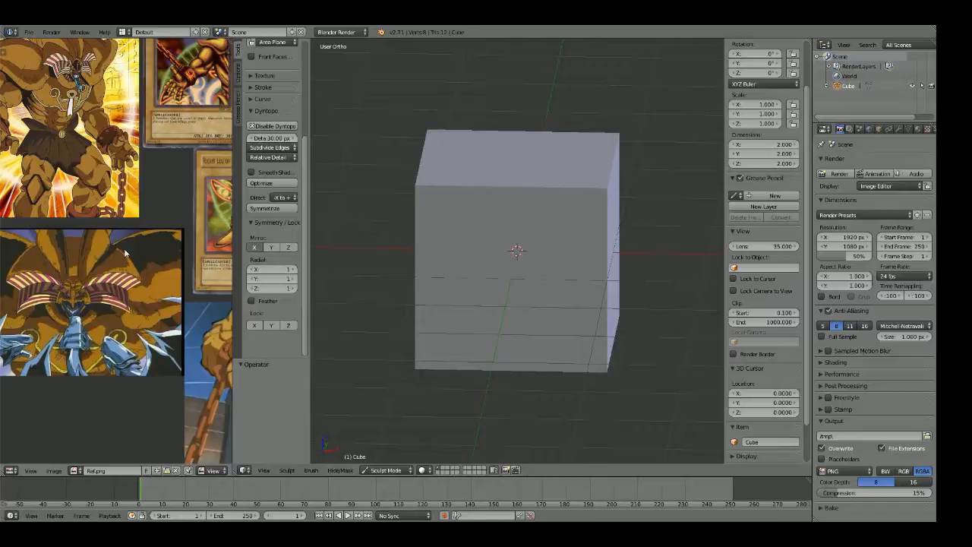
# Step: Examine the Exodia card art and anime stills in the reference image, focusing on the creature's head and face
pyautogui.moveTo(125, 253); pyautogui.dragTo(114, 293, button='middle')
pyautogui.scroll(-6, 99, 304)
pyautogui.scroll(3, 199, 254)
pyautogui.moveTo(188, 256); pyautogui.dragTo(62, 308, button='middle')
pyautogui.scroll(3, 146, 282)
pyautogui.scroll(3, 99, 288)
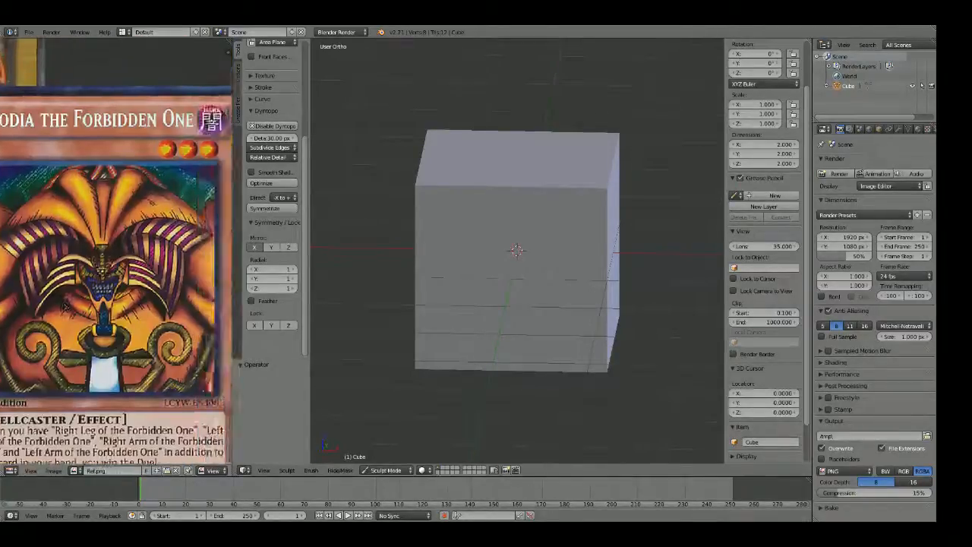
pyautogui.scroll(-2, 109, 281)
pyautogui.scroll(-7, 109, 283)
pyautogui.scroll(2, 129, 298)
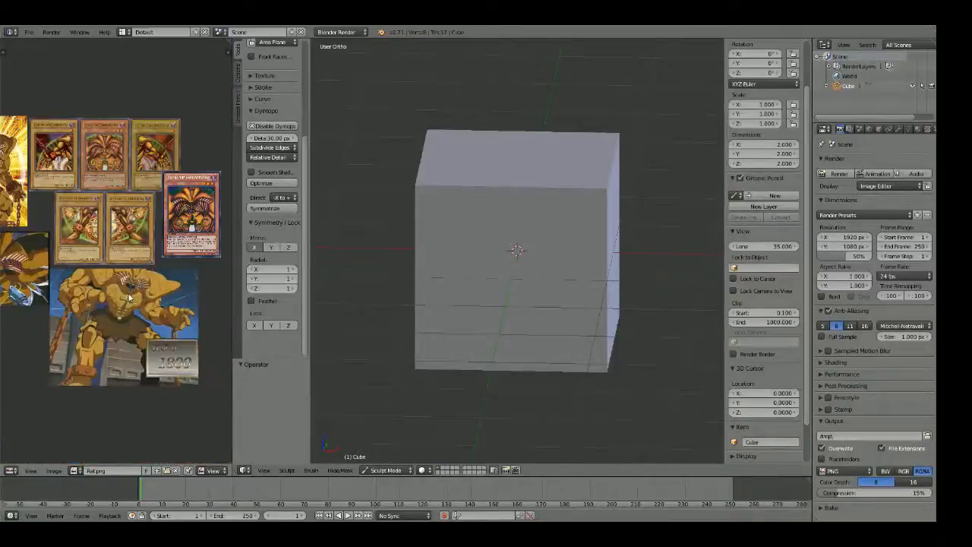
pyautogui.scroll(2, 129, 298)
pyautogui.moveTo(129, 297); pyautogui.dragTo(259, 349, button='middle')
pyautogui.scroll(-1, 2, 347)
pyautogui.press('KP_1')
pyautogui.scroll(3, 532, 251)
pyautogui.scroll(-3, 516, 264)
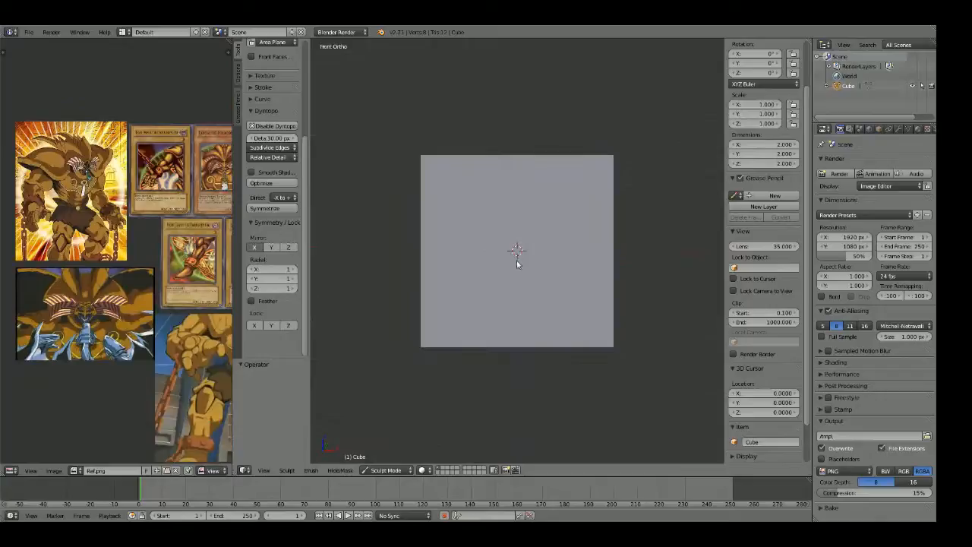
pyautogui.moveTo(89, 137); pyautogui.dragTo(90, 156, button='middle')
pyautogui.scroll(4, 90, 156)
pyautogui.scroll(1, 58, 357)
pyautogui.scroll(-2, 130, 304)
pyautogui.scroll(-1, 144, 402)
pyautogui.moveTo(145, 410); pyautogui.dragTo(151, 267, button='middle')
pyautogui.scroll(2, 150, 267)
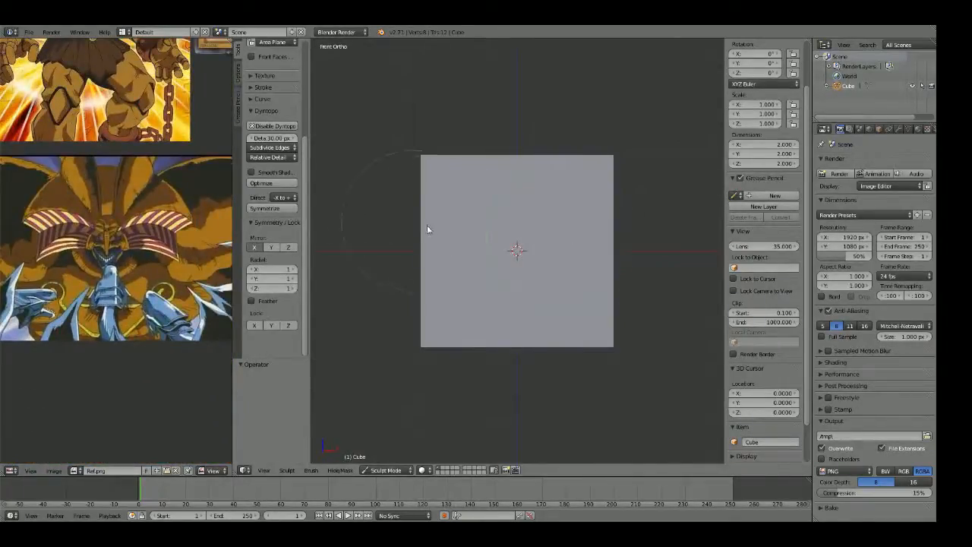
# Step: Switch to the Clay brush, adjust its radius, and begin rounding the front of the cube
pyautogui.scroll(5, 256, 261)
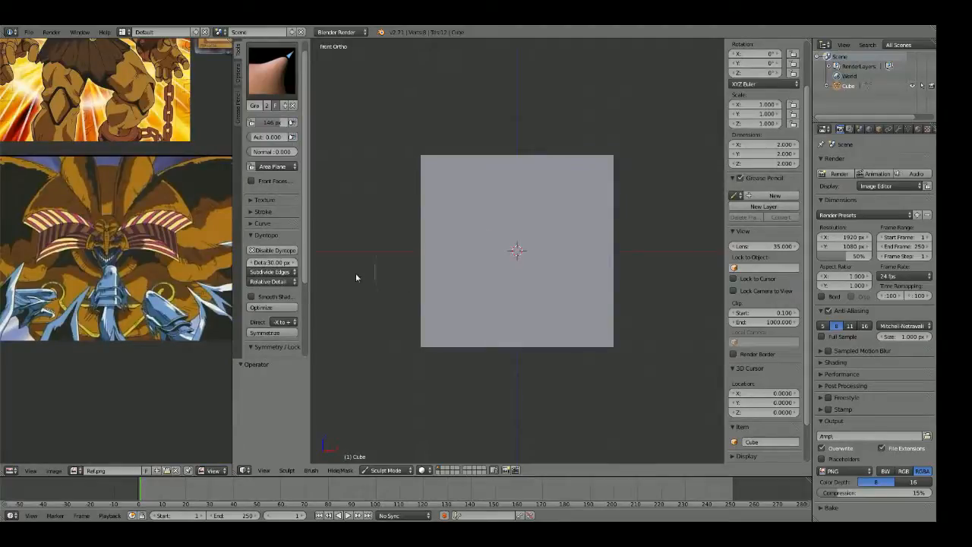
pyautogui.scroll(2, 356, 273)
pyautogui.press('f')
pyautogui.click(492, 244)
pyautogui.press('c')
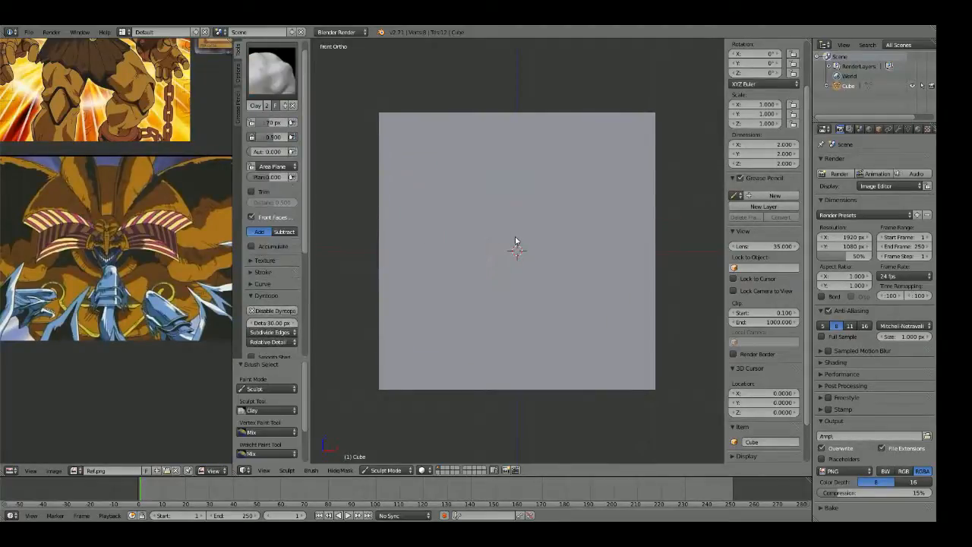
pyautogui.scroll(-4, 550, 254)
pyautogui.press('z')
pyautogui.moveTo(547, 245)
pyautogui.mouseDown(button='middle')
pyautogui.moveTo(513, 259)
pyautogui.moveTo(506, 323)
pyautogui.moveTo(430, 307)
pyautogui.moveTo(517, 300)
pyautogui.moveTo(575, 258)
pyautogui.mouseUp(button='middle')
pyautogui.press('z')
pyautogui.moveTo(517, 282); pyautogui.dragTo(490, 267)
# Step: Work around the cube with Clay strokes on its other sides to turn it into a rounded block
pyautogui.moveTo(623, 187)
pyautogui.mouseDown(button='middle')
pyautogui.moveTo(505, 235)
pyautogui.moveTo(494, 155)
pyautogui.mouseUp(button='middle')
pyautogui.moveTo(471, 228); pyautogui.dragTo(490, 285)
pyautogui.moveTo(623, 254); pyautogui.dragTo(501, 247, button='middle')
pyautogui.moveTo(478, 228)
pyautogui.mouseDown()
pyautogui.moveTo(502, 259)
pyautogui.moveTo(494, 288)
pyautogui.mouseUp()
pyautogui.moveTo(509, 273); pyautogui.dragTo(466, 162, button='middle')
pyautogui.moveTo(493, 220)
pyautogui.mouseDown()
pyautogui.moveTo(558, 274)
pyautogui.moveTo(507, 240)
pyautogui.mouseUp()
pyautogui.press('KP_1')
pyautogui.moveTo(570, 245)
pyautogui.mouseDown()
pyautogui.moveTo(463, 237)
pyautogui.moveTo(558, 291)
pyautogui.moveTo(623, 270)
pyautogui.mouseUp()
# Step: Stretch the lower part of the block downward with the Grab brush at a 200 px radius, following the reference figure
pyautogui.scroll(3, 549, 282)
pyautogui.press('g')
pyautogui.press('f')
pyautogui.click(604, 254)
pyautogui.scroll(-4, 630, 319)
pyautogui.moveTo(217, 170); pyautogui.dragTo(214, 319, button='middle')
pyautogui.scroll(1, 126, 197)
pyautogui.moveTo(126, 193); pyautogui.dragTo(127, 251, button='middle')
pyautogui.scroll(3, 127, 251)
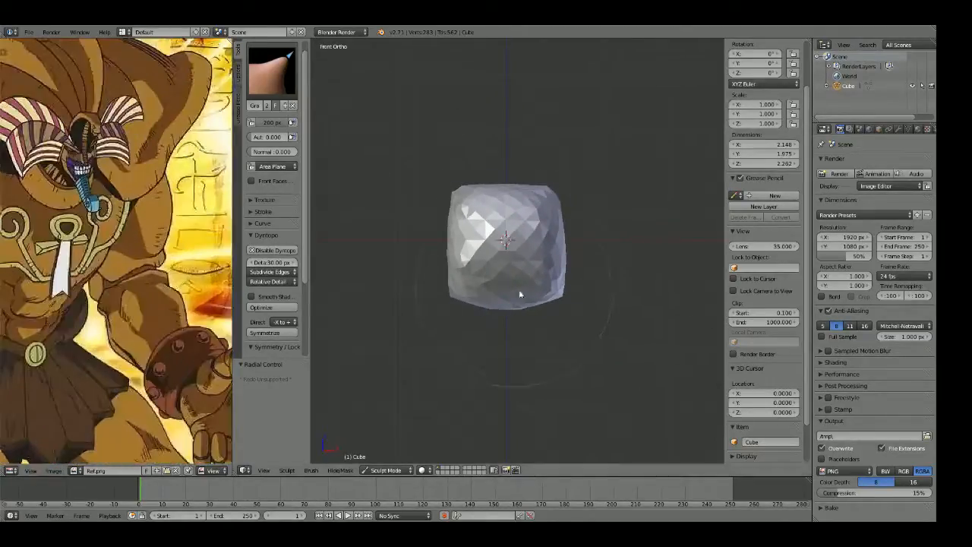
pyautogui.moveTo(544, 282)
pyautogui.keyDown('shift'); pyautogui.mouseDown()
pyautogui.moveTo(531, 301)
pyautogui.moveTo(512, 303)
pyautogui.moveTo(540, 307)
pyautogui.moveTo(538, 315)
pyautogui.mouseUp(); pyautogui.keyUp('shift')
pyautogui.moveTo(492, 293); pyautogui.dragTo(493, 307)
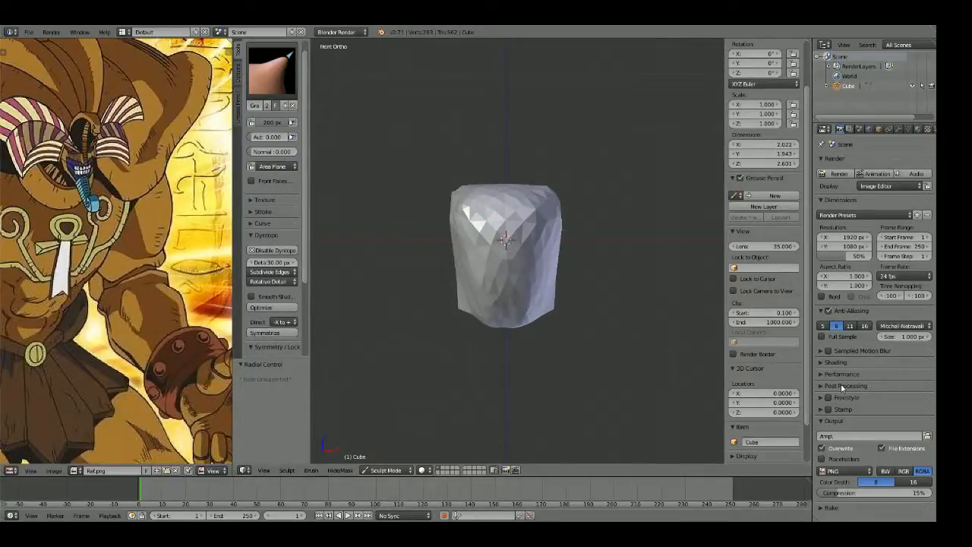
# Step: Shape the block into a head by rounding the crown and narrowing the sides toward the chin with the Grab brush
pyautogui.scroll(3, 601, 304)
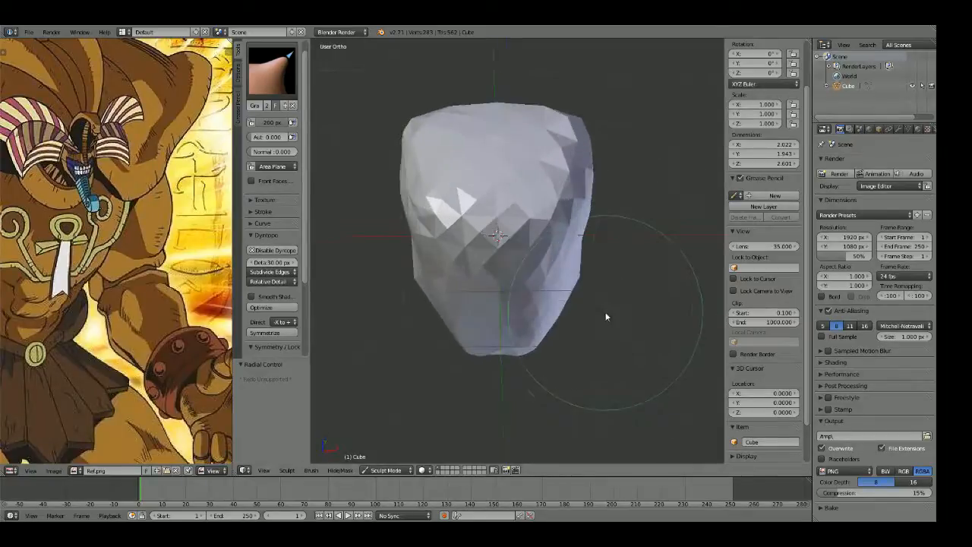
pyautogui.keyDown('shift'); pyautogui.moveTo(520, 208); pyautogui.dragTo(559, 307, button='middle'); pyautogui.keyUp('shift')
pyautogui.moveTo(521, 228)
pyautogui.mouseDown()
pyautogui.moveTo(518, 205)
pyautogui.moveTo(574, 200)
pyautogui.moveTo(537, 206)
pyautogui.mouseUp()
pyautogui.moveTo(465, 199)
pyautogui.mouseDown()
pyautogui.moveTo(436, 214)
pyautogui.moveTo(433, 251)
pyautogui.mouseUp()
pyautogui.keyDown('shift'); pyautogui.moveTo(445, 423); pyautogui.dragTo(450, 343, button='middle'); pyautogui.keyUp('shift')
pyautogui.moveTo(432, 340)
pyautogui.mouseDown()
pyautogui.moveTo(445, 332)
pyautogui.moveTo(482, 349)
pyautogui.mouseUp()
pyautogui.moveTo(441, 278); pyautogui.dragTo(448, 278)
pyautogui.scroll(-6, 468, 272)
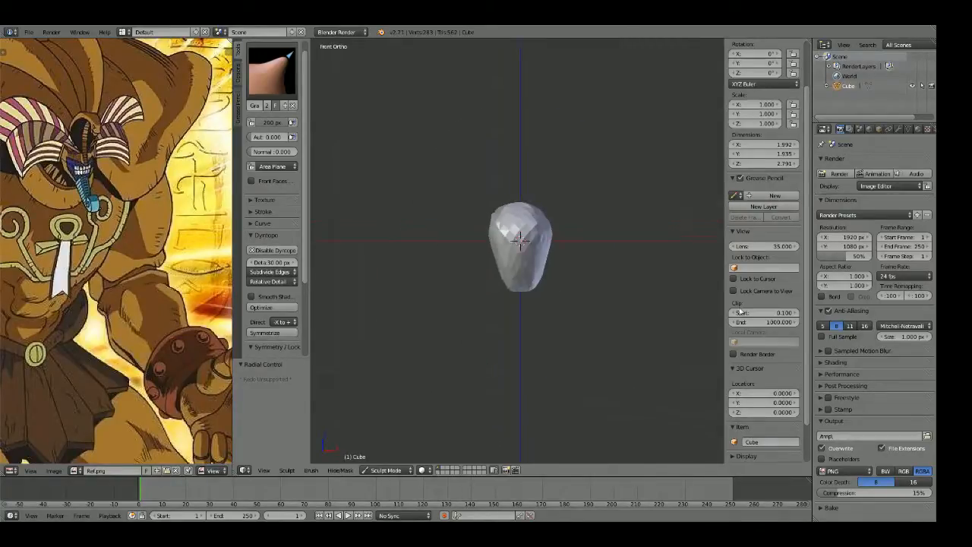
# Step: Enable Matcap shading in the viewport and choose the beige matcap with the brown lower rim
pyautogui.scroll(-3, 741, 312)
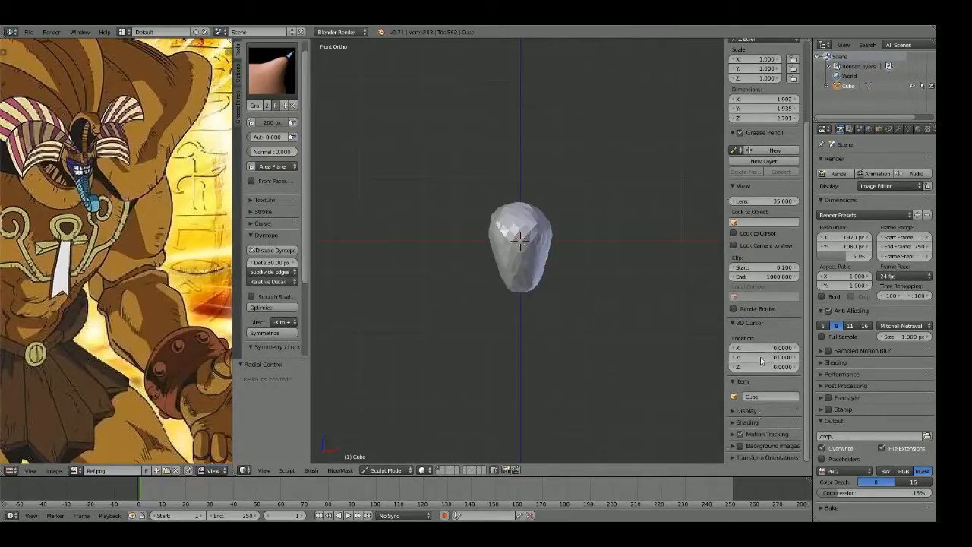
pyautogui.click(764, 422)
pyautogui.scroll(-2, 760, 410)
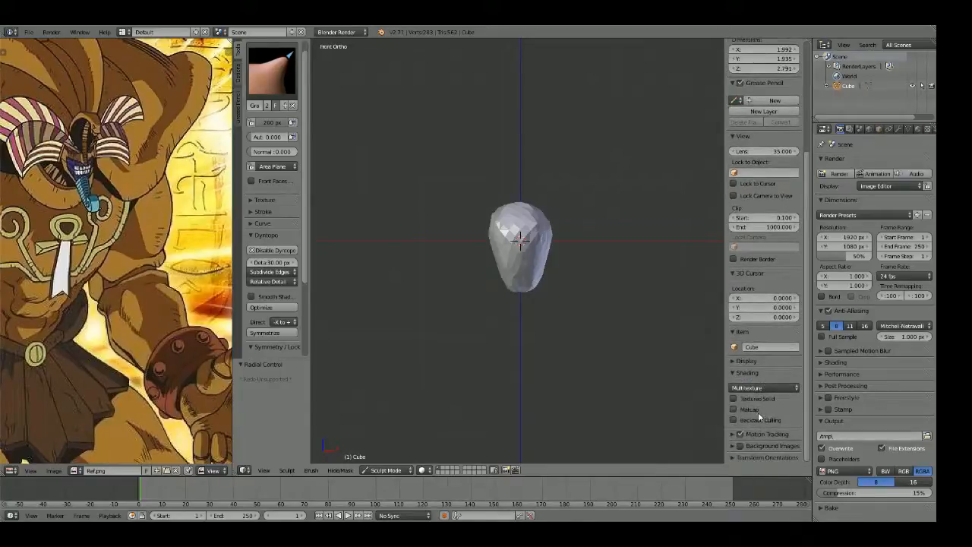
pyautogui.click(758, 412)
pyautogui.scroll(-3, 764, 410)
pyautogui.click(773, 376)
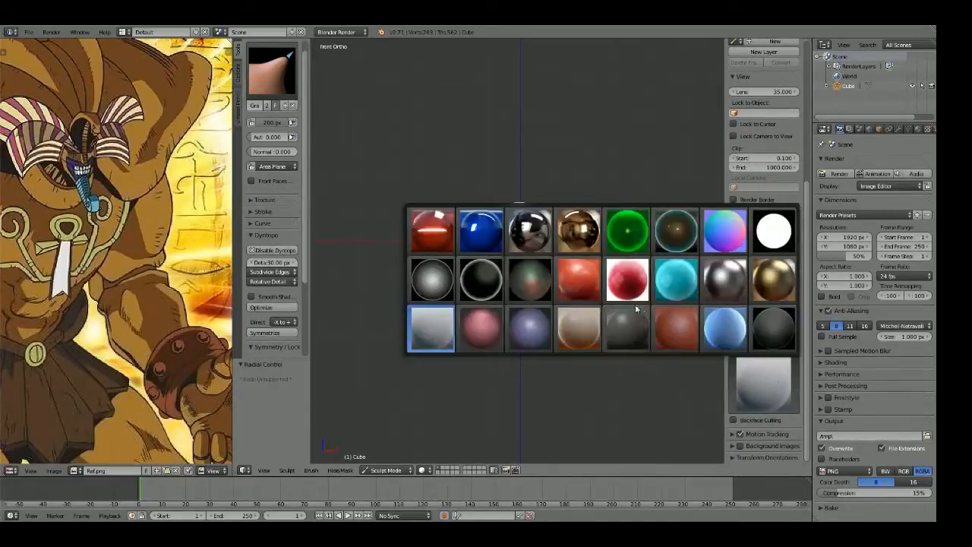
pyautogui.click(580, 328)
# Step: Pull the chin forward in the right side view with the Grab brush and refine the profile at a smaller radius
pyautogui.scroll(6, 557, 255)
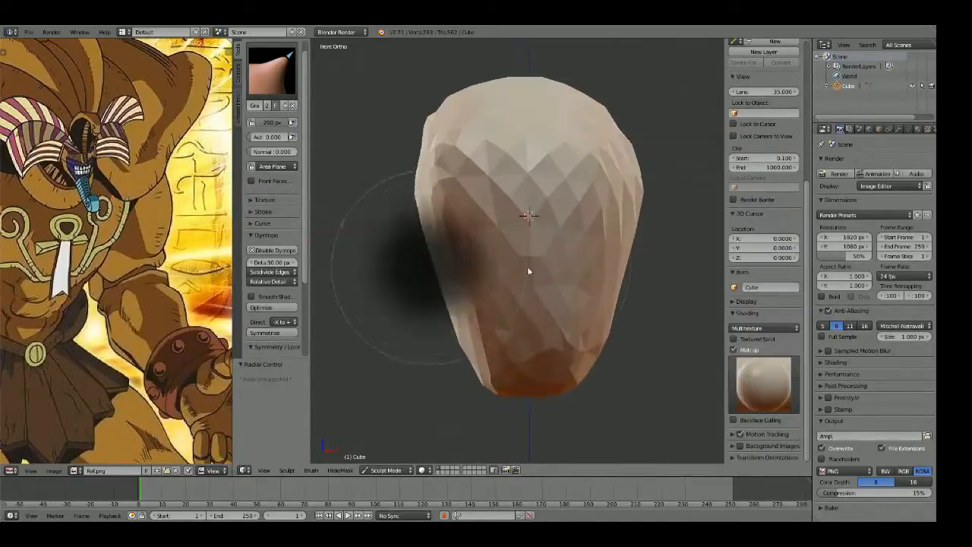
pyautogui.click(456, 285)
pyautogui.scroll(-3, 563, 266)
pyautogui.moveTo(572, 274)
pyautogui.keyDown('shift'); pyautogui.mouseDown(button='middle')
pyautogui.moveTo(568, 232)
pyautogui.moveTo(589, 191)
pyautogui.mouseUp(button='middle'); pyautogui.keyUp('shift')
pyautogui.press('f')
pyautogui.click(600, 264)
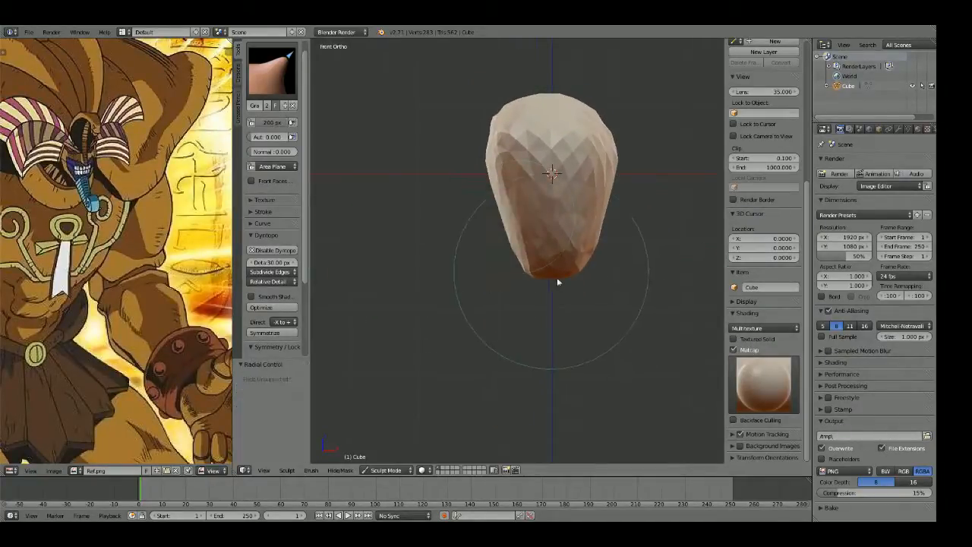
pyautogui.press('KP_3')
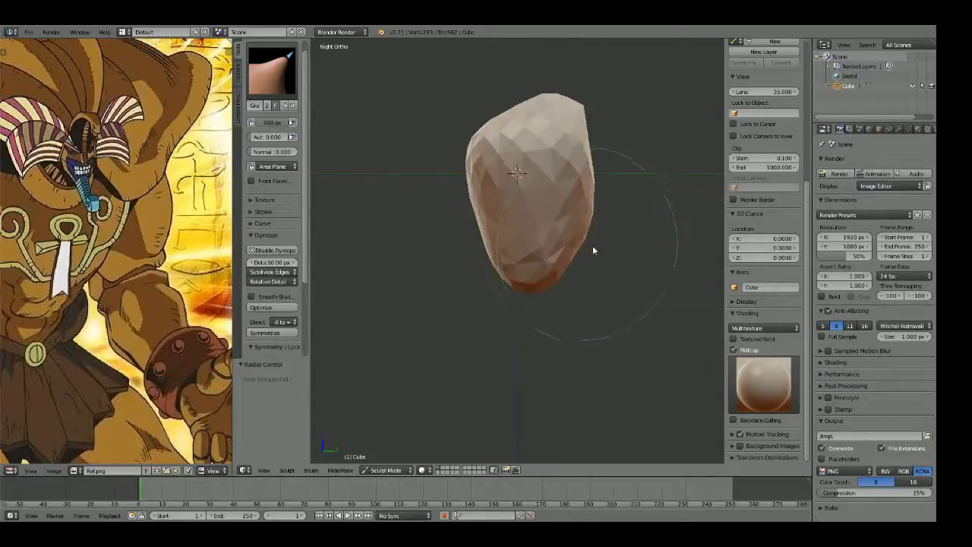
pyautogui.moveTo(529, 274)
pyautogui.mouseDown()
pyautogui.moveTo(497, 213)
pyautogui.moveTo(503, 272)
pyautogui.mouseUp()
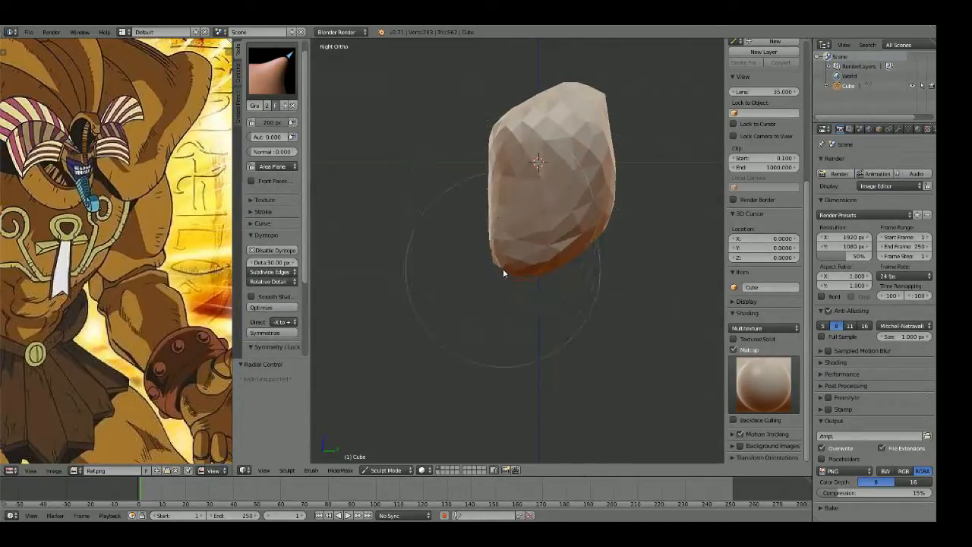
pyautogui.scroll(2, 587, 219)
pyautogui.press('g')
pyautogui.press('f')
pyautogui.click(497, 236)
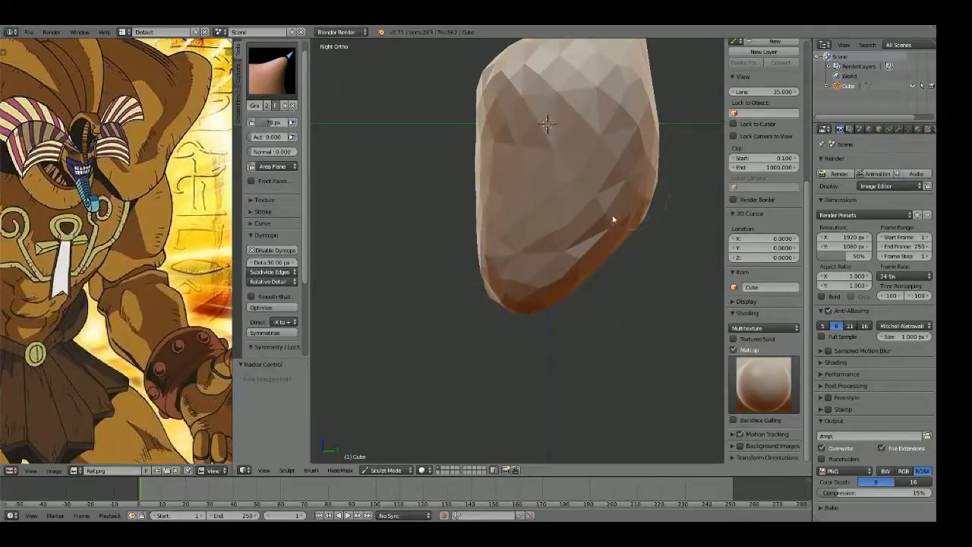
# Step: Smooth the rear jawline and the upper side of the head with the Crease brush's radius set to 185 px
pyautogui.hotkey('shift', 'c')
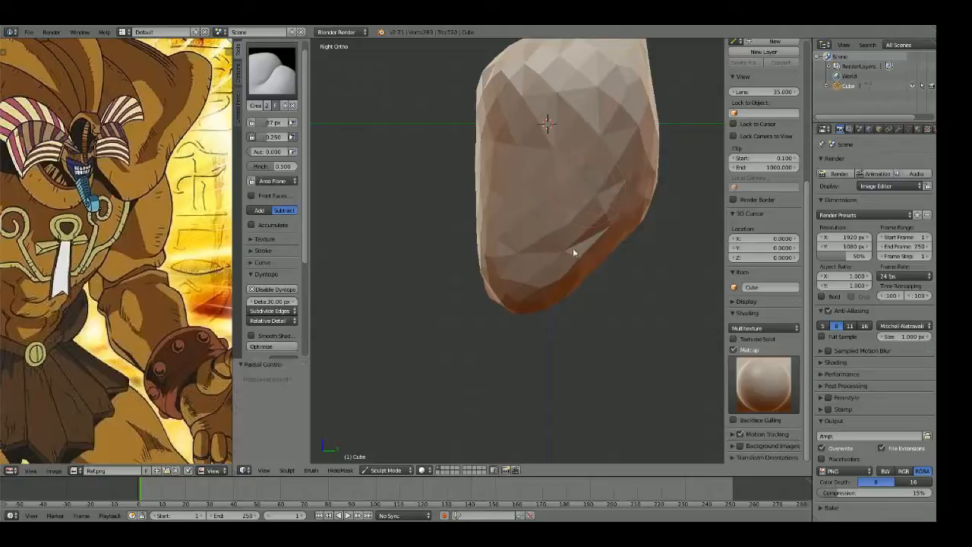
pyautogui.scroll(-1, 610, 244)
pyautogui.keyDown('shift'); pyautogui.moveTo(618, 189); pyautogui.dragTo(612, 235, button='middle'); pyautogui.keyUp('shift')
pyautogui.scroll(1, 612, 235)
pyautogui.press('f')
pyautogui.click(605, 318)
pyautogui.moveTo(595, 318)
pyautogui.keyDown('shift'); pyautogui.mouseDown()
pyautogui.moveTo(577, 319)
pyautogui.moveTo(615, 207)
pyautogui.mouseUp(); pyautogui.keyUp('shift')
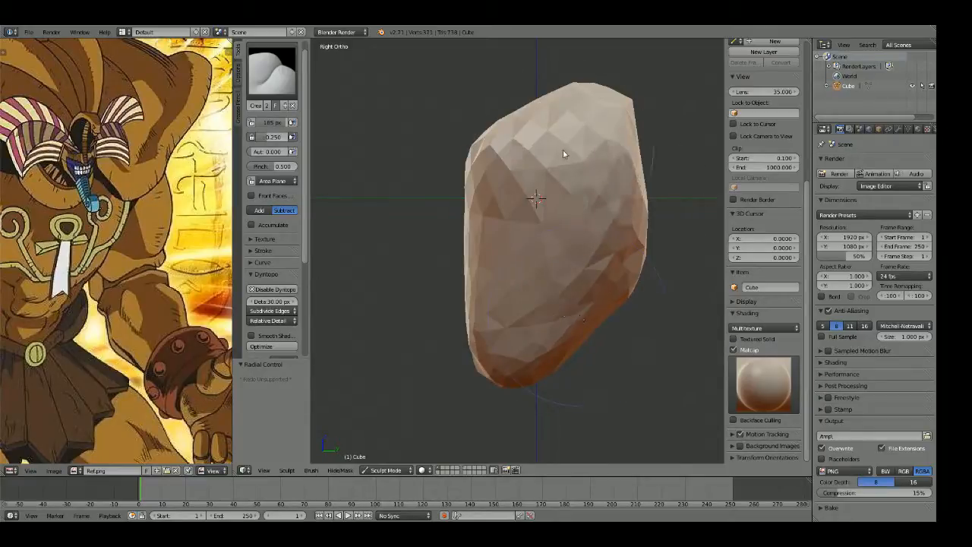
pyautogui.keyDown('shift'); pyautogui.moveTo(563, 154); pyautogui.dragTo(510, 184); pyautogui.keyUp('shift')
pyautogui.keyDown('shift'); pyautogui.moveTo(519, 180); pyautogui.dragTo(538, 143, button='middle'); pyautogui.keyUp('shift')
pyautogui.press('KP_1')
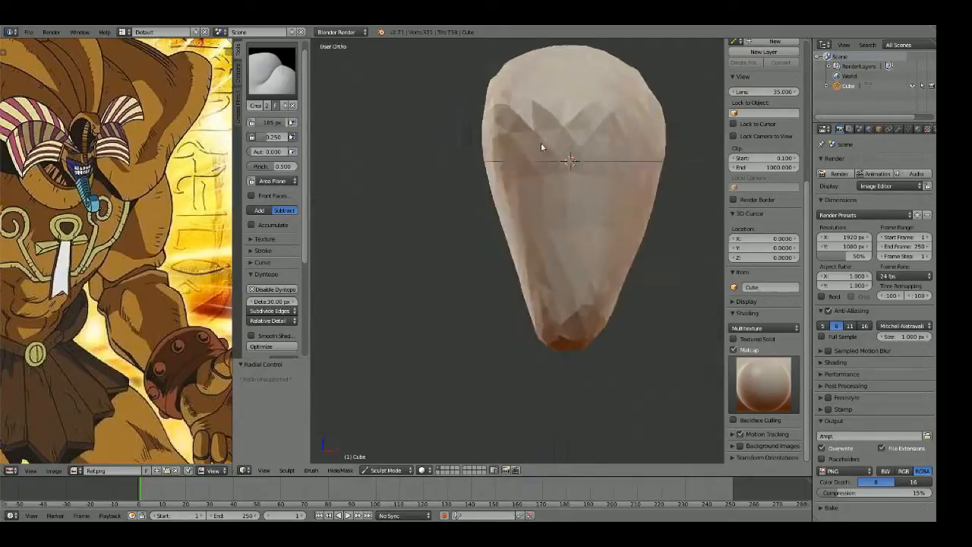
# Step: Fill out the lower cheeks in the front view with the Grab brush at a 120 px radius
pyautogui.scroll(-3, 542, 145)
pyautogui.press('g')
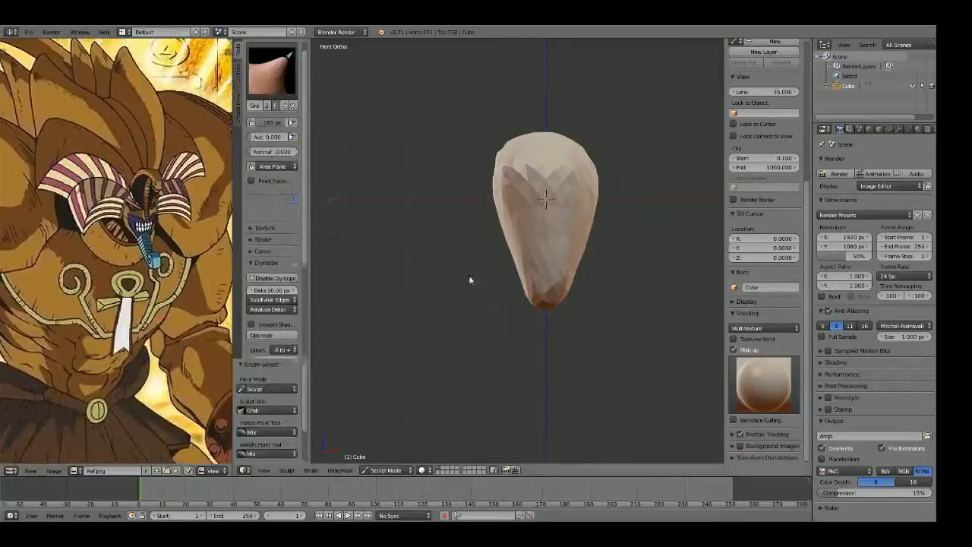
pyautogui.moveTo(432, 289)
pyautogui.mouseDown(button='middle')
pyautogui.moveTo(462, 274)
pyautogui.moveTo(357, 267)
pyautogui.mouseUp(button='middle')
pyautogui.press('f')
pyautogui.click(483, 255)
pyautogui.press('KP_3')
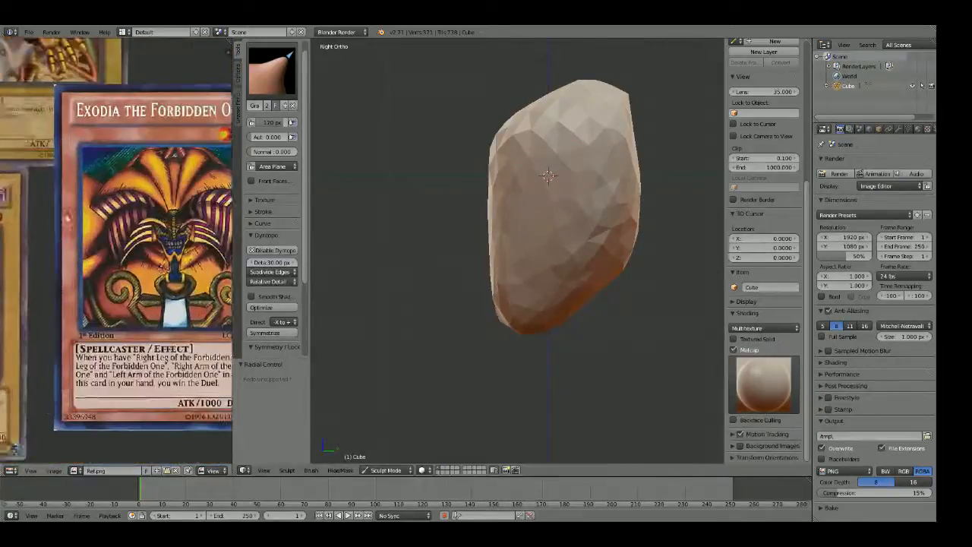
pyautogui.press('KP_1')
# Step: Carve the upper and lower mouth lines with a 38 px Crease brush and a Dyntopo detail size of 15 px
pyautogui.hotkey('shift', 'c')
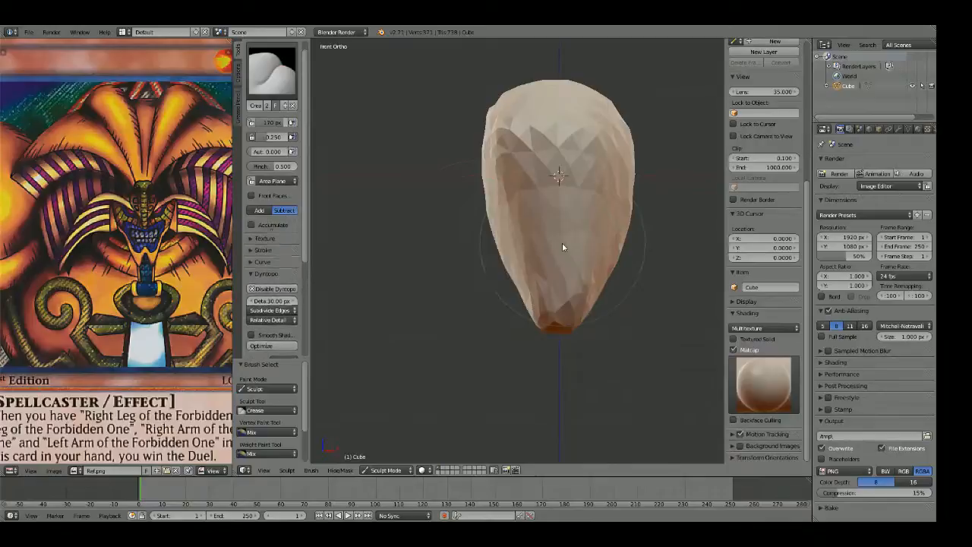
pyautogui.scroll(3, 578, 240)
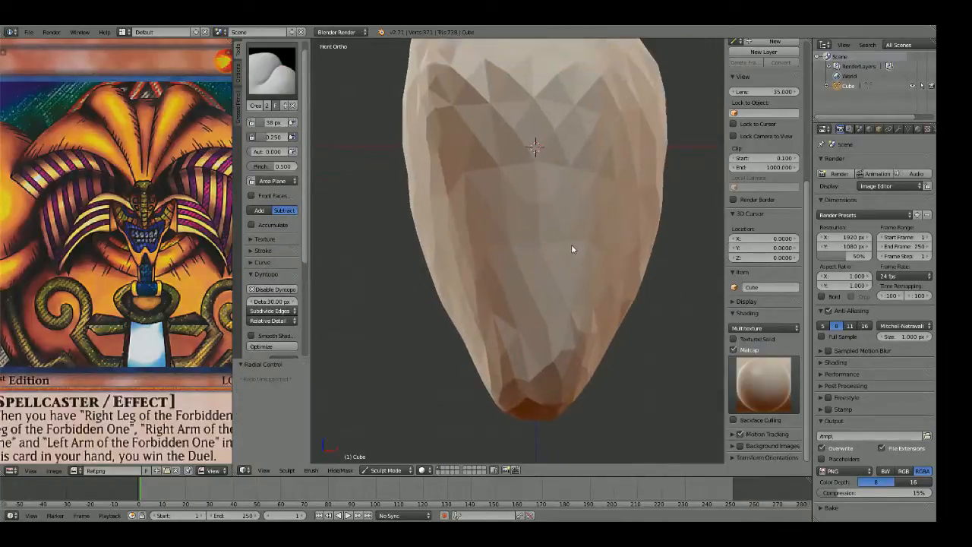
pyautogui.click(271, 302)
pyautogui.moveTo(271, 302); pyautogui.dragTo(274, 305)
pyautogui.scroll(-1, 577, 221)
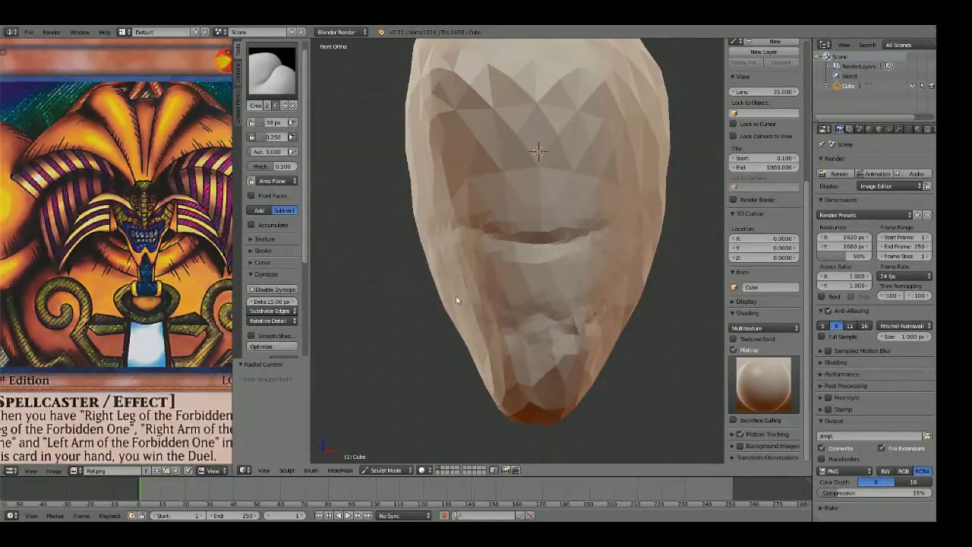
# Step: Raise the Crease strength to 0.694 and deepen the mouth lines, joining them around the corners into one outline
pyautogui.moveTo(496, 233)
pyautogui.mouseDown()
pyautogui.moveTo(615, 220)
pyautogui.moveTo(525, 239)
pyautogui.mouseUp()
pyautogui.hotkey('shift', 'f')
pyautogui.click(548, 238)
pyautogui.moveTo(608, 227)
pyautogui.mouseDown()
pyautogui.moveTo(616, 221)
pyautogui.moveTo(461, 236)
pyautogui.moveTo(509, 343)
pyautogui.moveTo(559, 346)
pyautogui.mouseUp()
pyautogui.moveTo(488, 313); pyautogui.dragTo(607, 304, button='middle')
pyautogui.moveTo(564, 320)
pyautogui.mouseDown()
pyautogui.moveTo(433, 265)
pyautogui.moveTo(486, 235)
pyautogui.mouseUp()
pyautogui.moveTo(523, 265); pyautogui.dragTo(540, 284, button='middle')
pyautogui.scroll(-3, 535, 266)
pyautogui.press('KP_1')
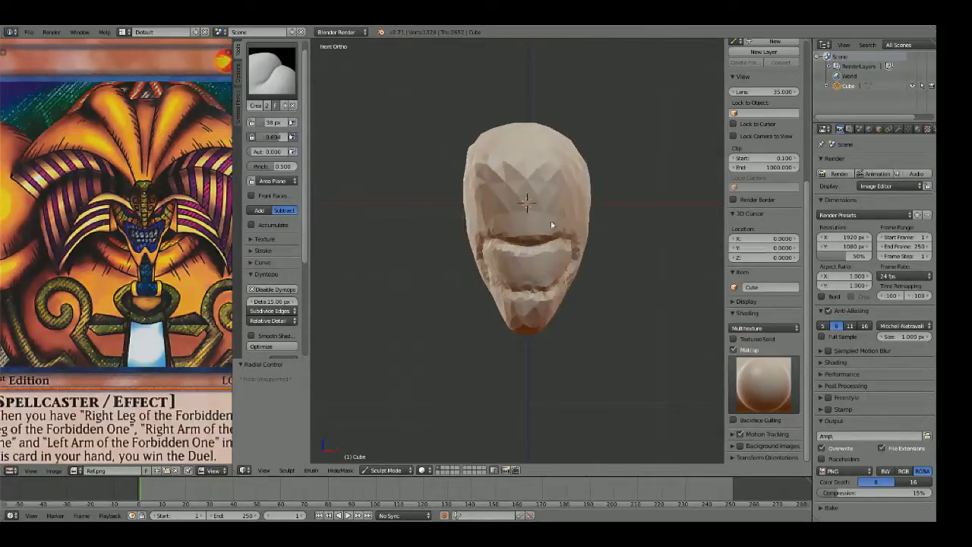
# Step: Build a nose ridge from the mouth up to the forehead with the draw brush at a 61 px radius and smooth it
pyautogui.scroll(3, 526, 215)
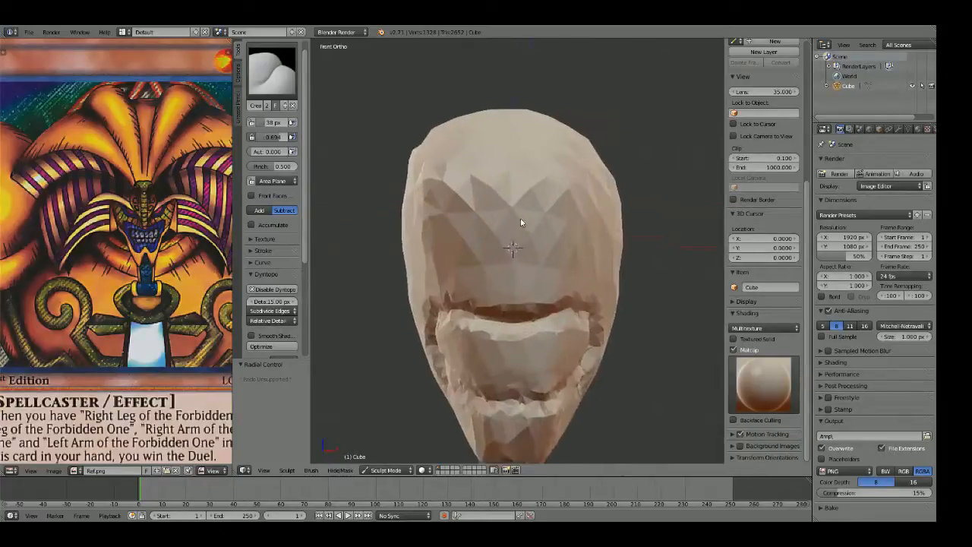
pyautogui.scroll(1, 521, 224)
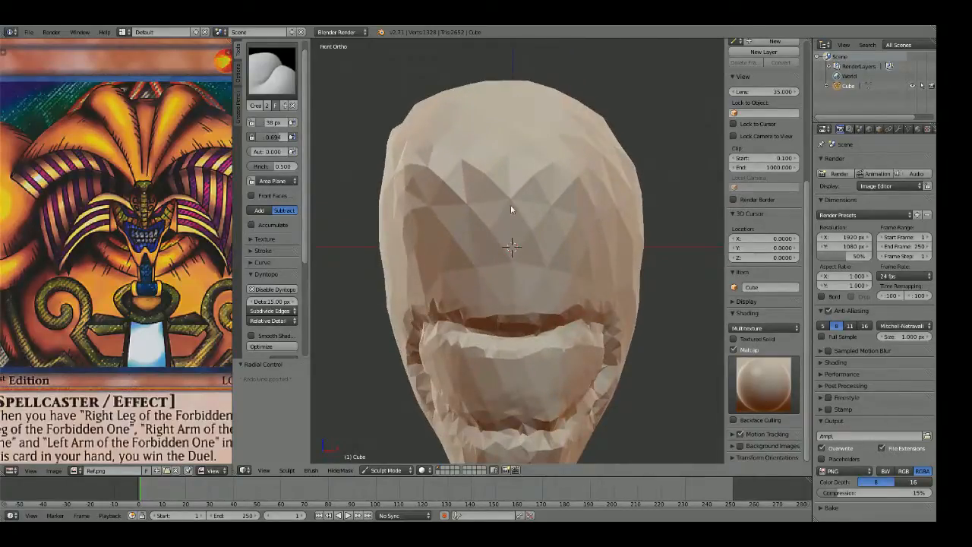
pyautogui.press('c')
pyautogui.press('x')
pyautogui.press('f')
pyautogui.click(521, 233)
pyautogui.moveTo(511, 254)
pyautogui.mouseDown()
pyautogui.moveTo(515, 205)
pyautogui.moveTo(513, 244)
pyautogui.mouseUp()
pyautogui.moveTo(511, 299); pyautogui.dragTo(511, 133)
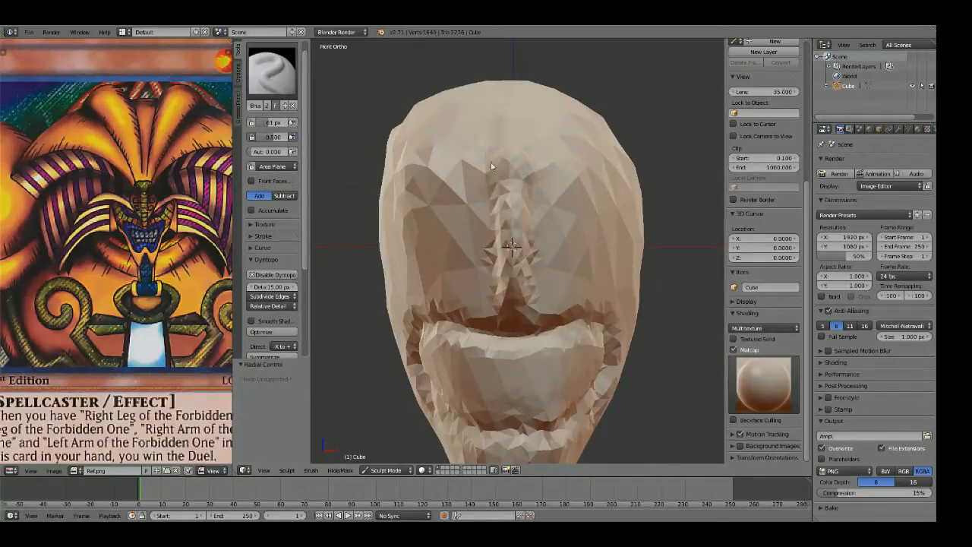
pyautogui.moveTo(512, 237)
pyautogui.keyDown('shift'); pyautogui.mouseDown()
pyautogui.moveTo(509, 315)
pyautogui.moveTo(512, 190)
pyautogui.moveTo(517, 294)
pyautogui.mouseUp(); pyautogui.keyUp('shift')
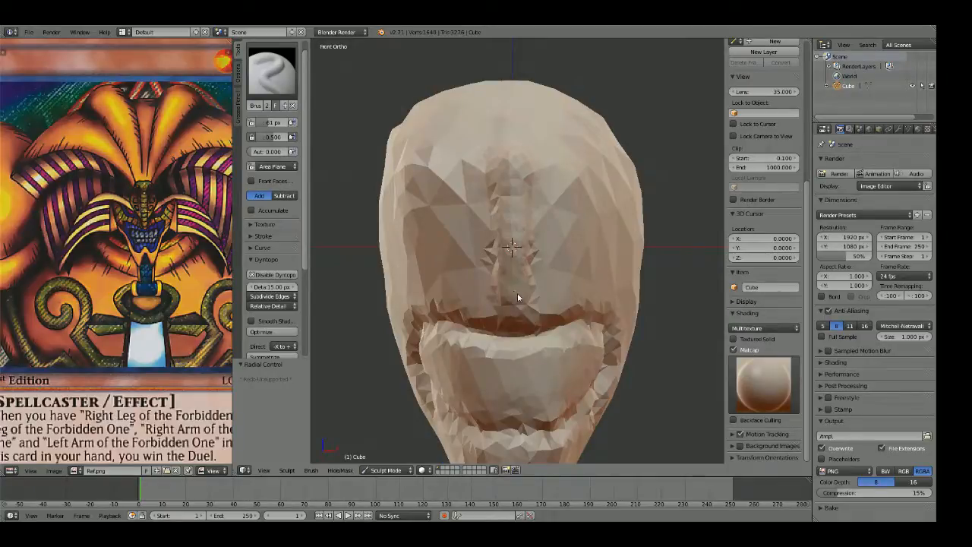
# Step: Smooth the base of the nose and the surface between the upper and lower mouth grooves
pyautogui.keyDown('shift'); pyautogui.moveTo(527, 283); pyautogui.dragTo(538, 248, button='middle'); pyautogui.keyUp('shift')
pyautogui.scroll(1, 541, 237)
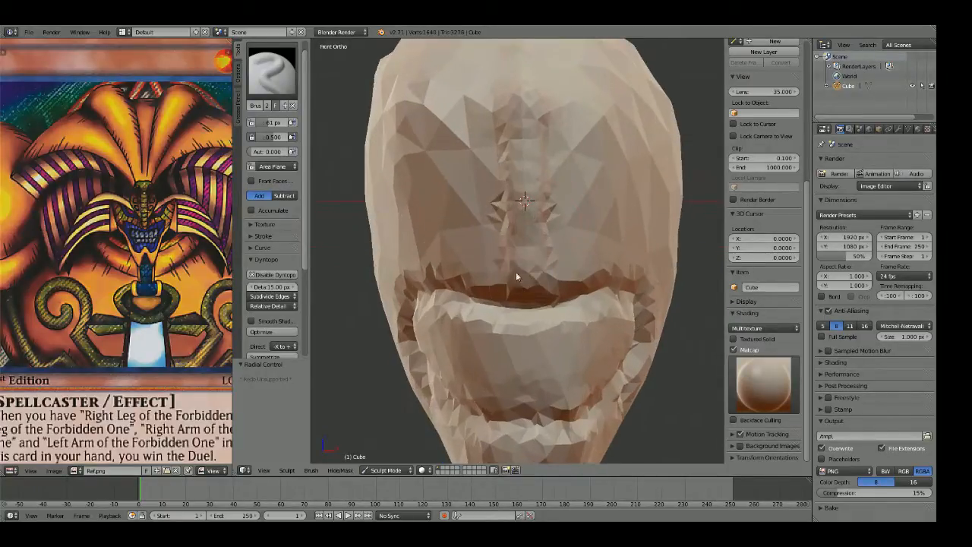
pyautogui.keyDown('shift'); pyautogui.moveTo(526, 252); pyautogui.dragTo(527, 182, button='middle'); pyautogui.keyUp('shift')
pyautogui.click(527, 183)
pyautogui.scroll(1, 527, 182)
pyautogui.moveTo(531, 297)
pyautogui.keyDown('shift'); pyautogui.mouseDown()
pyautogui.moveTo(556, 280)
pyautogui.moveTo(489, 252)
pyautogui.moveTo(450, 302)
pyautogui.mouseUp(); pyautogui.keyUp('shift')
pyautogui.moveTo(391, 271)
pyautogui.mouseDown(button='middle')
pyautogui.moveTo(445, 268)
pyautogui.moveTo(459, 248)
pyautogui.mouseUp(button='middle')
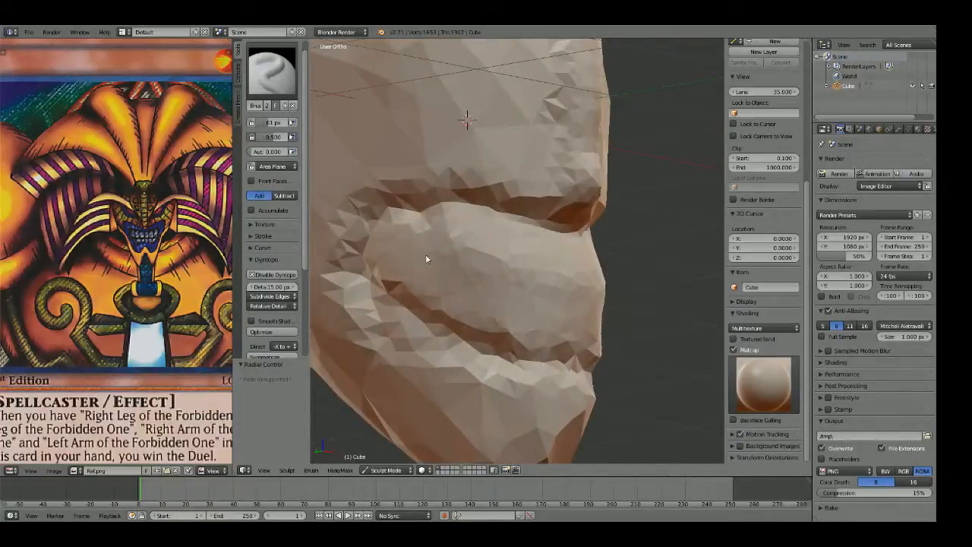
pyautogui.moveTo(612, 273); pyautogui.dragTo(512, 266, button='middle')
pyautogui.moveTo(412, 279); pyautogui.dragTo(436, 278, button='middle')
pyautogui.moveTo(582, 332)
pyautogui.keyDown('shift'); pyautogui.mouseDown()
pyautogui.moveTo(478, 332)
pyautogui.moveTo(491, 250)
pyautogui.moveTo(460, 268)
pyautogui.mouseUp(); pyautogui.keyUp('shift')
pyautogui.moveTo(631, 288)
pyautogui.mouseDown(button='middle')
pyautogui.moveTo(463, 289)
pyautogui.moveTo(698, 288)
pyautogui.moveTo(539, 285)
pyautogui.mouseUp(button='middle')
# Step: Adjust the mouth and nose profile from the side with a resized Grab brush
pyautogui.press('KP_3')
pyautogui.press('g')
pyautogui.press('f')
pyautogui.click(596, 288)
pyautogui.moveTo(429, 282); pyautogui.dragTo(541, 270, button='middle')
pyautogui.press('f')
pyautogui.click(506, 278)
# Step: Refine the mouth area and the base of the nose from several angles with the brush radius set to 72 px
pyautogui.press('d')
pyautogui.moveTo(617, 241); pyautogui.dragTo(463, 252)
pyautogui.press('f')
pyautogui.click(584, 252)
pyautogui.moveTo(585, 253)
pyautogui.mouseDown()
pyautogui.moveTo(475, 280)
pyautogui.moveTo(577, 262)
pyautogui.moveTo(482, 305)
pyautogui.mouseUp()
pyautogui.moveTo(646, 273); pyautogui.dragTo(601, 259, button='middle')
pyautogui.moveTo(600, 260)
pyautogui.mouseDown()
pyautogui.moveTo(564, 274)
pyautogui.moveTo(604, 246)
pyautogui.mouseUp()
pyautogui.moveTo(603, 247); pyautogui.dragTo(547, 278, button='middle')
pyautogui.scroll(2, 543, 272)
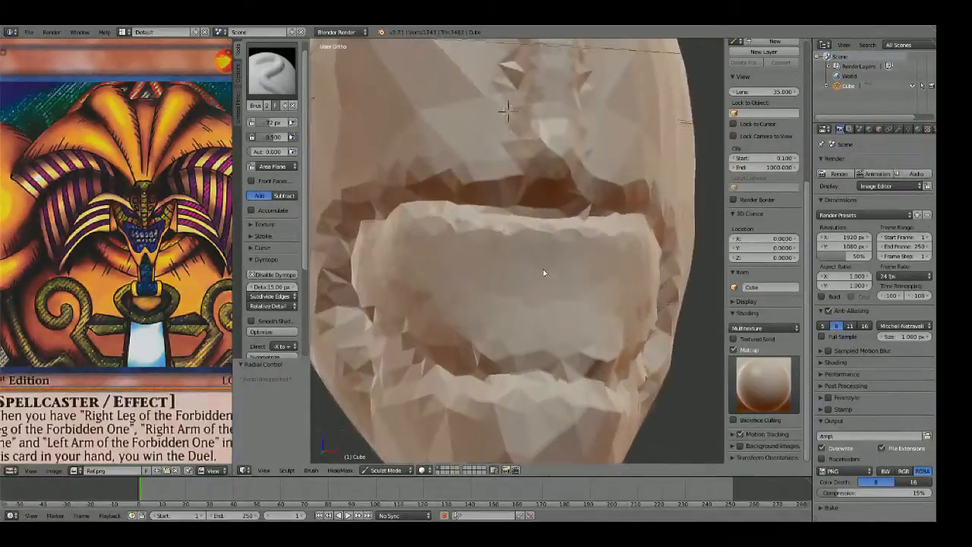
# Step: Carve a groove just inside the raised lip outline around the mouth with a resized Crease brush
pyautogui.press('KP_1')
pyautogui.hotkey('shift', 'f')
pyautogui.click(509, 287)
pyautogui.scroll(1, 499, 286)
pyautogui.scroll(-1, 593, 237)
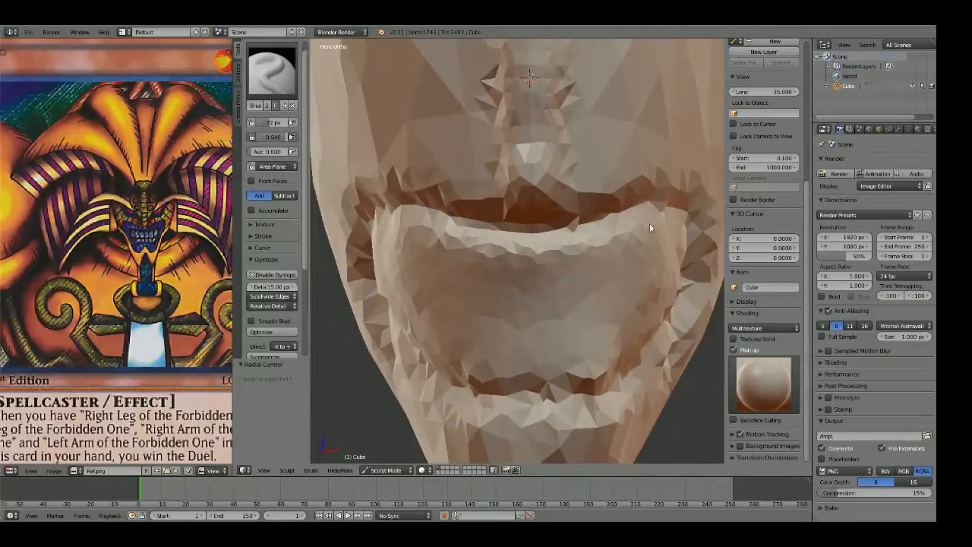
pyautogui.keyDown('shift'); pyautogui.moveTo(652, 220); pyautogui.dragTo(675, 157, button='middle'); pyautogui.keyUp('shift')
pyautogui.scroll(1, 590, 222)
pyautogui.hotkey('shift', 'c')
pyautogui.click(506, 231)
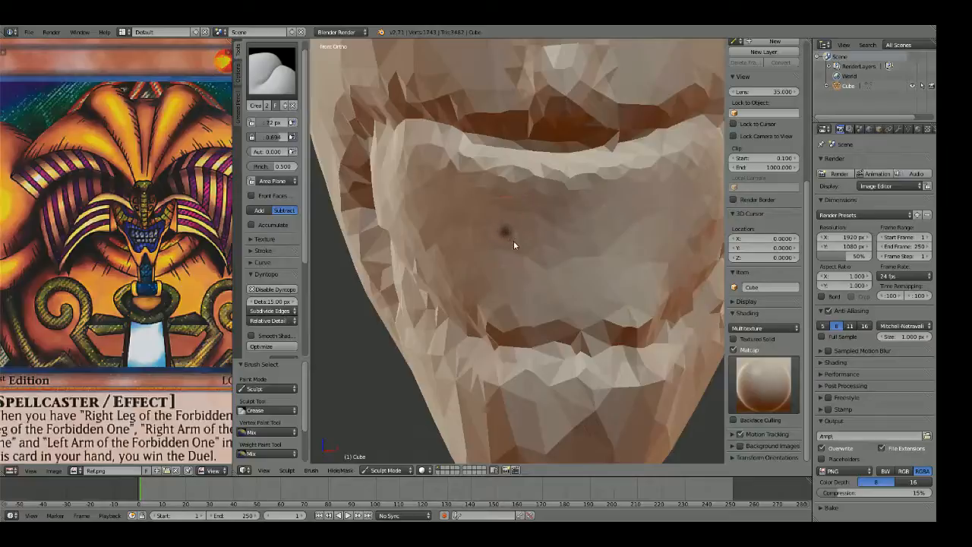
pyautogui.click(524, 242)
pyautogui.press('f')
pyautogui.click(680, 196)
pyautogui.moveTo(680, 196)
pyautogui.mouseDown()
pyautogui.moveTo(419, 187)
pyautogui.moveTo(432, 269)
pyautogui.moveTo(629, 285)
pyautogui.moveTo(438, 277)
pyautogui.moveTo(421, 263)
pyautogui.moveTo(608, 281)
pyautogui.mouseUp()
pyautogui.scroll(-2, 565, 245)
pyautogui.scroll(2, 564, 245)
# Step: Reshape the lower part of the inner mouth with a resized Grab brush and smooth its surface
pyautogui.press('g')
pyautogui.press('f')
pyautogui.click(589, 271)
pyautogui.moveTo(461, 270)
pyautogui.mouseDown()
pyautogui.moveTo(467, 282)
pyautogui.moveTo(489, 282)
pyautogui.mouseUp()
pyautogui.moveTo(554, 275); pyautogui.dragTo(556, 294)
pyautogui.moveTo(494, 290)
pyautogui.keyDown('shift'); pyautogui.mouseDown()
pyautogui.moveTo(473, 281)
pyautogui.moveTo(444, 219)
pyautogui.moveTo(501, 204)
pyautogui.mouseUp(); pyautogui.keyUp('shift')
# Step: Deepen the groove beneath the upper lip with the Crease brush at a 24 px radius
pyautogui.hotkey('shift', 'c')
pyautogui.press('f')
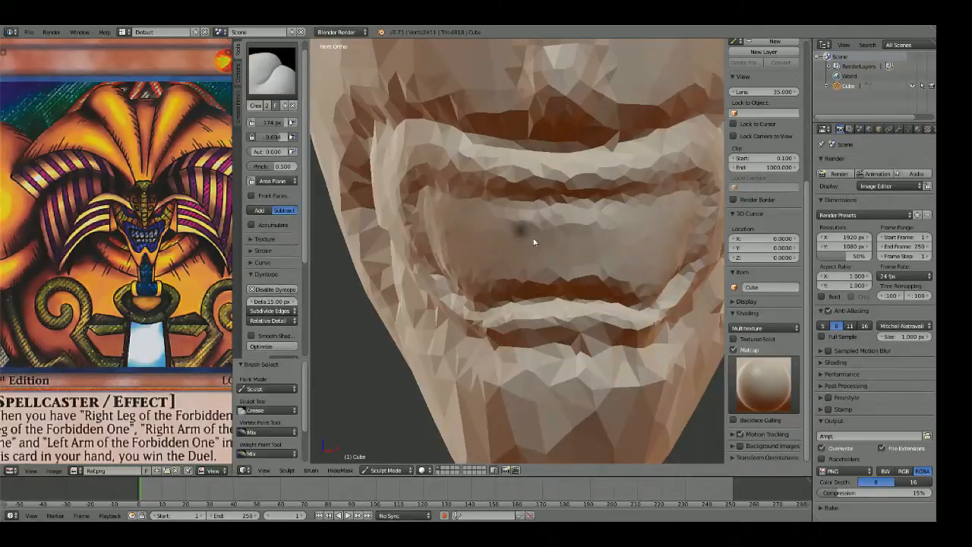
pyautogui.click(540, 241)
pyautogui.moveTo(696, 188); pyautogui.dragTo(423, 185)
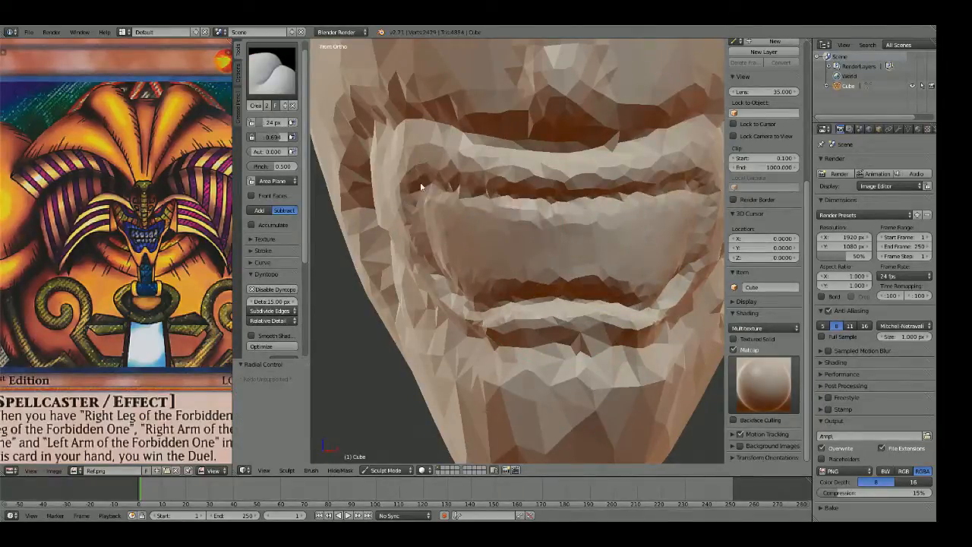
pyautogui.scroll(-1, 454, 202)
pyautogui.keyDown('shift'); pyautogui.moveTo(433, 183); pyautogui.dragTo(456, 210, button='middle'); pyautogui.keyUp('shift')
# Step: Adjust the inner mouth corner with the Grab brush at a 169 px radius
pyautogui.press('g')
pyautogui.moveTo(470, 240); pyautogui.dragTo(460, 222)
pyautogui.scroll(-6, 579, 267)
pyautogui.moveTo(623, 230); pyautogui.dragTo(597, 216, button='middle')
pyautogui.scroll(6, 519, 206)
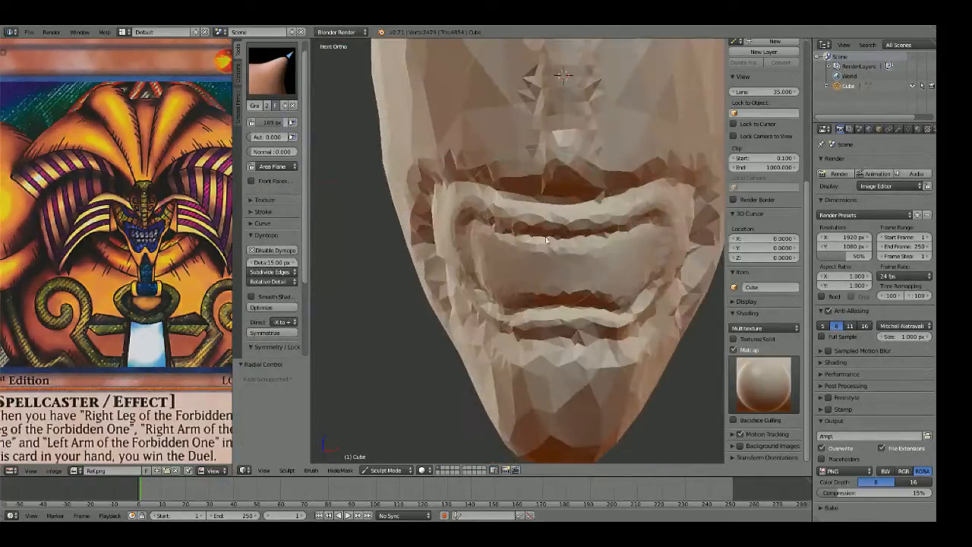
pyautogui.moveTo(519, 207)
pyautogui.mouseDown(button='middle')
pyautogui.moveTo(623, 219)
pyautogui.moveTo(537, 217)
pyautogui.moveTo(532, 244)
pyautogui.mouseUp(button='middle')
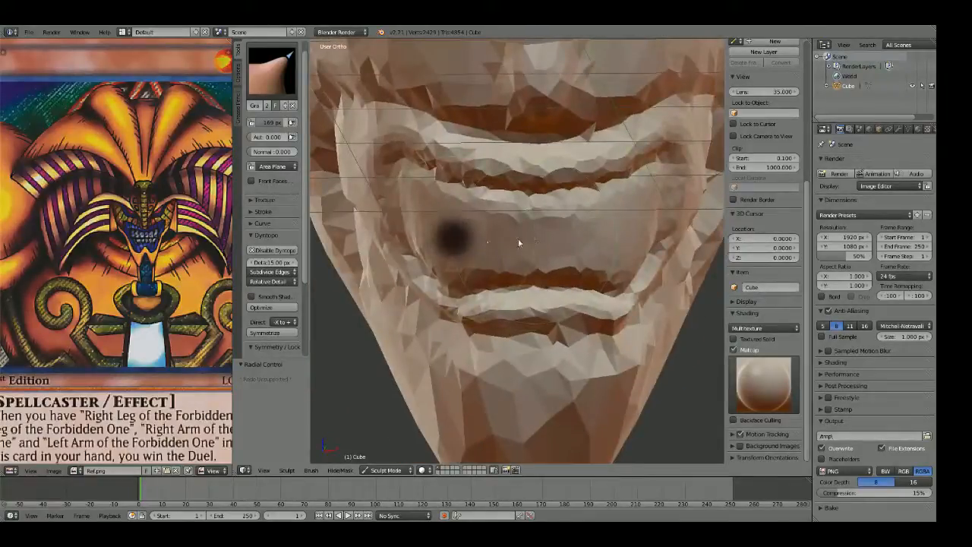
# Step: Sculpt the band between the upper and lower lips with the Draw brush
pyautogui.press('x')
pyautogui.moveTo(638, 194)
pyautogui.mouseDown()
pyautogui.moveTo(401, 191)
pyautogui.moveTo(556, 207)
pyautogui.mouseUp()
pyautogui.moveTo(530, 231)
pyautogui.mouseDown()
pyautogui.moveTo(654, 221)
pyautogui.moveTo(639, 265)
pyautogui.moveTo(544, 277)
pyautogui.moveTo(572, 275)
pyautogui.moveTo(508, 250)
pyautogui.moveTo(593, 240)
pyautogui.mouseUp()
pyautogui.moveTo(673, 208); pyautogui.dragTo(637, 205, button='middle')
# Step: Crease the inner mouth corner and the inner edge of the lower lip at a 48 px radius
pyautogui.hotkey('shift', 'c')
pyautogui.press('f')
pyautogui.click(639, 201)
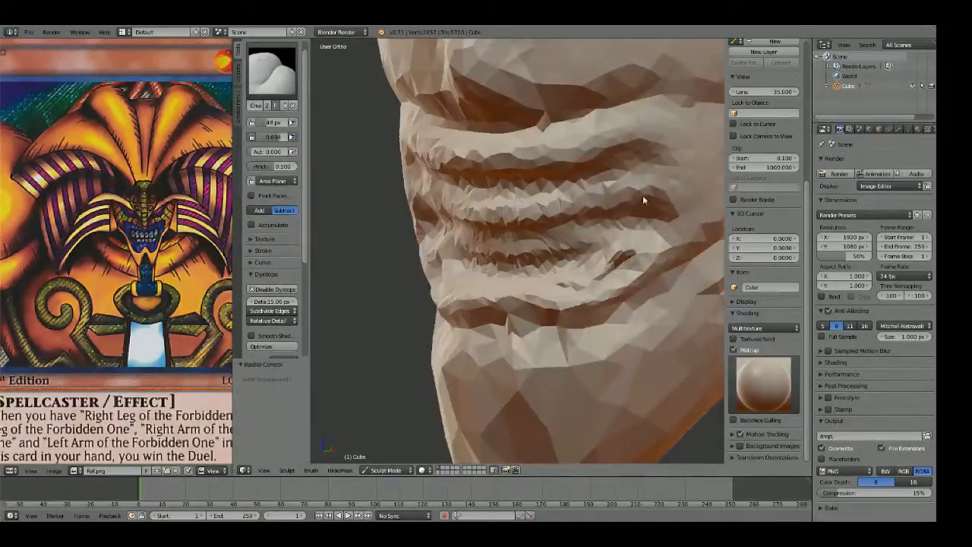
pyautogui.moveTo(639, 202); pyautogui.dragTo(637, 233)
pyautogui.moveTo(649, 183)
pyautogui.mouseDown()
pyautogui.moveTo(600, 260)
pyautogui.moveTo(477, 284)
pyautogui.mouseUp()
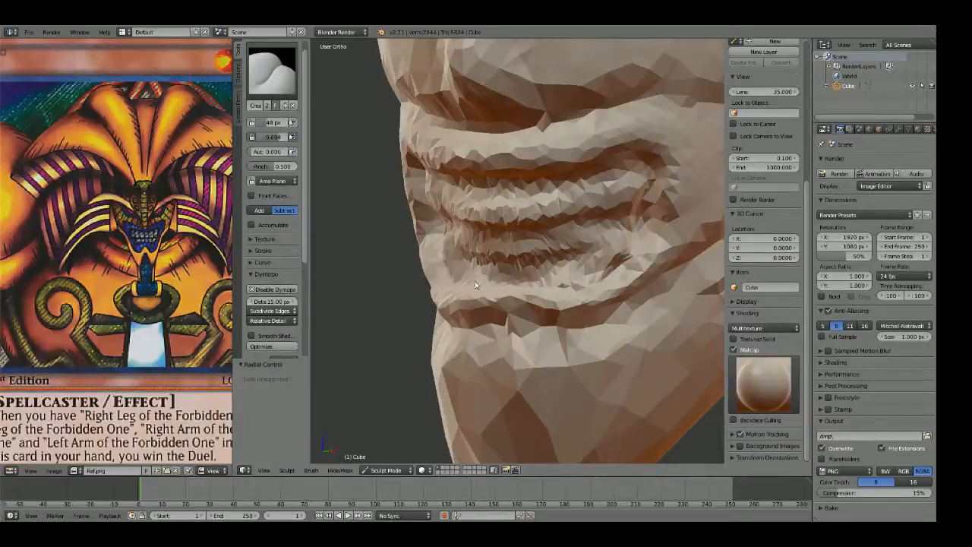
# Step: Smooth the teeth area into a rounded form and crease its lower edge at a 54 px radius
pyautogui.moveTo(477, 284); pyautogui.dragTo(597, 276, button='middle')
pyautogui.moveTo(598, 276); pyautogui.dragTo(469, 243)
pyautogui.moveTo(550, 259)
pyautogui.keyDown('shift'); pyautogui.mouseDown()
pyautogui.moveTo(504, 233)
pyautogui.moveTo(579, 215)
pyautogui.mouseUp(); pyautogui.keyUp('shift')
pyautogui.moveTo(543, 227)
pyautogui.mouseDown(button='middle')
pyautogui.moveTo(457, 207)
pyautogui.moveTo(523, 200)
pyautogui.moveTo(642, 232)
pyautogui.mouseUp(button='middle')
pyautogui.scroll(3, 447, 215)
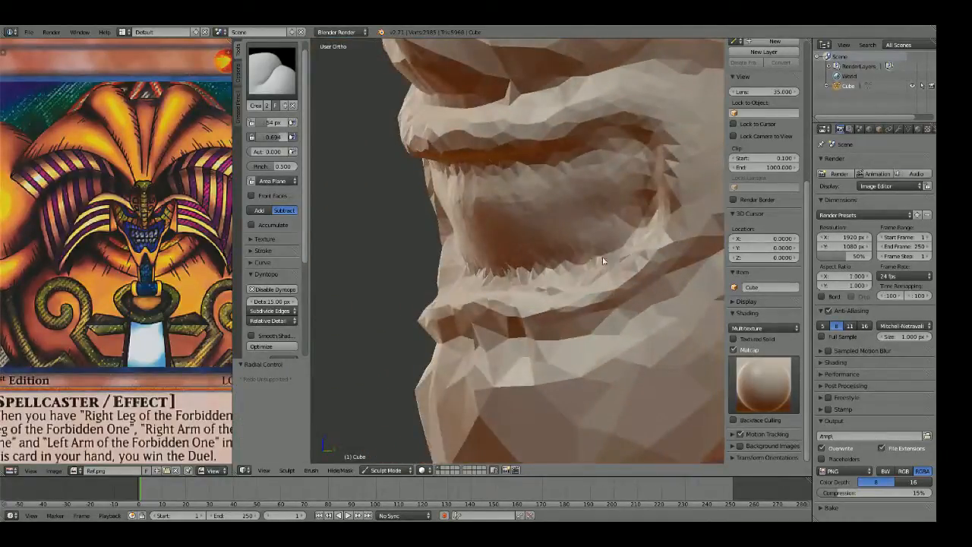
pyautogui.moveTo(559, 269); pyautogui.dragTo(622, 225)
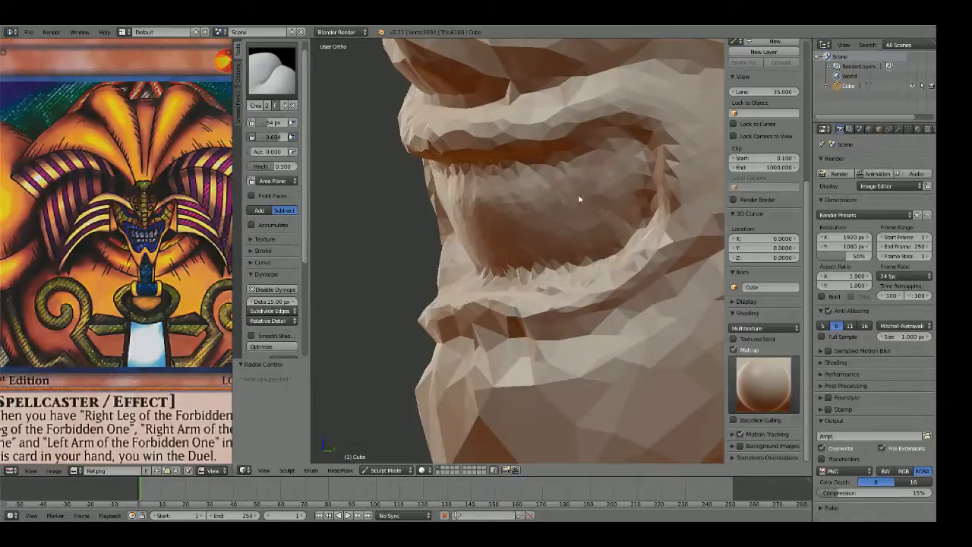
pyautogui.moveTo(590, 178); pyautogui.dragTo(627, 204, button='middle')
# Step: Carve the line separating the upper and lower teeth and the first tooth gaps with the Crease brush
pyautogui.press('KP_1')
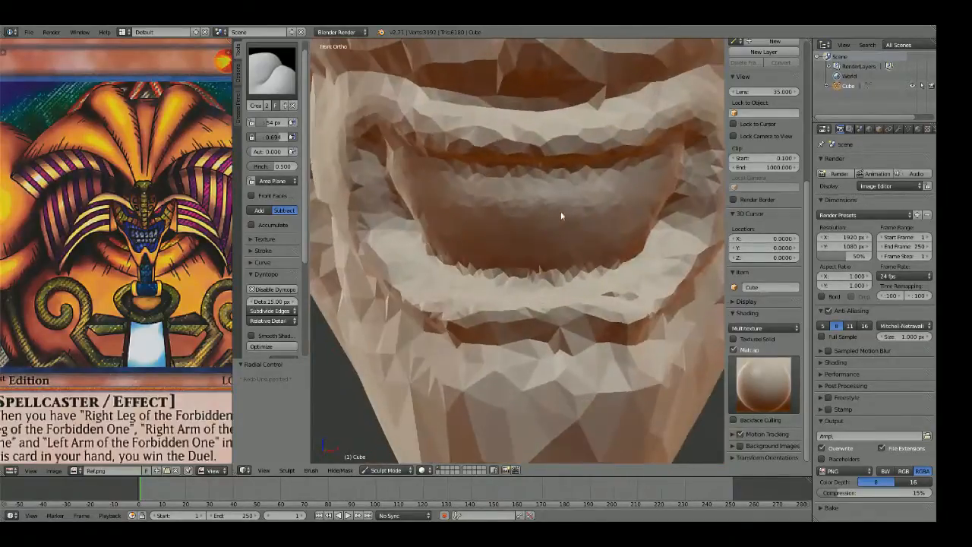
pyautogui.moveTo(544, 193)
pyautogui.mouseDown()
pyautogui.moveTo(550, 204)
pyautogui.moveTo(531, 225)
pyautogui.mouseUp()
pyautogui.moveTo(532, 263)
pyautogui.mouseDown()
pyautogui.moveTo(465, 225)
pyautogui.moveTo(653, 205)
pyautogui.moveTo(527, 217)
pyautogui.moveTo(406, 203)
pyautogui.moveTo(521, 220)
pyautogui.moveTo(491, 177)
pyautogui.moveTo(488, 195)
pyautogui.mouseUp()
# Step: Set the dynamic topology detail size to 7 px and carve vertical gaps between the upper teeth at a 33 px radius
pyautogui.moveTo(453, 191)
pyautogui.keyDown('shift'); pyautogui.mouseDown(button='middle')
pyautogui.moveTo(483, 198)
pyautogui.moveTo(487, 214)
pyautogui.mouseUp(button='middle'); pyautogui.keyUp('shift')
pyautogui.scroll(1, 487, 214)
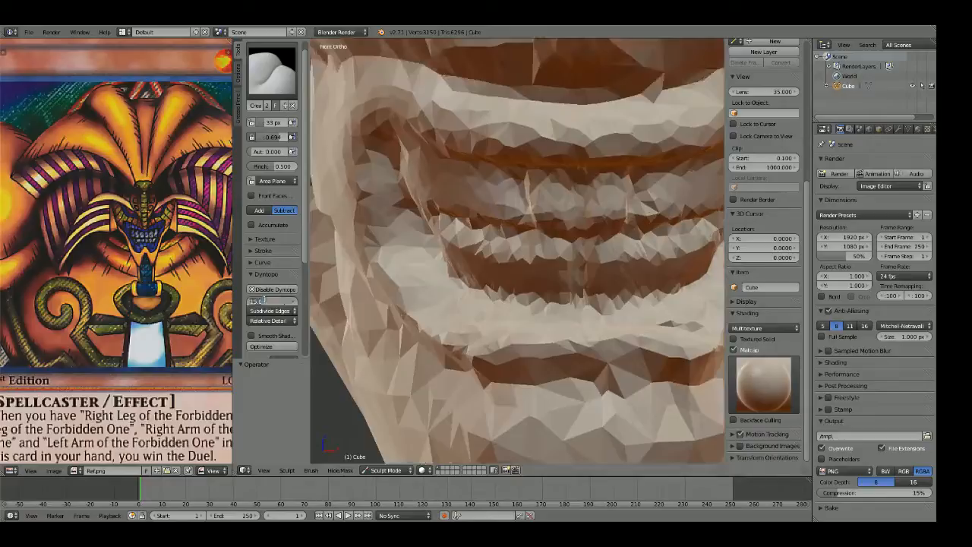
pyautogui.moveTo(529, 217); pyautogui.dragTo(527, 179)
pyautogui.moveTo(527, 179)
pyautogui.mouseDown(button='middle')
pyautogui.moveTo(541, 205)
pyautogui.moveTo(572, 203)
pyautogui.mouseUp(button='middle')
pyautogui.scroll(1, 573, 204)
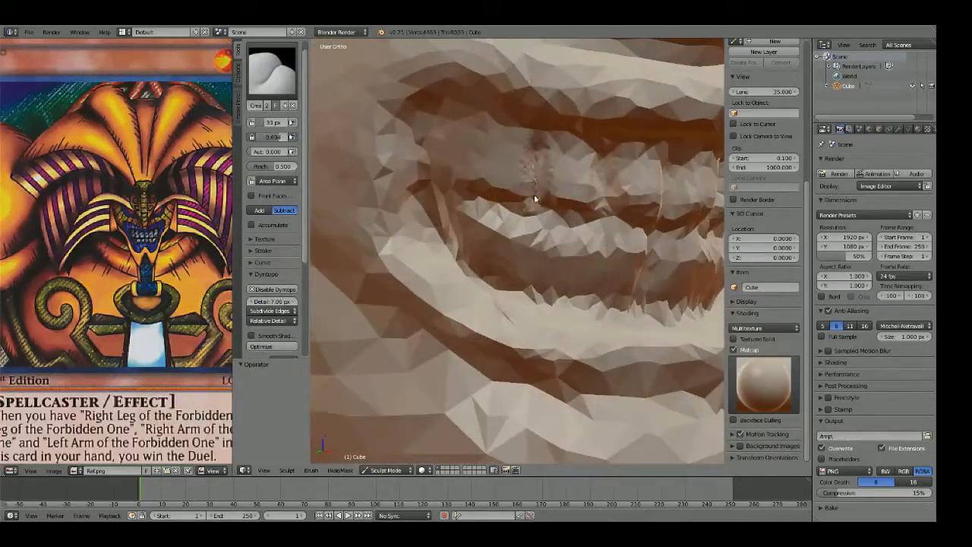
pyautogui.moveTo(476, 175)
pyautogui.mouseDown()
pyautogui.moveTo(473, 186)
pyautogui.moveTo(559, 210)
pyautogui.moveTo(542, 216)
pyautogui.mouseUp()
pyautogui.moveTo(543, 213)
pyautogui.mouseDown(button='middle')
pyautogui.moveTo(564, 212)
pyautogui.moveTo(542, 207)
pyautogui.mouseUp(button='middle')
pyautogui.moveTo(608, 203); pyautogui.dragTo(604, 199)
# Step: Carve vertical gaps between the lower teeth out to the mouth corner, undoing the faulty strokes
pyautogui.scroll(-1, 610, 191)
pyautogui.moveTo(611, 192); pyautogui.dragTo(595, 202, button='middle')
pyautogui.moveTo(597, 214)
pyautogui.mouseDown()
pyautogui.moveTo(549, 219)
pyautogui.moveTo(595, 221)
pyautogui.mouseUp()
pyautogui.moveTo(530, 232); pyautogui.dragTo(526, 290)
pyautogui.scroll(1, 529, 276)
pyautogui.moveTo(529, 276); pyautogui.dragTo(515, 283, button='middle')
pyautogui.hotkey('ctrl', 'z')
pyautogui.hotkey('ctrl', 'z')
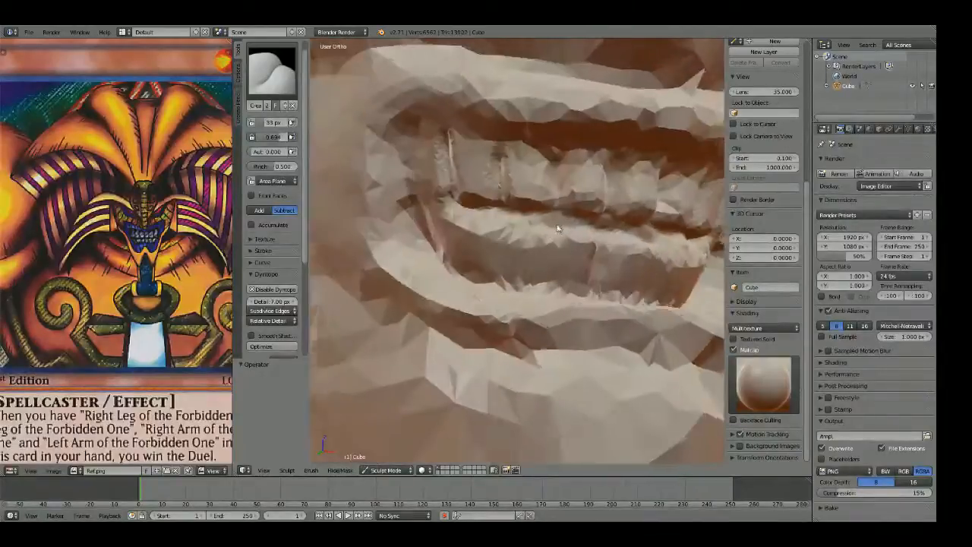
pyautogui.moveTo(557, 228); pyautogui.dragTo(554, 241, button='middle')
pyautogui.moveTo(553, 243)
pyautogui.mouseDown()
pyautogui.moveTo(531, 278)
pyautogui.moveTo(549, 217)
pyautogui.mouseUp()
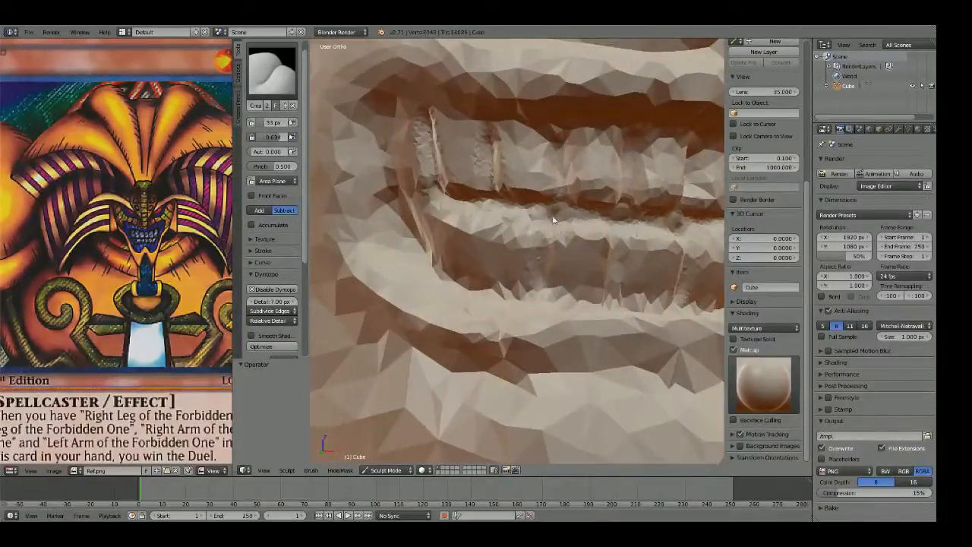
pyautogui.moveTo(550, 218); pyautogui.dragTo(510, 225, button='middle')
pyautogui.moveTo(471, 283)
pyautogui.mouseDown()
pyautogui.moveTo(486, 222)
pyautogui.moveTo(531, 215)
pyautogui.moveTo(435, 194)
pyautogui.mouseUp()
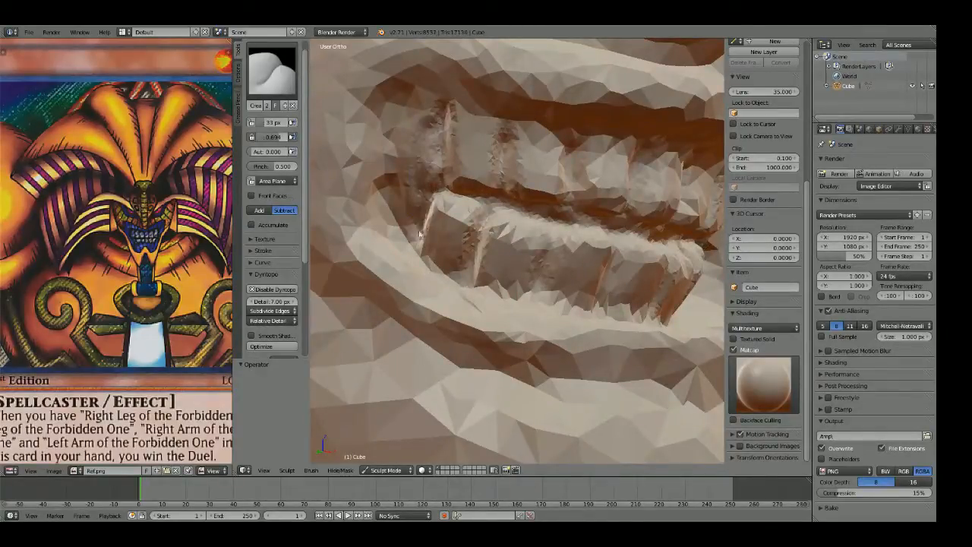
# Step: Pull the outer corner of the upper lip up and outward with the Grab brush at a 179 px radius
pyautogui.scroll(-8, 419, 234)
pyautogui.moveTo(494, 228)
pyautogui.mouseDown(button='middle')
pyautogui.moveTo(553, 253)
pyautogui.moveTo(615, 257)
pyautogui.mouseUp(button='middle')
pyautogui.press('KP_1')
pyautogui.scroll(4, 566, 257)
pyautogui.press('g')
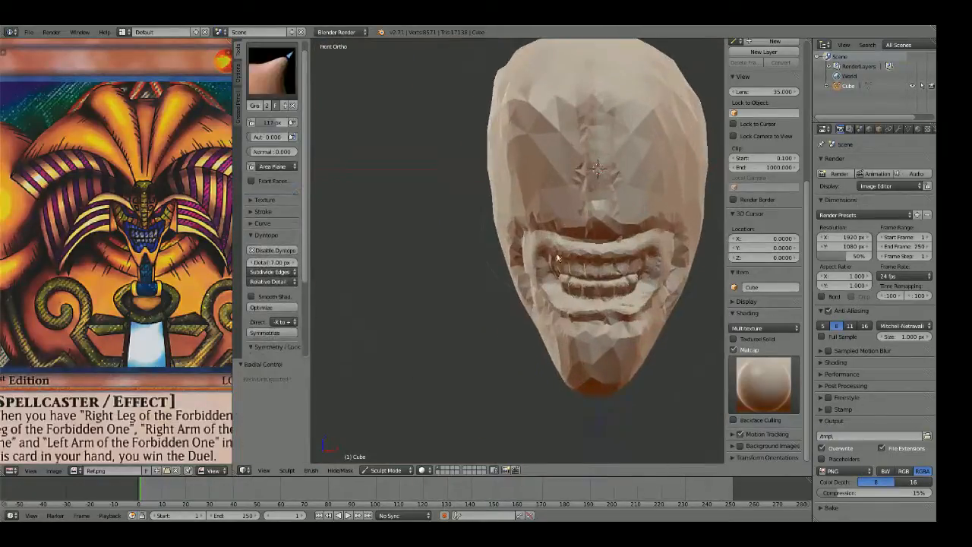
pyautogui.keyDown('shift'); pyautogui.moveTo(544, 244); pyautogui.dragTo(564, 256, button='middle'); pyautogui.keyUp('shift')
pyautogui.scroll(2, 564, 257)
pyautogui.press('f')
pyautogui.click(582, 268)
pyautogui.moveTo(547, 231); pyautogui.dragTo(536, 215)
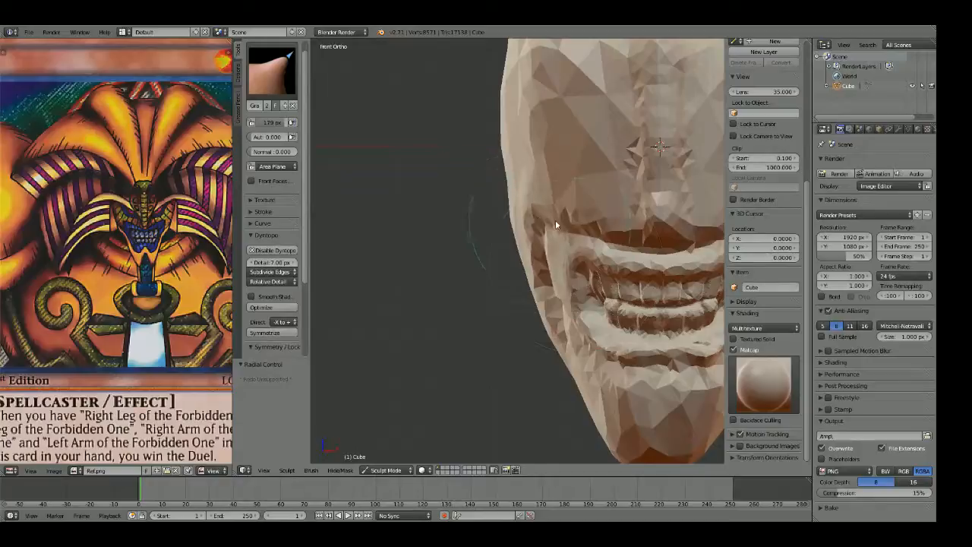
pyautogui.scroll(-5, 556, 225)
pyautogui.scroll(5, 561, 249)
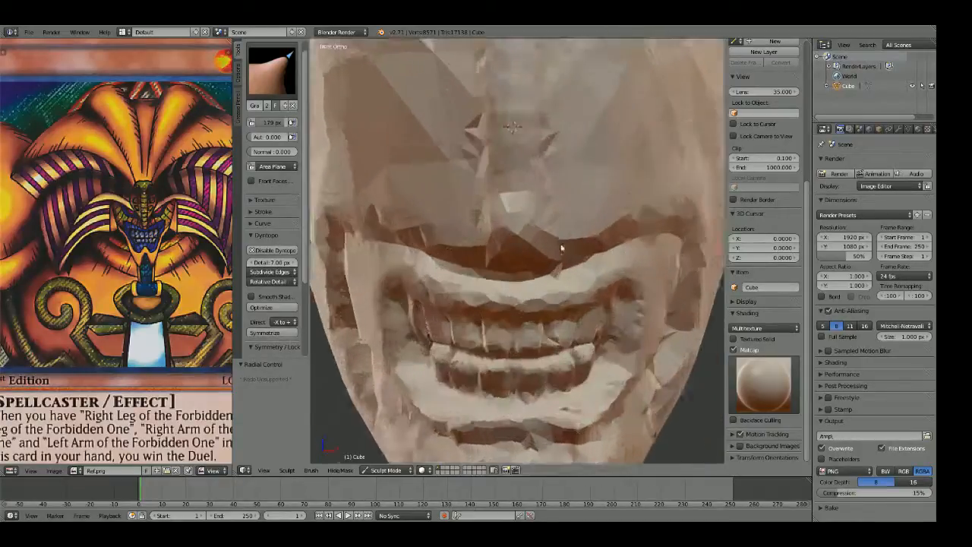
# Step: Stretch the raised mouth corner farther outward and upward with a resized Grab brush
pyautogui.scroll(1, 561, 248)
pyautogui.press('f')
pyautogui.click(612, 231)
pyautogui.moveTo(636, 241)
pyautogui.mouseDown()
pyautogui.moveTo(628, 228)
pyautogui.moveTo(678, 224)
pyautogui.mouseUp()
pyautogui.keyDown('shift'); pyautogui.moveTo(679, 225); pyautogui.dragTo(488, 226, button='middle'); pyautogui.keyUp('shift')
pyautogui.press('f')
pyautogui.click(616, 246)
# Step: Crease the fold above the upper lip around to the cheek at a 29 px radius
pyautogui.hotkey('shift', 'c')
pyautogui.press('f')
pyautogui.click(511, 228)
pyautogui.moveTo(593, 231); pyautogui.dragTo(528, 236, button='middle')
pyautogui.press('f')
pyautogui.click(523, 237)
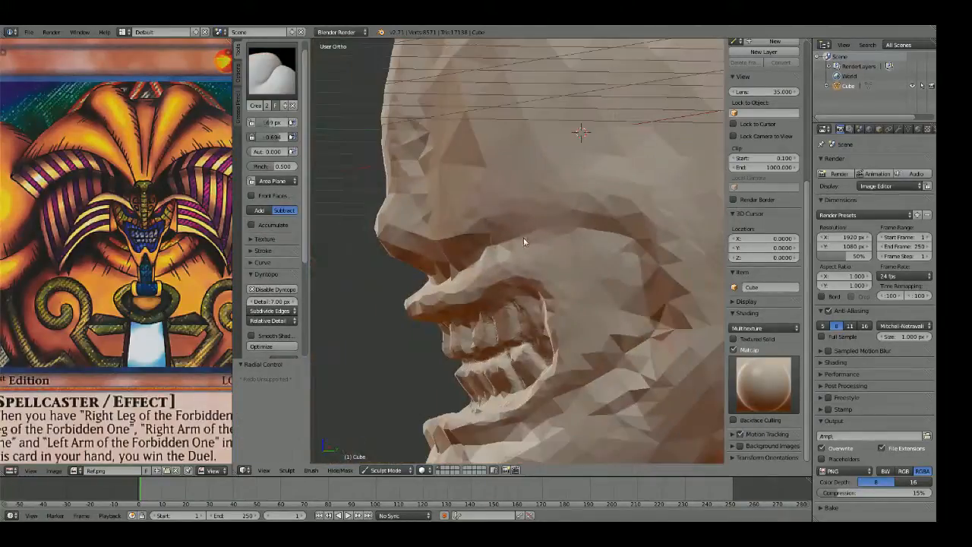
pyautogui.moveTo(619, 238); pyautogui.dragTo(645, 265)
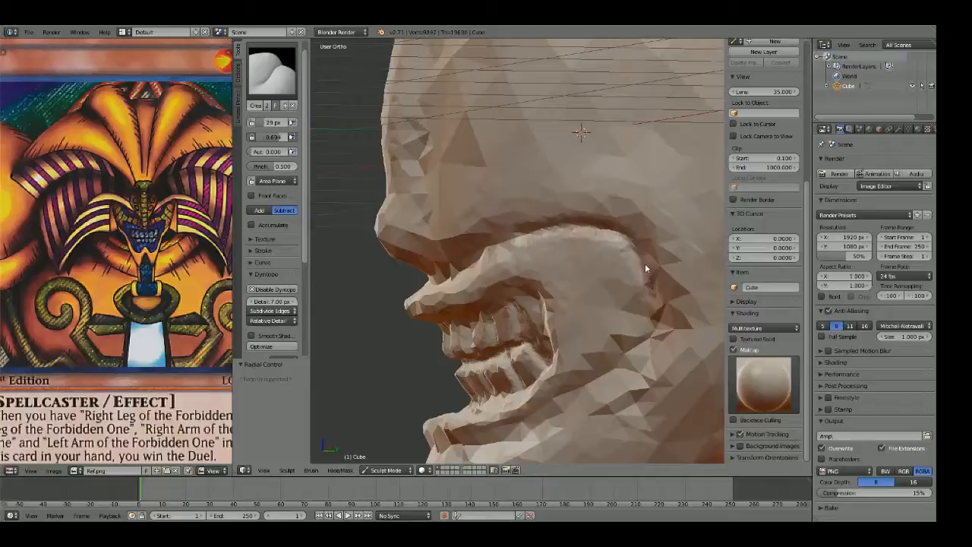
# Step: Continue the cheek crease down behind the mouth corner and forward below the lower lip
pyautogui.keyDown('shift'); pyautogui.moveTo(645, 265); pyautogui.dragTo(590, 193, button='middle'); pyautogui.keyUp('shift')
pyautogui.moveTo(591, 188); pyautogui.dragTo(579, 257)
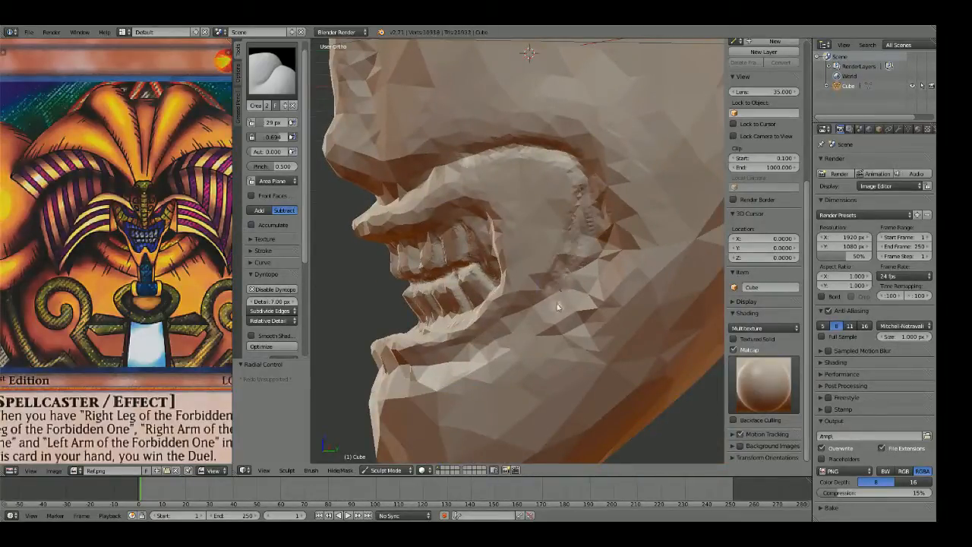
pyautogui.moveTo(522, 338)
pyautogui.mouseDown()
pyautogui.moveTo(581, 262)
pyautogui.moveTo(595, 201)
pyautogui.mouseUp()
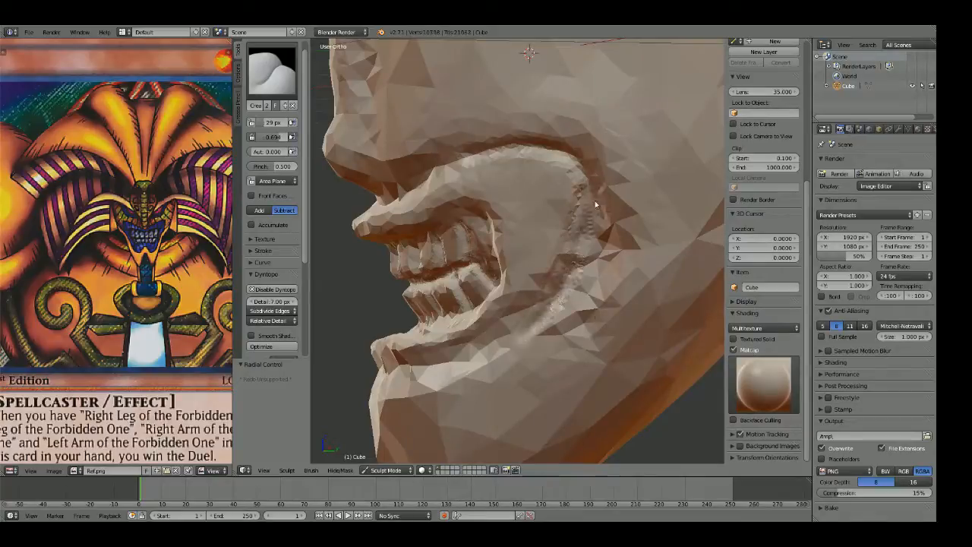
pyautogui.moveTo(552, 319); pyautogui.dragTo(506, 360)
pyautogui.moveTo(506, 360); pyautogui.dragTo(552, 329, button='middle')
pyautogui.moveTo(541, 327); pyautogui.dragTo(513, 337)
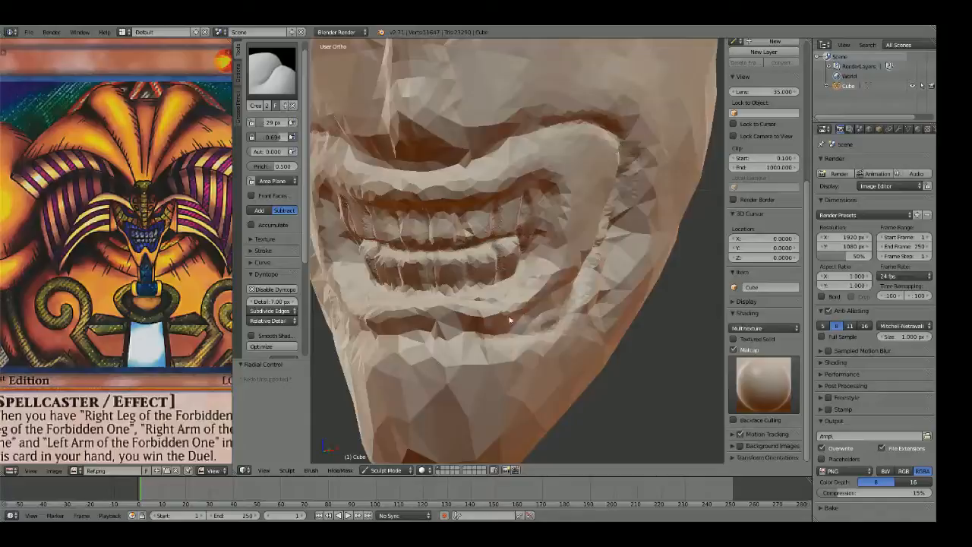
# Step: Reshape the lower lip edge and chin fold into an arch with a resized Grab brush, following the enlarged reference
pyautogui.moveTo(510, 320); pyautogui.dragTo(537, 320, button='middle')
pyautogui.press('KP_1')
pyautogui.press('g')
pyautogui.press('f')
pyautogui.click(515, 338)
pyautogui.moveTo(448, 310)
pyautogui.mouseDown()
pyautogui.moveTo(437, 319)
pyautogui.moveTo(446, 347)
pyautogui.moveTo(433, 343)
pyautogui.moveTo(493, 355)
pyautogui.mouseUp()
pyautogui.scroll(4, 202, 237)
pyautogui.moveTo(202, 236); pyautogui.dragTo(162, 248, button='middle')
pyautogui.press('f')
pyautogui.click(587, 351)
# Step: Sharpen the arched groove between the lower lip and chin with the Crease brush at a 25 px radius
pyautogui.hotkey('shift', 'c')
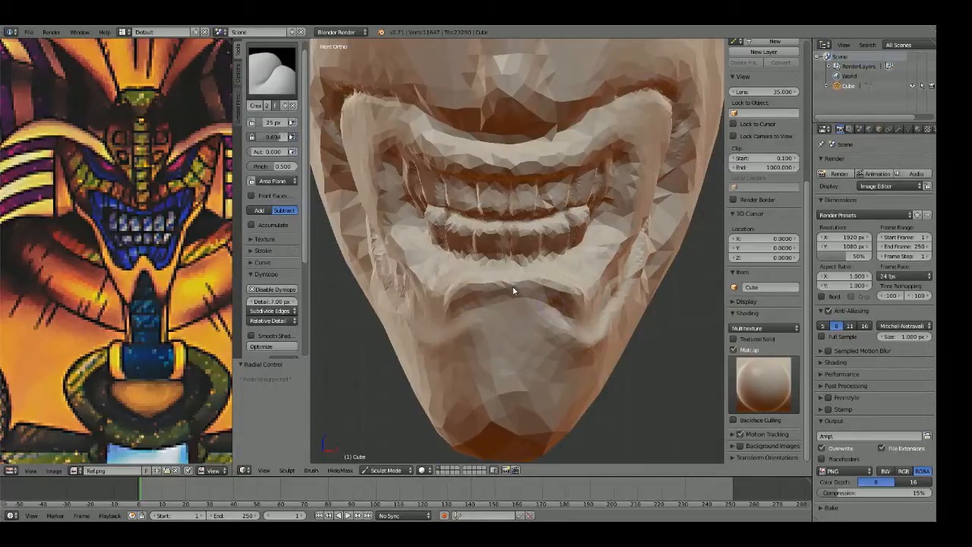
pyautogui.moveTo(550, 303); pyautogui.dragTo(521, 286)
pyautogui.scroll(-1, 521, 285)
pyautogui.moveTo(522, 285); pyautogui.dragTo(506, 312, button='middle')
pyautogui.scroll(3, 506, 312)
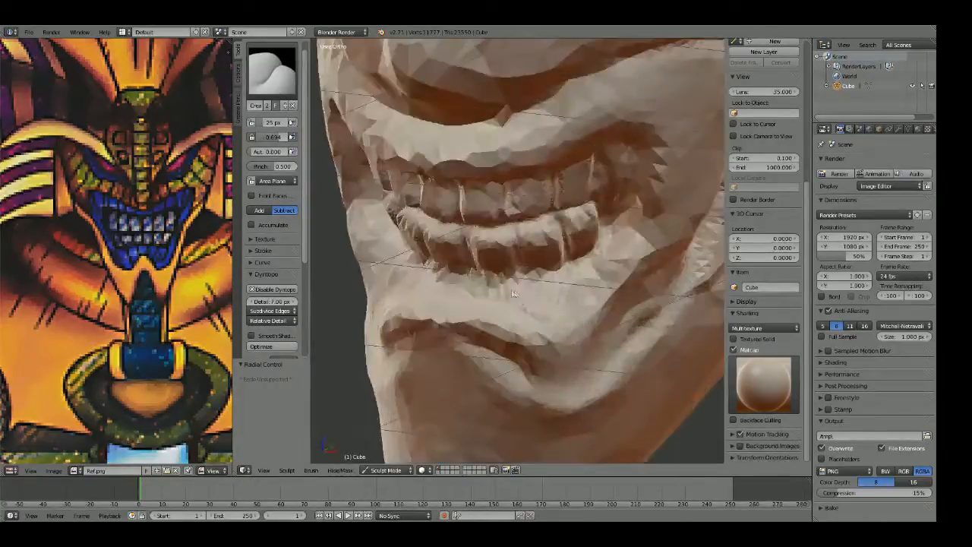
pyautogui.press('KP_1')
pyautogui.moveTo(533, 324); pyautogui.dragTo(519, 310)
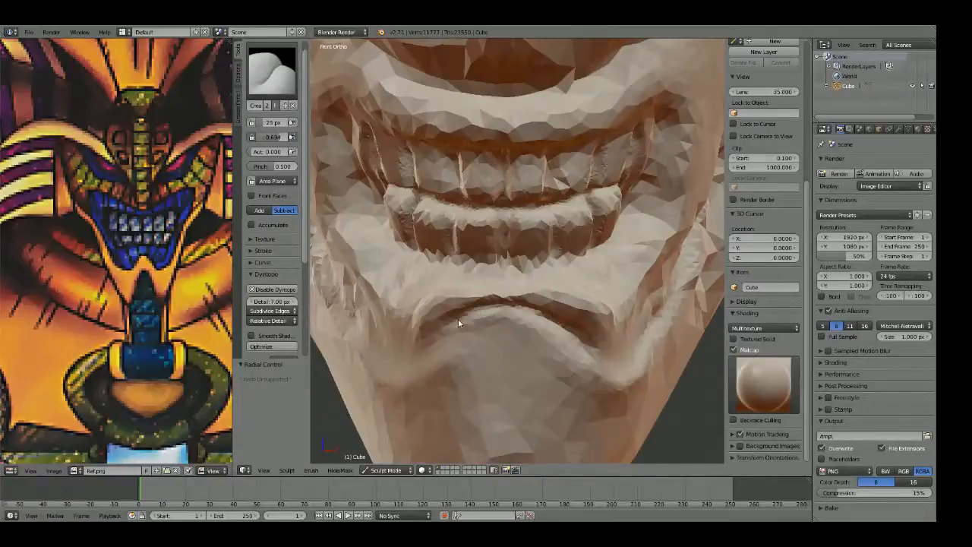
# Step: Try a crease stroke along the side of the nose ridge up to the forehead and undo it
pyautogui.scroll(-10, 427, 347)
pyautogui.keyDown('shift'); pyautogui.moveTo(526, 247); pyautogui.dragTo(527, 271, button='middle'); pyautogui.keyUp('shift')
pyautogui.keyDown('shift'); pyautogui.moveTo(529, 221); pyautogui.dragTo(544, 248, button='middle'); pyautogui.keyUp('shift')
pyautogui.scroll(8, 544, 251)
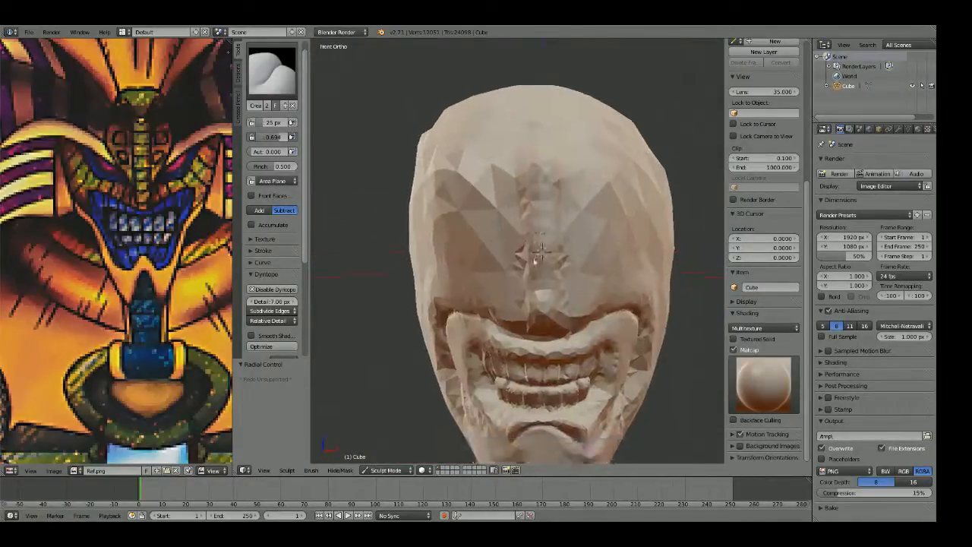
pyautogui.moveTo(519, 333); pyautogui.dragTo(519, 136)
pyautogui.hotkey('ctrl', 'z')
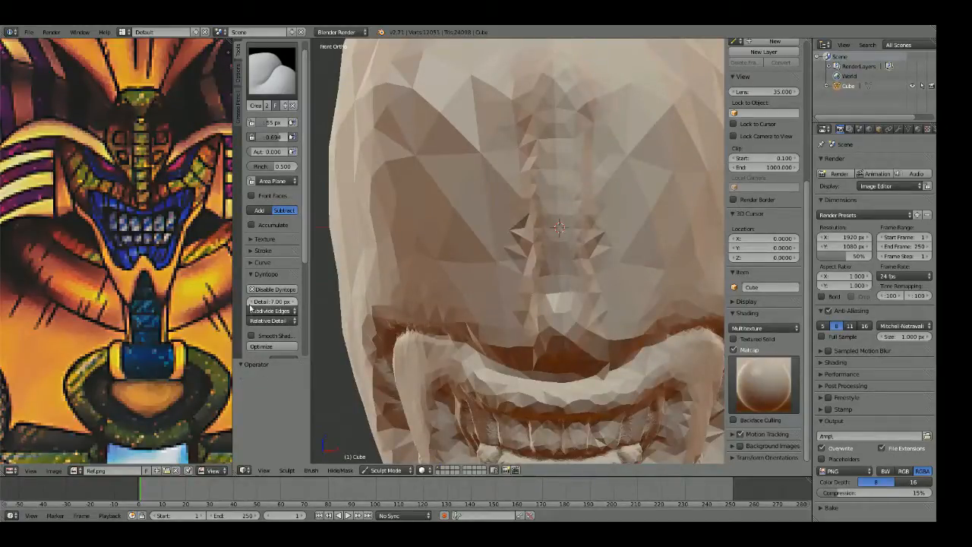
# Step: Set the dynamic topology detail size to 15 px and check the head from the front and side
pyautogui.scroll(3, 468, 224)
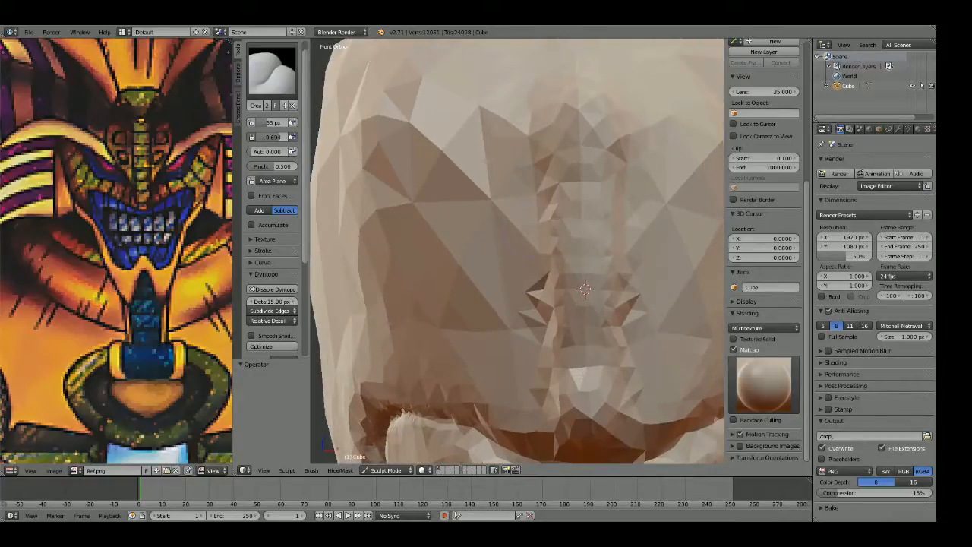
pyautogui.moveTo(577, 304); pyautogui.dragTo(477, 183, button='middle')
pyautogui.scroll(-7, 471, 170)
pyautogui.press('KP_1')
pyautogui.moveTo(541, 289)
pyautogui.mouseDown(button='middle')
pyautogui.moveTo(557, 269)
pyautogui.moveTo(522, 271)
pyautogui.moveTo(691, 256)
pyautogui.mouseUp(button='middle')
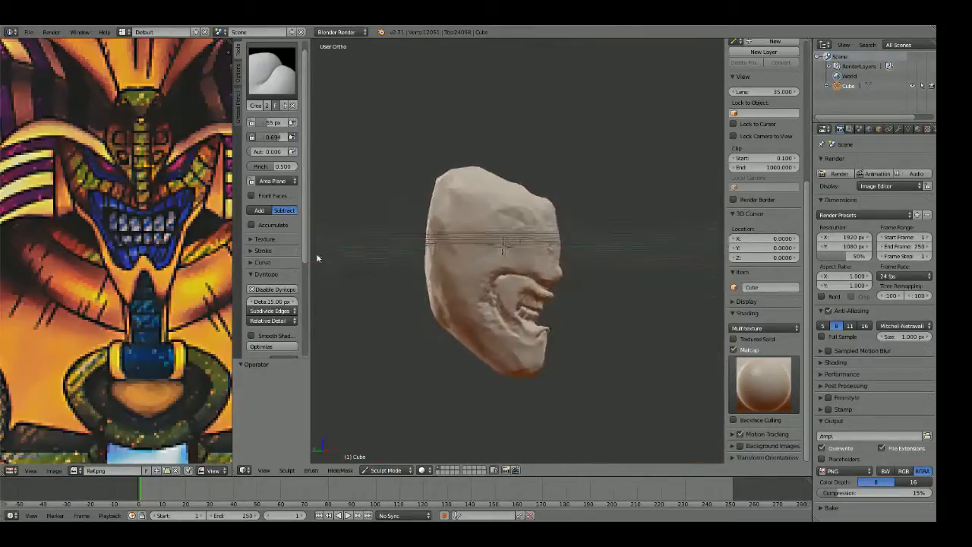
pyautogui.moveTo(317, 258); pyautogui.dragTo(671, 252, button='middle')
pyautogui.scroll(2, 671, 252)
pyautogui.press('KP_3')
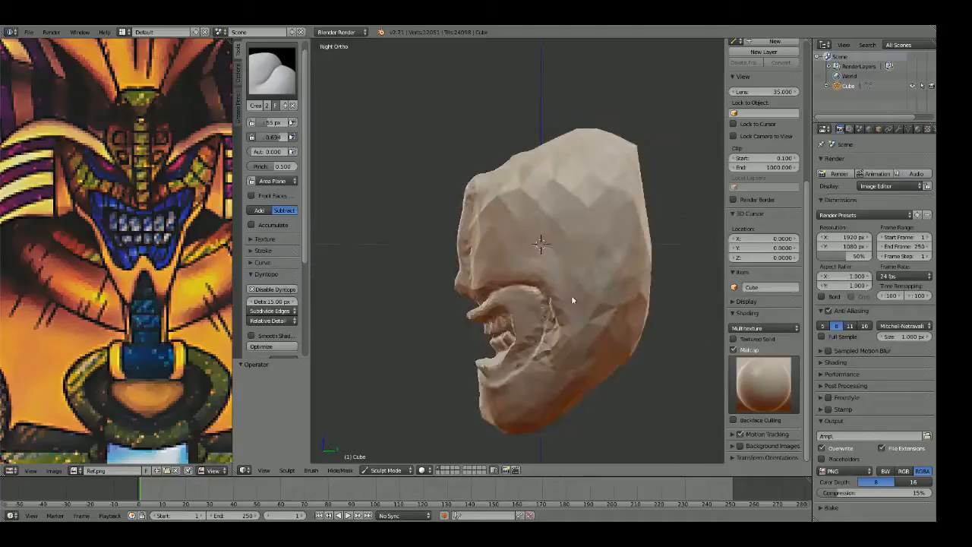
pyautogui.scroll(5, 572, 295)
# Step: Smooth across the lower lip above the chin groove with a resized Grab brush
pyautogui.press('g')
pyautogui.moveTo(548, 275)
pyautogui.mouseDown(button='middle')
pyautogui.moveTo(516, 306)
pyautogui.moveTo(668, 302)
pyautogui.moveTo(636, 287)
pyautogui.moveTo(535, 287)
pyautogui.moveTo(552, 298)
pyautogui.moveTo(518, 260)
pyautogui.mouseUp(button='middle')
pyautogui.press('KP_1')
pyautogui.press('f')
pyautogui.click(498, 265)
pyautogui.press('f')
pyautogui.click(604, 306)
pyautogui.moveTo(600, 311)
pyautogui.keyDown('shift'); pyautogui.mouseDown()
pyautogui.moveTo(537, 273)
pyautogui.moveTo(620, 302)
pyautogui.moveTo(461, 305)
pyautogui.mouseUp(); pyautogui.keyUp('shift')
pyautogui.moveTo(480, 285); pyautogui.dragTo(590, 296, button='middle')
pyautogui.press('KP_1')
# Step: Crease across the lower lip between the mouth corners at a 52 px radius
pyautogui.scroll(2, 586, 297)
pyautogui.hotkey('shift', 'c')
pyautogui.press('f')
pyautogui.click(594, 293)
pyautogui.moveTo(669, 291)
pyautogui.mouseDown()
pyautogui.moveTo(414, 277)
pyautogui.moveTo(387, 252)
pyautogui.mouseUp()
pyautogui.scroll(-3, 417, 267)
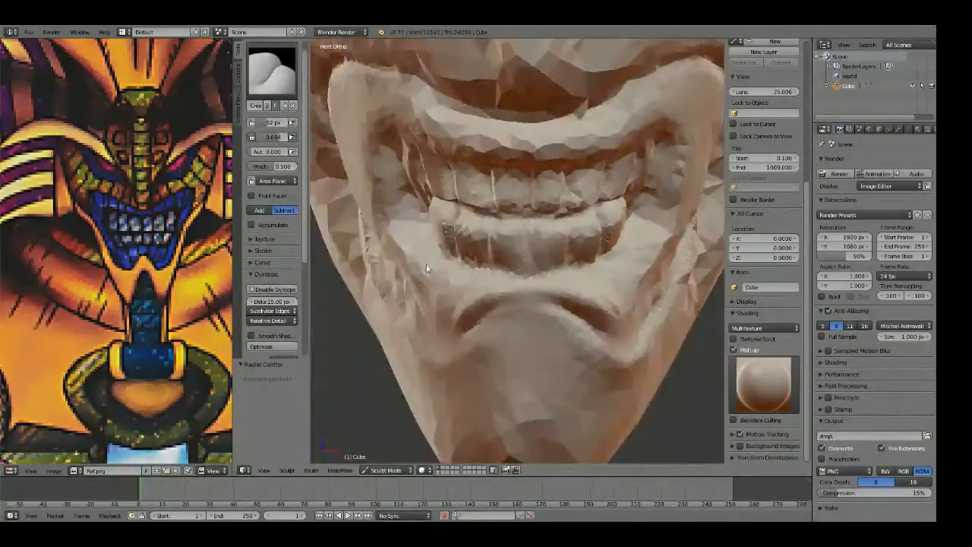
# Step: Define the lower lip edge just beneath the teeth with the Crease brush at a 33 px radius
pyautogui.scroll(2, 427, 268)
pyautogui.press('f')
pyautogui.click(424, 283)
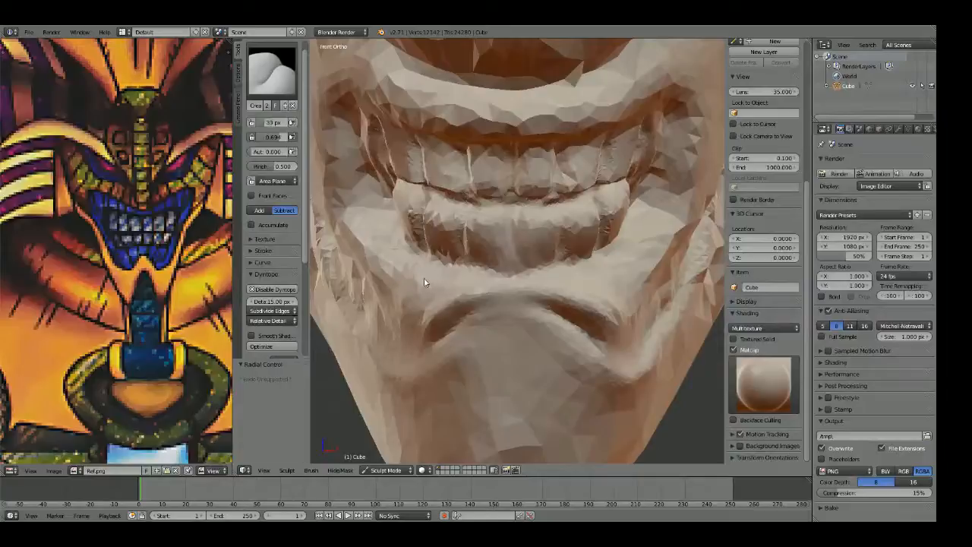
pyautogui.moveTo(546, 288); pyautogui.dragTo(401, 278)
pyautogui.moveTo(573, 288)
pyautogui.mouseDown()
pyautogui.moveTo(392, 265)
pyautogui.moveTo(520, 298)
pyautogui.moveTo(374, 272)
pyautogui.moveTo(552, 296)
pyautogui.mouseUp()
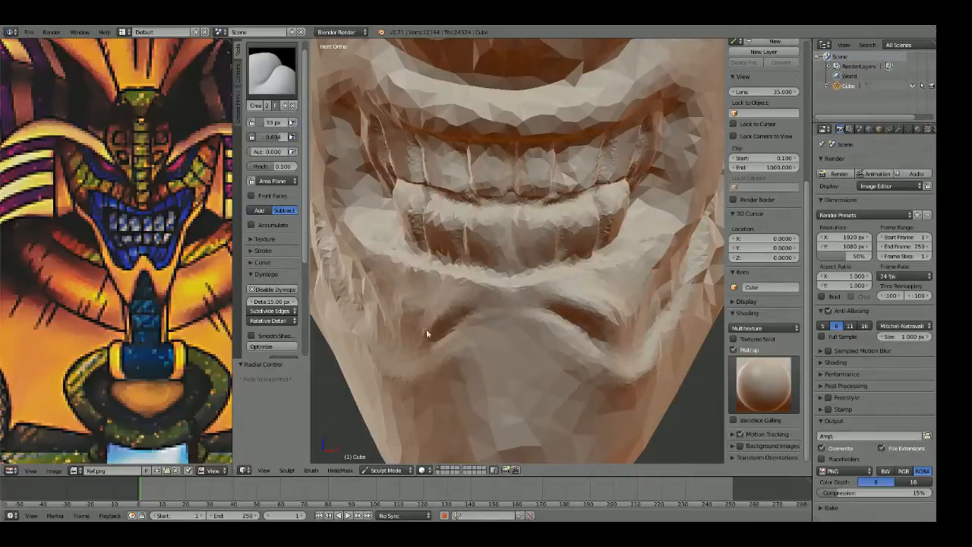
# Step: Deepen the groove above the chin with the Crease brush at 33 px and smooth the side of the upper lip
pyautogui.moveTo(536, 321)
pyautogui.mouseDown()
pyautogui.moveTo(452, 343)
pyautogui.moveTo(470, 355)
pyautogui.mouseUp()
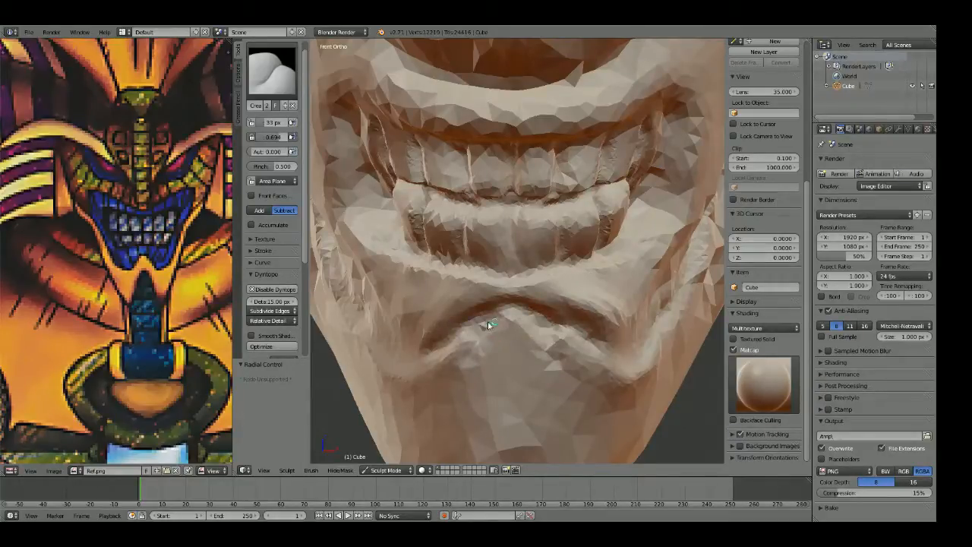
pyautogui.scroll(-6, 488, 322)
pyautogui.moveTo(544, 319); pyautogui.dragTo(583, 294, button='middle')
pyautogui.moveTo(533, 210)
pyautogui.keyDown('shift'); pyautogui.mouseDown(button='middle')
pyautogui.moveTo(530, 244)
pyautogui.moveTo(489, 293)
pyautogui.mouseUp(button='middle'); pyautogui.keyUp('shift')
pyautogui.scroll(5, 488, 284)
pyautogui.press('f')
pyautogui.click(522, 294)
pyautogui.moveTo(414, 267)
pyautogui.keyDown('shift'); pyautogui.mouseDown()
pyautogui.moveTo(437, 275)
pyautogui.moveTo(427, 282)
pyautogui.mouseUp(); pyautogui.keyUp('shift')
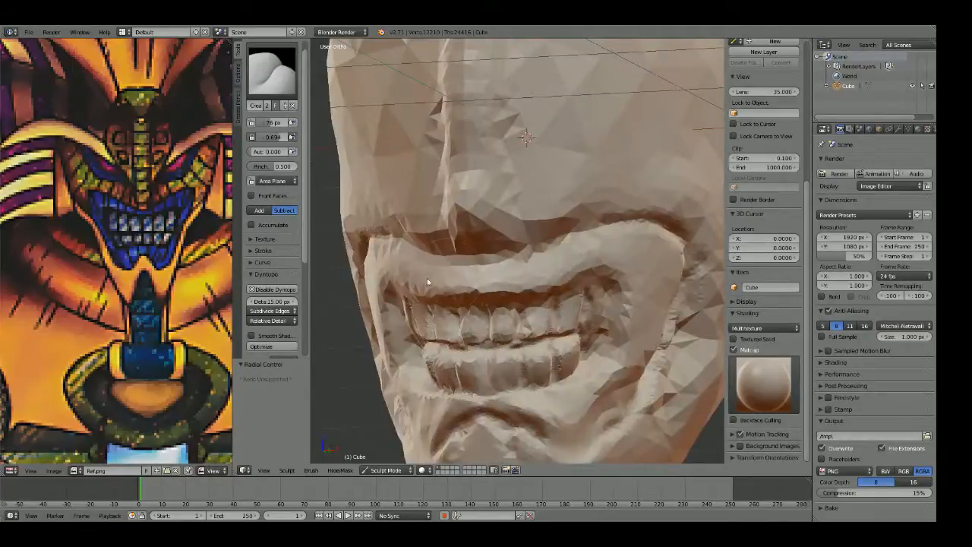
# Step: Pull the middle of the upper lip downward beneath the nose with a resized Grab brush
pyautogui.moveTo(386, 278)
pyautogui.mouseDown(button='middle')
pyautogui.moveTo(427, 278)
pyautogui.moveTo(475, 306)
pyautogui.mouseUp(button='middle')
pyautogui.hotkey('shift', 'c')
pyautogui.press('f')
pyautogui.click(512, 302)
pyautogui.moveTo(575, 310); pyautogui.dragTo(560, 302, button='middle')
pyautogui.press('KP_1')
pyautogui.press('f')
pyautogui.click(553, 290)
pyautogui.press('f')
pyautogui.click(534, 296)
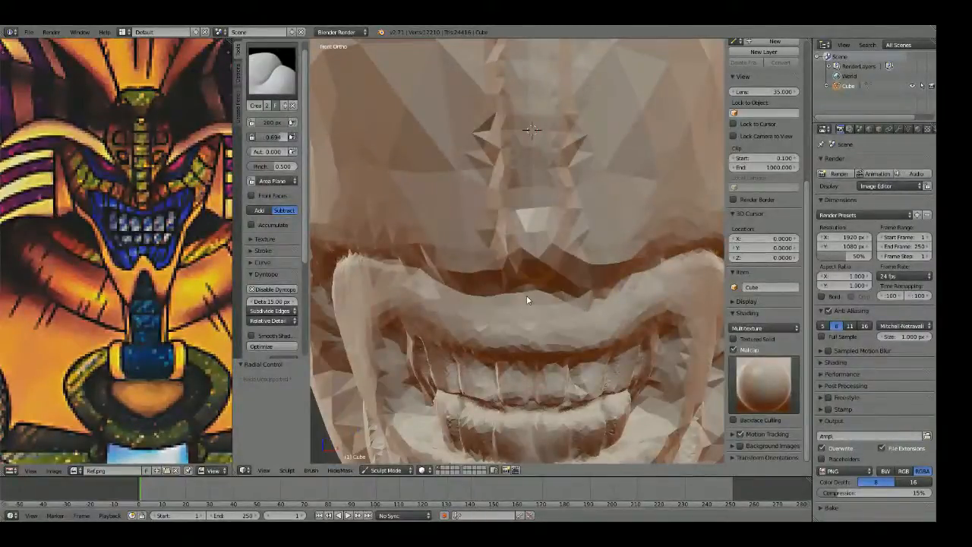
pyautogui.press('g')
pyautogui.moveTo(534, 297); pyautogui.dragTo(534, 302)
pyautogui.keyDown('shift'); pyautogui.moveTo(535, 302); pyautogui.dragTo(533, 278, button='middle'); pyautogui.keyUp('shift')
pyautogui.scroll(3, 533, 278)
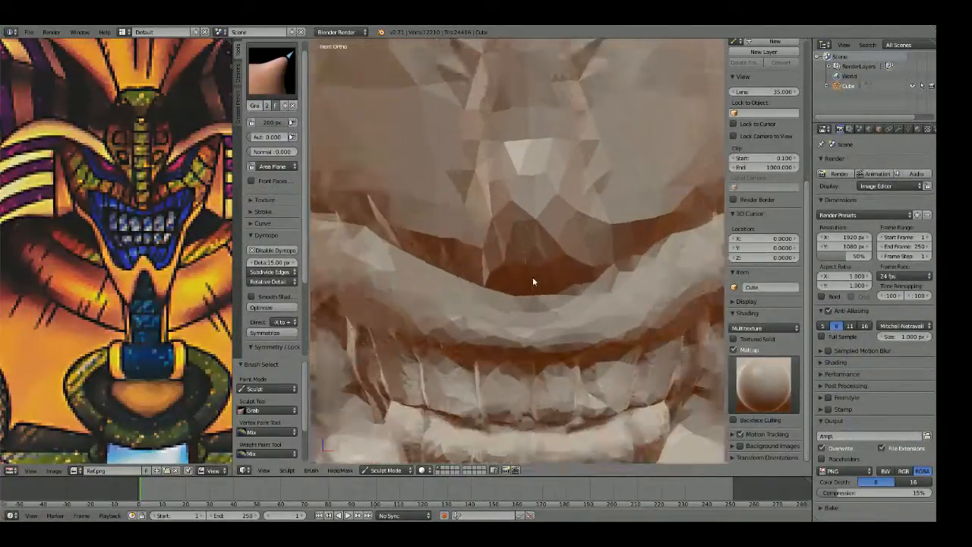
pyautogui.press('f')
pyautogui.click(514, 278)
pyautogui.moveTo(552, 304); pyautogui.dragTo(549, 325)
# Step: Crease along the upper edge of the upper lip and around the mouth corner with a smaller brush
pyautogui.hotkey('shift', 'c')
pyautogui.press('f')
pyautogui.click(544, 318)
pyautogui.moveTo(691, 248); pyautogui.dragTo(543, 335)
pyautogui.moveTo(494, 341)
pyautogui.mouseDown(button='middle')
pyautogui.moveTo(604, 325)
pyautogui.moveTo(570, 285)
pyautogui.mouseUp(button='middle')
pyautogui.moveTo(427, 235)
pyautogui.mouseDown()
pyautogui.moveTo(631, 292)
pyautogui.moveTo(588, 276)
pyautogui.moveTo(372, 262)
pyautogui.moveTo(357, 279)
pyautogui.mouseUp()
pyautogui.scroll(-5, 450, 319)
pyautogui.moveTo(574, 275)
pyautogui.mouseDown(button='middle')
pyautogui.moveTo(604, 255)
pyautogui.moveTo(543, 258)
pyautogui.mouseUp(button='middle')
pyautogui.press('KP_1')
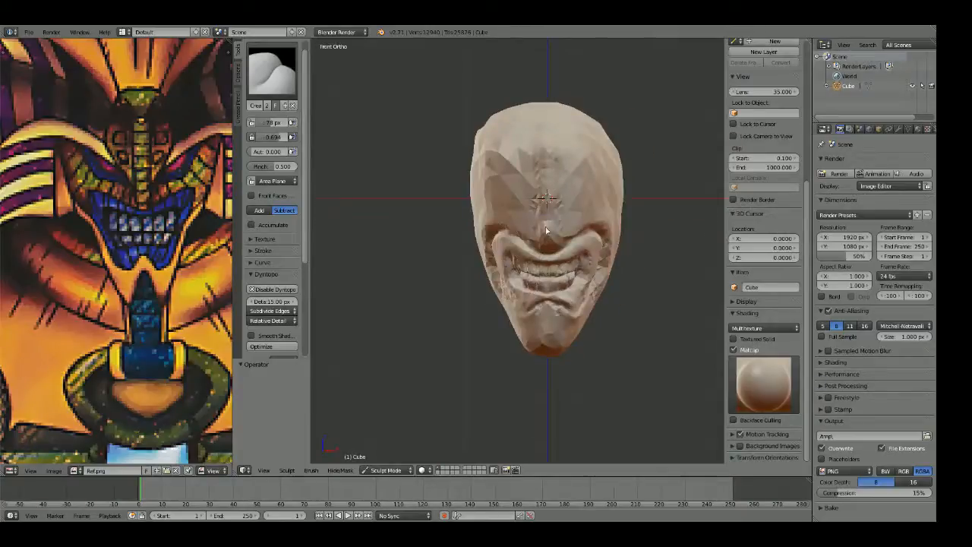
# Step: Examine the eye and brow area in the various Exodia reference pictures and cards
pyautogui.scroll(3, 547, 253)
pyautogui.scroll(3, 553, 253)
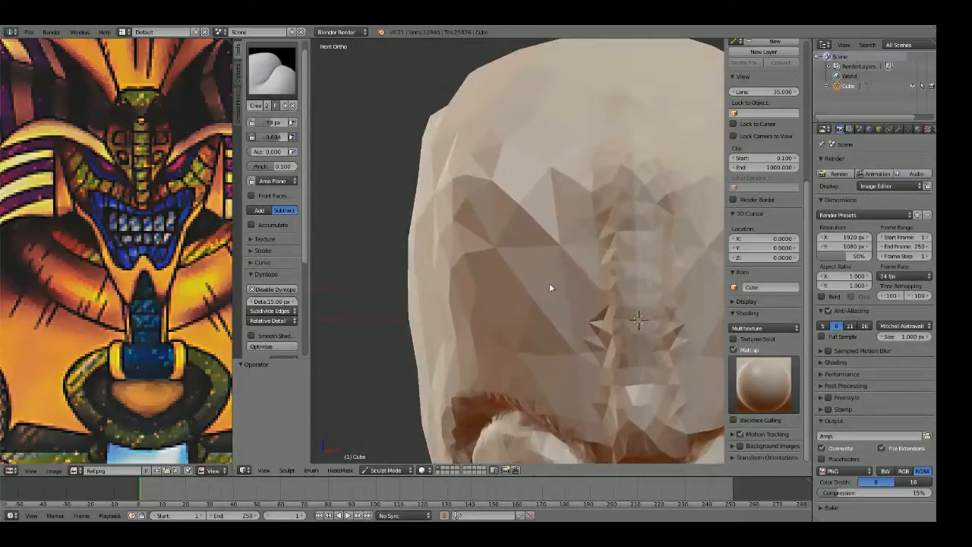
pyautogui.scroll(3, 90, 178)
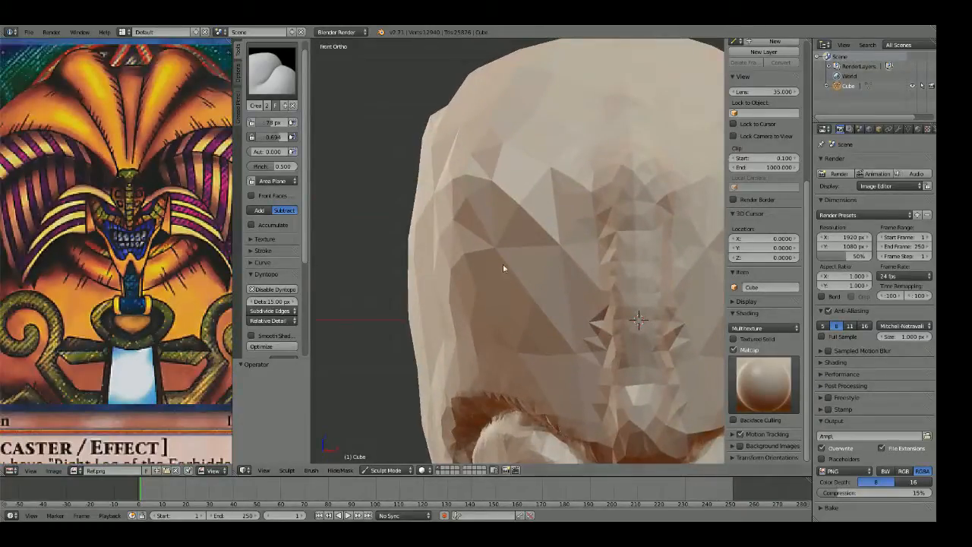
pyautogui.scroll(-7, 190, 263)
pyautogui.moveTo(190, 262); pyautogui.dragTo(130, 199, button='middle')
pyautogui.scroll(6, 129, 199)
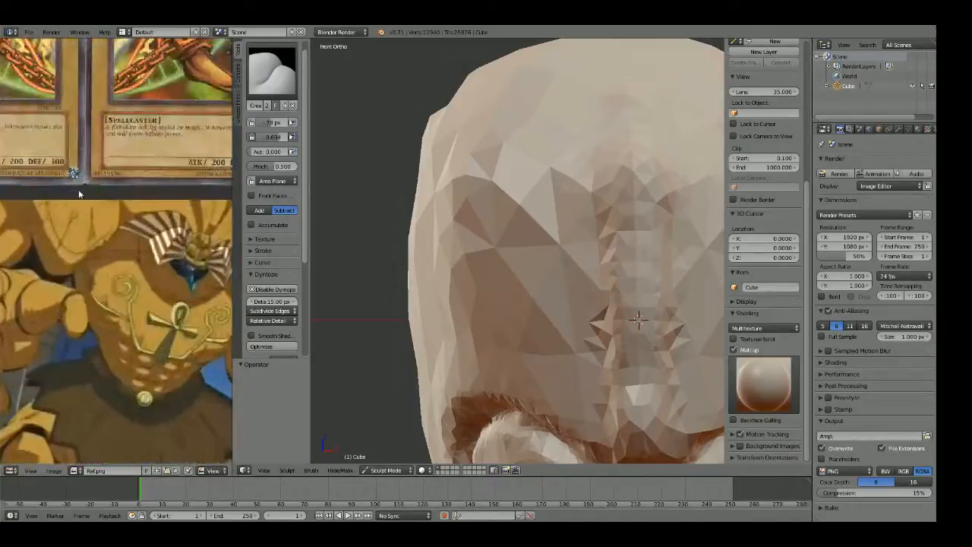
pyautogui.scroll(-5, 99, 258)
pyautogui.scroll(5, 99, 243)
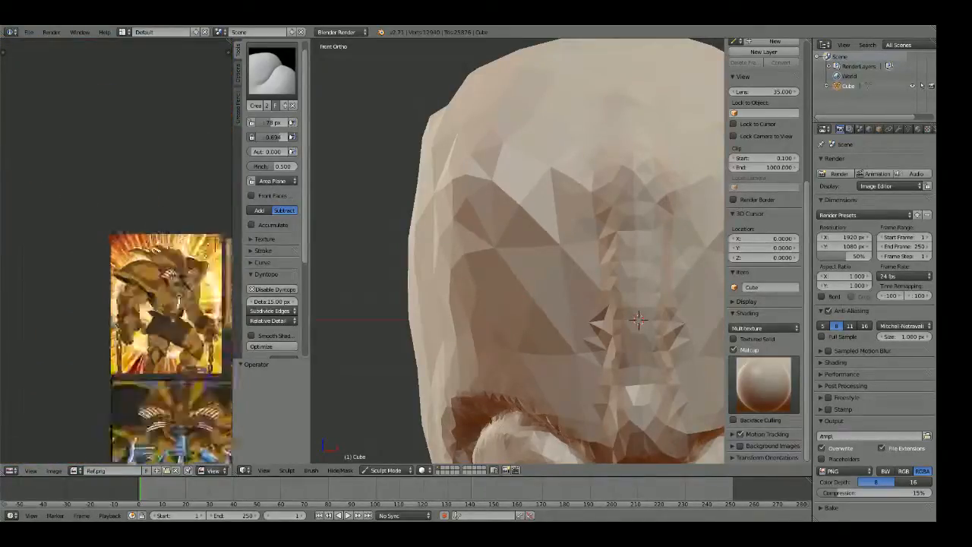
pyautogui.scroll(-4, 98, 200)
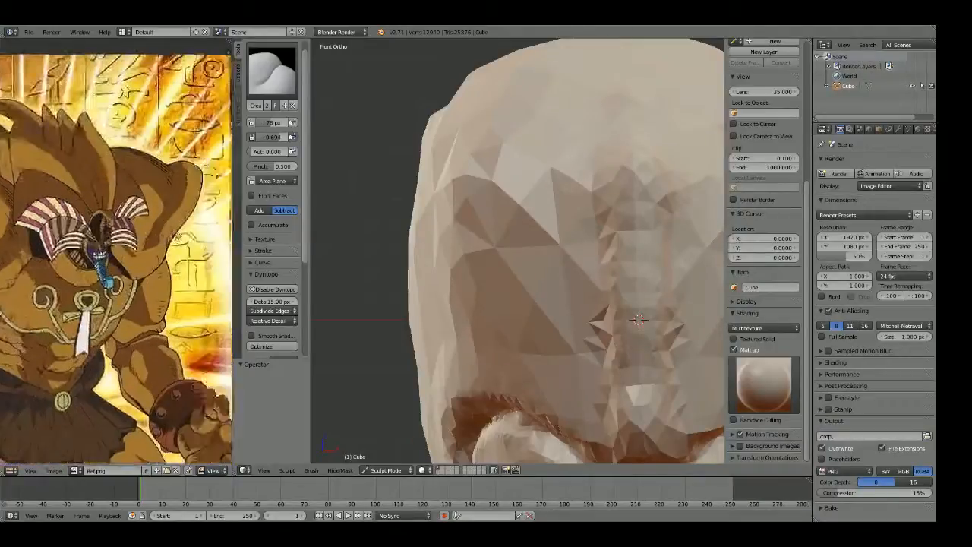
pyautogui.scroll(3, 118, 206)
pyautogui.scroll(-4, 118, 210)
pyautogui.moveTo(272, 228); pyautogui.dragTo(272, 224, button='middle')
pyautogui.keyDown('shift'); pyautogui.moveTo(620, 304); pyautogui.dragTo(629, 226, button='middle'); pyautogui.keyUp('shift')
pyautogui.scroll(-1, 608, 255)
pyautogui.scroll(2, 175, 243)
pyautogui.moveTo(174, 243); pyautogui.dragTo(59, 237, button='middle')
pyautogui.scroll(4, 59, 237)
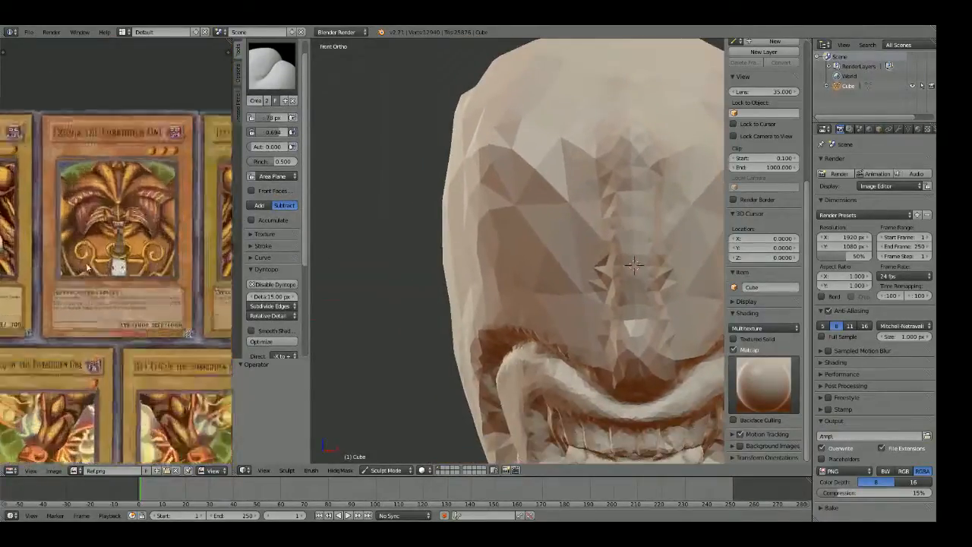
pyautogui.keyDown('shift'); pyautogui.moveTo(516, 271); pyautogui.dragTo(585, 256, button='middle'); pyautogui.keyUp('shift')
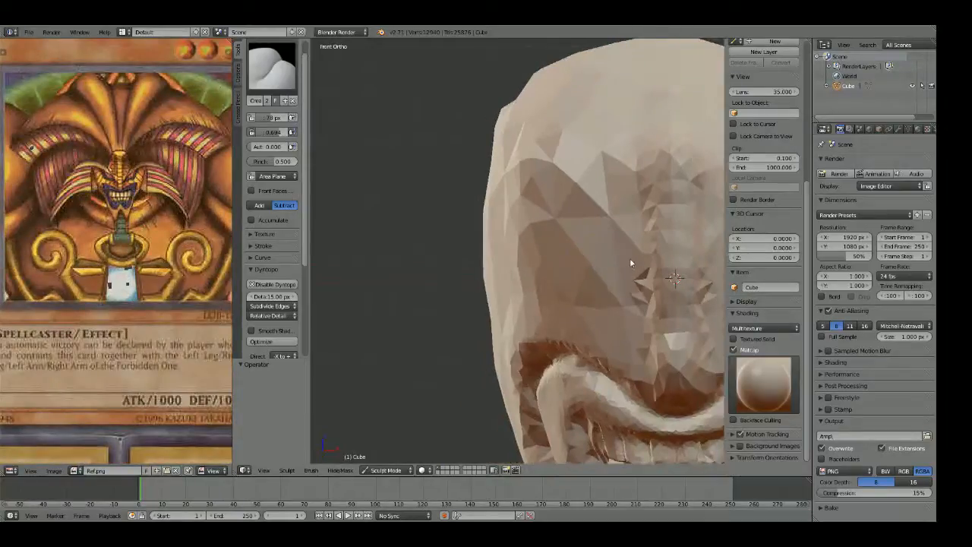
# Step: Carve slanted eye sockets on both sides of the nose bridge with the Crease brush at a 79 px radius
pyautogui.press('f')
pyautogui.click(614, 262)
pyautogui.press('f')
pyautogui.keyDown('shift'); pyautogui.moveTo(620, 265); pyautogui.dragTo(568, 268, button='middle'); pyautogui.keyUp('shift')
pyautogui.moveTo(567, 267)
pyautogui.mouseDown()
pyautogui.moveTo(585, 269)
pyautogui.moveTo(469, 253)
pyautogui.mouseUp()
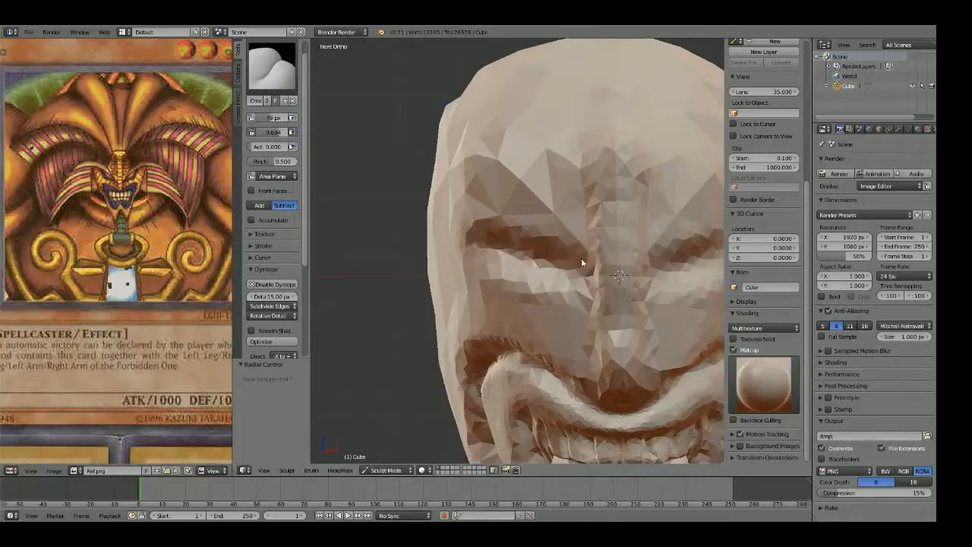
pyautogui.moveTo(590, 284)
pyautogui.mouseDown()
pyautogui.moveTo(539, 232)
pyautogui.moveTo(538, 244)
pyautogui.moveTo(524, 242)
pyautogui.moveTo(584, 287)
pyautogui.moveTo(566, 317)
pyautogui.moveTo(484, 237)
pyautogui.moveTo(566, 278)
pyautogui.moveTo(589, 304)
pyautogui.moveTo(580, 323)
pyautogui.moveTo(566, 262)
pyautogui.mouseUp()
pyautogui.scroll(-7, 622, 302)
pyautogui.moveTo(684, 247)
pyautogui.mouseDown(button='middle')
pyautogui.moveTo(516, 257)
pyautogui.moveTo(615, 263)
pyautogui.mouseUp(button='middle')
pyautogui.press('KP_1')
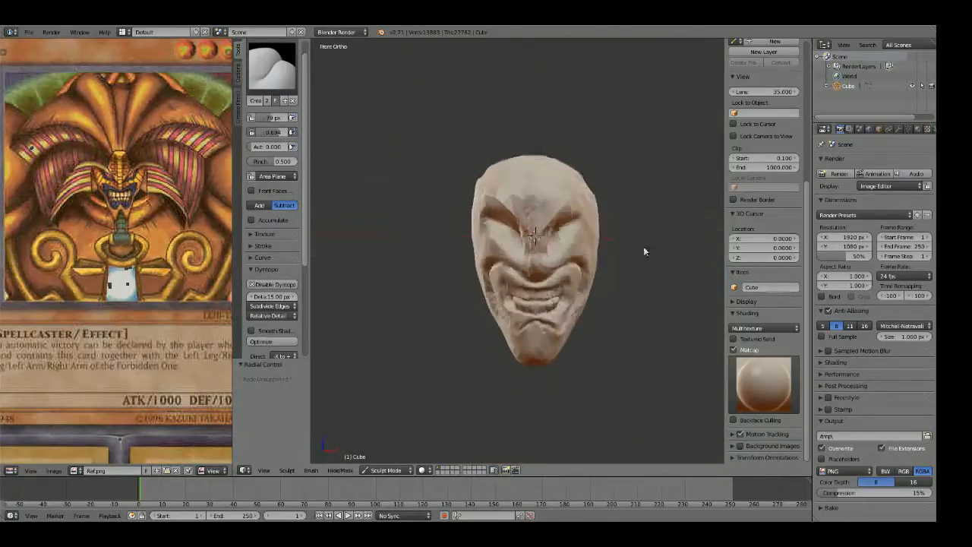
# Step: Build up the brow and temple above the eye sockets with the Draw and Clay brushes
pyautogui.scroll(3, 487, 217)
pyautogui.keyDown('shift'); pyautogui.moveTo(479, 162); pyautogui.dragTo(525, 234, button='middle'); pyautogui.keyUp('shift')
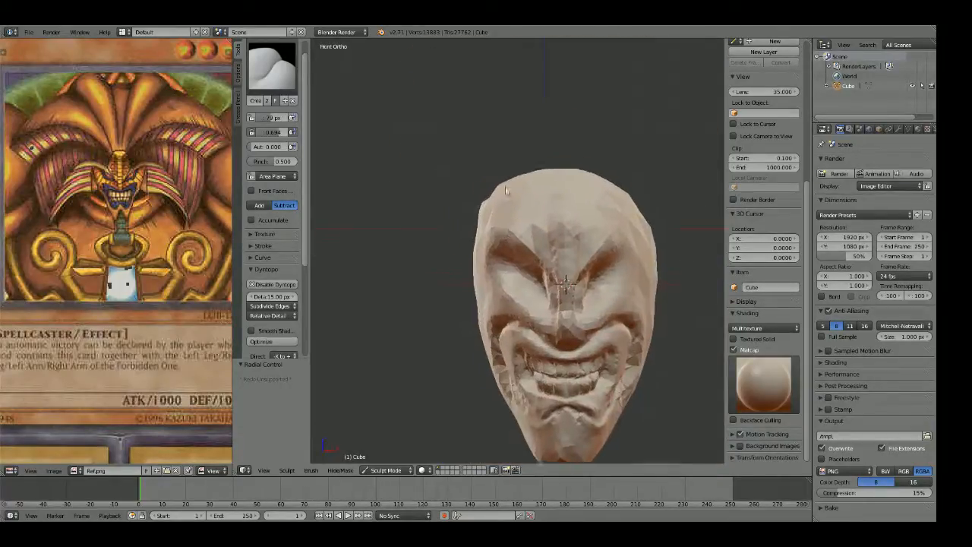
pyautogui.scroll(3, 525, 234)
pyautogui.scroll(-4, 540, 225)
pyautogui.moveTo(597, 185)
pyautogui.mouseDown(button='middle')
pyautogui.moveTo(459, 202)
pyautogui.moveTo(643, 200)
pyautogui.moveTo(685, 210)
pyautogui.mouseUp(button='middle')
pyautogui.scroll(6, 647, 212)
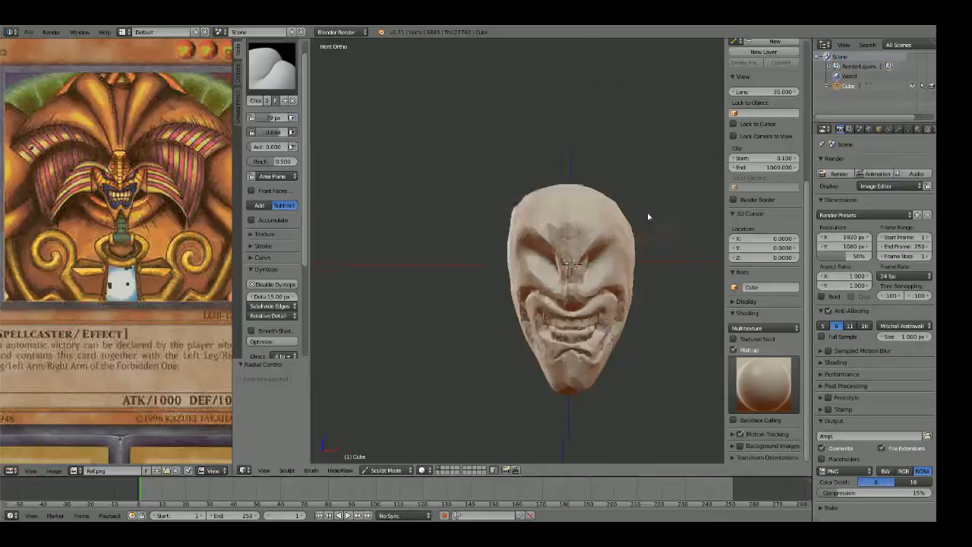
pyautogui.scroll(2, 589, 199)
pyautogui.moveTo(590, 197)
pyautogui.keyDown('shift'); pyautogui.mouseDown(button='middle')
pyautogui.moveTo(640, 226)
pyautogui.moveTo(588, 221)
pyautogui.mouseUp(button='middle'); pyautogui.keyUp('shift')
pyautogui.press('x')
pyautogui.moveTo(570, 268)
pyautogui.mouseDown()
pyautogui.moveTo(474, 213)
pyautogui.moveTo(507, 207)
pyautogui.moveTo(509, 182)
pyautogui.mouseUp()
pyautogui.press('c')
pyautogui.moveTo(531, 212)
pyautogui.mouseDown()
pyautogui.moveTo(516, 194)
pyautogui.moveTo(463, 189)
pyautogui.moveTo(548, 237)
pyautogui.moveTo(565, 263)
pyautogui.moveTo(492, 227)
pyautogui.mouseUp()
pyautogui.hotkey('shift', 'c')
pyautogui.scroll(-8, 538, 210)
# Step: Check the face up close and examine the full-body Exodia reference picture
pyautogui.press('x')
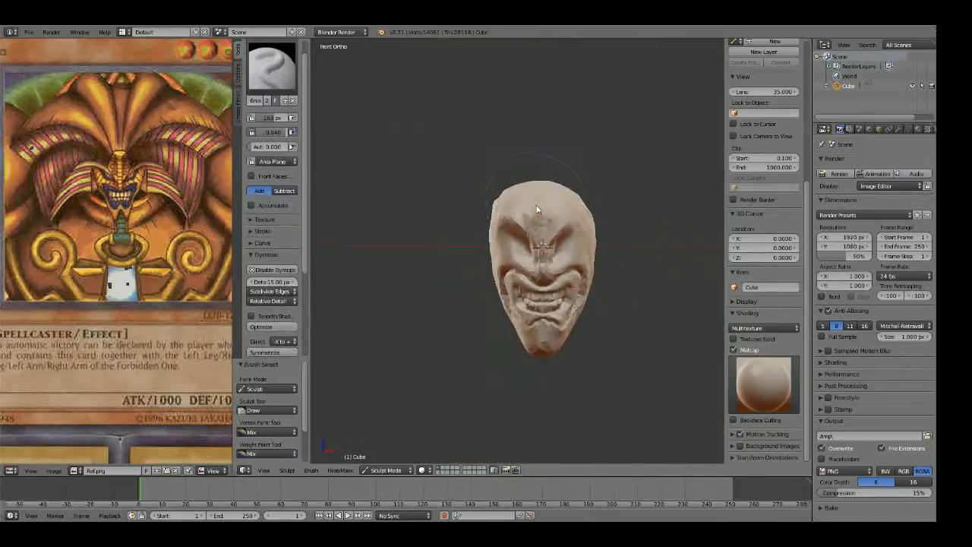
pyautogui.scroll(4, 537, 206)
pyautogui.click(274, 66)
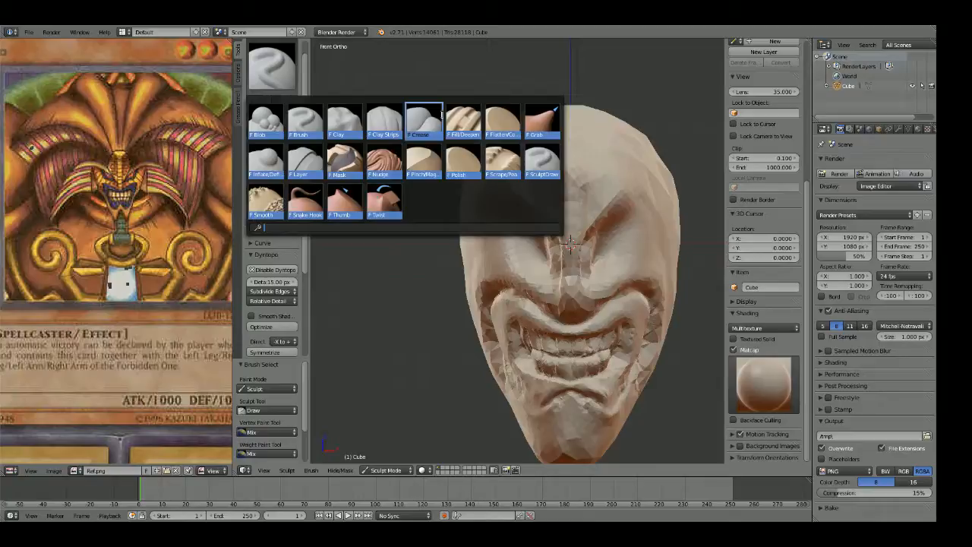
pyautogui.click(455, 114)
pyautogui.scroll(3, 480, 217)
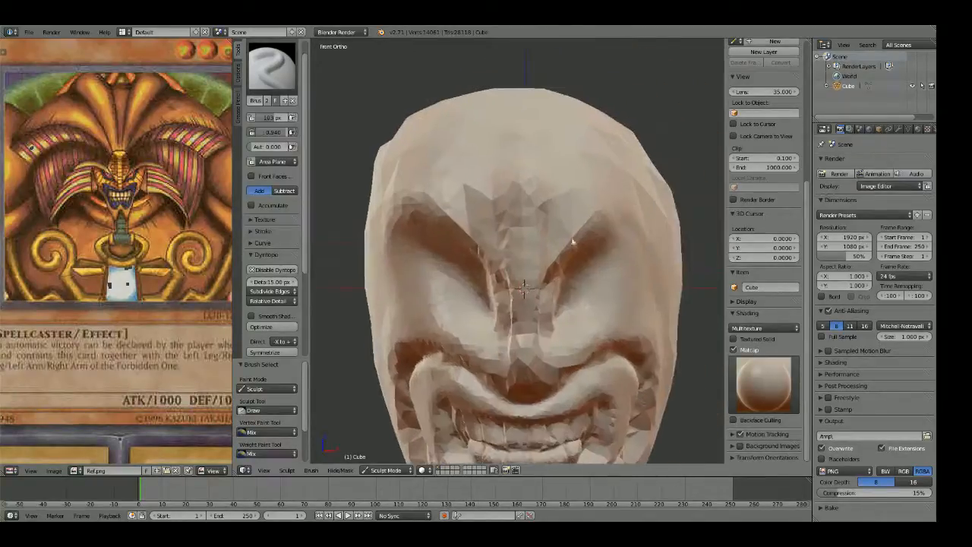
pyautogui.keyDown('shift'); pyautogui.moveTo(481, 217); pyautogui.dragTo(538, 196, button='middle'); pyautogui.keyUp('shift')
pyautogui.scroll(-2, 540, 223)
pyautogui.scroll(3, 520, 210)
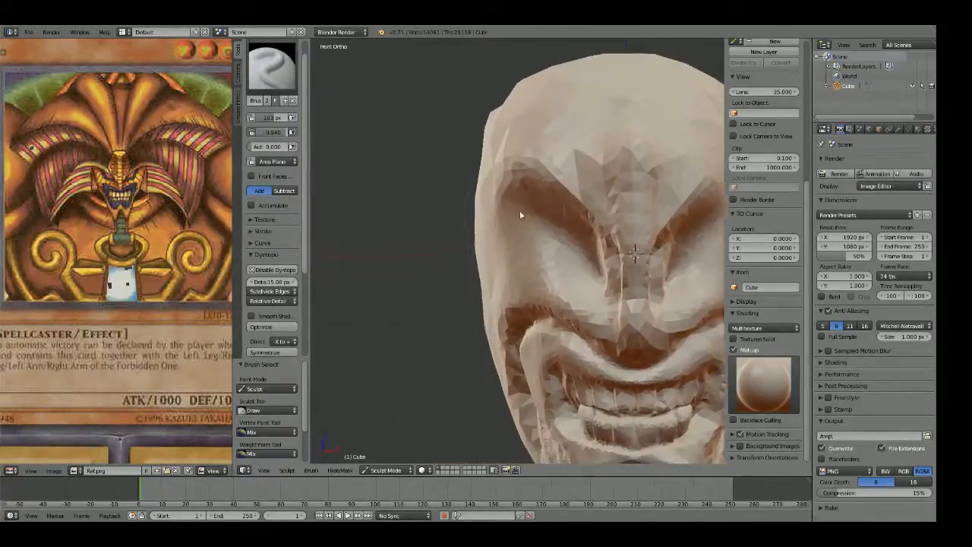
pyautogui.scroll(-2, 563, 198)
pyautogui.scroll(-2, 547, 203)
pyautogui.moveTo(497, 228); pyautogui.dragTo(553, 196, button='middle')
pyautogui.scroll(-5, 114, 289)
pyautogui.scroll(-3, 114, 304)
pyautogui.moveTo(31, 334)
pyautogui.mouseDown(button='middle')
pyautogui.moveTo(162, 343)
pyautogui.moveTo(159, 361)
pyautogui.mouseUp(button='middle')
pyautogui.scroll(6, 162, 345)
# Step: Build up a raised, ear-like flap on the side of the head behind the cheek with the Draw brush at 75 px
pyautogui.press('f')
pyautogui.click(430, 245)
pyautogui.moveTo(476, 222); pyautogui.dragTo(478, 263, button='middle')
pyautogui.press('g')
pyautogui.press('f')
pyautogui.click(606, 269)
pyautogui.scroll(-1, 478, 263)
pyautogui.scroll(3, 477, 259)
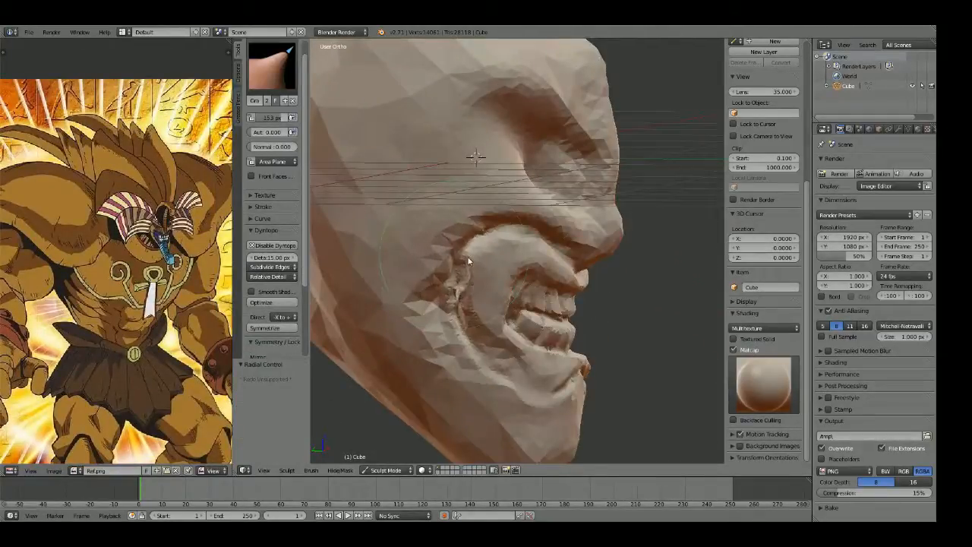
pyautogui.moveTo(431, 247)
pyautogui.mouseDown(button='middle')
pyautogui.moveTo(422, 229)
pyautogui.moveTo(546, 236)
pyautogui.moveTo(423, 217)
pyautogui.moveTo(463, 228)
pyautogui.moveTo(428, 249)
pyautogui.moveTo(486, 228)
pyautogui.moveTo(599, 224)
pyautogui.mouseUp(button='middle')
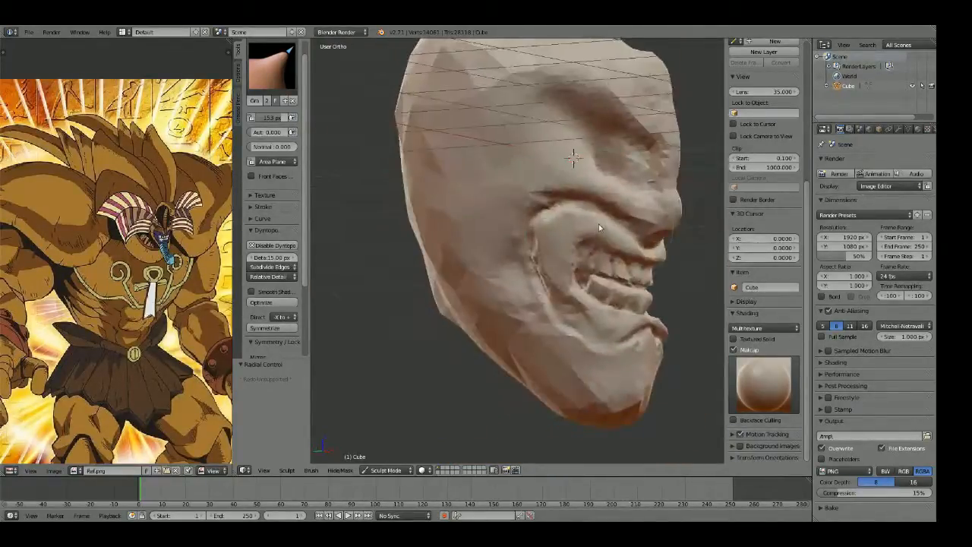
pyautogui.moveTo(490, 224)
pyautogui.mouseDown(button='middle')
pyautogui.moveTo(479, 233)
pyautogui.moveTo(521, 223)
pyautogui.mouseUp(button='middle')
pyautogui.press('x')
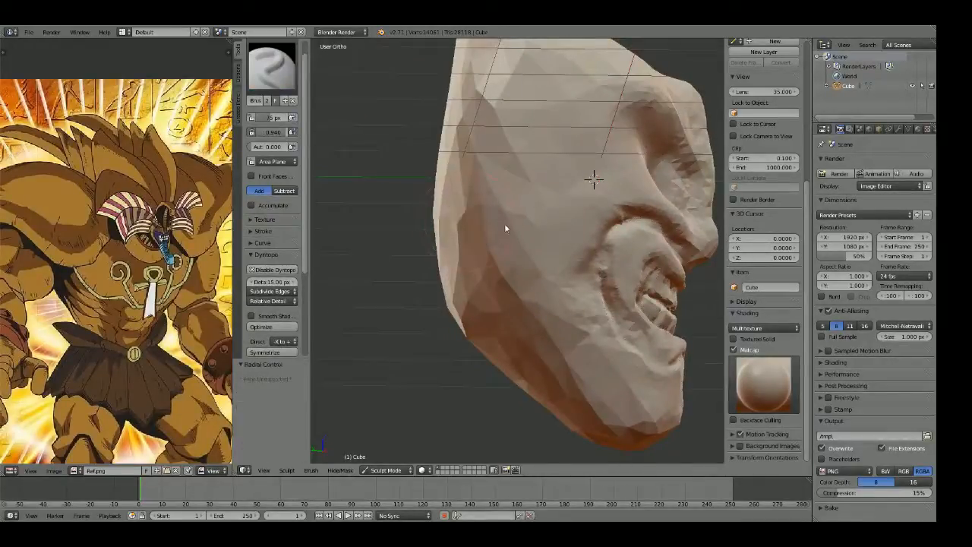
pyautogui.moveTo(534, 266); pyautogui.dragTo(575, 194)
pyautogui.moveTo(579, 161); pyautogui.dragTo(576, 203, button='middle')
pyautogui.moveTo(577, 169)
pyautogui.mouseDown()
pyautogui.moveTo(531, 307)
pyautogui.moveTo(547, 295)
pyautogui.mouseUp()
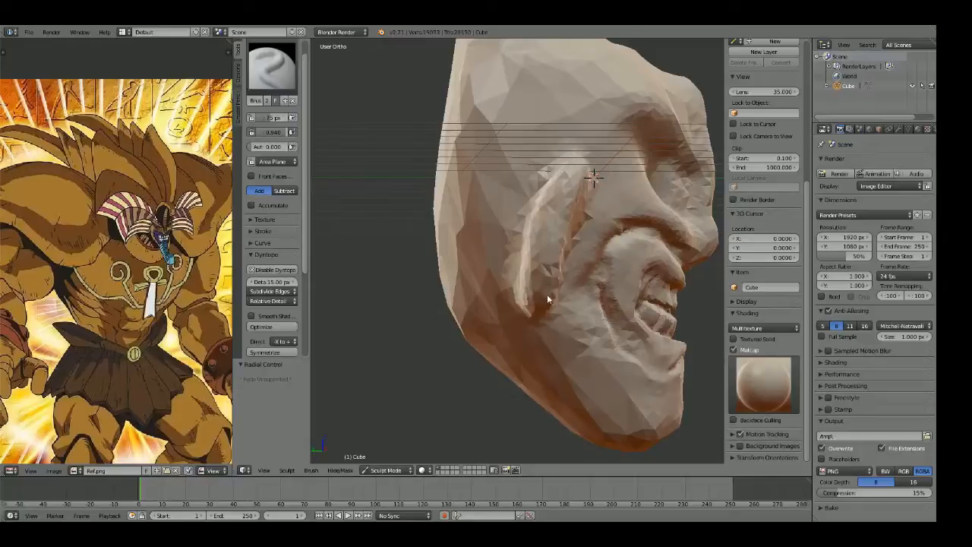
# Step: Check the side flaps from the front and compare them with the headdress on the Exodia the Forbidden One card
pyautogui.scroll(-5, 605, 244)
pyautogui.press('KP_1')
pyautogui.scroll(6, 580, 224)
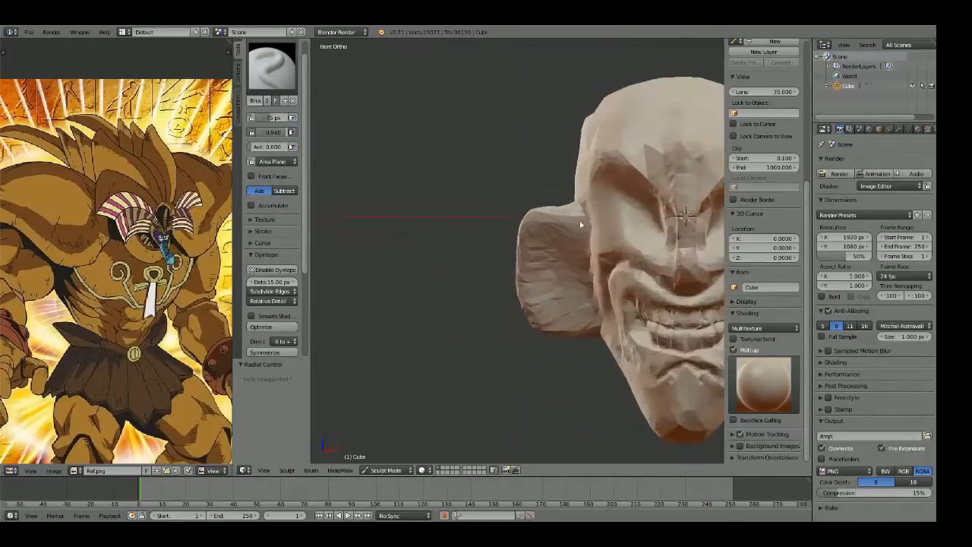
pyautogui.keyDown('shift'); pyautogui.moveTo(552, 260); pyautogui.dragTo(518, 231, button='middle'); pyautogui.keyUp('shift')
pyautogui.scroll(-8, 46, 246)
pyautogui.moveTo(191, 251); pyautogui.dragTo(15, 257, button='middle')
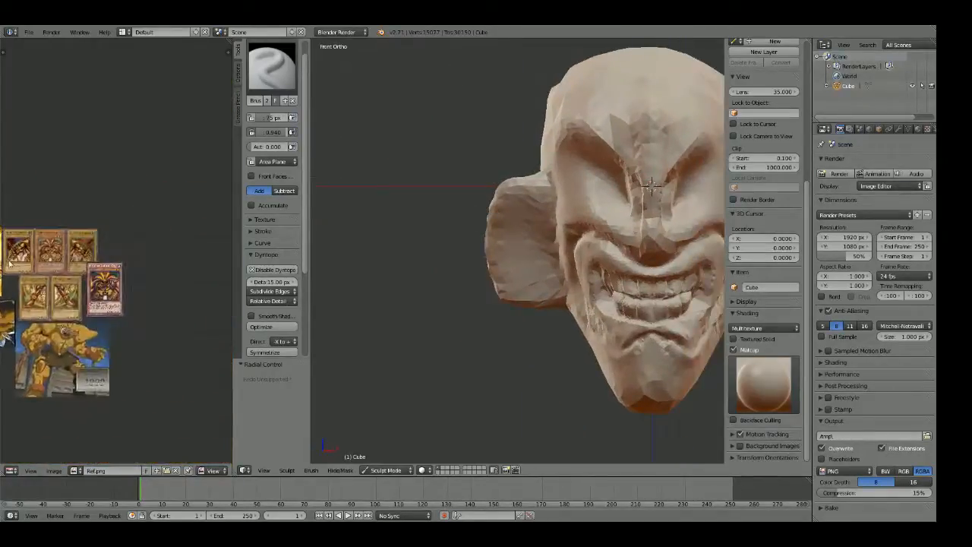
pyautogui.scroll(6, 53, 269)
pyautogui.moveTo(71, 341); pyautogui.dragTo(149, 265, button='middle')
pyautogui.scroll(2, 150, 265)
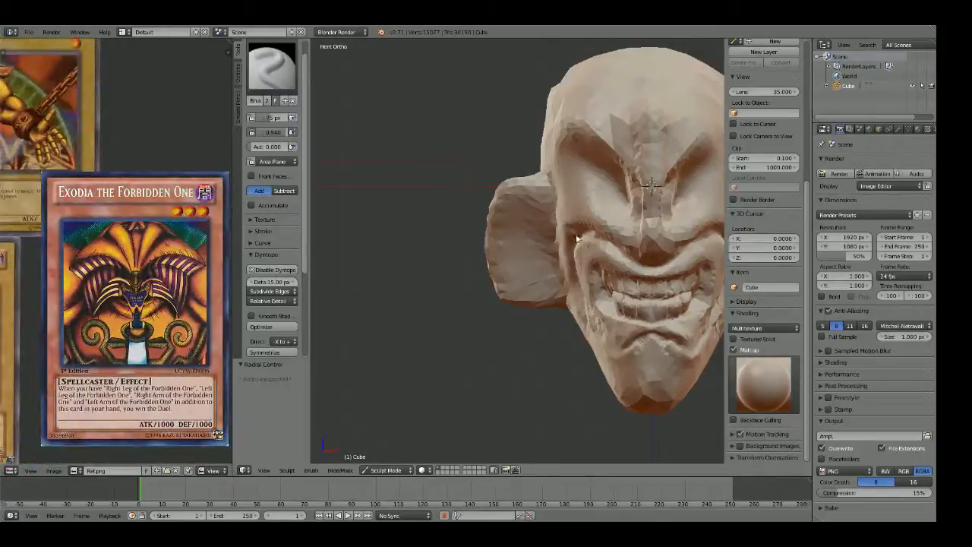
# Step: Pull the side flaps outward and down into wide headdress wings with the Grab brush at a 200 px radius
pyautogui.scroll(2, 577, 239)
pyautogui.press('g')
pyautogui.moveTo(510, 288)
pyautogui.mouseDown()
pyautogui.moveTo(476, 304)
pyautogui.moveTo(441, 375)
pyautogui.mouseUp()
pyautogui.moveTo(478, 223)
pyautogui.mouseDown()
pyautogui.moveTo(425, 250)
pyautogui.moveTo(426, 289)
pyautogui.moveTo(406, 293)
pyautogui.moveTo(443, 361)
pyautogui.mouseUp()
pyautogui.moveTo(496, 149)
pyautogui.mouseDown()
pyautogui.moveTo(449, 164)
pyautogui.moveTo(426, 245)
pyautogui.mouseUp()
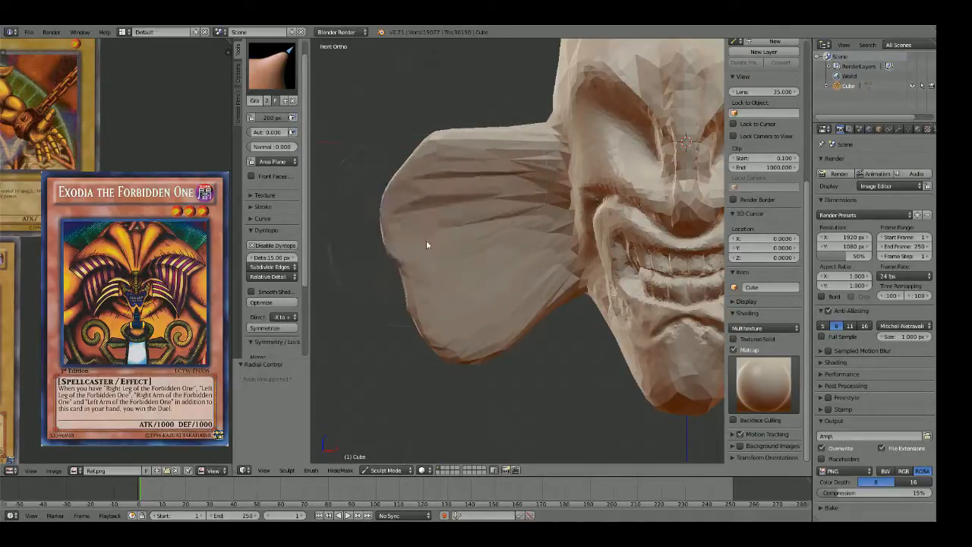
pyautogui.scroll(-4, 448, 175)
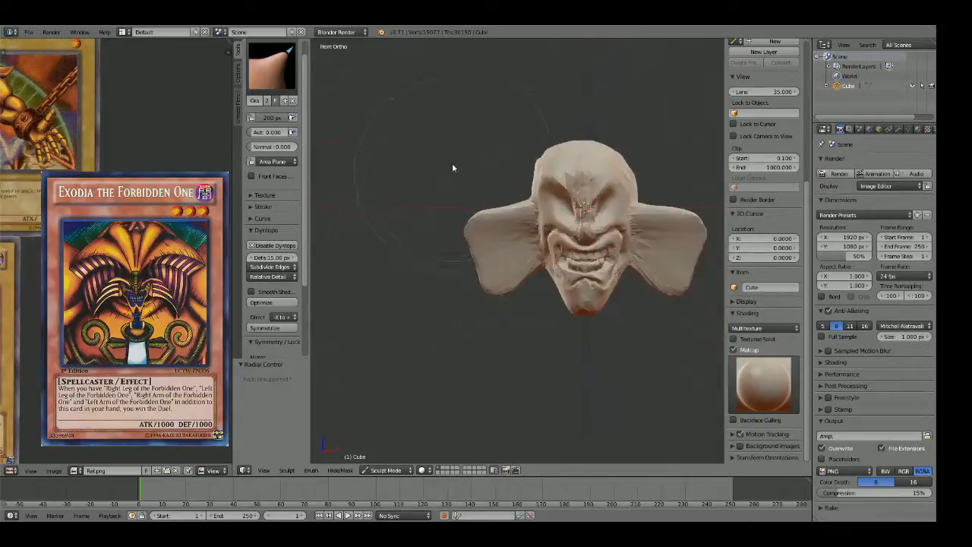
# Step: Thicken the headdress wings from behind with the Draw brush at a 116 px radius
pyautogui.moveTo(452, 167); pyautogui.dragTo(610, 185, button='middle')
pyautogui.scroll(3, 610, 185)
pyautogui.press('x')
pyautogui.moveTo(478, 243)
pyautogui.mouseDown()
pyautogui.moveTo(504, 228)
pyautogui.moveTo(513, 185)
pyautogui.moveTo(547, 211)
pyautogui.moveTo(555, 262)
pyautogui.moveTo(546, 285)
pyautogui.moveTo(520, 280)
pyautogui.mouseUp()
pyautogui.moveTo(520, 280); pyautogui.dragTo(592, 221, button='middle')
pyautogui.scroll(-2, 575, 223)
pyautogui.scroll(-2, 592, 221)
pyautogui.scroll(-2, 119, 226)
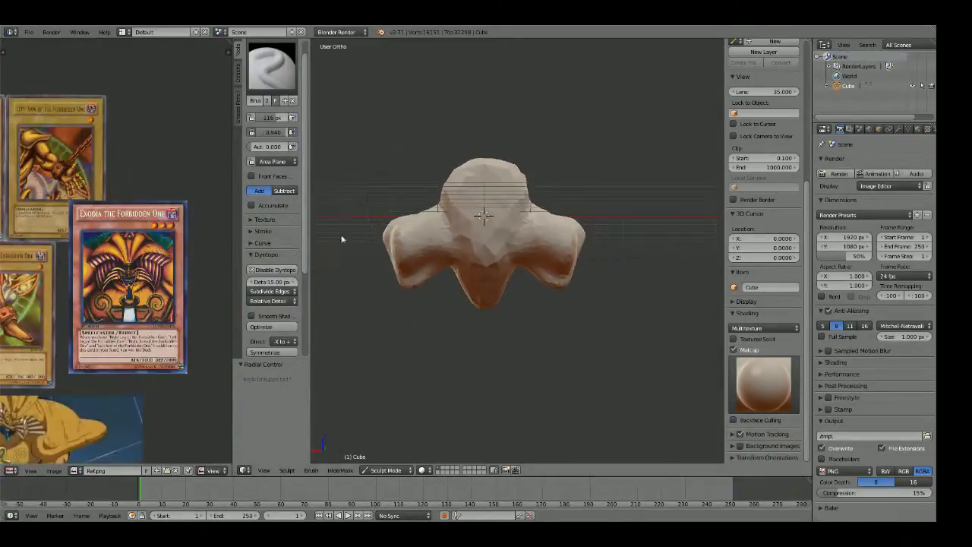
pyautogui.press('KP_1')
pyautogui.scroll(2, 458, 250)
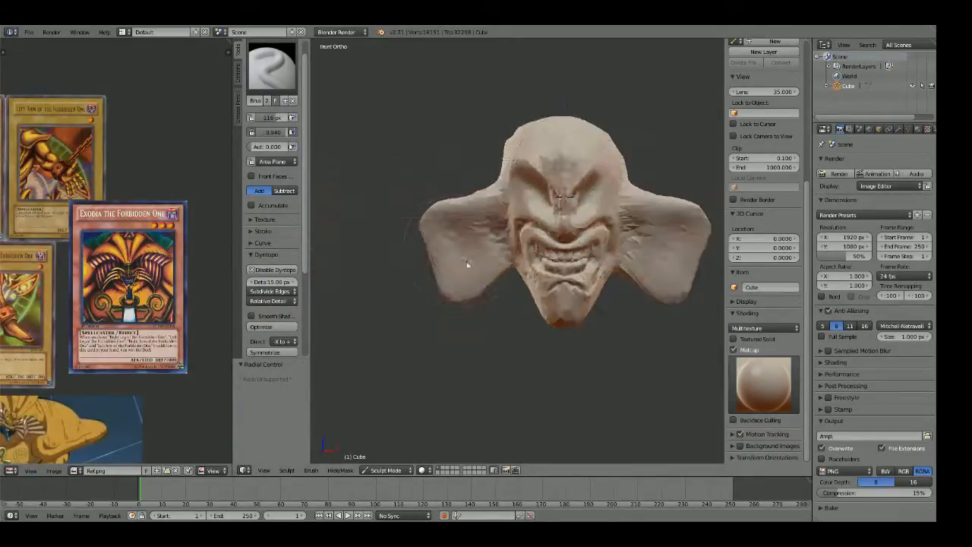
# Step: Study the headdress shape in the full-body picture and on the Exodia the Forbidden One card
pyautogui.scroll(-6, 468, 263)
pyautogui.scroll(-2, 160, 255)
pyautogui.moveTo(161, 254); pyautogui.dragTo(105, 262, button='middle')
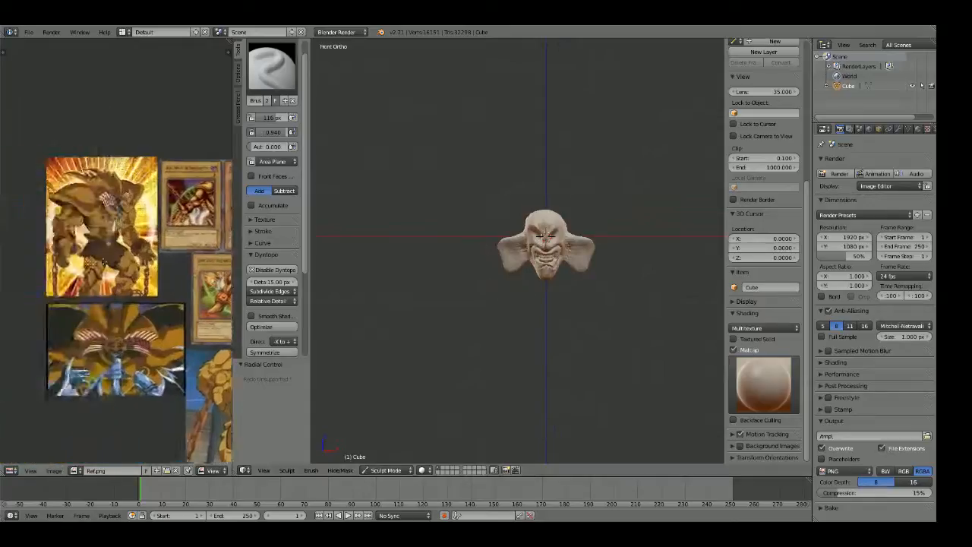
pyautogui.scroll(4, 102, 262)
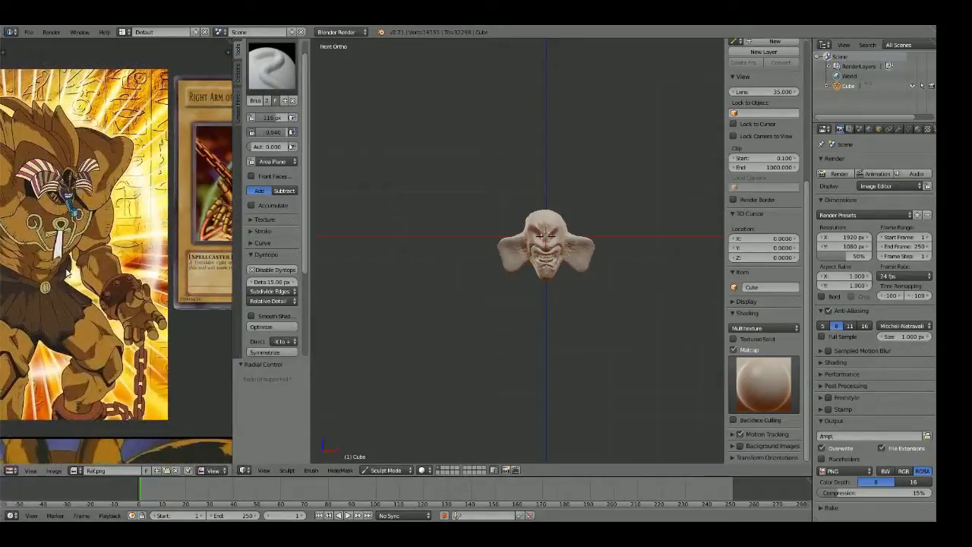
pyautogui.scroll(-4, 67, 270)
pyautogui.moveTo(89, 266); pyautogui.dragTo(0, 258, button='middle')
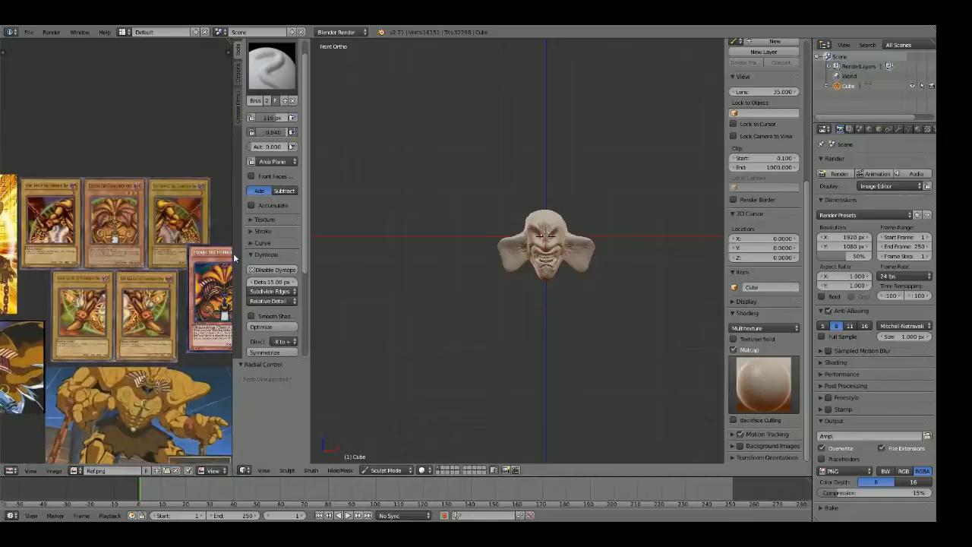
pyautogui.scroll(5, 96, 205)
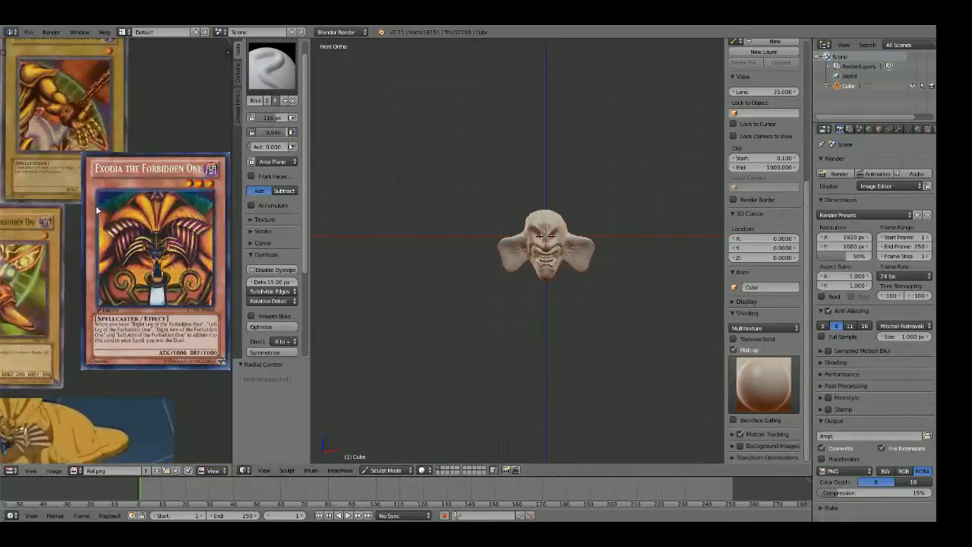
# Step: Carve creases along the inner brows down beside the nose bridge with the Crease brush at a 38 px radius
pyautogui.scroll(5, 503, 245)
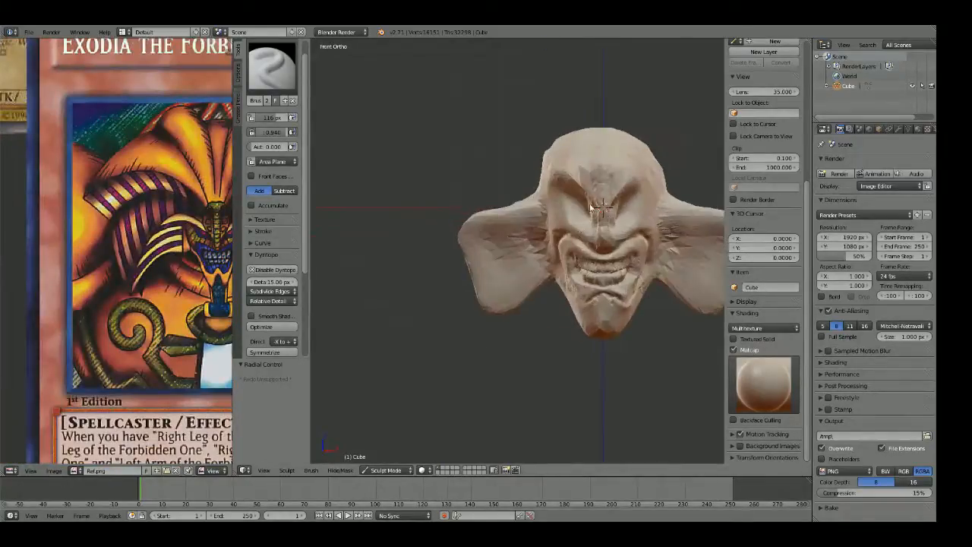
pyautogui.scroll(3, 577, 228)
pyautogui.scroll(6, 546, 253)
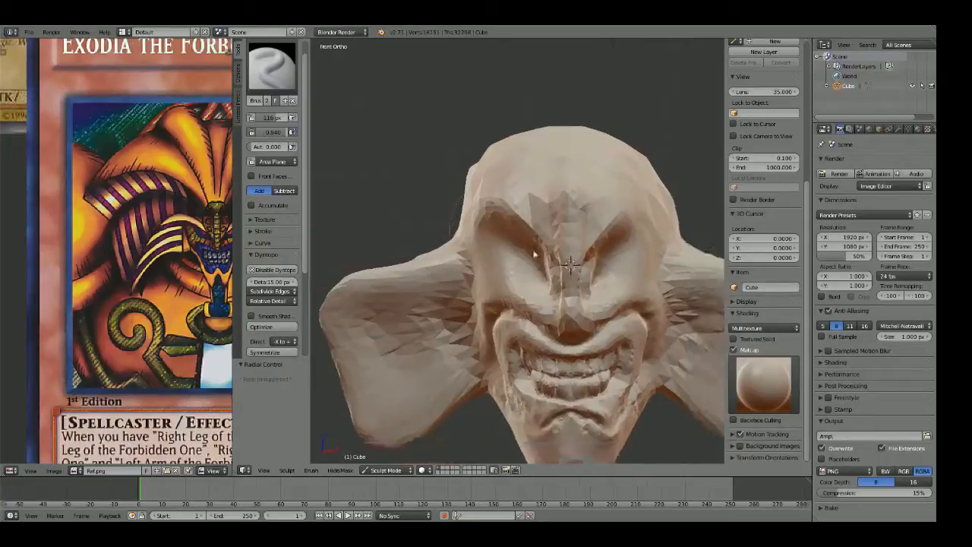
pyautogui.hotkey('shift', 'c')
pyautogui.hotkey('shift', 'f')
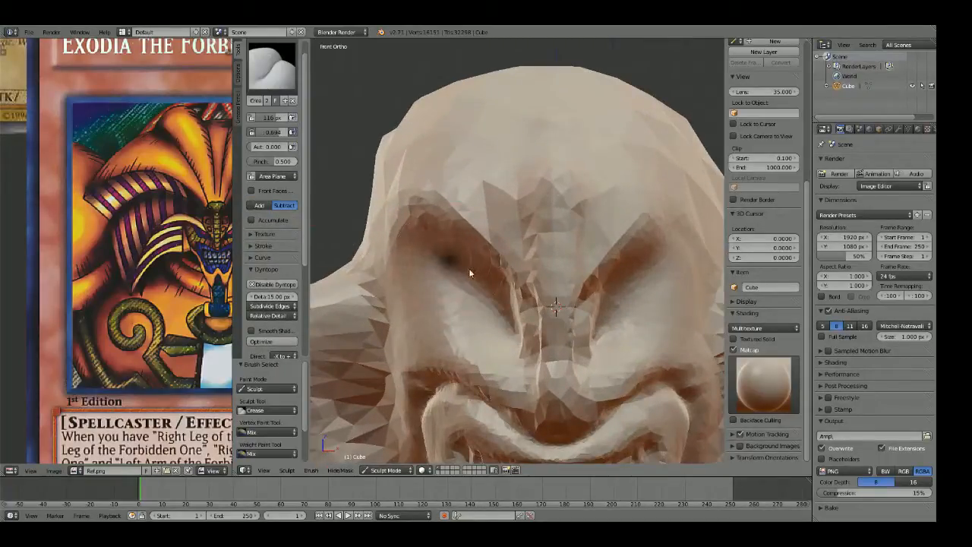
pyautogui.click(466, 276)
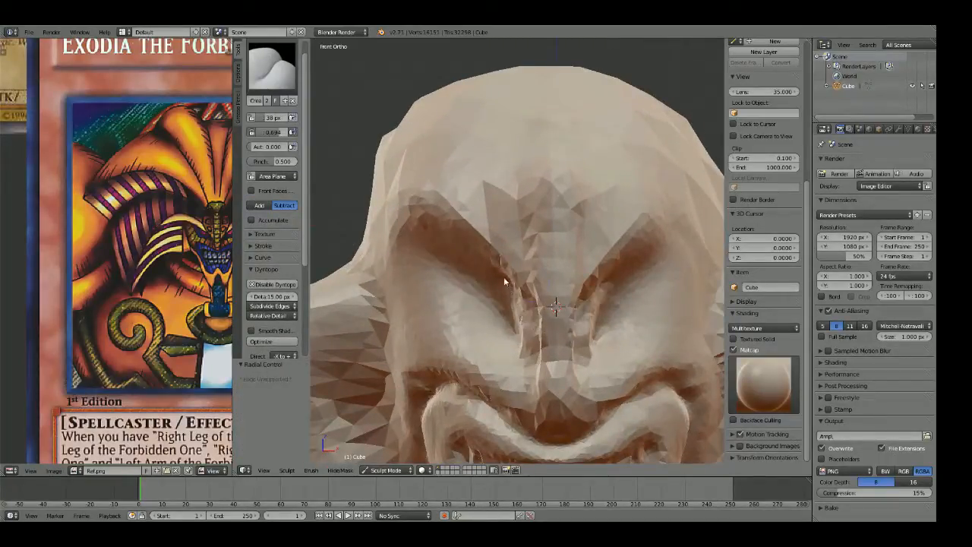
pyautogui.moveTo(498, 260)
pyautogui.mouseDown()
pyautogui.moveTo(510, 178)
pyautogui.moveTo(490, 258)
pyautogui.moveTo(491, 223)
pyautogui.moveTo(532, 335)
pyautogui.mouseUp()
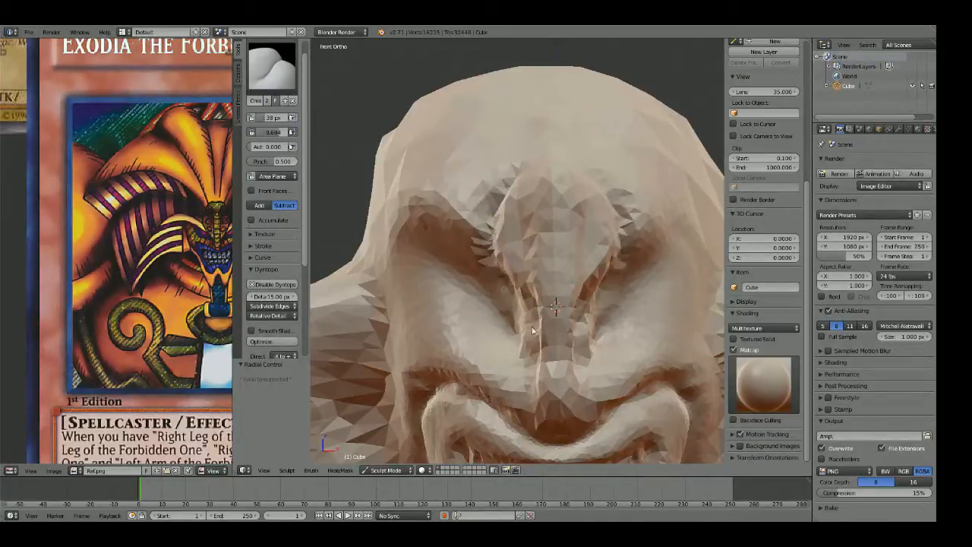
# Step: Build up the centre of the forehead with the Draw brush and pull it forward with the Grab brush at a 176 px radius
pyautogui.press('x')
pyautogui.press('f')
pyautogui.click(568, 275)
pyautogui.moveTo(514, 212)
pyautogui.mouseDown()
pyautogui.moveTo(508, 244)
pyautogui.moveTo(534, 330)
pyautogui.moveTo(513, 199)
pyautogui.mouseUp()
pyautogui.moveTo(529, 265)
pyautogui.mouseDown(button='middle')
pyautogui.moveTo(517, 243)
pyautogui.moveTo(523, 219)
pyautogui.moveTo(586, 241)
pyautogui.moveTo(562, 251)
pyautogui.mouseUp(button='middle')
pyautogui.press('g')
pyautogui.press('f')
pyautogui.click(549, 259)
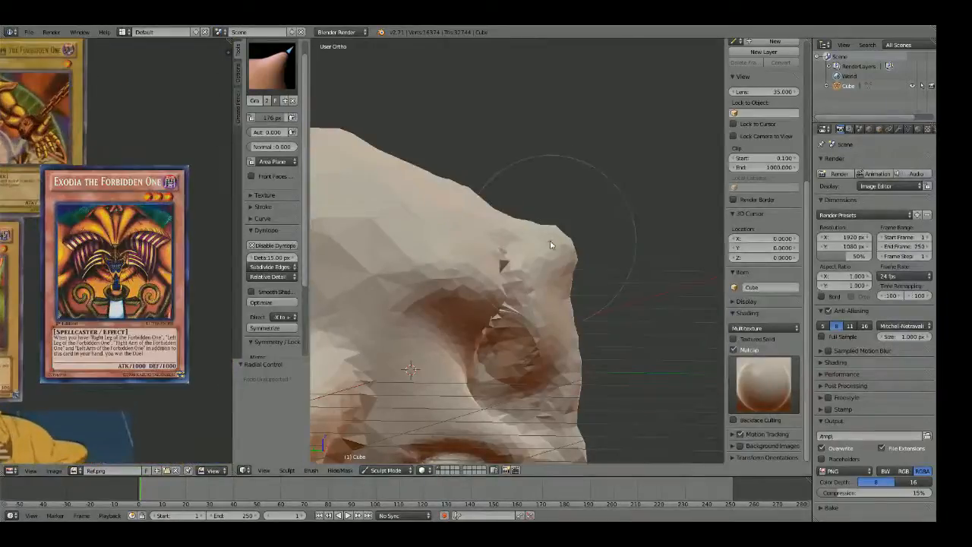
pyautogui.moveTo(550, 244); pyautogui.dragTo(556, 243)
# Step: Carve beneath the forehead bulge from the side with the Crease brush at a 61 px radius and smooth its underside
pyautogui.moveTo(554, 326)
pyautogui.mouseDown(button='middle')
pyautogui.moveTo(471, 287)
pyautogui.moveTo(482, 281)
pyautogui.moveTo(413, 304)
pyautogui.mouseUp(button='middle')
pyautogui.hotkey('shift', 'c')
pyautogui.press('f')
pyautogui.click(392, 313)
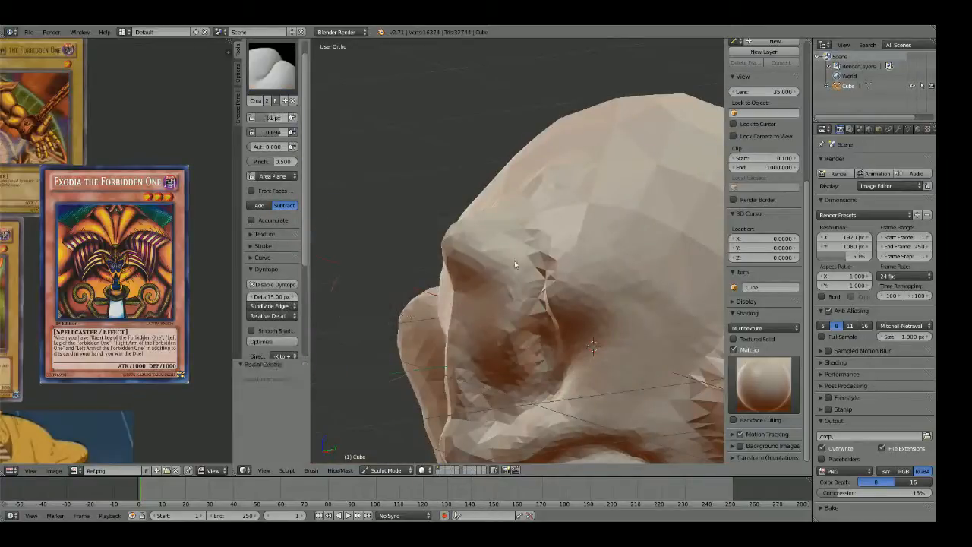
pyautogui.moveTo(508, 319); pyautogui.dragTo(520, 317)
pyautogui.moveTo(520, 317); pyautogui.dragTo(537, 260, button='middle')
pyautogui.scroll(2, 530, 295)
pyautogui.moveTo(527, 219)
pyautogui.mouseDown()
pyautogui.moveTo(495, 313)
pyautogui.moveTo(485, 313)
pyautogui.moveTo(537, 253)
pyautogui.moveTo(529, 250)
pyautogui.mouseUp()
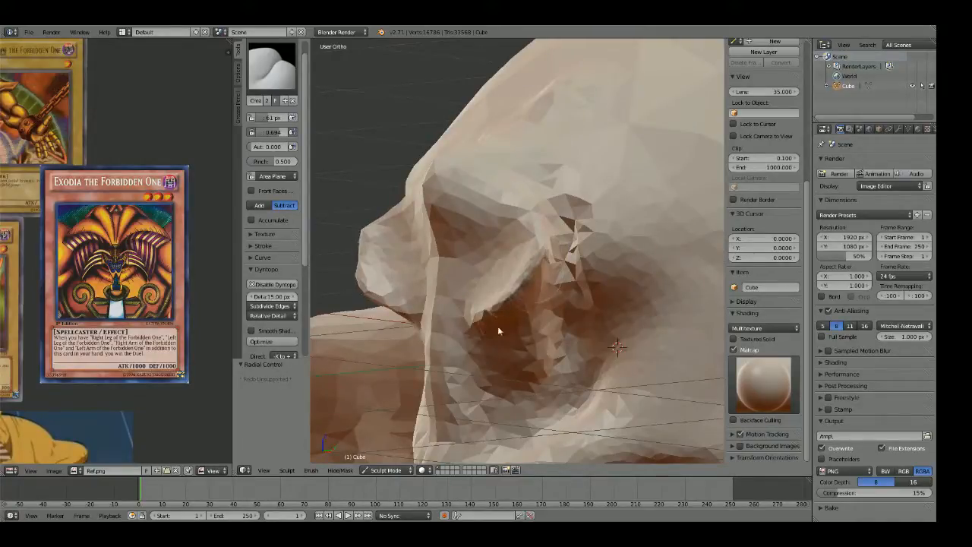
pyautogui.keyDown('shift'); pyautogui.moveTo(498, 326); pyautogui.dragTo(481, 327); pyautogui.keyUp('shift')
pyautogui.moveTo(541, 264); pyautogui.dragTo(477, 329, button='middle')
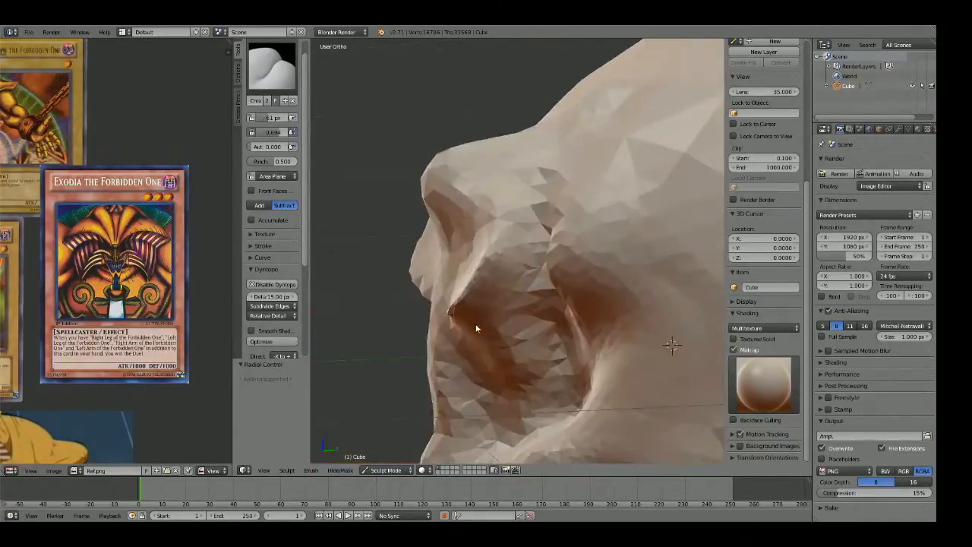
# Step: Shape the forehead bulge from the front into a rounded ornament tapering to the nose with the Grab and Crease brushes
pyautogui.press('KP_1')
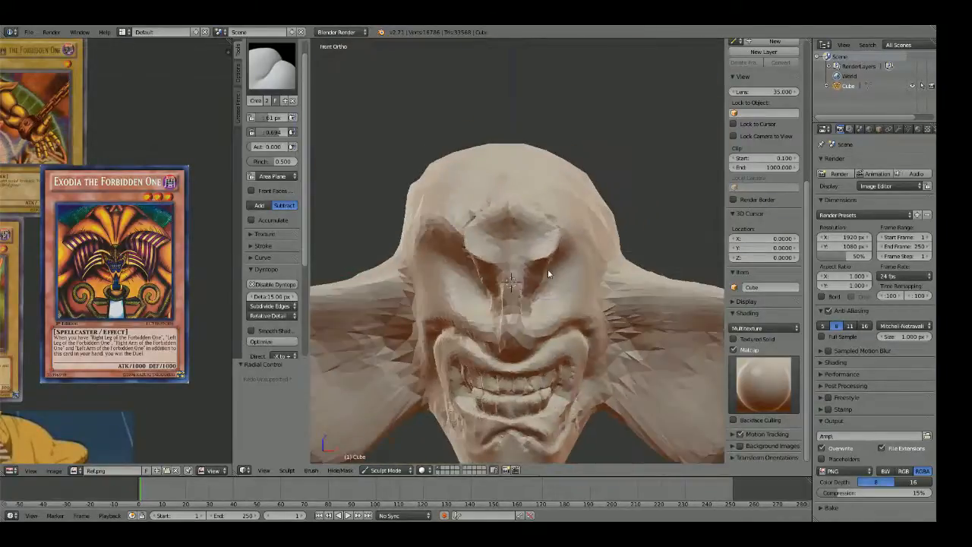
pyautogui.scroll(3, 523, 266)
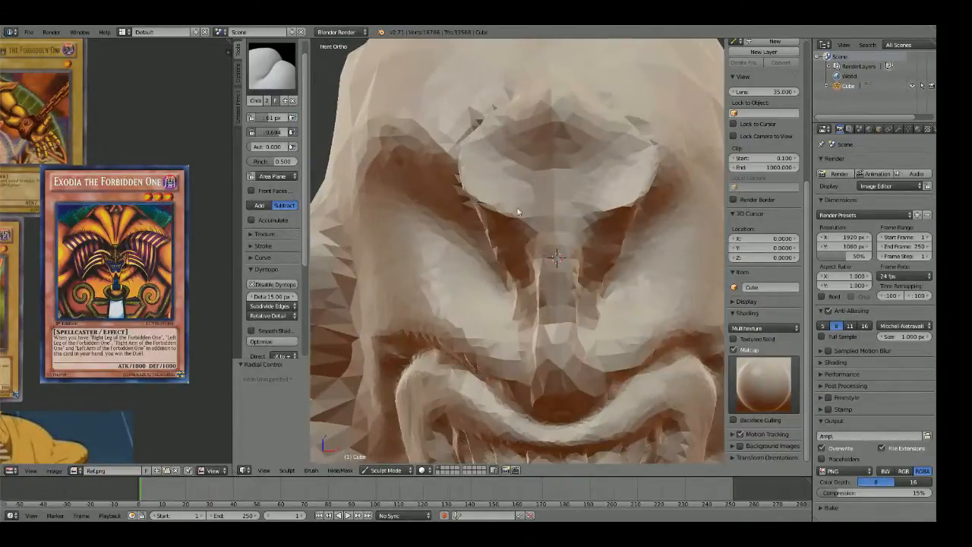
pyautogui.press('g')
pyautogui.moveTo(473, 193)
pyautogui.mouseDown()
pyautogui.moveTo(510, 202)
pyautogui.moveTo(523, 246)
pyautogui.moveTo(496, 233)
pyautogui.moveTo(502, 222)
pyautogui.moveTo(547, 294)
pyautogui.mouseUp()
pyautogui.hotkey('shift', 'c')
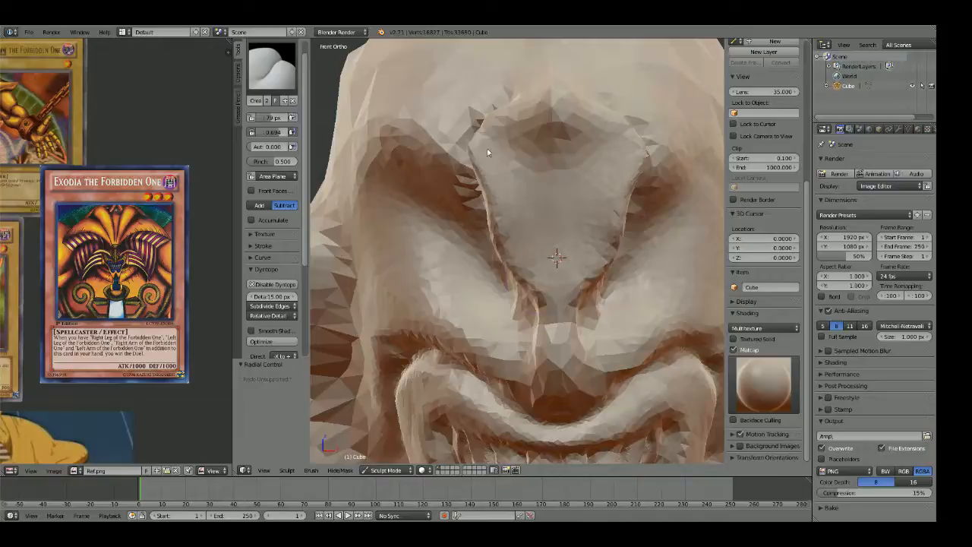
pyautogui.press('g')
pyautogui.moveTo(510, 152); pyautogui.dragTo(492, 144)
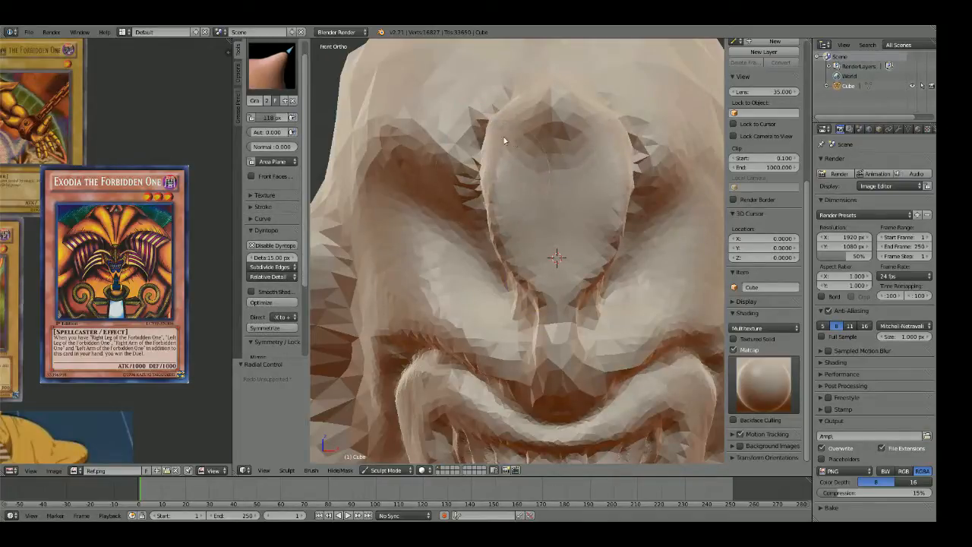
# Step: Crease the forehead ornament's rim at a 51 px radius and smooth its face at a 164 px radius
pyautogui.moveTo(547, 136)
pyautogui.keyDown('shift'); pyautogui.mouseDown(button='middle')
pyautogui.moveTo(534, 181)
pyautogui.moveTo(549, 166)
pyautogui.mouseUp(button='middle'); pyautogui.keyUp('shift')
pyautogui.press('f')
pyautogui.click(477, 174)
pyautogui.hotkey('shift', 'c')
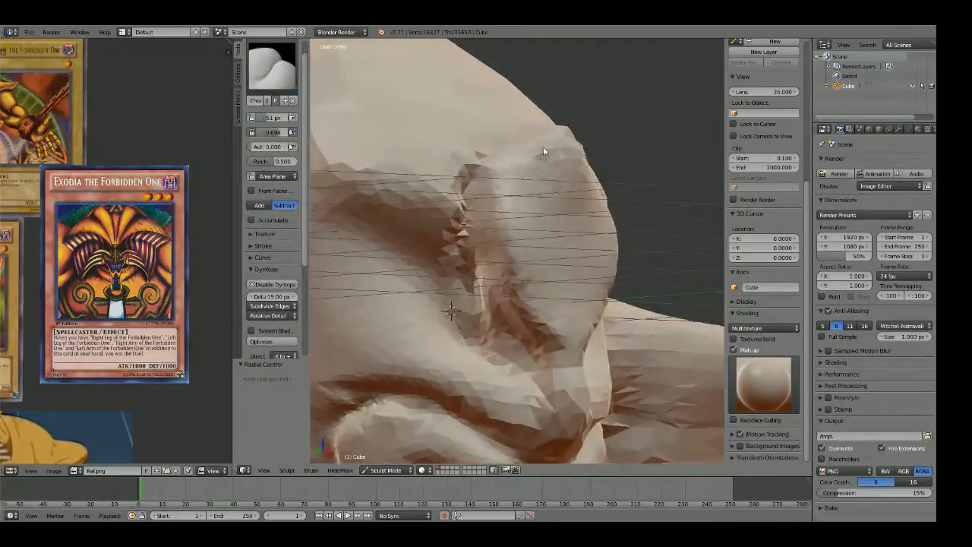
pyautogui.moveTo(597, 232); pyautogui.dragTo(556, 160)
pyautogui.moveTo(556, 160); pyautogui.dragTo(483, 202, button='middle')
pyautogui.press('f')
pyautogui.click(566, 213)
pyautogui.keyDown('shift'); pyautogui.moveTo(566, 213); pyautogui.dragTo(528, 232); pyautogui.keyUp('shift')
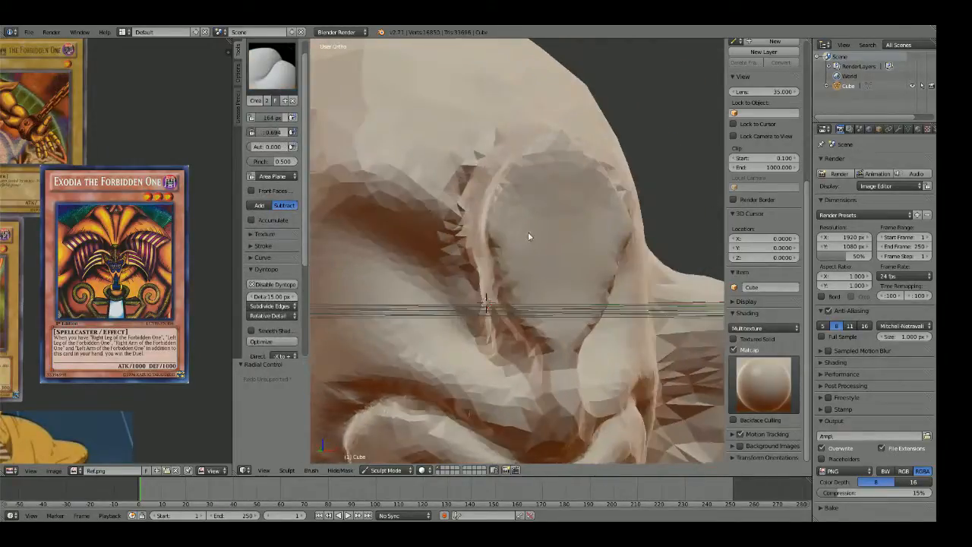
# Step: Check the forehead ornament in profile and compare the head with the full-body picture of Exodia
pyautogui.moveTo(516, 237)
pyautogui.mouseDown(button='middle')
pyautogui.moveTo(543, 226)
pyautogui.moveTo(522, 221)
pyautogui.mouseUp(button='middle')
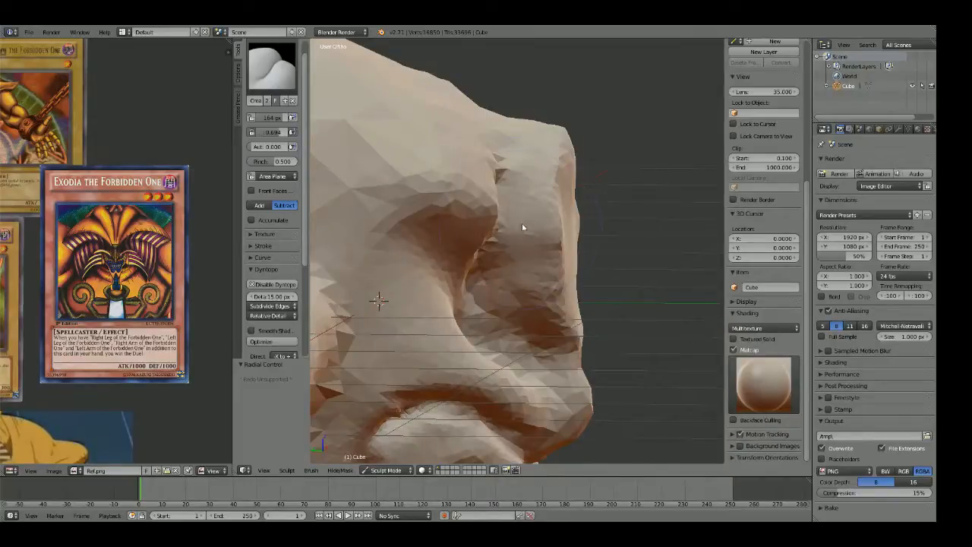
pyautogui.moveTo(555, 141); pyautogui.dragTo(477, 113, button='middle')
pyautogui.press('KP_3')
pyautogui.scroll(-3, 552, 143)
pyautogui.scroll(-1, 515, 167)
pyautogui.scroll(-4, 477, 117)
pyautogui.moveTo(17, 167)
pyautogui.mouseDown(button='middle')
pyautogui.moveTo(128, 196)
pyautogui.moveTo(63, 213)
pyautogui.moveTo(278, 265)
pyautogui.mouseUp(button='middle')
pyautogui.scroll(3, 176, 269)
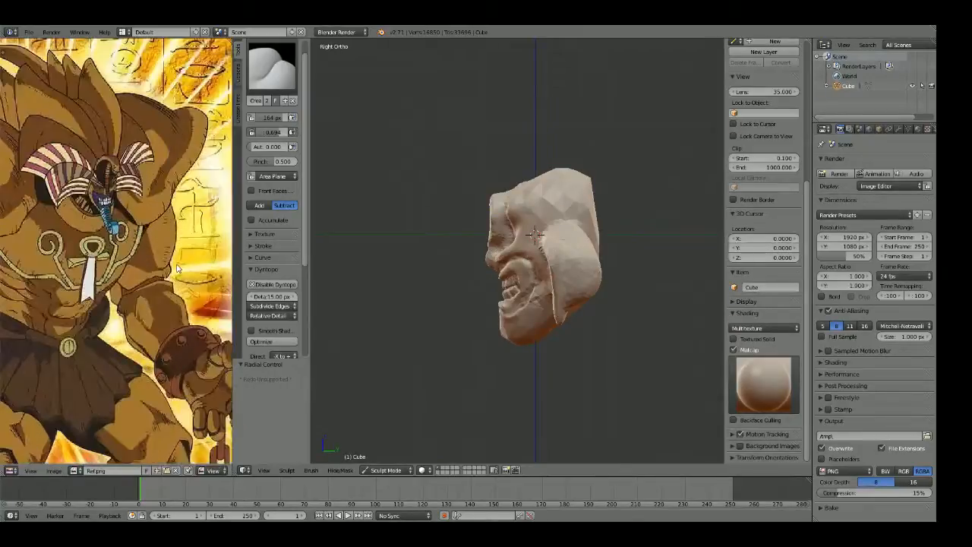
# Step: Build the top of the head up into a tall crown with the Draw brush at a 149 px radius and smooth it
pyautogui.moveTo(522, 143)
pyautogui.mouseDown(button='middle')
pyautogui.moveTo(557, 239)
pyautogui.moveTo(590, 219)
pyautogui.moveTo(563, 236)
pyautogui.mouseUp(button='middle')
pyautogui.scroll(4, 557, 238)
pyautogui.press('x')
pyautogui.moveTo(550, 245)
pyautogui.mouseDown()
pyautogui.moveTo(559, 186)
pyautogui.moveTo(612, 85)
pyautogui.moveTo(560, 199)
pyautogui.mouseUp()
pyautogui.moveTo(561, 199)
pyautogui.mouseDown(button='middle')
pyautogui.moveTo(571, 97)
pyautogui.moveTo(567, 196)
pyautogui.mouseUp(button='middle')
pyautogui.press('KP_3')
pyautogui.scroll(-2, 565, 192)
pyautogui.moveTo(489, 202)
pyautogui.keyDown('shift'); pyautogui.mouseDown()
pyautogui.moveTo(541, 177)
pyautogui.moveTo(503, 218)
pyautogui.mouseUp(); pyautogui.keyUp('shift')
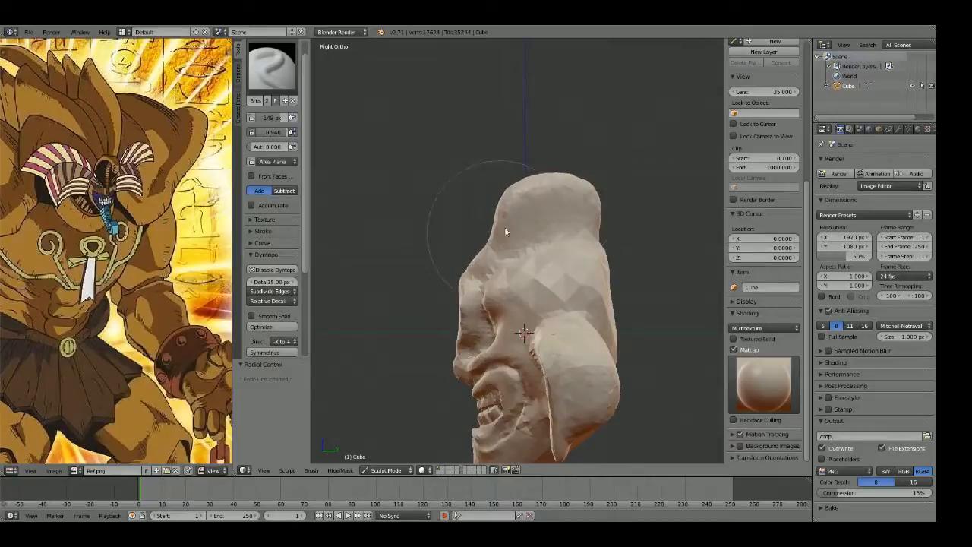
# Step: Slope the crown's front backward from the forehead in profile with the Grab brush at 126 px and 200 px radii
pyautogui.moveTo(504, 223); pyautogui.dragTo(560, 219, button='middle')
pyautogui.press('KP_3')
pyautogui.press('g')
pyautogui.click(502, 250)
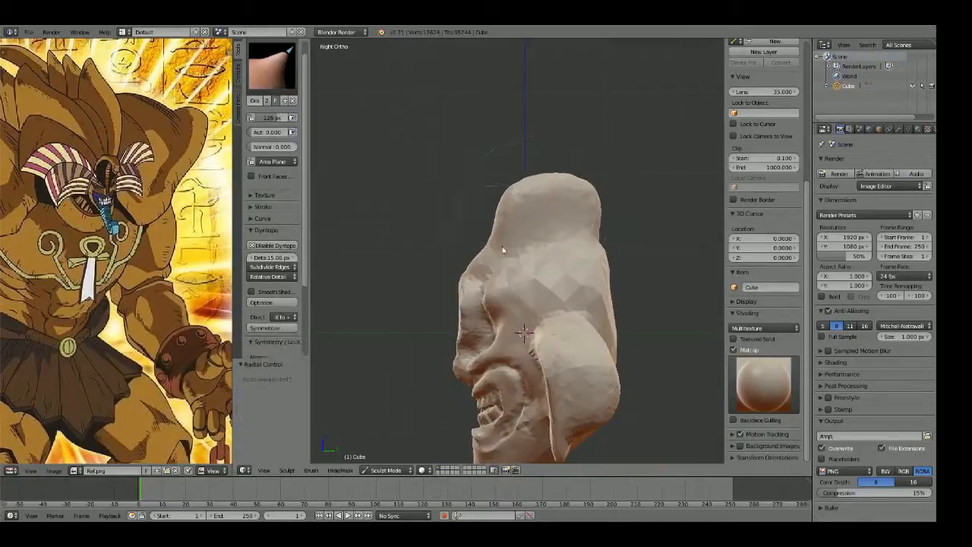
pyautogui.moveTo(515, 204); pyautogui.dragTo(589, 196)
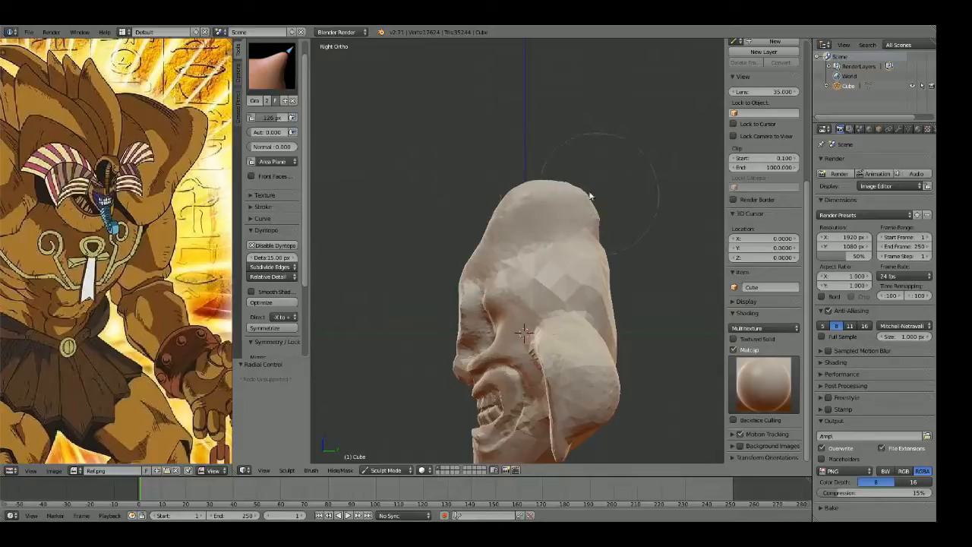
pyautogui.press('f')
pyautogui.click(580, 260)
pyautogui.moveTo(507, 242); pyautogui.dragTo(501, 234)
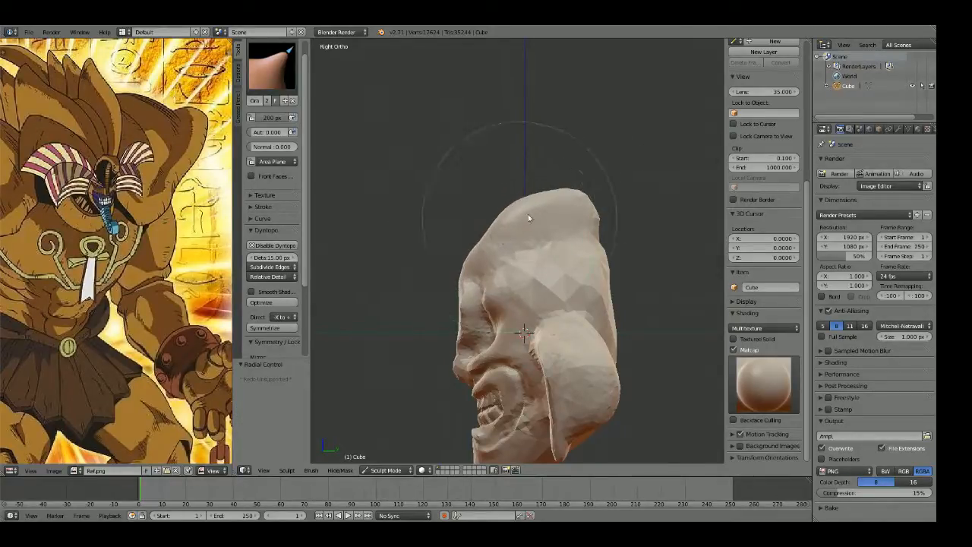
# Step: Check the crown's profile and front silhouette against the Exodia the Forbidden One card
pyautogui.scroll(3, 503, 225)
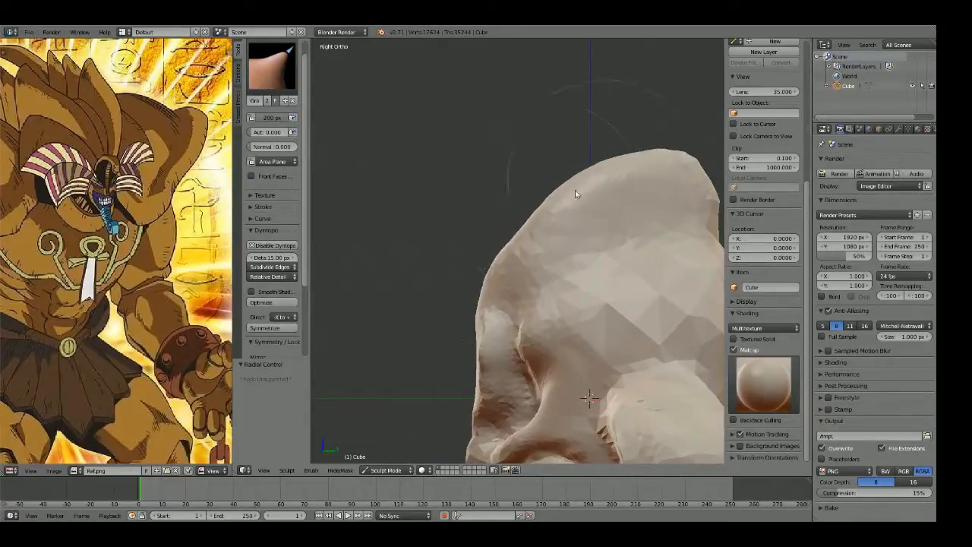
pyautogui.scroll(-5, 516, 190)
pyautogui.scroll(3, 506, 187)
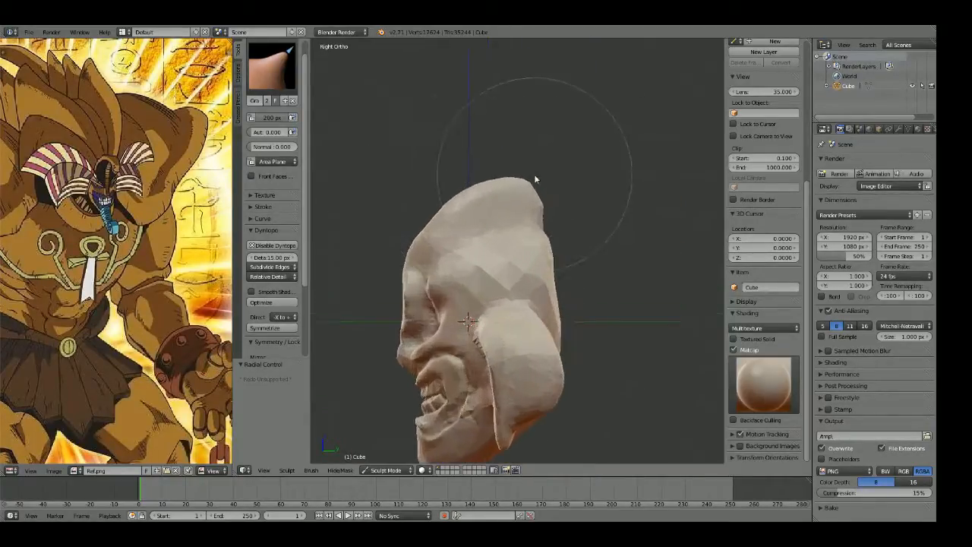
pyautogui.scroll(-3, 536, 180)
pyautogui.moveTo(534, 181); pyautogui.dragTo(477, 230, button='middle')
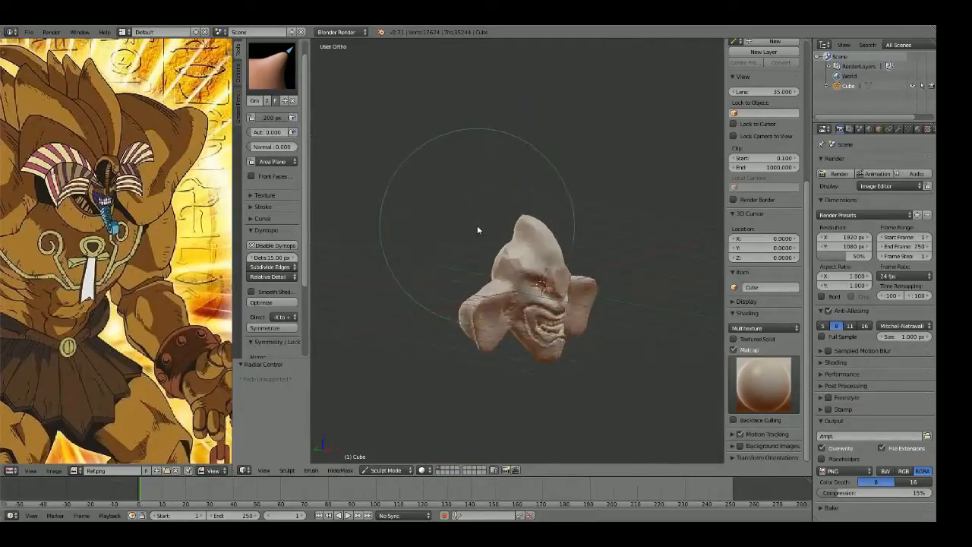
pyautogui.press('KP_1')
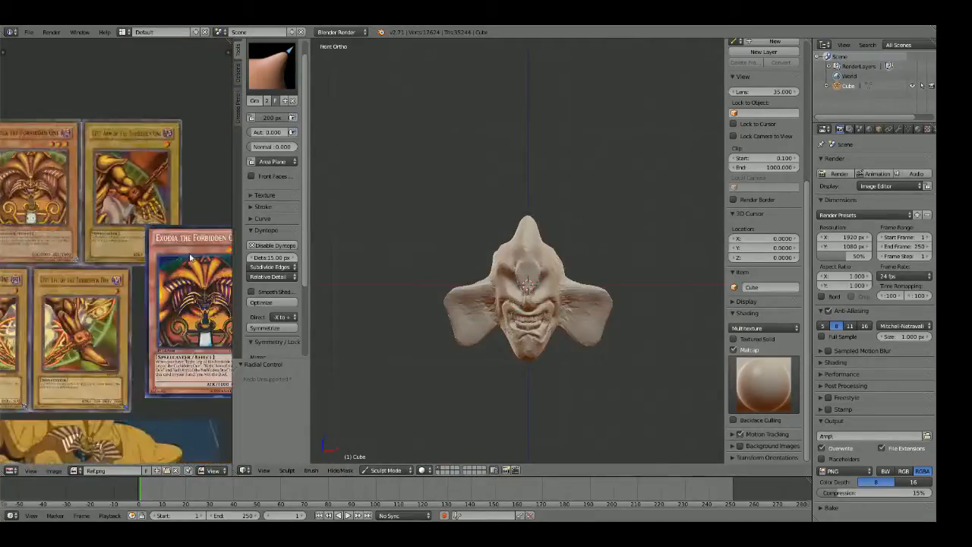
pyautogui.scroll(3, 535, 182)
# Step: Stretch the crown up and backward into a long headdress in profile with the Grab brush at a 200 px radius
pyautogui.press('KP_3')
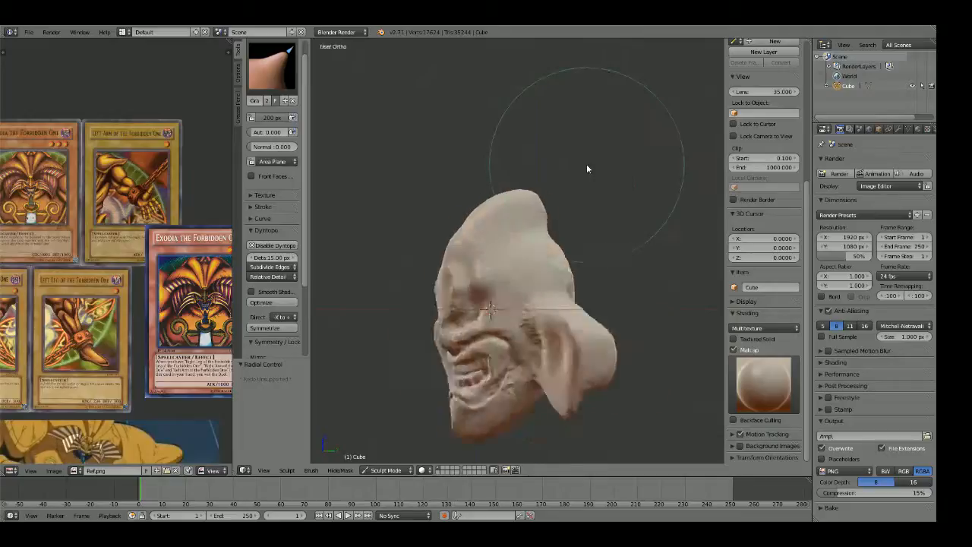
pyautogui.moveTo(545, 197); pyautogui.dragTo(606, 179)
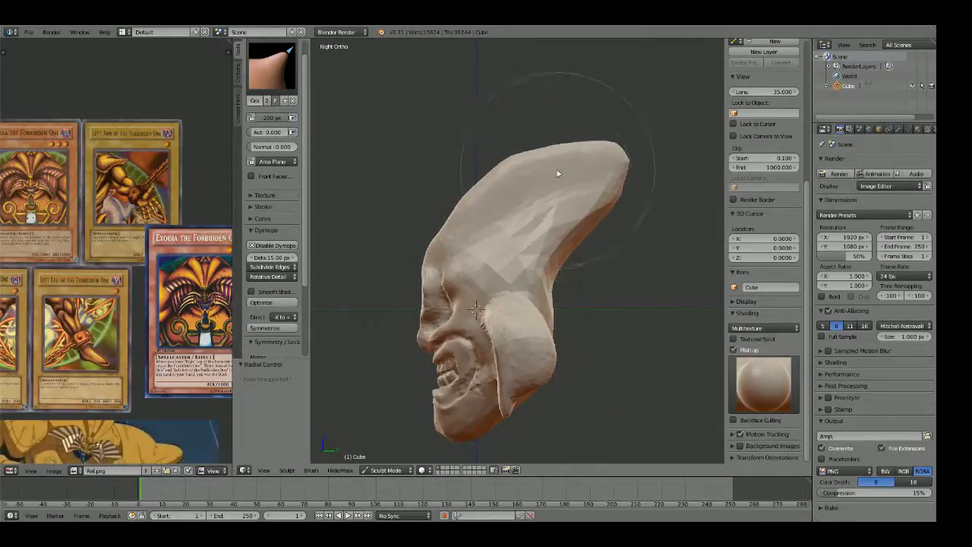
pyautogui.moveTo(554, 169); pyautogui.dragTo(556, 162)
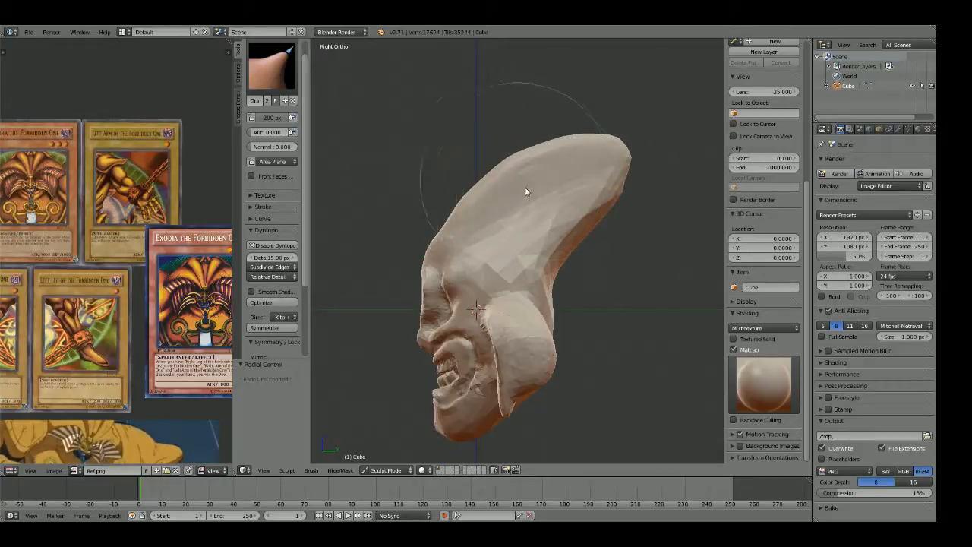
pyautogui.scroll(-5, 100, 251)
pyautogui.moveTo(53, 252); pyautogui.dragTo(114, 252, button='middle')
pyautogui.scroll(8, 100, 252)
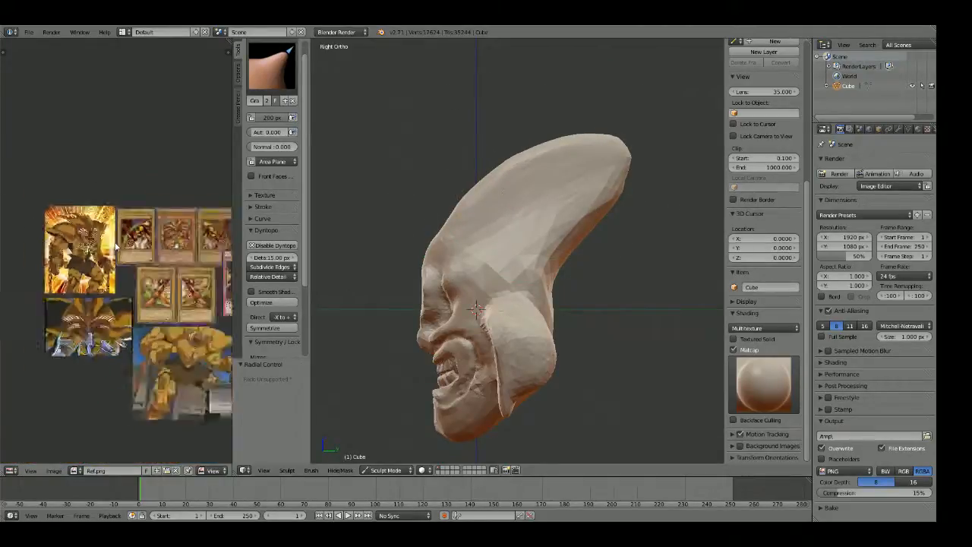
pyautogui.moveTo(31, 205); pyautogui.dragTo(100, 252, button='middle')
pyautogui.scroll(-2, 537, 131)
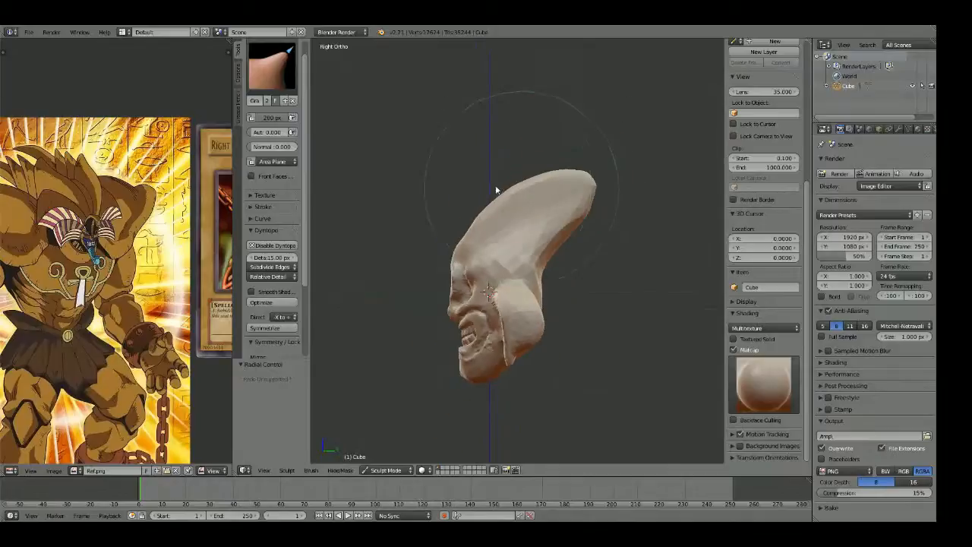
pyautogui.moveTo(535, 182); pyautogui.dragTo(581, 170)
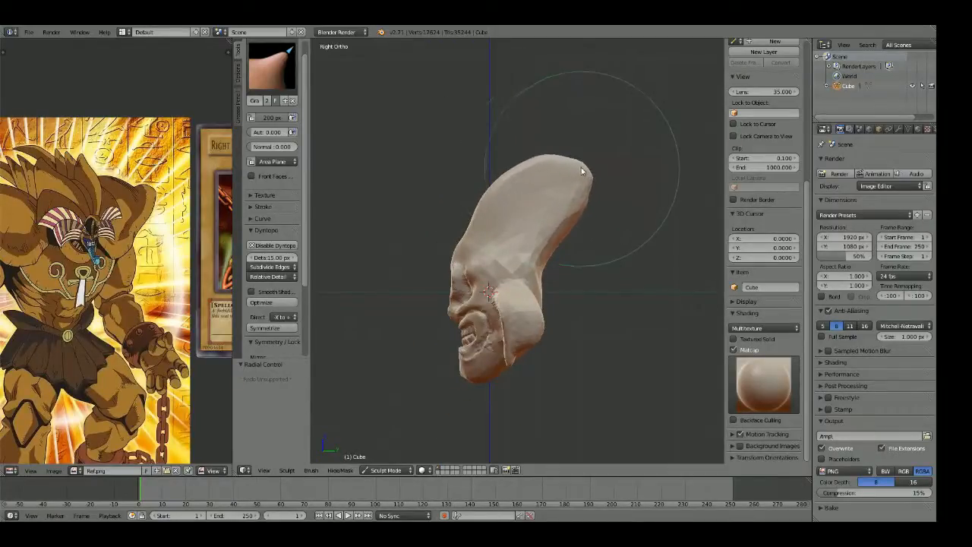
# Step: Check the tall headdress from the front and study its shape across the full-body pictures and the Exodia cards
pyautogui.moveTo(583, 163)
pyautogui.mouseDown(button='middle')
pyautogui.moveTo(539, 200)
pyautogui.moveTo(456, 191)
pyautogui.moveTo(495, 182)
pyautogui.mouseUp(button='middle')
pyautogui.press('KP_1')
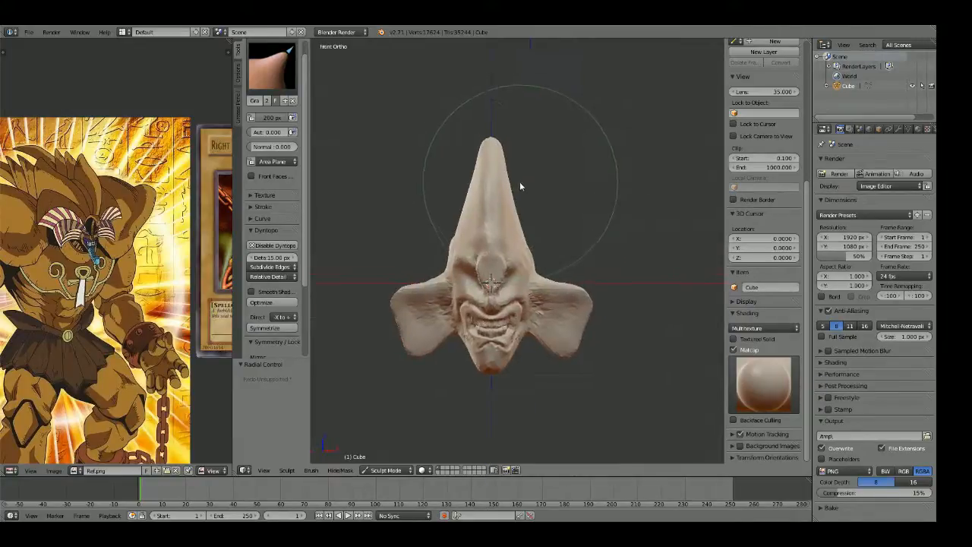
pyautogui.scroll(-5, 101, 200)
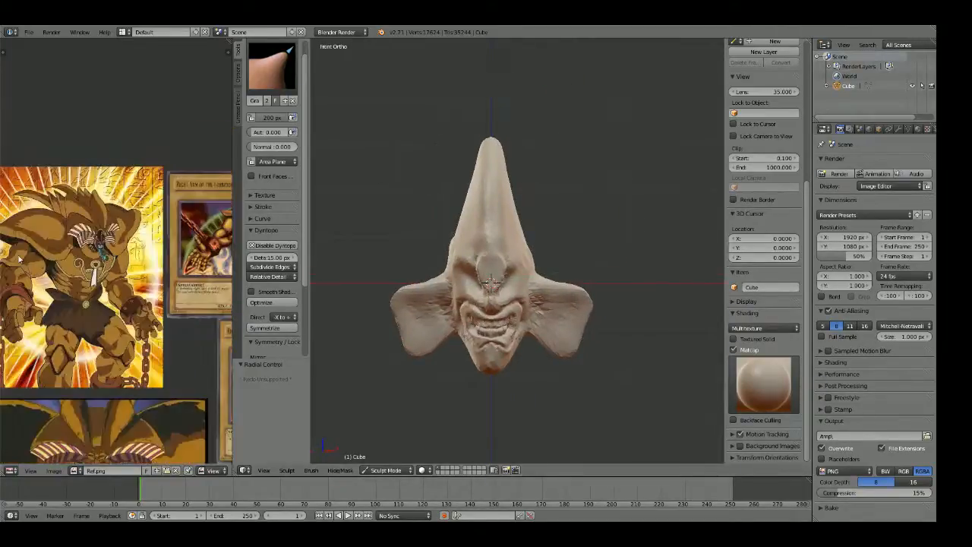
pyautogui.scroll(4, 101, 199)
pyautogui.moveTo(103, 334); pyautogui.dragTo(139, 323, button='middle')
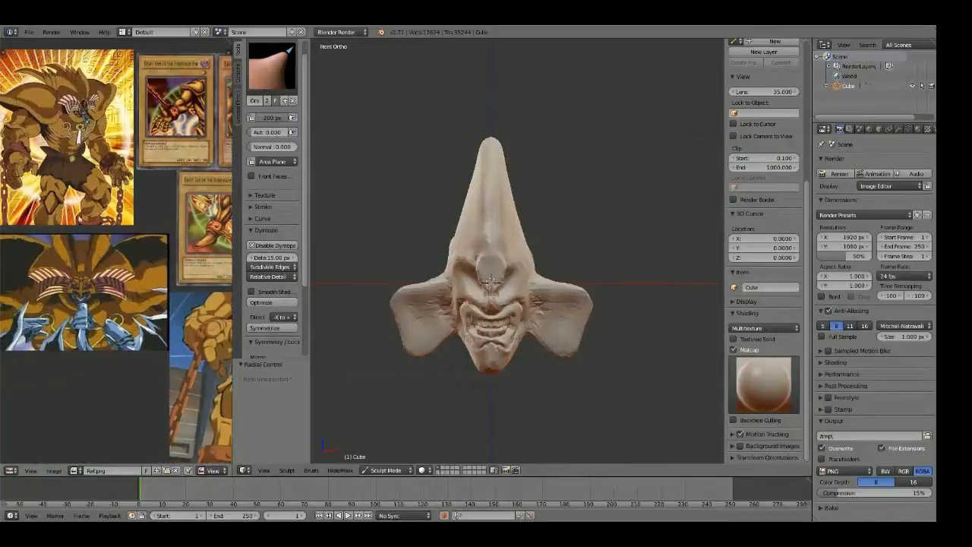
pyautogui.moveTo(76, 215); pyautogui.dragTo(76, 317, button='middle')
pyautogui.scroll(4, 149, 302)
pyautogui.moveTo(151, 302); pyautogui.dragTo(205, 301, button='middle')
pyautogui.scroll(2, 205, 302)
pyautogui.scroll(-6, 204, 301)
pyautogui.moveTo(117, 353); pyautogui.dragTo(11, 180, button='middle')
pyautogui.scroll(1, 112, 247)
pyautogui.scroll(-2, 111, 247)
pyautogui.scroll(3, 89, 183)
pyautogui.moveTo(121, 209); pyautogui.dragTo(11, 264, button='middle')
pyautogui.scroll(-4, 10, 264)
pyautogui.moveTo(17, 209); pyautogui.dragTo(40, 248, button='middle')
pyautogui.scroll(2, 134, 259)
pyautogui.scroll(3, 69, 253)
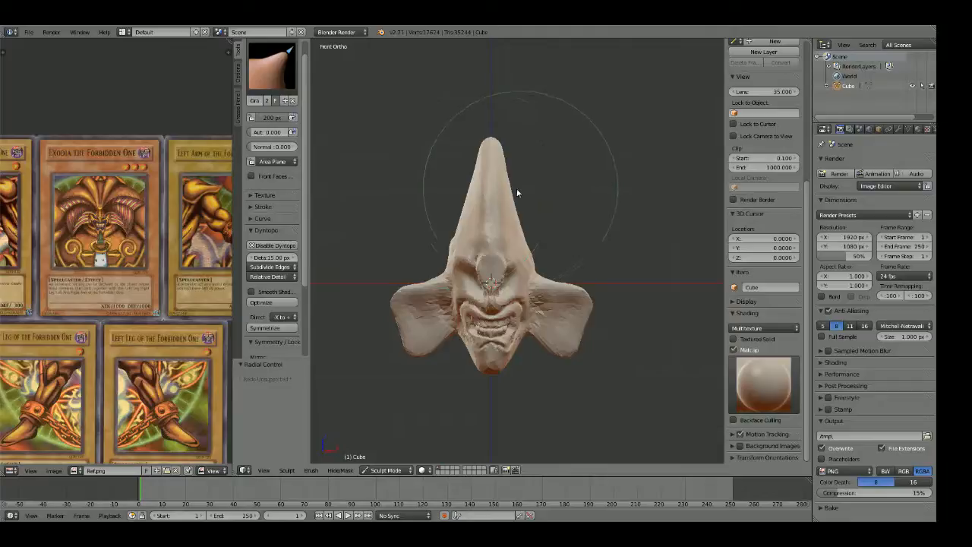
# Step: Lower the crown's tip from the front with the Grab brush at a 200 px radius and undo the trial reshaping of its sides
pyautogui.scroll(4, 524, 190)
pyautogui.scroll(-4, 535, 189)
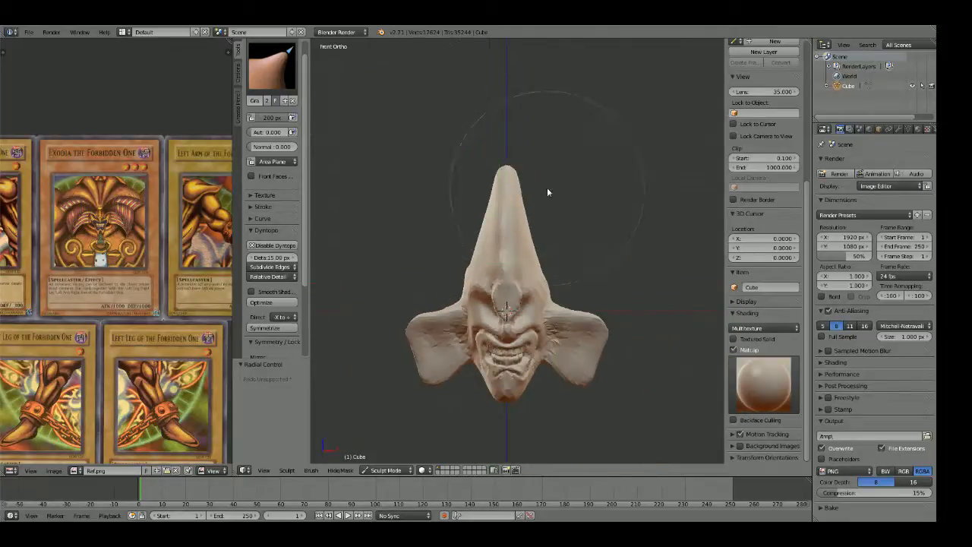
pyautogui.moveTo(507, 175); pyautogui.dragTo(508, 183)
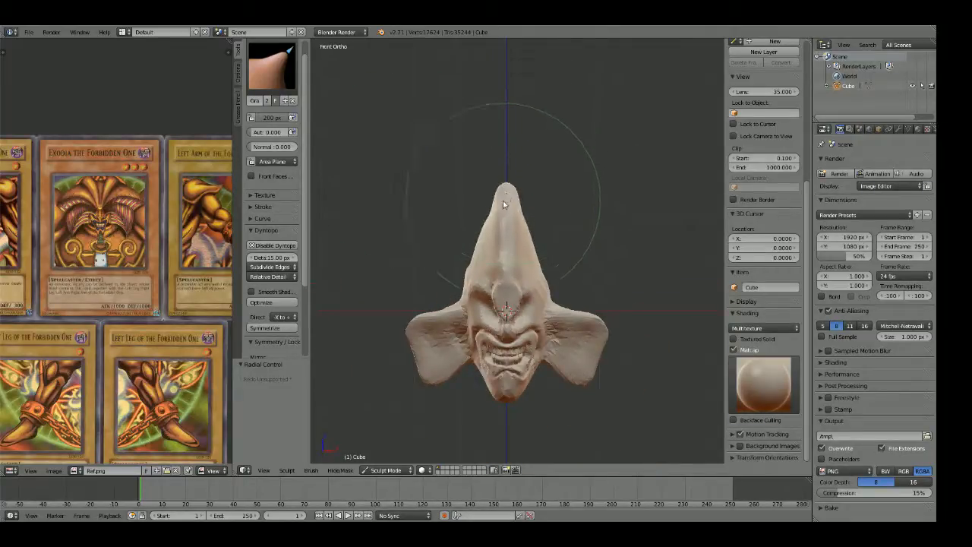
pyautogui.scroll(2, 531, 201)
pyautogui.moveTo(518, 200)
pyautogui.mouseDown()
pyautogui.moveTo(530, 200)
pyautogui.moveTo(517, 176)
pyautogui.mouseUp()
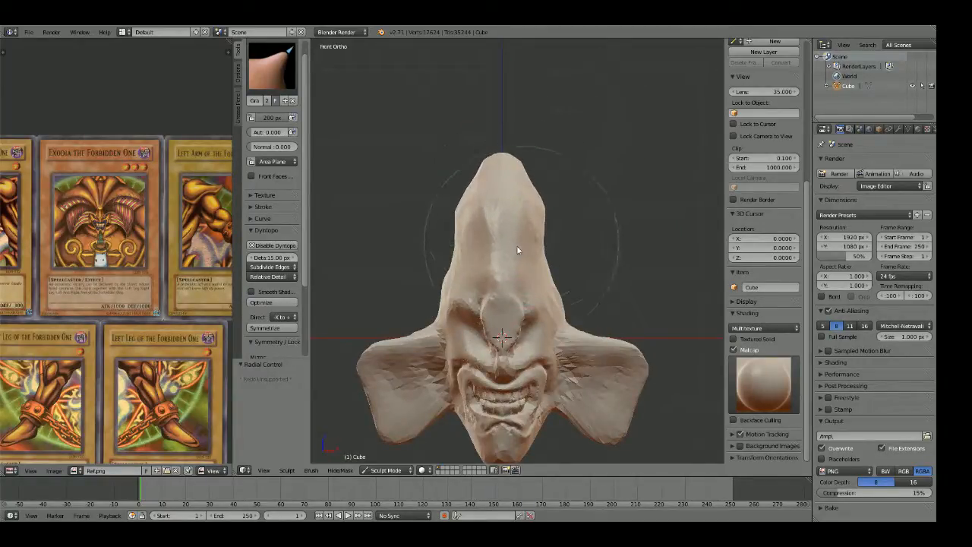
pyautogui.hotkey('ctrl', 'z')
pyautogui.hotkey('ctrl', 'z')
# Step: Build flared lobes out of both sides of the crown with the Draw brush at a 200 px radius
pyautogui.moveTo(575, 196)
pyautogui.keyDown('shift'); pyautogui.mouseDown(button='middle')
pyautogui.moveTo(588, 185)
pyautogui.moveTo(433, 226)
pyautogui.mouseUp(button='middle'); pyautogui.keyUp('shift')
pyautogui.press('x')
pyautogui.moveTo(454, 278)
pyautogui.mouseDown()
pyautogui.moveTo(499, 263)
pyautogui.moveTo(562, 215)
pyautogui.moveTo(552, 245)
pyautogui.moveTo(566, 220)
pyautogui.moveTo(598, 203)
pyautogui.moveTo(586, 234)
pyautogui.moveTo(543, 263)
pyautogui.moveTo(612, 198)
pyautogui.mouseUp()
pyautogui.press('KP_1')
pyautogui.press('f')
pyautogui.click(613, 240)
pyautogui.moveTo(612, 199); pyautogui.dragTo(543, 246, button='middle')
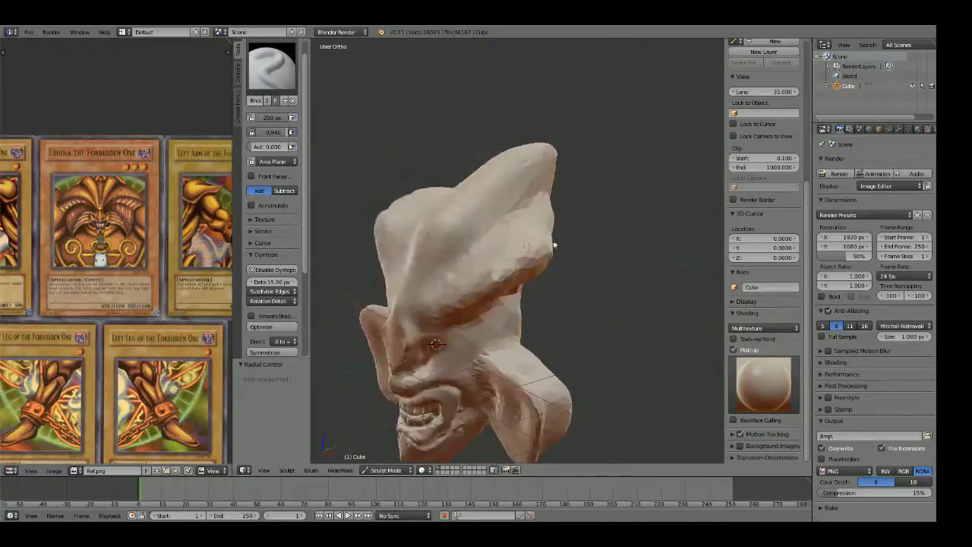
# Step: Add volume along the ridges of the crown's side lobes with the Draw brush at a 71 px radius
pyautogui.press('f')
pyautogui.click(450, 267)
pyautogui.moveTo(533, 191)
pyautogui.mouseDown()
pyautogui.moveTo(471, 251)
pyautogui.moveTo(510, 200)
pyautogui.moveTo(426, 290)
pyautogui.moveTo(543, 186)
pyautogui.mouseUp()
pyautogui.moveTo(449, 269); pyautogui.dragTo(531, 200)
pyautogui.press('KP_1')
pyautogui.scroll(-2, 553, 180)
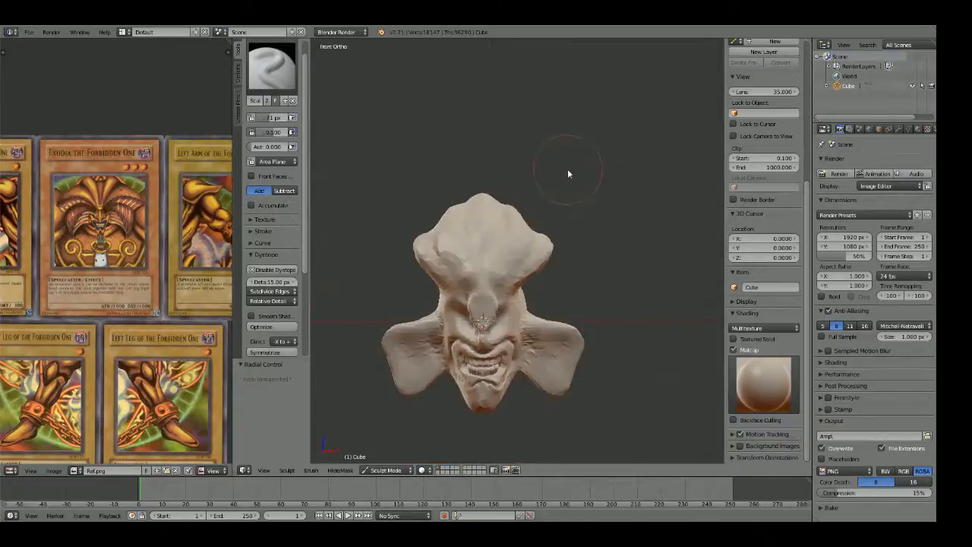
pyautogui.keyDown('shift'); pyautogui.moveTo(568, 172); pyautogui.dragTo(586, 145, button='middle'); pyautogui.keyUp('shift')
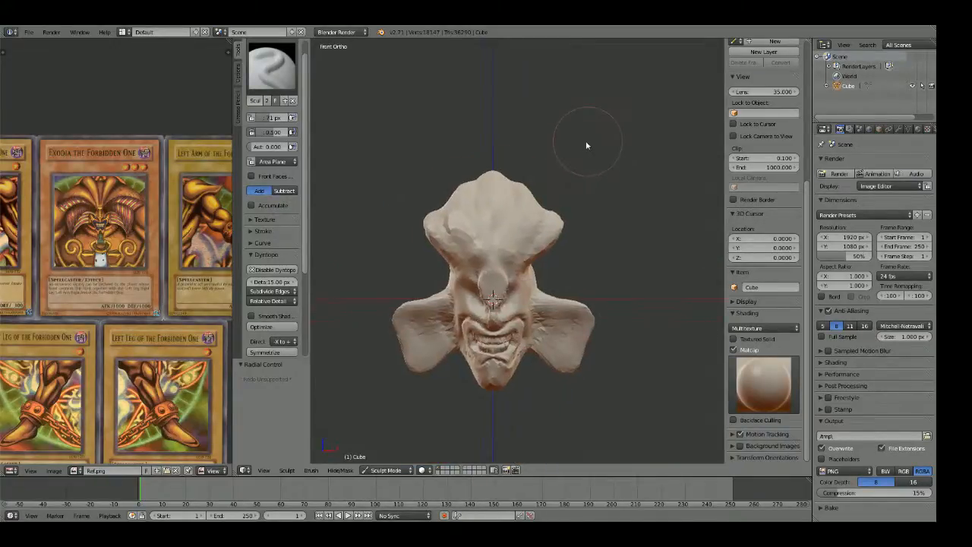
# Step: Adjust the crown's side lobe in profile with the Grab brush at a 200 px radius
pyautogui.press('KP_3')
pyautogui.press('g')
pyautogui.moveTo(560, 222); pyautogui.dragTo(541, 215)
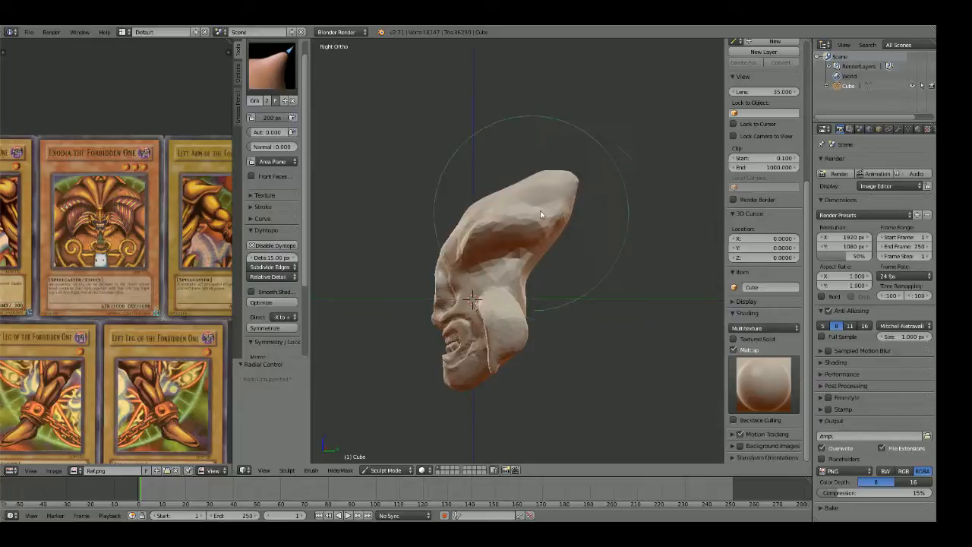
# Step: Compare the head's profile and front with the reference sheet, focusing on the headdress in the full-body Exodia picture
pyautogui.keyDown('shift'); pyautogui.moveTo(527, 286); pyautogui.dragTo(522, 212, button='middle'); pyautogui.keyUp('shift')
pyautogui.scroll(2, 530, 208)
pyautogui.scroll(-4, 152, 236)
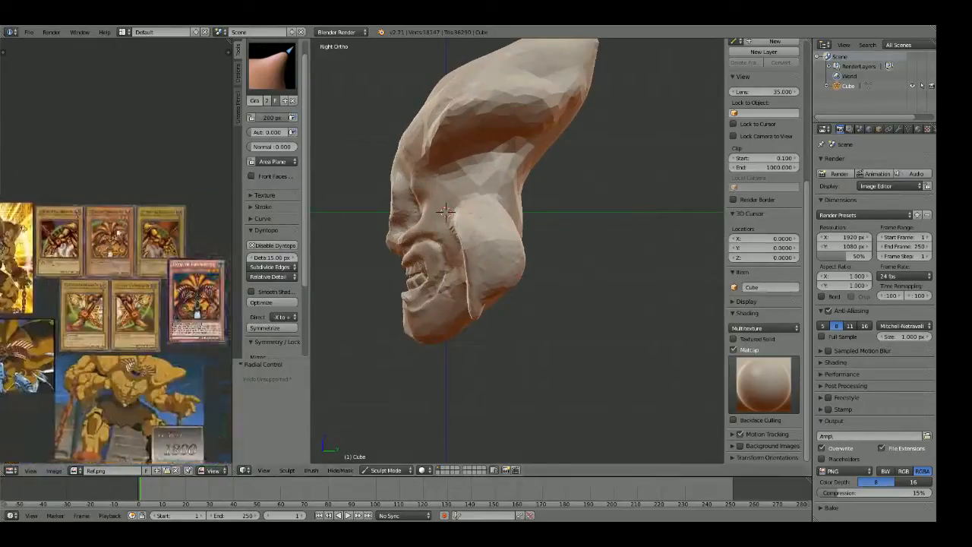
pyautogui.moveTo(137, 239); pyautogui.dragTo(212, 247, button='middle')
pyautogui.moveTo(441, 199); pyautogui.dragTo(605, 193, button='middle')
pyautogui.press('KP_1')
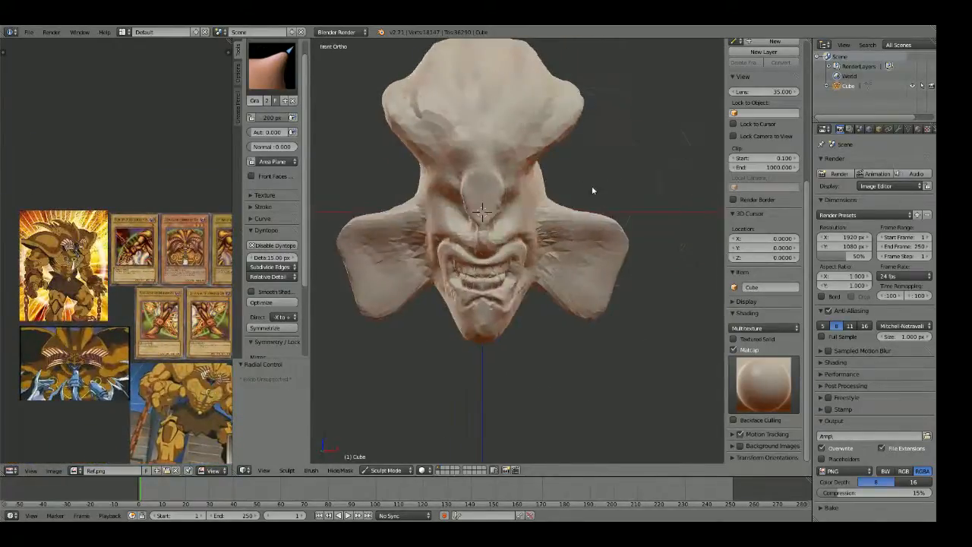
pyautogui.scroll(5, 139, 236)
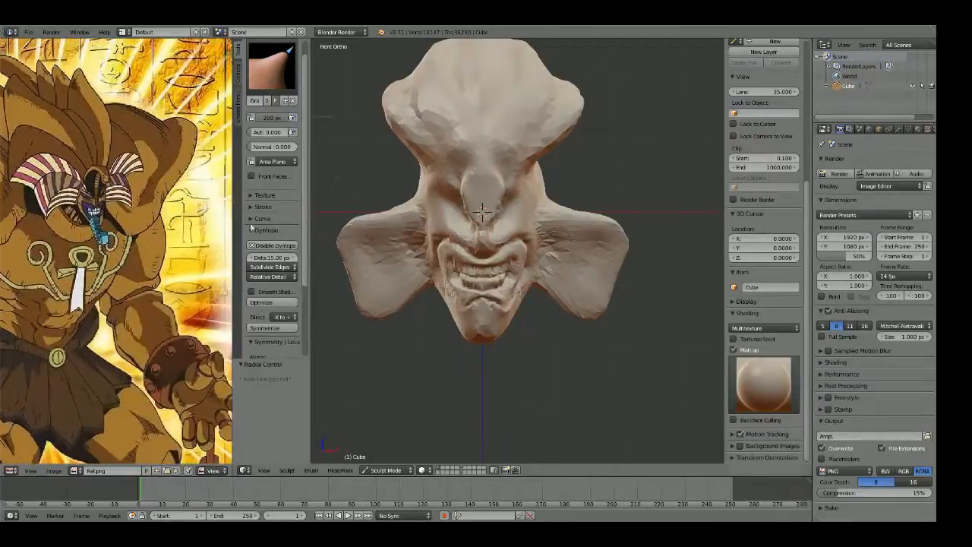
# Step: Carve creases beside the nose bridge below the forehead ornament with the Crease brush at a 59 px radius
pyautogui.scroll(4, 486, 220)
pyautogui.hotkey('shift', 'c')
pyautogui.click(480, 237)
pyautogui.keyDown('shift'); pyautogui.moveTo(480, 237); pyautogui.dragTo(464, 191, button='middle'); pyautogui.keyUp('shift')
pyautogui.scroll(4, 463, 191)
pyautogui.press('f')
pyautogui.click(464, 206)
pyautogui.moveTo(512, 179)
pyautogui.mouseDown()
pyautogui.moveTo(496, 261)
pyautogui.moveTo(515, 209)
pyautogui.mouseUp()
pyautogui.moveTo(503, 174)
pyautogui.mouseDown()
pyautogui.moveTo(496, 264)
pyautogui.moveTo(510, 187)
pyautogui.mouseUp()
# Step: Deepen the crease down the side of the nose to the nostril with the Crease brush
pyautogui.moveTo(510, 187)
pyautogui.mouseDown(button='middle')
pyautogui.moveTo(467, 184)
pyautogui.moveTo(577, 212)
pyautogui.moveTo(558, 238)
pyautogui.mouseUp(button='middle')
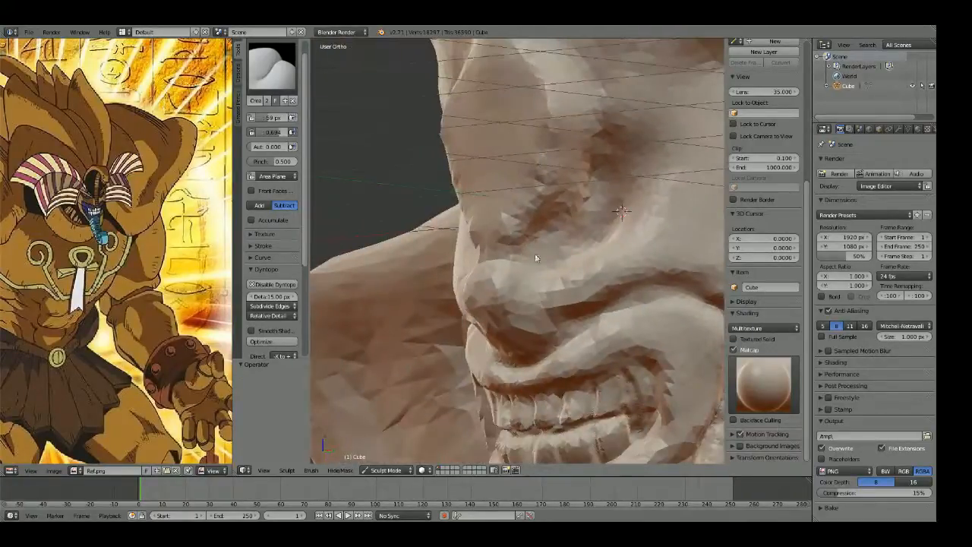
pyautogui.moveTo(507, 278)
pyautogui.mouseDown(button='middle')
pyautogui.moveTo(513, 296)
pyautogui.moveTo(578, 282)
pyautogui.mouseUp(button='middle')
pyautogui.scroll(2, 503, 238)
pyautogui.moveTo(502, 239)
pyautogui.mouseDown()
pyautogui.moveTo(497, 314)
pyautogui.moveTo(500, 222)
pyautogui.moveTo(506, 317)
pyautogui.mouseUp()
pyautogui.moveTo(502, 228); pyautogui.dragTo(499, 320)
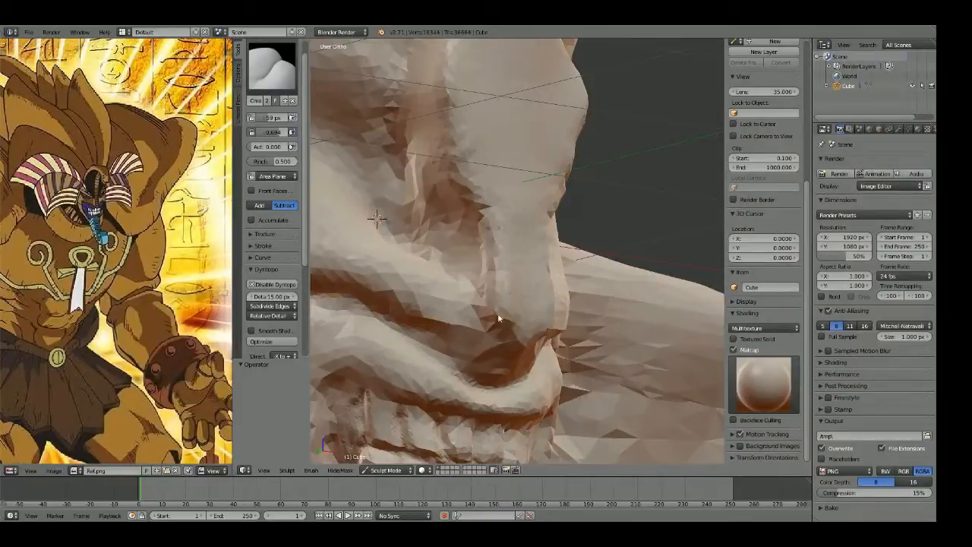
# Step: Refine the sides of the nose from the front with the Grab brush at 196 px and 132 px radii
pyautogui.press('KP_1')
pyautogui.press('g')
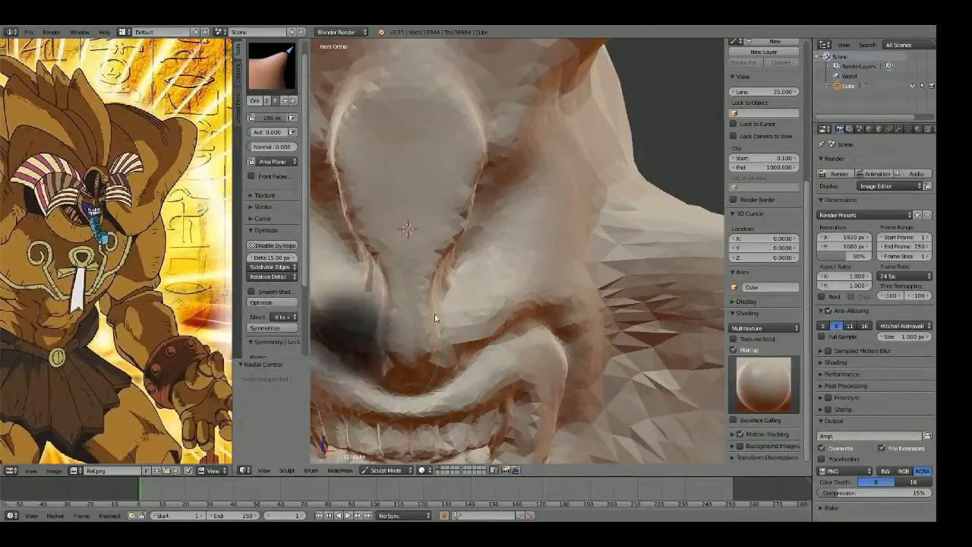
pyautogui.keyDown('shift'); pyautogui.moveTo(435, 314); pyautogui.dragTo(487, 274, button='middle'); pyautogui.keyUp('shift')
pyautogui.scroll(1, 486, 274)
pyautogui.press('f')
pyautogui.click(519, 278)
pyautogui.press('f')
pyautogui.click(478, 299)
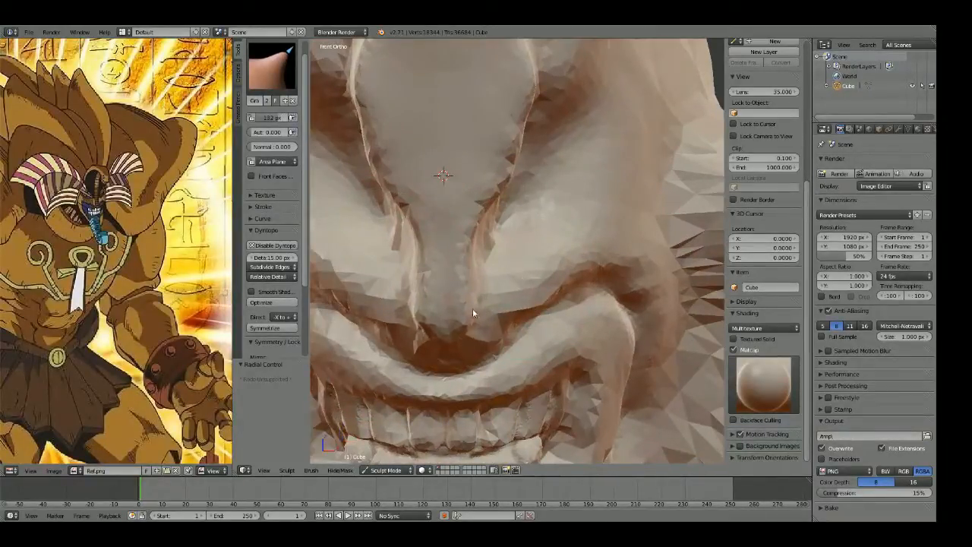
pyautogui.keyDown('shift'); pyautogui.moveTo(453, 187); pyautogui.dragTo(466, 278, button='middle'); pyautogui.keyUp('shift')
pyautogui.keyDown('shift'); pyautogui.moveTo(448, 236); pyautogui.dragTo(466, 268, button='middle'); pyautogui.keyUp('shift')
pyautogui.moveTo(442, 195)
pyautogui.keyDown('shift'); pyautogui.mouseDown(button='middle')
pyautogui.moveTo(456, 234)
pyautogui.moveTo(475, 204)
pyautogui.mouseUp(button='middle'); pyautogui.keyUp('shift')
# Step: Reshape the outline of the forehead ornament from the front with the Grab brush
pyautogui.scroll(-2, 457, 234)
pyautogui.scroll(-1, 475, 243)
pyautogui.scroll(2, 475, 243)
pyautogui.press('f')
pyautogui.click(480, 228)
pyautogui.press('f')
pyautogui.click(478, 266)
pyautogui.moveTo(449, 216)
pyautogui.mouseDown()
pyautogui.moveTo(441, 199)
pyautogui.moveTo(454, 192)
pyautogui.moveTo(510, 192)
pyautogui.mouseUp()
pyautogui.scroll(-3, 455, 191)
pyautogui.keyDown('shift'); pyautogui.moveTo(510, 192); pyautogui.dragTo(502, 226, button='middle'); pyautogui.keyUp('shift')
# Step: Build up the top and upper sides of the forehead ornament with the Draw brush at a 110 px radius
pyautogui.scroll(2, 505, 224)
pyautogui.press('x')
pyautogui.press('f')
pyautogui.click(484, 221)
pyautogui.press('f')
pyautogui.click(471, 230)
pyautogui.moveTo(550, 187); pyautogui.dragTo(493, 176)
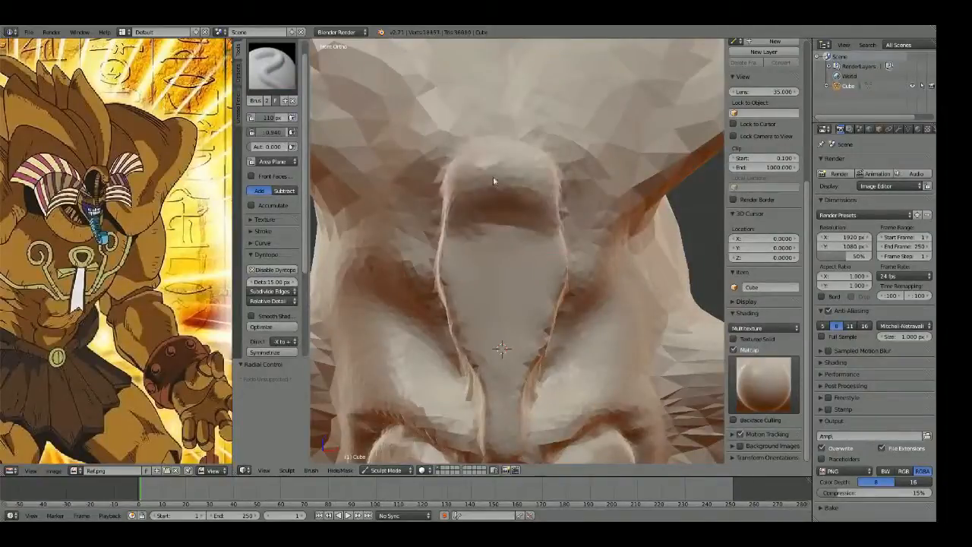
pyautogui.moveTo(529, 256)
pyautogui.mouseDown()
pyautogui.moveTo(565, 228)
pyautogui.moveTo(572, 209)
pyautogui.mouseUp()
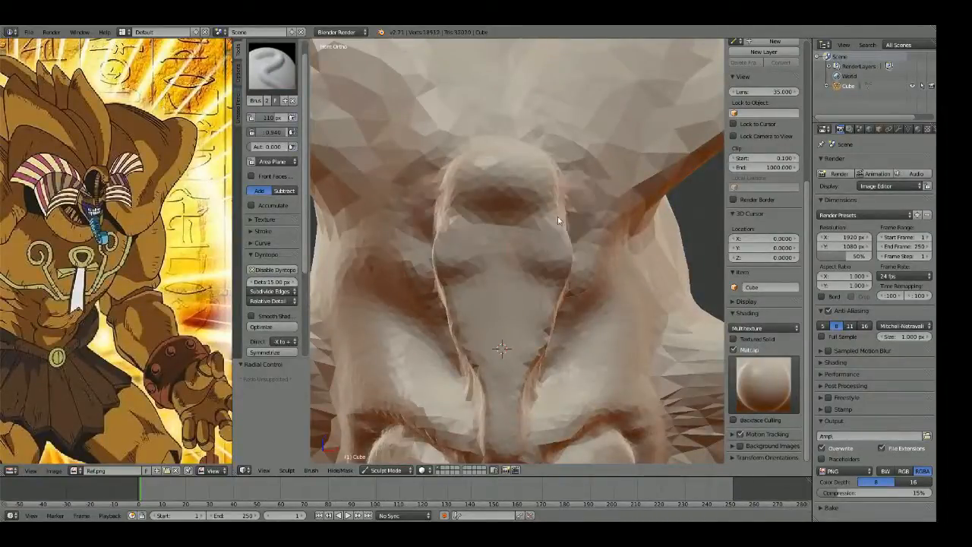
# Step: Adjust the forehead ornament's upper side edges with the Grab brush
pyautogui.press('g')
pyautogui.press('f')
pyautogui.click(565, 221)
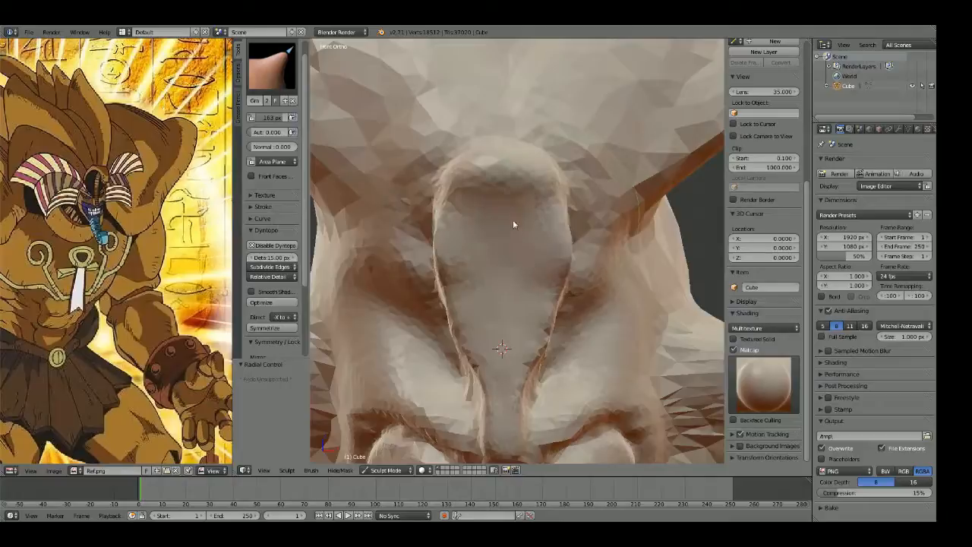
pyautogui.scroll(-3, 455, 265)
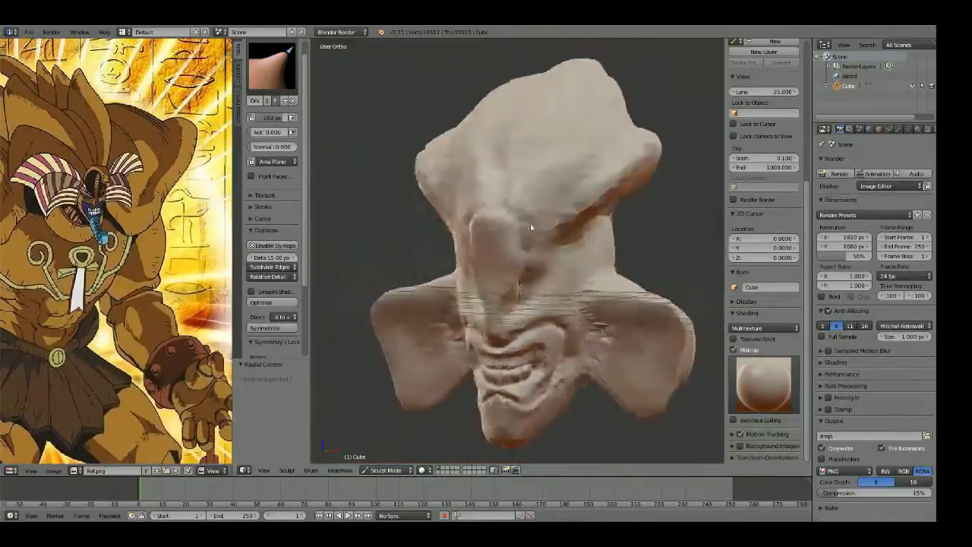
# Step: Examine the forehead ornament in profile and compare it with the close-up artwork and the Exodia the Forbidden One card
pyautogui.press('KP_3')
pyautogui.scroll(3, 452, 227)
pyautogui.keyDown('shift'); pyautogui.moveTo(410, 233); pyautogui.dragTo(481, 215, button='middle'); pyautogui.keyUp('shift')
pyautogui.press('f')
pyautogui.click(527, 246)
pyautogui.scroll(-3, 26, 191)
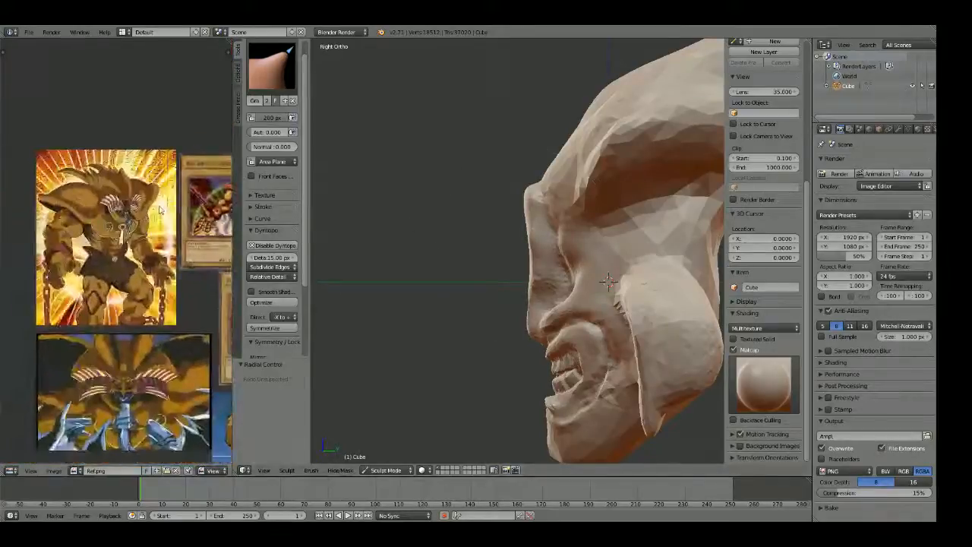
pyautogui.scroll(3, 141, 251)
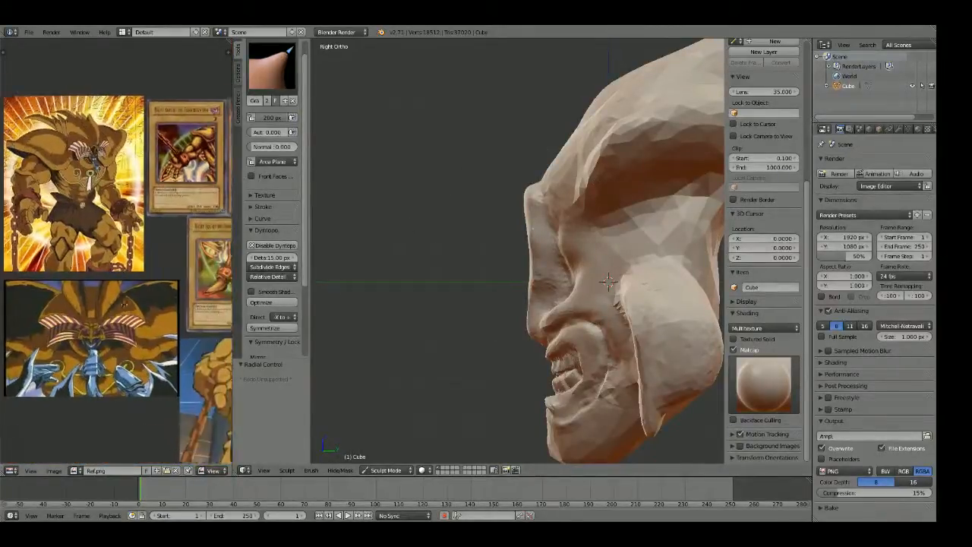
pyautogui.moveTo(95, 293); pyautogui.dragTo(65, 266, button='middle')
pyautogui.moveTo(152, 292); pyautogui.dragTo(67, 260, button='middle')
pyautogui.moveTo(163, 267); pyautogui.dragTo(34, 347, button='middle')
pyautogui.scroll(1, 75, 259)
pyautogui.scroll(1, 76, 260)
pyautogui.moveTo(114, 212); pyautogui.dragTo(63, 284, button='middle')
pyautogui.scroll(3, 114, 265)
pyautogui.moveTo(156, 272); pyautogui.dragTo(81, 277, button='middle')
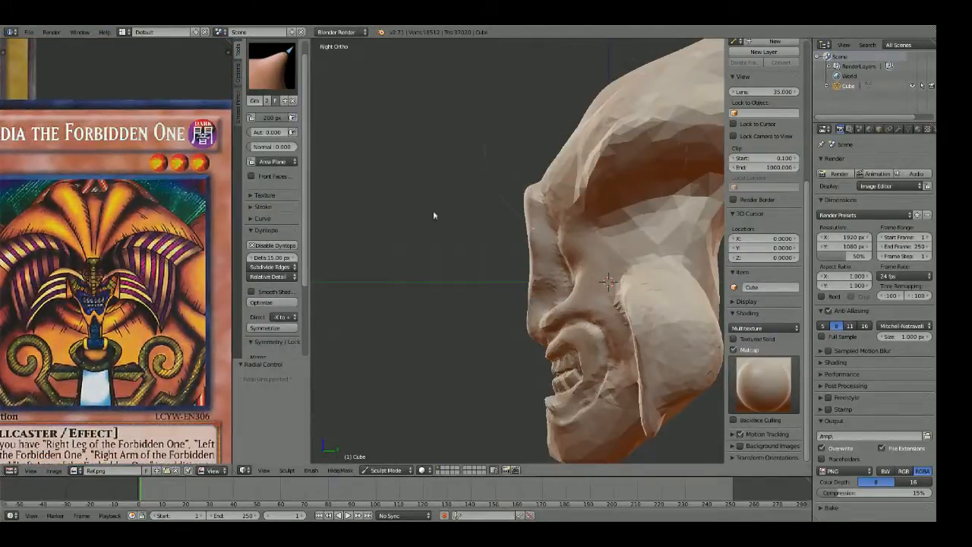
# Step: Study the forehead ornament and headdress in the full-body Exodia picture
pyautogui.scroll(-4, 211, 275)
pyautogui.moveTo(61, 213); pyautogui.dragTo(205, 292, button='middle')
pyautogui.moveTo(62, 189); pyautogui.dragTo(169, 196, button='middle')
pyautogui.scroll(3, 169, 182)
pyautogui.moveTo(63, 263)
pyautogui.mouseDown(button='middle')
pyautogui.moveTo(197, 286)
pyautogui.moveTo(198, 256)
pyautogui.mouseUp(button='middle')
pyautogui.scroll(1, 198, 250)
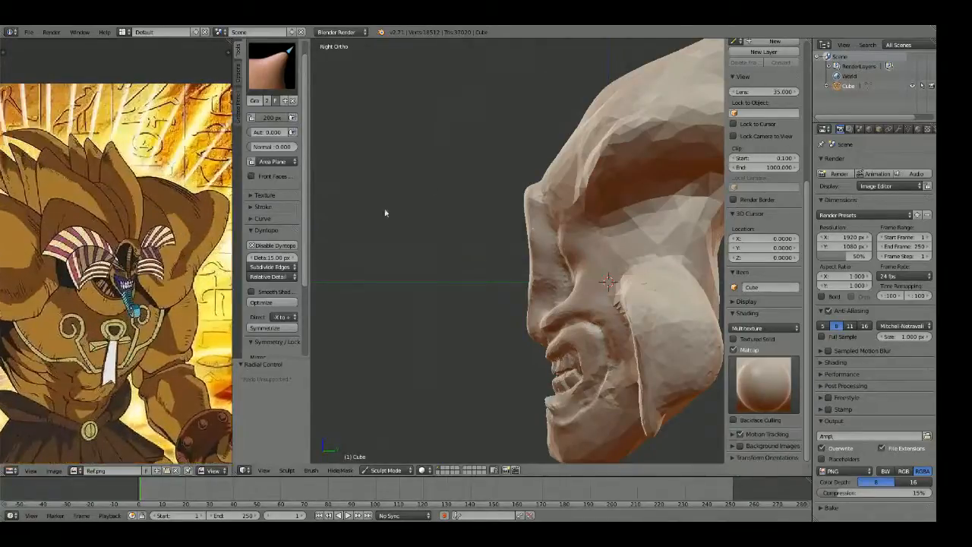
# Step: Build the top of the forehead ornament forward into a protruding snake head with the Draw brush
pyautogui.scroll(3, 541, 208)
pyautogui.press('f')
pyautogui.click(456, 206)
pyautogui.moveTo(456, 205); pyautogui.dragTo(502, 217, button='middle')
pyautogui.scroll(1, 503, 218)
pyautogui.press('f')
pyautogui.click(485, 216)
pyautogui.press('x')
pyautogui.press('f')
pyautogui.click(501, 222)
pyautogui.moveTo(482, 217)
pyautogui.mouseDown()
pyautogui.moveTo(448, 180)
pyautogui.moveTo(449, 240)
pyautogui.mouseUp()
pyautogui.moveTo(449, 240); pyautogui.dragTo(464, 178, button='middle')
# Step: Bend the protruding snake head into a downward hook in profile with the Grab brush at a 185 px radius
pyautogui.scroll(-4, 464, 178)
pyautogui.press('KP_3')
pyautogui.press('g')
pyautogui.press('f')
pyautogui.click(489, 211)
pyautogui.moveTo(464, 226)
pyautogui.mouseDown()
pyautogui.moveTo(441, 245)
pyautogui.moveTo(489, 244)
pyautogui.moveTo(458, 244)
pyautogui.moveTo(472, 233)
pyautogui.mouseUp()
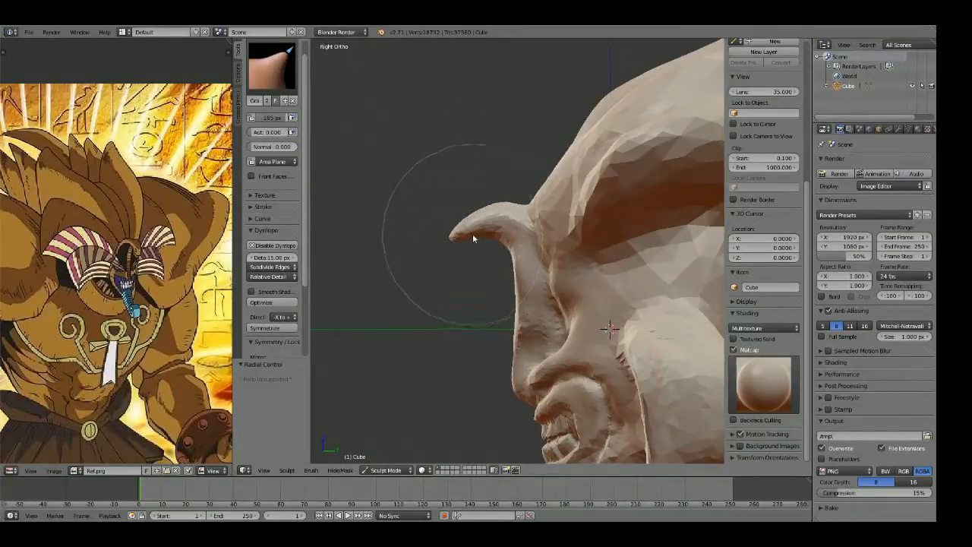
# Step: Thicken the snake head's tip with the Inflate brush
pyautogui.press('i')
pyautogui.scroll(2, 460, 236)
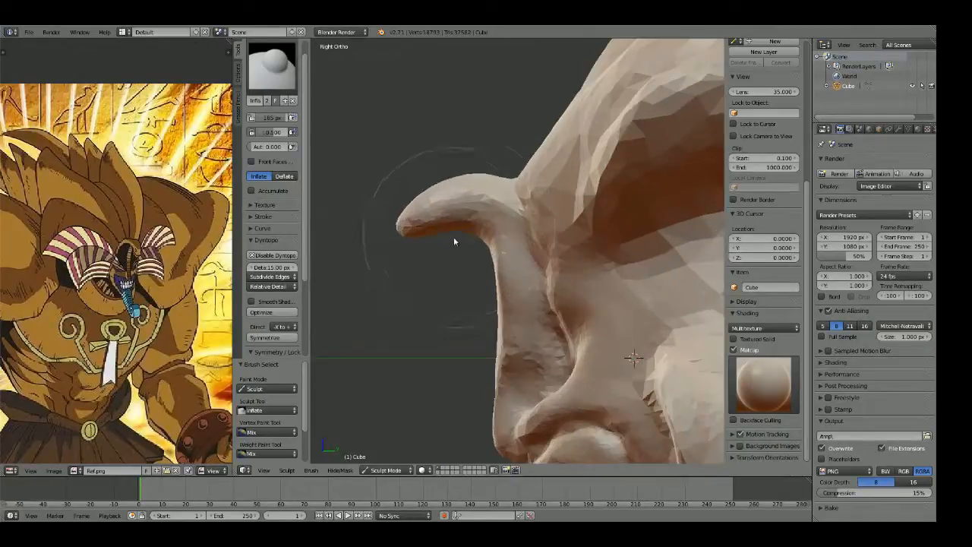
pyautogui.press('f')
pyautogui.click(413, 254)
pyautogui.moveTo(412, 254); pyautogui.dragTo(481, 272, button='middle')
pyautogui.scroll(3, 482, 272)
pyautogui.press('f')
pyautogui.click(403, 258)
pyautogui.moveTo(402, 258); pyautogui.dragTo(479, 272, button='middle')
# Step: Carve the eye sockets and cheek creases into the snake head with the Crease brush at a 37 px radius
pyautogui.hotkey('shift', 'c')
pyautogui.press('f')
pyautogui.click(491, 267)
pyautogui.moveTo(500, 255)
pyautogui.mouseDown()
pyautogui.moveTo(501, 276)
pyautogui.moveTo(486, 294)
pyautogui.mouseUp()
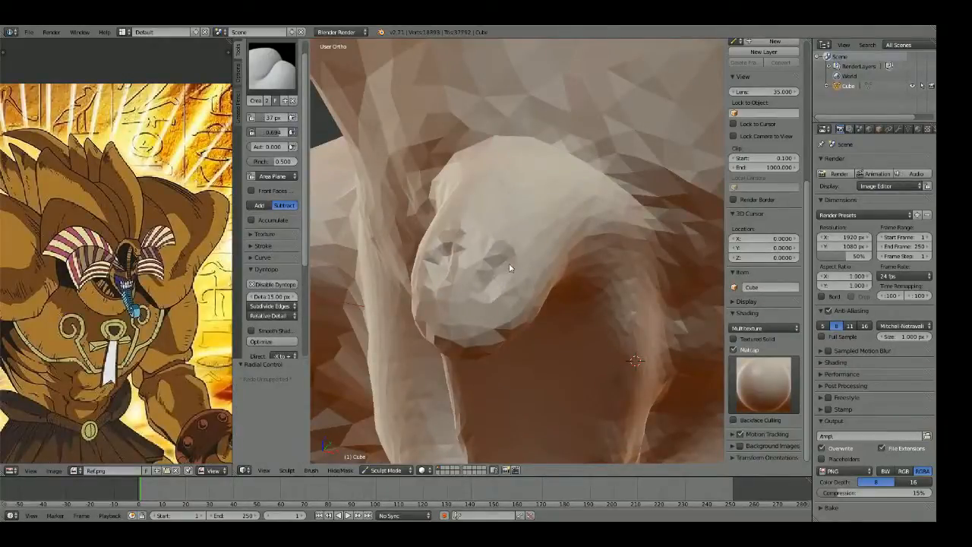
pyautogui.keyDown('shift'); pyautogui.moveTo(492, 280); pyautogui.dragTo(510, 267, button='middle'); pyautogui.keyUp('shift')
pyautogui.scroll(2, 509, 267)
pyautogui.moveTo(519, 250)
pyautogui.mouseDown()
pyautogui.moveTo(525, 265)
pyautogui.moveTo(500, 286)
pyautogui.mouseUp()
# Step: Narrow the snake's snout by pinching its lower sides with the Crease brush at a 129 px radius
pyautogui.moveTo(519, 268); pyautogui.dragTo(552, 275, button='middle')
pyautogui.scroll(1, 522, 263)
pyautogui.press('f')
pyautogui.click(555, 296)
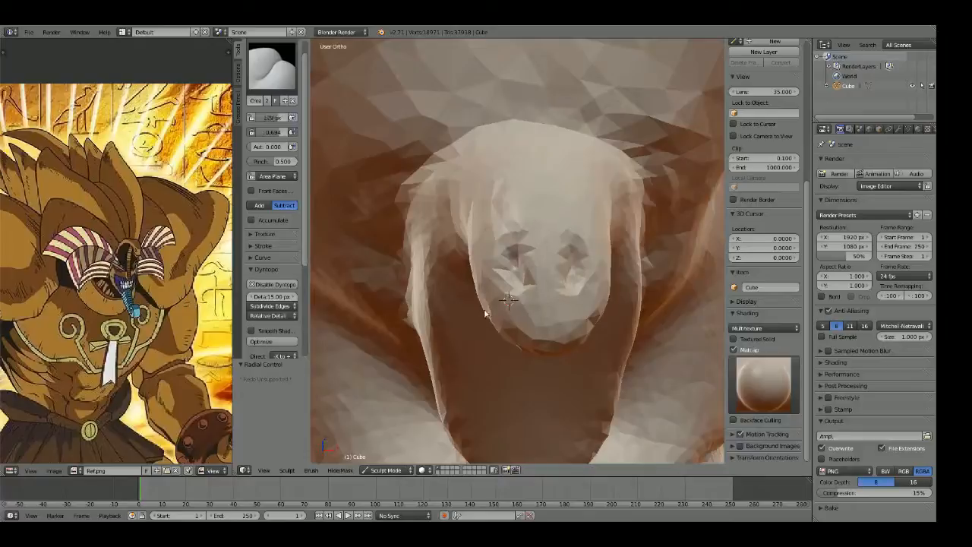
pyautogui.moveTo(485, 312); pyautogui.dragTo(498, 312)
# Step: Shape the snake head's sides and brow with the Grab brush at 129 px and 200 px radii
pyautogui.press('g')
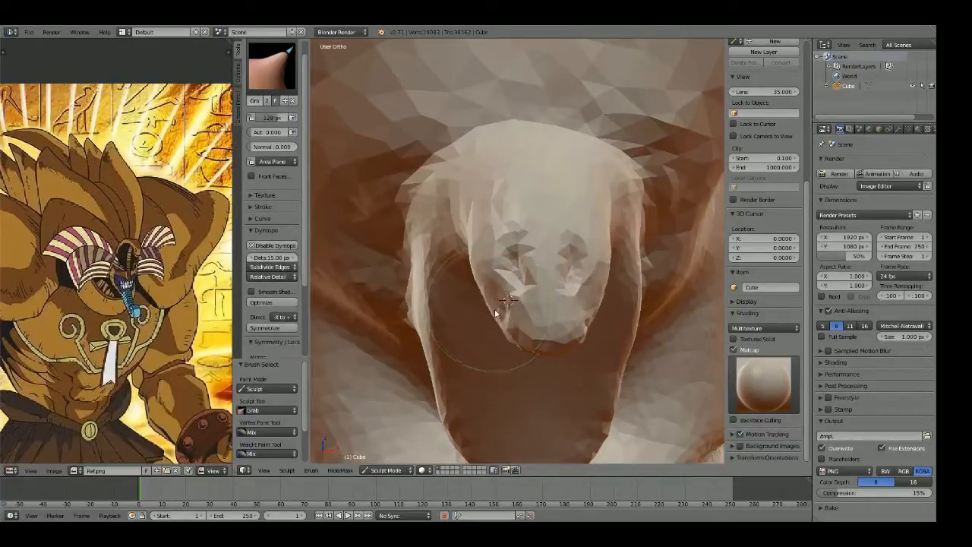
pyautogui.moveTo(474, 266); pyautogui.dragTo(470, 270)
pyautogui.moveTo(472, 221)
pyautogui.mouseDown(button='middle')
pyautogui.moveTo(526, 280)
pyautogui.moveTo(510, 238)
pyautogui.moveTo(475, 221)
pyautogui.mouseUp(button='middle')
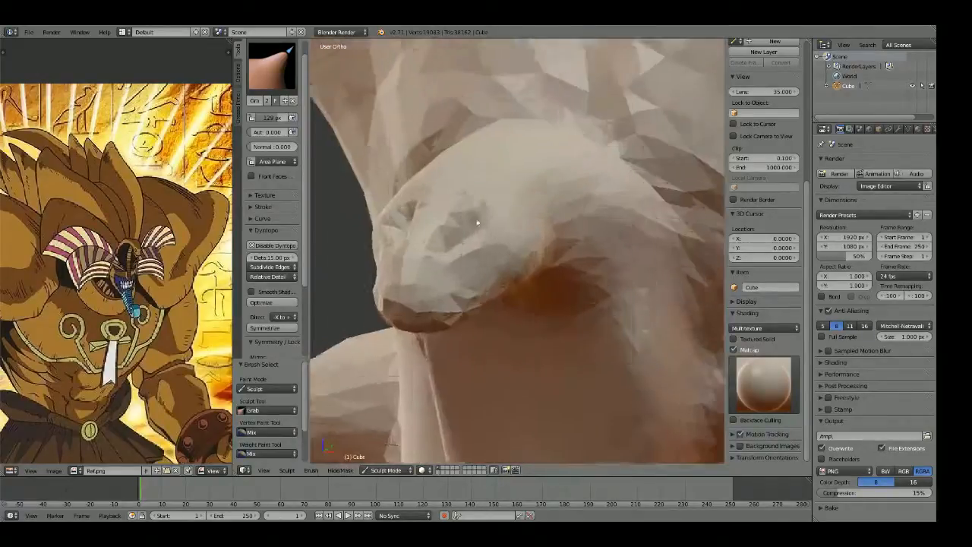
pyautogui.press('KP_1')
pyautogui.press('f')
pyautogui.click(542, 216)
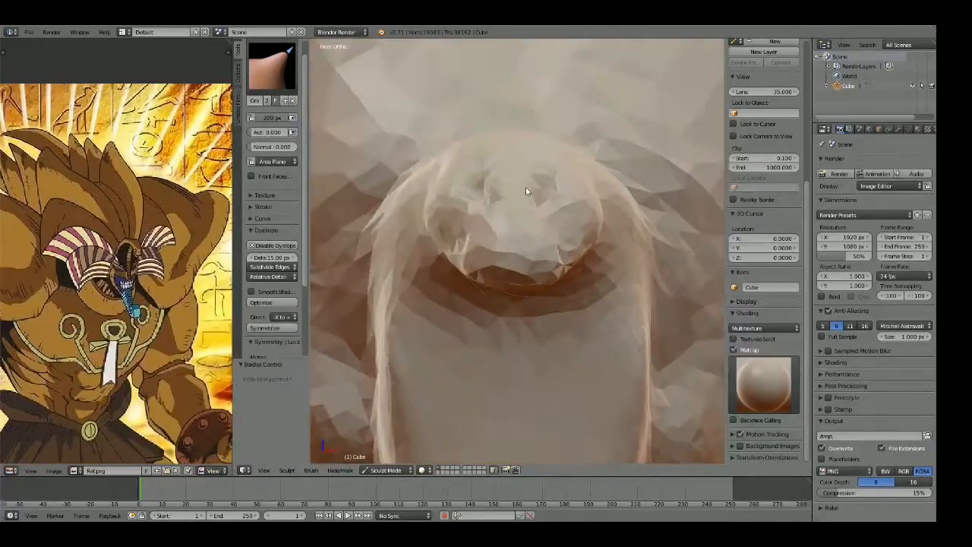
pyautogui.moveTo(525, 187); pyautogui.dragTo(540, 183)
pyautogui.moveTo(537, 180); pyautogui.dragTo(435, 247, button='middle')
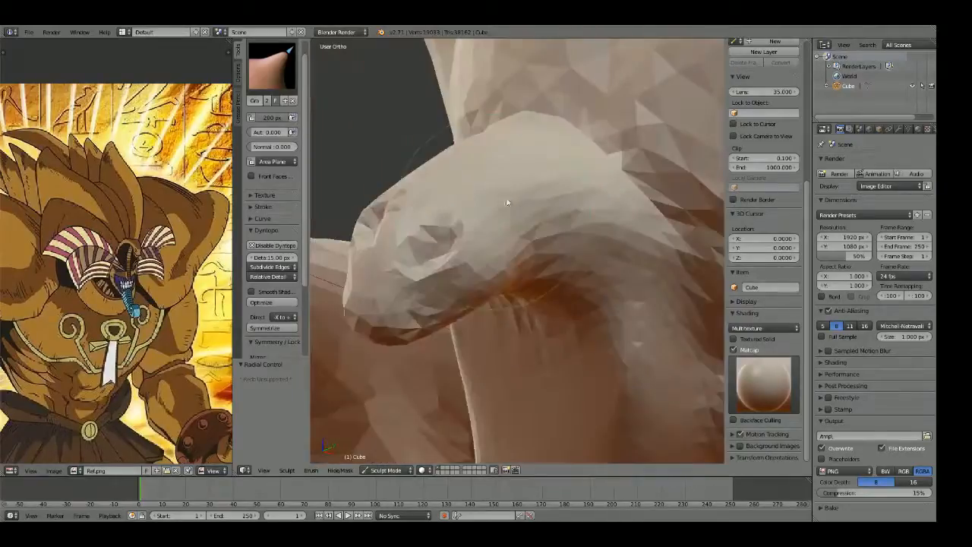
# Step: Deepen the snake's eye sockets and carve its mouth line around the snout with the Crease brush at 26 px and 43 px radii
pyautogui.hotkey('shift', 'c')
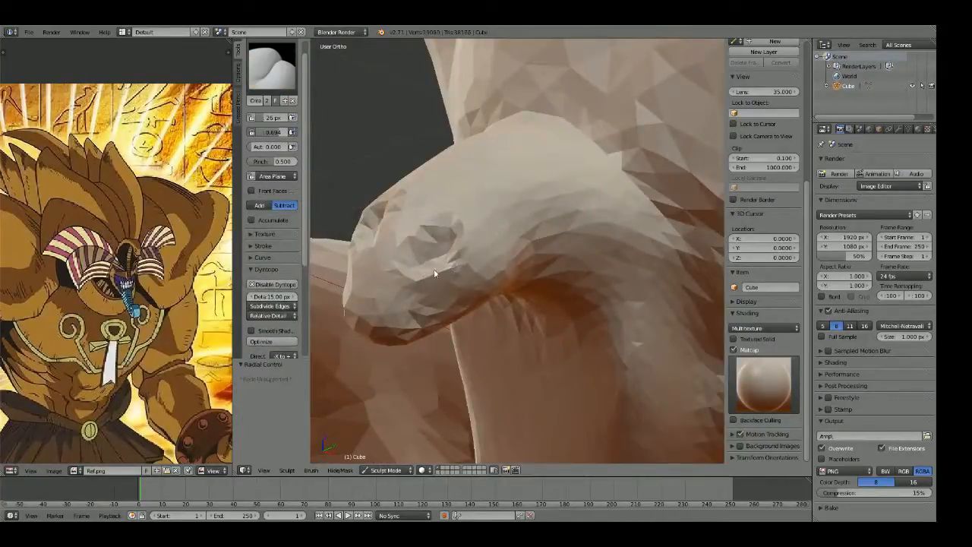
pyautogui.moveTo(446, 250); pyautogui.dragTo(437, 264)
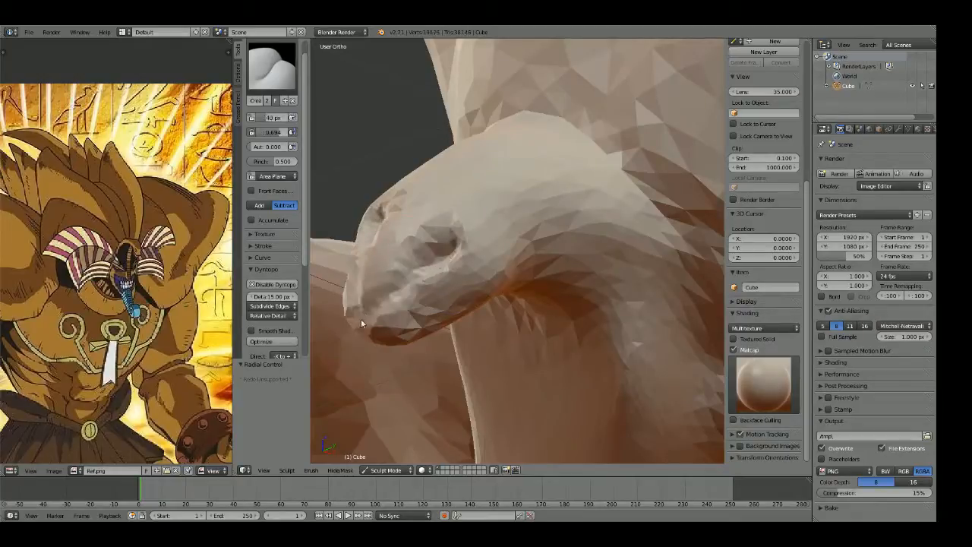
pyautogui.moveTo(411, 300)
pyautogui.mouseDown(button='middle')
pyautogui.moveTo(413, 228)
pyautogui.moveTo(475, 276)
pyautogui.mouseUp(button='middle')
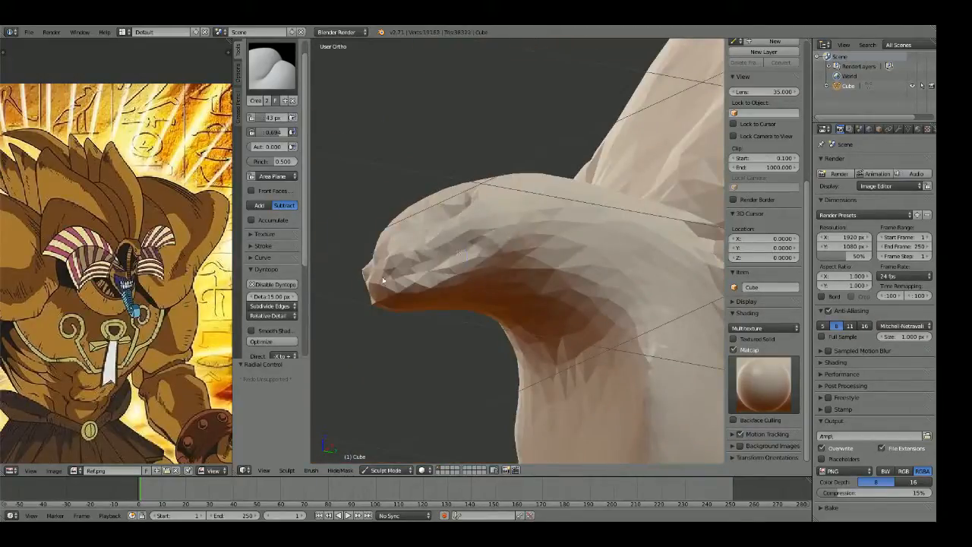
pyautogui.moveTo(467, 256); pyautogui.dragTo(361, 290)
pyautogui.moveTo(360, 290)
pyautogui.mouseDown(button='middle')
pyautogui.moveTo(386, 275)
pyautogui.moveTo(488, 297)
pyautogui.mouseUp(button='middle')
pyautogui.moveTo(584, 326); pyautogui.dragTo(516, 295)
# Step: Widen the sides of the snake's neck with the Grab brush at a 91 px radius
pyautogui.moveTo(509, 282)
pyautogui.mouseDown(button='middle')
pyautogui.moveTo(523, 313)
pyautogui.moveTo(496, 298)
pyautogui.moveTo(421, 292)
pyautogui.moveTo(446, 282)
pyautogui.moveTo(495, 304)
pyautogui.moveTo(543, 231)
pyautogui.moveTo(543, 269)
pyautogui.moveTo(532, 262)
pyautogui.mouseUp(button='middle')
pyautogui.press('f')
pyautogui.click(523, 262)
pyautogui.press('x')
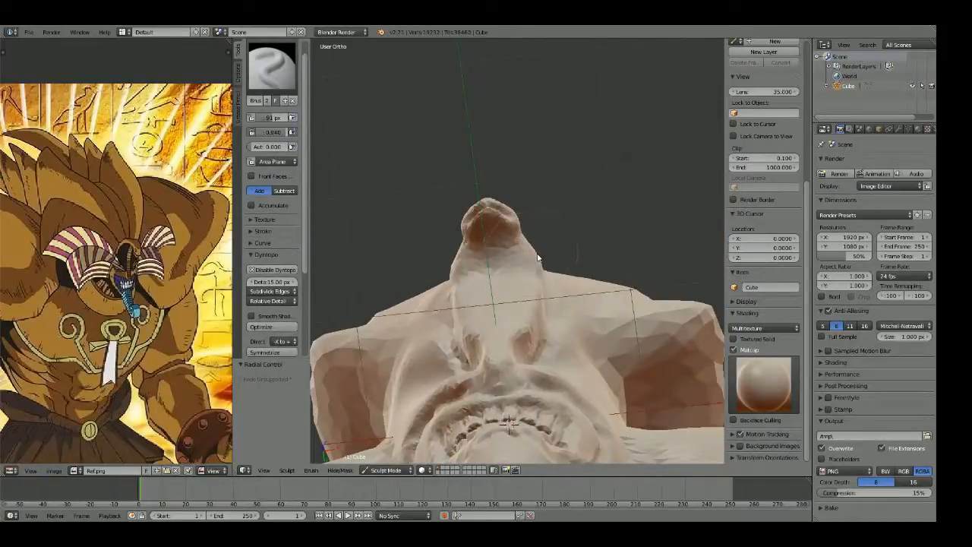
pyautogui.press('g')
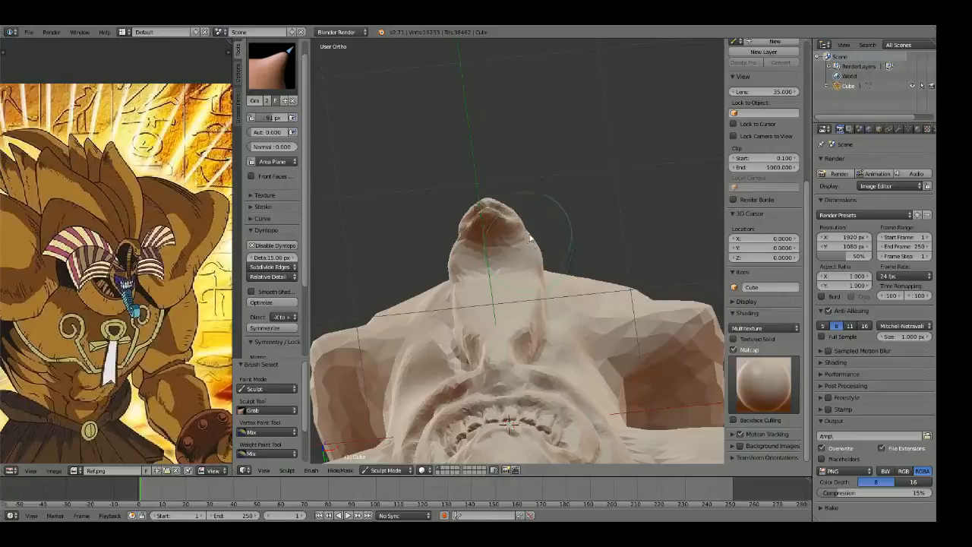
pyautogui.moveTo(531, 251); pyautogui.dragTo(537, 258, button='middle')
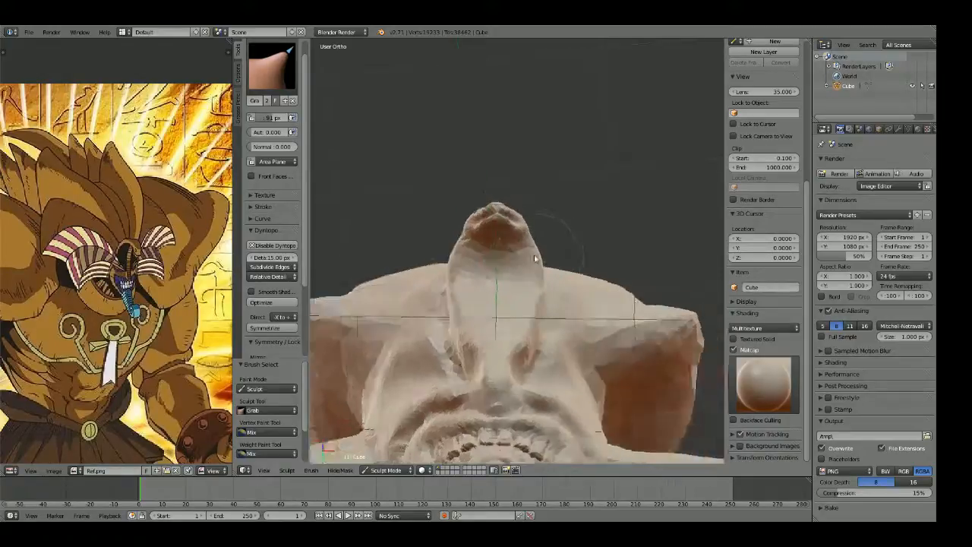
# Step: Carve two mirrored vertical lines down the front of the snake's neck with the Crease brush at a 19 px radius
pyautogui.scroll(2, 537, 258)
pyautogui.hotkey('shift', 'c')
pyautogui.press('f')
pyautogui.click(483, 275)
pyautogui.moveTo(483, 275); pyautogui.dragTo(493, 222, button='middle')
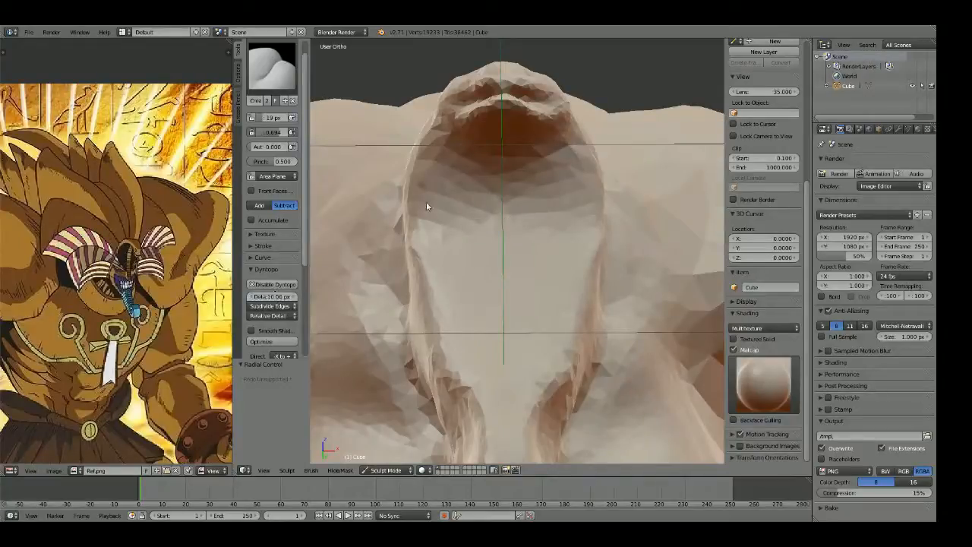
pyautogui.moveTo(474, 217); pyautogui.dragTo(477, 337)
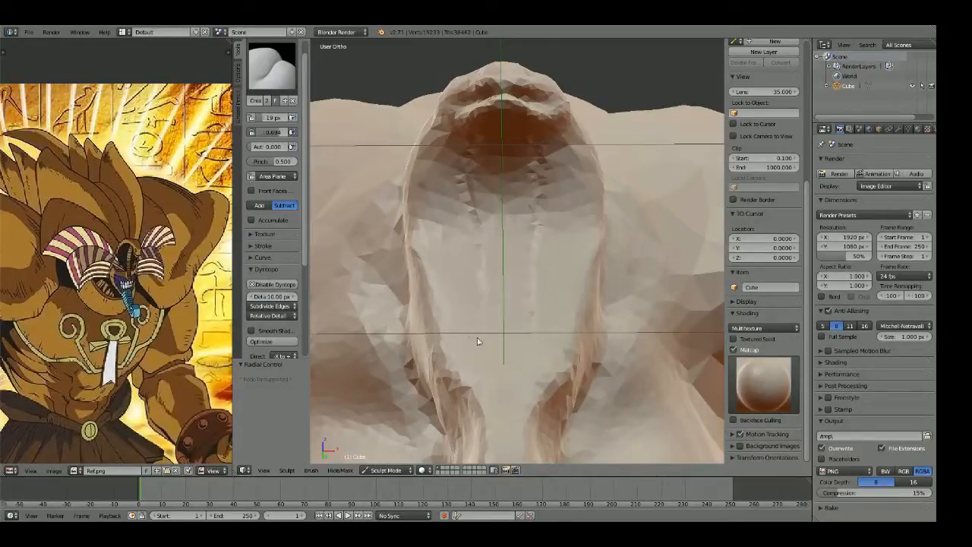
pyautogui.keyDown('shift'); pyautogui.moveTo(477, 337); pyautogui.dragTo(474, 282, button='middle'); pyautogui.keyUp('shift')
# Step: Deepen the neck grooves from below the snake's head to the nose with the Crease brush at a 59 px radius
pyautogui.press('f')
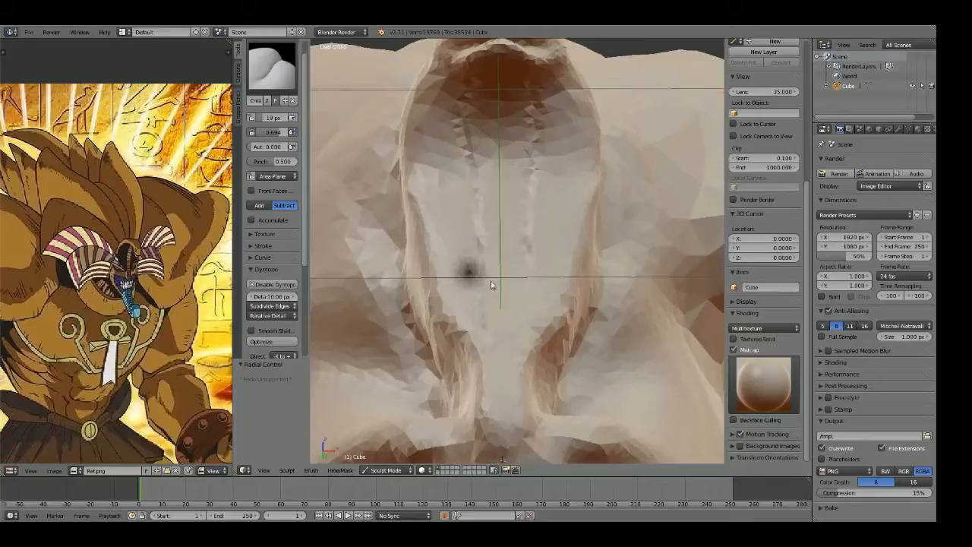
pyautogui.moveTo(468, 95); pyautogui.dragTo(469, 173)
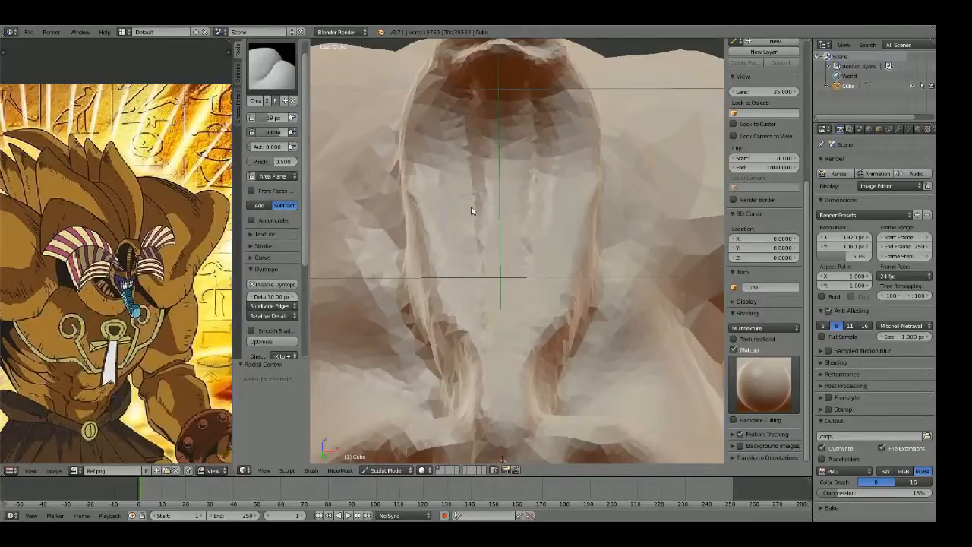
pyautogui.moveTo(471, 211); pyautogui.dragTo(482, 403)
pyautogui.scroll(-5, 484, 342)
pyautogui.moveTo(484, 327)
pyautogui.mouseDown(button='middle')
pyautogui.moveTo(493, 271)
pyautogui.moveTo(405, 319)
pyautogui.moveTo(528, 310)
pyautogui.mouseUp(button='middle')
pyautogui.scroll(-7, 528, 310)
# Step: Build up the headdress's sides between its upper and lower flaps with the Draw brush at a 97 px radius
pyautogui.press('KP_1')
pyautogui.scroll(8, 633, 258)
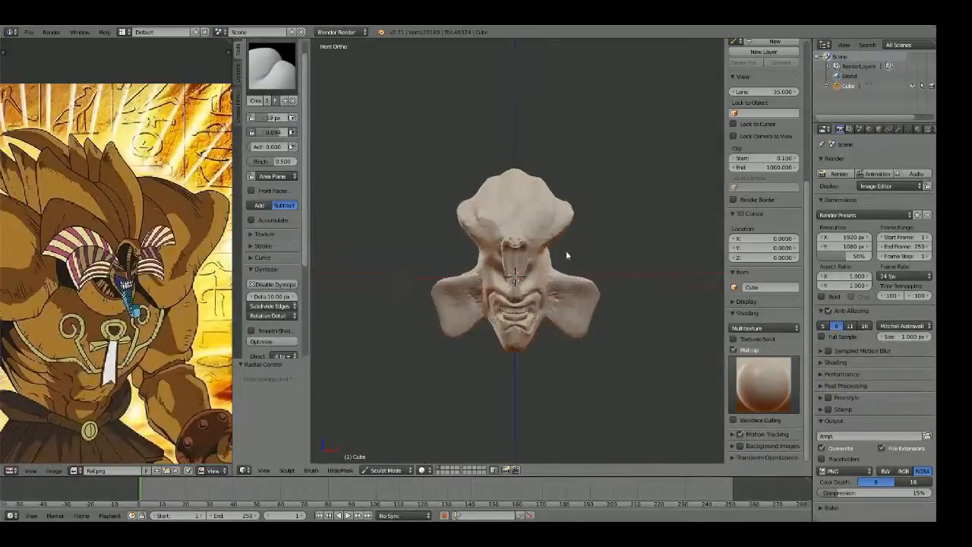
pyautogui.press('g')
pyautogui.press('f')
pyautogui.click(476, 248)
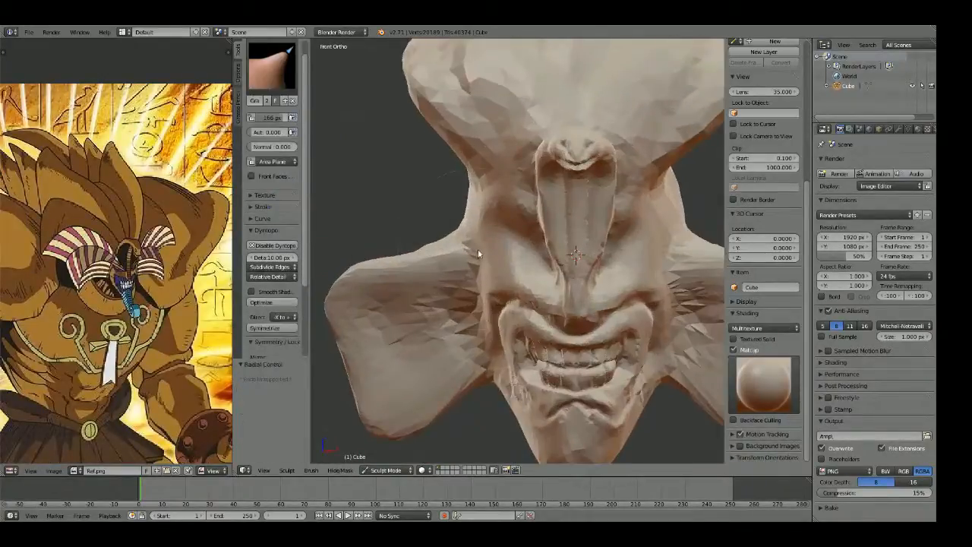
pyautogui.scroll(2, 511, 244)
pyautogui.scroll(-1, 510, 244)
pyautogui.scroll(-4, 478, 190)
pyautogui.scroll(-3, 488, 144)
pyautogui.moveTo(647, 198)
pyautogui.mouseDown(button='middle')
pyautogui.moveTo(478, 206)
pyautogui.moveTo(616, 193)
pyautogui.moveTo(543, 189)
pyautogui.moveTo(503, 212)
pyautogui.mouseUp(button='middle')
pyautogui.scroll(3, 494, 219)
pyautogui.press('d')
pyautogui.moveTo(456, 241); pyautogui.dragTo(469, 275)
pyautogui.moveTo(465, 213); pyautogui.dragTo(464, 278)
pyautogui.moveTo(463, 265); pyautogui.dragTo(628, 239, button='middle')
pyautogui.moveTo(628, 243)
pyautogui.mouseDown()
pyautogui.moveTo(642, 266)
pyautogui.moveTo(634, 250)
pyautogui.moveTo(661, 242)
pyautogui.mouseUp()
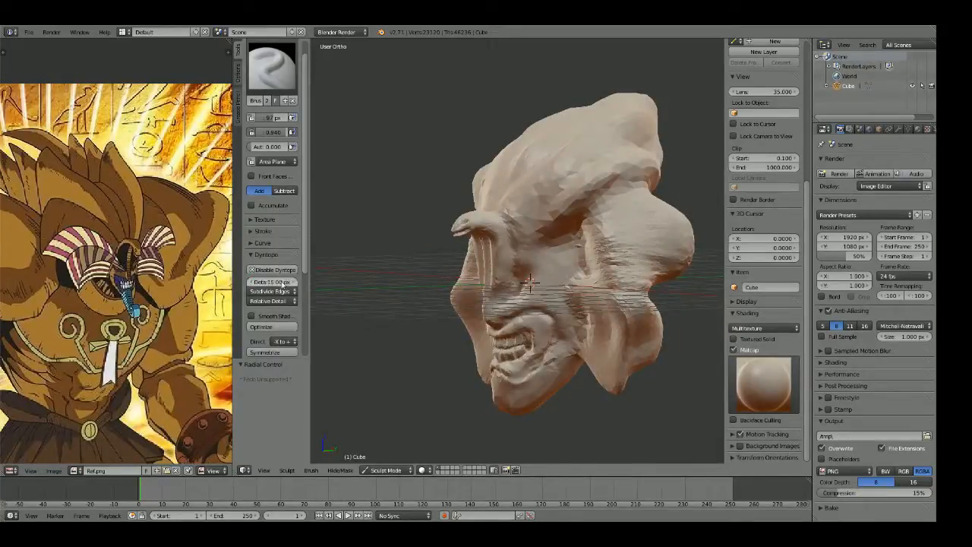
# Step: Set the dyntopo refine method to Subdivide Collapse and fill out the headdress's sides and back with the Draw brush
pyautogui.click(267, 291)
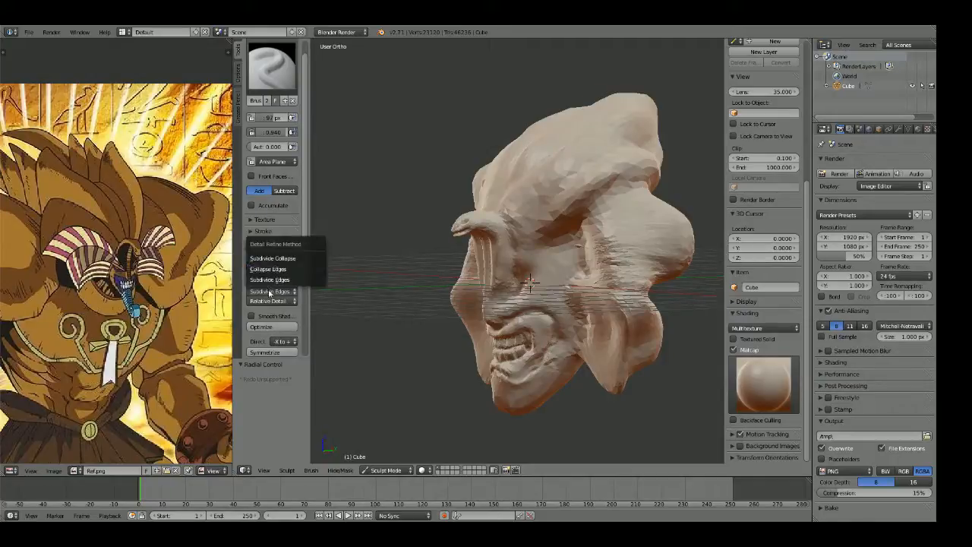
pyautogui.click(278, 263)
pyautogui.moveTo(601, 213); pyautogui.dragTo(621, 290)
pyautogui.moveTo(695, 243)
pyautogui.mouseDown(button='middle')
pyautogui.moveTo(659, 230)
pyautogui.moveTo(460, 220)
pyautogui.mouseUp(button='middle')
pyautogui.moveTo(414, 205)
pyautogui.mouseDown()
pyautogui.moveTo(373, 239)
pyautogui.moveTo(419, 213)
pyautogui.moveTo(533, 221)
pyautogui.moveTo(528, 307)
pyautogui.moveTo(562, 235)
pyautogui.mouseUp()
pyautogui.scroll(-2, 563, 235)
pyautogui.keyDown('shift'); pyautogui.moveTo(562, 233); pyautogui.dragTo(581, 260, button='middle'); pyautogui.keyUp('shift')
pyautogui.moveTo(468, 195)
pyautogui.mouseDown()
pyautogui.moveTo(515, 327)
pyautogui.moveTo(475, 251)
pyautogui.mouseUp()
pyautogui.moveTo(475, 251); pyautogui.dragTo(540, 315, button='middle')
pyautogui.moveTo(539, 314)
pyautogui.mouseDown()
pyautogui.moveTo(551, 239)
pyautogui.moveTo(584, 225)
pyautogui.mouseUp()
pyautogui.moveTo(588, 210)
pyautogui.mouseDown(button='middle')
pyautogui.moveTo(547, 293)
pyautogui.moveTo(694, 256)
pyautogui.moveTo(634, 245)
pyautogui.mouseUp(button='middle')
pyautogui.press('KP_1')
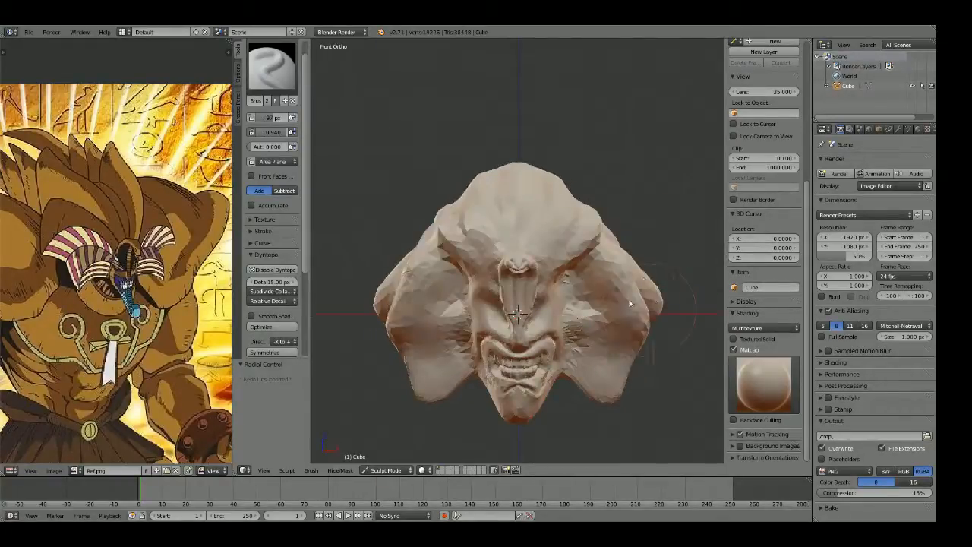
# Step: Smooth the headdress's side flaps and bring the Exodia the Forbidden One card into view in the reference image
pyautogui.keyDown('shift'); pyautogui.moveTo(589, 350); pyautogui.dragTo(633, 325); pyautogui.keyUp('shift')
pyautogui.keyDown('shift'); pyautogui.moveTo(633, 326); pyautogui.dragTo(619, 304, button='middle'); pyautogui.keyUp('shift')
pyautogui.scroll(-8, 175, 304)
pyautogui.moveTo(175, 303); pyautogui.dragTo(131, 251, button='middle')
pyautogui.scroll(4, 131, 251)
pyautogui.moveTo(192, 270); pyautogui.dragTo(3, 295, button='middle')
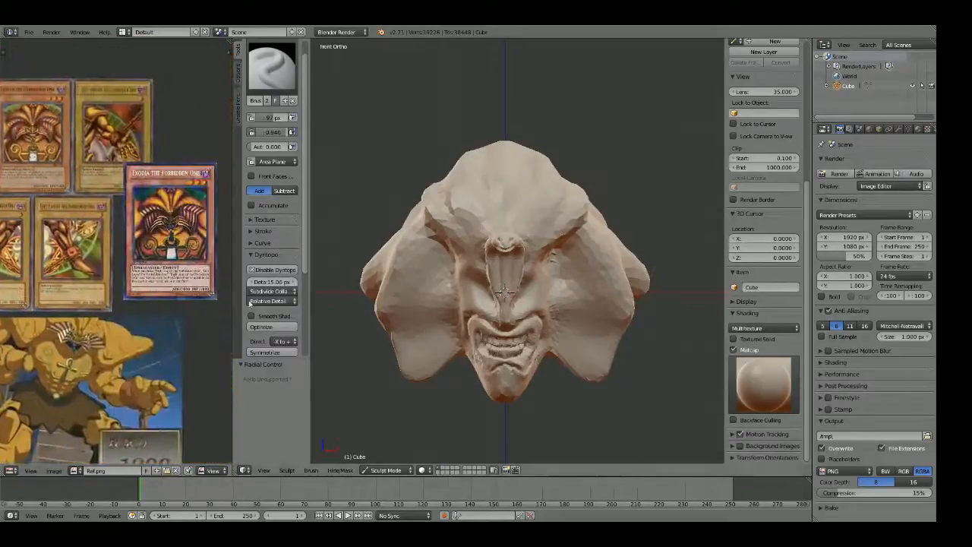
pyautogui.moveTo(228, 296); pyautogui.dragTo(183, 307, button='middle')
pyautogui.scroll(1, 183, 307)
# Step: Reshape the lower edges of the headdress's side flaps with the Grab brush
pyautogui.keyDown('shift'); pyautogui.moveTo(646, 330); pyautogui.dragTo(578, 303, button='middle'); pyautogui.keyUp('shift')
pyautogui.press('g')
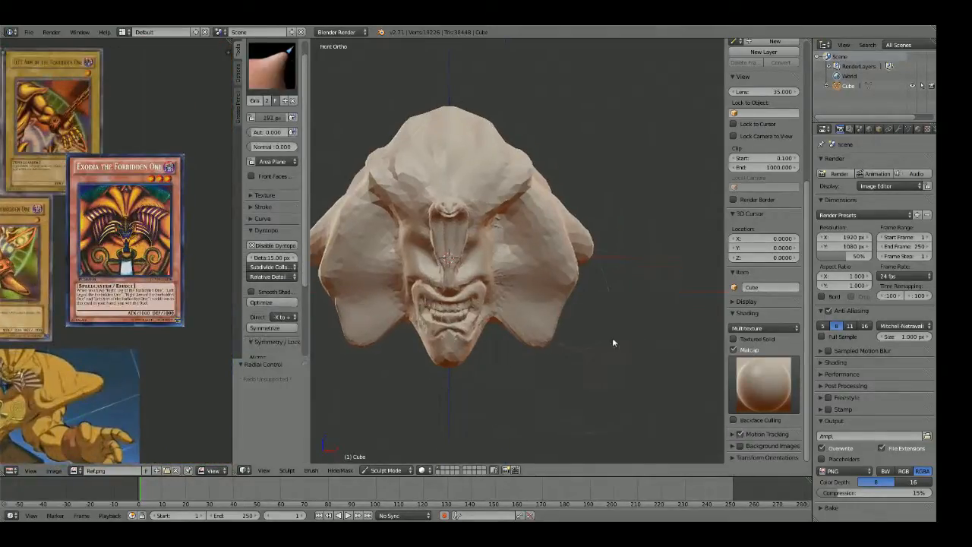
pyautogui.moveTo(558, 344)
pyautogui.mouseDown()
pyautogui.moveTo(567, 345)
pyautogui.moveTo(578, 295)
pyautogui.moveTo(578, 243)
pyautogui.moveTo(571, 260)
pyautogui.mouseUp()
# Step: Carve pointed ear shapes between the face and the headdress with the Crease brush, starting at a 64 px radius
pyautogui.scroll(3, 572, 260)
pyautogui.keyDown('shift'); pyautogui.moveTo(495, 334); pyautogui.dragTo(539, 232, button='middle'); pyautogui.keyUp('shift')
pyautogui.scroll(2, 539, 238)
pyautogui.press('f')
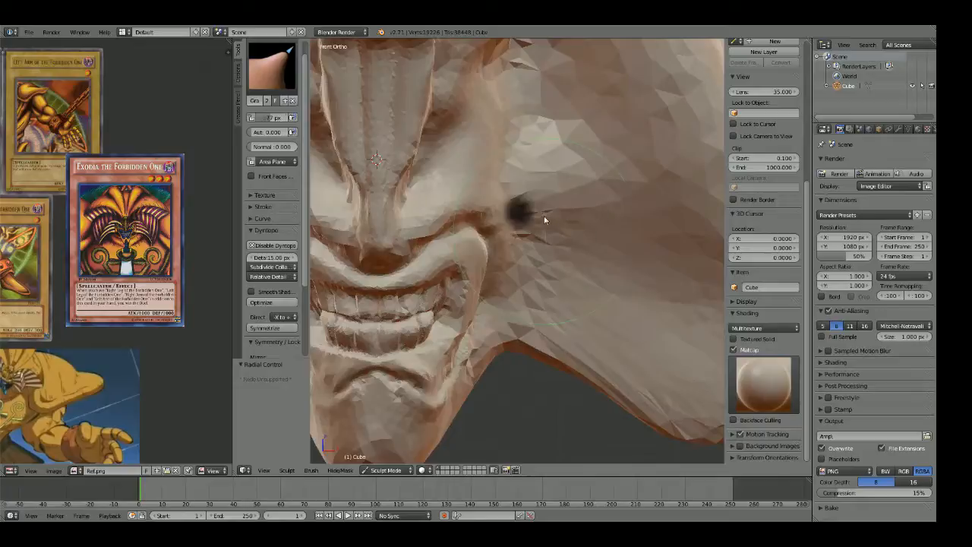
pyautogui.click(544, 221)
pyautogui.hotkey('shift', 'c')
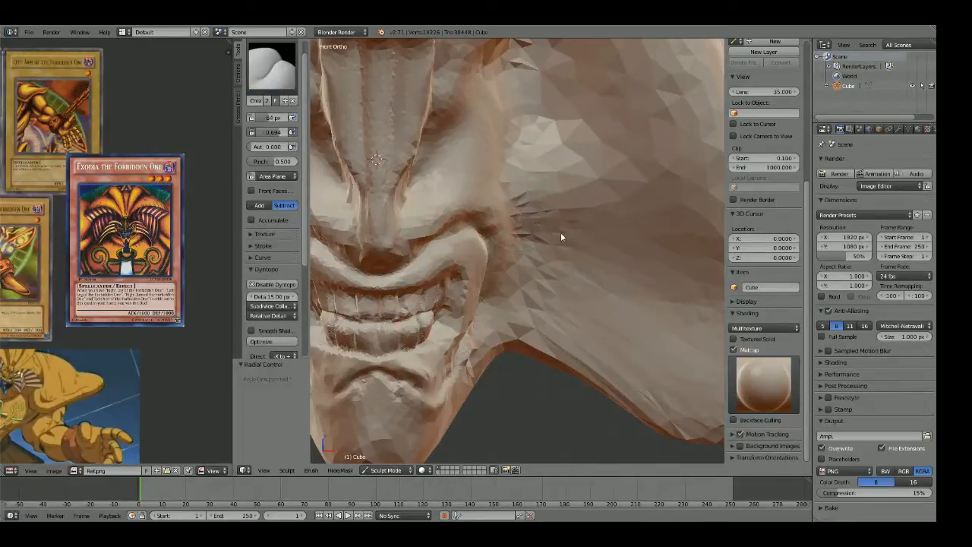
pyautogui.moveTo(147, 228); pyautogui.dragTo(139, 237, button='middle')
pyautogui.scroll(5, 138, 237)
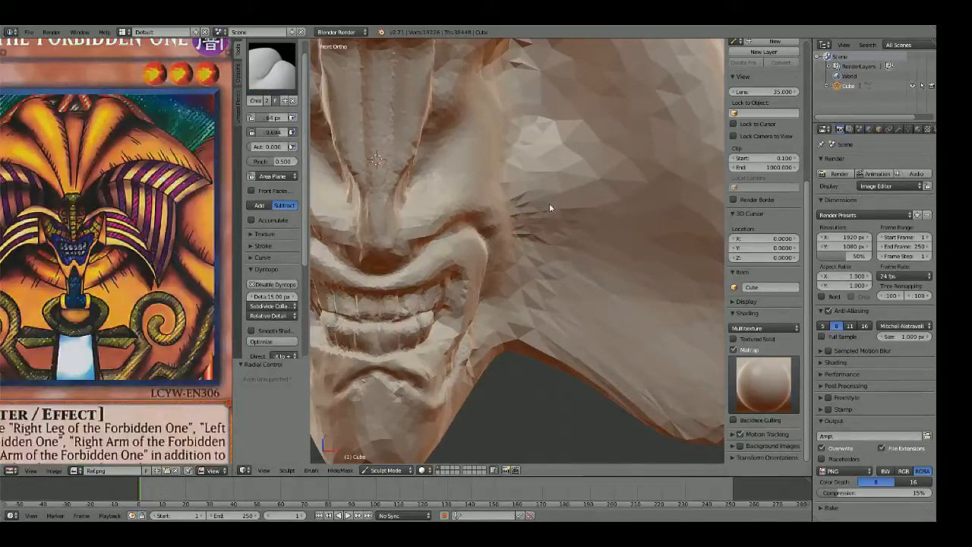
pyautogui.moveTo(549, 203); pyautogui.dragTo(511, 335)
pyautogui.moveTo(557, 180)
pyautogui.mouseDown()
pyautogui.moveTo(517, 296)
pyautogui.moveTo(524, 337)
pyautogui.mouseUp()
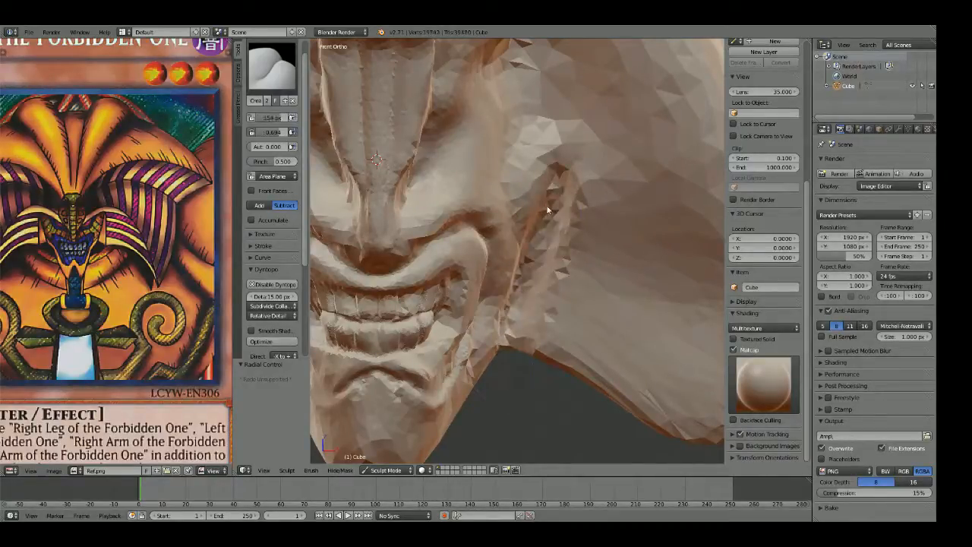
pyautogui.moveTo(548, 209); pyautogui.dragTo(549, 247)
# Step: Pull the headdress's lower sides and upper edges into a rounder front outline with the Grab brush at a 200 px radius
pyautogui.moveTo(552, 156)
pyautogui.keyDown('shift'); pyautogui.mouseDown(button='middle')
pyautogui.moveTo(573, 279)
pyautogui.moveTo(560, 258)
pyautogui.moveTo(521, 265)
pyautogui.moveTo(423, 248)
pyautogui.moveTo(367, 267)
pyautogui.moveTo(597, 271)
pyautogui.moveTo(656, 246)
pyautogui.mouseUp(button='middle'); pyautogui.keyUp('shift')
pyautogui.scroll(-5, 612, 235)
pyautogui.scroll(-5, 521, 265)
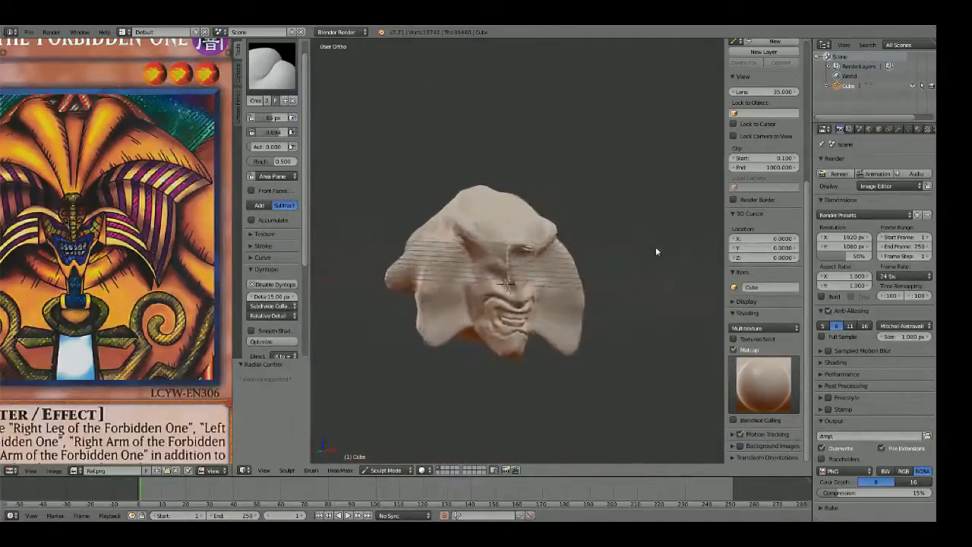
pyautogui.press('KP_1')
pyautogui.scroll(-4, 631, 244)
pyautogui.scroll(-1, 632, 248)
pyautogui.scroll(5, 623, 255)
pyautogui.moveTo(569, 323)
pyautogui.keyDown('shift'); pyautogui.mouseDown(button='middle')
pyautogui.moveTo(611, 251)
pyautogui.moveTo(687, 351)
pyautogui.mouseUp(button='middle'); pyautogui.keyUp('shift')
pyautogui.scroll(3, 611, 251)
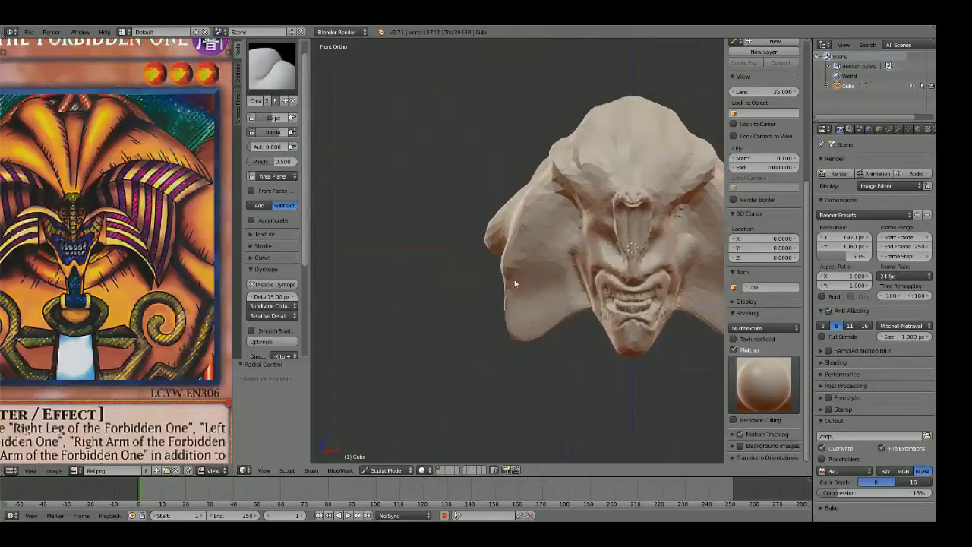
pyautogui.scroll(-2, 117, 250)
pyautogui.press('g')
pyautogui.press('f')
pyautogui.click(497, 278)
pyautogui.moveTo(506, 298); pyautogui.dragTo(495, 299)
pyautogui.moveTo(520, 204)
pyautogui.mouseDown()
pyautogui.moveTo(517, 219)
pyautogui.moveTo(513, 207)
pyautogui.moveTo(540, 180)
pyautogui.mouseUp()
# Step: Adjust the upper side of the headdress from an angled view with the Grab brush at a 200 px radius
pyautogui.scroll(-3, 546, 175)
pyautogui.moveTo(546, 175)
pyautogui.mouseDown(button='middle')
pyautogui.moveTo(611, 248)
pyautogui.moveTo(433, 231)
pyautogui.mouseUp(button='middle')
pyautogui.moveTo(494, 256)
pyautogui.mouseDown(button='middle')
pyautogui.moveTo(524, 251)
pyautogui.moveTo(472, 240)
pyautogui.mouseUp(button='middle')
pyautogui.moveTo(506, 249); pyautogui.dragTo(500, 245)
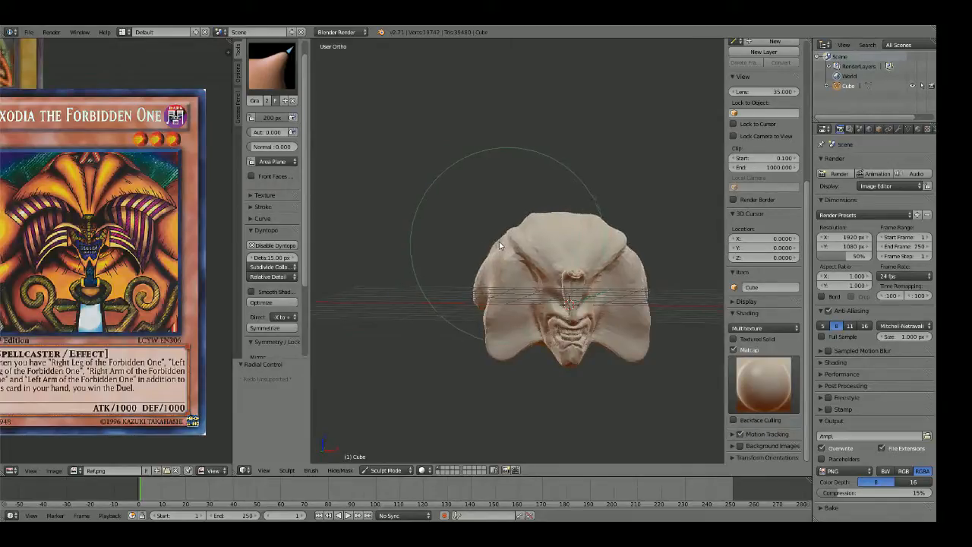
# Step: Fill in the underside and back of the headdress with the Draw brush
pyautogui.moveTo(498, 241)
pyautogui.mouseDown(button='middle')
pyautogui.moveTo(490, 254)
pyautogui.moveTo(599, 265)
pyautogui.moveTo(508, 314)
pyautogui.mouseUp(button='middle')
pyautogui.press('f')
pyautogui.click(476, 318)
pyautogui.press('x')
pyautogui.moveTo(490, 331)
pyautogui.mouseDown()
pyautogui.moveTo(518, 358)
pyautogui.moveTo(448, 301)
pyautogui.mouseUp()
pyautogui.moveTo(448, 301); pyautogui.dragTo(555, 356, button='middle')
pyautogui.moveTo(554, 355)
pyautogui.mouseDown()
pyautogui.moveTo(510, 322)
pyautogui.moveTo(501, 362)
pyautogui.moveTo(433, 266)
pyautogui.moveTo(486, 308)
pyautogui.mouseUp()
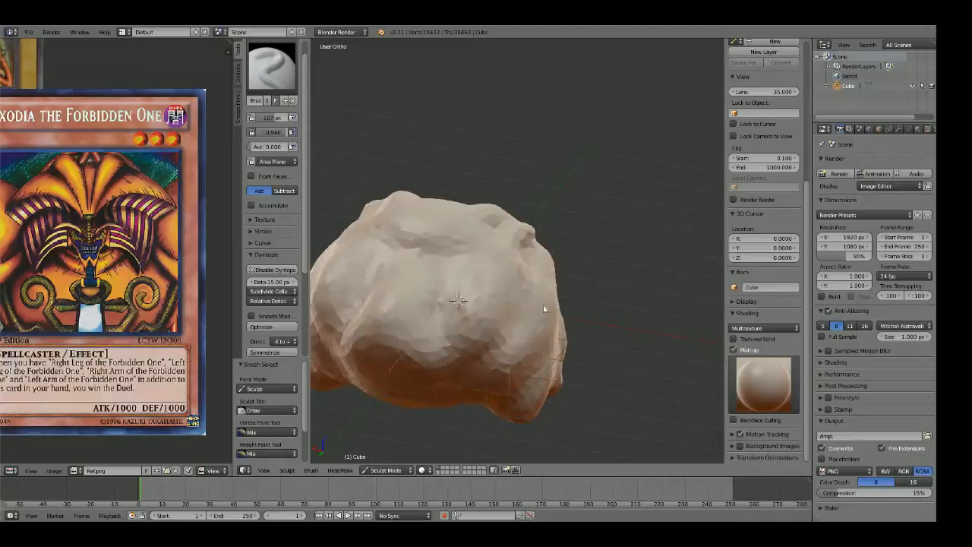
pyautogui.moveTo(503, 311); pyautogui.dragTo(432, 320, button='middle')
pyautogui.moveTo(408, 269); pyautogui.dragTo(437, 241, button='middle')
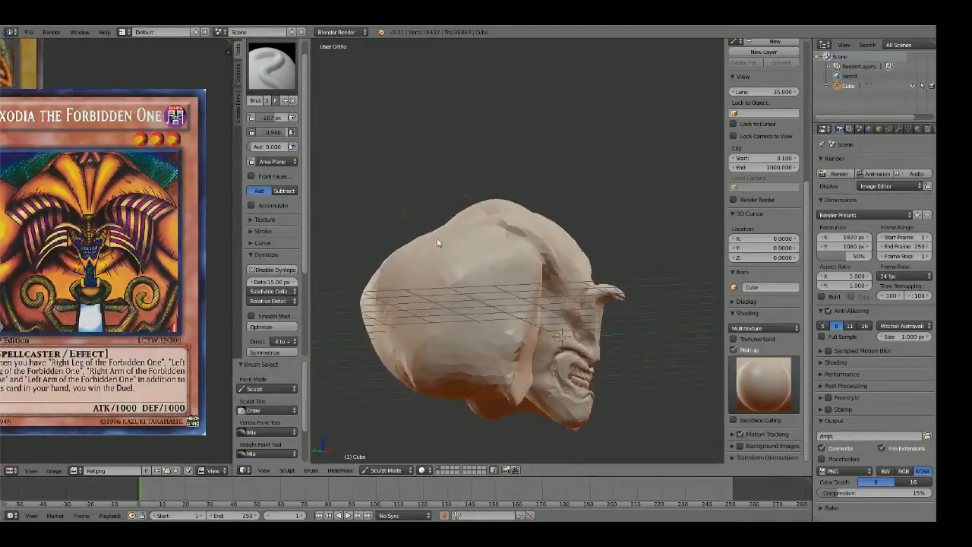
pyautogui.press('KP_3')
pyautogui.moveTo(619, 225); pyautogui.dragTo(512, 305, button='middle')
pyautogui.moveTo(488, 326); pyautogui.dragTo(472, 314)
pyautogui.moveTo(472, 315)
pyautogui.mouseDown(button='middle')
pyautogui.moveTo(597, 306)
pyautogui.moveTo(634, 233)
pyautogui.mouseUp(button='middle')
# Step: Pull the headdress's forehead profile forward and upward in the side view with the Grab brush at a 200 px radius
pyautogui.press('KP_3')
pyautogui.press('g')
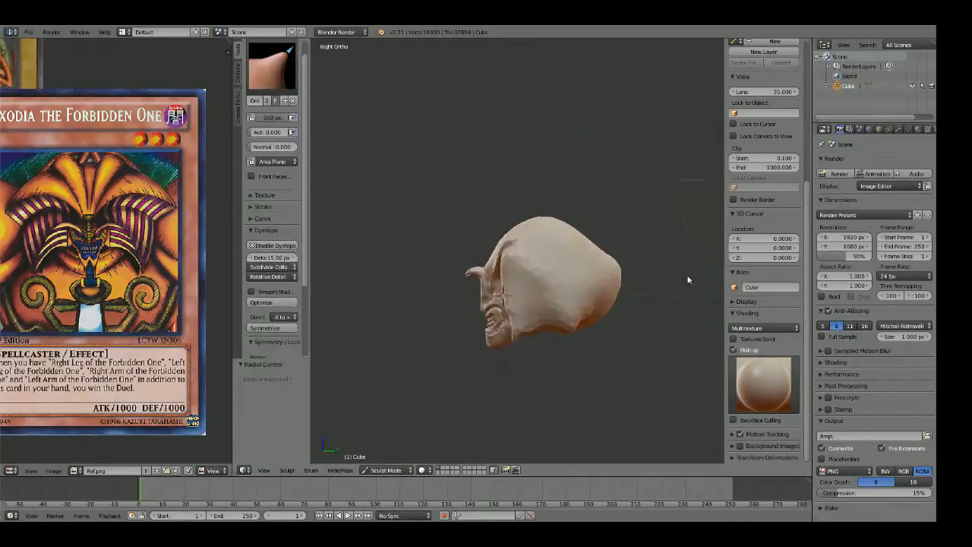
pyautogui.scroll(1, 526, 211)
pyautogui.keyDown('shift'); pyautogui.moveTo(525, 213); pyautogui.dragTo(535, 232, button='middle'); pyautogui.keyUp('shift')
pyautogui.scroll(2, 559, 246)
pyautogui.moveTo(542, 254); pyautogui.dragTo(546, 256)
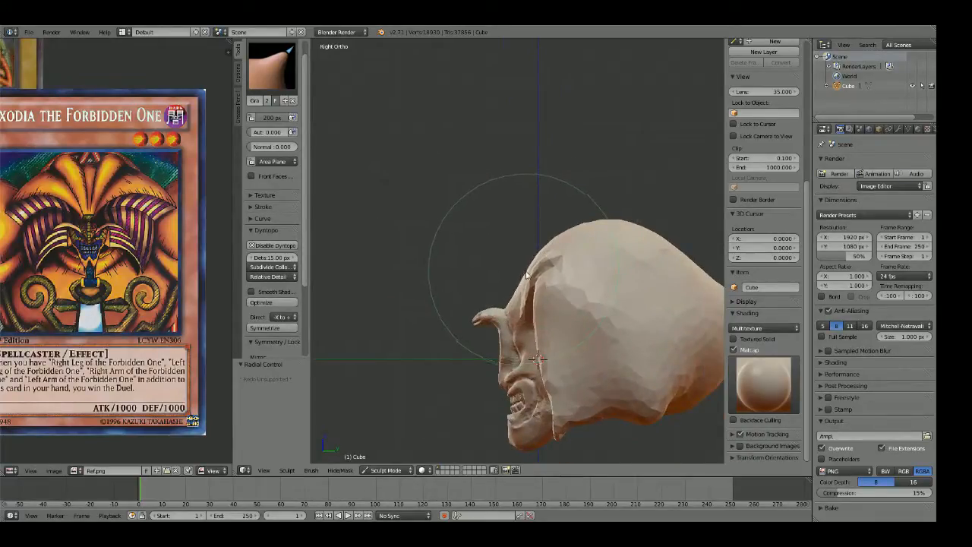
pyautogui.moveTo(559, 240); pyautogui.dragTo(557, 237)
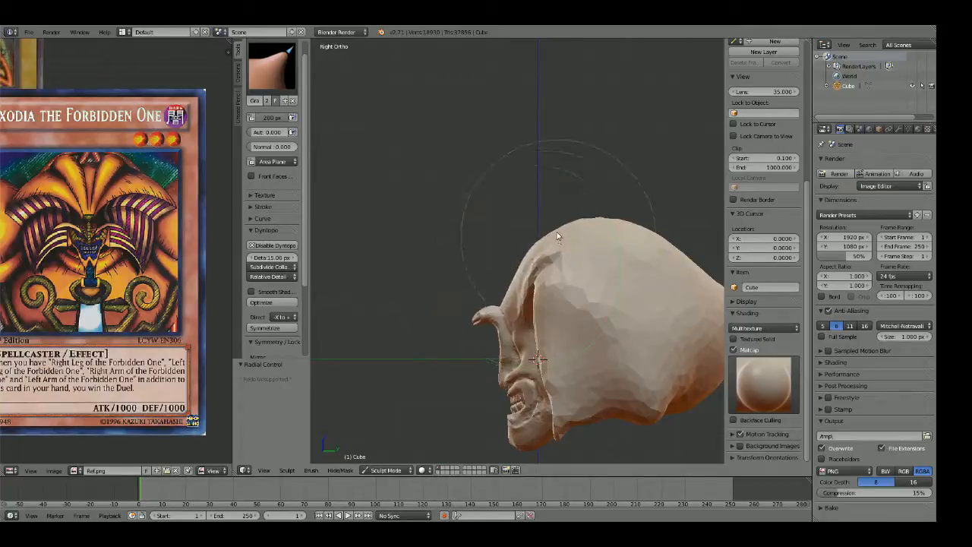
pyautogui.scroll(-3, 560, 223)
pyautogui.keyDown('shift'); pyautogui.moveTo(627, 238); pyautogui.dragTo(612, 290, button='middle'); pyautogui.keyUp('shift')
# Step: Pull the headdress's upper side edges outward in the front view with the Grab brush at a 200 px radius
pyautogui.press('KP_1')
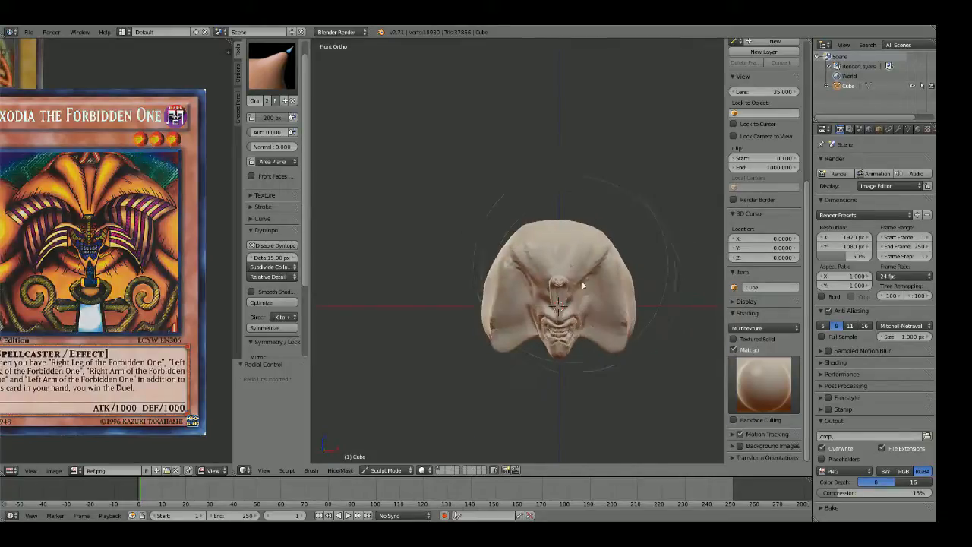
pyautogui.scroll(-1, 1, 272)
pyautogui.scroll(-1, 2, 272)
pyautogui.scroll(4, 499, 274)
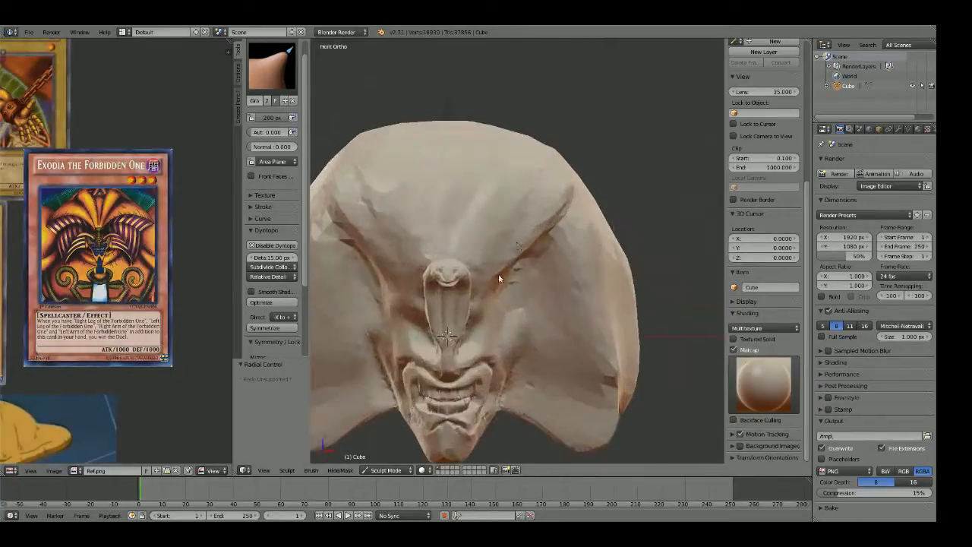
pyautogui.click(457, 264)
pyautogui.click(513, 241)
pyautogui.scroll(-1, 590, 263)
pyautogui.keyDown('shift'); pyautogui.moveTo(590, 263); pyautogui.dragTo(528, 242, button='middle'); pyautogui.keyUp('shift')
pyautogui.press('f')
pyautogui.click(597, 276)
pyautogui.moveTo(539, 255); pyautogui.dragTo(572, 245)
pyautogui.scroll(-1, 572, 246)
pyautogui.scroll(2, 573, 246)
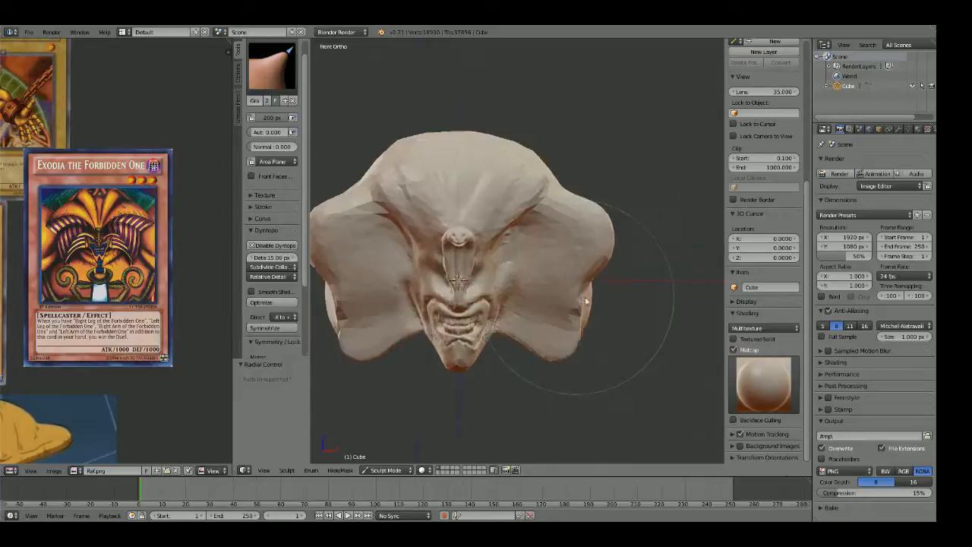
# Step: Pull the headdress's side edges and lower corners outward into a wide flared arc with the Grab brush
pyautogui.moveTo(598, 325); pyautogui.dragTo(620, 309)
pyautogui.moveTo(556, 194); pyautogui.dragTo(565, 184)
pyautogui.moveTo(612, 217); pyautogui.dragTo(608, 236)
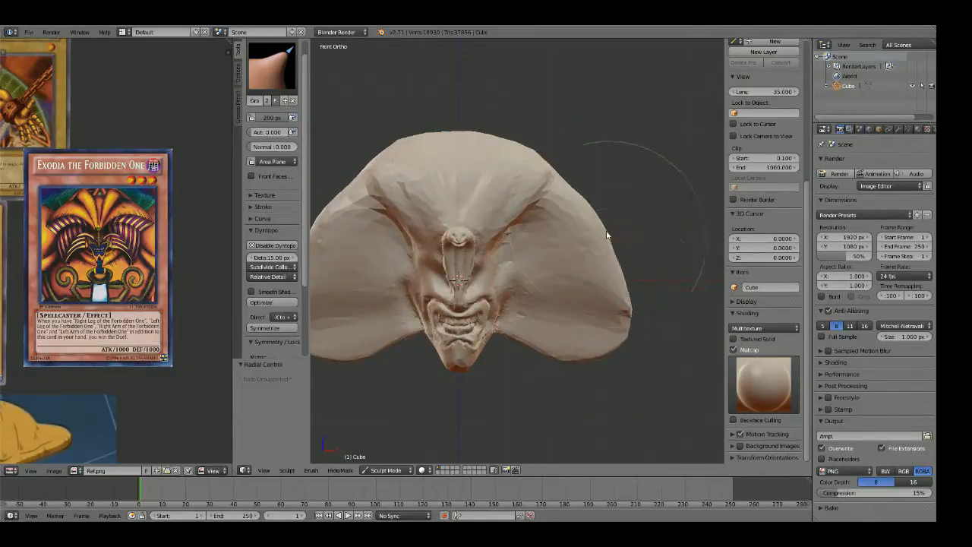
pyautogui.moveTo(586, 347); pyautogui.dragTo(589, 367)
pyautogui.keyDown('shift'); pyautogui.moveTo(569, 401); pyautogui.dragTo(582, 327, button='middle'); pyautogui.keyUp('shift')
pyautogui.scroll(1, 600, 308)
pyautogui.moveTo(602, 312)
pyautogui.mouseDown()
pyautogui.moveTo(620, 326)
pyautogui.moveTo(588, 308)
pyautogui.moveTo(616, 307)
pyautogui.mouseUp()
# Step: Set the dyntopo detail size to 10 px and build up the headdress's lower corners and back with the Draw brush at 200 px
pyautogui.press('x')
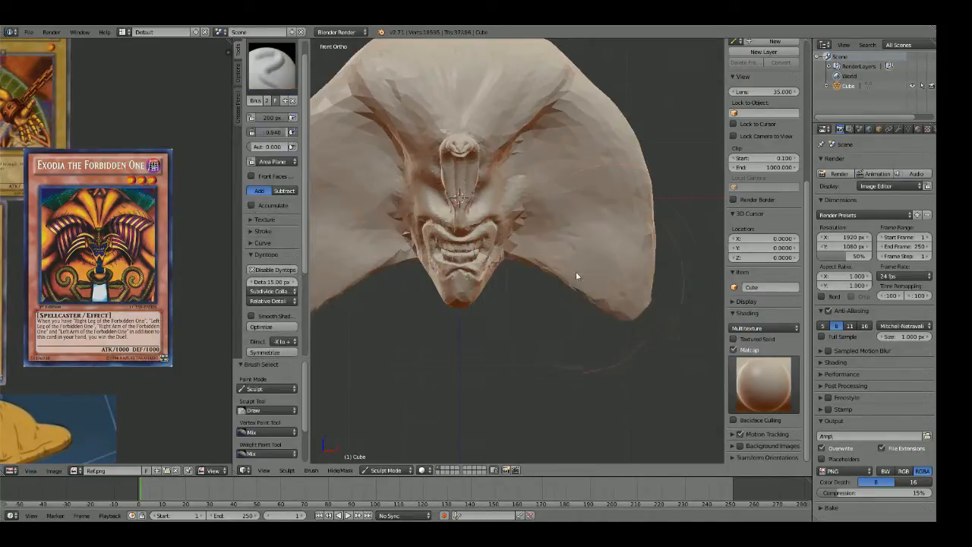
pyautogui.moveTo(607, 272); pyautogui.dragTo(492, 261)
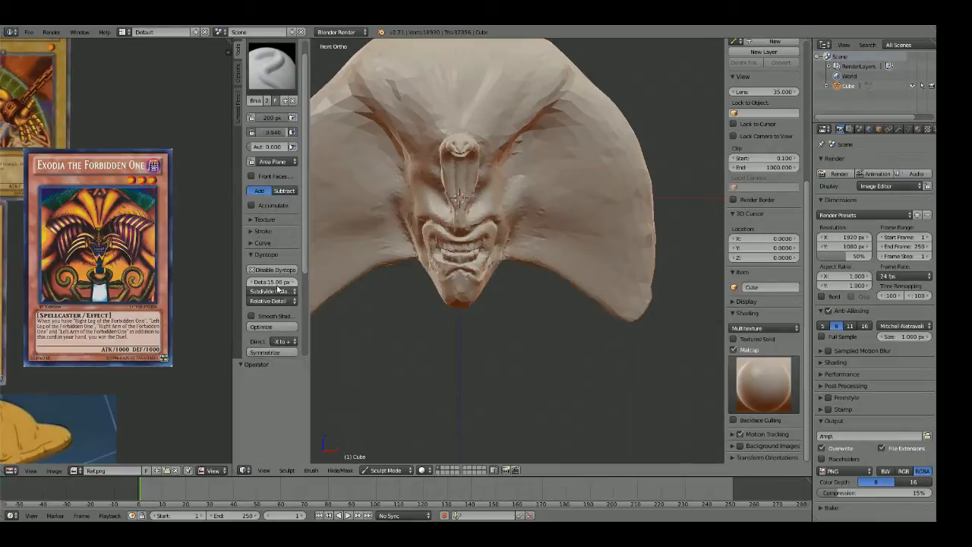
pyautogui.click(278, 298)
pyautogui.click(268, 281)
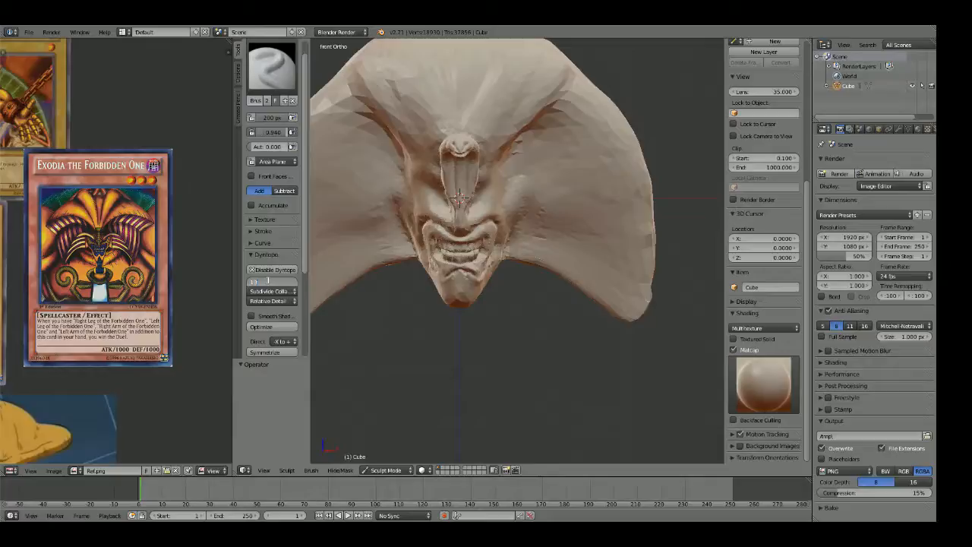
pyautogui.moveTo(628, 342)
pyautogui.mouseDown()
pyautogui.moveTo(594, 316)
pyautogui.moveTo(634, 305)
pyautogui.mouseUp()
pyautogui.moveTo(633, 306)
pyautogui.mouseDown(button='middle')
pyautogui.moveTo(641, 274)
pyautogui.moveTo(486, 304)
pyautogui.mouseUp(button='middle')
pyautogui.moveTo(448, 213); pyautogui.dragTo(484, 152)
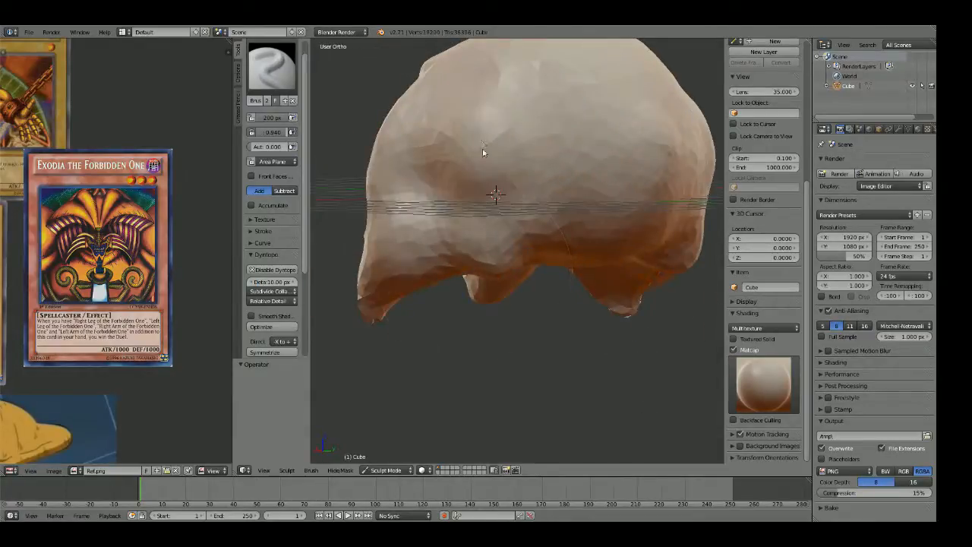
pyautogui.moveTo(484, 152); pyautogui.dragTo(544, 180, button='middle')
pyautogui.press('KP_1')
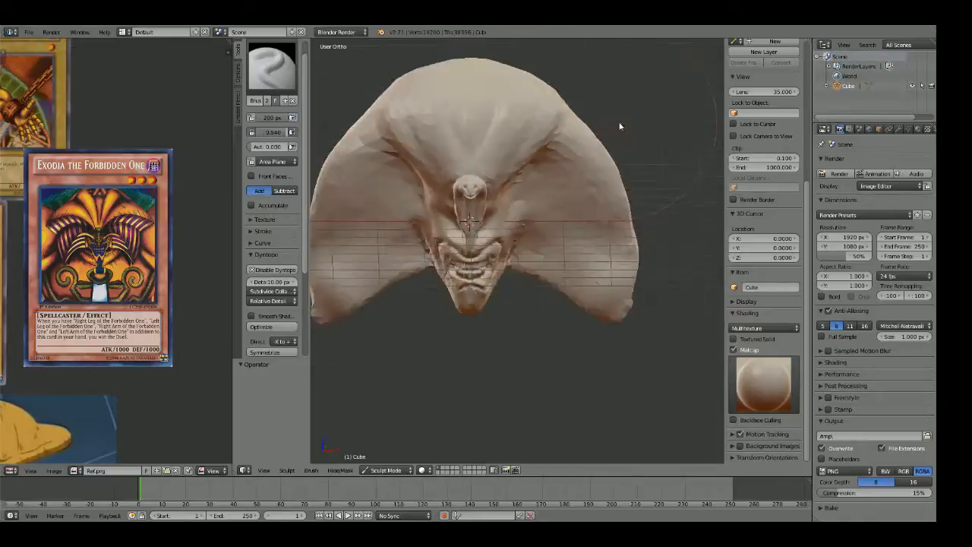
# Step: Switch to the Crease brush and set dyntopo's detail refine method to Subdivide Edges
pyautogui.scroll(4, 518, 262)
pyautogui.moveTo(461, 273)
pyautogui.mouseDown(button='middle')
pyautogui.moveTo(550, 245)
pyautogui.moveTo(520, 299)
pyautogui.mouseUp(button='middle')
pyautogui.hotkey('shift', 'c')
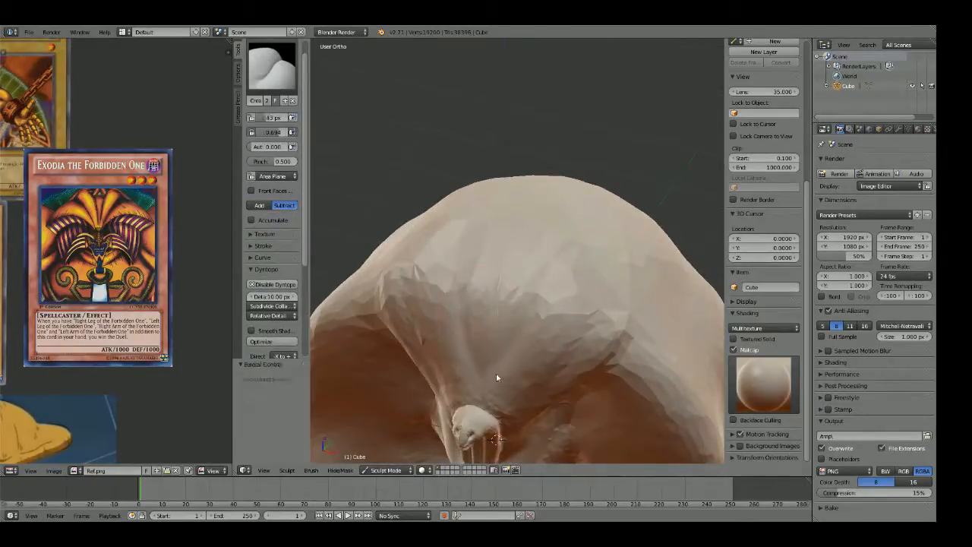
pyautogui.click(256, 309)
pyautogui.click(272, 305)
pyautogui.click(272, 297)
# Step: Carve mirrored grooves from above the snake ornament up the forehead with the Crease brush at 64 px
pyautogui.moveTo(544, 365)
pyautogui.mouseDown(button='middle')
pyautogui.moveTo(481, 314)
pyautogui.moveTo(531, 327)
pyautogui.moveTo(462, 361)
pyautogui.moveTo(462, 346)
pyautogui.moveTo(470, 374)
pyautogui.mouseUp(button='middle')
pyautogui.moveTo(478, 365); pyautogui.dragTo(455, 266)
pyautogui.press('f')
pyautogui.click(468, 354)
pyautogui.moveTo(469, 357); pyautogui.dragTo(432, 191)
pyautogui.moveTo(452, 299); pyautogui.dragTo(425, 169)
pyautogui.moveTo(426, 169)
pyautogui.mouseDown(button='middle')
pyautogui.moveTo(454, 234)
pyautogui.moveTo(585, 256)
pyautogui.moveTo(584, 271)
pyautogui.moveTo(510, 279)
pyautogui.mouseUp(button='middle')
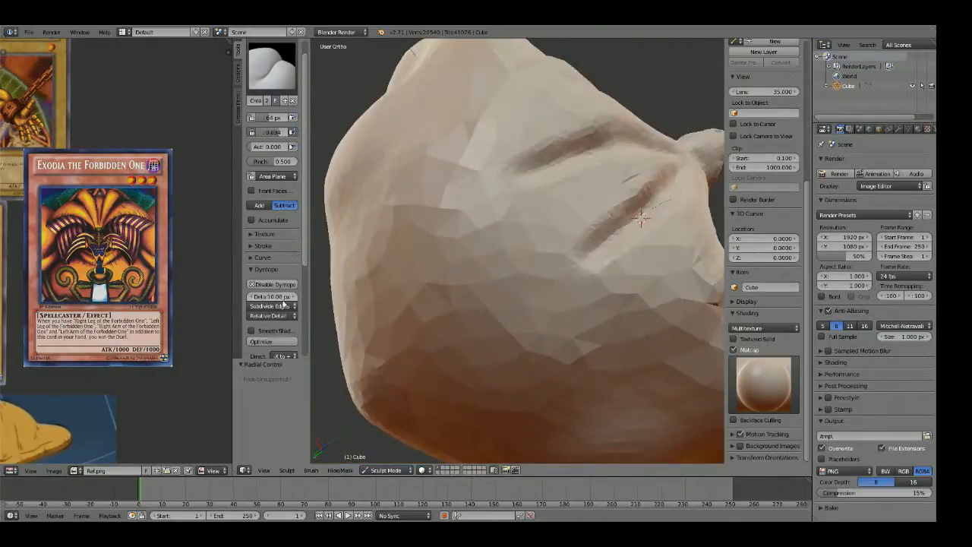
# Step: Set the dyntopo detail size to 15 px and extend the two forehead grooves over the crown to the headdress's back
pyautogui.moveTo(597, 263); pyautogui.dragTo(471, 372)
pyautogui.scroll(-1, 547, 302)
pyautogui.moveTo(524, 304); pyautogui.dragTo(487, 319, button='middle')
pyautogui.moveTo(543, 278); pyautogui.dragTo(448, 372)
pyautogui.scroll(-3, 89, 215)
pyautogui.moveTo(89, 215)
pyautogui.mouseDown(button='middle')
pyautogui.moveTo(222, 241)
pyautogui.moveTo(326, 163)
pyautogui.mouseUp(button='middle')
pyautogui.scroll(1, 222, 241)
pyautogui.moveTo(585, 299)
pyautogui.mouseDown(button='middle')
pyautogui.moveTo(585, 264)
pyautogui.moveTo(538, 279)
pyautogui.mouseUp(button='middle')
pyautogui.moveTo(485, 321); pyautogui.dragTo(525, 277)
pyautogui.moveTo(526, 276); pyautogui.dragTo(585, 283, button='middle')
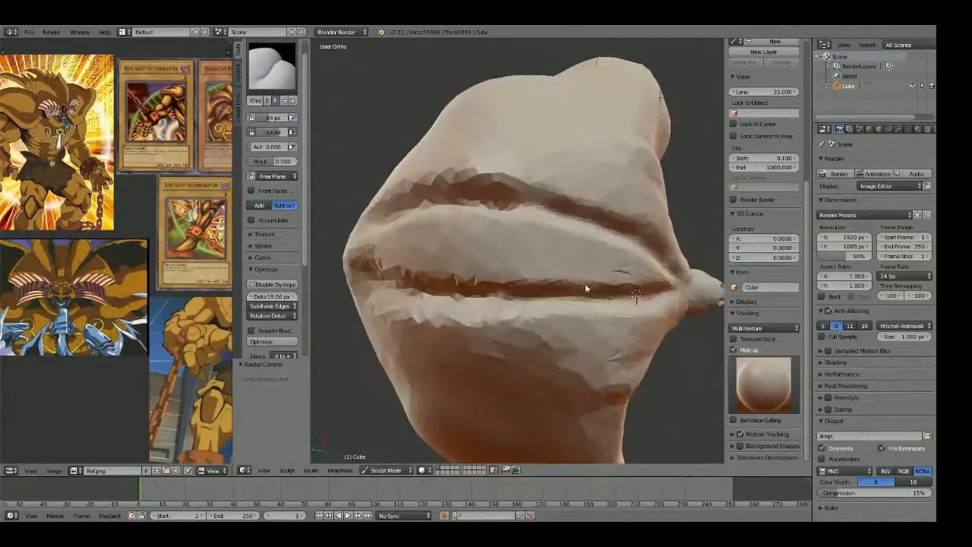
# Step: Smooth the raised band between the crown's two grooves and build it up with the Clay brush at 64 px
pyautogui.moveTo(523, 275)
pyautogui.keyDown('shift'); pyautogui.mouseDown()
pyautogui.moveTo(461, 281)
pyautogui.moveTo(464, 235)
pyautogui.moveTo(419, 236)
pyautogui.mouseUp(); pyautogui.keyUp('shift')
pyautogui.press('c')
pyautogui.moveTo(604, 258)
pyautogui.mouseDown()
pyautogui.moveTo(463, 235)
pyautogui.moveTo(550, 225)
pyautogui.moveTo(479, 236)
pyautogui.mouseUp()
pyautogui.moveTo(680, 283)
pyautogui.mouseDown()
pyautogui.moveTo(466, 263)
pyautogui.moveTo(454, 236)
pyautogui.mouseUp()
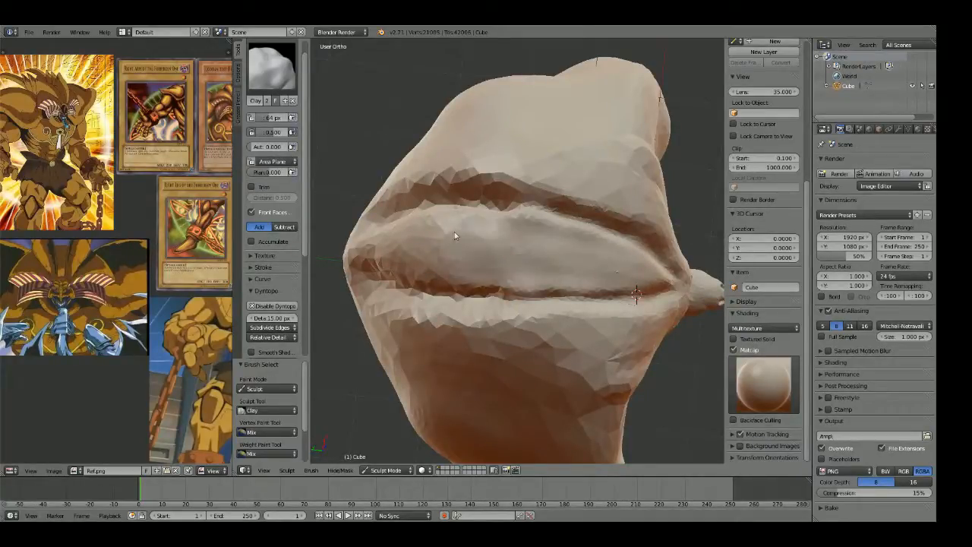
# Step: Fill out the central band between the grooves at the back of the headdress with the Clay brush at 73 px
pyautogui.moveTo(413, 248)
pyautogui.mouseDown(button='middle')
pyautogui.moveTo(462, 228)
pyautogui.moveTo(551, 157)
pyautogui.moveTo(565, 226)
pyautogui.mouseUp(button='middle')
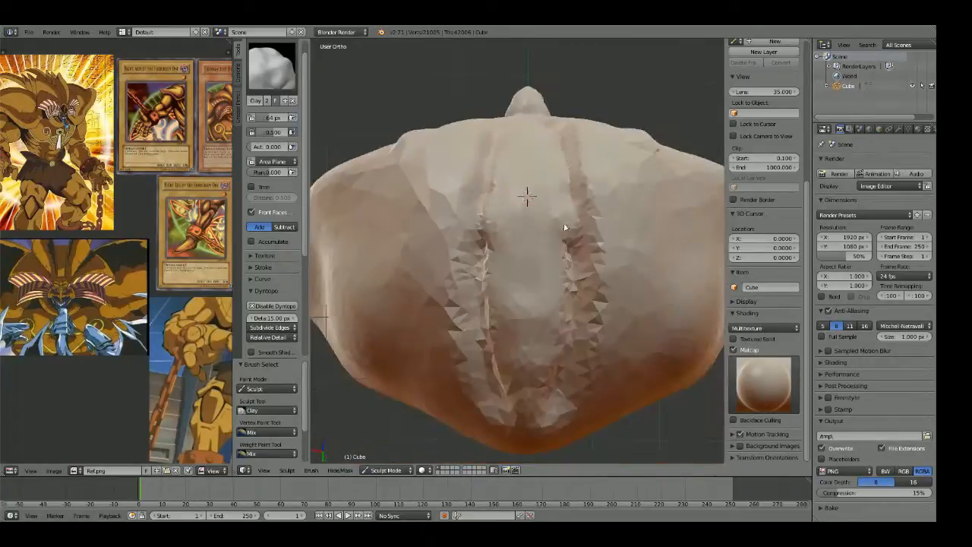
pyautogui.press('f')
pyautogui.click(520, 229)
pyautogui.press('f')
pyautogui.click(508, 150)
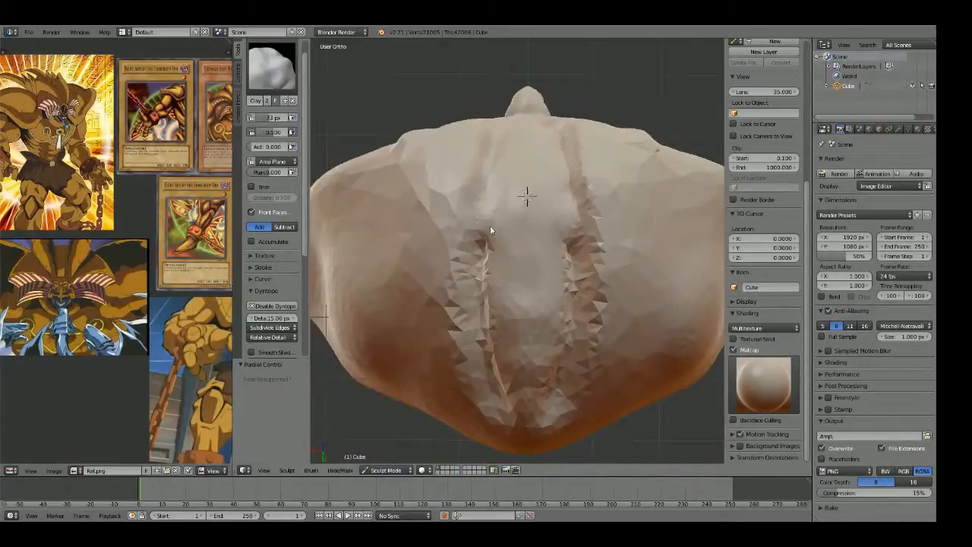
pyautogui.moveTo(493, 269); pyautogui.dragTo(506, 344)
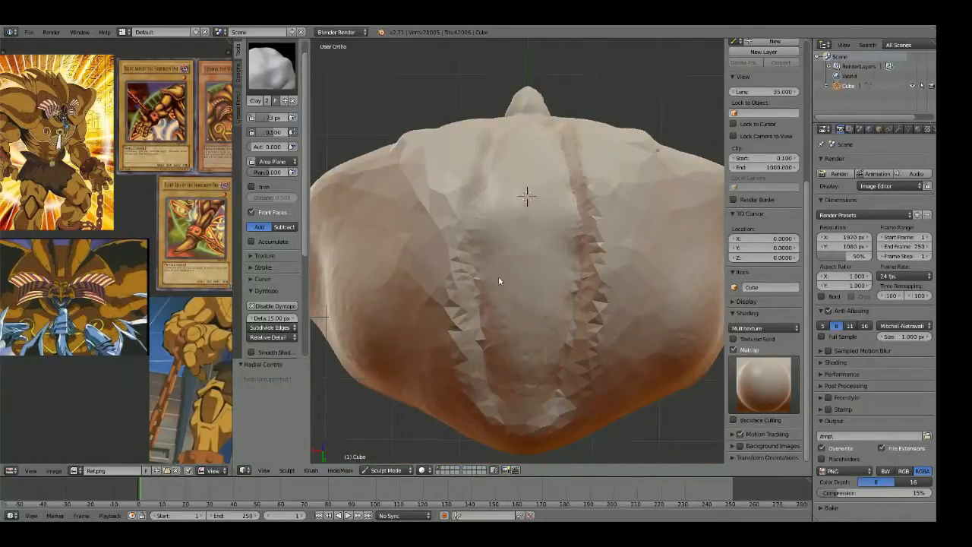
# Step: Compare the headdress's front view with the Exodia the Forbidden One card reference
pyautogui.press('KP_1')
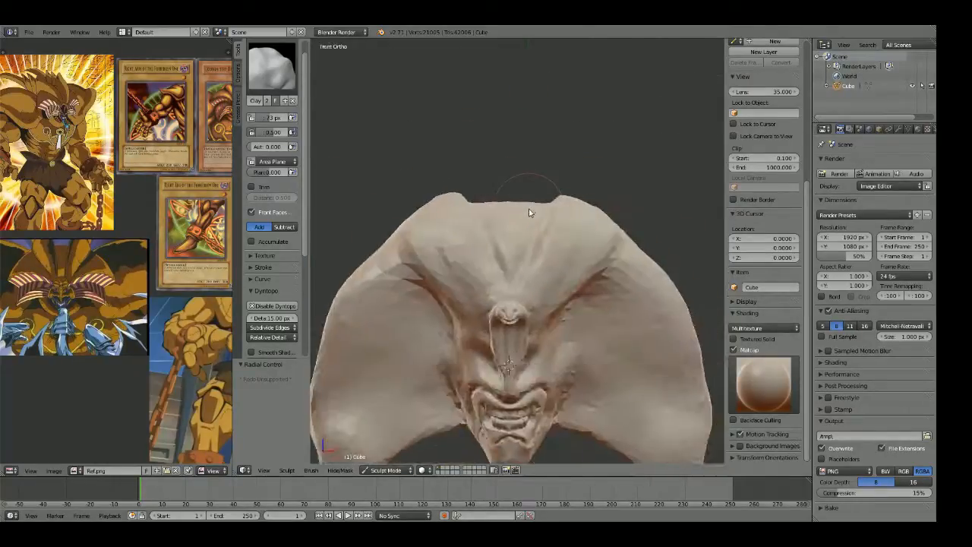
pyautogui.scroll(-3, 534, 211)
pyautogui.scroll(-4, 18, 282)
pyautogui.moveTo(103, 271); pyautogui.dragTo(44, 302, button='middle')
pyautogui.scroll(8, 45, 301)
pyautogui.scroll(5, 537, 203)
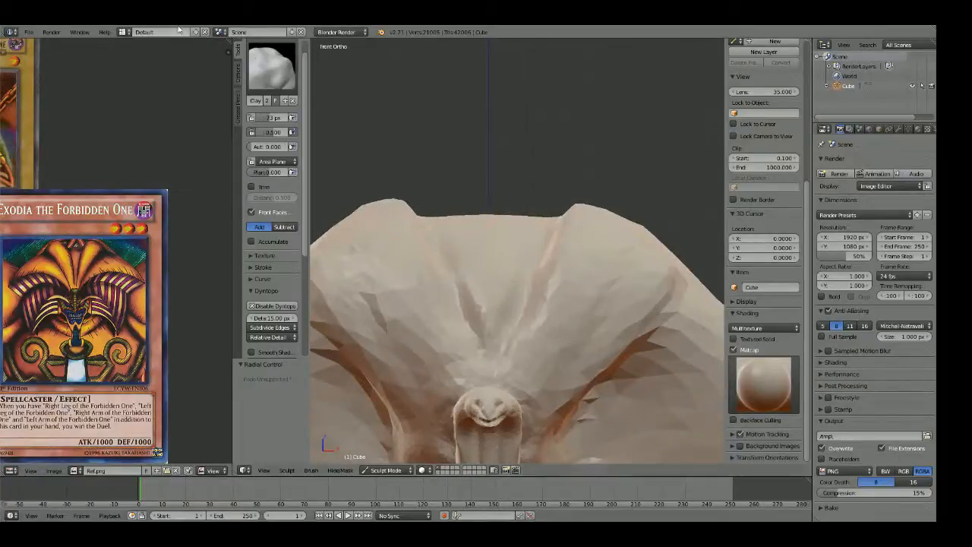
# Step: Show the splash screen with the program version and close it again
pyautogui.click(105, 32)
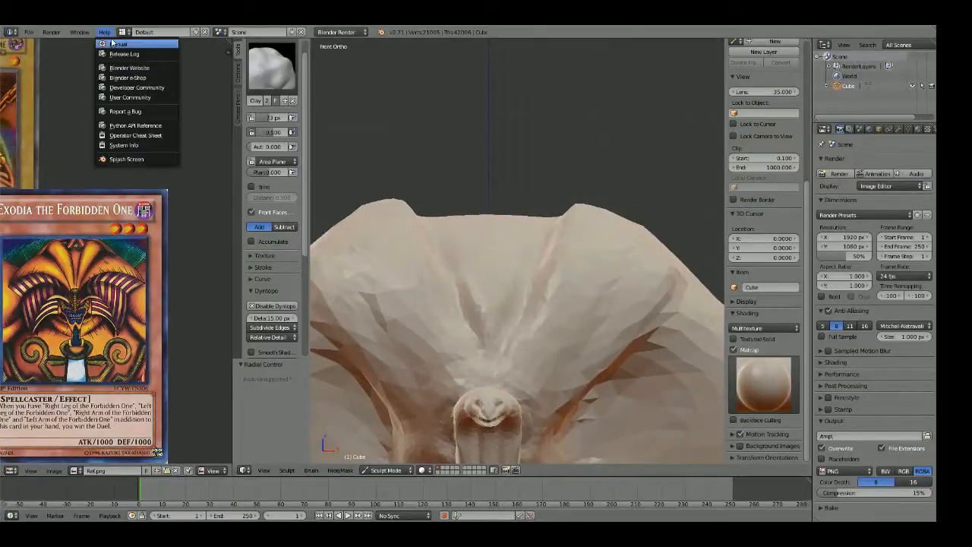
pyautogui.click(119, 160)
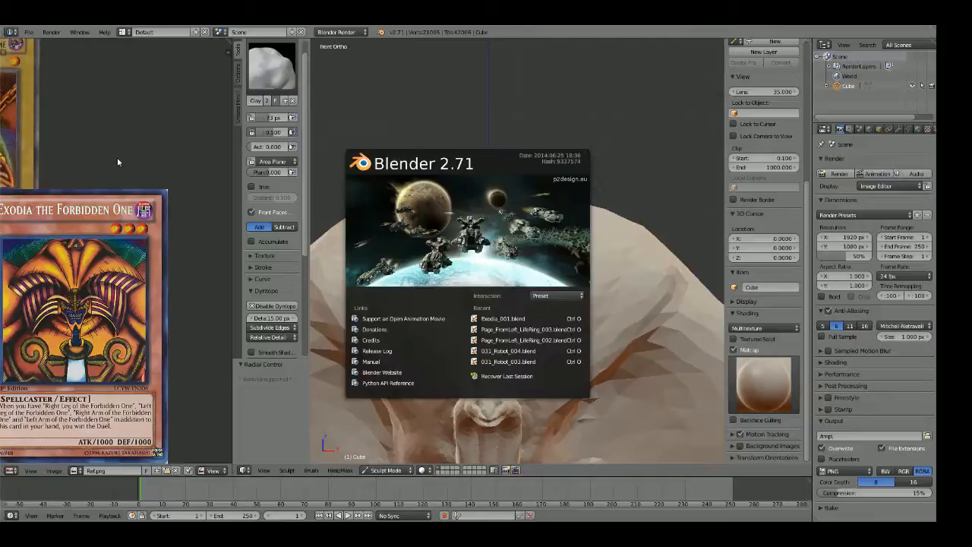
pyautogui.click(632, 203)
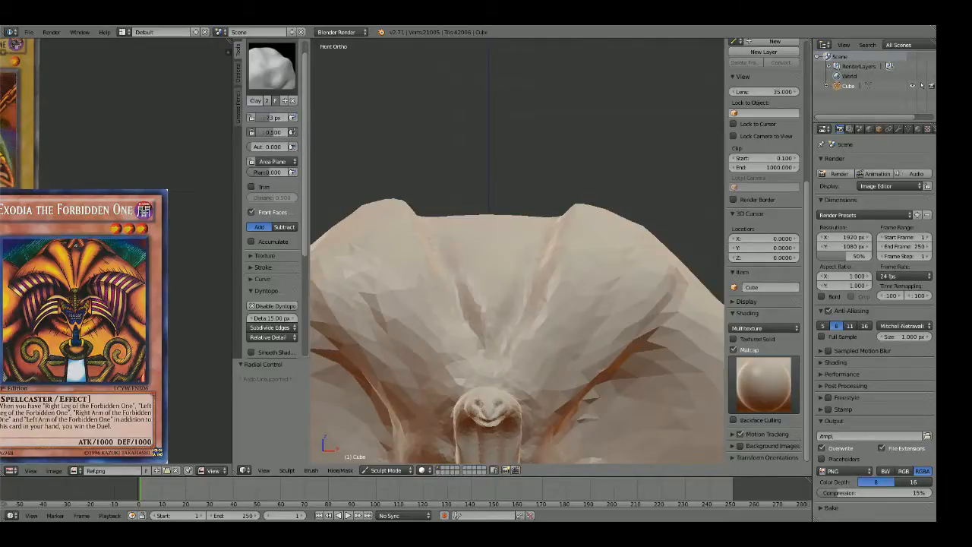
# Step: Deepen the mirrored grooves that run up from the snake ornament across the forehead with the Crease brush
pyautogui.scroll(-5, 649, 269)
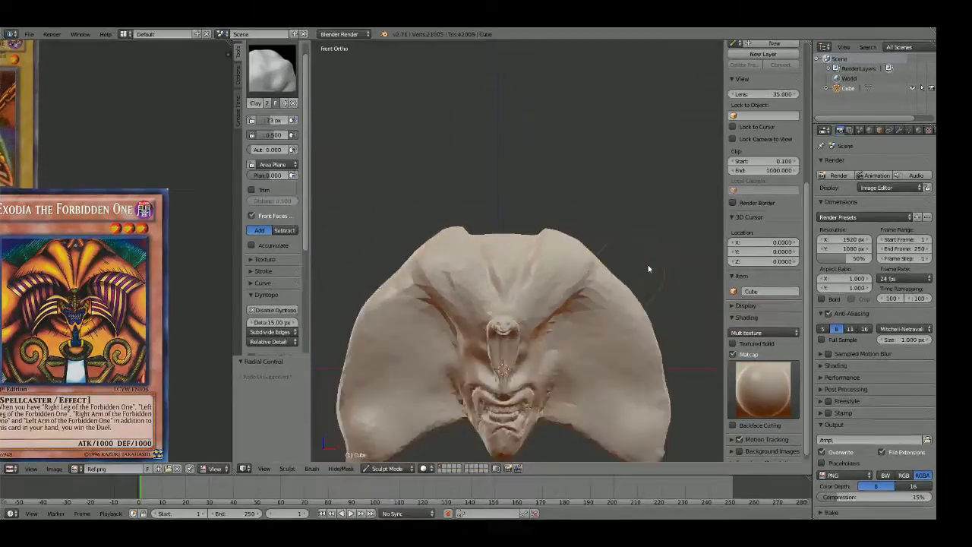
pyautogui.keyDown('shift'); pyautogui.moveTo(581, 258); pyautogui.dragTo(577, 221, button='middle'); pyautogui.keyUp('shift')
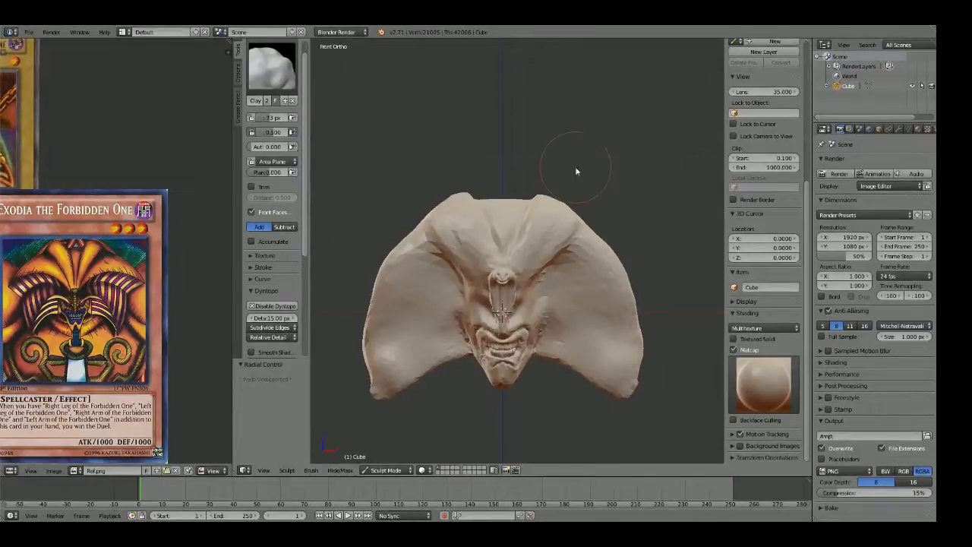
pyautogui.moveTo(539, 201)
pyautogui.keyDown('shift'); pyautogui.mouseDown(button='middle')
pyautogui.moveTo(558, 176)
pyautogui.moveTo(555, 227)
pyautogui.moveTo(580, 276)
pyautogui.moveTo(549, 293)
pyautogui.moveTo(563, 305)
pyautogui.moveTo(522, 293)
pyautogui.moveTo(537, 303)
pyautogui.mouseUp(button='middle'); pyautogui.keyUp('shift')
pyautogui.scroll(5, 555, 226)
pyautogui.hotkey('shift', 'c')
pyautogui.scroll(5, 534, 234)
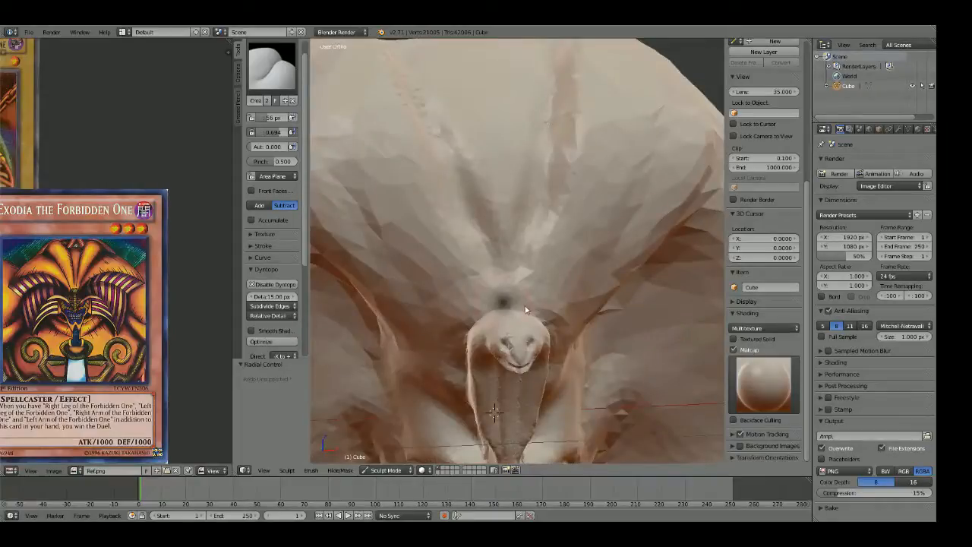
pyautogui.moveTo(491, 302); pyautogui.dragTo(458, 189)
pyautogui.moveTo(493, 304); pyautogui.dragTo(452, 197)
pyautogui.moveTo(433, 137)
pyautogui.mouseDown(button='middle')
pyautogui.moveTo(423, 256)
pyautogui.moveTo(461, 270)
pyautogui.mouseUp(button='middle')
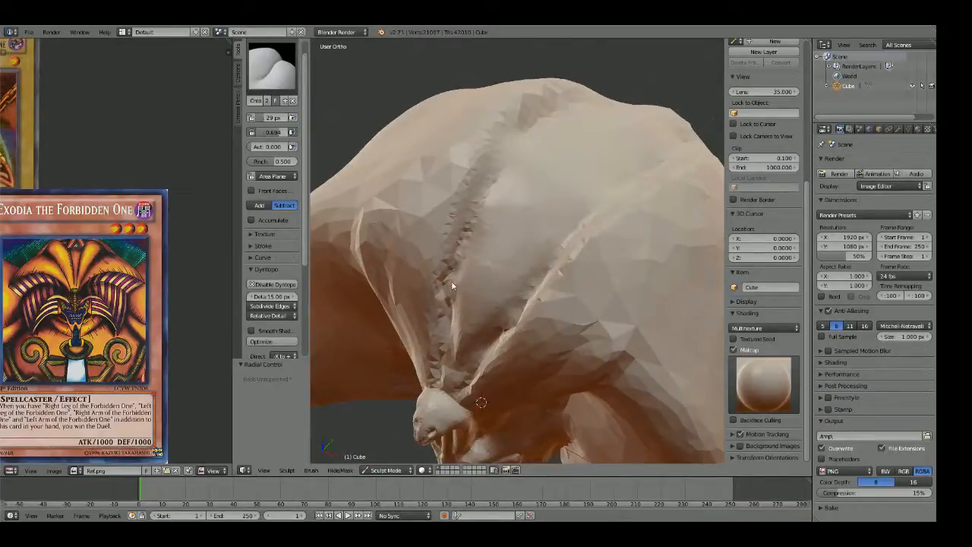
pyautogui.moveTo(451, 281); pyautogui.dragTo(459, 241)
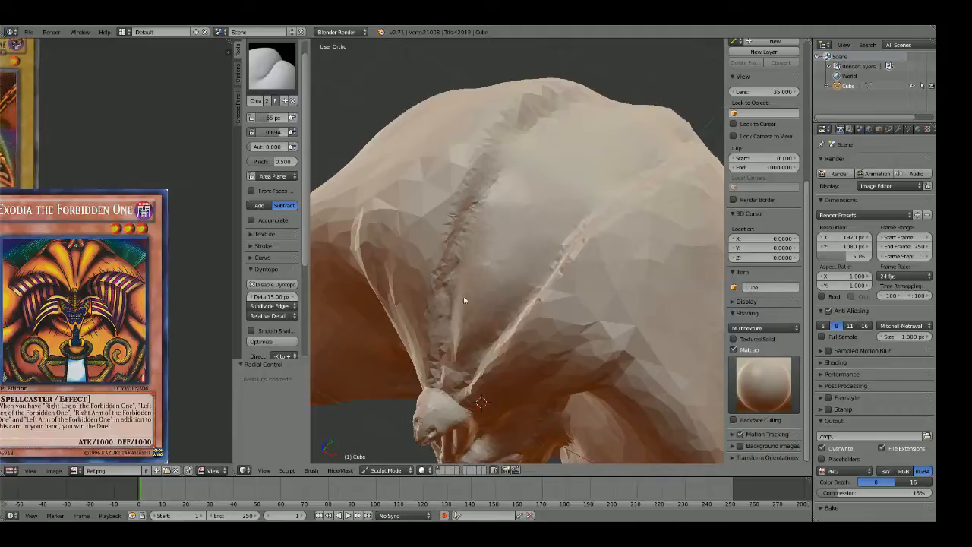
pyautogui.press('KP_1')
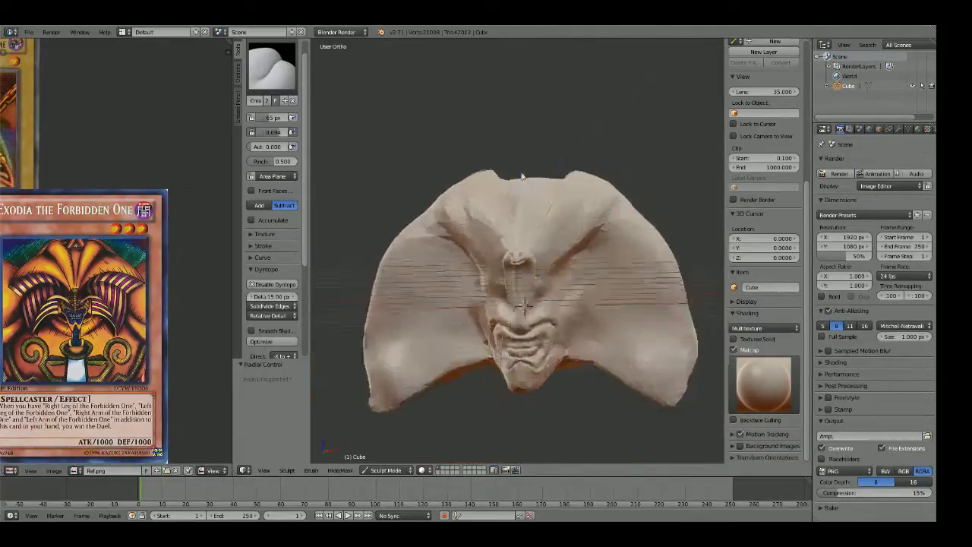
pyautogui.press('g')
pyautogui.click(544, 176)
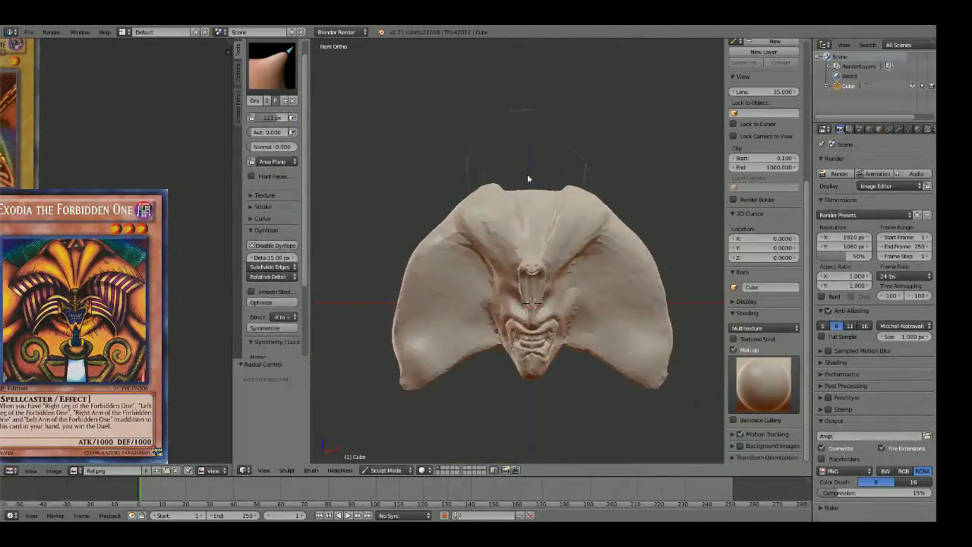
pyautogui.keyDown('shift'); pyautogui.moveTo(527, 174); pyautogui.dragTo(538, 213, button='middle'); pyautogui.keyUp('shift')
pyautogui.scroll(2, 529, 209)
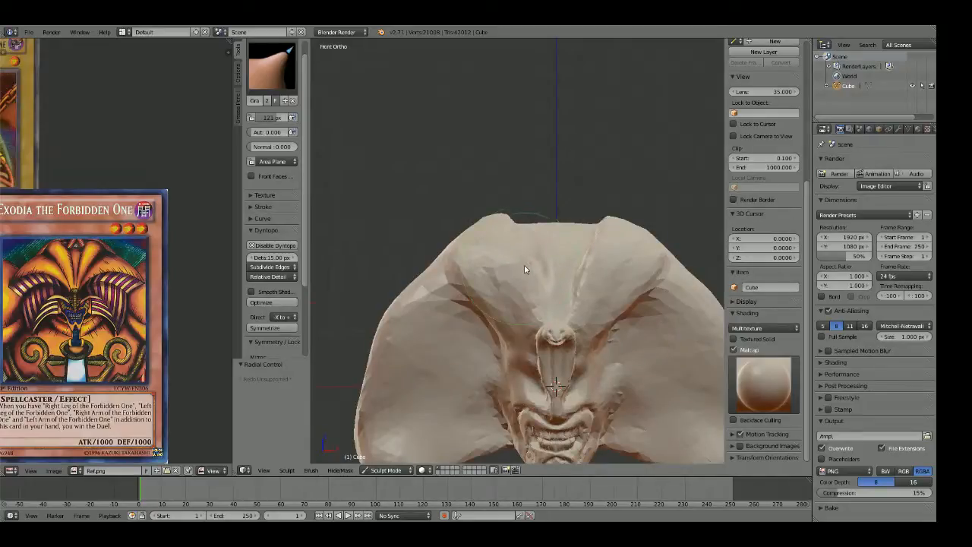
# Step: Carve a groove over the headdress's top between the forehead section and the side flare with the Crease brush at 48 px
pyautogui.moveTo(513, 231)
pyautogui.mouseDown(button='middle')
pyautogui.moveTo(494, 220)
pyautogui.moveTo(569, 254)
pyautogui.moveTo(589, 235)
pyautogui.moveTo(580, 251)
pyautogui.moveTo(532, 262)
pyautogui.moveTo(568, 249)
pyautogui.moveTo(553, 248)
pyautogui.mouseUp(button='middle')
pyautogui.hotkey('shift', 'c')
pyautogui.click(589, 230)
pyautogui.moveTo(607, 217); pyautogui.dragTo(459, 280)
pyautogui.moveTo(430, 314)
pyautogui.mouseDown(button='middle')
pyautogui.moveTo(579, 284)
pyautogui.moveTo(589, 269)
pyautogui.mouseUp(button='middle')
pyautogui.scroll(-4, 36, 193)
pyautogui.scroll(-3, 76, 243)
pyautogui.scroll(5, 89, 260)
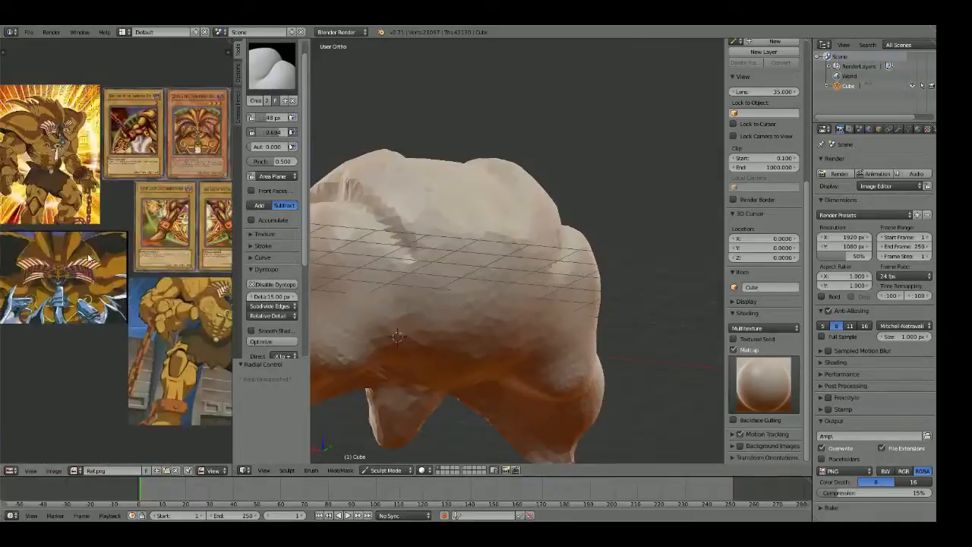
# Step: Pull the grooved section at the headdress's back outward with the Grab brush at 200 px
pyautogui.moveTo(469, 265); pyautogui.dragTo(400, 332, button='middle')
pyautogui.press('g')
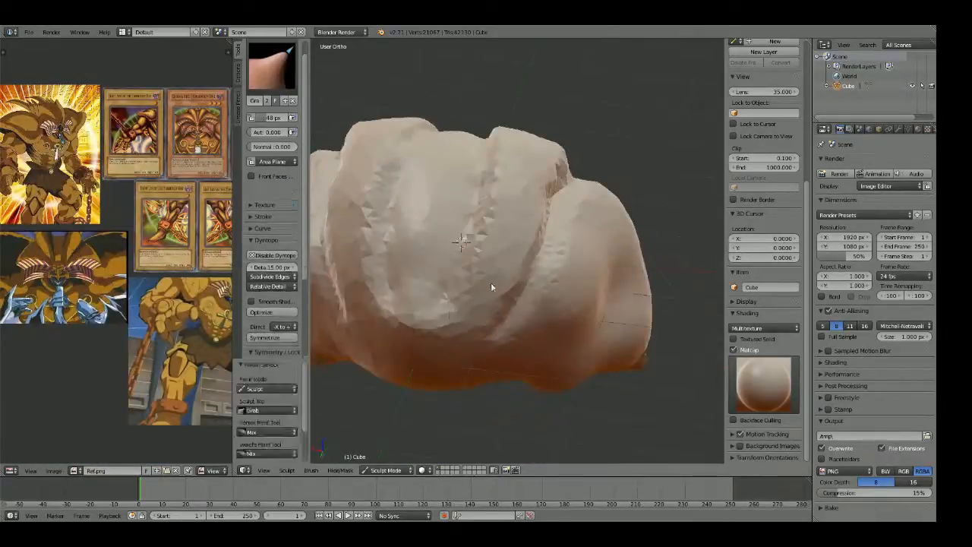
pyautogui.moveTo(462, 308)
pyautogui.mouseDown()
pyautogui.moveTo(476, 315)
pyautogui.moveTo(509, 258)
pyautogui.mouseUp()
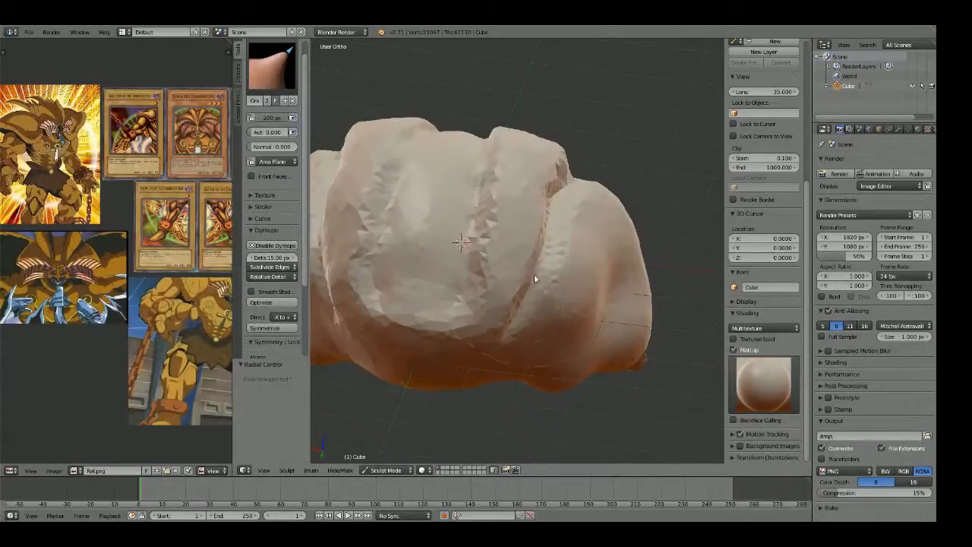
# Step: Extend the grooves down the back of the headdress toward its lower edge with the Crease brush
pyautogui.moveTo(486, 342); pyautogui.dragTo(517, 296, button='middle')
pyautogui.hotkey('shift', 'c')
pyautogui.press('f')
pyautogui.click(462, 298)
pyautogui.moveTo(482, 258); pyautogui.dragTo(488, 330)
pyautogui.moveTo(553, 282); pyautogui.dragTo(502, 298, button='middle')
pyautogui.moveTo(525, 261); pyautogui.dragTo(479, 334)
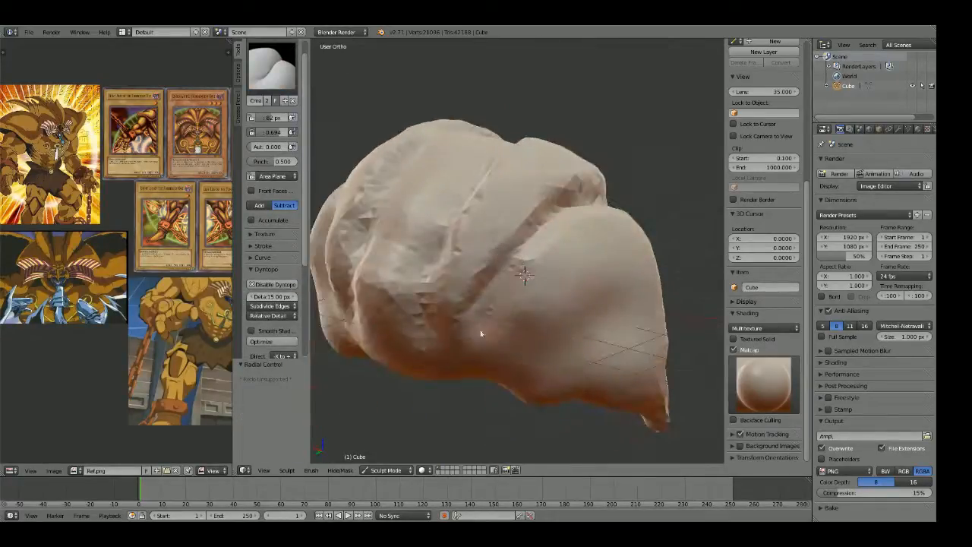
pyautogui.moveTo(392, 295); pyautogui.dragTo(468, 298, button='middle')
pyautogui.moveTo(465, 298)
pyautogui.mouseDown()
pyautogui.moveTo(451, 265)
pyautogui.moveTo(473, 355)
pyautogui.mouseUp()
pyautogui.moveTo(468, 319); pyautogui.dragTo(456, 384)
pyautogui.moveTo(464, 266); pyautogui.dragTo(447, 334)
# Step: Refine the headdress's grooves near its upper edge with the Crease brush at 66 px
pyautogui.moveTo(447, 334); pyautogui.dragTo(454, 250, button='middle')
pyautogui.scroll(1, 494, 191)
pyautogui.hotkey('shift', 'c')
pyautogui.moveTo(454, 284)
pyautogui.keyDown('shift'); pyautogui.mouseDown(button='middle')
pyautogui.moveTo(495, 191)
pyautogui.moveTo(456, 254)
pyautogui.moveTo(478, 248)
pyautogui.mouseUp(button='middle'); pyautogui.keyUp('shift')
pyautogui.press('f')
pyautogui.click(477, 196)
pyautogui.scroll(2, 486, 228)
pyautogui.moveTo(529, 91)
pyautogui.mouseDown()
pyautogui.moveTo(512, 157)
pyautogui.moveTo(511, 321)
pyautogui.moveTo(506, 66)
pyautogui.mouseUp()
pyautogui.scroll(-4, 474, 234)
# Step: Carve curved grooves from the headdress's outer edge in toward the snake ornament with the Crease brush, following the card reference
pyautogui.press('KP_1')
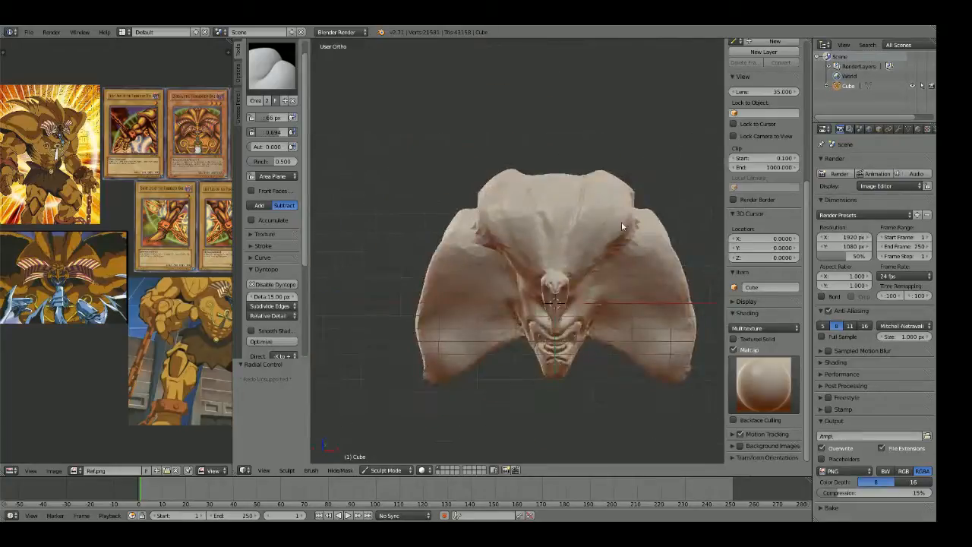
pyautogui.scroll(-2, 621, 222)
pyautogui.keyDown('shift'); pyautogui.moveTo(618, 217); pyautogui.dragTo(555, 200, button='middle'); pyautogui.keyUp('shift')
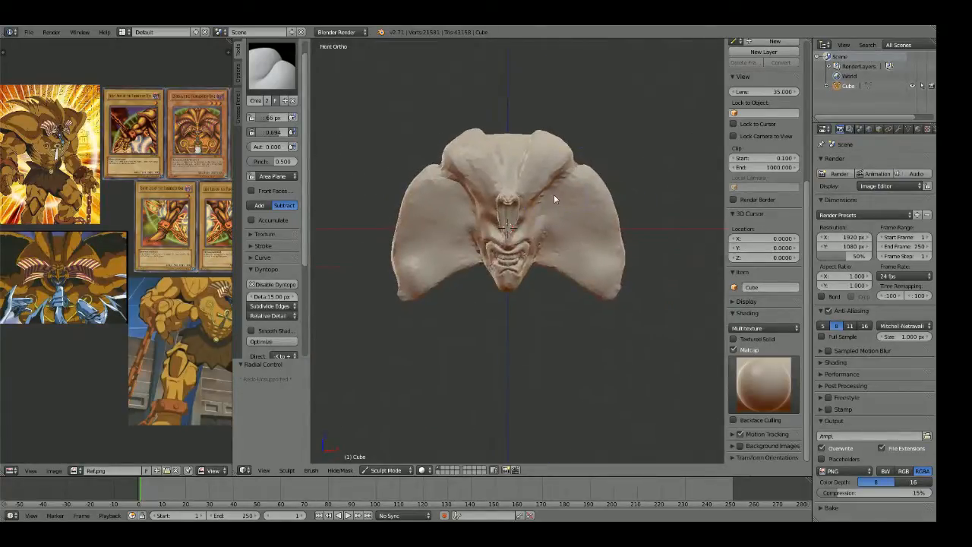
pyautogui.scroll(-2, 162, 215)
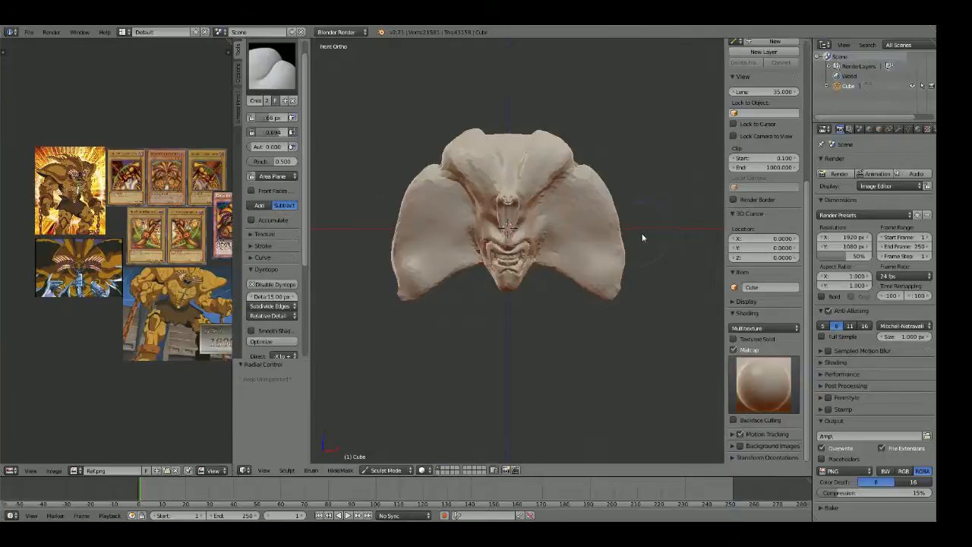
pyautogui.scroll(3, 642, 238)
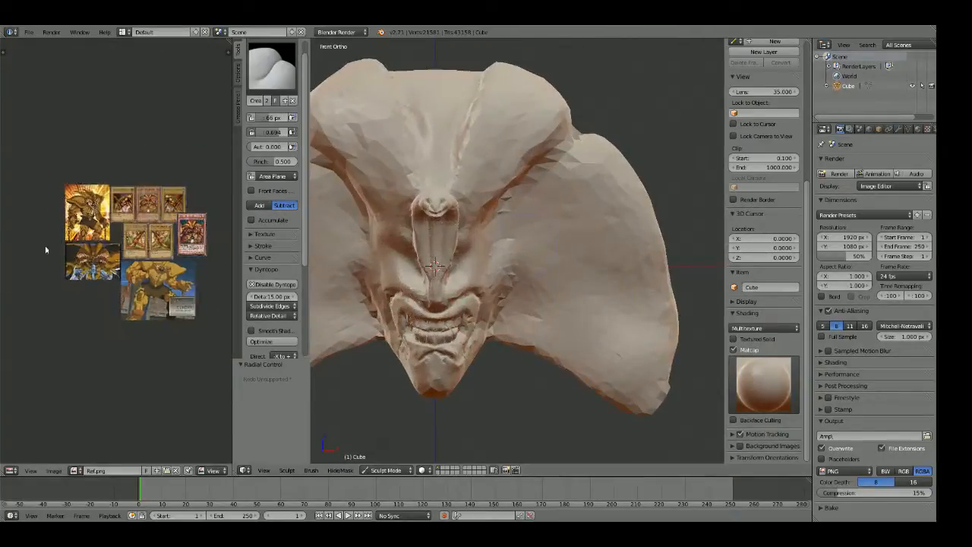
pyautogui.scroll(4, 88, 251)
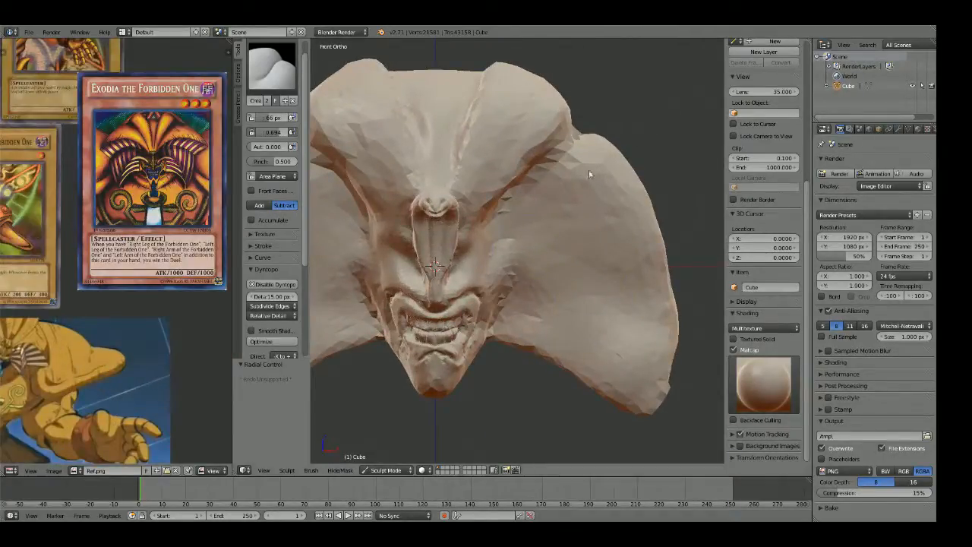
pyautogui.scroll(1, 542, 222)
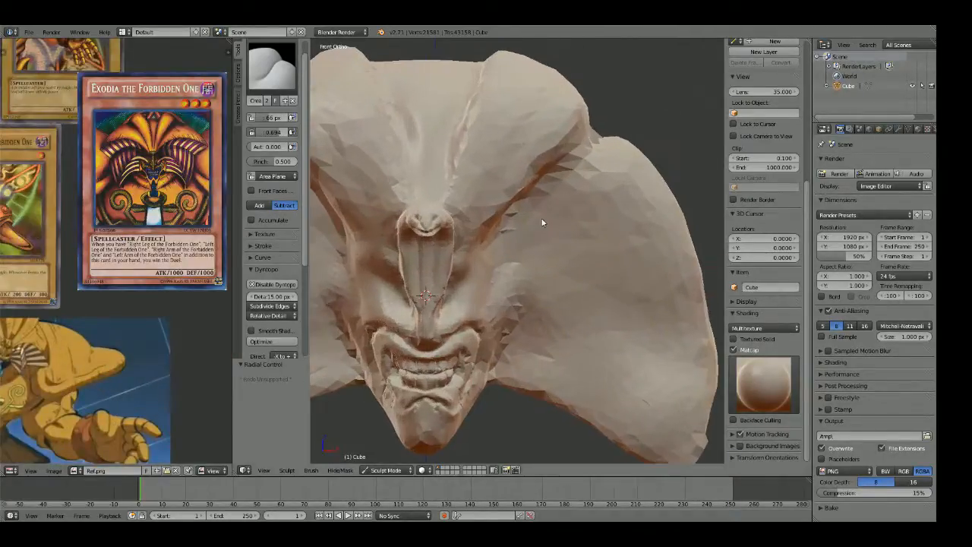
pyautogui.click(473, 259)
pyautogui.keyDown('shift'); pyautogui.moveTo(478, 222); pyautogui.dragTo(476, 247, button='middle'); pyautogui.keyUp('shift')
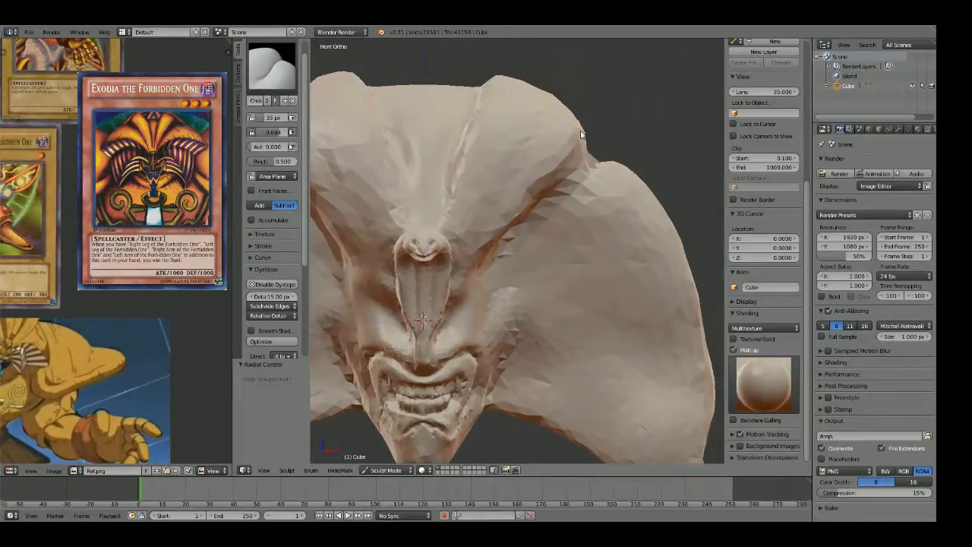
pyautogui.moveTo(549, 172)
pyautogui.mouseDown()
pyautogui.moveTo(458, 265)
pyautogui.moveTo(543, 161)
pyautogui.moveTo(561, 156)
pyautogui.moveTo(459, 262)
pyautogui.moveTo(545, 213)
pyautogui.moveTo(629, 192)
pyautogui.moveTo(476, 256)
pyautogui.moveTo(556, 202)
pyautogui.moveTo(506, 241)
pyautogui.moveTo(631, 204)
pyautogui.moveTo(535, 232)
pyautogui.moveTo(706, 227)
pyautogui.moveTo(462, 264)
pyautogui.mouseUp()
pyautogui.press('f')
pyautogui.click(533, 239)
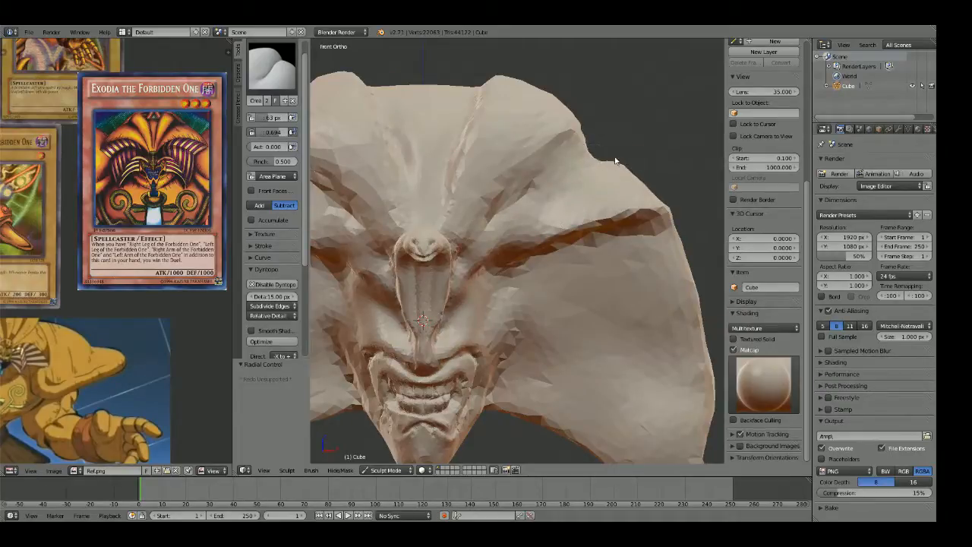
# Step: Deepen the groove on the upper front of the headdress with the Crease brush at 45 px
pyautogui.press('g')
pyautogui.press('c')
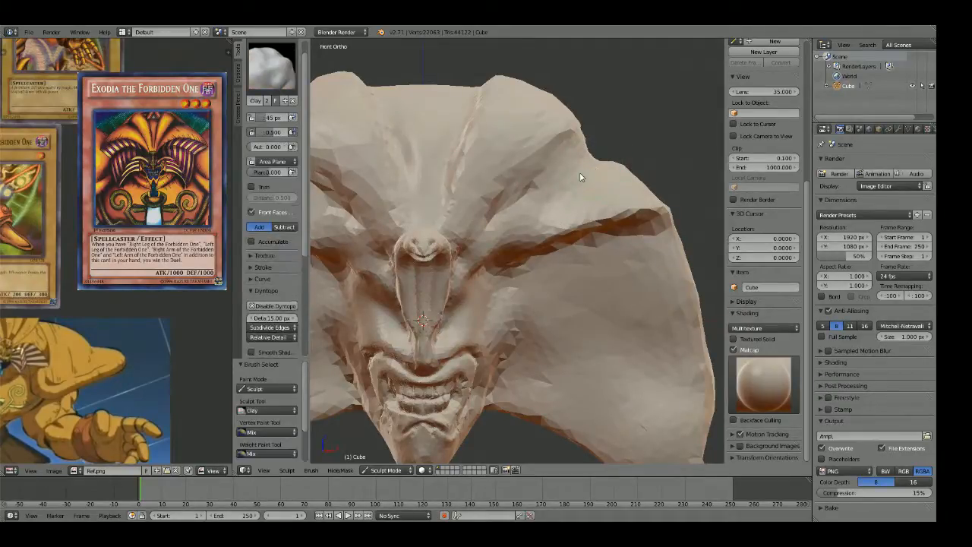
pyautogui.moveTo(577, 174)
pyautogui.mouseDown(button='middle')
pyautogui.moveTo(604, 148)
pyautogui.moveTo(538, 206)
pyautogui.mouseUp(button='middle')
pyautogui.hotkey('shift', 'c')
pyautogui.moveTo(522, 195)
pyautogui.mouseDown()
pyautogui.moveTo(380, 284)
pyautogui.moveTo(542, 165)
pyautogui.mouseUp()
# Step: Refine the grooves running around the side and back of the headdress with the 45 px Crease brush
pyautogui.scroll(-3, 477, 225)
pyautogui.moveTo(477, 224)
pyautogui.mouseDown(button='middle')
pyautogui.moveTo(557, 211)
pyautogui.moveTo(608, 219)
pyautogui.mouseUp(button='middle')
pyautogui.scroll(3, 608, 219)
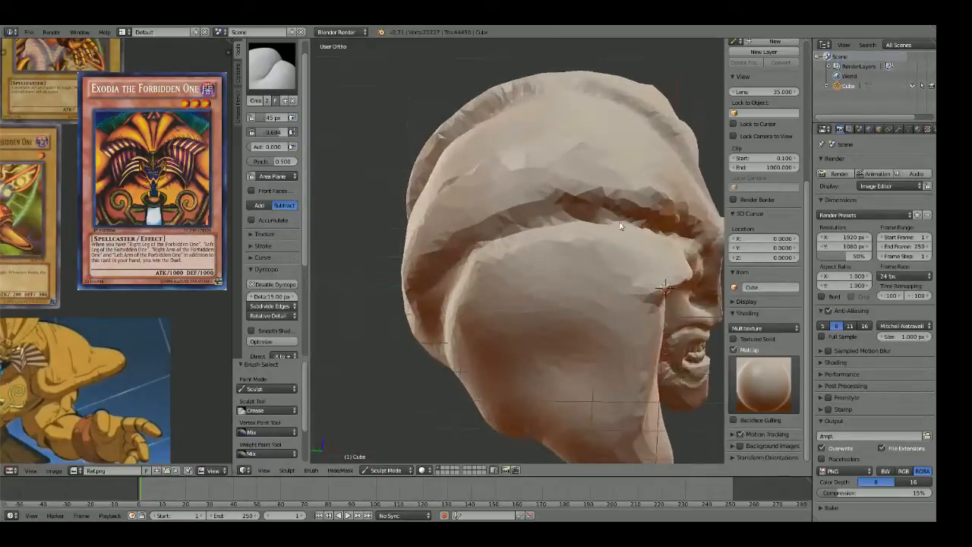
pyautogui.moveTo(465, 265); pyautogui.dragTo(633, 200, button='middle')
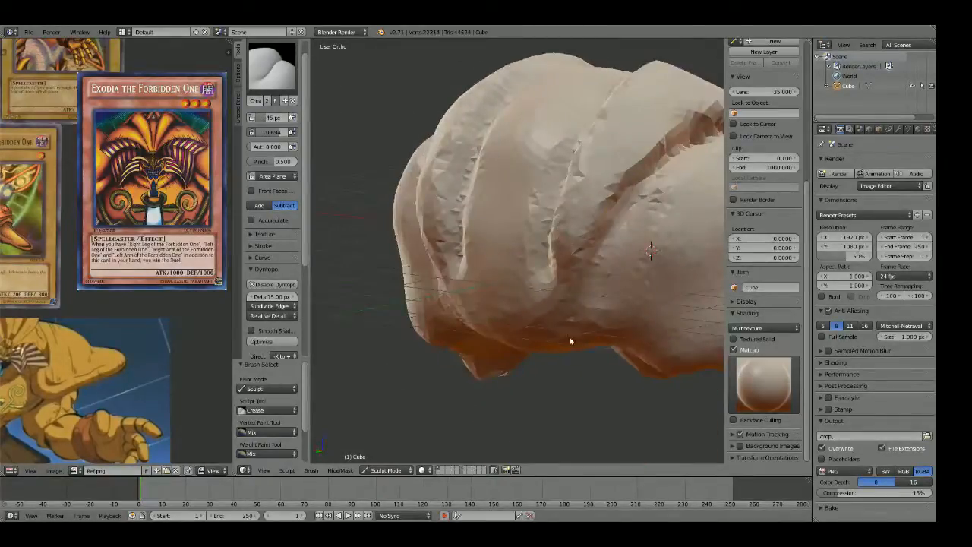
pyautogui.moveTo(571, 340); pyautogui.dragTo(583, 288, button='middle')
pyautogui.scroll(-4, 609, 222)
pyautogui.press('KP_1')
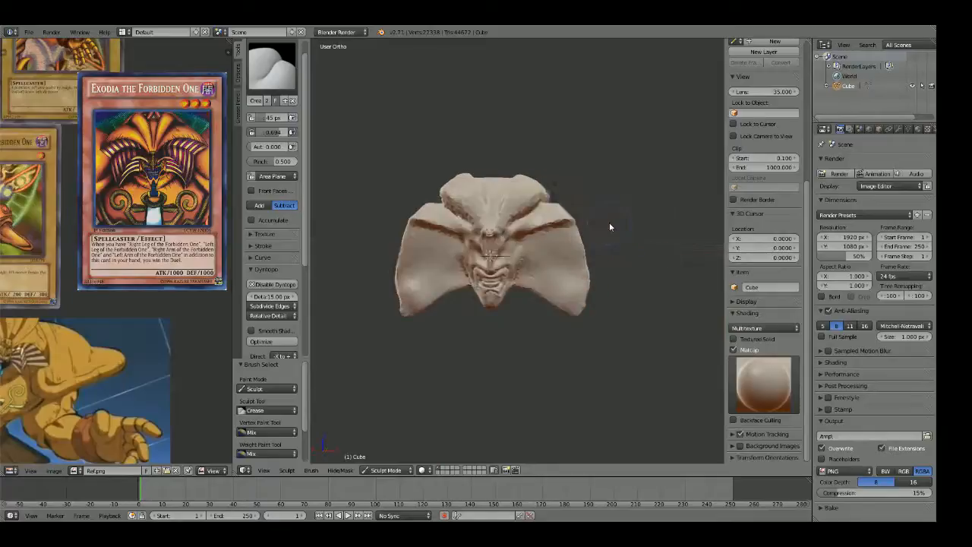
# Step: Examine the headdress's shape from the sides, back and front against the card and character references
pyautogui.moveTo(609, 223)
pyautogui.mouseDown(button='middle')
pyautogui.moveTo(511, 226)
pyautogui.moveTo(539, 274)
pyautogui.mouseUp(button='middle')
pyautogui.press('c')
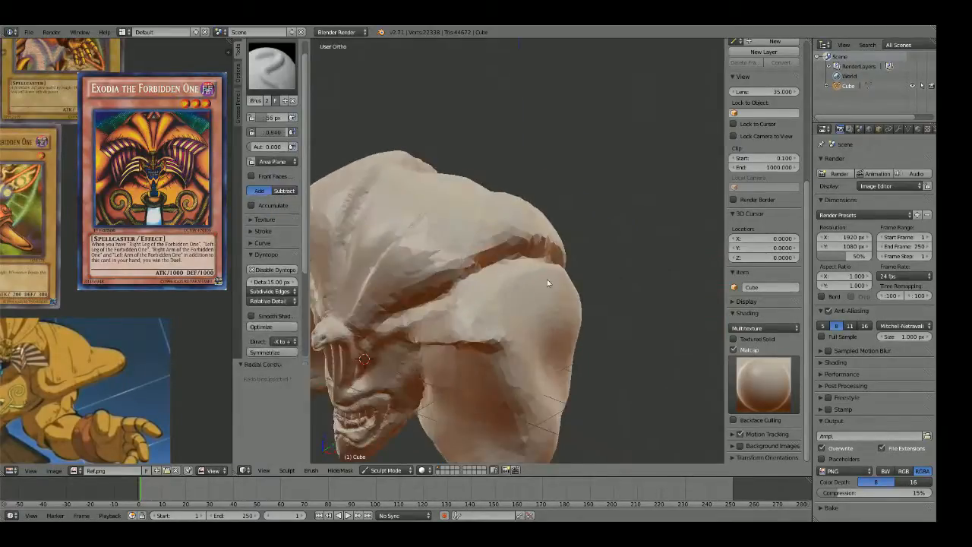
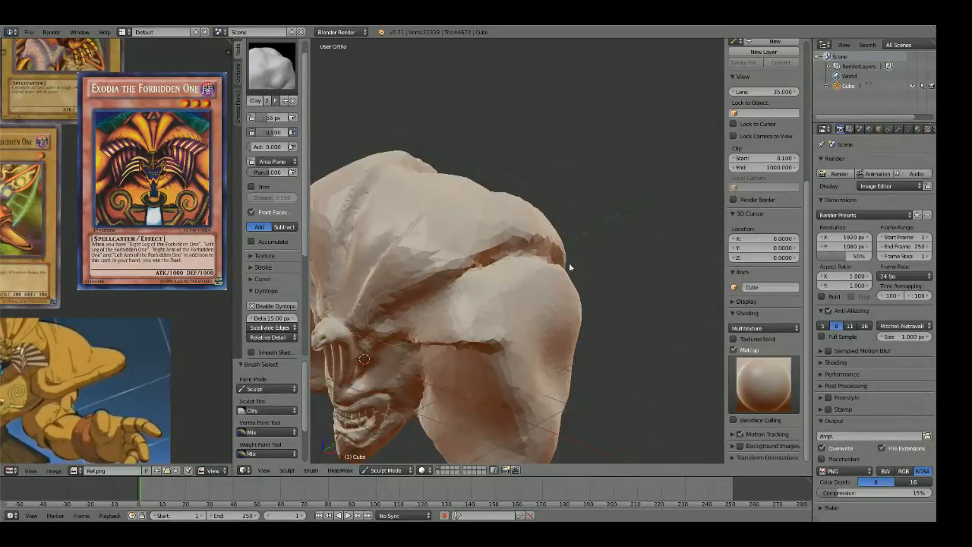
pyautogui.moveTo(570, 268); pyautogui.dragTo(554, 296, button='middle')
pyautogui.moveTo(473, 303)
pyautogui.mouseDown(button='middle')
pyautogui.moveTo(459, 268)
pyautogui.moveTo(528, 319)
pyautogui.moveTo(556, 279)
pyautogui.mouseUp(button='middle')
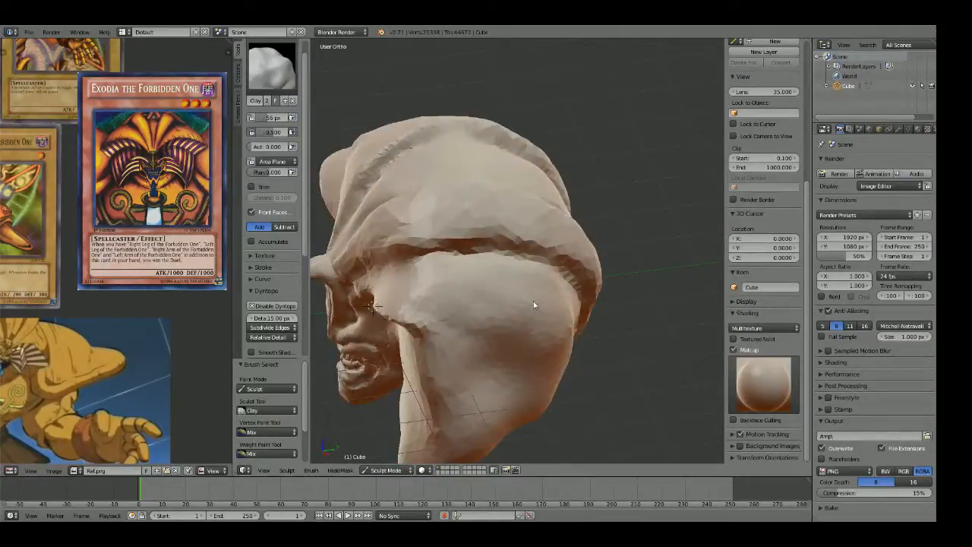
pyautogui.scroll(-3, 569, 306)
pyautogui.moveTo(568, 306); pyautogui.dragTo(657, 319, button='middle')
pyautogui.scroll(3, 539, 308)
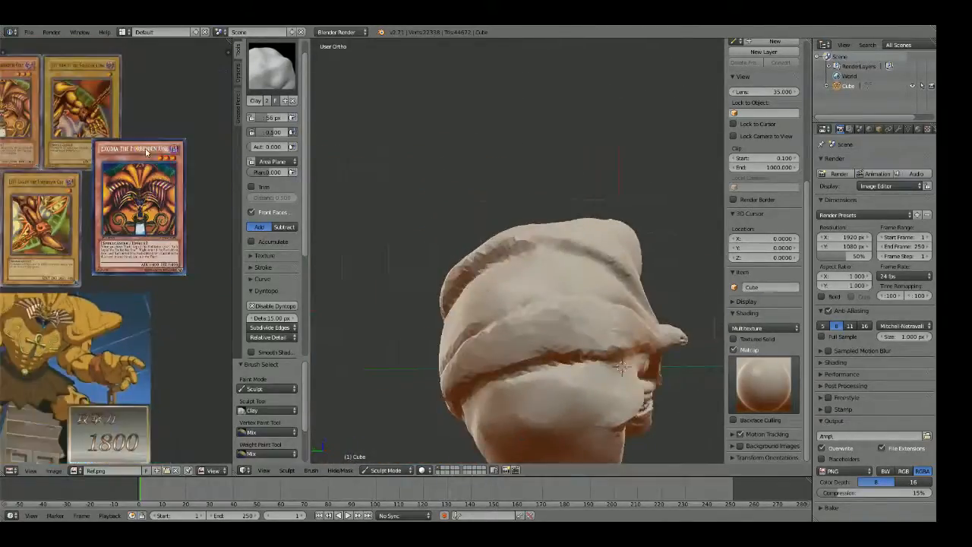
pyautogui.moveTo(547, 232)
pyautogui.mouseDown(button='middle')
pyautogui.moveTo(492, 228)
pyautogui.moveTo(489, 203)
pyautogui.moveTo(515, 233)
pyautogui.moveTo(526, 230)
pyautogui.mouseUp(button='middle')
pyautogui.hotkey('shift', 'c')
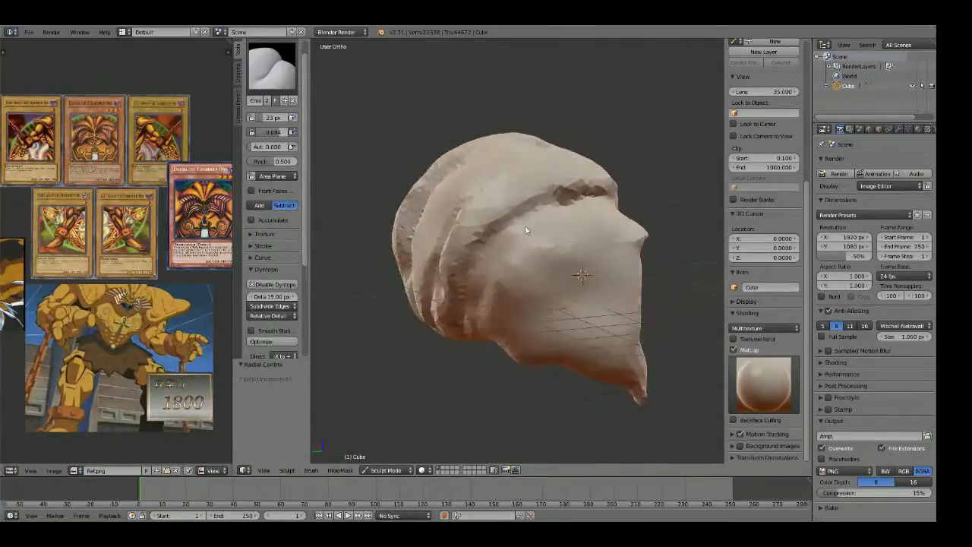
pyautogui.press('KP_1')
pyautogui.keyDown('shift'); pyautogui.moveTo(611, 227); pyautogui.dragTo(553, 228, button='middle'); pyautogui.keyUp('shift')
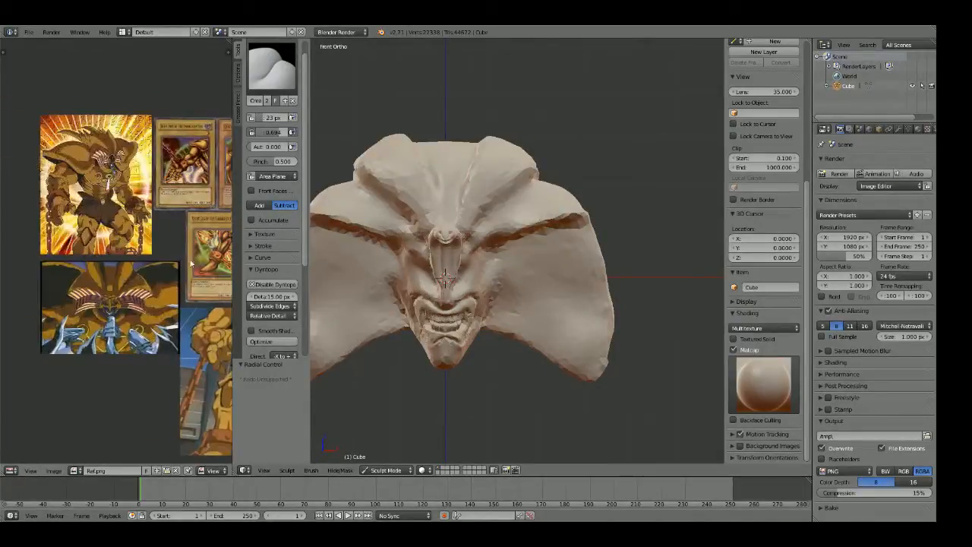
# Step: Reshape the side flap of the headdress with the Grab brush
pyautogui.moveTo(630, 261); pyautogui.dragTo(492, 252, button='middle')
pyautogui.press('g')
pyautogui.press('f')
pyautogui.click(579, 273)
pyautogui.moveTo(508, 250)
pyautogui.mouseDown()
pyautogui.moveTo(521, 274)
pyautogui.moveTo(514, 284)
pyautogui.mouseUp()
pyautogui.moveTo(507, 330); pyautogui.dragTo(523, 327)
pyautogui.moveTo(536, 295); pyautogui.dragTo(516, 285)
pyautogui.moveTo(515, 289)
pyautogui.mouseDown(button='middle')
pyautogui.moveTo(584, 258)
pyautogui.moveTo(515, 257)
pyautogui.mouseUp(button='middle')
# Step: Crease the side flap of the headdress from its front edge outward with the Crease brush at 45 px
pyautogui.hotkey('shift', 'c')
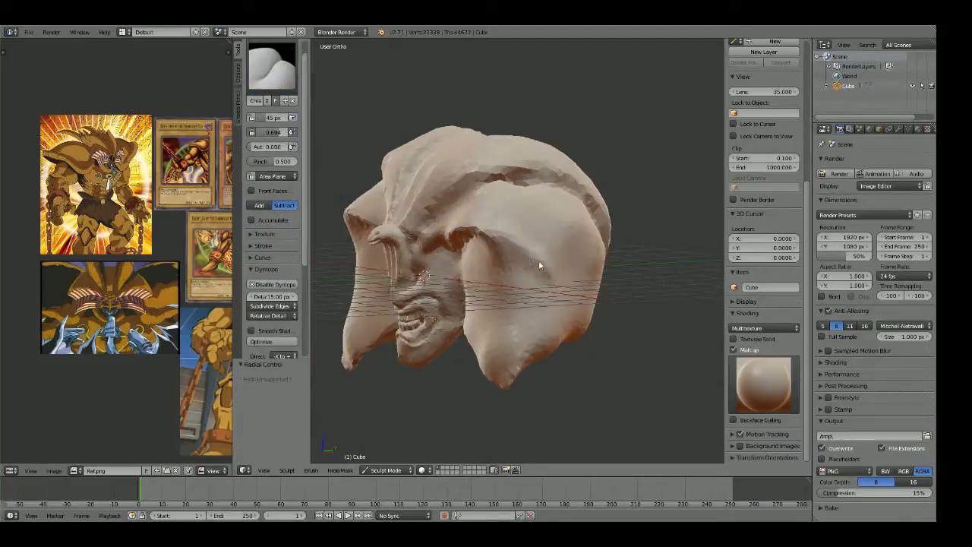
pyautogui.moveTo(539, 266); pyautogui.dragTo(468, 230)
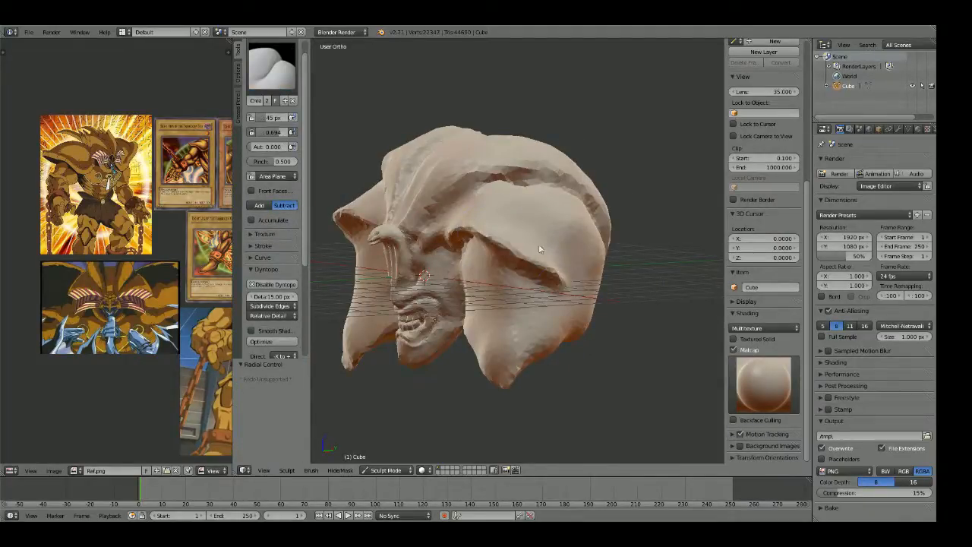
pyautogui.moveTo(543, 247)
pyautogui.mouseDown(button='middle')
pyautogui.moveTo(547, 217)
pyautogui.moveTo(567, 274)
pyautogui.moveTo(513, 278)
pyautogui.moveTo(480, 335)
pyautogui.mouseUp(button='middle')
pyautogui.moveTo(469, 335); pyautogui.dragTo(471, 329)
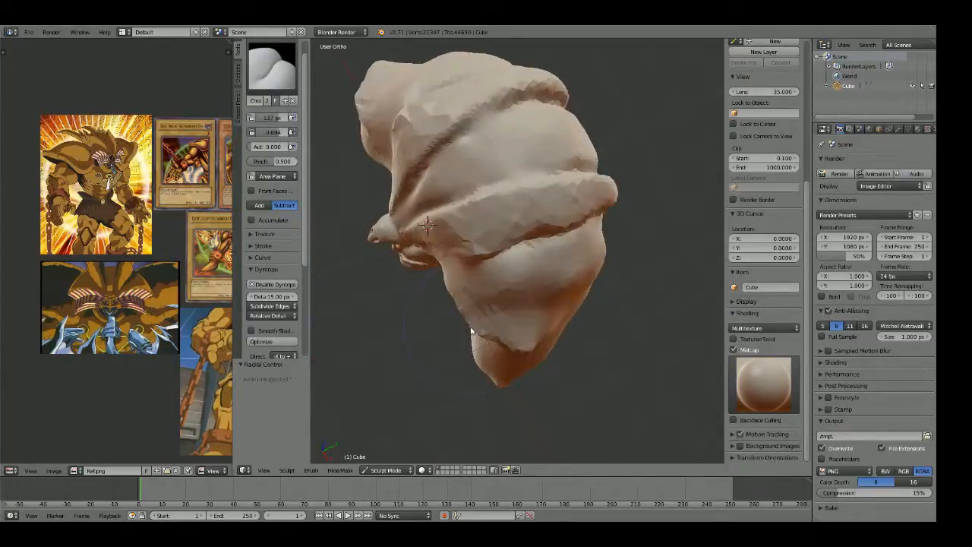
pyautogui.moveTo(520, 322); pyautogui.dragTo(610, 216, button='middle')
pyautogui.press('f')
pyautogui.click(537, 226)
# Step: Compare the front of the sculpted face and headdress with a close-up of the Exodia the Forbidden One card
pyautogui.moveTo(541, 230)
pyautogui.mouseDown(button='middle')
pyautogui.moveTo(643, 269)
pyautogui.moveTo(609, 251)
pyautogui.moveTo(723, 248)
pyautogui.moveTo(532, 245)
pyautogui.mouseUp(button='middle')
pyautogui.scroll(-4, 604, 248)
pyautogui.scroll(4, 535, 242)
pyautogui.press('KP_1')
pyautogui.scroll(3, 538, 237)
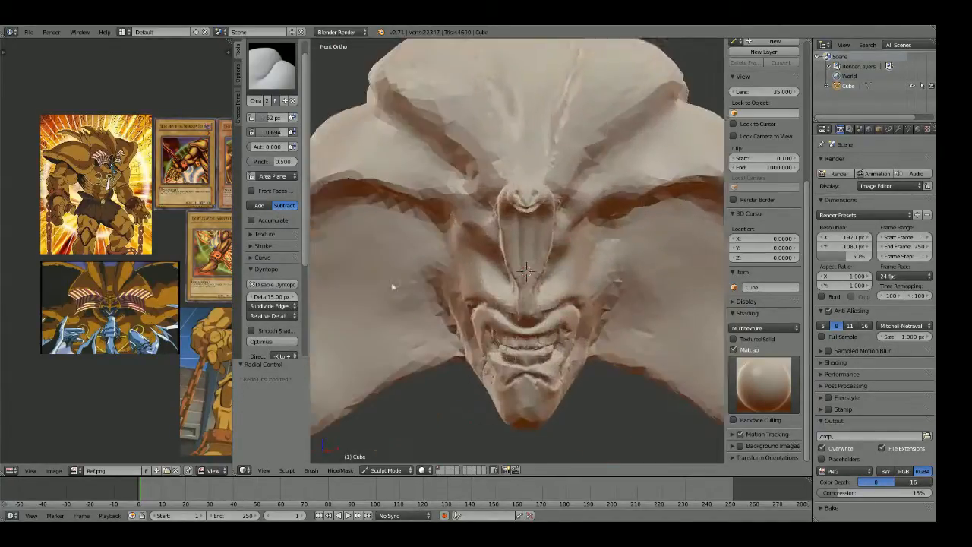
pyautogui.scroll(3, 73, 242)
pyautogui.scroll(-4, 73, 243)
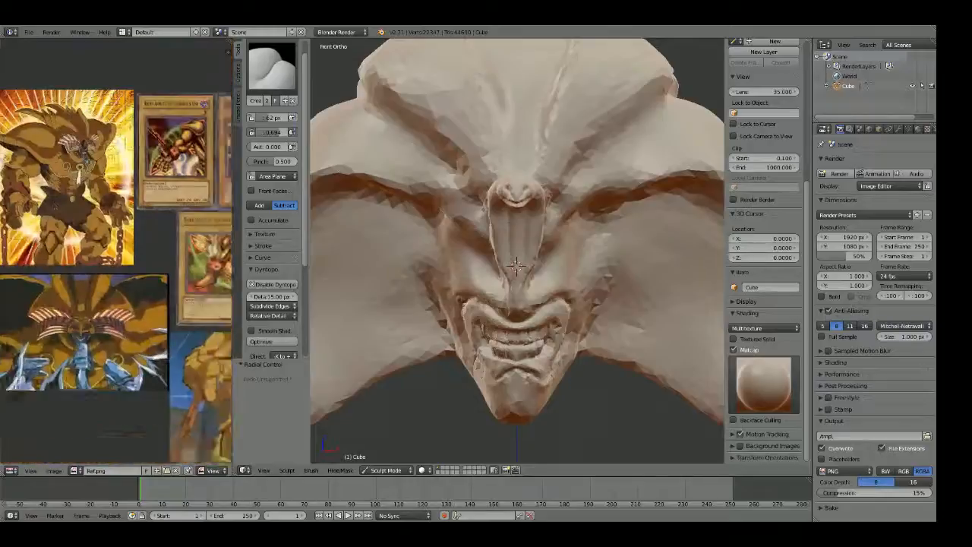
pyautogui.moveTo(190, 167); pyautogui.dragTo(84, 190, button='middle')
pyautogui.scroll(3, 153, 208)
pyautogui.moveTo(153, 209); pyautogui.dragTo(105, 243, button='middle')
pyautogui.scroll(6, 104, 244)
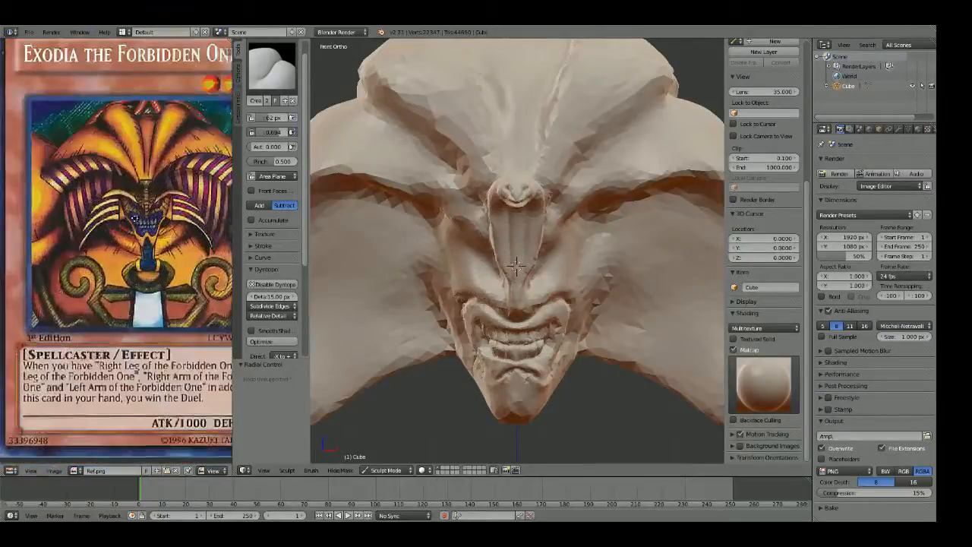
pyautogui.scroll(8, 505, 260)
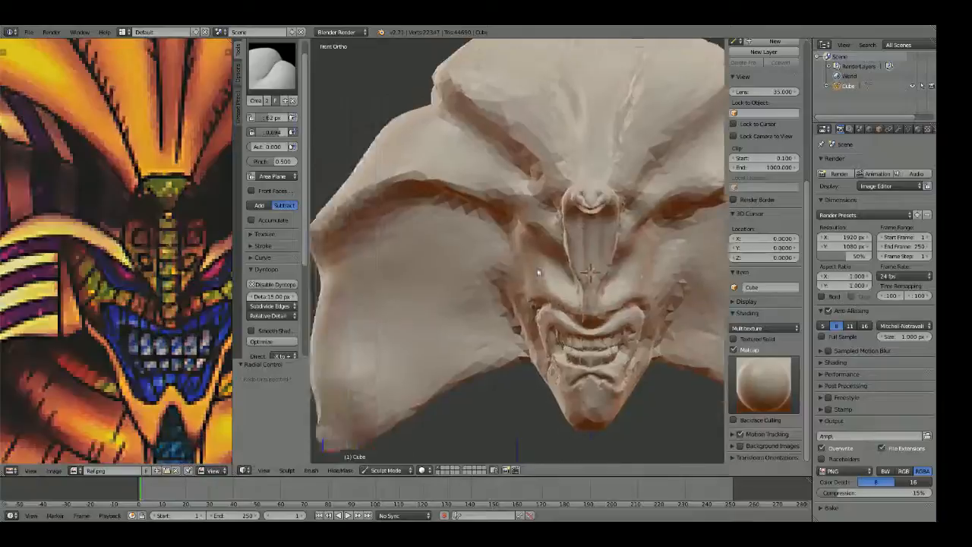
# Step: Adjust the cheek, jaw and brow at the side of the face with the Grab brush at 200 px
pyautogui.click(480, 263)
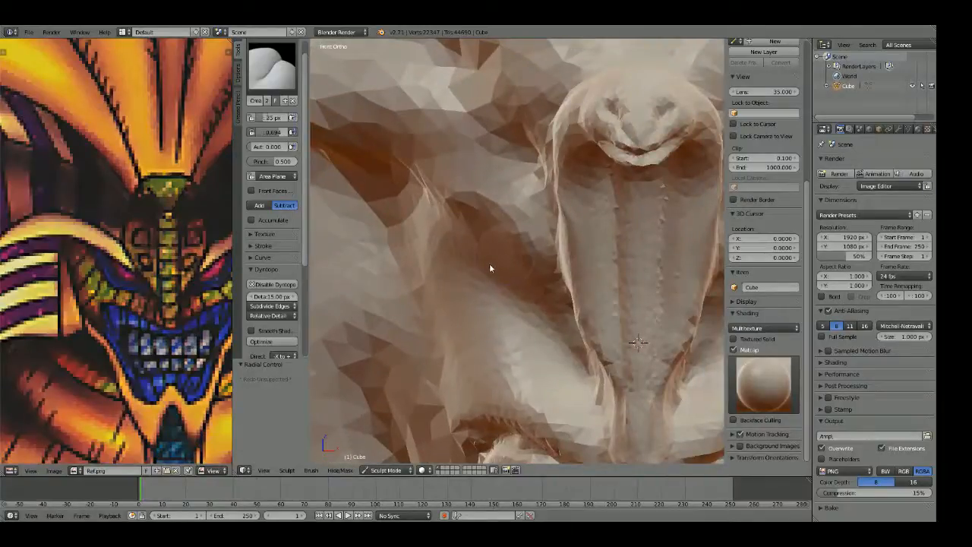
pyautogui.press('g')
pyautogui.press('f')
pyautogui.click(471, 257)
pyautogui.scroll(-9, 518, 284)
pyautogui.scroll(6, 477, 270)
pyautogui.moveTo(464, 272)
pyautogui.mouseDown()
pyautogui.moveTo(453, 274)
pyautogui.moveTo(462, 281)
pyautogui.mouseUp()
pyautogui.moveTo(463, 373); pyautogui.dragTo(482, 375)
pyautogui.moveTo(494, 427); pyautogui.dragTo(500, 430)
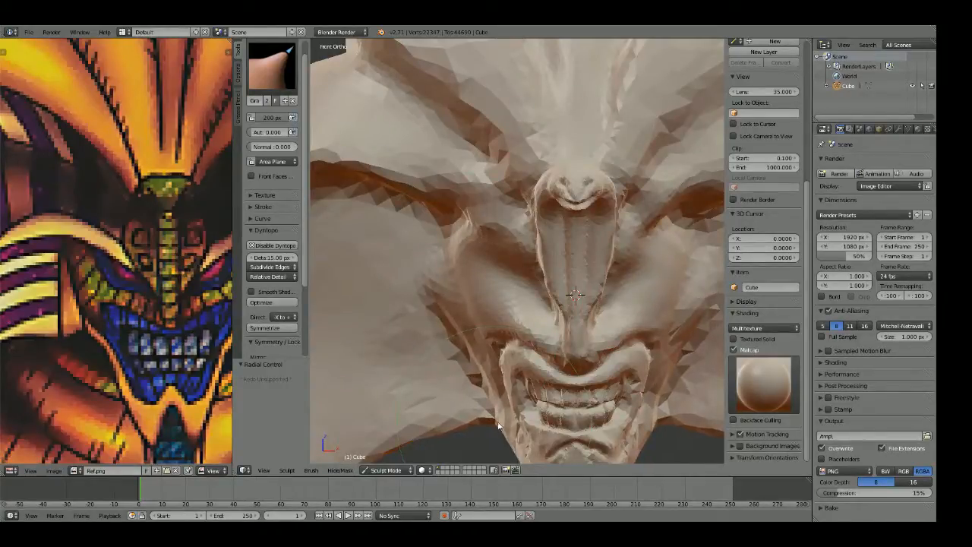
pyautogui.moveTo(499, 427); pyautogui.dragTo(511, 336, button='middle')
pyautogui.moveTo(488, 234); pyautogui.dragTo(481, 216)
# Step: Carve a curved groove from beside the snake ornament over the brow onto the headdress flap with the Crease brush
pyautogui.hotkey('shift', 'c')
pyautogui.press('f')
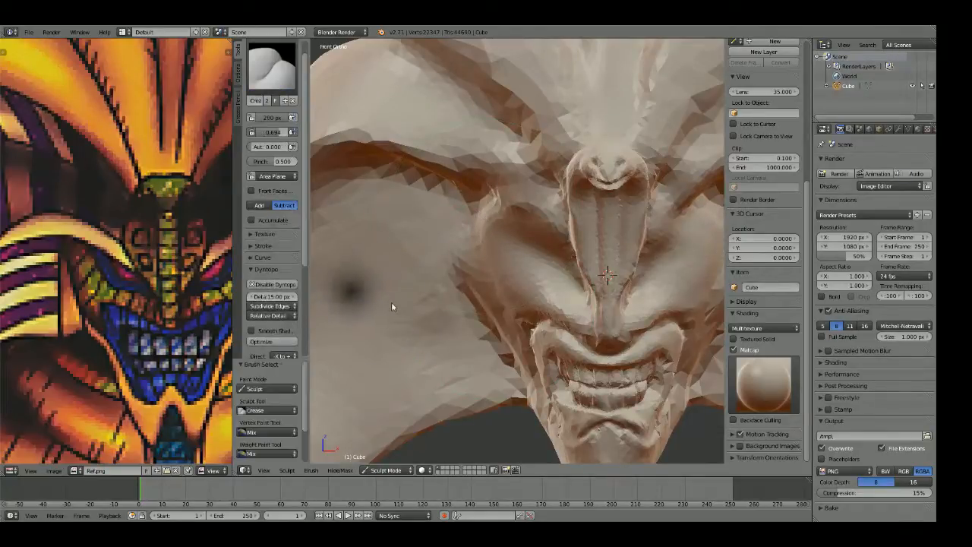
pyautogui.click(407, 301)
pyautogui.keyDown('shift'); pyautogui.moveTo(407, 302); pyautogui.dragTo(513, 288, button='middle'); pyautogui.keyUp('shift')
pyautogui.scroll(-3, 116, 259)
pyautogui.moveTo(80, 263)
pyautogui.mouseDown(button='middle')
pyautogui.moveTo(163, 260)
pyautogui.moveTo(120, 252)
pyautogui.mouseUp(button='middle')
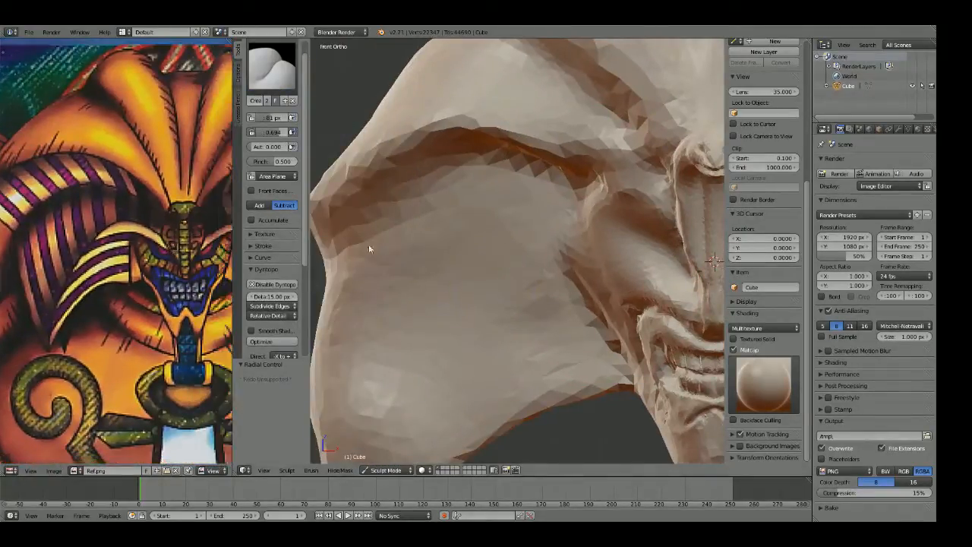
pyautogui.scroll(1, 369, 243)
pyautogui.keyDown('shift'); pyautogui.moveTo(587, 229); pyautogui.dragTo(512, 251, button='middle'); pyautogui.keyUp('shift')
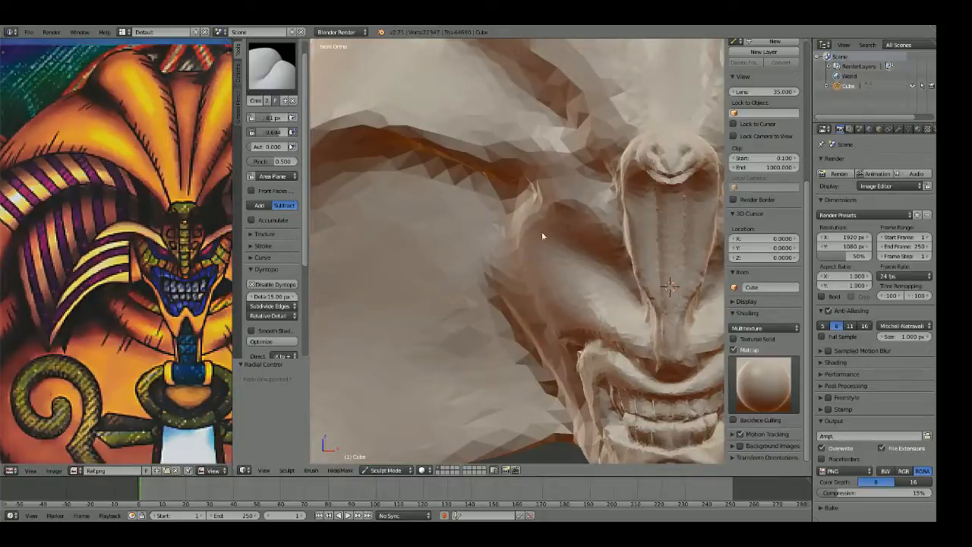
pyautogui.scroll(1, 601, 244)
pyautogui.moveTo(611, 234)
pyautogui.mouseDown()
pyautogui.moveTo(581, 201)
pyautogui.moveTo(440, 231)
pyautogui.moveTo(357, 275)
pyautogui.mouseUp()
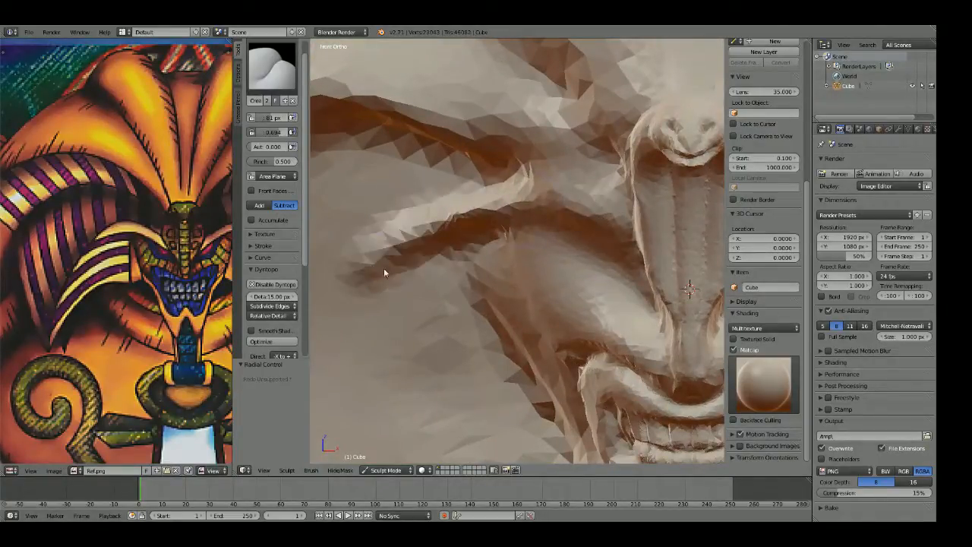
# Step: Extend the brow groove down the headdress flap to its lower tip with the Crease brush
pyautogui.scroll(-1, 385, 269)
pyautogui.keyDown('shift'); pyautogui.moveTo(437, 265); pyautogui.dragTo(529, 174, button='middle'); pyautogui.keyUp('shift')
pyautogui.moveTo(529, 142); pyautogui.dragTo(396, 315)
pyautogui.moveTo(514, 166); pyautogui.dragTo(379, 364)
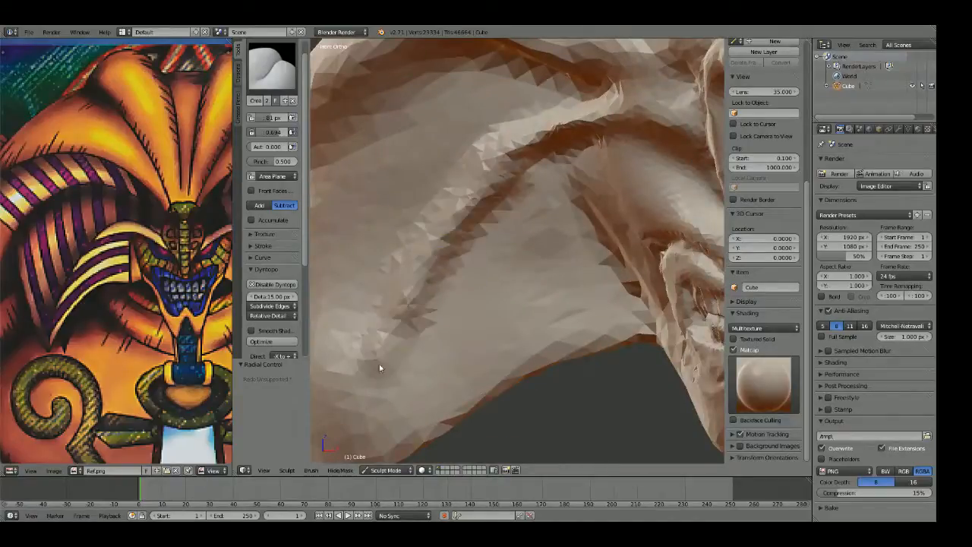
pyautogui.moveTo(439, 247); pyautogui.dragTo(378, 394)
pyautogui.keyDown('shift'); pyautogui.moveTo(378, 395); pyautogui.dragTo(451, 293, button='middle'); pyautogui.keyUp('shift')
pyautogui.scroll(-2, 451, 293)
pyautogui.moveTo(490, 226); pyautogui.dragTo(453, 318)
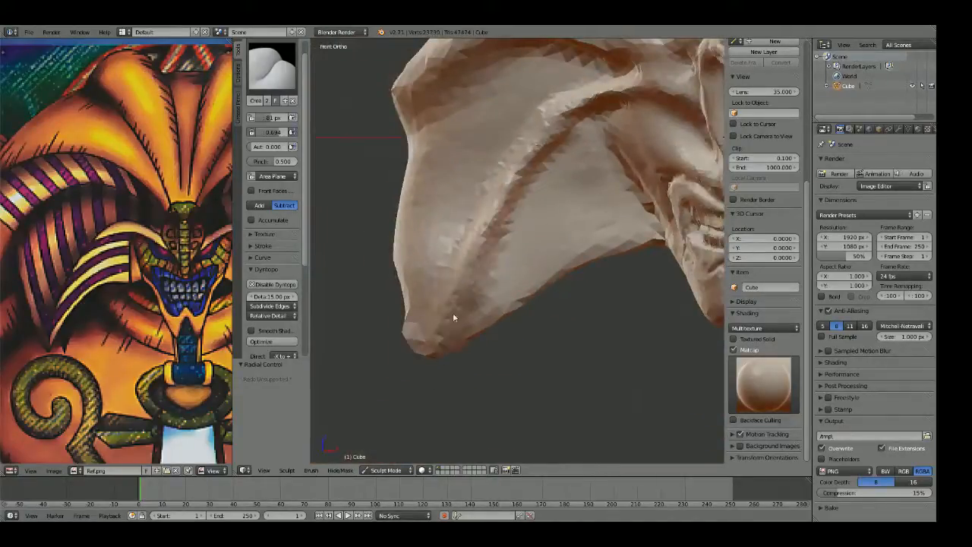
pyautogui.keyDown('shift'); pyautogui.moveTo(550, 140); pyautogui.dragTo(521, 229, button='middle'); pyautogui.keyUp('shift')
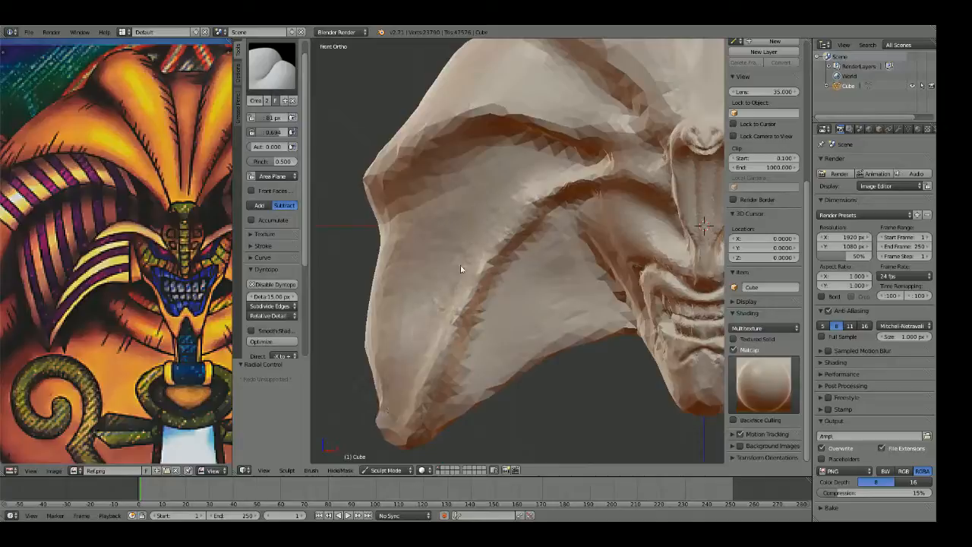
# Step: Examine the new flap grooves from the front and compare them with the Exodia card references
pyautogui.moveTo(460, 268); pyautogui.dragTo(524, 265, button='middle')
pyautogui.press('KP_1')
pyautogui.scroll(-5, 552, 261)
pyautogui.scroll(-1, 552, 259)
pyautogui.scroll(2, 511, 261)
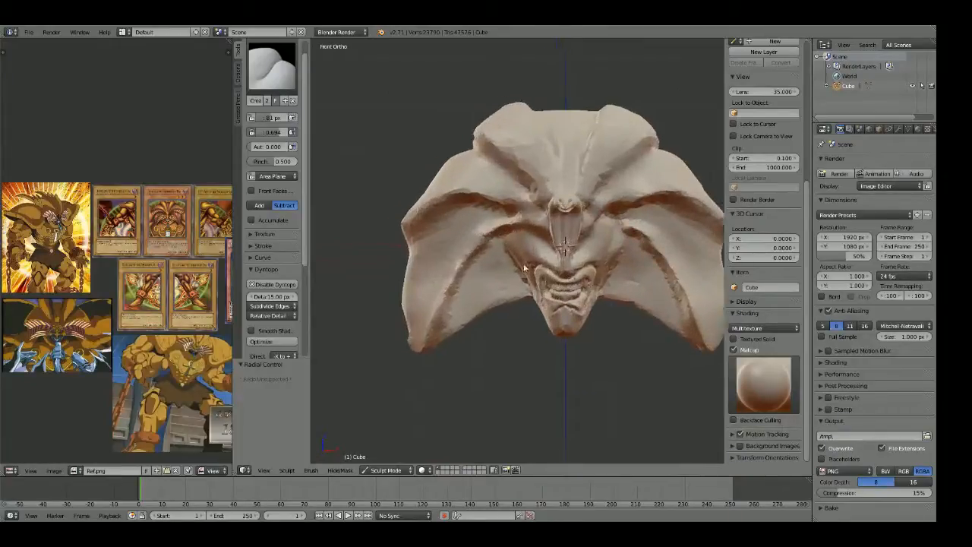
pyautogui.scroll(6, 525, 267)
pyautogui.scroll(3, 234, 306)
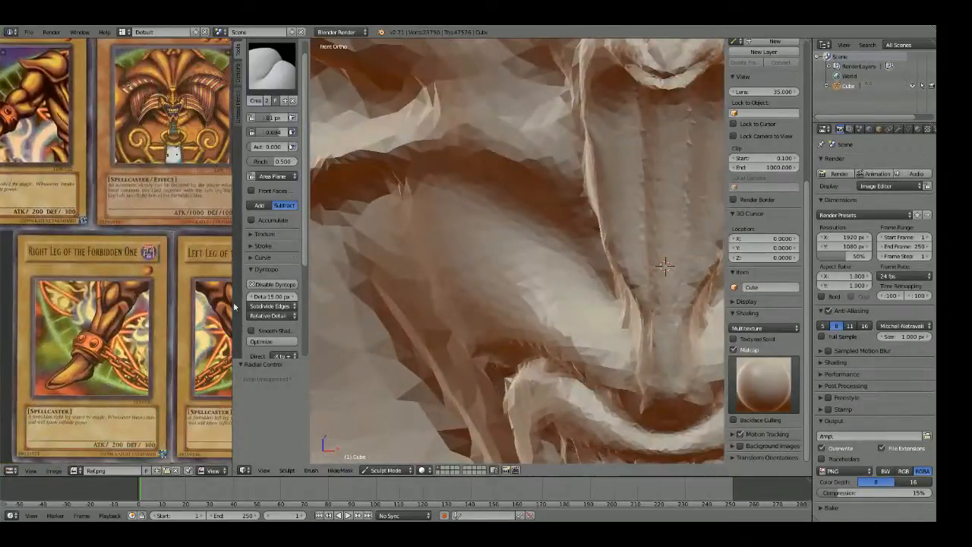
pyautogui.scroll(1, 242, 307)
pyautogui.scroll(-1, 194, 258)
pyautogui.moveTo(195, 250); pyautogui.dragTo(108, 311, button='middle')
pyautogui.scroll(2, 114, 296)
pyautogui.scroll(1, 88, 237)
pyautogui.moveTo(42, 216); pyautogui.dragTo(92, 237, button='middle')
pyautogui.scroll(-4, 505, 265)
pyautogui.scroll(1, 505, 265)
# Step: Carve a thin groove on the headdress beside the jaw, reaching its lower edge, with the Crease brush at 21 px
pyautogui.keyDown('shift'); pyautogui.moveTo(505, 265); pyautogui.dragTo(562, 262, button='middle'); pyautogui.keyUp('shift')
pyautogui.press('c')
pyautogui.press('f')
pyautogui.click(486, 278)
pyautogui.hotkey('shift', 'c')
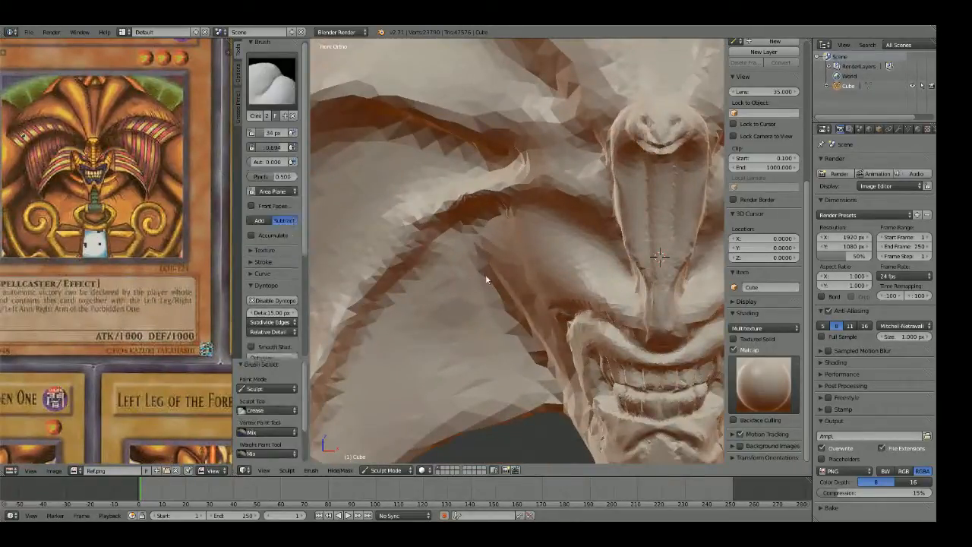
pyautogui.press('f')
pyautogui.click(478, 269)
pyautogui.keyDown('shift'); pyautogui.moveTo(478, 269); pyautogui.dragTo(502, 243, button='middle'); pyautogui.keyUp('shift')
pyautogui.scroll(2, 518, 253)
pyautogui.scroll(-2, 494, 228)
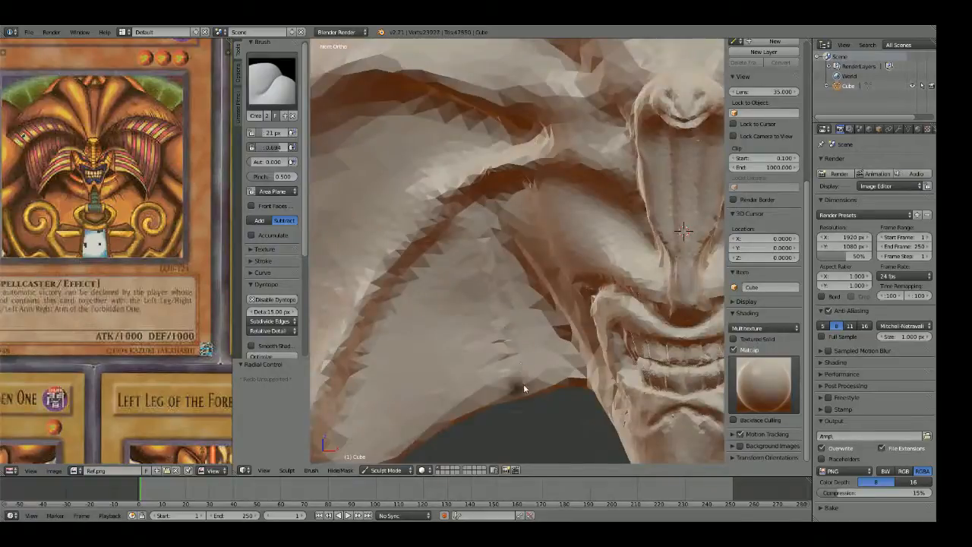
pyautogui.moveTo(532, 394); pyautogui.dragTo(485, 244)
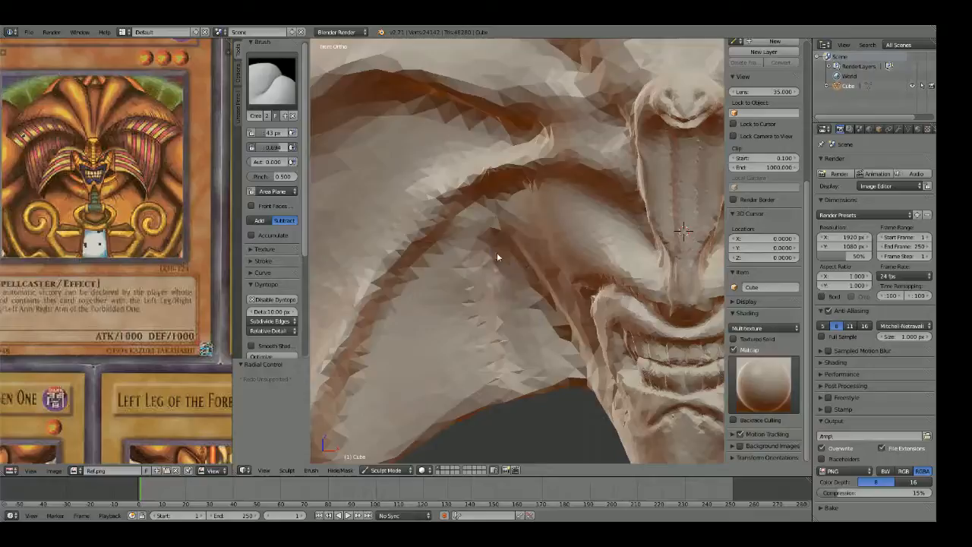
# Step: Deepen the groove beside the jaw with the Crease brush, using a 10 px dyntopo detail size
pyautogui.moveTo(497, 255); pyautogui.dragTo(524, 395)
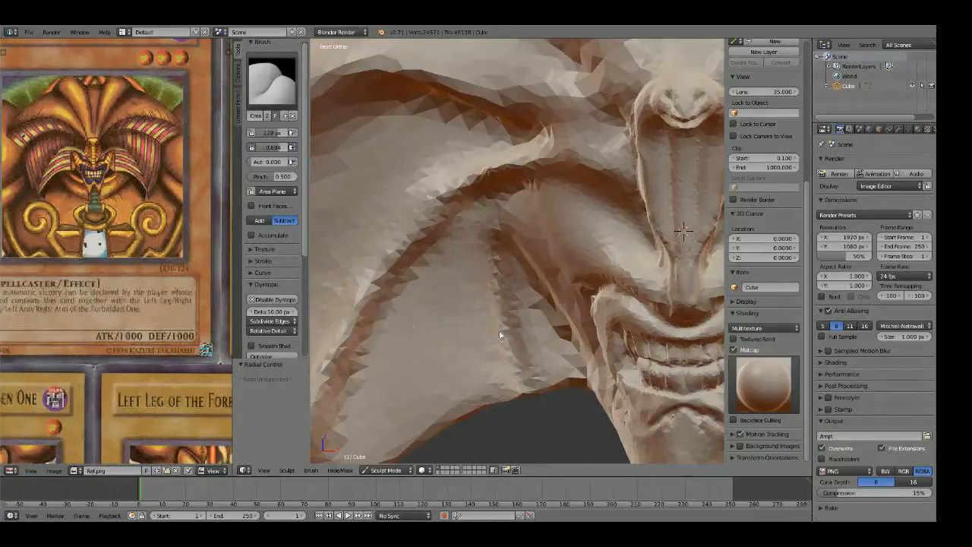
pyautogui.press('f')
pyautogui.click(479, 344)
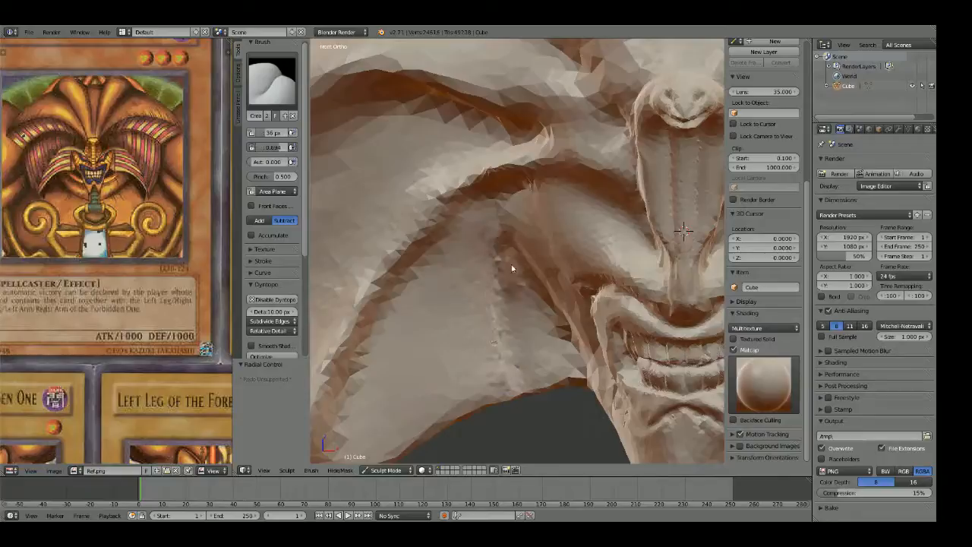
pyautogui.moveTo(512, 269); pyautogui.dragTo(543, 408)
# Step: Build up the headdress surface around the groove beside the jaw with the Clay brush, following the card reference
pyautogui.scroll(4, 116, 205)
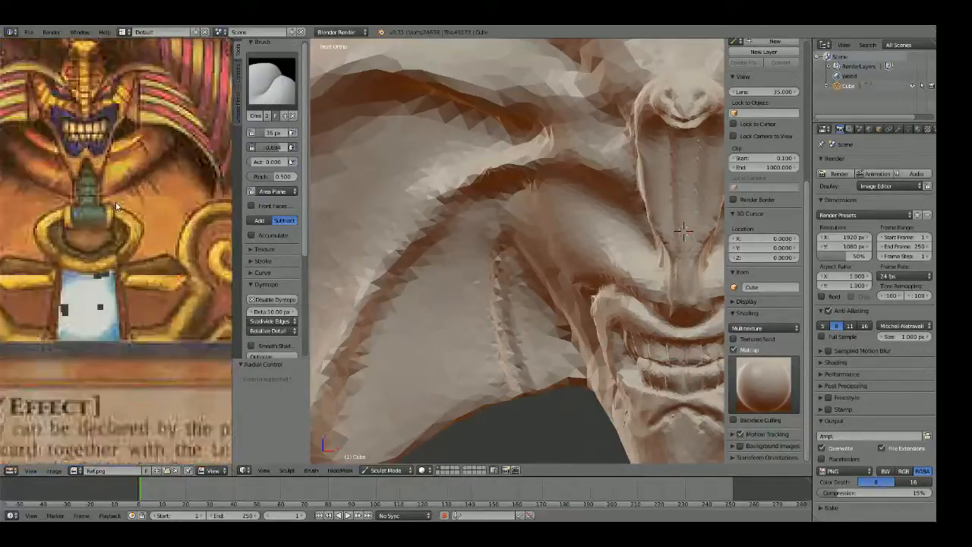
pyautogui.scroll(-1, 116, 205)
pyautogui.keyDown('shift'); pyautogui.moveTo(565, 348); pyautogui.dragTo(546, 347, button='middle'); pyautogui.keyUp('shift')
pyautogui.moveTo(499, 254)
pyautogui.mouseDown(button='middle')
pyautogui.moveTo(603, 289)
pyautogui.moveTo(564, 347)
pyautogui.moveTo(632, 341)
pyautogui.moveTo(585, 308)
pyautogui.moveTo(494, 369)
pyautogui.moveTo(634, 373)
pyautogui.moveTo(597, 371)
pyautogui.moveTo(534, 298)
pyautogui.moveTo(548, 319)
pyautogui.mouseUp(button='middle')
pyautogui.scroll(-7, 565, 347)
pyautogui.scroll(5, 597, 370)
pyautogui.press('c')
pyautogui.moveTo(537, 286)
pyautogui.mouseDown()
pyautogui.moveTo(547, 314)
pyautogui.moveTo(539, 307)
pyautogui.mouseUp()
pyautogui.moveTo(635, 334); pyautogui.dragTo(531, 349, button='middle')
pyautogui.press('KP_1')
pyautogui.scroll(-2, 545, 347)
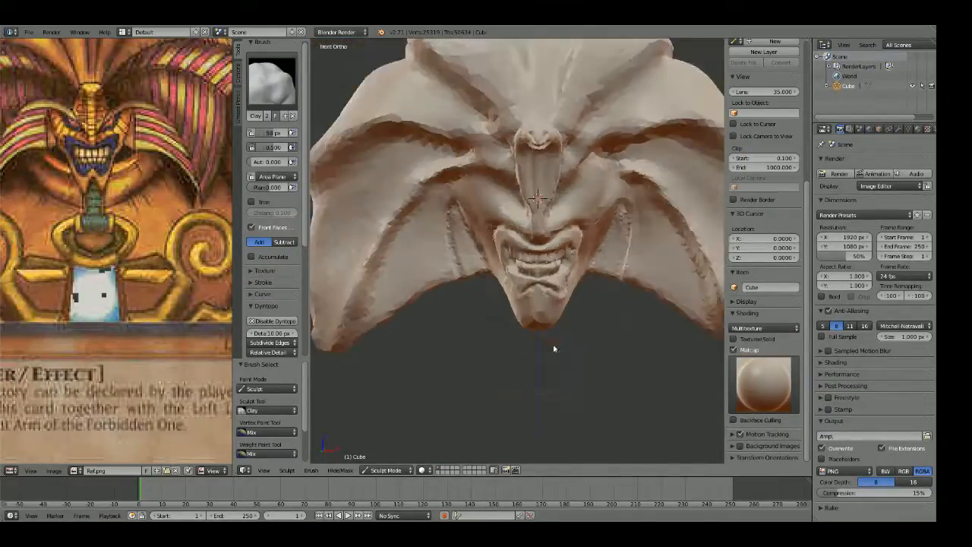
# Step: Hollow out the recess between the upper and lower headdress flaps with the Crease brush at 100 px, reaching the outer edge
pyautogui.scroll(-5, 582, 297)
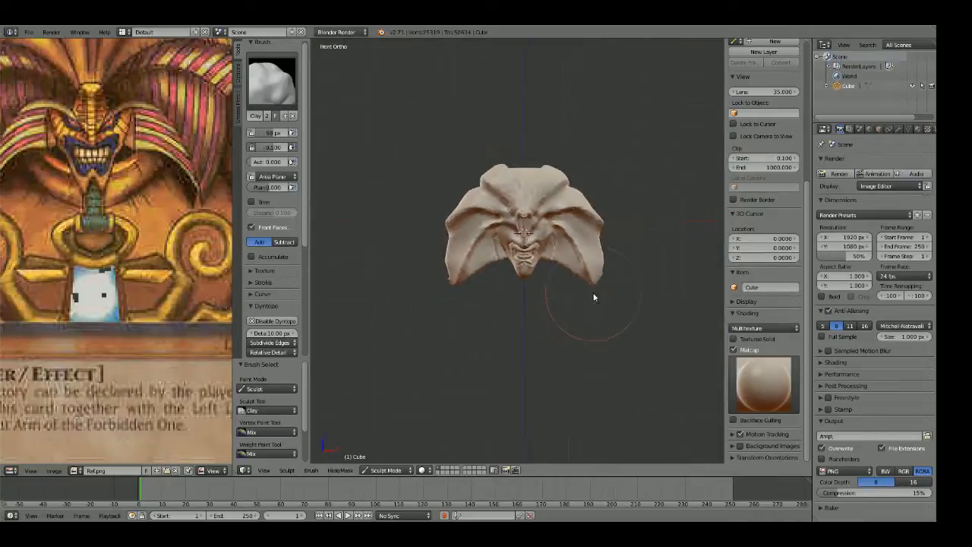
pyautogui.scroll(6, 594, 295)
pyautogui.scroll(-2, 28, 202)
pyautogui.moveTo(28, 201); pyautogui.dragTo(71, 219, button='middle')
pyautogui.keyDown('shift'); pyautogui.moveTo(410, 154); pyautogui.dragTo(451, 215, button='middle'); pyautogui.keyUp('shift')
pyautogui.scroll(1, 501, 254)
pyautogui.moveTo(568, 300)
pyautogui.keyDown('shift'); pyautogui.mouseDown(button='middle')
pyautogui.moveTo(486, 254)
pyautogui.moveTo(533, 210)
pyautogui.mouseUp(button='middle'); pyautogui.keyUp('shift')
pyautogui.hotkey('shift', 'c')
pyautogui.click(523, 241)
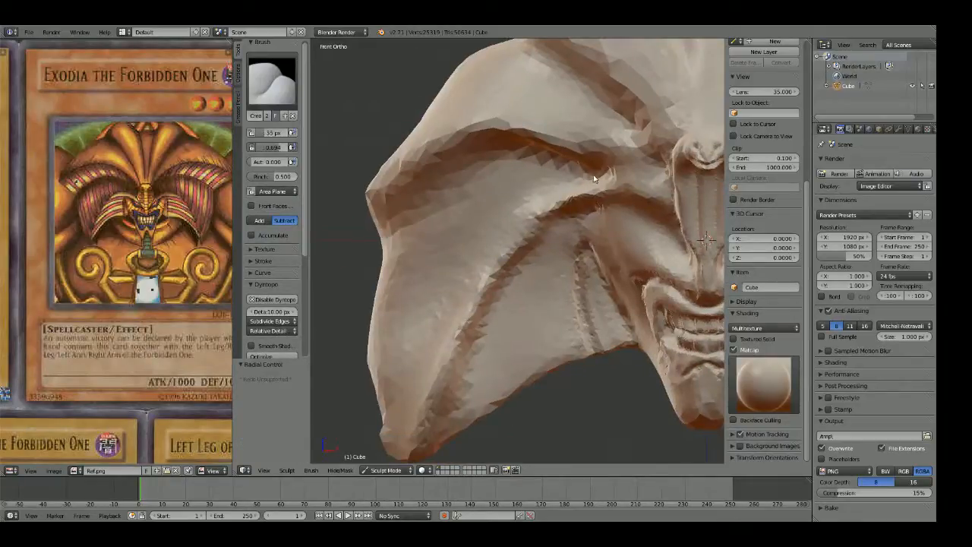
pyautogui.moveTo(594, 178); pyautogui.dragTo(437, 220)
pyautogui.moveTo(567, 189); pyautogui.dragTo(411, 245)
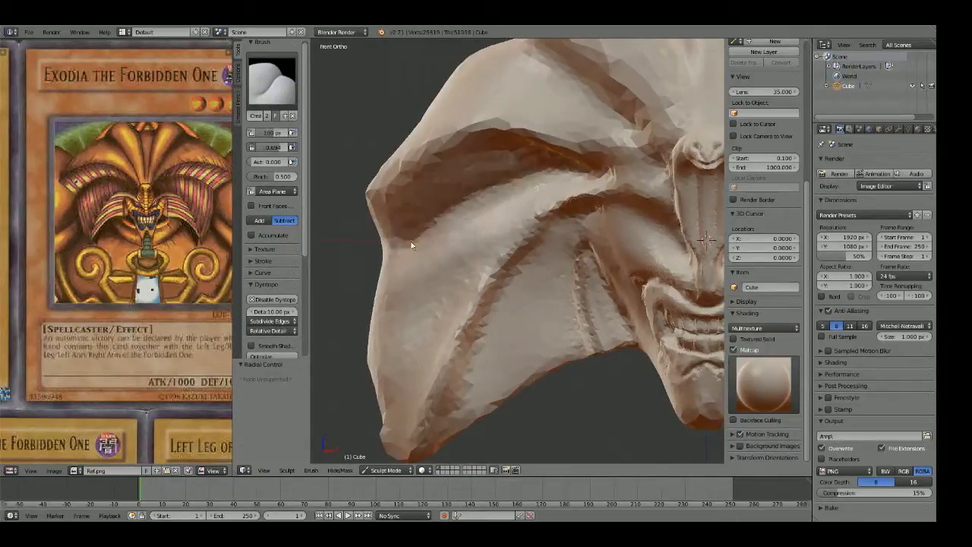
pyautogui.moveTo(541, 188)
pyautogui.mouseDown()
pyautogui.moveTo(378, 291)
pyautogui.moveTo(433, 255)
pyautogui.mouseUp()
pyautogui.moveTo(491, 212)
pyautogui.mouseDown()
pyautogui.moveTo(562, 180)
pyautogui.moveTo(377, 297)
pyautogui.mouseUp()
# Step: Sharpen the lower border of the side recess out to the headdress edge with the Crease brush at 33 px
pyautogui.press('f')
pyautogui.click(399, 281)
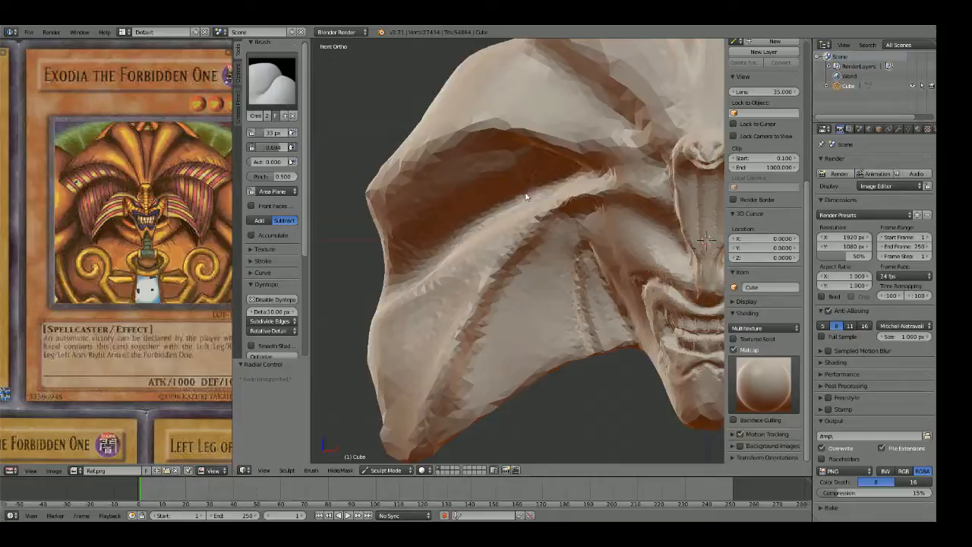
pyautogui.moveTo(484, 218)
pyautogui.mouseDown()
pyautogui.moveTo(386, 295)
pyautogui.moveTo(374, 319)
pyautogui.mouseUp()
# Step: Nudge the headdress's outer edge where the recess ends with the Grab brush at 123 px
pyautogui.scroll(-1, 395, 296)
pyautogui.press('g')
pyautogui.press('f')
pyautogui.click(418, 277)
pyautogui.moveTo(418, 278); pyautogui.dragTo(422, 272)
pyautogui.moveTo(417, 253)
pyautogui.mouseDown(button='middle')
pyautogui.moveTo(468, 243)
pyautogui.moveTo(441, 230)
pyautogui.moveTo(415, 240)
pyautogui.mouseUp(button='middle')
pyautogui.scroll(-2, 456, 239)
pyautogui.press('KP_1')
pyautogui.scroll(-3, 495, 234)
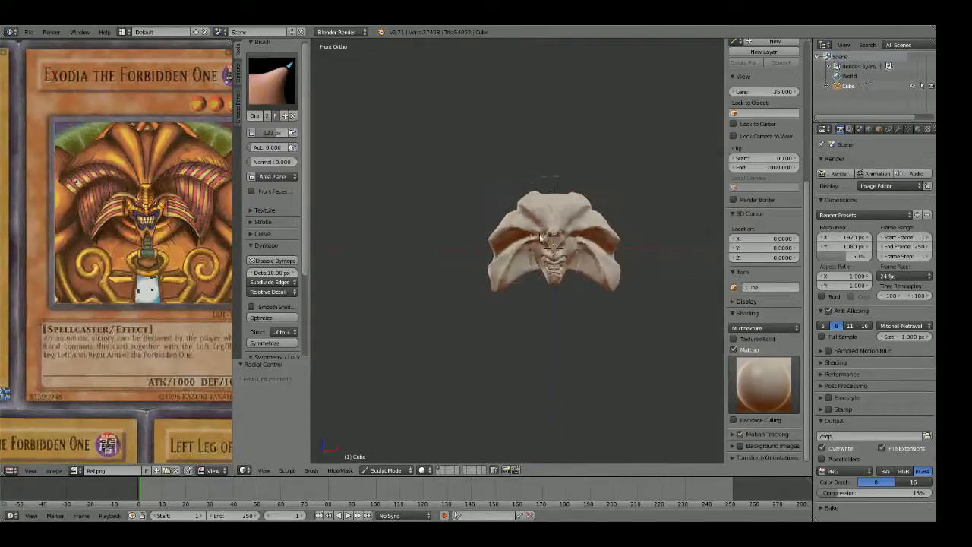
# Step: Pull the lower tip of the headdress flap inward from the front with the Grab brush to narrow it
pyautogui.scroll(6, 498, 251)
pyautogui.keyDown('shift'); pyautogui.moveTo(488, 260); pyautogui.dragTo(530, 246, button='middle'); pyautogui.keyUp('shift')
pyautogui.scroll(2, 529, 248)
pyautogui.press('f')
pyautogui.click(502, 289)
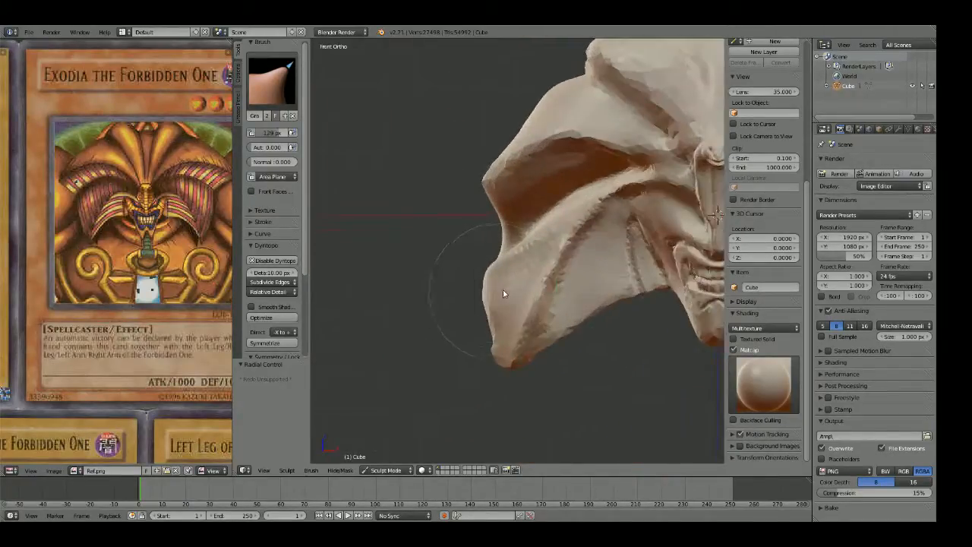
pyautogui.moveTo(492, 327); pyautogui.dragTo(509, 336)
pyautogui.keyDown('shift'); pyautogui.moveTo(505, 352); pyautogui.dragTo(522, 295, button='middle'); pyautogui.keyUp('shift')
pyautogui.scroll(3, 521, 295)
pyautogui.moveTo(512, 293); pyautogui.dragTo(519, 297)
pyautogui.moveTo(531, 332); pyautogui.dragTo(537, 338)
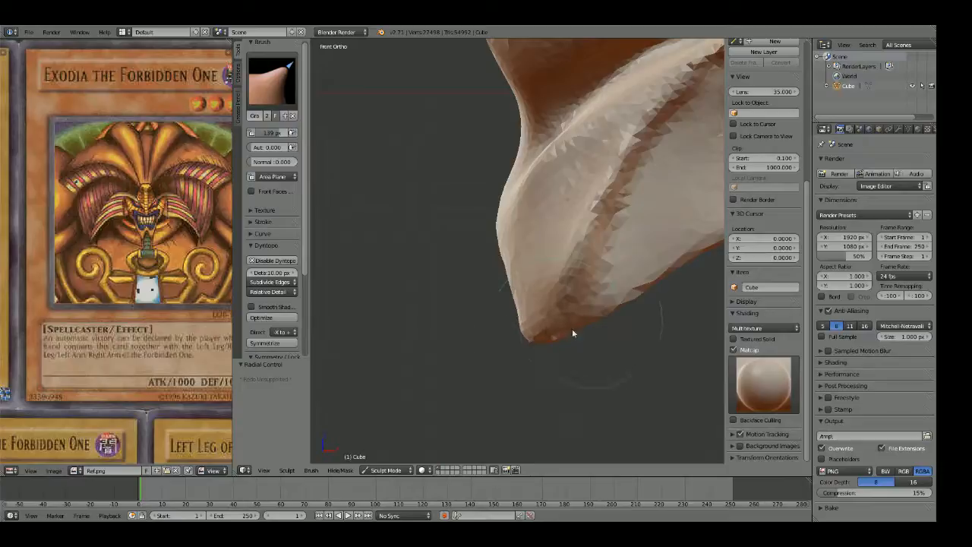
# Step: Shift the lower flap tip backward in the right side view with the Grab brush at 200 px
pyautogui.scroll(-6, 619, 300)
pyautogui.moveTo(631, 293)
pyautogui.mouseDown(button='middle')
pyautogui.moveTo(593, 287)
pyautogui.moveTo(684, 279)
pyautogui.moveTo(330, 269)
pyautogui.moveTo(358, 254)
pyautogui.mouseUp(button='middle')
pyautogui.press('KP_3')
pyautogui.press('g')
pyautogui.click(515, 260)
pyautogui.scroll(4, 501, 264)
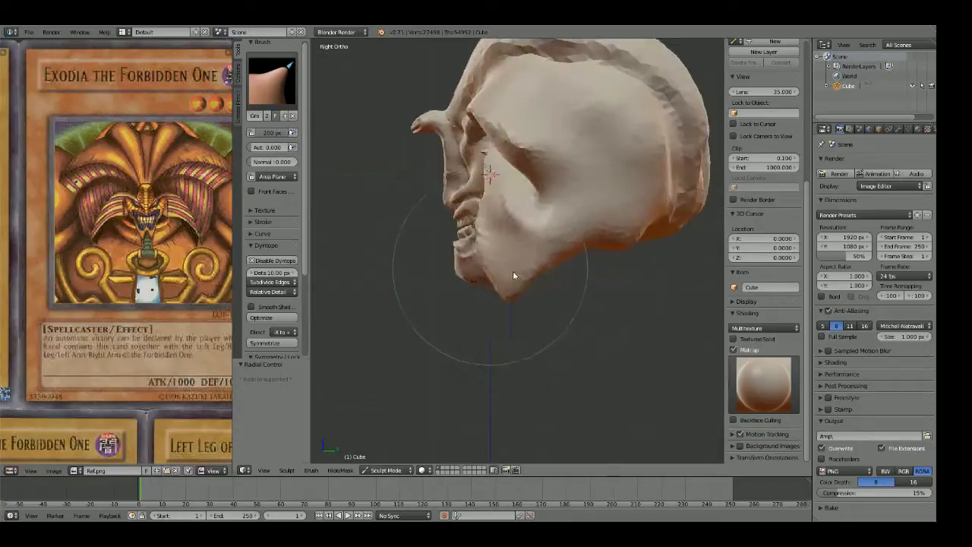
pyautogui.moveTo(503, 243); pyautogui.dragTo(515, 246)
pyautogui.moveTo(508, 295); pyautogui.dragTo(522, 295)
# Step: Build up the surface of the lower flap toward its tip with the Clay brush at 117 px
pyautogui.moveTo(524, 236); pyautogui.dragTo(684, 262, button='middle')
pyautogui.scroll(7, 562, 249)
pyautogui.press('f')
pyautogui.click(501, 266)
pyautogui.press('x')
pyautogui.press('c')
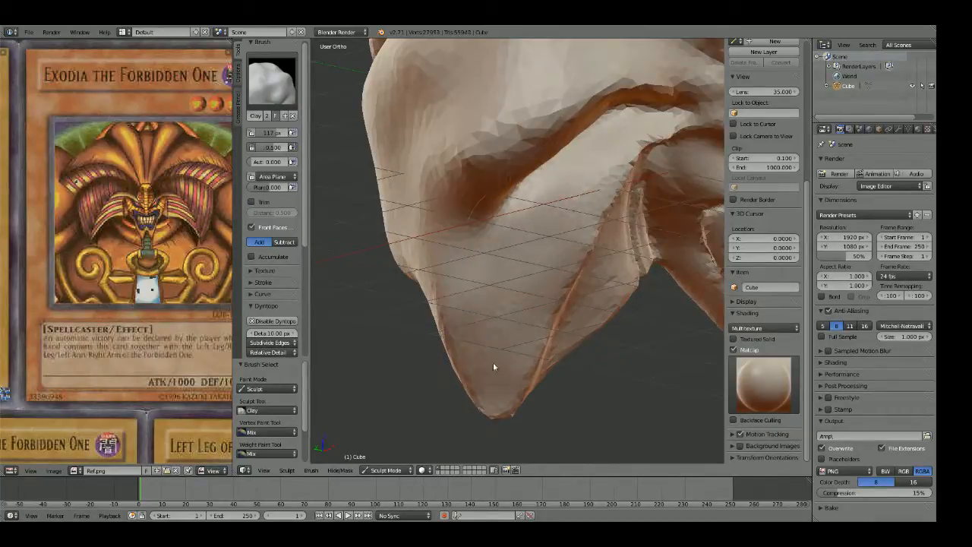
# Step: Define the ridge between the side recess and the lower flap with the Crease brush at 32 px
pyautogui.hotkey('shift', 'c')
pyautogui.press('f')
pyautogui.click(469, 248)
pyautogui.moveTo(469, 248)
pyautogui.mouseDown(button='middle')
pyautogui.moveTo(434, 211)
pyautogui.moveTo(503, 236)
pyautogui.moveTo(613, 236)
pyautogui.moveTo(481, 246)
pyautogui.mouseUp(button='middle')
pyautogui.press('f')
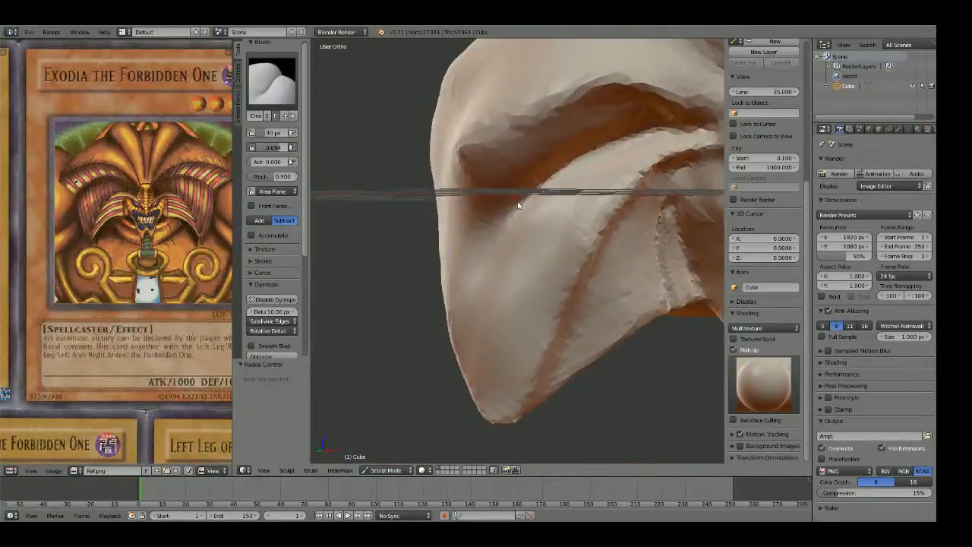
pyautogui.click(520, 204)
pyautogui.moveTo(471, 267); pyautogui.dragTo(548, 176)
# Step: Examine the headdress from the front and side and compare it with the Exodia card and full-body references
pyautogui.scroll(-7, 555, 170)
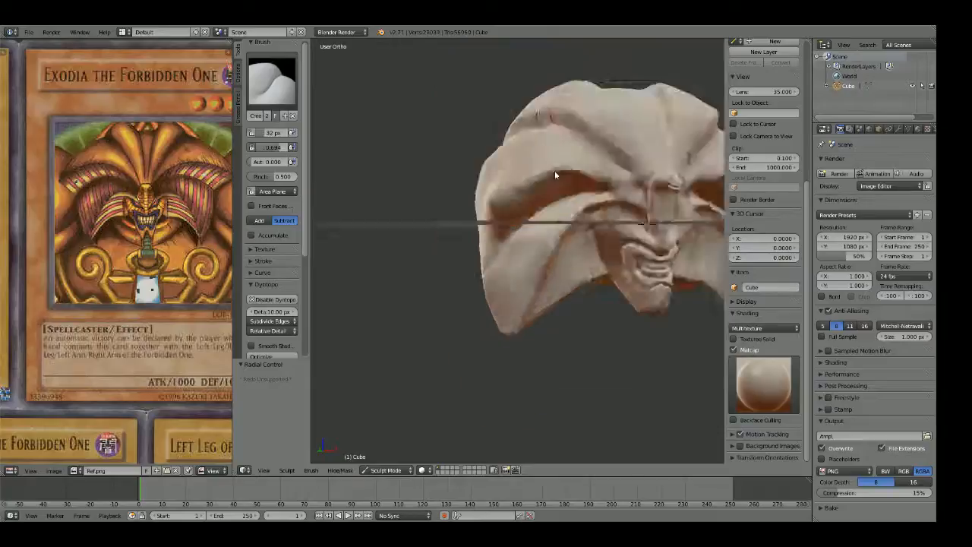
pyautogui.press('KP_1')
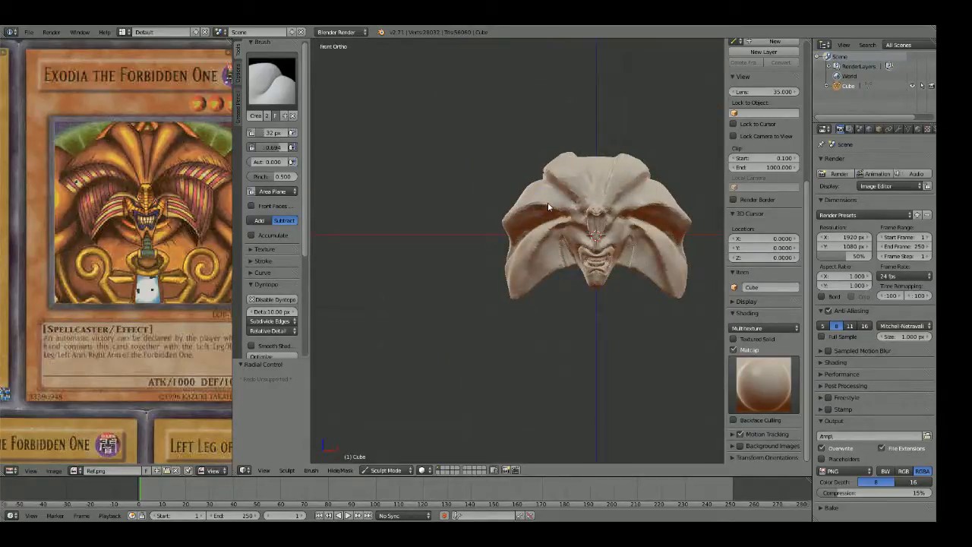
pyautogui.keyDown('shift'); pyautogui.moveTo(484, 206); pyautogui.dragTo(488, 218, button='middle'); pyautogui.keyUp('shift')
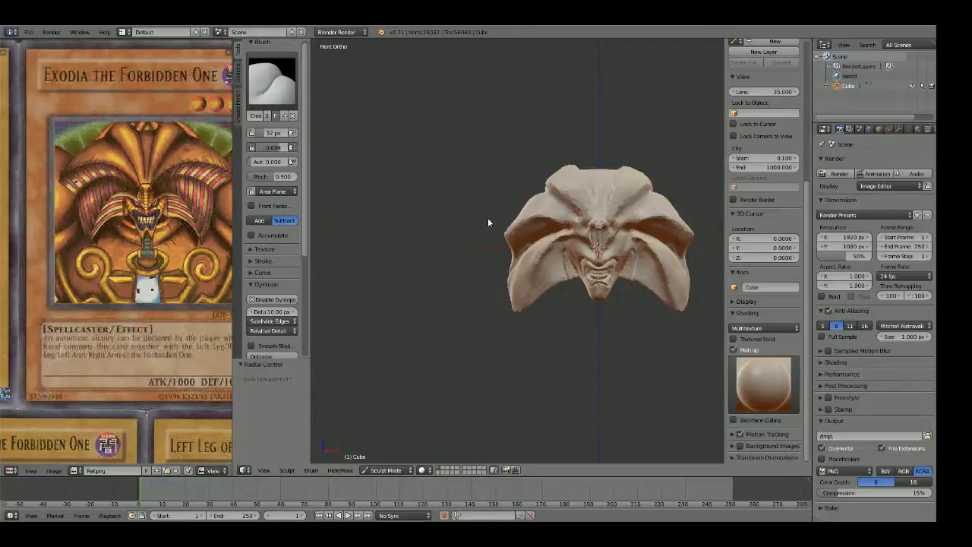
pyautogui.scroll(2, 486, 216)
pyautogui.keyDown('shift'); pyautogui.moveTo(453, 163); pyautogui.dragTo(479, 215, button='middle'); pyautogui.keyUp('shift')
pyautogui.scroll(3, 480, 215)
pyautogui.press('g')
pyautogui.press('f')
pyautogui.click(630, 252)
pyautogui.moveTo(630, 252)
pyautogui.mouseDown(button='middle')
pyautogui.moveTo(565, 272)
pyautogui.moveTo(479, 258)
pyautogui.mouseUp(button='middle')
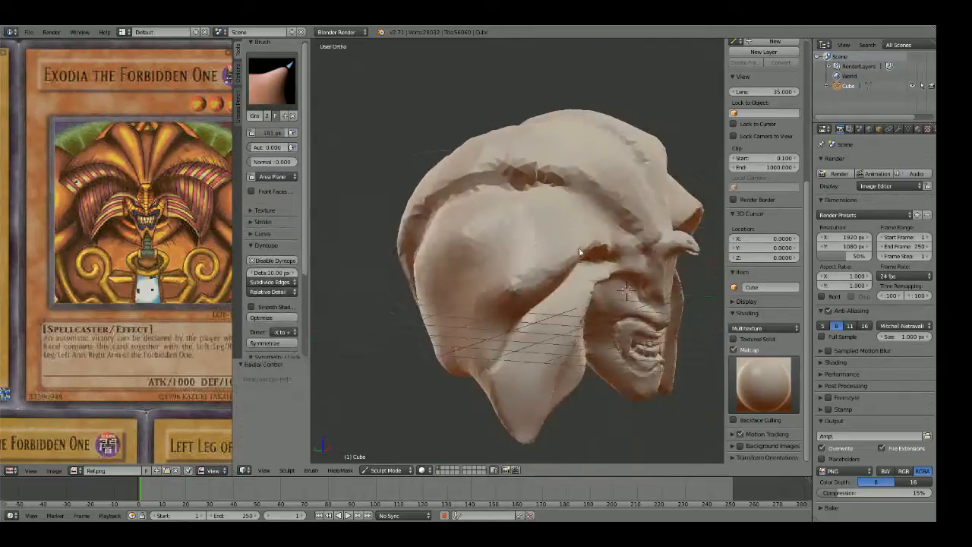
pyautogui.press('x')
pyautogui.press('f')
pyautogui.click(487, 249)
pyautogui.press('f')
pyautogui.click(547, 234)
pyautogui.moveTo(547, 235)
pyautogui.mouseDown(button='middle')
pyautogui.moveTo(522, 182)
pyautogui.moveTo(461, 202)
pyautogui.moveTo(452, 219)
pyautogui.moveTo(551, 250)
pyautogui.moveTo(556, 237)
pyautogui.moveTo(650, 258)
pyautogui.mouseUp(button='middle')
pyautogui.scroll(-4, 69, 216)
pyautogui.moveTo(69, 215); pyautogui.dragTo(136, 205, button='middle')
pyautogui.moveTo(79, 284); pyautogui.dragTo(261, 161, button='middle')
pyautogui.moveTo(450, 219)
pyautogui.mouseDown(button='middle')
pyautogui.moveTo(420, 244)
pyautogui.moveTo(323, 210)
pyautogui.moveTo(468, 235)
pyautogui.moveTo(504, 258)
pyautogui.moveTo(471, 289)
pyautogui.moveTo(451, 291)
pyautogui.mouseUp(button='middle')
pyautogui.scroll(2, 504, 258)
pyautogui.scroll(-7, 471, 288)
pyautogui.scroll(-6, 180, 291)
pyautogui.moveTo(180, 291); pyautogui.dragTo(84, 291, button='middle')
pyautogui.scroll(6, 85, 289)
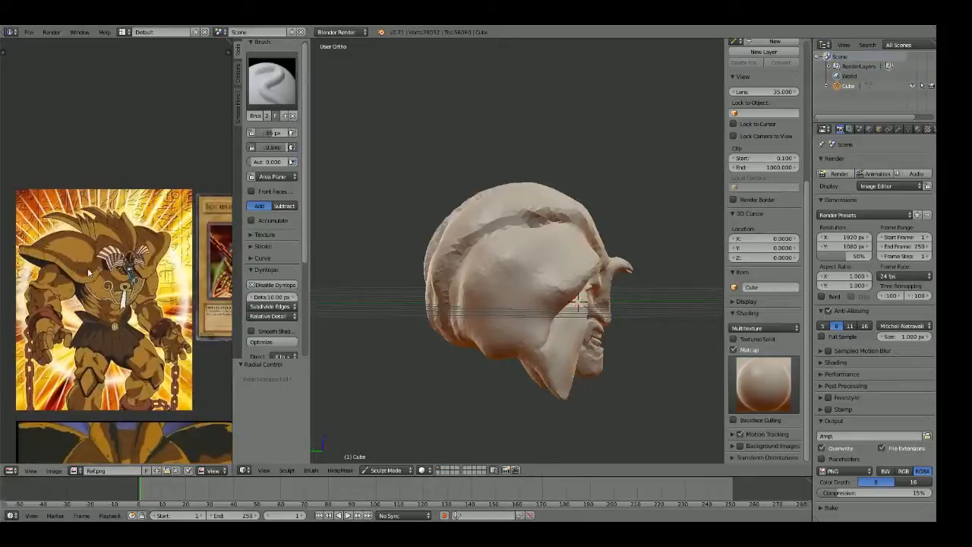
pyautogui.scroll(2, 585, 297)
pyautogui.moveTo(585, 297)
pyautogui.mouseDown(button='middle')
pyautogui.moveTo(536, 304)
pyautogui.moveTo(506, 288)
pyautogui.moveTo(516, 241)
pyautogui.moveTo(506, 226)
pyautogui.moveTo(516, 216)
pyautogui.mouseUp(button='middle')
pyautogui.press('KP_1')
pyautogui.scroll(-3, 515, 280)
# Step: Carve the side groove around toward the back of the headdress with the Crease brush at 37 px
pyautogui.moveTo(440, 209)
pyautogui.mouseDown(button='middle')
pyautogui.moveTo(501, 243)
pyautogui.moveTo(571, 225)
pyautogui.mouseUp(button='middle')
pyautogui.scroll(3, 587, 332)
pyautogui.moveTo(571, 225)
pyautogui.keyDown('shift'); pyautogui.mouseDown(button='middle')
pyautogui.moveTo(587, 331)
pyautogui.moveTo(540, 325)
pyautogui.moveTo(539, 291)
pyautogui.moveTo(586, 320)
pyautogui.mouseUp(button='middle'); pyautogui.keyUp('shift')
pyautogui.scroll(1, 569, 323)
pyautogui.hotkey('shift', 'c')
pyautogui.press('f')
pyautogui.click(555, 310)
pyautogui.scroll(1, 539, 280)
pyautogui.scroll(-1, 547, 302)
pyautogui.moveTo(577, 316); pyautogui.dragTo(451, 259)
pyautogui.moveTo(451, 258)
pyautogui.mouseDown(button='middle')
pyautogui.moveTo(400, 254)
pyautogui.moveTo(617, 308)
pyautogui.mouseUp(button='middle')
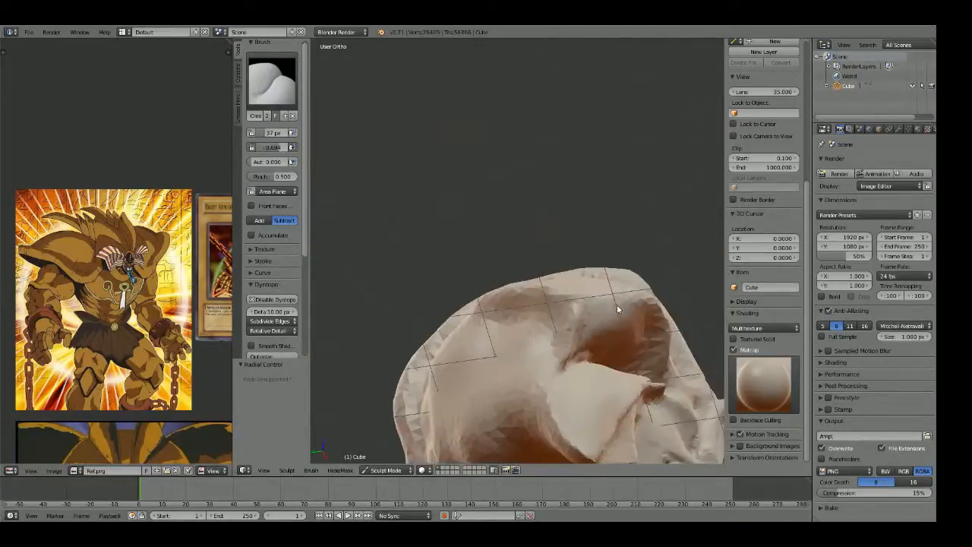
pyautogui.moveTo(517, 347)
pyautogui.mouseDown(button='middle')
pyautogui.moveTo(542, 352)
pyautogui.moveTo(509, 341)
pyautogui.mouseUp(button='middle')
pyautogui.moveTo(514, 286); pyautogui.dragTo(377, 290)
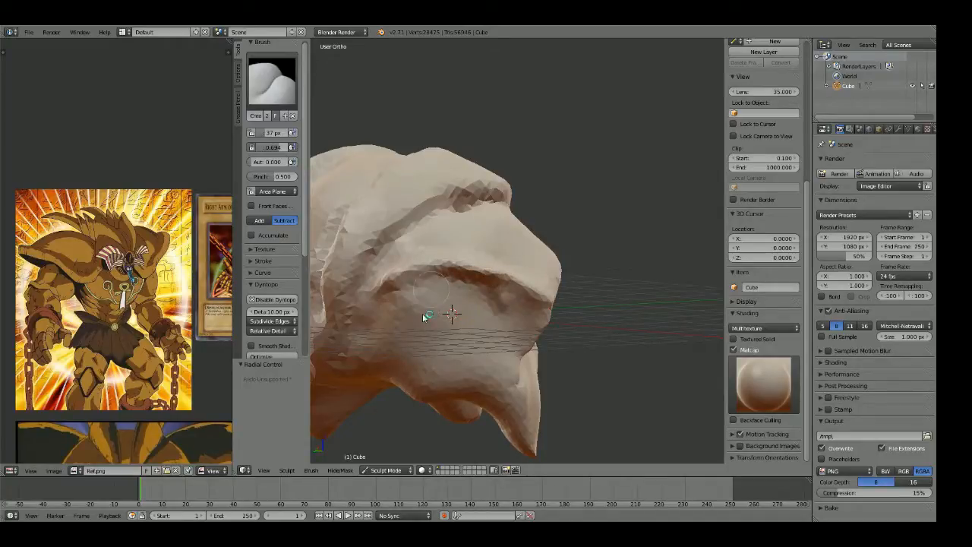
# Step: Fill out the flap surface below the side groove with the Clay brush at 98 px
pyautogui.scroll(-5, 536, 313)
pyautogui.moveTo(536, 313)
pyautogui.mouseDown(button='middle')
pyautogui.moveTo(461, 304)
pyautogui.moveTo(503, 289)
pyautogui.moveTo(506, 256)
pyautogui.mouseUp(button='middle')
pyautogui.scroll(5, 502, 291)
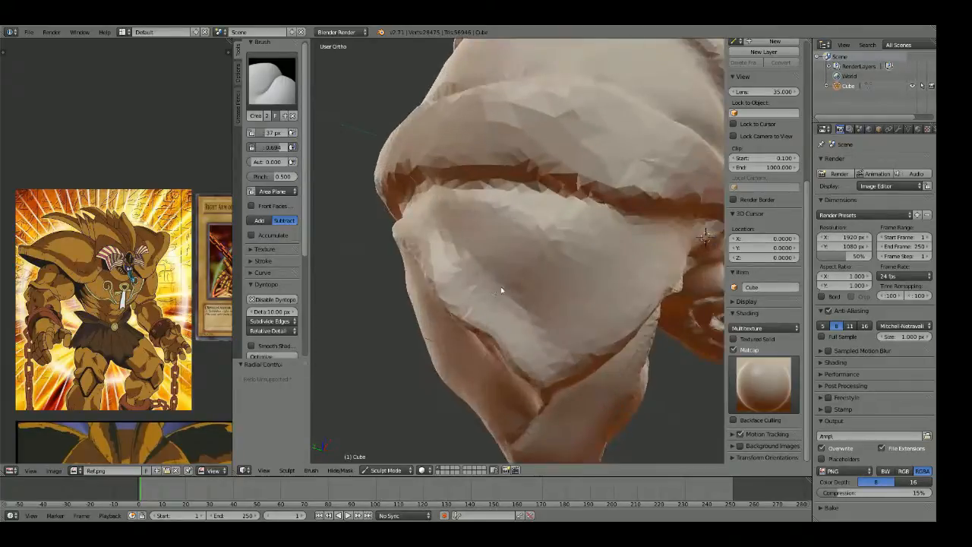
pyautogui.press('c')
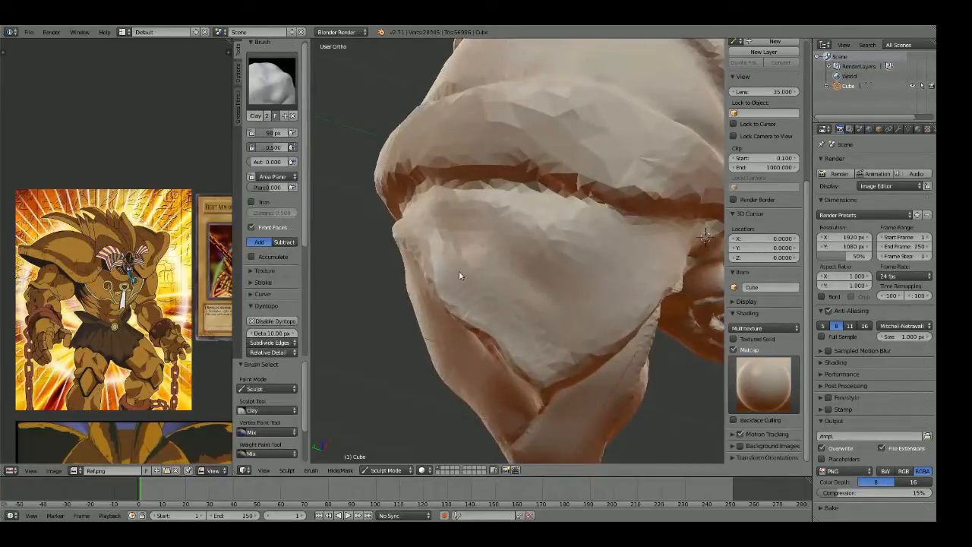
pyautogui.moveTo(420, 226); pyautogui.dragTo(469, 321, button='middle')
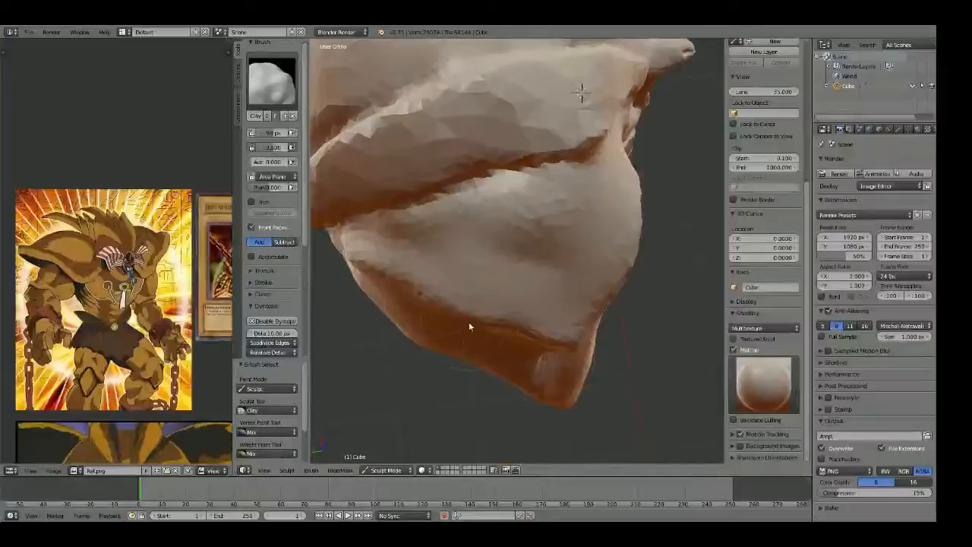
# Step: Reshape the flap surface below the side groove with the Grab brush at 141 px
pyautogui.press('g')
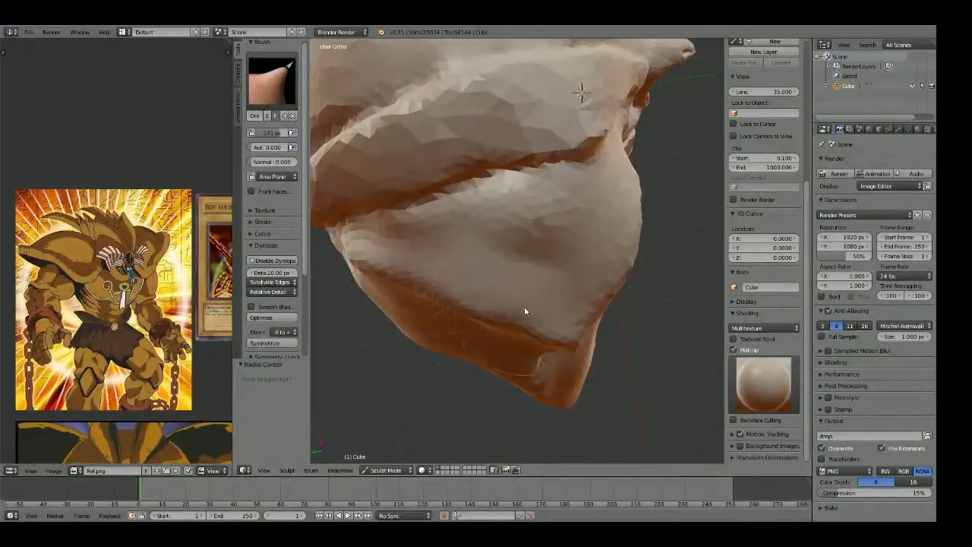
pyautogui.moveTo(523, 240); pyautogui.dragTo(521, 221)
pyautogui.scroll(-8, 555, 266)
pyautogui.press('KP_1')
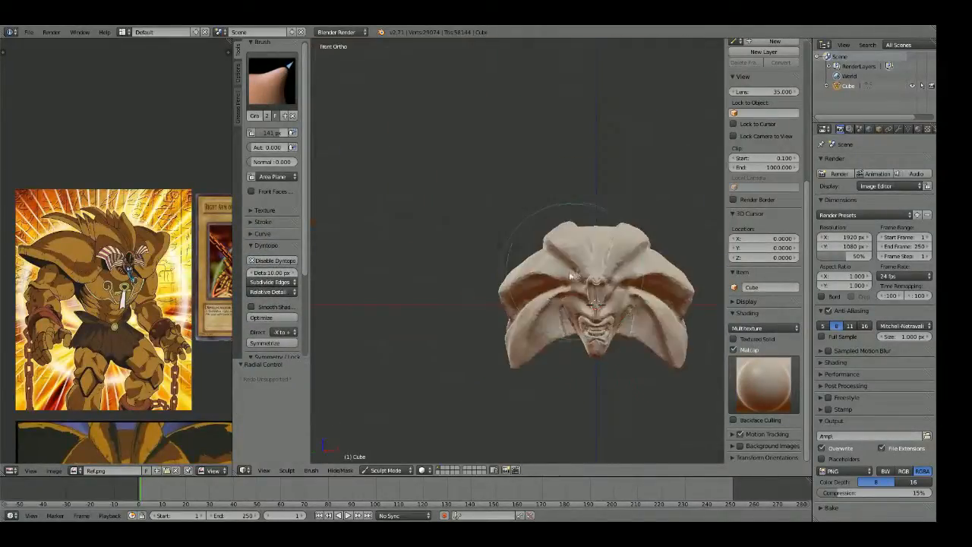
# Step: Carve a sharp crease from beside the snake's head along the upper border of the side recess with the Crease brush at 40 px
pyautogui.scroll(-1, 579, 274)
pyautogui.scroll(8, 555, 262)
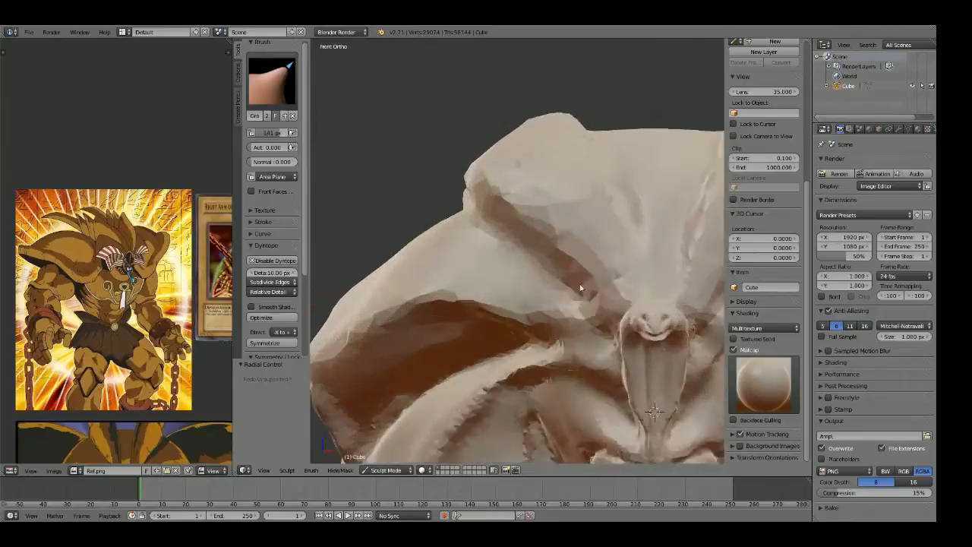
pyautogui.hotkey('shift', 'c')
pyautogui.press('f')
pyautogui.click(469, 284)
pyautogui.keyDown('shift'); pyautogui.moveTo(478, 297); pyautogui.dragTo(464, 256, button='middle'); pyautogui.keyUp('shift')
pyautogui.scroll(2, 464, 256)
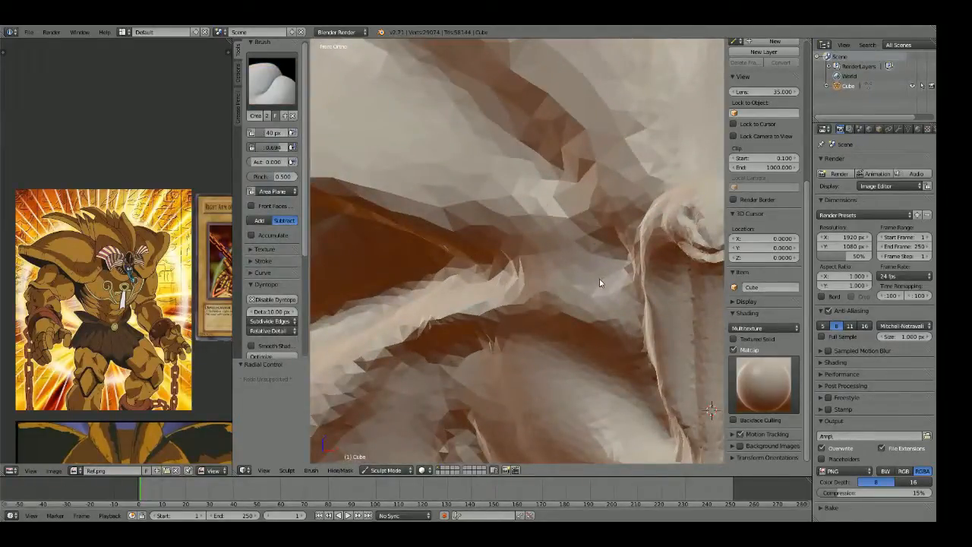
pyautogui.moveTo(220, 302); pyautogui.dragTo(10, 287, button='middle')
pyautogui.scroll(3, 114, 319)
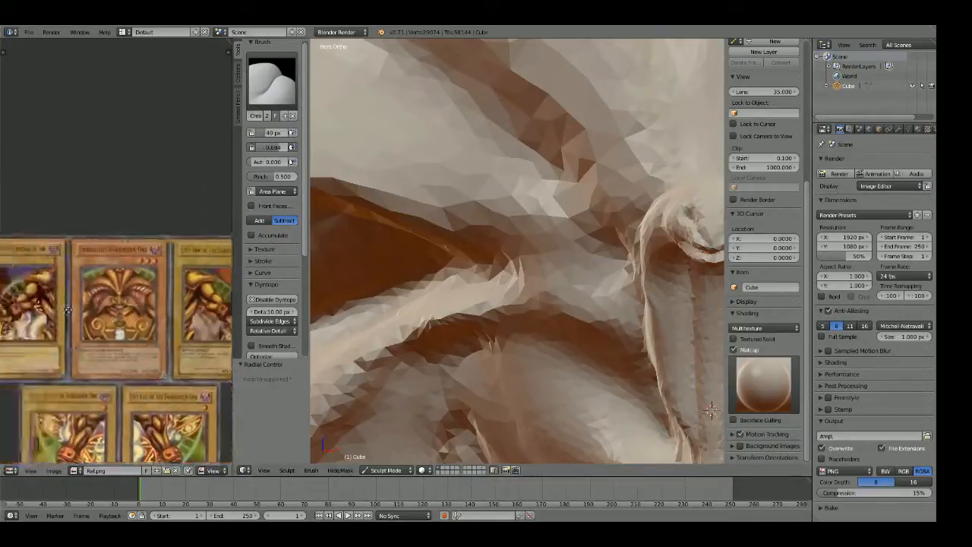
pyautogui.scroll(-5, 593, 289)
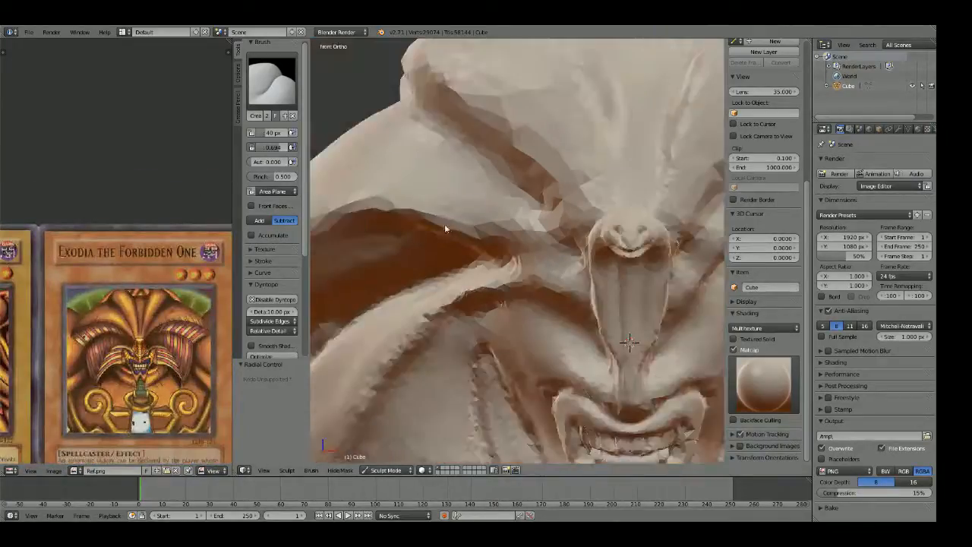
pyautogui.scroll(5, 445, 224)
pyautogui.moveTo(640, 270); pyautogui.dragTo(501, 215)
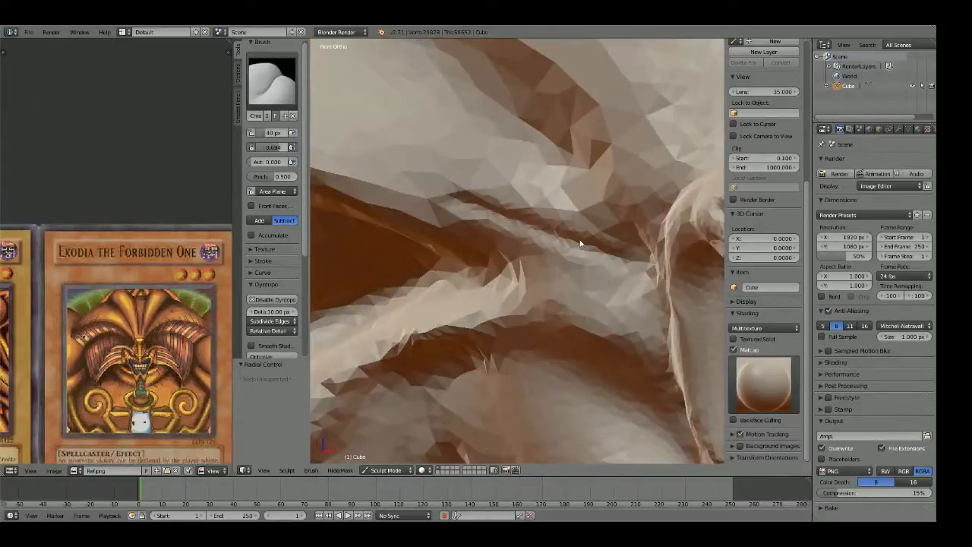
pyautogui.hotkey('ctrl', 'z')
pyautogui.moveTo(625, 265); pyautogui.dragTo(390, 178)
pyautogui.scroll(-3, 403, 192)
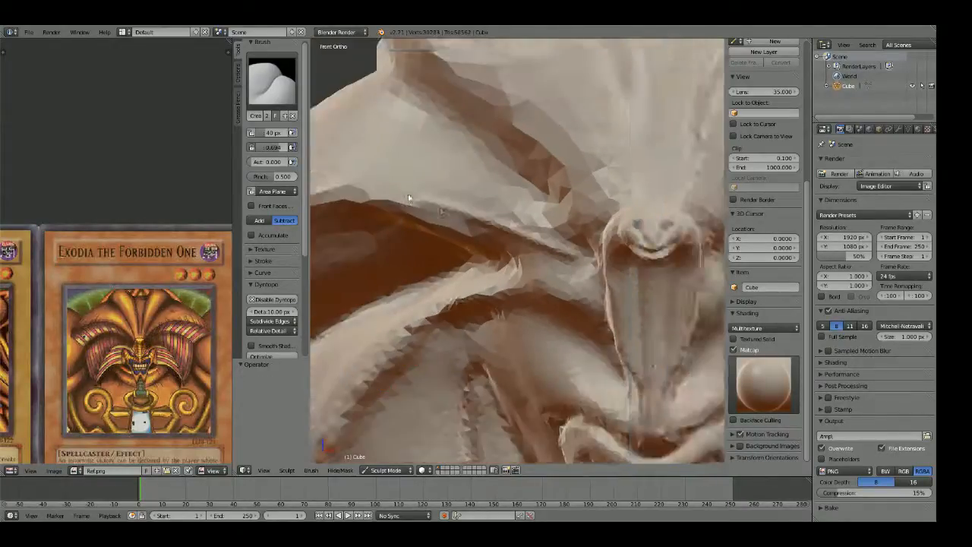
pyautogui.scroll(3, 409, 198)
pyautogui.moveTo(553, 191); pyautogui.dragTo(423, 166)
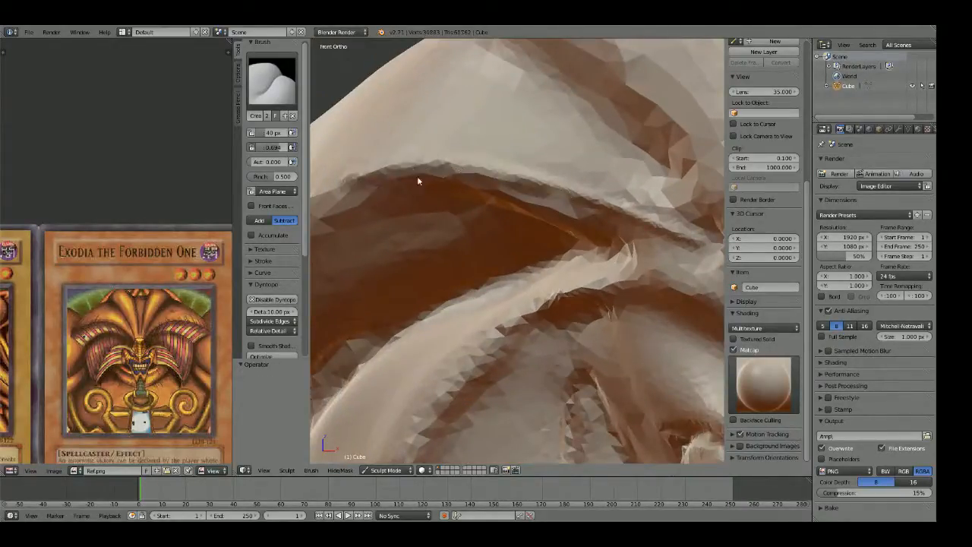
# Step: Deepen the diagonal groove from the snake's head to the upper headdress lobe with the Crease brush at 40 px
pyautogui.moveTo(680, 213)
pyautogui.keyDown('shift'); pyautogui.mouseDown(button='middle')
pyautogui.moveTo(618, 260)
pyautogui.moveTo(597, 306)
pyautogui.mouseUp(button='middle'); pyautogui.keyUp('shift')
pyautogui.scroll(-2, 613, 284)
pyautogui.scroll(2, 623, 307)
pyautogui.moveTo(631, 318)
pyautogui.mouseDown()
pyautogui.moveTo(562, 231)
pyautogui.moveTo(561, 240)
pyautogui.mouseUp()
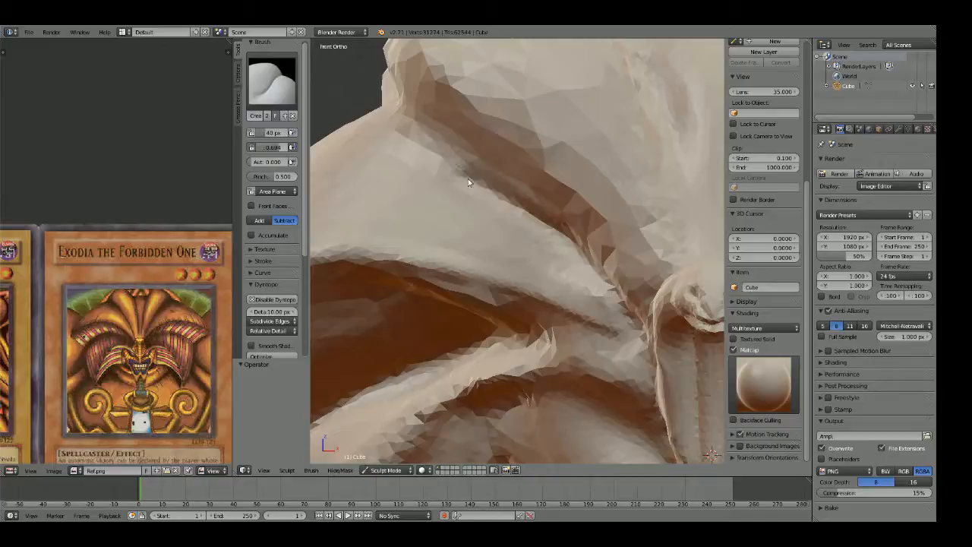
pyautogui.moveTo(375, 125)
pyautogui.mouseDown()
pyautogui.moveTo(569, 232)
pyautogui.moveTo(448, 141)
pyautogui.moveTo(394, 108)
pyautogui.moveTo(592, 262)
pyautogui.mouseUp()
pyautogui.scroll(-3, 566, 236)
pyautogui.keyDown('shift'); pyautogui.moveTo(611, 247); pyautogui.dragTo(541, 312, button='middle'); pyautogui.keyUp('shift')
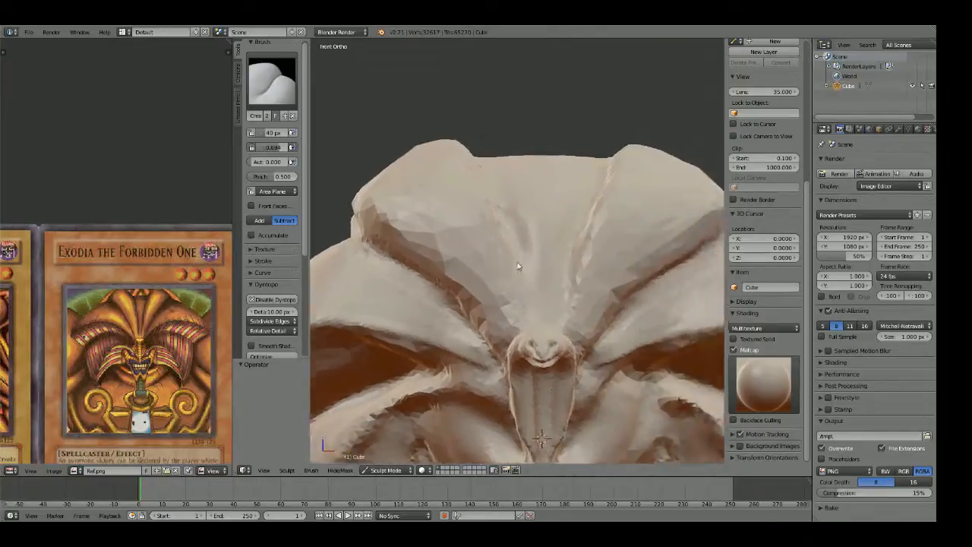
# Step: Carve the forehead groove down to the top of the snake's head with the Crease brush
pyautogui.scroll(3, 518, 266)
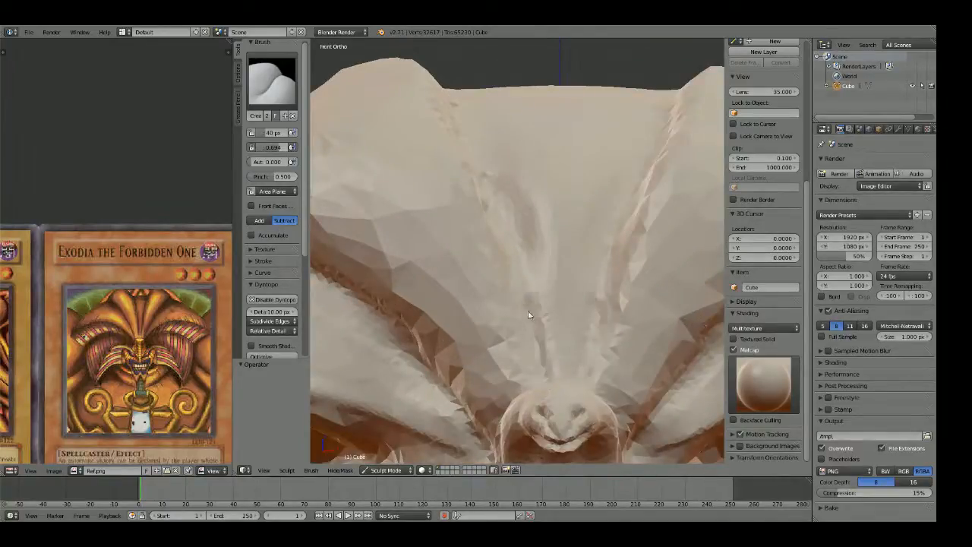
pyautogui.press('f')
pyautogui.click(494, 211)
pyautogui.moveTo(526, 278)
pyautogui.mouseDown()
pyautogui.moveTo(560, 332)
pyautogui.moveTo(551, 375)
pyautogui.mouseUp()
pyautogui.scroll(-4, 620, 274)
# Step: Continue the upper groove around the side and back of the headdress with the Crease brush at 37 px
pyautogui.moveTo(620, 277)
pyautogui.mouseDown(button='middle')
pyautogui.moveTo(401, 339)
pyautogui.moveTo(421, 301)
pyautogui.moveTo(531, 265)
pyautogui.mouseUp(button='middle')
pyautogui.press('f')
pyautogui.click(521, 267)
pyautogui.moveTo(572, 292); pyautogui.dragTo(532, 281, button='middle')
pyautogui.scroll(2, 532, 280)
pyautogui.press('f')
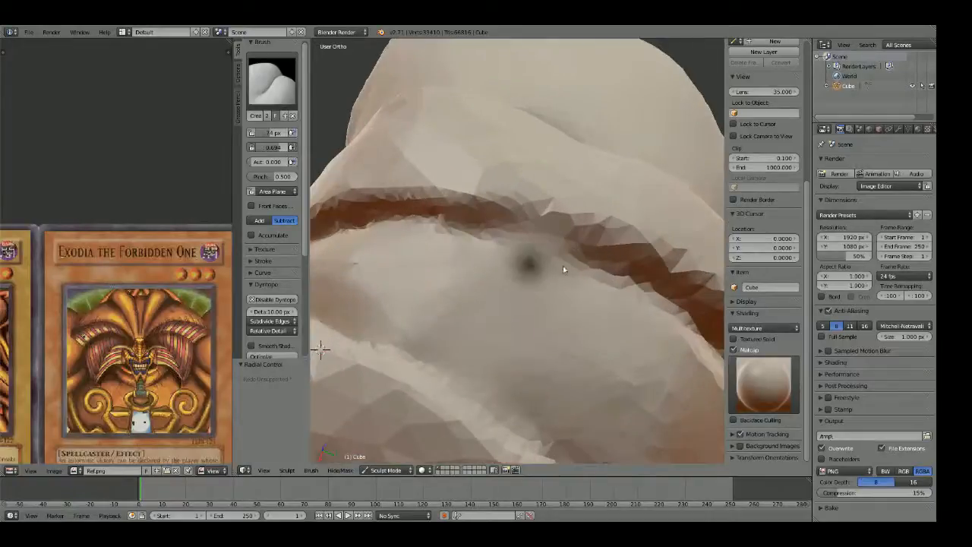
pyautogui.click(582, 268)
pyautogui.moveTo(599, 265)
pyautogui.mouseDown()
pyautogui.moveTo(421, 212)
pyautogui.moveTo(690, 308)
pyautogui.mouseUp()
pyautogui.scroll(-4, 691, 308)
pyautogui.moveTo(691, 308)
pyautogui.mouseDown(button='middle')
pyautogui.moveTo(655, 330)
pyautogui.moveTo(537, 258)
pyautogui.moveTo(554, 254)
pyautogui.moveTo(444, 260)
pyautogui.mouseUp(button='middle')
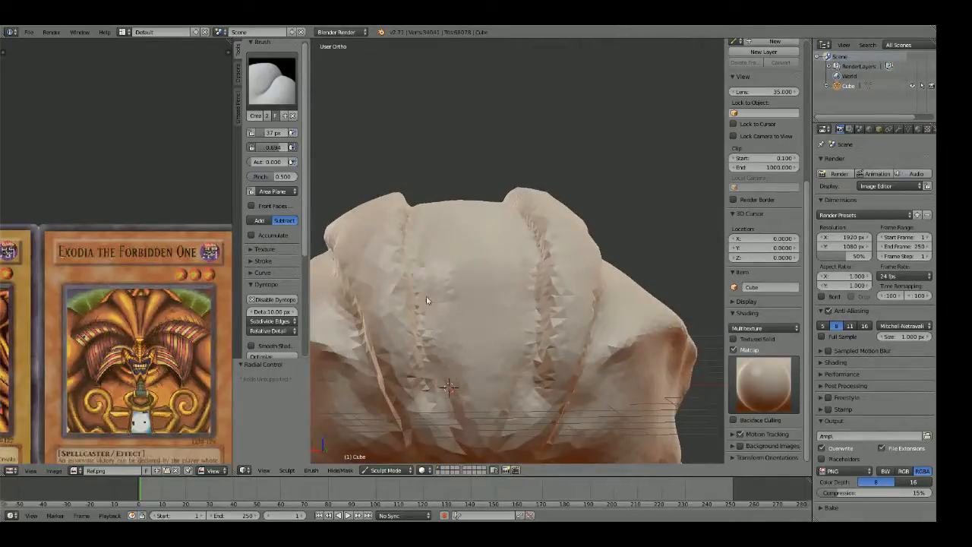
pyautogui.scroll(-4, 479, 372)
pyautogui.moveTo(479, 372); pyautogui.dragTo(658, 310, button='middle')
pyautogui.scroll(1, 658, 310)
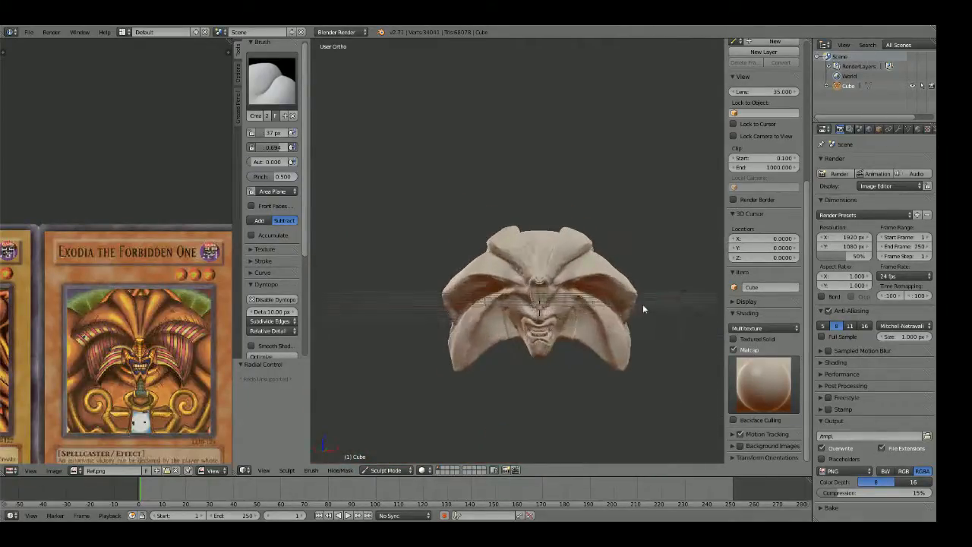
# Step: Save the file and deepen the crease beneath the brow ridge toward the snake with the Crease brush at 37 px
pyautogui.hotkey('ctrl', 's')
pyautogui.click(639, 313)
pyautogui.moveTo(619, 346); pyautogui.dragTo(602, 379, button='middle')
pyautogui.scroll(8, 608, 372)
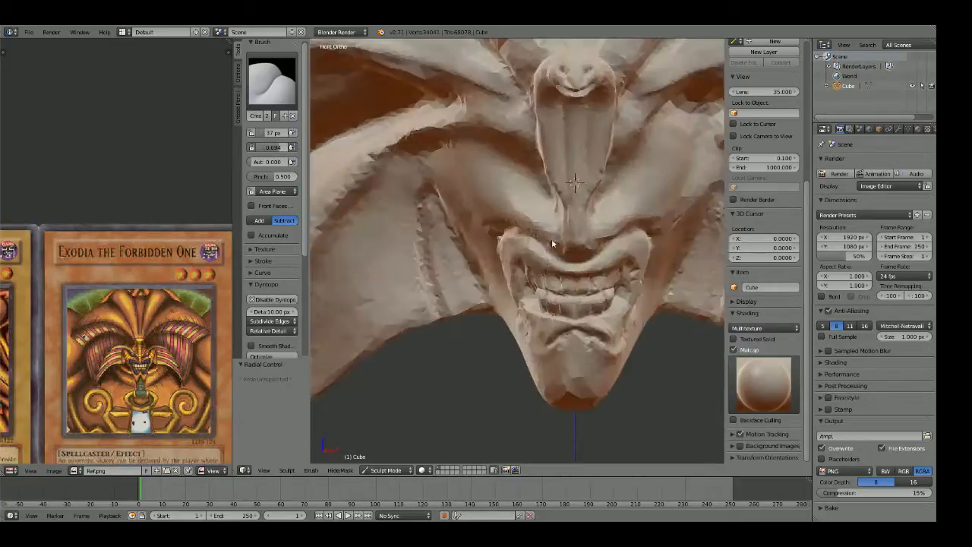
pyautogui.scroll(4, 550, 247)
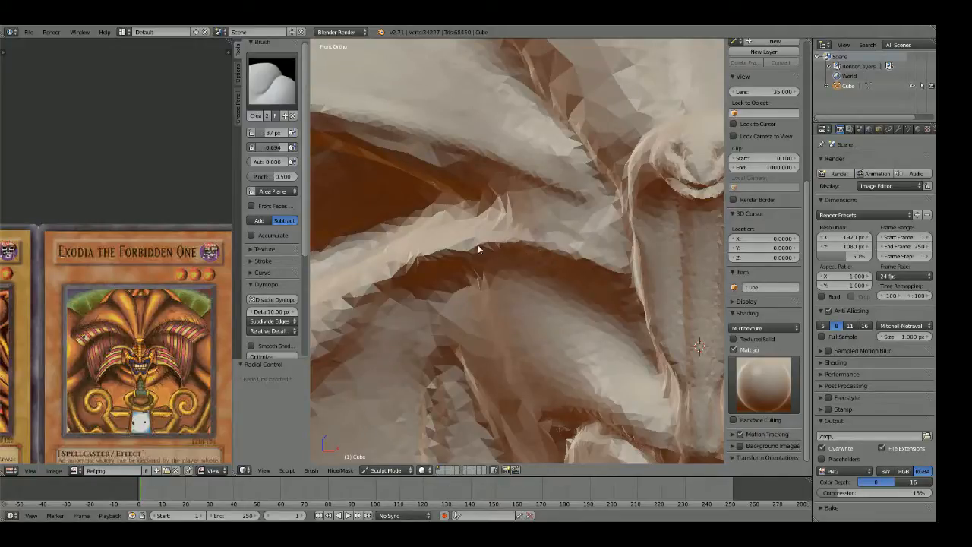
pyautogui.keyDown('shift'); pyautogui.moveTo(414, 294); pyautogui.dragTo(444, 270, button='middle'); pyautogui.keyUp('shift')
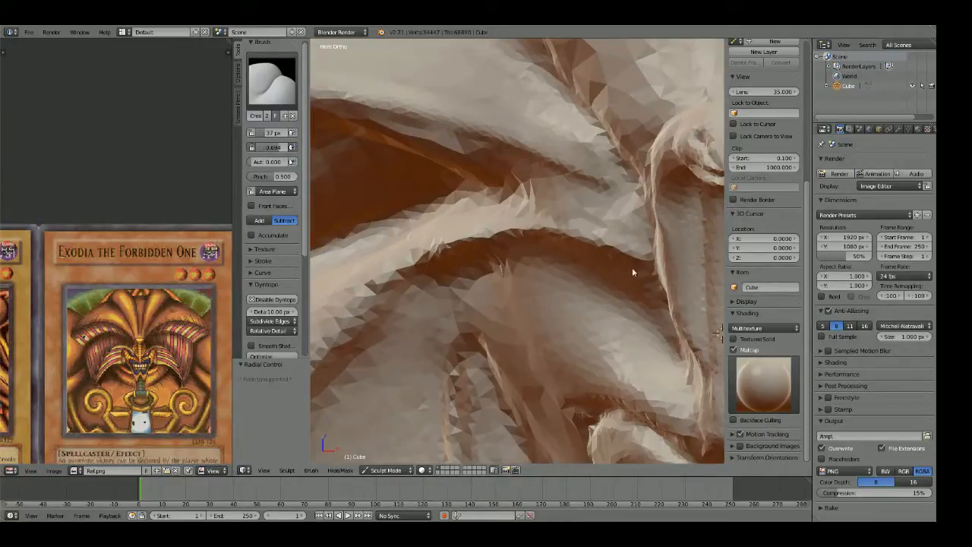
# Step: Carve a crease from the snake's head along the upper edge of the brow ridge with the Crease brush at 35 px
pyautogui.press('g')
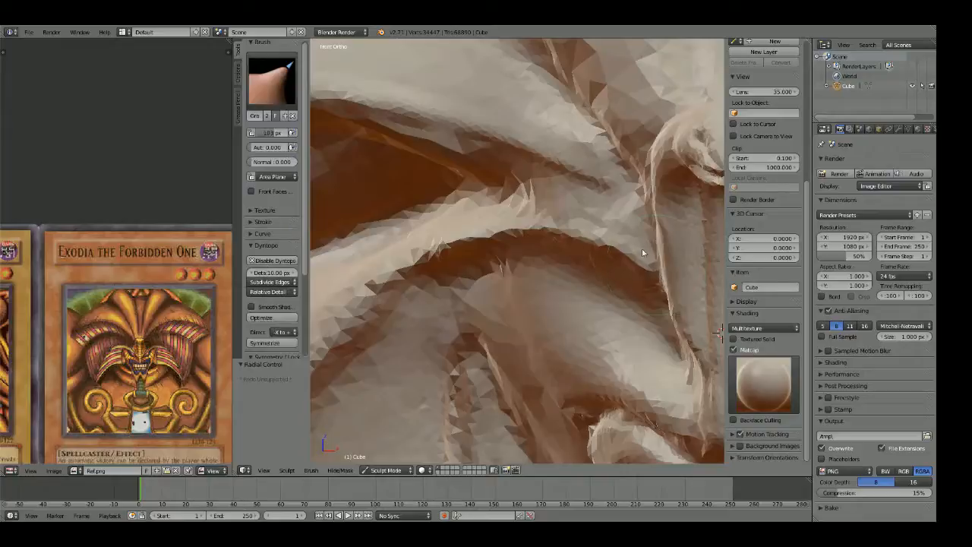
pyautogui.scroll(2, 547, 235)
pyautogui.hotkey('shift', 'c')
pyautogui.click(559, 282)
pyautogui.scroll(-1, 589, 274)
pyautogui.keyDown('shift'); pyautogui.moveTo(599, 272); pyautogui.dragTo(658, 266, button='middle'); pyautogui.keyUp('shift')
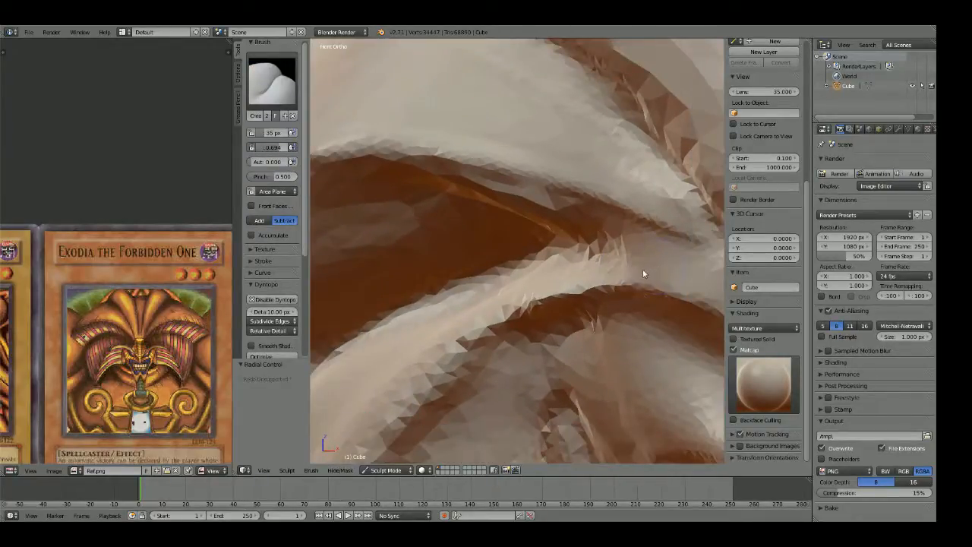
pyautogui.scroll(-1, 663, 248)
pyautogui.moveTo(693, 269); pyautogui.dragTo(552, 255)
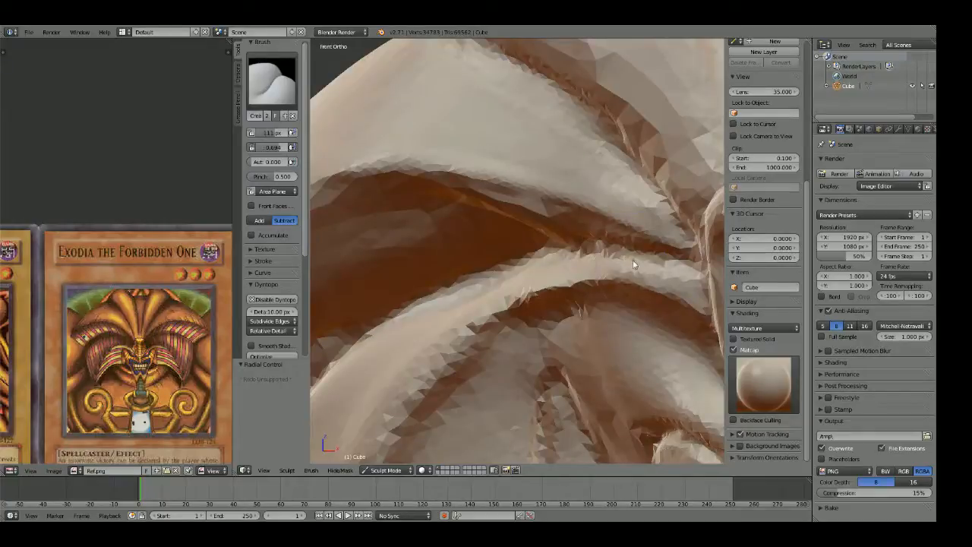
# Step: Inspect the side recess and the overall headdress shape from an angle and from the front
pyautogui.scroll(-6, 530, 234)
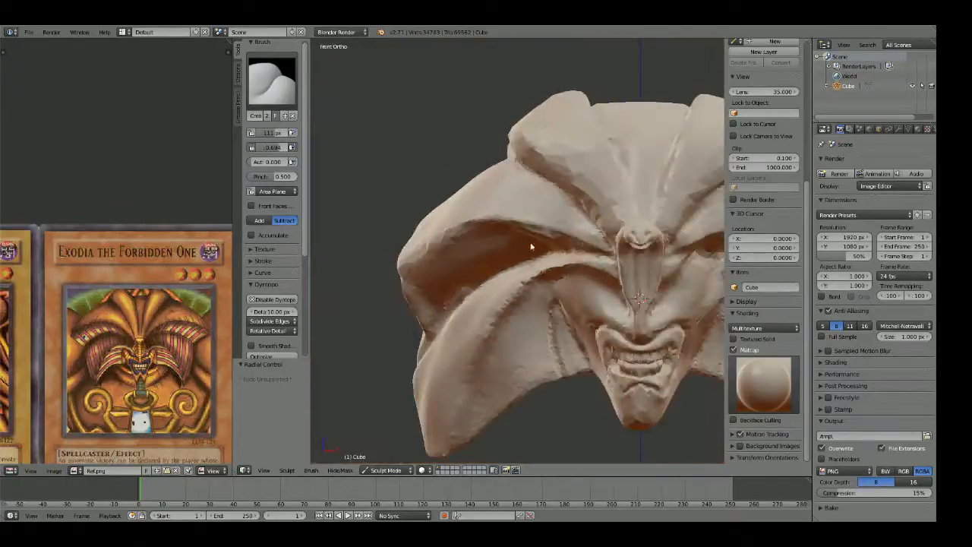
pyautogui.moveTo(553, 247); pyautogui.dragTo(603, 228, button='middle')
pyautogui.scroll(5, 607, 260)
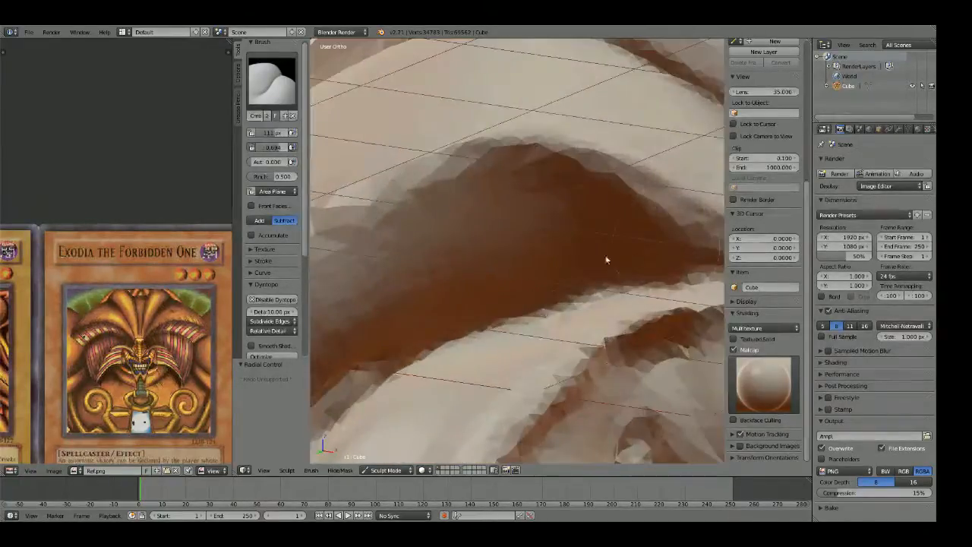
pyautogui.scroll(-6, 666, 214)
pyautogui.moveTo(666, 214)
pyautogui.mouseDown(button='middle')
pyautogui.moveTo(600, 310)
pyautogui.moveTo(718, 316)
pyautogui.moveTo(385, 309)
pyautogui.moveTo(586, 278)
pyautogui.mouseUp(button='middle')
pyautogui.scroll(-8, 608, 259)
pyautogui.press('KP_1')
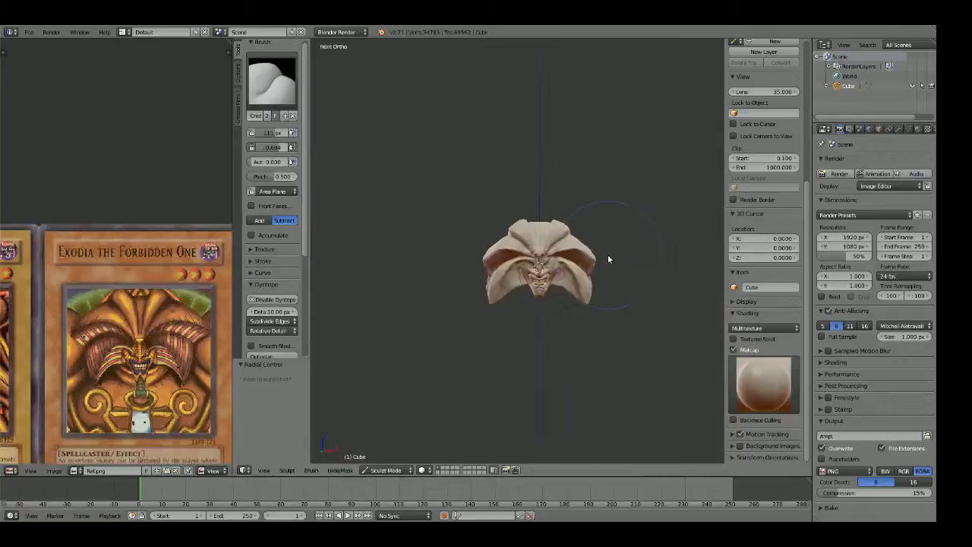
pyautogui.scroll(8, 587, 256)
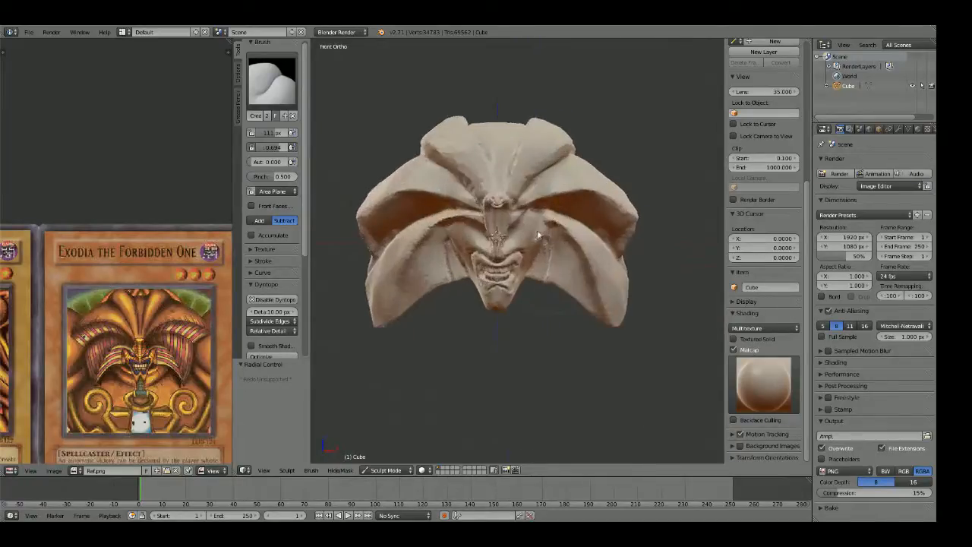
# Step: Pull the tip of the lower headdress lobe into a sharper point with the Grab brush at 115 px
pyautogui.press('g')
pyautogui.scroll(3, 493, 310)
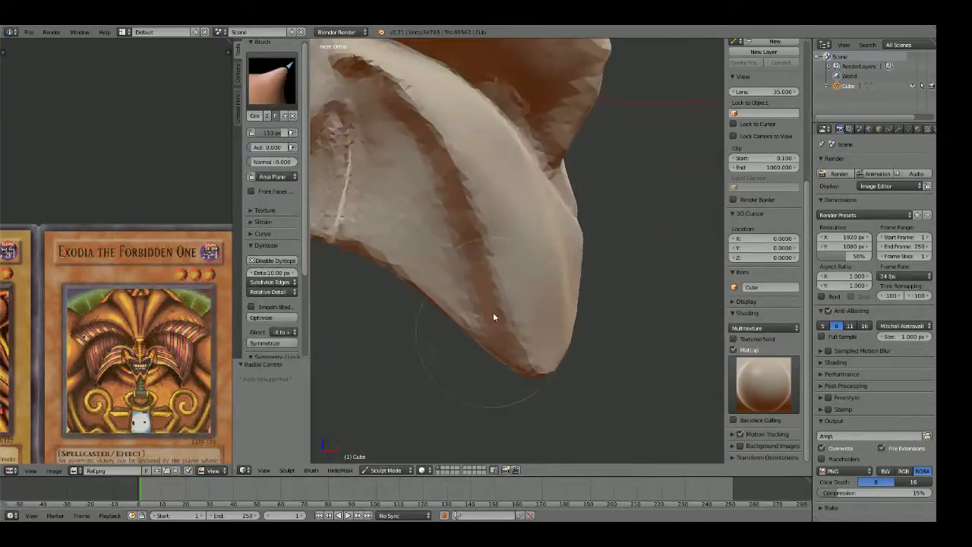
pyautogui.keyDown('shift'); pyautogui.moveTo(542, 373); pyautogui.dragTo(621, 325, button='middle'); pyautogui.keyUp('shift')
pyautogui.scroll(1, 622, 325)
pyautogui.press('f')
pyautogui.click(603, 344)
pyautogui.moveTo(629, 323); pyautogui.dragTo(614, 336)
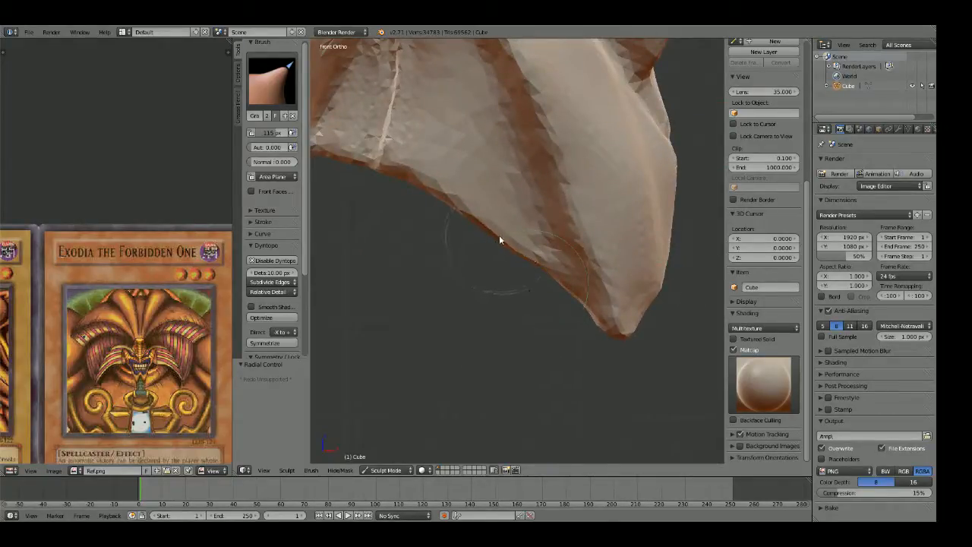
# Step: Reshape the lower headdress lobe and its underside rim with the Grab brush at 195 px and 119 px
pyautogui.press('Home')
pyautogui.keyDown('shift'); pyautogui.moveTo(468, 310); pyautogui.dragTo(535, 284, button='middle'); pyautogui.keyUp('shift')
pyautogui.scroll(8, 562, 268)
pyautogui.press('f')
pyautogui.click(551, 281)
pyautogui.scroll(-5, 614, 258)
pyautogui.moveTo(614, 258)
pyautogui.keyDown('shift'); pyautogui.mouseDown(button='middle')
pyautogui.moveTo(532, 306)
pyautogui.moveTo(518, 198)
pyautogui.moveTo(528, 289)
pyautogui.mouseUp(button='middle'); pyautogui.keyUp('shift')
pyautogui.moveTo(551, 300)
pyautogui.mouseDown()
pyautogui.moveTo(536, 290)
pyautogui.moveTo(538, 304)
pyautogui.moveTo(555, 290)
pyautogui.moveTo(576, 300)
pyautogui.mouseUp()
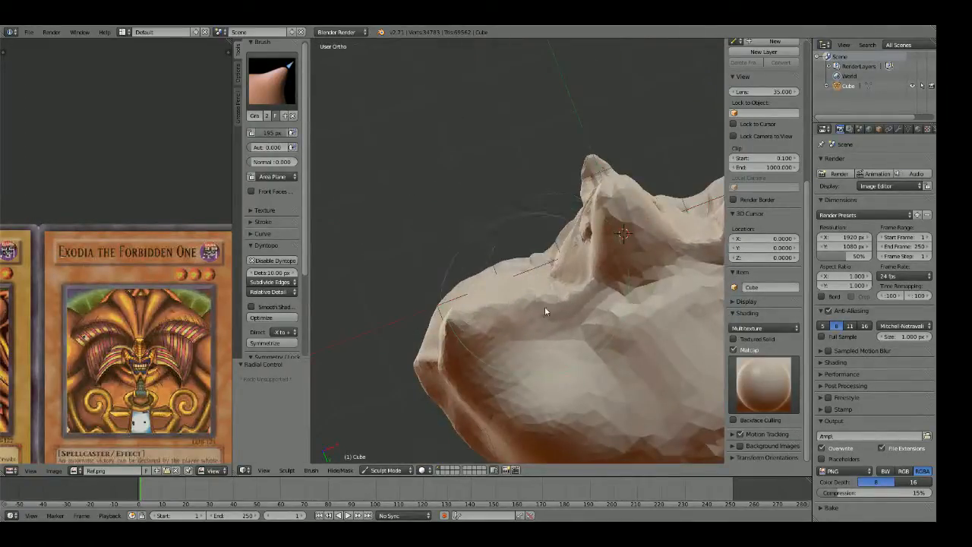
pyautogui.moveTo(550, 313)
pyautogui.mouseDown(button='middle')
pyautogui.moveTo(630, 392)
pyautogui.moveTo(543, 368)
pyautogui.moveTo(553, 336)
pyautogui.mouseUp(button='middle')
pyautogui.moveTo(499, 363)
pyautogui.mouseDown()
pyautogui.moveTo(483, 381)
pyautogui.moveTo(516, 338)
pyautogui.mouseUp()
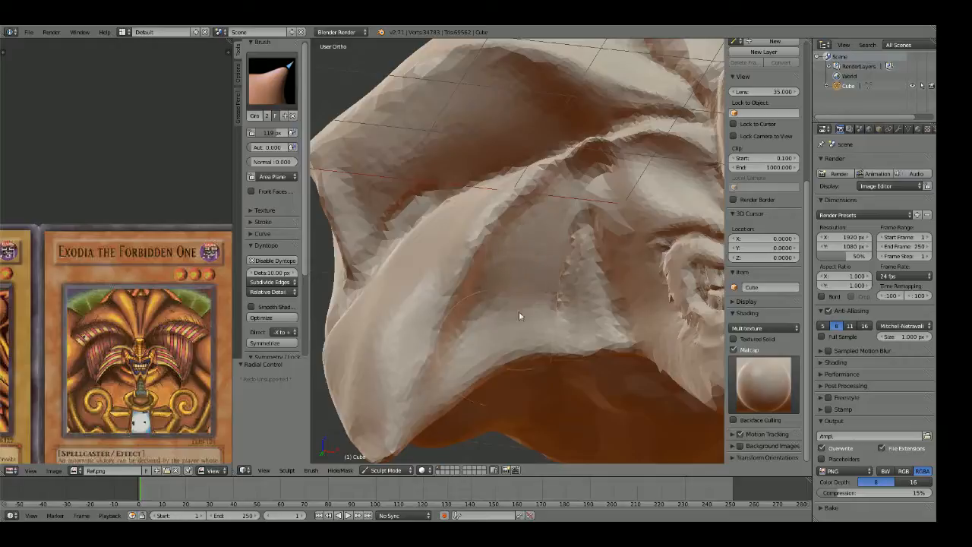
# Step: Fill in the vertical groove on the headdress beside the face with the Clay brush at 119 px
pyautogui.press('c')
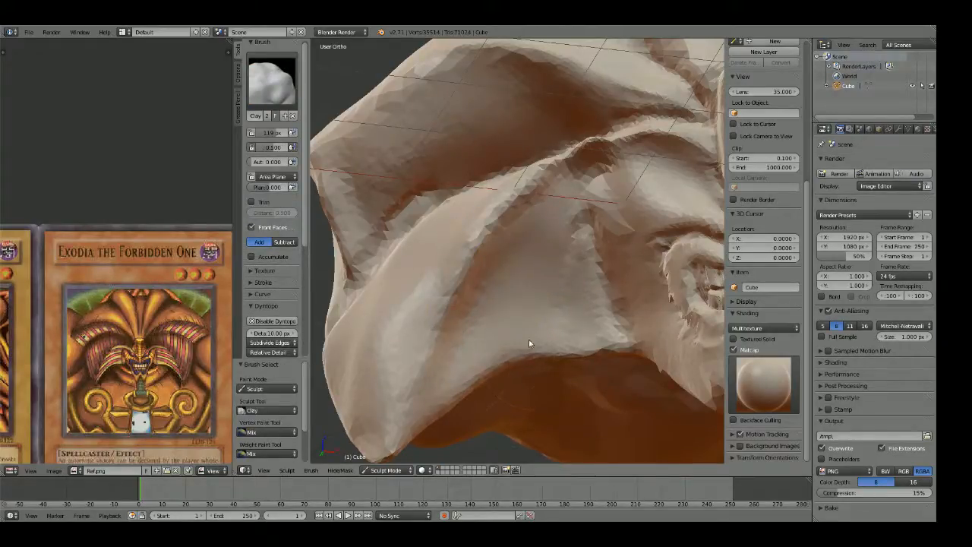
pyautogui.scroll(-4, 502, 346)
pyautogui.moveTo(560, 307)
pyautogui.mouseDown(button='middle')
pyautogui.moveTo(614, 292)
pyautogui.moveTo(606, 277)
pyautogui.mouseUp(button='middle')
# Step: Adjust the lower rim of the headdress beside the jaw with the Grab brush at 174 px in front view
pyautogui.press('KP_1')
pyautogui.scroll(6, 606, 276)
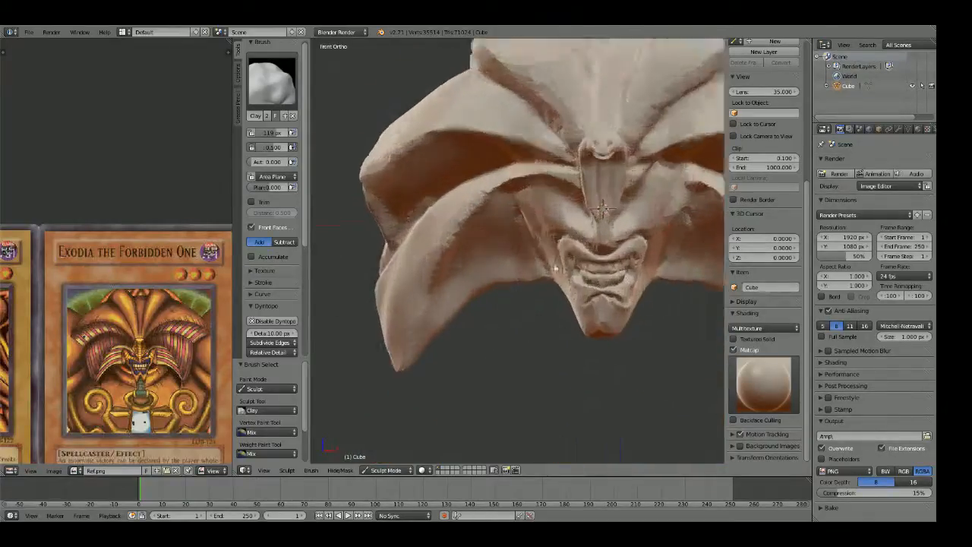
pyautogui.press('g')
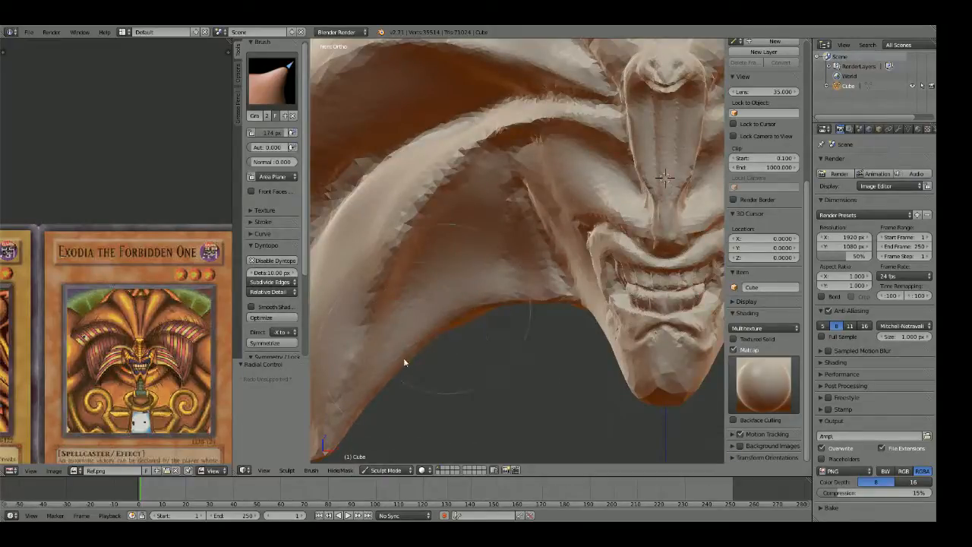
pyautogui.press('Home')
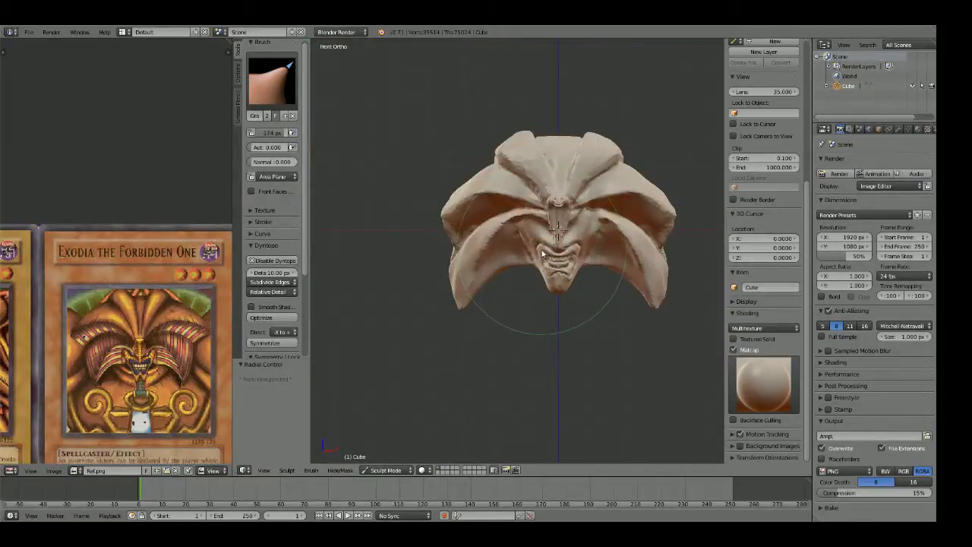
# Step: Carve the lower outline of the eye from the outer brow to the snake's neck with the Crease brush at 45 px
pyautogui.scroll(5, 553, 246)
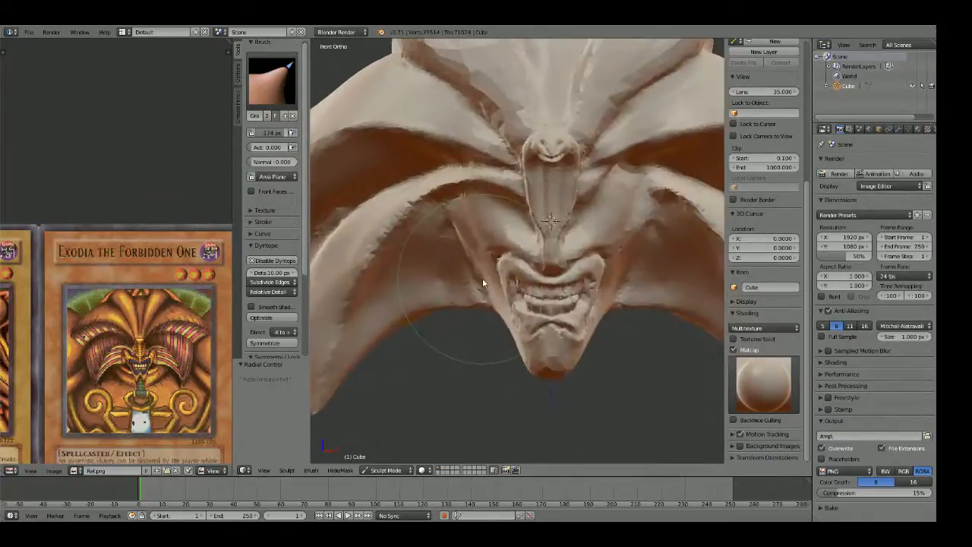
pyautogui.scroll(8, 551, 252)
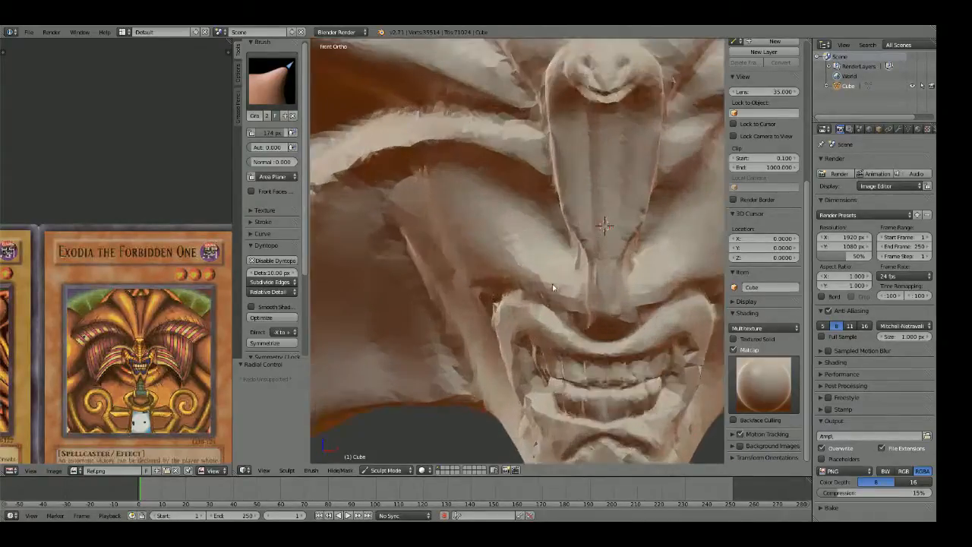
pyautogui.press('f')
pyautogui.click(479, 261)
pyautogui.keyDown('shift'); pyautogui.moveTo(490, 270); pyautogui.dragTo(478, 220, button='middle'); pyautogui.keyUp('shift')
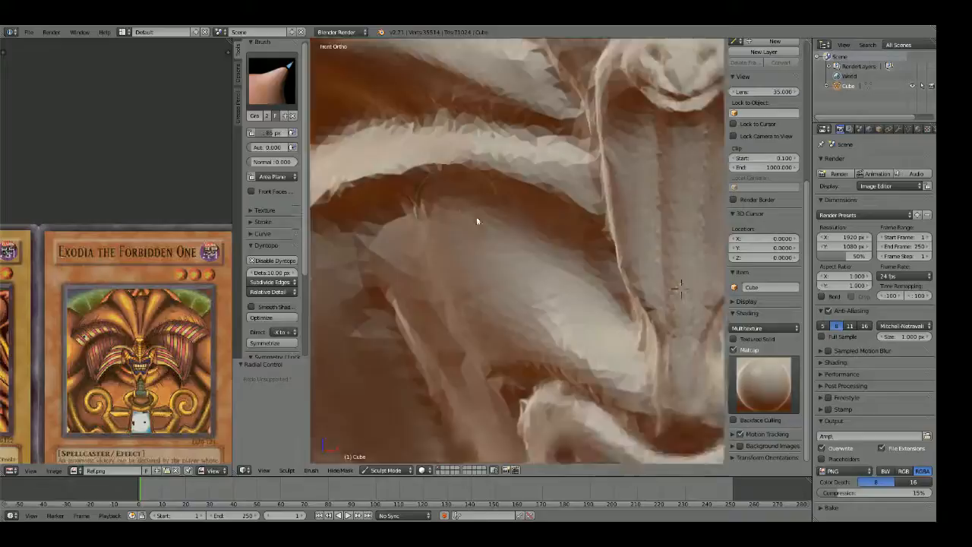
pyautogui.scroll(1, 478, 220)
pyautogui.hotkey('shift', 'c')
pyautogui.press('f')
pyautogui.click(456, 217)
pyautogui.moveTo(437, 202)
pyautogui.mouseDown()
pyautogui.moveTo(497, 307)
pyautogui.moveTo(678, 347)
pyautogui.mouseUp()
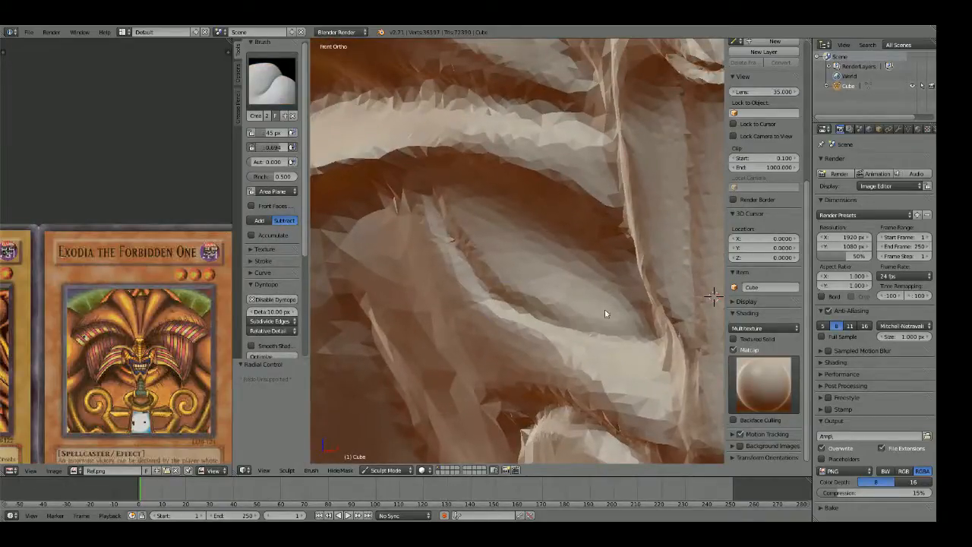
# Step: Nudge the carved lower eyelid line into shape with the Grab brush at 141 px
pyautogui.scroll(2, 606, 313)
pyautogui.keyDown('shift'); pyautogui.moveTo(598, 249); pyautogui.dragTo(545, 271, button='middle'); pyautogui.keyUp('shift')
pyautogui.scroll(-2, 578, 230)
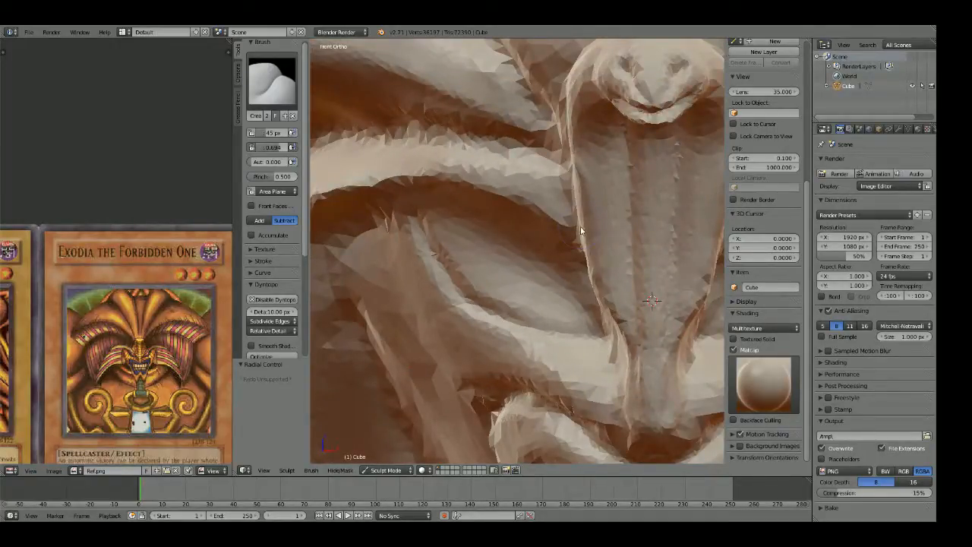
pyautogui.press('g')
pyautogui.moveTo(483, 313)
pyautogui.mouseDown()
pyautogui.moveTo(472, 311)
pyautogui.moveTo(505, 328)
pyautogui.mouseUp()
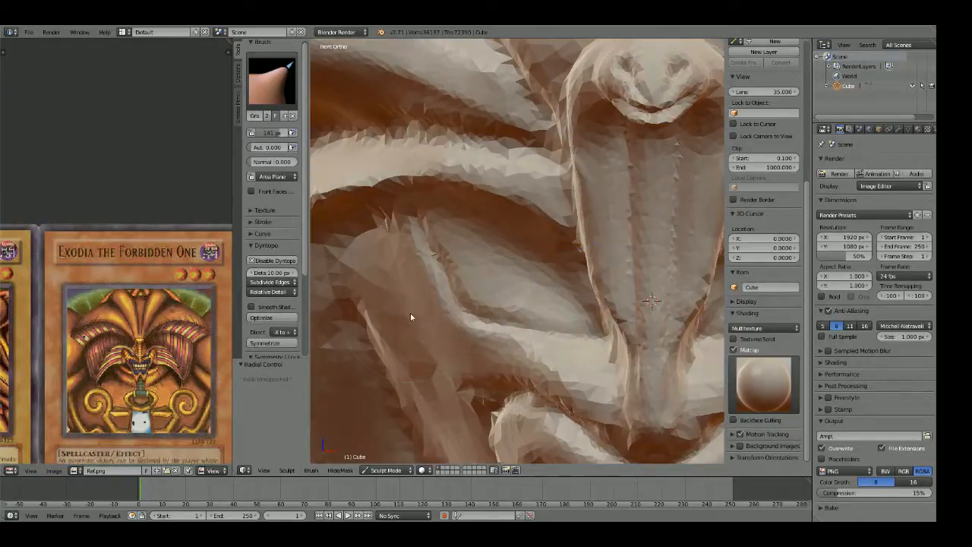
# Step: Build up the cheekbone outside and below the eye with the Draw brush at 123 px and 0.384 strength
pyautogui.keyDown('shift'); pyautogui.moveTo(410, 316); pyautogui.dragTo(456, 277, button='middle'); pyautogui.keyUp('shift')
pyautogui.press('x')
pyautogui.press('f')
pyautogui.click(453, 284)
pyautogui.moveTo(444, 251); pyautogui.dragTo(475, 326)
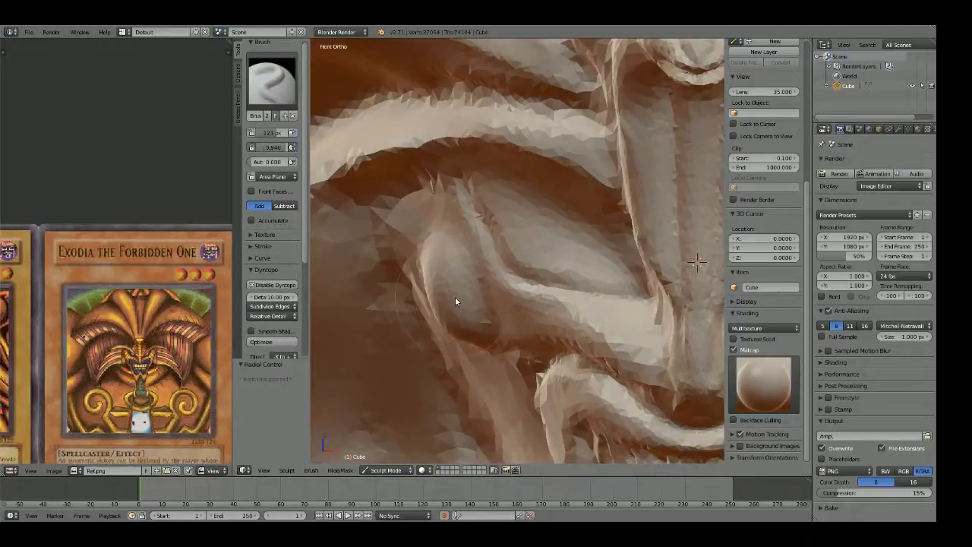
pyautogui.hotkey('ctrl', 'z')
pyautogui.hotkey('shift', 'f')
pyautogui.click(482, 310)
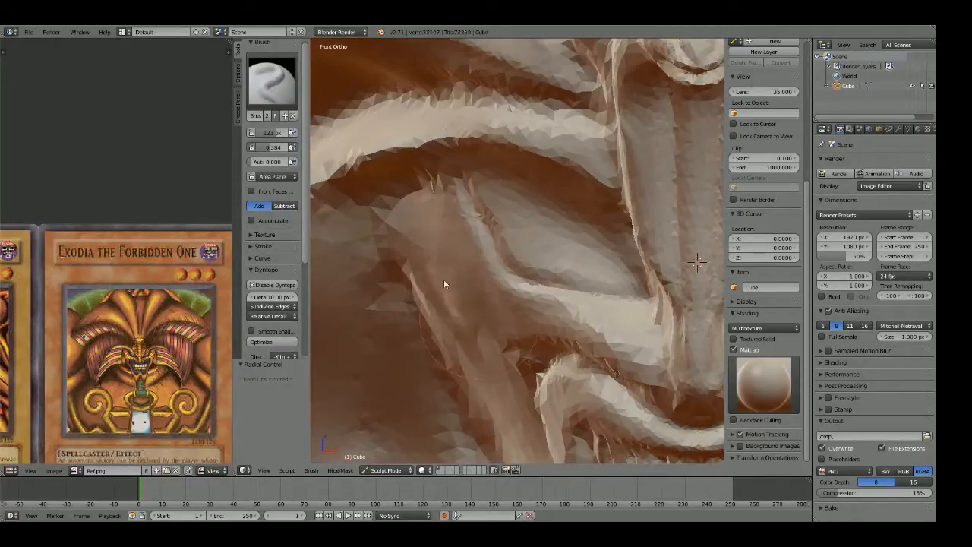
pyautogui.moveTo(531, 335)
pyautogui.mouseDown()
pyautogui.moveTo(469, 312)
pyautogui.moveTo(490, 310)
pyautogui.moveTo(441, 271)
pyautogui.mouseUp()
# Step: Symmetrize the sculpt from -X to +X so both sides of the face match
pyautogui.scroll(-7, 440, 249)
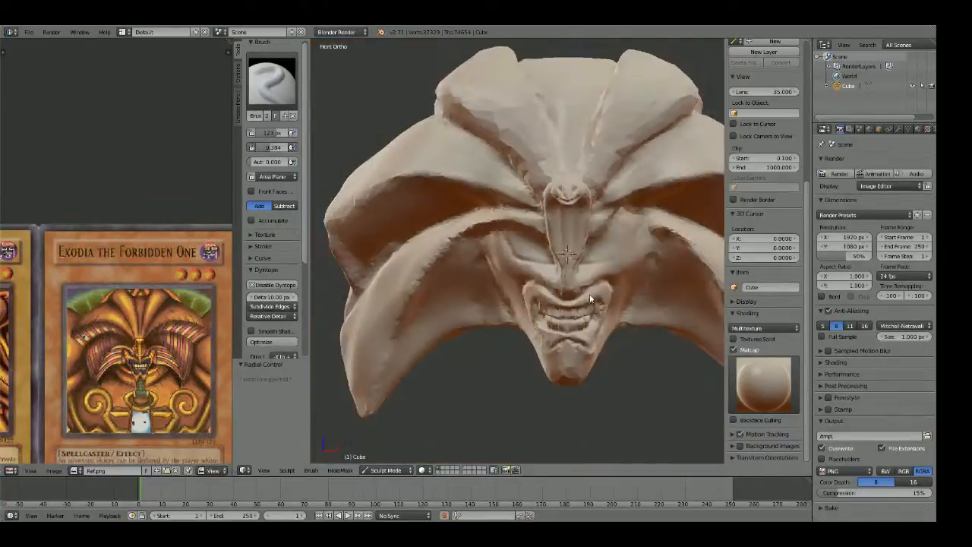
pyautogui.keyDown('shift'); pyautogui.moveTo(600, 295); pyautogui.dragTo(574, 305, button='middle'); pyautogui.keyUp('shift')
pyautogui.scroll(3, 574, 306)
pyautogui.scroll(-6, 573, 291)
pyautogui.scroll(4, 573, 292)
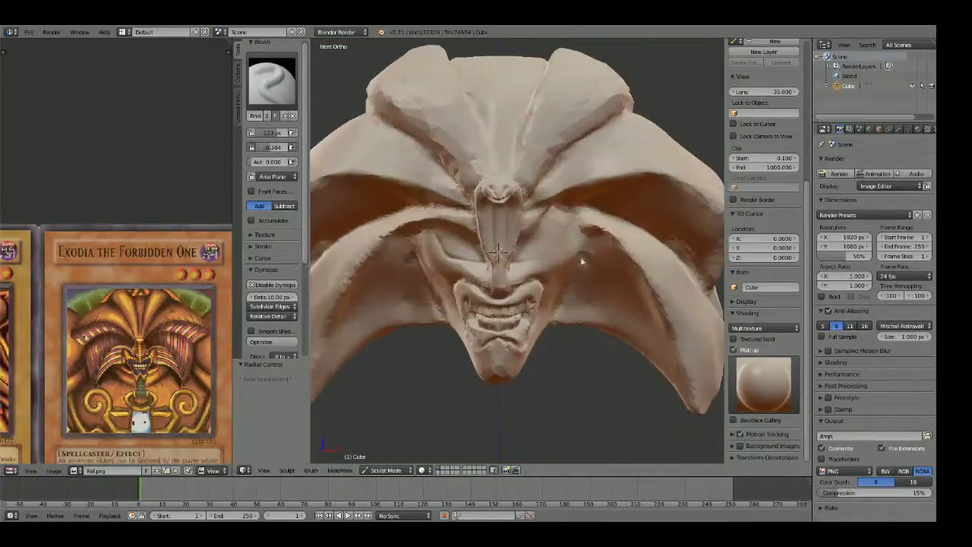
pyautogui.scroll(-5, 268, 283)
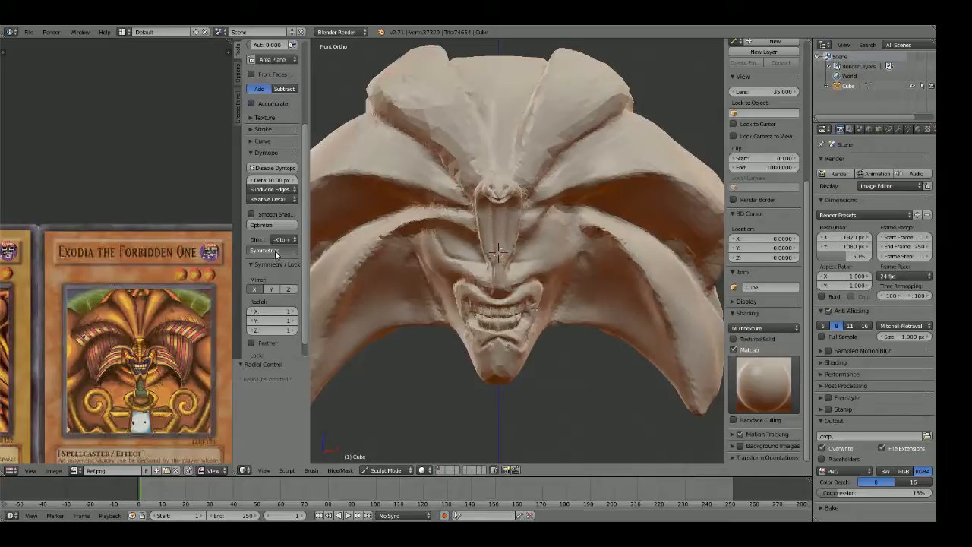
pyautogui.click(276, 252)
pyautogui.scroll(-2, 582, 279)
pyautogui.scroll(4, 582, 289)
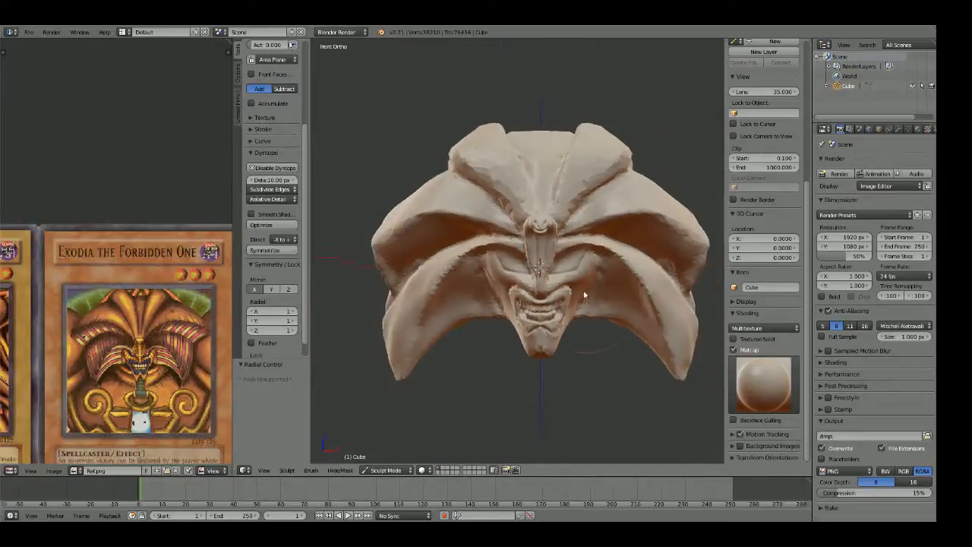
# Step: Widen the snake's hood and taper it toward the neck with the Grab brush
pyautogui.moveTo(579, 303); pyautogui.dragTo(542, 291, button='middle')
pyautogui.scroll(1, 542, 291)
pyautogui.press('KP_1')
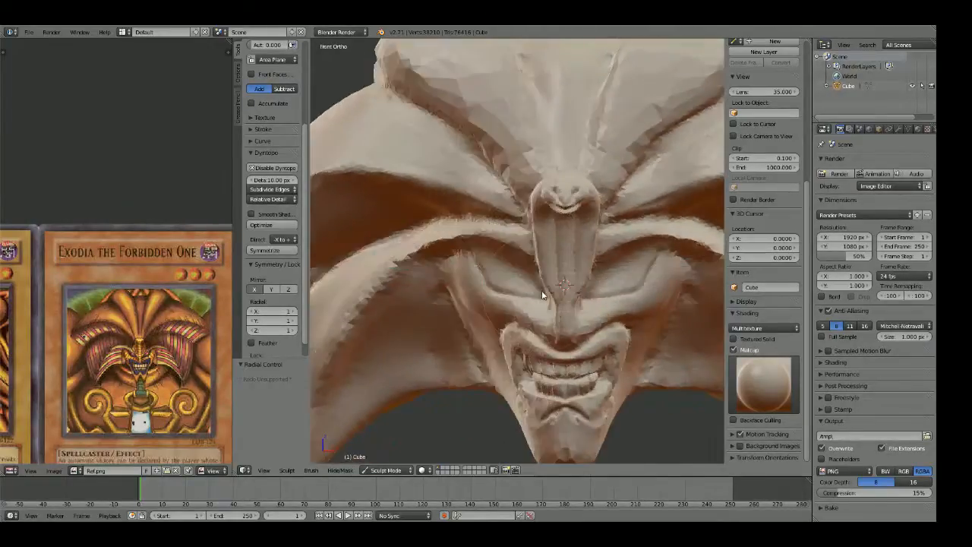
pyautogui.scroll(3, 542, 293)
pyautogui.keyDown('shift'); pyautogui.moveTo(661, 262); pyautogui.dragTo(582, 273, button='middle'); pyautogui.keyUp('shift')
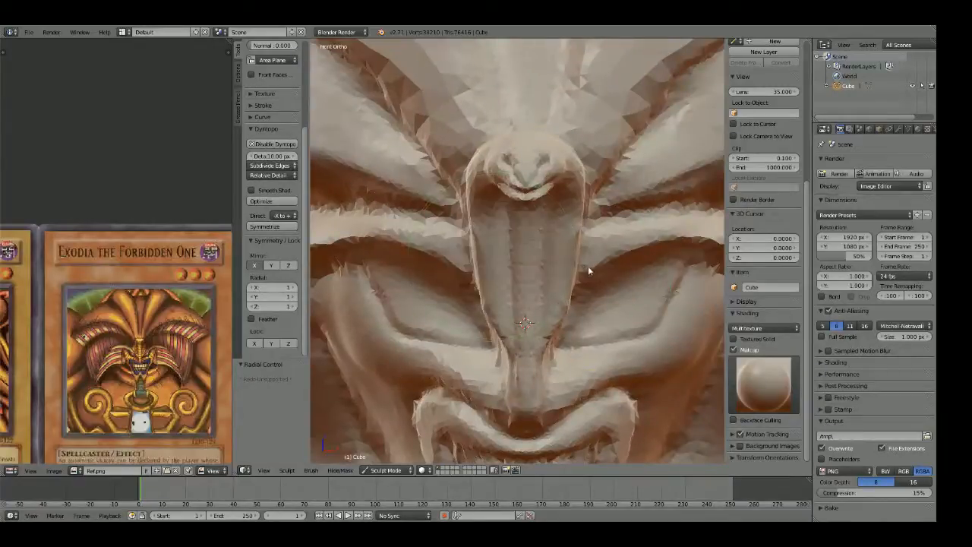
pyautogui.moveTo(580, 255); pyautogui.dragTo(598, 254)
pyautogui.moveTo(580, 181); pyautogui.dragTo(571, 169)
pyautogui.moveTo(578, 302); pyautogui.dragTo(567, 299)
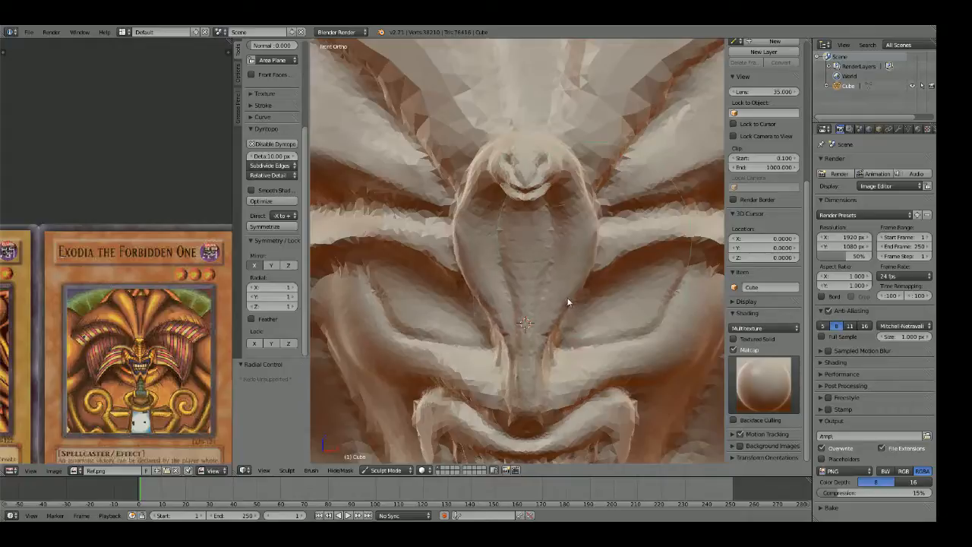
pyautogui.moveTo(591, 237); pyautogui.dragTo(597, 234)
# Step: Refine the hood's side outline below the snake's head with a resized Grab brush
pyautogui.press('f')
pyautogui.click(450, 225)
pyautogui.moveTo(466, 258); pyautogui.dragTo(469, 259)
pyautogui.moveTo(468, 192); pyautogui.dragTo(463, 190)
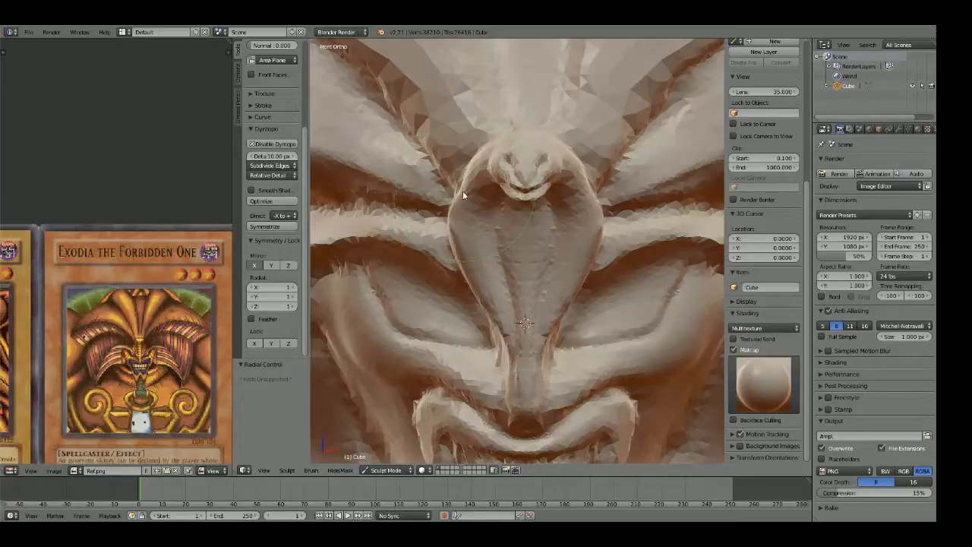
# Step: Carve the lengthwise groove bordering the snake's belly down to the neck with the Crease brush
pyautogui.moveTo(465, 200)
pyautogui.mouseDown(button='middle')
pyautogui.moveTo(562, 201)
pyautogui.moveTo(521, 206)
pyautogui.moveTo(543, 200)
pyautogui.moveTo(545, 147)
pyautogui.mouseUp(button='middle')
pyautogui.press('KP_1')
pyautogui.scroll(2, 545, 148)
pyautogui.hotkey('shift', 'c')
pyautogui.press('f')
pyautogui.click(422, 254)
pyautogui.keyDown('shift'); pyautogui.moveTo(454, 246); pyautogui.dragTo(454, 259, button='middle'); pyautogui.keyUp('shift')
pyautogui.scroll(2, 454, 259)
pyautogui.scroll(-1, 498, 91)
pyautogui.moveTo(497, 86); pyautogui.dragTo(521, 364)
# Step: Carve a horizontal scale groove across the snake's belly below its mouth with the Crease brush
pyautogui.keyDown('shift'); pyautogui.moveTo(586, 155); pyautogui.dragTo(581, 235, button='middle'); pyautogui.keyUp('shift')
pyautogui.scroll(3, 550, 200)
pyautogui.moveTo(497, 184); pyautogui.dragTo(549, 187)
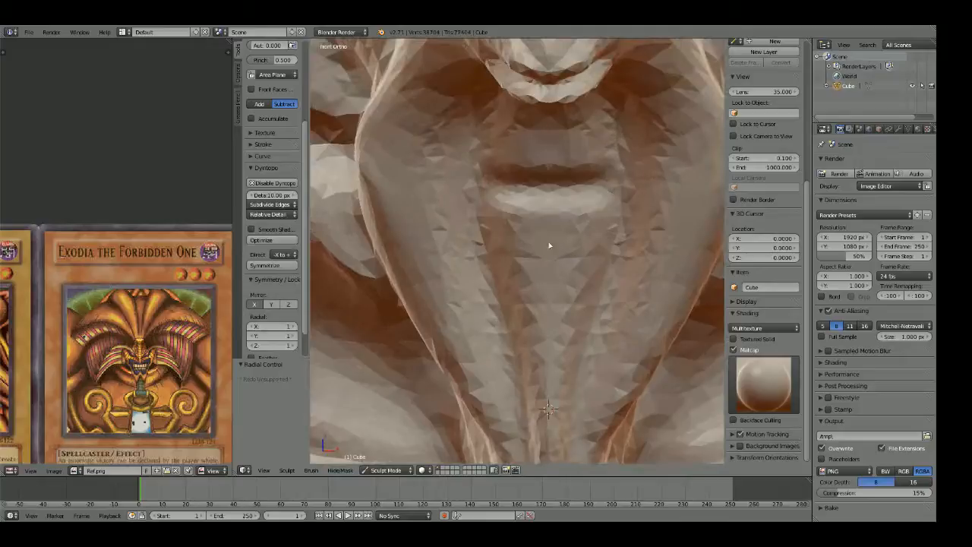
# Step: Undo the last belly groove and carve successive horizontal scale grooves down the snake's upper belly with the Crease brush
pyautogui.hotkey('ctrl', 'z')
pyautogui.scroll(6, 181, 336)
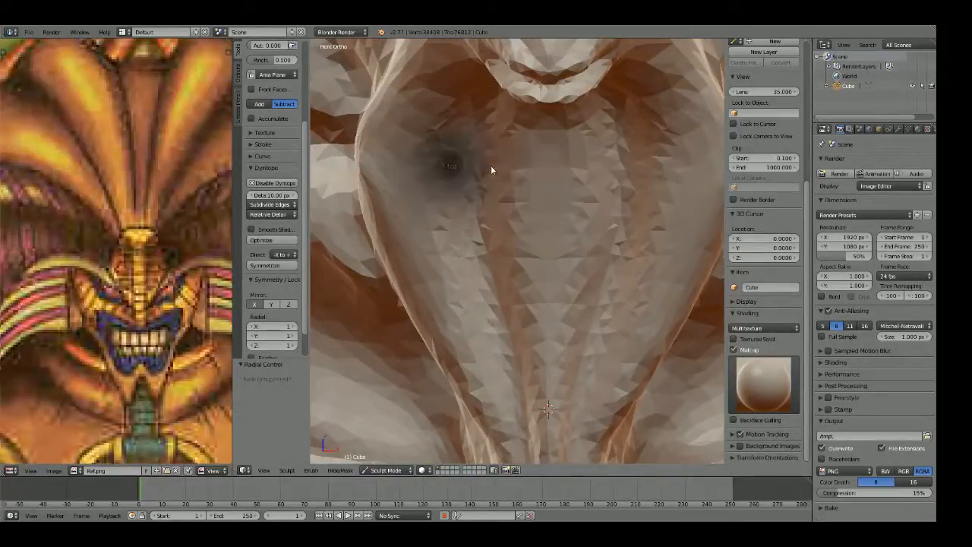
pyautogui.moveTo(512, 187)
pyautogui.mouseDown()
pyautogui.moveTo(603, 190)
pyautogui.moveTo(497, 186)
pyautogui.mouseUp()
pyautogui.moveTo(501, 237)
pyautogui.mouseDown()
pyautogui.moveTo(589, 254)
pyautogui.moveTo(610, 243)
pyautogui.mouseUp()
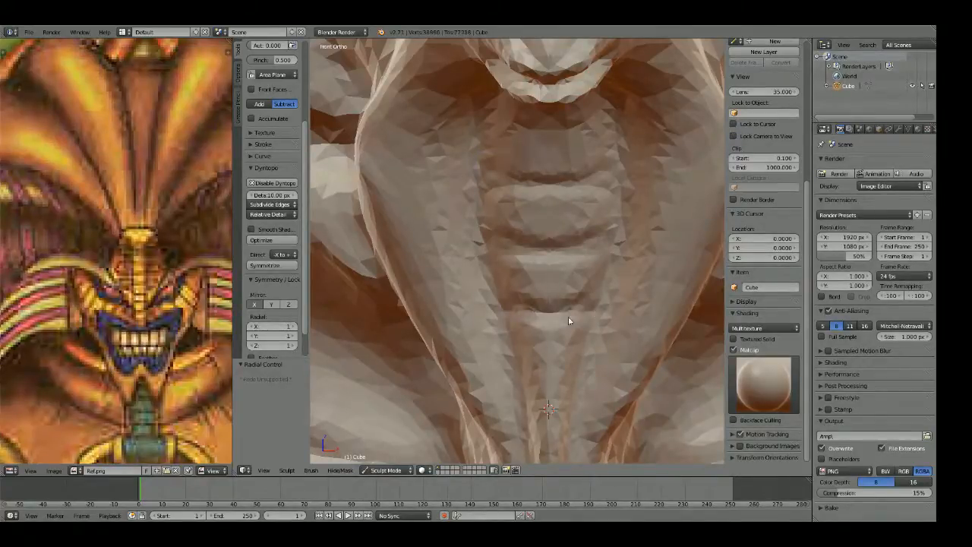
pyautogui.moveTo(568, 318); pyautogui.dragTo(548, 325)
# Step: Continue the horizontal scale grooves down the narrow lower part of the snake's belly with the Crease brush
pyautogui.keyDown('shift'); pyautogui.moveTo(548, 358); pyautogui.dragTo(519, 257, button='middle'); pyautogui.keyUp('shift')
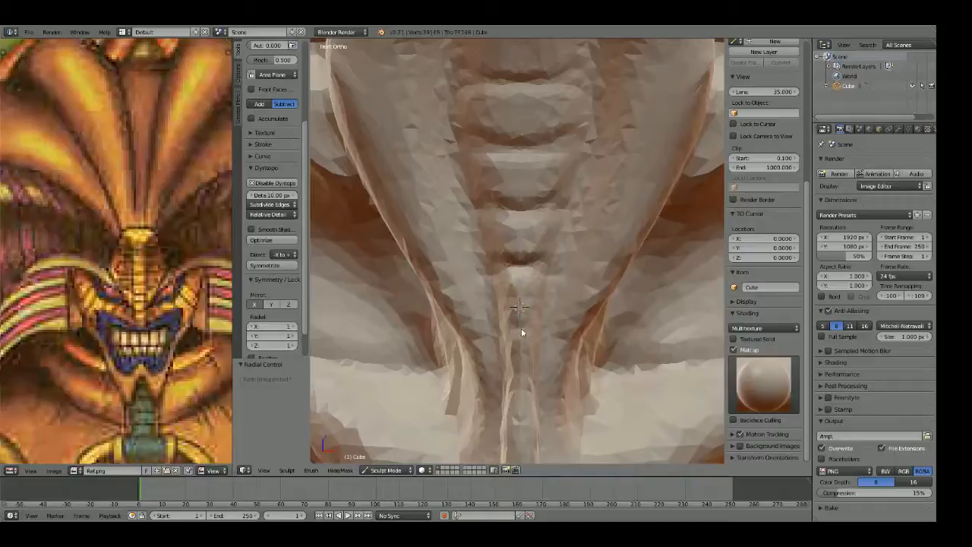
pyautogui.moveTo(520, 333); pyautogui.dragTo(552, 347)
pyautogui.keyDown('shift'); pyautogui.moveTo(523, 380); pyautogui.dragTo(520, 295, button='middle'); pyautogui.keyUp('shift')
pyautogui.moveTo(532, 328); pyautogui.dragTo(503, 343)
pyautogui.scroll(-8, 555, 296)
pyautogui.moveTo(574, 264)
pyautogui.mouseDown(button='middle')
pyautogui.moveTo(623, 265)
pyautogui.moveTo(560, 257)
pyautogui.mouseUp(button='middle')
# Step: Try to carve a crease across the eye socket with the Crease brush
pyautogui.scroll(6, 562, 257)
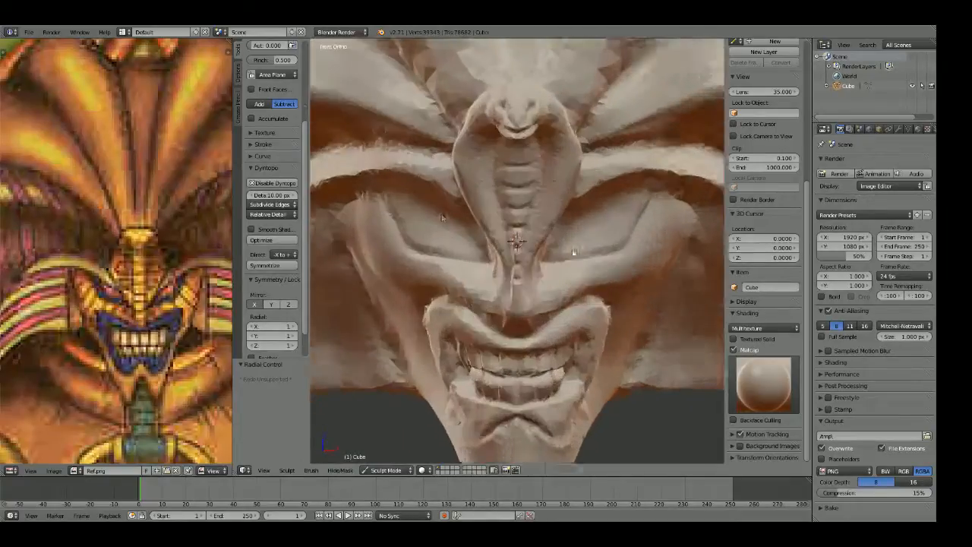
pyautogui.scroll(6, 441, 216)
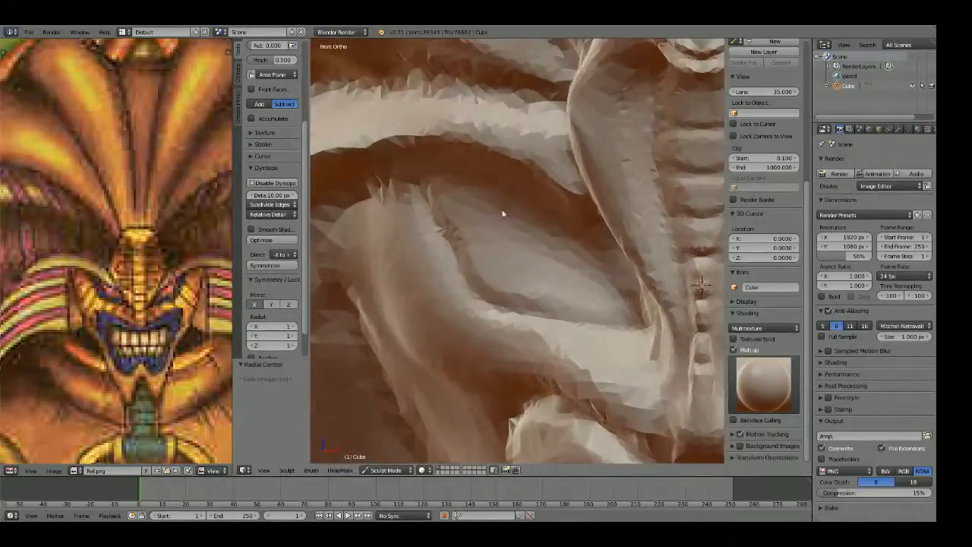
pyautogui.moveTo(491, 237); pyautogui.dragTo(538, 264)
pyautogui.scroll(3, 524, 244)
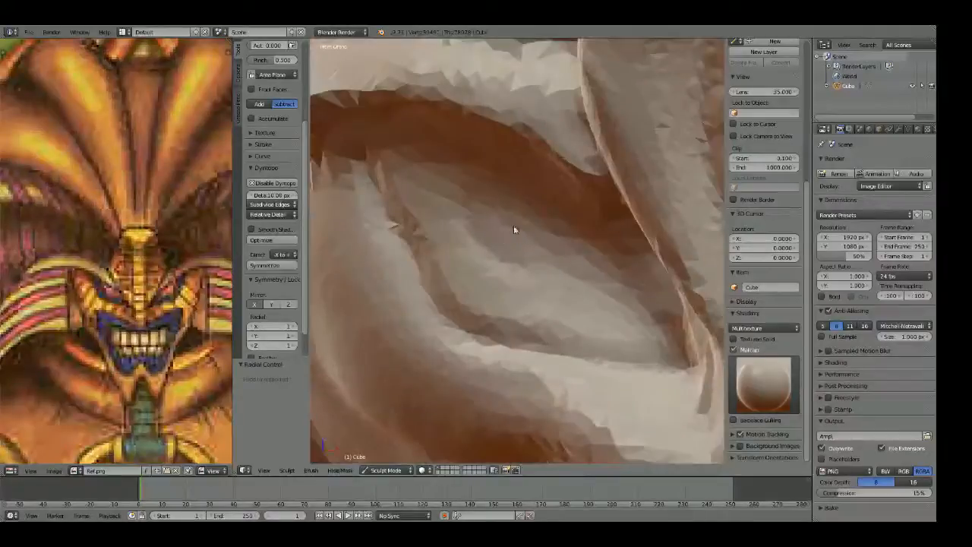
pyautogui.moveTo(509, 229)
pyautogui.mouseDown()
pyautogui.moveTo(577, 244)
pyautogui.moveTo(469, 204)
pyautogui.mouseUp()
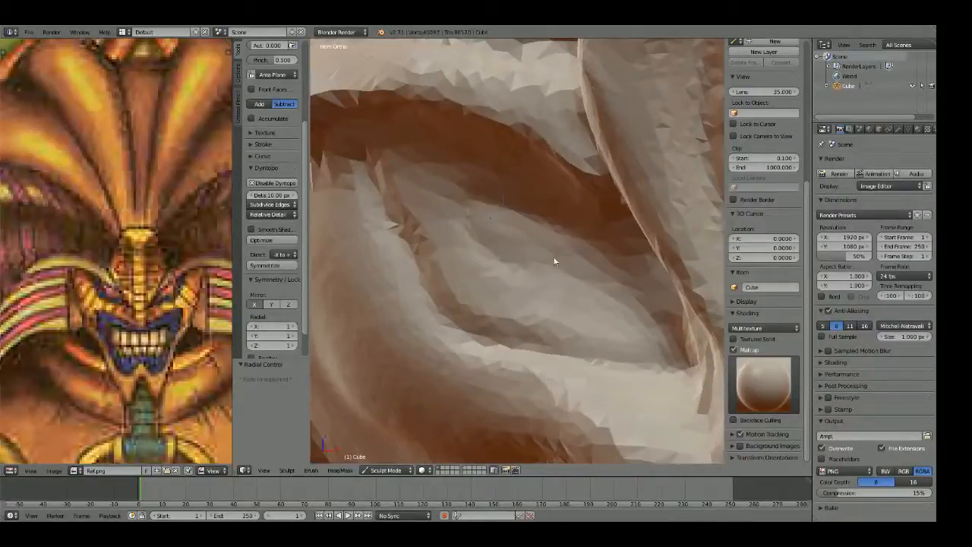
pyautogui.hotkey('ctrl', 'z')
# Step: Build up a raised upper eyelid from the outer eye corner to the snake's hood with a resized Draw brush
pyautogui.press('x')
pyautogui.press('f')
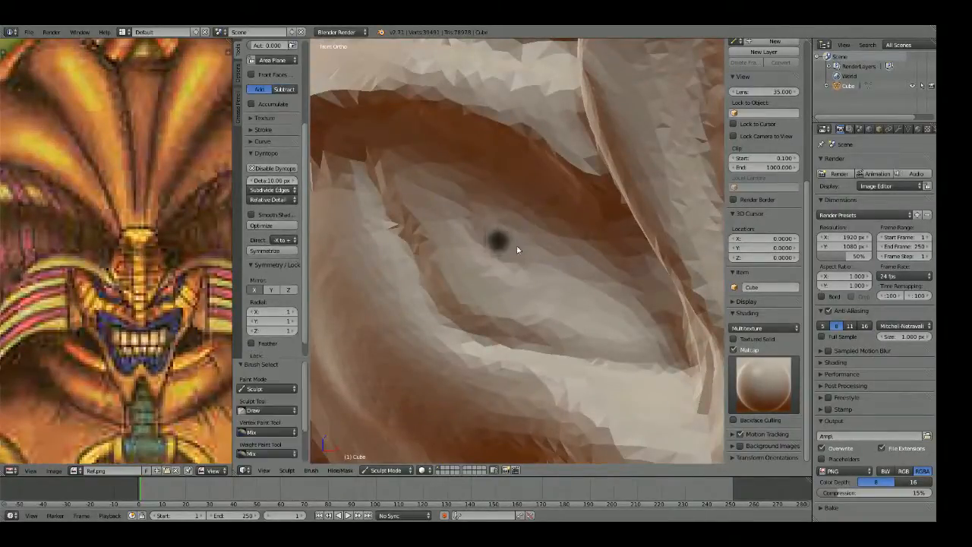
pyautogui.click(531, 260)
pyautogui.press('f')
pyautogui.click(540, 231)
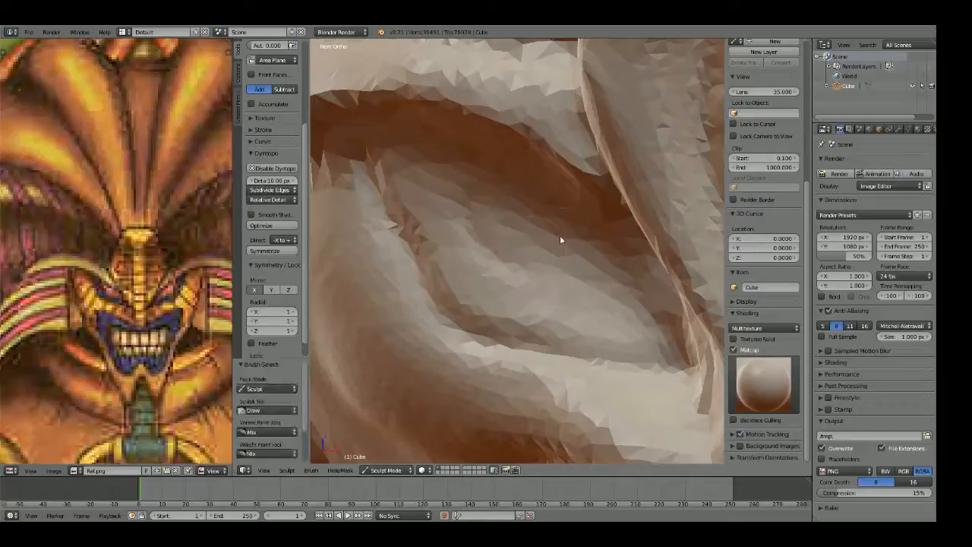
pyautogui.hotkey('shift', 'f')
pyautogui.click(550, 236)
pyautogui.moveTo(582, 241)
pyautogui.mouseDown()
pyautogui.moveTo(474, 210)
pyautogui.moveTo(441, 182)
pyautogui.moveTo(625, 248)
pyautogui.moveTo(442, 184)
pyautogui.moveTo(586, 210)
pyautogui.moveTo(592, 233)
pyautogui.moveTo(579, 250)
pyautogui.moveTo(481, 232)
pyautogui.moveTo(569, 300)
pyautogui.moveTo(486, 269)
pyautogui.moveTo(646, 291)
pyautogui.moveTo(490, 281)
pyautogui.moveTo(592, 314)
pyautogui.moveTo(445, 276)
pyautogui.moveTo(527, 276)
pyautogui.moveTo(438, 200)
pyautogui.moveTo(400, 206)
pyautogui.moveTo(410, 183)
pyautogui.moveTo(383, 192)
pyautogui.mouseUp()
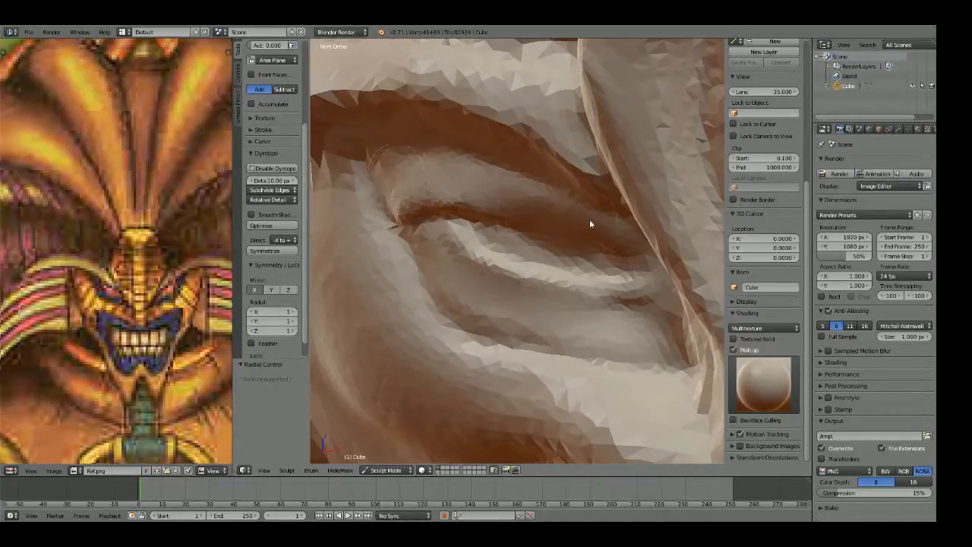
pyautogui.moveTo(662, 281)
pyautogui.mouseDown()
pyautogui.moveTo(597, 238)
pyautogui.moveTo(647, 279)
pyautogui.moveTo(514, 208)
pyautogui.mouseUp()
pyautogui.scroll(-5, 482, 219)
pyautogui.scroll(-3, 482, 219)
pyautogui.scroll(6, 494, 232)
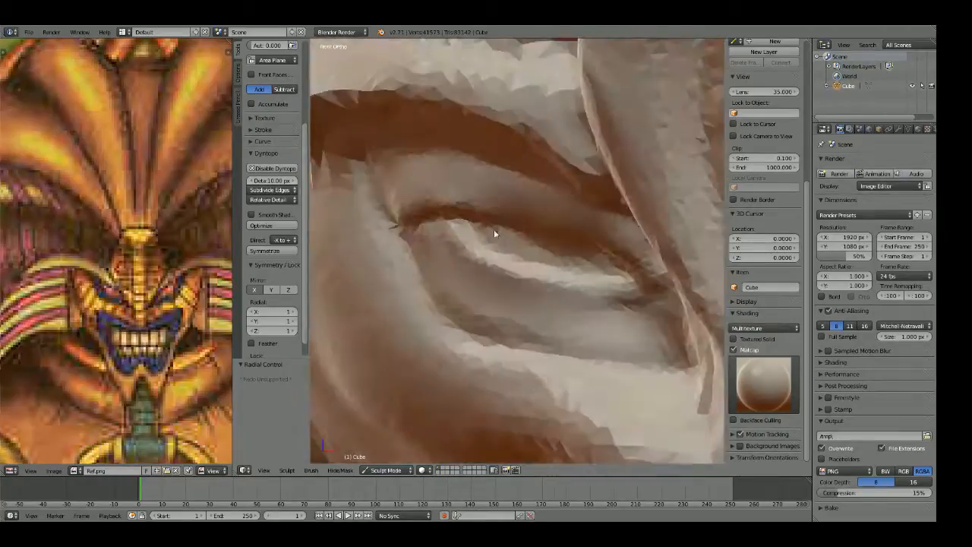
# Step: Build up the rounded eyeball beneath the upper eyelid with the Draw brush
pyautogui.scroll(1, 521, 228)
pyautogui.moveTo(504, 225)
pyautogui.mouseDown()
pyautogui.moveTo(492, 200)
pyautogui.moveTo(446, 180)
pyautogui.mouseUp()
pyautogui.moveTo(560, 222)
pyautogui.mouseDown()
pyautogui.moveTo(506, 203)
pyautogui.moveTo(522, 208)
pyautogui.moveTo(504, 282)
pyautogui.moveTo(460, 259)
pyautogui.moveTo(541, 300)
pyautogui.moveTo(498, 295)
pyautogui.moveTo(614, 302)
pyautogui.moveTo(489, 294)
pyautogui.moveTo(510, 282)
pyautogui.moveTo(558, 310)
pyautogui.moveTo(512, 337)
pyautogui.moveTo(526, 347)
pyautogui.mouseUp()
pyautogui.click(526, 343)
# Step: Carve the groove around the eyeball to define the lower eyelid and inner eye corner with the Crease brush
pyautogui.hotkey('shift', 'c')
pyautogui.press('f')
pyautogui.click(574, 320)
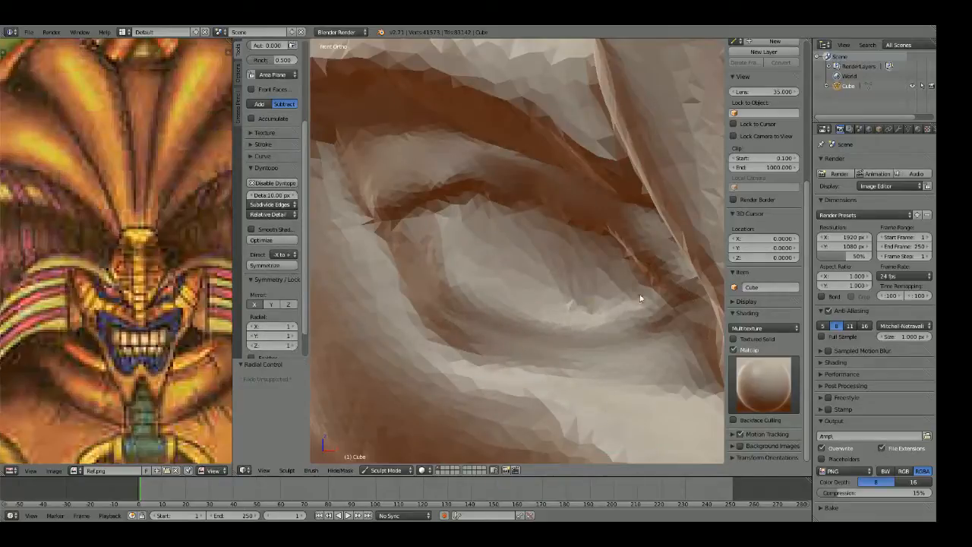
pyautogui.moveTo(638, 296); pyautogui.dragTo(497, 285)
pyautogui.press('f')
pyautogui.click(574, 316)
pyautogui.moveTo(608, 296)
pyautogui.mouseDown()
pyautogui.moveTo(526, 304)
pyautogui.moveTo(607, 308)
pyautogui.moveTo(493, 284)
pyautogui.moveTo(460, 266)
pyautogui.moveTo(443, 219)
pyautogui.moveTo(591, 231)
pyautogui.mouseUp()
pyautogui.hotkey('shift', 'f')
pyautogui.click(578, 309)
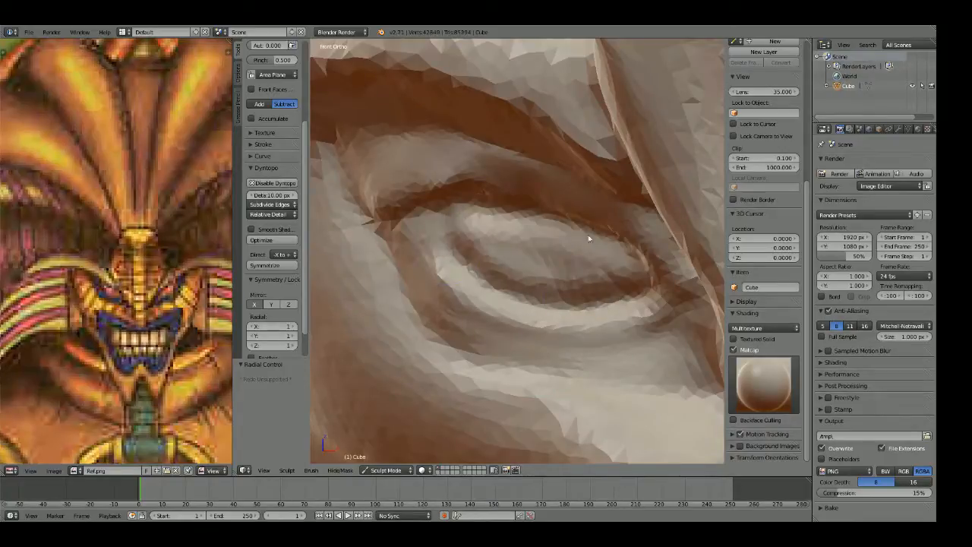
# Step: Reshape the upper eyelid with the Grab brush and refine the crease above it with the Crease brush
pyautogui.scroll(-10, 593, 235)
pyautogui.scroll(10, 597, 240)
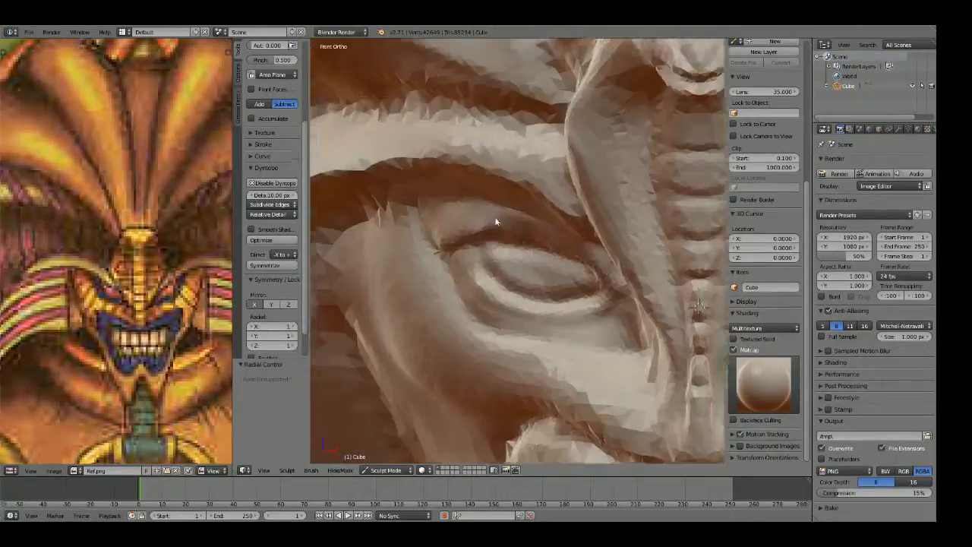
pyautogui.moveTo(472, 258)
pyautogui.mouseDown()
pyautogui.moveTo(532, 263)
pyautogui.moveTo(542, 253)
pyautogui.moveTo(594, 265)
pyautogui.mouseUp()
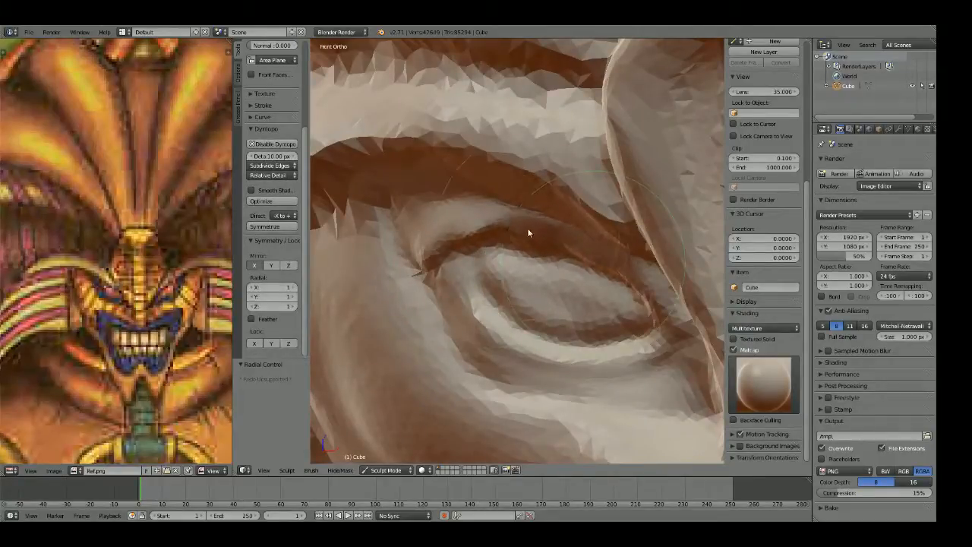
pyautogui.hotkey('shift', 'c')
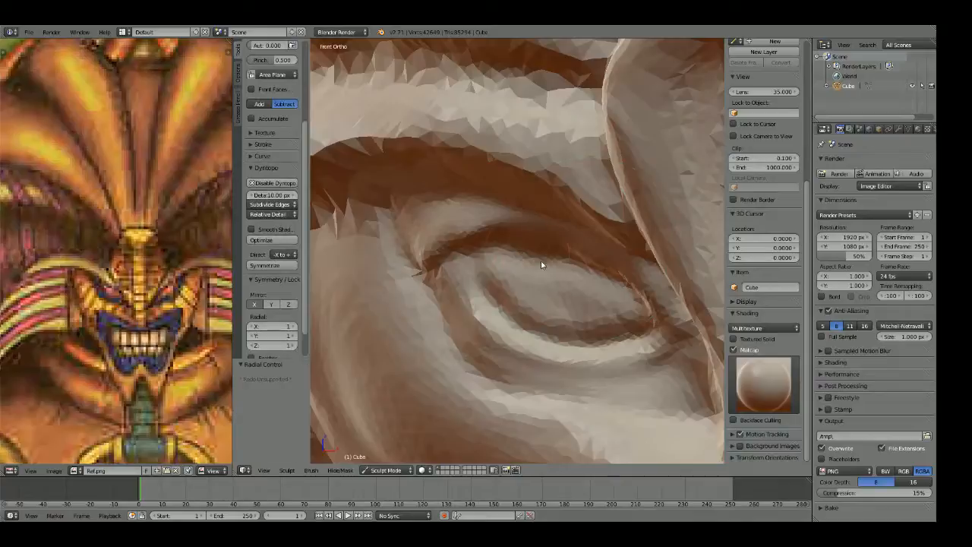
pyautogui.moveTo(494, 232)
pyautogui.mouseDown()
pyautogui.moveTo(633, 271)
pyautogui.moveTo(519, 229)
pyautogui.mouseUp()
# Step: Adjust the depth of the eye area from an angled view with the Grab brush
pyautogui.scroll(-7, 491, 217)
pyautogui.moveTo(522, 228)
pyautogui.mouseDown(button='middle')
pyautogui.moveTo(569, 246)
pyautogui.moveTo(668, 245)
pyautogui.moveTo(603, 182)
pyautogui.moveTo(525, 257)
pyautogui.mouseUp(button='middle')
pyautogui.scroll(4, 525, 260)
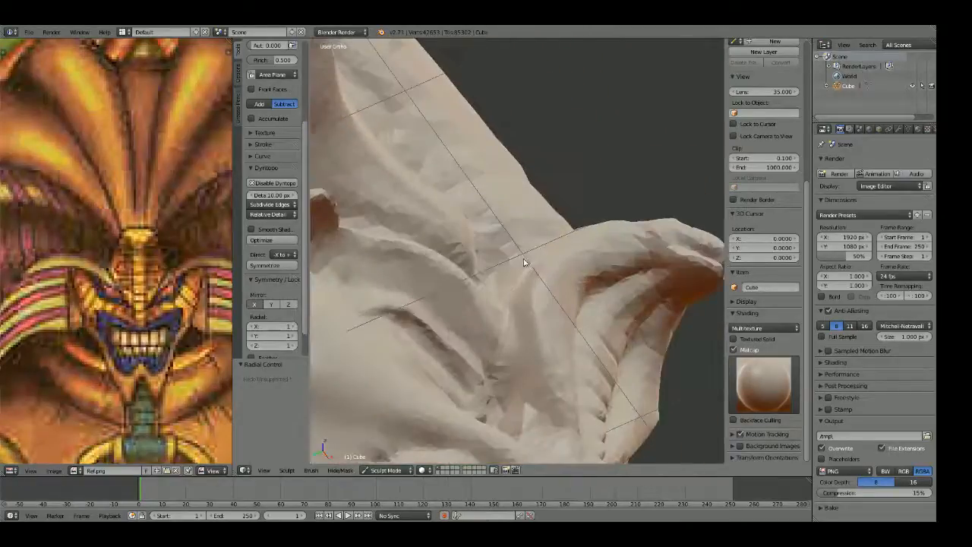
pyautogui.press('g')
pyautogui.moveTo(568, 320); pyautogui.dragTo(494, 297, button='middle')
pyautogui.moveTo(500, 364)
pyautogui.mouseDown()
pyautogui.moveTo(503, 351)
pyautogui.moveTo(461, 368)
pyautogui.mouseUp()
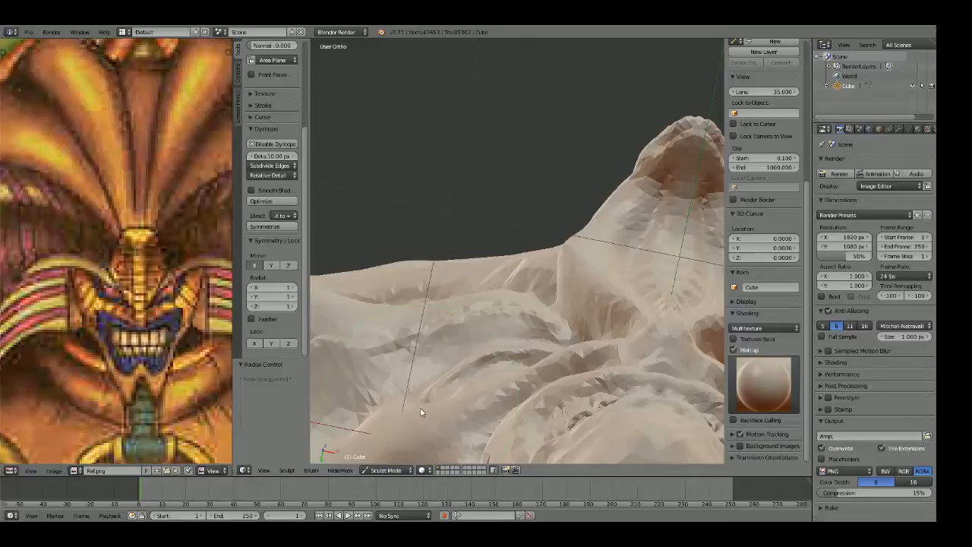
pyautogui.moveTo(419, 408)
pyautogui.mouseDown(button='middle')
pyautogui.moveTo(510, 421)
pyautogui.moveTo(520, 310)
pyautogui.mouseUp(button='middle')
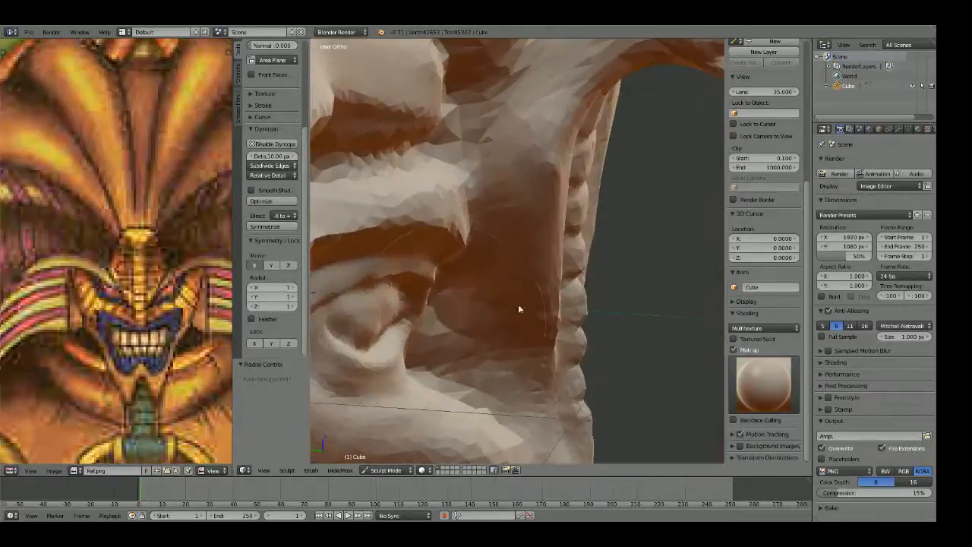
pyautogui.moveTo(429, 315)
pyautogui.mouseDown(button='middle')
pyautogui.moveTo(391, 319)
pyautogui.moveTo(419, 337)
pyautogui.moveTo(488, 339)
pyautogui.moveTo(408, 309)
pyautogui.mouseUp(button='middle')
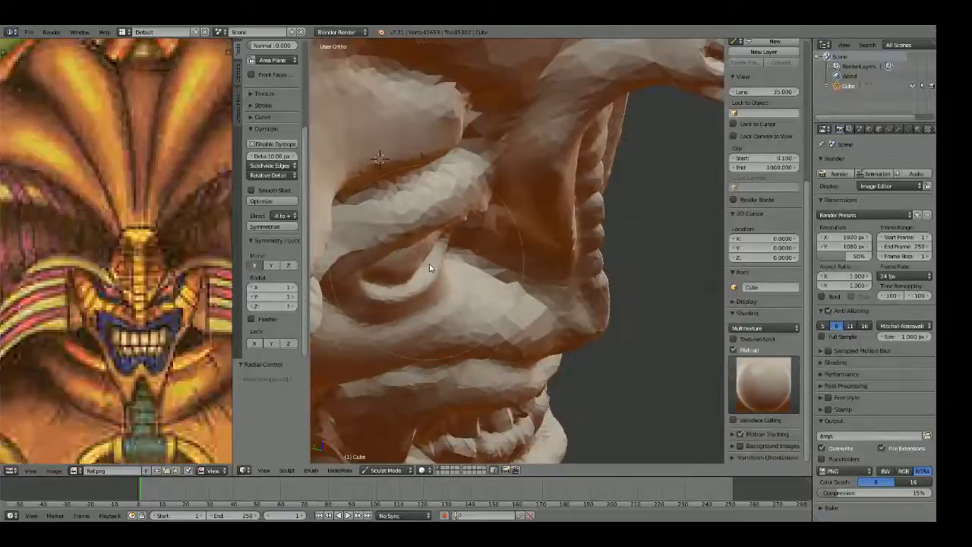
pyautogui.moveTo(457, 271); pyautogui.dragTo(463, 254, button='middle')
# Step: Sharpen the creases between the eyeball and both eyelids in front view with a resized Crease brush
pyautogui.scroll(4, 463, 254)
pyautogui.press('KP_1')
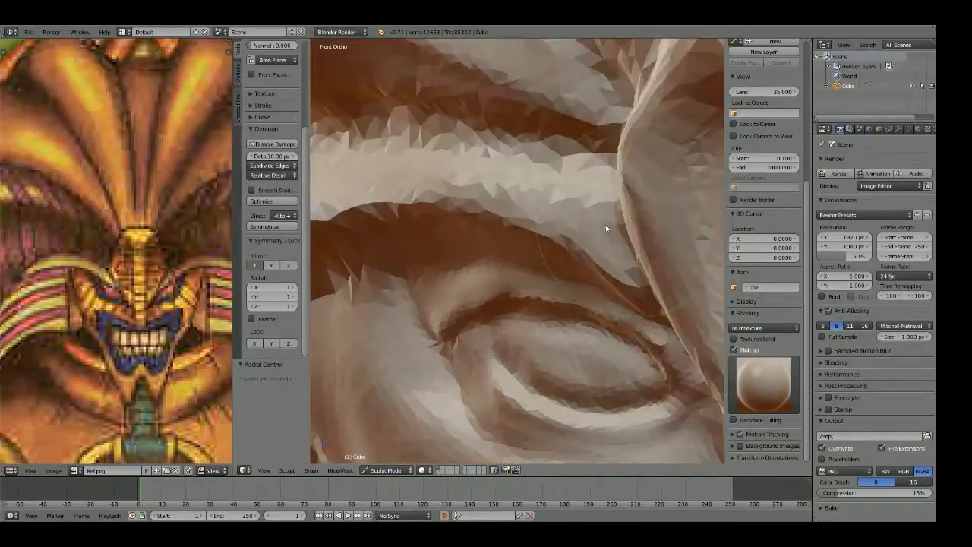
pyautogui.moveTo(643, 234)
pyautogui.keyDown('shift'); pyautogui.mouseDown(button='middle')
pyautogui.moveTo(658, 230)
pyautogui.moveTo(545, 149)
pyautogui.mouseUp(button='middle'); pyautogui.keyUp('shift')
pyautogui.scroll(3, 532, 175)
pyautogui.press('f')
pyautogui.click(491, 234)
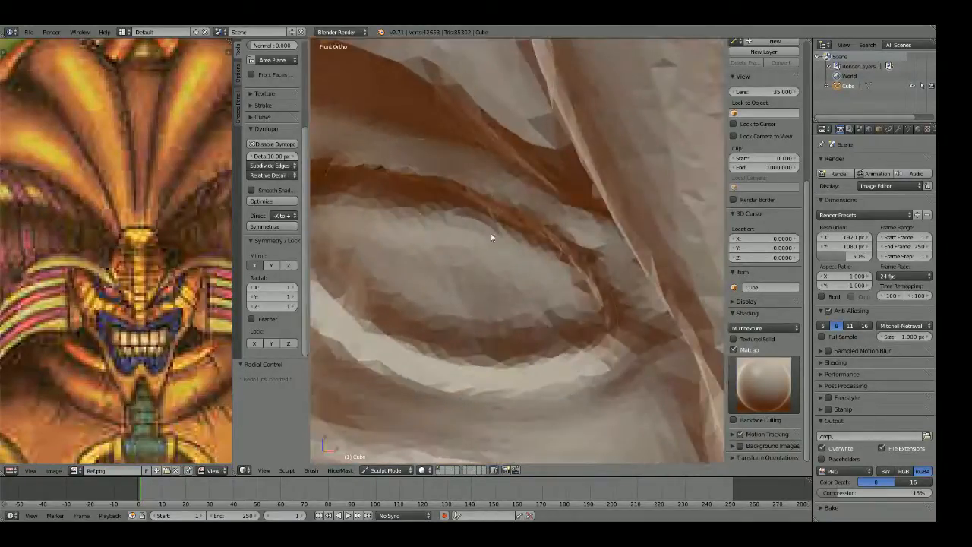
pyautogui.keyDown('shift'); pyautogui.moveTo(475, 260); pyautogui.dragTo(553, 279, button='middle'); pyautogui.keyUp('shift')
pyautogui.hotkey('shift', 'c')
pyautogui.press('f')
pyautogui.click(489, 284)
pyautogui.moveTo(655, 280)
pyautogui.mouseDown()
pyautogui.moveTo(499, 219)
pyautogui.moveTo(381, 229)
pyautogui.mouseUp()
pyautogui.moveTo(404, 293)
pyautogui.mouseDown()
pyautogui.moveTo(625, 398)
pyautogui.moveTo(658, 379)
pyautogui.mouseUp()
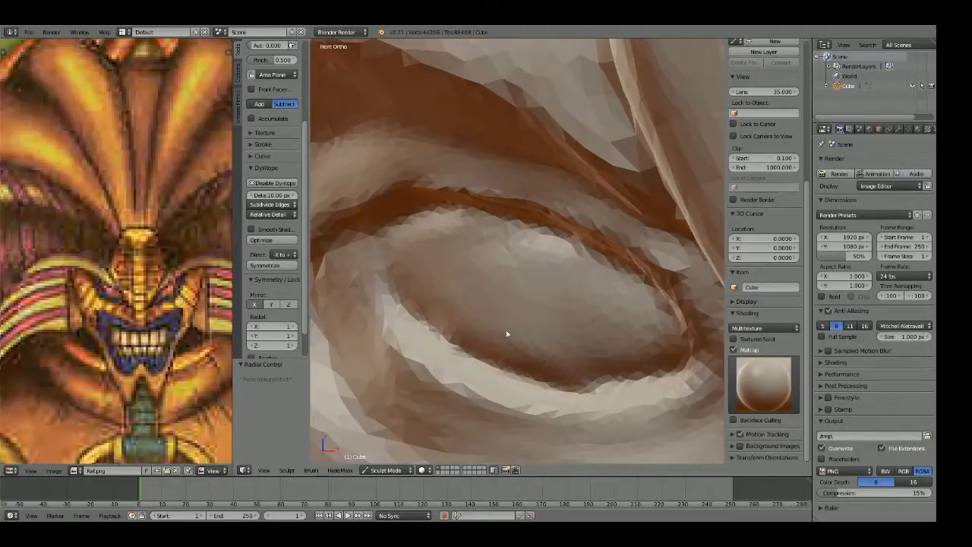
# Step: Carve a short crease into the lower headdress flap beside the jaw with the Crease brush
pyautogui.scroll(-5, 585, 301)
pyautogui.press('KP_1')
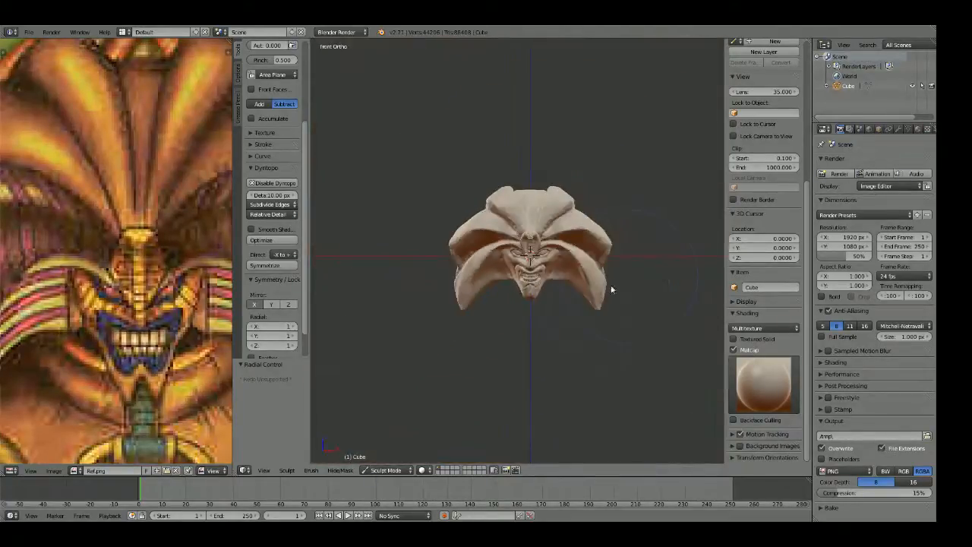
pyautogui.scroll(2, 580, 252)
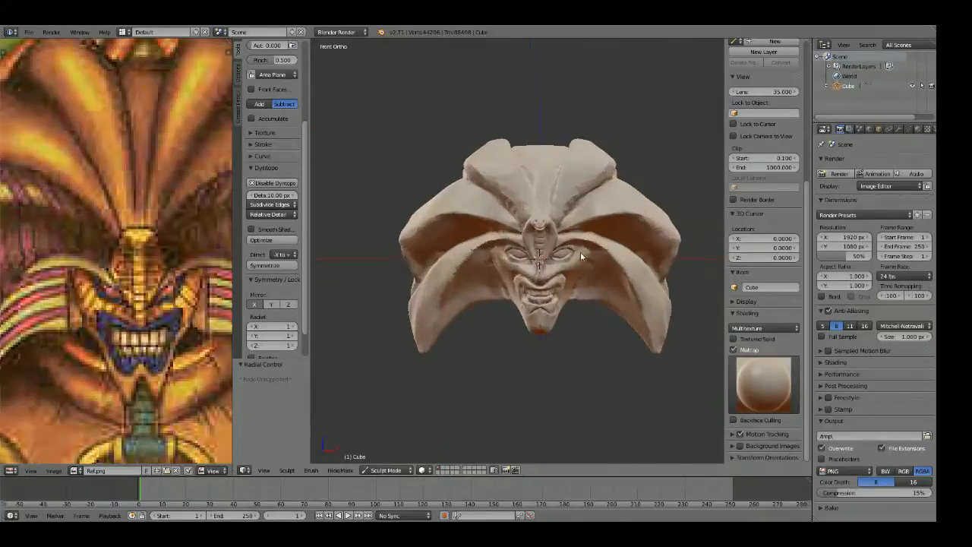
pyautogui.press('g')
pyautogui.scroll(4, 572, 281)
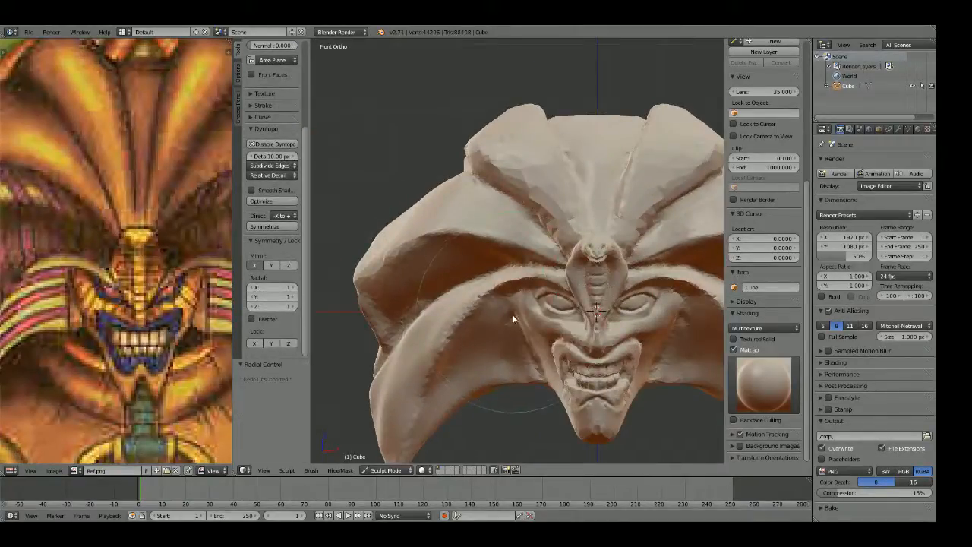
pyautogui.moveTo(551, 394)
pyautogui.keyDown('shift'); pyautogui.mouseDown(button='middle')
pyautogui.moveTo(544, 301)
pyautogui.moveTo(558, 306)
pyautogui.mouseUp(button='middle'); pyautogui.keyUp('shift')
pyautogui.scroll(2, 549, 281)
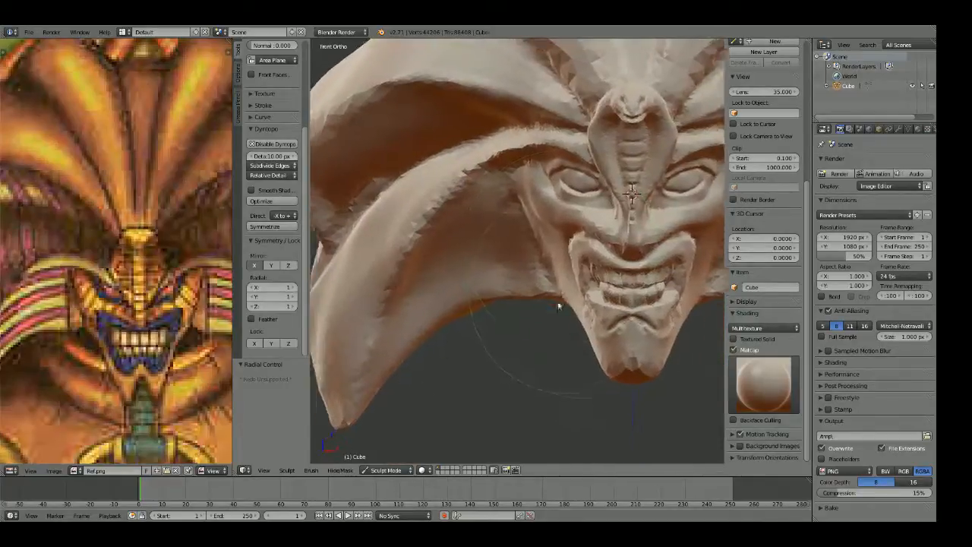
pyautogui.scroll(3, 558, 306)
pyautogui.hotkey('shift', 'c')
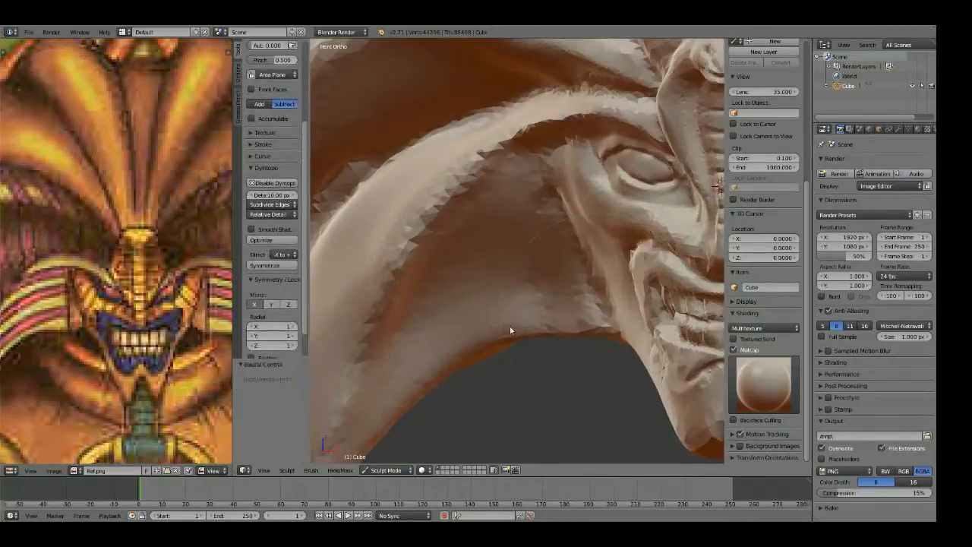
pyautogui.moveTo(546, 310); pyautogui.dragTo(546, 334)
# Step: Compare the whole head from several angles with the card and full-body reference artwork, and save the file
pyautogui.scroll(-5, 548, 357)
pyautogui.keyDown('shift'); pyautogui.moveTo(496, 360); pyautogui.dragTo(635, 289, button='middle'); pyautogui.keyUp('shift')
pyautogui.scroll(-4, 14, 212)
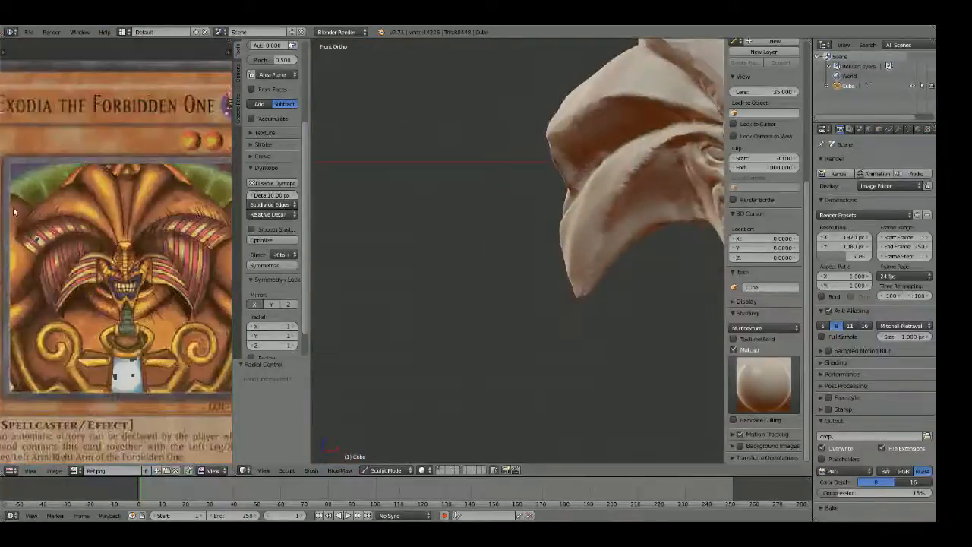
pyautogui.scroll(-3, 441, 218)
pyautogui.moveTo(443, 219)
pyautogui.mouseDown(button='middle')
pyautogui.moveTo(477, 260)
pyautogui.moveTo(553, 245)
pyautogui.moveTo(554, 216)
pyautogui.moveTo(445, 245)
pyautogui.mouseUp(button='middle')
pyautogui.scroll(-2, 445, 245)
pyautogui.moveTo(510, 234)
pyautogui.mouseDown(button='middle')
pyautogui.moveTo(586, 250)
pyautogui.moveTo(463, 254)
pyautogui.mouseUp(button='middle')
pyautogui.scroll(3, 493, 252)
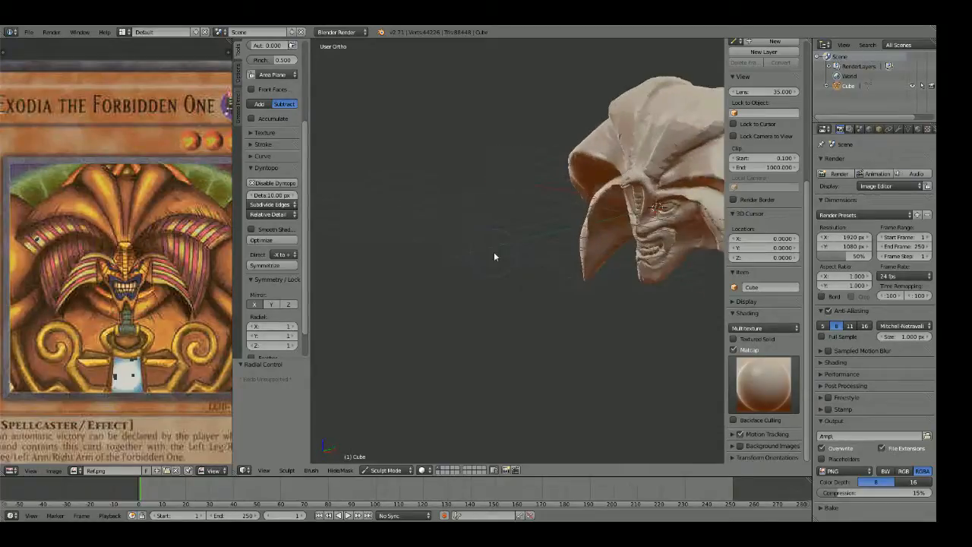
pyautogui.press('KP_1')
pyautogui.keyDown('shift'); pyautogui.moveTo(588, 251); pyautogui.dragTo(483, 256, button='middle'); pyautogui.keyUp('shift')
pyautogui.scroll(-12, 74, 247)
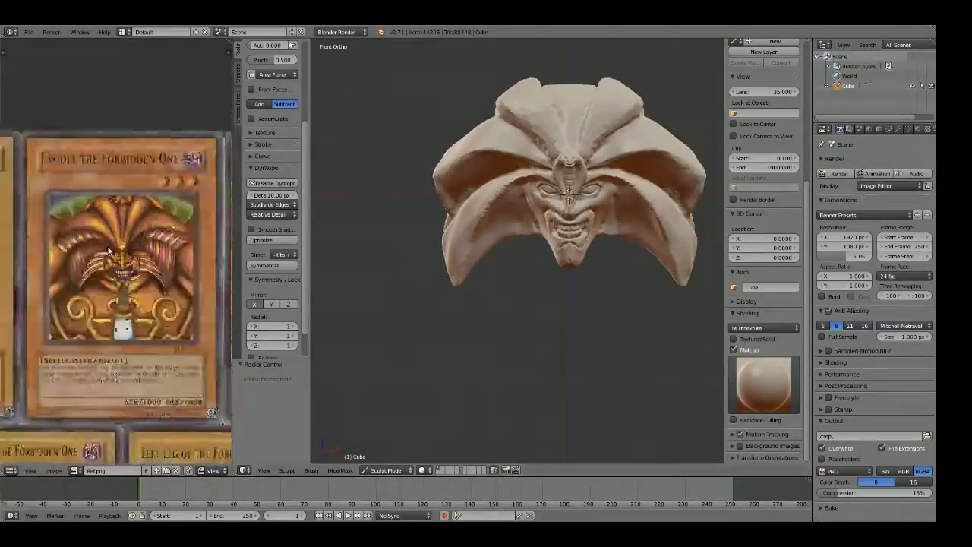
pyautogui.scroll(12, 94, 271)
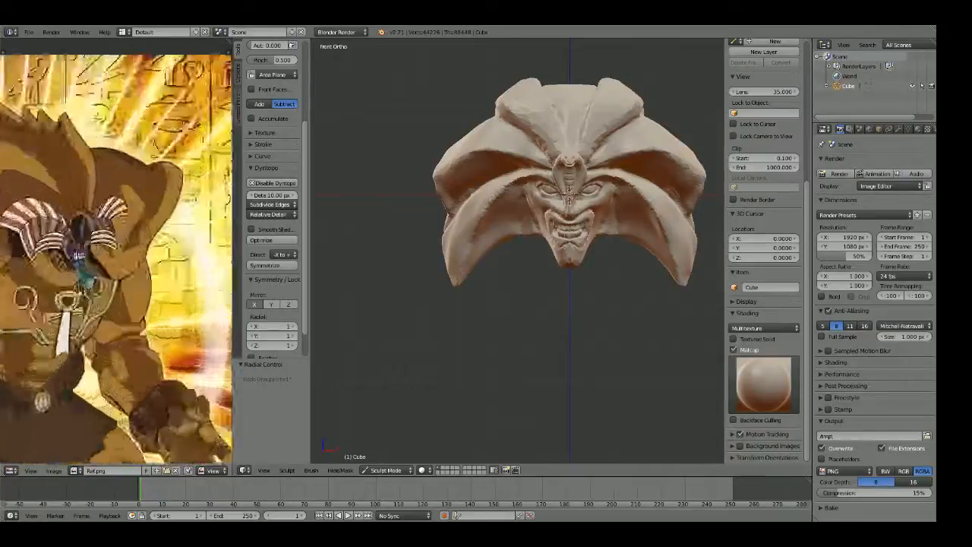
pyautogui.hotkey('ctrl', 's')
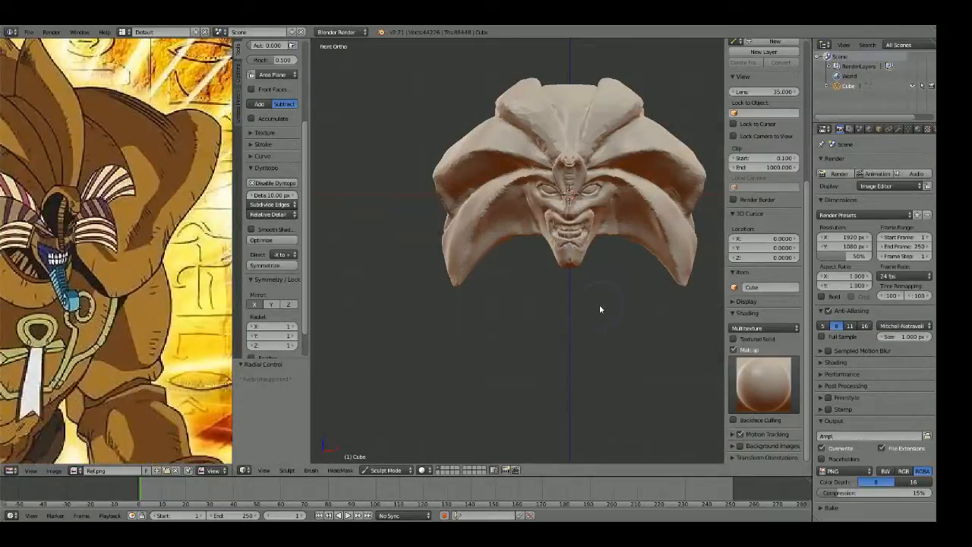
# Step: Pull a long beard downward out of the chin tip in front view with a resized Snake Hook brush
pyautogui.scroll(5, 601, 307)
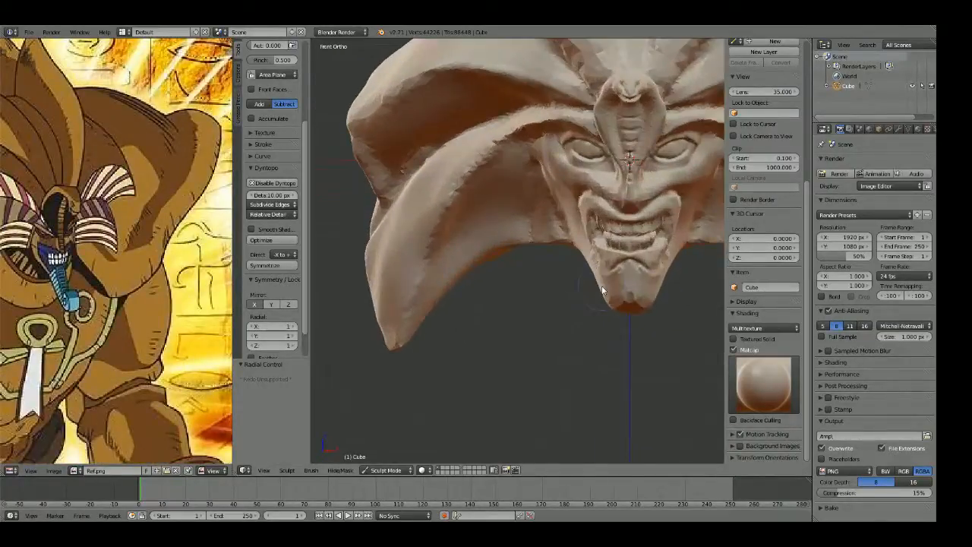
pyautogui.press('KP_3')
pyautogui.keyDown('shift'); pyautogui.moveTo(516, 303); pyautogui.dragTo(525, 250, button='middle'); pyautogui.keyUp('shift')
pyautogui.scroll(1, 525, 250)
pyautogui.press('g')
pyautogui.press('f')
pyautogui.click(538, 231)
pyautogui.hotkey('shift', 'f')
pyautogui.click(548, 250)
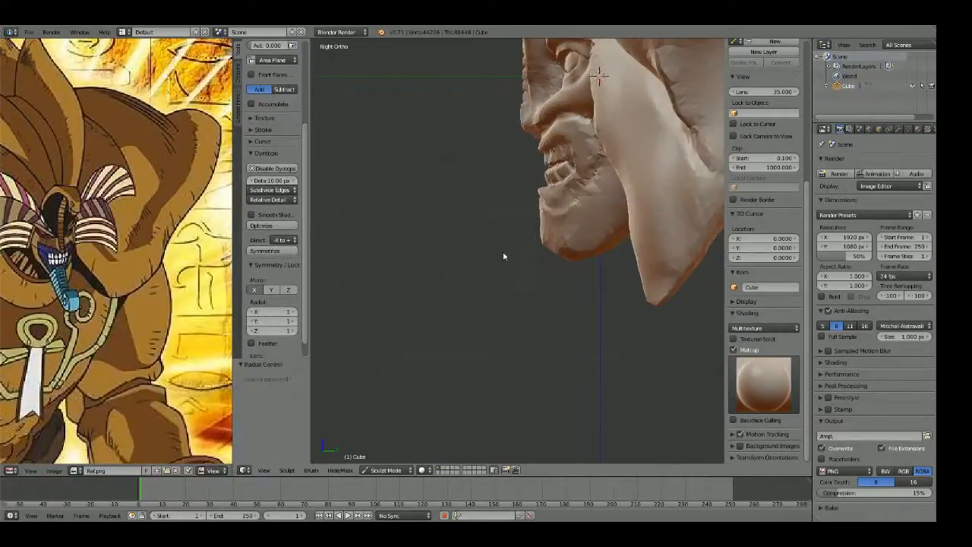
pyautogui.scroll(5, 271, 152)
pyautogui.click(272, 83)
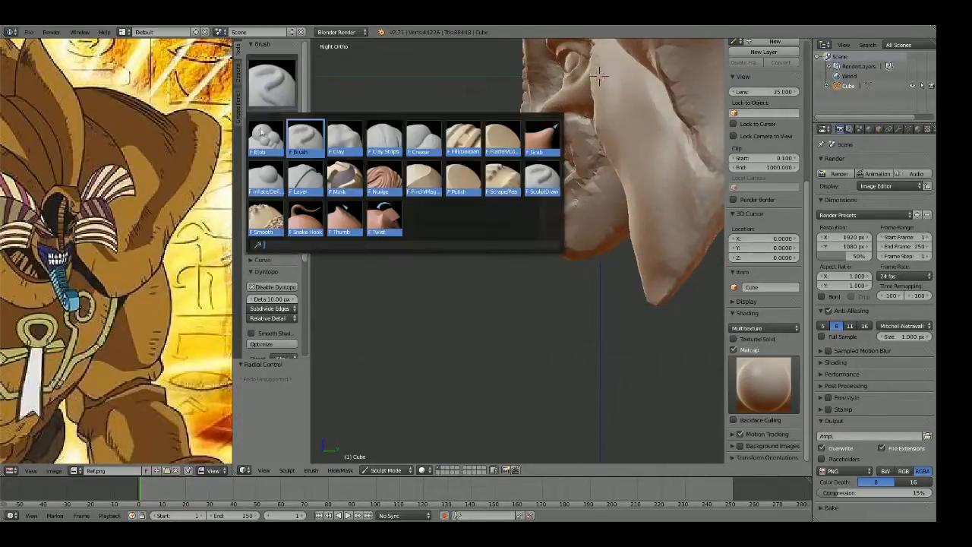
pyautogui.click(307, 215)
pyautogui.press('KP_1')
pyautogui.scroll(2, 536, 235)
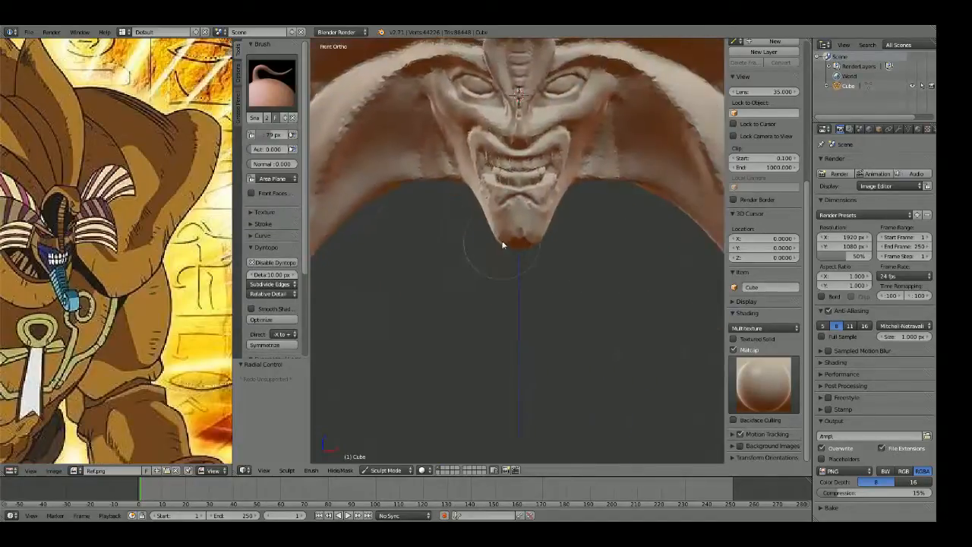
pyautogui.moveTo(518, 283)
pyautogui.mouseDown()
pyautogui.moveTo(516, 335)
pyautogui.moveTo(536, 344)
pyautogui.moveTo(525, 336)
pyautogui.moveTo(513, 344)
pyautogui.mouseUp()
# Step: Reshape the beard in side view with a resized Grab brush, adjusting its curve and pushing its tip forward
pyautogui.press('KP_3')
pyautogui.press('g')
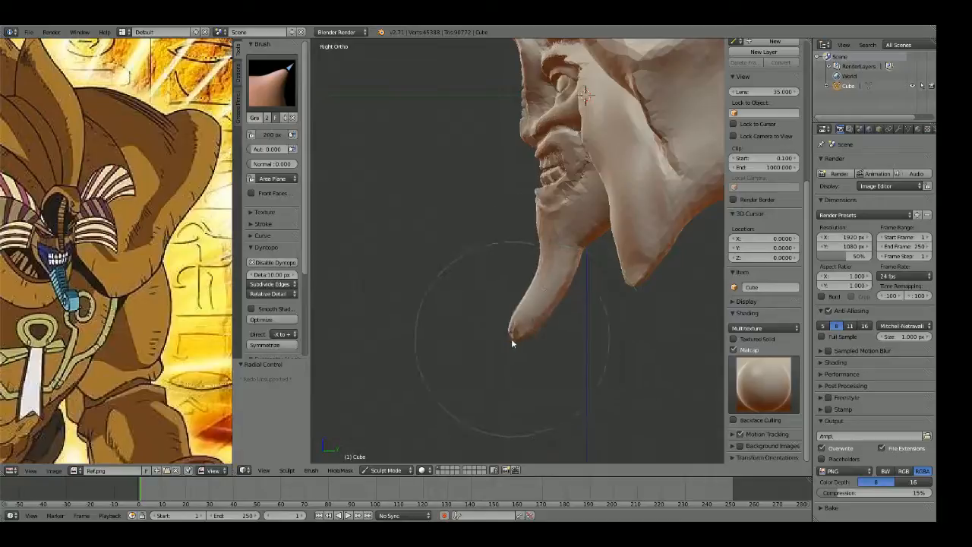
pyautogui.scroll(2, 548, 311)
pyautogui.moveTo(564, 288)
pyautogui.mouseDown()
pyautogui.moveTo(544, 292)
pyautogui.moveTo(579, 287)
pyautogui.mouseUp()
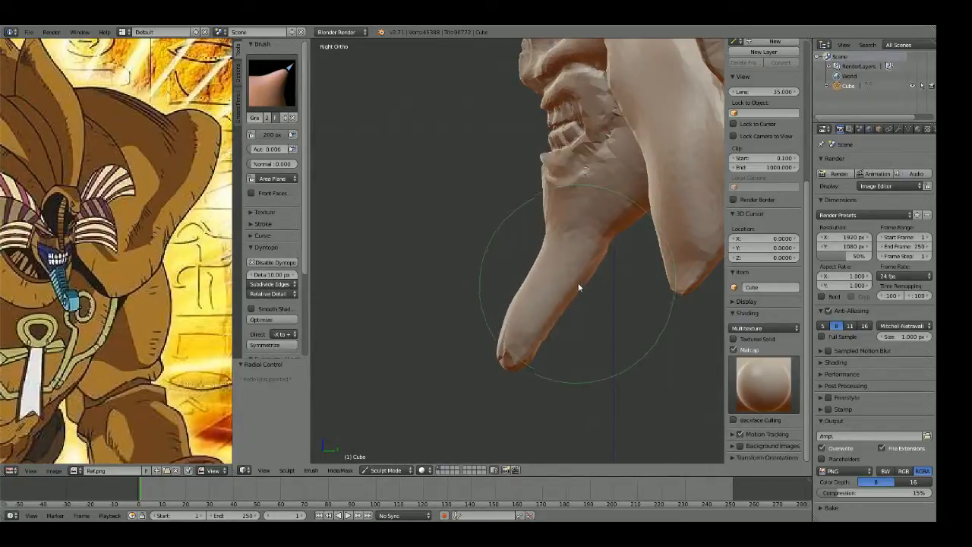
pyautogui.scroll(2, 508, 342)
pyautogui.press('f')
pyautogui.click(491, 292)
pyautogui.moveTo(536, 306); pyautogui.dragTo(514, 300)
pyautogui.moveTo(517, 340); pyautogui.dragTo(498, 306)
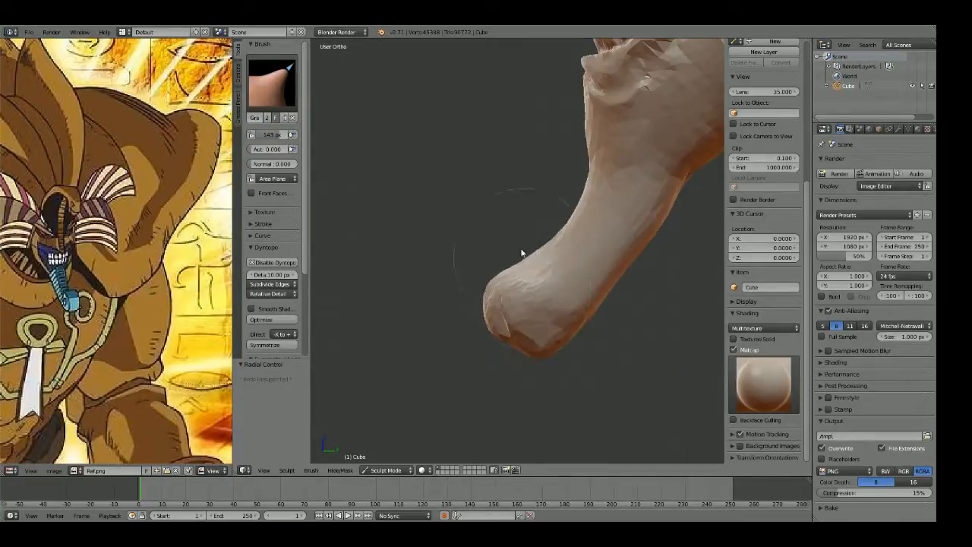
# Step: Set the dynamic topology detail method to Subdivide Collapse for working on the beard with the Draw brush
pyautogui.moveTo(522, 250); pyautogui.dragTo(586, 281, button='middle')
pyautogui.hotkey('shift', 'c')
pyautogui.press('f')
pyautogui.click(530, 273)
pyautogui.moveTo(508, 281); pyautogui.dragTo(558, 303, button='middle')
pyautogui.scroll(4, 536, 260)
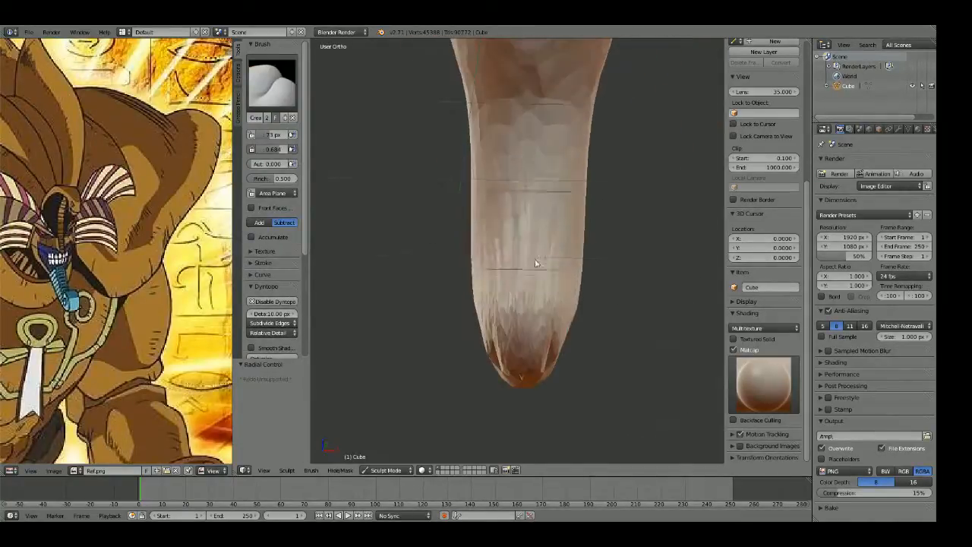
pyautogui.press('x')
pyautogui.click(281, 309)
pyautogui.click(272, 278)
# Step: Rework the beard's tip and shaft with the 150 px Draw brush and inspect its shape from both sides
pyautogui.moveTo(521, 364)
pyautogui.mouseDown()
pyautogui.moveTo(502, 326)
pyautogui.moveTo(525, 158)
pyautogui.moveTo(517, 376)
pyautogui.mouseUp()
pyautogui.moveTo(516, 377)
pyautogui.mouseDown(button='middle')
pyautogui.moveTo(542, 268)
pyautogui.moveTo(532, 256)
pyautogui.mouseUp(button='middle')
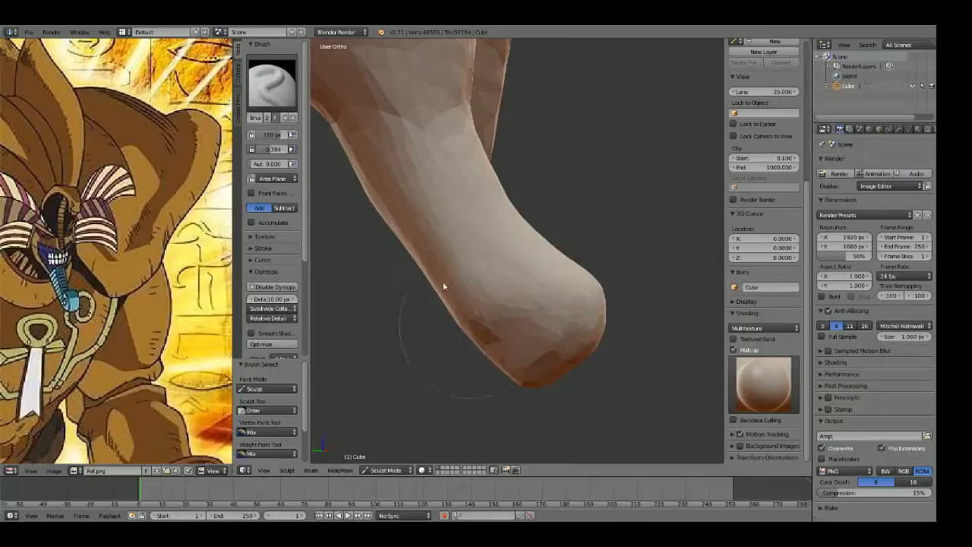
pyautogui.moveTo(448, 284)
pyautogui.mouseDown(button='middle')
pyautogui.moveTo(486, 206)
pyautogui.moveTo(498, 309)
pyautogui.moveTo(423, 301)
pyautogui.moveTo(601, 291)
pyautogui.mouseUp(button='middle')
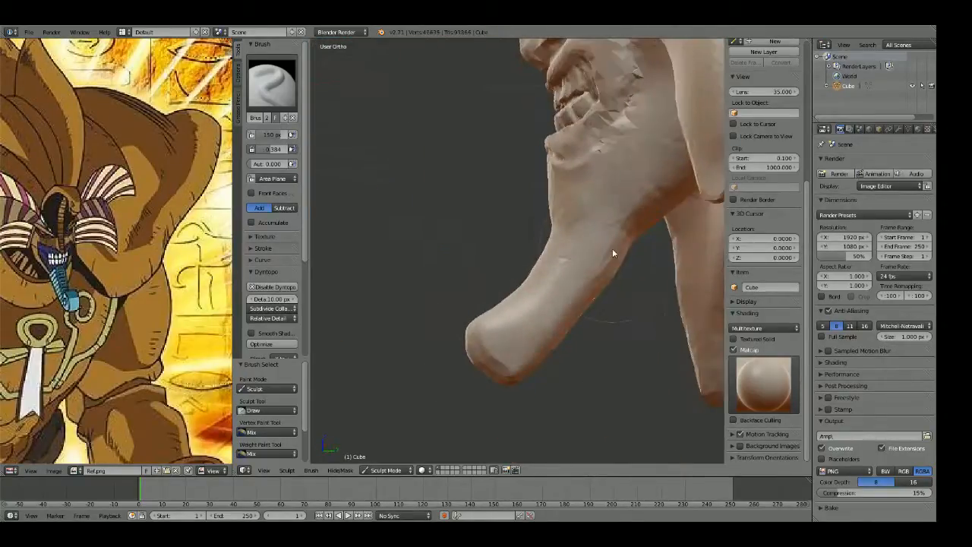
pyautogui.moveTo(582, 254)
pyautogui.mouseDown(button='middle')
pyautogui.moveTo(503, 300)
pyautogui.moveTo(532, 320)
pyautogui.moveTo(501, 319)
pyautogui.mouseUp(button='middle')
# Step: Carve an arched crease across the front between the chin and the beard with a resized Crease brush
pyautogui.press('KP_1')
pyautogui.keyDown('shift'); pyautogui.moveTo(561, 307); pyautogui.dragTo(528, 250, button='middle'); pyautogui.keyUp('shift')
pyautogui.scroll(2, 528, 250)
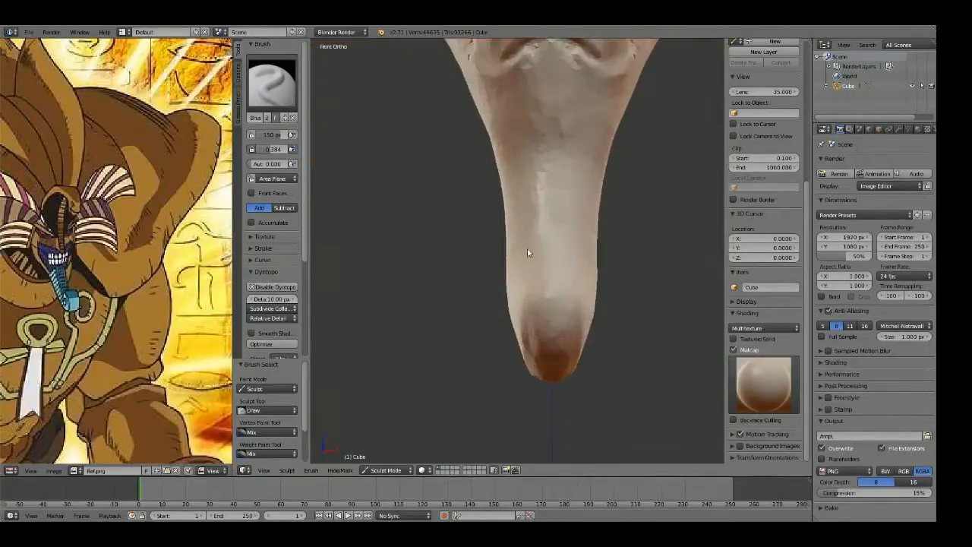
pyautogui.click(271, 82)
pyautogui.click(385, 138)
pyautogui.moveTo(590, 213)
pyautogui.keyDown('shift'); pyautogui.mouseDown(button='middle')
pyautogui.moveTo(571, 254)
pyautogui.moveTo(546, 275)
pyautogui.mouseUp(button='middle'); pyautogui.keyUp('shift')
pyautogui.press('f')
pyautogui.click(508, 264)
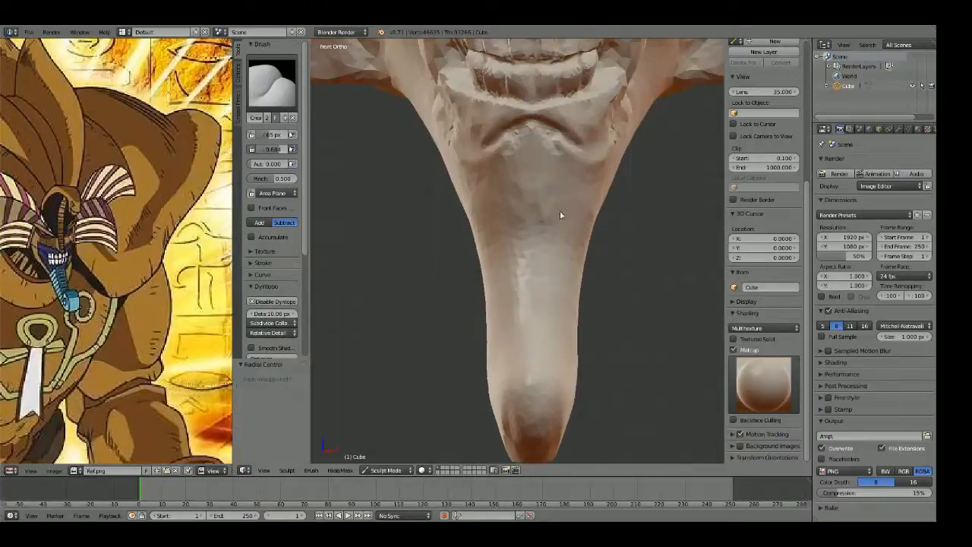
pyautogui.keyDown('shift'); pyautogui.moveTo(560, 210); pyautogui.dragTo(552, 245, button='middle'); pyautogui.keyUp('shift')
pyautogui.scroll(1, 558, 245)
pyautogui.press('f')
pyautogui.moveTo(589, 247); pyautogui.dragTo(524, 223)
# Step: Continue the crease along the sides and around the back of the beard where it meets the jaw
pyautogui.moveTo(479, 251); pyautogui.dragTo(572, 257, button='middle')
pyautogui.moveTo(414, 246); pyautogui.dragTo(360, 292)
pyautogui.moveTo(364, 278); pyautogui.dragTo(535, 245, button='middle')
pyautogui.moveTo(544, 156); pyautogui.dragTo(477, 162)
pyautogui.moveTo(464, 175); pyautogui.dragTo(460, 215, button='middle')
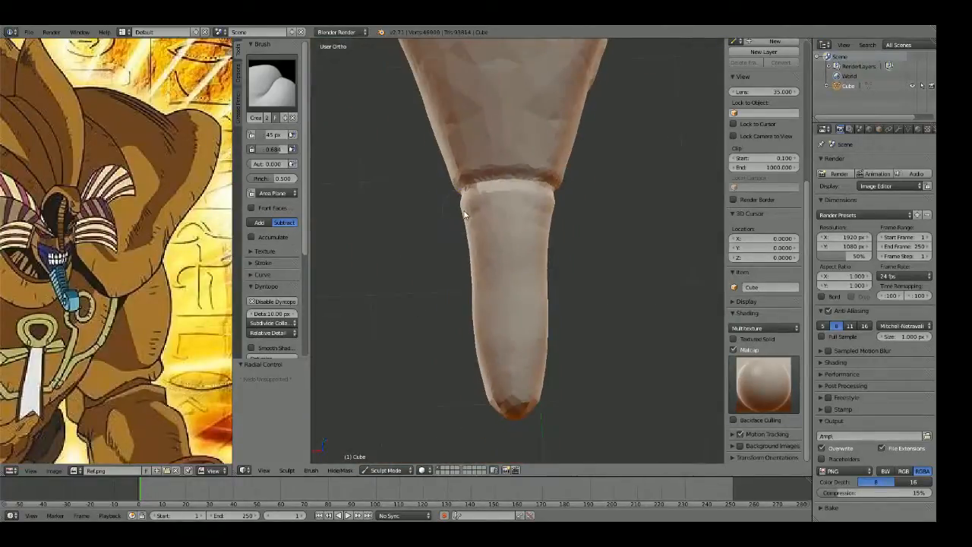
# Step: Raise the beard's arched upper edge in front view with the Grab brush at 200 px and check it from the side
pyautogui.press('KP_1')
pyautogui.scroll(3, 514, 248)
pyautogui.press('g')
pyautogui.press('f')
pyautogui.click(608, 251)
pyautogui.moveTo(531, 312); pyautogui.dragTo(531, 277)
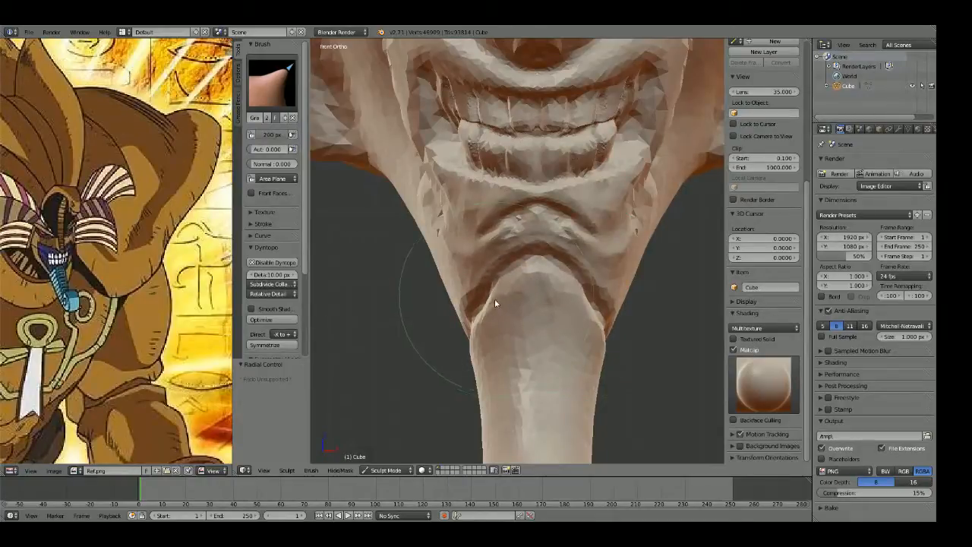
pyautogui.moveTo(495, 298); pyautogui.dragTo(621, 285, button='middle')
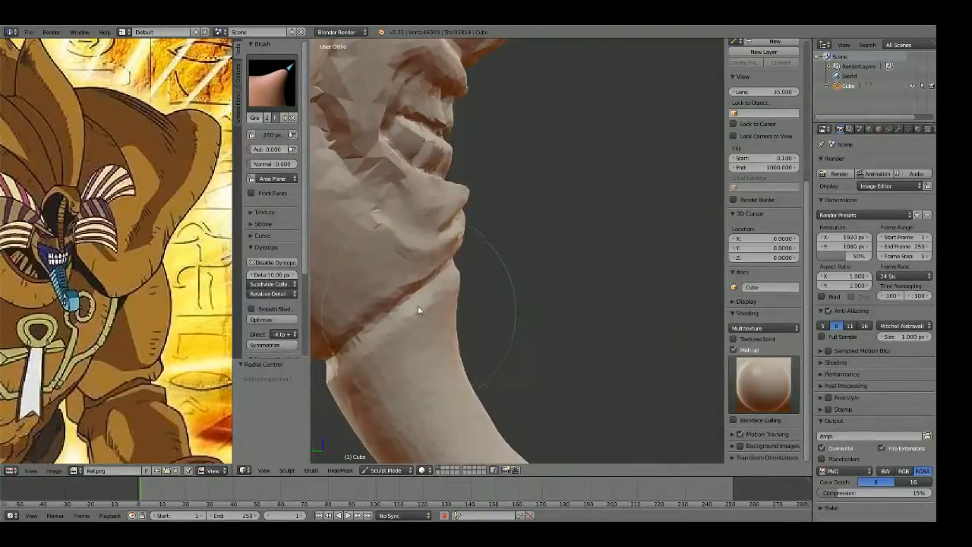
pyautogui.moveTo(419, 308); pyautogui.dragTo(487, 262, button='middle')
pyautogui.moveTo(517, 328); pyautogui.dragTo(545, 291, button='middle')
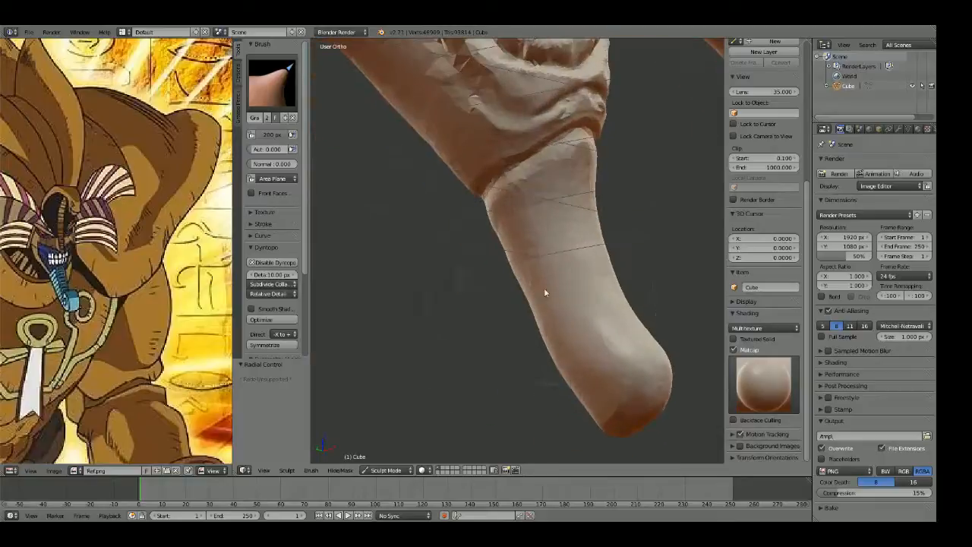
# Step: Carve a crease along the beard's side edge from the chin down to the tip with the Crease brush at 54 px
pyautogui.hotkey('shift', 'c')
pyautogui.press('f')
pyautogui.click(494, 297)
pyautogui.moveTo(608, 282)
pyautogui.mouseDown(button='middle')
pyautogui.moveTo(491, 280)
pyautogui.moveTo(560, 264)
pyautogui.mouseUp(button='middle')
pyautogui.press('f')
pyautogui.click(543, 216)
pyautogui.moveTo(543, 216)
pyautogui.mouseDown()
pyautogui.moveTo(577, 334)
pyautogui.moveTo(610, 385)
pyautogui.mouseUp()
pyautogui.moveTo(610, 384)
pyautogui.mouseDown(button='middle')
pyautogui.moveTo(642, 330)
pyautogui.moveTo(649, 343)
pyautogui.mouseUp(button='middle')
pyautogui.moveTo(641, 394); pyautogui.dragTo(564, 352)
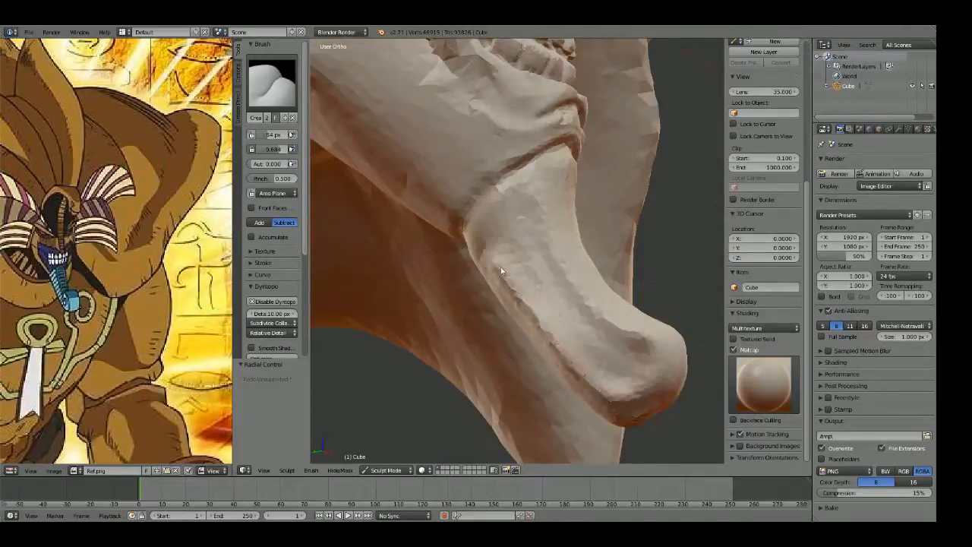
pyautogui.moveTo(635, 369); pyautogui.dragTo(619, 370, button='middle')
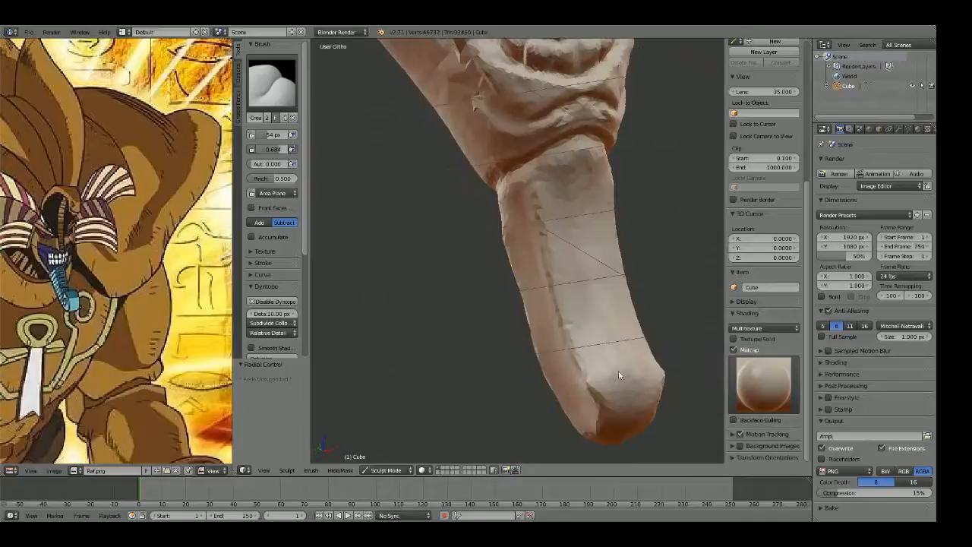
pyautogui.moveTo(594, 328)
pyautogui.mouseDown(button='middle')
pyautogui.moveTo(642, 302)
pyautogui.moveTo(601, 389)
pyautogui.mouseUp(button='middle')
# Step: Compare the whole head from the front with the character artwork and cards on the reference sheet
pyautogui.scroll(-3, 551, 243)
pyautogui.press('Down')
pyautogui.press('KP_1')
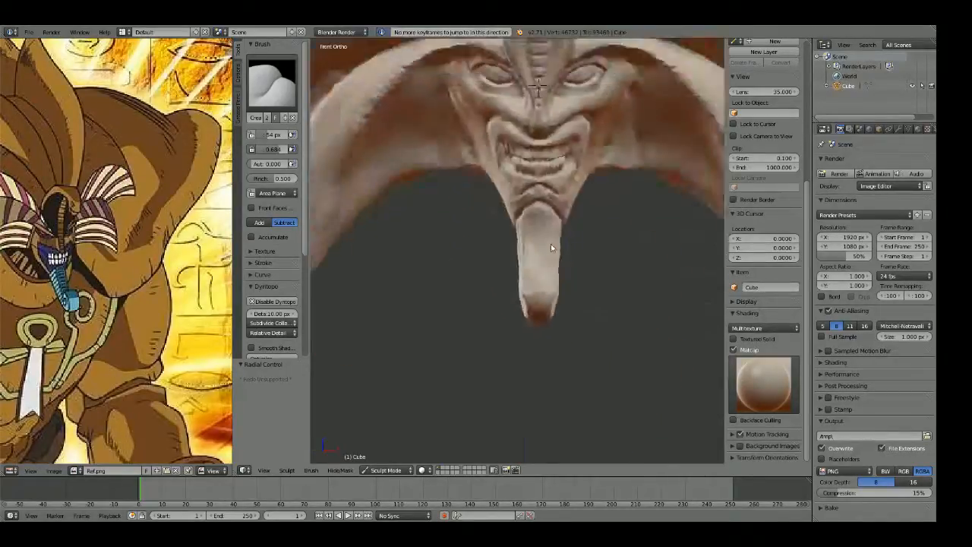
pyautogui.scroll(-6, 551, 243)
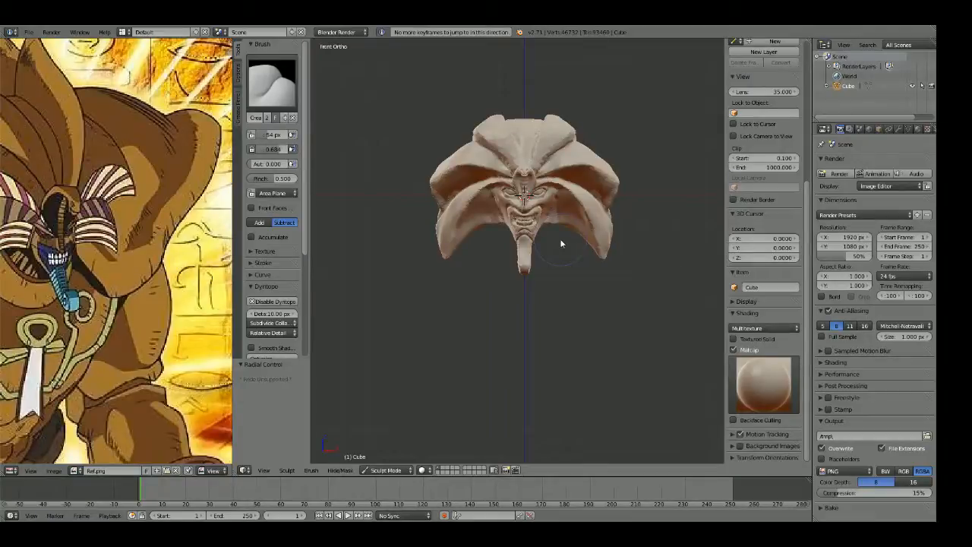
pyautogui.scroll(-2, 550, 212)
pyautogui.scroll(-5, 118, 293)
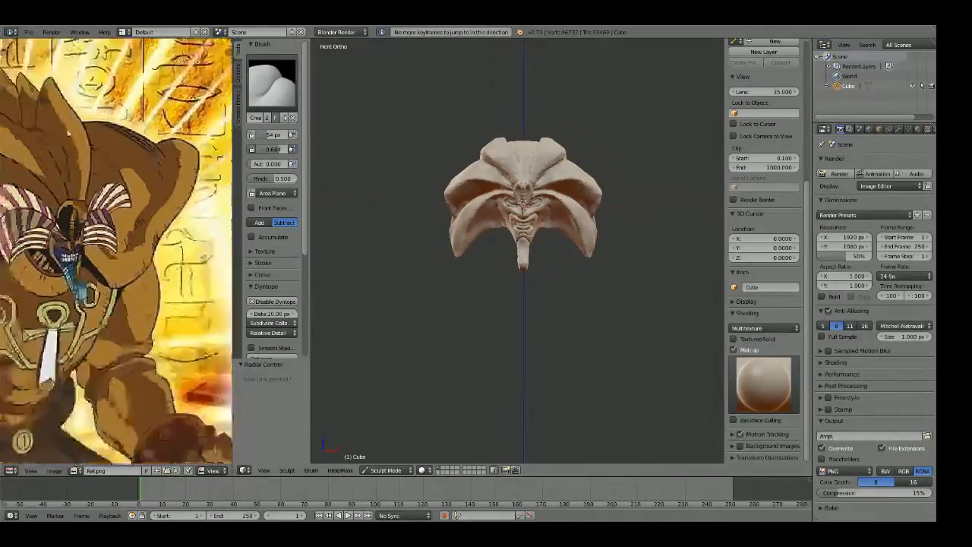
pyautogui.scroll(5, 118, 293)
pyautogui.scroll(-5, 118, 293)
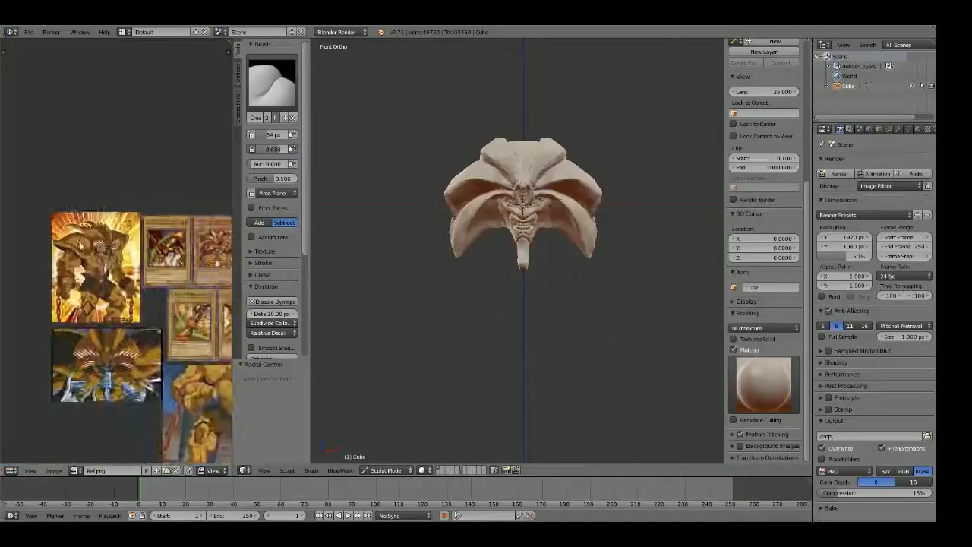
pyautogui.scroll(4, 106, 265)
pyautogui.scroll(-4, 92, 240)
pyautogui.scroll(5, 65, 301)
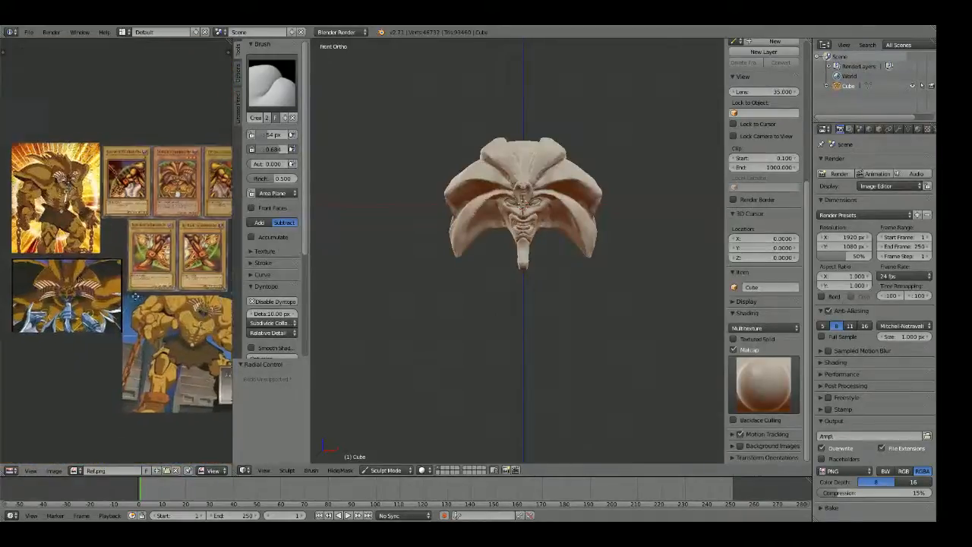
pyautogui.scroll(-1, 66, 301)
pyautogui.scroll(-4, 65, 301)
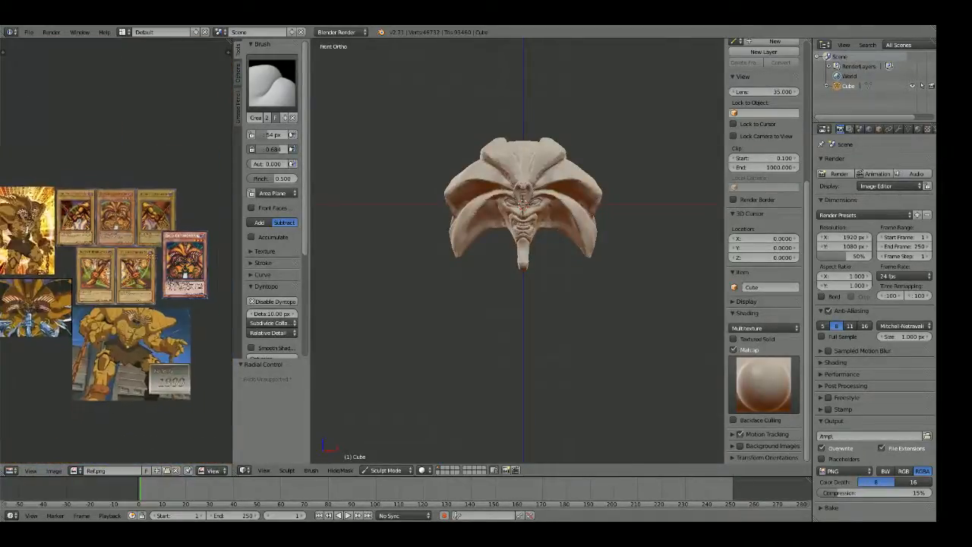
pyautogui.scroll(6, 178, 255)
pyautogui.scroll(-3, 178, 255)
pyautogui.scroll(3, 114, 244)
pyautogui.scroll(3, 607, 253)
pyautogui.scroll(3, 626, 232)
# Step: Pull the beard's tip forward and upward into a rounded curl with the Grab brush at 140 px in the side view
pyautogui.moveTo(632, 233); pyautogui.dragTo(491, 247, button='middle')
pyautogui.scroll(1, 561, 226)
pyautogui.moveTo(490, 248)
pyautogui.keyDown('shift'); pyautogui.mouseDown(button='middle')
pyautogui.moveTo(561, 226)
pyautogui.moveTo(608, 231)
pyautogui.mouseUp(button='middle'); pyautogui.keyUp('shift')
pyautogui.press('KP_3')
pyautogui.scroll(4, 557, 227)
pyautogui.press('g')
pyautogui.press('f')
pyautogui.click(646, 282)
pyautogui.keyDown('shift'); pyautogui.moveTo(649, 287); pyautogui.dragTo(494, 265, button='middle'); pyautogui.keyUp('shift')
pyautogui.press('f')
pyautogui.click(469, 267)
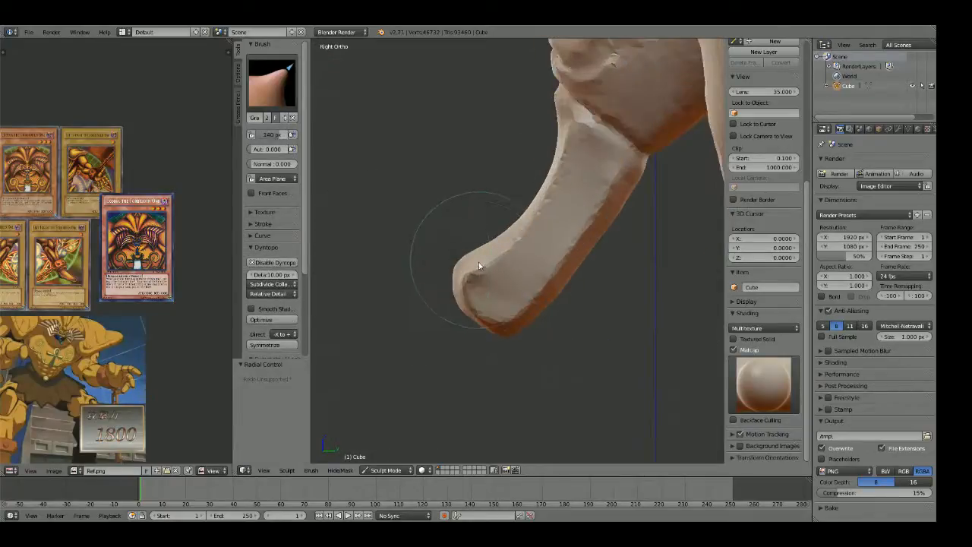
pyautogui.moveTo(468, 270)
pyautogui.mouseDown()
pyautogui.moveTo(458, 289)
pyautogui.moveTo(476, 323)
pyautogui.mouseUp()
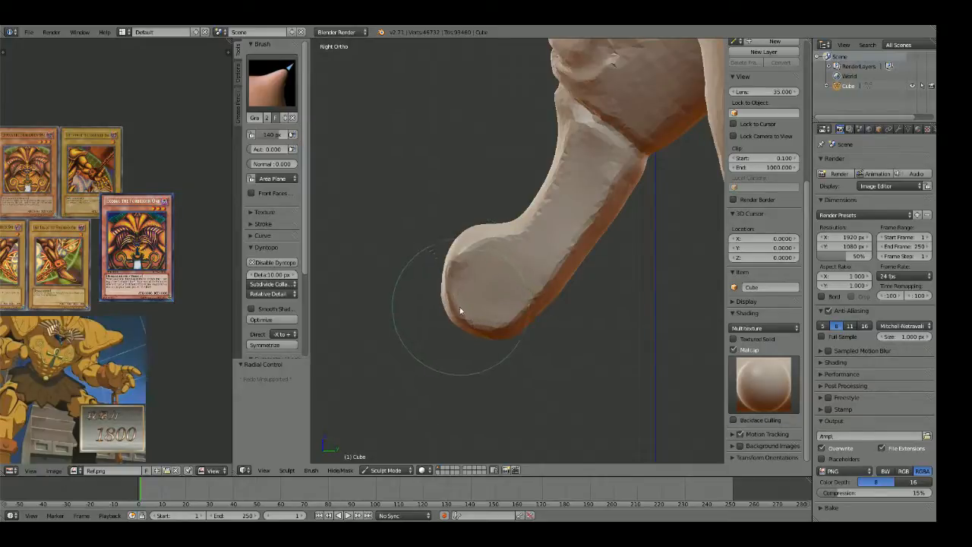
# Step: Even out the width of the curled beard tip with the Grab brush in the front view
pyautogui.moveTo(478, 287)
pyautogui.mouseDown(button='middle')
pyautogui.moveTo(573, 284)
pyautogui.moveTo(504, 297)
pyautogui.moveTo(584, 281)
pyautogui.mouseUp(button='middle')
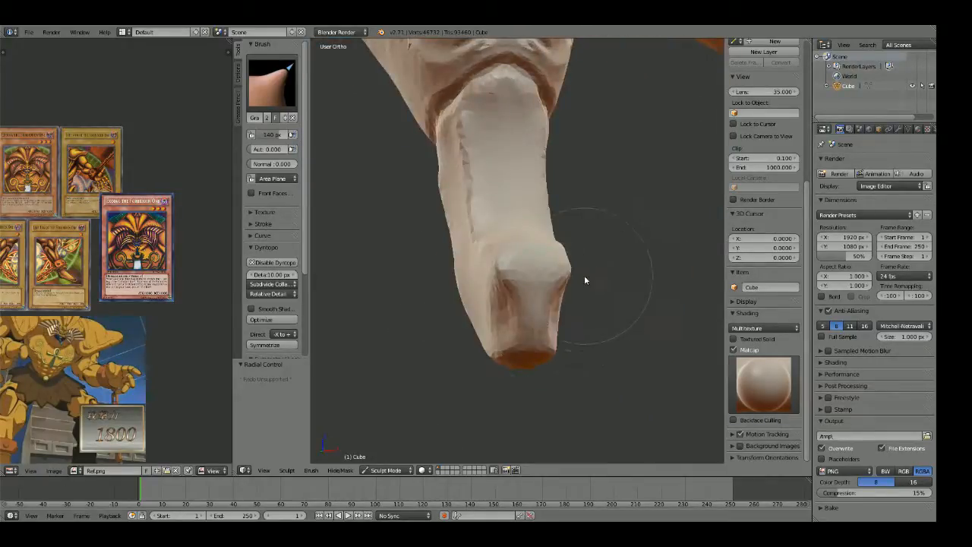
pyautogui.press('KP_1')
pyautogui.moveTo(534, 365); pyautogui.dragTo(540, 310)
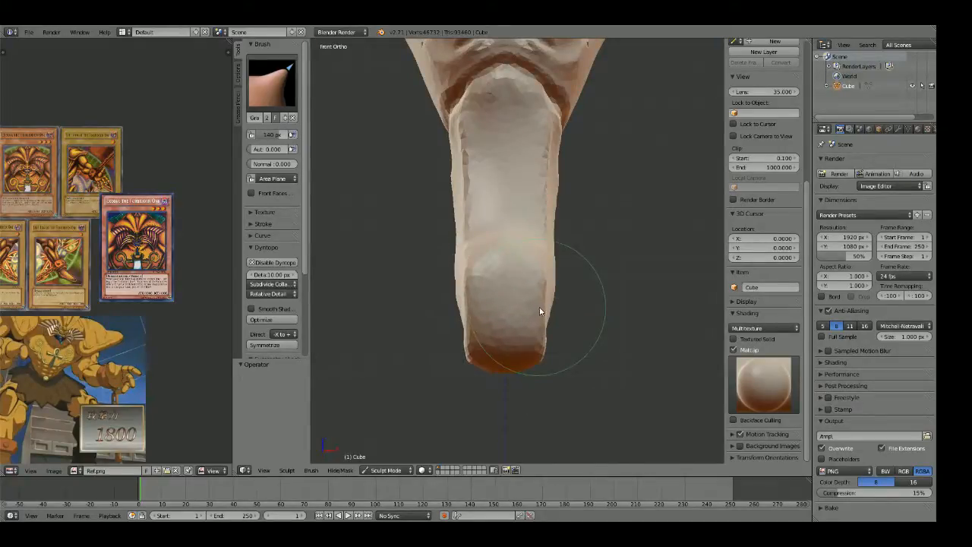
# Step: Cut a crease across the front of the beard just above the curled tip with a small Crease brush
pyautogui.moveTo(558, 304)
pyautogui.mouseDown(button='middle')
pyautogui.moveTo(554, 260)
pyautogui.moveTo(536, 313)
pyautogui.mouseUp(button='middle')
pyautogui.hotkey('shift', 'c')
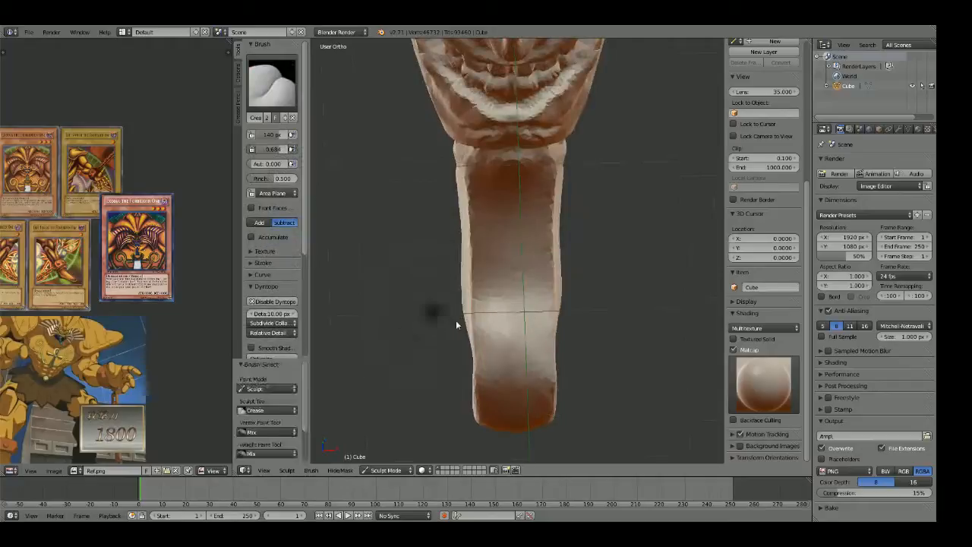
pyautogui.click(457, 325)
pyautogui.moveTo(456, 324); pyautogui.dragTo(488, 321, button='middle')
pyautogui.moveTo(489, 322)
pyautogui.mouseDown()
pyautogui.moveTo(507, 324)
pyautogui.moveTo(476, 329)
pyautogui.moveTo(553, 323)
pyautogui.mouseUp()
# Step: Carve a spiral groove into the side of the curled beard tip with the Crease brush
pyautogui.moveTo(553, 326)
pyautogui.mouseDown(button='middle')
pyautogui.moveTo(614, 279)
pyautogui.moveTo(600, 299)
pyautogui.mouseUp(button='middle')
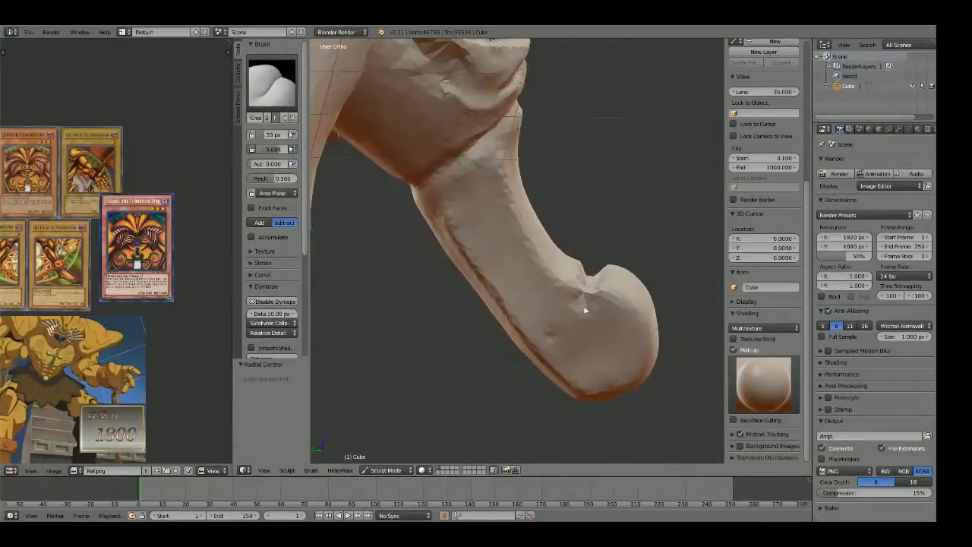
pyautogui.moveTo(578, 356); pyautogui.dragTo(571, 325)
pyautogui.scroll(-5, 644, 354)
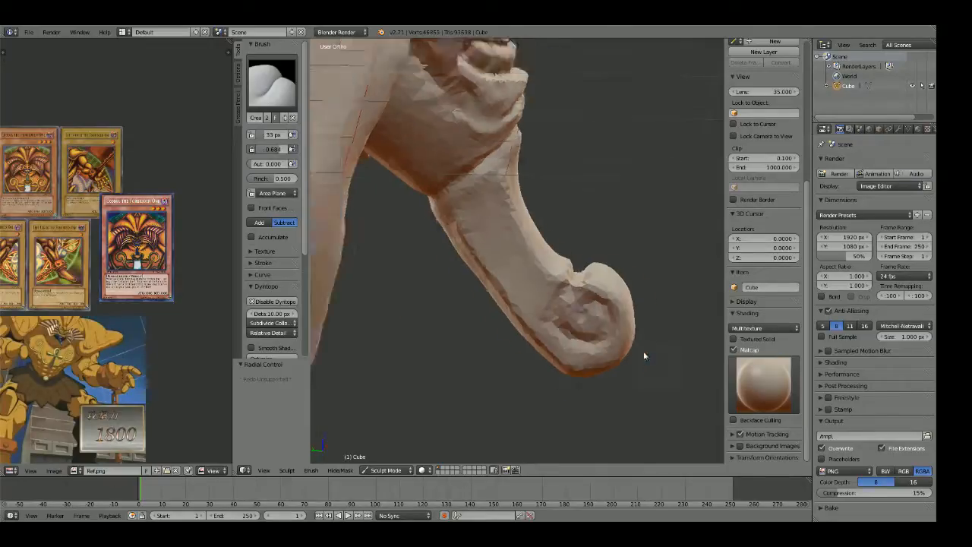
pyautogui.press('KP_3')
pyautogui.scroll(4, 664, 304)
pyautogui.scroll(4, 498, 275)
pyautogui.scroll(-2, 503, 274)
pyautogui.moveTo(523, 284)
pyautogui.mouseDown(button='middle')
pyautogui.moveTo(539, 243)
pyautogui.moveTo(494, 200)
pyautogui.mouseUp(button='middle')
pyautogui.press('f')
pyautogui.click(577, 251)
pyautogui.press('f')
pyautogui.click(513, 244)
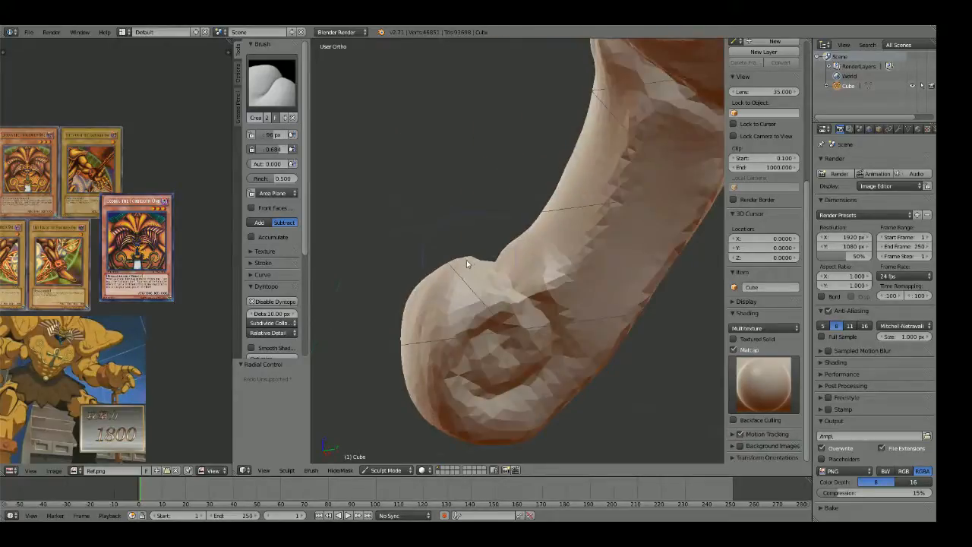
# Step: Compare the head with the enlarged Exodia the Forbidden One card in the reference image
pyautogui.scroll(-6, 466, 260)
pyautogui.moveTo(467, 260)
pyautogui.mouseDown(button='middle')
pyautogui.moveTo(478, 291)
pyautogui.moveTo(545, 265)
pyautogui.moveTo(622, 254)
pyautogui.moveTo(486, 265)
pyautogui.moveTo(529, 255)
pyautogui.mouseUp(button='middle')
pyautogui.scroll(2, 529, 255)
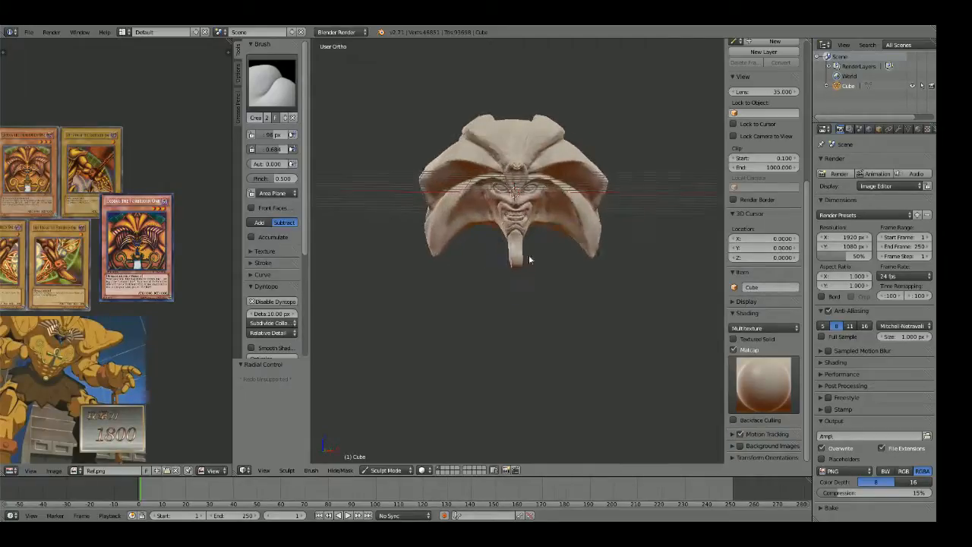
pyautogui.press('KP_1')
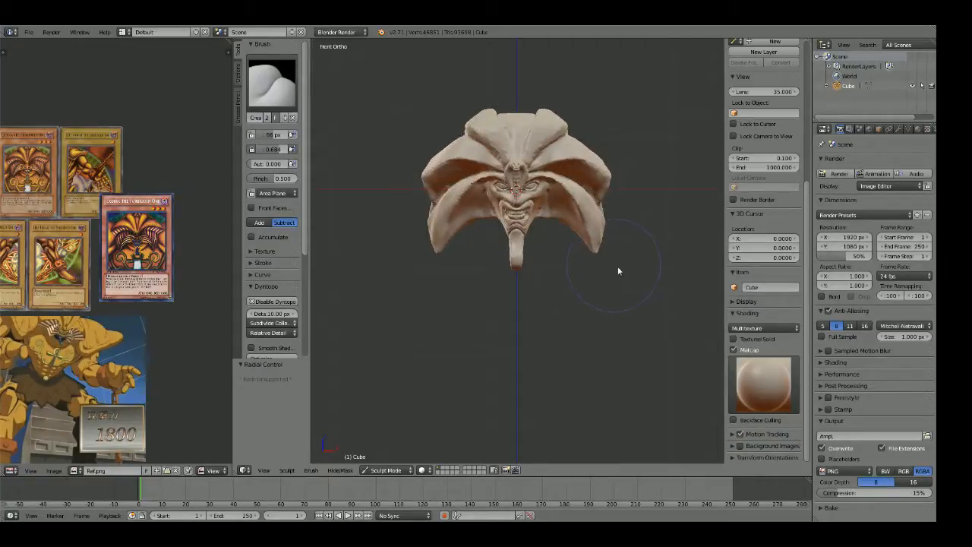
pyautogui.moveTo(580, 266); pyautogui.dragTo(543, 248, button='middle')
pyautogui.scroll(5, 131, 251)
pyautogui.moveTo(136, 253); pyautogui.dragTo(115, 261, button='middle')
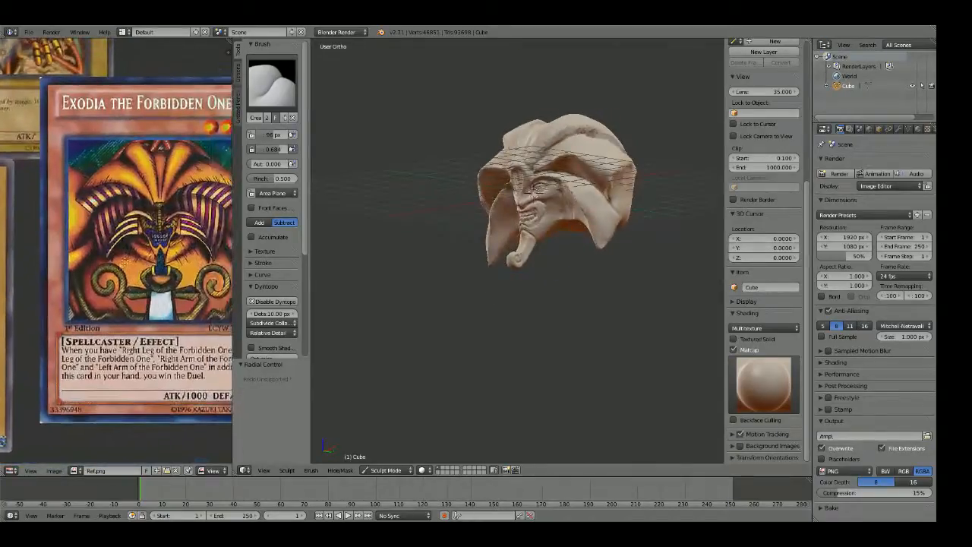
pyautogui.moveTo(505, 242); pyautogui.dragTo(529, 238, button='middle')
pyautogui.scroll(3, 530, 239)
pyautogui.press('KP_1')
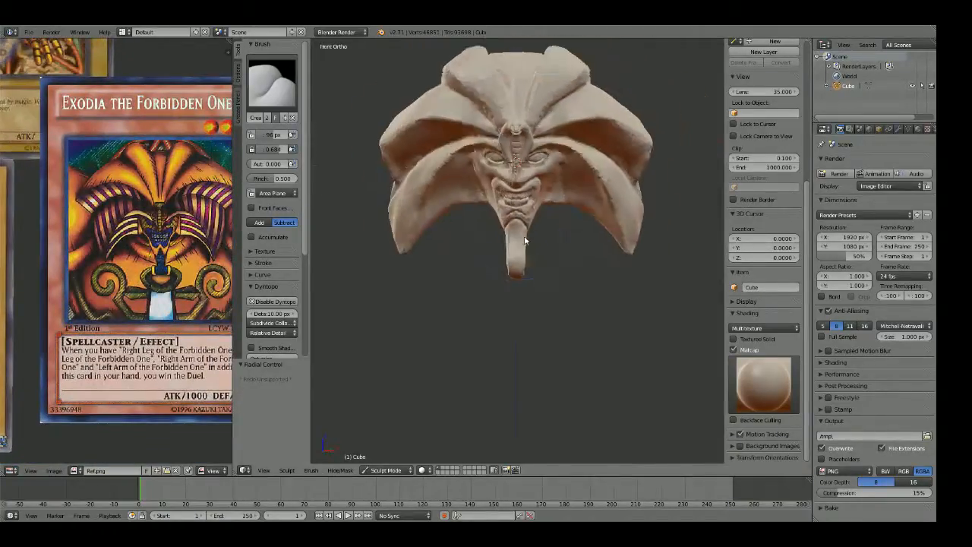
# Step: Adjust the upper lip and cheek around the mouth corners with the Grab brush
pyautogui.scroll(4, 513, 284)
pyautogui.scroll(5, 523, 259)
pyautogui.press('g')
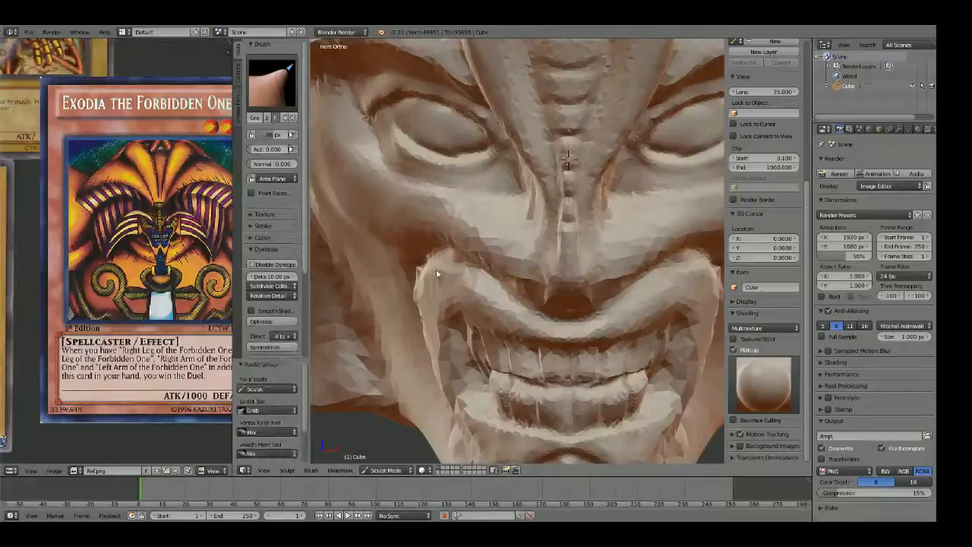
pyautogui.scroll(-2, 502, 270)
pyautogui.moveTo(501, 270); pyautogui.dragTo(503, 272)
pyautogui.moveTo(488, 207); pyautogui.dragTo(477, 205)
pyautogui.moveTo(478, 207)
pyautogui.mouseDown(button='middle')
pyautogui.moveTo(498, 245)
pyautogui.moveTo(601, 251)
pyautogui.mouseUp(button='middle')
pyautogui.keyDown('shift'); pyautogui.moveTo(456, 251); pyautogui.dragTo(530, 247, button='middle'); pyautogui.keyUp('shift')
pyautogui.scroll(2, 529, 247)
# Step: Pull the fold at the mouth corner slightly back into the cheek with the Grab brush at 200 px
pyautogui.press('f')
pyautogui.click(468, 247)
pyautogui.press('f')
pyautogui.click(487, 245)
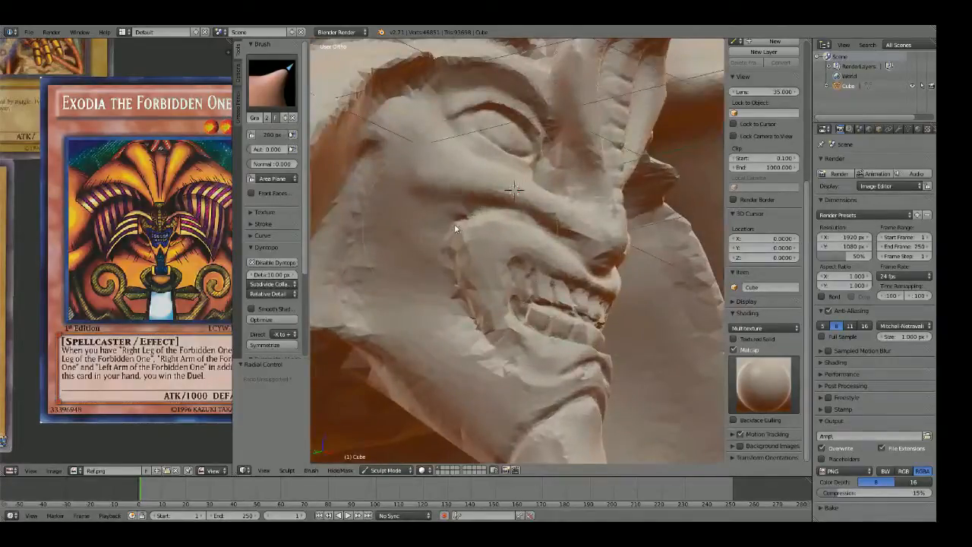
pyautogui.moveTo(454, 224); pyautogui.dragTo(443, 222)
pyautogui.moveTo(461, 289); pyautogui.dragTo(524, 282, button='middle')
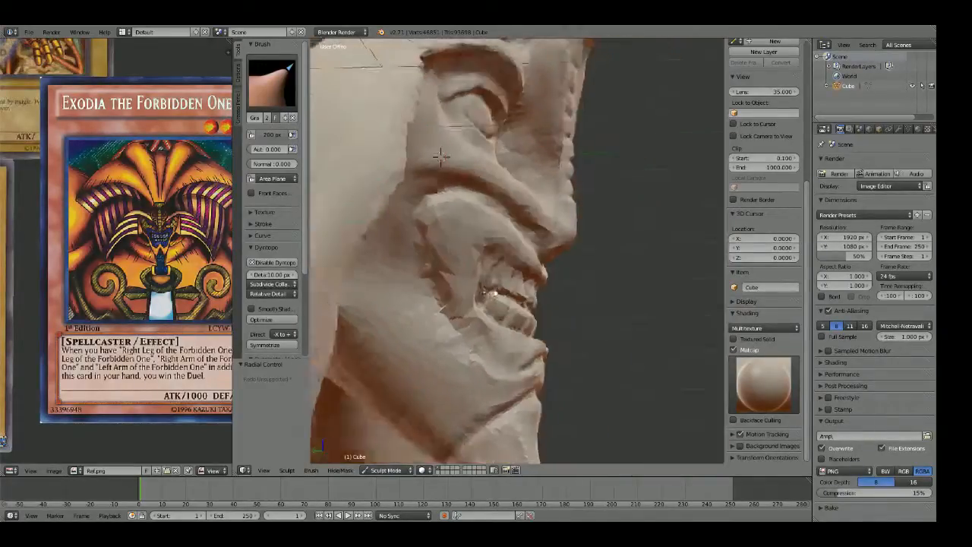
# Step: Fill in the rough lower part of the fold beside the mouth corner with the Draw brush
pyautogui.scroll(1, 501, 281)
pyautogui.press('f')
pyautogui.click(405, 281)
pyautogui.keyDown('shift'); pyautogui.moveTo(464, 259); pyautogui.dragTo(510, 271, button='middle'); pyautogui.keyUp('shift')
pyautogui.scroll(2, 510, 271)
pyautogui.moveTo(452, 326); pyautogui.dragTo(478, 343)
pyautogui.press('x')
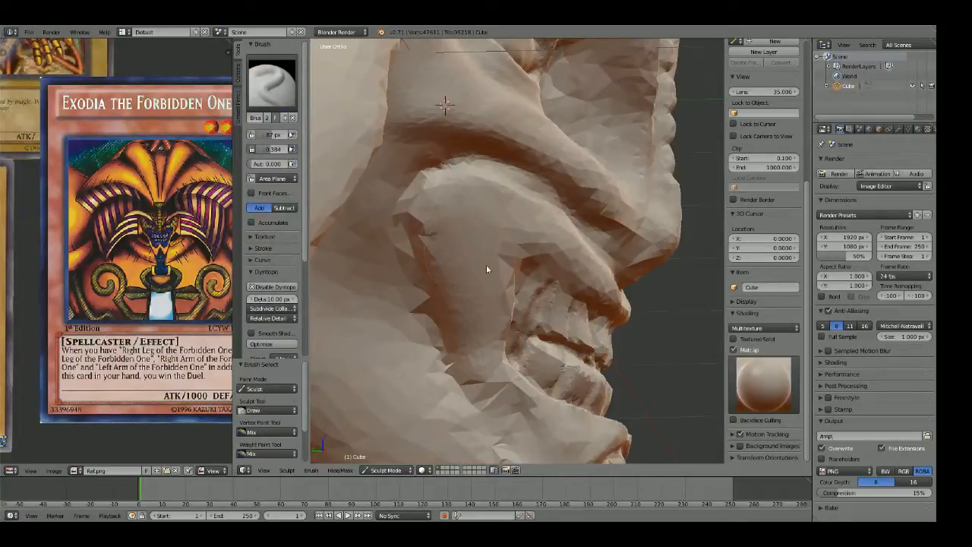
# Step: Carve creases along the fold beside the mouth and around its outer cheek side with the Crease brush at 44 px
pyautogui.hotkey('shift', 'c')
pyautogui.press('f')
pyautogui.click(436, 273)
pyautogui.moveTo(423, 226); pyautogui.dragTo(451, 318)
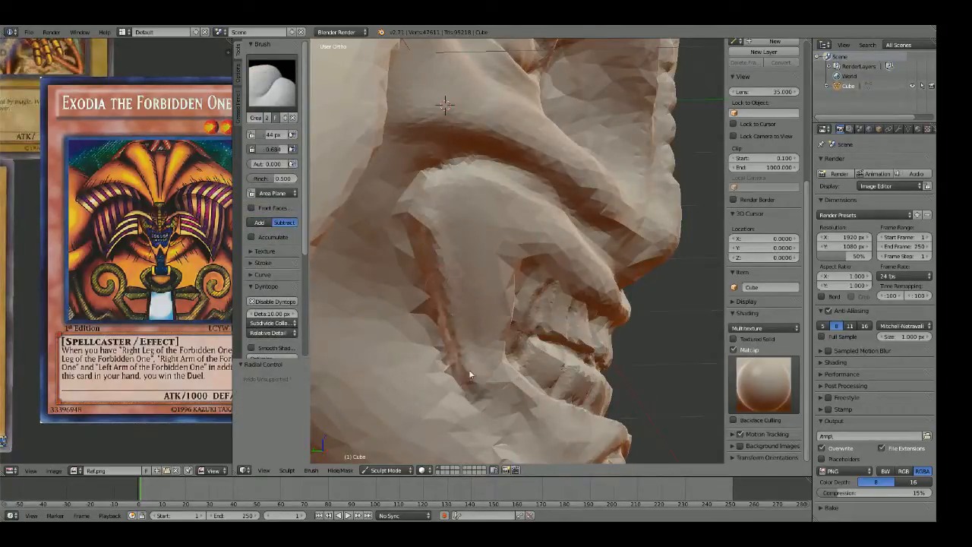
pyautogui.moveTo(469, 373); pyautogui.dragTo(514, 405)
pyautogui.moveTo(481, 202)
pyautogui.mouseDown()
pyautogui.moveTo(428, 210)
pyautogui.moveTo(435, 260)
pyautogui.moveTo(412, 305)
pyautogui.moveTo(502, 428)
pyautogui.mouseUp()
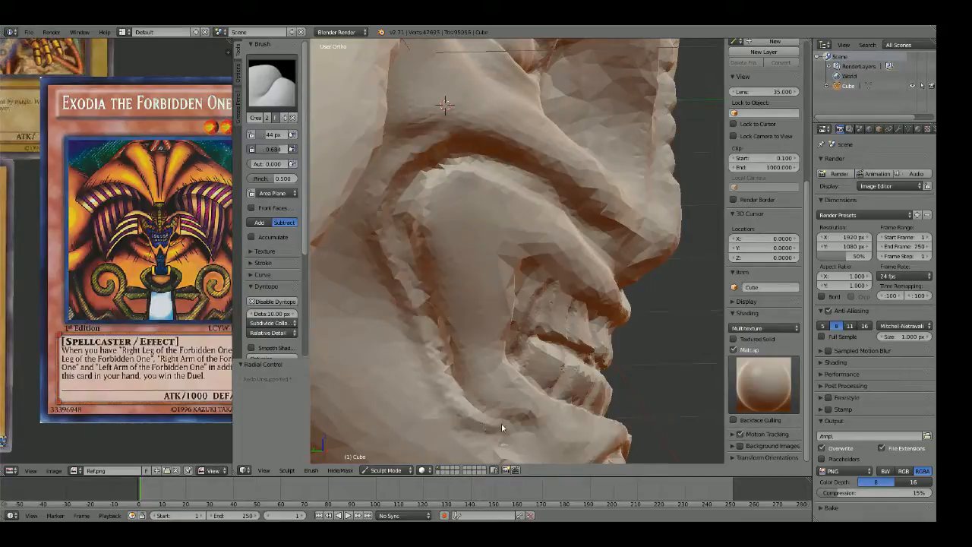
# Step: Soften the outer cheek groove and deepen the inner crease beside the mouth corner
pyautogui.moveTo(376, 189); pyautogui.dragTo(439, 142)
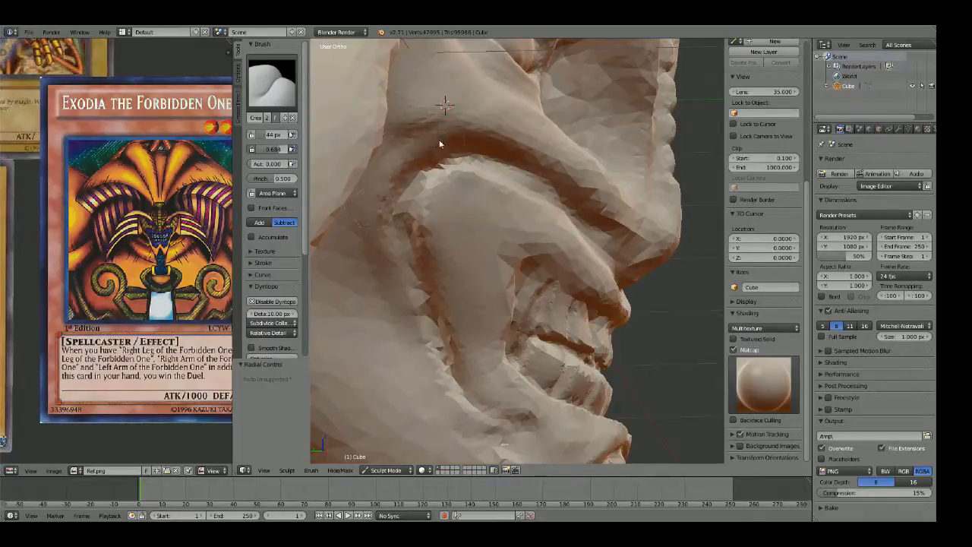
pyautogui.moveTo(415, 231)
pyautogui.mouseDown()
pyautogui.moveTo(422, 181)
pyautogui.moveTo(407, 242)
pyautogui.moveTo(447, 328)
pyautogui.mouseUp()
pyautogui.scroll(-3, 466, 286)
pyautogui.press('KP_1')
pyautogui.scroll(-5, 498, 246)
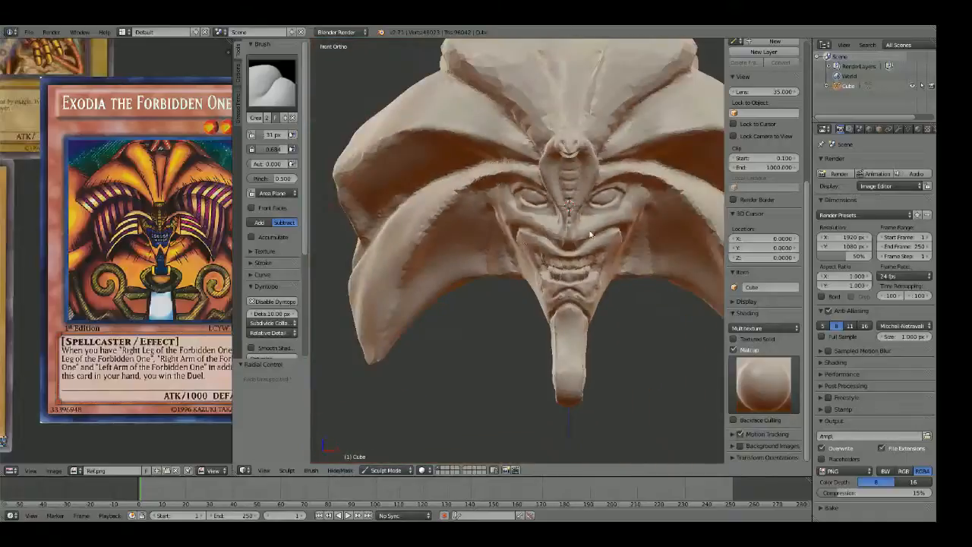
# Step: Reshape the lower cheek and jawline beside the mouth with a large Grab brush
pyautogui.scroll(5, 502, 253)
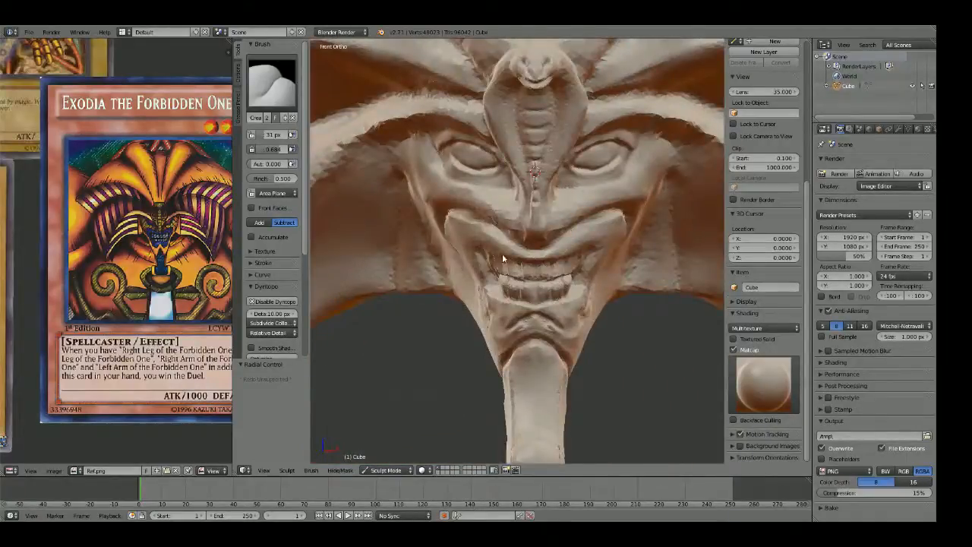
pyautogui.press('g')
pyautogui.click(518, 310)
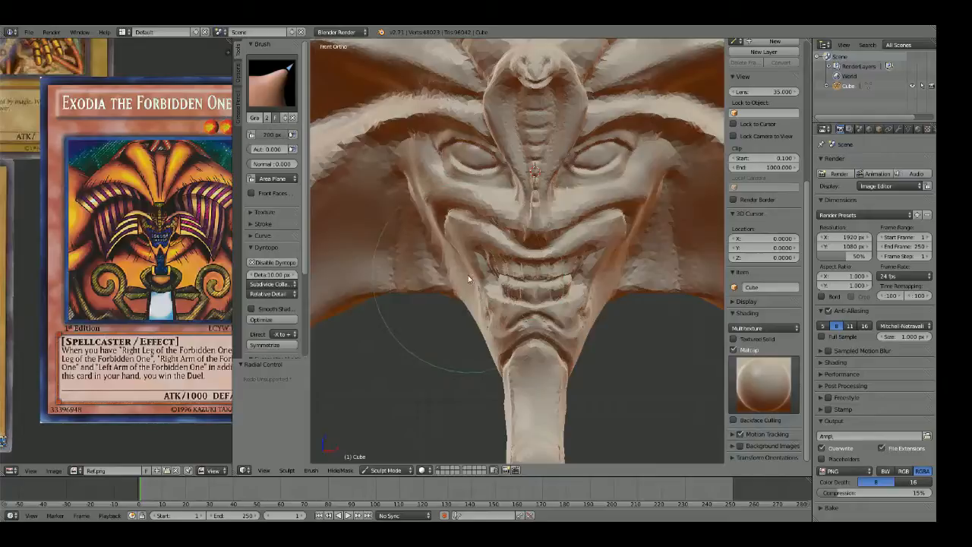
pyautogui.moveTo(468, 282)
pyautogui.mouseDown(button='middle')
pyautogui.moveTo(475, 315)
pyautogui.moveTo(486, 304)
pyautogui.moveTo(472, 314)
pyautogui.mouseUp(button='middle')
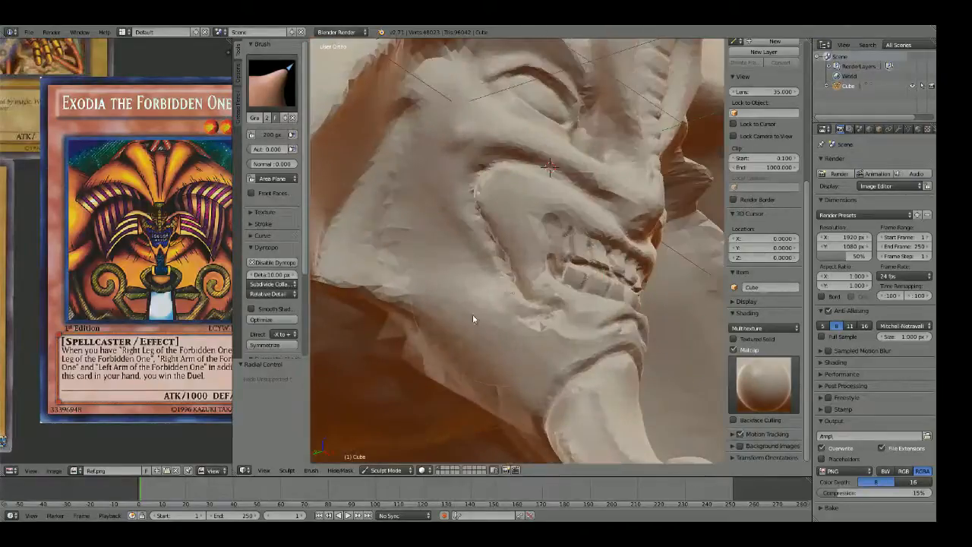
pyautogui.click(448, 341)
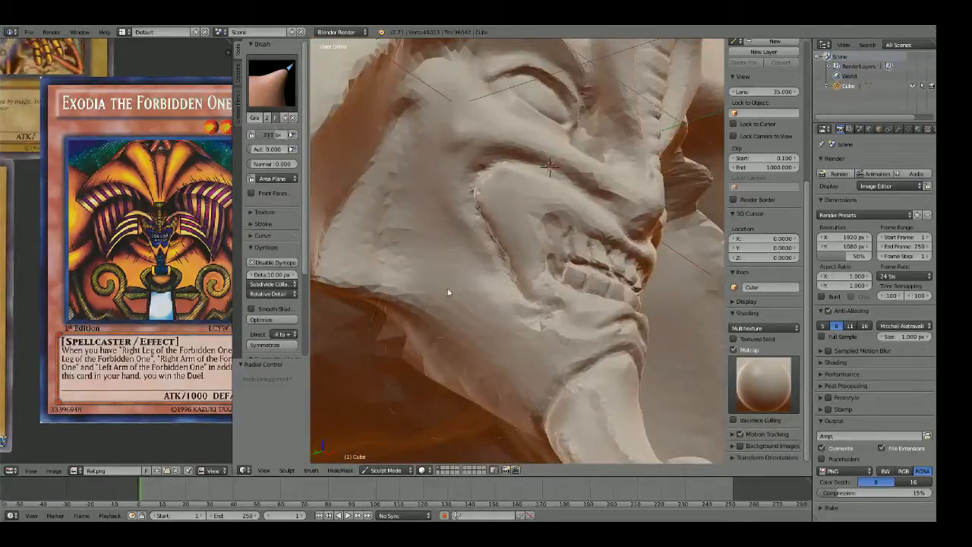
pyautogui.scroll(-6, 486, 292)
pyautogui.press('KP_1')
pyautogui.scroll(-7, 529, 297)
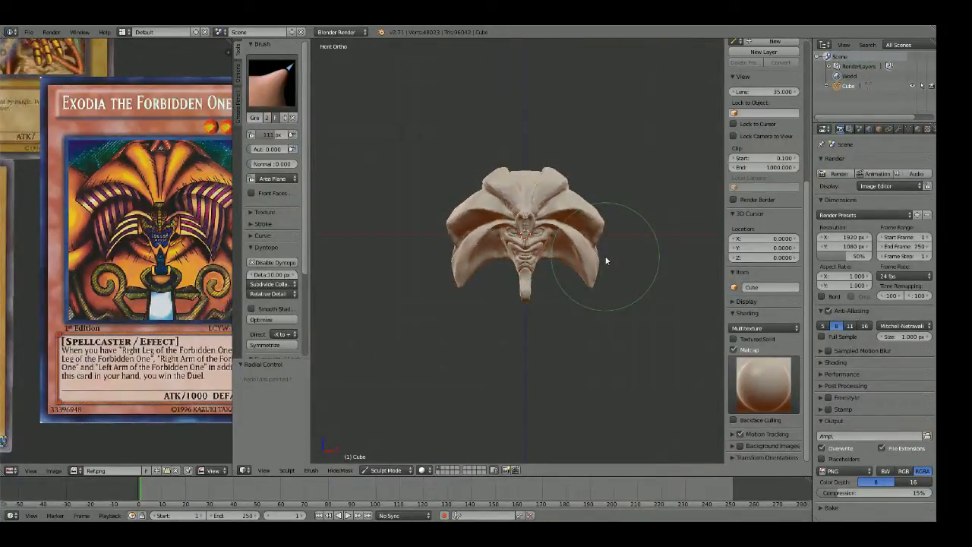
# Step: Carve creases around the nose tip below the snake's body with the Crease brush at 35 px
pyautogui.scroll(12, 605, 254)
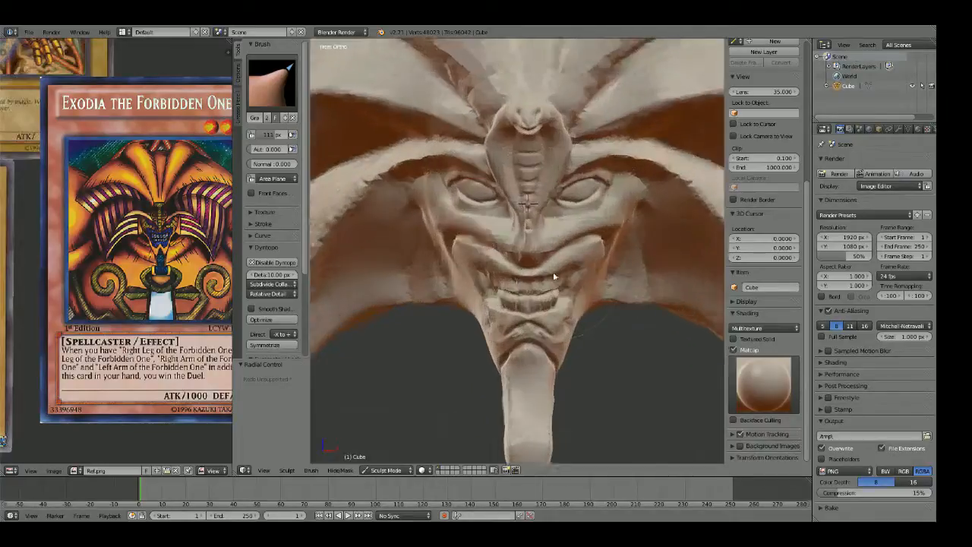
pyautogui.press('g')
pyautogui.press('f')
pyautogui.click(503, 245)
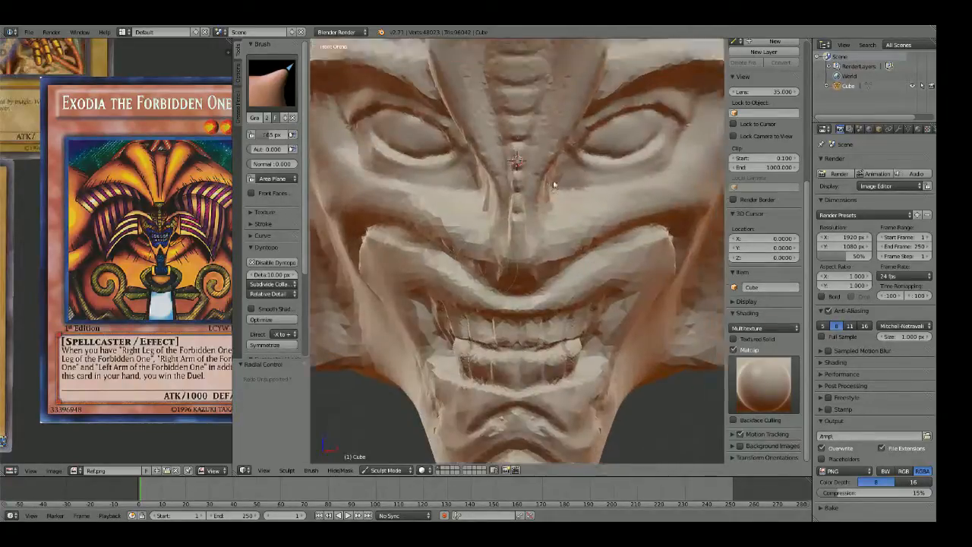
pyautogui.scroll(2, 509, 244)
pyautogui.hotkey('shift', 'c')
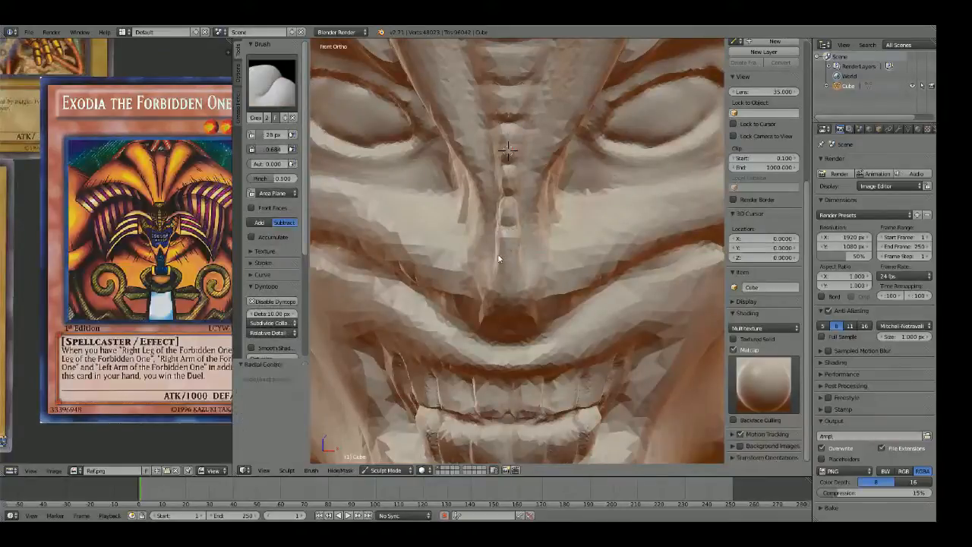
pyautogui.scroll(3, 522, 272)
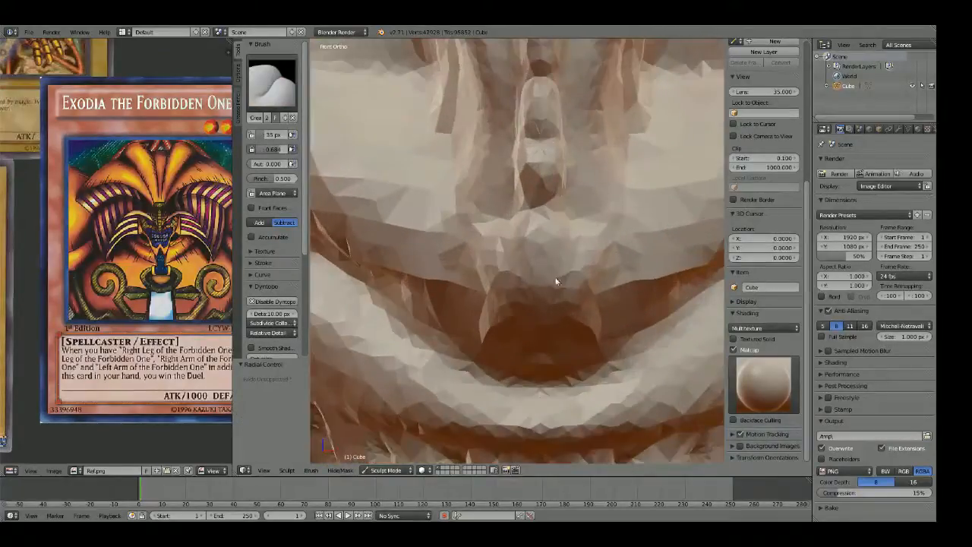
pyautogui.moveTo(510, 227); pyautogui.dragTo(584, 211)
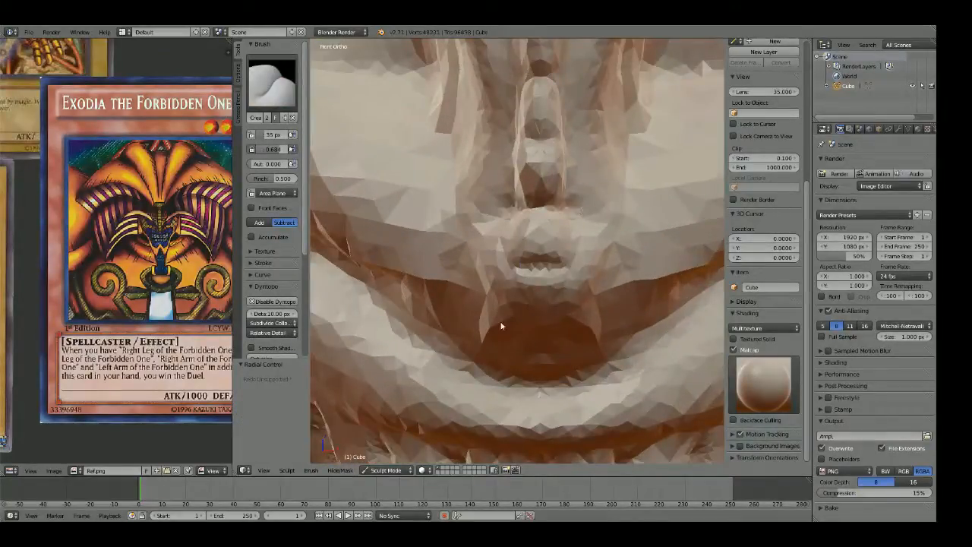
pyautogui.moveTo(502, 326); pyautogui.dragTo(553, 314)
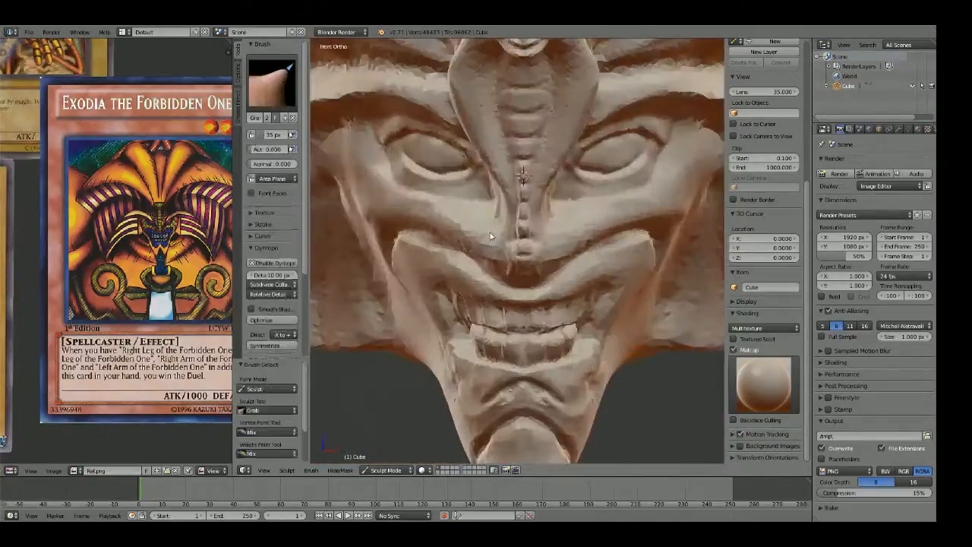
# Step: Enlarge the Grab brush to 115 px and check the nose and overall head shape from the front
pyautogui.keyDown('shift'); pyautogui.moveTo(506, 184); pyautogui.dragTo(512, 219, button='middle'); pyautogui.keyUp('shift')
pyautogui.scroll(3, 514, 227)
pyautogui.press('f')
pyautogui.click(556, 269)
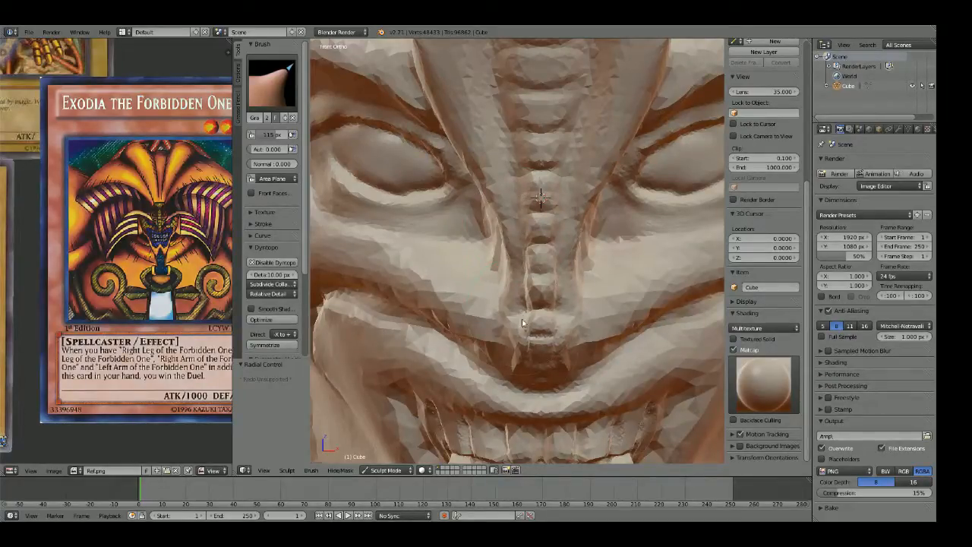
pyautogui.scroll(-8, 521, 358)
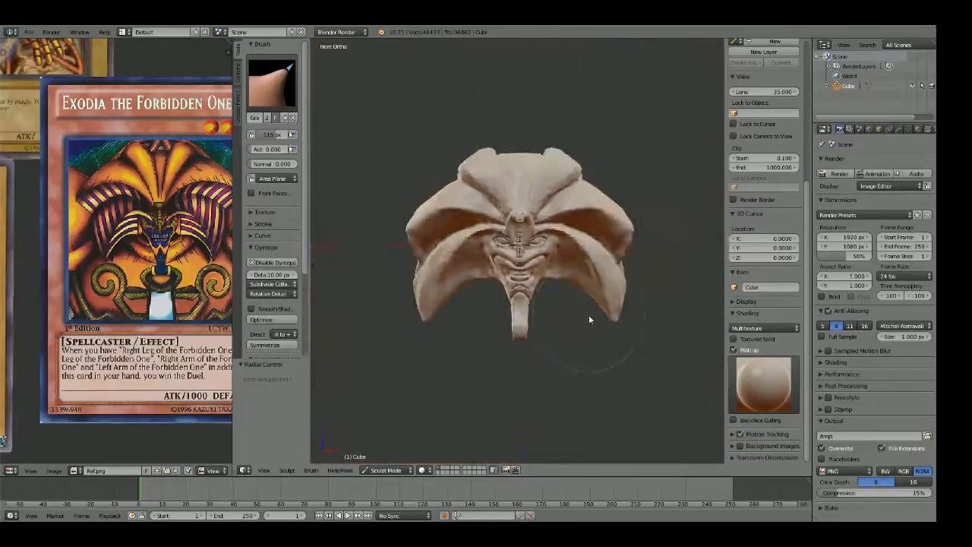
pyautogui.scroll(4, 565, 304)
pyautogui.keyDown('shift'); pyautogui.moveTo(496, 256); pyautogui.dragTo(537, 304, button='middle'); pyautogui.keyUp('shift')
pyautogui.scroll(4, 535, 308)
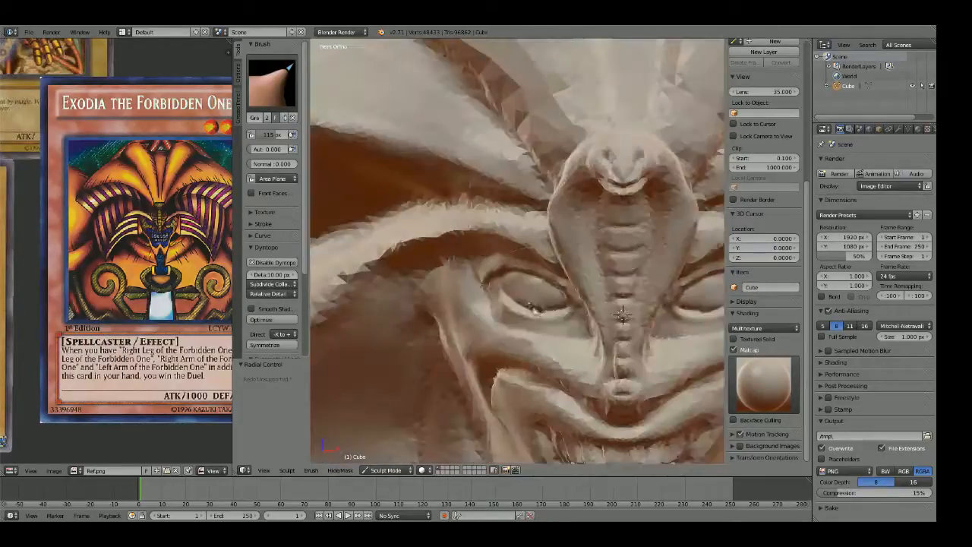
# Step: Carve a crease below the eye and up past its outer corner with the Crease brush at 30 px
pyautogui.hotkey('shift', 'c')
pyautogui.scroll(5, 482, 299)
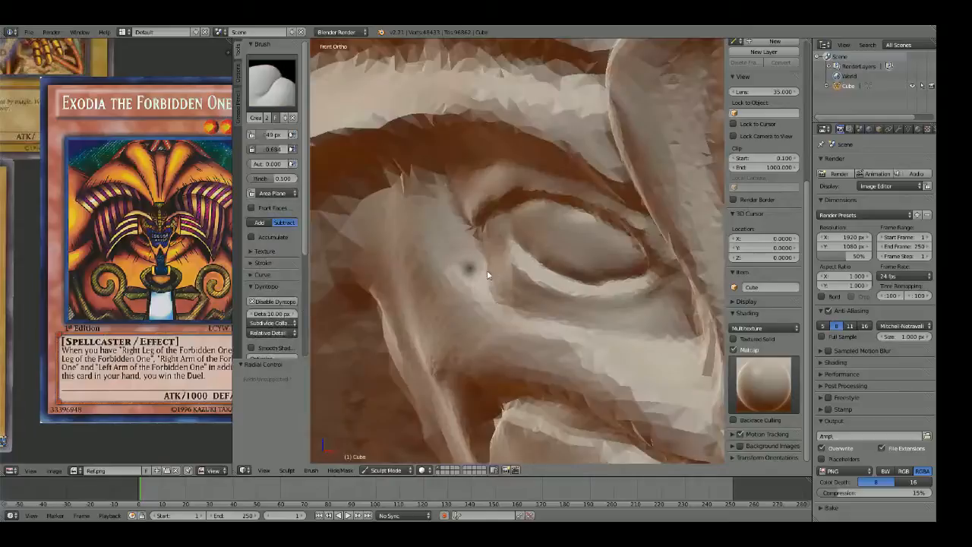
pyautogui.moveTo(471, 249)
pyautogui.mouseDown()
pyautogui.moveTo(503, 325)
pyautogui.moveTo(621, 359)
pyautogui.mouseUp()
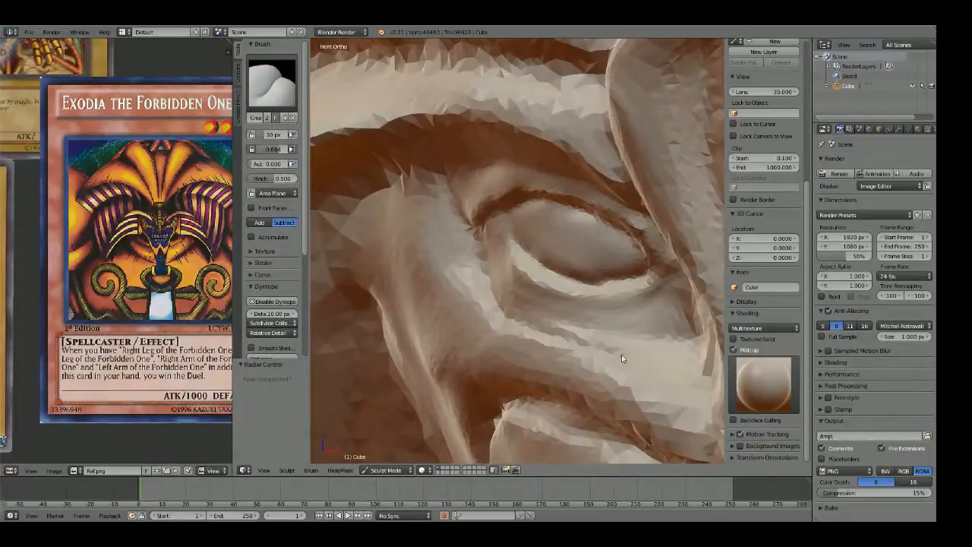
pyautogui.keyDown('shift'); pyautogui.moveTo(676, 358); pyautogui.dragTo(616, 320, button='middle'); pyautogui.keyUp('shift')
pyautogui.moveTo(681, 343)
pyautogui.mouseDown()
pyautogui.moveTo(450, 278)
pyautogui.moveTo(683, 345)
pyautogui.moveTo(451, 290)
pyautogui.moveTo(373, 150)
pyautogui.mouseUp()
pyautogui.keyDown('shift'); pyautogui.moveTo(374, 156); pyautogui.dragTo(447, 203, button='middle'); pyautogui.keyUp('shift')
pyautogui.moveTo(435, 177); pyautogui.dragTo(448, 203)
pyautogui.scroll(-5, 447, 180)
pyautogui.keyDown('shift'); pyautogui.moveTo(471, 157); pyautogui.dragTo(489, 200, button='middle'); pyautogui.keyUp('shift')
pyautogui.scroll(3, 488, 214)
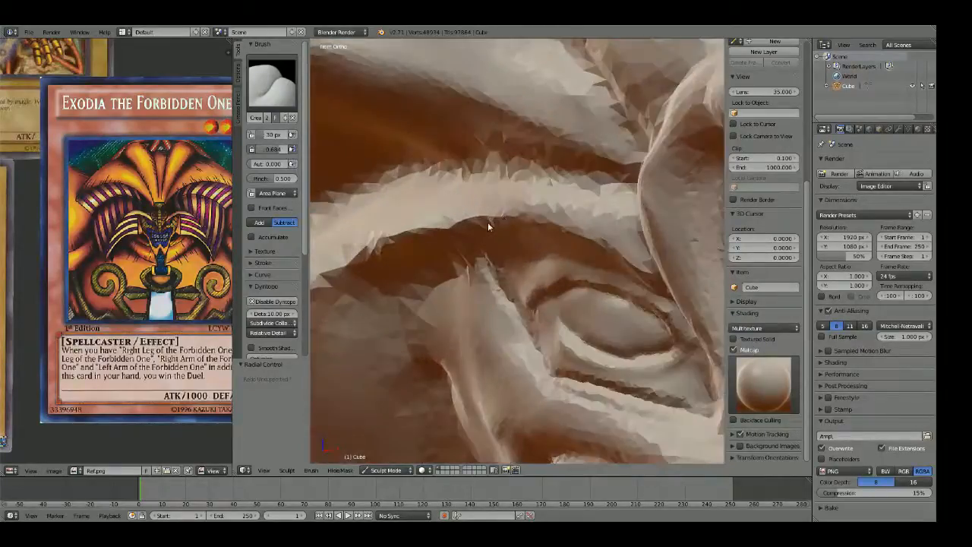
# Step: Crease the outer edge of the cheekbone where it meets the headdress beneath the brow band
pyautogui.scroll(-4, 489, 222)
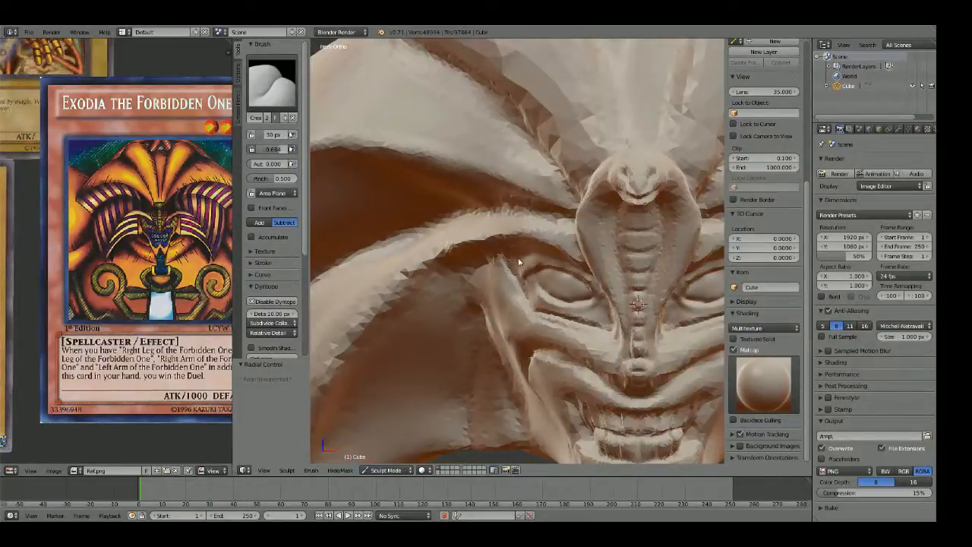
pyautogui.scroll(6, 520, 262)
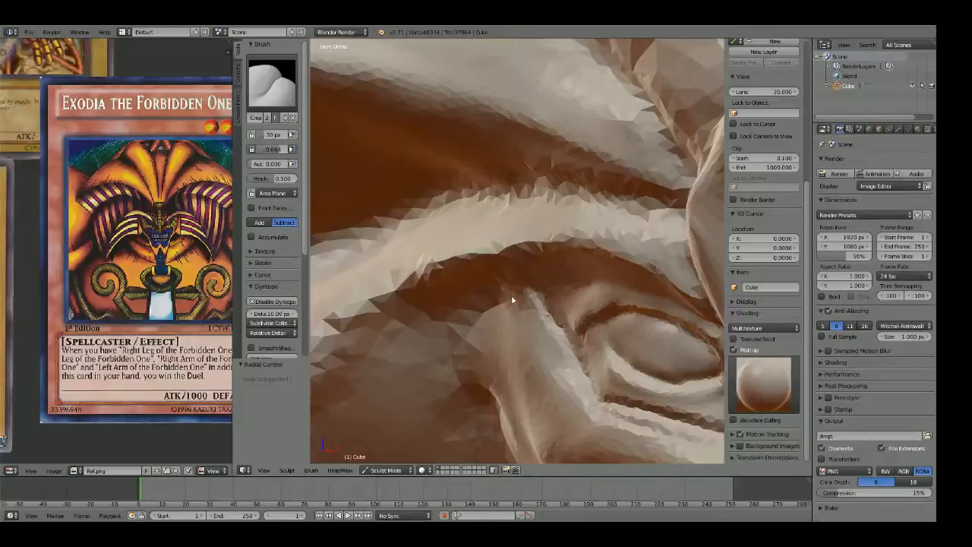
pyautogui.keyDown('shift'); pyautogui.moveTo(513, 297); pyautogui.dragTo(561, 227, button='middle'); pyautogui.keyUp('shift')
pyautogui.moveTo(521, 248); pyautogui.dragTo(543, 326)
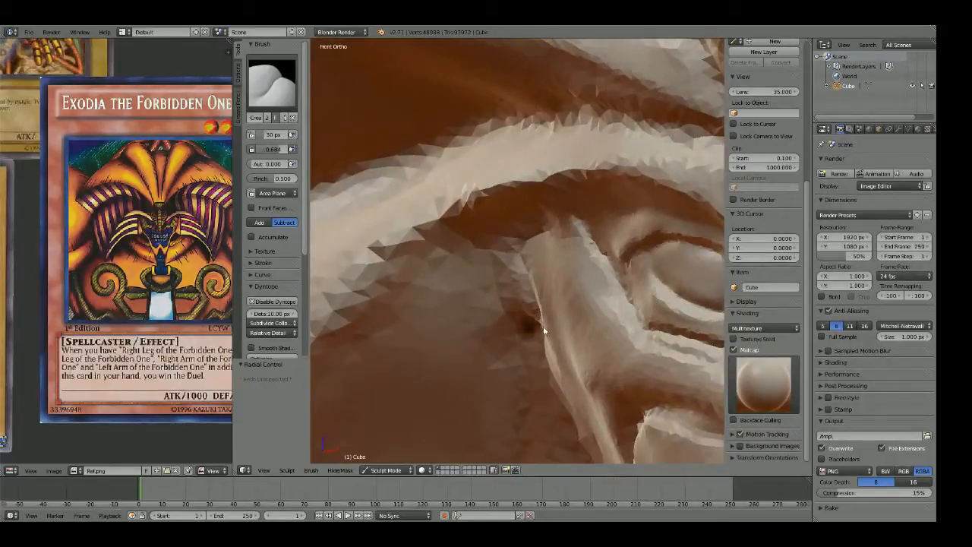
pyautogui.moveTo(529, 287); pyautogui.dragTo(538, 275)
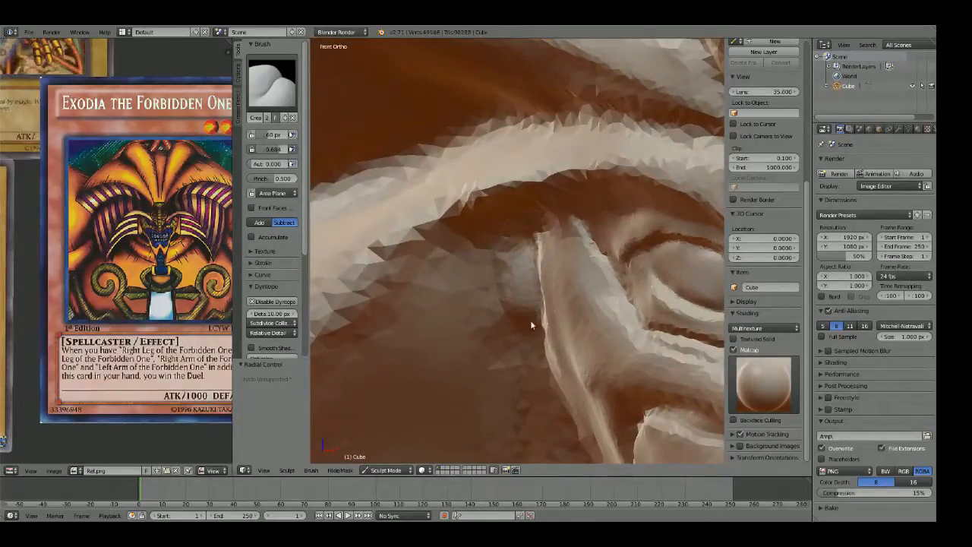
# Step: Deepen the crease between the outer cheek and the headdress from below, adjusting the Crease brush size between strokes
pyautogui.moveTo(529, 337)
pyautogui.mouseDown(button='middle')
pyautogui.moveTo(495, 296)
pyautogui.moveTo(559, 207)
pyautogui.moveTo(530, 216)
pyautogui.mouseUp(button='middle')
pyautogui.scroll(4, 529, 216)
pyautogui.press('f')
pyautogui.click(500, 232)
pyautogui.moveTo(511, 208); pyautogui.dragTo(499, 258)
pyautogui.press('f')
pyautogui.click(494, 266)
pyautogui.moveTo(515, 181); pyautogui.dragTo(486, 291)
pyautogui.scroll(-5, 514, 281)
pyautogui.press('f')
pyautogui.click(546, 262)
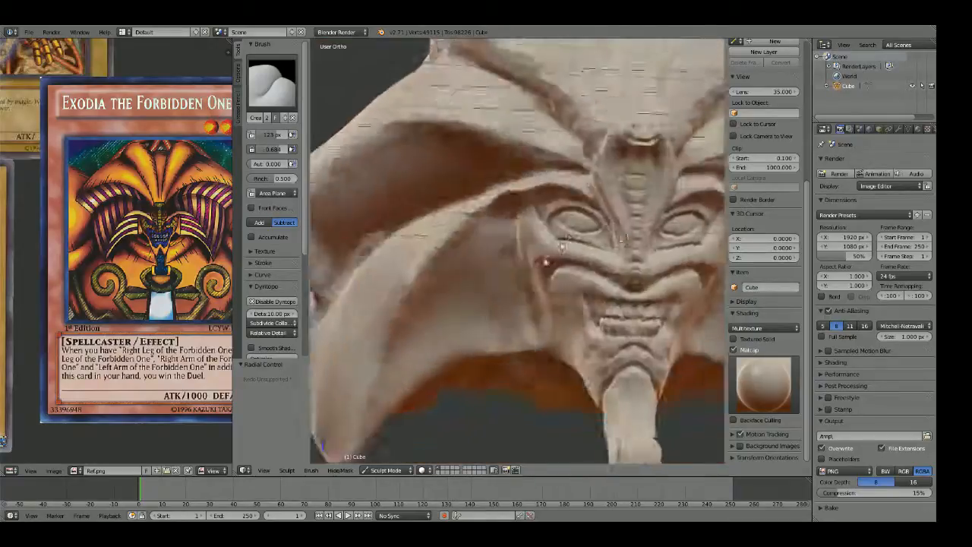
# Step: Review the whole head from the front and set the 3D cursor's X location to 48.5
pyautogui.press('KP_1')
pyautogui.scroll(-10, 562, 246)
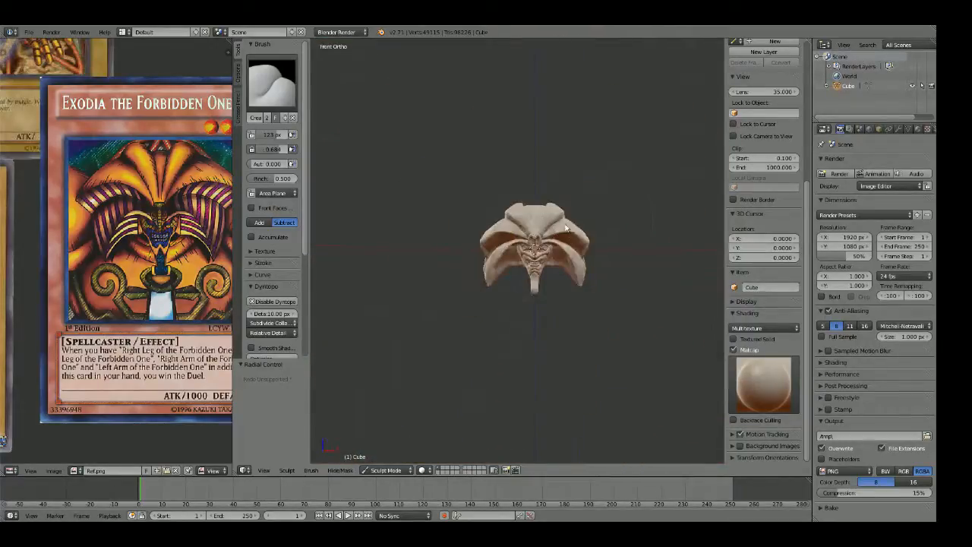
pyautogui.scroll(5, 612, 402)
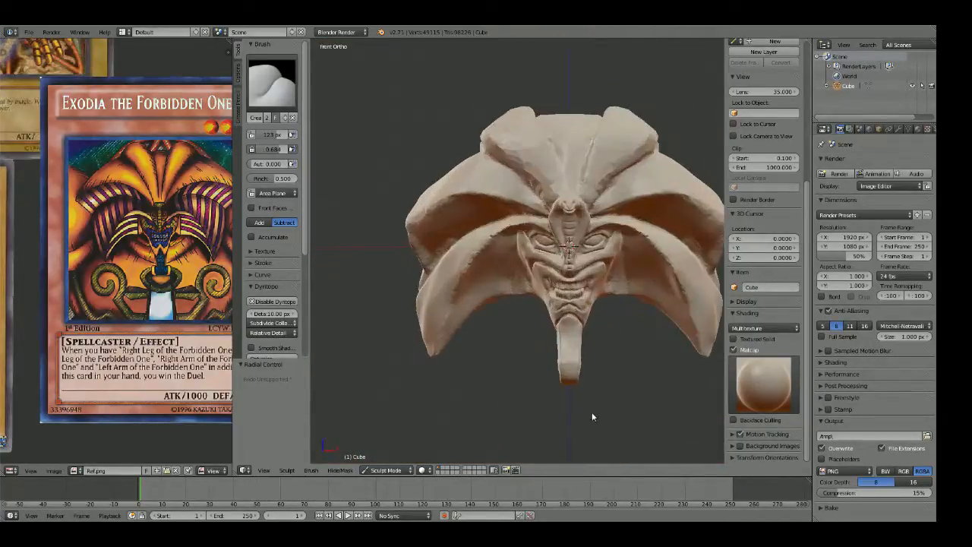
pyautogui.scroll(2, 755, 230)
pyautogui.scroll(1, 755, 229)
pyautogui.moveTo(764, 316); pyautogui.dragTo(796, 316)
pyautogui.scroll(-2, 464, 290)
pyautogui.scroll(6, 490, 311)
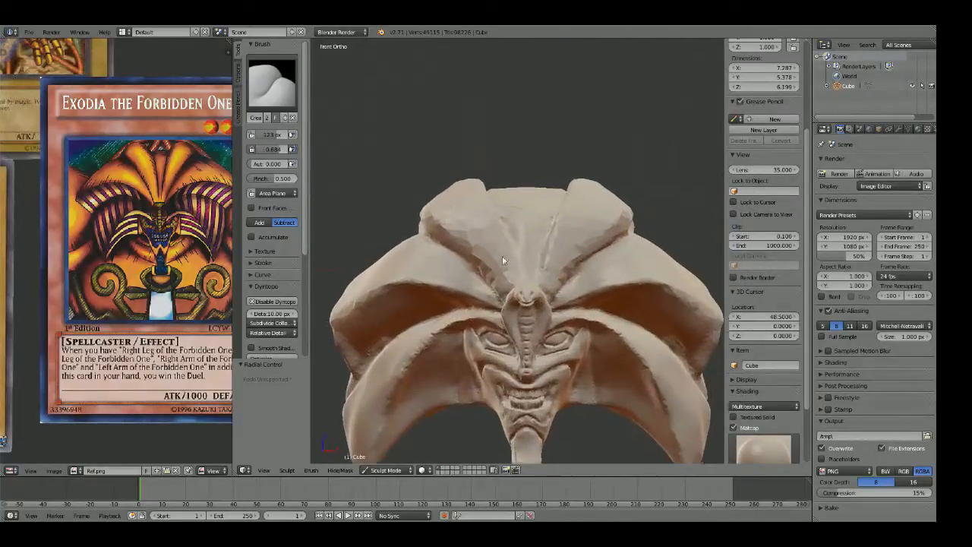
# Step: Build up the upper side fold of the headdress with the Draw brush, enlarging the brush to 116 px
pyautogui.press('x')
pyautogui.moveTo(498, 255)
pyautogui.mouseDown(button='middle')
pyautogui.moveTo(520, 320)
pyautogui.moveTo(415, 310)
pyautogui.moveTo(501, 311)
pyautogui.moveTo(578, 253)
pyautogui.mouseUp(button='middle')
pyautogui.press('g')
pyautogui.press('x')
pyautogui.press('f')
pyautogui.click(545, 250)
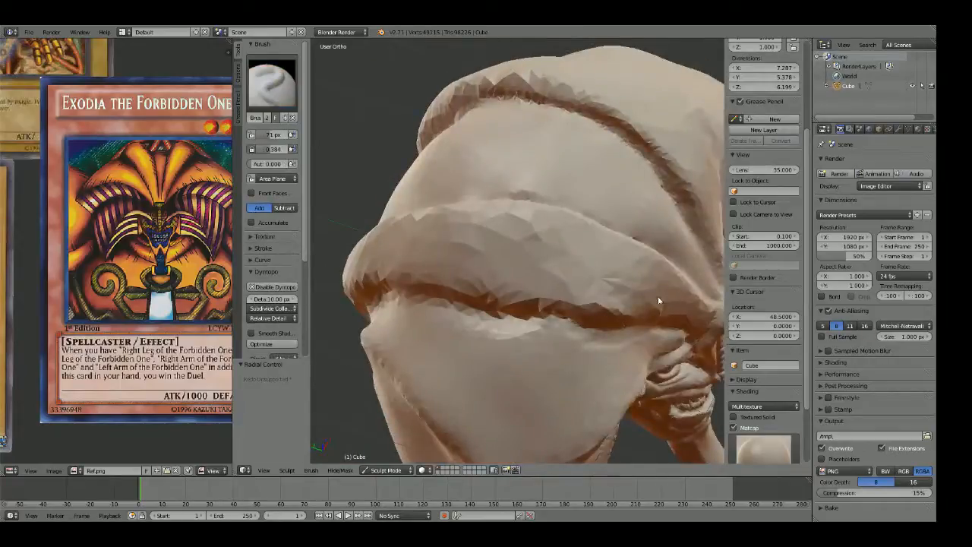
pyautogui.moveTo(653, 291)
pyautogui.mouseDown()
pyautogui.moveTo(615, 273)
pyautogui.moveTo(536, 270)
pyautogui.moveTo(456, 246)
pyautogui.mouseUp()
pyautogui.press('f')
pyautogui.click(665, 282)
pyautogui.moveTo(456, 245); pyautogui.dragTo(557, 254, button='middle')
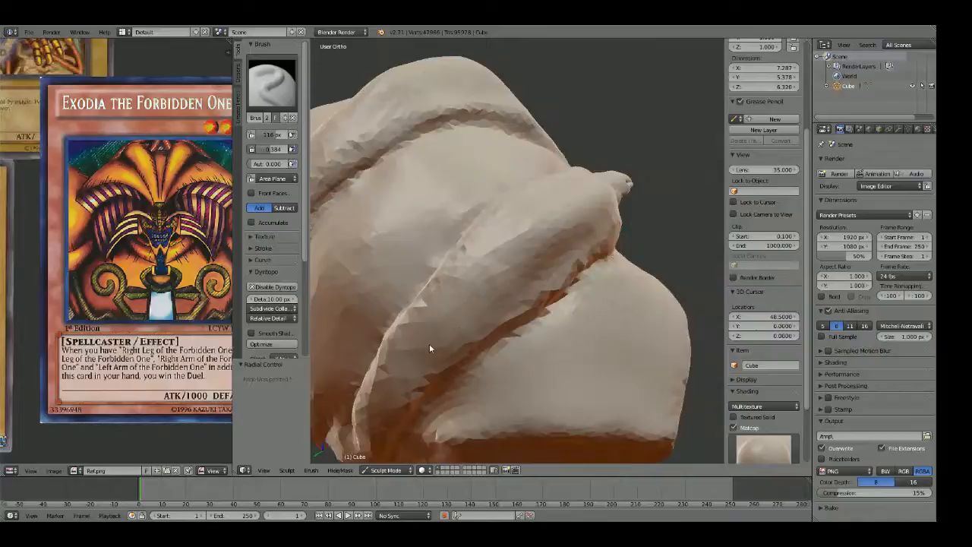
# Step: Round out the upper headdress fold along its length and around its top end with the 116 px Draw brush
pyautogui.moveTo(430, 347); pyautogui.dragTo(544, 232, button='middle')
pyautogui.moveTo(573, 160); pyautogui.dragTo(423, 343)
pyautogui.moveTo(423, 342); pyautogui.dragTo(506, 255, button='middle')
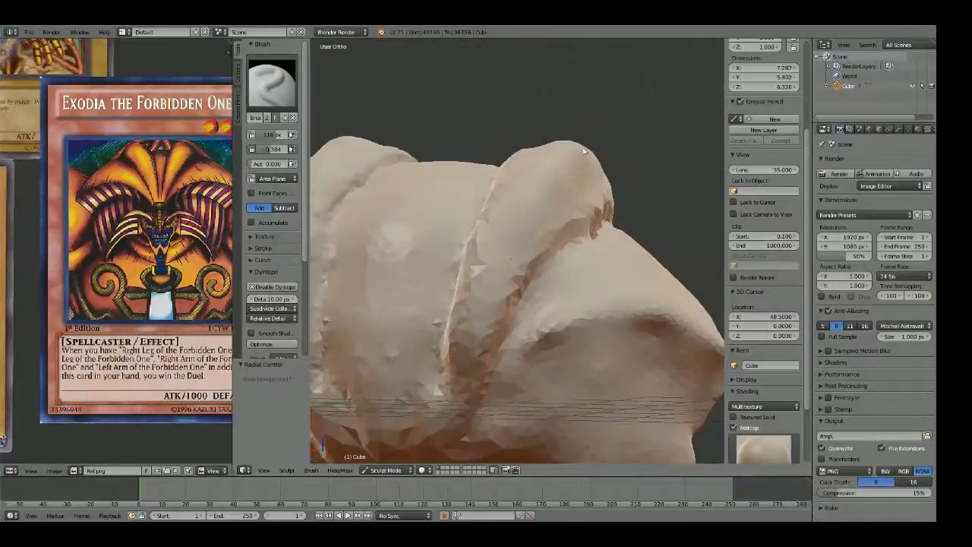
pyautogui.moveTo(584, 151); pyautogui.dragTo(536, 195, button='middle')
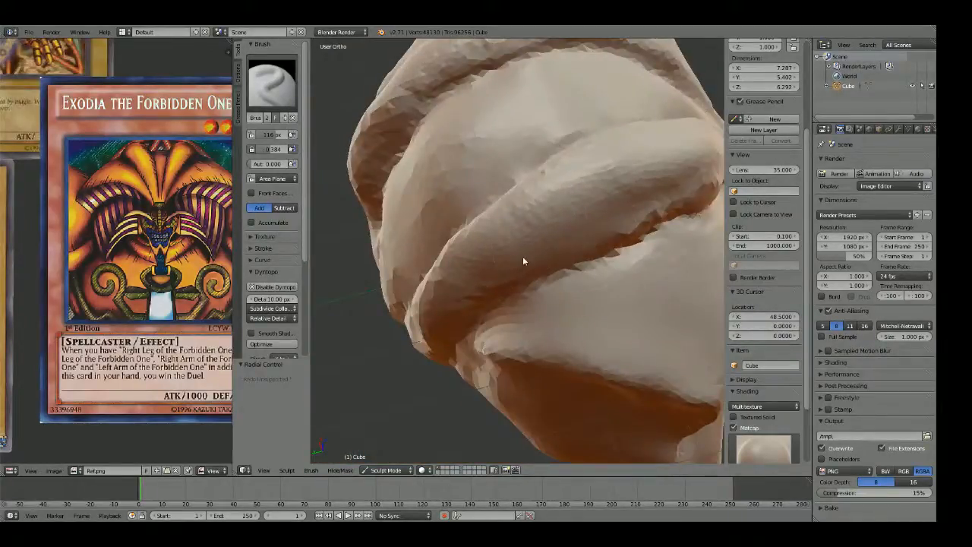
pyautogui.moveTo(695, 173); pyautogui.dragTo(646, 201, button='middle')
pyautogui.moveTo(505, 231)
pyautogui.mouseDown(button='middle')
pyautogui.moveTo(608, 173)
pyautogui.moveTo(497, 200)
pyautogui.moveTo(521, 195)
pyautogui.mouseUp(button='middle')
pyautogui.moveTo(520, 200); pyautogui.dragTo(513, 257)
pyautogui.scroll(-3, 554, 273)
pyautogui.press('KP_1')
pyautogui.scroll(2, 489, 215)
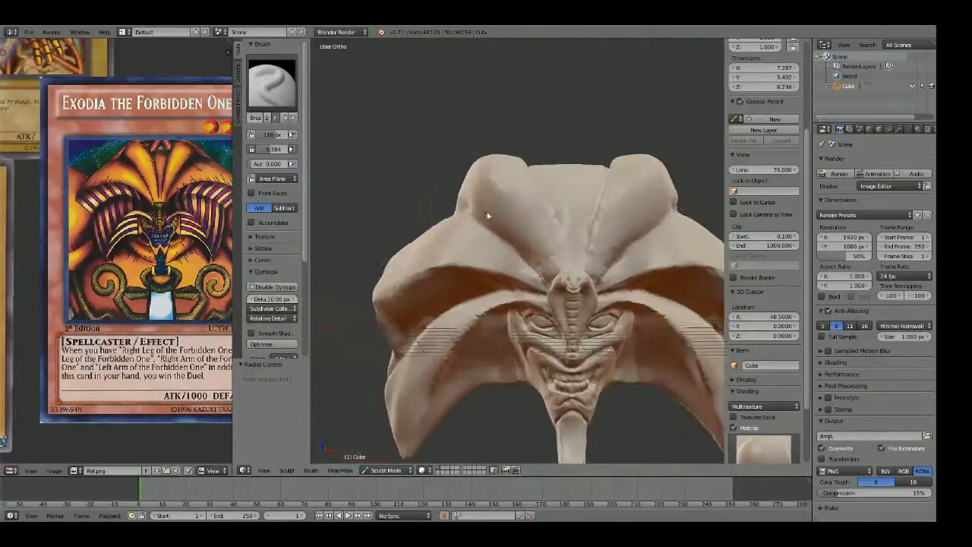
# Step: Fill out the underside of the upper headdress fold along its groove with the SculptDraw brush at 93 px
pyautogui.keyDown('shift'); pyautogui.moveTo(427, 185); pyautogui.dragTo(611, 251, button='middle'); pyautogui.keyUp('shift')
pyautogui.scroll(2, 611, 251)
pyautogui.press('x')
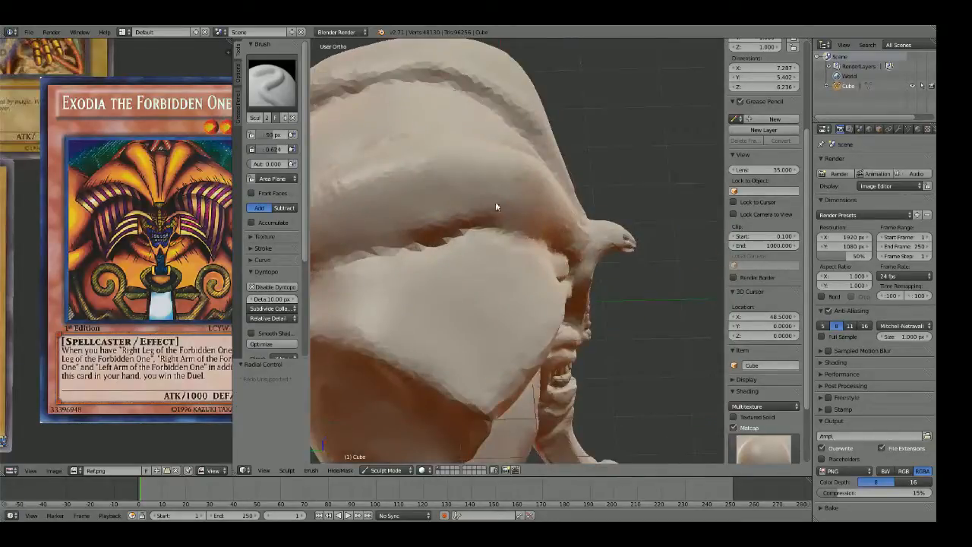
pyautogui.moveTo(504, 199)
pyautogui.mouseDown()
pyautogui.moveTo(354, 229)
pyautogui.moveTo(482, 175)
pyautogui.mouseUp()
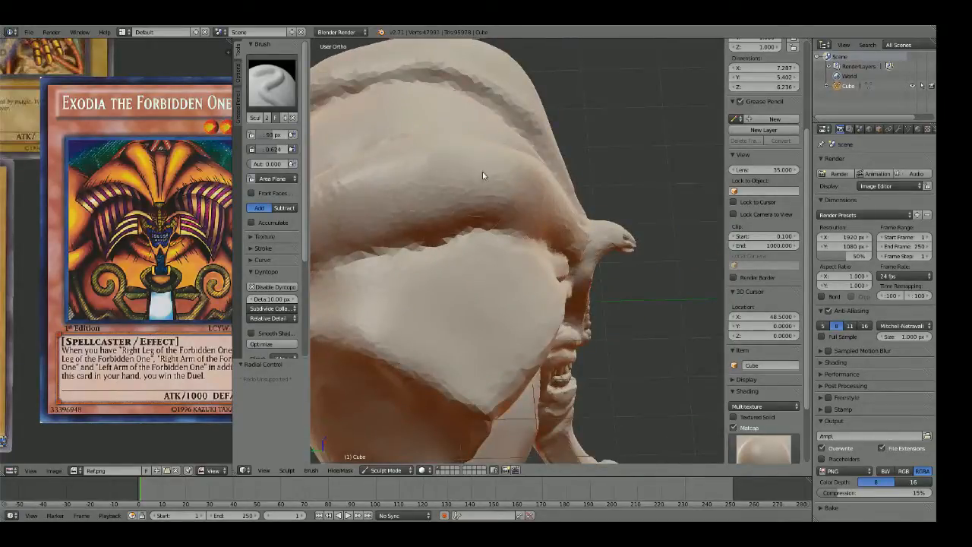
pyautogui.scroll(-2, 614, 184)
pyautogui.moveTo(573, 195)
pyautogui.mouseDown(button='middle')
pyautogui.moveTo(597, 182)
pyautogui.moveTo(547, 168)
pyautogui.moveTo(570, 209)
pyautogui.mouseUp(button='middle')
pyautogui.scroll(3, 568, 208)
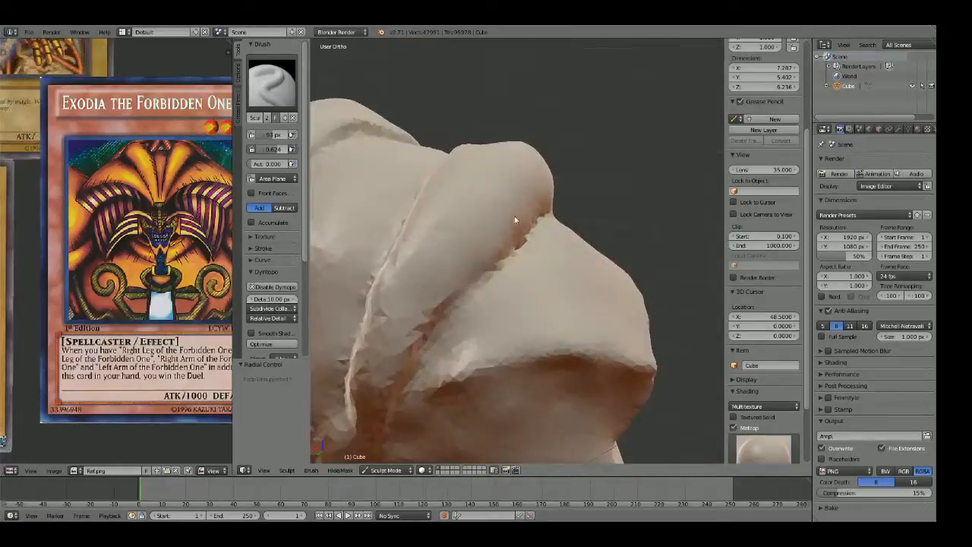
pyautogui.moveTo(473, 245); pyautogui.dragTo(421, 320)
pyautogui.moveTo(410, 345)
pyautogui.mouseDown(button='middle')
pyautogui.moveTo(521, 273)
pyautogui.moveTo(516, 317)
pyautogui.moveTo(621, 220)
pyautogui.moveTo(405, 174)
pyautogui.moveTo(427, 191)
pyautogui.moveTo(462, 253)
pyautogui.moveTo(508, 243)
pyautogui.mouseUp(button='middle')
pyautogui.scroll(-5, 517, 317)
pyautogui.scroll(2, 515, 200)
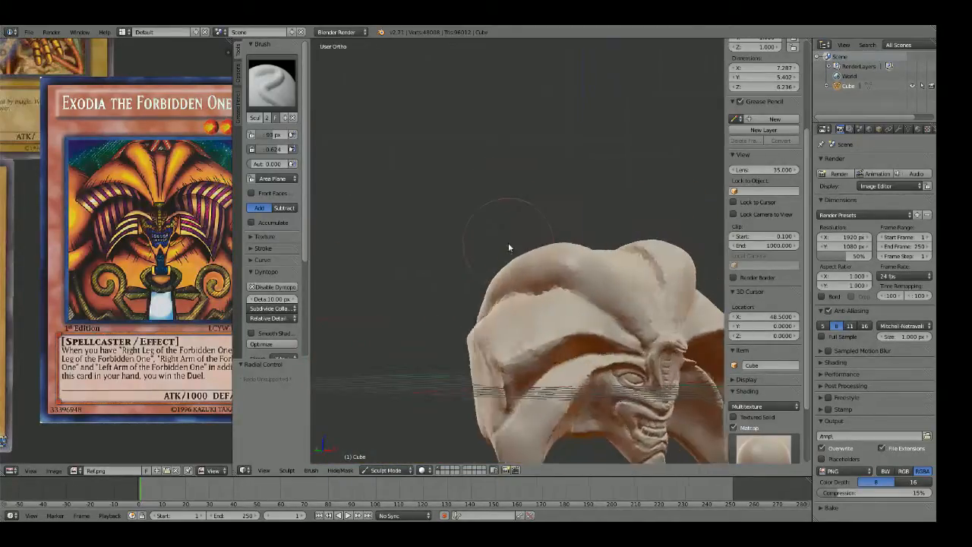
# Step: Reshape the top contour of the headdress in the right side view with a large Grab brush
pyautogui.press('KP_3')
pyautogui.press('g')
pyautogui.press('f')
pyautogui.click(537, 245)
pyautogui.moveTo(506, 262); pyautogui.dragTo(499, 255)
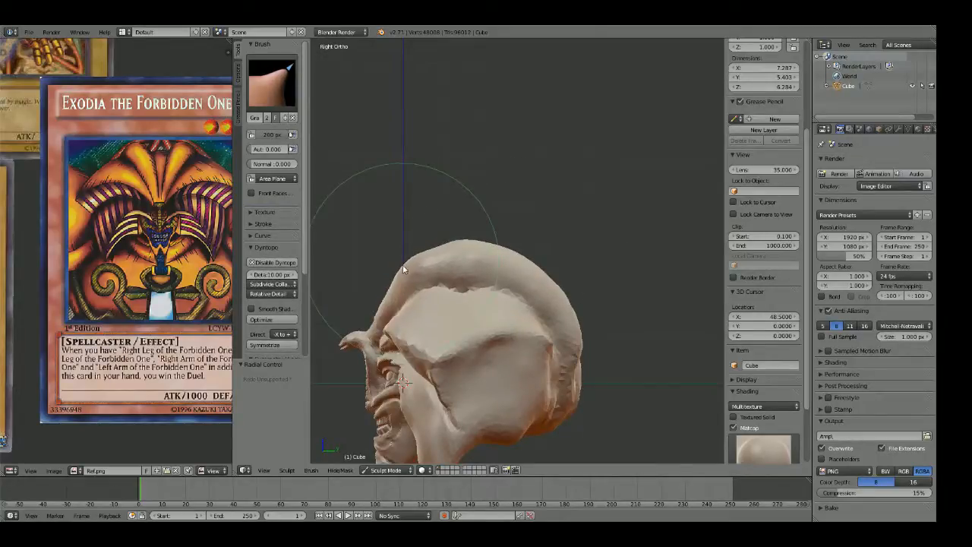
pyautogui.scroll(3, 489, 283)
pyautogui.moveTo(413, 330); pyautogui.dragTo(461, 321)
pyautogui.moveTo(519, 271); pyautogui.dragTo(523, 279)
pyautogui.keyDown('shift'); pyautogui.moveTo(563, 350); pyautogui.dragTo(544, 276, button='middle'); pyautogui.keyUp('shift')
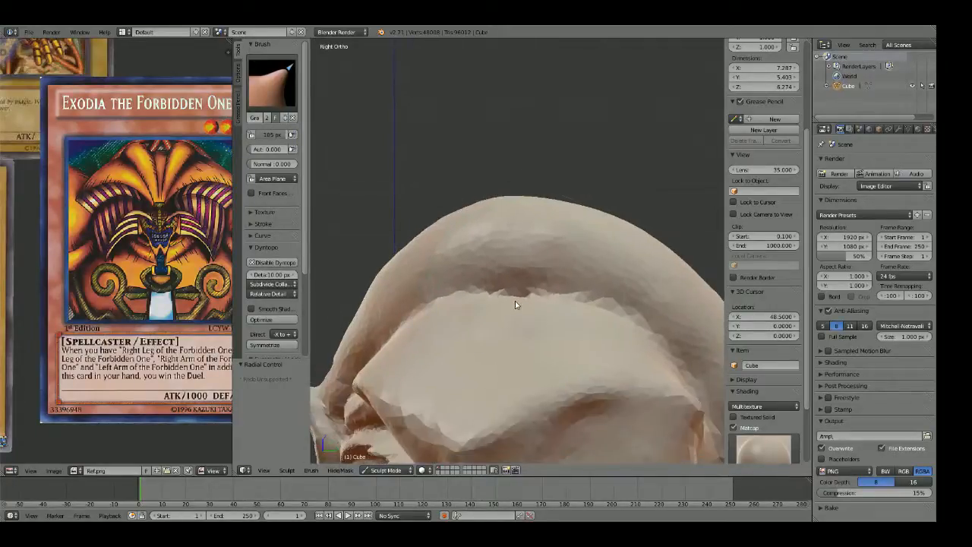
# Step: Even out the jagged edge along the groove beneath the upper headdress fold
pyautogui.scroll(-3, 615, 258)
pyautogui.moveTo(614, 256)
pyautogui.mouseDown(button='middle')
pyautogui.moveTo(545, 278)
pyautogui.moveTo(578, 289)
pyautogui.moveTo(560, 330)
pyautogui.moveTo(524, 292)
pyautogui.moveTo(582, 266)
pyautogui.moveTo(513, 251)
pyautogui.mouseUp(button='middle')
pyautogui.scroll(4, 563, 284)
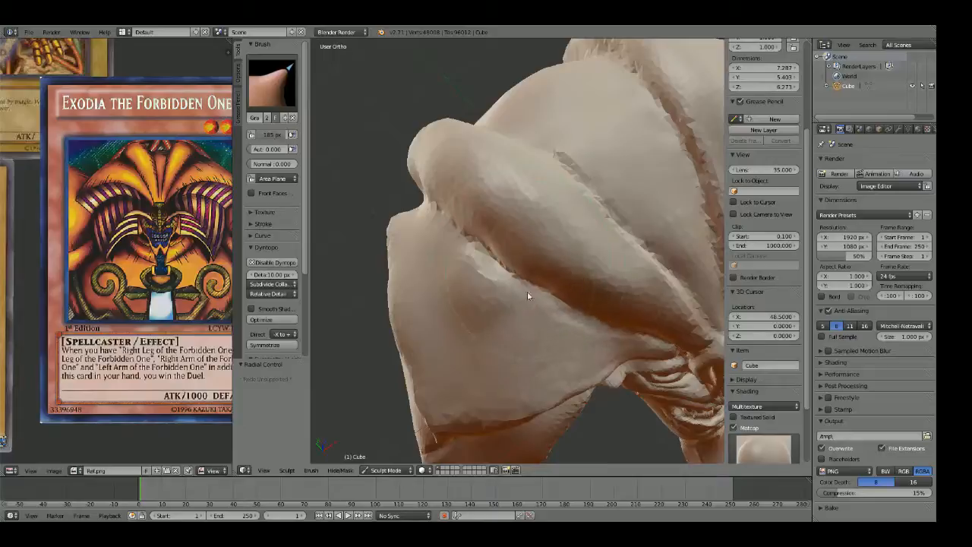
pyautogui.moveTo(482, 291); pyautogui.dragTo(484, 327)
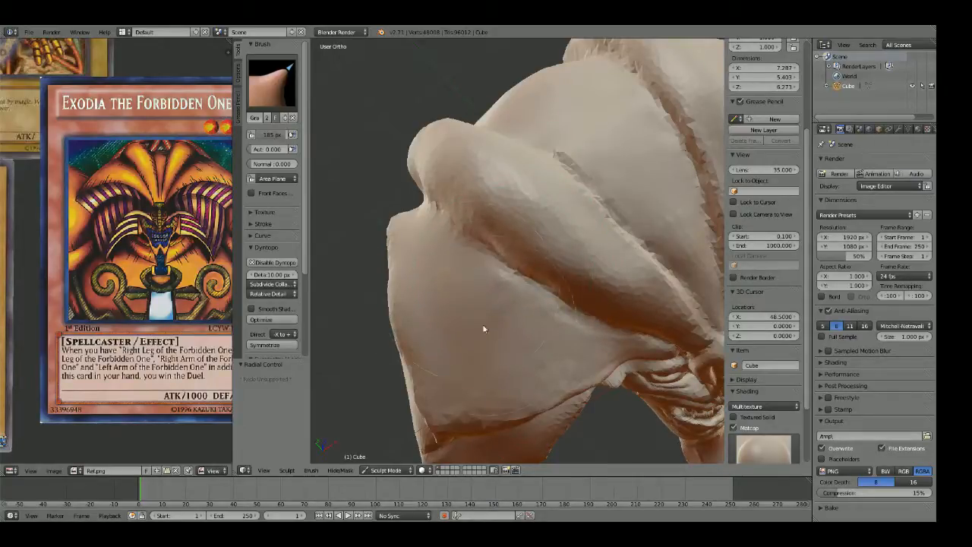
# Step: Sharpen the groove beneath the upper headdress fold with long Crease brush strokes, enlarging the brush between passes
pyautogui.moveTo(484, 328); pyautogui.dragTo(582, 294, button='middle')
pyautogui.scroll(3, 570, 287)
pyautogui.hotkey('shift', 'c')
pyautogui.press('f')
pyautogui.click(460, 299)
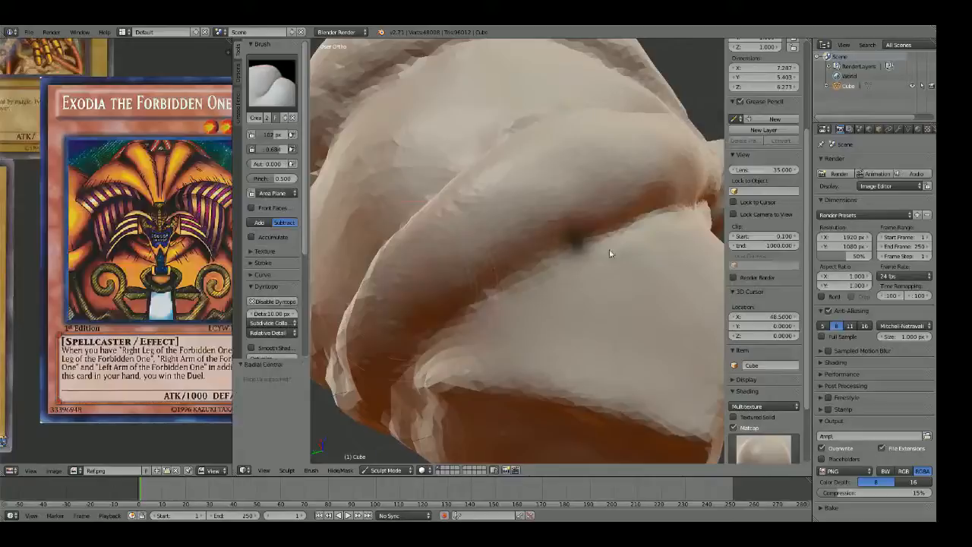
pyautogui.moveTo(663, 212)
pyautogui.mouseDown()
pyautogui.moveTo(484, 286)
pyautogui.moveTo(421, 353)
pyautogui.mouseUp()
pyautogui.press('f')
pyautogui.click(641, 258)
pyautogui.moveTo(552, 258); pyautogui.dragTo(445, 344)
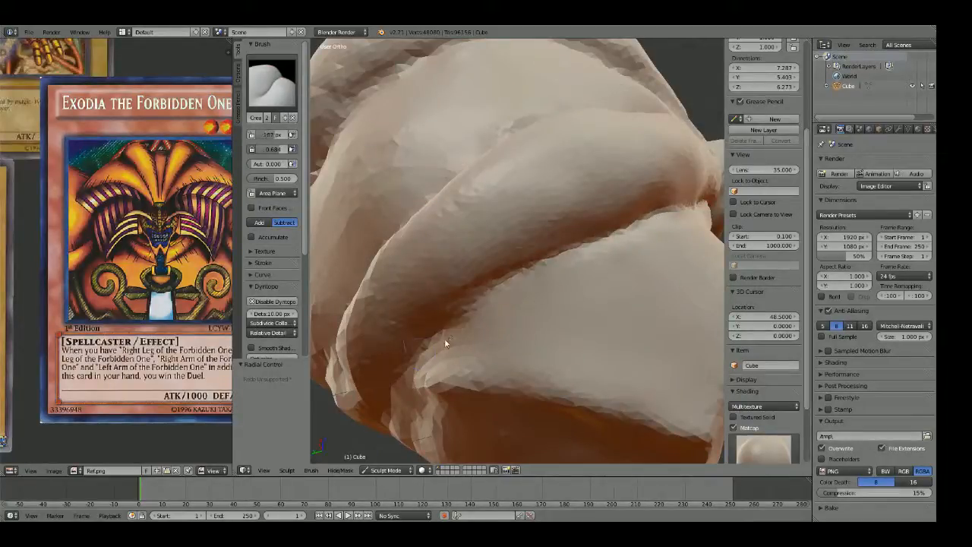
# Step: Reshape the central band on top of the headdress with the Grab brush, working from above
pyautogui.scroll(-8, 446, 344)
pyautogui.moveTo(446, 343)
pyautogui.mouseDown(button='middle')
pyautogui.moveTo(673, 231)
pyautogui.moveTo(685, 237)
pyautogui.mouseUp(button='middle')
pyautogui.moveTo(533, 269)
pyautogui.keyDown('shift'); pyautogui.mouseDown(button='middle')
pyautogui.moveTo(578, 247)
pyautogui.moveTo(519, 282)
pyautogui.mouseUp(button='middle'); pyautogui.keyUp('shift')
pyautogui.scroll(2, 503, 278)
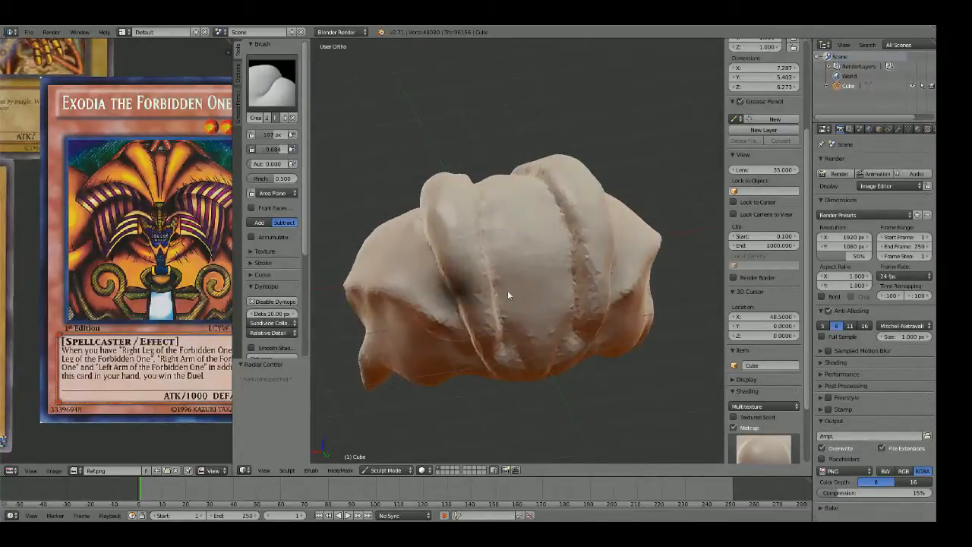
pyautogui.click(529, 293)
pyautogui.hotkey('ctrl', 'z')
pyautogui.hotkey('ctrl', 'shift', 'z')
pyautogui.press('g')
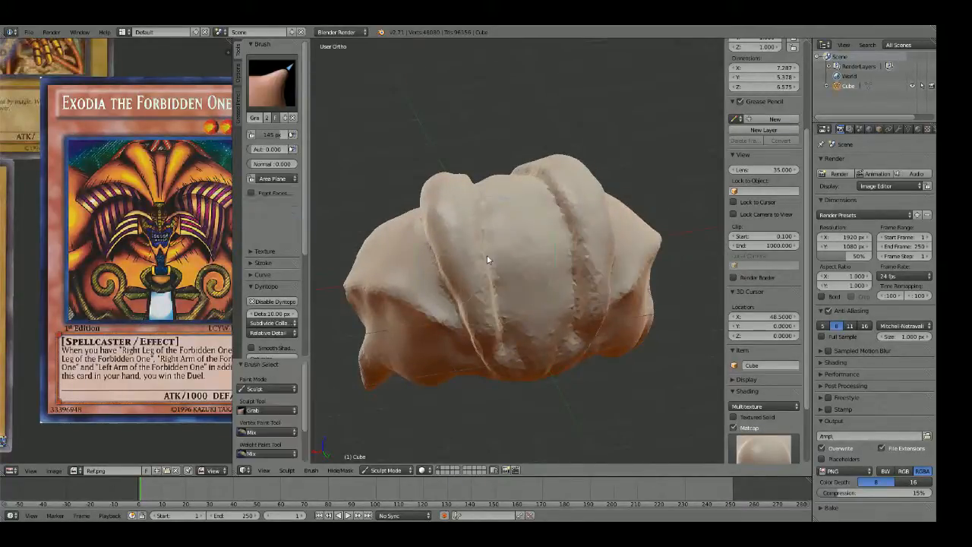
pyautogui.moveTo(490, 295); pyautogui.dragTo(521, 319)
pyautogui.moveTo(521, 320)
pyautogui.mouseDown(button='middle')
pyautogui.moveTo(533, 231)
pyautogui.moveTo(646, 272)
pyautogui.moveTo(648, 262)
pyautogui.mouseUp(button='middle')
pyautogui.scroll(-3, 647, 261)
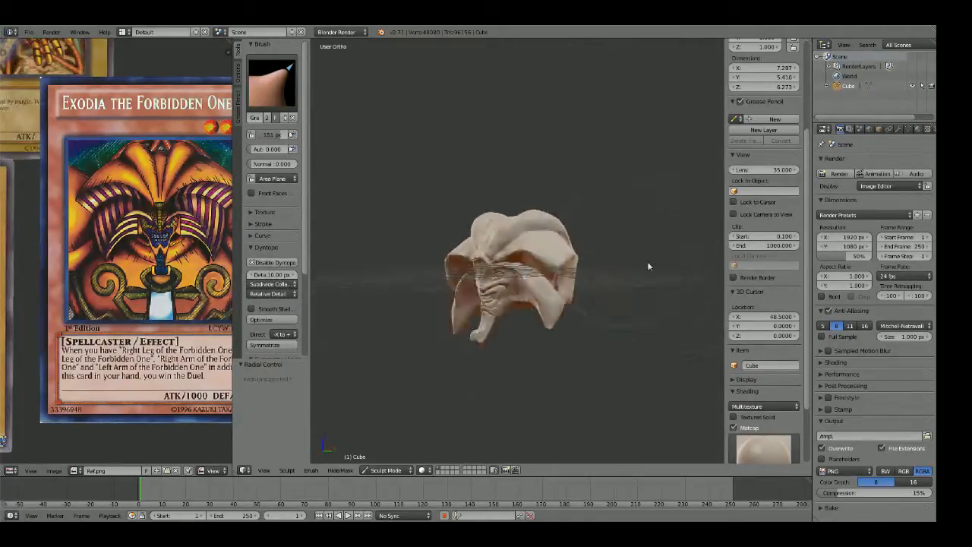
# Step: Deepen the hollow beneath the headdress's upper side fold with the Crease brush at about 61 px
pyautogui.press('KP_1')
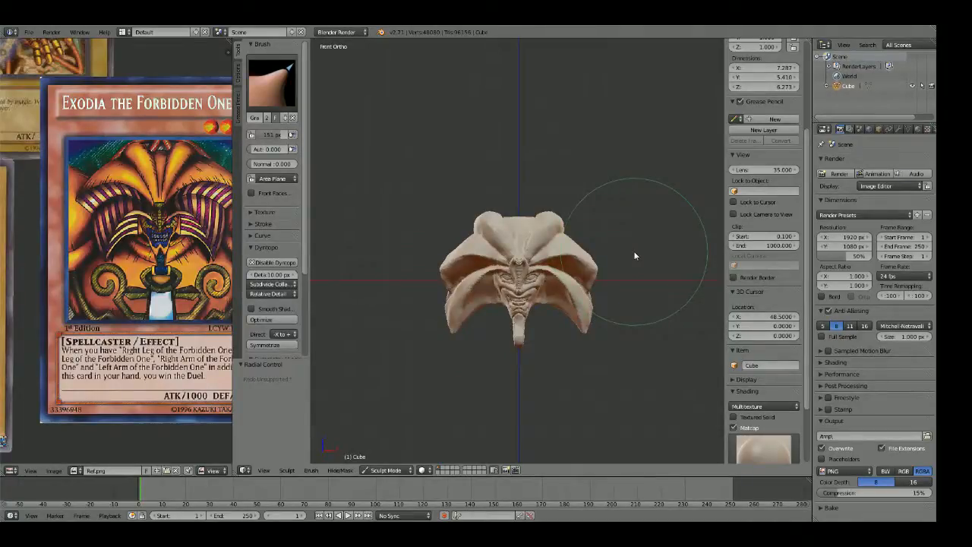
pyautogui.scroll(3, 615, 228)
pyautogui.moveTo(598, 205)
pyautogui.mouseDown(button='middle')
pyautogui.moveTo(512, 266)
pyautogui.moveTo(578, 266)
pyautogui.moveTo(453, 304)
pyautogui.moveTo(412, 357)
pyautogui.moveTo(437, 316)
pyautogui.mouseUp(button='middle')
pyautogui.scroll(3, 454, 304)
pyautogui.press('f')
pyautogui.click(436, 326)
pyautogui.scroll(1, 436, 311)
pyautogui.hotkey('shift', 'c')
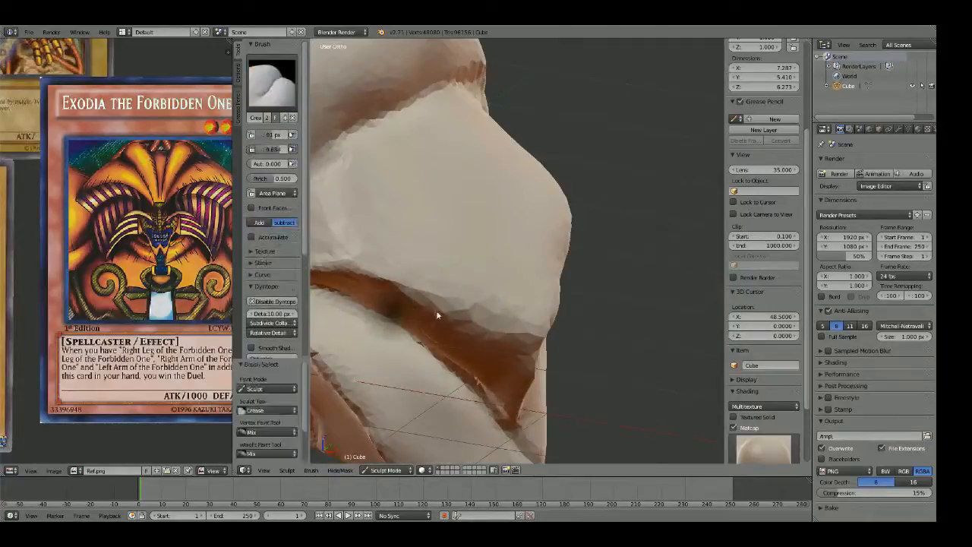
pyautogui.moveTo(408, 286)
pyautogui.mouseDown()
pyautogui.moveTo(546, 346)
pyautogui.moveTo(380, 269)
pyautogui.mouseUp()
# Step: Examine the hollow beneath the side fold and its outer corner from the front, side and below
pyautogui.moveTo(532, 351); pyautogui.dragTo(542, 288, button='middle')
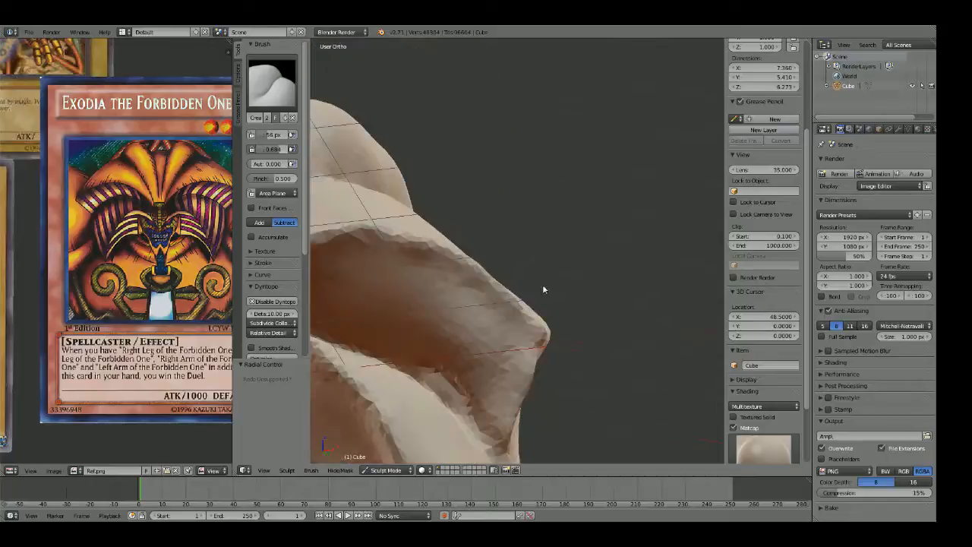
pyautogui.moveTo(444, 251); pyautogui.dragTo(438, 252, button='middle')
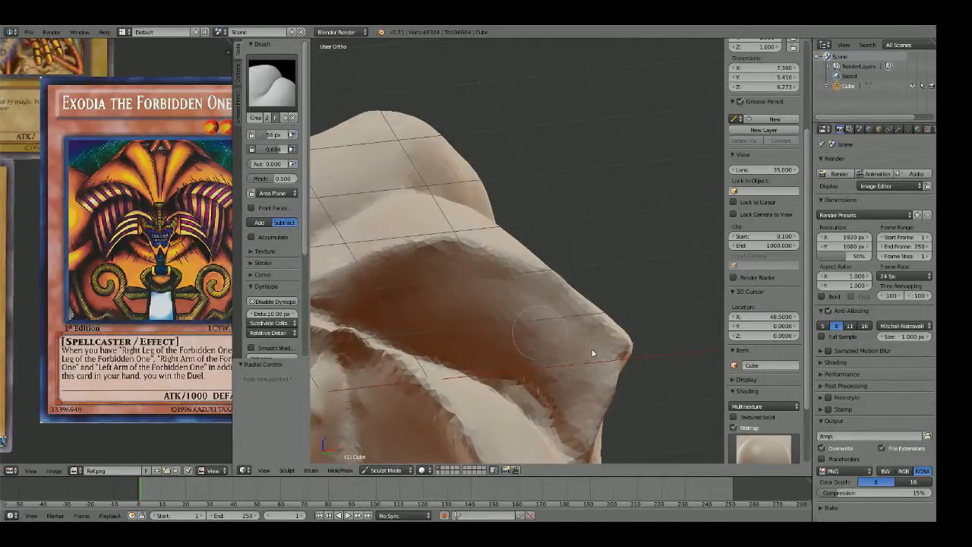
pyautogui.moveTo(583, 440); pyautogui.dragTo(571, 367, button='middle')
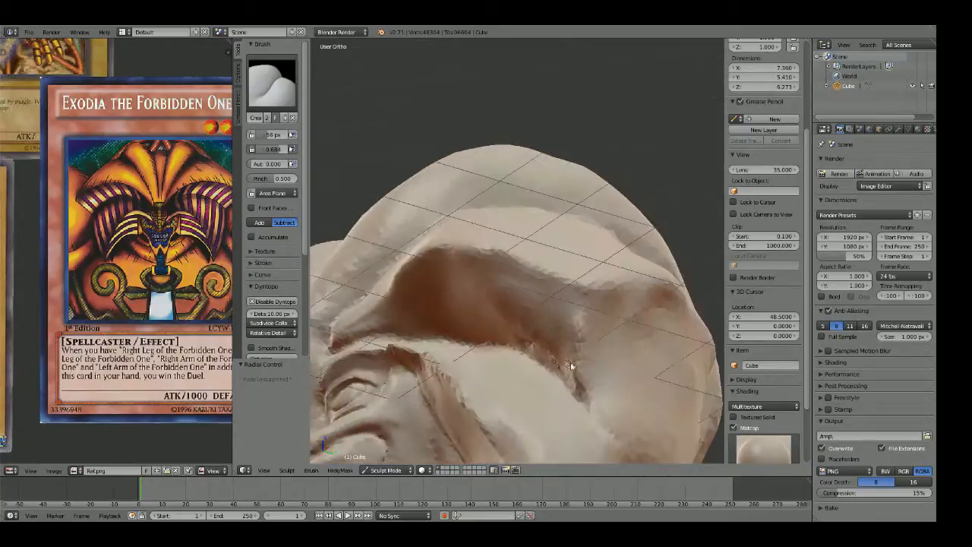
pyautogui.moveTo(591, 326)
pyautogui.mouseDown(button='middle')
pyautogui.moveTo(506, 329)
pyautogui.moveTo(590, 347)
pyautogui.mouseUp(button='middle')
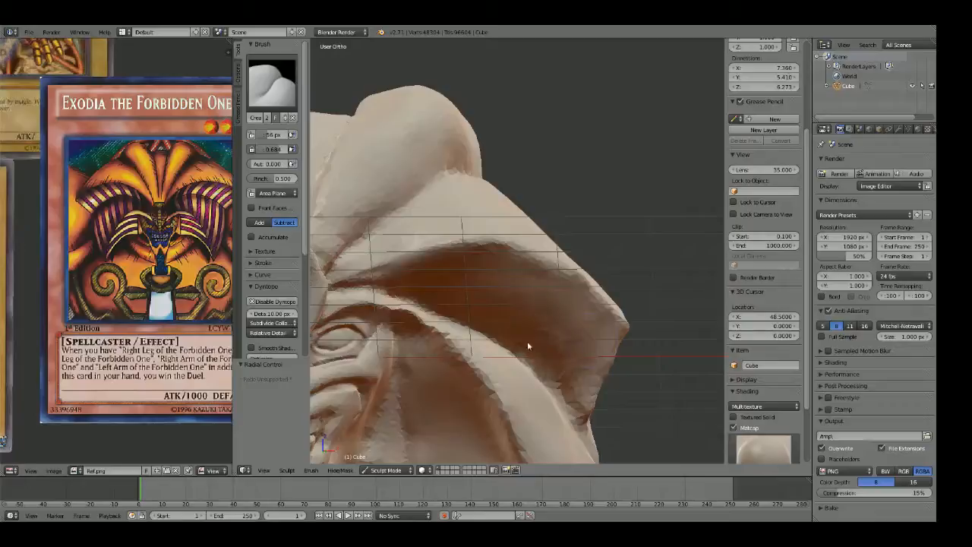
pyautogui.moveTo(556, 319)
pyautogui.mouseDown(button='middle')
pyautogui.moveTo(586, 346)
pyautogui.moveTo(508, 347)
pyautogui.mouseUp(button='middle')
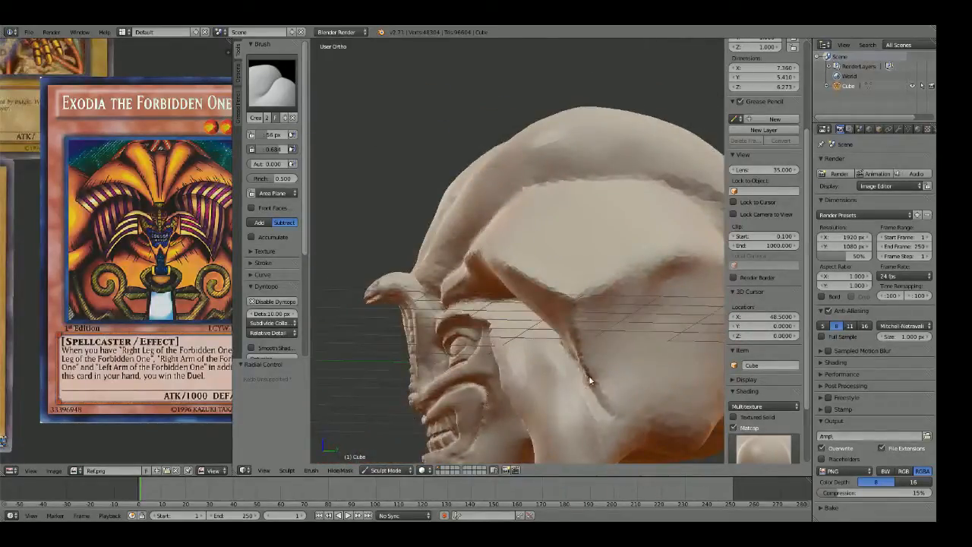
pyautogui.moveTo(576, 345)
pyautogui.mouseDown(button='middle')
pyautogui.moveTo(601, 352)
pyautogui.moveTo(581, 329)
pyautogui.moveTo(549, 332)
pyautogui.mouseUp(button='middle')
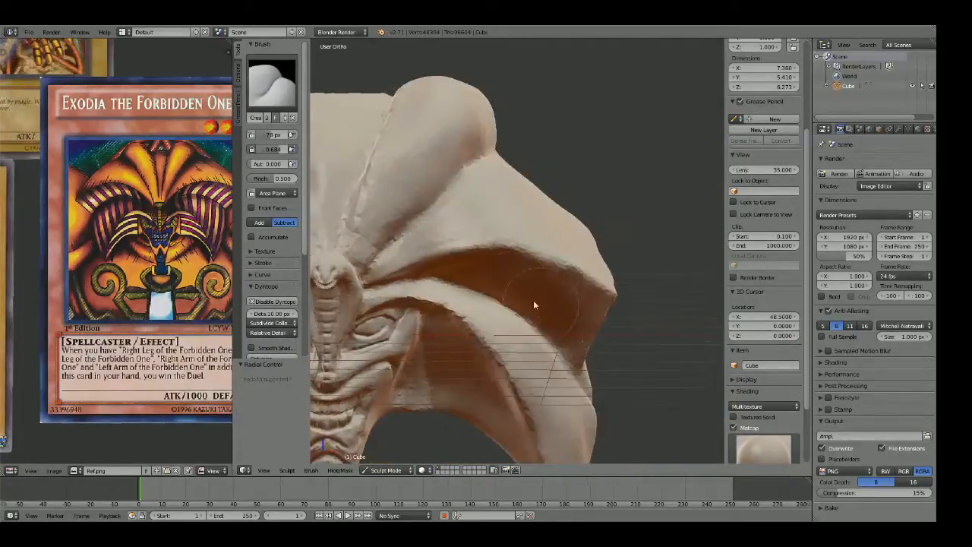
pyautogui.moveTo(585, 304); pyautogui.dragTo(519, 286, button='middle')
pyautogui.moveTo(595, 248)
pyautogui.mouseDown(button='middle')
pyautogui.moveTo(565, 257)
pyautogui.moveTo(545, 349)
pyautogui.moveTo(500, 250)
pyautogui.mouseUp(button='middle')
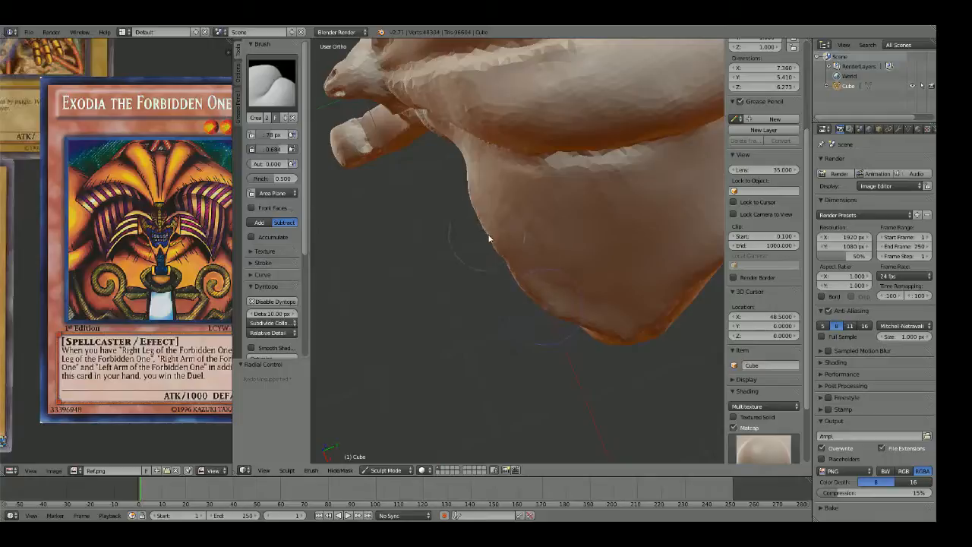
pyautogui.moveTo(556, 313)
pyautogui.mouseDown(button='middle')
pyautogui.moveTo(554, 205)
pyautogui.moveTo(545, 278)
pyautogui.mouseUp(button='middle')
# Step: Refine the rim above the side hollow with the Crease brush reduced to 55 px
pyautogui.hotkey('shift', 'c')
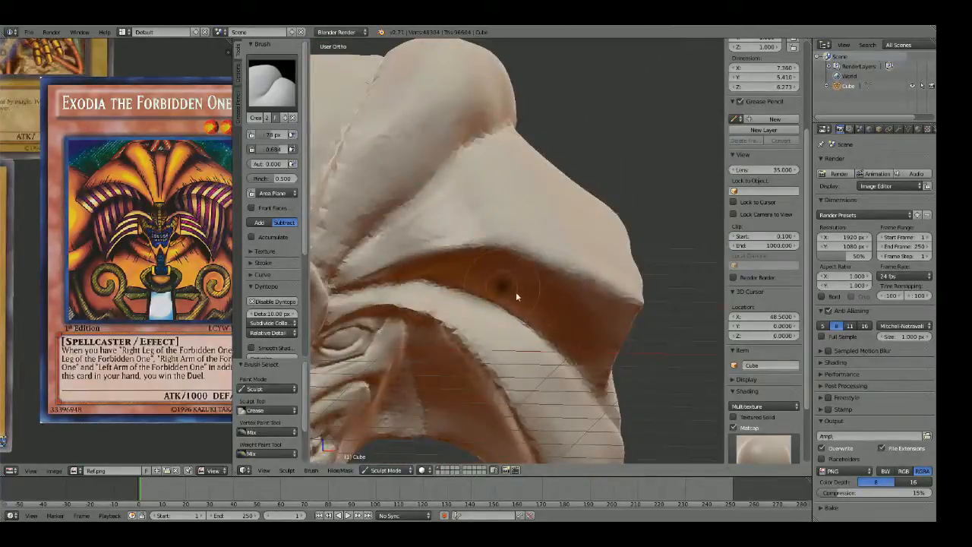
pyautogui.press('f')
pyautogui.click(522, 294)
pyautogui.scroll(3, 532, 294)
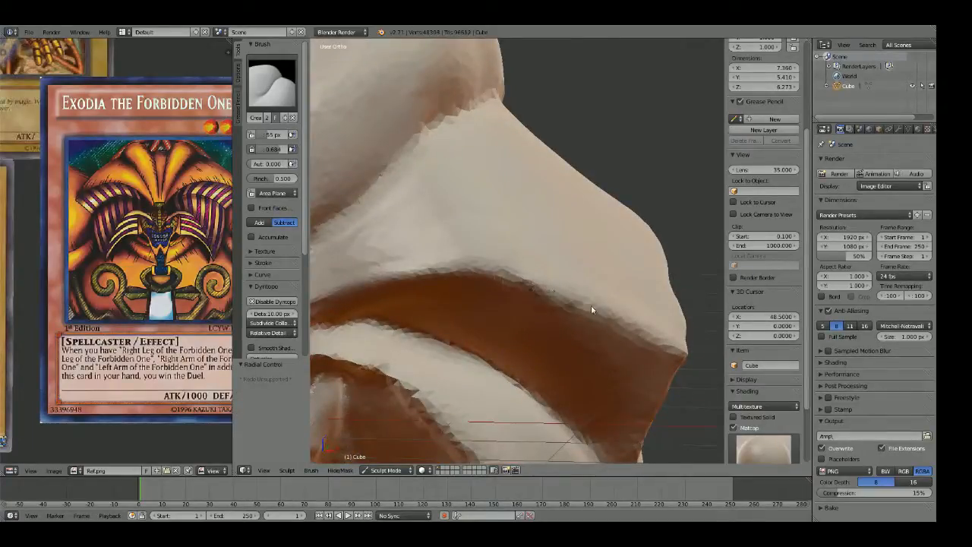
# Step: Return to the front view and save the file over the existing version
pyautogui.press('KP_1')
pyautogui.scroll(-5, 584, 256)
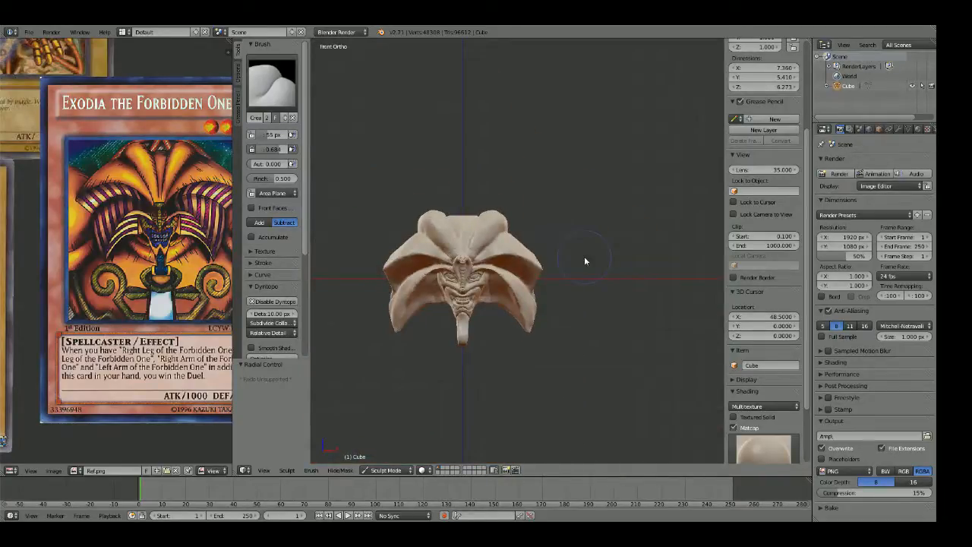
pyautogui.hotkey('ctrl', 's')
pyautogui.click(585, 257)
# Step: Pull the outer contour of the headdress's side fold outward with the Grab brush at 170 px
pyautogui.moveTo(389, 320)
pyautogui.keyDown('shift'); pyautogui.mouseDown(button='middle')
pyautogui.moveTo(570, 332)
pyautogui.moveTo(443, 331)
pyautogui.moveTo(505, 292)
pyautogui.moveTo(469, 341)
pyautogui.mouseUp(button='middle'); pyautogui.keyUp('shift')
pyautogui.scroll(3, 443, 332)
pyautogui.press('g')
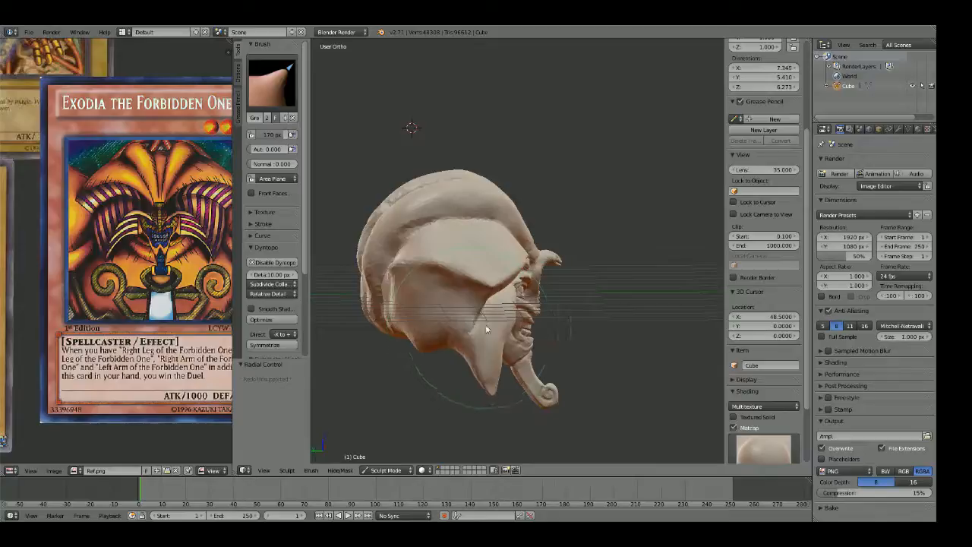
pyautogui.press('KP_1')
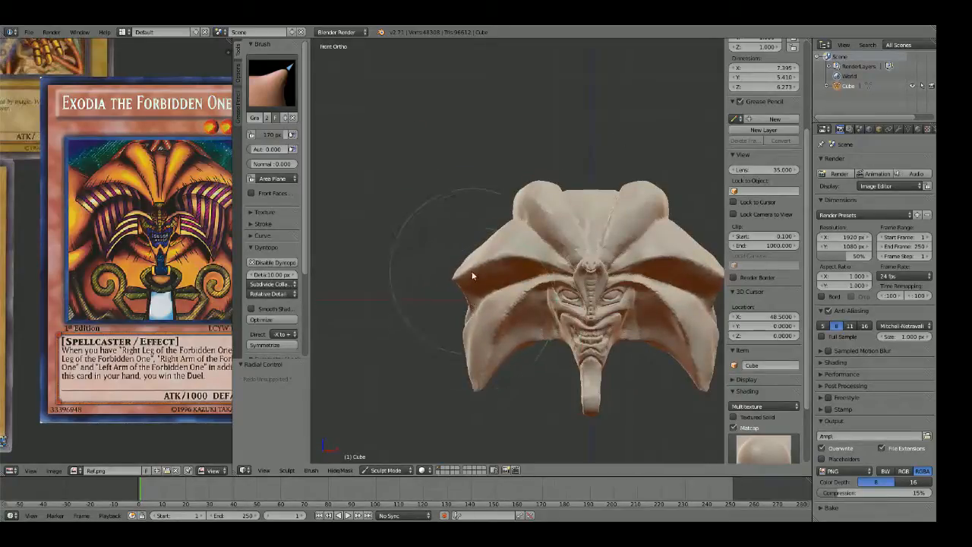
pyautogui.moveTo(472, 276)
pyautogui.keyDown('shift'); pyautogui.mouseDown(button='middle')
pyautogui.moveTo(499, 200)
pyautogui.moveTo(514, 293)
pyautogui.mouseUp(button='middle'); pyautogui.keyUp('shift')
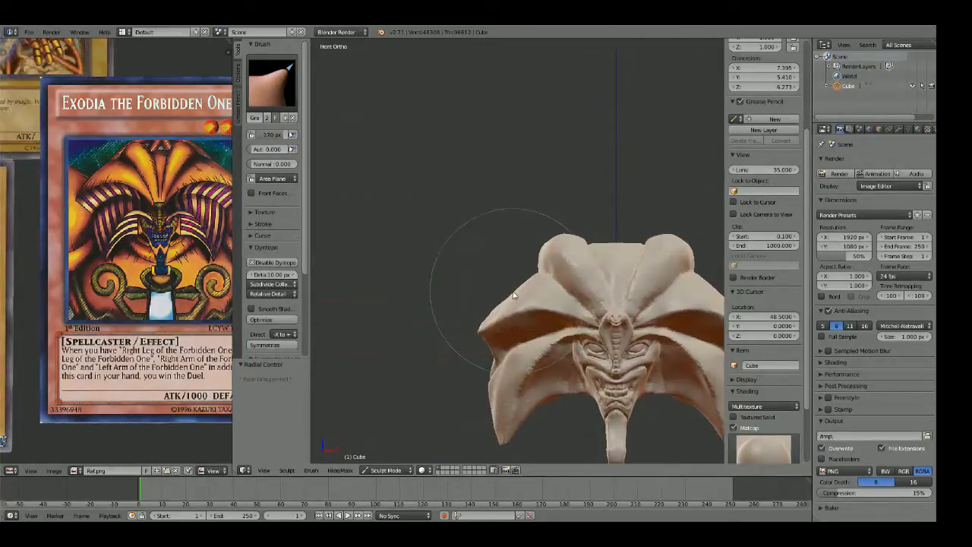
pyautogui.moveTo(515, 296); pyautogui.dragTo(507, 288)
# Step: Build up the broad surface of the headdress's side panel with the SculptDraw brush at 115 px
pyautogui.moveTo(524, 295); pyautogui.dragTo(564, 324, button='middle')
pyautogui.scroll(2, 565, 323)
pyautogui.press('x')
pyautogui.press('f')
pyautogui.click(487, 295)
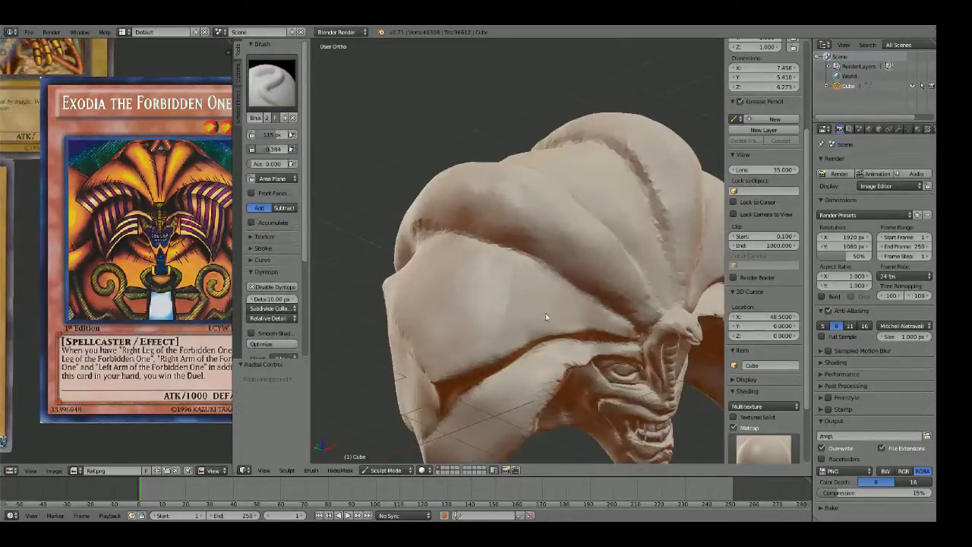
pyautogui.moveTo(546, 316); pyautogui.dragTo(461, 314)
pyautogui.moveTo(497, 284); pyautogui.dragTo(551, 304, button='middle')
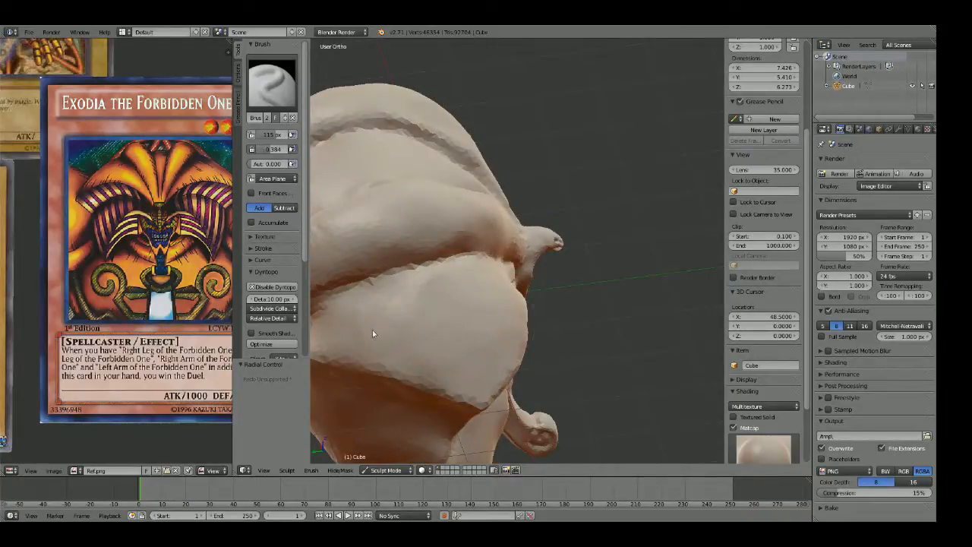
# Step: Sharpen the side fold's rim above the hollow in the front view with the Crease brush at 33 px
pyautogui.scroll(-3, 460, 316)
pyautogui.moveTo(460, 316); pyautogui.dragTo(380, 319, button='middle')
pyautogui.scroll(1, 516, 314)
pyautogui.press('KP_1')
pyautogui.scroll(-1, 517, 315)
pyautogui.keyDown('shift'); pyautogui.moveTo(548, 327); pyautogui.dragTo(554, 254, button='middle'); pyautogui.keyUp('shift')
pyautogui.scroll(4, 544, 286)
pyautogui.press('f')
pyautogui.click(574, 268)
pyautogui.press('f')
pyautogui.click(517, 280)
pyautogui.hotkey('shift', 'c')
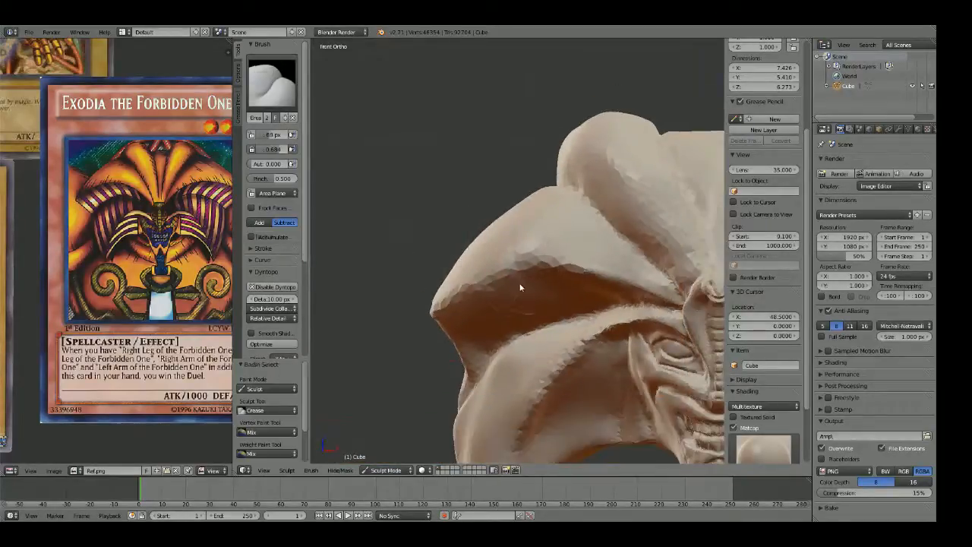
pyautogui.press('f')
pyautogui.click(504, 286)
pyautogui.moveTo(555, 278)
pyautogui.mouseDown()
pyautogui.moveTo(521, 268)
pyautogui.moveTo(589, 284)
pyautogui.mouseUp()
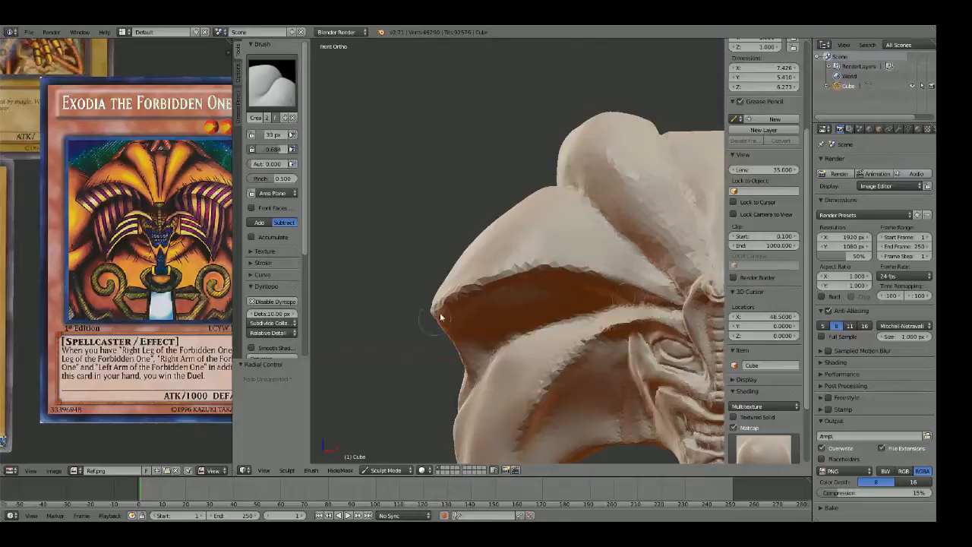
# Step: Pull the front edge of the lower side flap toward the face with the Grab brush at 107 px
pyautogui.scroll(-8, 441, 317)
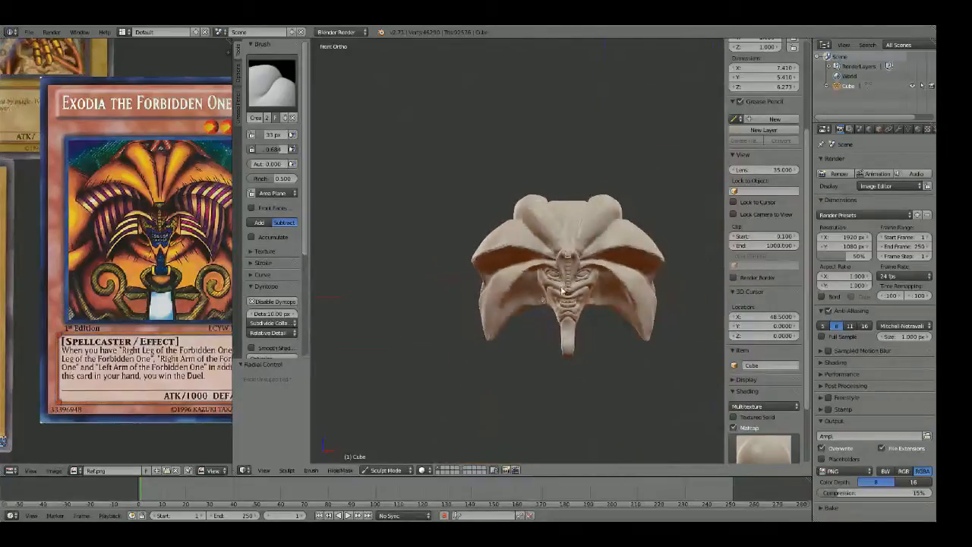
pyautogui.scroll(-3, 562, 291)
pyautogui.moveTo(563, 291)
pyautogui.mouseDown(button='middle')
pyautogui.moveTo(595, 297)
pyautogui.moveTo(474, 289)
pyautogui.moveTo(475, 298)
pyautogui.moveTo(684, 302)
pyautogui.mouseUp(button='middle')
pyautogui.scroll(8, 483, 300)
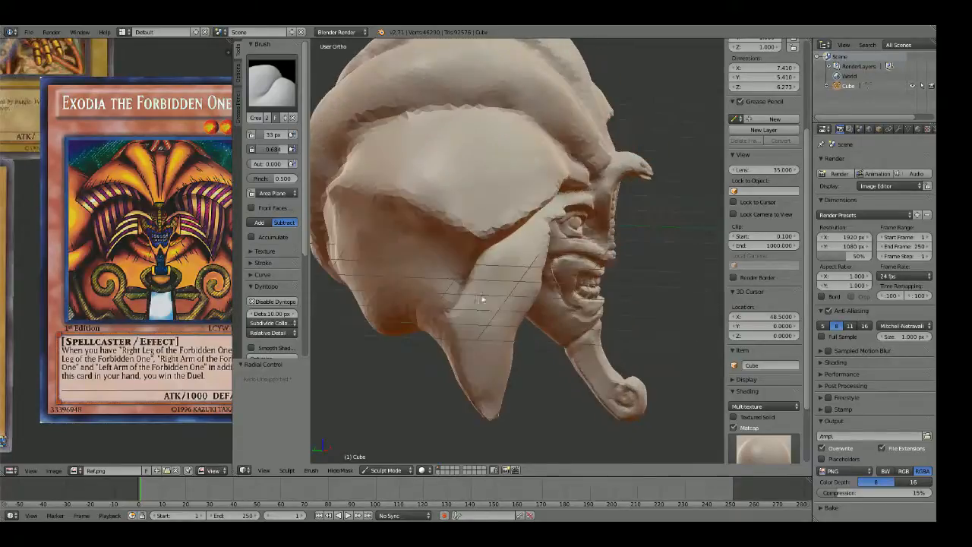
pyautogui.press('g')
pyautogui.moveTo(514, 337); pyautogui.dragTo(532, 349)
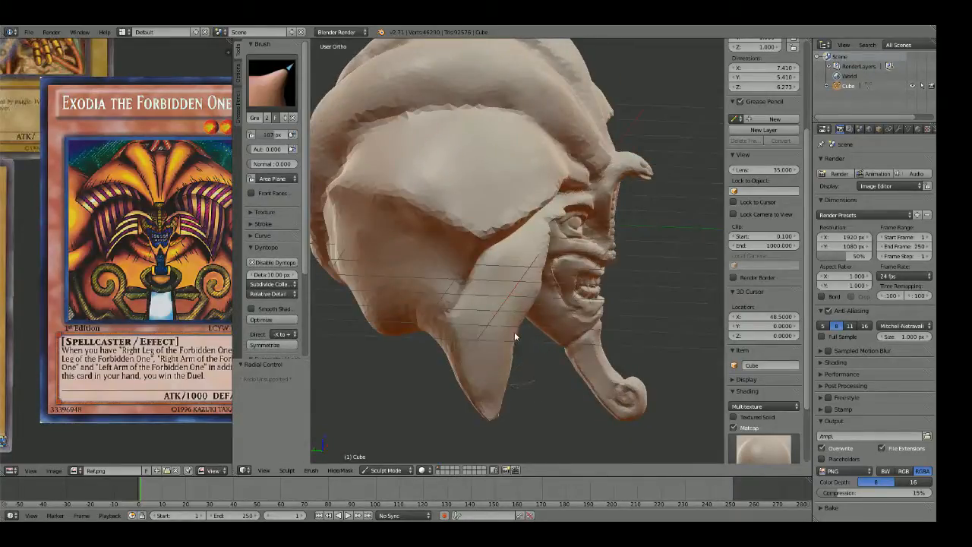
pyautogui.moveTo(521, 332)
pyautogui.mouseDown(button='middle')
pyautogui.moveTo(461, 310)
pyautogui.moveTo(433, 197)
pyautogui.moveTo(408, 184)
pyautogui.moveTo(475, 308)
pyautogui.mouseUp(button='middle')
# Step: Smooth the lower fold beside the eye and define its underside edge with the Crease brush at 72 px
pyautogui.scroll(-2, 484, 294)
pyautogui.scroll(6, 479, 310)
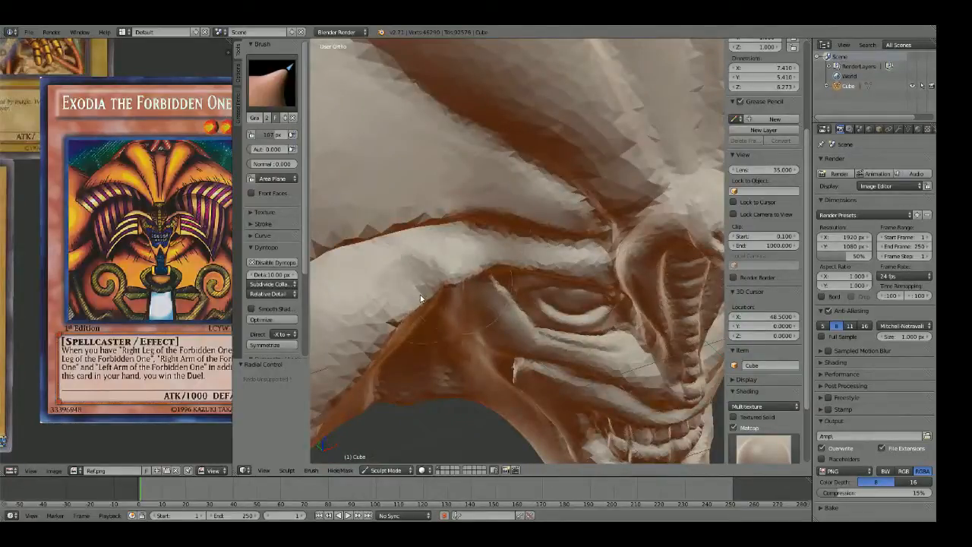
pyautogui.moveTo(421, 276)
pyautogui.mouseDown(button='middle')
pyautogui.moveTo(506, 290)
pyautogui.moveTo(497, 253)
pyautogui.mouseUp(button='middle')
pyautogui.press('f')
pyautogui.click(534, 287)
pyautogui.scroll(2, 530, 286)
pyautogui.keyDown('shift'); pyautogui.moveTo(504, 238); pyautogui.dragTo(498, 249); pyautogui.keyUp('shift')
pyautogui.hotkey('shift', 'c')
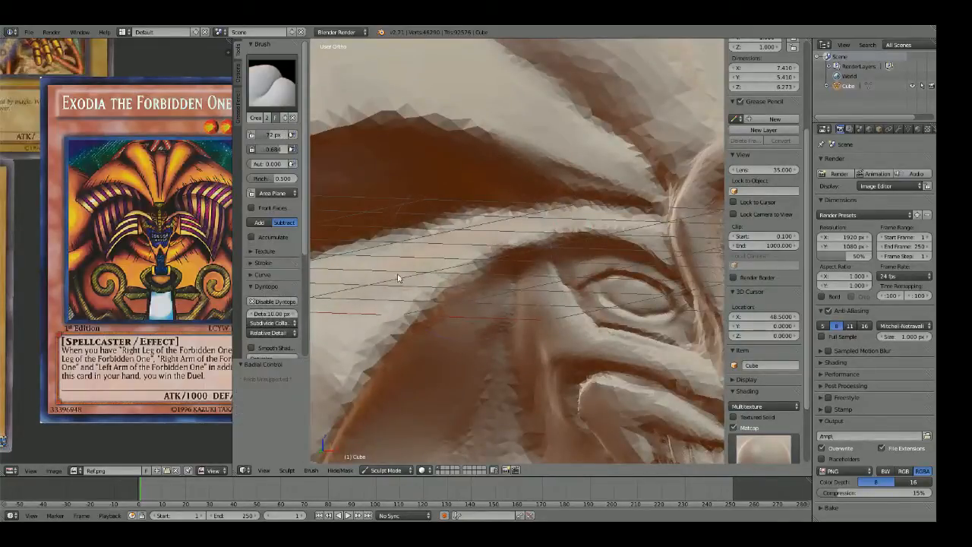
pyautogui.moveTo(486, 261); pyautogui.dragTo(435, 302)
# Step: Adjust the front edge of the lower flap beside the cheek with the Grab brush at 126 px
pyautogui.scroll(-6, 434, 303)
pyautogui.moveTo(435, 303)
pyautogui.mouseDown(button='middle')
pyautogui.moveTo(411, 307)
pyautogui.moveTo(501, 317)
pyautogui.moveTo(514, 276)
pyautogui.mouseUp(button='middle')
pyautogui.scroll(3, 522, 289)
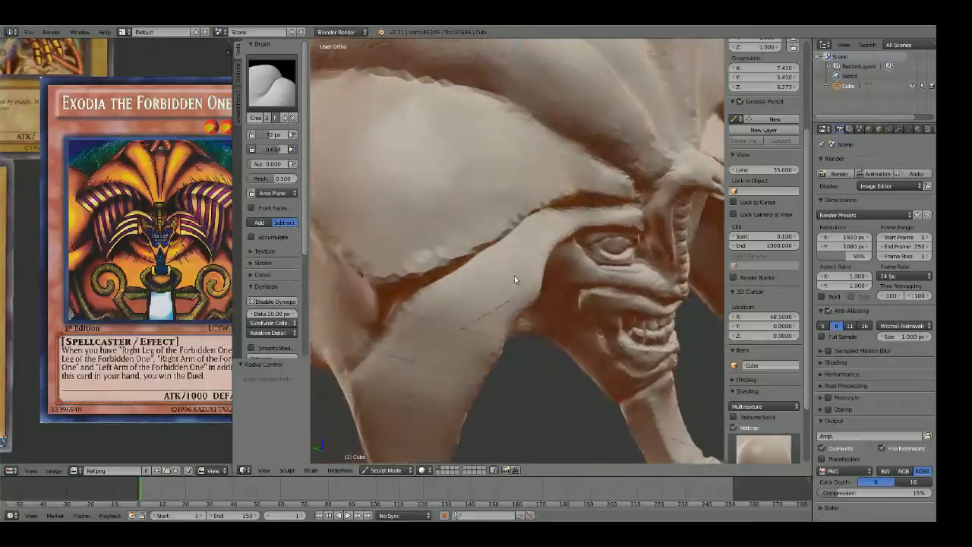
pyautogui.press('g')
pyautogui.click(527, 305)
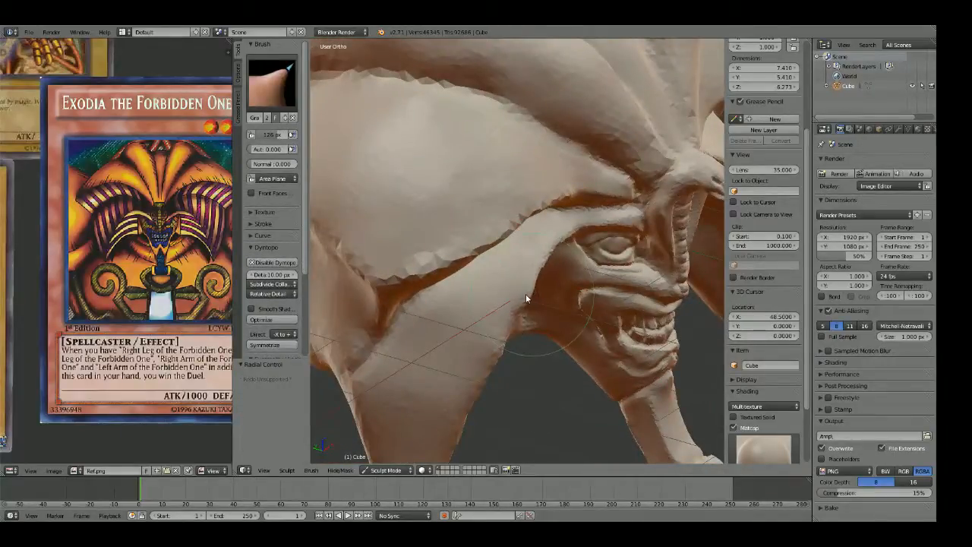
pyautogui.moveTo(523, 293); pyautogui.dragTo(527, 275)
pyautogui.moveTo(510, 287)
pyautogui.mouseDown(button='middle')
pyautogui.moveTo(497, 342)
pyautogui.moveTo(482, 327)
pyautogui.moveTo(506, 330)
pyautogui.mouseUp(button='middle')
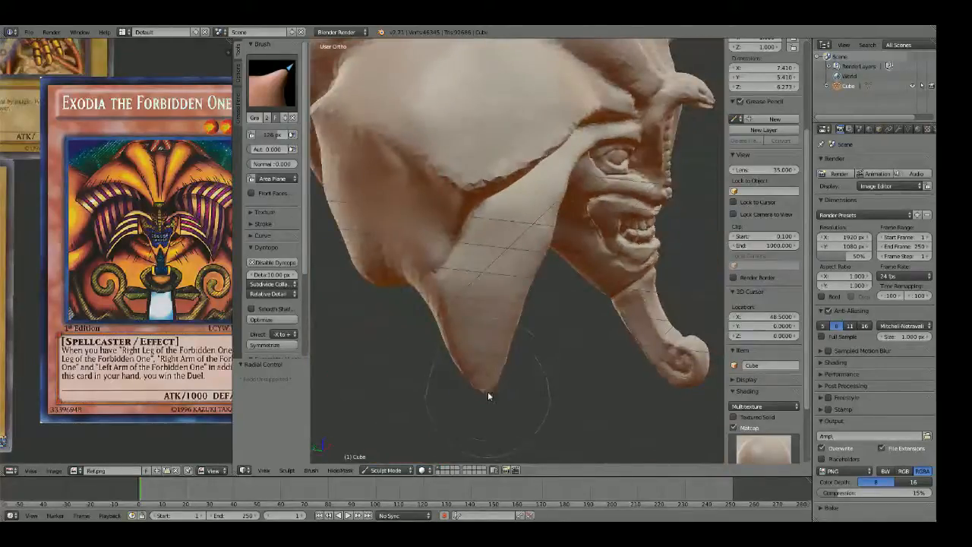
# Step: Switch to the Crease brush in the front view and set the dynamic topology refine method to Subdivide Edges
pyautogui.scroll(-3, 512, 385)
pyautogui.press('KP_1')
pyautogui.scroll(-2, 547, 323)
pyautogui.scroll(5, 547, 323)
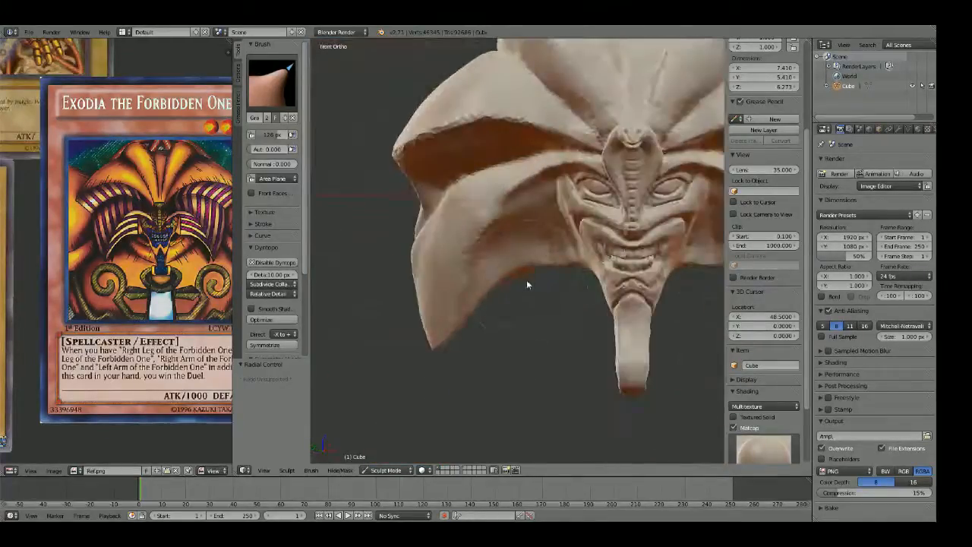
pyautogui.scroll(1, 527, 280)
pyautogui.hotkey('shift', 'c')
pyautogui.scroll(3, 513, 260)
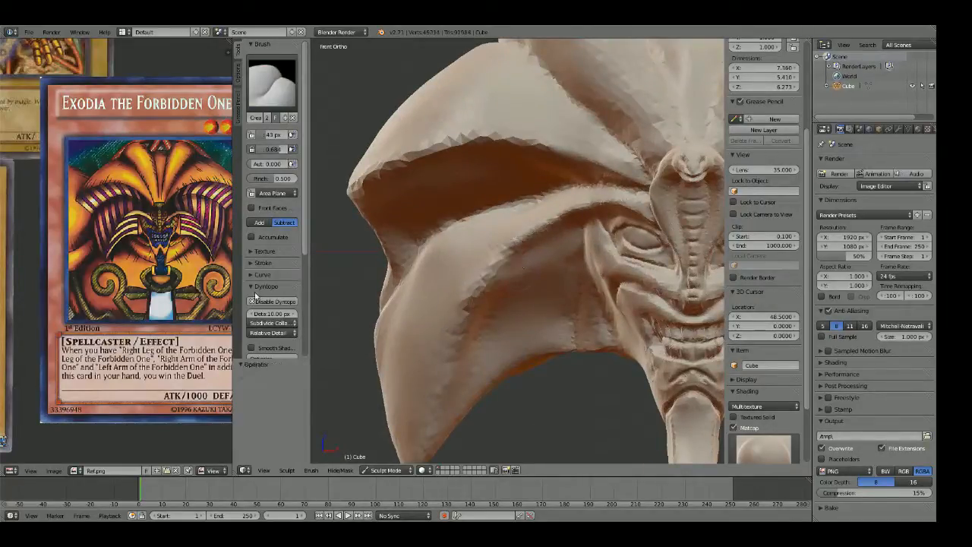
pyautogui.click(281, 302)
pyautogui.click(285, 304)
pyautogui.click(272, 323)
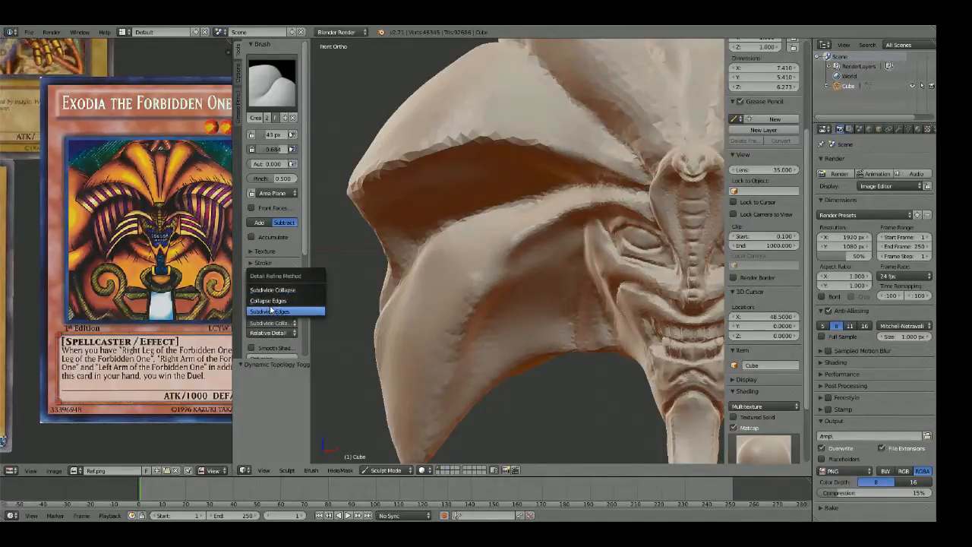
pyautogui.click(271, 311)
# Step: Sharpen the inner fold edge of the lower side flap down to its tip with the Crease brush at 44 px
pyautogui.keyDown('shift'); pyautogui.moveTo(526, 294); pyautogui.dragTo(557, 212, button='middle'); pyautogui.keyUp('shift')
pyautogui.scroll(2, 558, 210)
pyautogui.press('f')
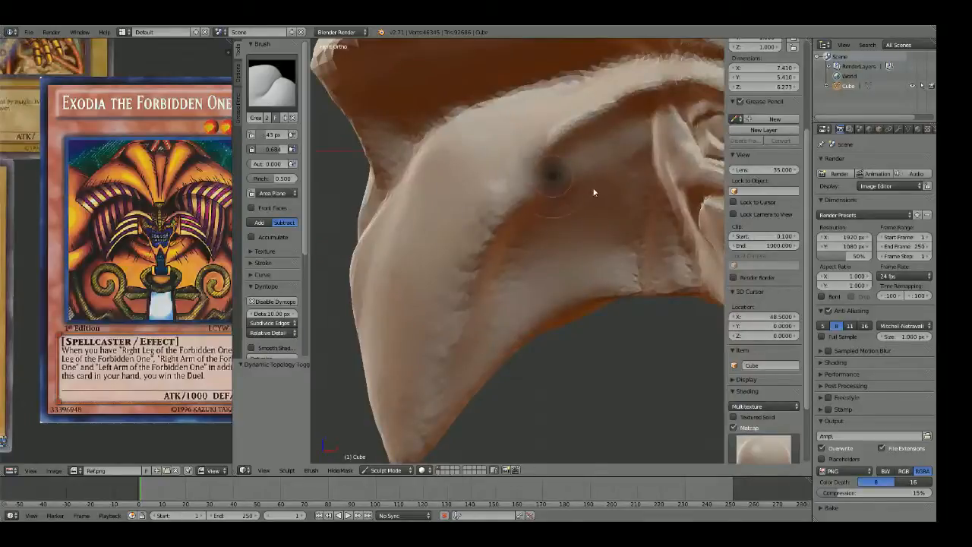
pyautogui.click(594, 192)
pyautogui.press('x')
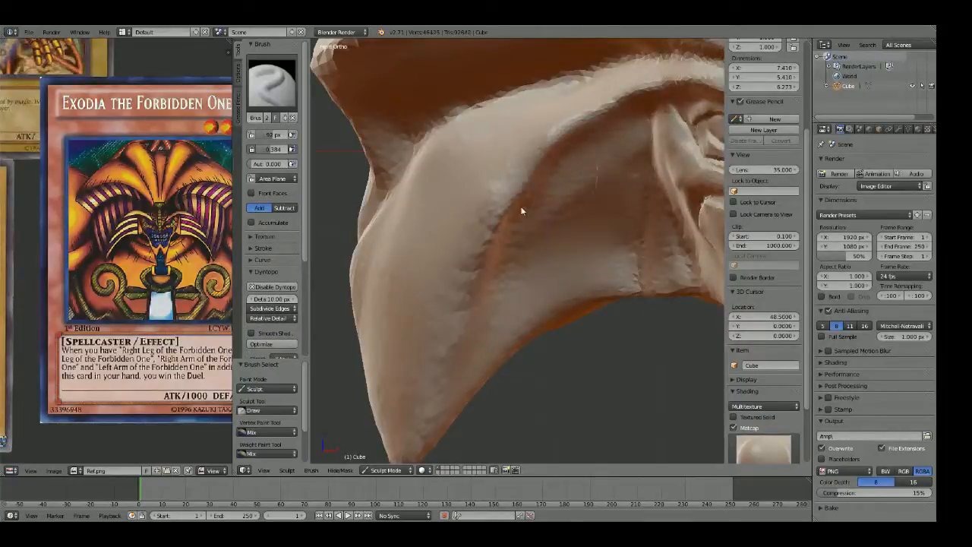
pyautogui.hotkey('shift', 'c')
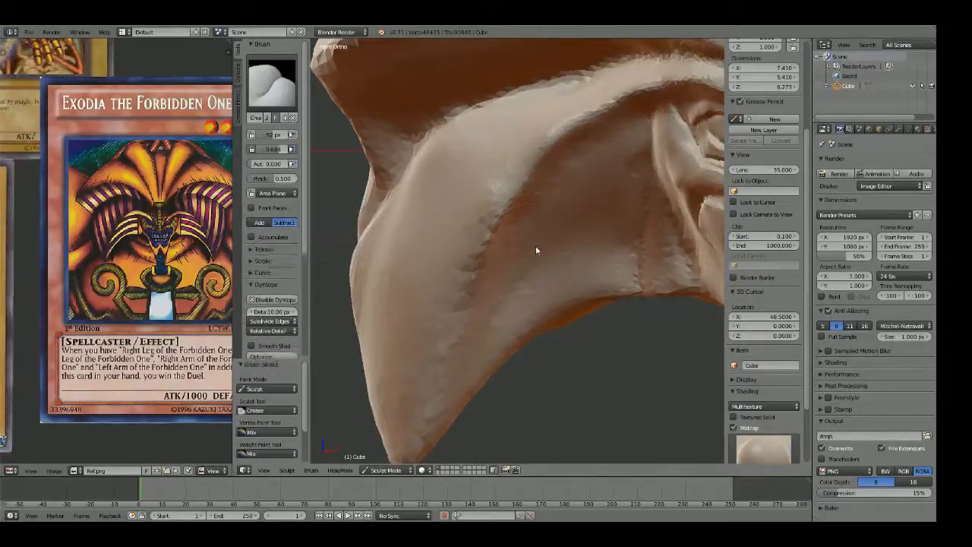
pyautogui.click(521, 239)
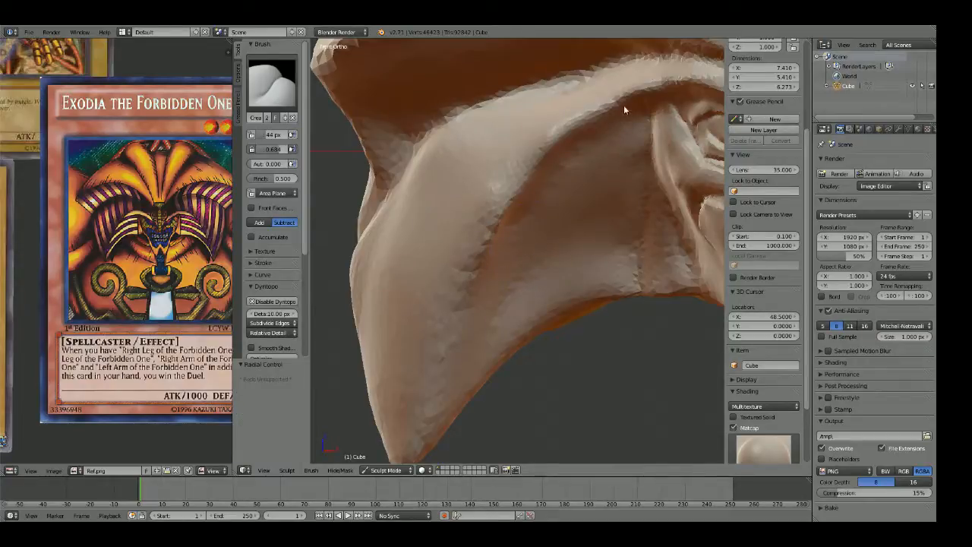
pyautogui.moveTo(457, 283); pyautogui.dragTo(412, 452)
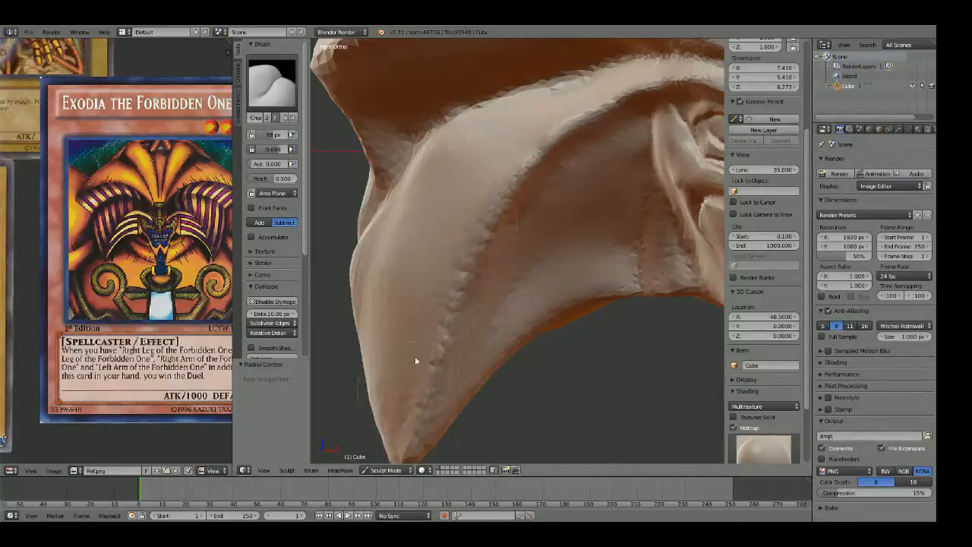
# Step: Examine the lower flap from below, the side and the front, with the Grab brush selected at 132 px
pyautogui.scroll(-8, 415, 362)
pyautogui.moveTo(494, 273)
pyautogui.mouseDown(button='middle')
pyautogui.moveTo(531, 208)
pyautogui.moveTo(555, 114)
pyautogui.moveTo(560, 175)
pyautogui.moveTo(567, 152)
pyautogui.mouseUp(button='middle')
pyautogui.scroll(6, 570, 266)
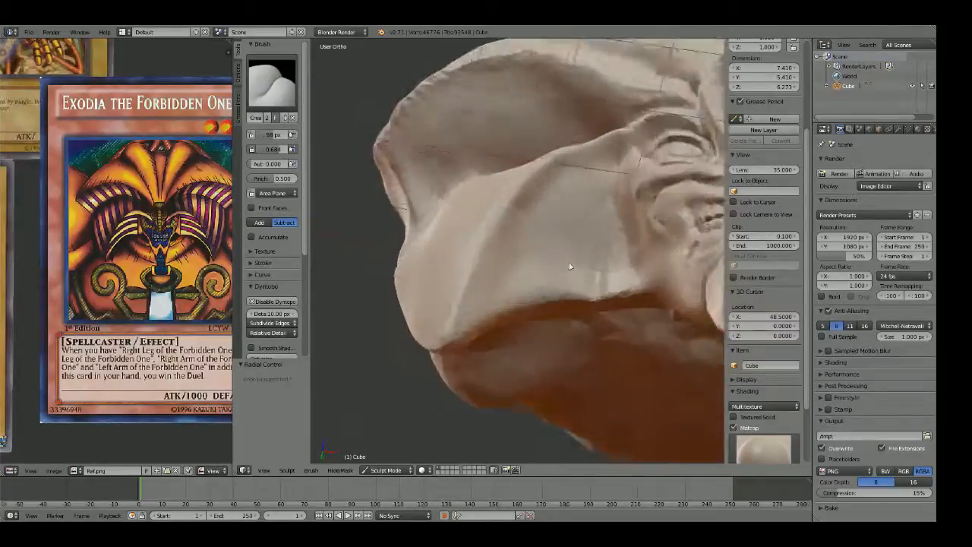
pyautogui.moveTo(570, 266); pyautogui.dragTo(560, 221, button='middle')
pyautogui.moveTo(591, 142)
pyautogui.mouseDown(button='middle')
pyautogui.moveTo(554, 246)
pyautogui.moveTo(597, 289)
pyautogui.moveTo(615, 202)
pyautogui.moveTo(597, 202)
pyautogui.mouseUp(button='middle')
pyautogui.click(591, 198)
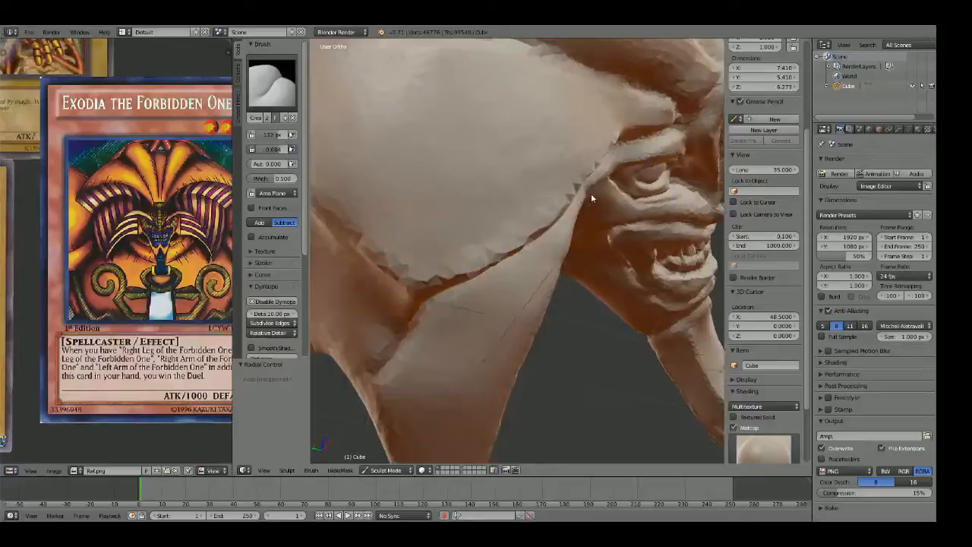
pyautogui.press('g')
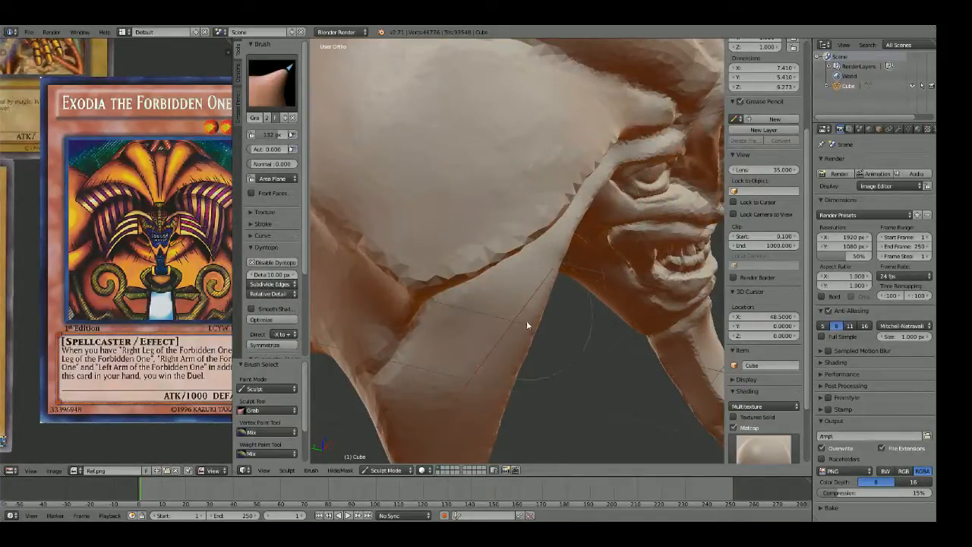
pyautogui.scroll(-5, 498, 365)
pyautogui.press('KP_1')
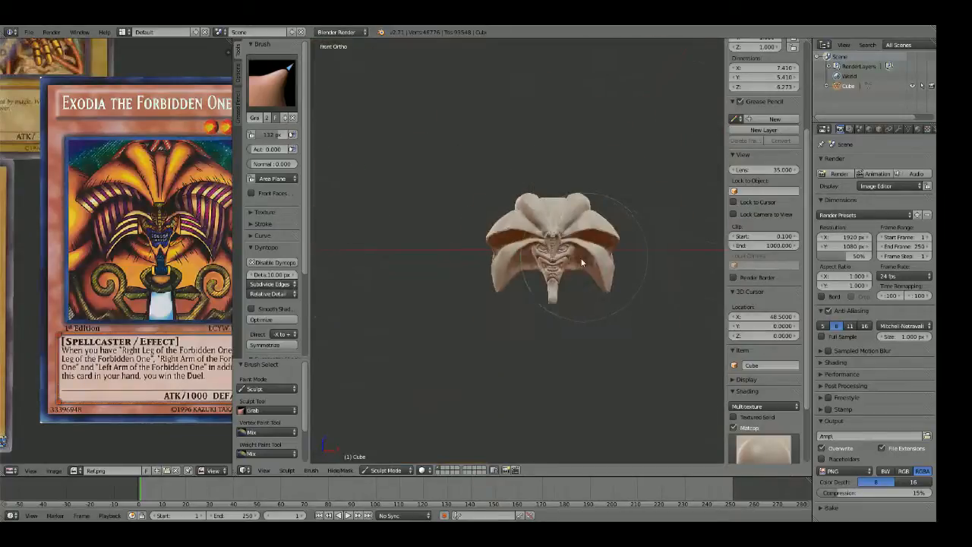
pyautogui.scroll(8, 586, 261)
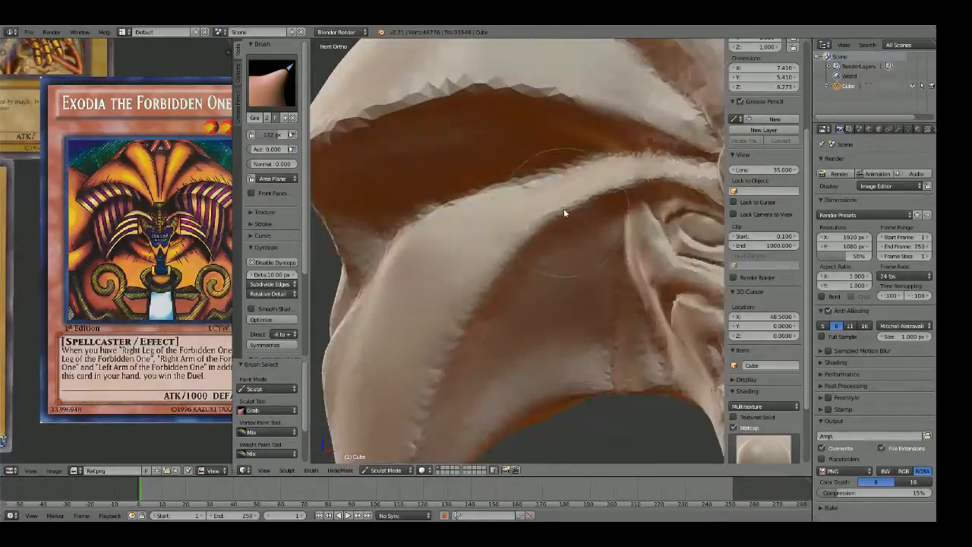
pyautogui.scroll(-8, 566, 210)
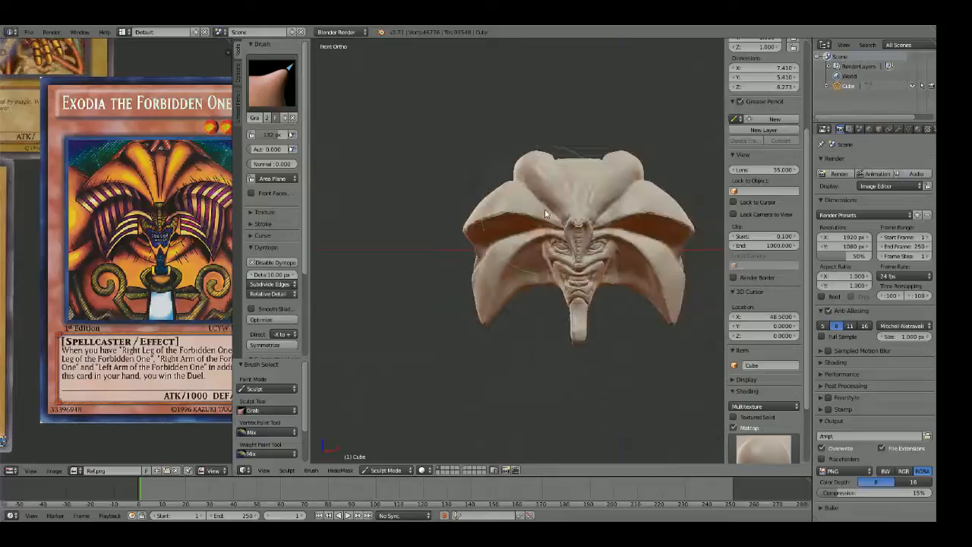
# Step: Examine the full-body artwork and the cards in the reference image for the neck and shoulder shapes
pyautogui.scroll(-2, 547, 212)
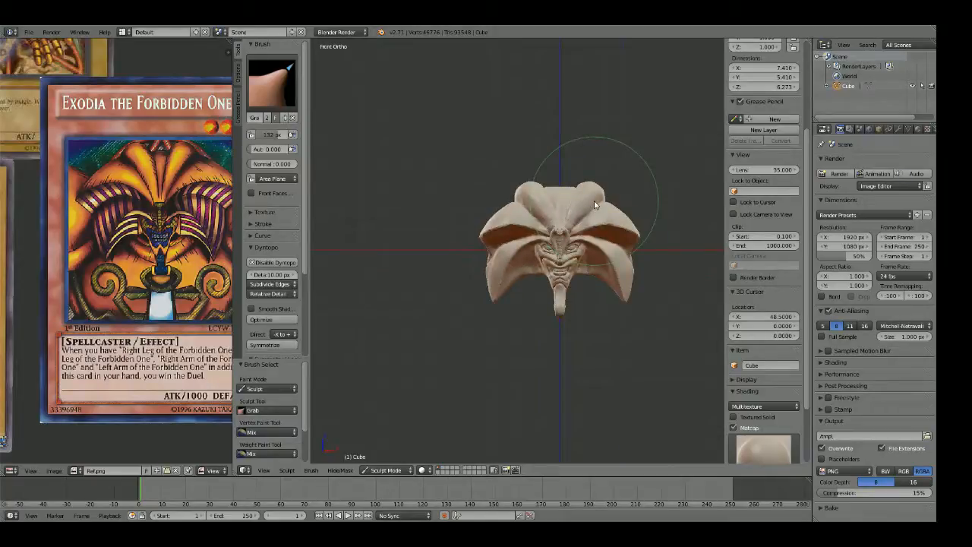
pyautogui.scroll(-4, 114, 251)
pyautogui.scroll(3, 148, 262)
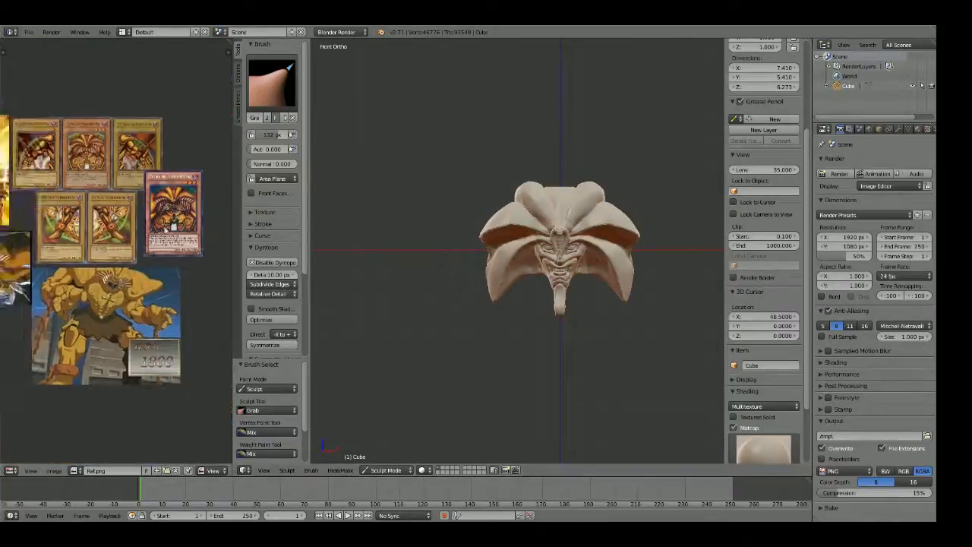
pyautogui.moveTo(150, 262); pyautogui.dragTo(220, 304, button='middle')
pyautogui.scroll(4, 151, 240)
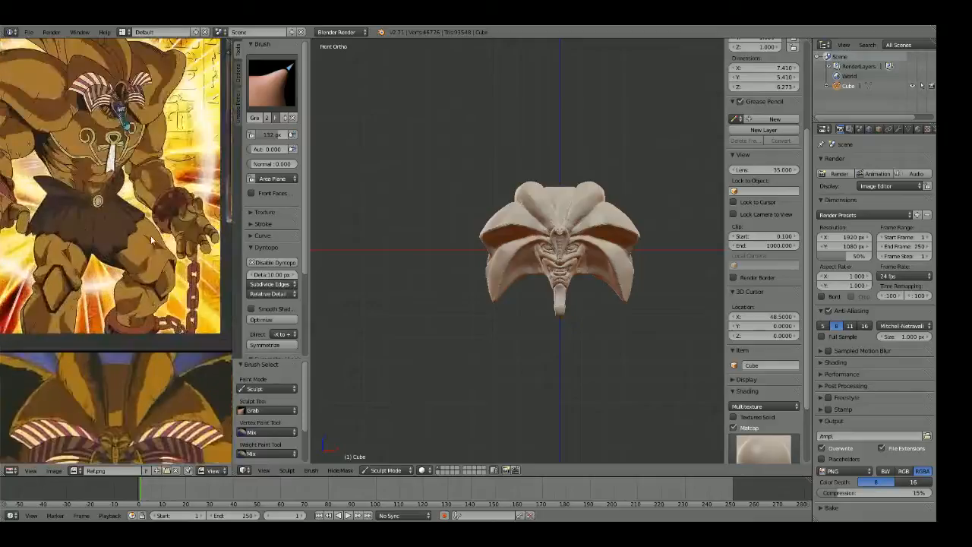
pyautogui.scroll(-3, 20, 331)
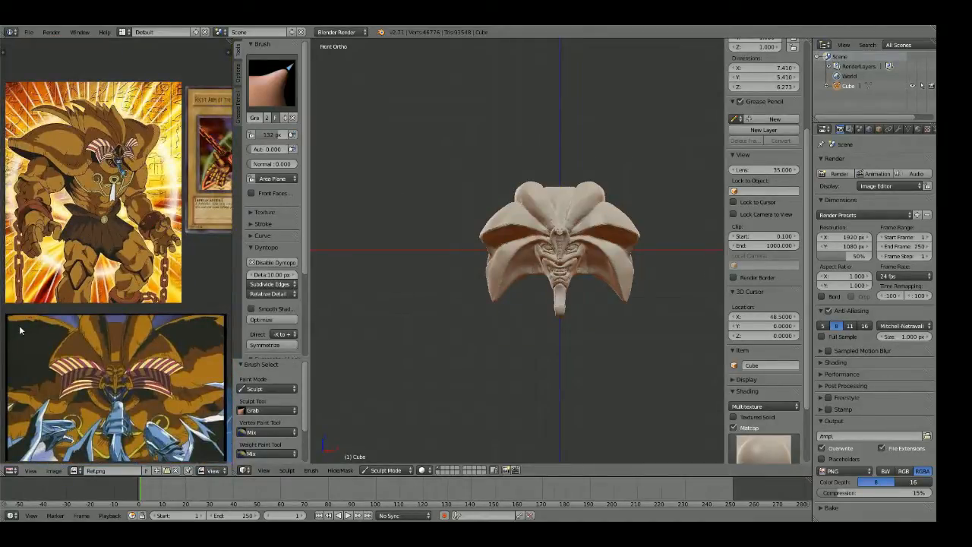
pyautogui.moveTo(190, 320); pyautogui.dragTo(31, 349, button='middle')
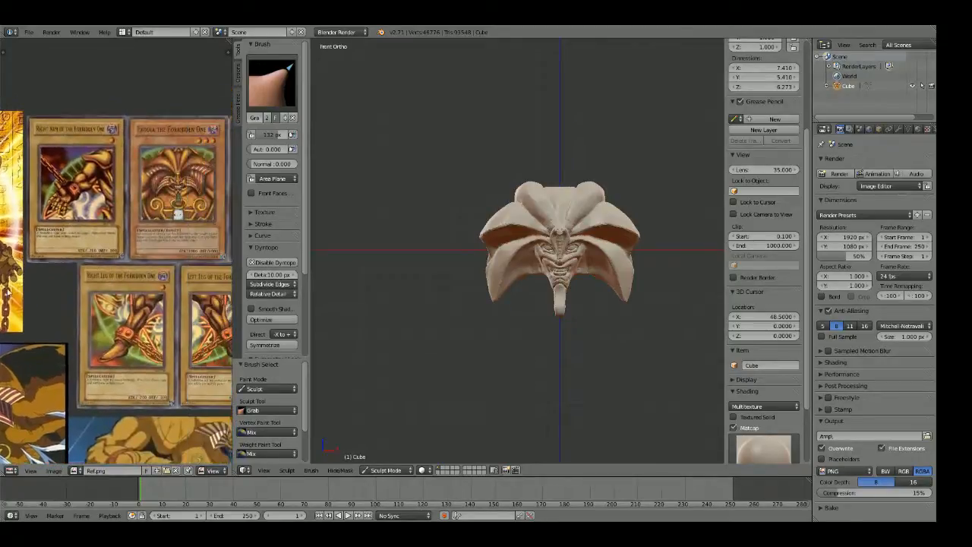
pyautogui.scroll(-1, 7, 292)
pyautogui.moveTo(8, 292); pyautogui.dragTo(73, 278, button='middle')
pyautogui.scroll(4, 612, 259)
# Step: Pull a neck downward from the underside of the head in the back view with the Snake Hook brush at 182 px
pyautogui.moveTo(612, 259); pyautogui.dragTo(469, 263, button='middle')
pyautogui.scroll(3, 469, 262)
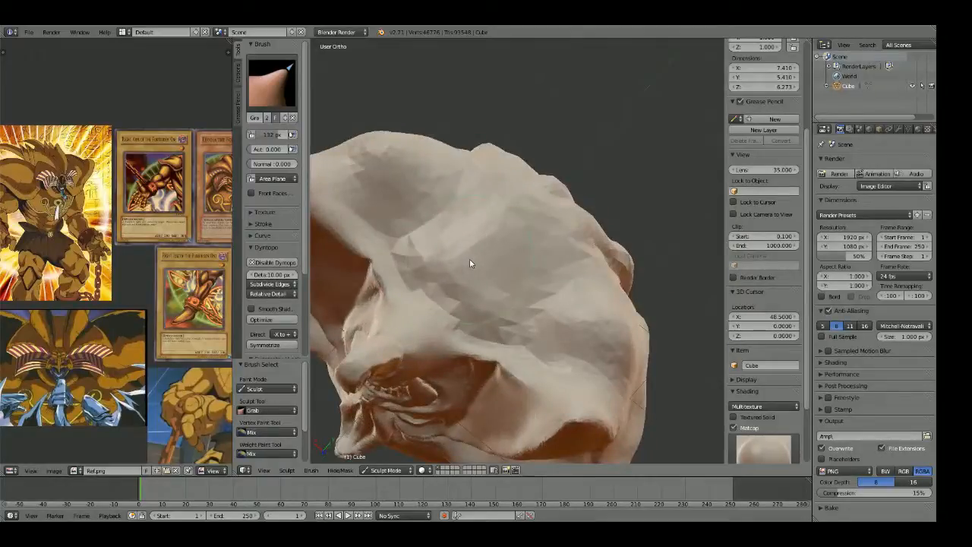
pyautogui.press('KP_3')
pyautogui.press('KP_1')
pyautogui.press('ctrl+KP_1')
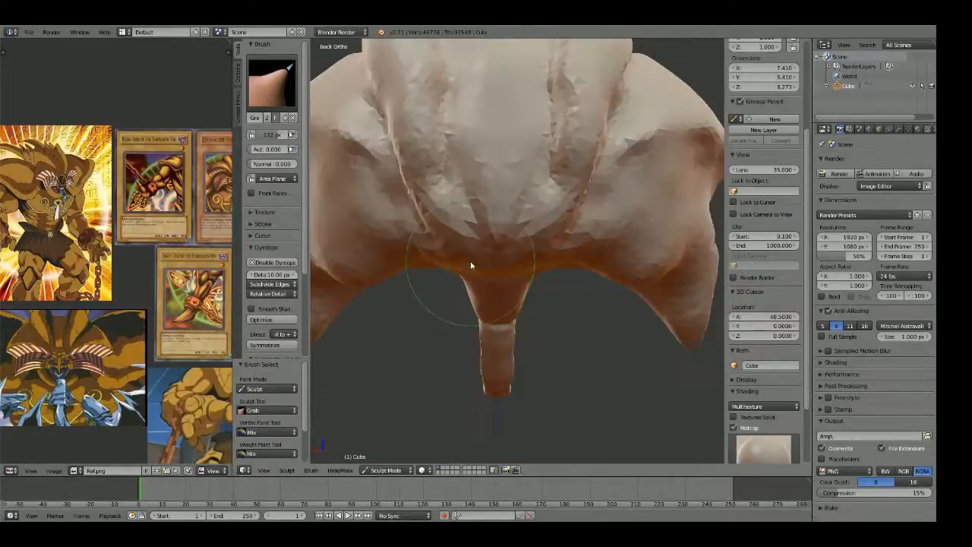
pyautogui.scroll(-4, 470, 261)
pyautogui.click(271, 82)
pyautogui.click(325, 234)
pyautogui.scroll(4, 485, 229)
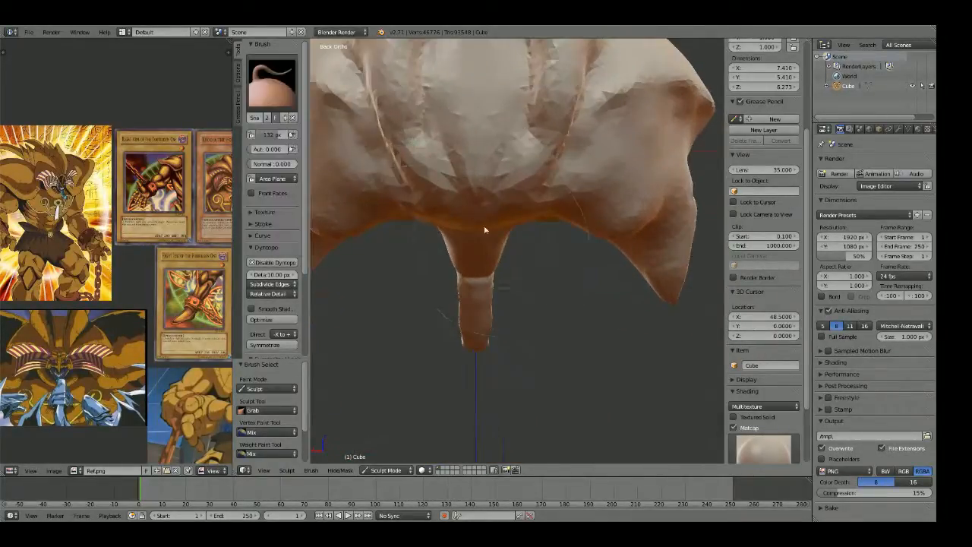
pyautogui.press('f')
pyautogui.click(484, 230)
pyautogui.moveTo(479, 233); pyautogui.dragTo(487, 449)
pyautogui.scroll(-1, 495, 352)
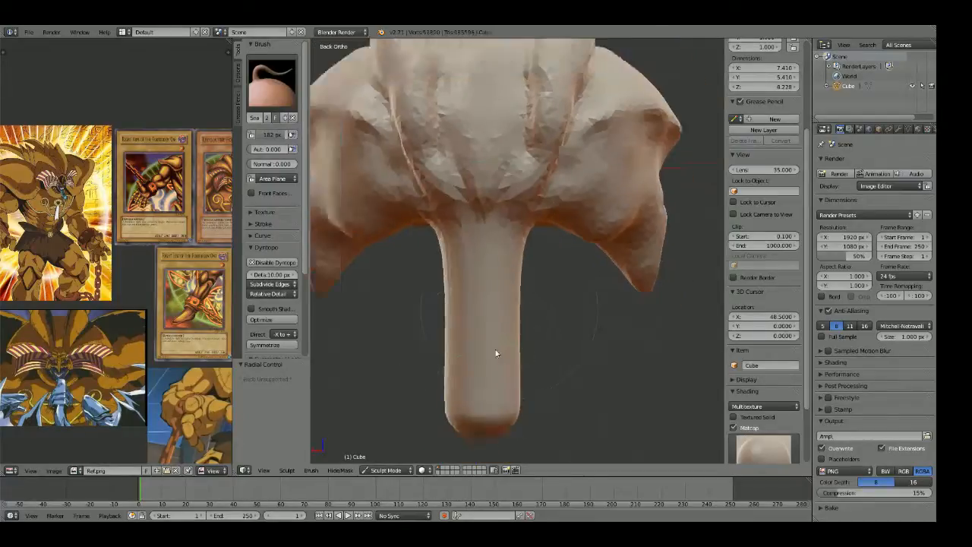
# Step: Thicken the neck below the head with the Draw brush at 129 px and a dynamic topology detail size of 20 px
pyautogui.scroll(-4, 495, 353)
pyautogui.press('KP_1')
pyautogui.scroll(4, 514, 299)
pyautogui.moveTo(544, 267)
pyautogui.mouseDown(button='middle')
pyautogui.moveTo(538, 323)
pyautogui.moveTo(524, 274)
pyautogui.moveTo(472, 236)
pyautogui.moveTo(475, 154)
pyautogui.moveTo(558, 156)
pyautogui.mouseUp(button='middle')
pyautogui.press('x')
pyautogui.press('f')
pyautogui.click(516, 202)
pyautogui.keyDown('shift'); pyautogui.moveTo(519, 201); pyautogui.dragTo(549, 266, button='middle'); pyautogui.keyUp('shift')
pyautogui.scroll(2, 549, 267)
pyautogui.moveTo(549, 267)
pyautogui.mouseDown()
pyautogui.moveTo(512, 242)
pyautogui.moveTo(573, 256)
pyautogui.moveTo(560, 282)
pyautogui.mouseUp()
pyautogui.moveTo(560, 282); pyautogui.dragTo(595, 347, button='middle')
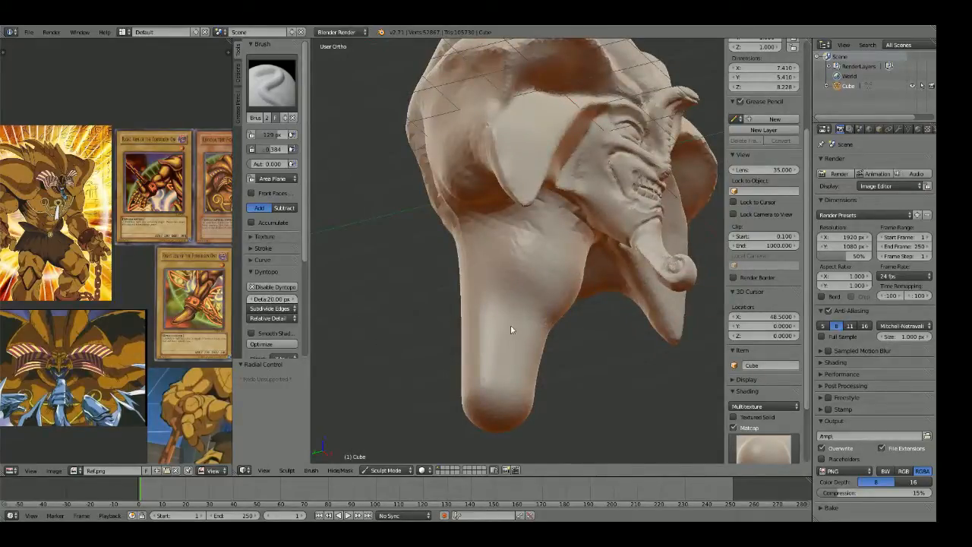
pyautogui.moveTo(510, 329); pyautogui.dragTo(467, 387)
# Step: Set the refine method to Subdivide Collapse and broaden the lower neck into a rounded chest mass with the Draw brush
pyautogui.click(273, 309)
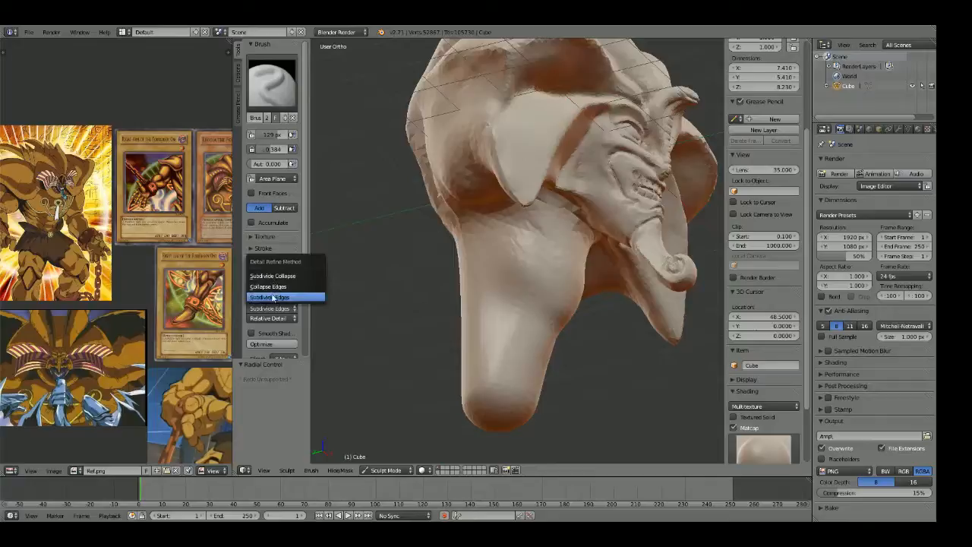
pyautogui.click(272, 275)
pyautogui.moveTo(523, 274)
pyautogui.mouseDown()
pyautogui.moveTo(504, 371)
pyautogui.moveTo(479, 358)
pyautogui.mouseUp()
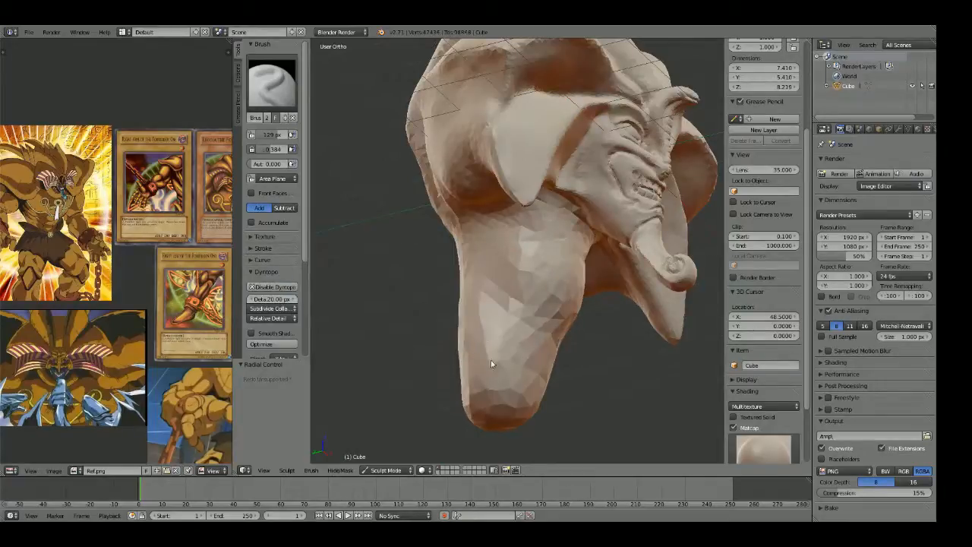
pyautogui.moveTo(478, 357); pyautogui.dragTo(638, 362, button='middle')
pyautogui.moveTo(486, 258)
pyautogui.mouseDown()
pyautogui.moveTo(479, 357)
pyautogui.moveTo(448, 319)
pyautogui.mouseUp()
pyautogui.moveTo(444, 323); pyautogui.dragTo(549, 325, button='middle')
pyautogui.moveTo(392, 292)
pyautogui.mouseDown(button='middle')
pyautogui.moveTo(479, 277)
pyautogui.moveTo(524, 300)
pyautogui.mouseUp(button='middle')
pyautogui.moveTo(528, 239)
pyautogui.mouseDown()
pyautogui.moveTo(559, 317)
pyautogui.moveTo(547, 318)
pyautogui.mouseUp()
pyautogui.press('KP_1')
pyautogui.scroll(-3, 620, 255)
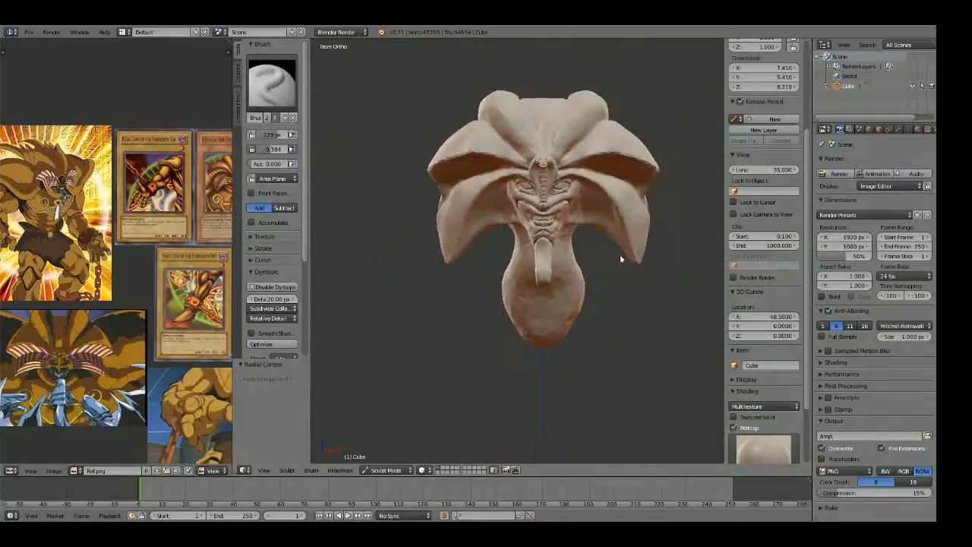
# Step: Build up the upper chest and shoulder masses below the head with the SculptDraw brush at 129 px
pyautogui.scroll(-2, 190, 296)
pyautogui.moveTo(213, 297); pyautogui.dragTo(57, 255, button='middle')
pyautogui.scroll(1, 152, 262)
pyautogui.scroll(3, 232, 267)
pyautogui.moveTo(512, 250)
pyautogui.mouseDown(button='middle')
pyautogui.moveTo(585, 269)
pyautogui.moveTo(567, 251)
pyautogui.moveTo(502, 253)
pyautogui.mouseUp(button='middle')
pyautogui.scroll(4, 538, 254)
pyautogui.moveTo(578, 258); pyautogui.dragTo(546, 277, button='middle')
pyautogui.press('d')
pyautogui.moveTo(546, 277)
pyautogui.mouseDown()
pyautogui.moveTo(513, 277)
pyautogui.moveTo(525, 278)
pyautogui.moveTo(507, 300)
pyautogui.mouseUp()
pyautogui.moveTo(508, 300)
pyautogui.mouseDown(button='middle')
pyautogui.moveTo(531, 304)
pyautogui.moveTo(491, 329)
pyautogui.moveTo(615, 265)
pyautogui.moveTo(564, 267)
pyautogui.mouseUp(button='middle')
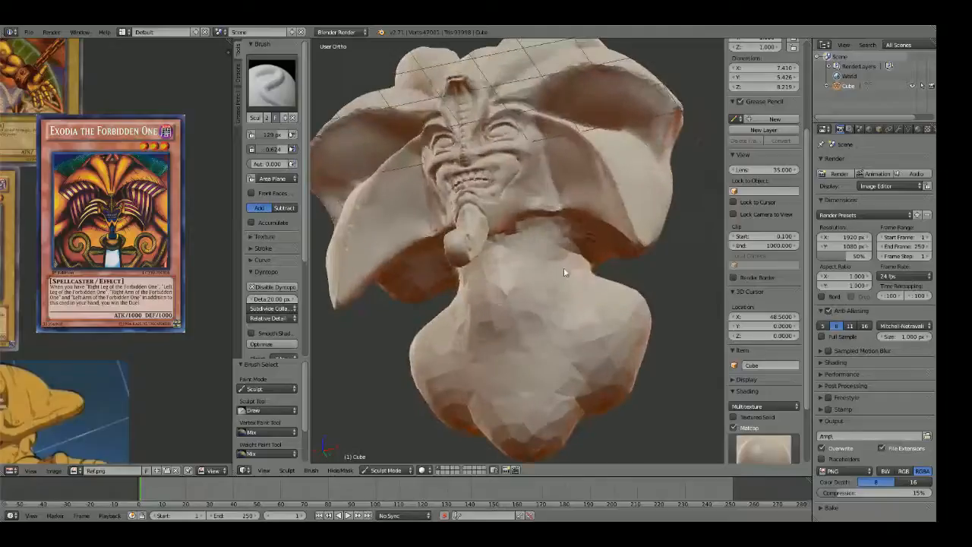
pyautogui.moveTo(564, 267); pyautogui.dragTo(604, 299)
pyautogui.moveTo(604, 299); pyautogui.dragTo(517, 306, button='middle')
# Step: Reshape the neck and upper torso from the side and at an angle with the Grab brush, extending the back rearward
pyautogui.press('g')
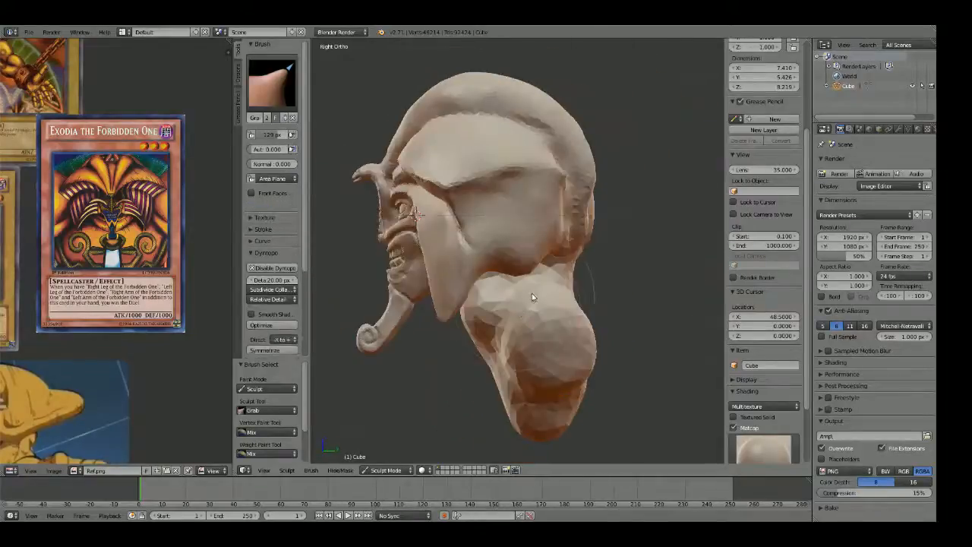
pyautogui.moveTo(578, 307)
pyautogui.mouseDown()
pyautogui.moveTo(601, 306)
pyautogui.moveTo(571, 306)
pyautogui.mouseUp()
pyautogui.moveTo(623, 304)
pyautogui.mouseDown(button='middle')
pyautogui.moveTo(494, 283)
pyautogui.moveTo(489, 165)
pyautogui.moveTo(514, 259)
pyautogui.mouseUp(button='middle')
pyautogui.moveTo(512, 268)
pyautogui.mouseDown()
pyautogui.moveTo(488, 243)
pyautogui.moveTo(497, 245)
pyautogui.mouseUp()
pyautogui.press('KP_3')
pyautogui.moveTo(565, 270)
pyautogui.mouseDown()
pyautogui.moveTo(549, 256)
pyautogui.moveTo(557, 214)
pyautogui.mouseUp()
pyautogui.moveTo(557, 214); pyautogui.dragTo(492, 250, button='middle')
pyautogui.moveTo(492, 249)
pyautogui.mouseDown()
pyautogui.moveTo(518, 256)
pyautogui.moveTo(506, 273)
pyautogui.mouseUp()
pyautogui.moveTo(506, 273)
pyautogui.mouseDown(button='middle')
pyautogui.moveTo(575, 211)
pyautogui.moveTo(560, 332)
pyautogui.moveTo(575, 321)
pyautogui.moveTo(469, 297)
pyautogui.moveTo(401, 221)
pyautogui.moveTo(491, 283)
pyautogui.moveTo(513, 380)
pyautogui.moveTo(456, 276)
pyautogui.moveTo(542, 323)
pyautogui.moveTo(580, 312)
pyautogui.moveTo(584, 299)
pyautogui.mouseUp(button='middle')
pyautogui.press('KP_1')
# Step: Save the sculpt as a new incremental file named Exodia_002.blend
pyautogui.hotkey('ctrl', 's')
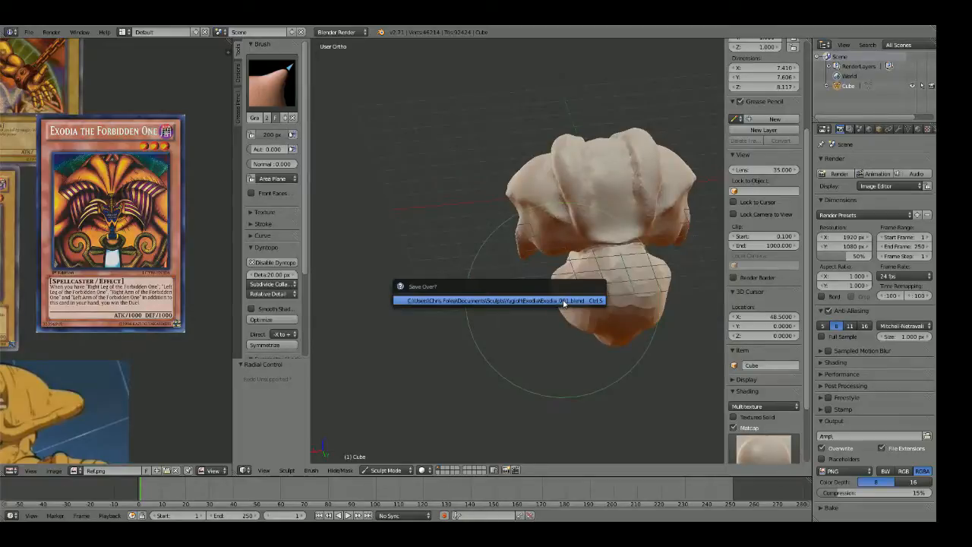
pyautogui.hotkey('ctrl', 'shift', 's')
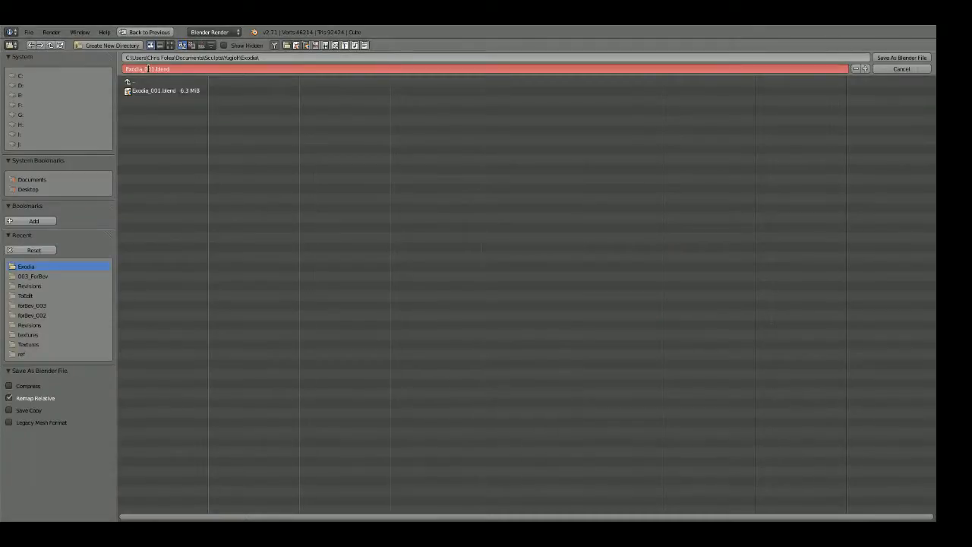
pyautogui.press('KP_Add')
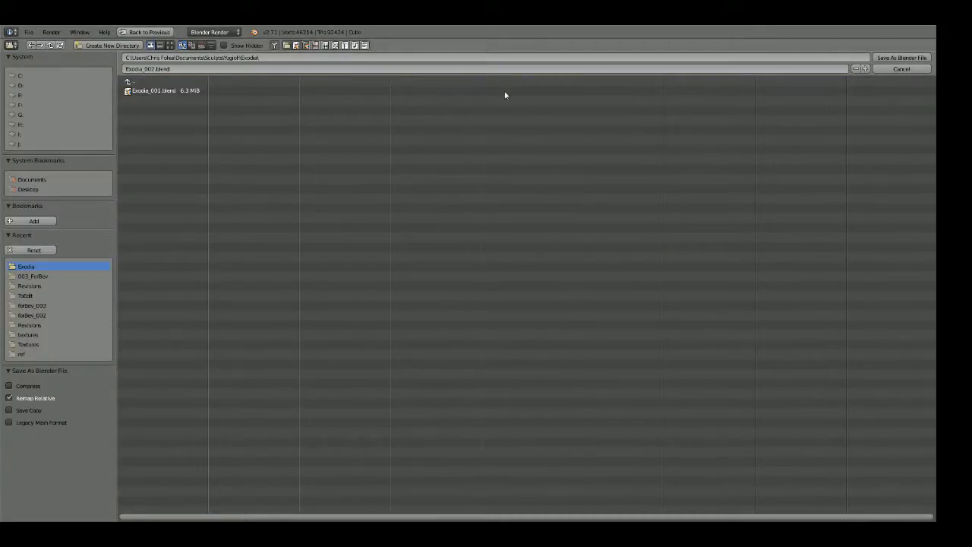
pyautogui.press('Return')
# Step: Stretch the shoulders outward on both sides of the torso with the Grab brush
pyautogui.moveTo(553, 348); pyautogui.dragTo(488, 302, button='middle')
pyautogui.moveTo(495, 312); pyautogui.dragTo(392, 328)
pyautogui.press('f')
pyautogui.click(442, 338)
pyautogui.press('KP_1')
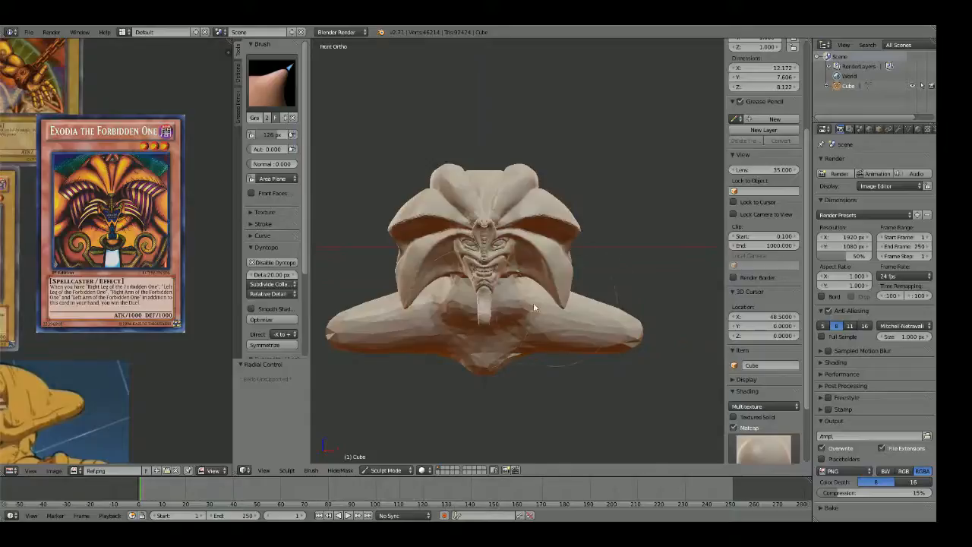
# Step: Raise and thicken the tops of the shoulders in the back view with the Draw brush at 200 px
pyautogui.moveTo(634, 307); pyautogui.dragTo(482, 302, button='middle')
pyautogui.press('ctrl+KP_1')
pyautogui.press('f')
pyautogui.click(493, 315)
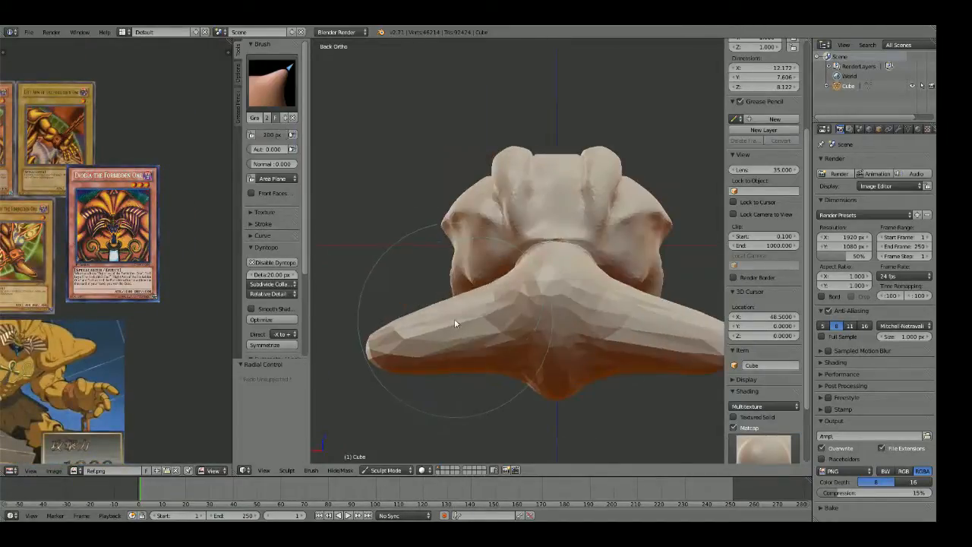
pyautogui.moveTo(436, 291); pyautogui.dragTo(442, 310)
pyautogui.press('x')
pyautogui.moveTo(421, 349); pyautogui.dragTo(448, 281)
# Step: Pull the shoulder mass rearward with the Grab brush at 200 px and check its profile from the side and front
pyautogui.press('g')
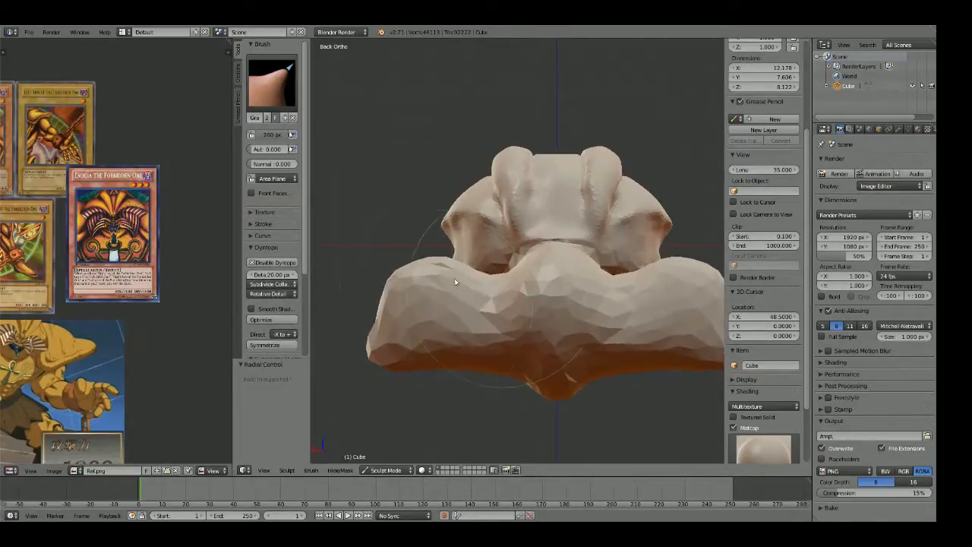
pyautogui.moveTo(504, 282)
pyautogui.mouseDown(button='middle')
pyautogui.moveTo(644, 308)
pyautogui.moveTo(615, 256)
pyautogui.moveTo(486, 226)
pyautogui.moveTo(634, 300)
pyautogui.moveTo(638, 384)
pyautogui.moveTo(578, 270)
pyautogui.mouseUp(button='middle')
pyautogui.moveTo(577, 270)
pyautogui.mouseDown()
pyautogui.moveTo(592, 264)
pyautogui.moveTo(531, 251)
pyautogui.moveTo(536, 239)
pyautogui.moveTo(542, 273)
pyautogui.mouseUp()
pyautogui.press('KP_3')
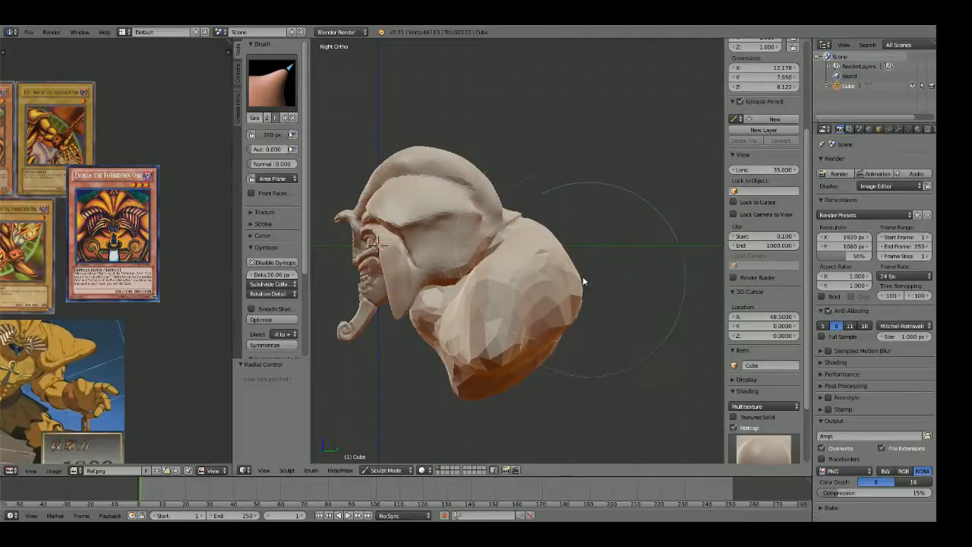
pyautogui.press('KP_1')
pyautogui.scroll(-1, 59, 262)
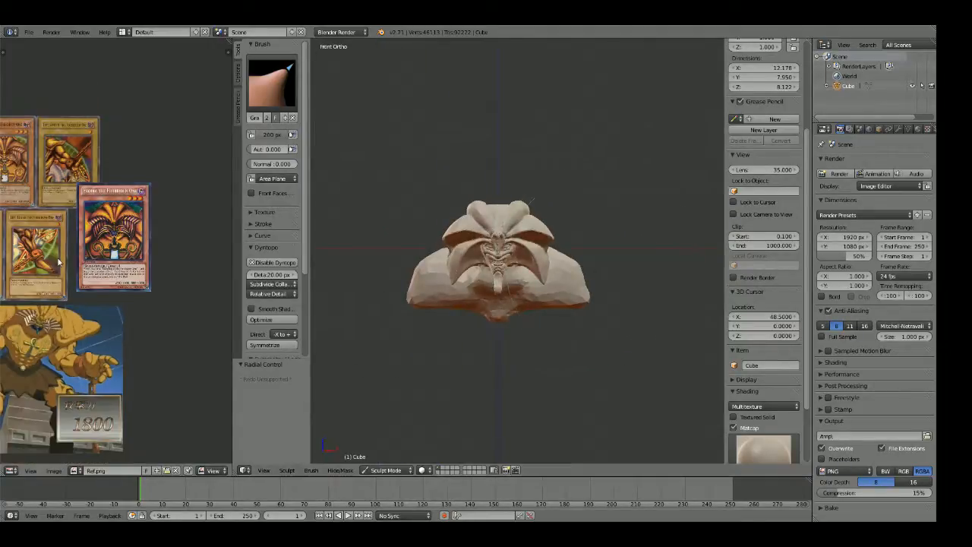
pyautogui.moveTo(342, 289)
pyautogui.mouseDown(button='middle')
pyautogui.moveTo(481, 278)
pyautogui.moveTo(563, 358)
pyautogui.mouseUp(button='middle')
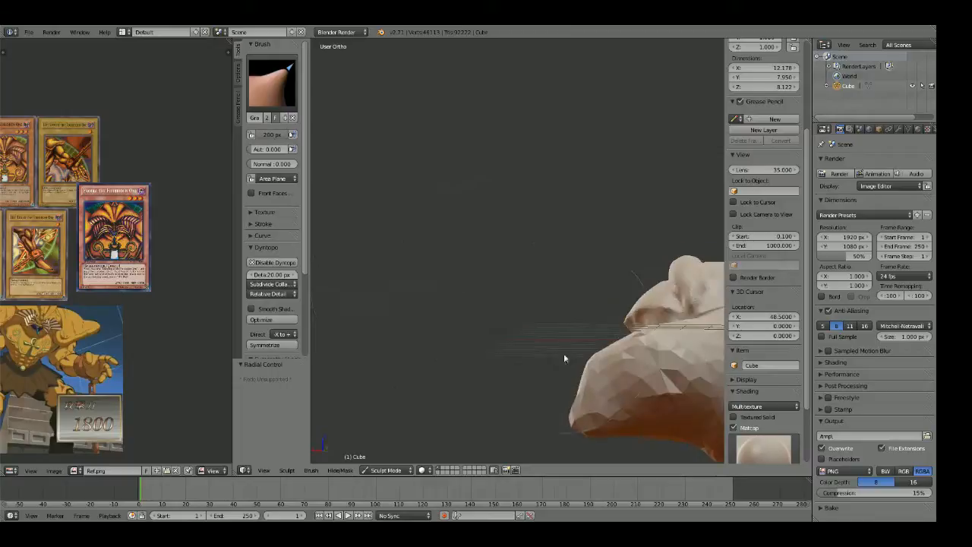
# Step: Round out the upper outer corner of the shoulders with the Grab brush at 200 px
pyautogui.moveTo(564, 358); pyautogui.dragTo(597, 344)
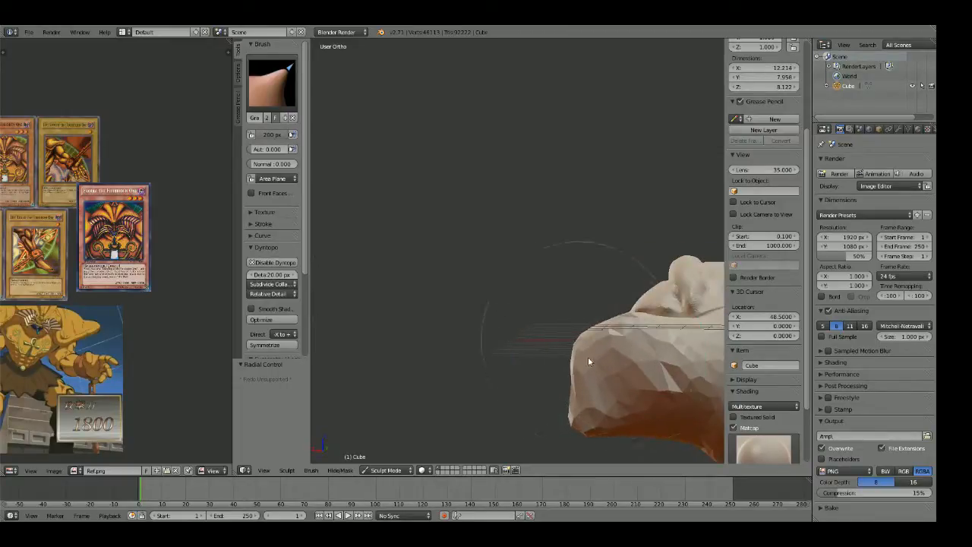
pyautogui.moveTo(588, 357); pyautogui.dragTo(526, 298, button='middle')
pyautogui.press('KP_1')
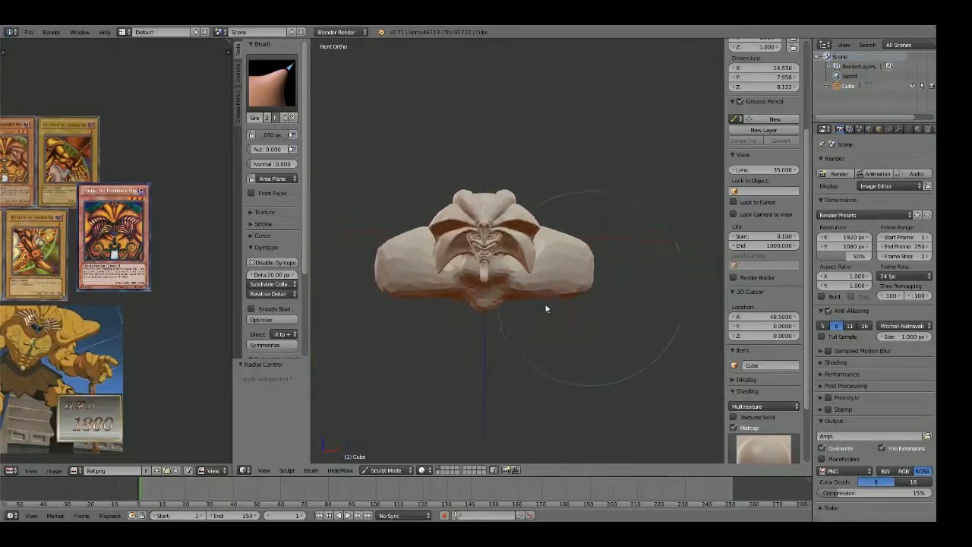
# Step: Pull the underside of the chest down into a long tapering torso with the Grab brush at 170 px in the front view
pyautogui.scroll(2, 505, 274)
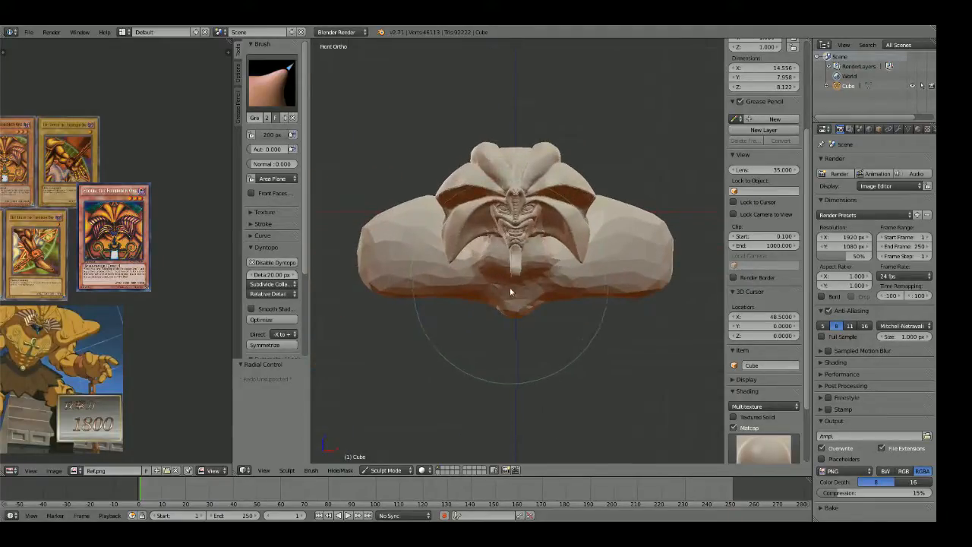
pyautogui.moveTo(34, 298); pyautogui.dragTo(125, 256, button='middle')
pyautogui.moveTo(448, 216)
pyautogui.mouseDown(button='middle')
pyautogui.moveTo(458, 211)
pyautogui.moveTo(481, 281)
pyautogui.moveTo(509, 261)
pyautogui.moveTo(438, 218)
pyautogui.mouseUp(button='middle')
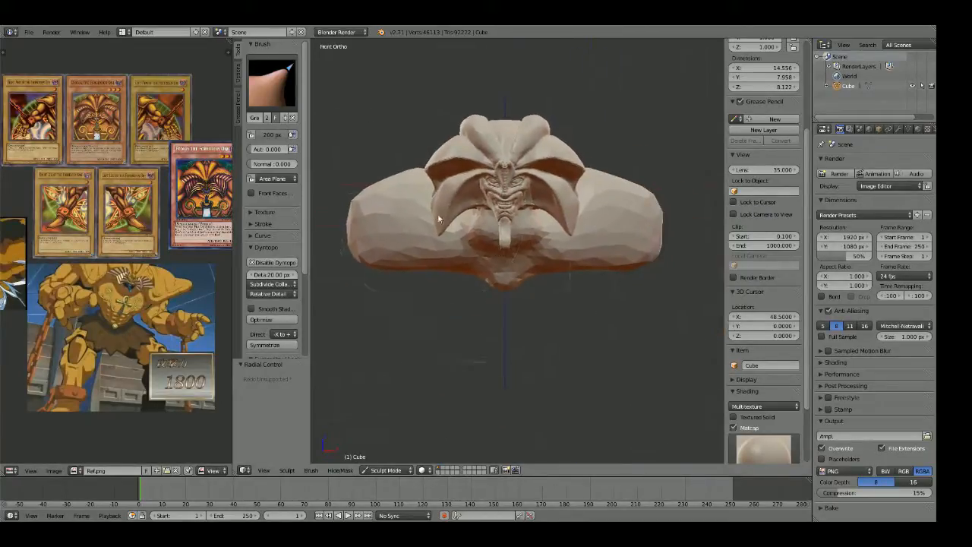
pyautogui.press('f')
pyautogui.click(460, 289)
pyautogui.moveTo(471, 269); pyautogui.dragTo(474, 395)
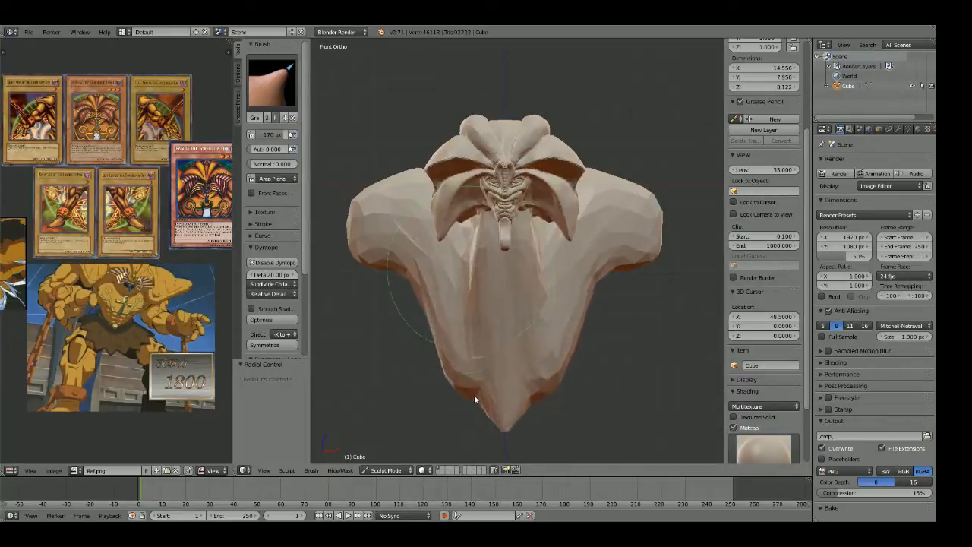
# Step: Fill in the front of the chest with the Draw brush at 170 px and undo the last stroke
pyautogui.press('x')
pyautogui.moveTo(474, 276)
pyautogui.mouseDown()
pyautogui.moveTo(490, 373)
pyautogui.moveTo(506, 396)
pyautogui.mouseUp()
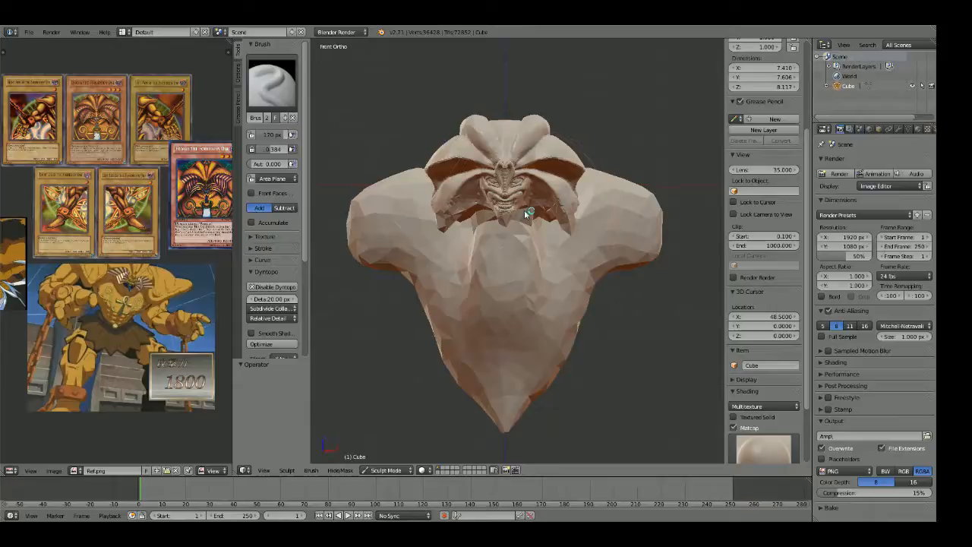
pyautogui.hotkey('ctrl', 'z')
# Step: Pull the lower rear edge of the torso backward in the right view with the Grab brush at 200 px
pyautogui.scroll(3, 521, 283)
pyautogui.moveTo(521, 282)
pyautogui.mouseDown(button='middle')
pyautogui.moveTo(529, 326)
pyautogui.moveTo(527, 256)
pyautogui.moveTo(516, 274)
pyautogui.mouseUp(button='middle')
pyautogui.scroll(-3, 582, 289)
pyautogui.moveTo(521, 251); pyautogui.dragTo(509, 273, button='middle')
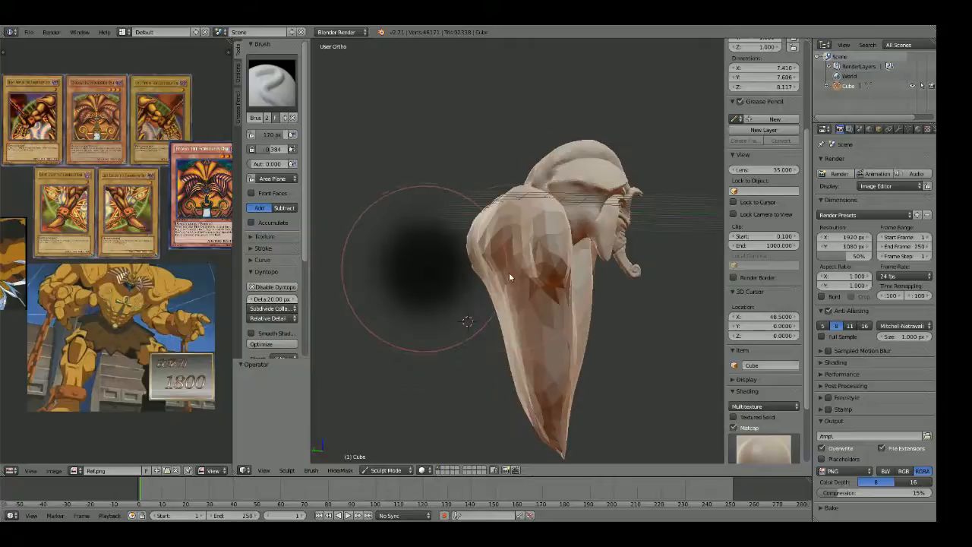
pyautogui.press('KP_3')
pyautogui.press('g')
pyautogui.click(513, 272)
pyautogui.keyDown('shift'); pyautogui.moveTo(530, 357); pyautogui.dragTo(536, 287, button='middle'); pyautogui.keyUp('shift')
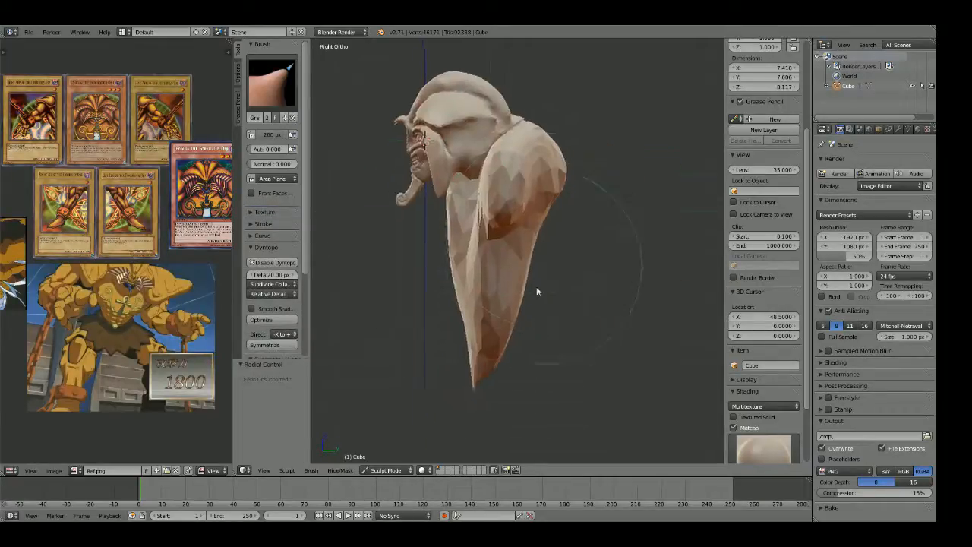
pyautogui.scroll(-2, 536, 286)
pyautogui.moveTo(519, 329)
pyautogui.mouseDown()
pyautogui.moveTo(499, 319)
pyautogui.moveTo(525, 320)
pyautogui.moveTo(505, 340)
pyautogui.moveTo(541, 280)
pyautogui.mouseUp()
# Step: Thicken the torso by pulling its upper, middle and lower back rearward with the Grab brush at 200 px
pyautogui.scroll(4, 553, 248)
pyautogui.moveTo(532, 233)
pyautogui.mouseDown()
pyautogui.moveTo(561, 237)
pyautogui.moveTo(558, 222)
pyautogui.moveTo(585, 221)
pyautogui.mouseUp()
pyautogui.moveTo(566, 291); pyautogui.dragTo(591, 293)
pyautogui.moveTo(575, 368)
pyautogui.mouseDown()
pyautogui.moveTo(610, 372)
pyautogui.moveTo(614, 383)
pyautogui.mouseUp()
pyautogui.scroll(-3, 614, 383)
pyautogui.moveTo(613, 384)
pyautogui.mouseDown(button='middle')
pyautogui.moveTo(643, 281)
pyautogui.moveTo(430, 278)
pyautogui.moveTo(575, 281)
pyautogui.mouseUp(button='middle')
pyautogui.press('KP_1')
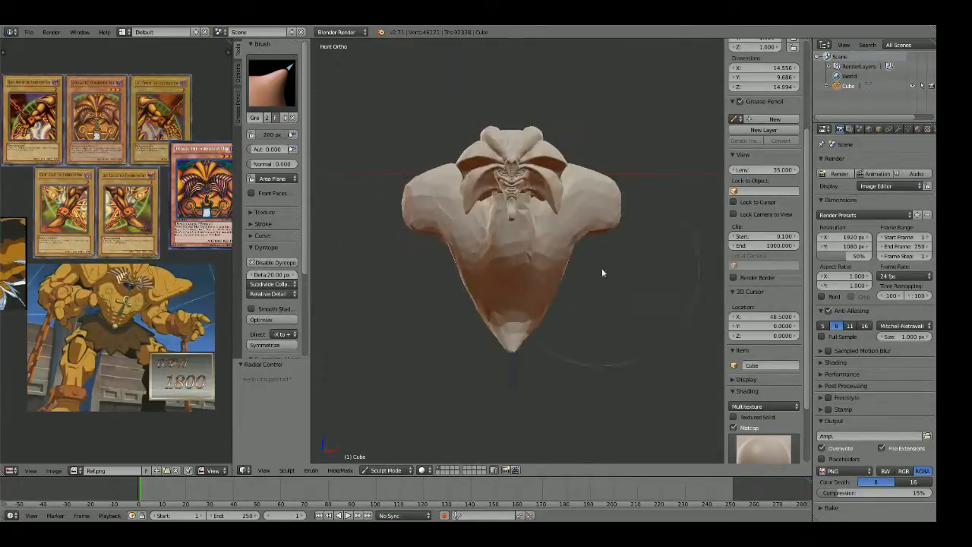
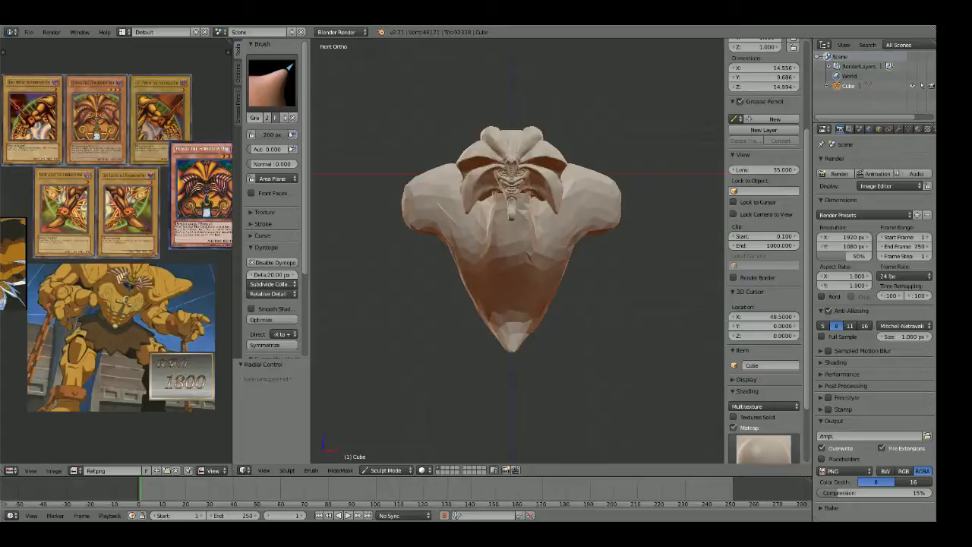
# Step: Tuck the pointed lower tip of the torso up into a blunt base with the Grab brush in the side view
pyautogui.moveTo(615, 178)
pyautogui.mouseDown(button='middle')
pyautogui.moveTo(477, 211)
pyautogui.moveTo(400, 209)
pyautogui.moveTo(416, 243)
pyautogui.mouseUp(button='middle')
pyautogui.press('KP_3')
pyautogui.moveTo(497, 230)
pyautogui.mouseDown(button='middle')
pyautogui.moveTo(382, 210)
pyautogui.moveTo(406, 130)
pyautogui.mouseUp(button='middle')
pyautogui.moveTo(451, 227)
pyautogui.mouseDown(button='middle')
pyautogui.moveTo(557, 282)
pyautogui.moveTo(516, 257)
pyautogui.mouseUp(button='middle')
pyautogui.press('KP_3')
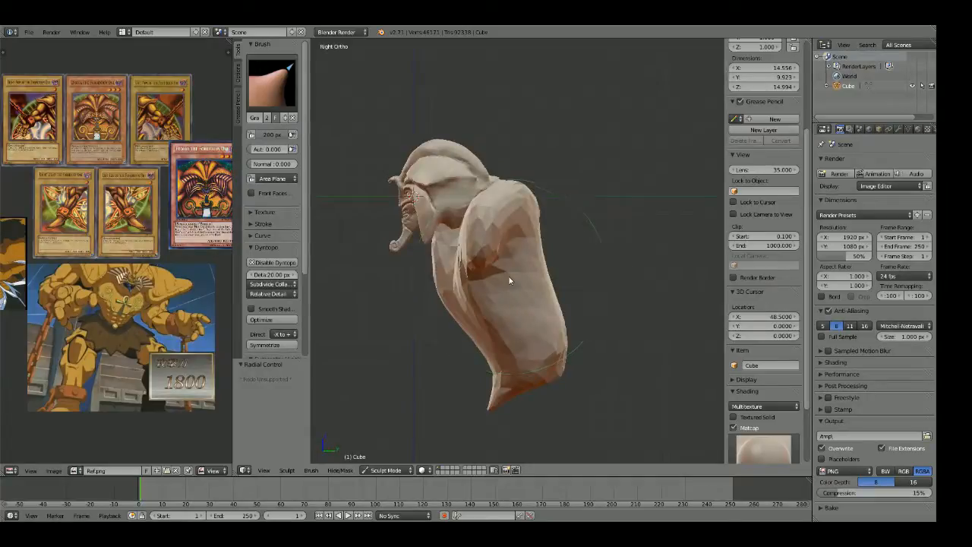
pyautogui.scroll(-1, 546, 345)
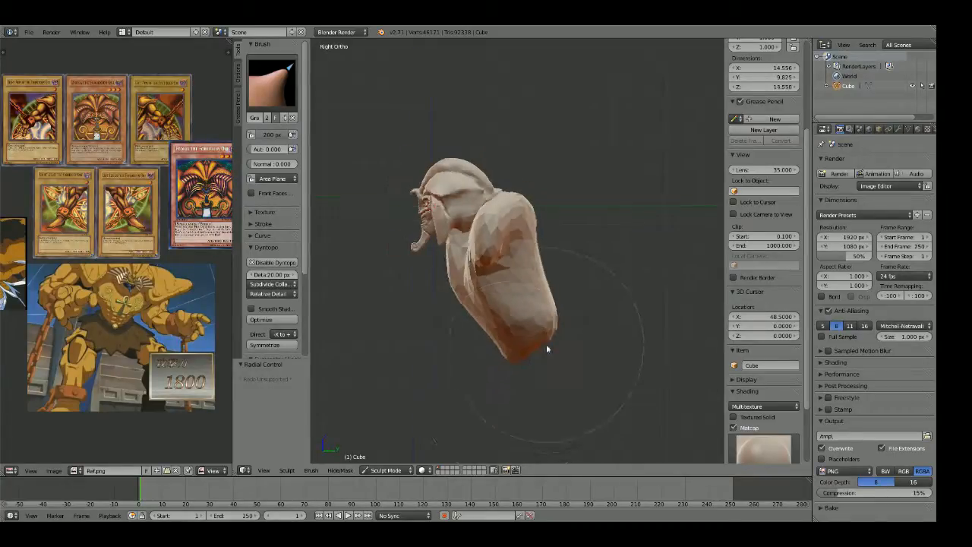
pyautogui.keyDown('shift'); pyautogui.moveTo(535, 341); pyautogui.dragTo(560, 314, button='middle'); pyautogui.keyUp('shift')
pyautogui.moveTo(548, 318); pyautogui.dragTo(549, 327)
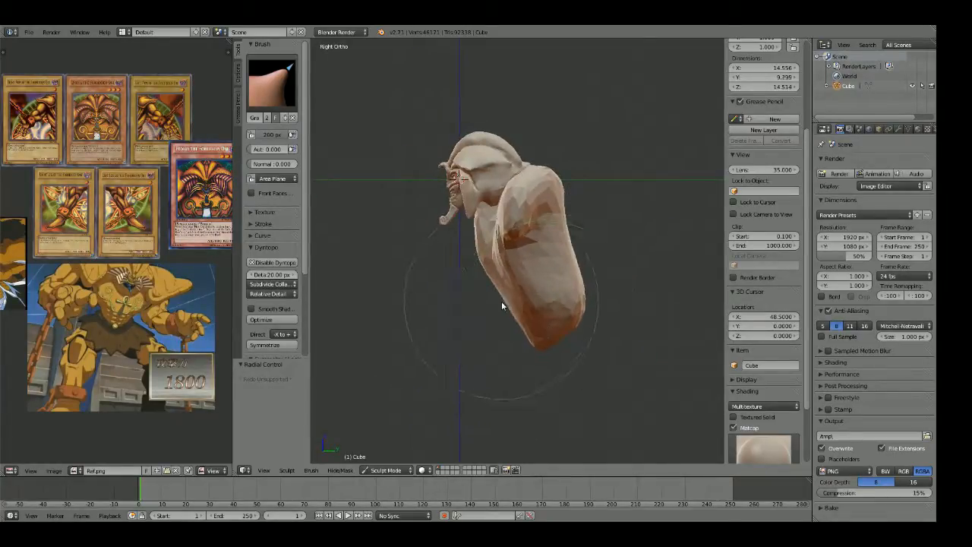
# Step: Examine the character's chest and arms and the card artwork in the reference image
pyautogui.moveTo(429, 282); pyautogui.dragTo(494, 261, button='middle')
pyautogui.scroll(3, 77, 304)
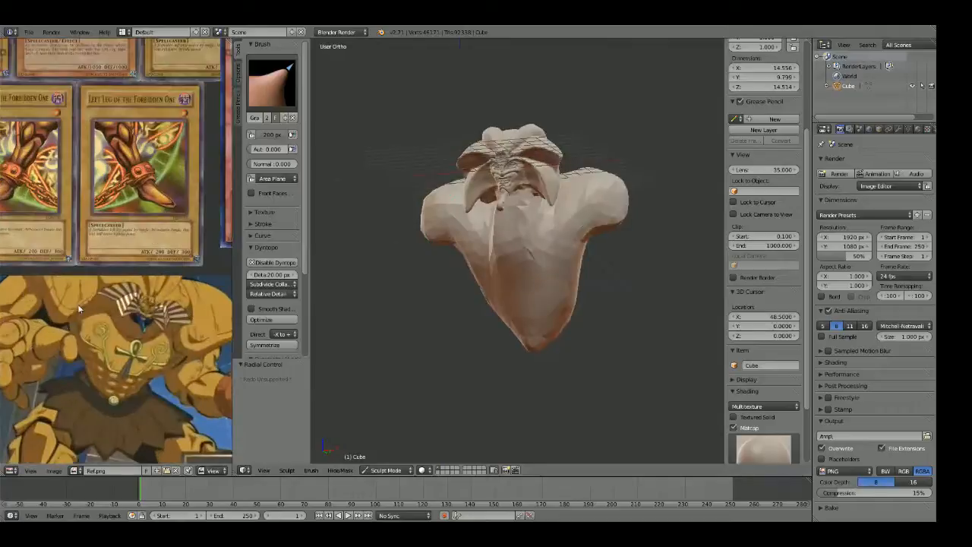
pyautogui.scroll(-4, 78, 305)
pyautogui.moveTo(78, 305); pyautogui.dragTo(171, 407, button='middle')
pyautogui.scroll(3, 171, 407)
pyautogui.scroll(2, 116, 251)
pyautogui.moveTo(116, 250); pyautogui.dragTo(205, 311, button='middle')
pyautogui.scroll(1, 205, 312)
pyautogui.scroll(-5, 205, 311)
pyautogui.moveTo(223, 253); pyautogui.dragTo(92, 239, button='middle')
pyautogui.scroll(2, 92, 239)
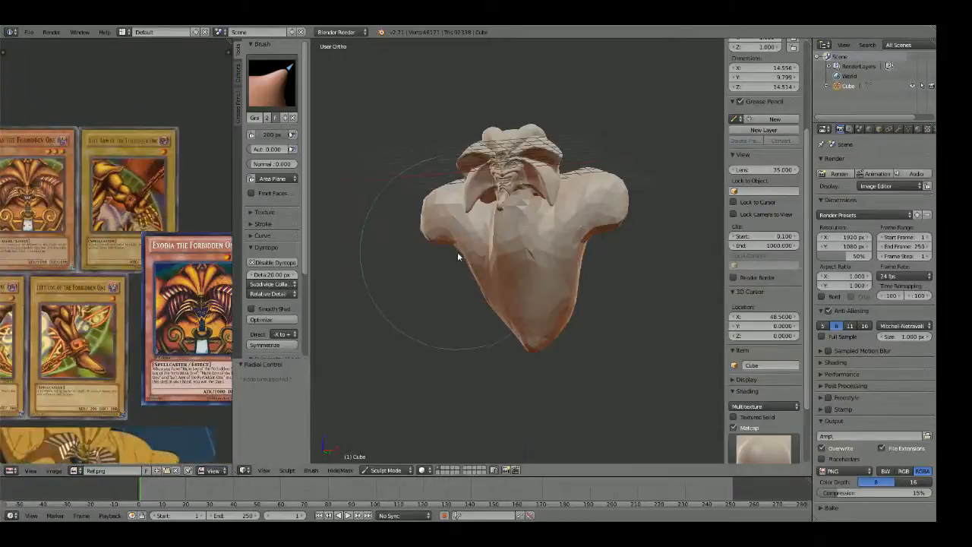
# Step: Try to carve a crease across the upper chest below the headdress with the Crease brush
pyautogui.press('KP_1')
pyautogui.scroll(3, 471, 264)
pyautogui.keyDown('shift'); pyautogui.moveTo(538, 210); pyautogui.dragTo(541, 265, button='middle'); pyautogui.keyUp('shift')
pyautogui.hotkey('shift', 'c')
pyautogui.press('f')
pyautogui.click(466, 285)
pyautogui.moveTo(462, 286)
pyautogui.mouseDown(button='middle')
pyautogui.moveTo(510, 218)
pyautogui.moveTo(506, 268)
pyautogui.moveTo(575, 276)
pyautogui.moveTo(551, 315)
pyautogui.moveTo(479, 279)
pyautogui.mouseUp(button='middle')
pyautogui.press('f')
pyautogui.click(491, 323)
pyautogui.moveTo(491, 323)
pyautogui.mouseDown()
pyautogui.moveTo(446, 308)
pyautogui.moveTo(432, 316)
pyautogui.moveTo(430, 283)
pyautogui.mouseUp()
# Step: Smooth the upper chest beside the neck with the Grab brush set to 200 px
pyautogui.press('g')
pyautogui.press('f')
pyautogui.click(446, 315)
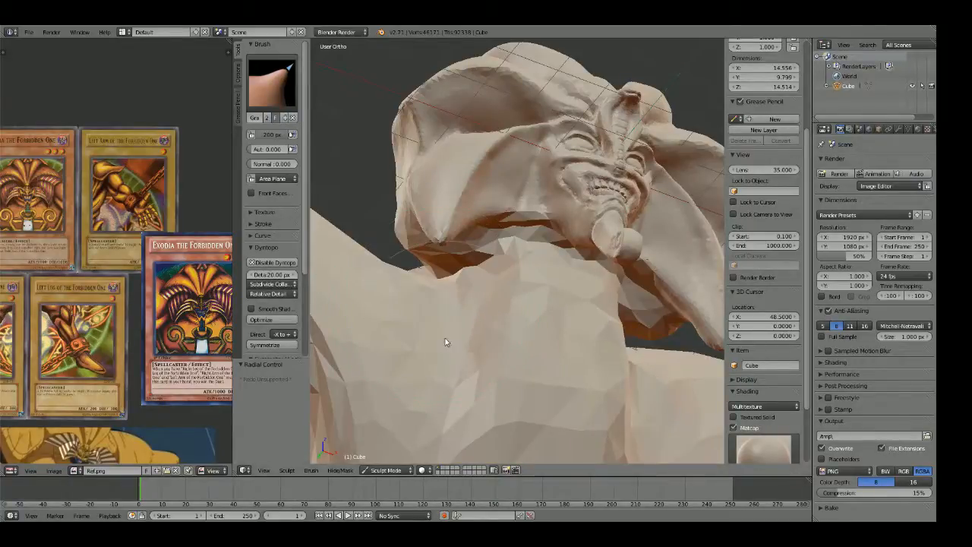
pyautogui.keyDown('shift'); pyautogui.moveTo(447, 341); pyautogui.dragTo(500, 388); pyautogui.keyUp('shift')
pyautogui.moveTo(513, 312)
pyautogui.mouseDown(button='middle')
pyautogui.moveTo(592, 353)
pyautogui.moveTo(610, 405)
pyautogui.moveTo(701, 386)
pyautogui.moveTo(552, 372)
pyautogui.moveTo(530, 248)
pyautogui.moveTo(580, 271)
pyautogui.mouseUp(button='middle')
# Step: Try to build up the area between the neck and shoulder with the Draw brush at 175 px and 0.551 strength
pyautogui.press('x')
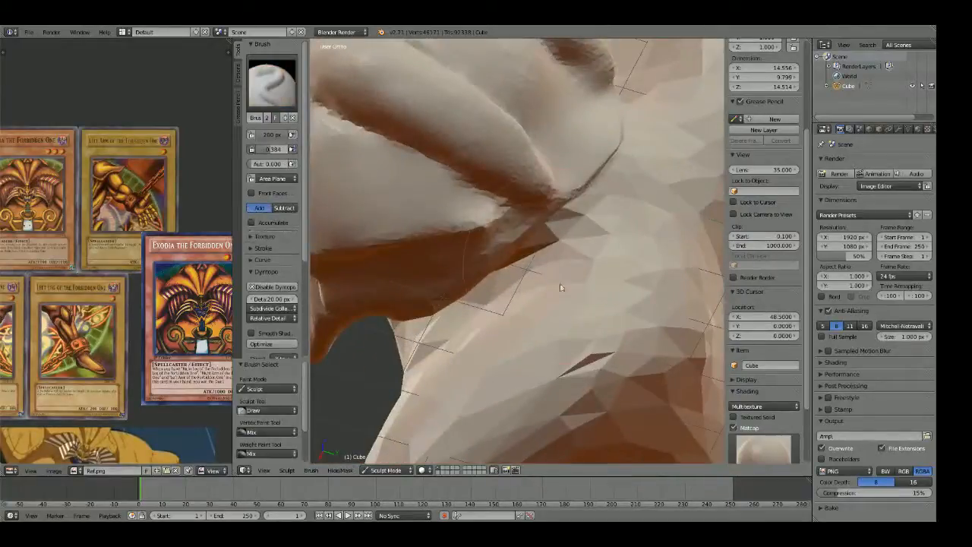
pyautogui.hotkey('ctrl', 'z')
pyautogui.moveTo(510, 263)
pyautogui.mouseDown(button='middle')
pyautogui.moveTo(494, 250)
pyautogui.moveTo(518, 220)
pyautogui.mouseUp(button='middle')
pyautogui.press('f')
pyautogui.click(505, 223)
pyautogui.hotkey('shift', 'f')
pyautogui.click(574, 162)
pyautogui.moveTo(607, 114); pyautogui.dragTo(534, 254)
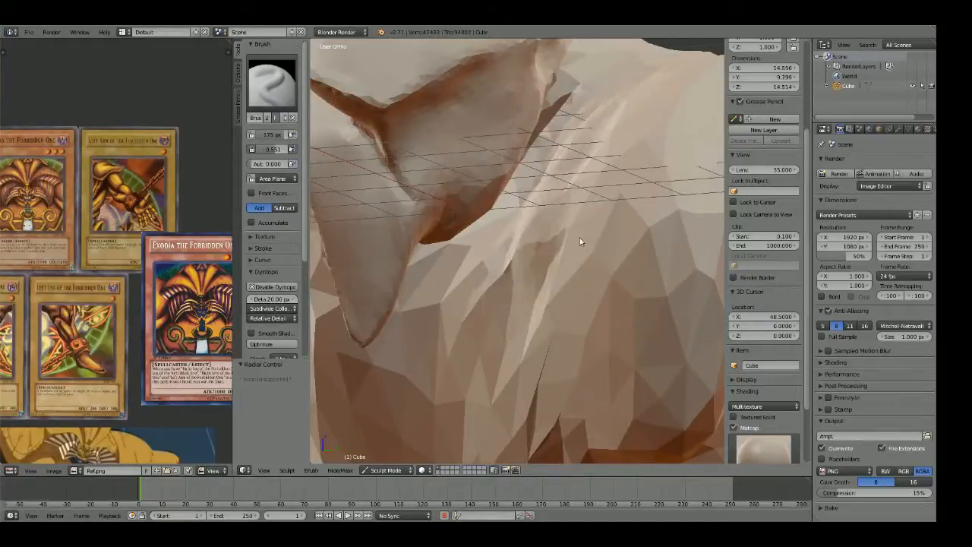
pyautogui.hotkey('ctrl', 'z')
# Step: Fill the grooves between the neck, shoulder and chest with the Clay brush at 175 px and smooth the side of the chest
pyautogui.moveTo(614, 163)
pyautogui.mouseDown(button='middle')
pyautogui.moveTo(579, 191)
pyautogui.moveTo(560, 254)
pyautogui.moveTo(527, 236)
pyautogui.moveTo(534, 210)
pyautogui.moveTo(505, 237)
pyautogui.mouseUp(button='middle')
pyautogui.press('c')
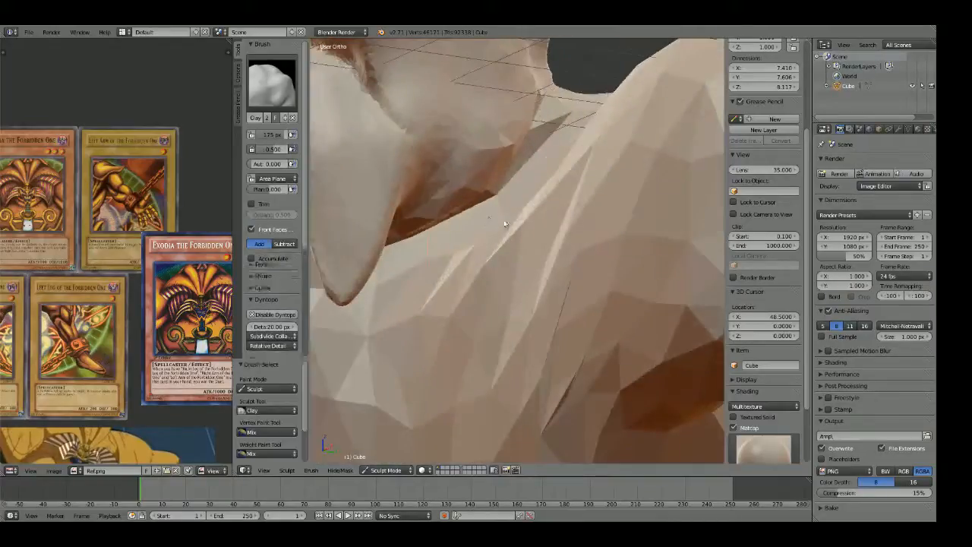
pyautogui.moveTo(488, 210)
pyautogui.mouseDown()
pyautogui.moveTo(440, 256)
pyautogui.moveTo(456, 257)
pyautogui.moveTo(434, 217)
pyautogui.moveTo(431, 285)
pyautogui.mouseUp()
pyautogui.moveTo(474, 288)
pyautogui.mouseDown(button='middle')
pyautogui.moveTo(536, 233)
pyautogui.moveTo(536, 180)
pyautogui.mouseUp(button='middle')
pyautogui.moveTo(536, 180)
pyautogui.mouseDown()
pyautogui.moveTo(521, 198)
pyautogui.moveTo(523, 181)
pyautogui.moveTo(486, 182)
pyautogui.moveTo(399, 228)
pyautogui.moveTo(417, 239)
pyautogui.mouseUp()
pyautogui.moveTo(417, 239); pyautogui.dragTo(486, 260, button='middle')
pyautogui.moveTo(486, 260); pyautogui.dragTo(447, 279)
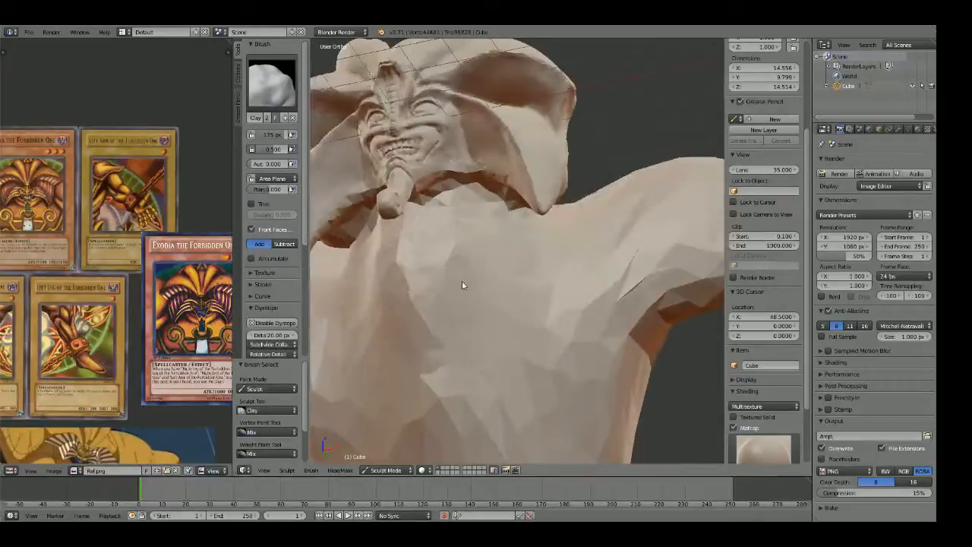
pyautogui.hotkey('ctrl', 'z')
pyautogui.moveTo(464, 282)
pyautogui.mouseDown(button='middle')
pyautogui.moveTo(488, 282)
pyautogui.moveTo(483, 225)
pyautogui.moveTo(565, 286)
pyautogui.mouseUp(button='middle')
pyautogui.keyDown('shift'); pyautogui.moveTo(403, 277); pyautogui.dragTo(411, 299); pyautogui.keyUp('shift')
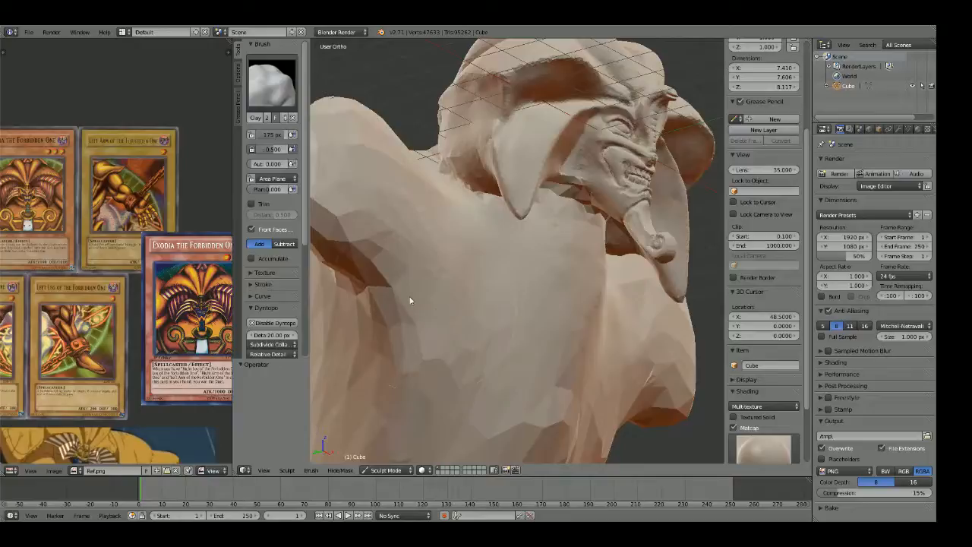
# Step: Build up the rear of the shoulders with the Draw brush at 175 px and 0.551 strength
pyautogui.scroll(-4, 419, 287)
pyautogui.moveTo(419, 287)
pyautogui.mouseDown(button='middle')
pyautogui.moveTo(478, 235)
pyautogui.moveTo(682, 263)
pyautogui.mouseUp(button='middle')
pyautogui.press('x')
pyautogui.moveTo(517, 234)
pyautogui.mouseDown()
pyautogui.moveTo(473, 239)
pyautogui.moveTo(491, 226)
pyautogui.mouseUp()
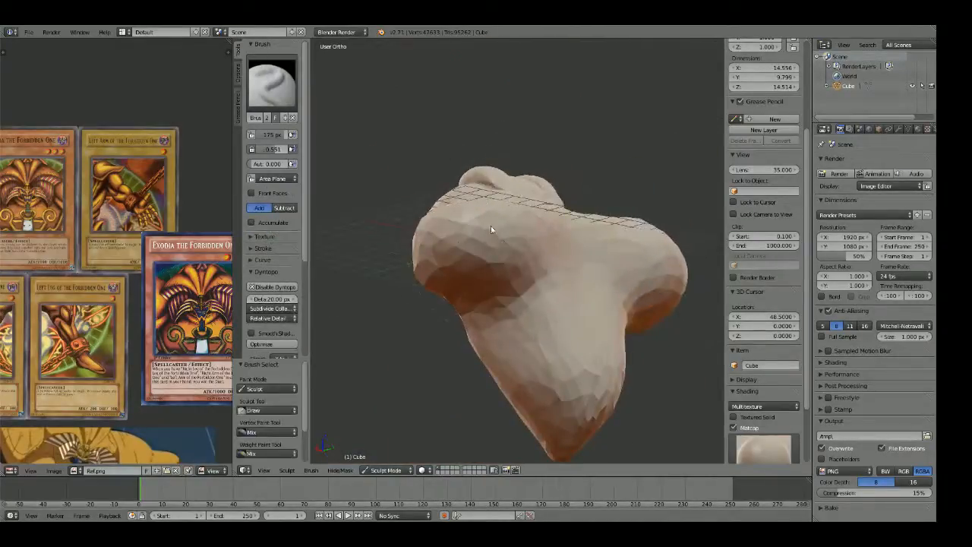
# Step: Examine the torso's shape from the front and back and compare it with the reference artwork
pyautogui.scroll(-5, 499, 278)
pyautogui.press('KP_1')
pyautogui.scroll(3, 597, 303)
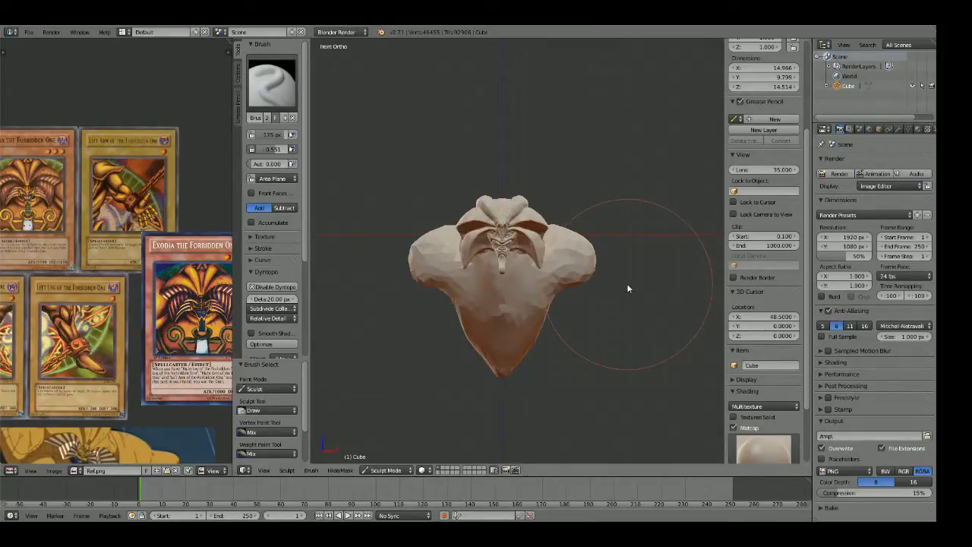
pyautogui.scroll(4, 536, 326)
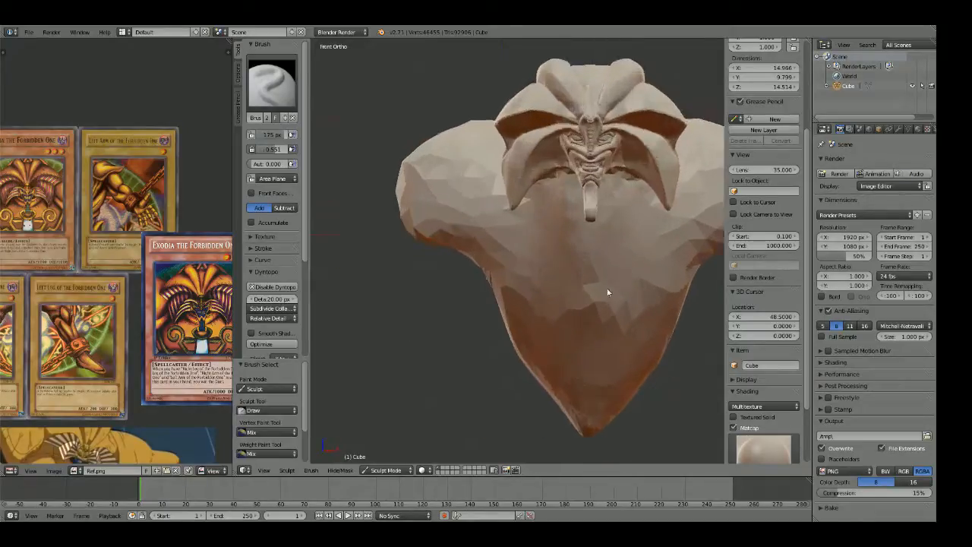
pyautogui.scroll(2, 607, 292)
pyautogui.scroll(-4, 562, 303)
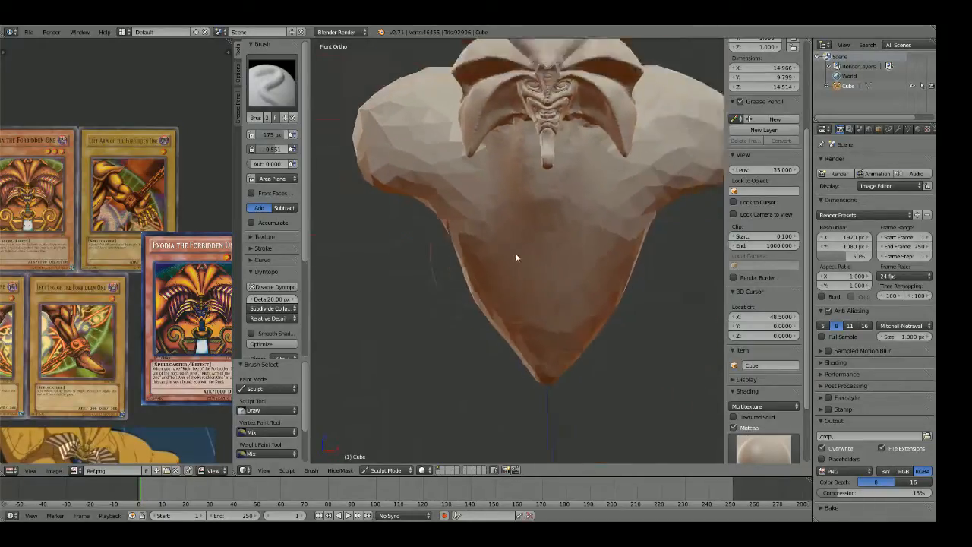
pyautogui.moveTo(562, 254)
pyautogui.mouseDown(button='middle')
pyautogui.moveTo(496, 250)
pyautogui.moveTo(686, 265)
pyautogui.moveTo(351, 272)
pyautogui.moveTo(410, 303)
pyautogui.mouseUp(button='middle')
pyautogui.scroll(2, 425, 304)
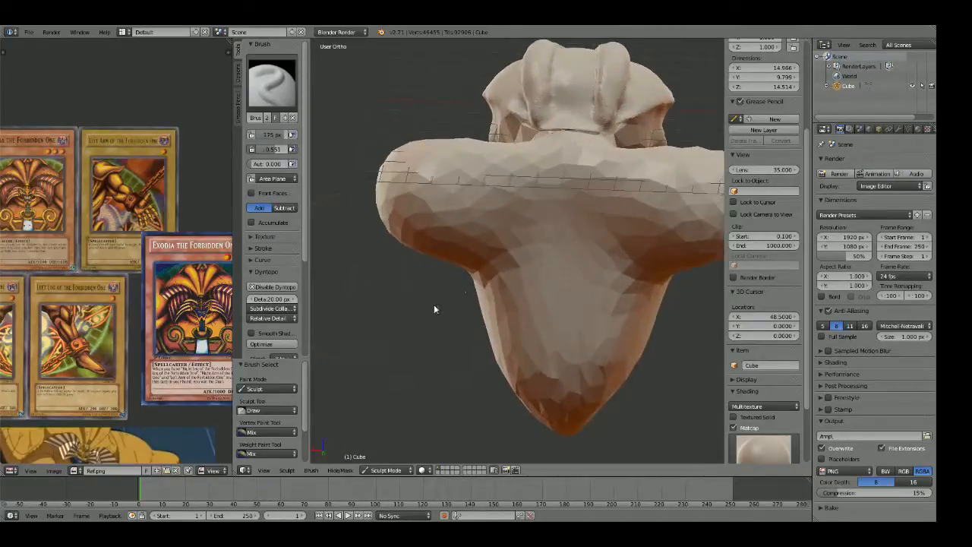
pyautogui.keyDown('shift'); pyautogui.moveTo(515, 282); pyautogui.dragTo(480, 301, button='middle'); pyautogui.keyUp('shift')
pyautogui.scroll(1, 501, 251)
pyautogui.moveTo(507, 233); pyautogui.dragTo(254, 245, button='middle')
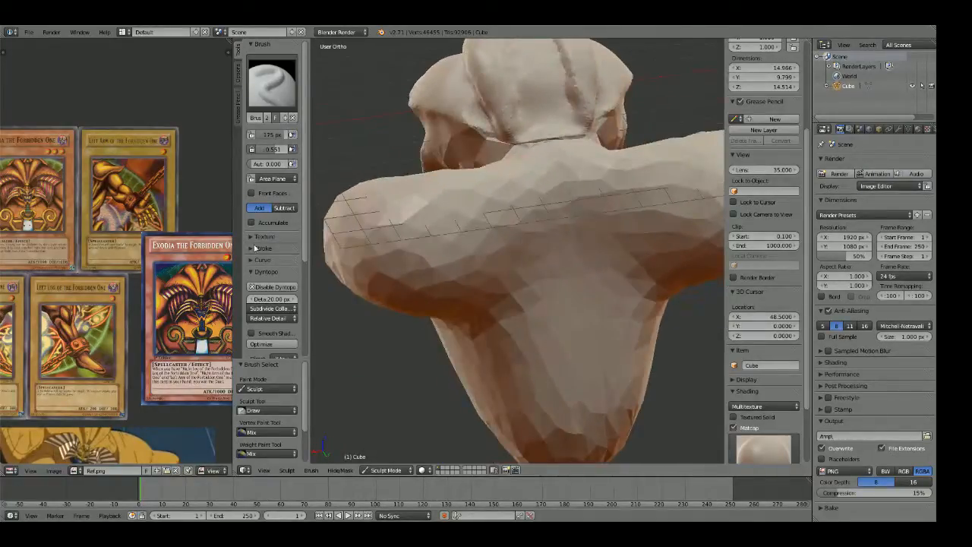
pyautogui.moveTo(194, 250); pyautogui.dragTo(131, 221, button='middle')
# Step: Build up the back and flanks of the torso with the Draw brush at 200 px and 0.624 strength
pyautogui.scroll(-1, 132, 222)
pyautogui.press('x')
pyautogui.press('f')
pyautogui.click(610, 324)
pyautogui.click(574, 280)
pyautogui.moveTo(573, 280)
pyautogui.mouseDown()
pyautogui.moveTo(577, 371)
pyautogui.moveTo(595, 395)
pyautogui.moveTo(549, 432)
pyautogui.mouseUp()
pyautogui.moveTo(374, 304)
pyautogui.mouseDown(button='middle')
pyautogui.moveTo(500, 256)
pyautogui.moveTo(617, 254)
pyautogui.mouseUp(button='middle')
pyautogui.moveTo(564, 295); pyautogui.dragTo(612, 250)
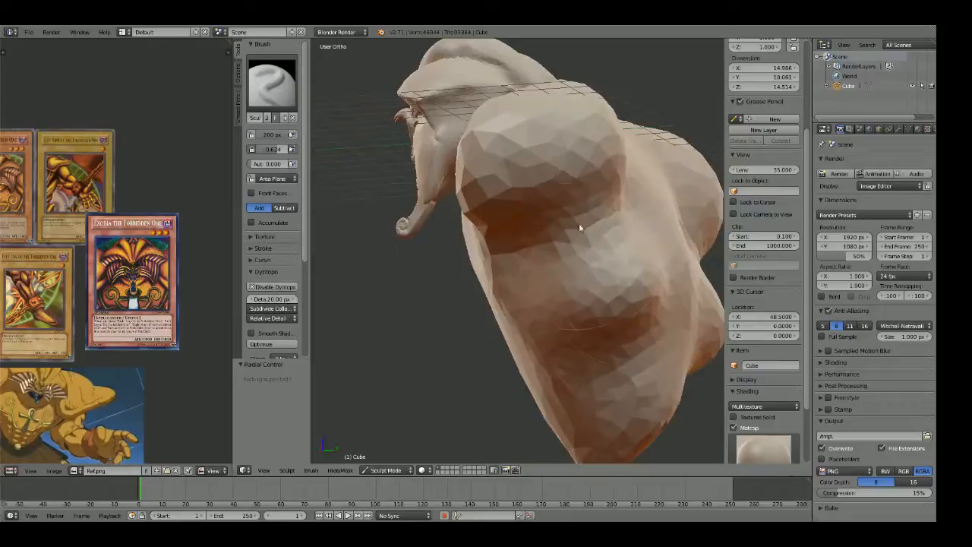
pyautogui.moveTo(557, 281); pyautogui.dragTo(588, 254, button='middle')
pyautogui.moveTo(588, 253)
pyautogui.mouseDown()
pyautogui.moveTo(653, 330)
pyautogui.moveTo(606, 326)
pyautogui.mouseUp()
pyautogui.moveTo(605, 326); pyautogui.dragTo(556, 296, button='middle')
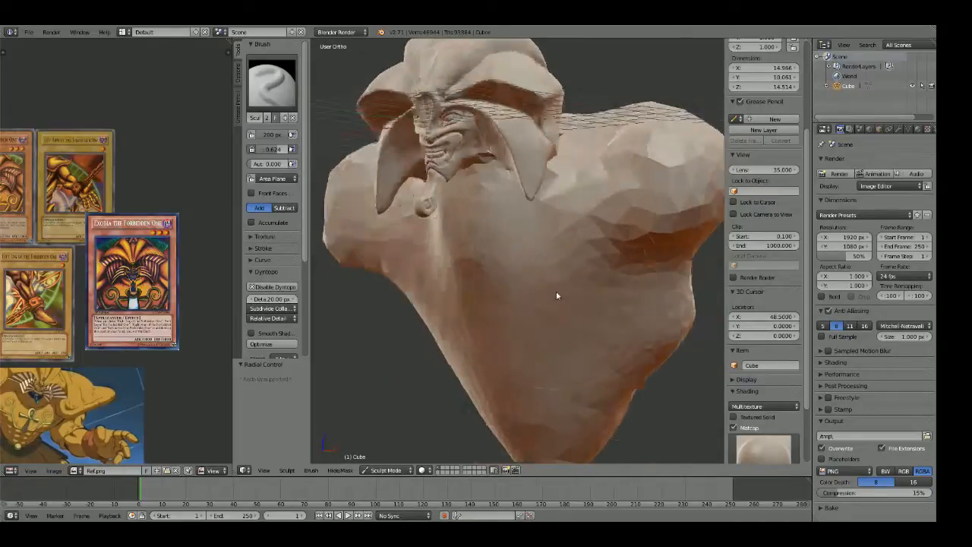
# Step: Carve a curved neckline groove across the upper chest below the headdress with the subtracting Crease brush at 53 px and 0.684 strength
pyautogui.press('KP_1')
pyautogui.scroll(5, 546, 276)
pyautogui.hotkey('shift', 'c')
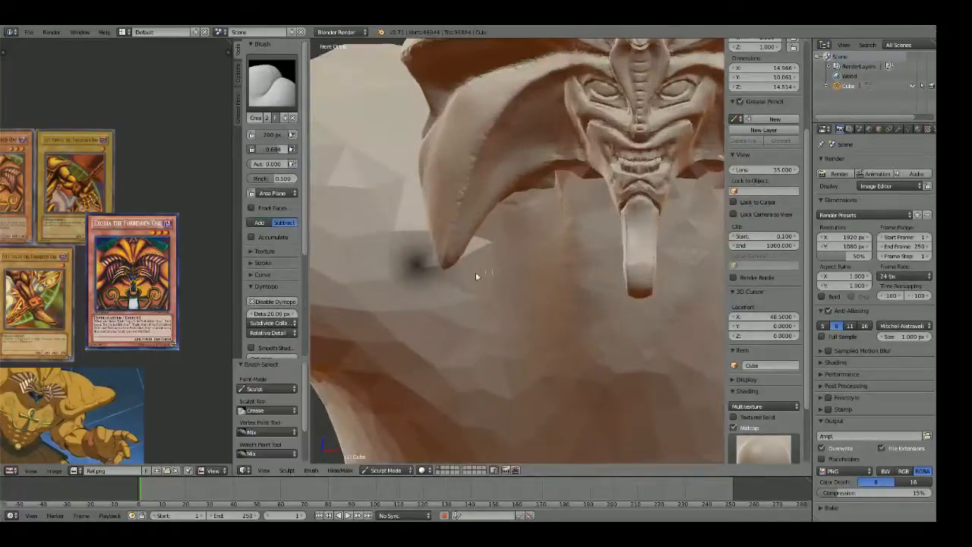
pyautogui.press('f')
pyautogui.click(463, 281)
pyautogui.moveTo(463, 280)
pyautogui.mouseDown(button='middle')
pyautogui.moveTo(530, 232)
pyautogui.moveTo(524, 284)
pyautogui.moveTo(509, 267)
pyautogui.mouseUp(button='middle')
pyautogui.moveTo(509, 267)
pyautogui.mouseDown()
pyautogui.moveTo(499, 280)
pyautogui.moveTo(584, 334)
pyautogui.mouseUp()
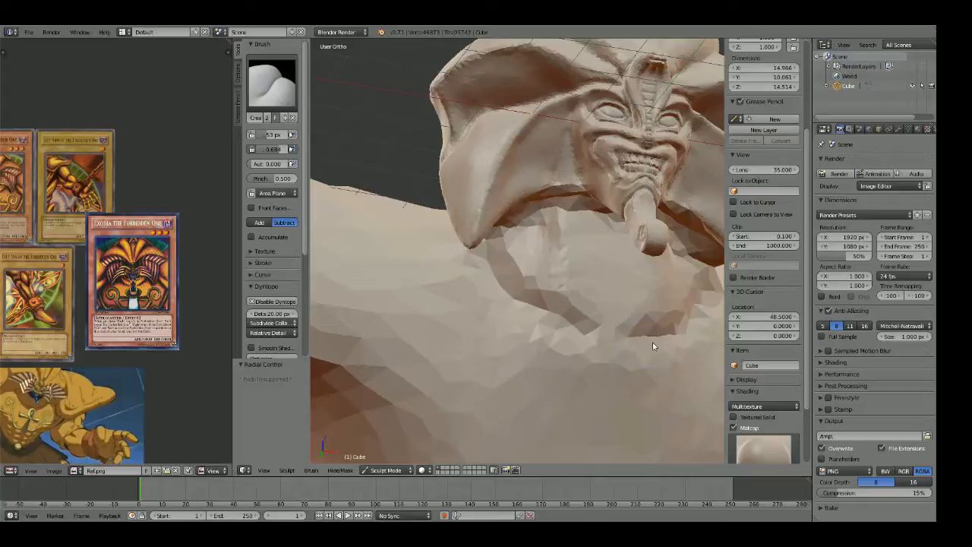
pyautogui.moveTo(564, 323); pyautogui.dragTo(549, 337, button='middle')
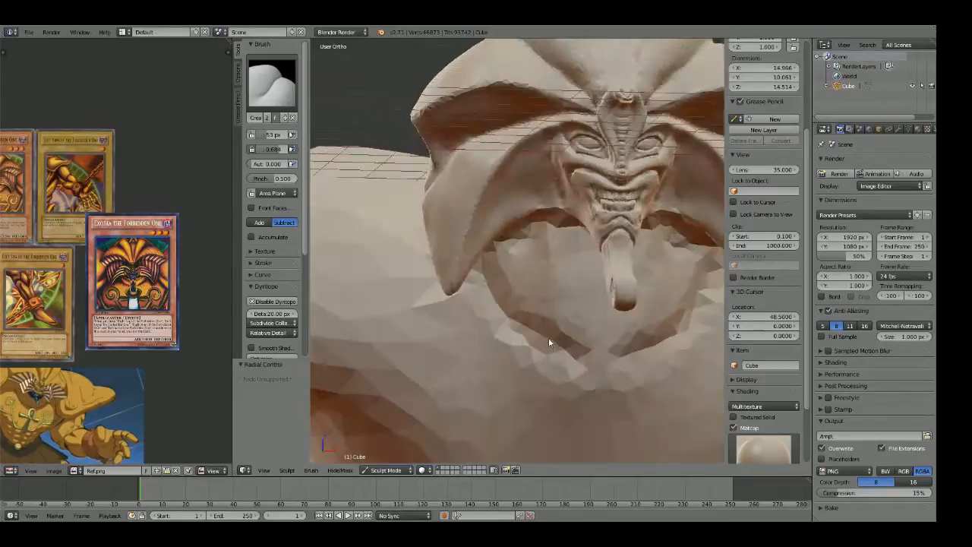
pyautogui.press('KP_1')
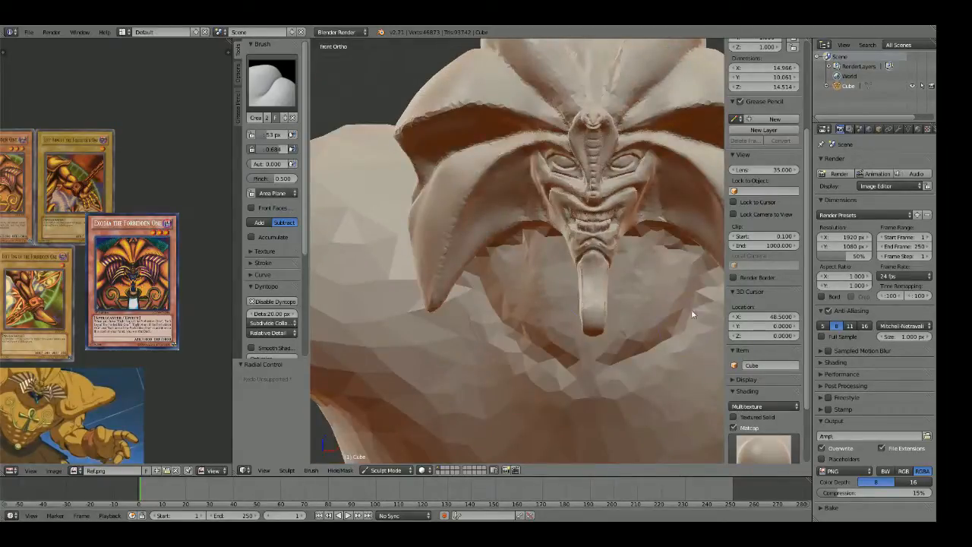
pyautogui.moveTo(693, 311); pyautogui.dragTo(595, 357)
pyautogui.moveTo(659, 330)
pyautogui.mouseDown()
pyautogui.moveTo(583, 355)
pyautogui.moveTo(499, 333)
pyautogui.mouseUp()
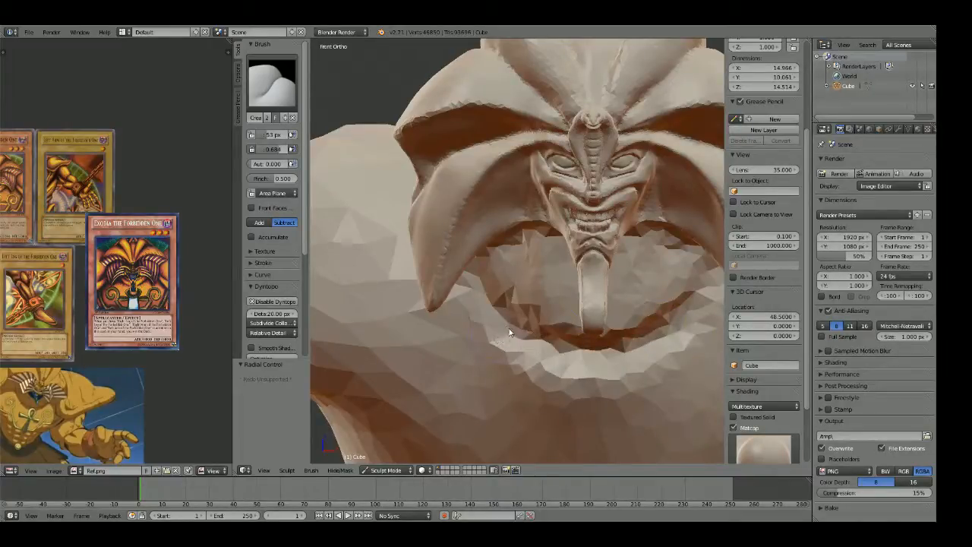
# Step: Deepen the neckline groove under the side of the headdress with the Crease brush at 0.763 strength
pyautogui.moveTo(492, 298)
pyautogui.mouseDown(button='middle')
pyautogui.moveTo(562, 304)
pyautogui.moveTo(656, 385)
pyautogui.mouseUp(button='middle')
pyautogui.hotkey('shift', 'f')
pyautogui.click(625, 373)
pyautogui.moveTo(660, 387); pyautogui.dragTo(534, 353)
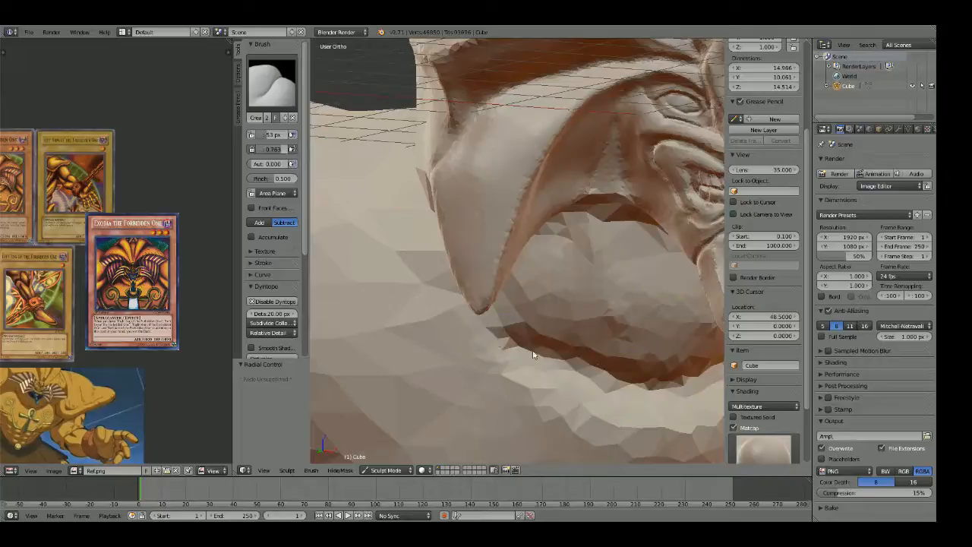
# Step: Extend the neckline groove around the side of the headdress with the subtracting Crease brush at 53 px and 0.763 strength
pyautogui.moveTo(534, 352); pyautogui.dragTo(609, 345, button='middle')
pyautogui.moveTo(610, 345); pyautogui.dragTo(471, 269)
pyautogui.moveTo(471, 269)
pyautogui.mouseDown(button='middle')
pyautogui.moveTo(490, 291)
pyautogui.moveTo(508, 292)
pyautogui.mouseUp(button='middle')
pyautogui.moveTo(507, 292)
pyautogui.mouseDown()
pyautogui.moveTo(527, 310)
pyautogui.moveTo(471, 267)
pyautogui.mouseUp()
pyautogui.moveTo(456, 237)
pyautogui.mouseDown(button='middle')
pyautogui.moveTo(525, 258)
pyautogui.moveTo(442, 244)
pyautogui.moveTo(476, 265)
pyautogui.mouseUp(button='middle')
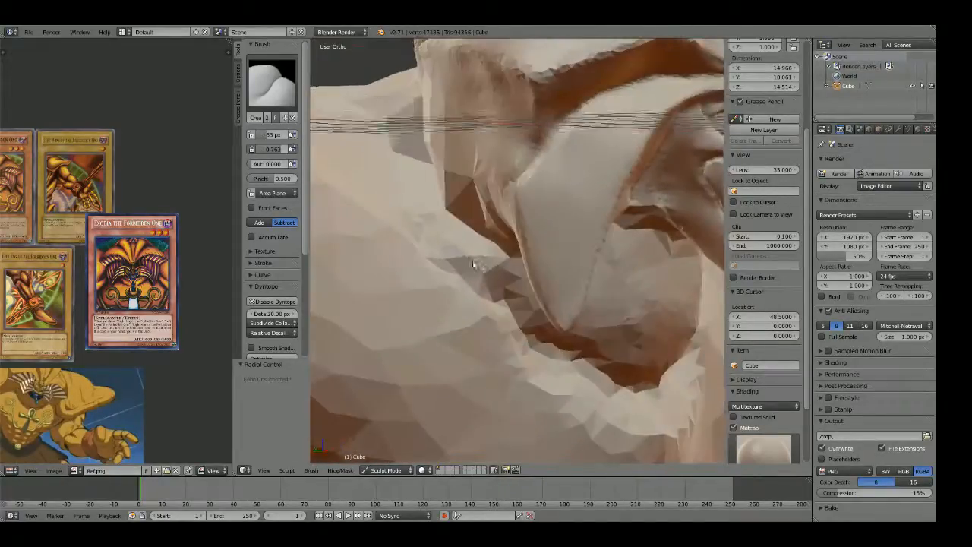
pyautogui.moveTo(487, 269)
pyautogui.mouseDown()
pyautogui.moveTo(535, 347)
pyautogui.moveTo(669, 391)
pyautogui.mouseUp()
pyautogui.moveTo(668, 391); pyautogui.dragTo(555, 315, button='middle')
# Step: Smooth the inner surface of the neckline hollow with the brush enlarged to 124 px
pyautogui.press('f')
pyautogui.click(607, 325)
pyautogui.moveTo(638, 330)
pyautogui.keyDown('shift'); pyautogui.mouseDown()
pyautogui.moveTo(656, 337)
pyautogui.moveTo(481, 273)
pyautogui.moveTo(682, 344)
pyautogui.mouseUp(); pyautogui.keyUp('shift')
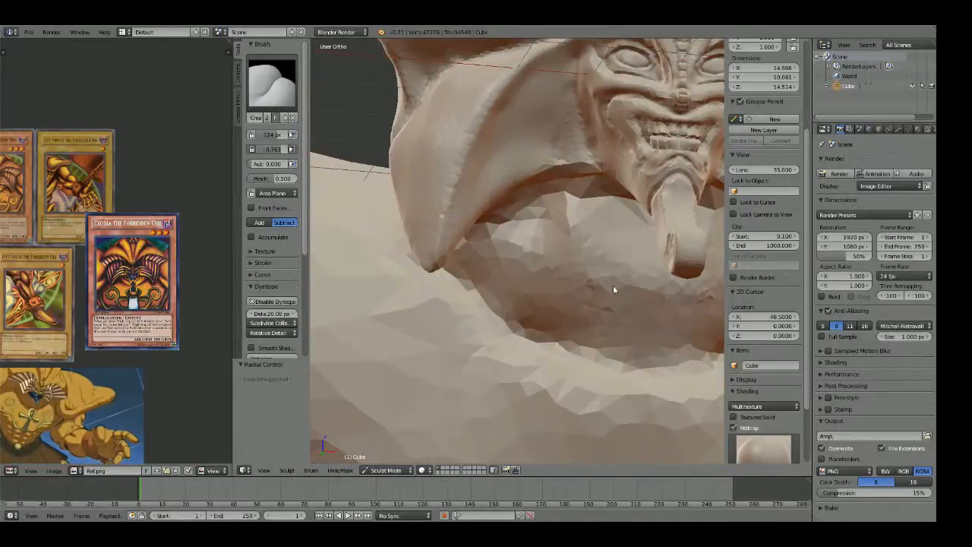
# Step: Carve a second curved groove across the neck above the neckline with the subtracting Crease brush at 59 px
pyautogui.moveTo(604, 287)
pyautogui.mouseDown(button='middle')
pyautogui.moveTo(543, 277)
pyautogui.moveTo(526, 328)
pyautogui.mouseUp(button='middle')
pyautogui.scroll(-2, 543, 277)
pyautogui.press('KP_1')
pyautogui.scroll(1, 562, 291)
pyautogui.scroll(1, 526, 330)
pyautogui.scroll(-3, 527, 331)
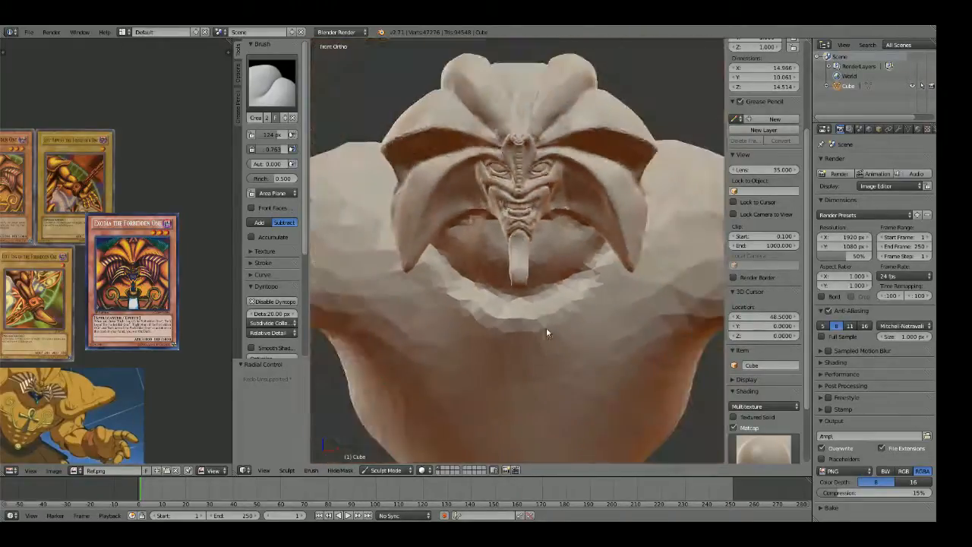
pyautogui.scroll(2, 539, 312)
pyautogui.hotkey('shift', 'c')
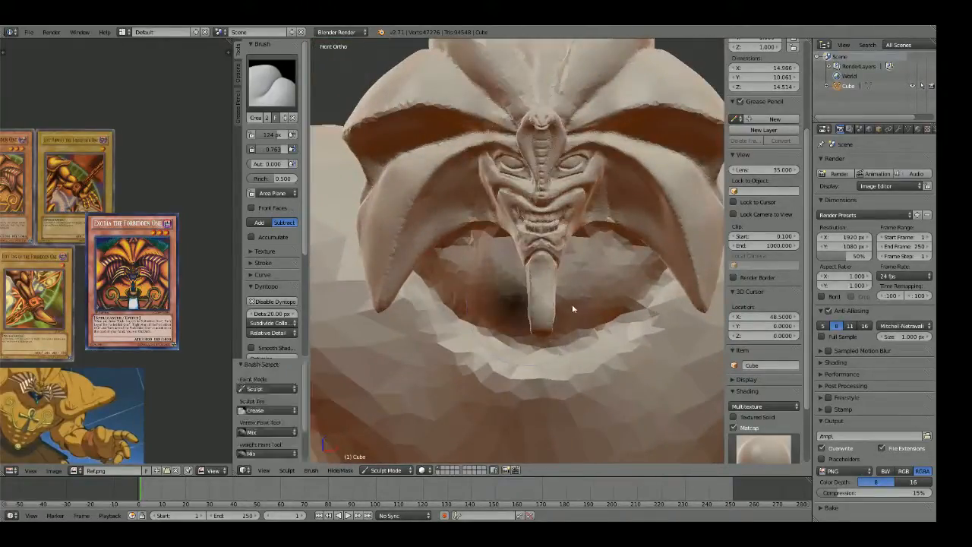
pyautogui.press('f')
pyautogui.click(562, 305)
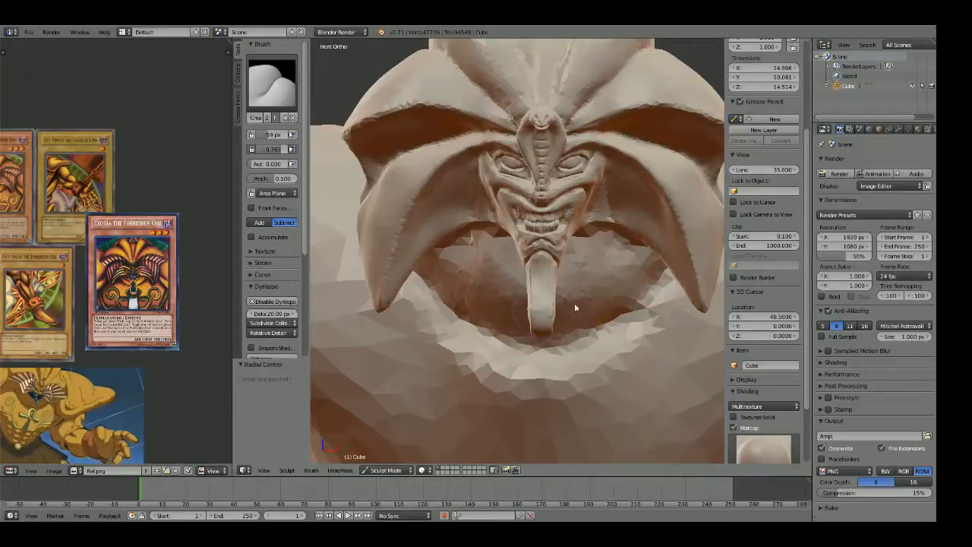
pyautogui.scroll(2, 585, 299)
pyautogui.moveTo(624, 271)
pyautogui.mouseDown()
pyautogui.moveTo(570, 317)
pyautogui.moveTo(585, 308)
pyautogui.mouseUp()
pyautogui.moveTo(584, 308); pyautogui.dragTo(570, 257, button='middle')
pyautogui.moveTo(532, 248)
pyautogui.mouseDown()
pyautogui.moveTo(495, 249)
pyautogui.moveTo(618, 225)
pyautogui.mouseUp()
pyautogui.moveTo(638, 214)
pyautogui.mouseDown(button='middle')
pyautogui.moveTo(566, 226)
pyautogui.moveTo(554, 243)
pyautogui.mouseUp(button='middle')
pyautogui.moveTo(480, 255)
pyautogui.mouseDown()
pyautogui.moveTo(521, 219)
pyautogui.moveTo(436, 265)
pyautogui.mouseUp()
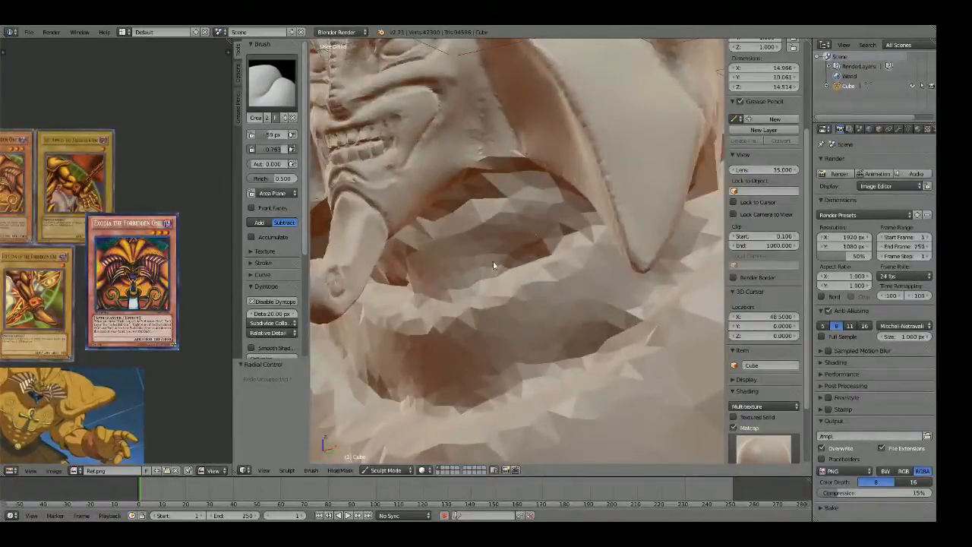
# Step: Extend the upper neck groove sideways beneath the headdress with the Crease brush at 59 px
pyautogui.moveTo(516, 246); pyautogui.dragTo(514, 285, button='middle')
pyautogui.moveTo(573, 285); pyautogui.dragTo(471, 310)
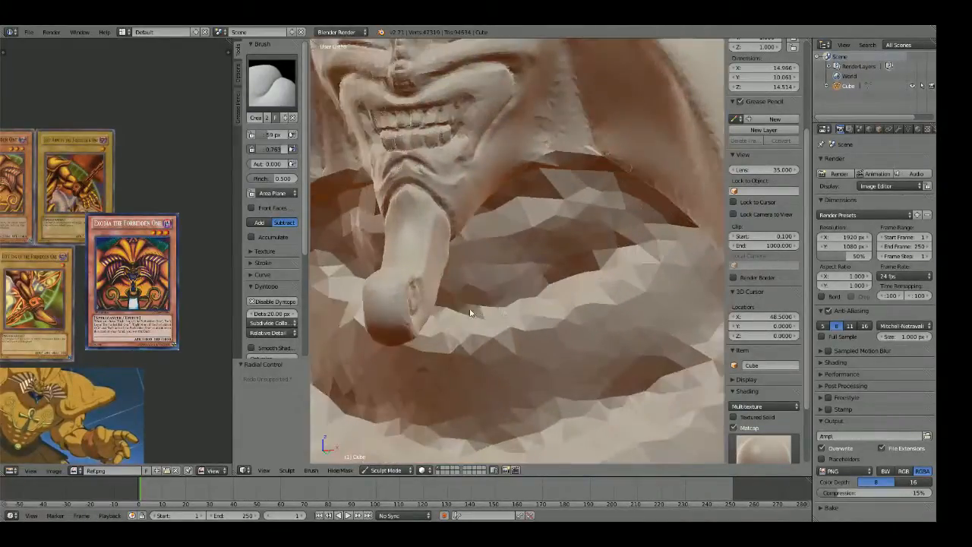
pyautogui.moveTo(471, 311); pyautogui.dragTo(582, 284, button='middle')
pyautogui.moveTo(582, 284); pyautogui.dragTo(397, 219)
pyautogui.keyDown('shift'); pyautogui.moveTo(397, 219); pyautogui.dragTo(474, 276, button='middle'); pyautogui.keyUp('shift')
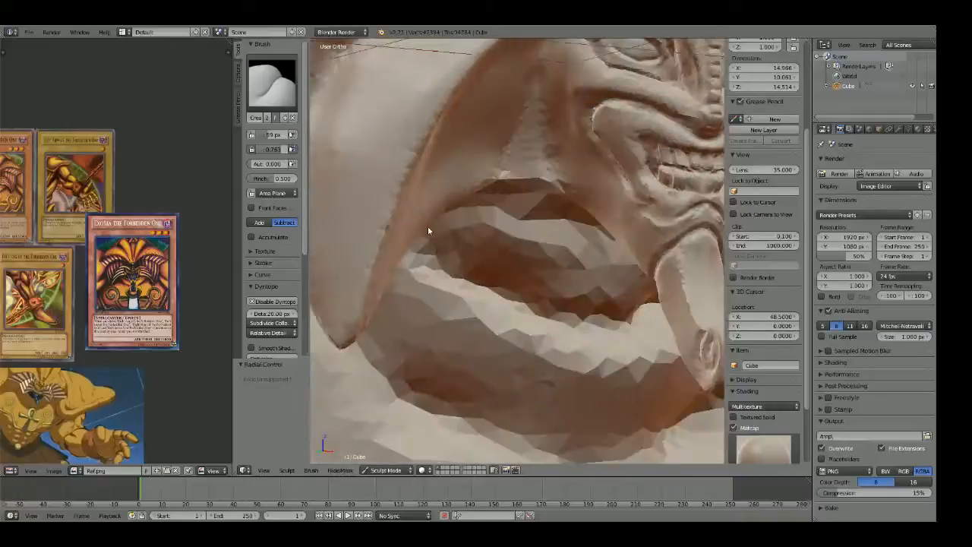
pyautogui.moveTo(428, 226); pyautogui.dragTo(503, 293, button='middle')
pyautogui.press('KP_1')
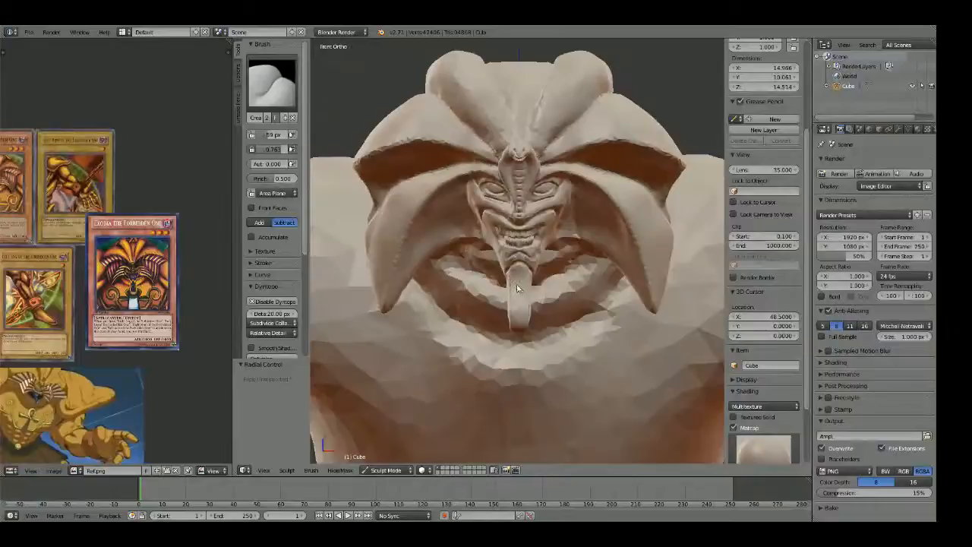
# Step: Deepen the neck groove beneath the beard with the Crease brush and smooth the ridge next to it
pyautogui.scroll(5, 519, 290)
pyautogui.moveTo(541, 285)
pyautogui.mouseDown(button='middle')
pyautogui.moveTo(524, 238)
pyautogui.moveTo(529, 304)
pyautogui.mouseUp(button='middle')
pyautogui.moveTo(532, 190)
pyautogui.mouseDown()
pyautogui.moveTo(352, 209)
pyautogui.moveTo(434, 219)
pyautogui.moveTo(486, 205)
pyautogui.mouseUp()
pyautogui.moveTo(563, 213)
pyautogui.mouseDown()
pyautogui.moveTo(478, 216)
pyautogui.moveTo(596, 214)
pyautogui.moveTo(386, 251)
pyautogui.moveTo(582, 200)
pyautogui.moveTo(473, 239)
pyautogui.mouseUp()
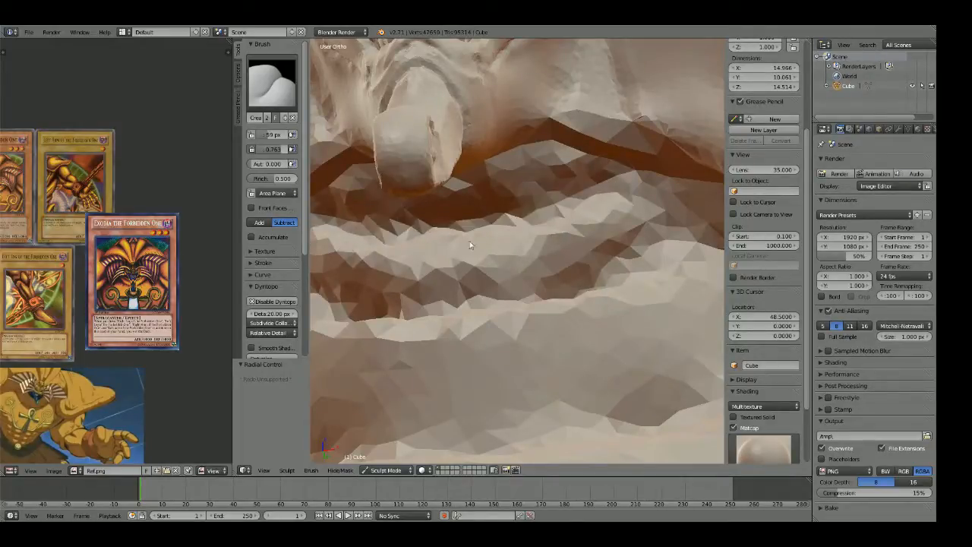
pyautogui.press('f')
pyautogui.click(584, 241)
pyautogui.moveTo(583, 238)
pyautogui.keyDown('shift'); pyautogui.mouseDown()
pyautogui.moveTo(382, 259)
pyautogui.moveTo(591, 266)
pyautogui.mouseUp(); pyautogui.keyUp('shift')
pyautogui.scroll(-2, 591, 267)
# Step: Sharpen the fold beneath the beard with the Crease brush at 42 px
pyautogui.press('f')
pyautogui.click(523, 275)
pyautogui.moveTo(538, 284); pyautogui.dragTo(423, 291)
pyautogui.moveTo(446, 283)
pyautogui.mouseDown(button='middle')
pyautogui.moveTo(473, 319)
pyautogui.moveTo(508, 332)
pyautogui.mouseUp(button='middle')
pyautogui.scroll(-6, 489, 298)
pyautogui.scroll(-2, 488, 298)
pyautogui.press('KP_1')
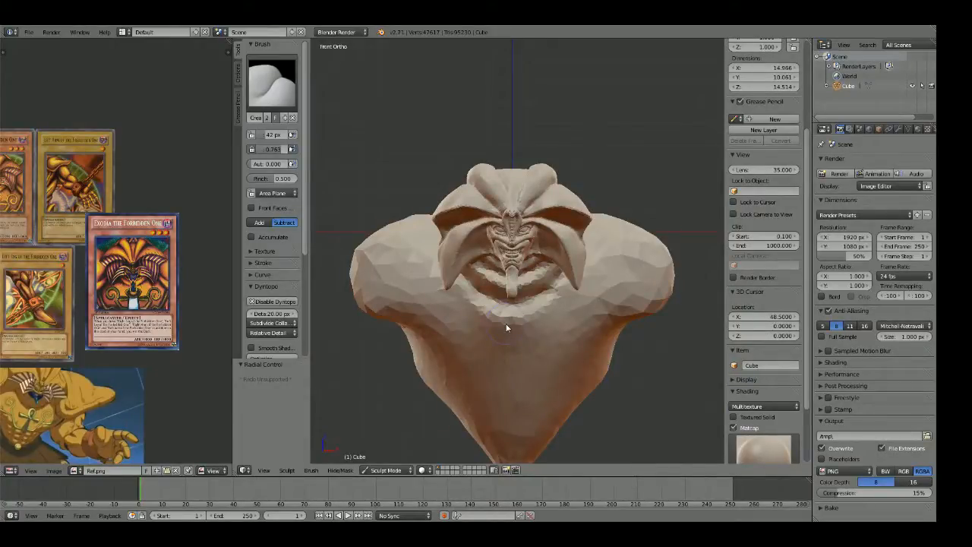
# Step: Define the edge of the lower neckline groove with the Crease brush at 31 px
pyautogui.scroll(6, 497, 302)
pyautogui.keyDown('shift'); pyautogui.moveTo(507, 344); pyautogui.dragTo(556, 269, button='middle'); pyautogui.keyUp('shift')
pyautogui.hotkey('shift', 'c')
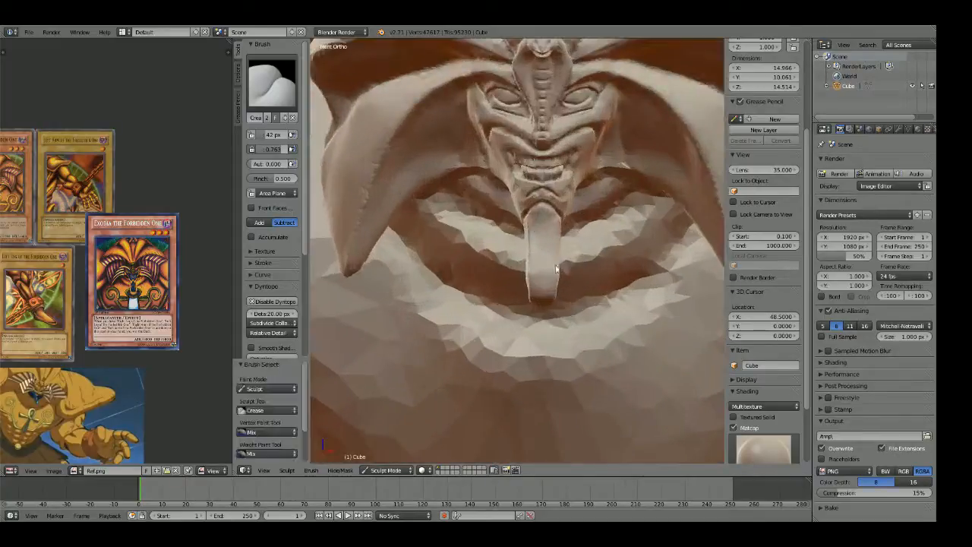
pyautogui.click(537, 286)
pyautogui.moveTo(701, 240); pyautogui.dragTo(630, 291)
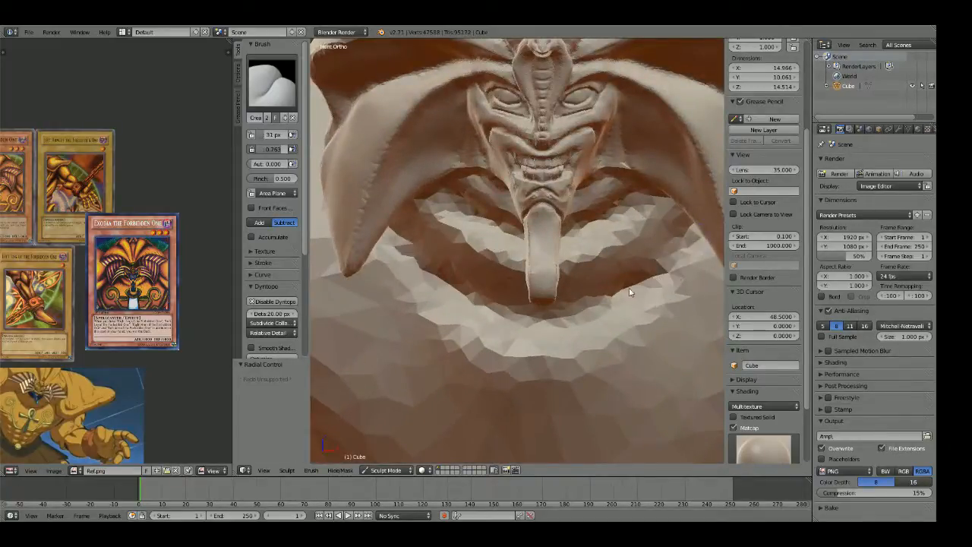
# Step: Set the dyntopo detail size to 15 px and recarve the lower neckline groove with the Crease brush
pyautogui.keyDown('shift'); pyautogui.moveTo(674, 273); pyautogui.dragTo(666, 273, button='middle'); pyautogui.keyUp('shift')
pyautogui.scroll(3, 608, 277)
pyautogui.click(274, 313)
pyautogui.moveTo(678, 249); pyautogui.dragTo(638, 282)
pyautogui.moveTo(704, 220); pyautogui.dragTo(579, 322)
pyautogui.moveTo(701, 230)
pyautogui.mouseDown()
pyautogui.moveTo(562, 325)
pyautogui.moveTo(440, 335)
pyautogui.mouseUp()
pyautogui.moveTo(439, 335); pyautogui.dragTo(456, 260, button='middle')
# Step: Build up the rounded neck folds beside the beard with the Draw brush at 74 px and 0.551 strength
pyautogui.press('x')
pyautogui.moveTo(632, 227)
pyautogui.mouseDown()
pyautogui.moveTo(541, 282)
pyautogui.moveTo(650, 209)
pyautogui.moveTo(576, 236)
pyautogui.mouseUp()
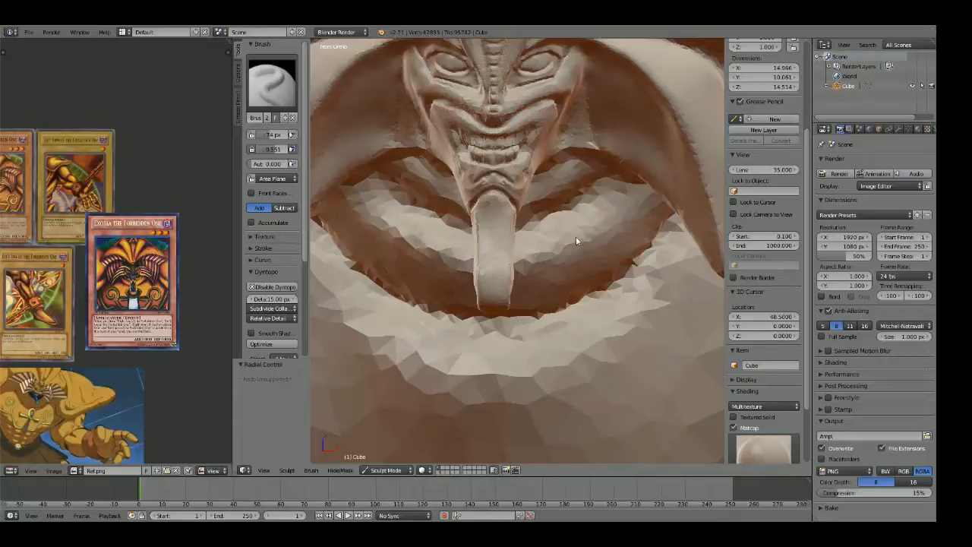
pyautogui.moveTo(366, 237)
pyautogui.mouseDown()
pyautogui.moveTo(449, 282)
pyautogui.moveTo(394, 236)
pyautogui.mouseUp()
# Step: Deepen the recesses around the neck folds with the subtracting Crease brush at 99 px and 0.763 strength
pyautogui.press('KP_1')
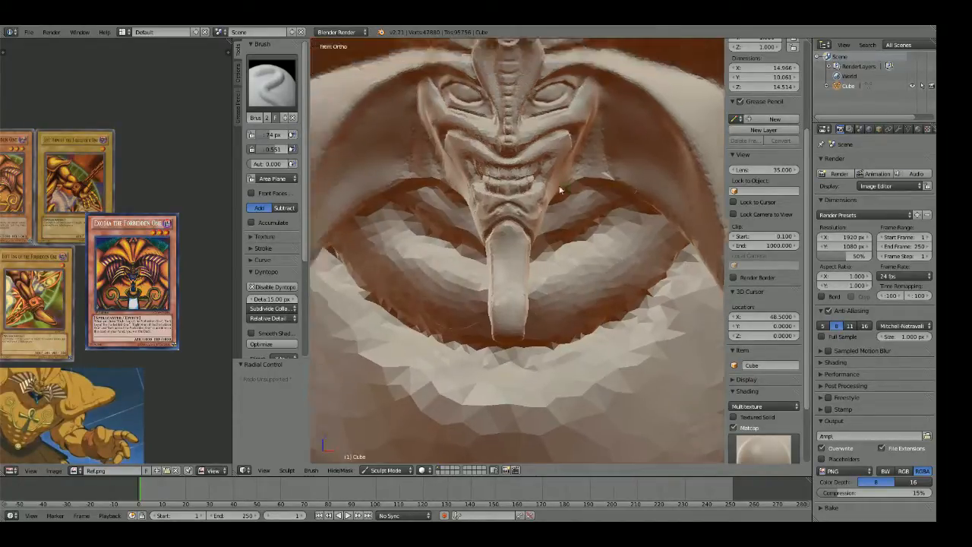
pyautogui.hotkey('shift', 'c')
pyautogui.press('f')
pyautogui.click(674, 261)
pyautogui.moveTo(688, 251)
pyautogui.mouseDown()
pyautogui.moveTo(668, 245)
pyautogui.moveTo(598, 281)
pyautogui.mouseUp()
pyautogui.moveTo(598, 299)
pyautogui.mouseDown(button='middle')
pyautogui.moveTo(604, 268)
pyautogui.moveTo(593, 228)
pyautogui.moveTo(560, 223)
pyautogui.moveTo(584, 270)
pyautogui.mouseUp(button='middle')
pyautogui.moveTo(590, 292)
pyautogui.mouseDown()
pyautogui.moveTo(452, 228)
pyautogui.moveTo(582, 279)
pyautogui.moveTo(544, 220)
pyautogui.moveTo(550, 240)
pyautogui.mouseUp()
pyautogui.scroll(-8, 650, 238)
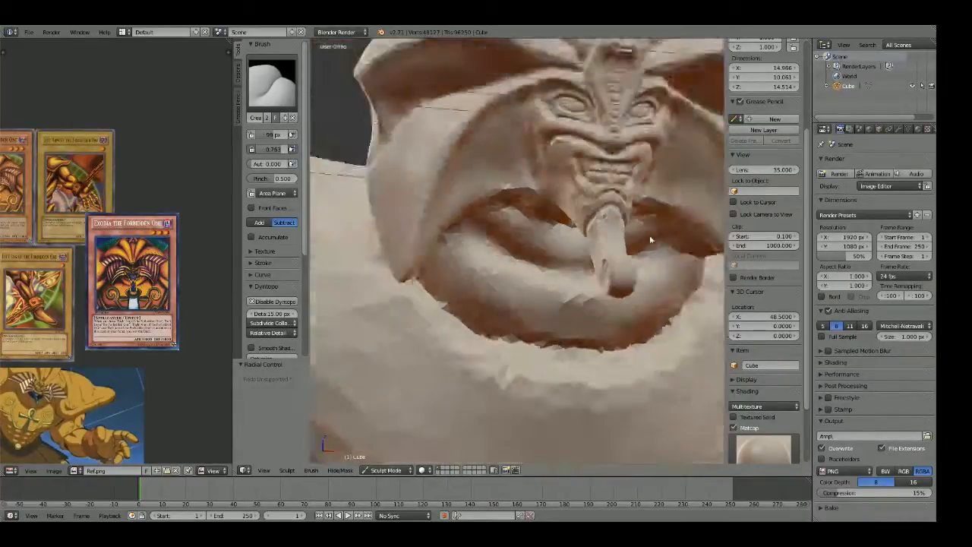
pyautogui.press('KP_1')
pyautogui.scroll(-1, 651, 237)
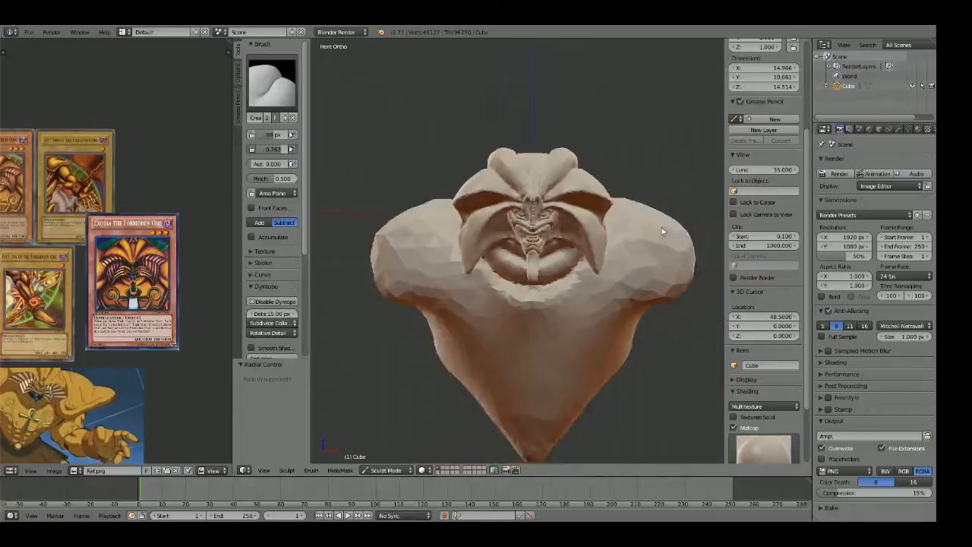
pyautogui.scroll(6, 608, 228)
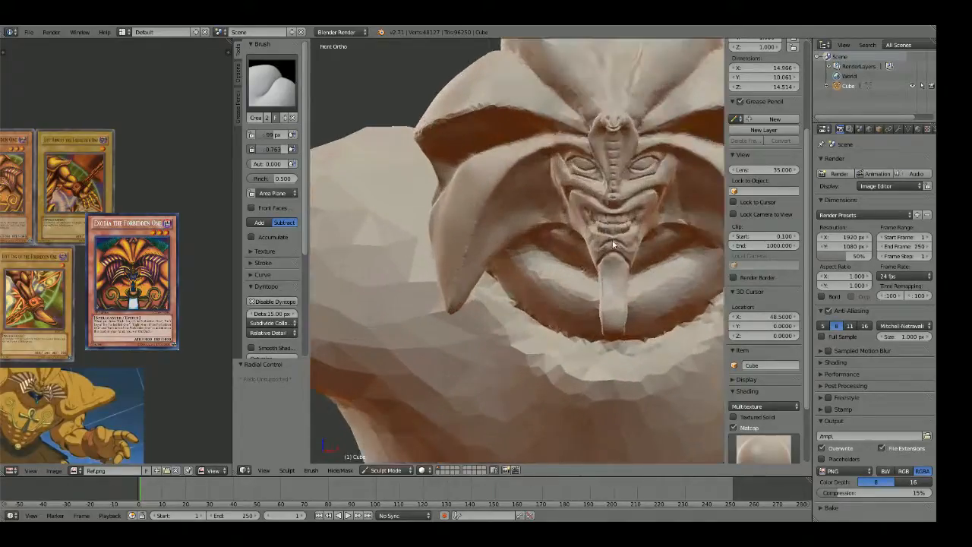
# Step: Undo the last crease stroke and reshape the chest rim of the neckline with the Grab brush at 173 px
pyautogui.hotkey('ctrl', 'z')
pyautogui.press('g')
pyautogui.press('f')
pyautogui.click(545, 339)
pyautogui.hotkey('ctrl', 'z')
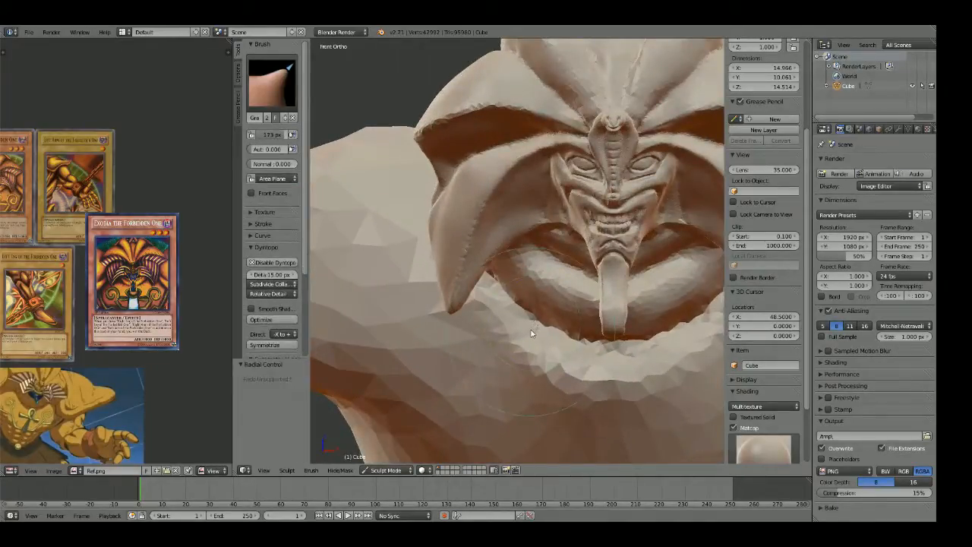
pyautogui.moveTo(516, 310); pyautogui.dragTo(573, 341)
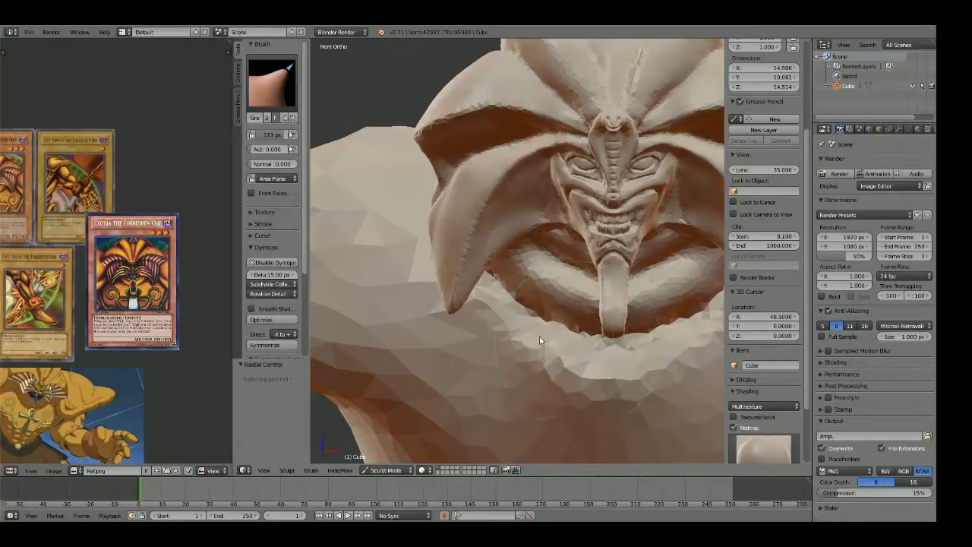
# Step: Carve a groove between the headdress's side flap and the shoulder with the subtracting Crease brush at 0.763 strength
pyautogui.moveTo(521, 315)
pyautogui.mouseDown(button='middle')
pyautogui.moveTo(623, 280)
pyautogui.moveTo(560, 242)
pyautogui.moveTo(527, 264)
pyautogui.mouseUp(button='middle')
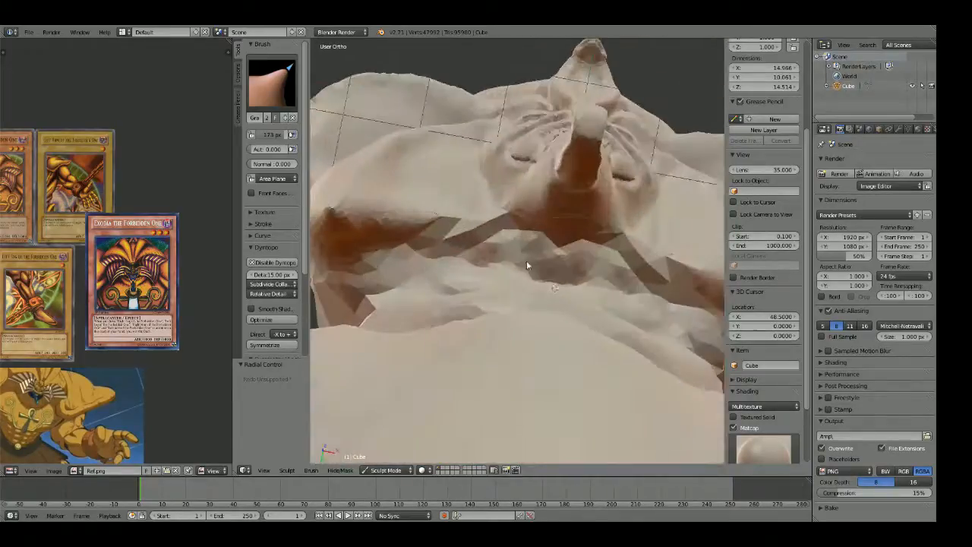
pyautogui.moveTo(548, 301); pyautogui.dragTo(543, 417, button='middle')
pyautogui.scroll(-5, 515, 410)
pyautogui.moveTo(618, 319)
pyautogui.mouseDown(button='middle')
pyautogui.moveTo(572, 315)
pyautogui.moveTo(569, 332)
pyautogui.moveTo(534, 301)
pyautogui.moveTo(503, 343)
pyautogui.mouseUp(button='middle')
pyautogui.scroll(4, 523, 318)
pyautogui.hotkey('shift', 'c')
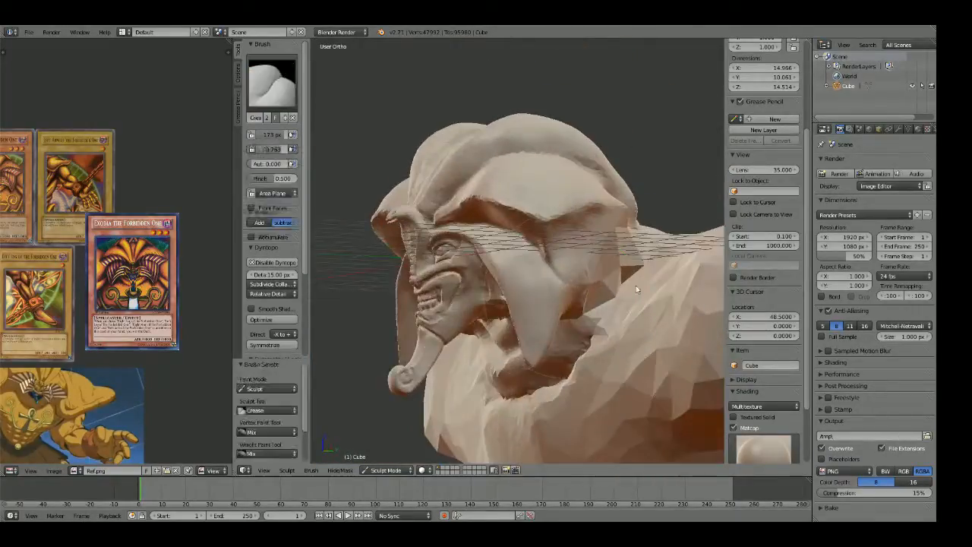
pyautogui.press('f')
pyautogui.click(544, 311)
pyautogui.moveTo(544, 311)
pyautogui.mouseDown(button='middle')
pyautogui.moveTo(568, 299)
pyautogui.moveTo(566, 363)
pyautogui.mouseUp(button='middle')
pyautogui.press('f')
pyautogui.click(551, 386)
pyautogui.moveTo(536, 418)
pyautogui.mouseDown()
pyautogui.moveTo(590, 367)
pyautogui.moveTo(612, 317)
pyautogui.mouseUp()
# Step: Examine Exodia's shoulders and arms in the full-body reference artwork
pyautogui.scroll(-3, 1, 285)
pyautogui.moveTo(42, 331); pyautogui.dragTo(95, 328, button='middle')
pyautogui.scroll(2, 96, 328)
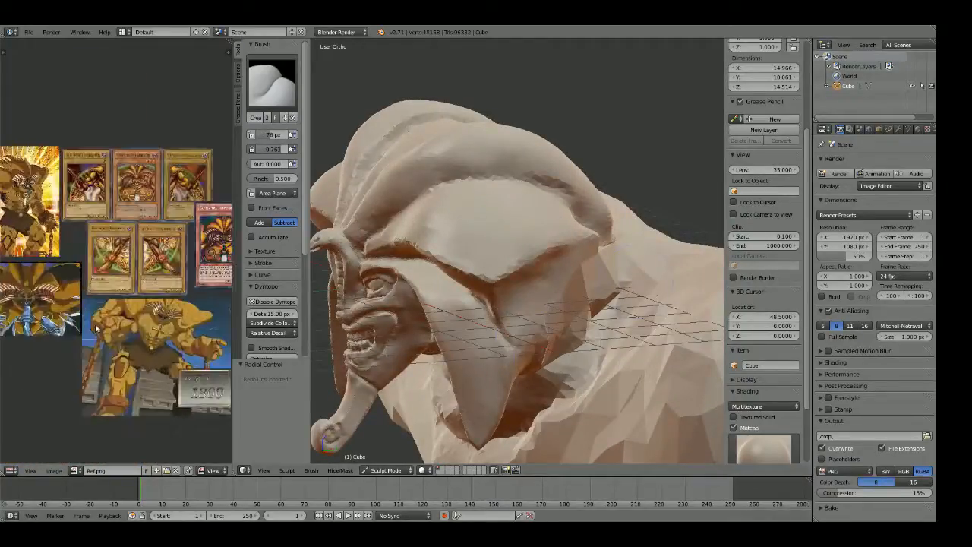
pyautogui.scroll(4, 96, 329)
pyautogui.moveTo(224, 325); pyautogui.dragTo(152, 332, button='middle')
pyautogui.scroll(-2, 5, 311)
pyautogui.moveTo(6, 214); pyautogui.dragTo(149, 282, button='middle')
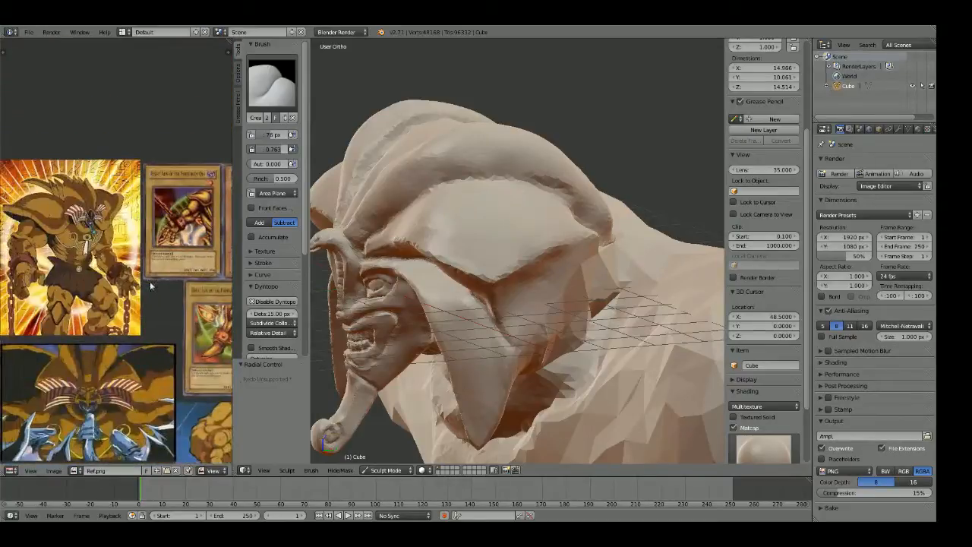
# Step: Set the dyntopo refine method to Subdivide Edges and build up the shoulder with the Draw brush at 140 px and 0.551 strength
pyautogui.moveTo(595, 317)
pyautogui.keyDown('shift'); pyautogui.mouseDown(button='middle')
pyautogui.moveTo(499, 282)
pyautogui.moveTo(506, 307)
pyautogui.moveTo(464, 345)
pyautogui.moveTo(554, 306)
pyautogui.mouseUp(button='middle'); pyautogui.keyUp('shift')
pyautogui.scroll(-4, 499, 282)
pyautogui.press('d')
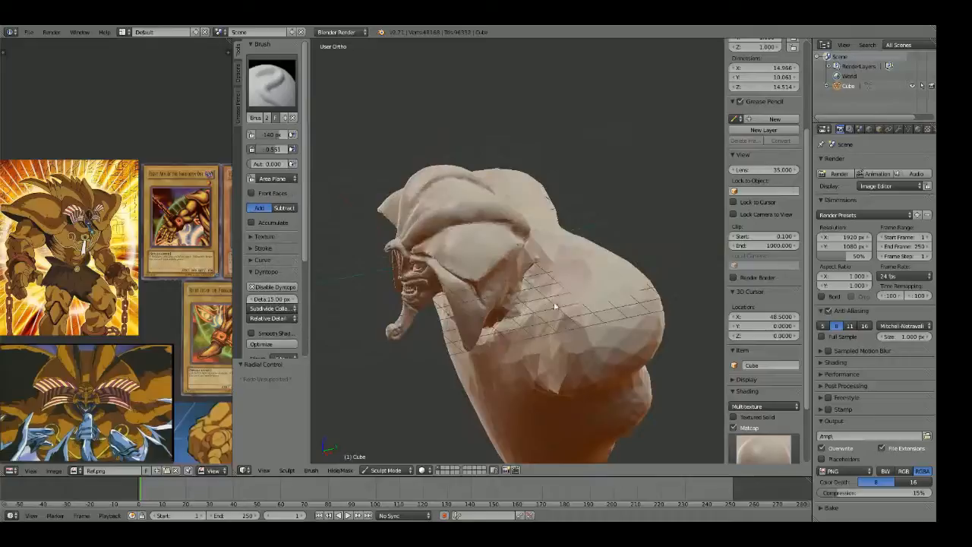
pyautogui.moveTo(596, 317); pyautogui.dragTo(630, 302)
pyautogui.moveTo(560, 313); pyautogui.dragTo(493, 327)
pyautogui.moveTo(466, 360)
pyautogui.mouseDown(button='middle')
pyautogui.moveTo(558, 313)
pyautogui.moveTo(559, 296)
pyautogui.mouseUp(button='middle')
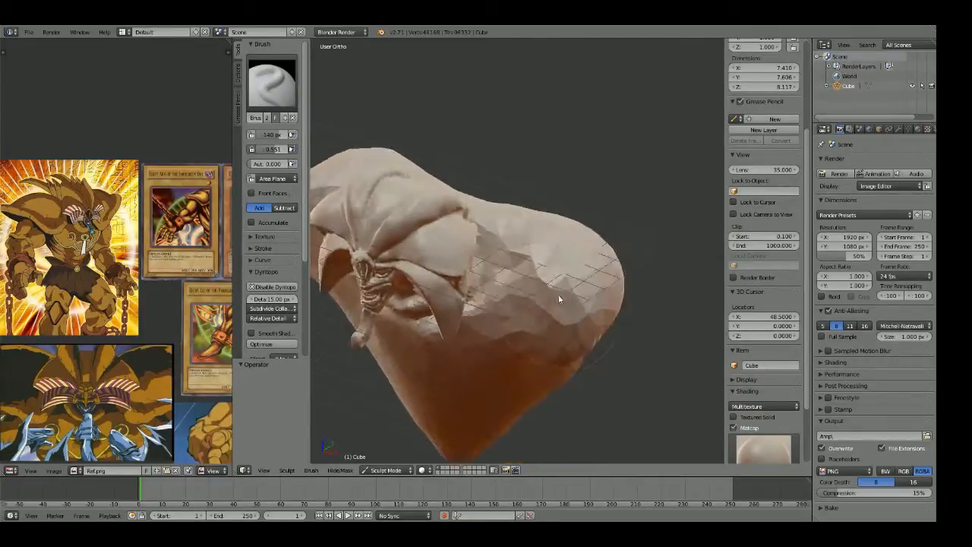
pyautogui.click(272, 309)
pyautogui.click(283, 296)
pyautogui.moveTo(537, 273)
pyautogui.mouseDown()
pyautogui.moveTo(560, 314)
pyautogui.moveTo(543, 281)
pyautogui.moveTo(551, 312)
pyautogui.mouseUp()
pyautogui.moveTo(551, 312)
pyautogui.mouseDown(button='middle')
pyautogui.moveTo(560, 269)
pyautogui.moveTo(604, 241)
pyautogui.mouseUp(button='middle')
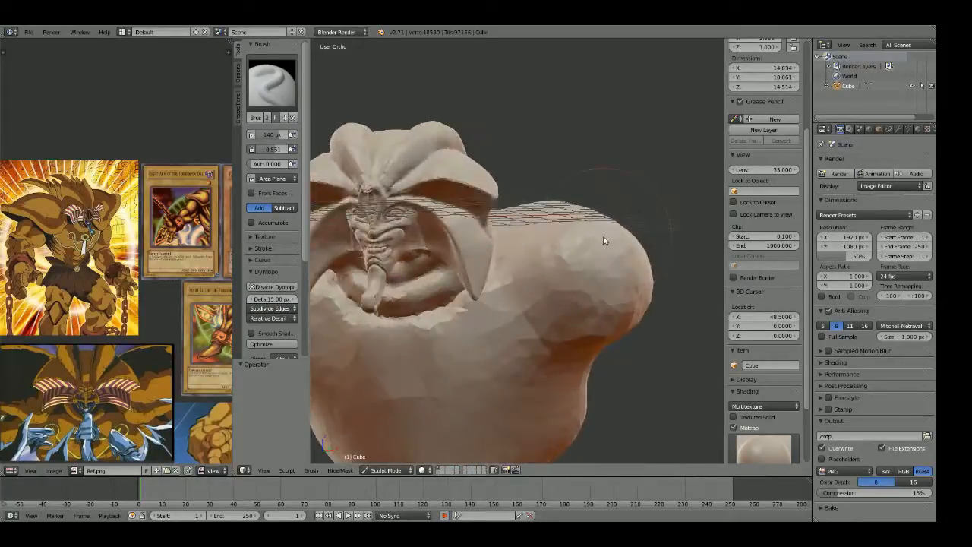
# Step: Following the Exodia card, carve a groove from the headdress tip towards the armpit with the Crease brush, replacing the first stroke
pyautogui.press('KP_1')
pyautogui.hotkey('shift', 'c')
pyautogui.press('f')
pyautogui.click(543, 245)
pyautogui.moveTo(190, 373); pyautogui.dragTo(76, 344, button='middle')
pyautogui.moveTo(364, 363); pyautogui.dragTo(604, 336, button='middle')
pyautogui.press('KP_1')
pyautogui.scroll(-5, 193, 277)
pyautogui.moveTo(194, 278); pyautogui.dragTo(157, 277, button='middle')
pyautogui.scroll(8, 157, 277)
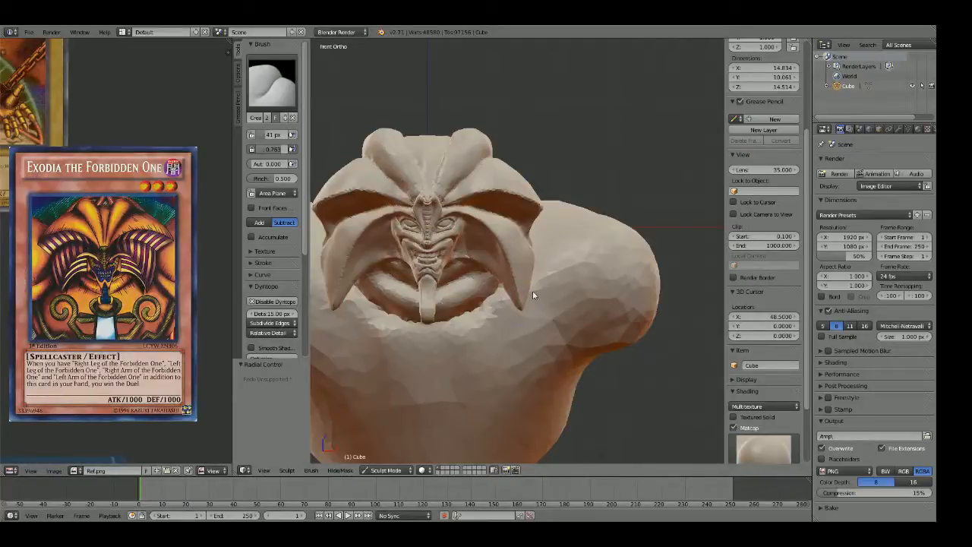
pyautogui.moveTo(534, 295); pyautogui.dragTo(608, 322)
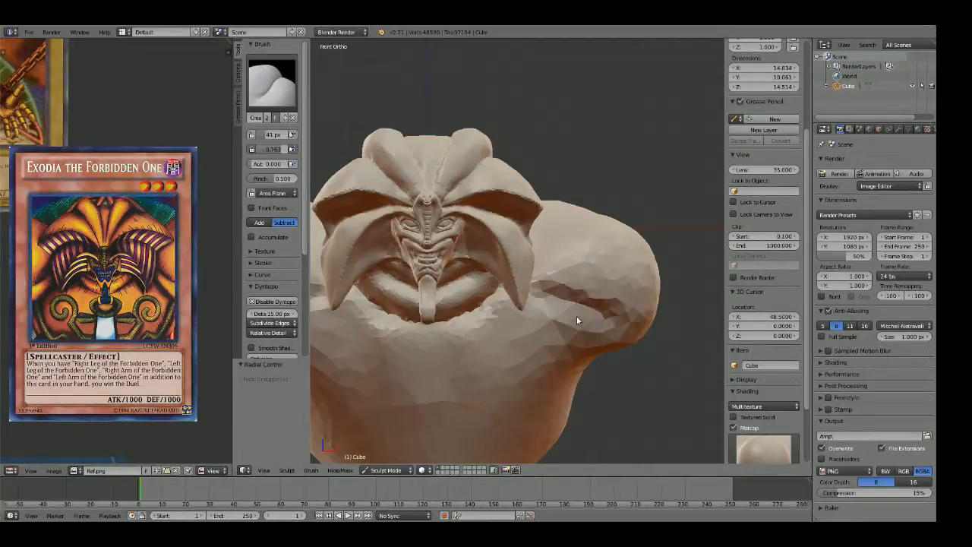
pyautogui.hotkey('ctrl', 'z')
pyautogui.moveTo(535, 295); pyautogui.dragTo(603, 342)
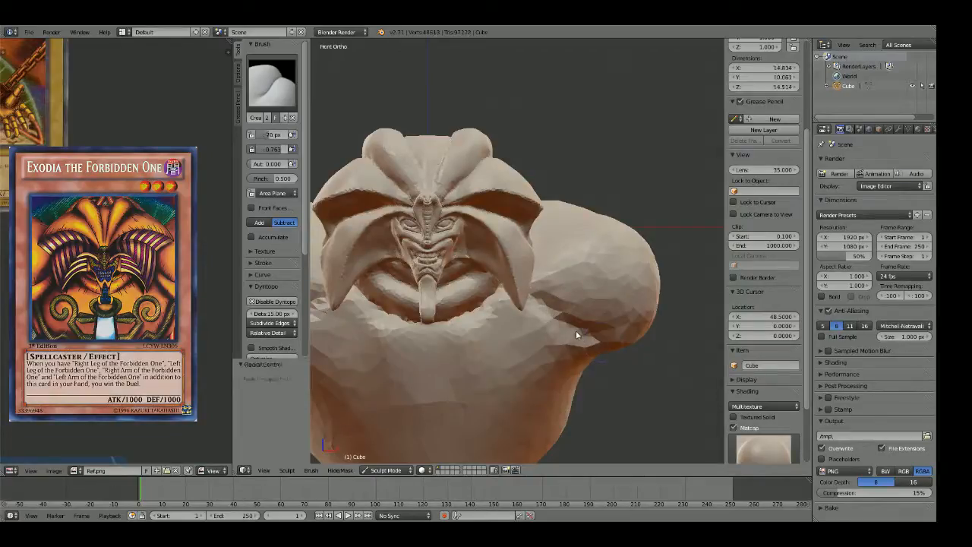
# Step: Refine the boundary between shoulder and chest with the Draw brush at 64 px and 0.551 strength
pyautogui.scroll(2, 573, 316)
pyautogui.keyDown('shift'); pyautogui.moveTo(608, 327); pyautogui.dragTo(553, 296, button='middle'); pyautogui.keyUp('shift')
pyautogui.press('f')
pyautogui.click(560, 293)
pyautogui.press('x')
pyautogui.press('f')
pyautogui.click(594, 319)
pyautogui.moveTo(561, 331)
pyautogui.mouseDown()
pyautogui.moveTo(582, 322)
pyautogui.moveTo(498, 278)
pyautogui.moveTo(577, 308)
pyautogui.mouseUp()
# Step: Pull the underside of the shoulder down into a rounder mass with the Grab brush at 160 px
pyautogui.scroll(-8, 570, 262)
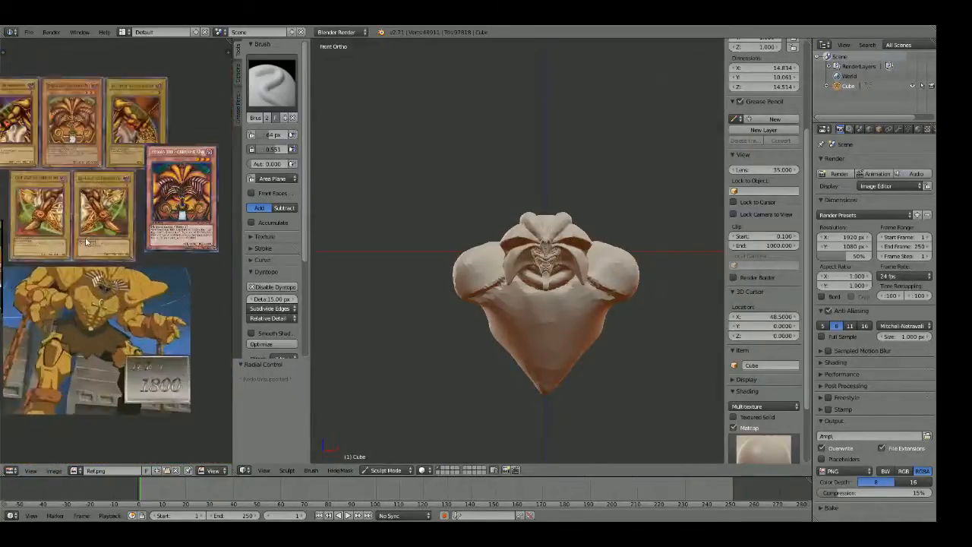
pyautogui.scroll(4, 647, 271)
pyautogui.press('g')
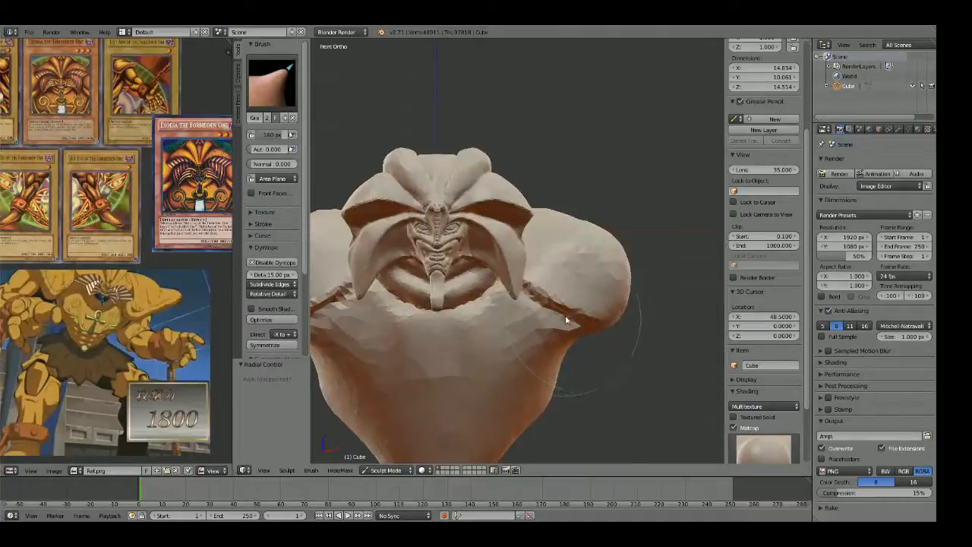
pyautogui.scroll(2, 565, 316)
pyautogui.moveTo(565, 325)
pyautogui.mouseDown()
pyautogui.moveTo(570, 346)
pyautogui.moveTo(609, 360)
pyautogui.moveTo(611, 373)
pyautogui.mouseUp()
pyautogui.moveTo(547, 369)
pyautogui.mouseDown()
pyautogui.moveTo(554, 388)
pyautogui.moveTo(554, 375)
pyautogui.mouseUp()
pyautogui.moveTo(553, 335); pyautogui.dragTo(546, 356)
pyautogui.scroll(-2, 528, 372)
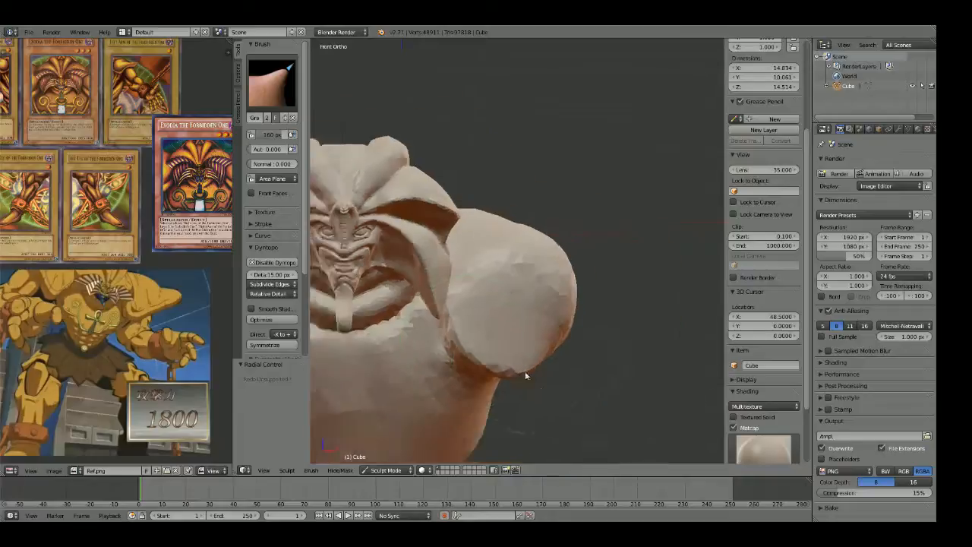
# Step: Pull the shoulder outward into a tapering arm stub and lower its upper contour with the Grab brush at 160 px
pyautogui.moveTo(583, 268); pyautogui.dragTo(626, 262)
pyautogui.keyDown('shift'); pyautogui.moveTo(580, 247); pyautogui.dragTo(593, 268, button='middle'); pyautogui.keyUp('shift')
pyautogui.moveTo(523, 262); pyautogui.dragTo(521, 256)
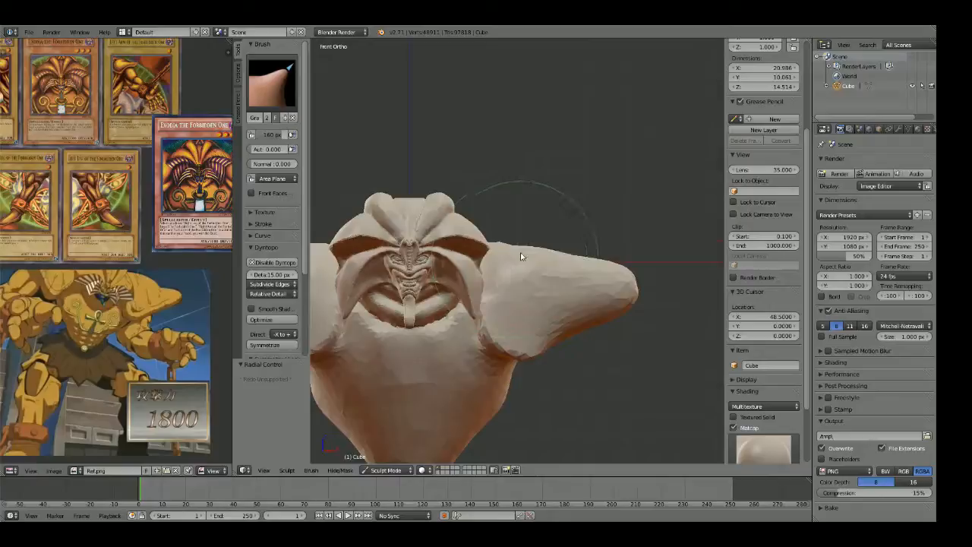
pyautogui.moveTo(588, 276); pyautogui.dragTo(606, 279)
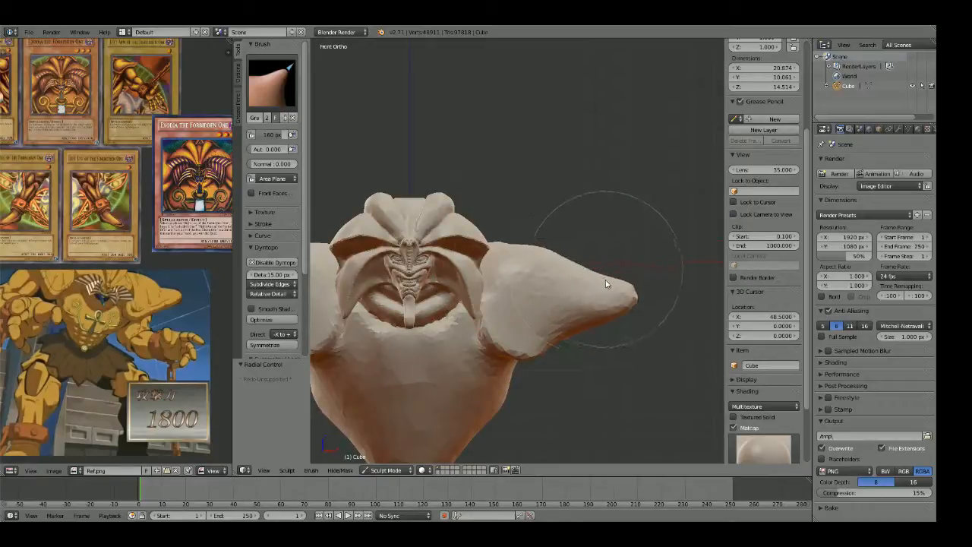
# Step: Push out the back side of the arm stub with the Grab brush at 200 px, working from above
pyautogui.moveTo(621, 250)
pyautogui.mouseDown(button='middle')
pyautogui.moveTo(540, 330)
pyautogui.moveTo(517, 338)
pyautogui.moveTo(513, 328)
pyautogui.moveTo(588, 343)
pyautogui.moveTo(565, 300)
pyautogui.mouseUp(button='middle')
pyautogui.hotkey('shift', 'c')
pyautogui.hotkey('shift', 'f')
pyautogui.click(474, 334)
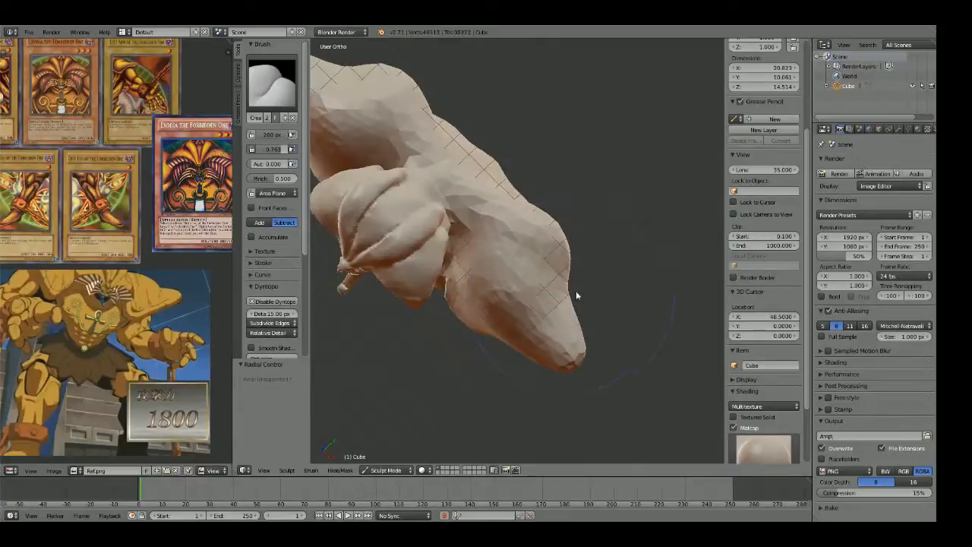
pyautogui.press('g')
pyautogui.moveTo(577, 303); pyautogui.dragTo(582, 300)
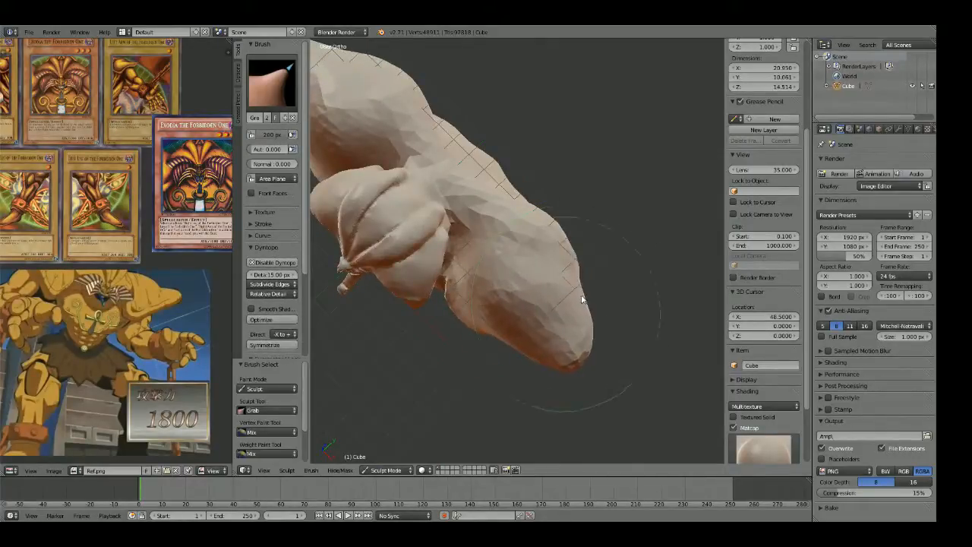
# Step: Crease the transition between the rounded shoulder mass and the arm stub with the Crease brush at 122 px and 0.763 strength
pyautogui.moveTo(481, 306)
pyautogui.mouseDown(button='middle')
pyautogui.moveTo(545, 293)
pyautogui.moveTo(573, 210)
pyautogui.moveTo(523, 271)
pyautogui.mouseUp(button='middle')
pyautogui.press('KP_1')
pyautogui.scroll(2, 523, 271)
pyautogui.hotkey('shift', 'c')
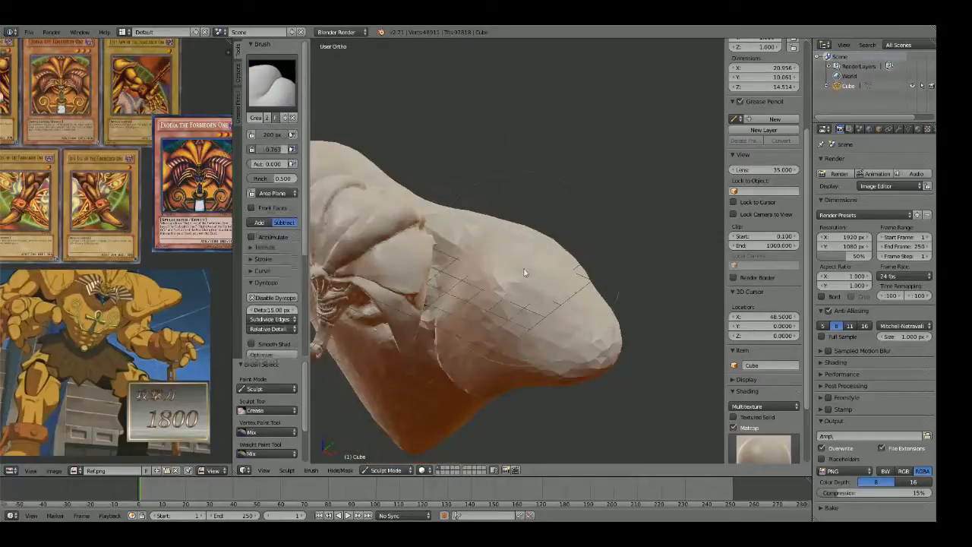
pyautogui.hotkey('shift', 'f')
pyautogui.click(463, 296)
pyautogui.moveTo(462, 299); pyautogui.dragTo(466, 313, button='middle')
pyautogui.scroll(3, 467, 313)
pyautogui.press('f')
pyautogui.click(462, 316)
pyautogui.press('f')
pyautogui.click(448, 354)
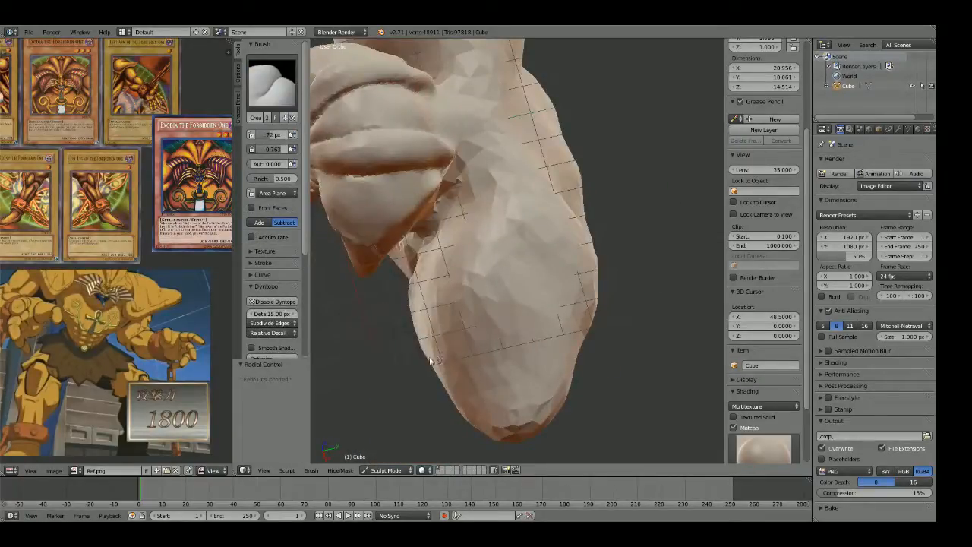
pyautogui.moveTo(458, 351); pyautogui.dragTo(492, 362)
pyautogui.moveTo(578, 312); pyautogui.dragTo(604, 283, button='middle')
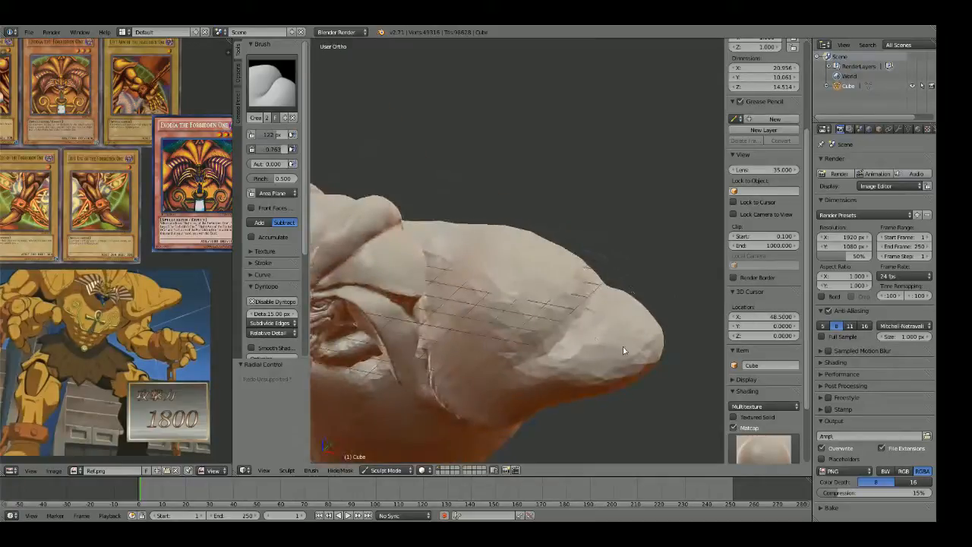
# Step: Carve a groove along the shoulder's lower front edge out to the arm tip with the Crease brush at 30 px and 0.763 strength
pyautogui.press('KP_1')
pyautogui.scroll(-5, 594, 288)
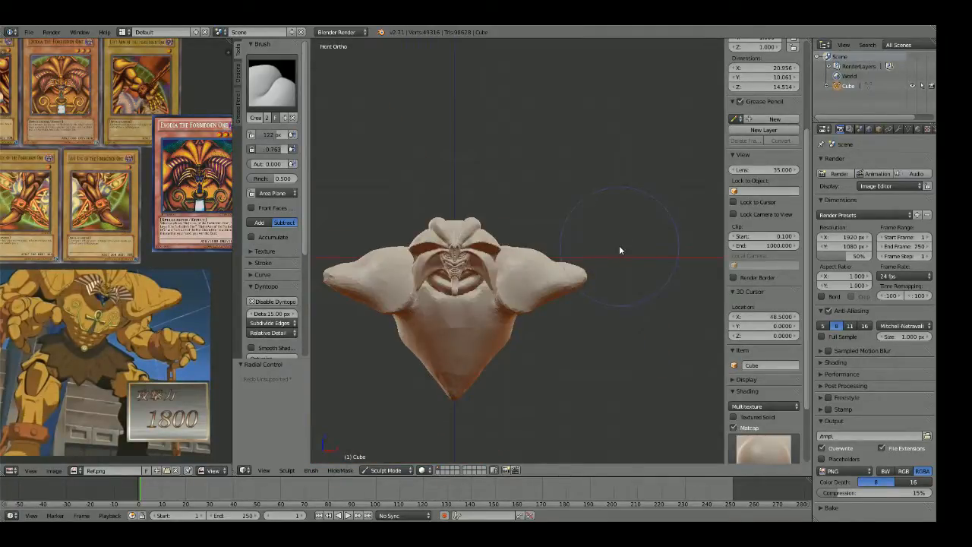
pyautogui.hotkey('shift', 'c')
pyautogui.scroll(5, 619, 245)
pyautogui.press('f')
pyautogui.click(578, 264)
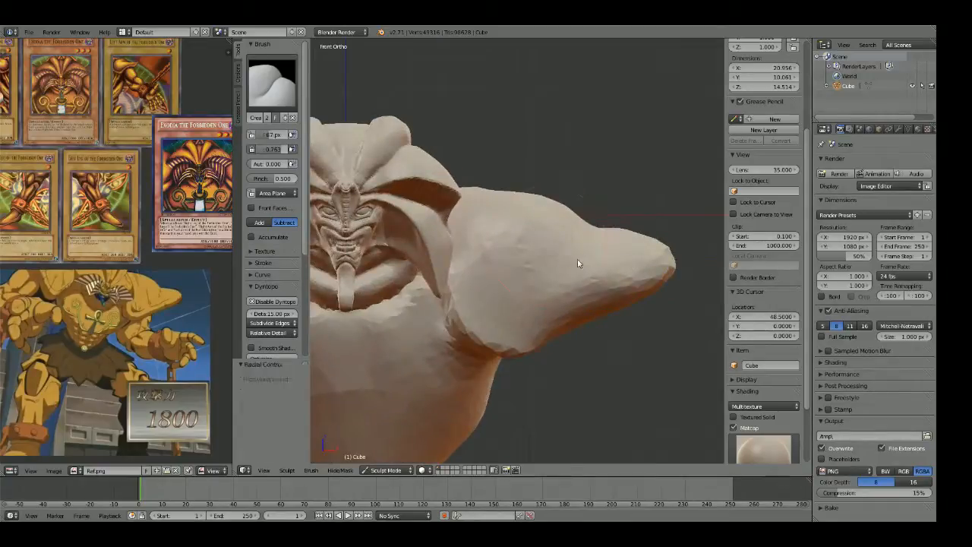
pyautogui.moveTo(637, 266); pyautogui.dragTo(559, 304)
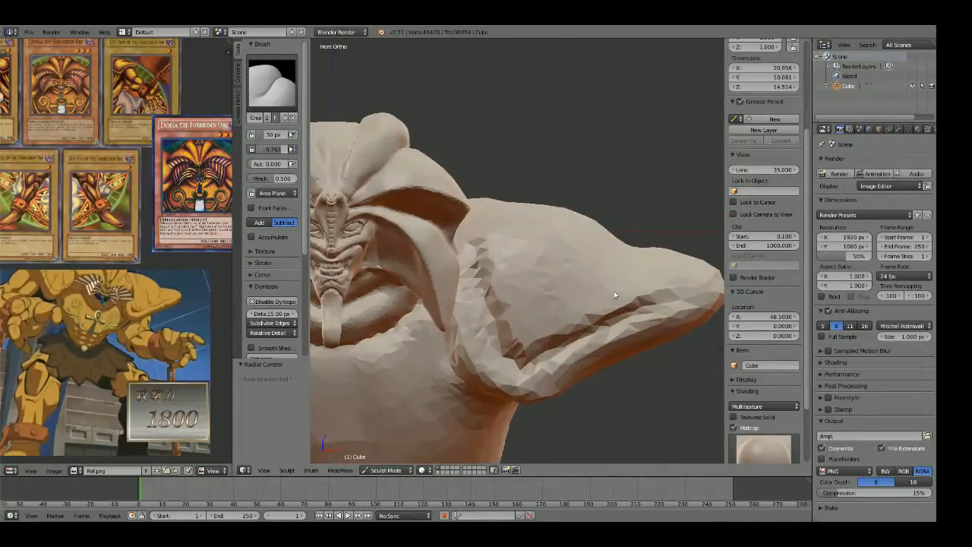
pyautogui.moveTo(638, 312); pyautogui.dragTo(690, 289)
# Step: Continue the groove around the arm tip and back of the shoulder, and crease the armpit boundary against the torso
pyautogui.moveTo(700, 270)
pyautogui.mouseDown(button='middle')
pyautogui.moveTo(601, 361)
pyautogui.moveTo(562, 352)
pyautogui.mouseUp(button='middle')
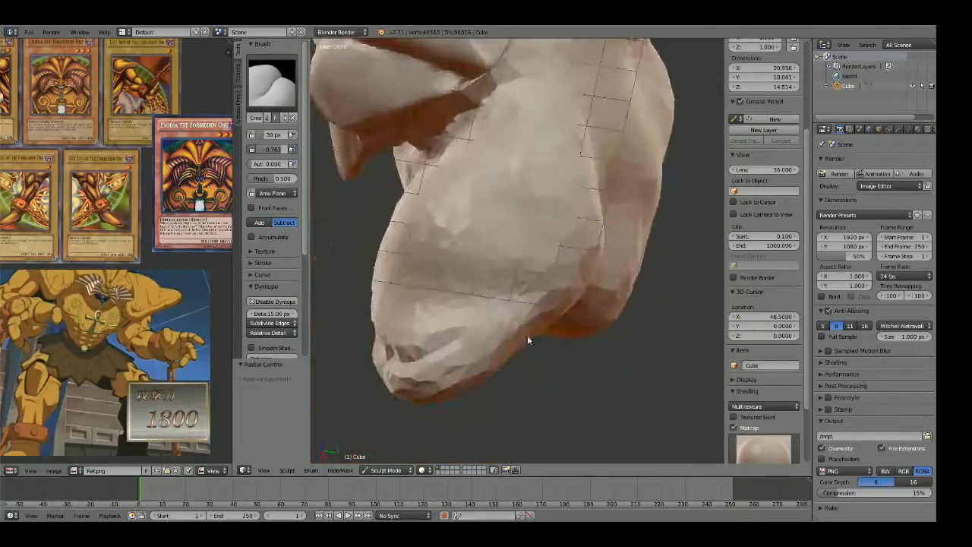
pyautogui.moveTo(527, 335)
pyautogui.mouseDown()
pyautogui.moveTo(472, 345)
pyautogui.moveTo(495, 338)
pyautogui.mouseUp()
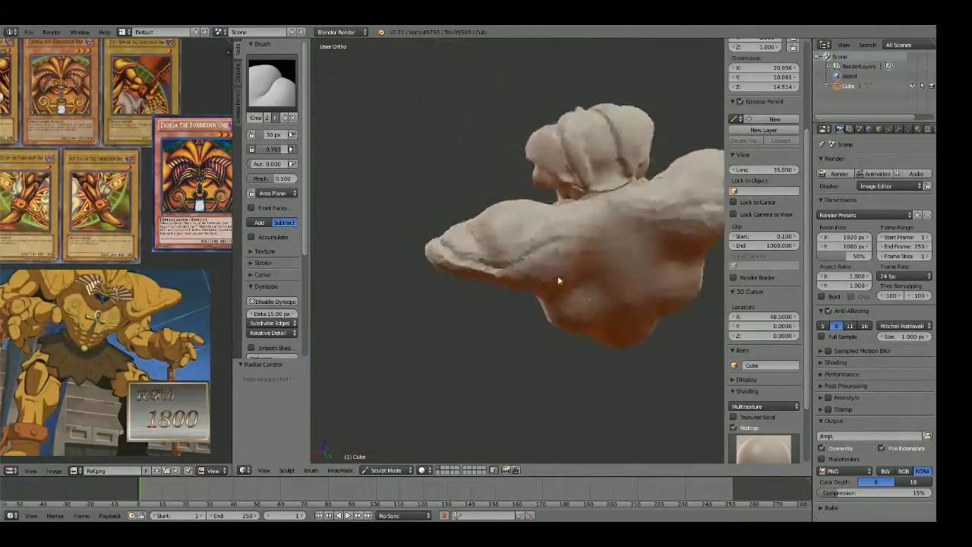
pyautogui.moveTo(557, 278)
pyautogui.mouseDown(button='middle')
pyautogui.moveTo(547, 281)
pyautogui.moveTo(552, 262)
pyautogui.moveTo(494, 256)
pyautogui.mouseUp(button='middle')
pyautogui.scroll(4, 494, 256)
pyautogui.moveTo(526, 283)
pyautogui.mouseDown()
pyautogui.moveTo(555, 297)
pyautogui.moveTo(526, 290)
pyautogui.moveTo(653, 249)
pyautogui.moveTo(585, 369)
pyautogui.moveTo(627, 346)
pyautogui.mouseUp()
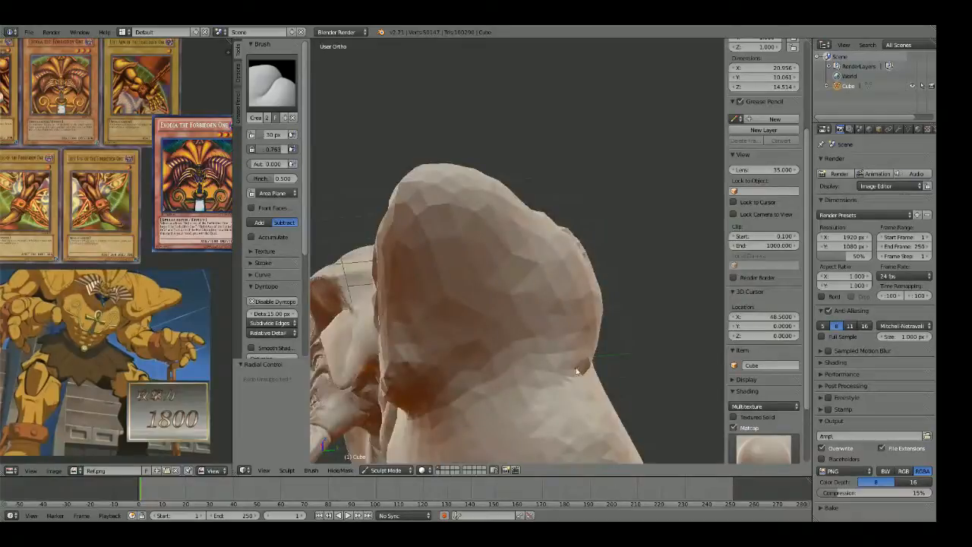
pyautogui.moveTo(455, 401); pyautogui.dragTo(575, 372)
pyautogui.scroll(-3, 608, 370)
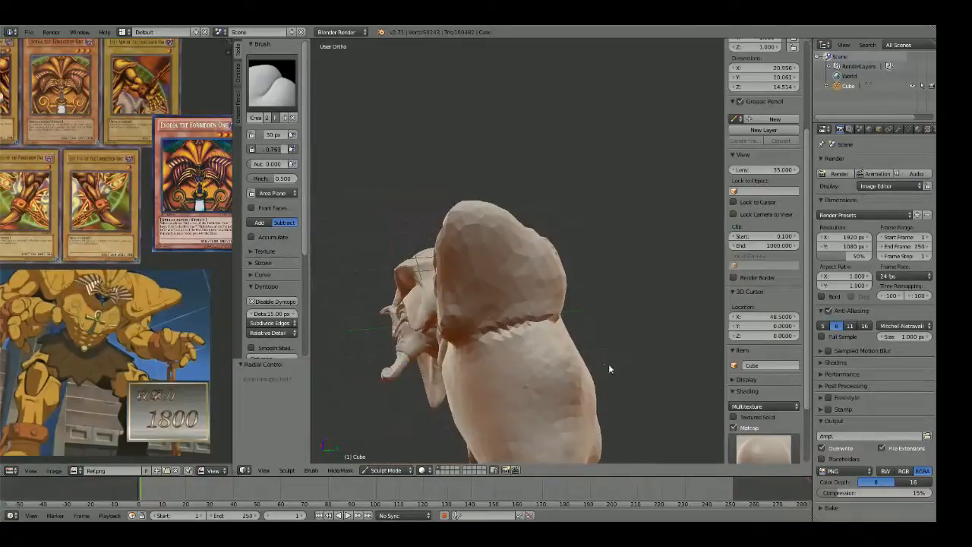
# Step: Check the chest and shoulders in the anime reference, and extend the crease between the shoulder and upper back at 30 px
pyautogui.press('KP_1')
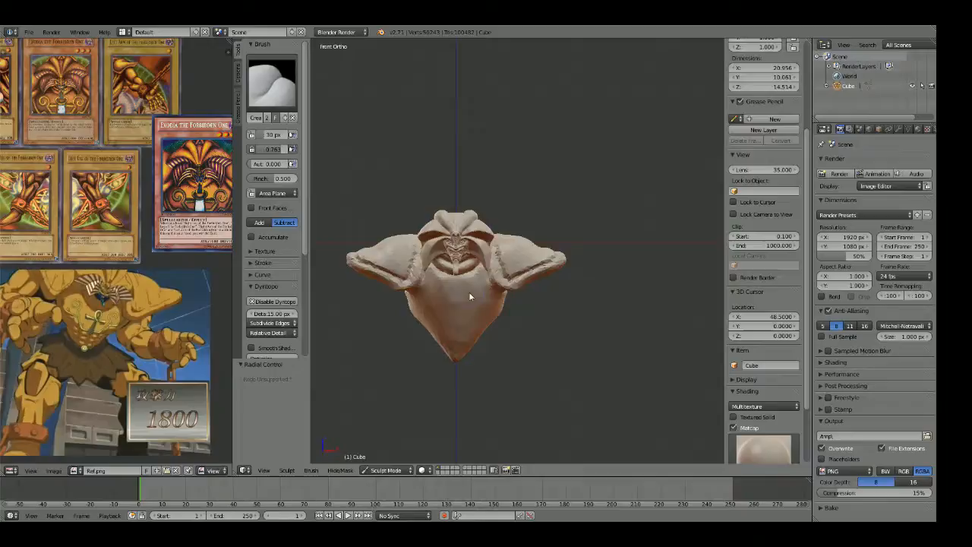
pyautogui.scroll(7, 466, 292)
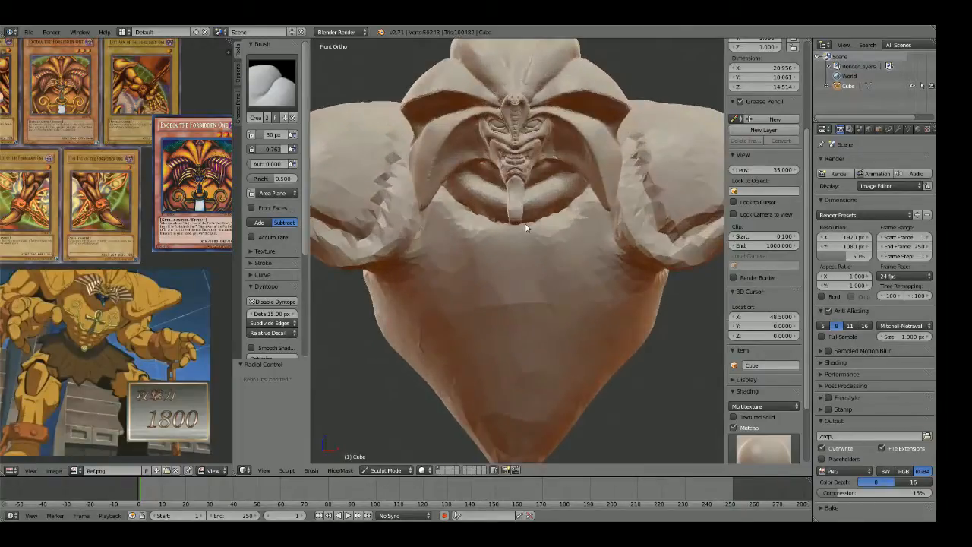
pyautogui.scroll(5, 112, 370)
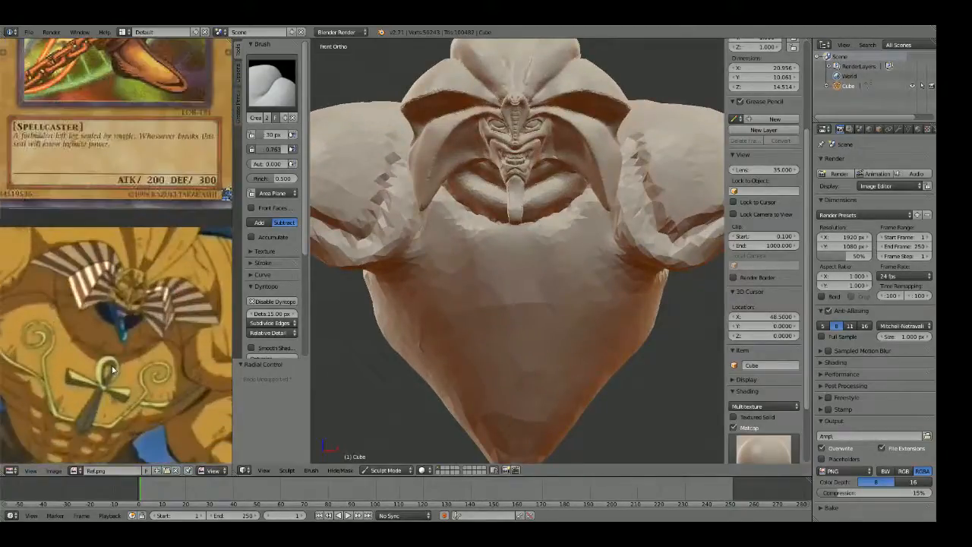
pyautogui.scroll(-2, 85, 400)
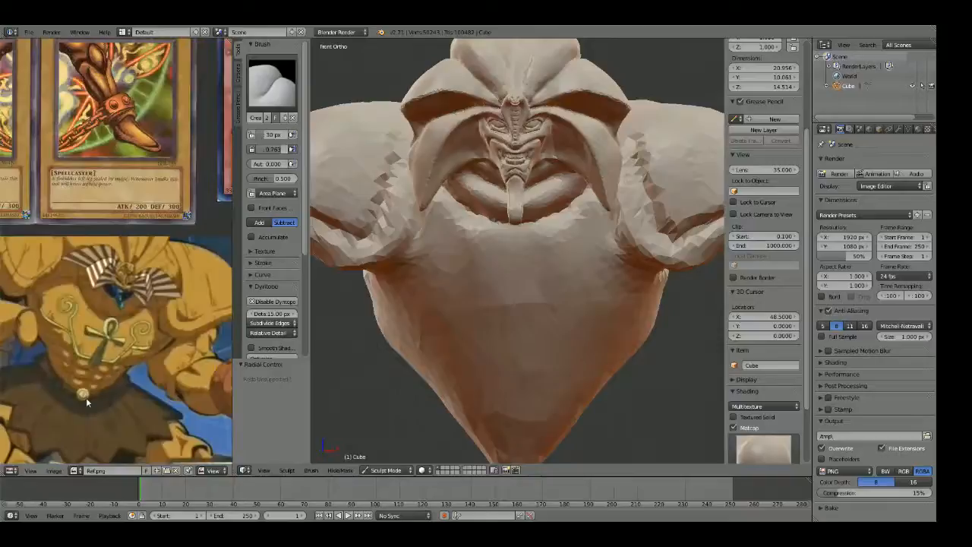
pyautogui.scroll(-4, 550, 246)
pyautogui.scroll(-2, 550, 246)
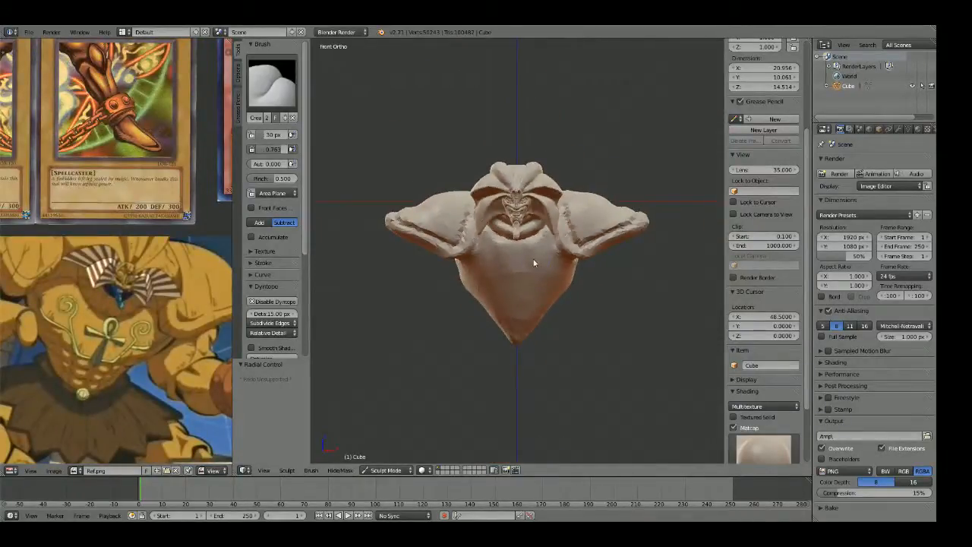
pyautogui.scroll(2, 533, 259)
pyautogui.moveTo(534, 259)
pyautogui.mouseDown(button='middle')
pyautogui.moveTo(582, 251)
pyautogui.moveTo(511, 356)
pyautogui.moveTo(476, 326)
pyautogui.moveTo(453, 364)
pyautogui.moveTo(449, 310)
pyautogui.moveTo(434, 339)
pyautogui.mouseUp(button='middle')
pyautogui.scroll(2, 453, 364)
pyautogui.moveTo(433, 338)
pyautogui.mouseDown()
pyautogui.moveTo(436, 325)
pyautogui.moveTo(521, 288)
pyautogui.mouseUp()
pyautogui.moveTo(521, 288)
pyautogui.mouseDown(button='middle')
pyautogui.moveTo(494, 303)
pyautogui.moveTo(439, 267)
pyautogui.mouseUp(button='middle')
pyautogui.moveTo(466, 161)
pyautogui.mouseDown()
pyautogui.moveTo(481, 208)
pyautogui.moveTo(474, 163)
pyautogui.mouseUp()
pyautogui.moveTo(474, 162); pyautogui.dragTo(464, 197, button='middle')
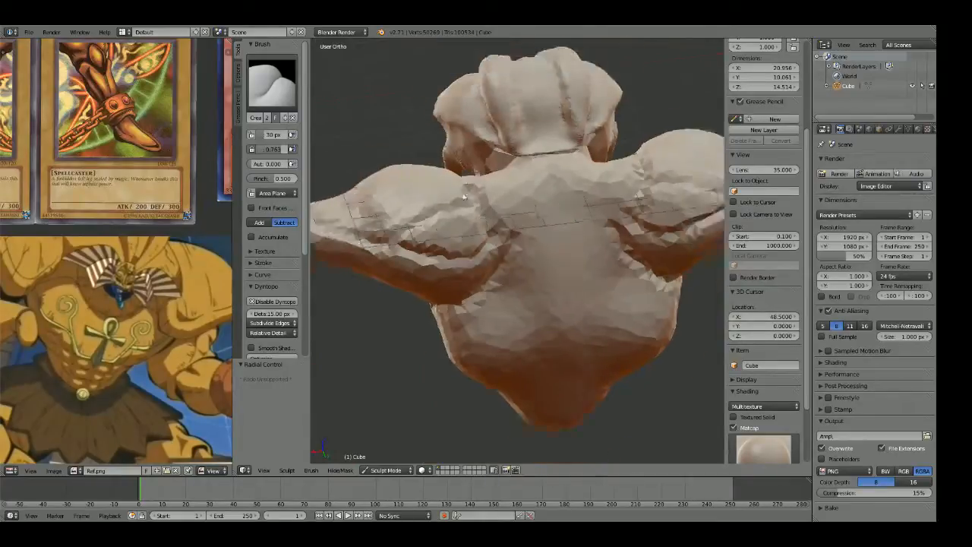
# Step: Reshape the shoulder's upper contour and stretch the arm stub further out with the Grab brush at 200 px in front view
pyautogui.scroll(-3, 450, 269)
pyautogui.moveTo(450, 270)
pyautogui.mouseDown(button='middle')
pyautogui.moveTo(499, 293)
pyautogui.moveTo(629, 218)
pyautogui.mouseUp(button='middle')
pyautogui.press('KP_1')
pyautogui.moveTo(122, 276); pyautogui.dragTo(111, 305, button='middle')
pyautogui.scroll(2, 103, 285)
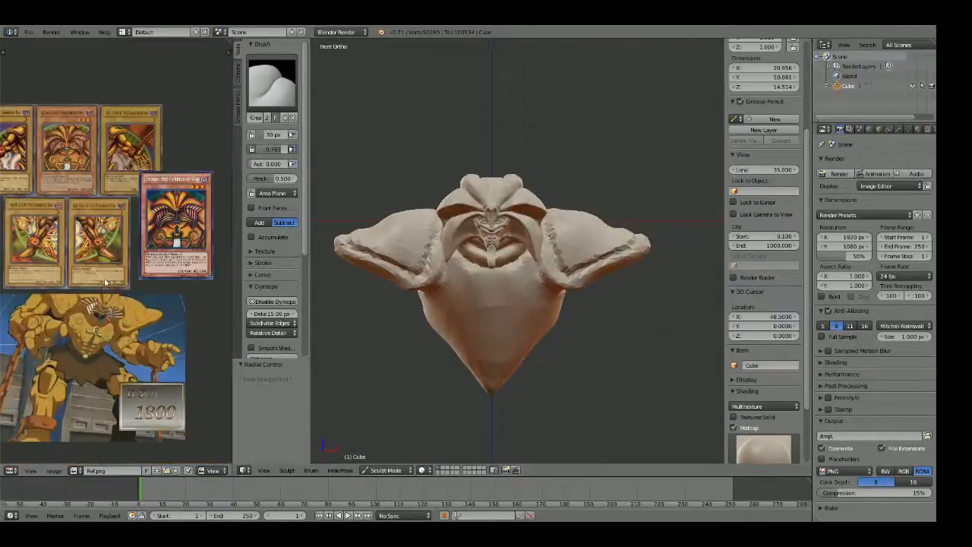
pyautogui.press('g')
pyautogui.press('f')
pyautogui.click(621, 249)
pyautogui.keyDown('shift'); pyautogui.moveTo(649, 197); pyautogui.dragTo(619, 227, button='middle'); pyautogui.keyUp('shift')
pyautogui.scroll(5, 618, 228)
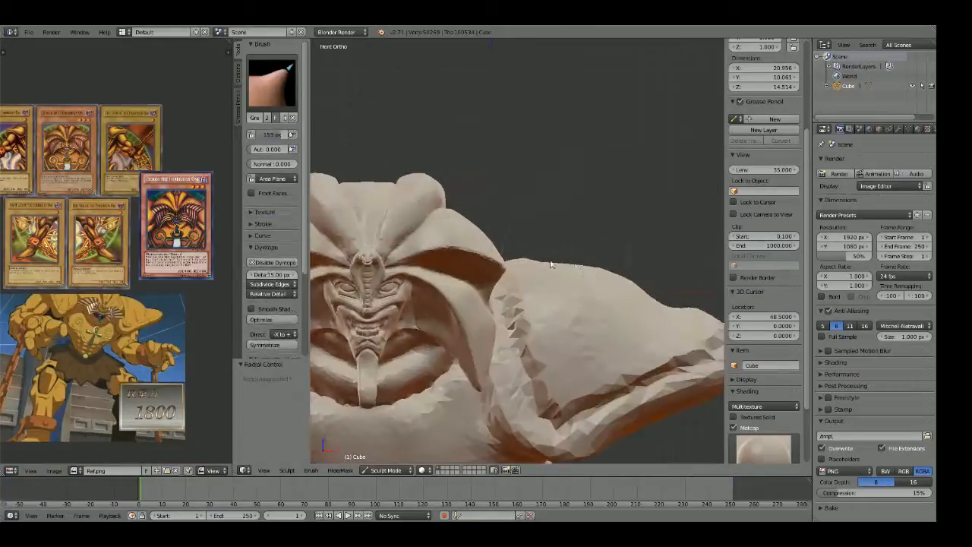
pyautogui.click(548, 268)
pyautogui.keyDown('shift'); pyautogui.moveTo(652, 303); pyautogui.dragTo(582, 277, button='middle'); pyautogui.keyUp('shift')
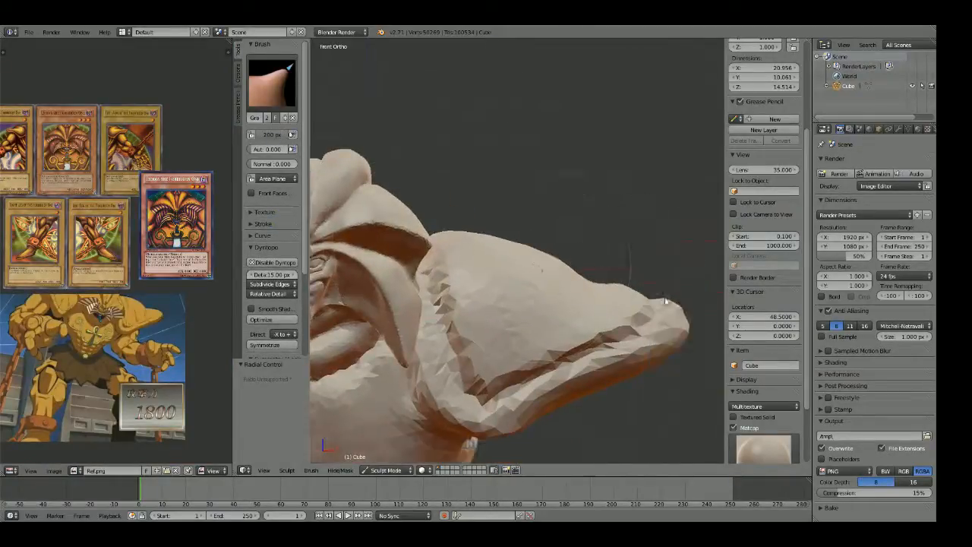
pyautogui.scroll(-2, 582, 275)
pyautogui.moveTo(581, 277)
pyautogui.mouseDown()
pyautogui.moveTo(594, 286)
pyautogui.moveTo(570, 283)
pyautogui.mouseUp()
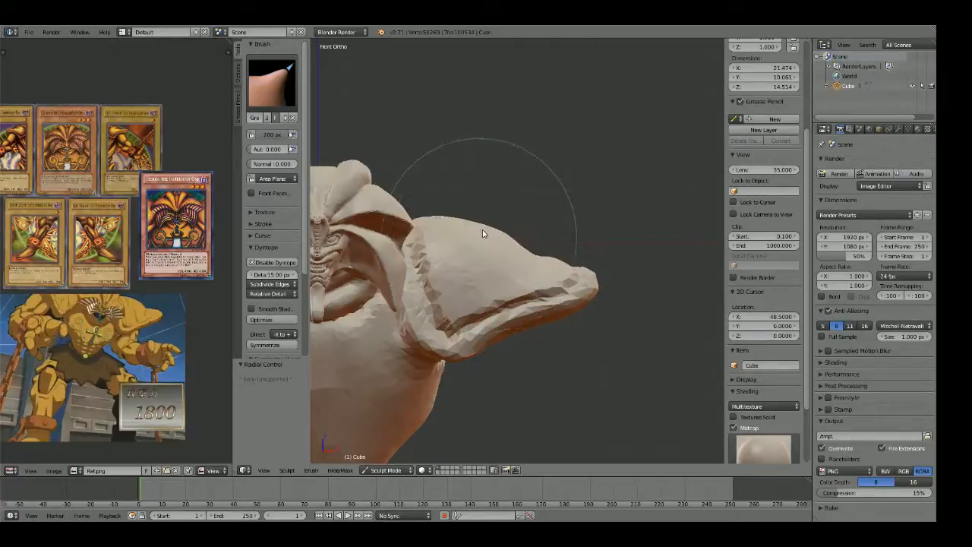
# Step: Pull the pointed lower end of the torso down into a longer, rounded abdomen with the Grab brush at 200 px
pyautogui.scroll(-4, 486, 236)
pyautogui.press('KP_Decimal')
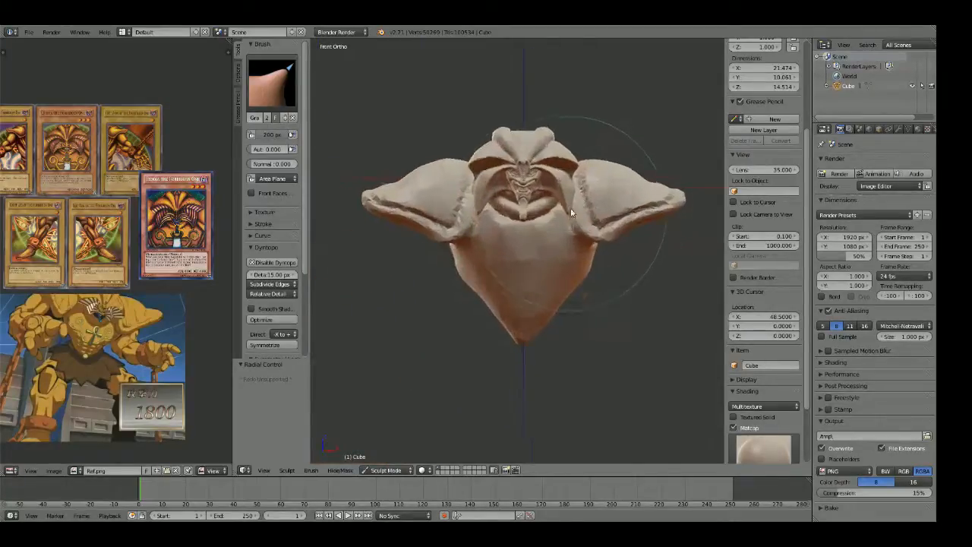
pyautogui.hotkey('shift', 'c')
pyautogui.press('f')
pyautogui.click(504, 295)
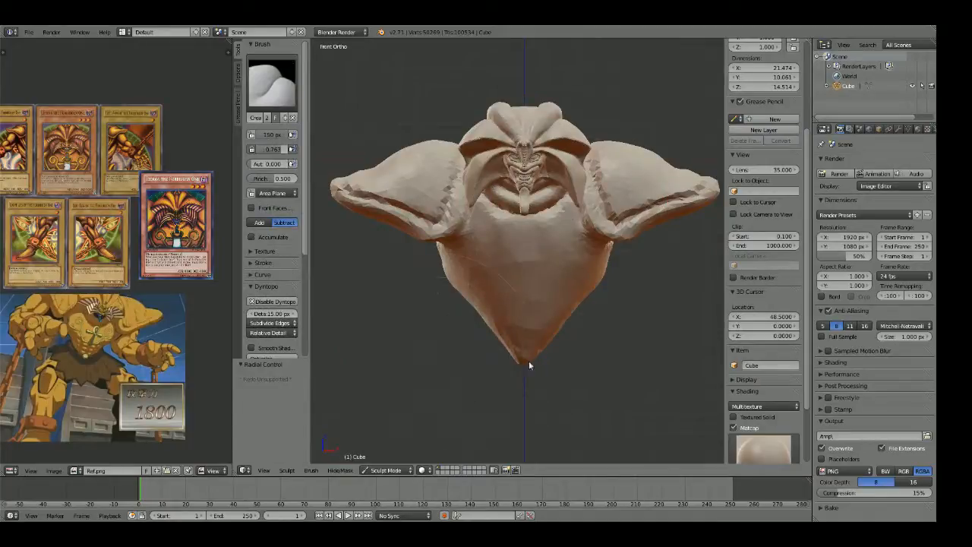
pyautogui.press('g')
pyautogui.moveTo(497, 338)
pyautogui.mouseDown()
pyautogui.moveTo(480, 358)
pyautogui.moveTo(473, 343)
pyautogui.moveTo(492, 332)
pyautogui.moveTo(497, 344)
pyautogui.mouseUp()
pyautogui.press('KP_3')
pyautogui.keyDown('shift'); pyautogui.moveTo(451, 280); pyautogui.dragTo(590, 273, button='middle'); pyautogui.keyUp('shift')
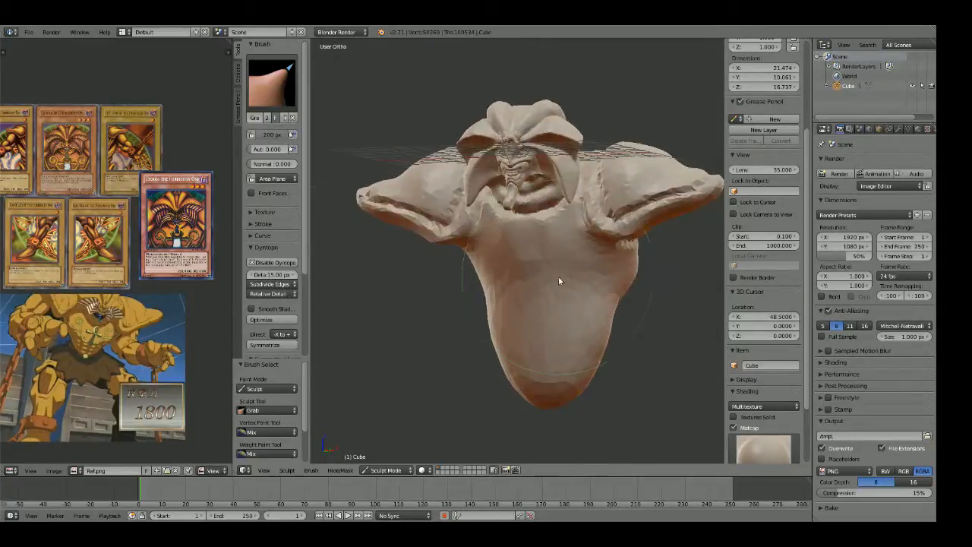
# Step: Compare the torso with the anime reference and shift the lower abdomen backwards in side view with the Grab brush at 200 px
pyautogui.moveTo(12, 191); pyautogui.dragTo(231, 324, button='middle')
pyautogui.scroll(3, 134, 323)
pyautogui.moveTo(133, 324); pyautogui.dragTo(51, 167, button='middle')
pyautogui.scroll(-3, 51, 167)
pyautogui.moveTo(152, 284); pyautogui.dragTo(63, 227, button='middle')
pyautogui.scroll(4, 63, 228)
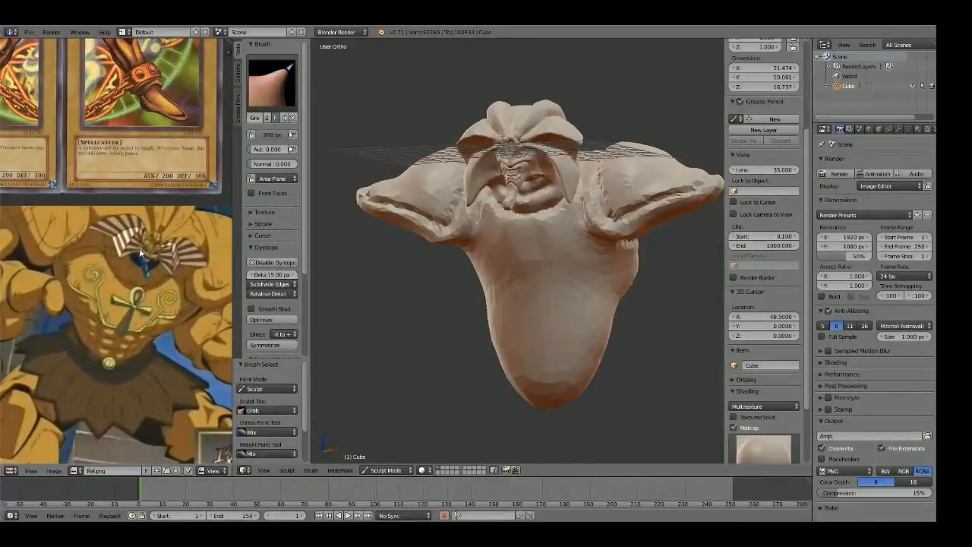
pyautogui.press('KP_1')
pyautogui.press('KP_3')
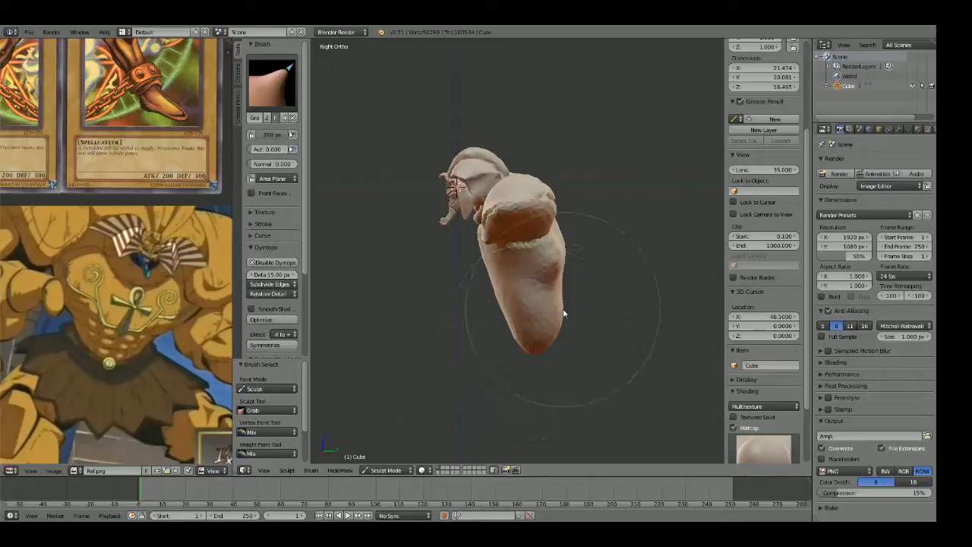
pyautogui.moveTo(545, 335); pyautogui.dragTo(549, 336)
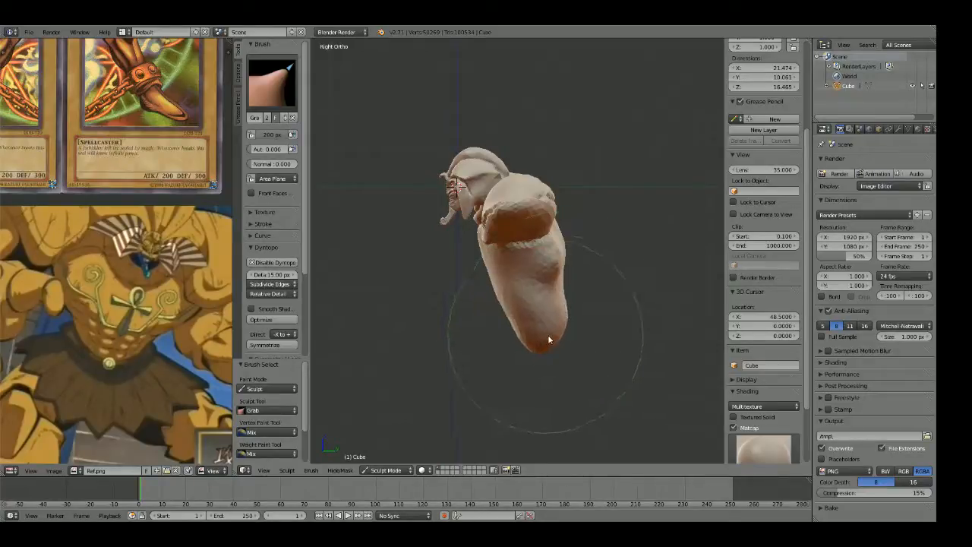
# Step: Carve the lower chest line from the armpits across the torso with the Crease brush at 38 px and 0.763 strength
pyautogui.press('KP_1')
pyautogui.scroll(2, 516, 304)
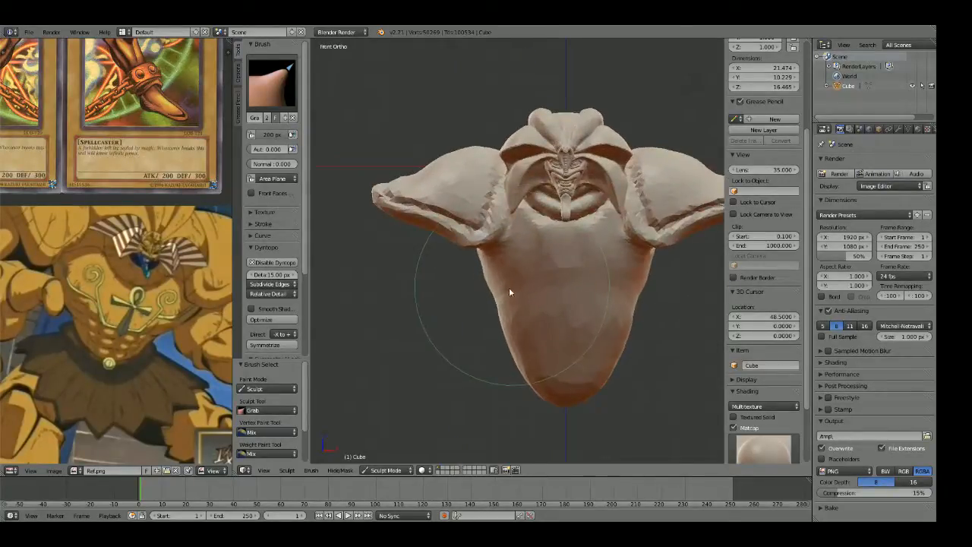
pyautogui.hotkey('shift', 'c')
pyautogui.press('f')
pyautogui.click(442, 310)
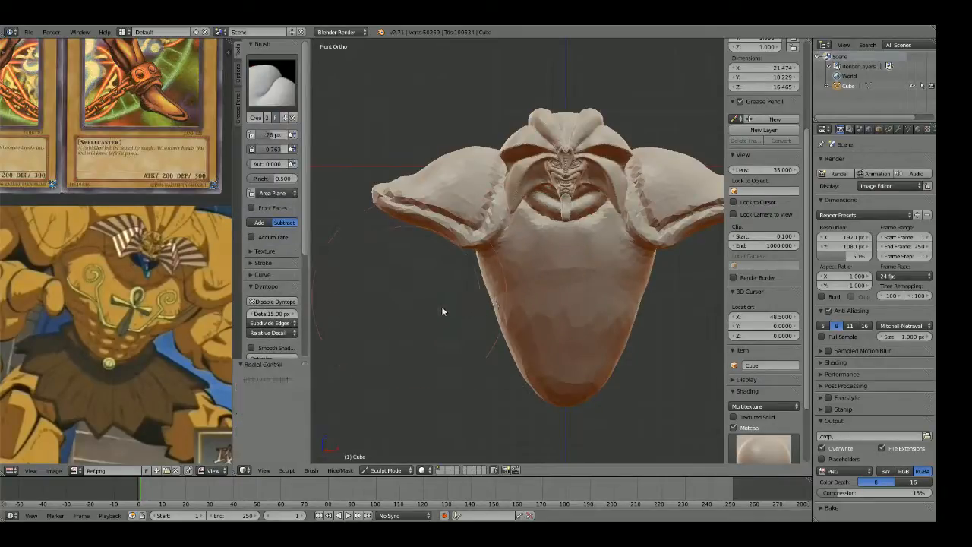
pyautogui.click(476, 300)
pyautogui.scroll(2, 516, 295)
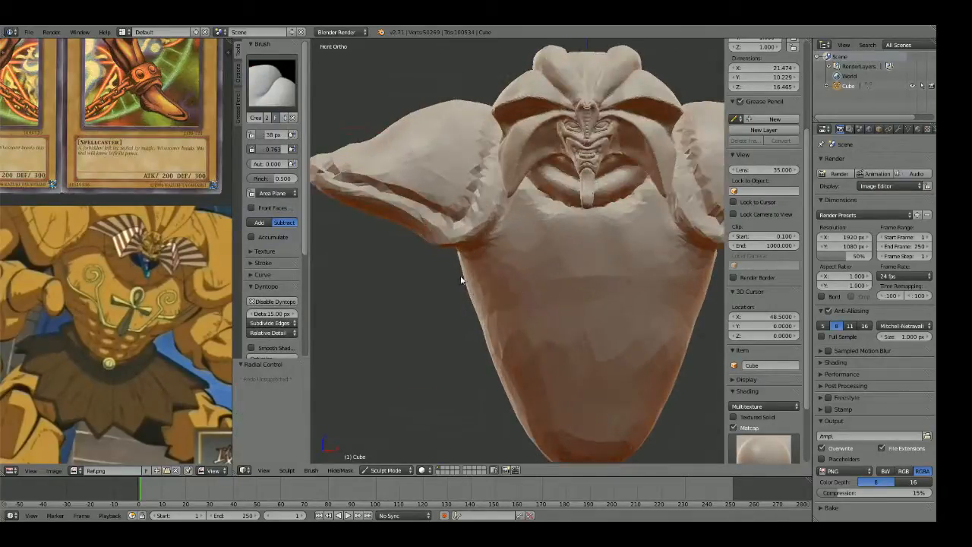
pyautogui.moveTo(477, 263)
pyautogui.mouseDown()
pyautogui.moveTo(527, 286)
pyautogui.moveTo(529, 325)
pyautogui.moveTo(654, 334)
pyautogui.mouseUp()
# Step: Smooth the outer part of the chest crease below the armpit with the brush at 145 px
pyautogui.press('f')
pyautogui.click(510, 341)
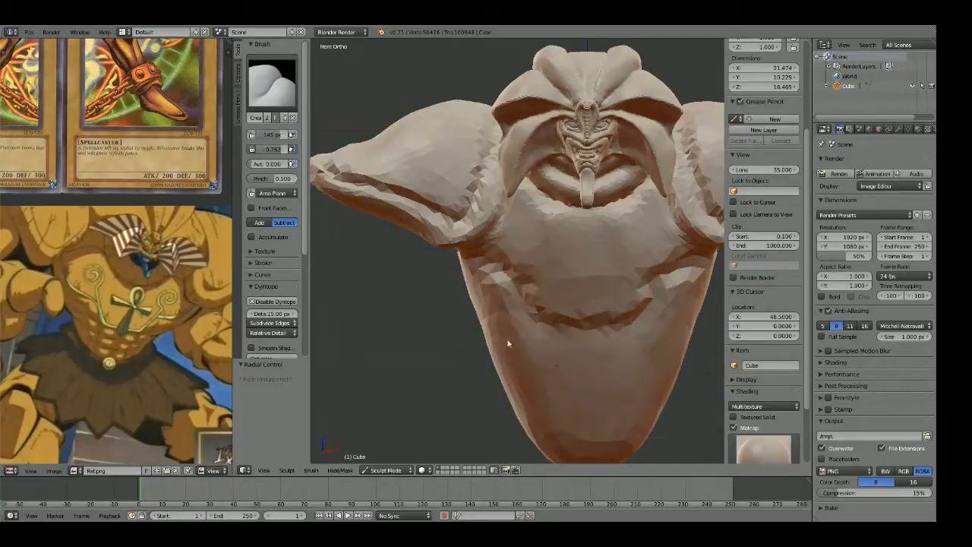
pyautogui.keyDown('shift'); pyautogui.moveTo(498, 302); pyautogui.dragTo(515, 293); pyautogui.keyUp('shift')
# Step: Recarve and deepen the curved underside of the chest with the Crease brush at 55 px and 0.763 strength
pyautogui.hotkey('shift', 'c')
pyautogui.press('f')
pyautogui.click(489, 323)
pyautogui.press('f')
pyautogui.click(476, 322)
pyautogui.moveTo(485, 248); pyautogui.dragTo(546, 310)
pyautogui.moveTo(655, 319)
pyautogui.mouseDown()
pyautogui.moveTo(529, 317)
pyautogui.moveTo(527, 276)
pyautogui.moveTo(551, 293)
pyautogui.moveTo(551, 306)
pyautogui.moveTo(669, 367)
pyautogui.mouseUp()
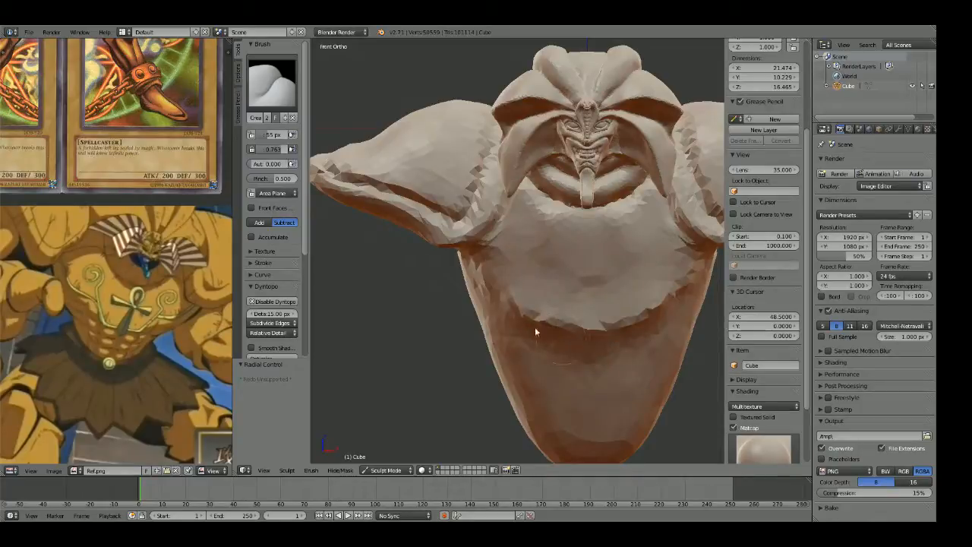
# Step: Build up the surface of the chest above the carved chest line with the Draw brush at 112 px and 0.551 strength
pyautogui.scroll(-6, 683, 348)
pyautogui.moveTo(684, 347)
pyautogui.mouseDown(button='middle')
pyautogui.moveTo(647, 317)
pyautogui.moveTo(553, 309)
pyautogui.moveTo(659, 313)
pyautogui.mouseUp(button='middle')
pyautogui.scroll(4, 658, 306)
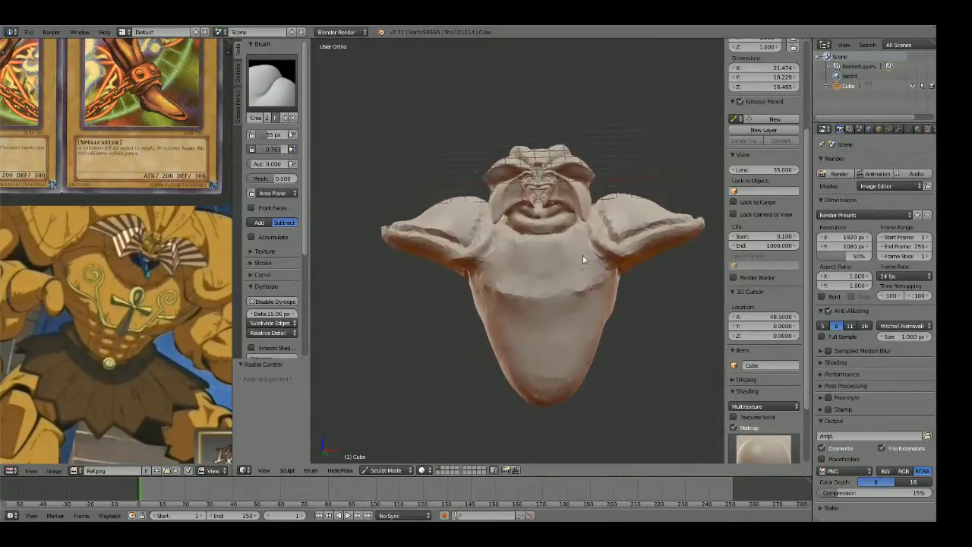
pyautogui.press('g')
pyautogui.moveTo(568, 280)
pyautogui.mouseDown(button='middle')
pyautogui.moveTo(546, 303)
pyautogui.moveTo(434, 315)
pyautogui.moveTo(522, 321)
pyautogui.moveTo(579, 306)
pyautogui.mouseUp(button='middle')
pyautogui.press('x')
pyautogui.moveTo(583, 321)
pyautogui.mouseDown()
pyautogui.moveTo(601, 306)
pyautogui.moveTo(608, 328)
pyautogui.mouseUp()
pyautogui.moveTo(612, 289); pyautogui.dragTo(574, 301)
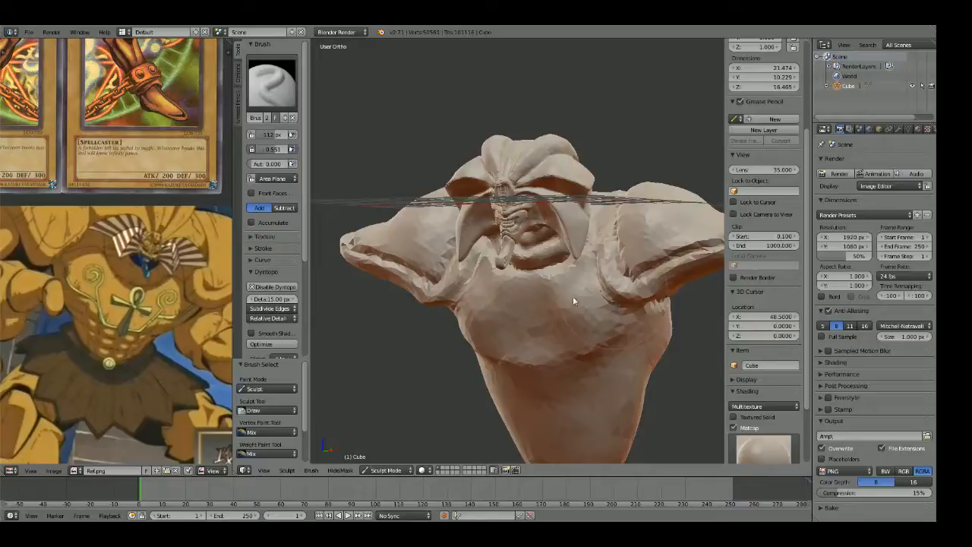
pyautogui.moveTo(522, 327)
pyautogui.mouseDown(button='middle')
pyautogui.moveTo(589, 320)
pyautogui.moveTo(553, 331)
pyautogui.mouseUp(button='middle')
pyautogui.moveTo(553, 331); pyautogui.dragTo(551, 339)
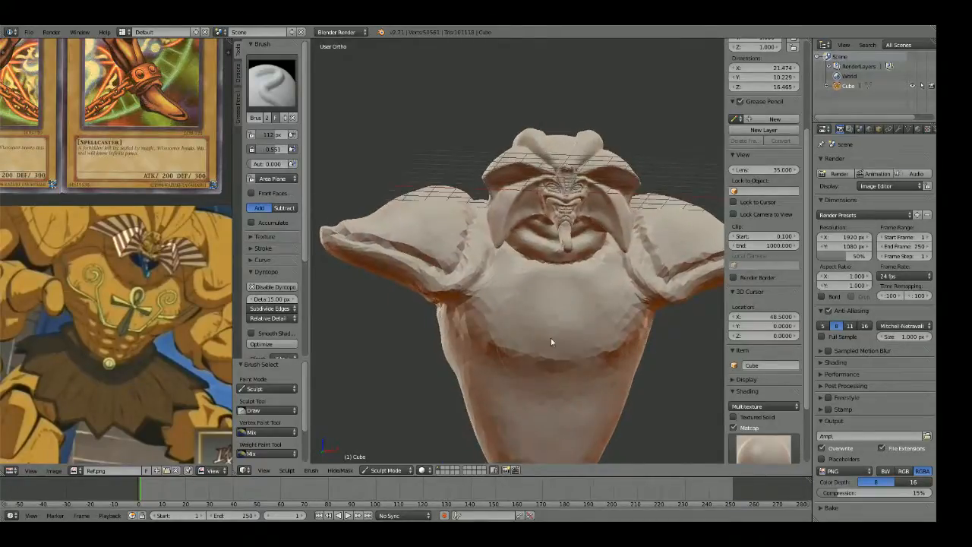
# Step: Carve the seam between the shoulder and the chest near the armpit with the Crease brush at 0.763 strength
pyautogui.hotkey('shift', 'c')
pyautogui.moveTo(484, 266)
pyautogui.mouseDown(button='middle')
pyautogui.moveTo(513, 311)
pyautogui.moveTo(610, 275)
pyautogui.mouseUp(button='middle')
pyautogui.press('f')
pyautogui.click(450, 303)
pyautogui.scroll(3, 532, 303)
pyautogui.press('f')
pyautogui.click(562, 293)
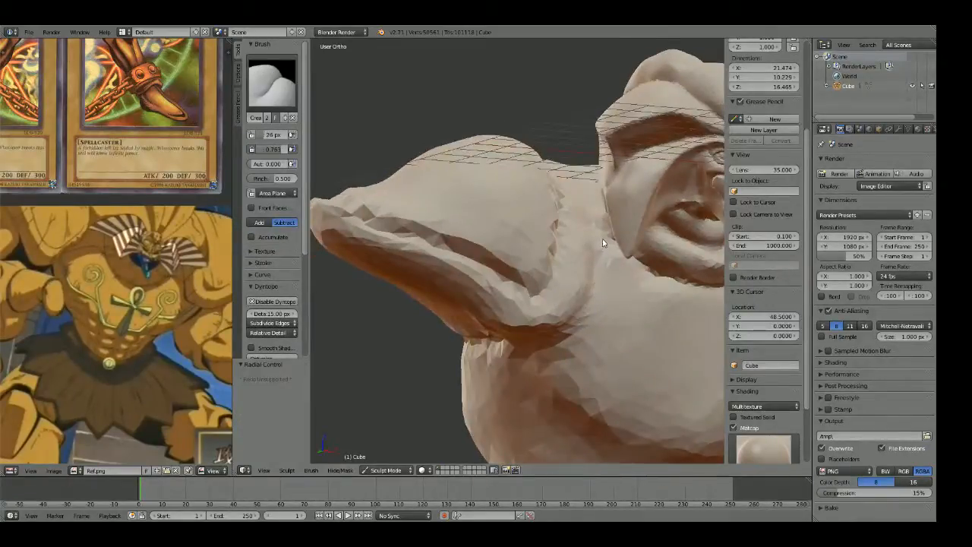
pyautogui.moveTo(603, 239); pyautogui.dragTo(589, 258, button='middle')
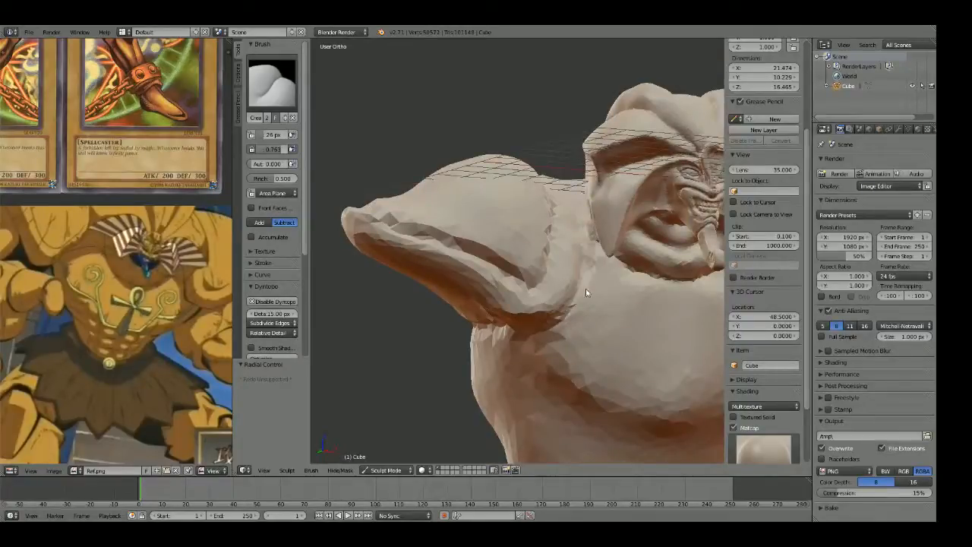
pyautogui.scroll(-6, 582, 308)
pyautogui.press('KP_1')
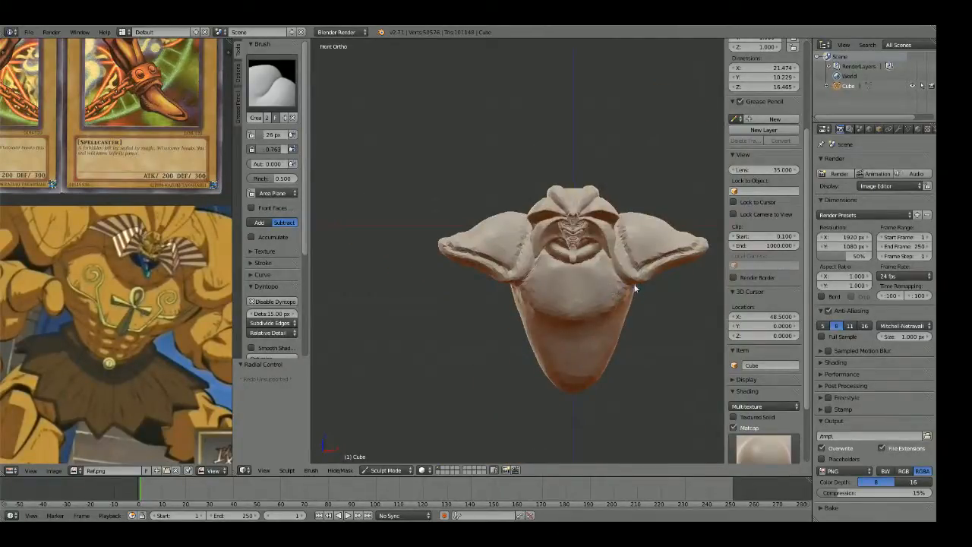
pyautogui.scroll(-1, 198, 311)
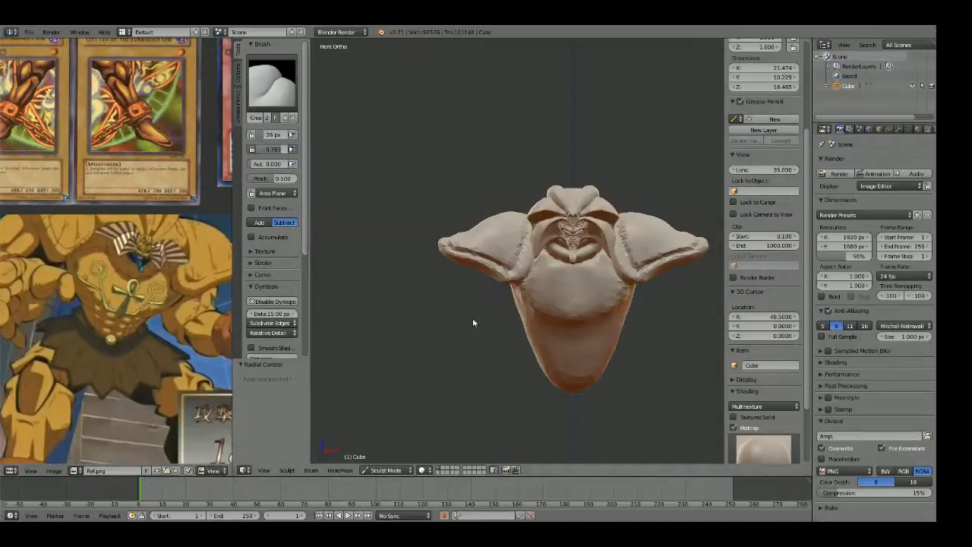
# Step: Reshape the side and lower end of the torso in front view with the Grab brush at 107 px
pyautogui.scroll(3, 494, 319)
pyautogui.press('g')
pyautogui.moveTo(529, 326)
pyautogui.mouseDown()
pyautogui.moveTo(510, 315)
pyautogui.moveTo(501, 326)
pyautogui.mouseUp()
pyautogui.moveTo(522, 360)
pyautogui.mouseDown()
pyautogui.moveTo(525, 419)
pyautogui.moveTo(542, 422)
pyautogui.moveTo(524, 378)
pyautogui.moveTo(542, 415)
pyautogui.mouseUp()
pyautogui.keyDown('shift'); pyautogui.moveTo(548, 416); pyautogui.dragTo(541, 363, button='middle'); pyautogui.keyUp('shift')
pyautogui.moveTo(547, 386)
pyautogui.mouseDown()
pyautogui.moveTo(549, 376)
pyautogui.moveTo(567, 378)
pyautogui.mouseUp()
# Step: Cut the rounded lower end of the torso flat from below with the Draw brush at 107 px and 0.551 strength
pyautogui.moveTo(535, 350)
pyautogui.mouseDown(button='middle')
pyautogui.moveTo(569, 309)
pyautogui.moveTo(569, 220)
pyautogui.mouseUp(button='middle')
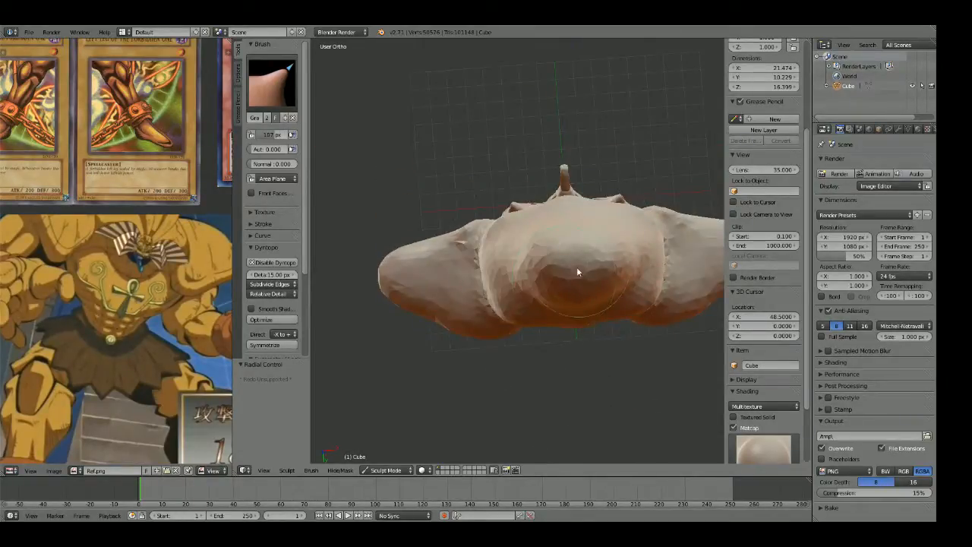
pyautogui.press('x')
pyautogui.moveTo(578, 264)
pyautogui.mouseDown()
pyautogui.moveTo(570, 257)
pyautogui.moveTo(577, 264)
pyautogui.mouseUp()
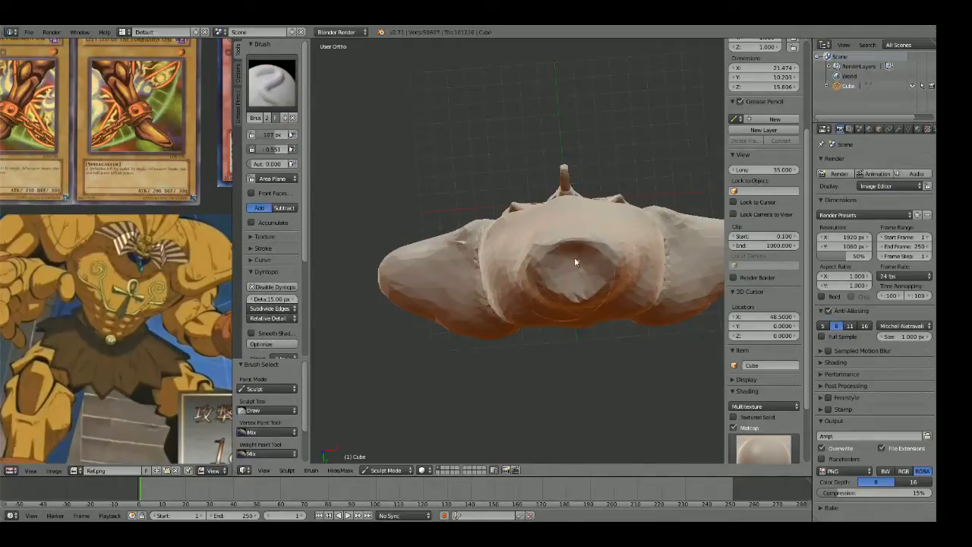
pyautogui.scroll(-4, 581, 268)
pyautogui.press('KP_3')
pyautogui.scroll(3, 540, 296)
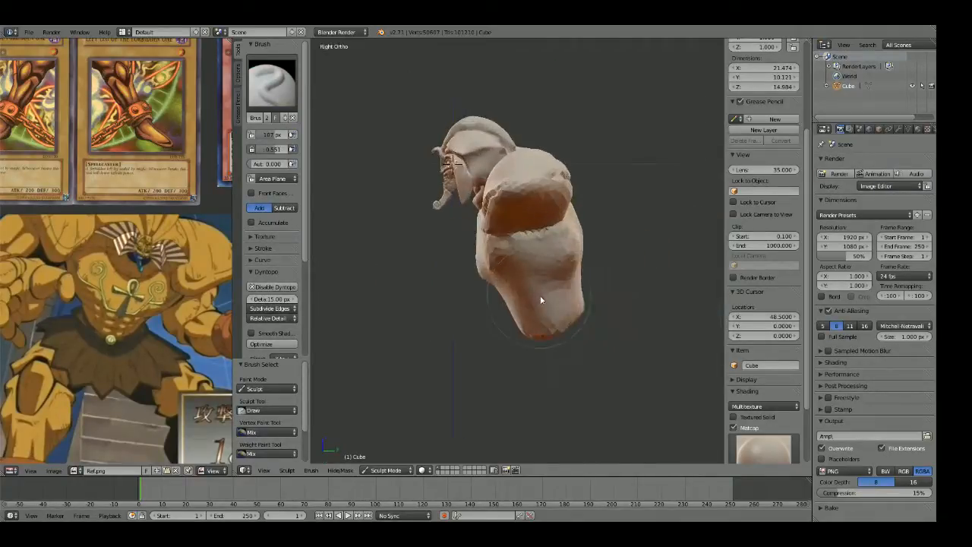
# Step: Pull the flattened lower end of the torso down and back in side view with the Grab brush at 200 px
pyautogui.press('g')
pyautogui.press('f')
pyautogui.click(578, 349)
pyautogui.moveTo(579, 349)
pyautogui.mouseDown()
pyautogui.moveTo(558, 335)
pyautogui.moveTo(566, 337)
pyautogui.mouseUp()
pyautogui.moveTo(566, 336)
pyautogui.mouseDown(button='middle')
pyautogui.moveTo(547, 329)
pyautogui.moveTo(551, 303)
pyautogui.moveTo(592, 293)
pyautogui.mouseUp(button='middle')
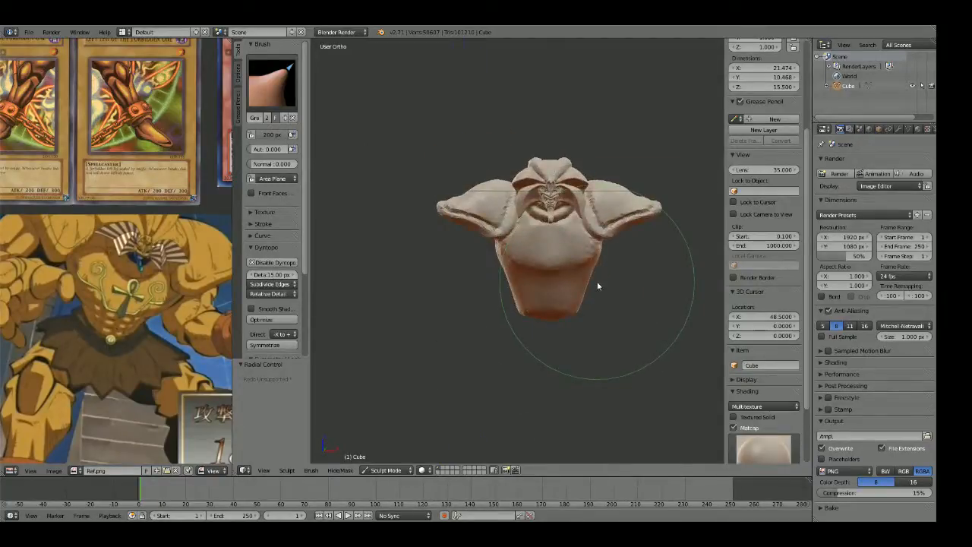
pyautogui.press('KP_1')
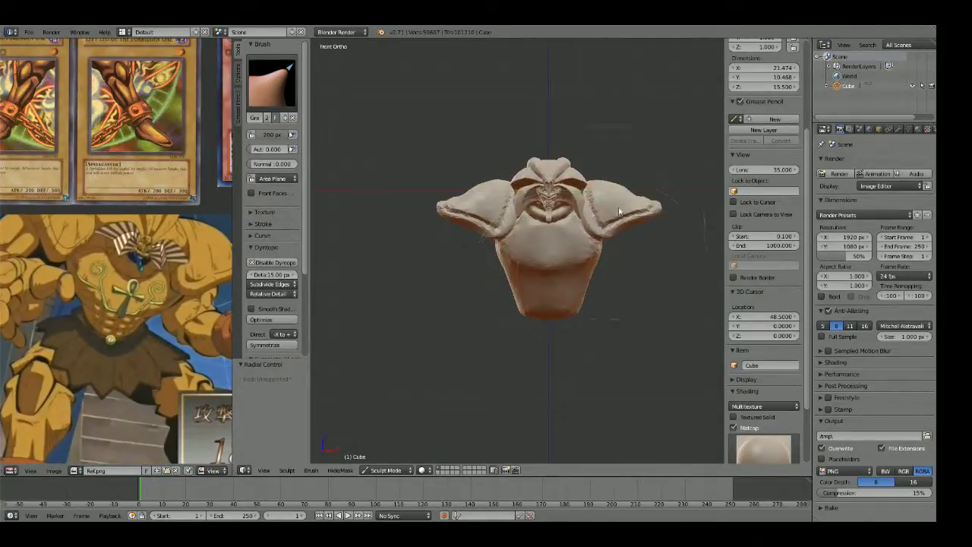
pyautogui.scroll(2, 619, 206)
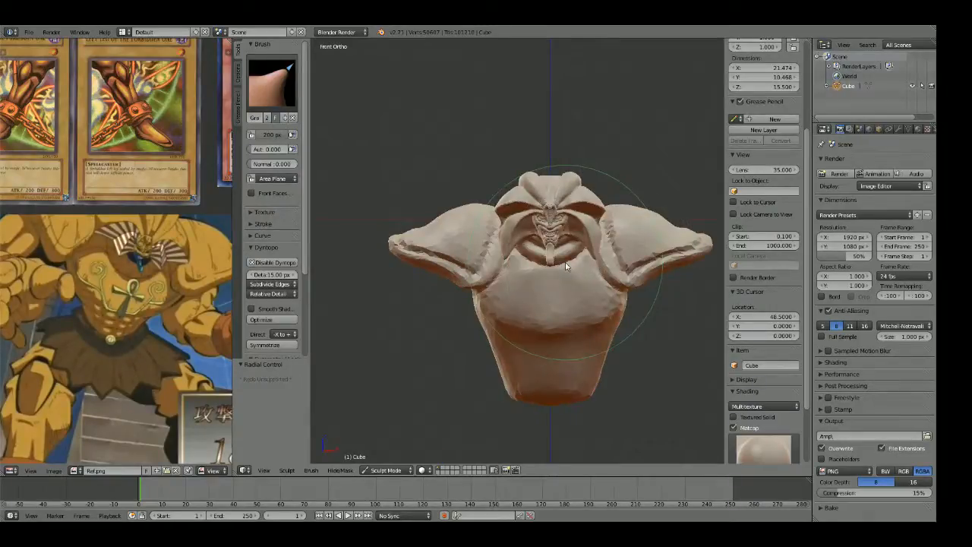
# Step: Pull the side of the headdress outward with the Grab brush at 200 px
pyautogui.scroll(2, 531, 251)
pyautogui.moveTo(522, 247)
pyautogui.mouseDown(button='middle')
pyautogui.moveTo(547, 267)
pyautogui.moveTo(603, 263)
pyautogui.moveTo(540, 262)
pyautogui.moveTo(527, 273)
pyautogui.moveTo(544, 266)
pyautogui.moveTo(540, 273)
pyautogui.mouseUp(button='middle')
pyautogui.scroll(4, 540, 261)
pyautogui.press('g')
pyautogui.press('f')
pyautogui.click(563, 282)
pyautogui.moveTo(533, 265); pyautogui.dragTo(497, 263)
pyautogui.moveTo(497, 264)
pyautogui.mouseDown(button='middle')
pyautogui.moveTo(523, 354)
pyautogui.moveTo(553, 371)
pyautogui.moveTo(577, 345)
pyautogui.mouseUp(button='middle')
pyautogui.scroll(-2, 579, 334)
pyautogui.hotkey('ctrl', 'z')
pyautogui.hotkey('ctrl', 'shift', 'z')
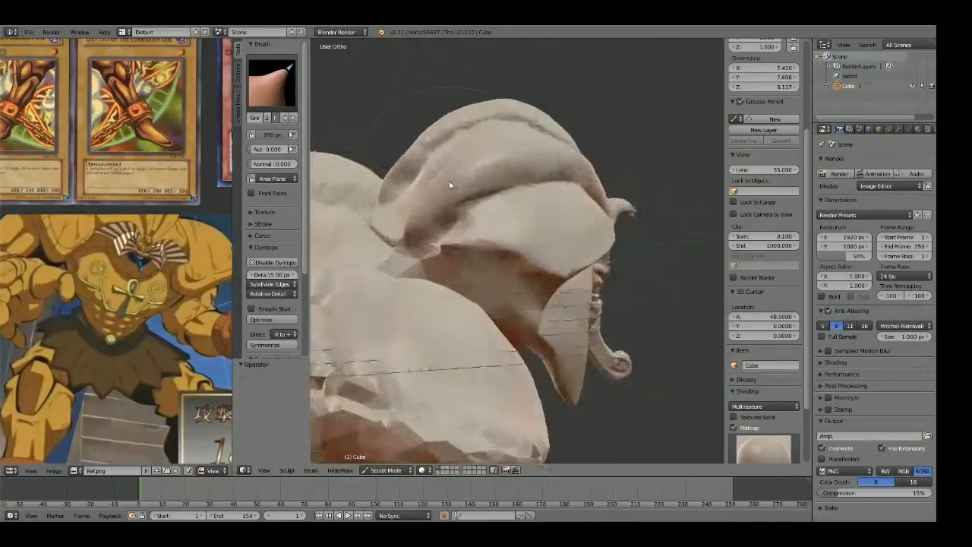
pyautogui.moveTo(473, 274); pyautogui.dragTo(464, 270)
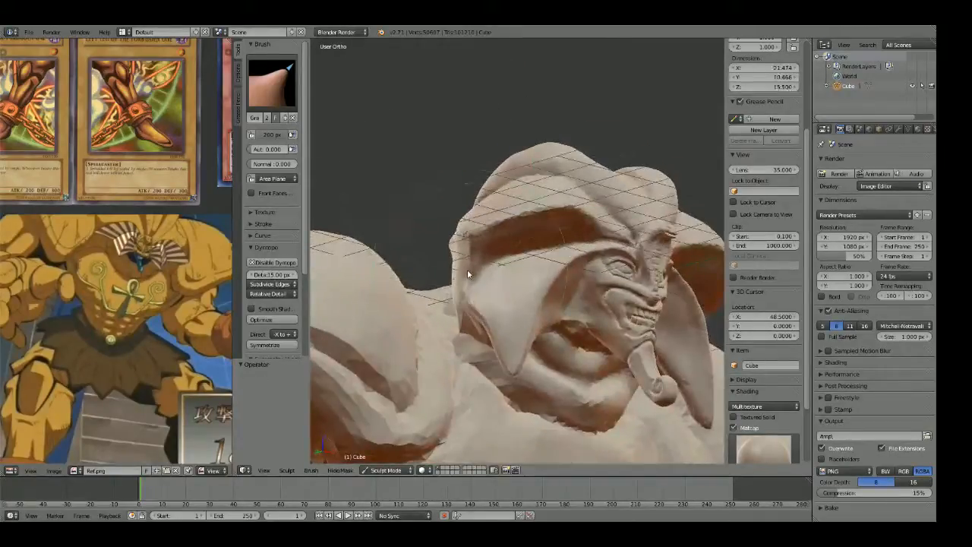
pyautogui.press('KP_1')
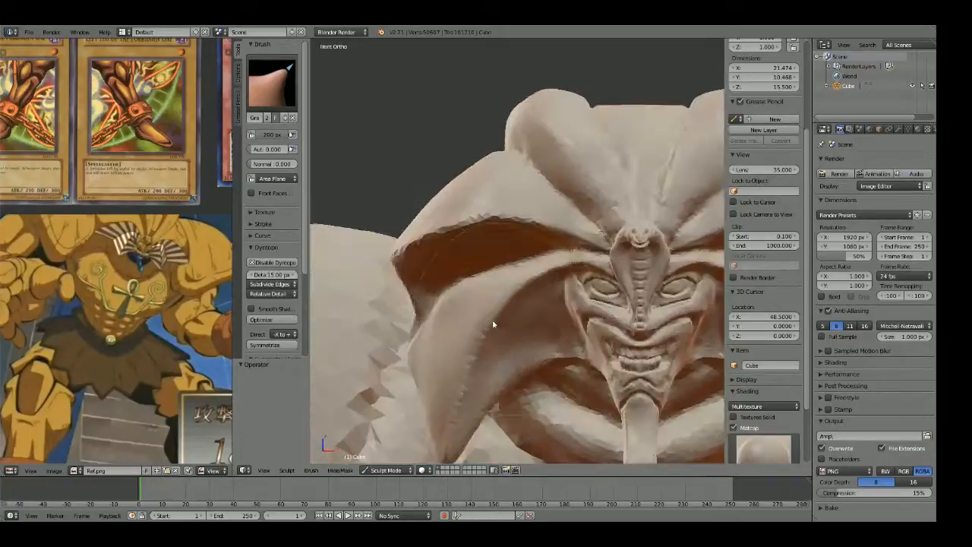
# Step: Shift the rear edge of the lower headdress flap beside the face with the Grab brush
pyautogui.moveTo(473, 310)
pyautogui.mouseDown(button='middle')
pyautogui.moveTo(537, 320)
pyautogui.moveTo(537, 379)
pyautogui.moveTo(555, 296)
pyautogui.mouseUp(button='middle')
pyautogui.press('f')
pyautogui.click(555, 296)
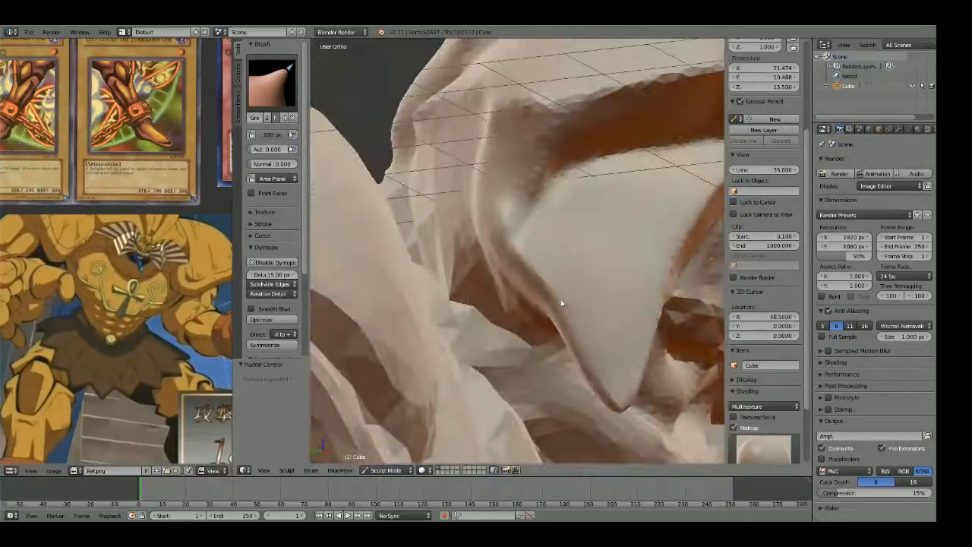
pyautogui.moveTo(552, 304); pyautogui.dragTo(540, 295)
# Step: Sculpt over the recess behind the headdress's side flaps with the brush at 126 px
pyautogui.moveTo(540, 296)
pyautogui.mouseDown(button='middle')
pyautogui.moveTo(531, 225)
pyautogui.moveTo(585, 296)
pyautogui.mouseUp(button='middle')
pyautogui.scroll(2, 585, 296)
pyautogui.press('f')
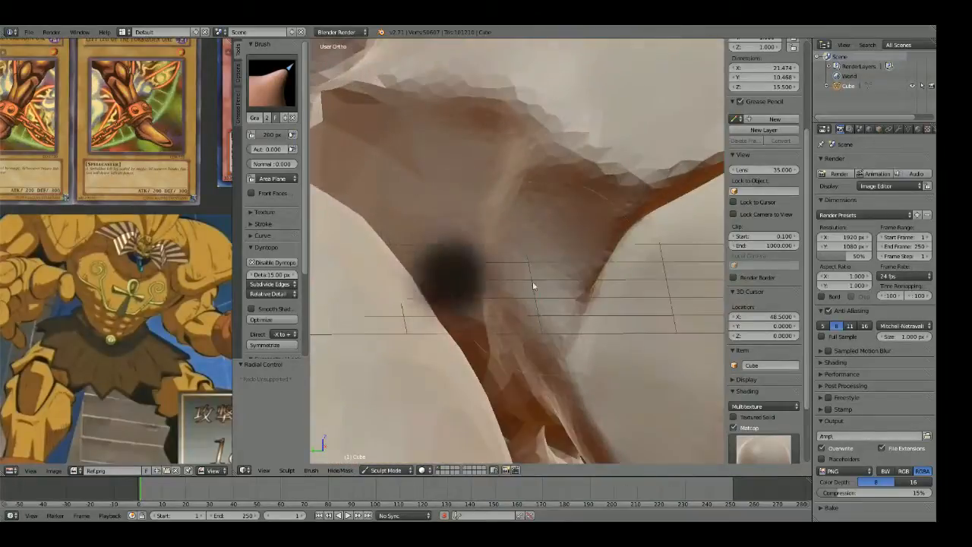
pyautogui.click(557, 269)
pyautogui.press('d')
pyautogui.press('f')
pyautogui.click(556, 249)
pyautogui.moveTo(566, 229)
pyautogui.mouseDown()
pyautogui.moveTo(560, 215)
pyautogui.moveTo(528, 327)
pyautogui.mouseUp()
pyautogui.moveTo(538, 250); pyautogui.dragTo(561, 238)
pyautogui.moveTo(557, 287)
pyautogui.mouseDown(button='middle')
pyautogui.moveTo(635, 248)
pyautogui.moveTo(562, 220)
pyautogui.moveTo(583, 250)
pyautogui.moveTo(573, 267)
pyautogui.mouseUp(button='middle')
# Step: Sharpen the fold between the upper and lower headdress flaps with the Crease brush at 49 px and 0.763 strength
pyautogui.hotkey('shift', 'c')
pyautogui.press('f')
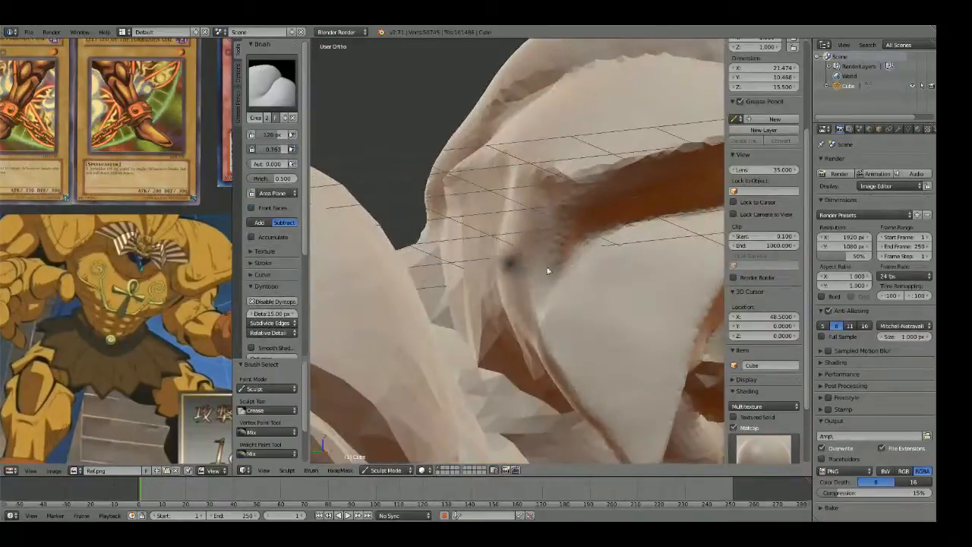
pyautogui.click(535, 270)
pyautogui.moveTo(581, 241); pyautogui.dragTo(547, 285)
pyautogui.moveTo(524, 315)
pyautogui.mouseDown()
pyautogui.moveTo(566, 251)
pyautogui.moveTo(646, 222)
pyautogui.mouseUp()
pyautogui.scroll(-3, 636, 256)
pyautogui.press('KP_1')
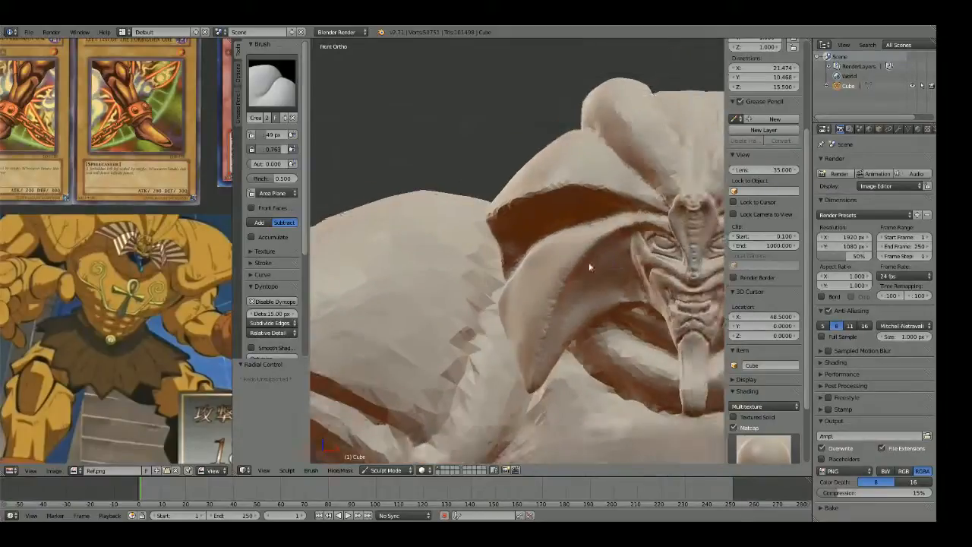
# Step: Pull the outer corner of the headdress outward in front view with the Grab brush at 173 px
pyautogui.press('g')
pyautogui.press('f')
pyautogui.click(546, 263)
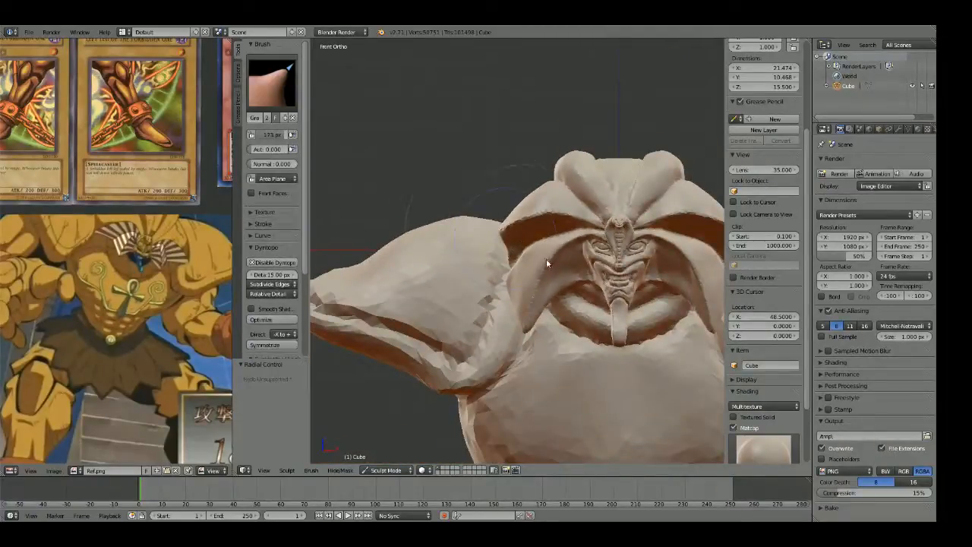
pyautogui.moveTo(501, 238); pyautogui.dragTo(489, 241)
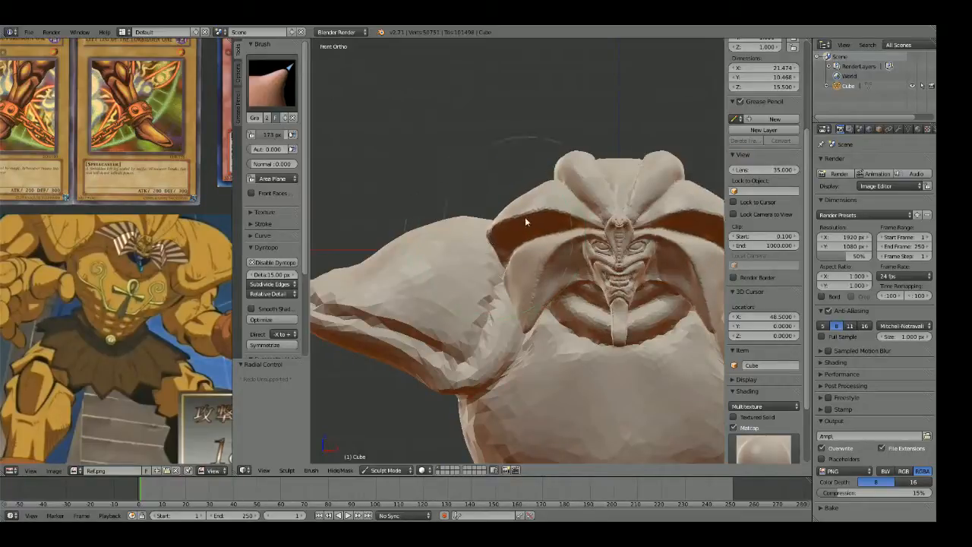
# Step: Adjust the rim of the upper headdress flap in front view with the Grab brush at 200 px
pyautogui.keyDown('shift'); pyautogui.moveTo(526, 217); pyautogui.dragTo(525, 250, button='middle'); pyautogui.keyUp('shift')
pyautogui.scroll(4, 526, 250)
pyautogui.press('f')
pyautogui.click(538, 232)
pyautogui.moveTo(516, 223)
pyautogui.mouseDown()
pyautogui.moveTo(517, 212)
pyautogui.moveTo(564, 218)
pyautogui.mouseUp()
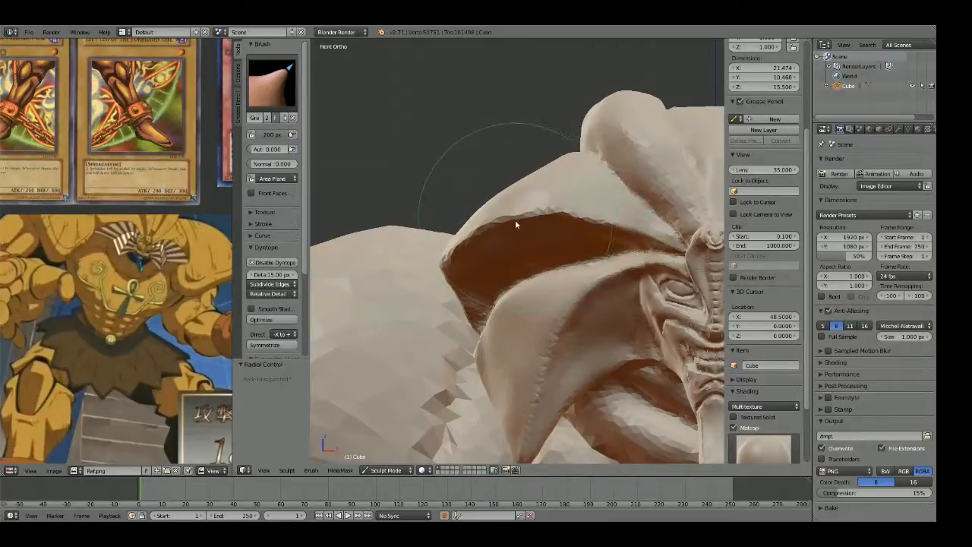
# Step: Examine the headdress, shoulders and torso from behind, the front and the side for proportions
pyautogui.moveTo(517, 221)
pyautogui.mouseDown(button='middle')
pyautogui.moveTo(569, 245)
pyautogui.moveTo(549, 312)
pyautogui.mouseUp(button='middle')
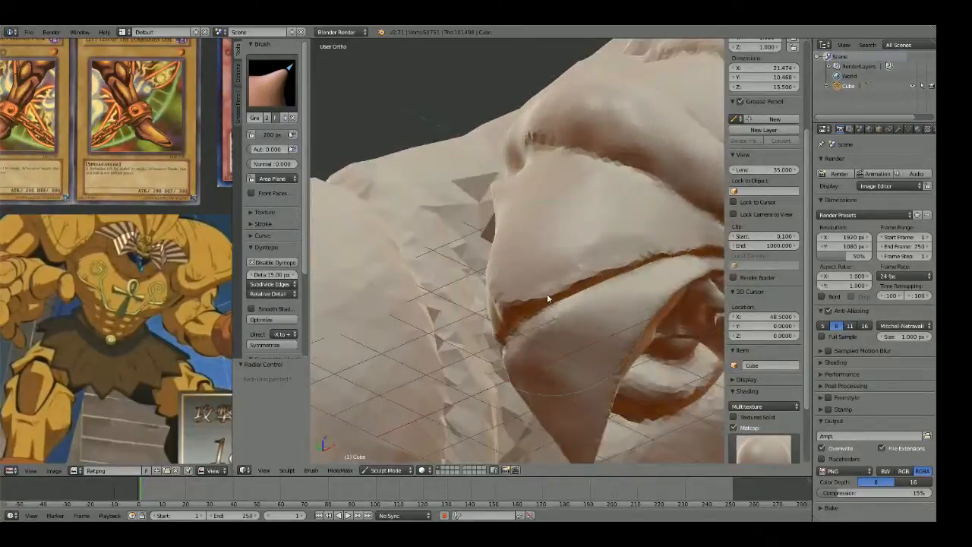
pyautogui.moveTo(612, 228)
pyautogui.mouseDown(button='middle')
pyautogui.moveTo(712, 208)
pyautogui.moveTo(611, 271)
pyautogui.moveTo(619, 233)
pyautogui.mouseUp(button='middle')
pyautogui.scroll(-6, 701, 239)
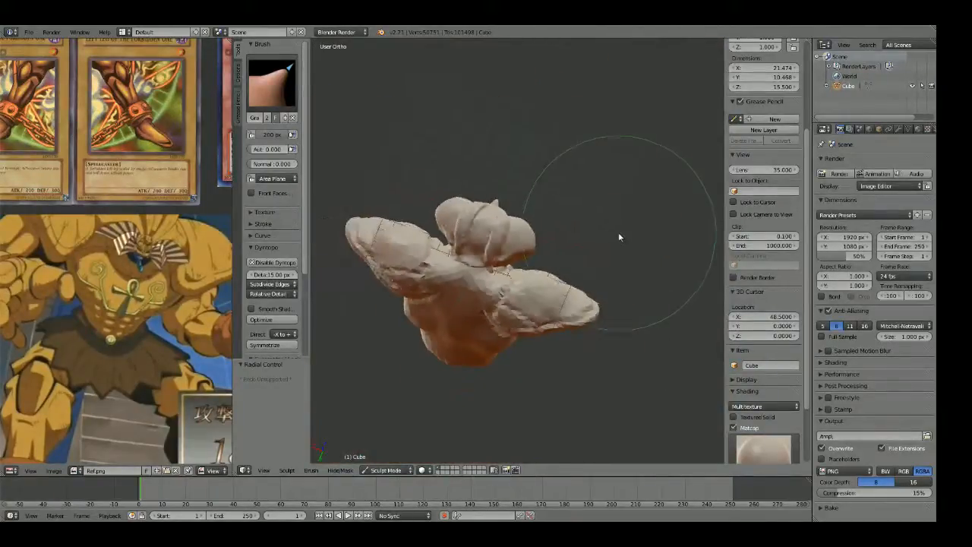
pyautogui.scroll(6, 618, 234)
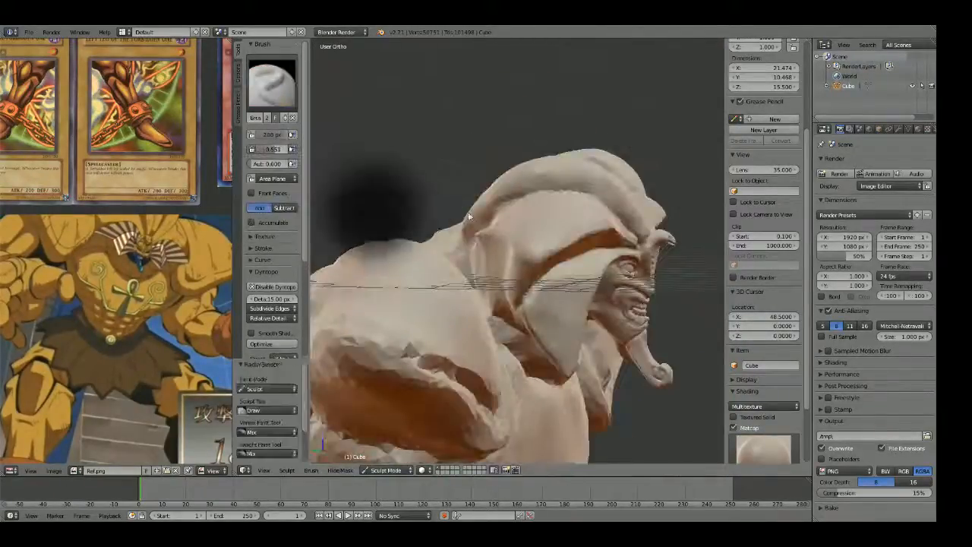
pyautogui.moveTo(464, 251)
pyautogui.mouseDown(button='middle')
pyautogui.moveTo(495, 247)
pyautogui.moveTo(494, 278)
pyautogui.moveTo(480, 282)
pyautogui.moveTo(495, 282)
pyautogui.mouseUp(button='middle')
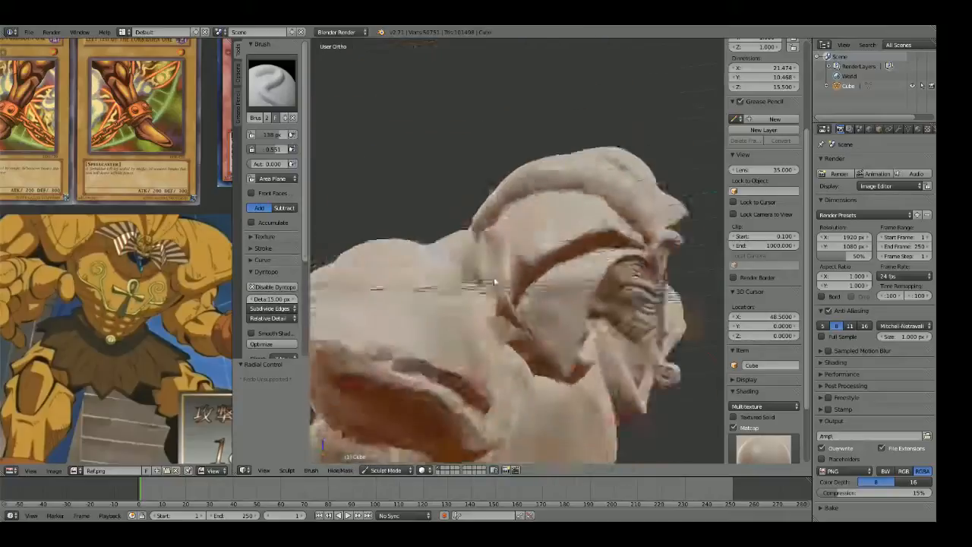
pyautogui.scroll(-3, 475, 240)
pyautogui.moveTo(476, 241)
pyautogui.mouseDown(button='middle')
pyautogui.moveTo(469, 276)
pyautogui.moveTo(406, 226)
pyautogui.mouseUp(button='middle')
pyautogui.press('KP_1')
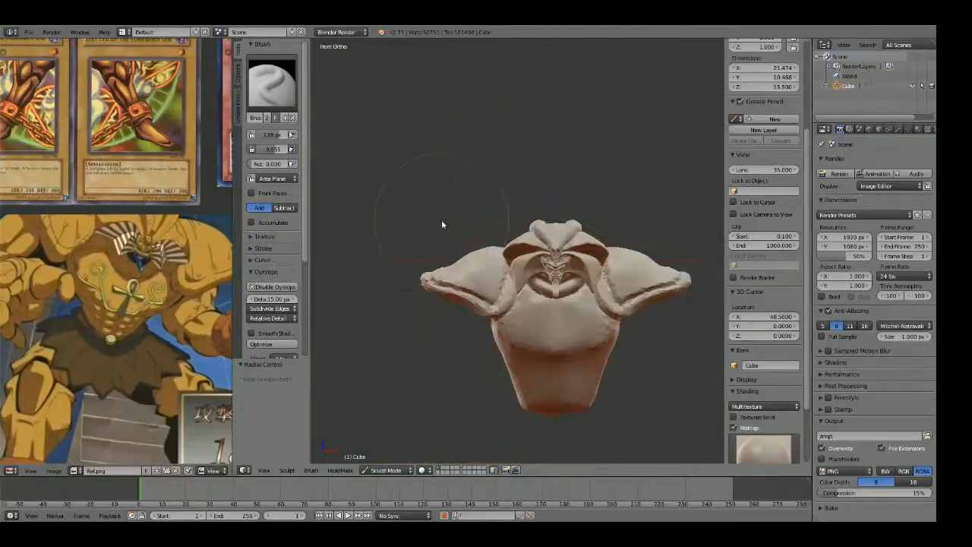
pyautogui.scroll(-2, 441, 224)
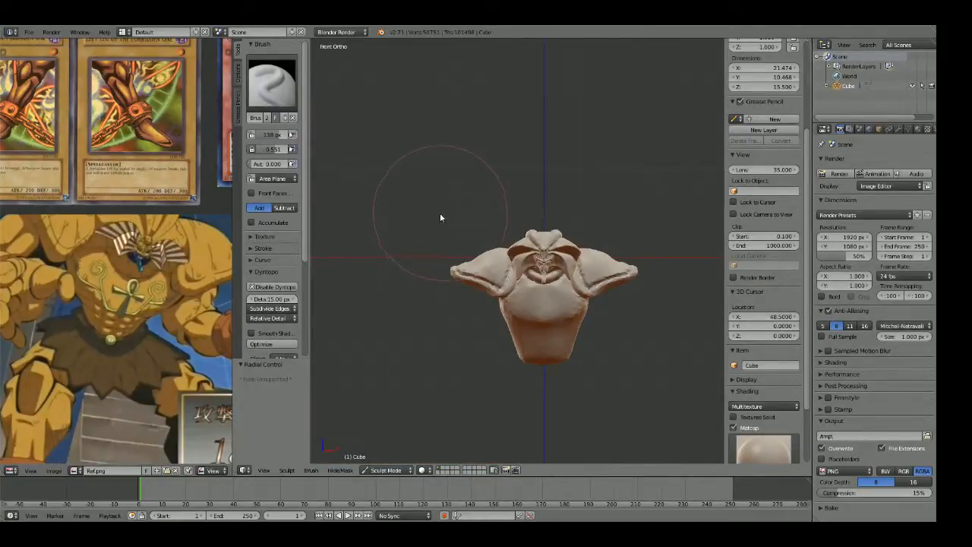
pyautogui.scroll(-3, 456, 228)
pyautogui.keyDown('shift'); pyautogui.moveTo(475, 237); pyautogui.dragTo(503, 198, button='middle'); pyautogui.keyUp('shift')
pyautogui.scroll(1, 503, 202)
pyautogui.press('KP_3')
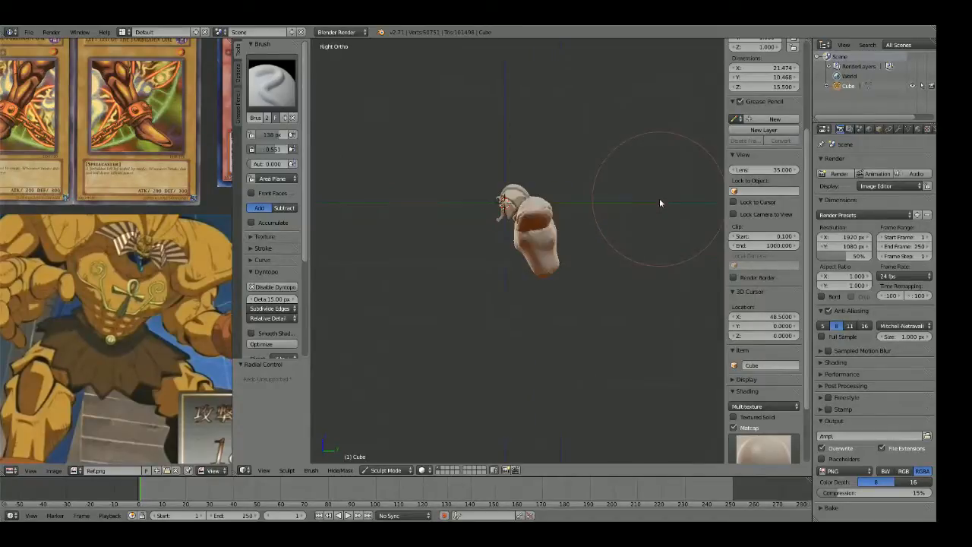
# Step: Hollow out the open end of the arm stub with subtractive Draw brush strokes at 0.551 strength
pyautogui.scroll(2, 659, 198)
pyautogui.keyDown('shift'); pyautogui.moveTo(574, 149); pyautogui.dragTo(600, 220, button='middle'); pyautogui.keyUp('shift')
pyautogui.scroll(1, 606, 254)
pyautogui.moveTo(603, 255)
pyautogui.keyDown('shift'); pyautogui.mouseDown(button='middle')
pyautogui.moveTo(587, 247)
pyautogui.moveTo(462, 271)
pyautogui.moveTo(603, 278)
pyautogui.moveTo(588, 291)
pyautogui.moveTo(605, 279)
pyautogui.mouseUp(button='middle'); pyautogui.keyUp('shift')
pyautogui.hotkey('shift', 'c')
pyautogui.press('f')
pyautogui.click(540, 291)
pyautogui.moveTo(541, 291)
pyautogui.keyDown('shift'); pyautogui.mouseDown(button='middle')
pyautogui.moveTo(524, 250)
pyautogui.moveTo(582, 271)
pyautogui.moveTo(575, 285)
pyautogui.mouseUp(button='middle'); pyautogui.keyUp('shift')
pyautogui.scroll(4, 562, 254)
pyautogui.press('x')
pyautogui.press('f')
pyautogui.click(561, 265)
pyautogui.moveTo(574, 303)
pyautogui.keyDown('ctrl'); pyautogui.mouseDown()
pyautogui.moveTo(565, 323)
pyautogui.moveTo(560, 249)
pyautogui.moveTo(505, 252)
pyautogui.moveTo(549, 165)
pyautogui.moveTo(434, 263)
pyautogui.moveTo(463, 256)
pyautogui.moveTo(575, 293)
pyautogui.moveTo(555, 271)
pyautogui.moveTo(564, 191)
pyautogui.moveTo(580, 319)
pyautogui.moveTo(581, 180)
pyautogui.moveTo(592, 258)
pyautogui.moveTo(596, 216)
pyautogui.moveTo(572, 155)
pyautogui.moveTo(521, 225)
pyautogui.moveTo(554, 228)
pyautogui.mouseUp(); pyautogui.keyUp('ctrl')
pyautogui.moveTo(554, 228)
pyautogui.mouseDown(button='middle')
pyautogui.moveTo(468, 291)
pyautogui.moveTo(560, 256)
pyautogui.mouseUp(button='middle')
pyautogui.keyDown('ctrl'); pyautogui.moveTo(560, 256); pyautogui.dragTo(552, 249); pyautogui.keyUp('ctrl')
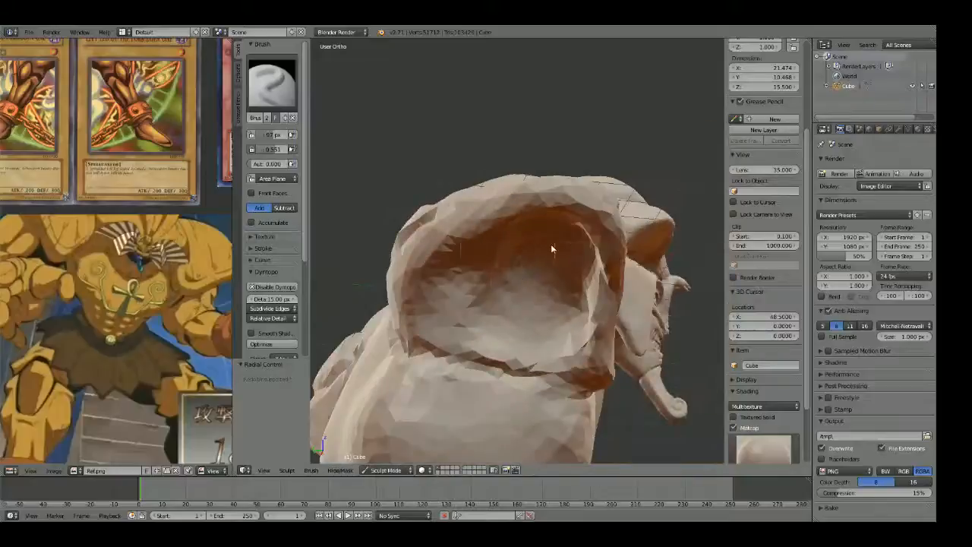
# Step: Reshape the lower edge of the chest in front view with the Grab brush at 164 px
pyautogui.moveTo(519, 263)
pyautogui.mouseDown(button='middle')
pyautogui.moveTo(619, 322)
pyautogui.moveTo(633, 319)
pyautogui.moveTo(542, 330)
pyautogui.moveTo(703, 302)
pyautogui.moveTo(326, 274)
pyautogui.mouseUp(button='middle')
pyautogui.scroll(-3, 633, 319)
pyautogui.scroll(1, 326, 275)
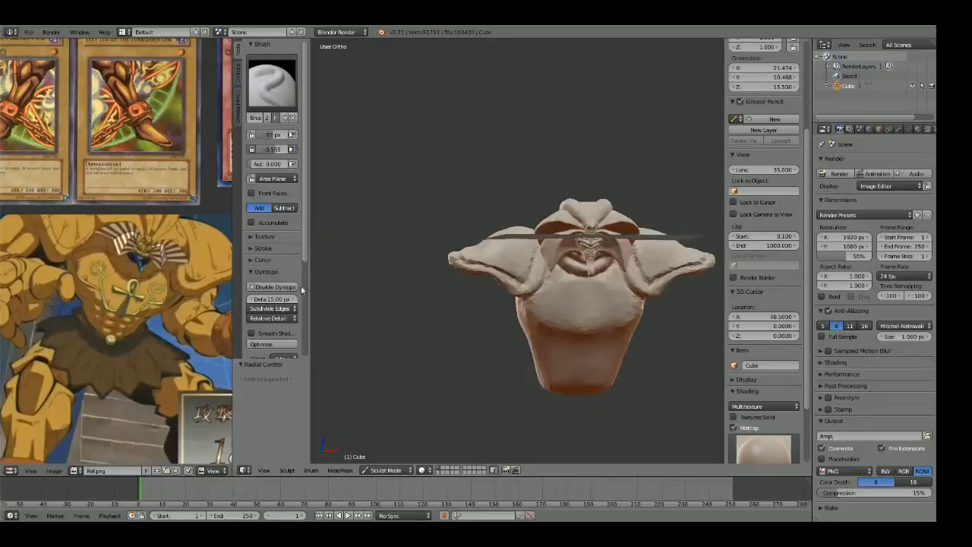
pyautogui.press('KP_1')
pyautogui.scroll(5, 578, 257)
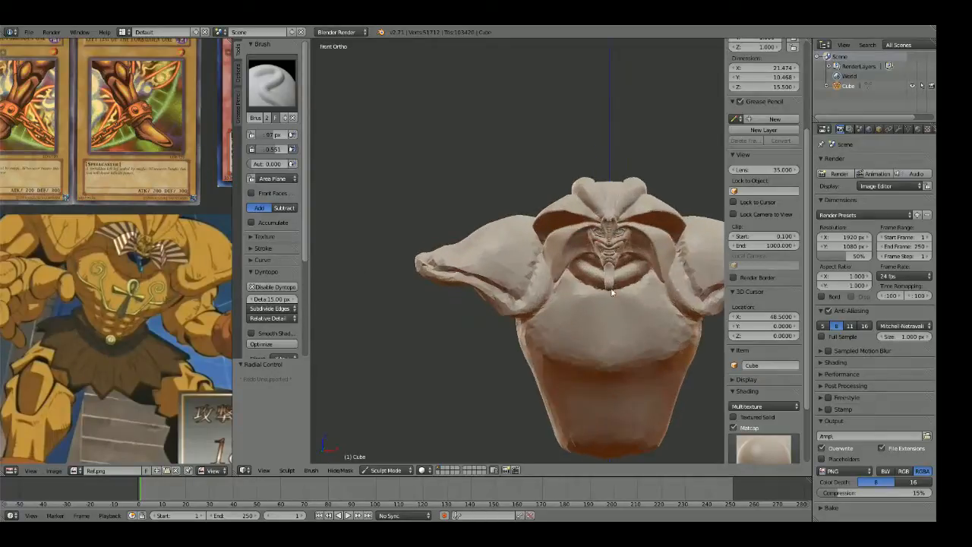
pyautogui.press('g')
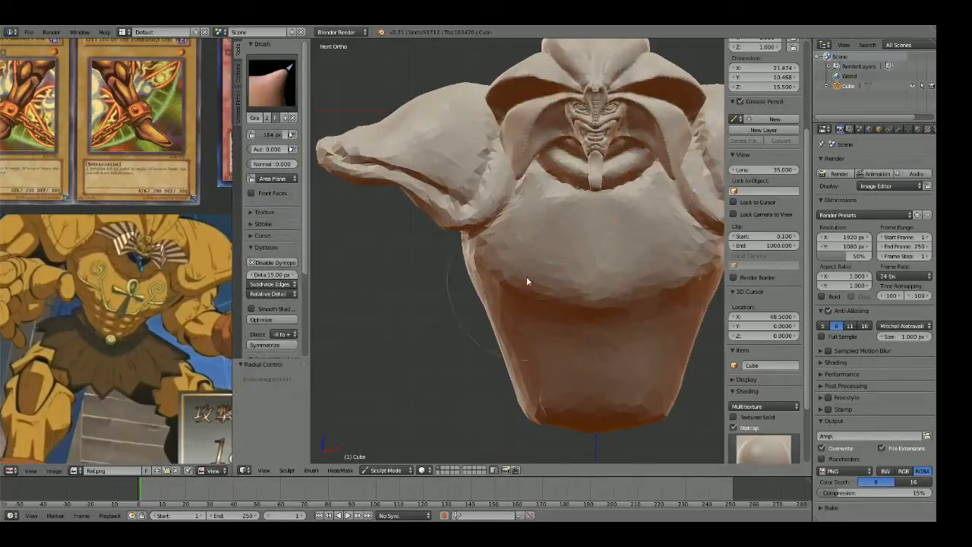
pyautogui.moveTo(521, 270); pyautogui.dragTo(580, 308)
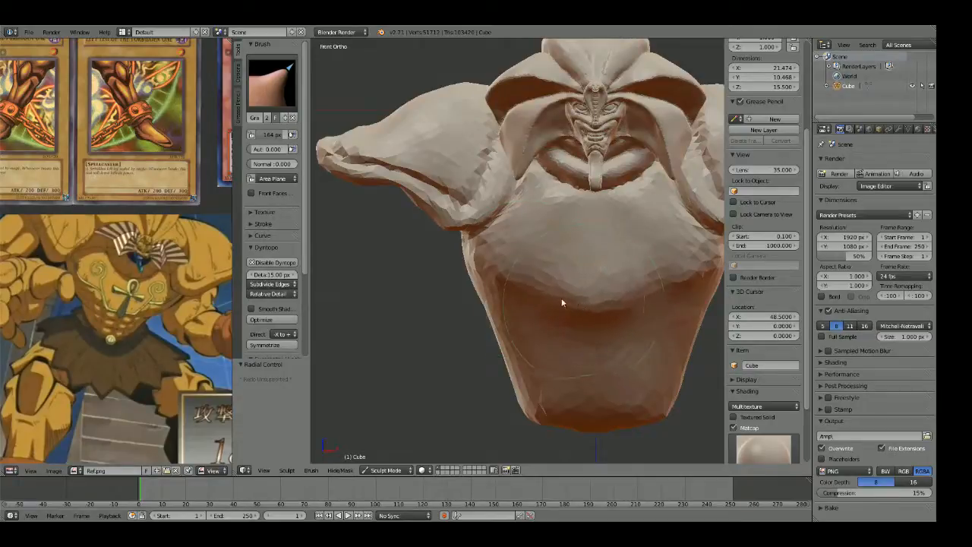
# Step: Pull the arm stub outward in front view with the Grab brush at 200 px
pyautogui.scroll(-3, 564, 299)
pyautogui.click(500, 260)
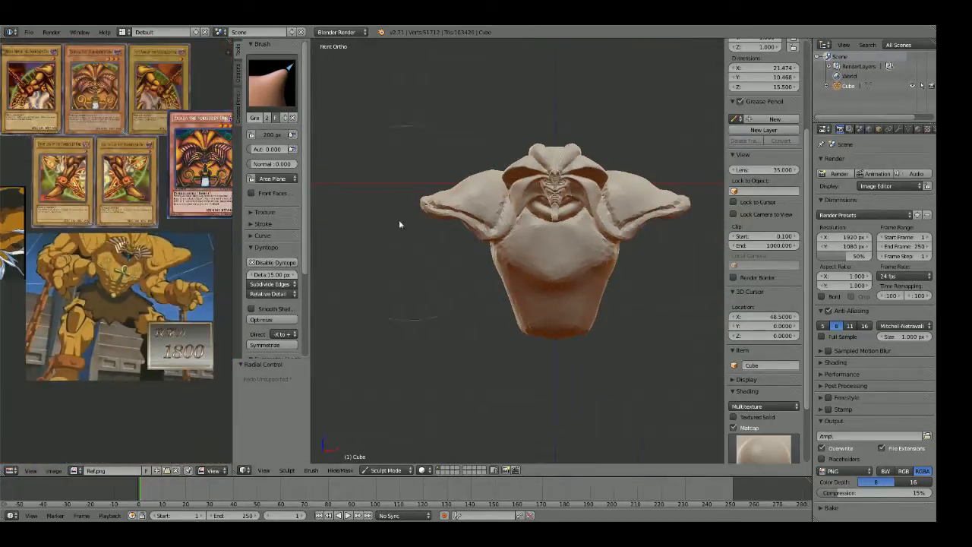
pyautogui.scroll(3, 398, 220)
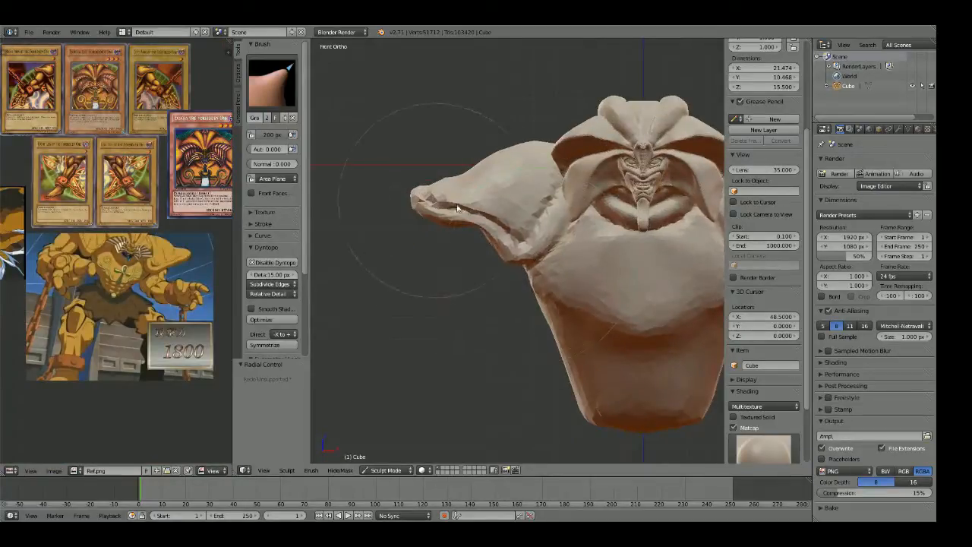
pyautogui.scroll(-3, 501, 262)
pyautogui.moveTo(452, 225); pyautogui.dragTo(480, 237)
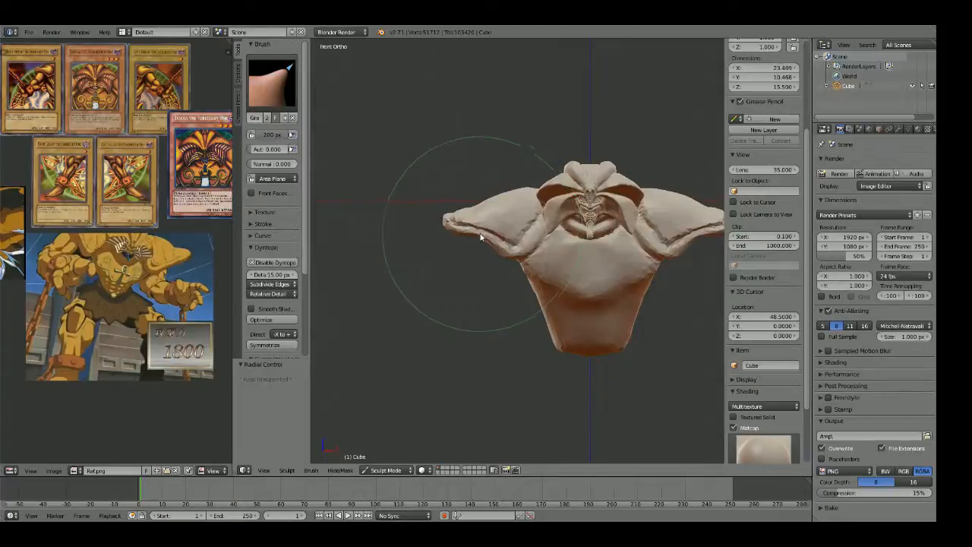
# Step: Deepen the fold between shoulder and chest with subtractive Crease brush strokes at 0.763 strength
pyautogui.scroll(2, 509, 258)
pyautogui.hotkey('shift', 'c')
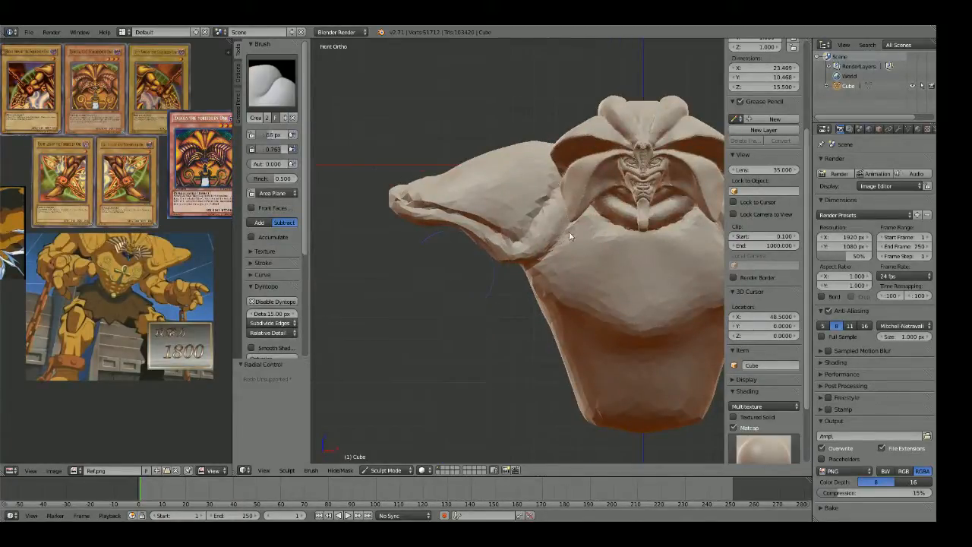
pyautogui.moveTo(570, 236); pyautogui.dragTo(533, 275)
pyautogui.press('f')
pyautogui.click(615, 267)
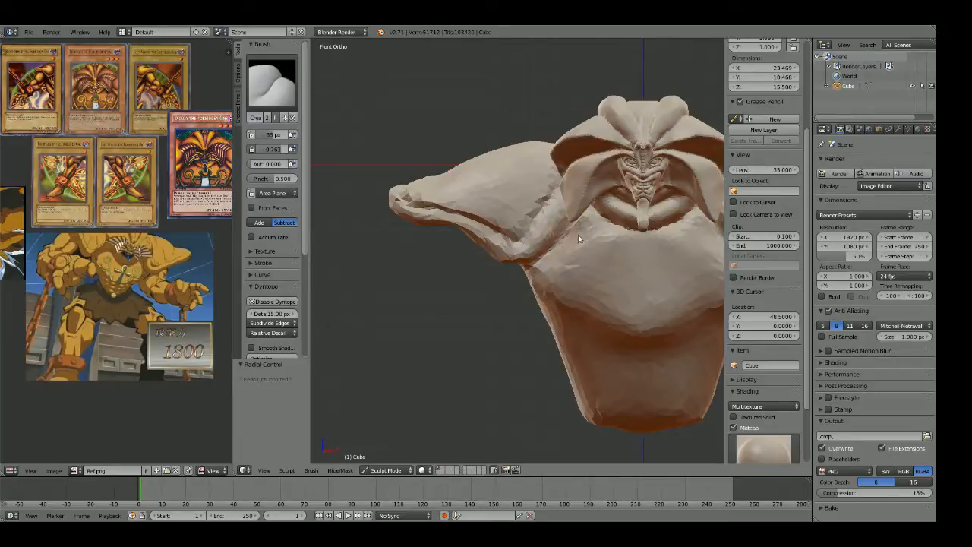
pyautogui.scroll(4, 580, 219)
pyautogui.press('f')
pyautogui.click(511, 267)
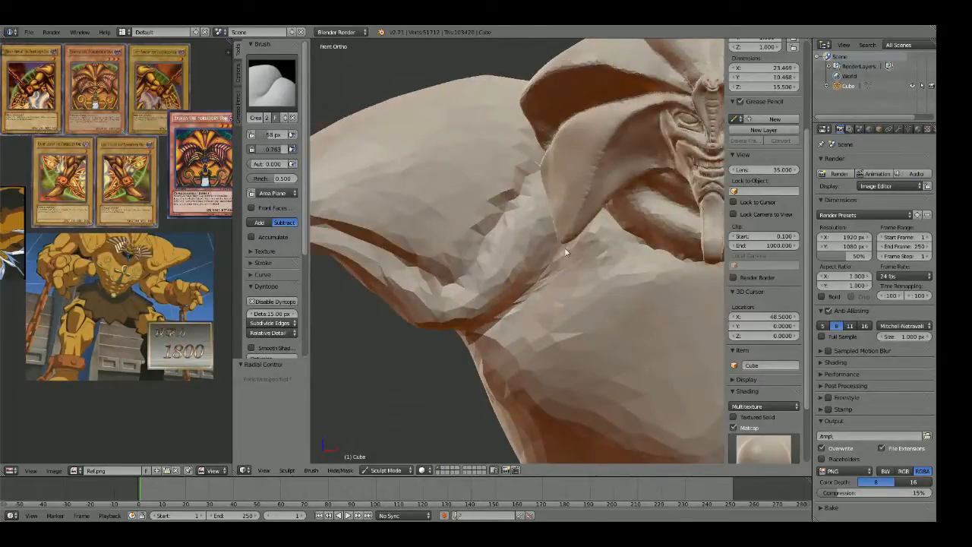
# Step: Adjust the lower chest line beside the centre in front view with the Grab brush at 114 px
pyautogui.scroll(-8, 604, 256)
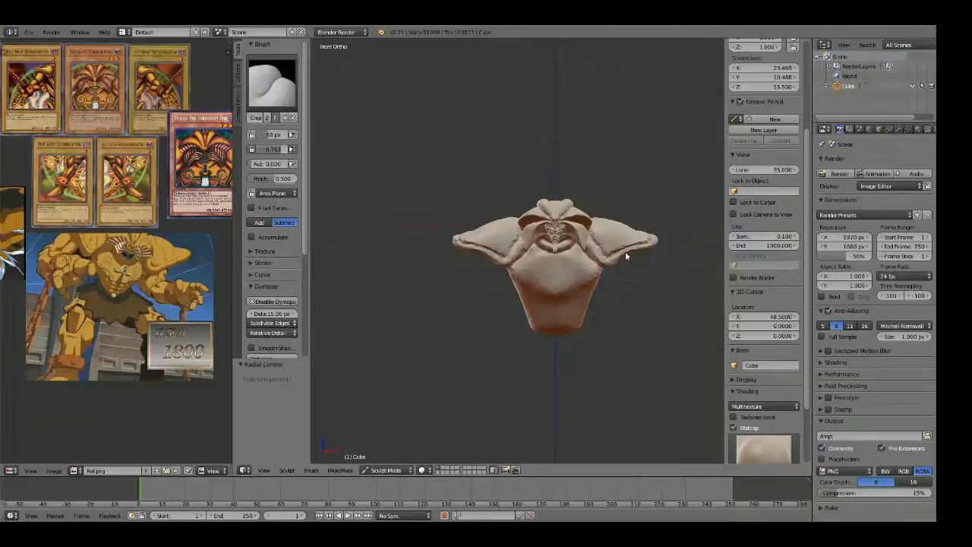
pyautogui.scroll(5, 625, 257)
pyautogui.press('g')
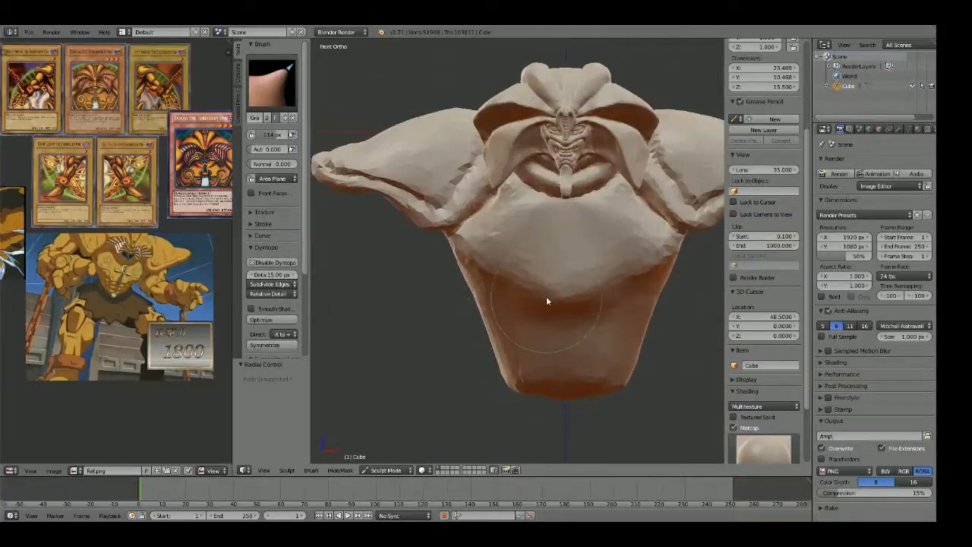
pyautogui.moveTo(547, 297); pyautogui.dragTo(533, 295)
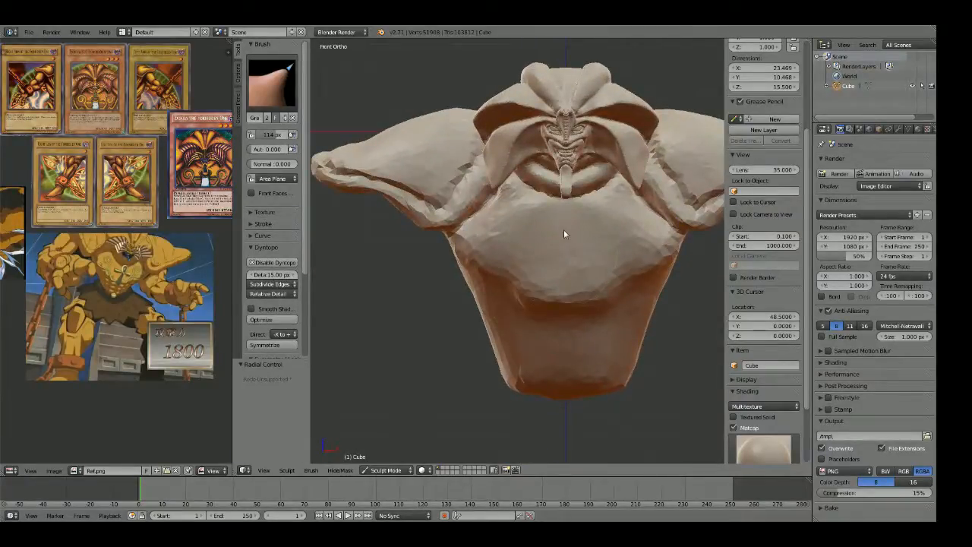
# Step: Build up the upper chest beside the headdress flap with the Draw brush at 0.551 strength and smooth the area
pyautogui.scroll(4, 563, 243)
pyautogui.press('x')
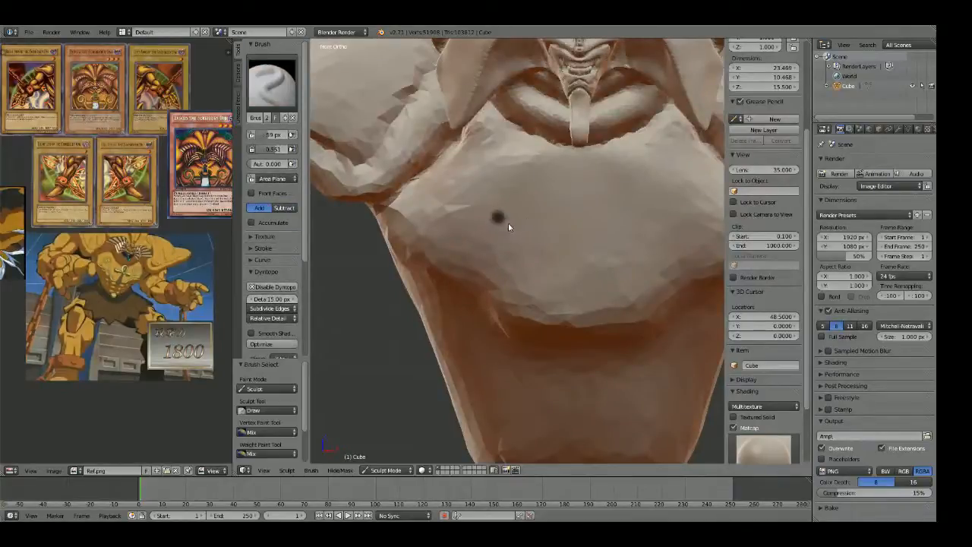
pyautogui.press('c')
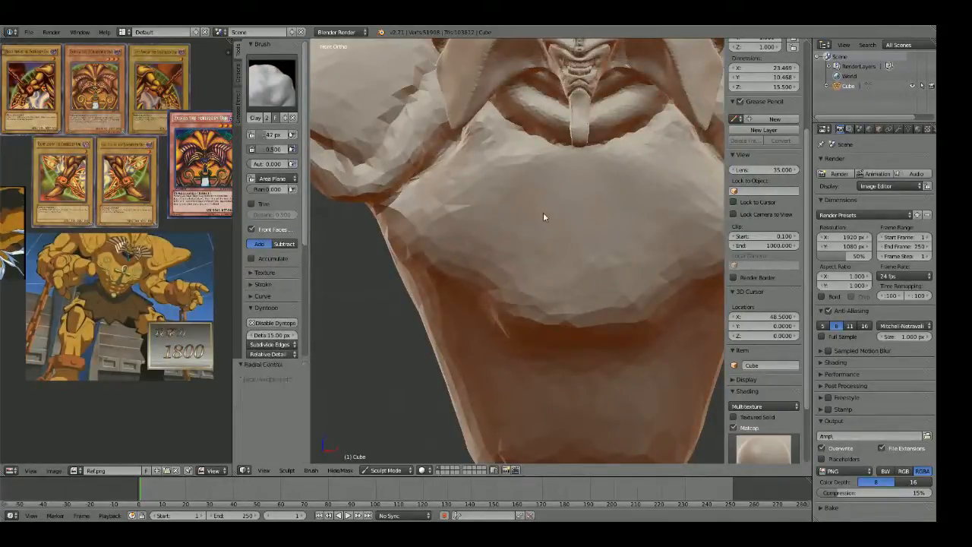
pyautogui.hotkey('shift', 'c')
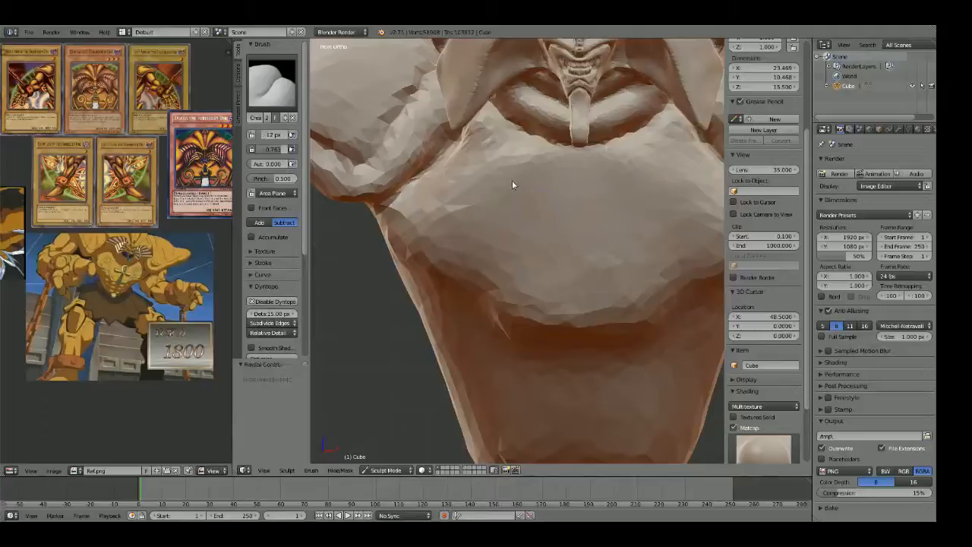
pyautogui.keyDown('shift'); pyautogui.moveTo(463, 159); pyautogui.dragTo(494, 197, button='middle'); pyautogui.keyUp('shift')
pyautogui.press('x')
pyautogui.moveTo(525, 195)
pyautogui.mouseDown()
pyautogui.moveTo(455, 218)
pyautogui.moveTo(509, 181)
pyautogui.mouseUp()
pyautogui.keyDown('shift'); pyautogui.moveTo(472, 217); pyautogui.dragTo(494, 185); pyautogui.keyUp('shift')
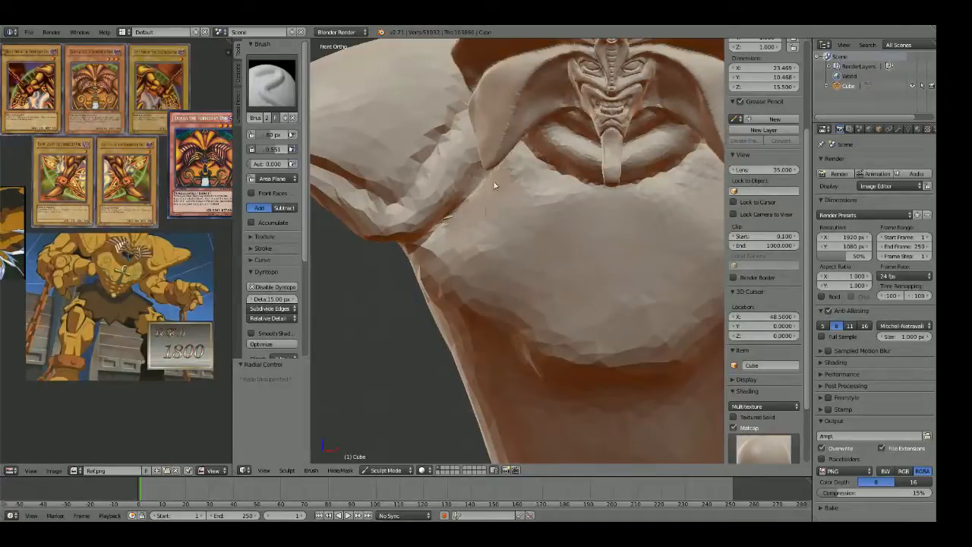
# Step: Nudge the side contour of the torso in front view with the Grab brush
pyautogui.scroll(-4, 589, 221)
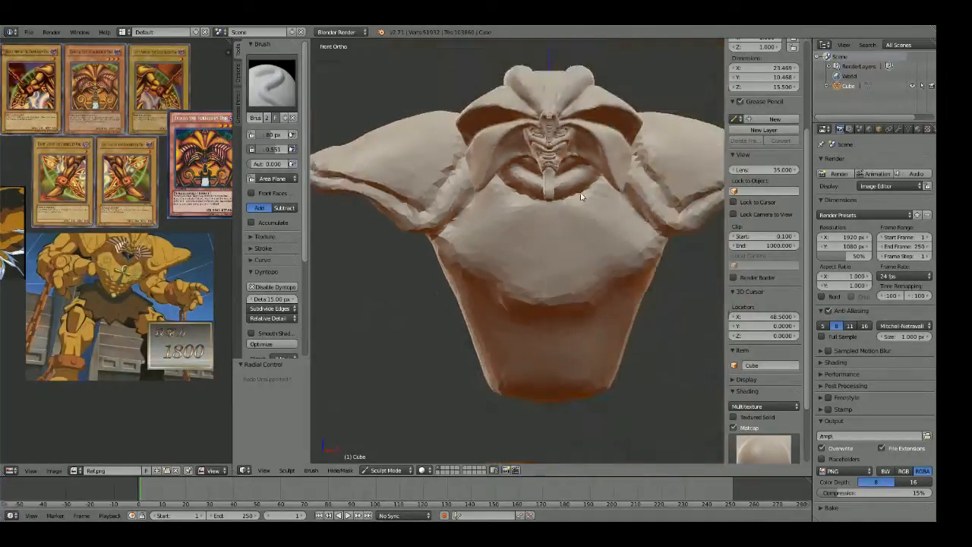
pyautogui.press('g')
pyautogui.moveTo(450, 284)
pyautogui.mouseDown()
pyautogui.moveTo(451, 304)
pyautogui.moveTo(435, 278)
pyautogui.moveTo(446, 286)
pyautogui.mouseUp()
# Step: Carve three creases across the side of the torso with the subtractive Crease brush at 45 px and 0.763 strength
pyautogui.moveTo(446, 285); pyautogui.dragTo(544, 291, button='middle')
pyautogui.hotkey('shift', 'c')
pyautogui.press('f')
pyautogui.click(464, 290)
pyautogui.moveTo(487, 273); pyautogui.dragTo(487, 264, button='middle')
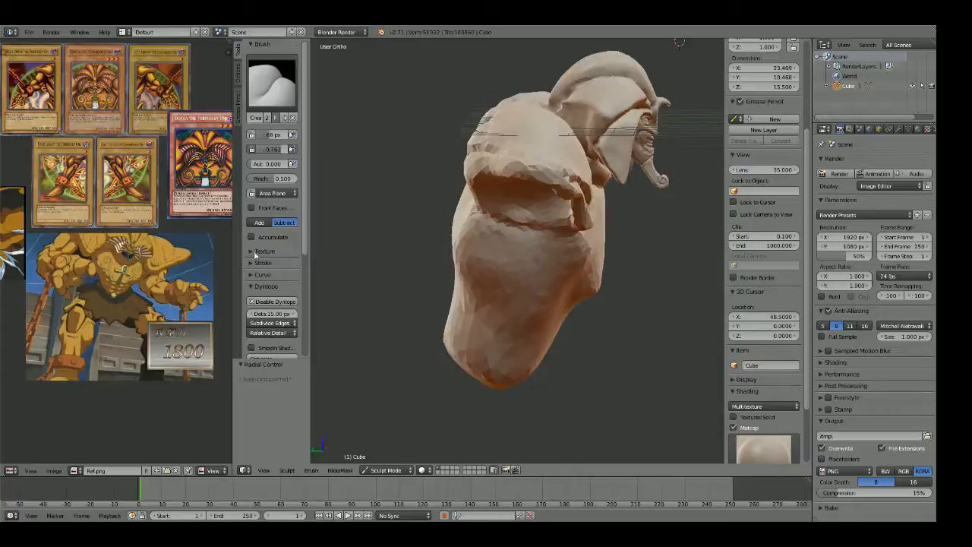
pyautogui.moveTo(531, 292); pyautogui.dragTo(475, 304, button='middle')
pyautogui.scroll(3, 476, 305)
pyautogui.press('f')
pyautogui.click(523, 301)
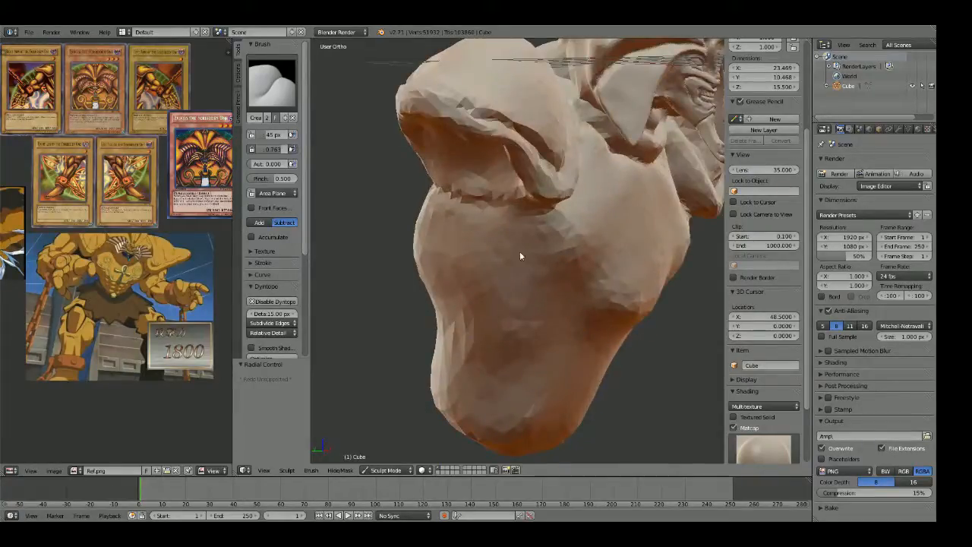
pyautogui.moveTo(520, 256); pyautogui.dragTo(471, 260)
pyautogui.moveTo(532, 307); pyautogui.dragTo(451, 289)
pyautogui.moveTo(538, 343); pyautogui.dragTo(452, 330)
# Step: Carve three slanted muscle creases across the back with the subtractive Crease brush at 38 px
pyautogui.press('f')
pyautogui.click(522, 310)
pyautogui.moveTo(491, 254)
pyautogui.mouseDown(button='middle')
pyautogui.moveTo(527, 278)
pyautogui.moveTo(574, 277)
pyautogui.mouseUp(button='middle')
pyautogui.press('f')
pyautogui.click(499, 278)
pyautogui.moveTo(498, 278)
pyautogui.mouseDown(button='middle')
pyautogui.moveTo(557, 291)
pyautogui.moveTo(585, 274)
pyautogui.mouseUp(button='middle')
pyautogui.scroll(2, 586, 274)
pyautogui.moveTo(569, 257); pyautogui.dragTo(472, 215)
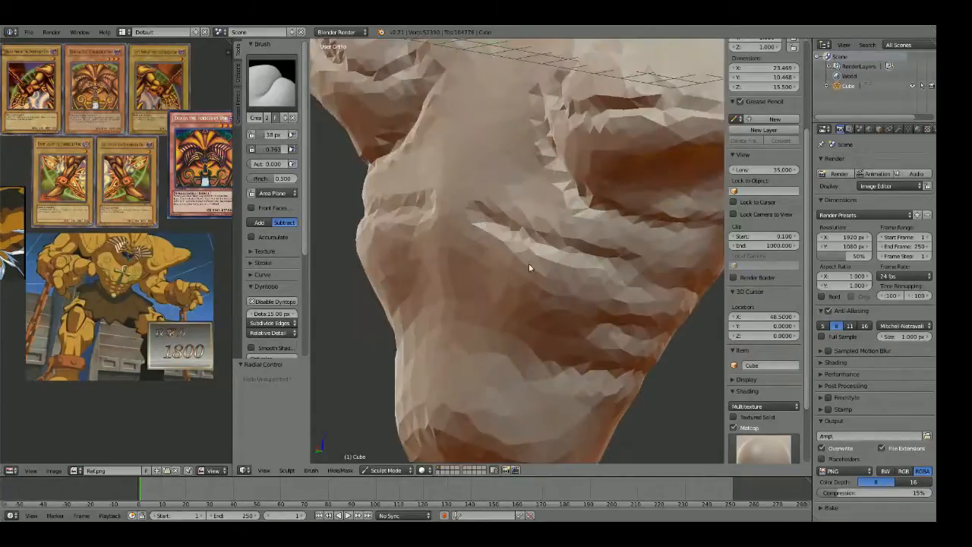
pyautogui.moveTo(581, 314); pyautogui.dragTo(486, 270)
pyautogui.moveTo(581, 356); pyautogui.dragTo(498, 331)
# Step: Carve the spine groove down the middle of the back with the subtractive Crease brush
pyautogui.moveTo(464, 357); pyautogui.dragTo(517, 288, button='middle')
pyautogui.moveTo(448, 141); pyautogui.dragTo(473, 375)
pyautogui.scroll(-4, 486, 334)
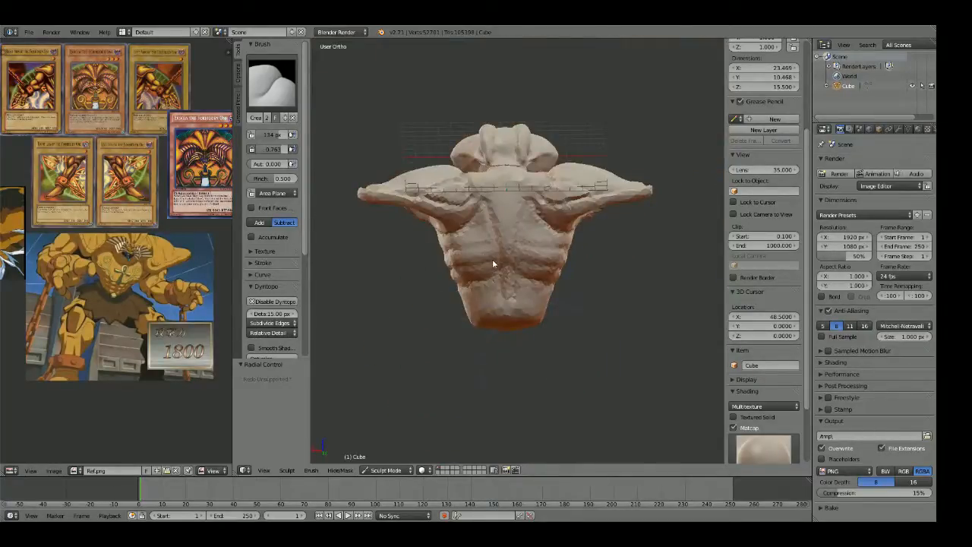
# Step: Pull the lower end of the torso downward in front view with the Grab brush
pyautogui.moveTo(495, 264); pyautogui.dragTo(421, 222, button='middle')
pyautogui.press('KP_1')
pyautogui.scroll(3, 458, 242)
pyautogui.scroll(-4, 519, 266)
pyautogui.scroll(4, 564, 238)
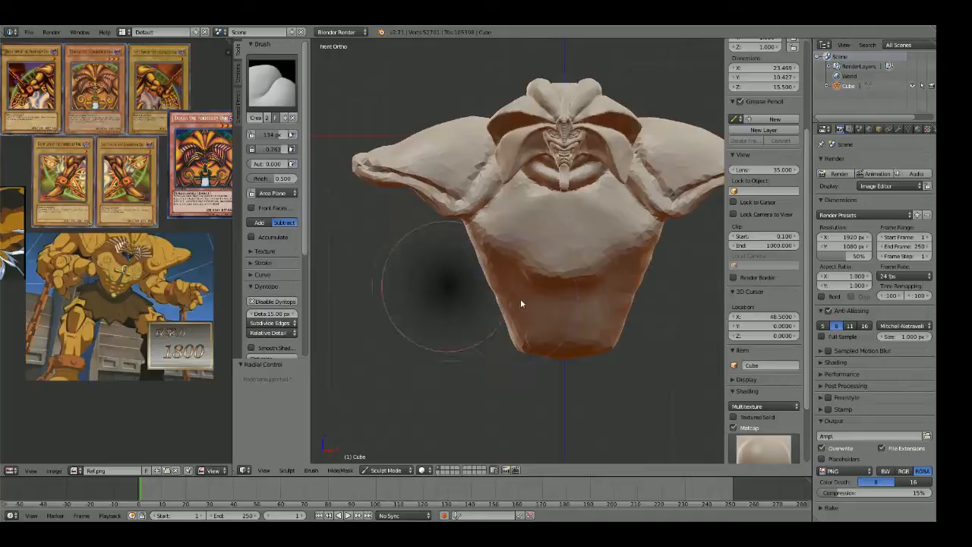
pyautogui.press('g')
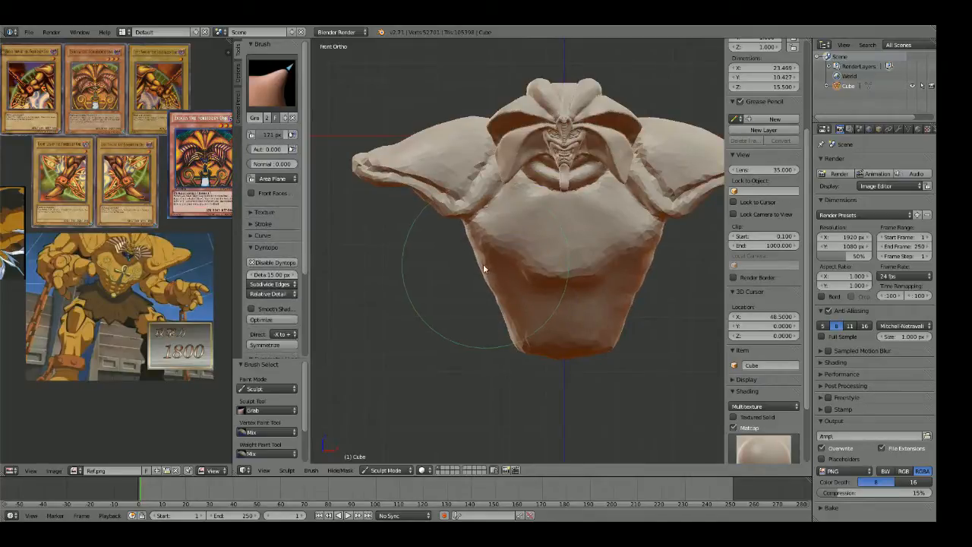
pyautogui.moveTo(508, 329)
pyautogui.mouseDown()
pyautogui.moveTo(544, 356)
pyautogui.moveTo(523, 352)
pyautogui.mouseUp()
# Step: Pull the lower chest line downward near the centre with the Grab brush
pyautogui.scroll(-1, 558, 285)
pyautogui.keyDown('shift'); pyautogui.moveTo(556, 241); pyautogui.dragTo(557, 252, button='middle'); pyautogui.keyUp('shift')
pyautogui.scroll(3, 556, 255)
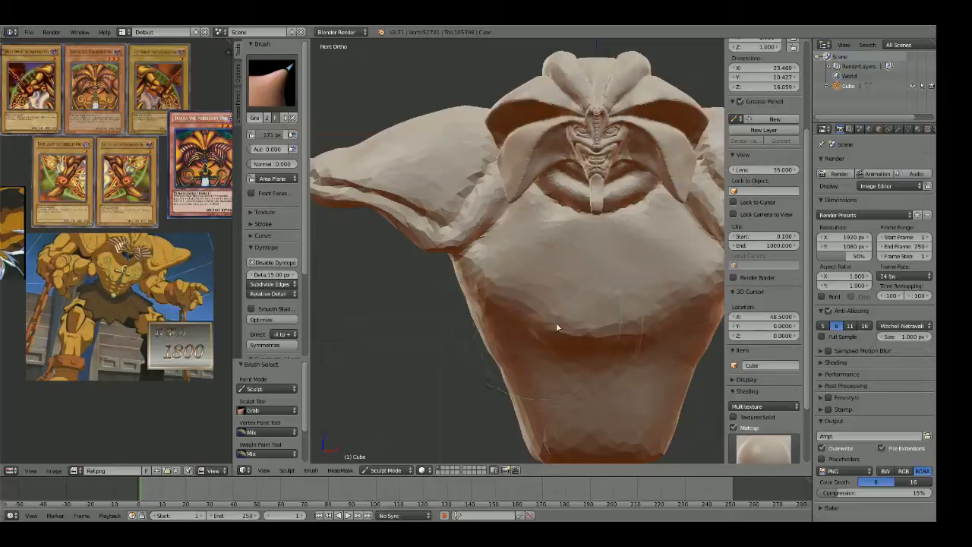
pyautogui.moveTo(595, 315); pyautogui.dragTo(590, 327)
pyautogui.keyDown('shift'); pyautogui.moveTo(581, 245); pyautogui.dragTo(569, 269, button='middle'); pyautogui.keyUp('shift')
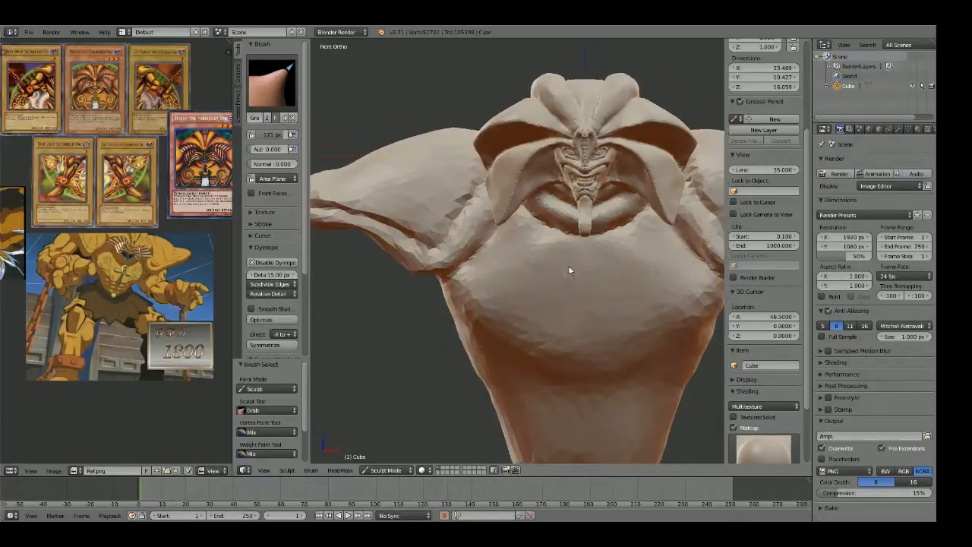
# Step: Set the Dyntopo detail size to 10 px and carve a mirrored scroll groove curling on the upper chest and meeting low at the centre with the subtractive Crease brush
pyautogui.hotkey('shift', 'c')
pyautogui.press('f')
pyautogui.click(479, 283)
pyautogui.scroll(2, 503, 249)
pyautogui.moveTo(488, 289)
pyautogui.keyDown('shift'); pyautogui.mouseDown(button='middle')
pyautogui.moveTo(508, 251)
pyautogui.moveTo(477, 206)
pyautogui.mouseUp(button='middle'); pyautogui.keyUp('shift')
pyautogui.press('f')
pyautogui.click(498, 245)
pyautogui.scroll(1, 477, 206)
pyautogui.click(271, 312)
pyautogui.write('10')
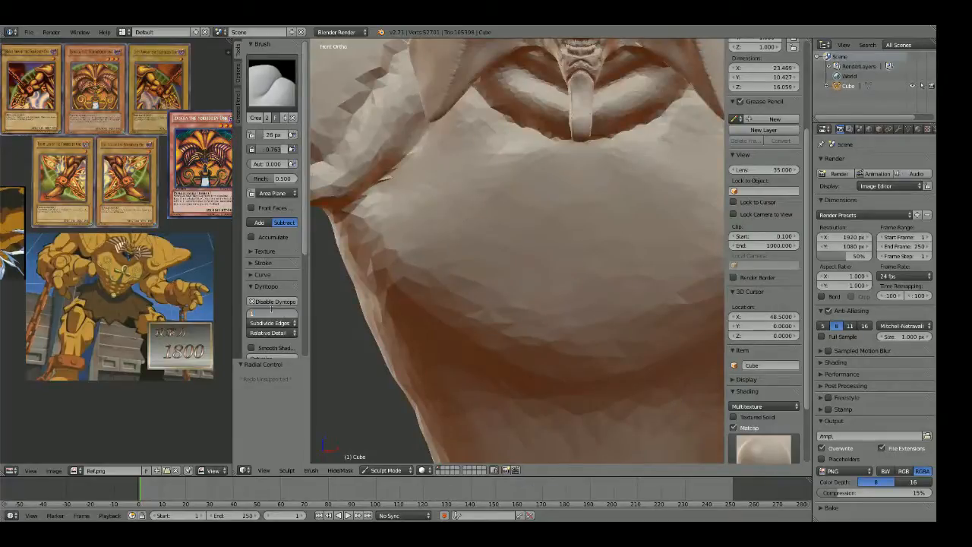
pyautogui.press('Return')
pyautogui.moveTo(496, 193)
pyautogui.mouseDown()
pyautogui.moveTo(446, 207)
pyautogui.moveTo(445, 168)
pyautogui.moveTo(455, 166)
pyautogui.mouseUp()
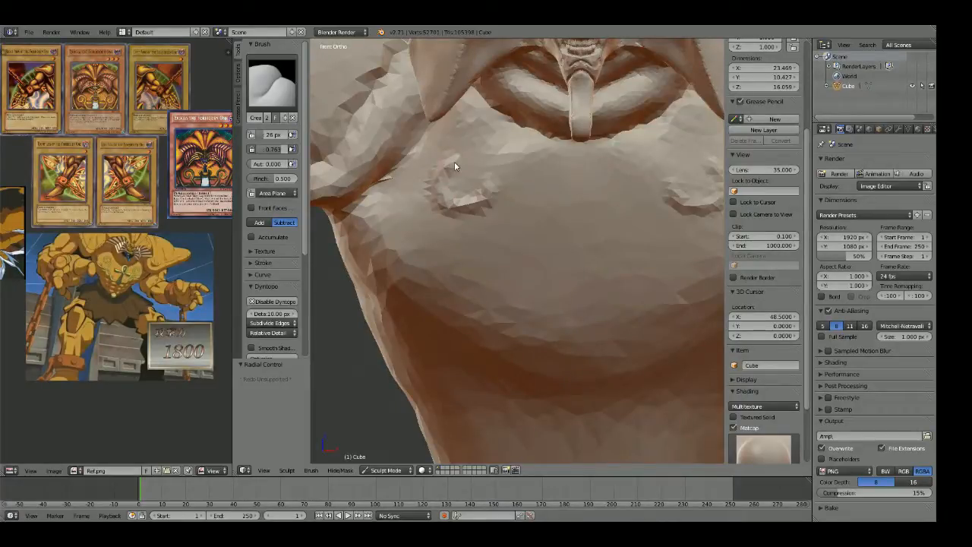
pyautogui.moveTo(455, 166); pyautogui.dragTo(591, 337)
# Step: Reposition the scroll groove on the chest with the Grab brush and smooth along its vertical and lower sections
pyautogui.keyDown('shift'); pyautogui.moveTo(498, 248); pyautogui.dragTo(512, 254, button='middle'); pyautogui.keyUp('shift')
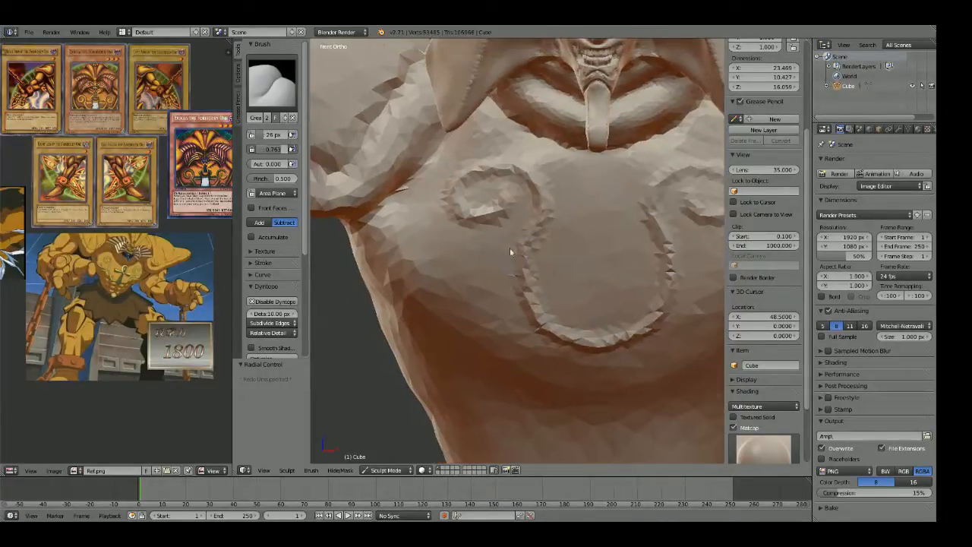
pyautogui.press('g')
pyautogui.moveTo(567, 238); pyautogui.dragTo(486, 158)
pyautogui.press('f')
pyautogui.click(444, 291)
pyautogui.press('f')
pyautogui.click(572, 341)
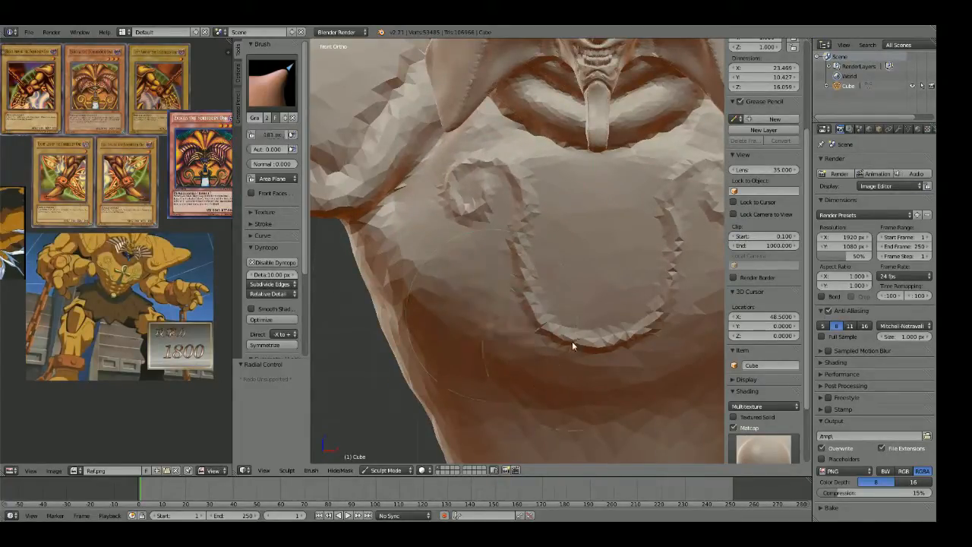
pyautogui.moveTo(530, 334)
pyautogui.keyDown('shift'); pyautogui.mouseDown()
pyautogui.moveTo(508, 278)
pyautogui.moveTo(508, 227)
pyautogui.mouseUp(); pyautogui.keyUp('shift')
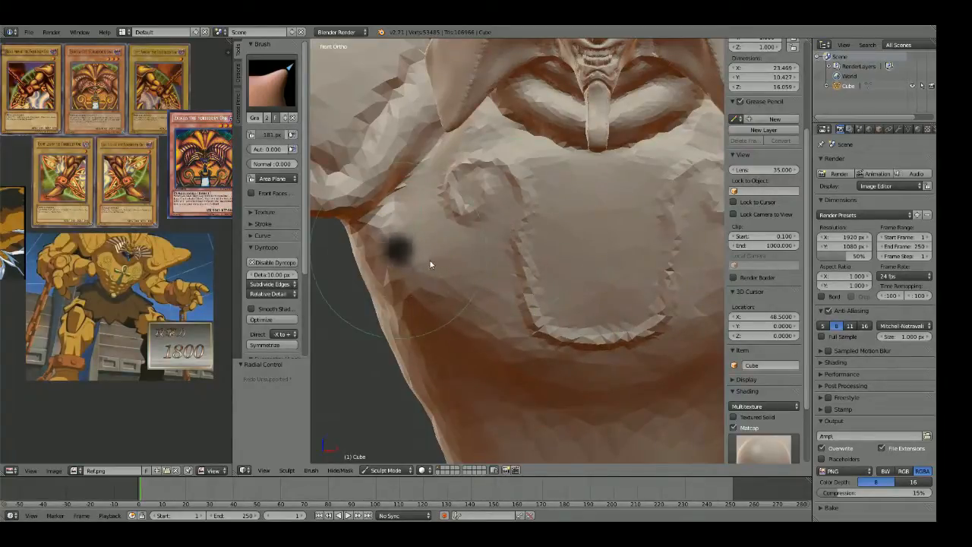
# Step: Carve a curved groove from the scroll's lower corner up to the armpit with the subtractive Crease brush at 34 px
pyautogui.hotkey('shift', 'c')
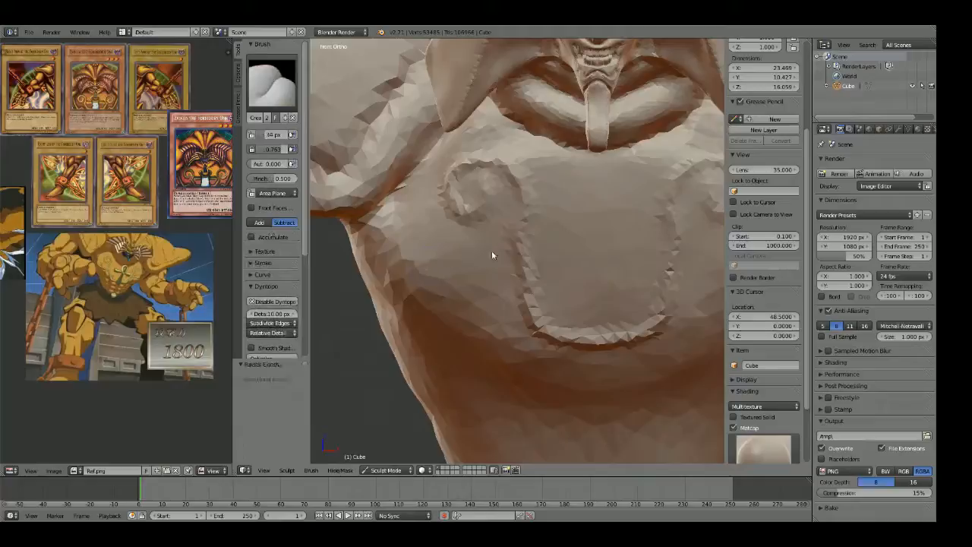
pyautogui.moveTo(519, 303)
pyautogui.mouseDown()
pyautogui.moveTo(434, 268)
pyautogui.moveTo(386, 210)
pyautogui.mouseUp()
pyautogui.scroll(-6, 599, 284)
# Step: Carve an ankh with loop, crossbar and stem in the middle of the chest with the subtractive Crease brush
pyautogui.scroll(6, 598, 263)
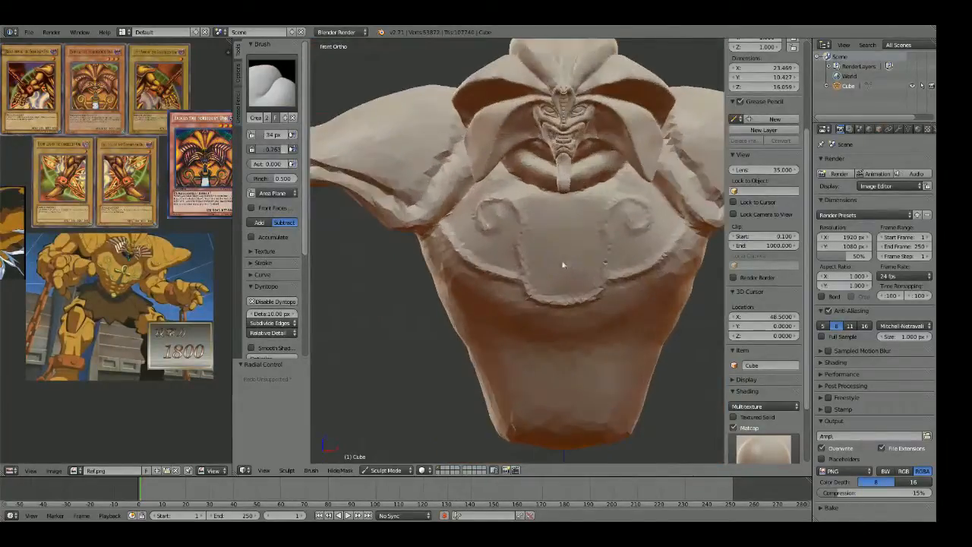
pyautogui.moveTo(608, 196)
pyautogui.mouseDown()
pyautogui.moveTo(564, 208)
pyautogui.moveTo(590, 238)
pyautogui.moveTo(595, 230)
pyautogui.moveTo(588, 312)
pyautogui.mouseUp()
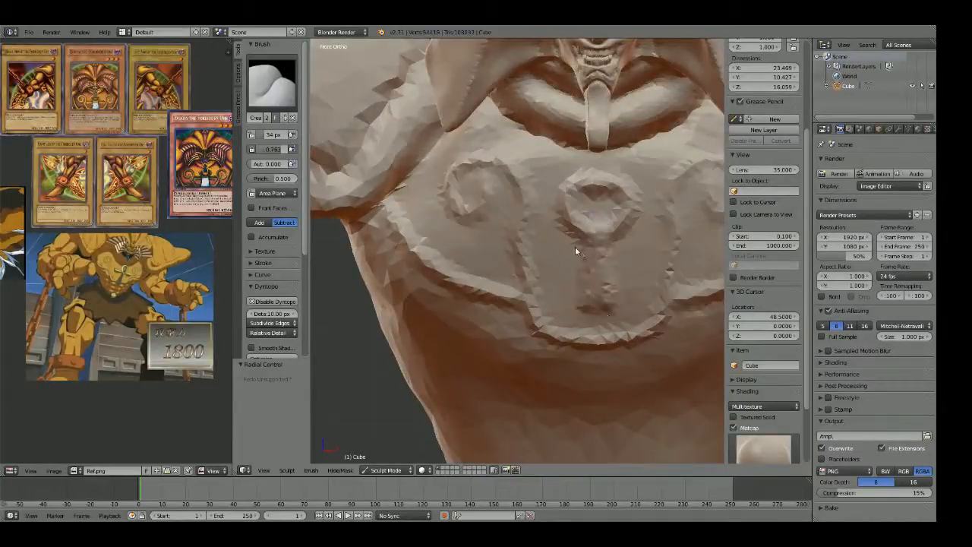
pyautogui.moveTo(553, 259)
pyautogui.mouseDown()
pyautogui.moveTo(572, 256)
pyautogui.moveTo(548, 253)
pyautogui.moveTo(594, 327)
pyautogui.moveTo(596, 309)
pyautogui.mouseUp()
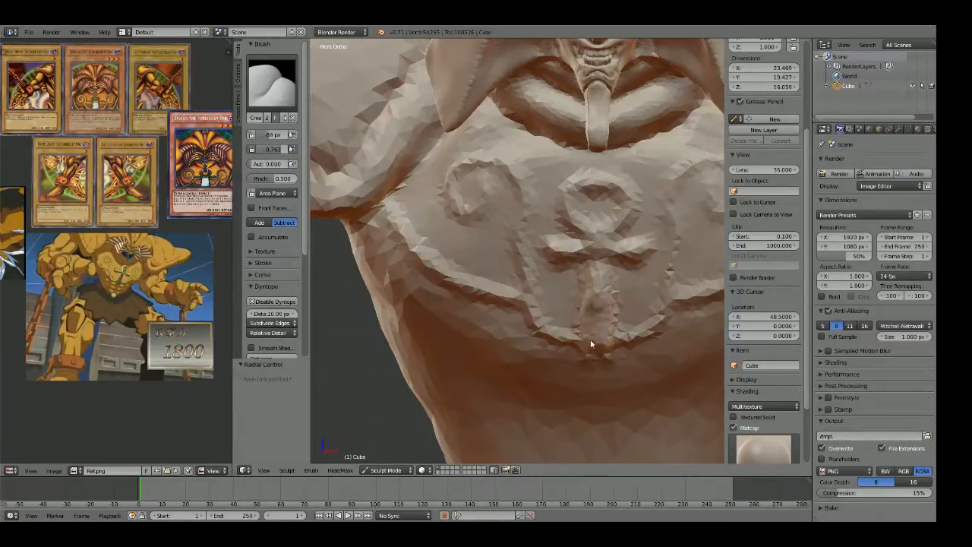
# Step: Examine the chest emblem in the anime reference image and compare it with the sculpted scroll and ankh
pyautogui.scroll(-6, 600, 288)
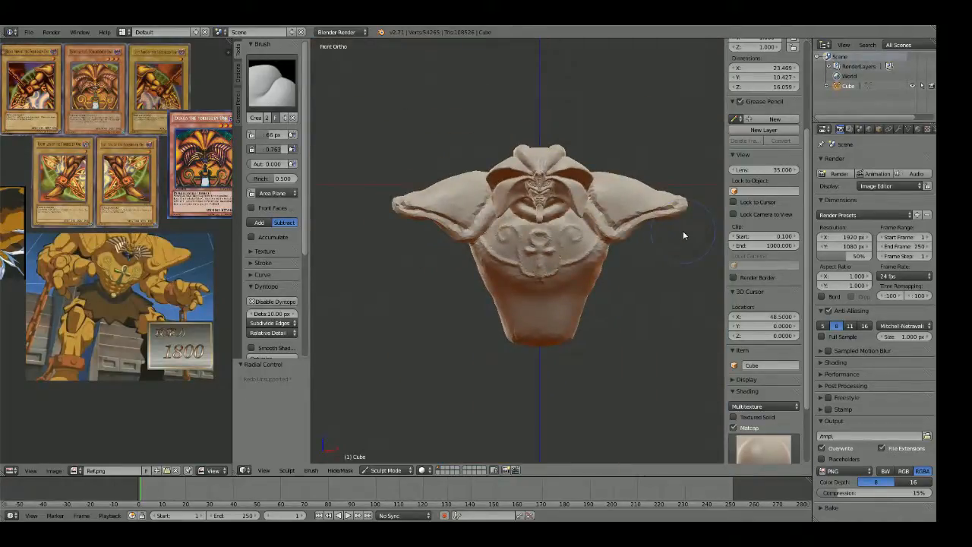
pyautogui.scroll(8, 657, 234)
pyautogui.press('g')
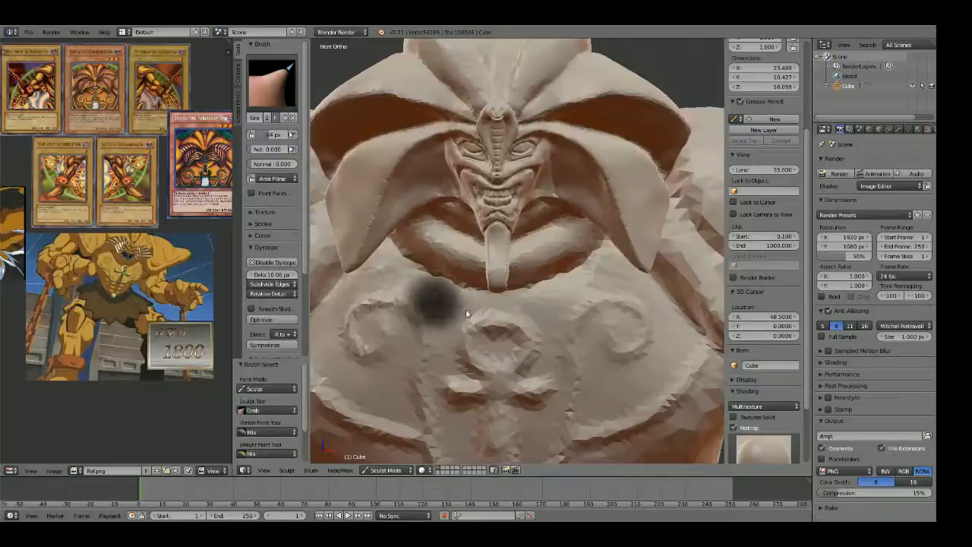
pyautogui.press('f')
pyautogui.click(506, 302)
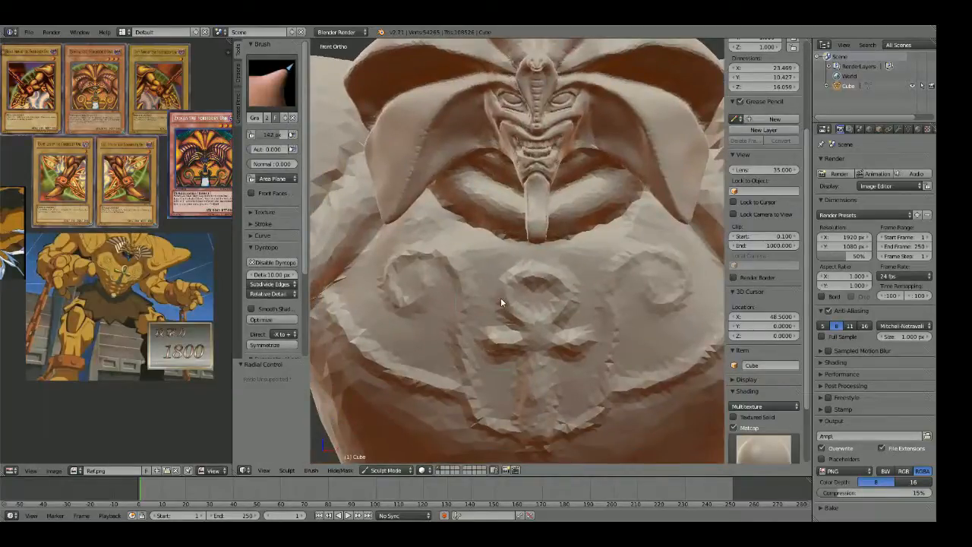
pyautogui.scroll(-5, 505, 298)
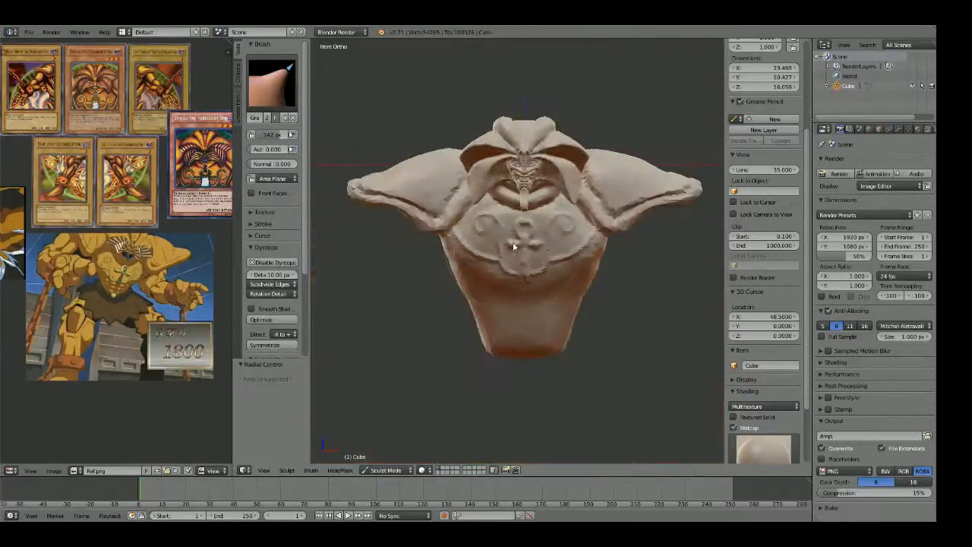
pyautogui.scroll(5, 534, 305)
pyautogui.hotkey('shift', 'c')
pyautogui.scroll(4, 109, 284)
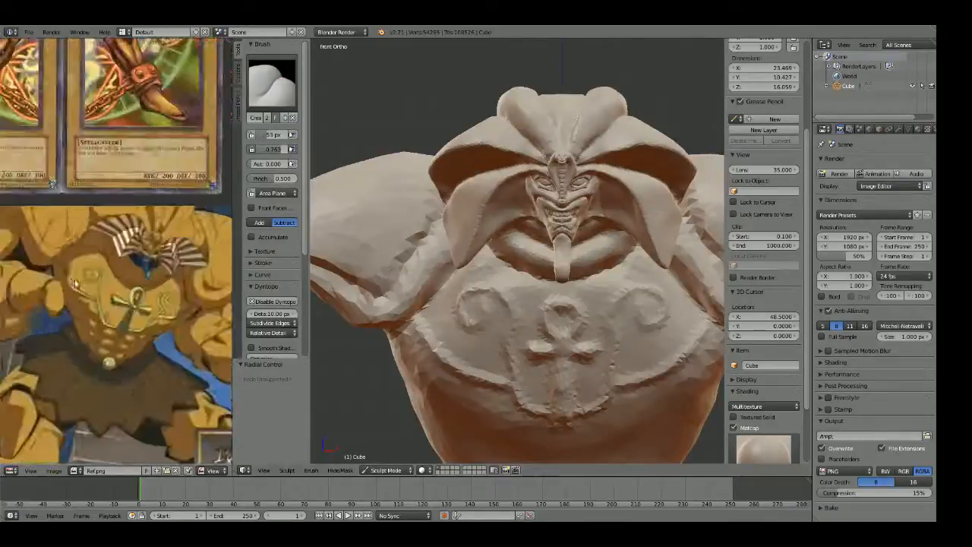
pyautogui.keyDown('shift'); pyautogui.moveTo(532, 304); pyautogui.dragTo(522, 282, button='middle'); pyautogui.keyUp('shift')
pyautogui.scroll(1, 523, 282)
pyautogui.scroll(-4, 178, 204)
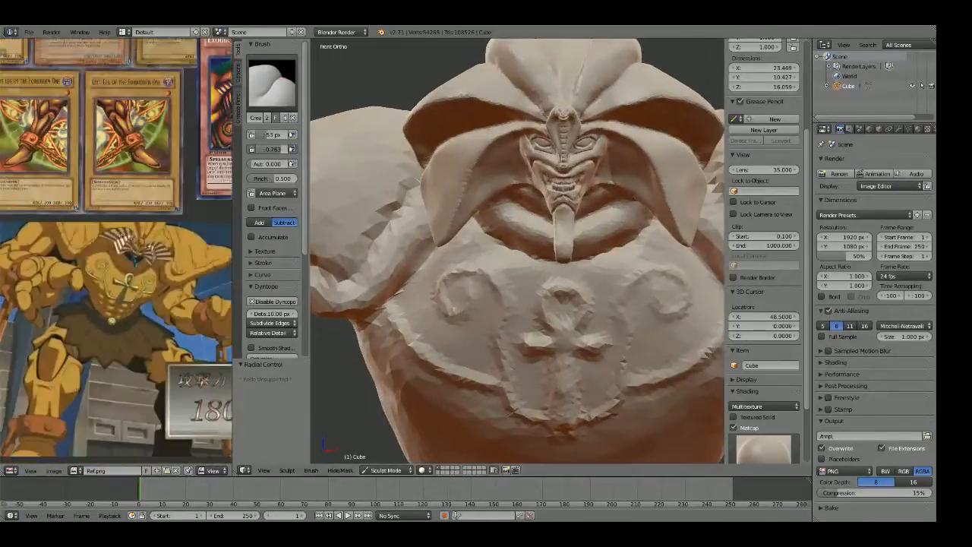
pyautogui.moveTo(178, 204); pyautogui.dragTo(77, 277, button='middle')
pyautogui.scroll(3, 76, 277)
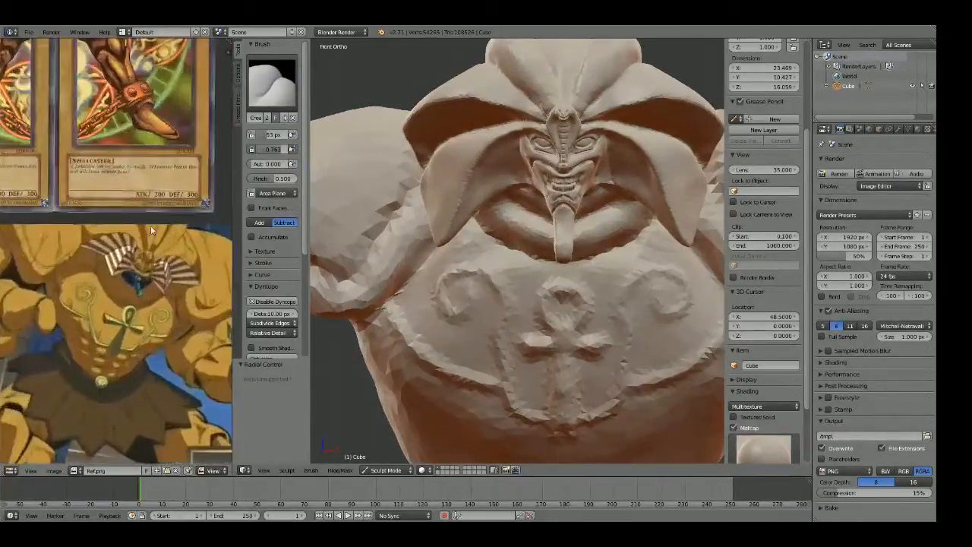
pyautogui.scroll(1, 494, 188)
# Step: Carve mirrored creases along the upper edge of the chest beneath the neck with the subtractive Crease brush at 18 px
pyautogui.keyDown('shift'); pyautogui.moveTo(495, 192); pyautogui.dragTo(524, 169, button='middle'); pyautogui.keyUp('shift')
pyautogui.scroll(1, 524, 170)
pyautogui.moveTo(536, 210); pyautogui.dragTo(490, 198)
pyautogui.moveTo(492, 221); pyautogui.dragTo(465, 191, button='middle')
pyautogui.moveTo(460, 206)
pyautogui.mouseDown()
pyautogui.moveTo(483, 185)
pyautogui.moveTo(547, 183)
pyautogui.mouseUp()
pyautogui.moveTo(467, 206); pyautogui.dragTo(512, 187)
pyautogui.scroll(-3, 573, 205)
pyautogui.keyDown('shift'); pyautogui.moveTo(572, 205); pyautogui.dragTo(588, 250, button='middle'); pyautogui.keyUp('shift')
pyautogui.moveTo(605, 233); pyautogui.dragTo(622, 227)
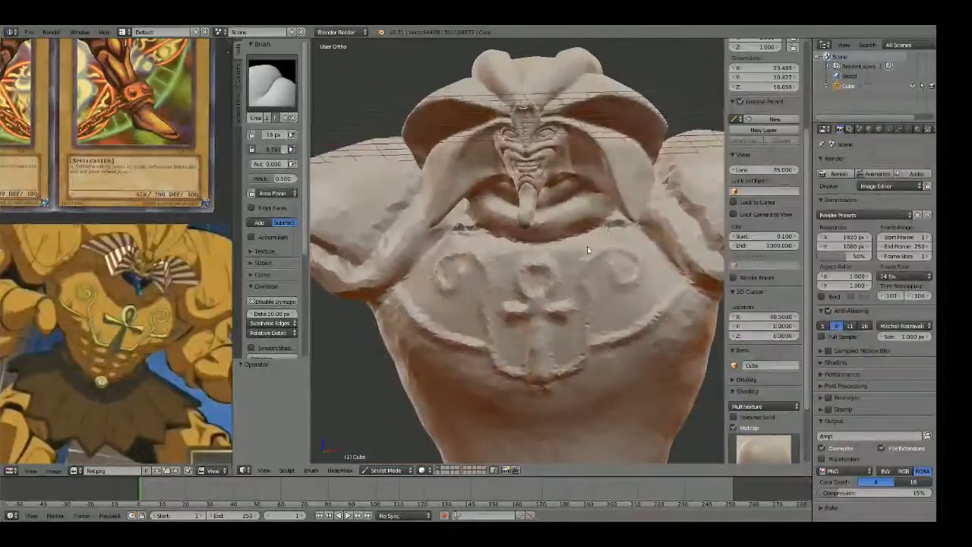
# Step: Carve the abdomen's vertical centre line and the outlines of the abdominal muscles below the emblem with the subtractive Crease brush at 18 px
pyautogui.scroll(-4, 588, 247)
pyautogui.press('KP_1')
pyautogui.keyDown('shift'); pyautogui.moveTo(604, 261); pyautogui.dragTo(600, 167, button='middle'); pyautogui.keyUp('shift')
pyautogui.scroll(3, 578, 170)
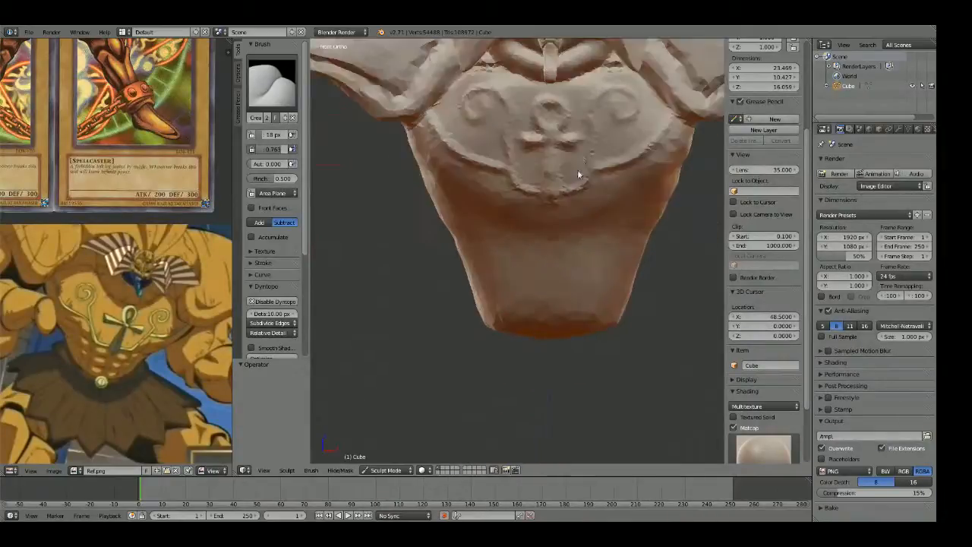
pyautogui.scroll(2, 576, 182)
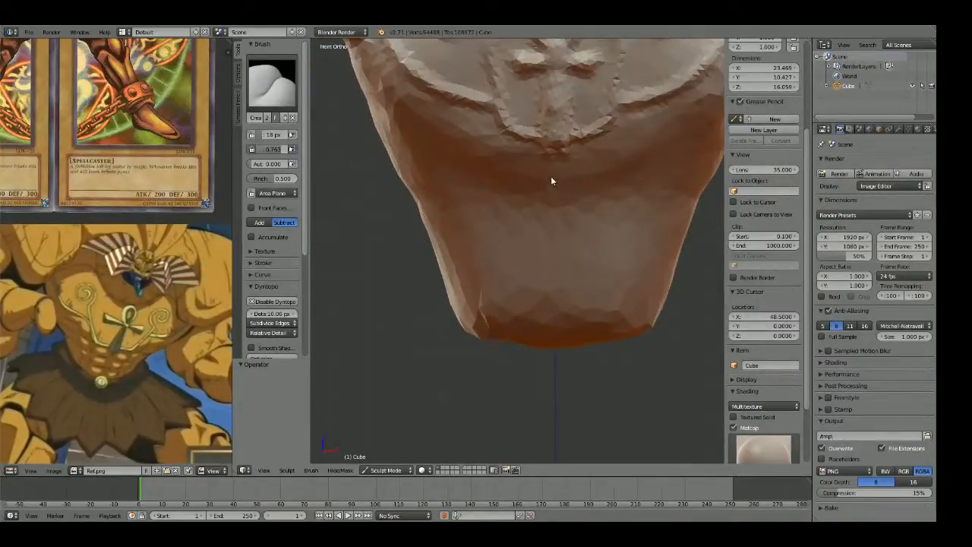
pyautogui.moveTo(557, 180)
pyautogui.mouseDown()
pyautogui.moveTo(559, 217)
pyautogui.moveTo(488, 211)
pyautogui.moveTo(465, 202)
pyautogui.moveTo(459, 151)
pyautogui.moveTo(558, 171)
pyautogui.moveTo(564, 301)
pyautogui.moveTo(477, 300)
pyautogui.moveTo(474, 249)
pyautogui.moveTo(560, 262)
pyautogui.mouseUp()
pyautogui.moveTo(469, 206)
pyautogui.mouseDown()
pyautogui.moveTo(477, 225)
pyautogui.moveTo(538, 266)
pyautogui.moveTo(476, 257)
pyautogui.mouseUp()
# Step: Smooth the carved abdominal grooves with a 112 px brush
pyautogui.press('f')
pyautogui.click(548, 254)
pyautogui.moveTo(547, 257)
pyautogui.keyDown('shift'); pyautogui.mouseDown()
pyautogui.moveTo(524, 270)
pyautogui.moveTo(469, 220)
pyautogui.moveTo(488, 157)
pyautogui.moveTo(527, 302)
pyautogui.mouseUp(); pyautogui.keyUp('shift')
pyautogui.scroll(-6, 616, 261)
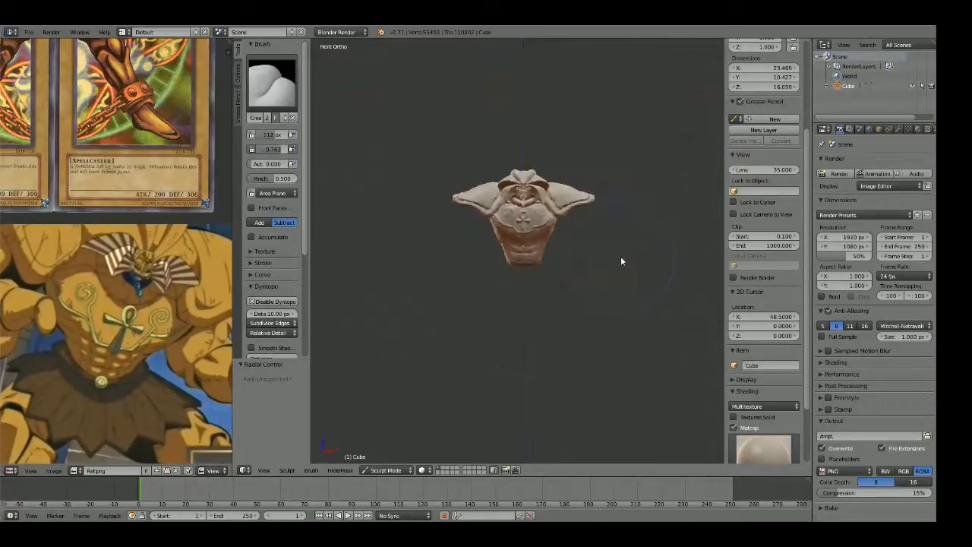
# Step: Carve three grooves from the abdominals out onto the flank with the Crease brush at 34 px, redoing the lowest one slightly higher
pyautogui.scroll(4, 622, 253)
pyautogui.moveTo(623, 254); pyautogui.dragTo(553, 263, button='middle')
pyautogui.scroll(7, 554, 263)
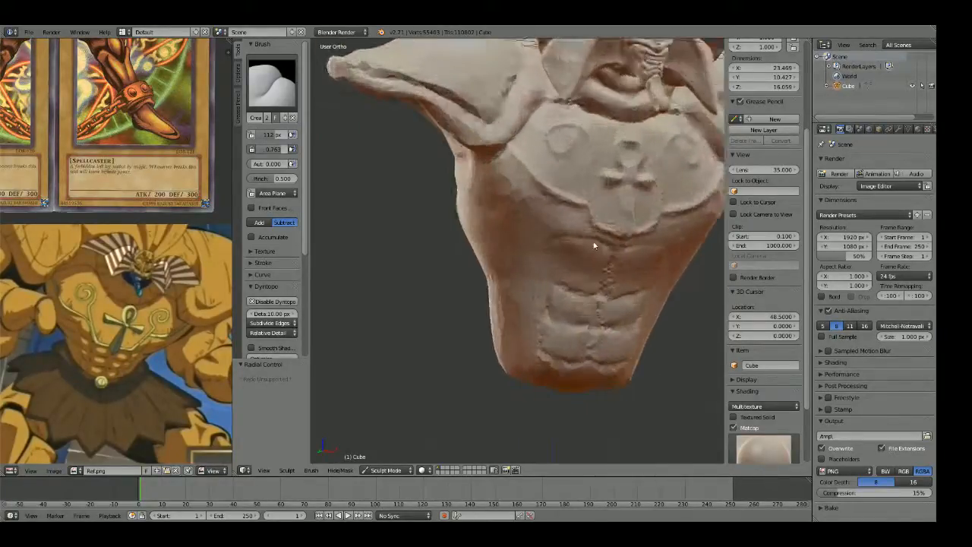
pyautogui.press('f')
pyautogui.click(546, 253)
pyautogui.moveTo(562, 272); pyautogui.dragTo(512, 260)
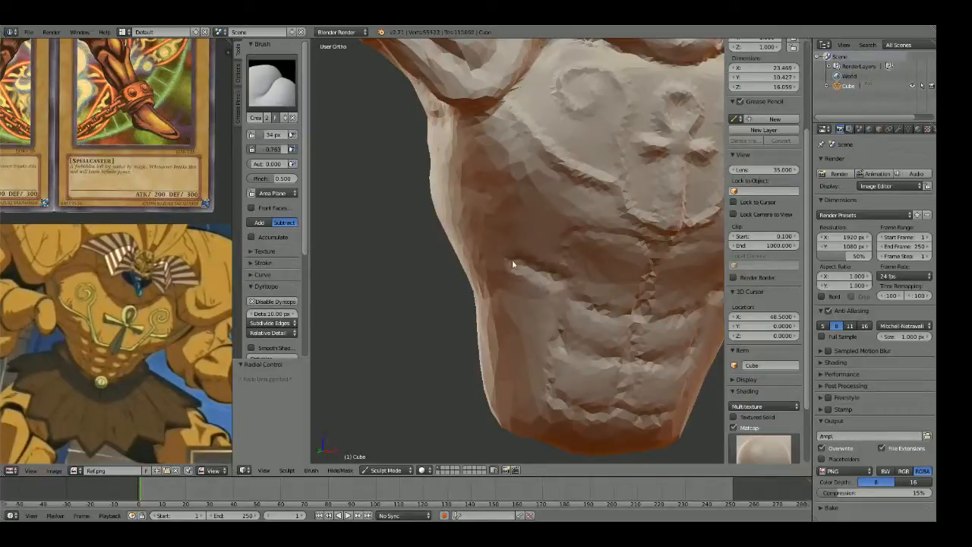
pyautogui.moveTo(556, 327); pyautogui.dragTo(502, 305)
pyautogui.moveTo(556, 386); pyautogui.dragTo(509, 373)
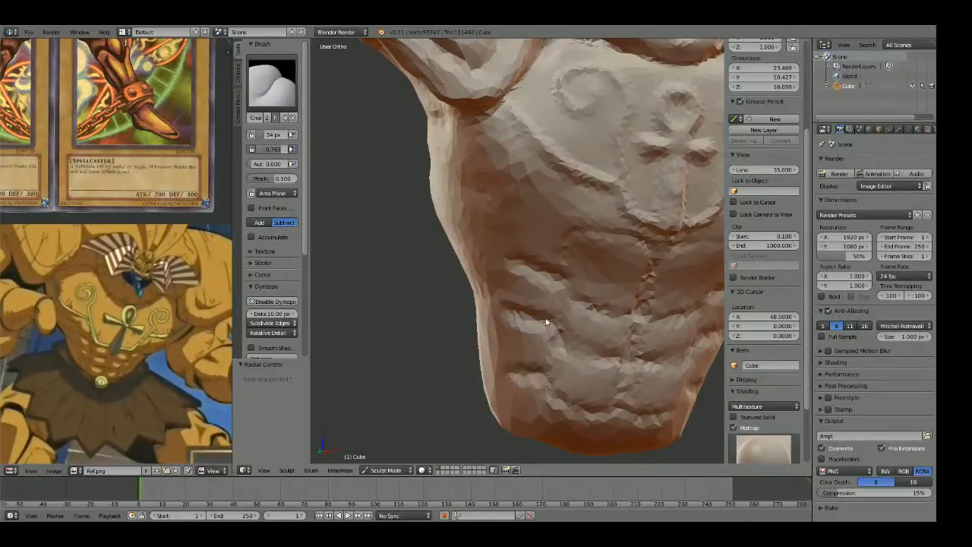
pyautogui.hotkey('ctrl', 'z')
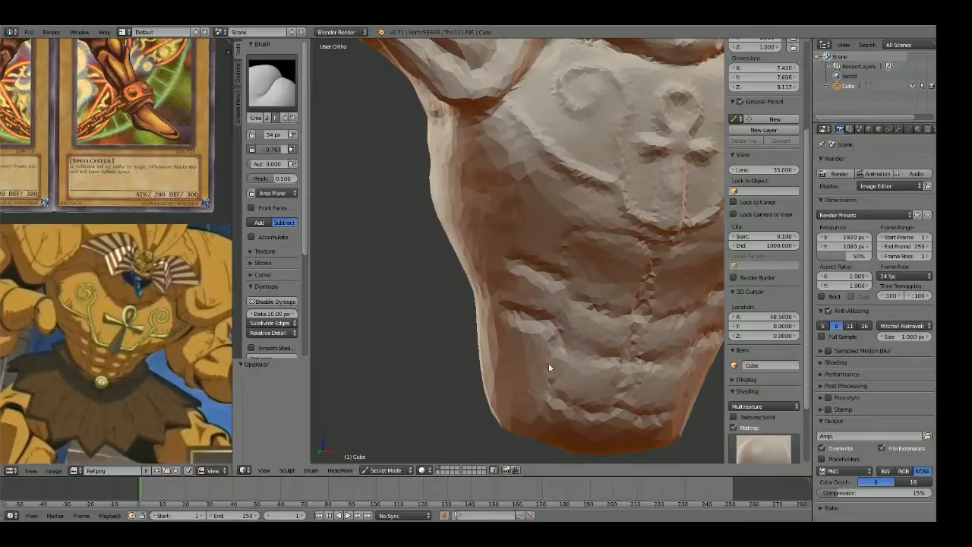
pyautogui.moveTo(561, 357); pyautogui.dragTo(502, 367)
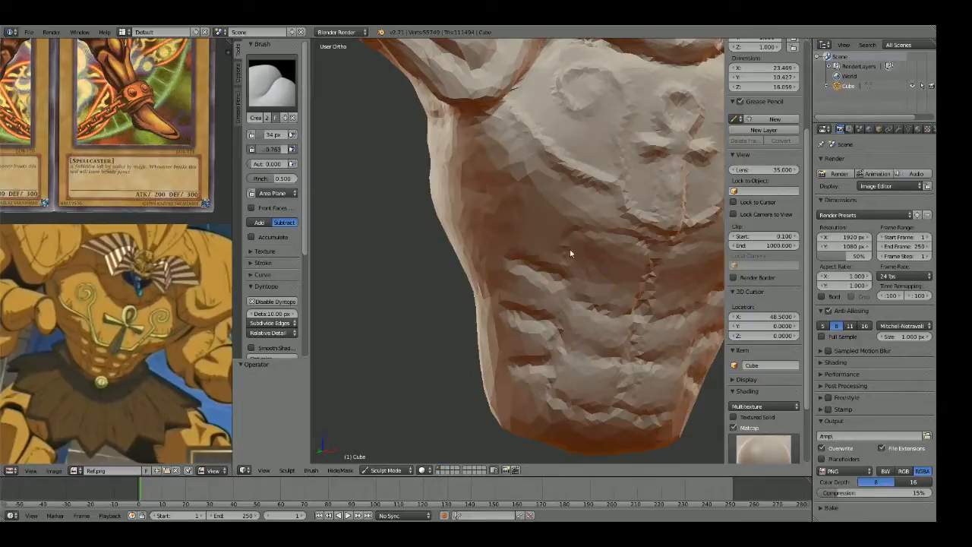
# Step: Carve a groove from the upper abdominals towards the armpit and shape the lower flank beside the abdominals with the Crease brush
pyautogui.moveTo(571, 226); pyautogui.dragTo(512, 161)
pyautogui.moveTo(536, 214)
pyautogui.mouseDown(button='middle')
pyautogui.moveTo(506, 180)
pyautogui.moveTo(572, 228)
pyautogui.mouseUp(button='middle')
pyautogui.moveTo(572, 319)
pyautogui.mouseDown()
pyautogui.moveTo(494, 244)
pyautogui.moveTo(564, 376)
pyautogui.mouseUp()
pyautogui.press('f')
pyautogui.click(588, 320)
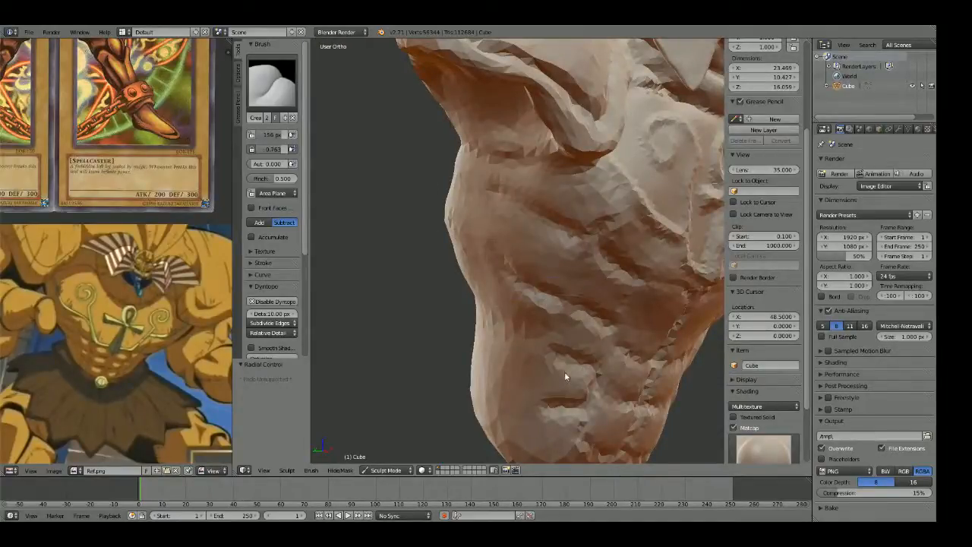
pyautogui.scroll(-5, 587, 276)
pyautogui.moveTo(625, 264)
pyautogui.mouseDown(button='middle')
pyautogui.moveTo(586, 288)
pyautogui.moveTo(547, 230)
pyautogui.mouseUp(button='middle')
pyautogui.press('KP_1')
# Step: Adjust the abdominals with the Grab brush at 181 px and build up the upper row with the additive Draw brush
pyautogui.scroll(-2, 585, 290)
pyautogui.scroll(3, 584, 289)
pyautogui.scroll(1, 547, 230)
pyautogui.press('f')
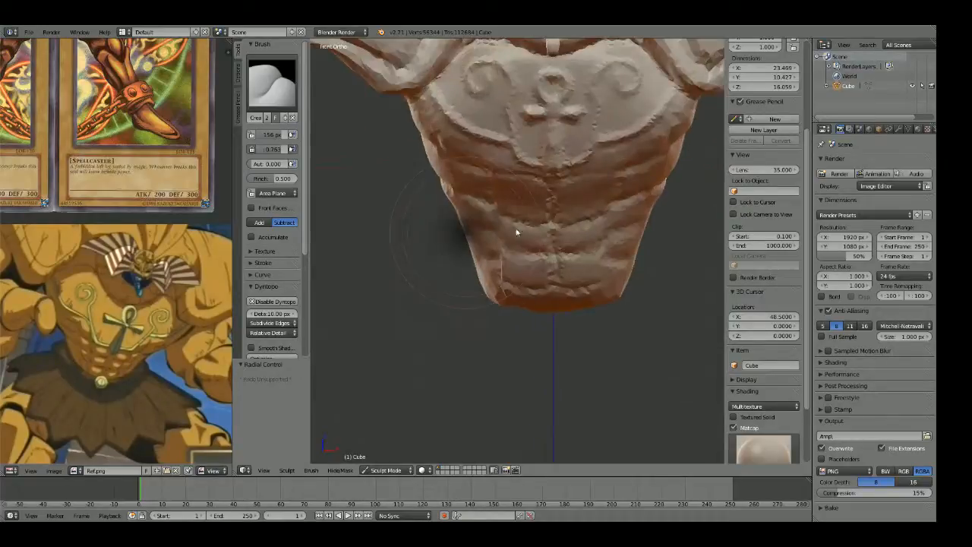
pyautogui.click(513, 230)
pyautogui.scroll(2, 515, 229)
pyautogui.press('f')
pyautogui.press('g')
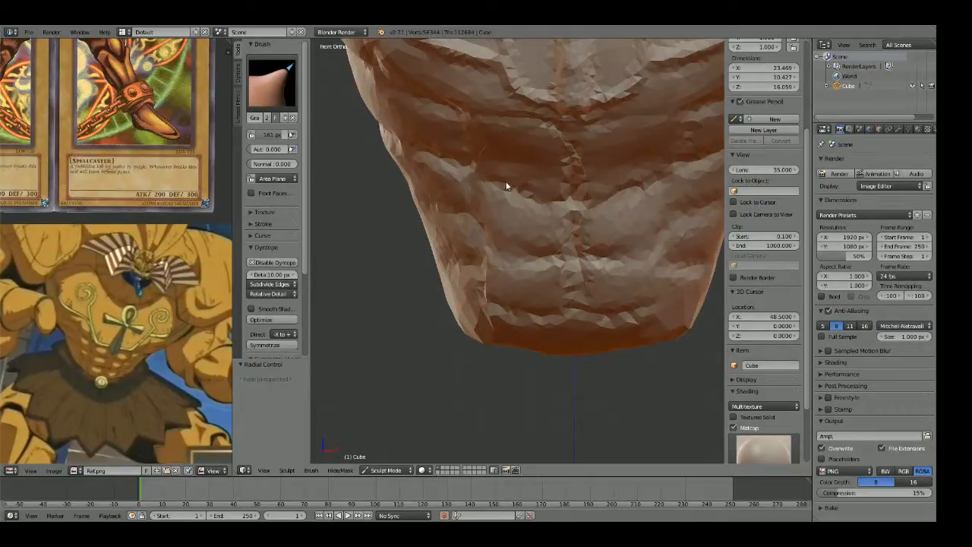
pyautogui.scroll(3, 506, 190)
pyautogui.press('x')
pyautogui.click(516, 256)
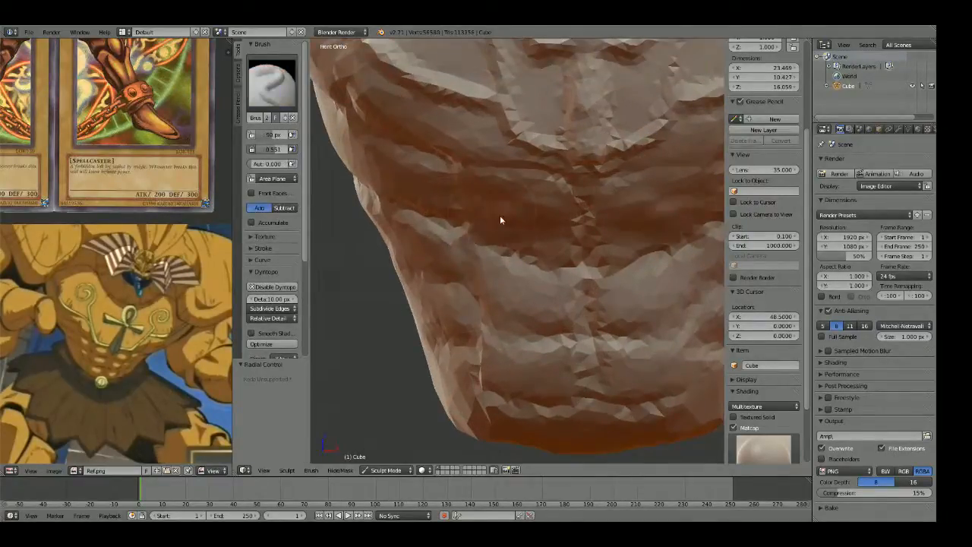
# Step: Deepen the centre line and the grooves between the abdominal rows with the subtractive Crease brush
pyautogui.hotkey('shift', 'c')
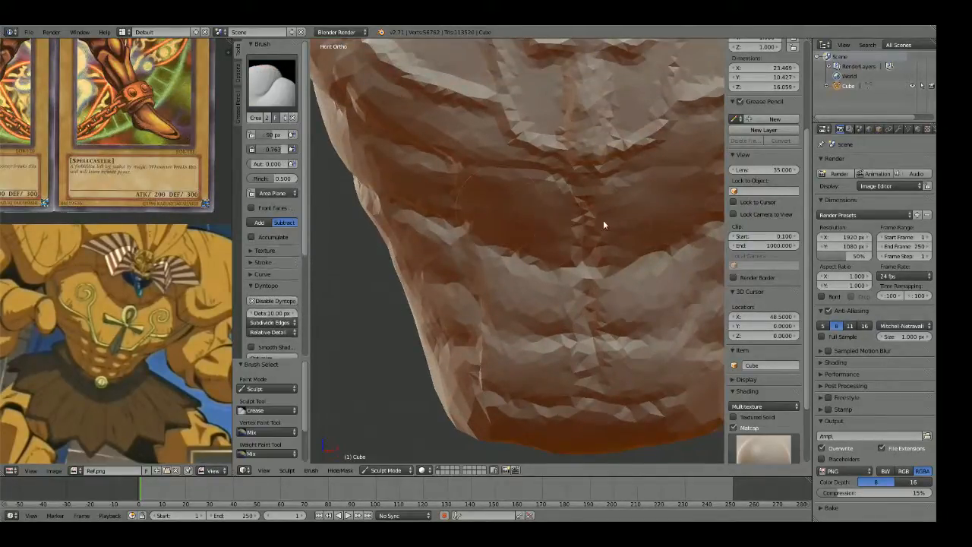
pyautogui.moveTo(483, 244)
pyautogui.mouseDown()
pyautogui.moveTo(597, 262)
pyautogui.moveTo(579, 192)
pyautogui.moveTo(575, 337)
pyautogui.moveTo(480, 319)
pyautogui.moveTo(585, 325)
pyautogui.mouseUp()
pyautogui.moveTo(586, 291)
pyautogui.mouseDown()
pyautogui.moveTo(586, 269)
pyautogui.moveTo(510, 267)
pyautogui.mouseUp()
pyautogui.moveTo(577, 329); pyautogui.dragTo(597, 342)
pyautogui.moveTo(602, 407); pyautogui.dragTo(684, 409)
pyautogui.scroll(-7, 593, 342)
pyautogui.moveTo(588, 308); pyautogui.dragTo(544, 285, button='middle')
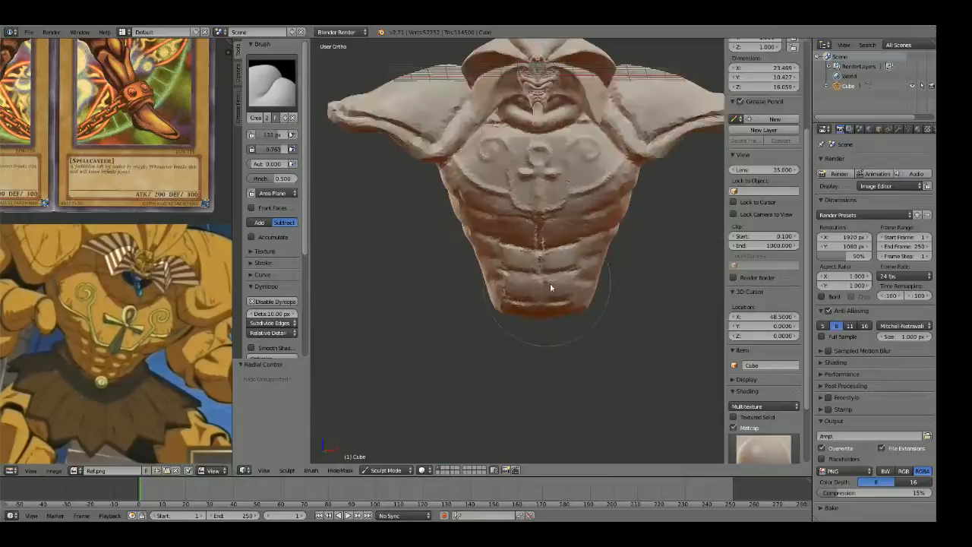
# Step: Inspect the back of the torso and the whole reference sheet, with the Crease brush set to 70 px
pyautogui.moveTo(550, 283)
pyautogui.mouseDown(button='middle')
pyautogui.moveTo(476, 274)
pyautogui.moveTo(445, 284)
pyautogui.moveTo(321, 256)
pyautogui.moveTo(441, 304)
pyautogui.moveTo(412, 296)
pyautogui.mouseUp(button='middle')
pyautogui.hotkey('shift', 'c')
pyautogui.press('f')
pyautogui.click(392, 301)
pyautogui.scroll(-4, 127, 209)
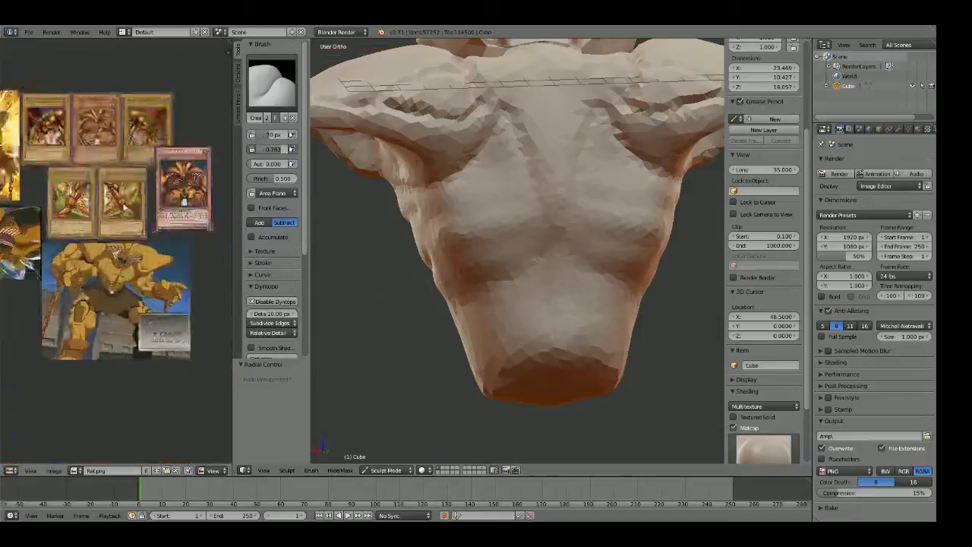
pyautogui.scroll(-4, 127, 209)
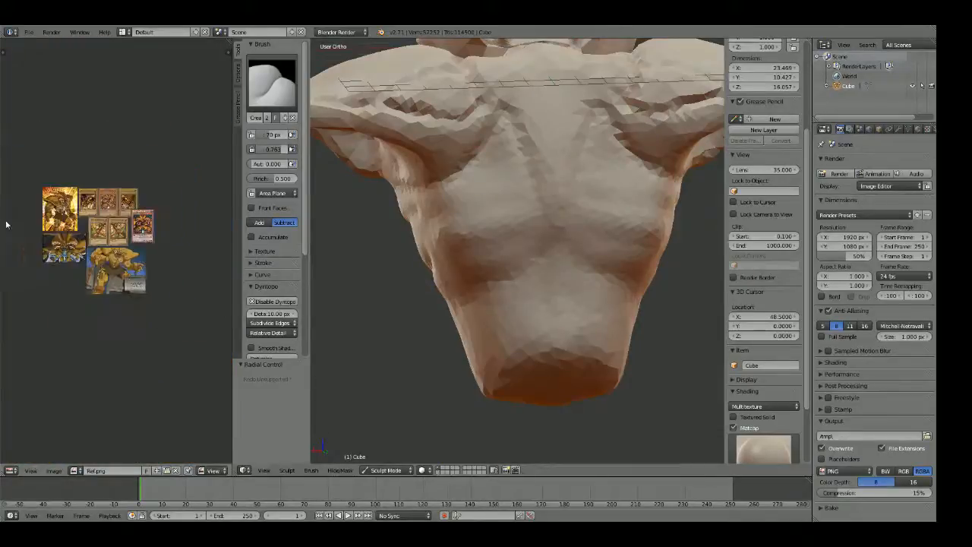
pyautogui.scroll(4, 72, 272)
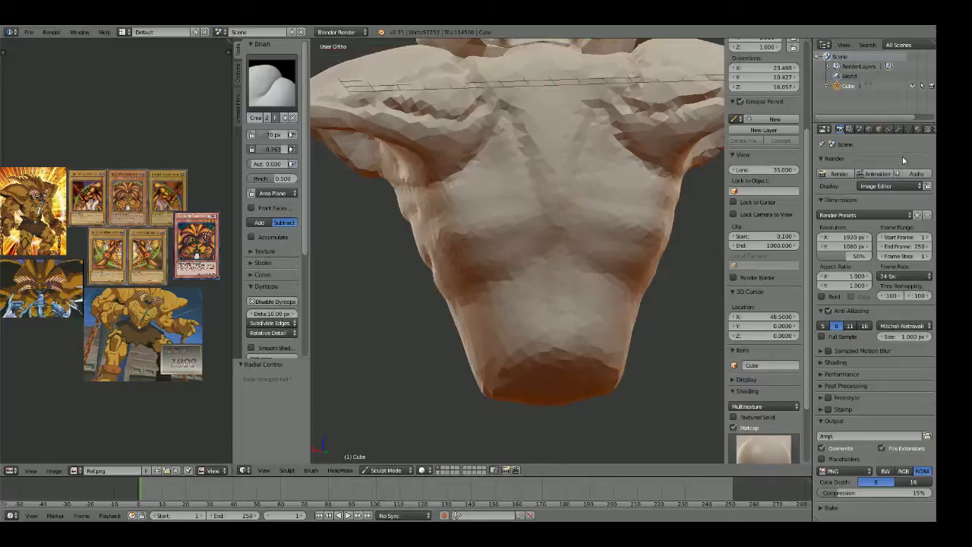
pyautogui.moveTo(669, 160); pyautogui.dragTo(334, 165, button='middle')
pyautogui.scroll(-5, 585, 165)
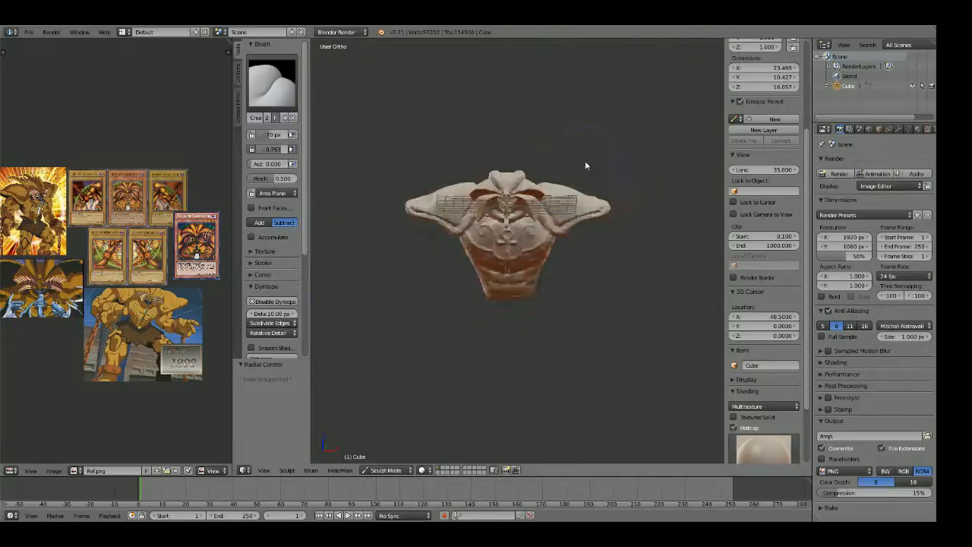
pyautogui.press('KP_1')
pyautogui.scroll(3, 582, 231)
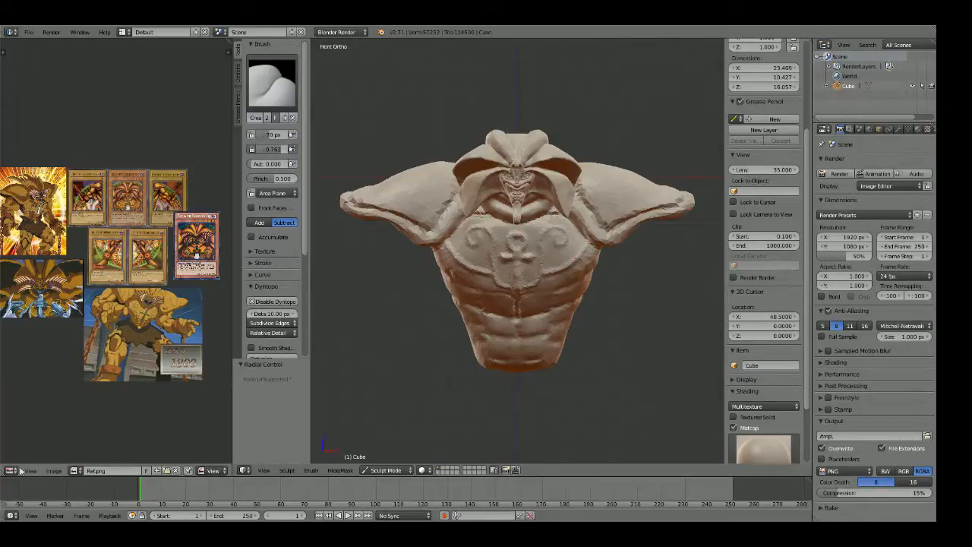
# Step: Split the reference image area in two and open the muscle anatomy image in the lower part, framed on the torso
pyautogui.moveTo(5, 472); pyautogui.dragTo(22, 261)
pyautogui.click(64, 471)
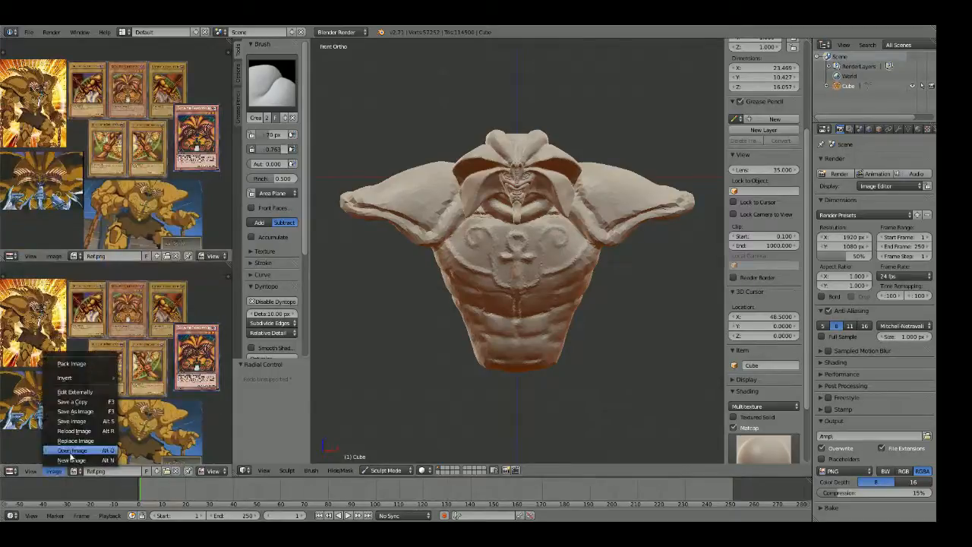
pyautogui.click(72, 449)
pyautogui.doubleClick(158, 90)
pyautogui.moveTo(117, 427); pyautogui.dragTo(136, 403, button='middle')
pyautogui.scroll(3, 136, 402)
pyautogui.scroll(4, 136, 403)
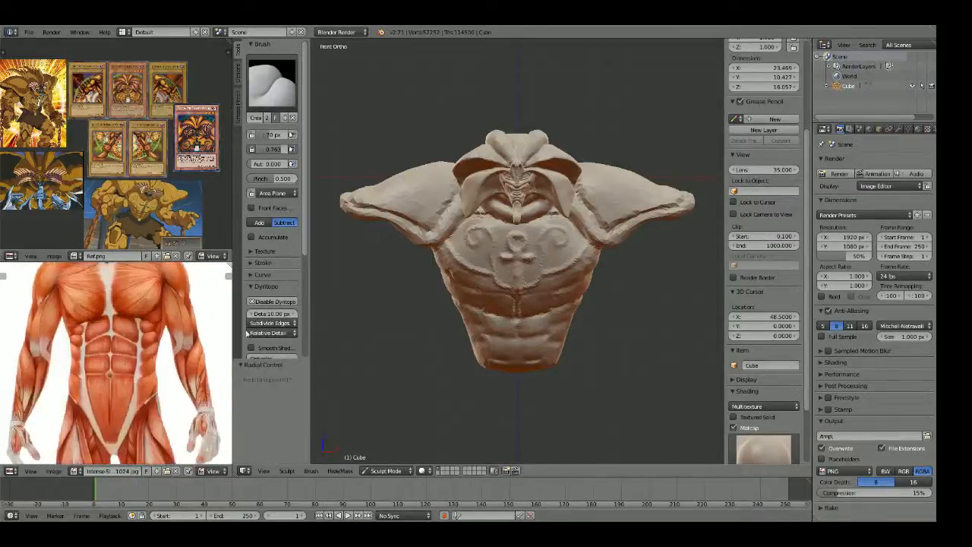
# Step: Nudge the outer corner of the middle abdominal row slightly outward with the Grab brush
pyautogui.scroll(3, 570, 239)
pyautogui.scroll(2, 570, 240)
pyautogui.press('g')
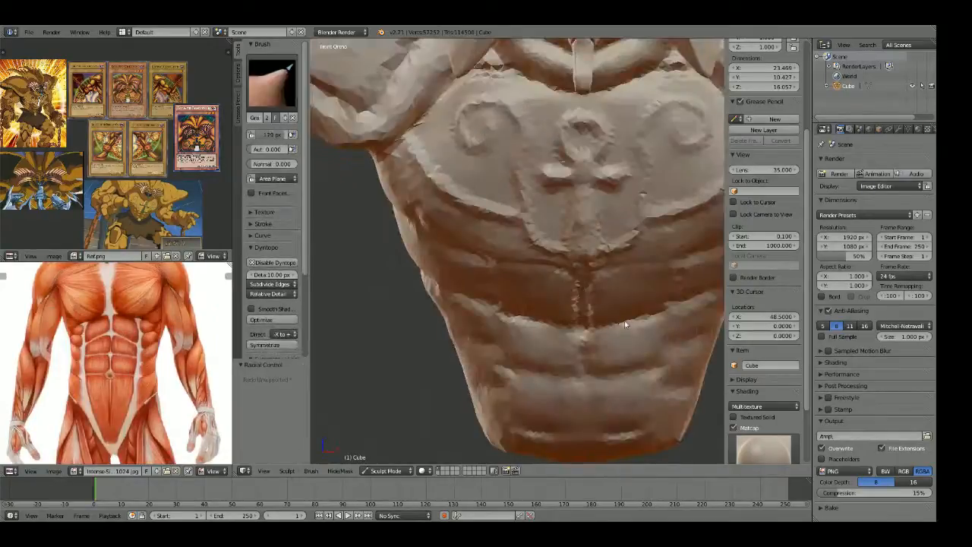
pyautogui.keyDown('shift'); pyautogui.moveTo(580, 326); pyautogui.dragTo(590, 280, button='middle'); pyautogui.keyUp('shift')
pyautogui.scroll(1, 589, 279)
pyautogui.moveTo(519, 282); pyautogui.dragTo(512, 288)
pyautogui.keyDown('shift'); pyautogui.moveTo(529, 311); pyautogui.dragTo(529, 287, button='middle'); pyautogui.keyUp('shift')
pyautogui.scroll(2, 530, 287)
# Step: Try to carve the groove between the flank muscles and the upper abdominals with the Crease brush at 70 px
pyautogui.hotkey('shift', 'c')
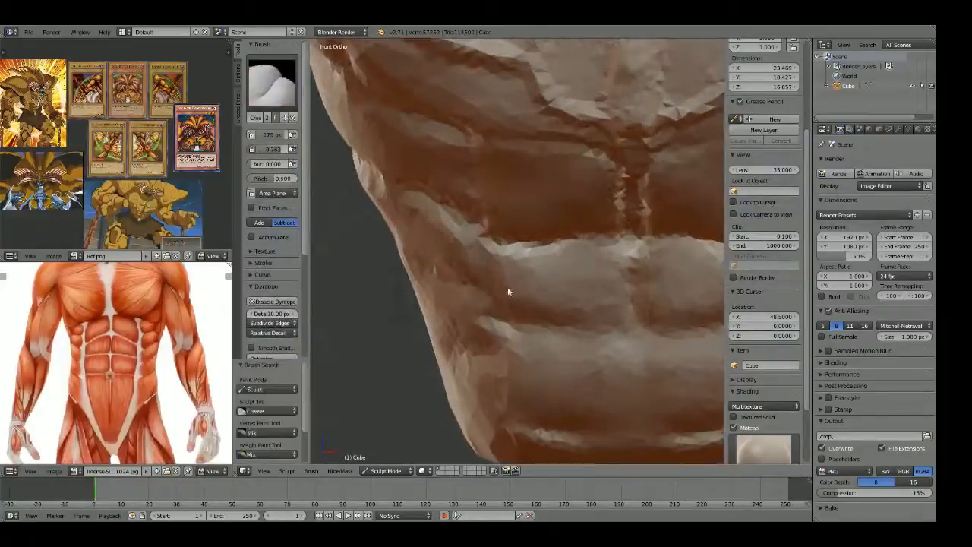
pyautogui.moveTo(431, 307); pyautogui.dragTo(522, 263, button='middle')
pyautogui.keyDown('shift'); pyautogui.moveTo(517, 190); pyautogui.dragTo(517, 254, button='middle'); pyautogui.keyUp('shift')
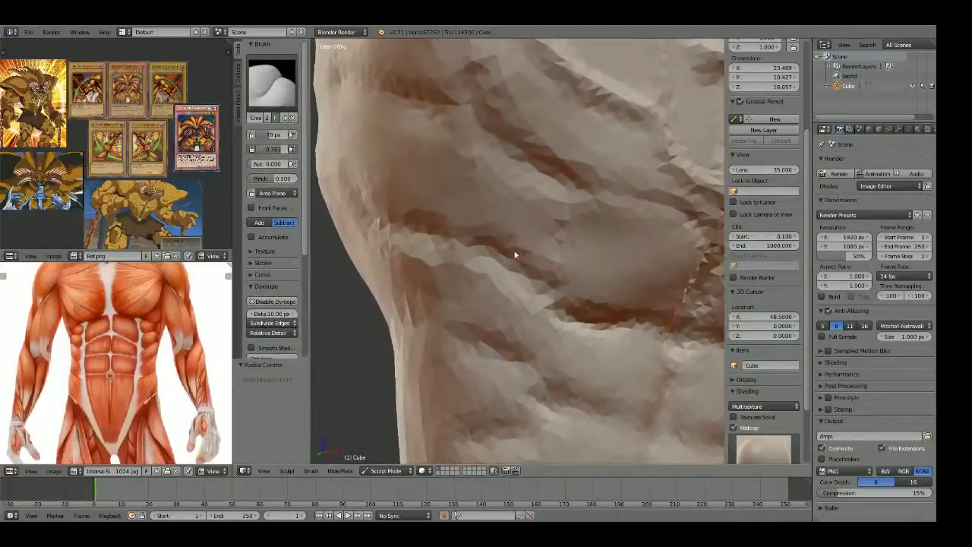
pyautogui.moveTo(555, 204)
pyautogui.mouseDown()
pyautogui.moveTo(556, 229)
pyautogui.moveTo(513, 249)
pyautogui.moveTo(540, 258)
pyautogui.mouseUp()
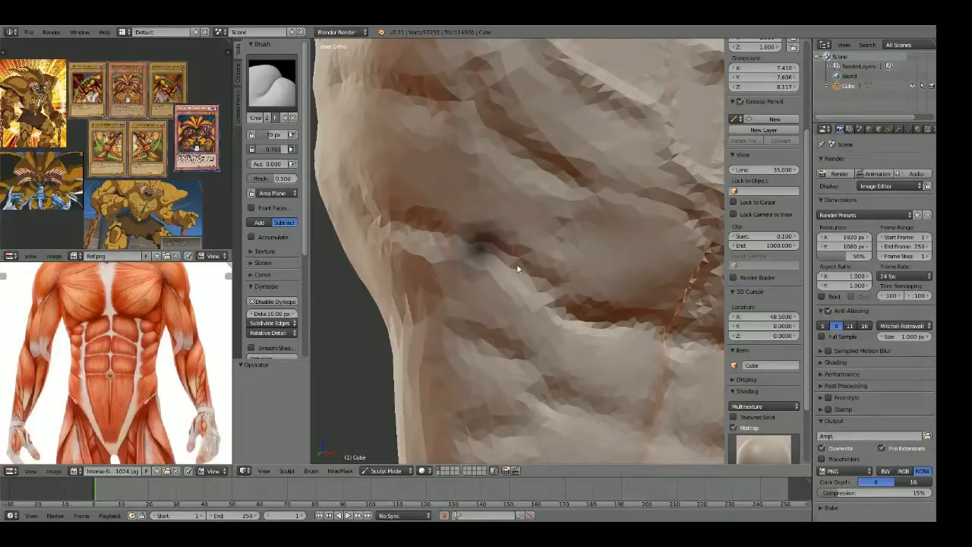
pyautogui.click(517, 267)
# Step: Compare the front of the torso with the chest and waist of the reference artwork, reducing the Crease brush to 61 px
pyautogui.press('f')
pyautogui.click(554, 180)
pyautogui.scroll(-3, 554, 180)
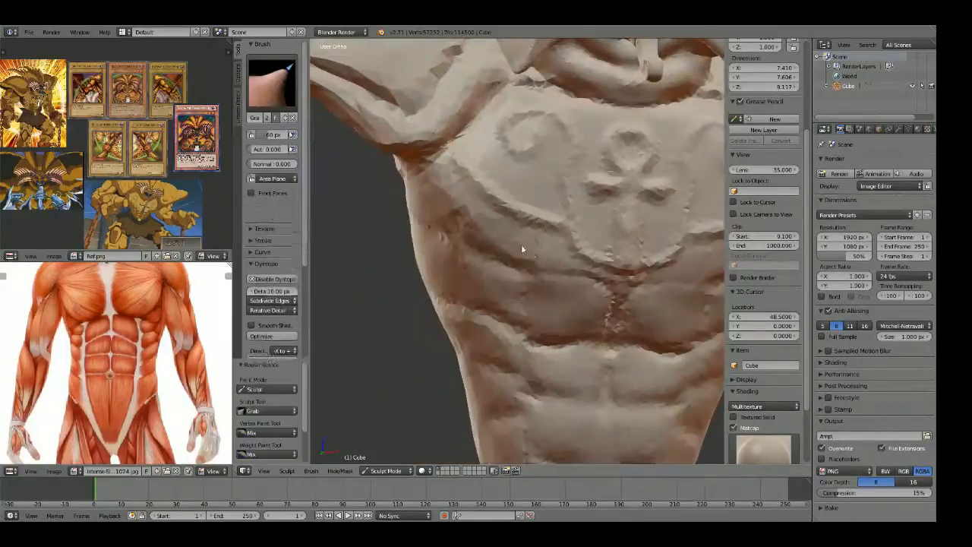
pyautogui.press('KP_1')
pyautogui.scroll(-4, 534, 269)
pyautogui.scroll(3, 548, 296)
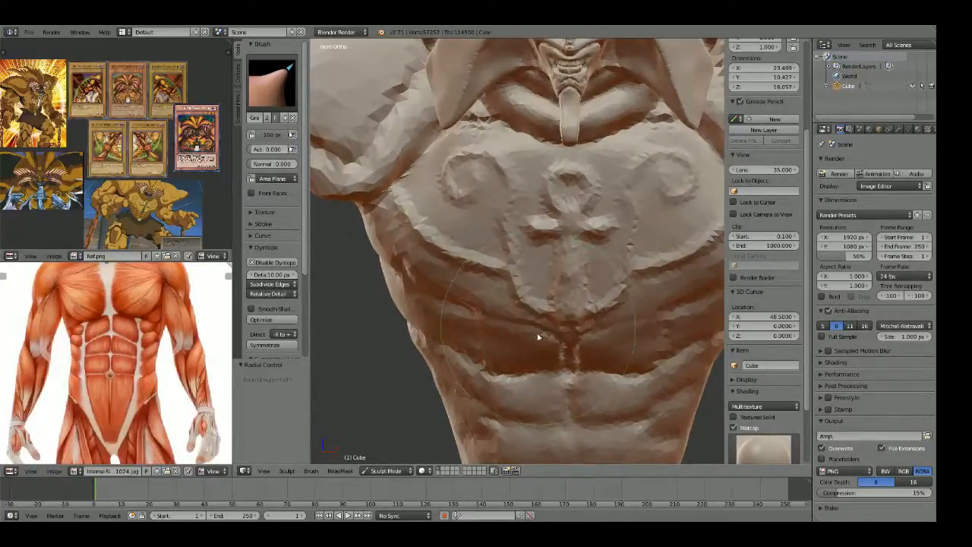
pyautogui.moveTo(488, 316)
pyautogui.keyDown('shift'); pyautogui.mouseDown(button='middle')
pyautogui.moveTo(507, 307)
pyautogui.moveTo(507, 267)
pyautogui.mouseUp(button='middle'); pyautogui.keyUp('shift')
pyautogui.hotkey('shift', 'c')
pyautogui.press('f')
pyautogui.click(479, 303)
pyautogui.scroll(5, 156, 102)
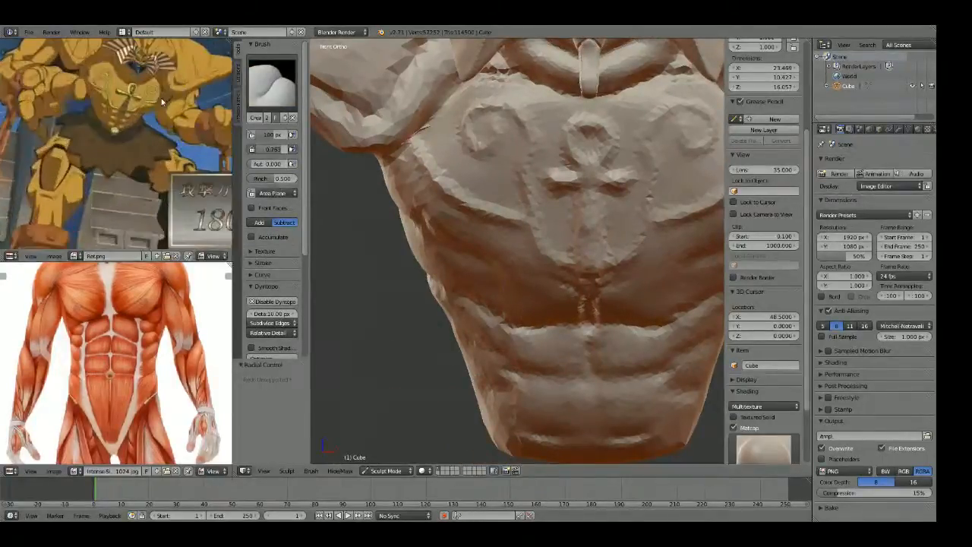
pyautogui.press('f')
pyautogui.click(501, 289)
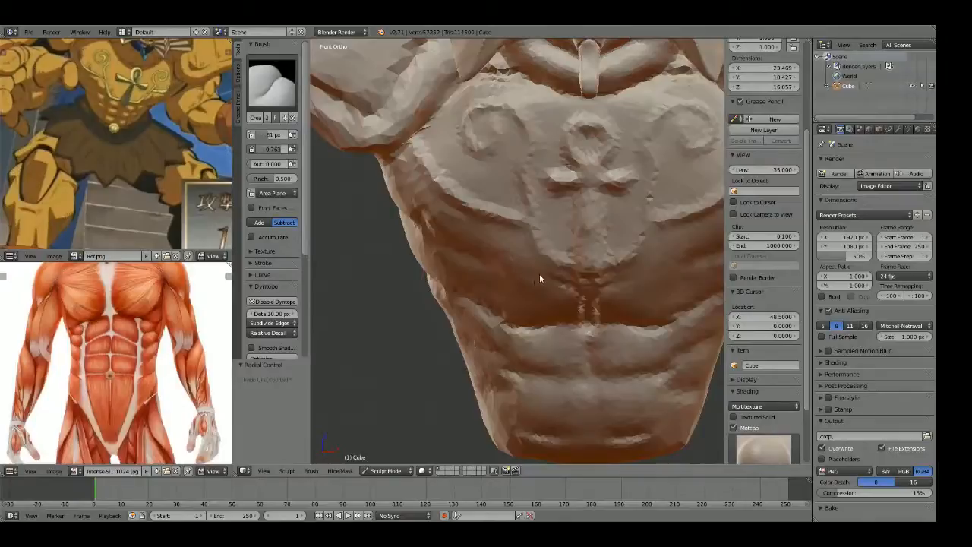
pyautogui.press('f')
pyautogui.click(493, 252)
# Step: Frame the anatomy image on the back muscles and turn the model to its back view
pyautogui.moveTo(434, 235)
pyautogui.mouseDown(button='middle')
pyautogui.moveTo(488, 222)
pyautogui.moveTo(532, 245)
pyautogui.moveTo(468, 213)
pyautogui.moveTo(536, 282)
pyautogui.moveTo(508, 156)
pyautogui.moveTo(536, 227)
pyautogui.moveTo(586, 239)
pyautogui.moveTo(525, 267)
pyautogui.moveTo(522, 281)
pyautogui.moveTo(524, 261)
pyautogui.moveTo(511, 268)
pyautogui.moveTo(499, 301)
pyautogui.moveTo(524, 279)
pyautogui.moveTo(528, 174)
pyautogui.mouseUp(button='middle')
pyautogui.press('g')
pyautogui.press('f')
pyautogui.click(551, 283)
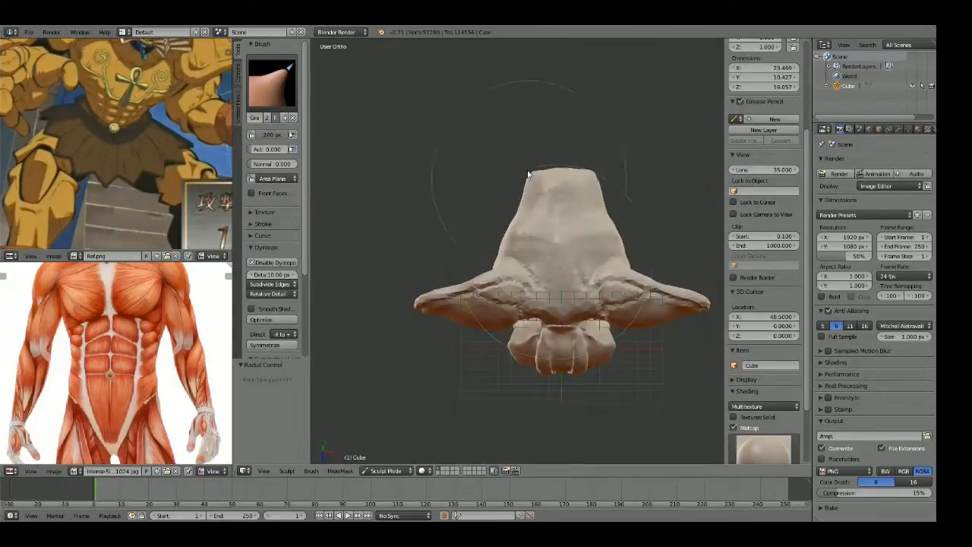
pyautogui.scroll(-4, 150, 373)
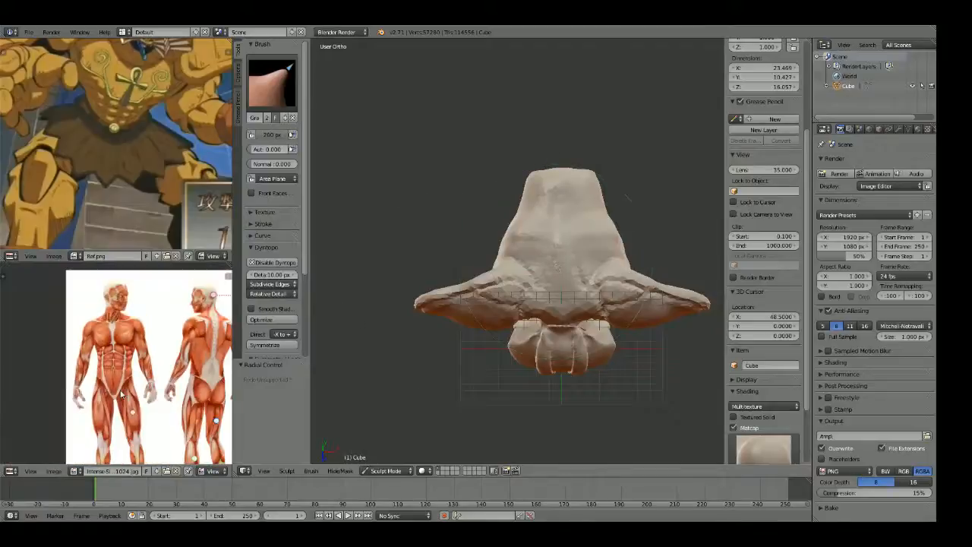
pyautogui.scroll(4, 150, 373)
pyautogui.scroll(-3, 150, 373)
pyautogui.scroll(4, 151, 373)
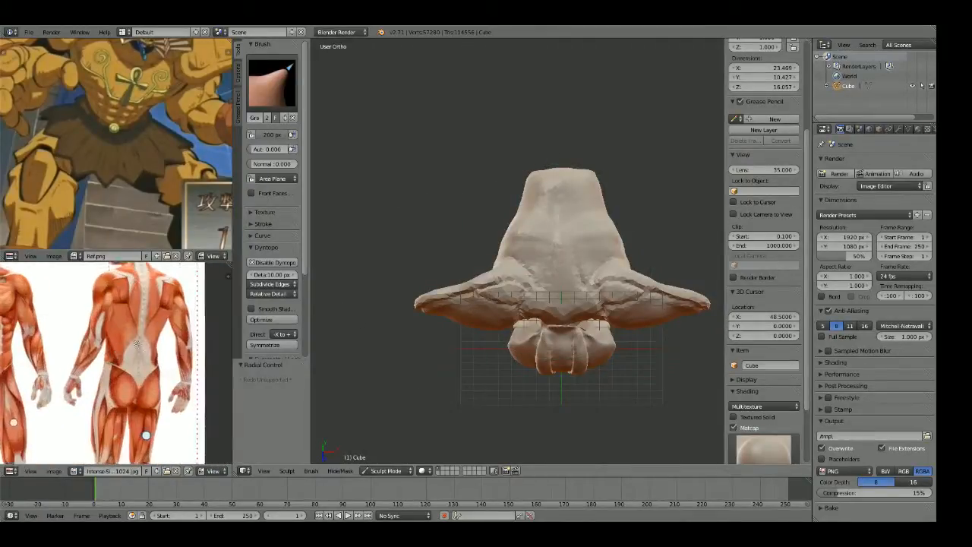
pyautogui.scroll(2, 533, 279)
pyautogui.press('ctrl+KP_1')
pyautogui.scroll(2, 473, 230)
pyautogui.moveTo(448, 149)
pyautogui.keyDown('shift'); pyautogui.mouseDown(button='middle')
pyautogui.moveTo(473, 230)
pyautogui.moveTo(493, 238)
pyautogui.moveTo(519, 288)
pyautogui.mouseUp(button='middle'); pyautogui.keyUp('shift')
# Step: Carve the lower edge of the trapezius from the shoulder blade down to the spine with the Crease brush
pyautogui.press('f')
pyautogui.click(430, 243)
pyautogui.scroll(1, 494, 240)
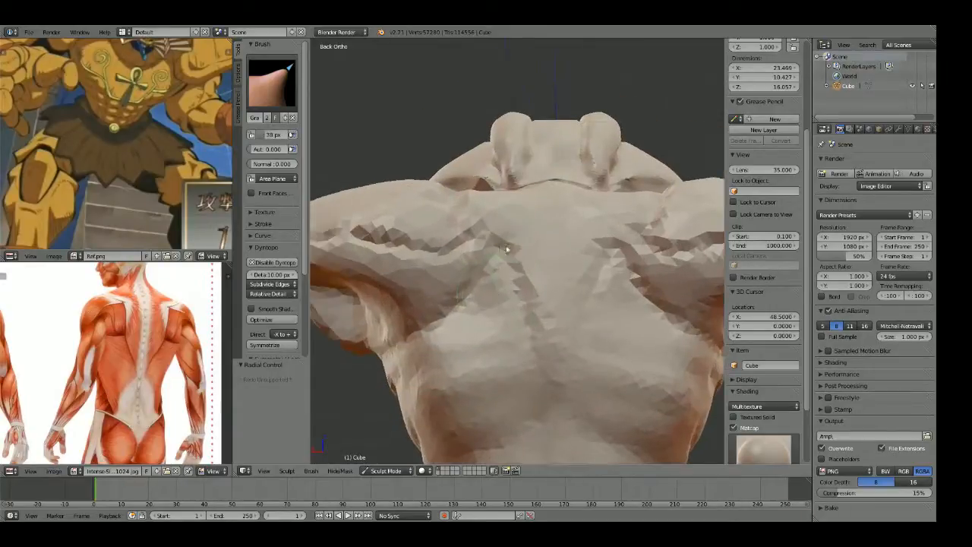
pyautogui.hotkey('shift', 'c')
pyautogui.click(486, 253)
pyautogui.moveTo(461, 223); pyautogui.dragTo(510, 330)
pyautogui.moveTo(498, 287)
pyautogui.mouseDown()
pyautogui.moveTo(543, 413)
pyautogui.moveTo(544, 449)
pyautogui.mouseUp()
pyautogui.scroll(-2, 544, 357)
pyautogui.keyDown('shift'); pyautogui.moveTo(546, 357); pyautogui.dragTo(514, 279); pyautogui.keyUp('shift')
# Step: Pull the area where the back of the head meets the neck slightly upward with the Grab brush at 200 px
pyautogui.moveTo(502, 235)
pyautogui.mouseDown(button='middle')
pyautogui.moveTo(527, 276)
pyautogui.moveTo(500, 276)
pyautogui.moveTo(545, 326)
pyautogui.mouseUp(button='middle')
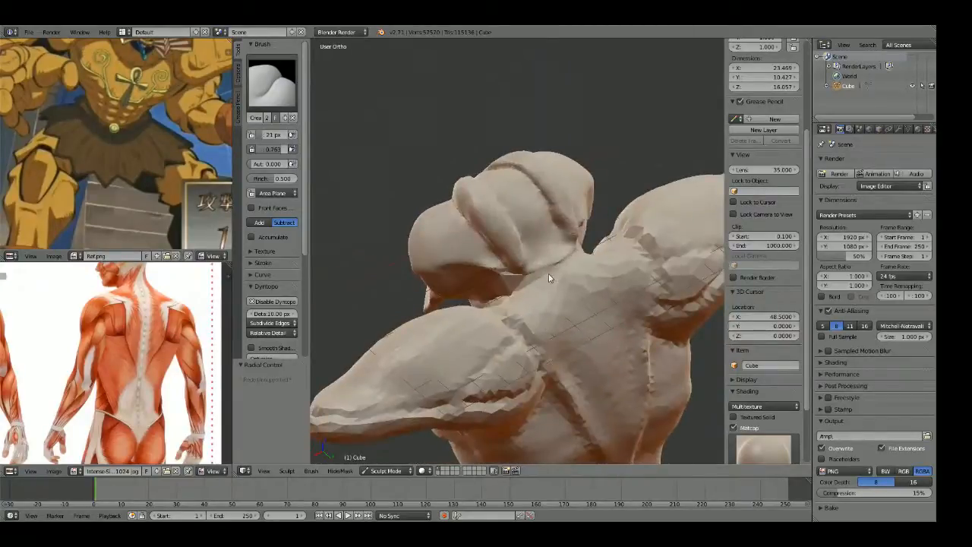
pyautogui.scroll(-4, 564, 276)
pyautogui.moveTo(595, 306)
pyautogui.keyDown('shift'); pyautogui.mouseDown(button='middle')
pyautogui.moveTo(564, 276)
pyautogui.moveTo(527, 304)
pyautogui.moveTo(577, 251)
pyautogui.moveTo(443, 272)
pyautogui.moveTo(421, 310)
pyautogui.mouseUp(button='middle'); pyautogui.keyUp('shift')
pyautogui.press('KP_3')
pyautogui.scroll(3, 421, 310)
pyautogui.press('g')
pyautogui.press('f')
pyautogui.click(600, 323)
pyautogui.moveTo(600, 323)
pyautogui.mouseDown(button='middle')
pyautogui.moveTo(489, 308)
pyautogui.moveTo(463, 327)
pyautogui.moveTo(489, 342)
pyautogui.mouseUp(button='middle')
pyautogui.moveTo(490, 337); pyautogui.dragTo(494, 329)
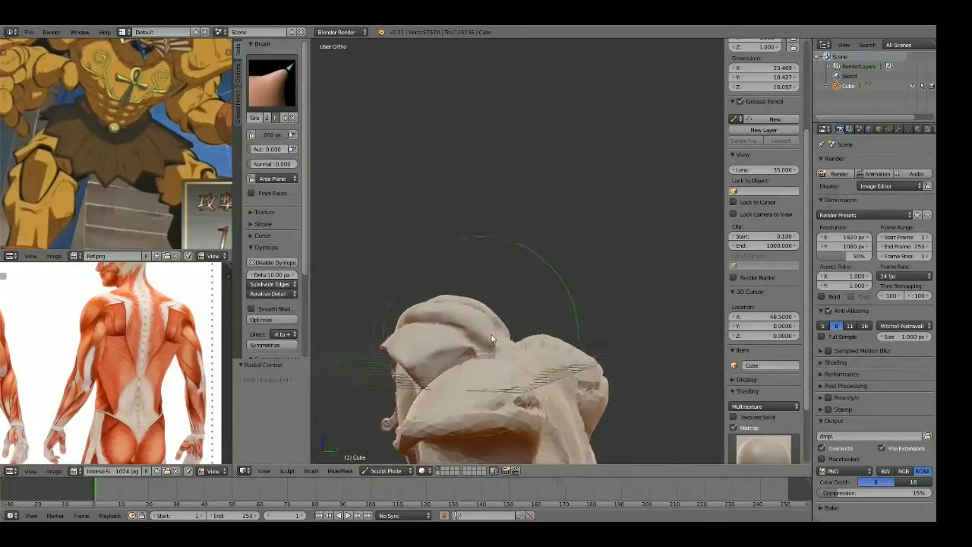
# Step: Carve the groove between the back of the head and the shoulder with the Crease brush at 41 px
pyautogui.moveTo(494, 329); pyautogui.dragTo(364, 350, button='middle')
pyautogui.scroll(3, 380, 357)
pyautogui.hotkey('shift', 'c')
pyautogui.press('f')
pyautogui.click(407, 382)
pyautogui.moveTo(407, 382); pyautogui.dragTo(534, 346, button='middle')
pyautogui.press('f')
pyautogui.click(575, 334)
pyautogui.moveTo(478, 351); pyautogui.dragTo(597, 310)
pyautogui.moveTo(605, 307)
pyautogui.mouseDown(button='middle')
pyautogui.moveTo(545, 342)
pyautogui.moveTo(471, 311)
pyautogui.moveTo(527, 315)
pyautogui.moveTo(514, 342)
pyautogui.moveTo(530, 291)
pyautogui.moveTo(593, 319)
pyautogui.moveTo(631, 373)
pyautogui.moveTo(506, 339)
pyautogui.mouseUp(button='middle')
pyautogui.scroll(-6, 514, 341)
pyautogui.scroll(4, 506, 342)
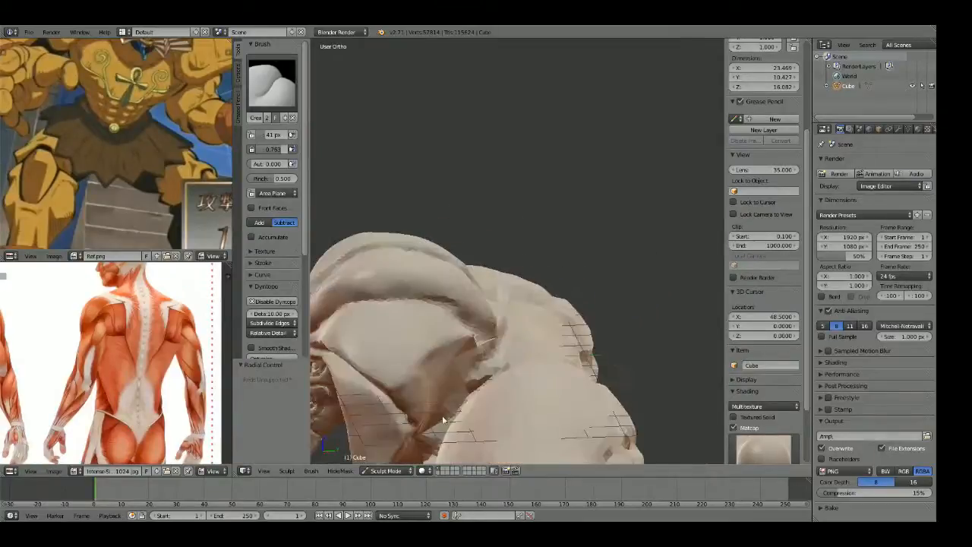
pyautogui.moveTo(440, 417); pyautogui.dragTo(486, 355)
pyautogui.moveTo(486, 356); pyautogui.dragTo(471, 345, button='middle')
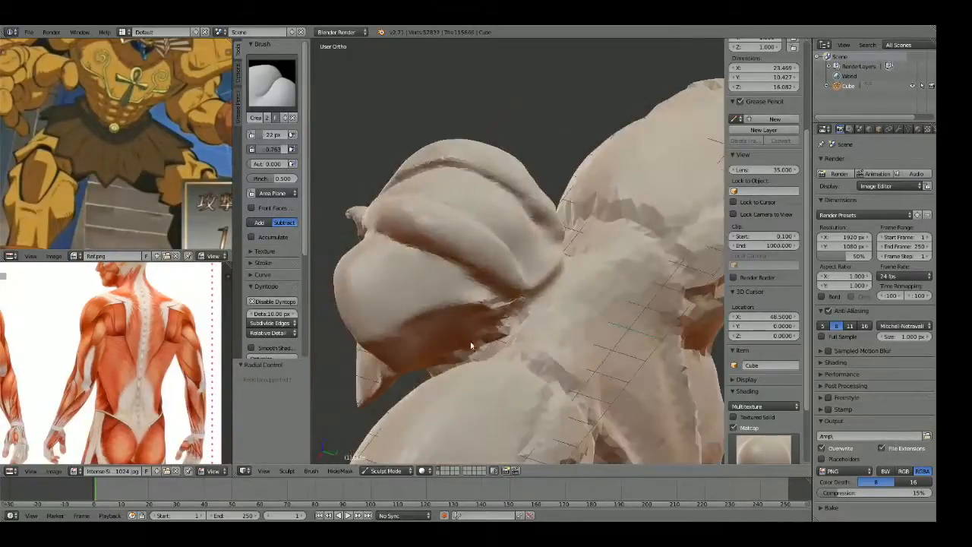
# Step: Carve fine grooves along the neck behind and beneath the head with the Crease brush at 22 px
pyautogui.moveTo(513, 325); pyautogui.dragTo(584, 250)
pyautogui.moveTo(586, 274); pyautogui.dragTo(599, 289, button='middle')
pyautogui.moveTo(497, 365)
pyautogui.mouseDown(button='middle')
pyautogui.moveTo(552, 321)
pyautogui.moveTo(559, 300)
pyautogui.mouseUp(button='middle')
pyautogui.scroll(3, 561, 295)
pyautogui.moveTo(639, 189)
pyautogui.mouseDown()
pyautogui.moveTo(524, 300)
pyautogui.moveTo(621, 217)
pyautogui.mouseUp()
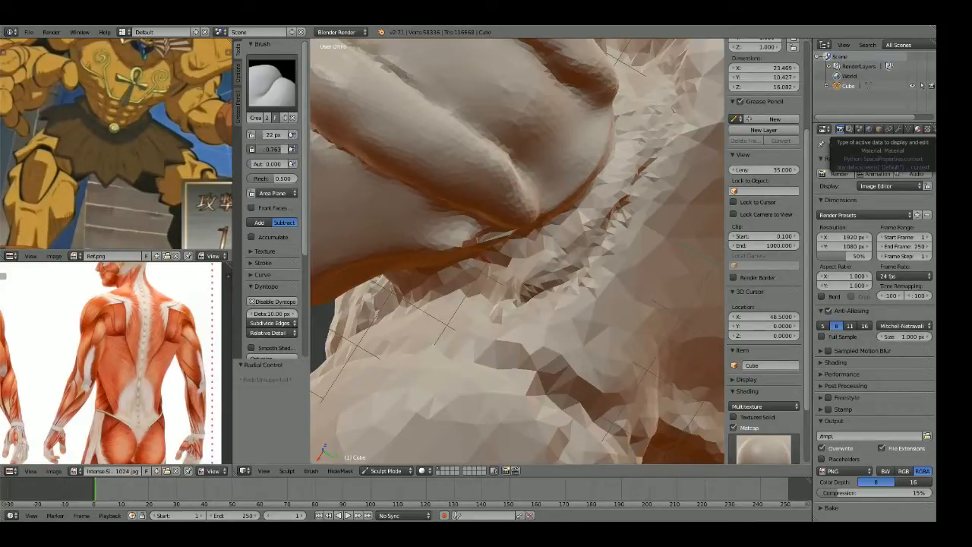
pyautogui.scroll(-5, 552, 360)
pyautogui.moveTo(577, 335)
pyautogui.mouseDown(button='middle')
pyautogui.moveTo(552, 361)
pyautogui.moveTo(608, 319)
pyautogui.moveTo(513, 326)
pyautogui.moveTo(489, 236)
pyautogui.moveTo(512, 213)
pyautogui.moveTo(471, 295)
pyautogui.mouseUp(button='middle')
pyautogui.scroll(2, 471, 295)
pyautogui.moveTo(536, 266)
pyautogui.mouseDown()
pyautogui.moveTo(468, 319)
pyautogui.moveTo(436, 362)
pyautogui.mouseUp()
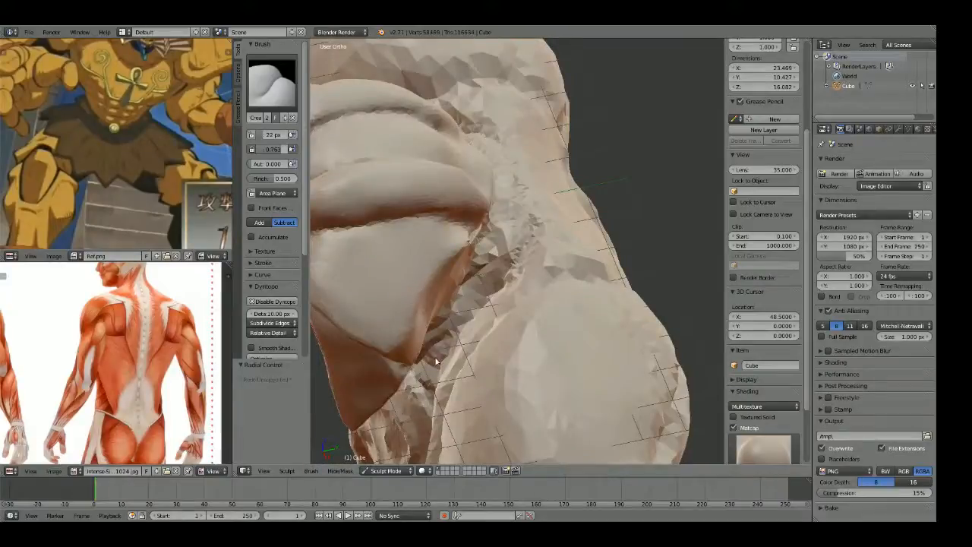
pyautogui.moveTo(502, 291); pyautogui.dragTo(460, 305, button='middle')
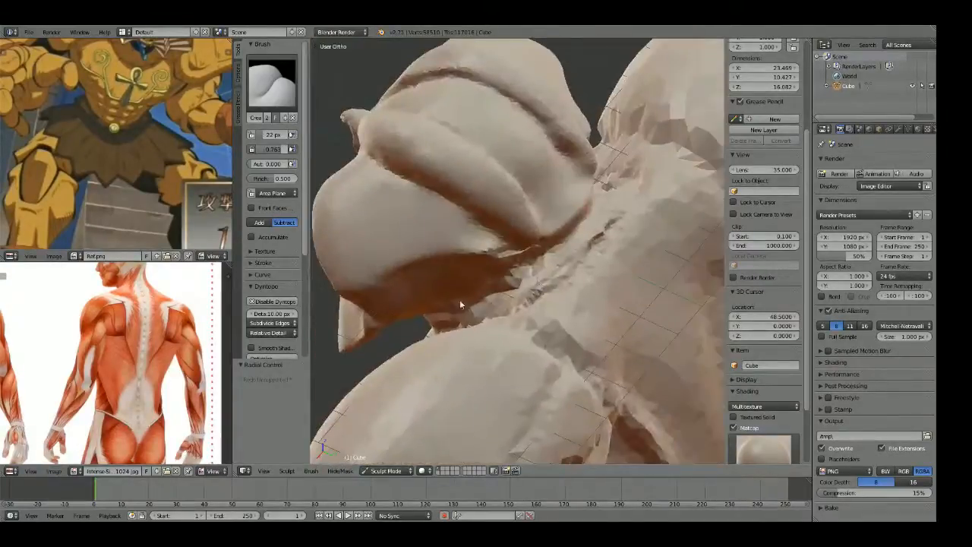
# Step: Smooth the rough neck surface behind the head and recarve its lower groove with the Crease brush at 22 px
pyautogui.keyDown('shift'); pyautogui.moveTo(607, 226); pyautogui.dragTo(521, 293); pyautogui.keyUp('shift')
pyautogui.moveTo(522, 293)
pyautogui.mouseDown(button='middle')
pyautogui.moveTo(555, 289)
pyautogui.moveTo(532, 304)
pyautogui.mouseUp(button='middle')
pyautogui.scroll(2, 555, 289)
pyautogui.moveTo(496, 320)
pyautogui.mouseDown()
pyautogui.moveTo(532, 300)
pyautogui.moveTo(524, 326)
pyautogui.moveTo(469, 360)
pyautogui.moveTo(559, 283)
pyautogui.mouseUp()
# Step: Continue the neck groove beneath the side of the head round to the throat with the Crease brush at 32 px
pyautogui.press('f')
pyautogui.click(522, 294)
pyautogui.scroll(-8, 534, 256)
pyautogui.moveTo(534, 256)
pyautogui.mouseDown(button='middle')
pyautogui.moveTo(471, 327)
pyautogui.moveTo(508, 345)
pyautogui.moveTo(560, 319)
pyautogui.moveTo(528, 335)
pyautogui.moveTo(574, 263)
pyautogui.moveTo(423, 328)
pyautogui.moveTo(540, 276)
pyautogui.moveTo(542, 245)
pyautogui.mouseUp(button='middle')
pyautogui.scroll(8, 574, 262)
pyautogui.scroll(2, 543, 245)
pyautogui.moveTo(444, 317)
pyautogui.mouseDown()
pyautogui.moveTo(532, 250)
pyautogui.moveTo(457, 305)
pyautogui.mouseUp()
pyautogui.moveTo(460, 290); pyautogui.dragTo(547, 290, button='middle')
pyautogui.moveTo(610, 328); pyautogui.dragTo(532, 342)
pyautogui.moveTo(425, 364); pyautogui.dragTo(519, 350, button='middle')
pyautogui.moveTo(581, 299); pyautogui.dragTo(494, 282)
pyautogui.moveTo(587, 304)
pyautogui.mouseDown()
pyautogui.moveTo(487, 279)
pyautogui.moveTo(655, 305)
pyautogui.mouseUp()
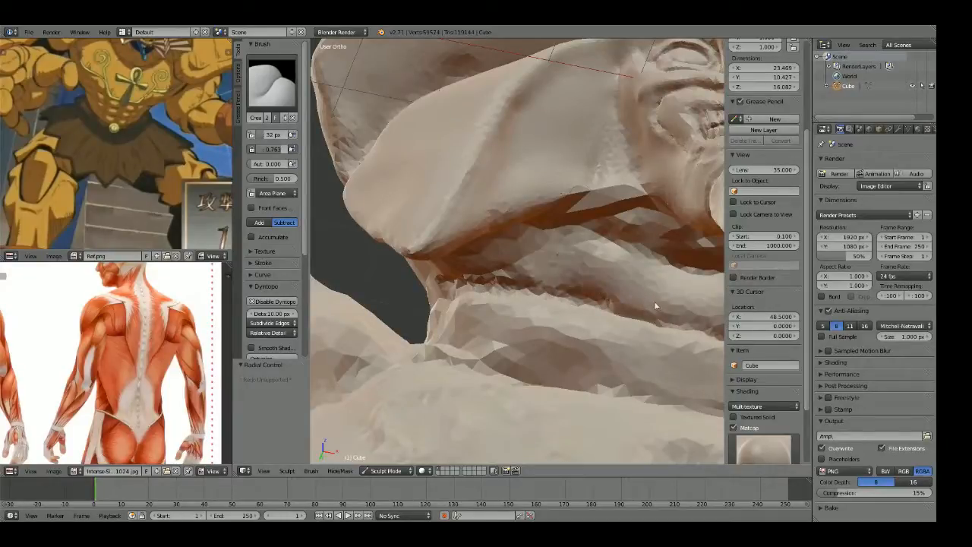
# Step: Nudge the head and neck area slightly sideways with the Grab brush, working from the front
pyautogui.scroll(-6, 623, 303)
pyautogui.moveTo(608, 342); pyautogui.dragTo(588, 293, button='middle')
pyautogui.scroll(-4, 609, 302)
pyautogui.press('KP_1')
pyautogui.scroll(-4, 629, 296)
pyautogui.scroll(10, 588, 296)
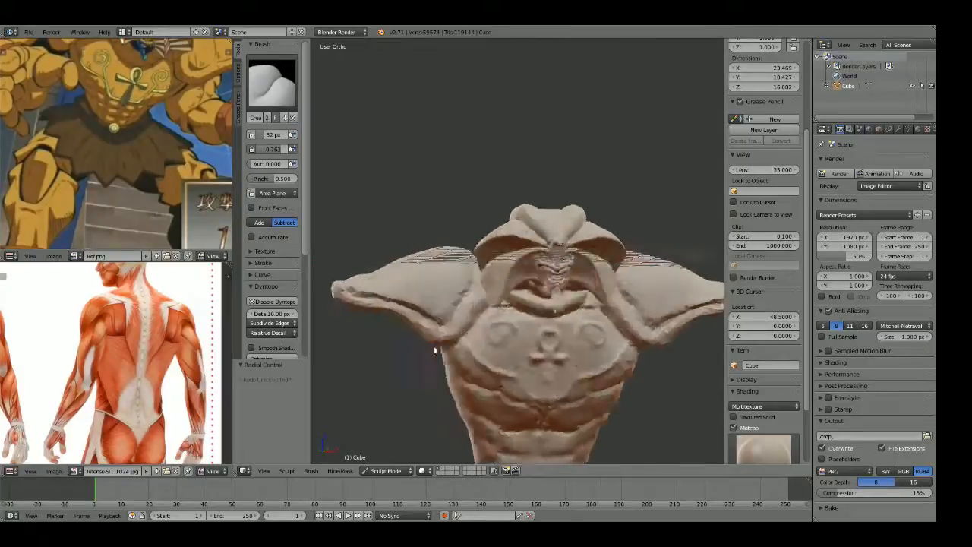
pyautogui.press('g')
pyautogui.moveTo(557, 245)
pyautogui.mouseDown()
pyautogui.moveTo(588, 271)
pyautogui.moveTo(532, 253)
pyautogui.mouseUp()
pyautogui.scroll(-4, 532, 254)
pyautogui.moveTo(668, 262); pyautogui.dragTo(553, 275, button='middle')
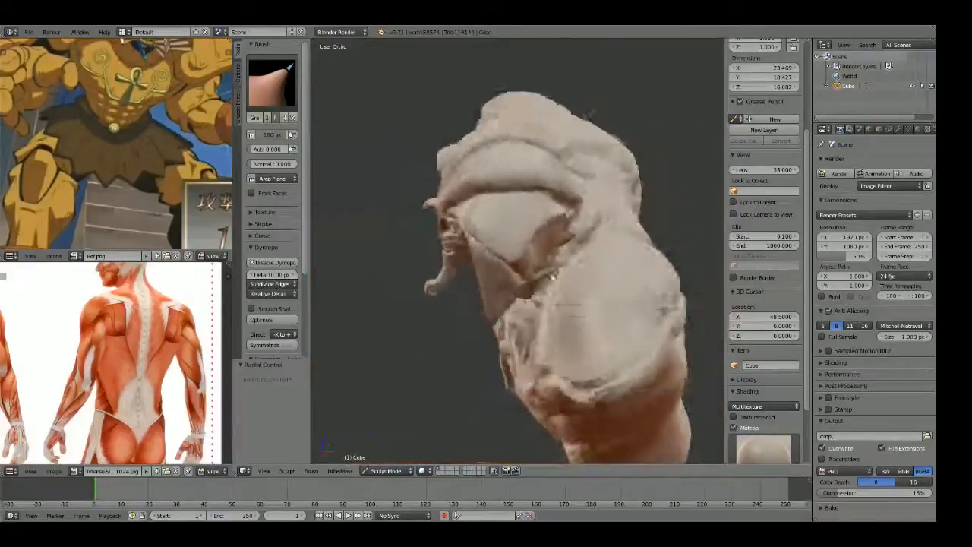
# Step: Pull the neck surface behind the head's lower rear corner upward with the Grab brush
pyautogui.scroll(6, 588, 267)
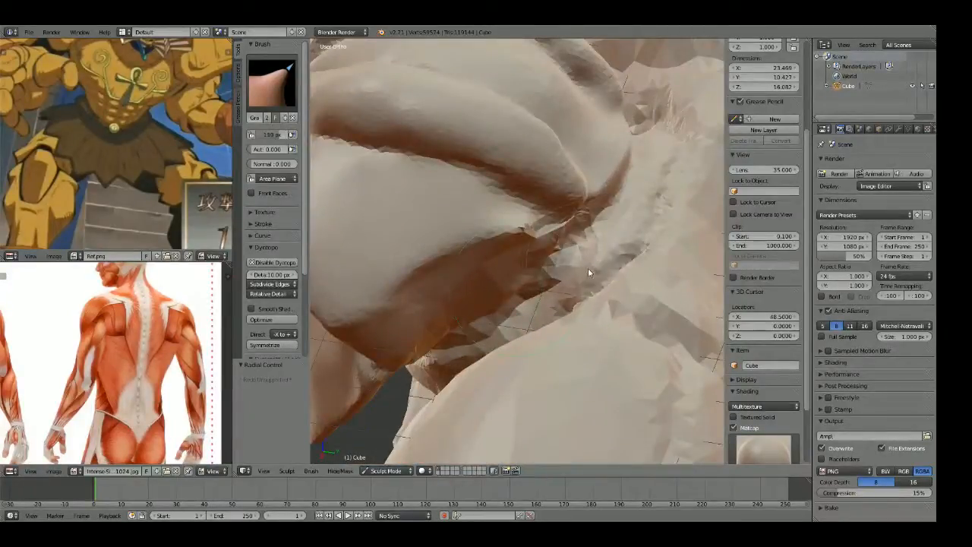
pyautogui.moveTo(594, 225); pyautogui.dragTo(512, 250, button='middle')
pyautogui.scroll(-2, 512, 250)
pyautogui.scroll(6, 562, 242)
pyautogui.moveTo(649, 292)
pyautogui.mouseDown()
pyautogui.moveTo(641, 273)
pyautogui.moveTo(567, 295)
pyautogui.moveTo(569, 279)
pyautogui.moveTo(622, 247)
pyautogui.mouseUp()
pyautogui.moveTo(622, 247)
pyautogui.mouseDown(button='middle')
pyautogui.moveTo(630, 239)
pyautogui.moveTo(597, 236)
pyautogui.moveTo(586, 256)
pyautogui.moveTo(676, 248)
pyautogui.moveTo(650, 215)
pyautogui.mouseUp(button='middle')
# Step: Deepen and widen the groove between the neck and the rear edge of the head with the Crease brush
pyautogui.hotkey('shift', 'c')
pyautogui.press('f')
pyautogui.click(536, 262)
pyautogui.moveTo(649, 215); pyautogui.dragTo(560, 252)
pyautogui.press('f')
pyautogui.click(595, 240)
pyautogui.moveTo(634, 227); pyautogui.dragTo(469, 284)
pyautogui.moveTo(468, 284)
pyautogui.mouseDown(button='middle')
pyautogui.moveTo(599, 234)
pyautogui.moveTo(456, 243)
pyautogui.moveTo(375, 217)
pyautogui.moveTo(699, 197)
pyautogui.moveTo(652, 260)
pyautogui.mouseUp(button='middle')
# Step: Try a Crease brush stroke at 164 px on the lower side panel of the head, then undo it
pyautogui.scroll(-8, 521, 278)
pyautogui.scroll(5, 652, 260)
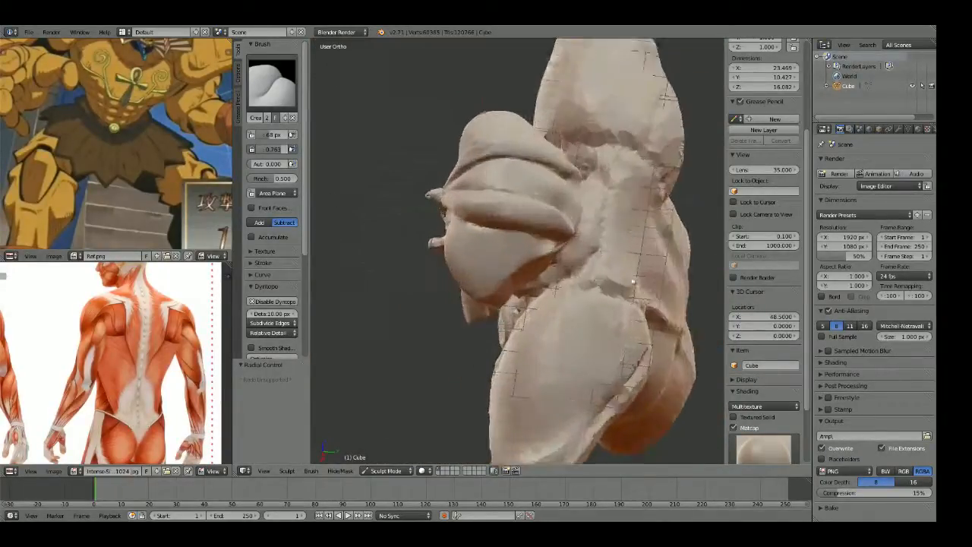
pyautogui.press('f')
pyautogui.click(584, 286)
pyautogui.moveTo(589, 304); pyautogui.dragTo(543, 293, button='middle')
pyautogui.scroll(2, 498, 303)
pyautogui.moveTo(498, 303); pyautogui.dragTo(501, 303)
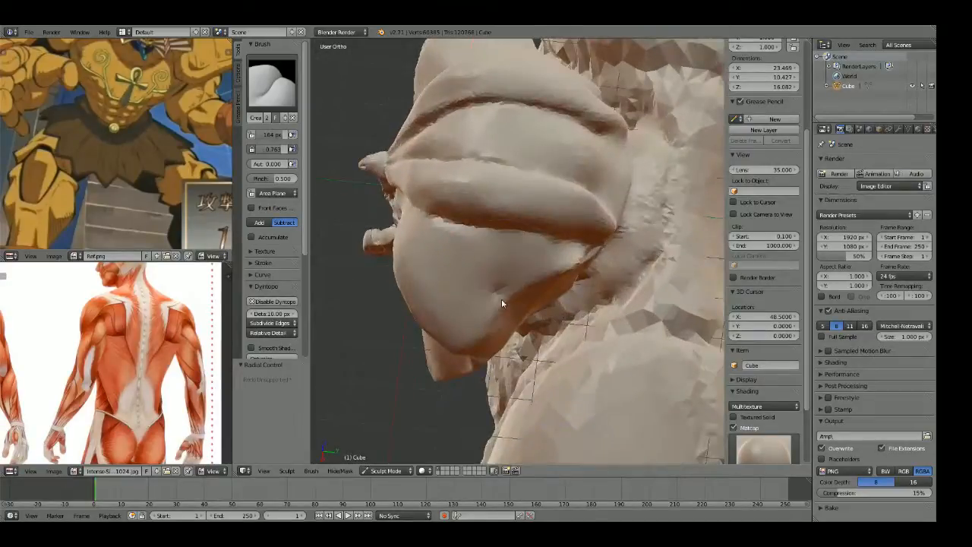
pyautogui.hotkey('ctrl', 'z')
# Step: Reshape the rear edge and lower corner of the head's side panel with the Grab brush at 200 px
pyautogui.press('g')
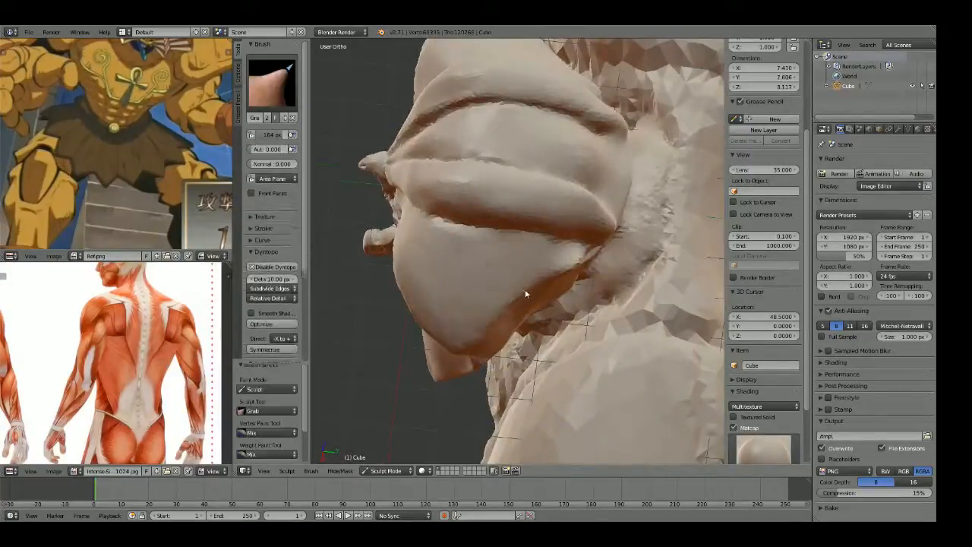
pyautogui.moveTo(532, 304); pyautogui.dragTo(529, 307)
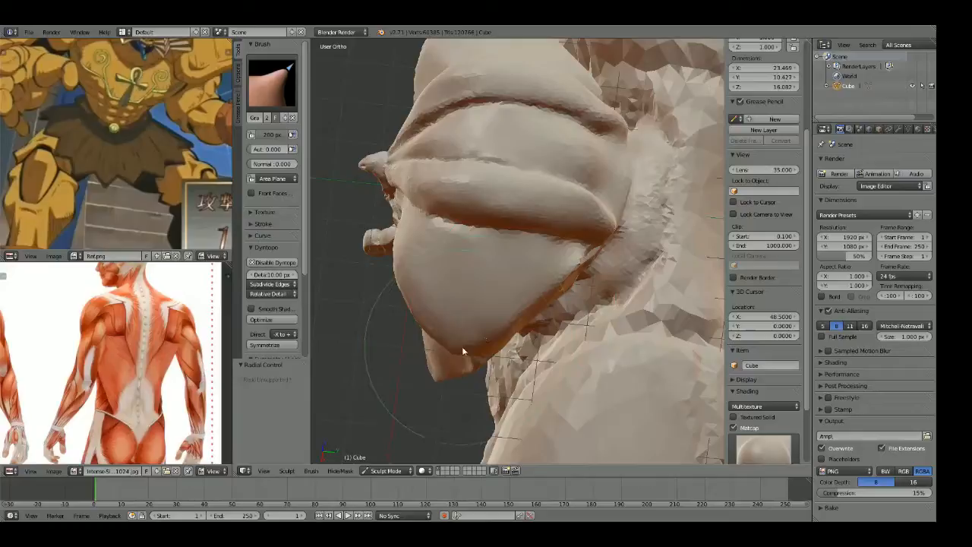
pyautogui.moveTo(462, 351); pyautogui.dragTo(471, 366)
pyautogui.keyDown('shift'); pyautogui.moveTo(541, 329); pyautogui.dragTo(594, 296, button='middle'); pyautogui.keyUp('shift')
pyautogui.scroll(3, 594, 295)
pyautogui.moveTo(587, 365)
pyautogui.mouseDown()
pyautogui.moveTo(557, 357)
pyautogui.moveTo(525, 403)
pyautogui.moveTo(587, 316)
pyautogui.moveTo(602, 331)
pyautogui.mouseUp()
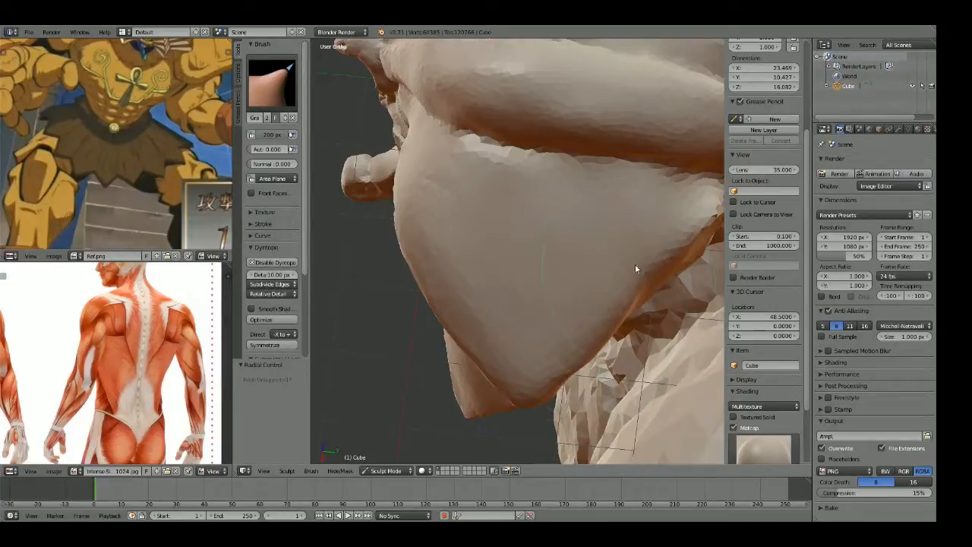
pyautogui.scroll(-7, 611, 293)
pyautogui.press('KP_1')
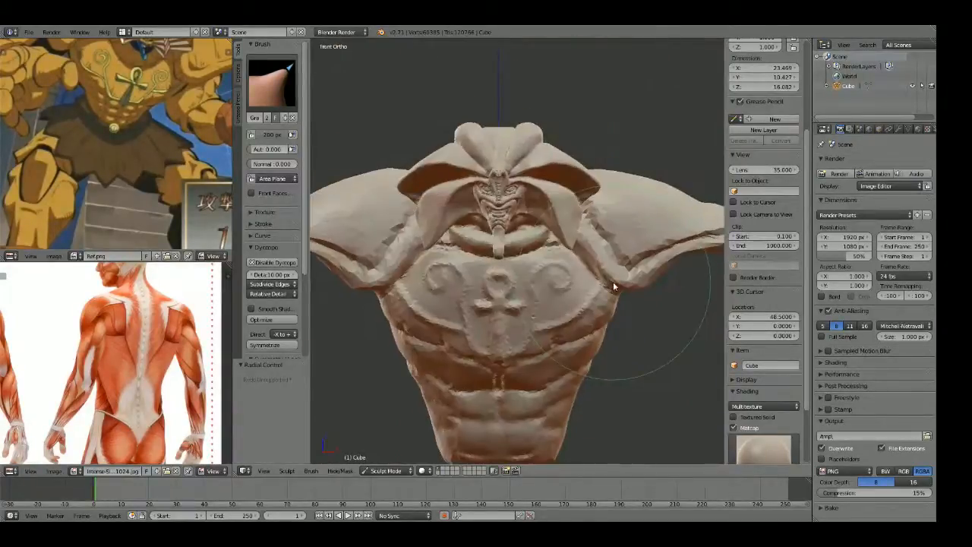
# Step: Carve the groove where the neck meets the shoulder with the Crease brush and smooth part of it
pyautogui.scroll(-2, 614, 287)
pyautogui.moveTo(669, 282)
pyautogui.mouseDown(button='middle')
pyautogui.moveTo(571, 279)
pyautogui.moveTo(528, 293)
pyautogui.moveTo(478, 337)
pyautogui.moveTo(561, 241)
pyautogui.moveTo(486, 275)
pyautogui.mouseUp(button='middle')
pyautogui.scroll(6, 477, 337)
pyautogui.scroll(-5, 477, 337)
pyautogui.scroll(9, 545, 288)
pyautogui.hotkey('shift', 'c')
pyautogui.moveTo(674, 272)
pyautogui.keyDown('shift'); pyautogui.mouseDown(button='middle')
pyautogui.moveTo(601, 280)
pyautogui.moveTo(598, 290)
pyautogui.moveTo(618, 260)
pyautogui.mouseUp(button='middle'); pyautogui.keyUp('shift')
pyautogui.press('f')
pyautogui.click(595, 290)
pyautogui.moveTo(638, 261)
pyautogui.mouseDown()
pyautogui.moveTo(517, 305)
pyautogui.moveTo(416, 319)
pyautogui.mouseUp()
pyautogui.moveTo(582, 278)
pyautogui.keyDown('shift'); pyautogui.mouseDown()
pyautogui.moveTo(459, 303)
pyautogui.moveTo(524, 304)
pyautogui.mouseUp(); pyautogui.keyUp('shift')
# Step: Sharpen the groove between neck and shoulder with several thin Crease brush strokes at 13 px
pyautogui.hotkey('shift', 'c')
pyautogui.press('f')
pyautogui.click(475, 305)
pyautogui.moveTo(639, 265); pyautogui.dragTo(501, 310)
pyautogui.moveTo(642, 247); pyautogui.dragTo(563, 301)
pyautogui.moveTo(490, 319)
pyautogui.mouseDown()
pyautogui.moveTo(631, 262)
pyautogui.moveTo(487, 319)
pyautogui.mouseUp()
pyautogui.moveTo(488, 319)
pyautogui.mouseDown(button='middle')
pyautogui.moveTo(588, 304)
pyautogui.moveTo(597, 277)
pyautogui.mouseUp(button='middle')
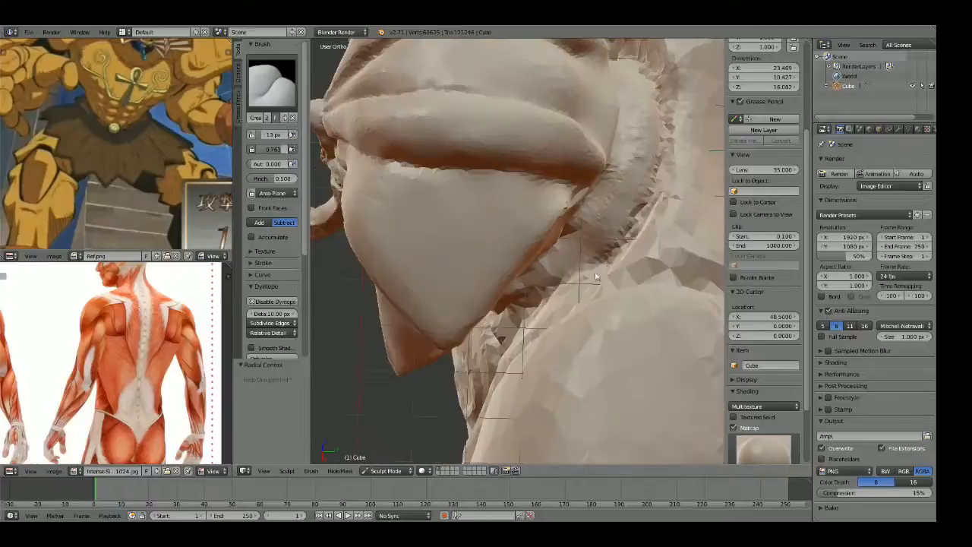
# Step: Build up the neck below the head's rear corner with the additive Draw brush at 45 px
pyautogui.press('x')
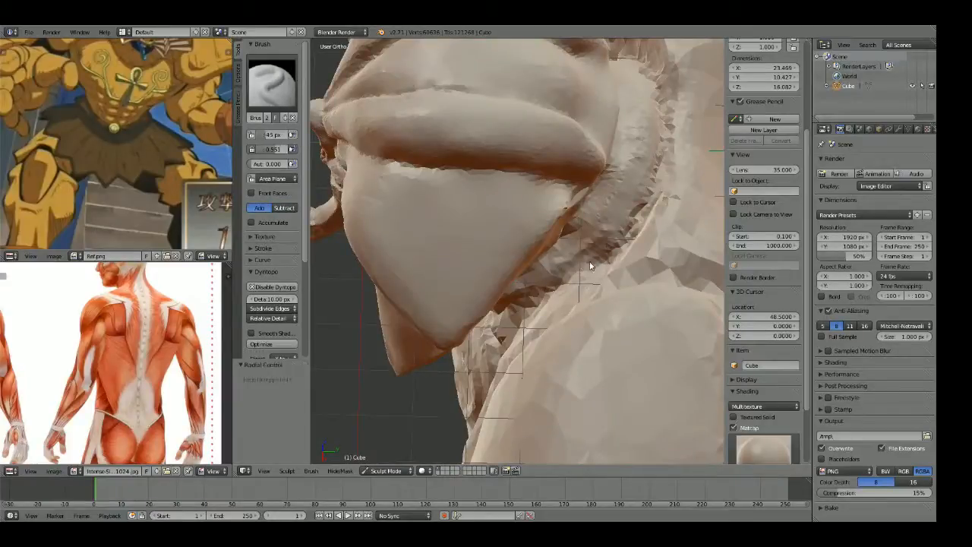
pyautogui.moveTo(591, 266); pyautogui.dragTo(568, 267)
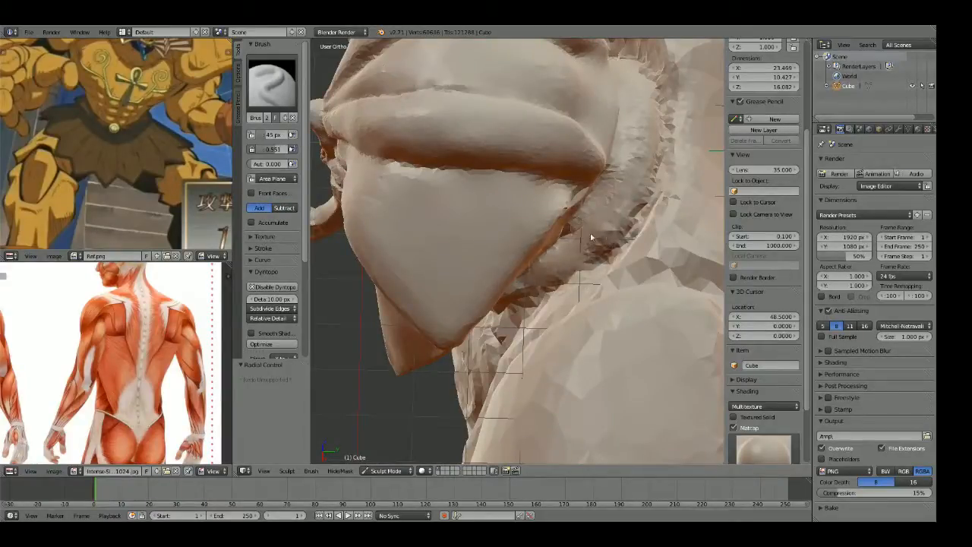
pyautogui.moveTo(652, 100)
pyautogui.mouseDown(button='middle')
pyautogui.moveTo(696, 220)
pyautogui.moveTo(586, 224)
pyautogui.moveTo(579, 243)
pyautogui.moveTo(629, 215)
pyautogui.moveTo(532, 212)
pyautogui.moveTo(457, 228)
pyautogui.mouseUp(button='middle')
pyautogui.scroll(-4, 630, 215)
pyautogui.scroll(2, 457, 228)
# Step: Carve a groove down the centre of the upper back with the Crease brush in the back view
pyautogui.press('KP_1')
pyautogui.scroll(-3, 464, 227)
pyautogui.press('ctrl+KP_1')
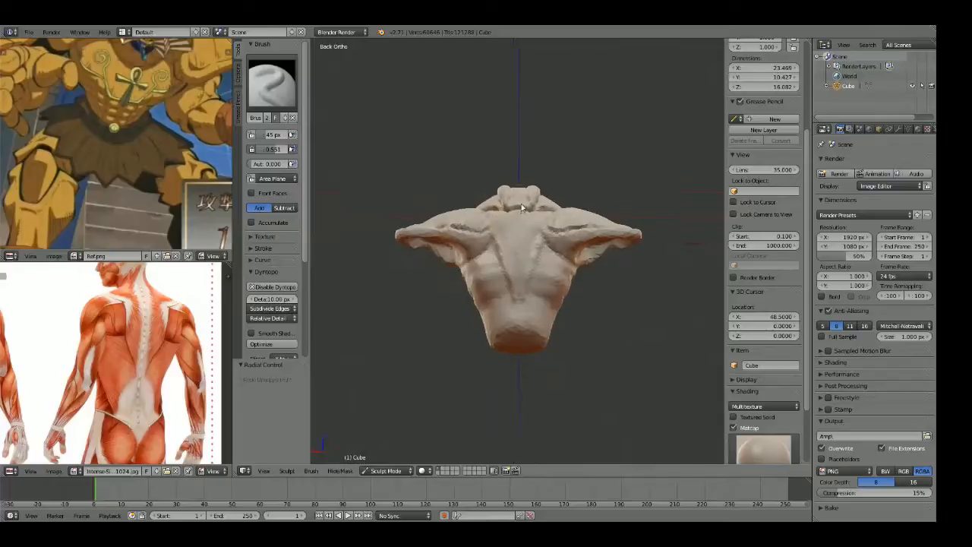
pyautogui.keyDown('shift'); pyautogui.moveTo(529, 243); pyautogui.dragTo(536, 257, button='middle'); pyautogui.keyUp('shift')
pyautogui.scroll(3, 537, 258)
pyautogui.hotkey('shift', 'c')
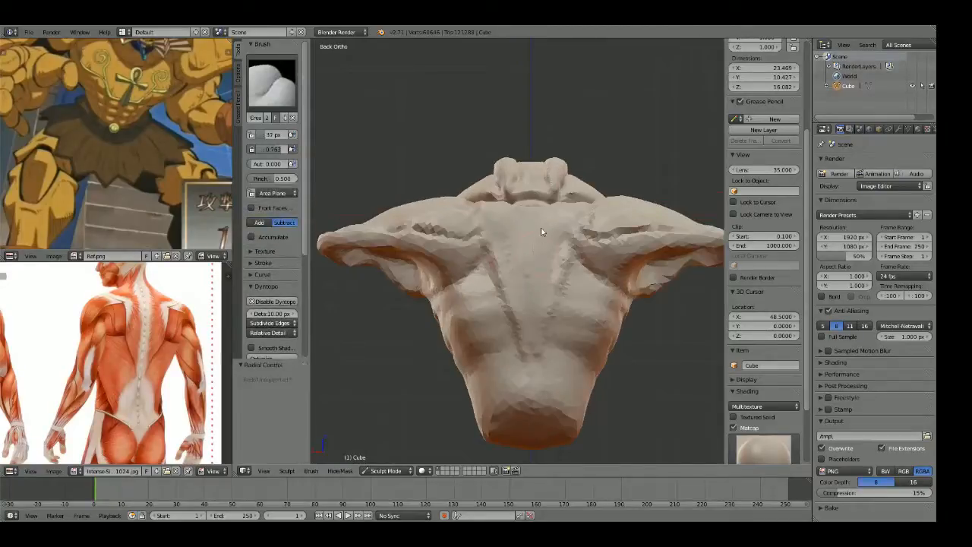
pyautogui.press('f')
pyautogui.click(518, 211)
pyautogui.moveTo(518, 211); pyautogui.dragTo(525, 290)
pyautogui.scroll(6, 525, 290)
pyautogui.moveTo(537, 214); pyautogui.dragTo(540, 417)
# Step: Smooth the strokes along the upper spine with an enlarged brush and crease the area just below the neck at 112 px
pyautogui.press('f')
pyautogui.click(554, 247)
pyautogui.keyDown('shift'); pyautogui.moveTo(552, 218); pyautogui.dragTo(553, 378); pyautogui.keyUp('shift')
pyautogui.click(526, 230)
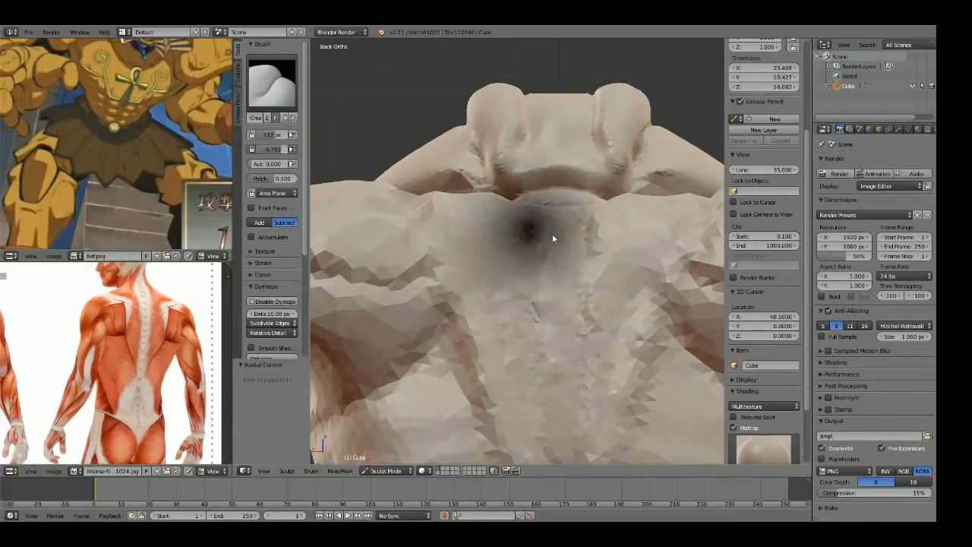
pyautogui.click(565, 250)
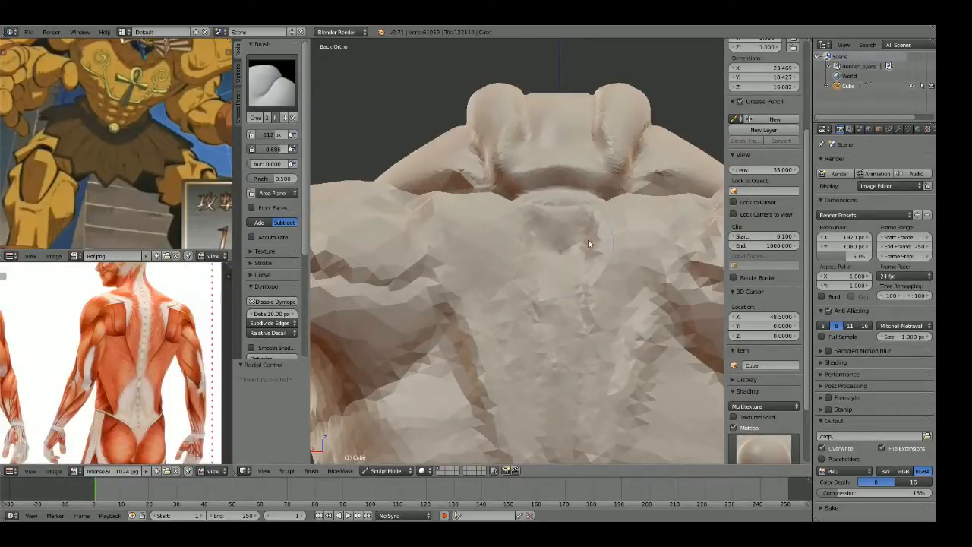
pyautogui.moveTo(589, 244); pyautogui.dragTo(541, 263)
pyautogui.click(530, 259)
# Step: Carve the grooves flanking the spine down to the lower back with the Crease brush at 28 px and strength 0.447
pyautogui.hotkey('shift', 'f')
pyautogui.click(557, 260)
pyautogui.moveTo(530, 277); pyautogui.dragTo(530, 231)
pyautogui.moveTo(538, 346); pyautogui.dragTo(545, 421)
pyautogui.keyDown('shift'); pyautogui.moveTo(541, 396); pyautogui.dragTo(521, 184, button='middle'); pyautogui.keyUp('shift')
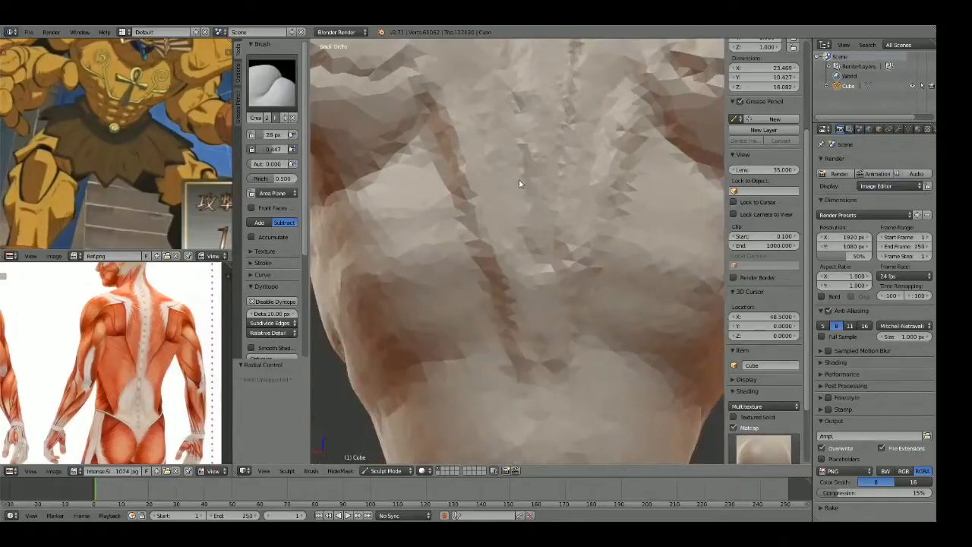
pyautogui.moveTo(523, 175)
pyautogui.mouseDown()
pyautogui.moveTo(519, 319)
pyautogui.moveTo(529, 386)
pyautogui.mouseUp()
pyautogui.keyDown('shift'); pyautogui.moveTo(529, 386); pyautogui.dragTo(533, 160, button='middle'); pyautogui.keyUp('shift')
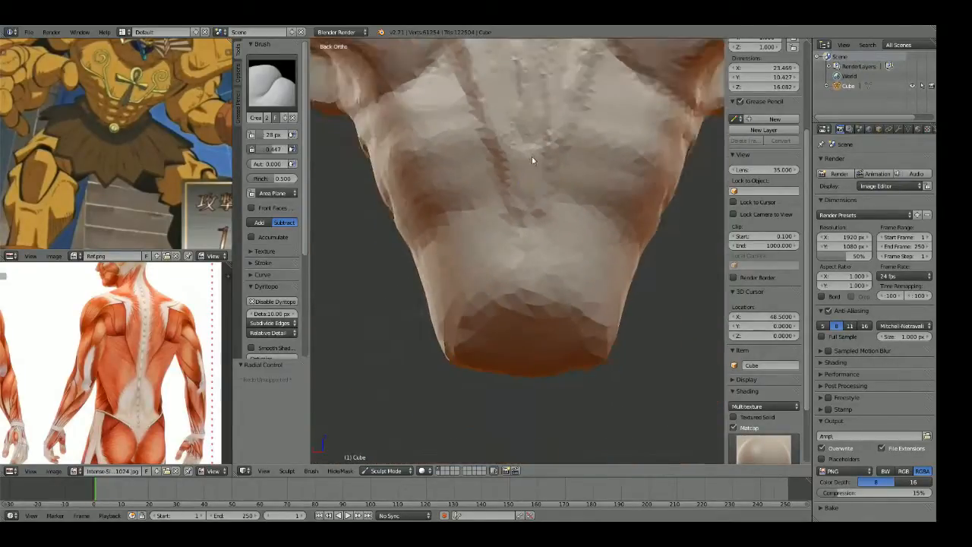
pyautogui.moveTo(513, 261); pyautogui.dragTo(500, 290)
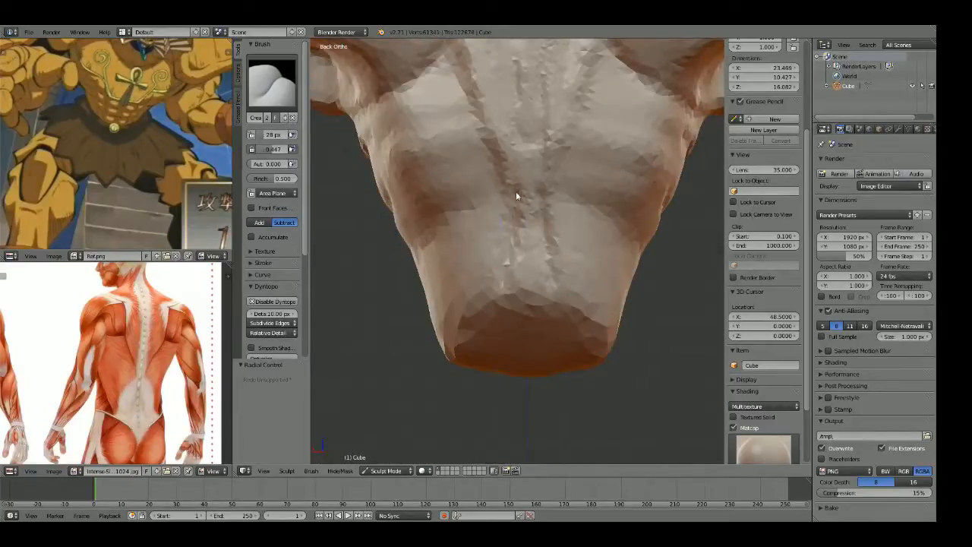
pyautogui.scroll(4, 516, 191)
pyautogui.moveTo(490, 131); pyautogui.dragTo(491, 126)
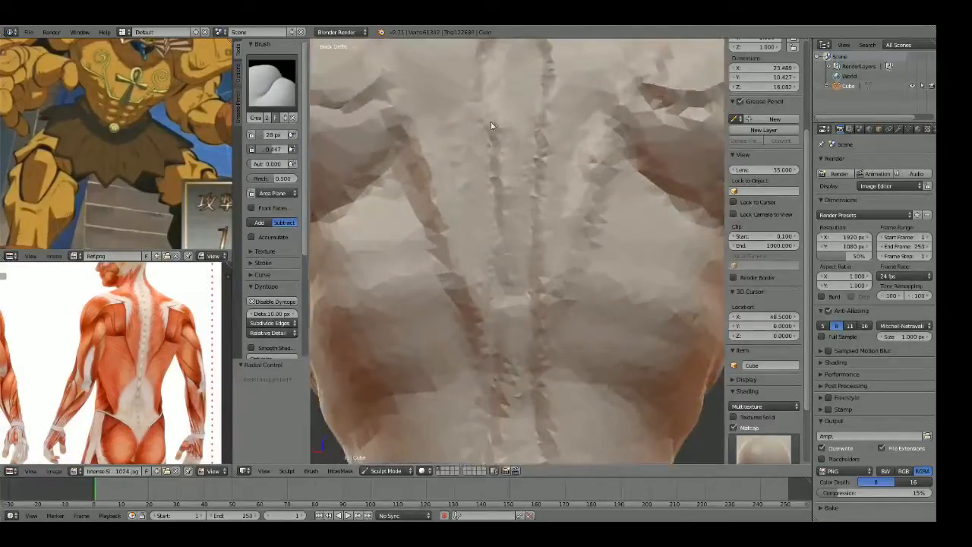
# Step: Carve short horizontal creases between the spine grooves from neck to lower back to separate the vertebrae
pyautogui.scroll(-4, 516, 185)
pyautogui.moveTo(477, 249)
pyautogui.mouseDown()
pyautogui.moveTo(526, 258)
pyautogui.moveTo(467, 254)
pyautogui.mouseUp()
pyautogui.moveTo(477, 309); pyautogui.dragTo(541, 318)
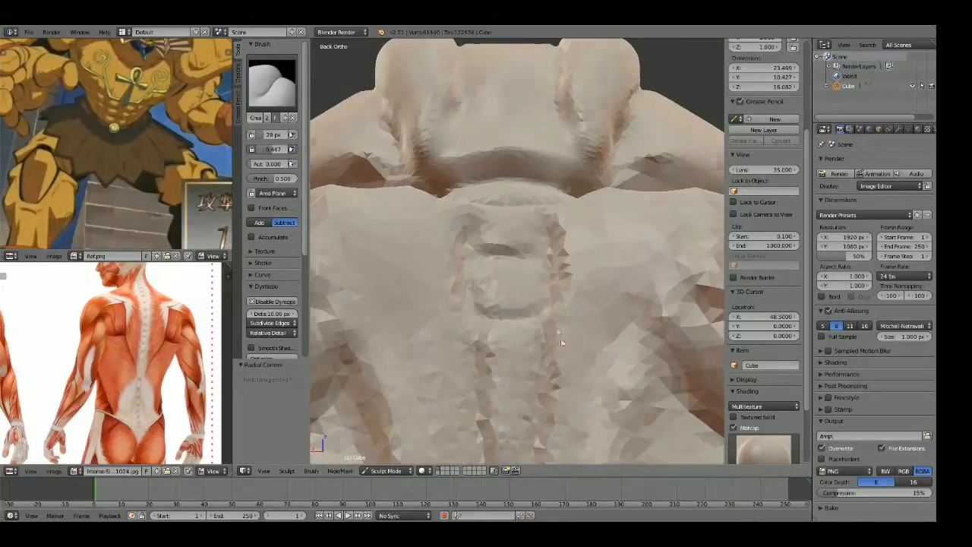
pyautogui.keyDown('shift'); pyautogui.moveTo(554, 327); pyautogui.dragTo(559, 178, button='middle'); pyautogui.keyUp('shift')
pyautogui.moveTo(491, 231); pyautogui.dragTo(531, 237)
pyautogui.keyDown('shift'); pyautogui.moveTo(531, 273); pyautogui.dragTo(553, 178, button='middle'); pyautogui.keyUp('shift')
pyautogui.moveTo(521, 180); pyautogui.dragTo(552, 187)
pyautogui.keyDown('shift'); pyautogui.moveTo(555, 293); pyautogui.dragTo(563, 194, button='middle'); pyautogui.keyUp('shift')
pyautogui.moveTo(564, 199); pyautogui.dragTo(527, 203)
pyautogui.moveTo(530, 143); pyautogui.dragTo(569, 148)
pyautogui.keyDown('shift'); pyautogui.moveTo(538, 239); pyautogui.dragTo(545, 140, button='middle'); pyautogui.keyUp('shift')
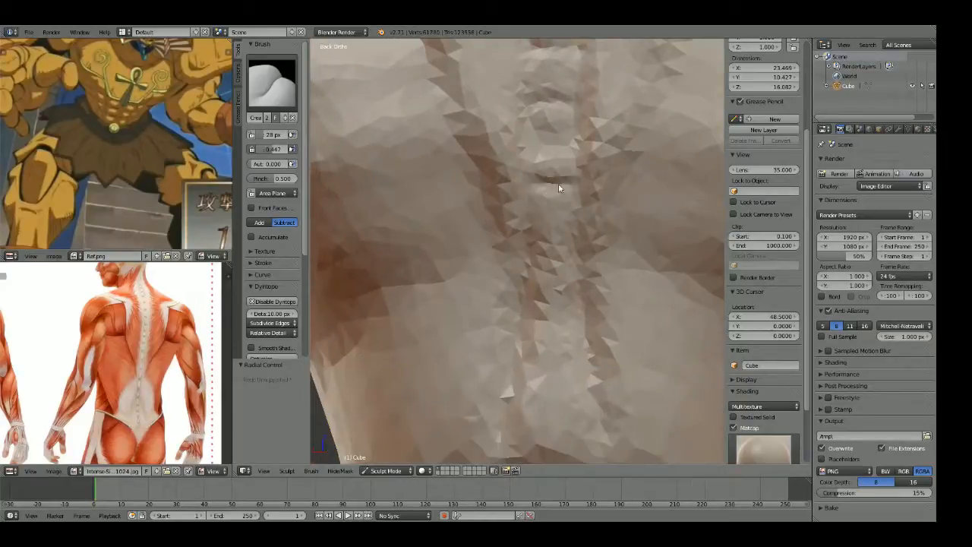
pyautogui.scroll(-5, 528, 372)
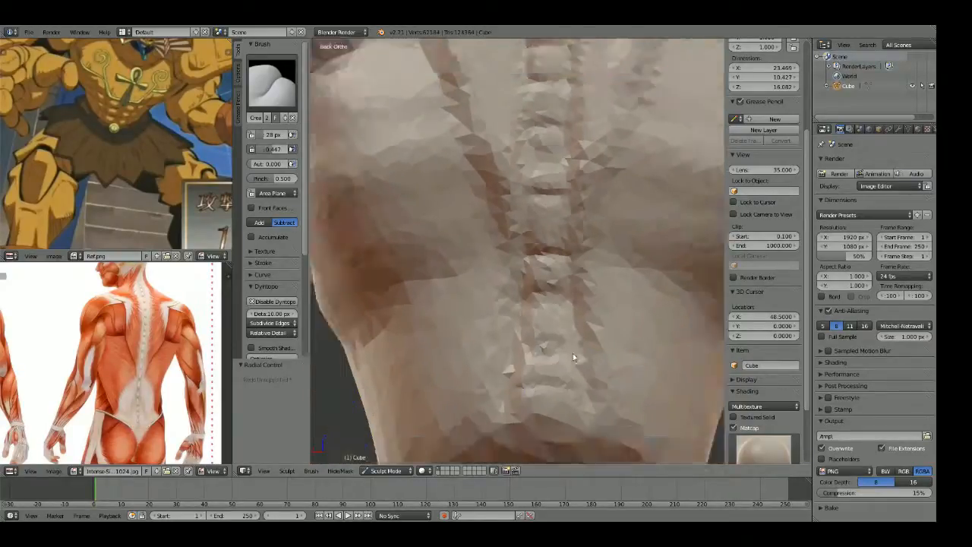
# Step: Carve the diagonal groove from the lower spine around to the flank below the armpit with the Crease brush at 32 px
pyautogui.scroll(-6, 522, 81)
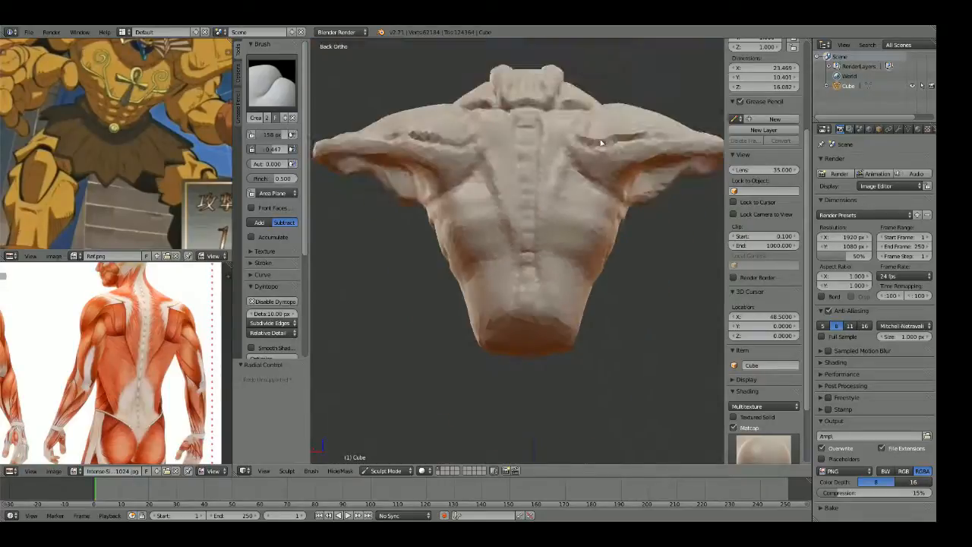
pyautogui.moveTo(549, 167)
pyautogui.mouseDown(button='middle')
pyautogui.moveTo(575, 217)
pyautogui.moveTo(521, 231)
pyautogui.moveTo(555, 215)
pyautogui.moveTo(543, 200)
pyautogui.moveTo(525, 253)
pyautogui.mouseUp(button='middle')
pyautogui.scroll(4, 556, 215)
pyautogui.scroll(1, 543, 202)
pyautogui.hotkey('shift', 'c')
pyautogui.hotkey('shift', 'f')
pyautogui.click(514, 209)
pyautogui.scroll(2, 526, 253)
pyautogui.moveTo(506, 229); pyautogui.dragTo(594, 308)
pyautogui.moveTo(593, 308); pyautogui.dragTo(405, 257, button='middle')
pyautogui.moveTo(405, 257)
pyautogui.mouseDown()
pyautogui.moveTo(478, 306)
pyautogui.moveTo(422, 274)
pyautogui.mouseUp()
pyautogui.moveTo(489, 306); pyautogui.dragTo(400, 257)
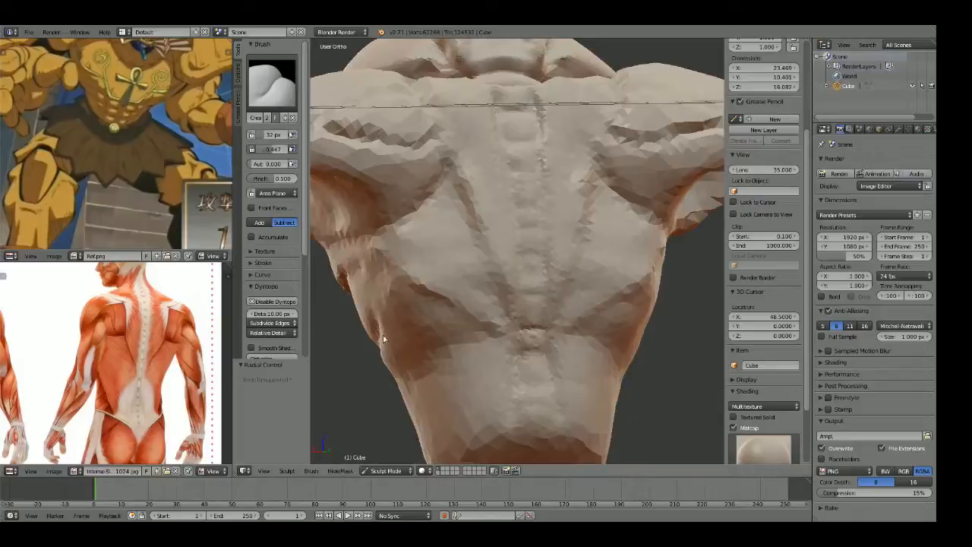
pyautogui.moveTo(425, 281); pyautogui.dragTo(472, 309, button='middle')
pyautogui.moveTo(491, 225)
pyautogui.mouseDown()
pyautogui.moveTo(614, 304)
pyautogui.moveTo(492, 230)
pyautogui.mouseUp()
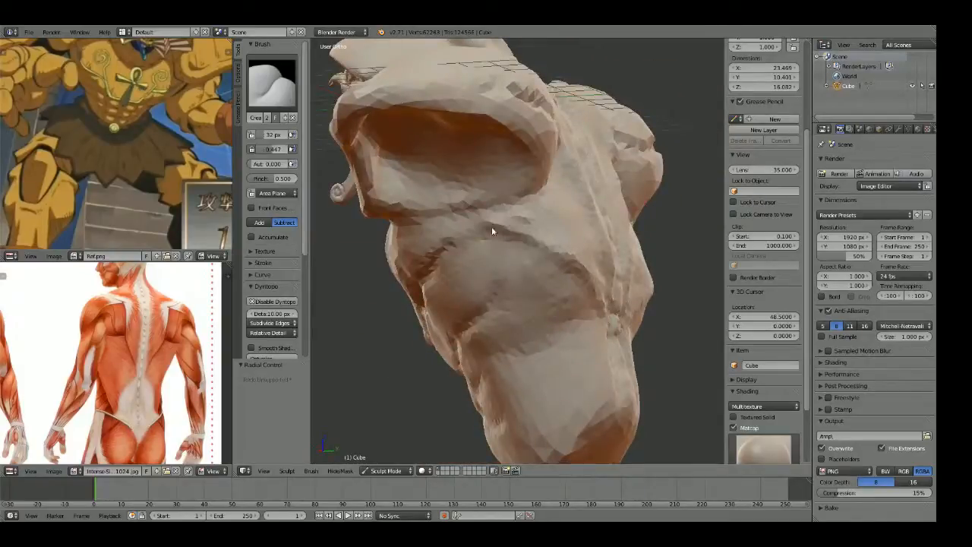
pyautogui.moveTo(538, 263)
pyautogui.mouseDown()
pyautogui.moveTo(497, 237)
pyautogui.moveTo(555, 270)
pyautogui.mouseUp()
# Step: Examine the carved back grooves from the side and from behind
pyautogui.scroll(-3, 594, 336)
pyautogui.press('f')
pyautogui.click(606, 292)
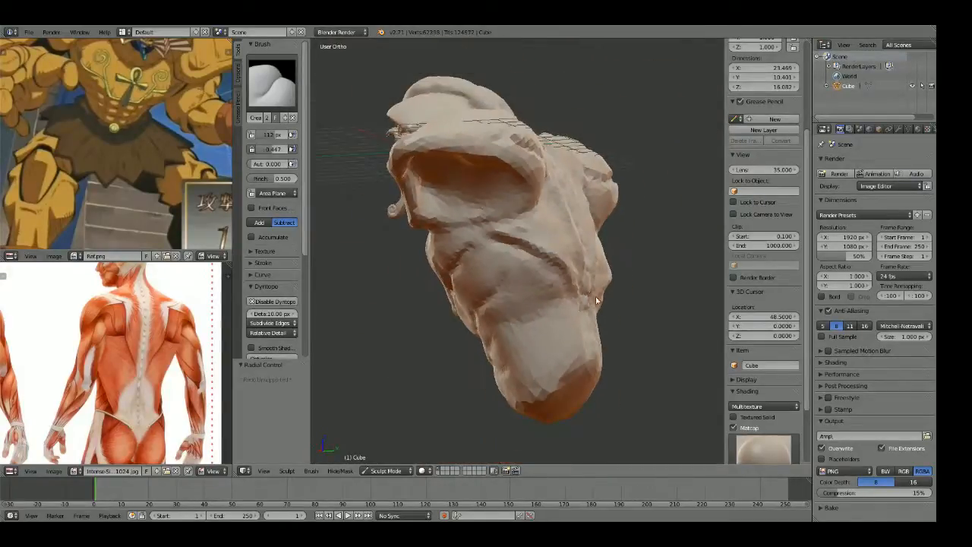
pyautogui.moveTo(599, 301); pyautogui.dragTo(528, 268, button='middle')
pyautogui.scroll(1, 527, 269)
pyautogui.scroll(-3, 435, 297)
pyautogui.moveTo(534, 46)
pyautogui.mouseDown(button='middle')
pyautogui.moveTo(651, 120)
pyautogui.moveTo(435, 298)
pyautogui.moveTo(522, 269)
pyautogui.moveTo(587, 271)
pyautogui.moveTo(555, 278)
pyautogui.mouseUp(button='middle')
pyautogui.scroll(5, 425, 302)
pyautogui.press('g')
pyautogui.press('f')
pyautogui.click(555, 270)
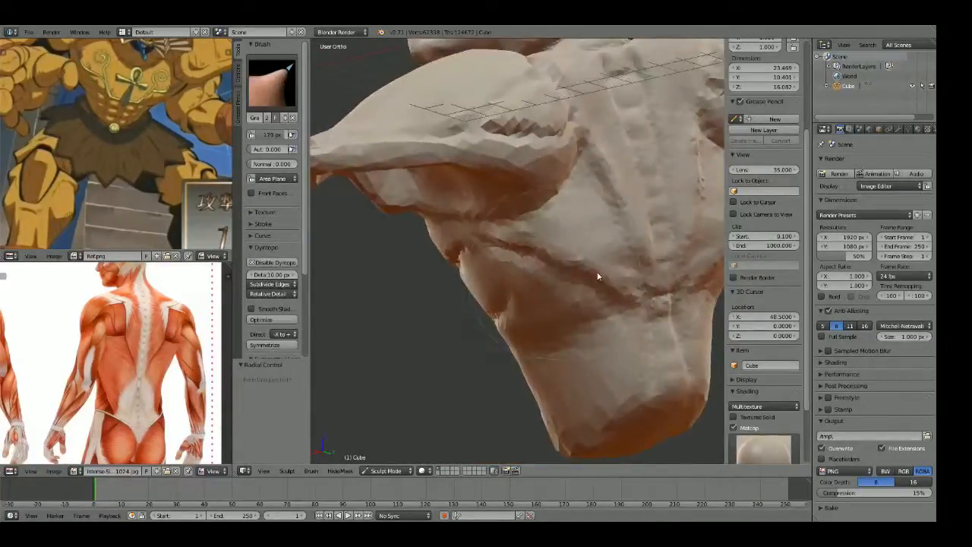
pyautogui.scroll(-5, 597, 230)
pyautogui.moveTo(597, 233)
pyautogui.mouseDown(button='middle')
pyautogui.moveTo(675, 241)
pyautogui.moveTo(356, 239)
pyautogui.moveTo(488, 230)
pyautogui.moveTo(543, 312)
pyautogui.moveTo(683, 180)
pyautogui.moveTo(406, 216)
pyautogui.moveTo(532, 224)
pyautogui.mouseUp(button='middle')
pyautogui.scroll(-5, 541, 269)
pyautogui.scroll(6, 541, 268)
pyautogui.scroll(4, 535, 234)
# Step: Sharpen the slanted lower trapezius borders on both sides of the spine with thin Crease brush strokes
pyautogui.press('f')
pyautogui.click(508, 250)
pyautogui.hotkey('shift', 'c')
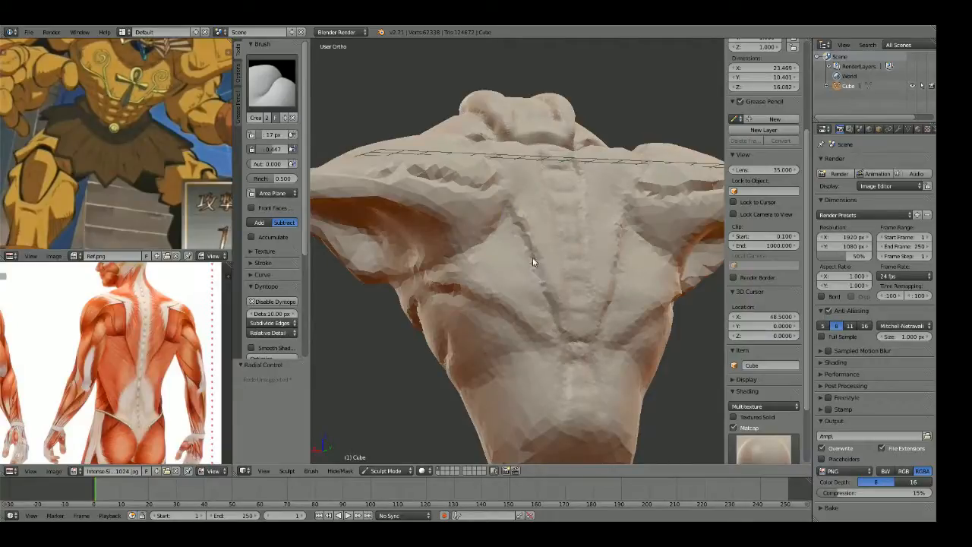
pyautogui.moveTo(534, 289)
pyautogui.mouseDown()
pyautogui.moveTo(553, 332)
pyautogui.moveTo(544, 252)
pyautogui.moveTo(501, 173)
pyautogui.moveTo(542, 242)
pyautogui.moveTo(592, 380)
pyautogui.moveTo(560, 285)
pyautogui.mouseUp()
pyautogui.scroll(3, 569, 337)
pyautogui.moveTo(621, 300); pyautogui.dragTo(593, 282, button='middle')
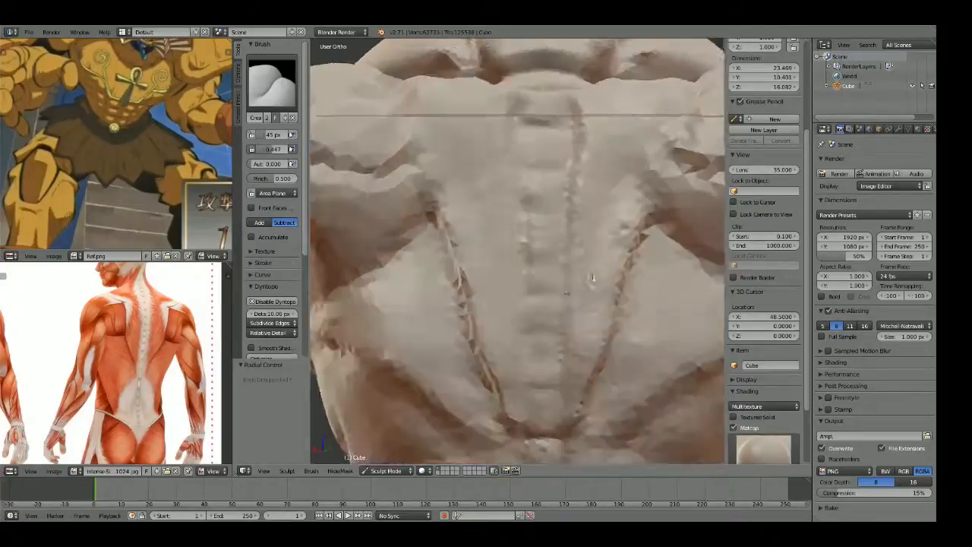
# Step: Nudge the lower trapezius border beside the spine with the Grab brush
pyautogui.press('g')
pyautogui.moveTo(480, 349); pyautogui.dragTo(493, 333)
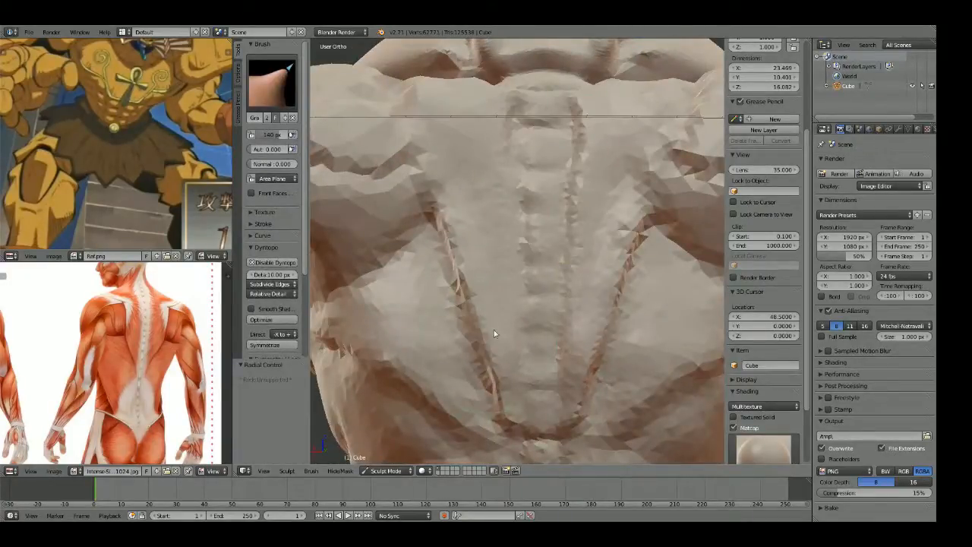
pyautogui.scroll(-3, 438, 295)
pyautogui.press('f')
pyautogui.click(504, 287)
pyautogui.moveTo(504, 286); pyautogui.dragTo(495, 279)
# Step: Deepen the diagonal groove between the lower spine and the flank with Crease brush strokes at 44 px
pyautogui.hotkey('shift', 'c')
pyautogui.moveTo(464, 318); pyautogui.dragTo(532, 297, button='middle')
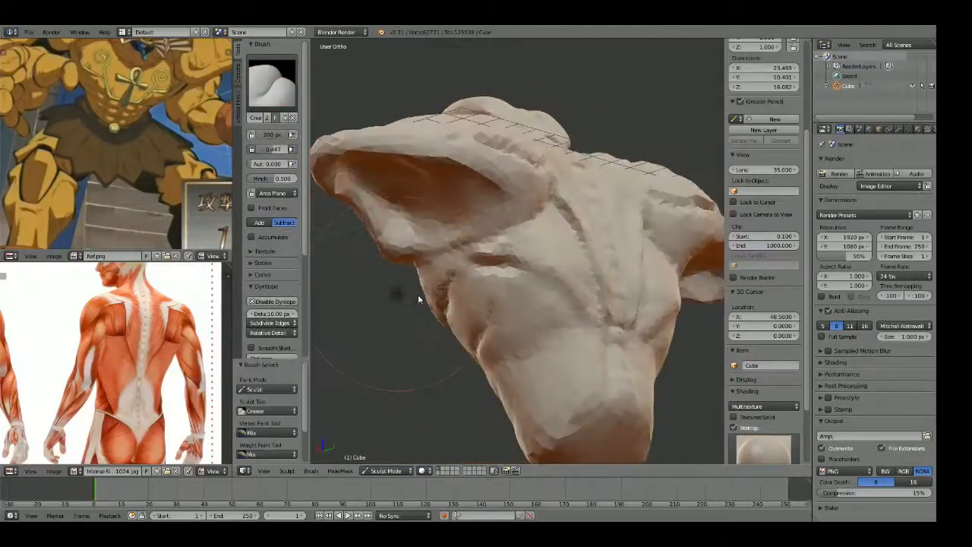
pyautogui.press('f')
pyautogui.click(565, 295)
pyautogui.moveTo(575, 304); pyautogui.dragTo(481, 263)
pyautogui.scroll(2, 566, 305)
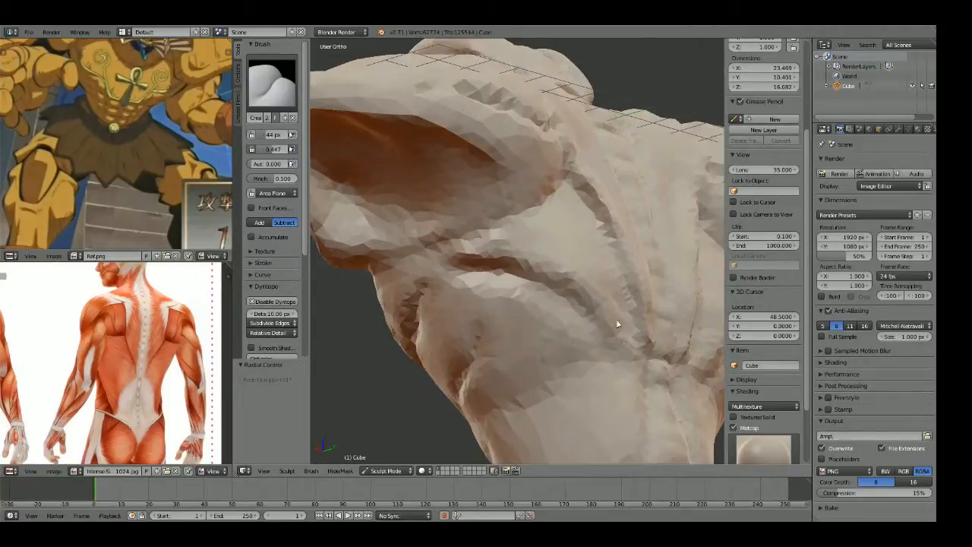
pyautogui.moveTo(538, 269)
pyautogui.mouseDown()
pyautogui.moveTo(430, 249)
pyautogui.moveTo(411, 261)
pyautogui.moveTo(570, 284)
pyautogui.moveTo(642, 357)
pyautogui.moveTo(572, 293)
pyautogui.mouseUp()
pyautogui.moveTo(630, 339)
pyautogui.mouseDown()
pyautogui.moveTo(630, 317)
pyautogui.moveTo(542, 271)
pyautogui.moveTo(608, 304)
pyautogui.mouseUp()
pyautogui.moveTo(608, 303); pyautogui.dragTo(635, 334, button='middle')
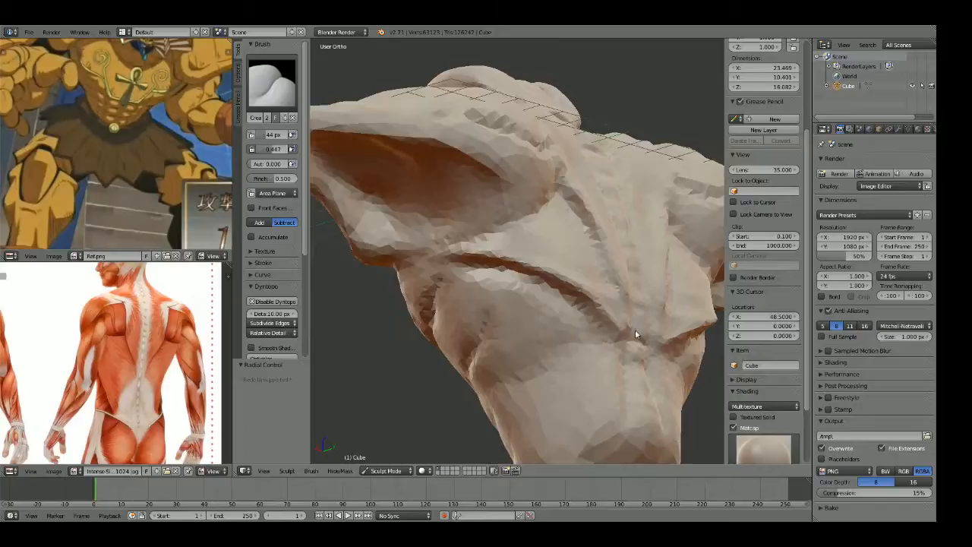
pyautogui.moveTo(611, 337)
pyautogui.mouseDown()
pyautogui.moveTo(532, 282)
pyautogui.moveTo(434, 283)
pyautogui.mouseUp()
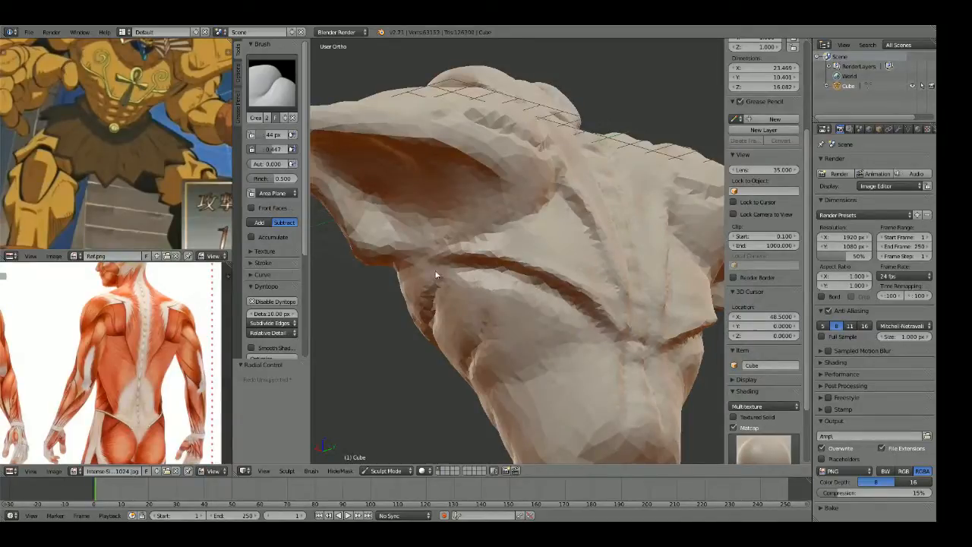
# Step: Crease the lower end of the trapezius border near the spine at 44 px
pyautogui.scroll(-5, 646, 242)
pyautogui.moveTo(646, 241)
pyautogui.mouseDown(button='middle')
pyautogui.moveTo(582, 278)
pyautogui.moveTo(620, 135)
pyautogui.moveTo(590, 274)
pyautogui.mouseUp(button='middle')
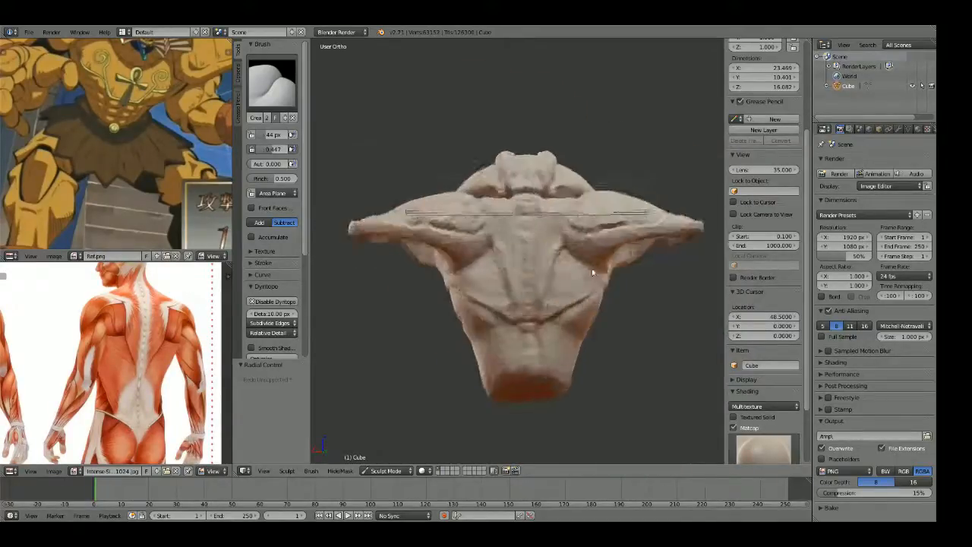
pyautogui.scroll(3, 514, 316)
pyautogui.scroll(5, 496, 326)
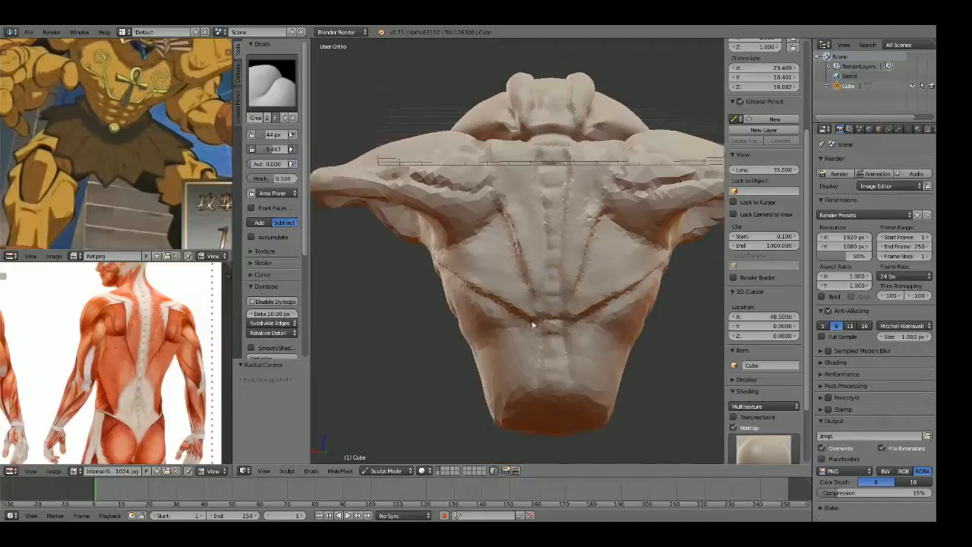
pyautogui.moveTo(561, 251)
pyautogui.mouseDown()
pyautogui.moveTo(581, 325)
pyautogui.moveTo(546, 285)
pyautogui.mouseUp()
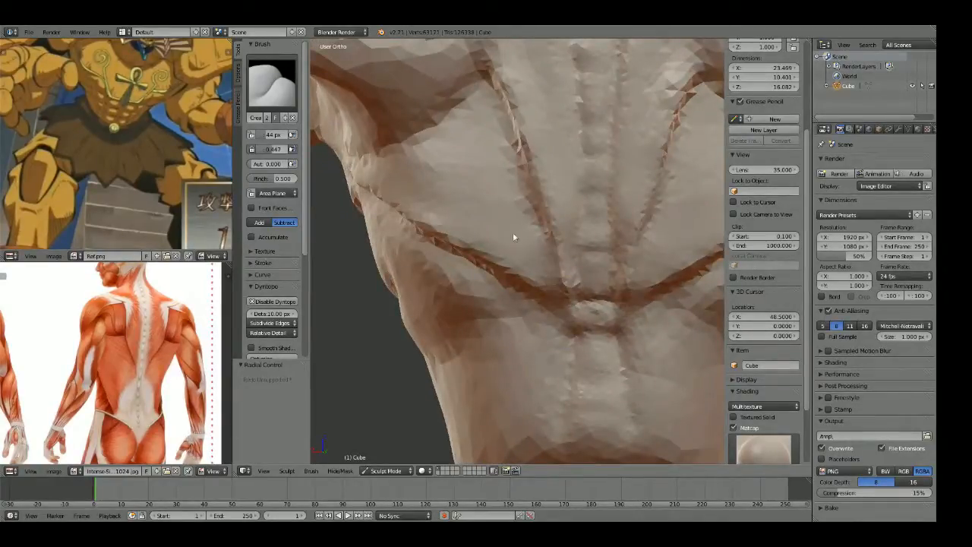
# Step: Reshape the slanted trapezius border below the shoulder blade with the Grab brush
pyautogui.scroll(-8, 538, 276)
pyautogui.moveTo(582, 269)
pyautogui.mouseDown(button='middle')
pyautogui.moveTo(614, 298)
pyautogui.moveTo(541, 256)
pyautogui.moveTo(574, 281)
pyautogui.mouseUp(button='middle')
pyautogui.scroll(10, 541, 255)
pyautogui.press('g')
pyautogui.press('f')
pyautogui.click(589, 292)
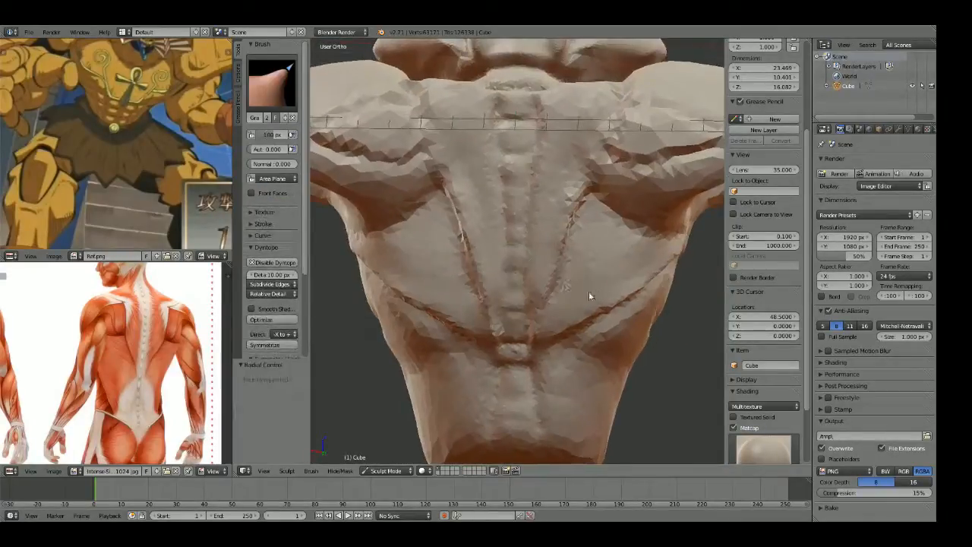
pyautogui.moveTo(558, 286); pyautogui.dragTo(589, 185)
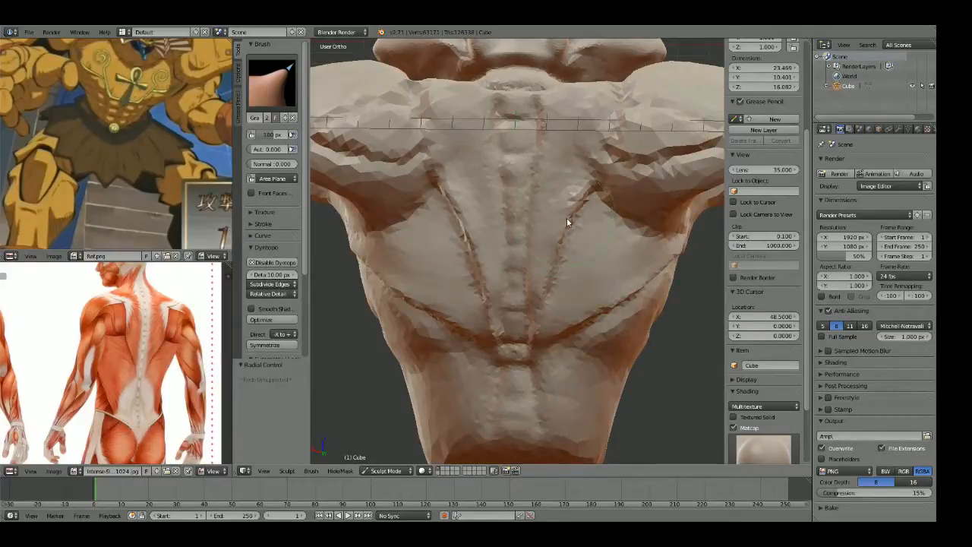
# Step: Compare the torso from the front with the full golden reference figure
pyautogui.scroll(-8, 469, 230)
pyautogui.moveTo(452, 236)
pyautogui.mouseDown(button='middle')
pyautogui.moveTo(568, 243)
pyautogui.moveTo(726, 235)
pyautogui.moveTo(393, 226)
pyautogui.moveTo(322, 249)
pyautogui.mouseUp(button='middle')
pyautogui.scroll(3, 543, 232)
pyautogui.press('KP_1')
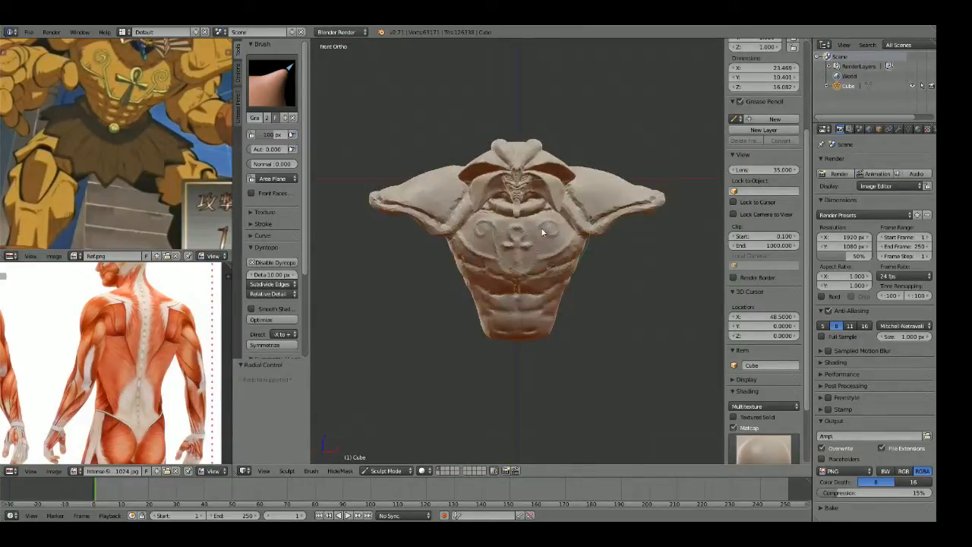
pyautogui.scroll(-4, 40, 95)
pyautogui.scroll(-1, 39, 95)
pyautogui.scroll(2, 174, 167)
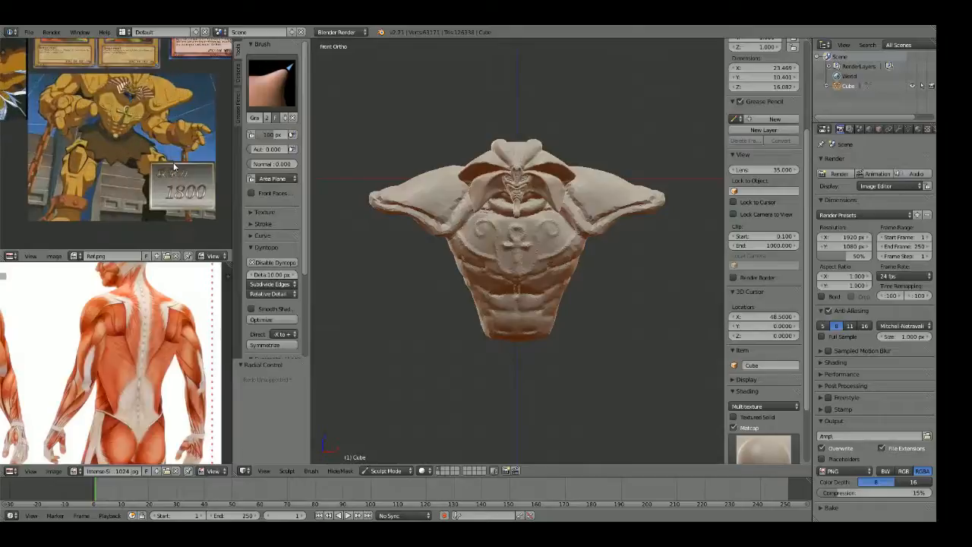
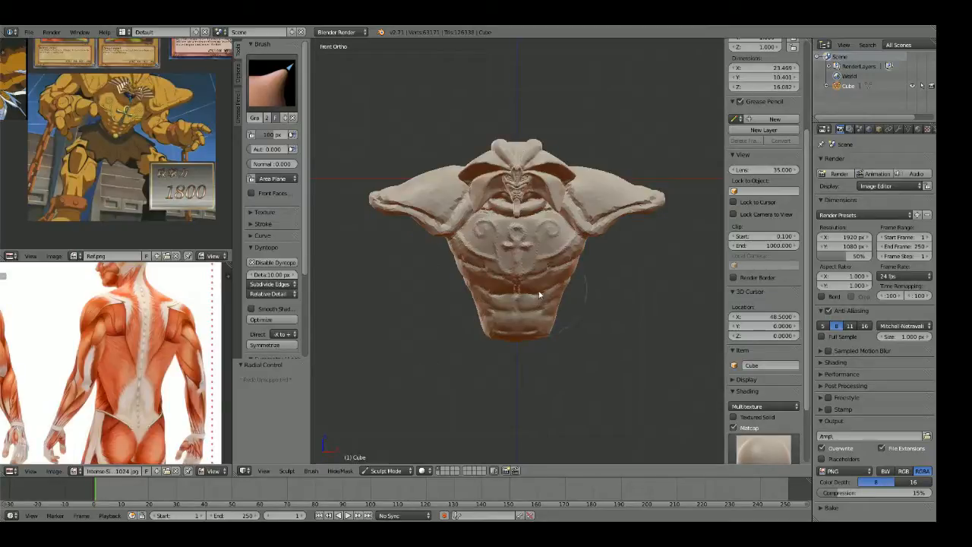
# Step: Crease the side edges and pointed base of the chest ankh's lower stem with a 34 px subtracting Crease brush
pyautogui.scroll(5, 539, 294)
pyautogui.press('c')
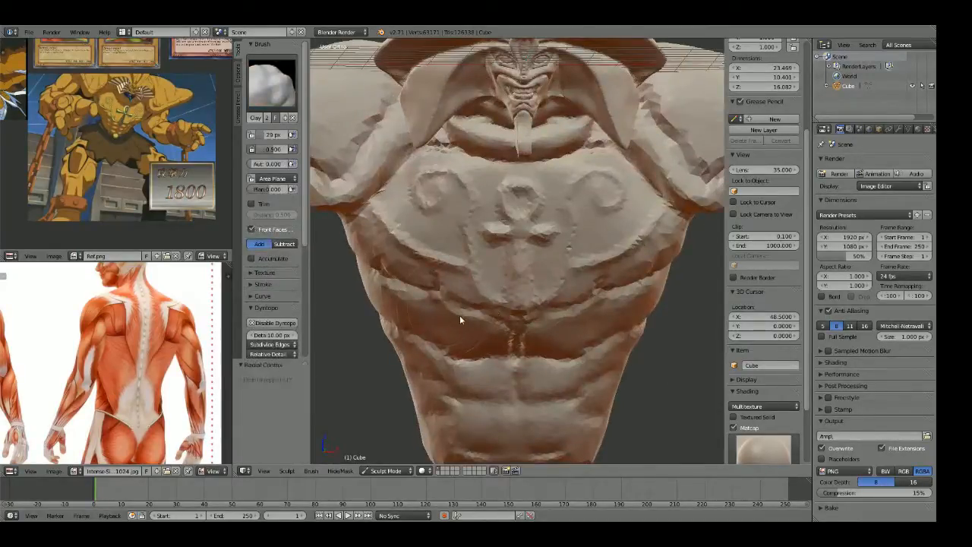
pyautogui.scroll(3, 479, 282)
pyautogui.hotkey('shift', 'c')
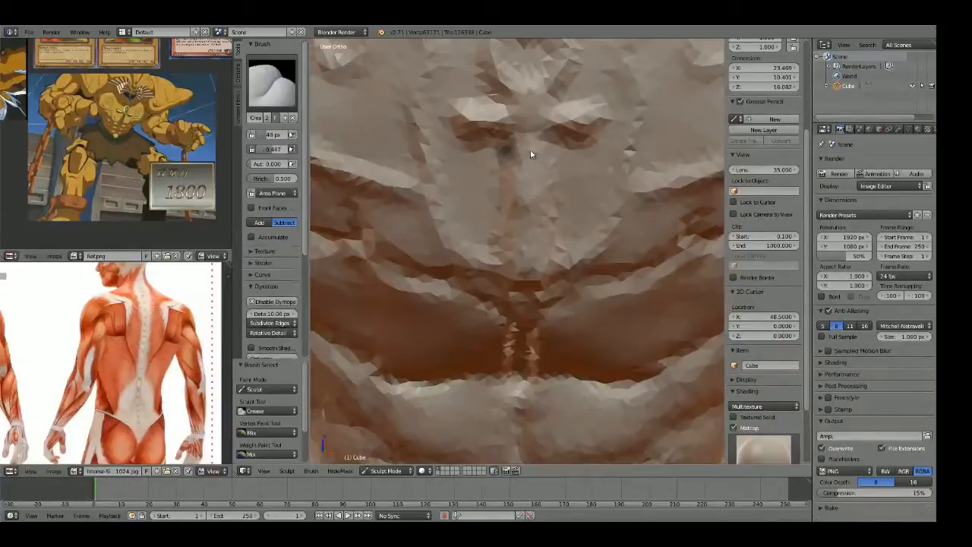
pyautogui.moveTo(529, 150); pyautogui.dragTo(528, 209)
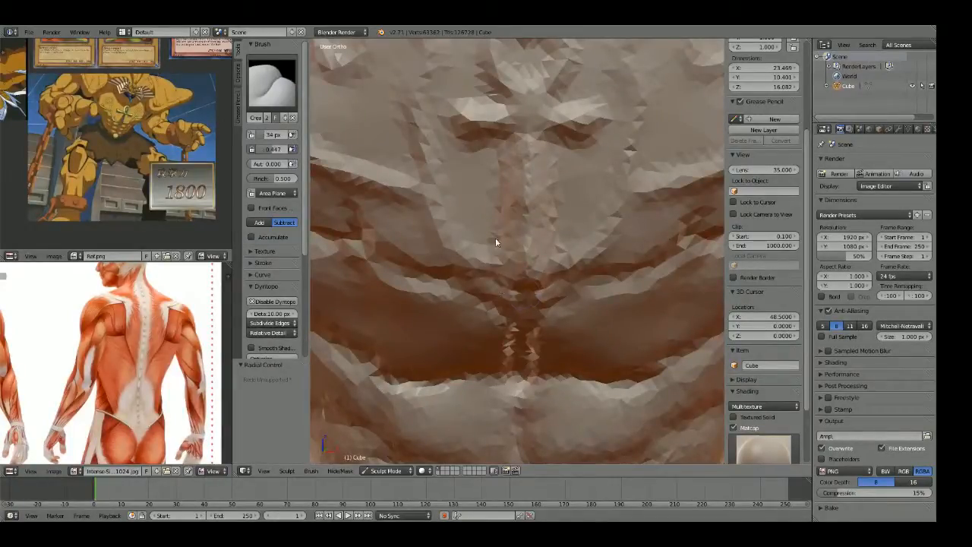
pyautogui.moveTo(509, 171); pyautogui.dragTo(490, 262)
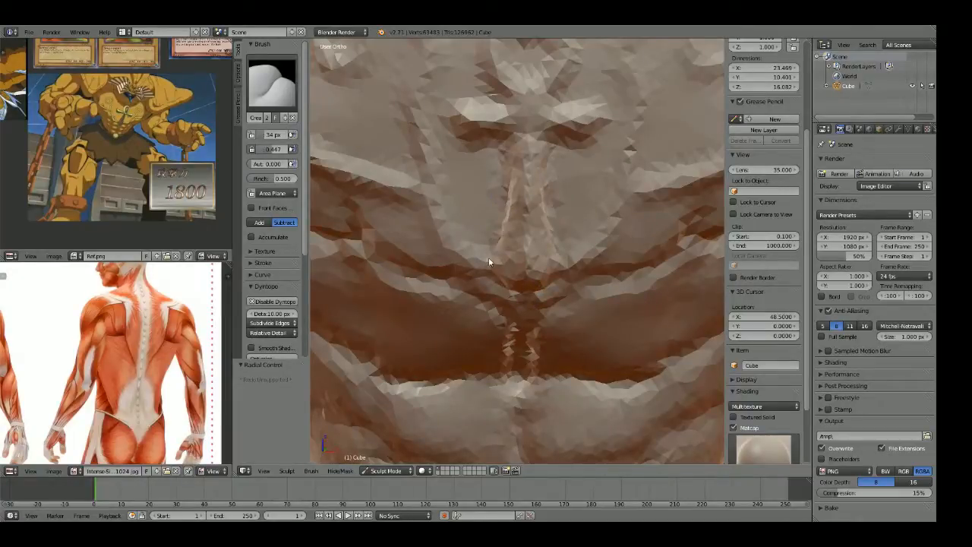
pyautogui.moveTo(513, 290); pyautogui.dragTo(509, 252, button='middle')
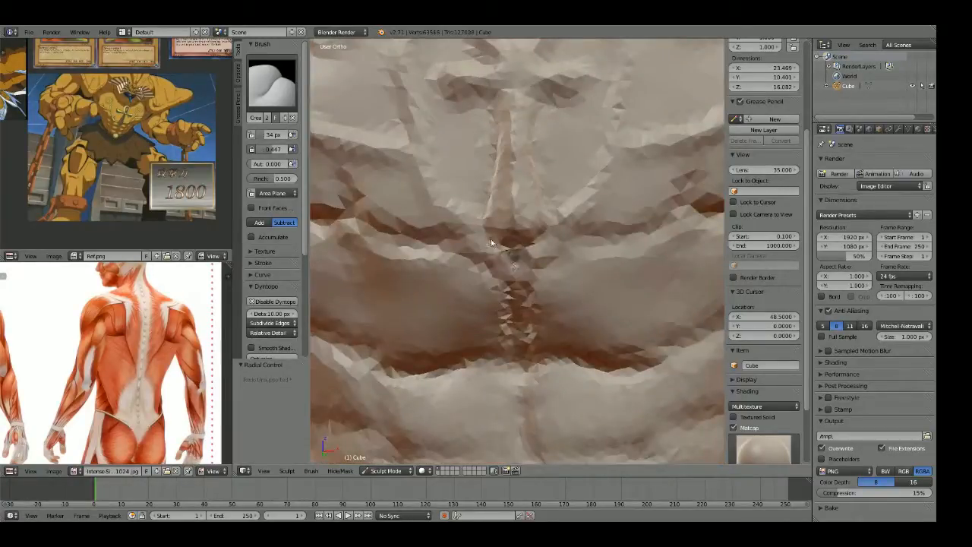
pyautogui.moveTo(515, 256); pyautogui.dragTo(519, 244)
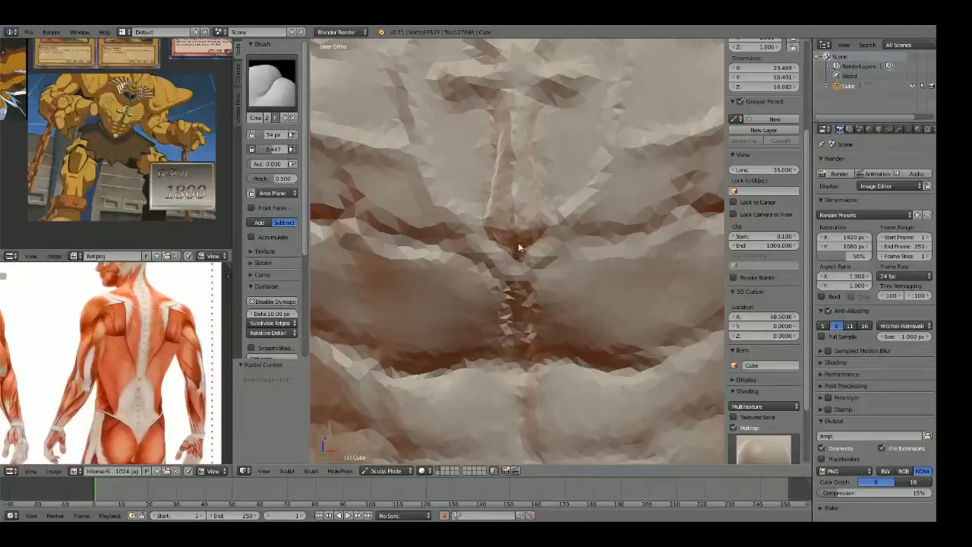
# Step: Deepen the creases defining the ankh's crossbar and stem with the 34 px Crease brush
pyautogui.moveTo(518, 94)
pyautogui.keyDown('shift'); pyautogui.mouseDown(button='middle')
pyautogui.moveTo(554, 198)
pyautogui.moveTo(547, 234)
pyautogui.mouseUp(button='middle'); pyautogui.keyUp('shift')
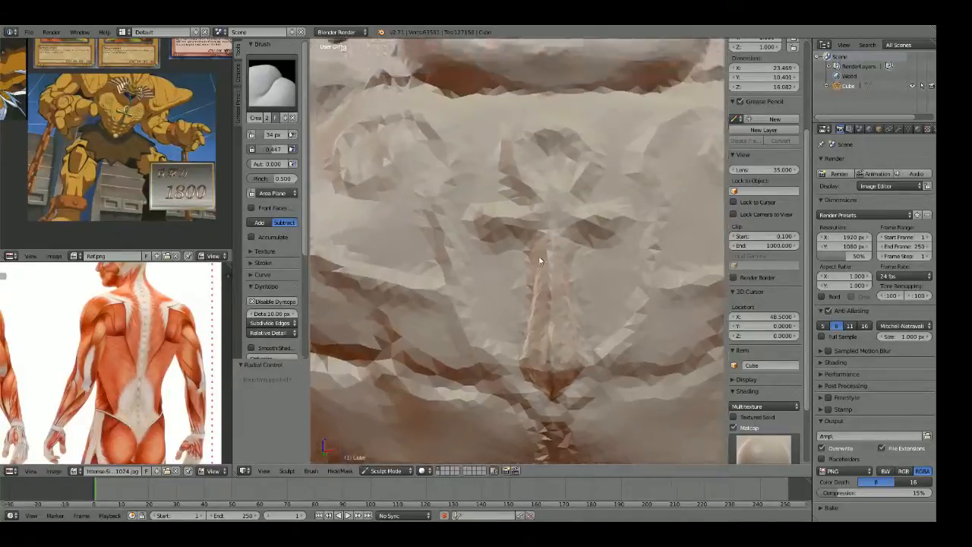
pyautogui.scroll(2, 544, 234)
pyautogui.moveTo(509, 184)
pyautogui.mouseDown()
pyautogui.moveTo(440, 179)
pyautogui.moveTo(450, 221)
pyautogui.moveTo(516, 238)
pyautogui.moveTo(518, 199)
pyautogui.moveTo(612, 208)
pyautogui.moveTo(475, 196)
pyautogui.moveTo(576, 223)
pyautogui.moveTo(566, 214)
pyautogui.moveTo(567, 349)
pyautogui.moveTo(548, 406)
pyautogui.mouseUp()
pyautogui.scroll(-4, 572, 267)
pyautogui.keyDown('shift'); pyautogui.moveTo(573, 266); pyautogui.dragTo(547, 344, button='middle'); pyautogui.keyUp('shift')
# Step: Crease the ankh loop's inner and outer outline, and adjust the loop's base with a 155 px Grab brush
pyautogui.scroll(4, 545, 310)
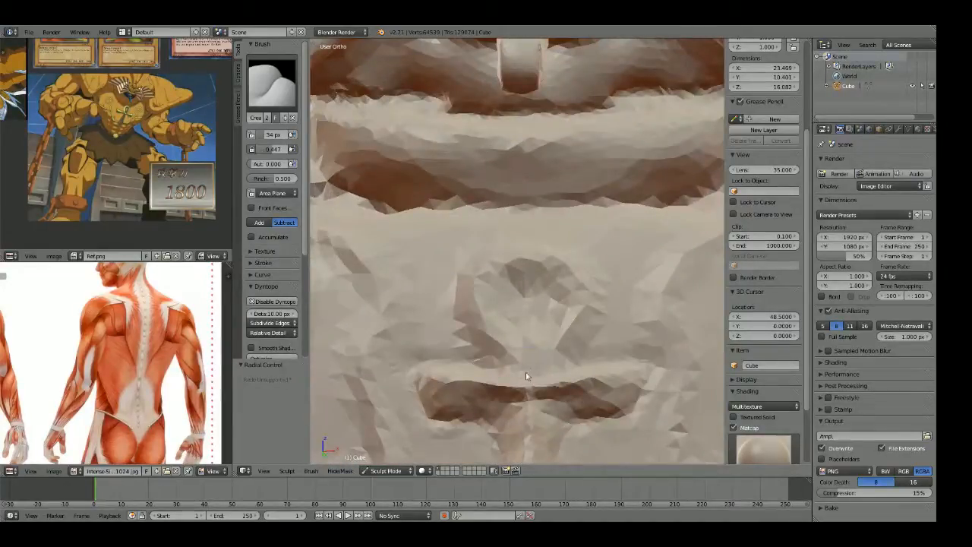
pyautogui.moveTo(491, 322)
pyautogui.mouseDown()
pyautogui.moveTo(547, 265)
pyautogui.moveTo(497, 267)
pyautogui.moveTo(526, 341)
pyautogui.moveTo(553, 278)
pyautogui.moveTo(503, 292)
pyautogui.moveTo(513, 353)
pyautogui.moveTo(519, 348)
pyautogui.mouseUp()
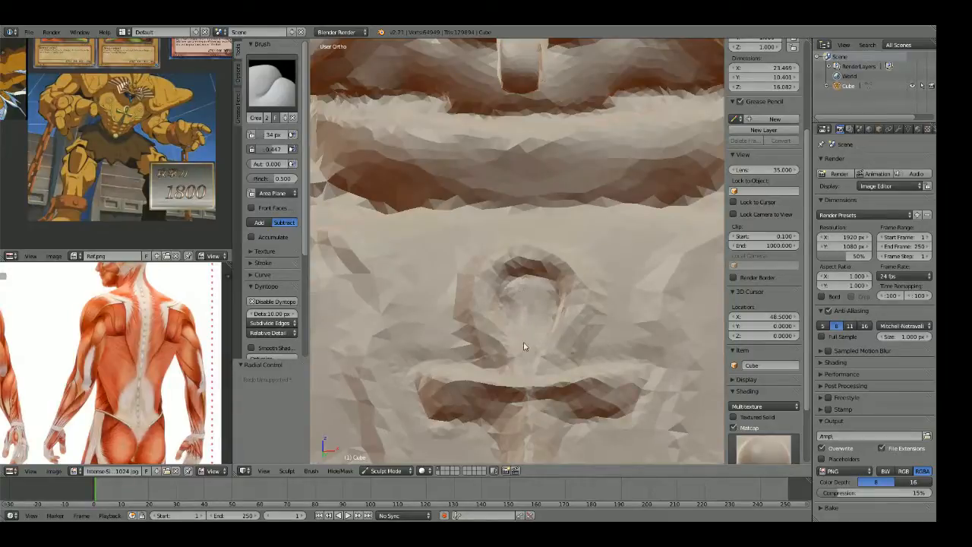
pyautogui.moveTo(516, 315); pyautogui.dragTo(530, 326, button='middle')
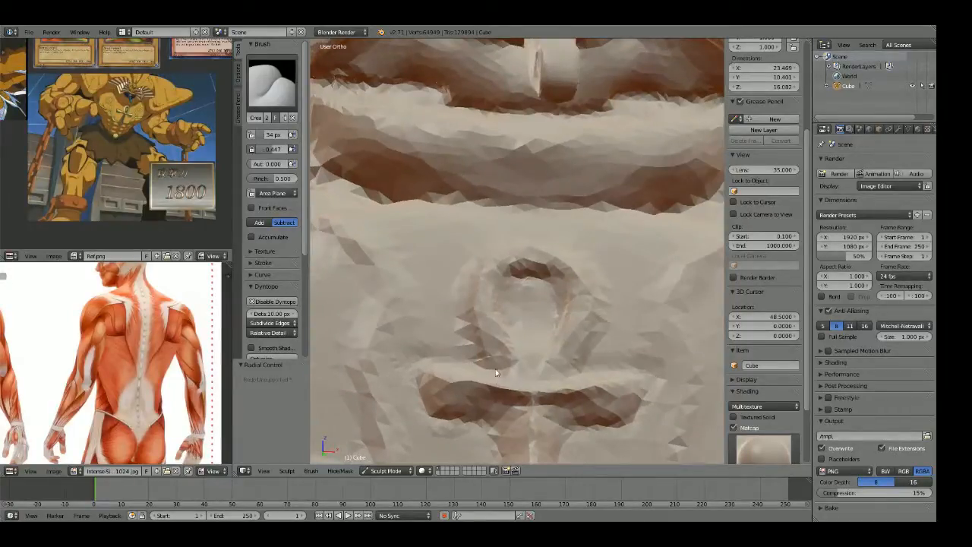
pyautogui.moveTo(463, 306)
pyautogui.mouseDown()
pyautogui.moveTo(499, 248)
pyautogui.moveTo(547, 249)
pyautogui.mouseUp()
pyautogui.press('g')
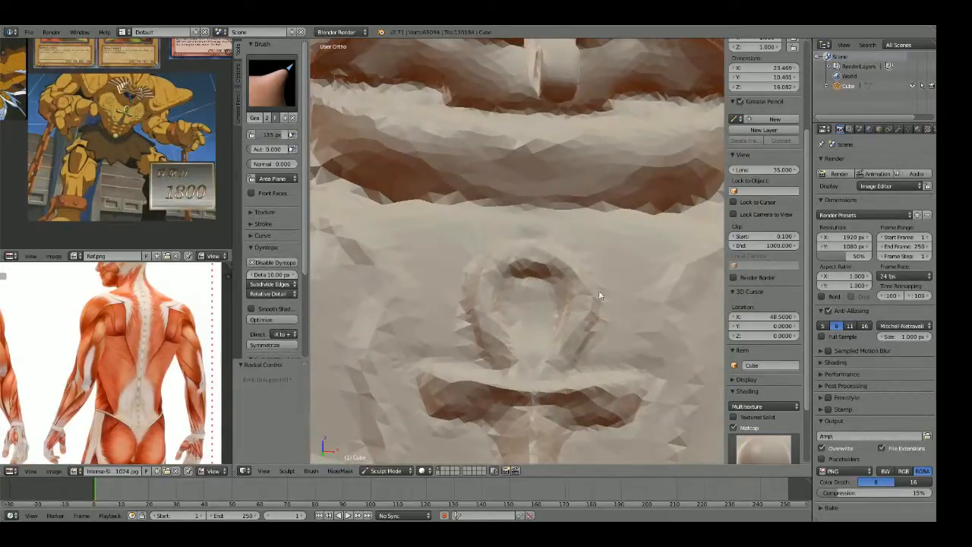
pyautogui.moveTo(595, 289); pyautogui.dragTo(589, 303, button='middle')
pyautogui.moveTo(487, 368); pyautogui.dragTo(503, 381)
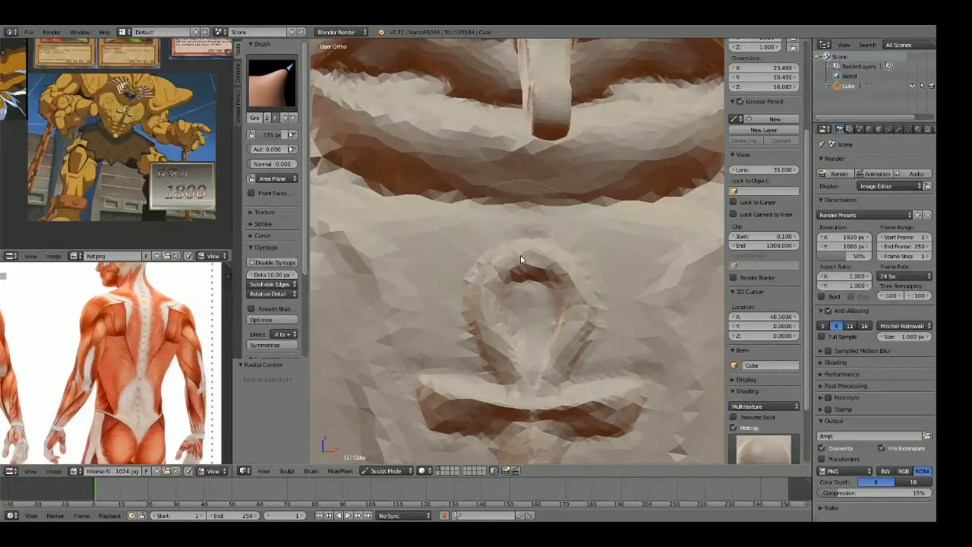
# Step: Pull the upper contour of the shoulders upward with the Grab brush at 200 px and check the shape from several sides
pyautogui.scroll(-10, 521, 255)
pyautogui.moveTo(524, 281)
pyautogui.mouseDown(button='middle')
pyautogui.moveTo(553, 316)
pyautogui.moveTo(601, 333)
pyautogui.moveTo(645, 330)
pyautogui.mouseUp(button='middle')
pyautogui.scroll(-3, 645, 330)
pyautogui.press('KP_1')
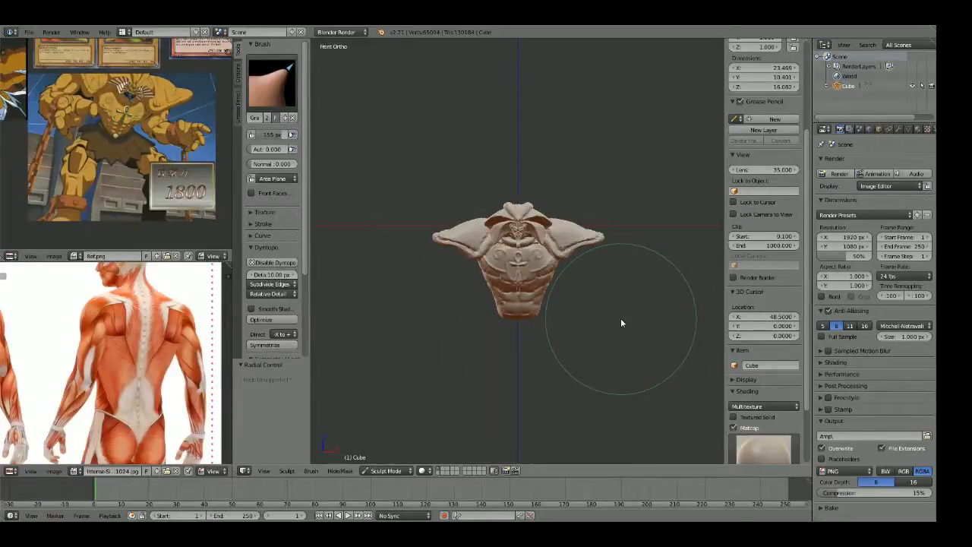
pyautogui.scroll(4, 576, 166)
pyautogui.keyDown('shift'); pyautogui.moveTo(576, 166); pyautogui.dragTo(441, 222, button='middle'); pyautogui.keyUp('shift')
pyautogui.press('f')
pyautogui.click(462, 238)
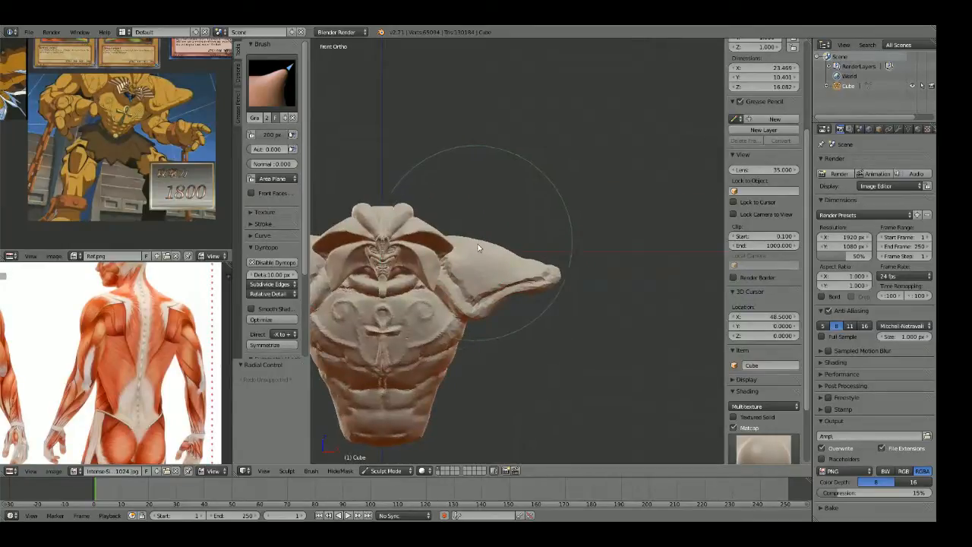
pyautogui.scroll(3, 478, 244)
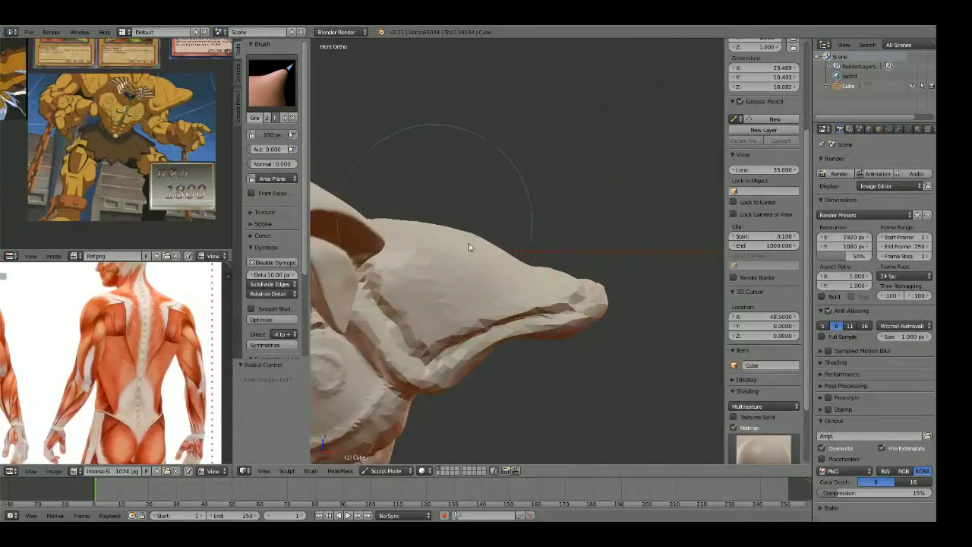
pyautogui.moveTo(423, 226); pyautogui.dragTo(421, 219)
pyautogui.moveTo(434, 261)
pyautogui.mouseDown(button='middle')
pyautogui.moveTo(512, 248)
pyautogui.moveTo(532, 321)
pyautogui.moveTo(430, 235)
pyautogui.moveTo(522, 167)
pyautogui.moveTo(513, 217)
pyautogui.moveTo(582, 232)
pyautogui.moveTo(473, 225)
pyautogui.moveTo(486, 176)
pyautogui.moveTo(423, 170)
pyautogui.moveTo(477, 261)
pyautogui.moveTo(610, 368)
pyautogui.moveTo(532, 251)
pyautogui.moveTo(434, 260)
pyautogui.mouseUp(button='middle')
pyautogui.press('g')
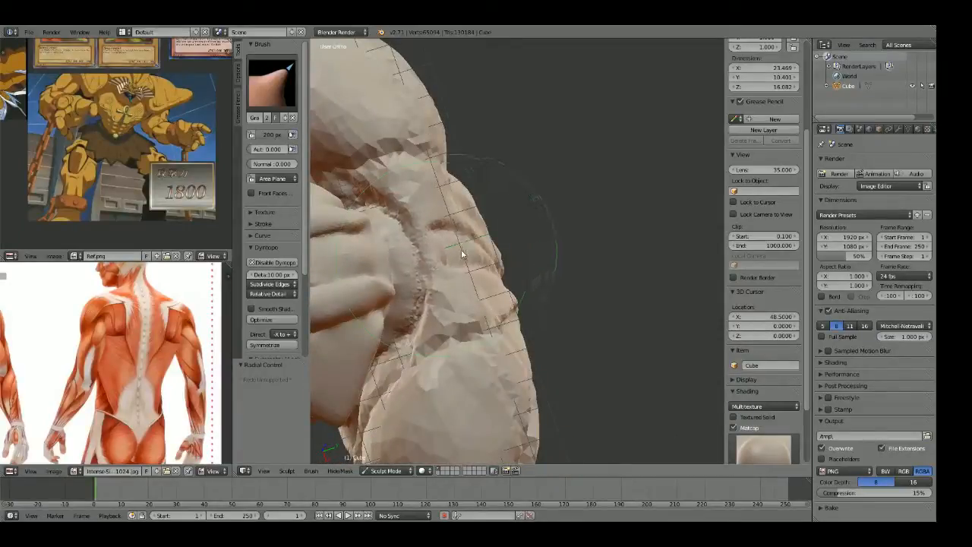
pyautogui.moveTo(446, 185)
pyautogui.mouseDown(button='middle')
pyautogui.moveTo(523, 306)
pyautogui.moveTo(510, 318)
pyautogui.moveTo(445, 265)
pyautogui.moveTo(581, 266)
pyautogui.mouseUp(button='middle')
pyautogui.press('KP_3')
pyautogui.scroll(5, 581, 265)
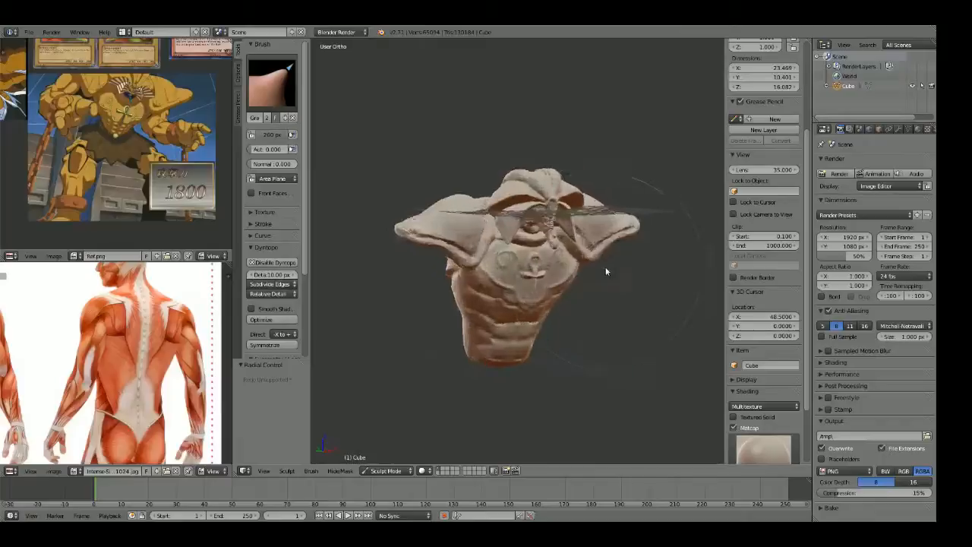
# Step: Carve the curled inner edge of the chest swirl beside the ankh with a 47 px subtracting Crease brush
pyautogui.press('KP_1')
pyautogui.scroll(2, 505, 279)
pyautogui.scroll(3, 505, 279)
pyautogui.hotkey('shift', 'c')
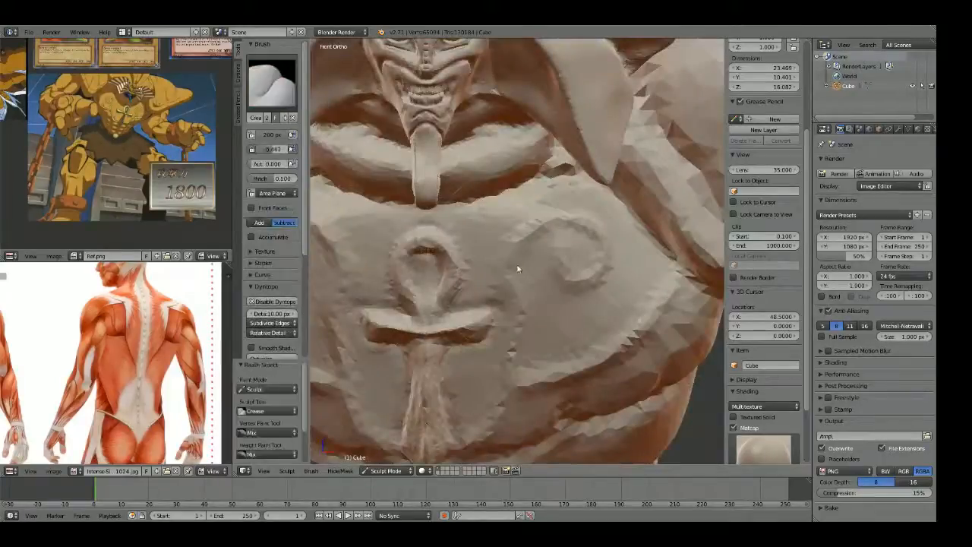
pyautogui.scroll(2, 471, 234)
pyautogui.click(578, 175)
pyautogui.keyDown('shift'); pyautogui.moveTo(600, 213); pyautogui.dragTo(544, 204, button='middle'); pyautogui.keyUp('shift')
pyautogui.scroll(1, 529, 206)
pyautogui.scroll(1, 583, 200)
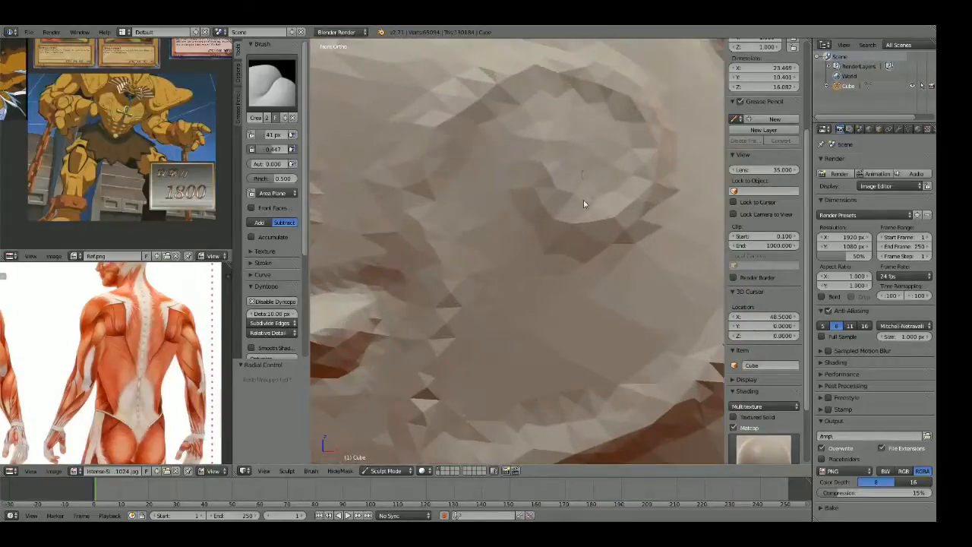
pyautogui.press('f')
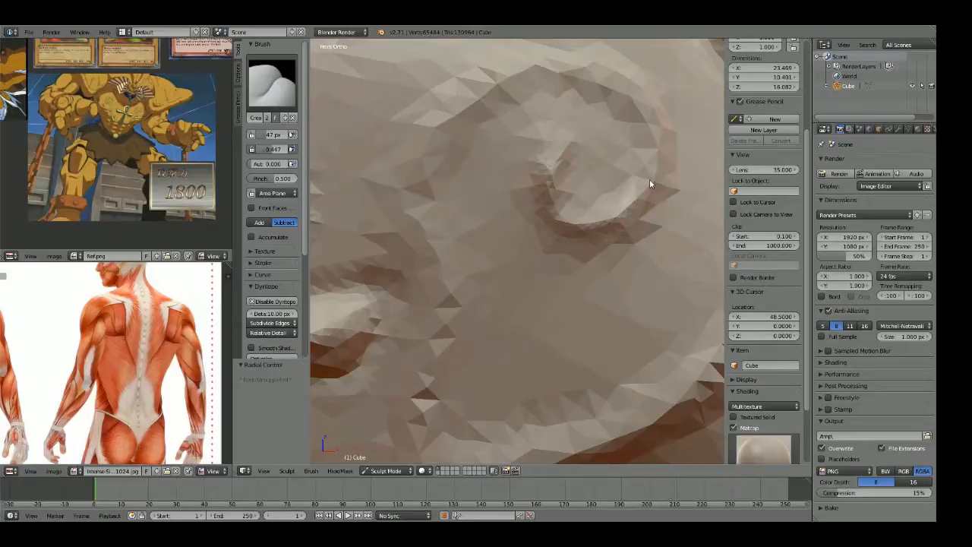
pyautogui.moveTo(649, 180); pyautogui.dragTo(435, 245)
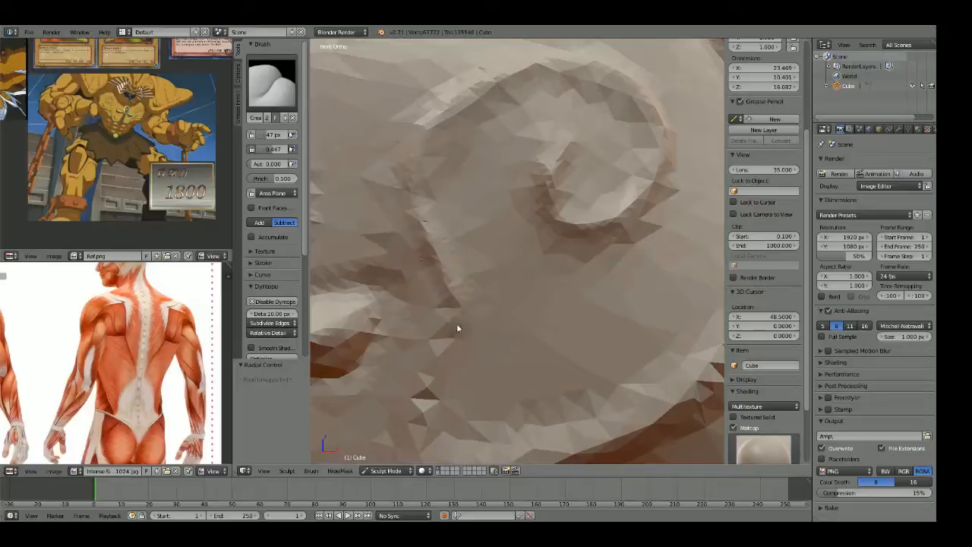
# Step: Crease the border line running from the chest swirl down alongside the ankh
pyautogui.keyDown('shift'); pyautogui.moveTo(431, 404); pyautogui.dragTo(546, 287, button='middle'); pyautogui.keyUp('shift')
pyautogui.moveTo(562, 272)
pyautogui.mouseDown()
pyautogui.moveTo(541, 297)
pyautogui.moveTo(522, 367)
pyautogui.mouseUp()
pyautogui.keyDown('shift'); pyautogui.moveTo(510, 402); pyautogui.dragTo(583, 167, button='middle'); pyautogui.keyUp('shift')
pyautogui.moveTo(558, 266); pyautogui.dragTo(592, 168)
pyautogui.moveTo(551, 295)
pyautogui.mouseDown()
pyautogui.moveTo(449, 308)
pyautogui.moveTo(552, 268)
pyautogui.mouseUp()
pyautogui.moveTo(482, 295); pyautogui.dragTo(566, 262)
pyautogui.keyDown('shift'); pyautogui.moveTo(667, 64); pyautogui.dragTo(566, 204, button='middle'); pyautogui.keyUp('shift')
pyautogui.keyDown('shift'); pyautogui.moveTo(533, 154); pyautogui.dragTo(498, 287, button='middle'); pyautogui.keyUp('shift')
pyautogui.moveTo(499, 288)
pyautogui.mouseDown()
pyautogui.moveTo(497, 230)
pyautogui.moveTo(478, 191)
pyautogui.moveTo(503, 63)
pyautogui.mouseUp()
# Step: Sharpen the chest swirl's upper arc and the inner and outer edges of its curl with the Crease brush
pyautogui.keyDown('shift'); pyautogui.moveTo(504, 64); pyautogui.dragTo(474, 194, button='middle'); pyautogui.keyUp('shift')
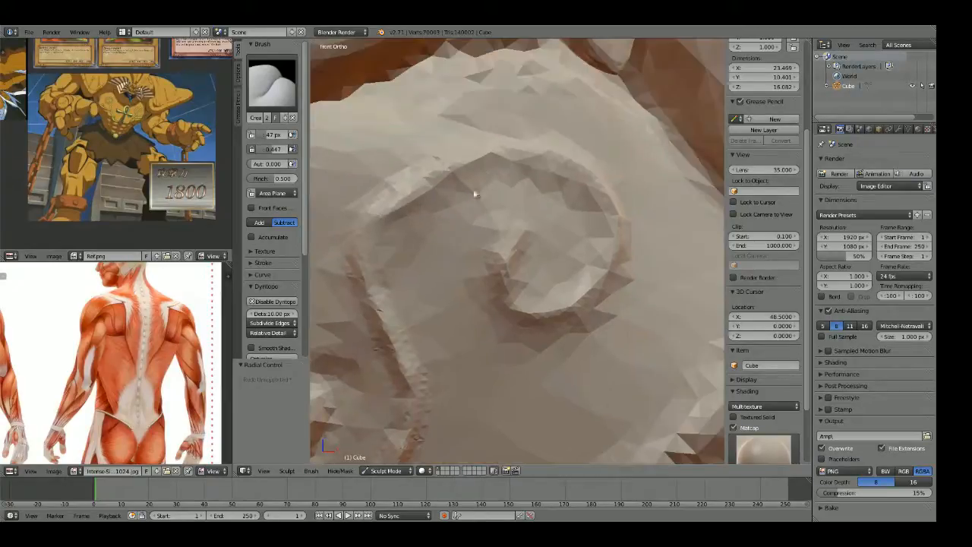
pyautogui.moveTo(429, 190); pyautogui.dragTo(538, 156)
pyautogui.moveTo(612, 240)
pyautogui.mouseDown()
pyautogui.moveTo(540, 336)
pyautogui.moveTo(506, 254)
pyautogui.moveTo(504, 281)
pyautogui.moveTo(576, 304)
pyautogui.moveTo(608, 222)
pyautogui.moveTo(579, 292)
pyautogui.moveTo(511, 282)
pyautogui.mouseUp()
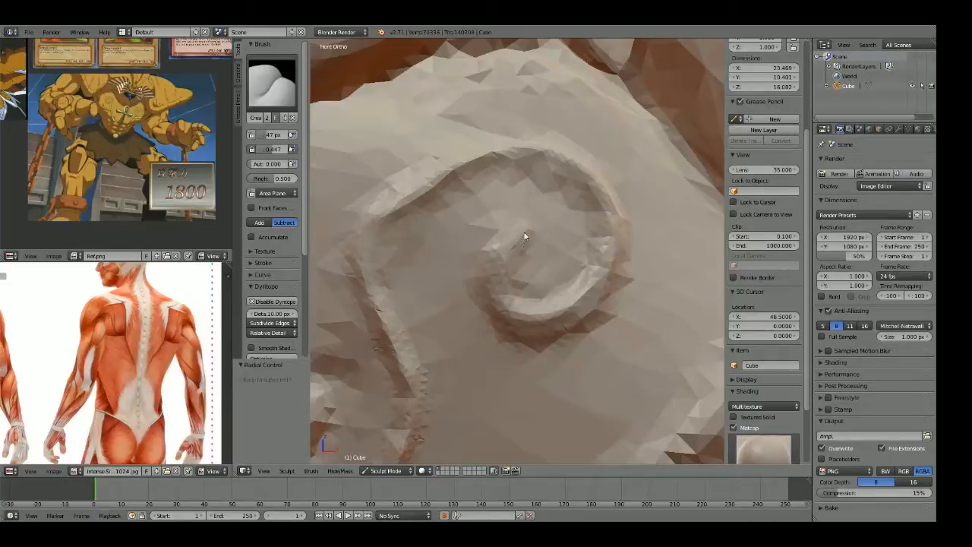
pyautogui.moveTo(481, 320)
pyautogui.mouseDown()
pyautogui.moveTo(538, 347)
pyautogui.moveTo(618, 276)
pyautogui.mouseUp()
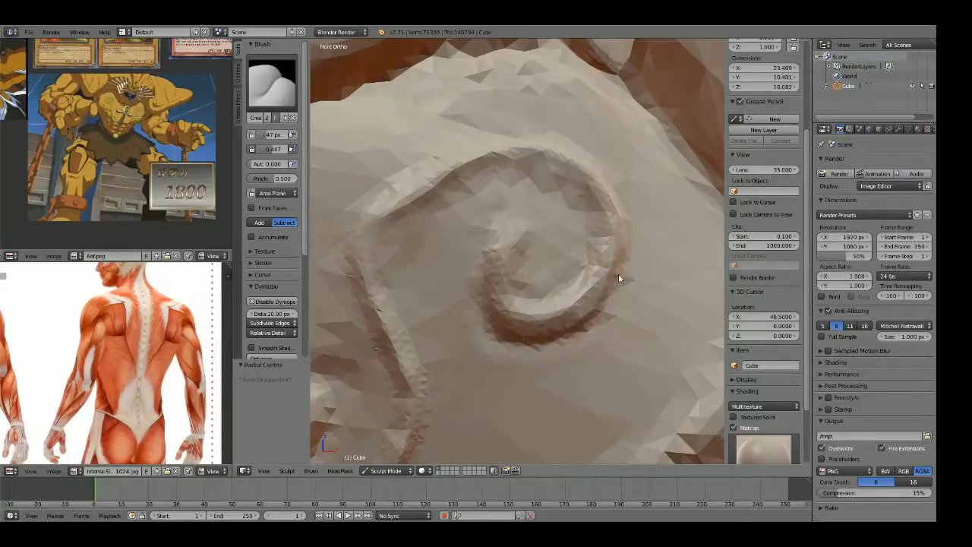
pyautogui.moveTo(630, 238); pyautogui.dragTo(369, 199)
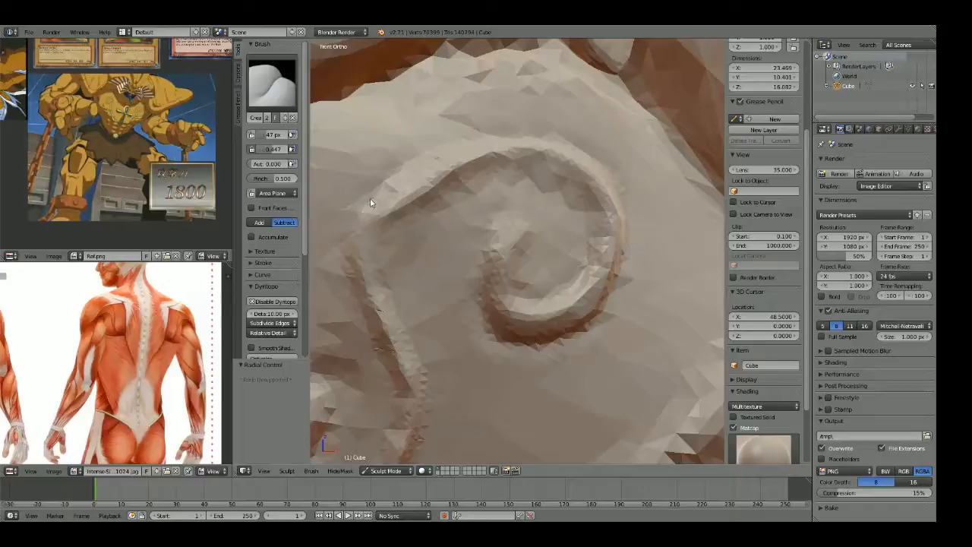
# Step: Refine the junction of the swirl and its descending line with the Grab brush and a 32 px Crease brush
pyautogui.keyDown('shift'); pyautogui.moveTo(363, 224); pyautogui.dragTo(490, 183, button='middle'); pyautogui.keyUp('shift')
pyautogui.press('g')
pyautogui.press('f')
pyautogui.click(538, 155)
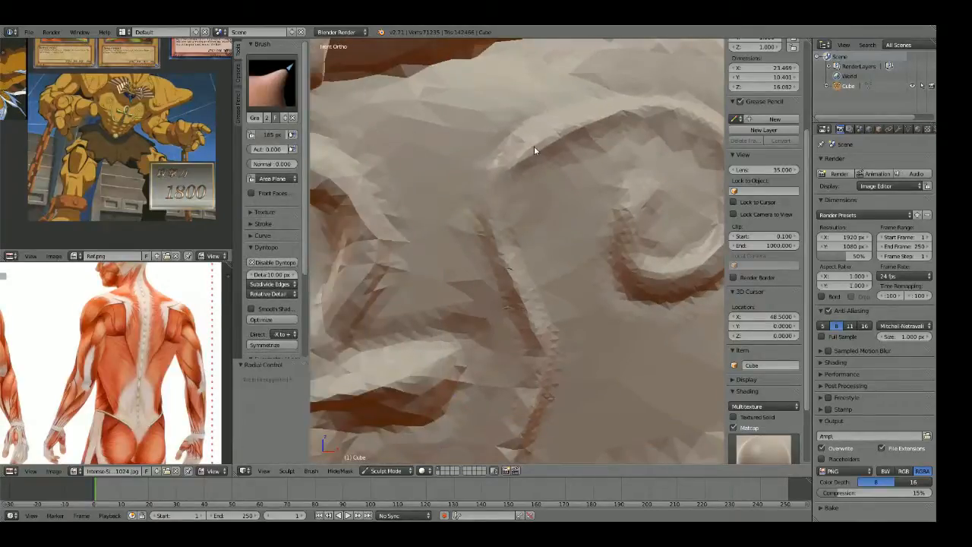
pyautogui.hotkey('shift', 'c')
pyautogui.press('f')
pyautogui.click(513, 194)
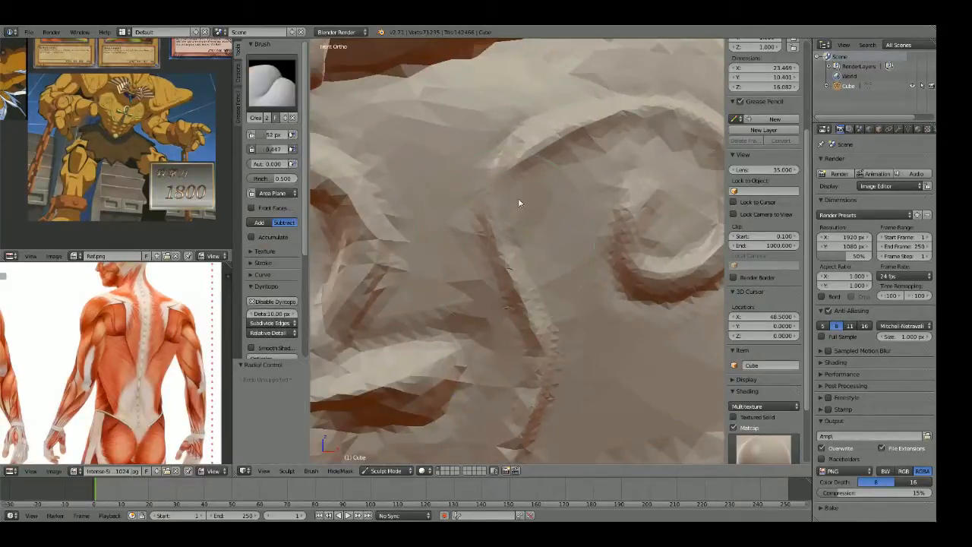
pyautogui.moveTo(514, 201); pyautogui.dragTo(532, 298)
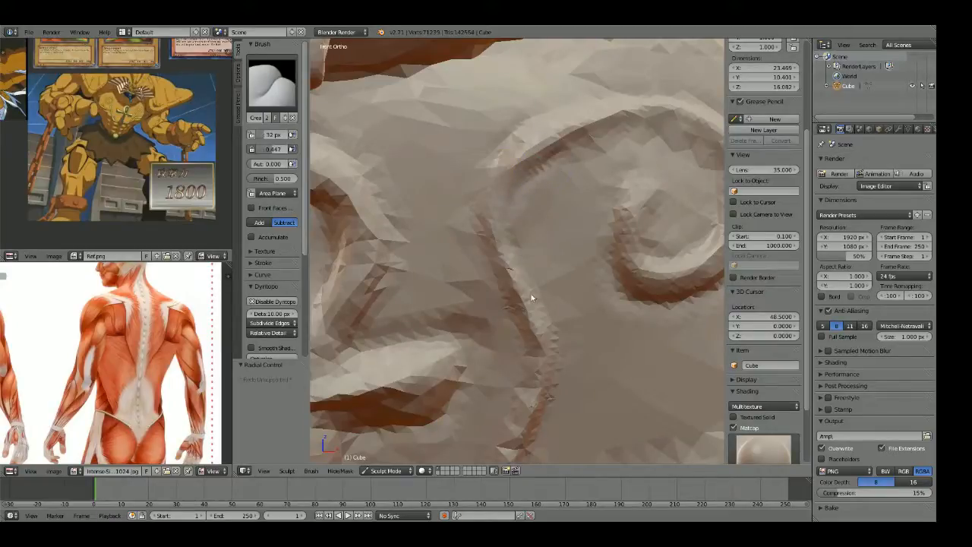
pyautogui.moveTo(475, 248); pyautogui.dragTo(535, 371)
# Step: Reshape the inner tip of the chest swirl with a 102 px Grab brush and review the whole torso
pyautogui.scroll(-8, 533, 357)
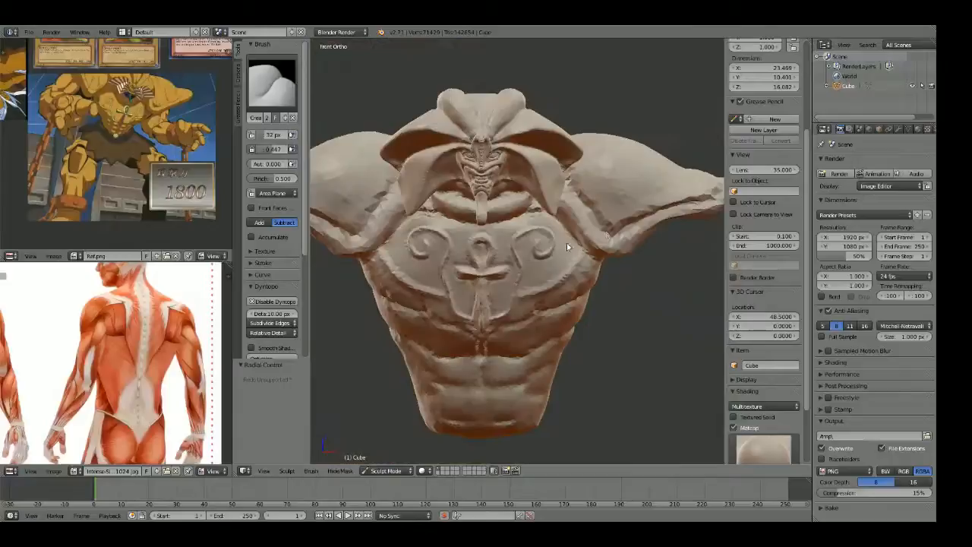
pyautogui.scroll(-3, 566, 247)
pyautogui.scroll(9, 621, 227)
pyautogui.keyDown('shift'); pyautogui.moveTo(603, 215); pyautogui.dragTo(530, 202, button='middle'); pyautogui.keyUp('shift')
pyautogui.scroll(2, 529, 202)
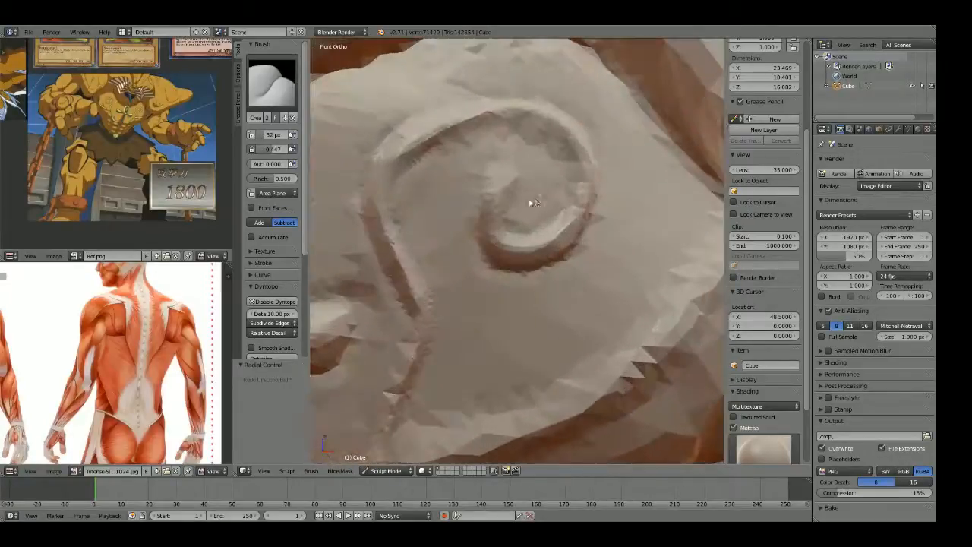
pyautogui.press('g')
pyautogui.press('f')
pyautogui.click(538, 224)
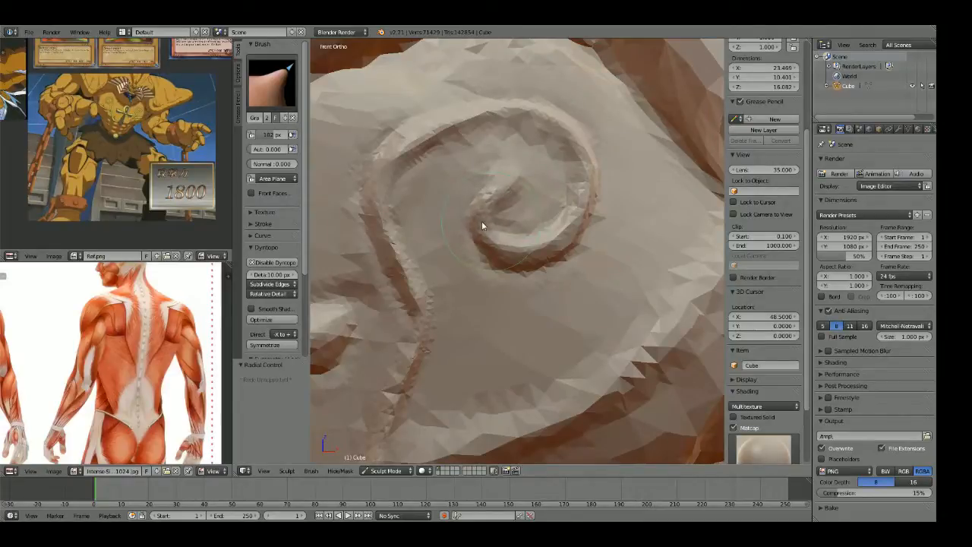
pyautogui.scroll(-8, 481, 221)
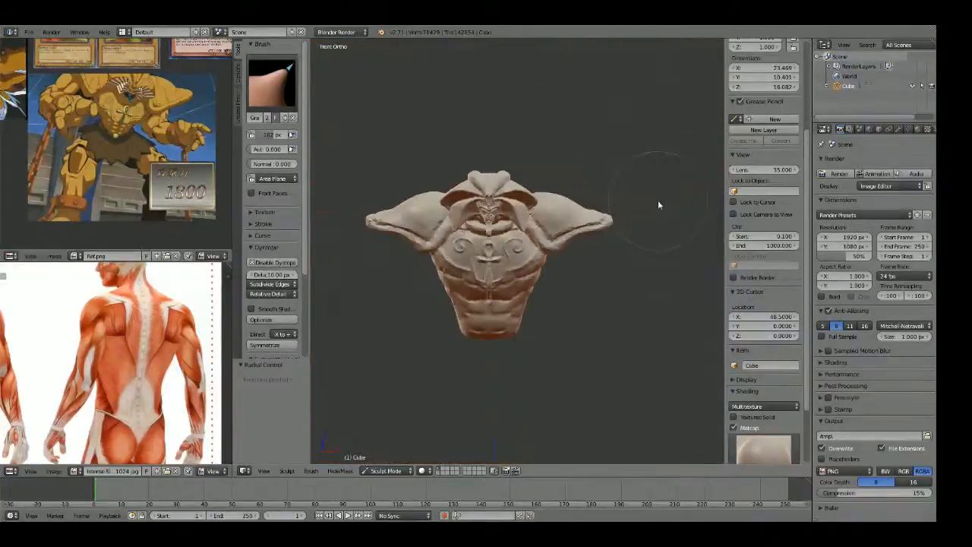
# Step: Adjust the side of the chest just below the shoulder in front view with a 193 px Grab brush
pyautogui.scroll(4, 551, 242)
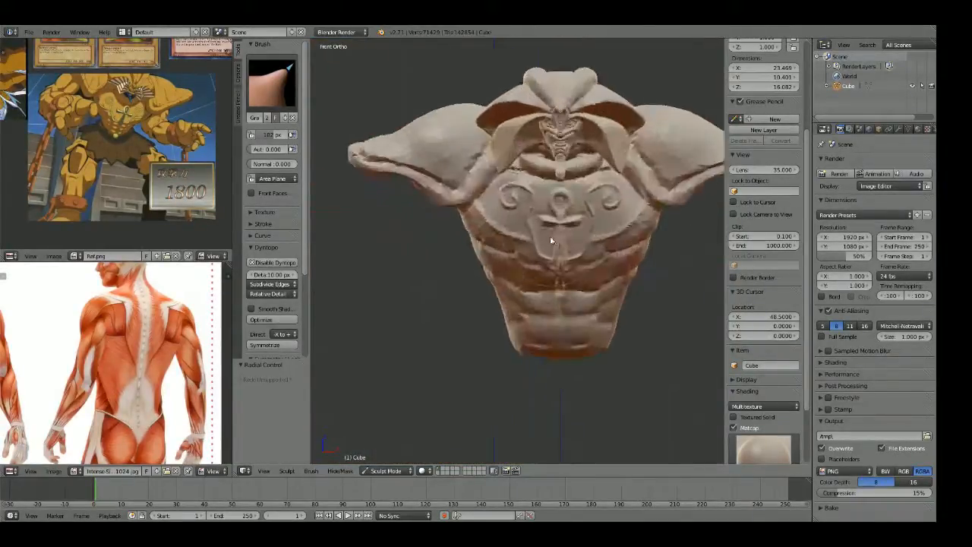
pyautogui.moveTo(594, 220)
pyautogui.mouseDown(button='middle')
pyautogui.moveTo(576, 241)
pyautogui.moveTo(485, 234)
pyautogui.moveTo(667, 218)
pyautogui.moveTo(623, 220)
pyautogui.mouseUp(button='middle')
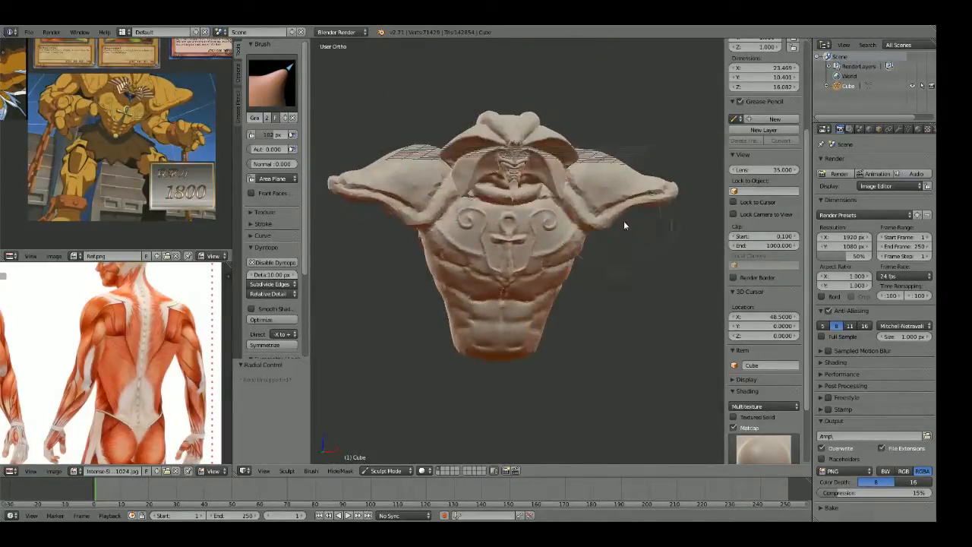
pyautogui.press('KP_1')
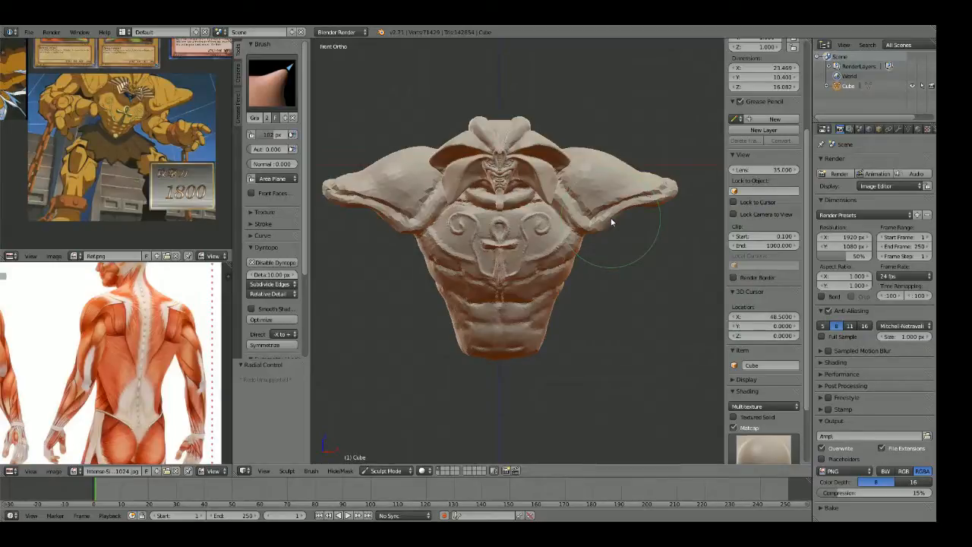
pyautogui.scroll(3, 516, 233)
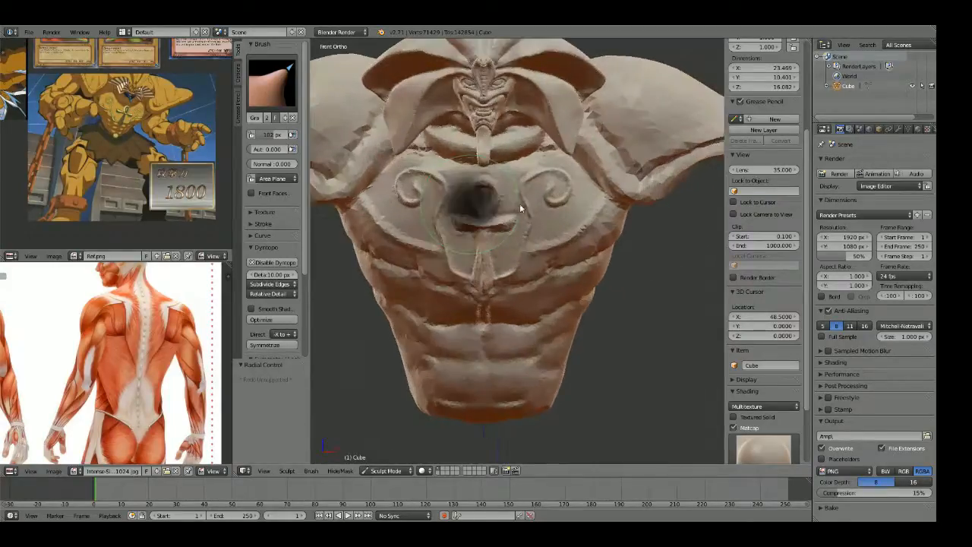
pyautogui.press('g')
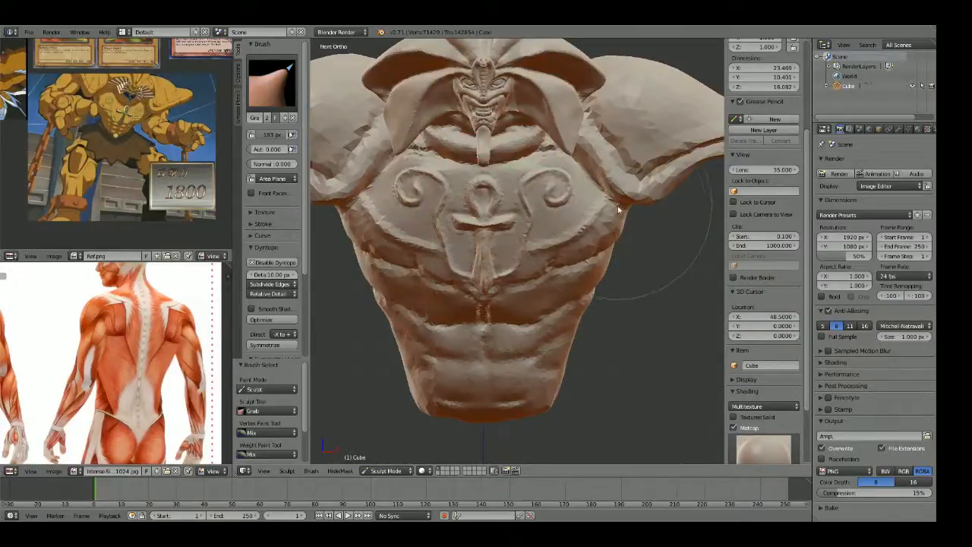
pyautogui.scroll(-2, 547, 256)
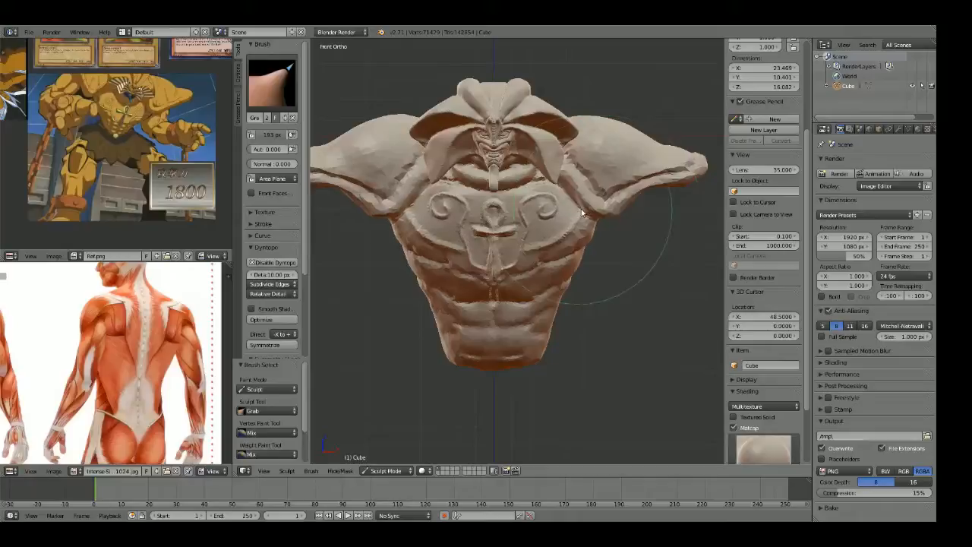
pyautogui.moveTo(582, 211); pyautogui.dragTo(585, 212)
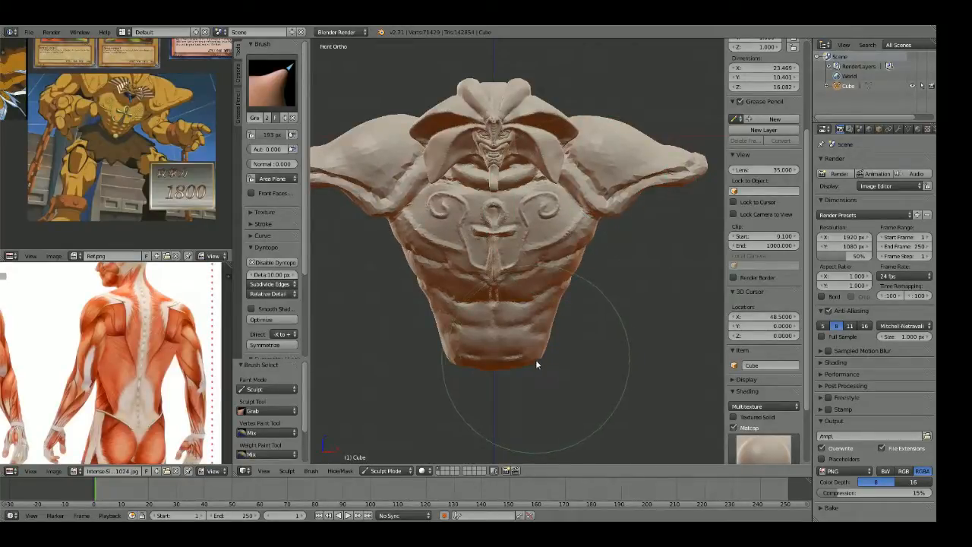
# Step: Pull the torso's lower end backward in side view with the Grab brush to deepen the waist
pyautogui.press('KP_3')
pyautogui.scroll(-2, 540, 349)
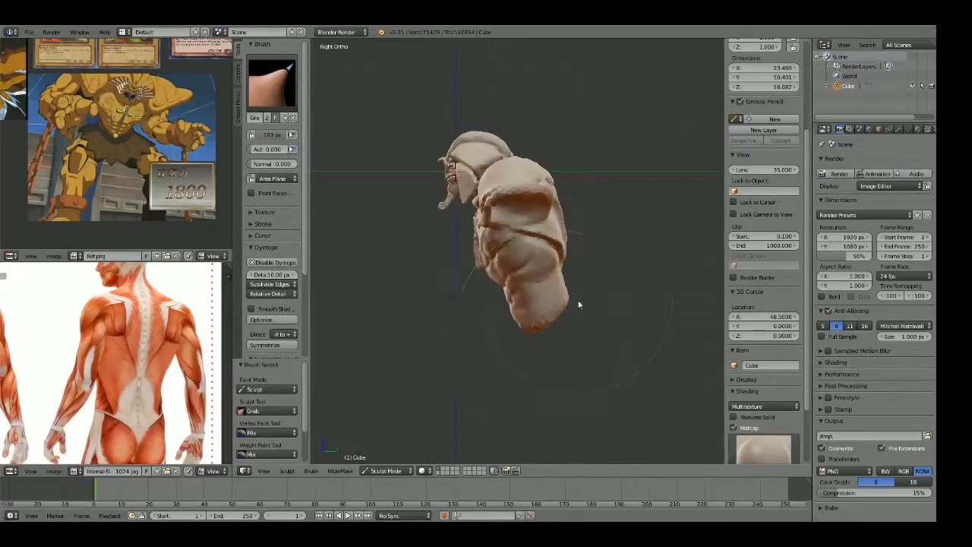
pyautogui.press('KP_1')
pyautogui.press('KP_5')
pyautogui.moveTo(597, 299); pyautogui.dragTo(651, 291, button='middle')
pyautogui.press('KP_3')
pyautogui.scroll(2, 579, 298)
pyautogui.press('KP_5')
pyautogui.moveTo(539, 322)
pyautogui.mouseDown()
pyautogui.moveTo(569, 308)
pyautogui.moveTo(564, 319)
pyautogui.moveTo(542, 302)
pyautogui.mouseUp()
pyautogui.scroll(-1, 566, 319)
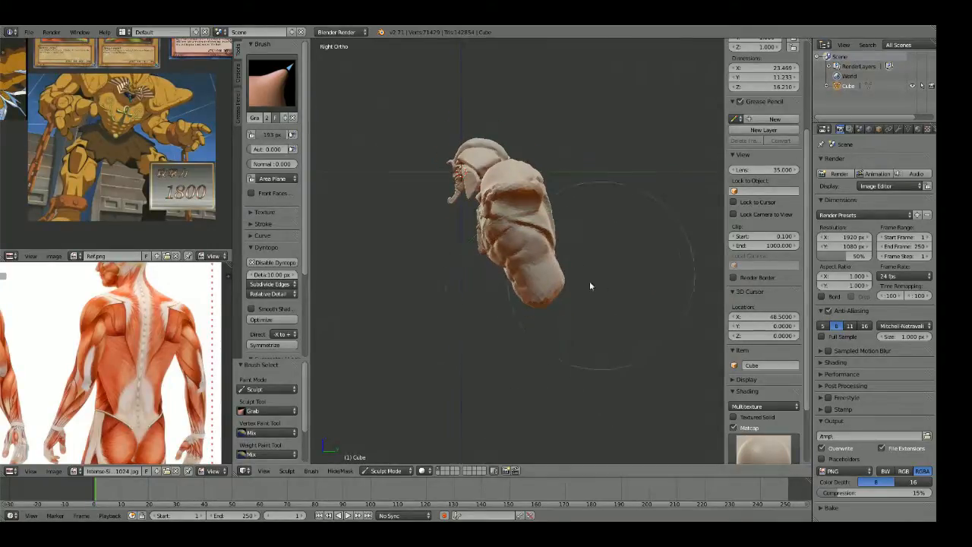
# Step: Tuck the bottom edge of the waist upward in side view with the 193 px Grab brush
pyautogui.scroll(2, 591, 283)
pyautogui.scroll(-1, 578, 266)
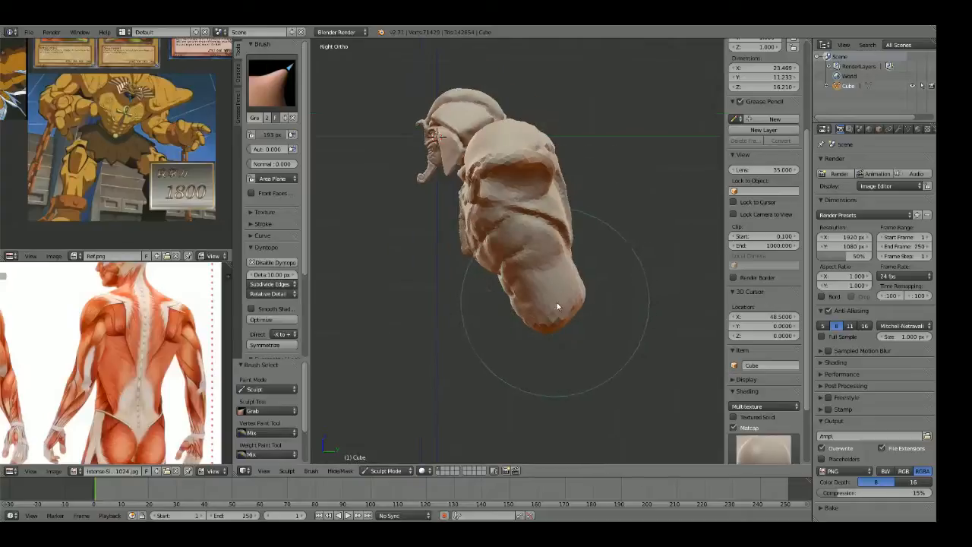
pyautogui.keyDown('shift'); pyautogui.moveTo(557, 322); pyautogui.dragTo(550, 277, button='middle'); pyautogui.keyUp('shift')
pyautogui.scroll(1, 562, 256)
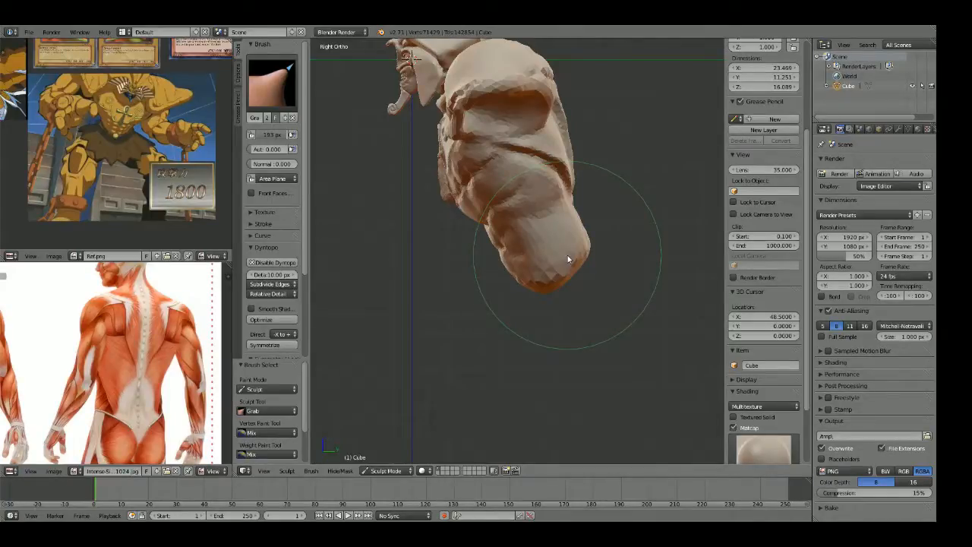
# Step: Examine the lower back and the underside of the waist against the muscle anatomy reference
pyautogui.scroll(1, 590, 237)
pyautogui.moveTo(589, 237)
pyautogui.mouseDown(button='middle')
pyautogui.moveTo(496, 243)
pyautogui.moveTo(476, 269)
pyautogui.moveTo(489, 276)
pyautogui.mouseUp(button='middle')
pyautogui.scroll(1, 489, 276)
pyautogui.scroll(-2, 126, 307)
pyautogui.scroll(2, 122, 307)
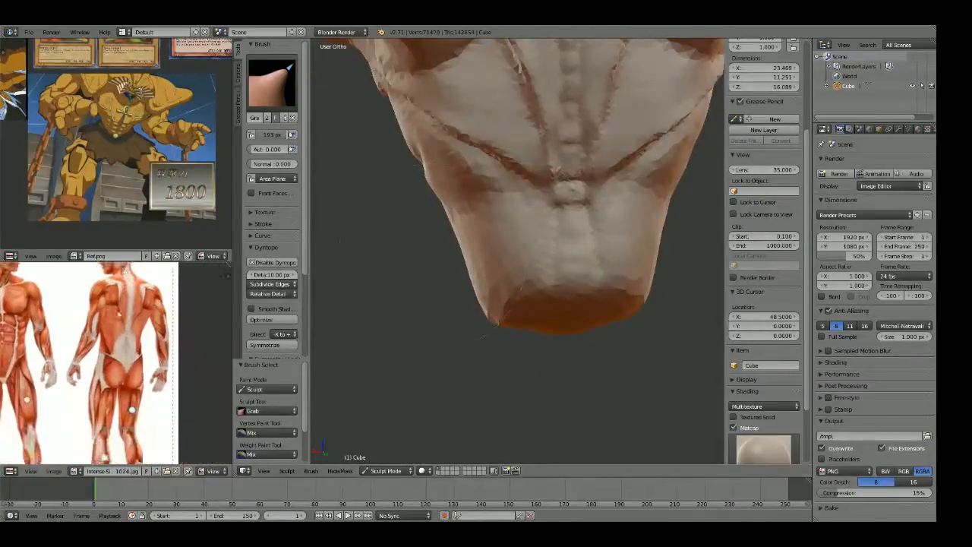
pyautogui.moveTo(529, 348); pyautogui.dragTo(556, 323, button='middle')
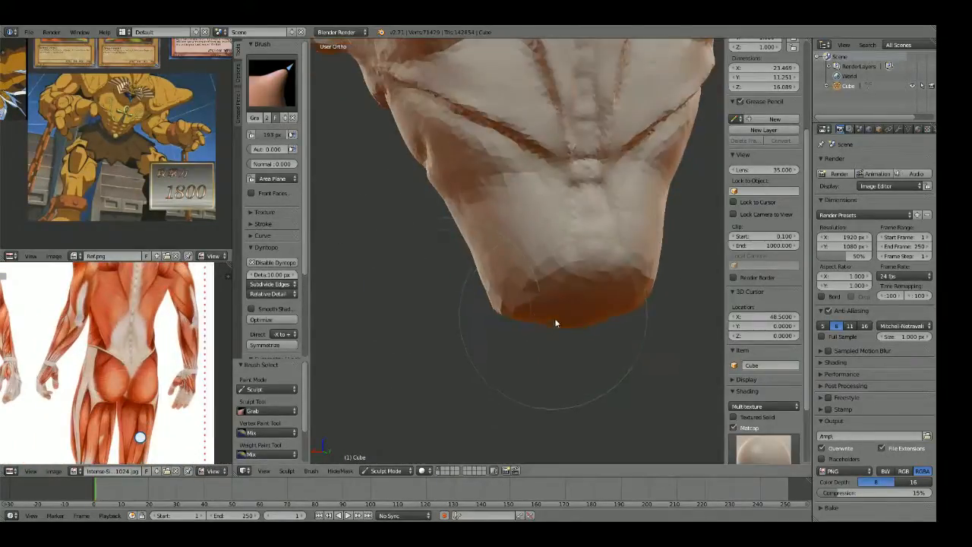
pyautogui.press('f')
pyautogui.click(529, 319)
pyautogui.moveTo(495, 313)
pyautogui.mouseDown(button='middle')
pyautogui.moveTo(525, 288)
pyautogui.moveTo(636, 275)
pyautogui.moveTo(603, 278)
pyautogui.mouseUp(button='middle')
pyautogui.press('KP_1')
pyautogui.scroll(-3, 205, 357)
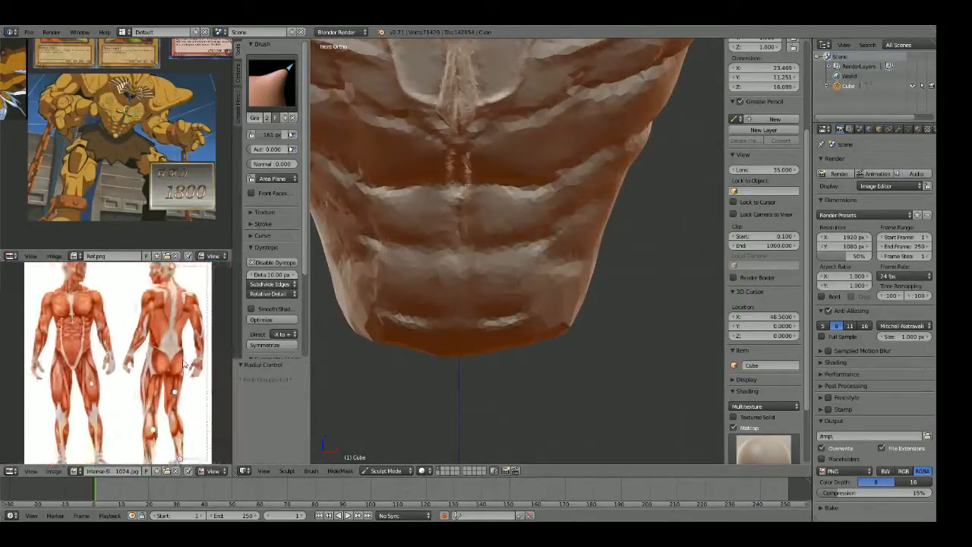
# Step: Deepen the horizontal and vertical grooves between the abdominal muscles with the Crease brush
pyautogui.scroll(3, 156, 372)
pyautogui.scroll(1, 500, 292)
pyautogui.keyDown('shift'); pyautogui.moveTo(466, 267); pyautogui.dragTo(547, 275, button='middle'); pyautogui.keyUp('shift')
pyautogui.scroll(1, 548, 275)
pyautogui.press('f')
pyautogui.click(486, 282)
pyautogui.hotkey('shift', 'c')
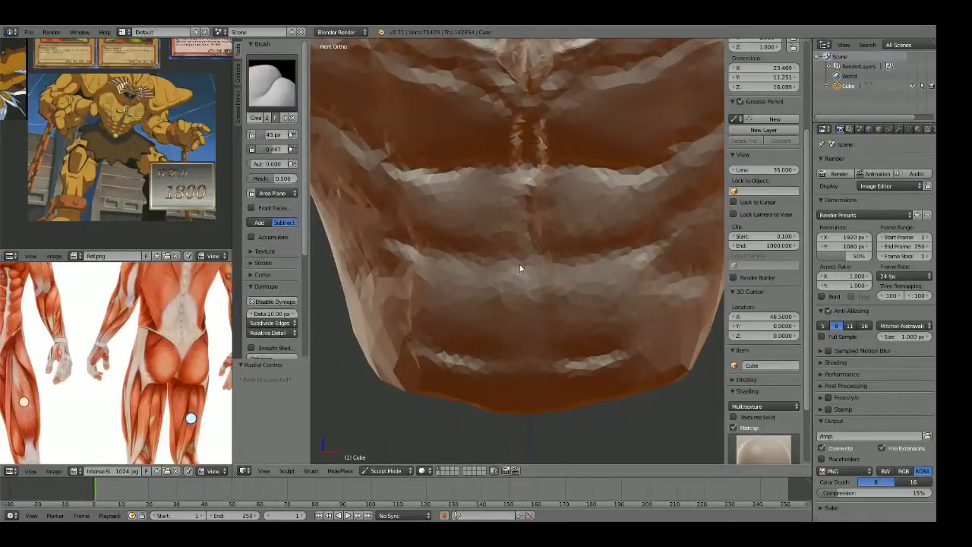
pyautogui.moveTo(530, 275)
pyautogui.mouseDown()
pyautogui.moveTo(540, 337)
pyautogui.moveTo(527, 276)
pyautogui.moveTo(530, 347)
pyautogui.moveTo(459, 348)
pyautogui.moveTo(516, 265)
pyautogui.moveTo(426, 270)
pyautogui.moveTo(512, 270)
pyautogui.moveTo(441, 266)
pyautogui.moveTo(430, 280)
pyautogui.mouseUp()
pyautogui.moveTo(510, 186); pyautogui.dragTo(414, 175)
pyautogui.scroll(-4, 505, 237)
pyautogui.scroll(3, 512, 258)
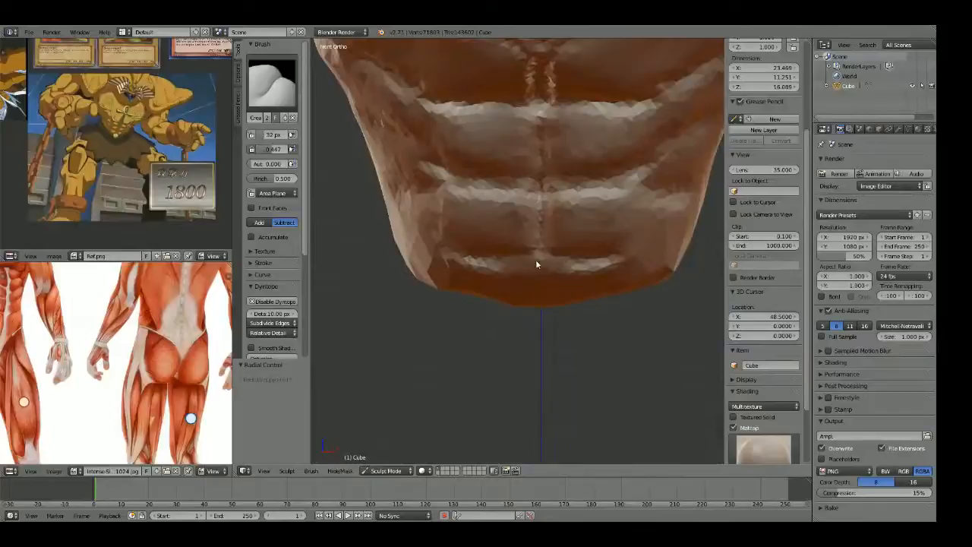
# Step: Build up a round bump at the base of the abdominal midline with a 44 px Draw brush
pyautogui.press('x')
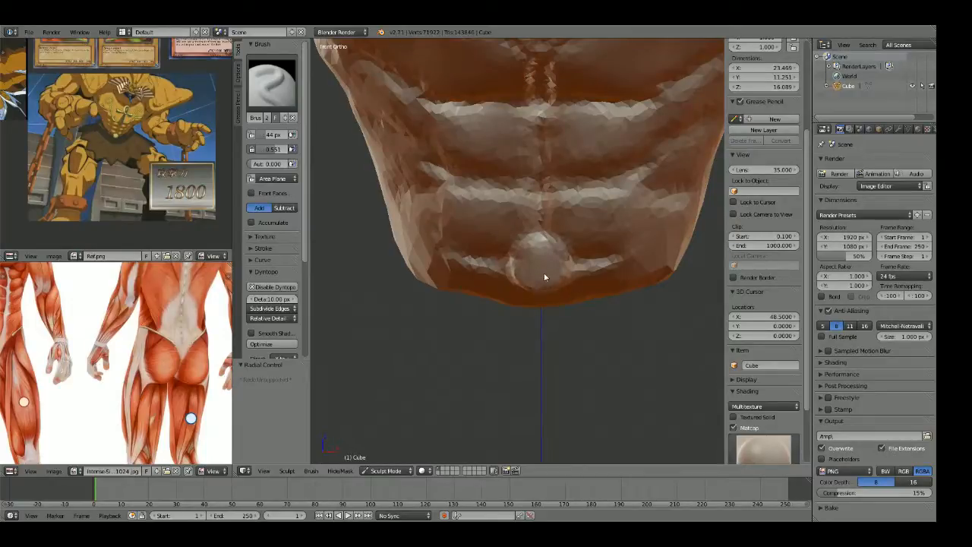
pyautogui.scroll(-7, 544, 277)
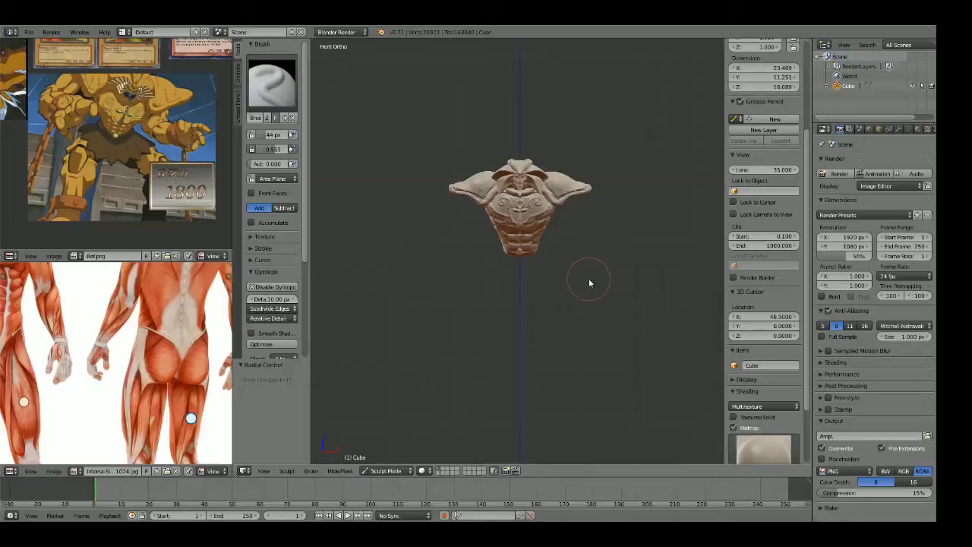
pyautogui.scroll(5, 590, 283)
# Step: Push the flank below the armpit slightly inward with an enlarged Grab brush
pyautogui.keyDown('shift'); pyautogui.moveTo(577, 258); pyautogui.dragTo(572, 277, button='middle'); pyautogui.keyUp('shift')
pyautogui.scroll(1, 573, 267)
pyautogui.keyDown('shift'); pyautogui.moveTo(534, 196); pyautogui.dragTo(577, 247, button='middle'); pyautogui.keyUp('shift')
pyautogui.press('g')
pyautogui.press('f')
pyautogui.rightClick(456, 230)
pyautogui.moveTo(454, 229); pyautogui.dragTo(466, 223)
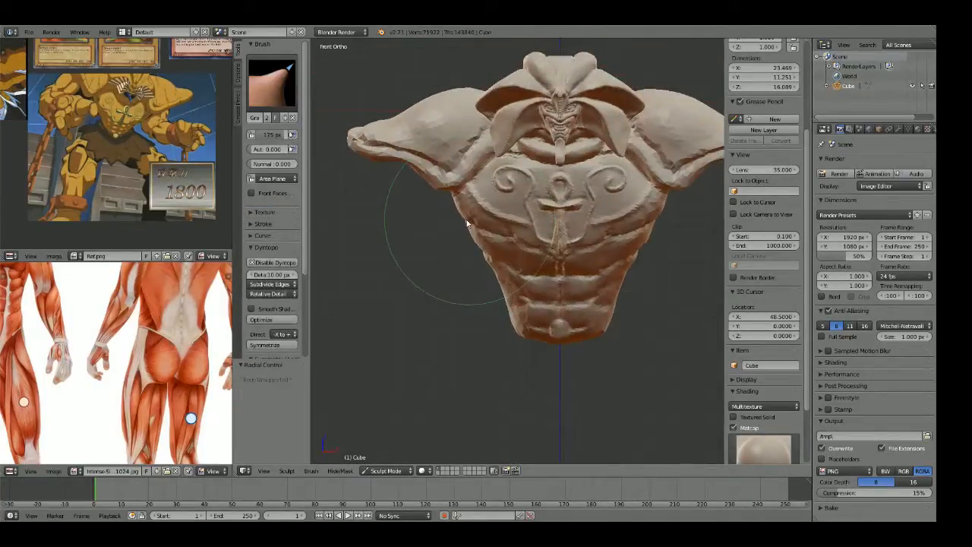
# Step: Check the torso from the side and save the sculpt as a new version named Exodia_003.blend
pyautogui.moveTo(466, 223)
pyautogui.mouseDown(button='middle')
pyautogui.moveTo(651, 231)
pyautogui.moveTo(497, 218)
pyautogui.mouseUp(button='middle')
pyautogui.press('KP_1')
pyautogui.press('KP_3')
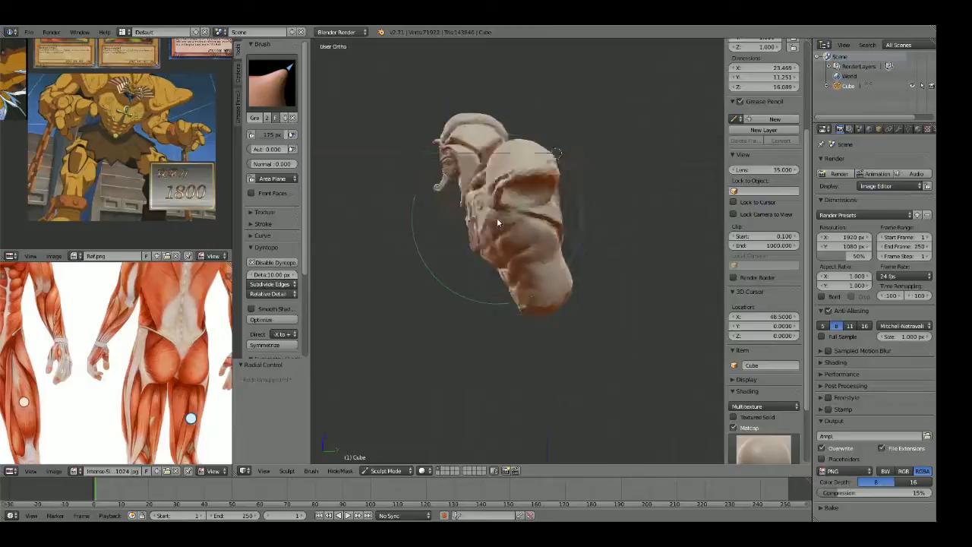
pyautogui.keyDown('shift'); pyautogui.moveTo(596, 278); pyautogui.dragTo(569, 211, button='middle'); pyautogui.keyUp('shift')
pyautogui.hotkey('ctrl', 's')
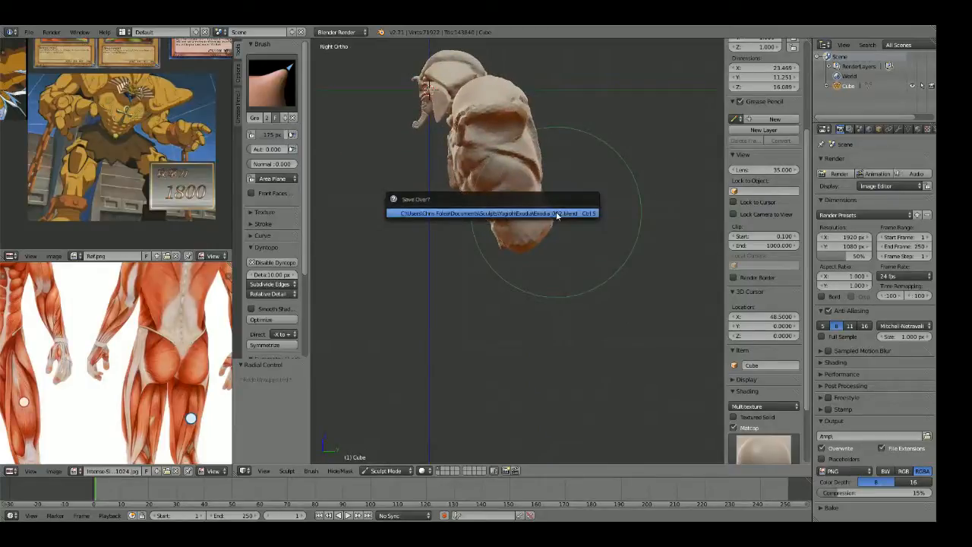
pyautogui.hotkey('ctrl', 'shift', 's')
pyautogui.click(151, 68)
pyautogui.press('Return')
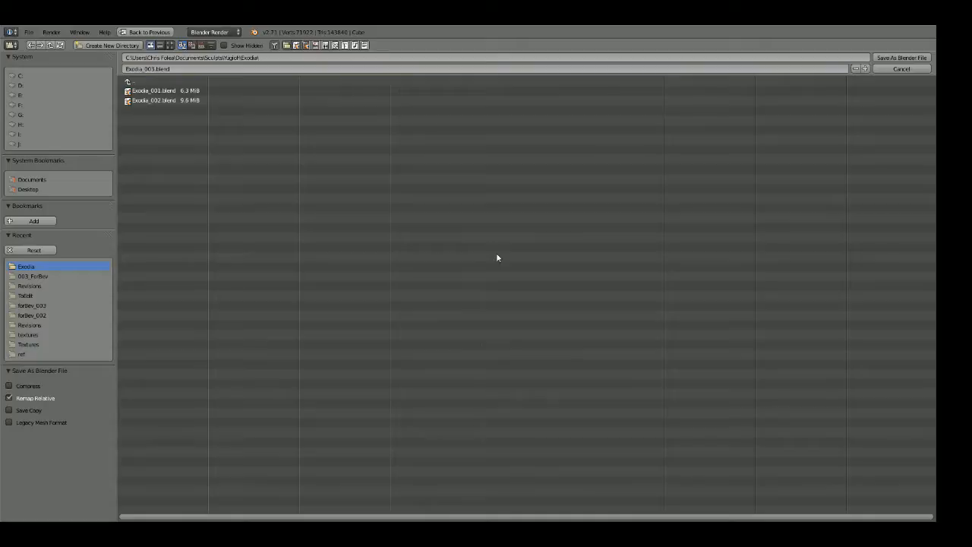
pyautogui.press('Return')
# Step: Refine the shoulder's form up close with the Grab brush at several sizes
pyautogui.press('KP_1')
pyautogui.moveTo(599, 238)
pyautogui.mouseDown(button='middle')
pyautogui.moveTo(616, 245)
pyautogui.moveTo(573, 297)
pyautogui.moveTo(594, 291)
pyautogui.moveTo(582, 272)
pyautogui.moveTo(558, 282)
pyautogui.moveTo(512, 275)
pyautogui.moveTo(441, 233)
pyautogui.moveTo(475, 263)
pyautogui.moveTo(445, 282)
pyautogui.moveTo(555, 302)
pyautogui.mouseUp(button='middle')
pyautogui.press('KP_1')
pyautogui.scroll(3, 564, 242)
pyautogui.press('g')
pyautogui.press('f')
pyautogui.click(574, 257)
pyautogui.press('f')
pyautogui.click(511, 260)
pyautogui.scroll(2, 512, 275)
pyautogui.press('f')
pyautogui.click(552, 293)
# Step: Sharpen the lower edge of the shoulder with a 34 px Crease brush
pyautogui.press('KP_1')
pyautogui.hotkey('shift', 'c')
pyautogui.press('f')
pyautogui.click(460, 317)
pyautogui.press('f')
pyautogui.click(640, 267)
pyautogui.moveTo(663, 250); pyautogui.dragTo(540, 310)
pyautogui.moveTo(608, 295)
pyautogui.mouseDown()
pyautogui.moveTo(491, 332)
pyautogui.moveTo(423, 367)
pyautogui.moveTo(320, 291)
pyautogui.moveTo(370, 328)
pyautogui.moveTo(337, 278)
pyautogui.mouseUp()
pyautogui.scroll(-9, 336, 278)
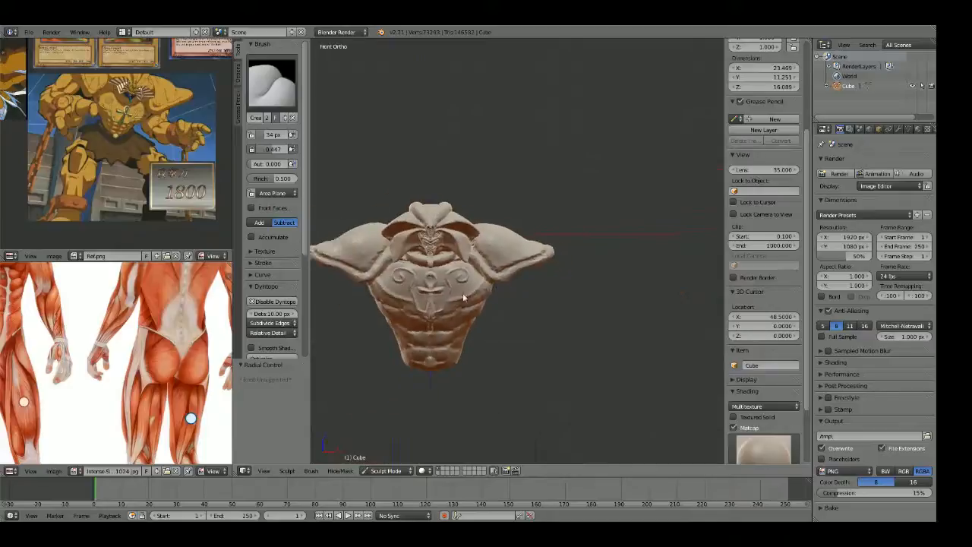
# Step: Inspect the torso's side profile and underside where the legs attach
pyautogui.keyDown('shift'); pyautogui.moveTo(448, 298); pyautogui.dragTo(572, 273, button='middle'); pyautogui.keyUp('shift')
pyautogui.keyDown('shift'); pyautogui.moveTo(576, 365); pyautogui.dragTo(586, 227, button='middle'); pyautogui.keyUp('shift')
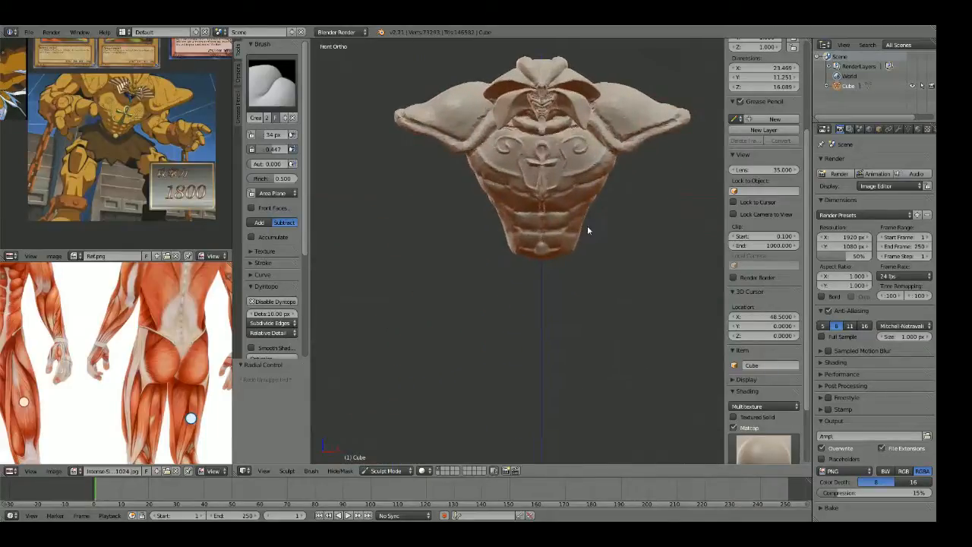
pyautogui.press('KP_3')
pyautogui.scroll(2, 581, 224)
pyautogui.click(604, 244)
pyautogui.scroll(-3, 163, 391)
pyautogui.scroll(1, 598, 212)
pyautogui.moveTo(598, 209)
pyautogui.mouseDown(button='middle')
pyautogui.moveTo(582, 217)
pyautogui.moveTo(623, 203)
pyautogui.moveTo(570, 231)
pyautogui.moveTo(640, 158)
pyautogui.moveTo(524, 227)
pyautogui.mouseUp(button='middle')
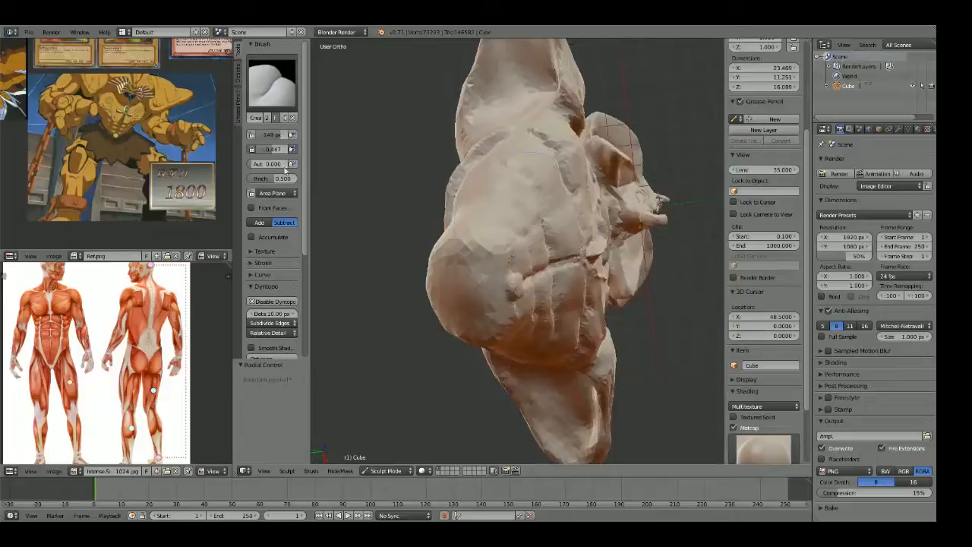
# Step: Pull a pair of legs down from the base of the torso with a large Snake Hook brush
pyautogui.click(272, 82)
pyautogui.click(307, 214)
pyautogui.moveTo(519, 262)
pyautogui.mouseDown(button='middle')
pyautogui.moveTo(562, 214)
pyautogui.moveTo(636, 226)
pyautogui.moveTo(443, 219)
pyautogui.moveTo(506, 233)
pyautogui.mouseUp(button='middle')
pyautogui.press('KP_1')
pyautogui.press('f')
pyautogui.click(579, 228)
pyautogui.moveTo(462, 243); pyautogui.dragTo(522, 447)
pyautogui.press('KP_3')
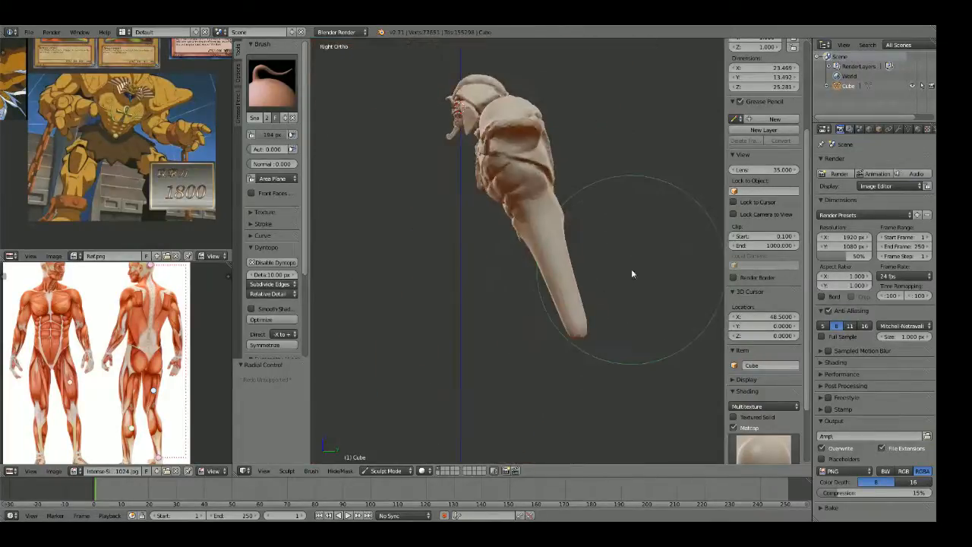
# Step: Bend the legs into a curved thigh and calf profile in side view with a 200 px Grab brush
pyautogui.keyDown('shift'); pyautogui.moveTo(624, 285); pyautogui.dragTo(585, 238, button='middle'); pyautogui.keyUp('shift')
pyautogui.press('g')
pyautogui.press('f')
pyautogui.click(550, 242)
pyautogui.moveTo(538, 281); pyautogui.dragTo(512, 297)
pyautogui.moveTo(514, 234)
pyautogui.mouseDown()
pyautogui.moveTo(482, 248)
pyautogui.moveTo(464, 241)
pyautogui.mouseUp()
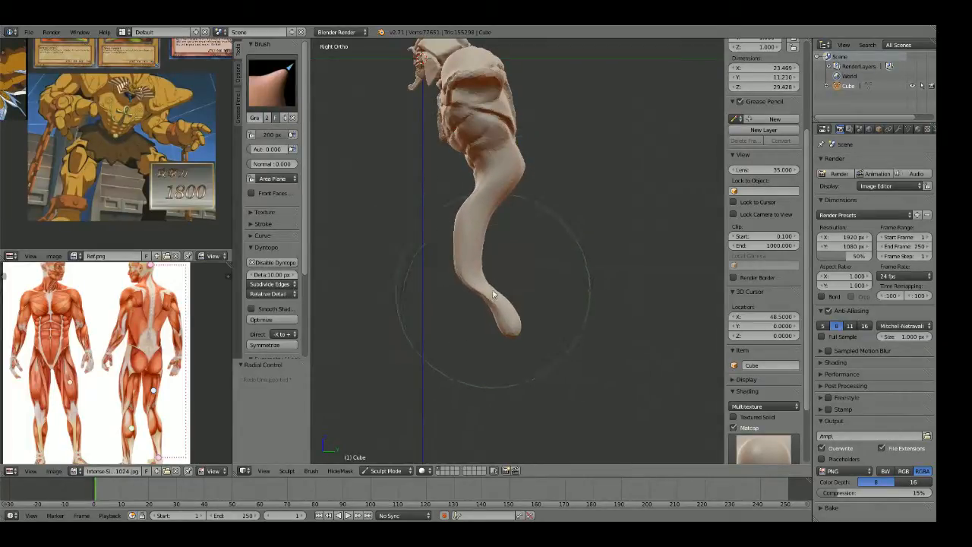
pyautogui.scroll(-3, 468, 267)
pyautogui.scroll(3, 554, 262)
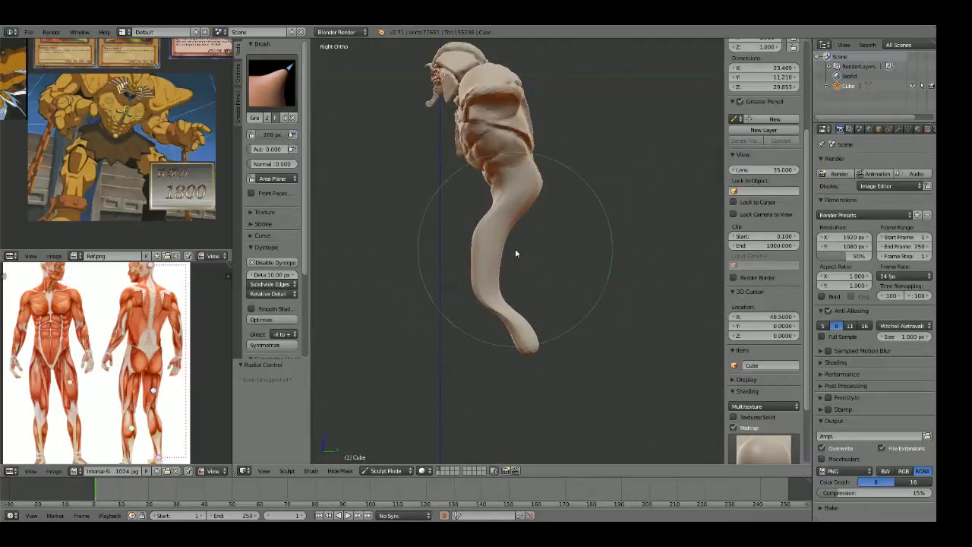
# Step: Lengthen the lower legs and bring their ends slightly inward with the 200 px Grab brush, following the full-body anatomy reference
pyautogui.scroll(-2, 120, 360)
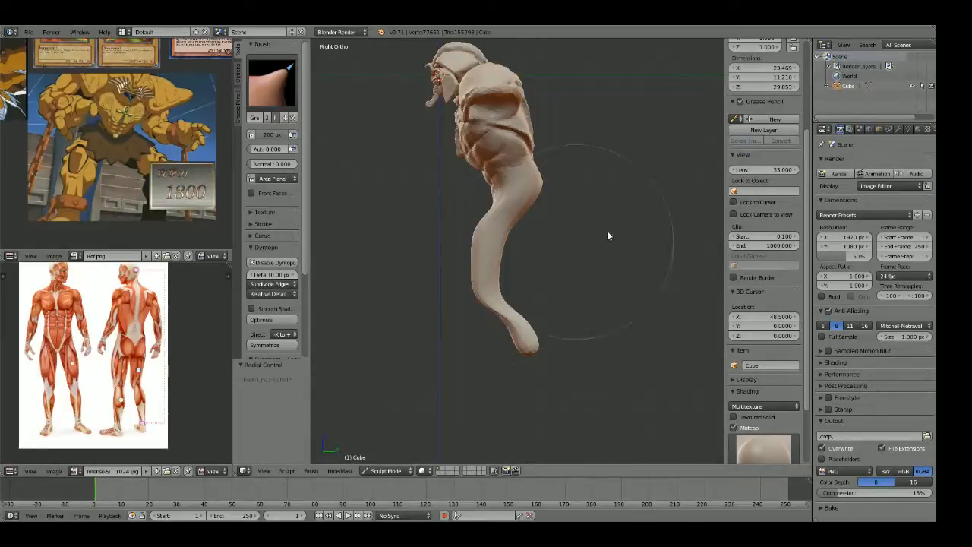
pyautogui.scroll(3, 593, 272)
pyautogui.moveTo(580, 264)
pyautogui.mouseDown()
pyautogui.moveTo(598, 246)
pyautogui.moveTo(587, 283)
pyautogui.moveTo(601, 408)
pyautogui.moveTo(580, 369)
pyautogui.moveTo(597, 414)
pyautogui.mouseUp()
pyautogui.moveTo(598, 414); pyautogui.dragTo(682, 332, button='middle')
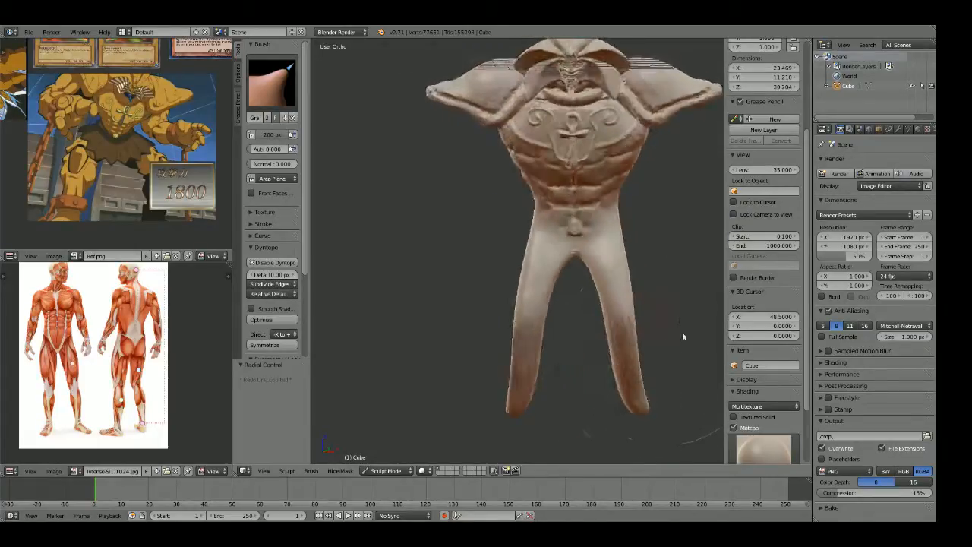
pyautogui.press('KP_1')
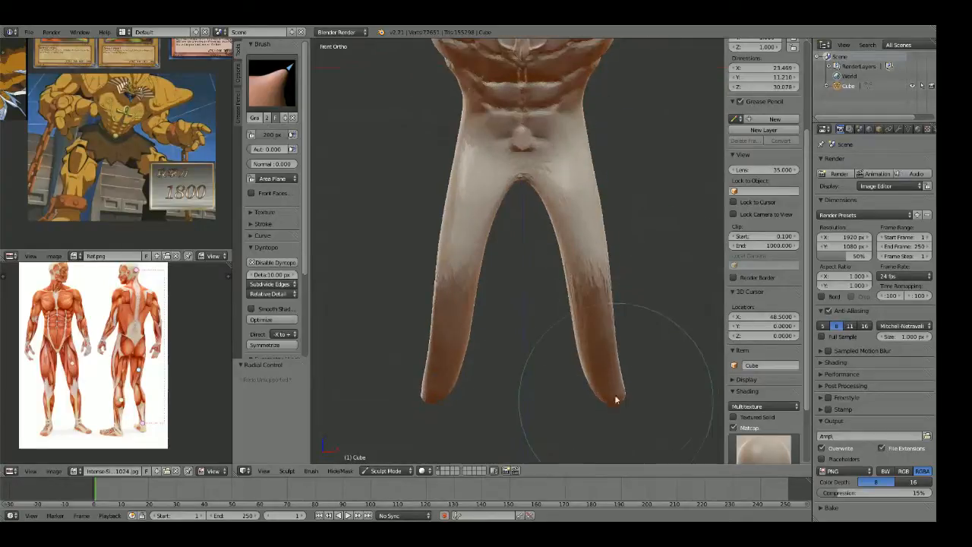
pyautogui.moveTo(618, 398); pyautogui.dragTo(607, 410)
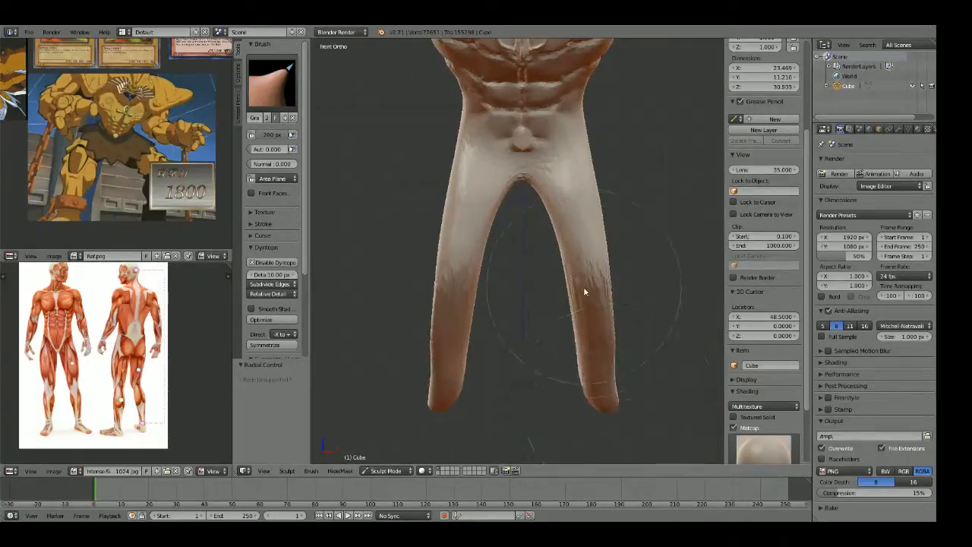
# Step: Set the dynamic topology refine method to Subdivide Collapse and rework the legs' surface with a 200 px Draw brush
pyautogui.click(271, 283)
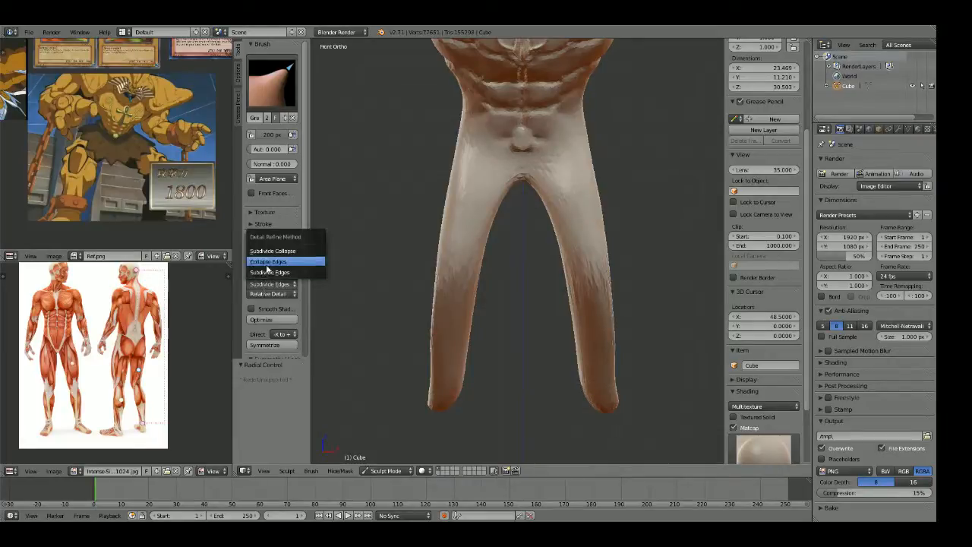
pyautogui.click(271, 257)
pyautogui.click(273, 91)
pyautogui.click(376, 158)
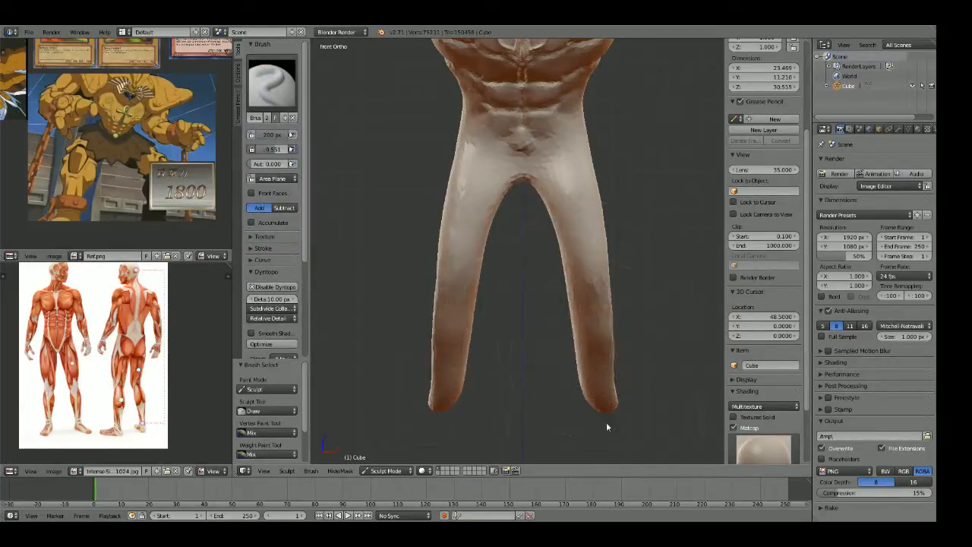
# Step: Rework the thigh in side view and push its front and back edges forward toward the knee with a 200 px Grab brush
pyautogui.press('KP_3')
pyautogui.moveTo(597, 296); pyautogui.dragTo(578, 272)
pyautogui.keyDown('shift'); pyautogui.moveTo(599, 218); pyautogui.dragTo(525, 266, button='middle'); pyautogui.keyUp('shift')
pyautogui.moveTo(541, 243)
pyautogui.mouseDown()
pyautogui.moveTo(570, 210)
pyautogui.moveTo(515, 201)
pyautogui.mouseUp()
pyautogui.press('g')
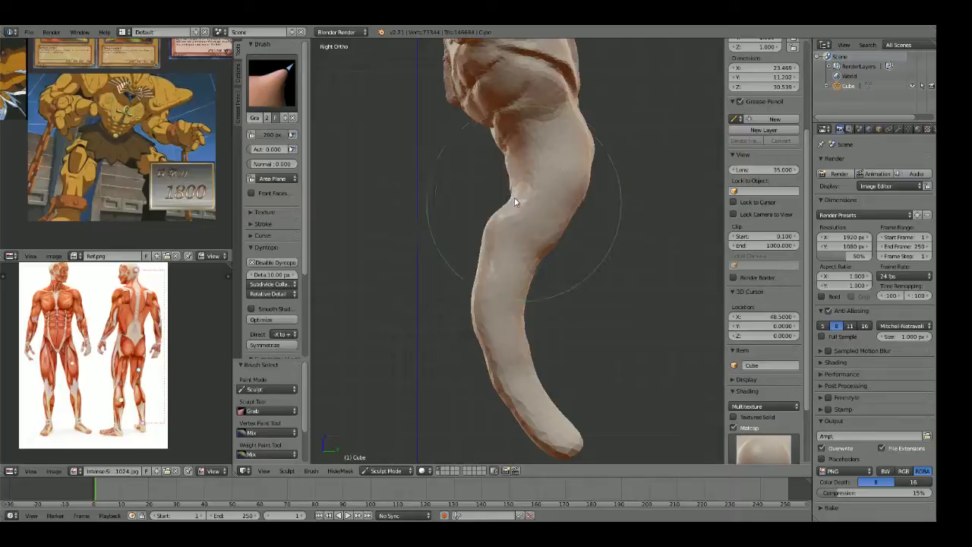
pyautogui.moveTo(529, 291)
pyautogui.mouseDown()
pyautogui.moveTo(545, 263)
pyautogui.moveTo(479, 266)
pyautogui.moveTo(490, 267)
pyautogui.moveTo(494, 243)
pyautogui.mouseUp()
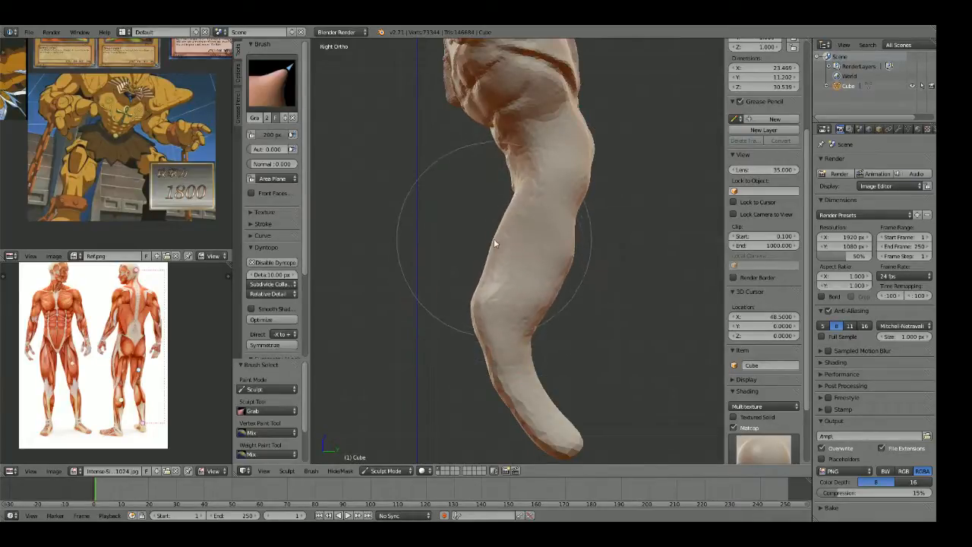
pyautogui.moveTo(570, 290); pyautogui.dragTo(553, 288)
# Step: Examine the Right Leg of the Forbidden One card in the reference collage for the leg's shape
pyautogui.scroll(-4, 98, 133)
pyautogui.scroll(6, 102, 166)
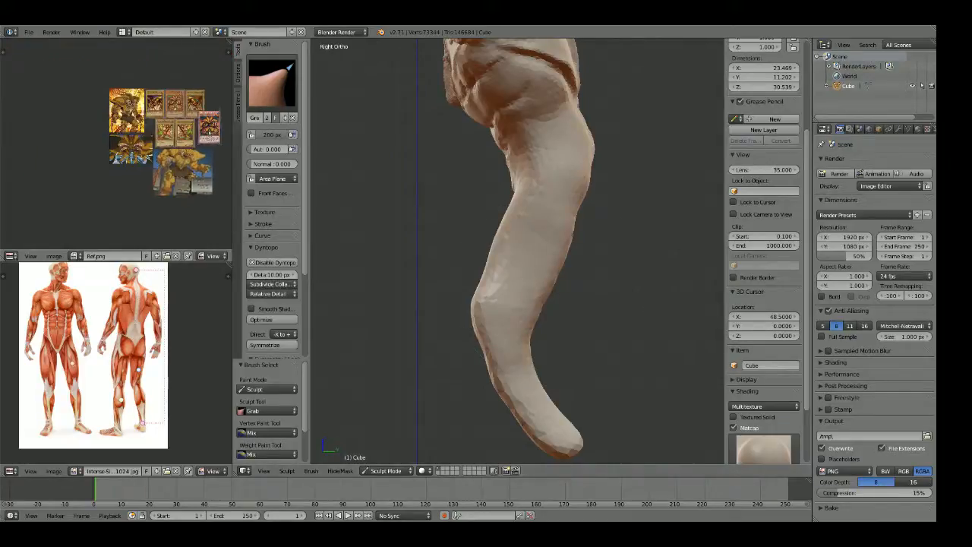
pyautogui.keyDown('shift'); pyautogui.moveTo(500, 323); pyautogui.dragTo(500, 273, button='middle'); pyautogui.keyUp('shift')
pyautogui.keyDown('shift'); pyautogui.moveTo(497, 333); pyautogui.dragTo(506, 279, button='middle'); pyautogui.keyUp('shift')
pyautogui.moveTo(174, 77); pyautogui.dragTo(40, 98, button='middle')
pyautogui.scroll(-3, 117, 126)
pyautogui.scroll(2, 56, 136)
pyautogui.moveTo(56, 150)
pyautogui.mouseDown(button='middle')
pyautogui.moveTo(143, 152)
pyautogui.moveTo(64, 158)
pyautogui.mouseUp(button='middle')
pyautogui.moveTo(207, 152); pyautogui.dragTo(271, 138, button='middle')
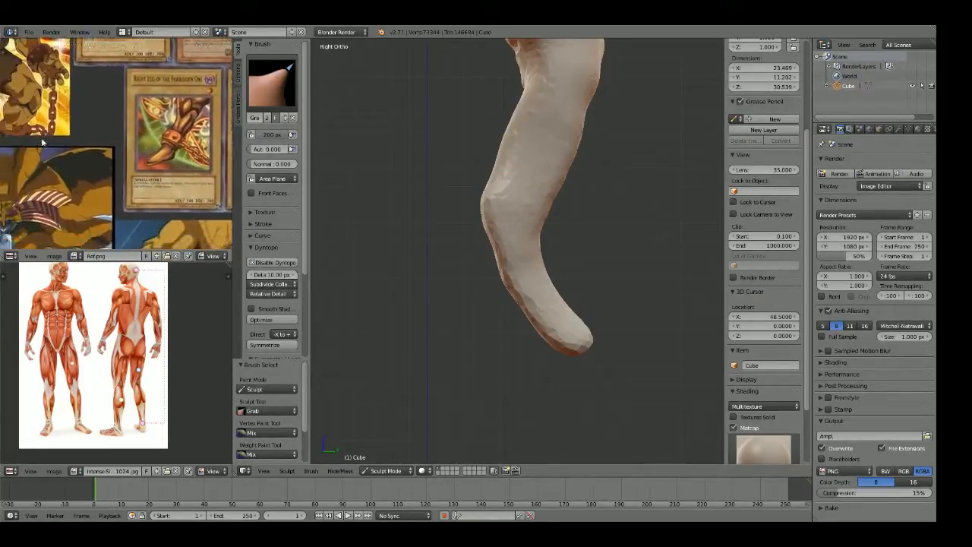
# Step: Pull the lower legs into a longer, straighter shape in side view with the 200 px Grab brush
pyautogui.moveTo(534, 261)
pyautogui.mouseDown()
pyautogui.moveTo(560, 260)
pyautogui.moveTo(566, 219)
pyautogui.moveTo(580, 279)
pyautogui.moveTo(523, 275)
pyautogui.moveTo(559, 367)
pyautogui.moveTo(586, 387)
pyautogui.moveTo(587, 244)
pyautogui.mouseUp()
pyautogui.press('KP_1')
pyautogui.scroll(-1, 606, 248)
pyautogui.keyDown('shift'); pyautogui.moveTo(608, 248); pyautogui.dragTo(591, 292, button='middle'); pyautogui.keyUp('shift')
pyautogui.scroll(1, 560, 275)
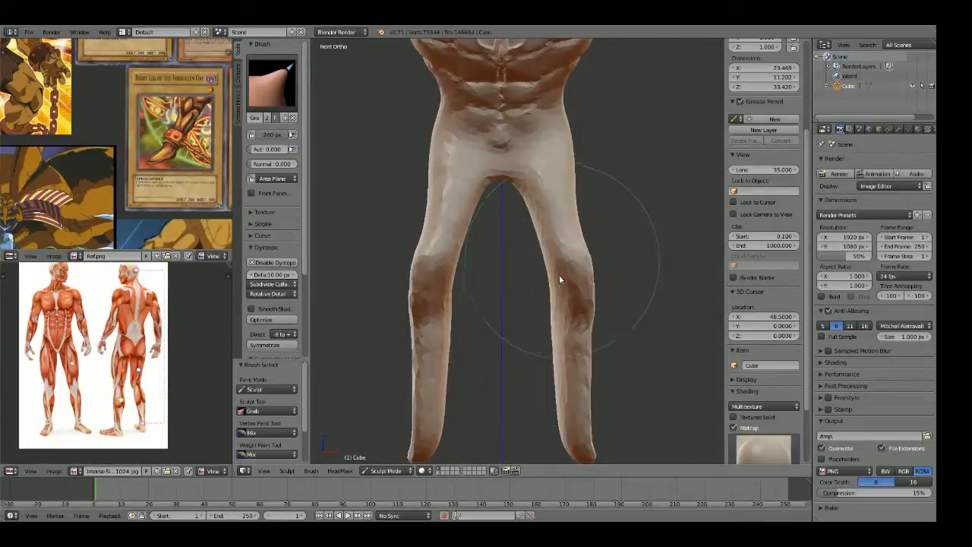
# Step: Thicken the legs from the thighs down to the ankles in front view with a 148 px Inflate brush
pyautogui.press('i')
pyautogui.scroll(-2, 562, 257)
pyautogui.press('f')
pyautogui.click(536, 257)
pyautogui.moveTo(549, 235)
pyautogui.mouseDown()
pyautogui.moveTo(528, 259)
pyautogui.moveTo(536, 235)
pyautogui.moveTo(557, 392)
pyautogui.mouseUp()
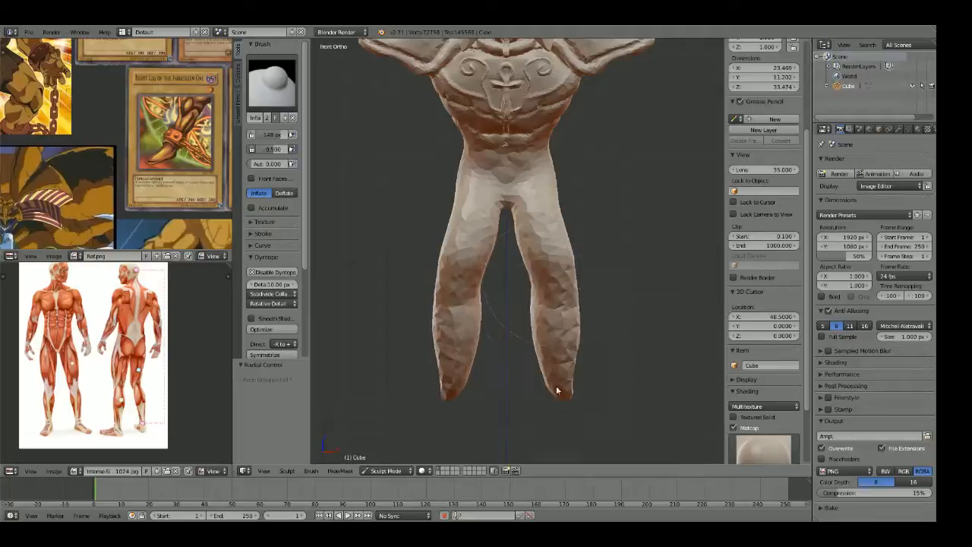
# Step: Adjust the upper leg profile in side view and pull the buttocks out backward with the 200 px Grab brush
pyautogui.press('KP_3')
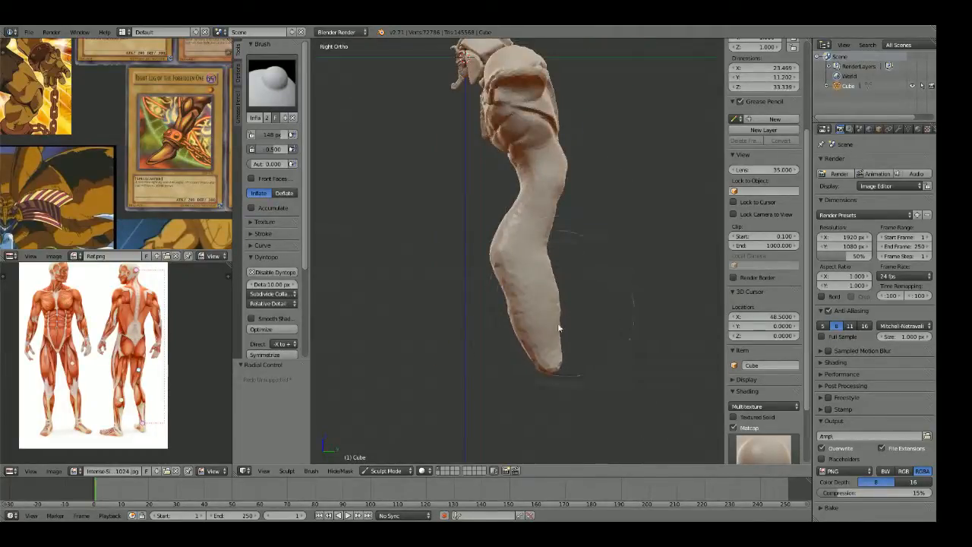
pyautogui.scroll(3, 570, 304)
pyautogui.press('g')
pyautogui.moveTo(566, 272)
pyautogui.mouseDown()
pyautogui.moveTo(549, 282)
pyautogui.moveTo(545, 238)
pyautogui.mouseUp()
pyautogui.scroll(-4, 531, 194)
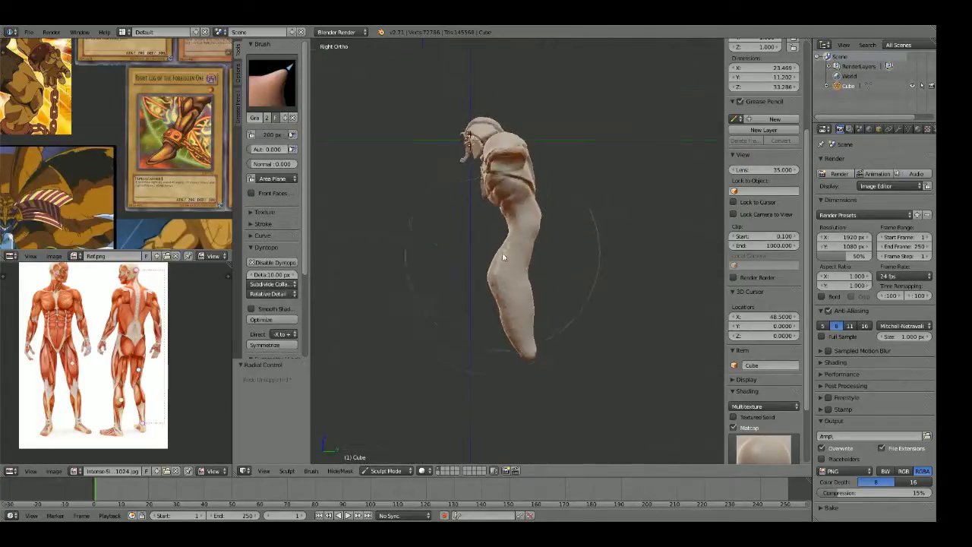
pyautogui.scroll(4, 502, 278)
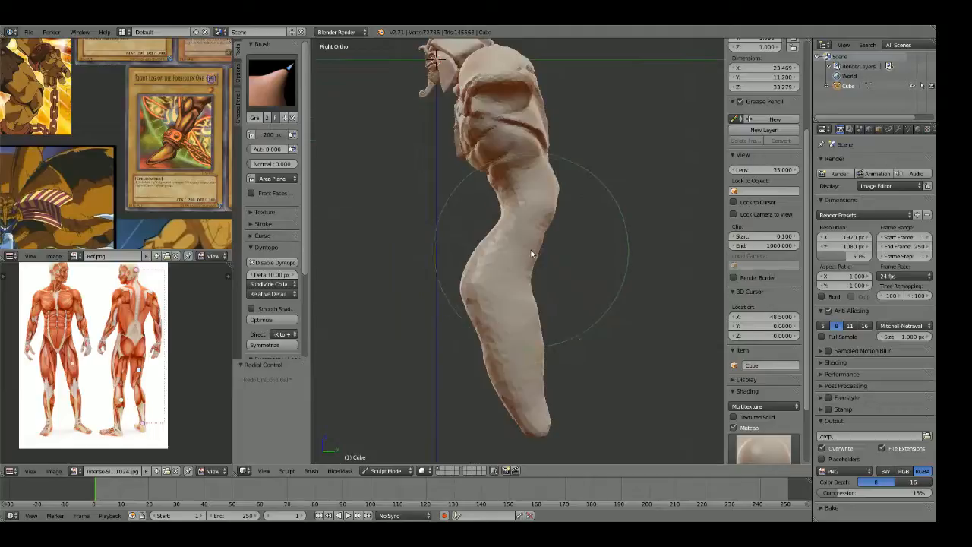
pyautogui.moveTo(604, 170)
pyautogui.mouseDown(button='middle')
pyautogui.moveTo(628, 149)
pyautogui.moveTo(494, 212)
pyautogui.moveTo(520, 269)
pyautogui.moveTo(582, 223)
pyautogui.mouseUp(button='middle')
pyautogui.hotkey('ctrl', 'z')
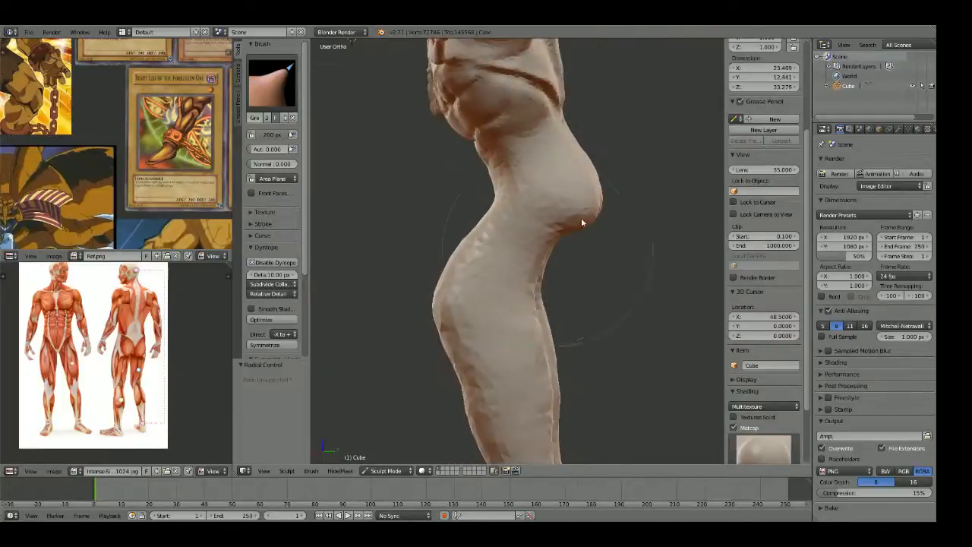
pyautogui.press('KP_3')
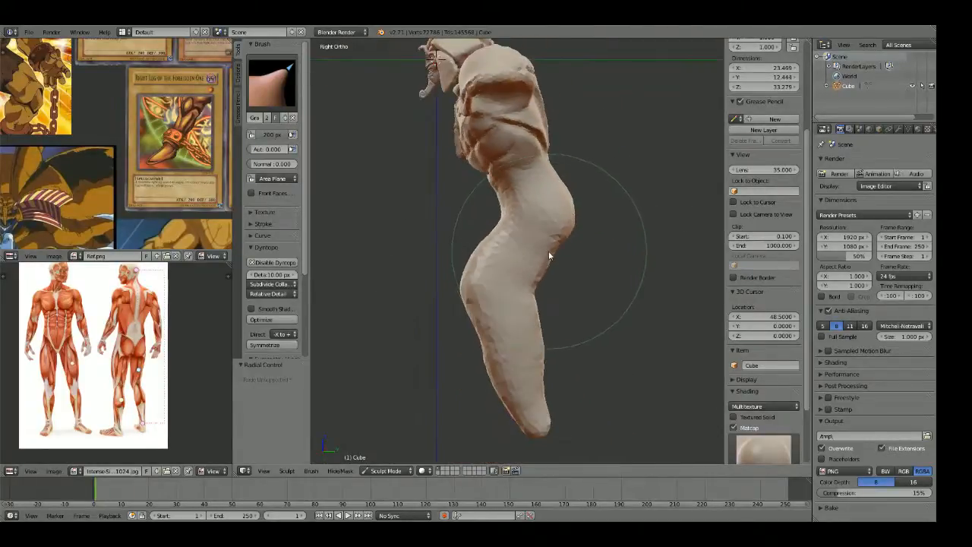
# Step: Carve a groove across the outer thigh above the knee with the Crease brush, checking the reference artwork
pyautogui.moveTo(95, 141); pyautogui.dragTo(140, 130, button='middle')
pyautogui.scroll(5, 140, 132)
pyautogui.moveTo(499, 245)
pyautogui.mouseDown(button='middle')
pyautogui.moveTo(604, 288)
pyautogui.moveTo(456, 259)
pyautogui.mouseUp(button='middle')
pyautogui.hotkey('shift', 'c')
pyautogui.press('f')
pyautogui.click(514, 291)
pyautogui.scroll(5, 564, 266)
pyautogui.moveTo(549, 257); pyautogui.dragTo(487, 312)
pyautogui.moveTo(456, 308); pyautogui.dragTo(606, 314, button='middle')
pyautogui.moveTo(605, 315)
pyautogui.mouseDown()
pyautogui.moveTo(527, 233)
pyautogui.moveTo(607, 319)
pyautogui.mouseUp()
pyautogui.scroll(-3, 660, 316)
# Step: Widen the thighs and knees outward in the front and back views with the 200 px Grab brush
pyautogui.press('KP_1')
pyautogui.press('g')
pyautogui.moveTo(558, 248); pyautogui.dragTo(575, 251)
pyautogui.scroll(-2, 577, 249)
pyautogui.scroll(1, 577, 252)
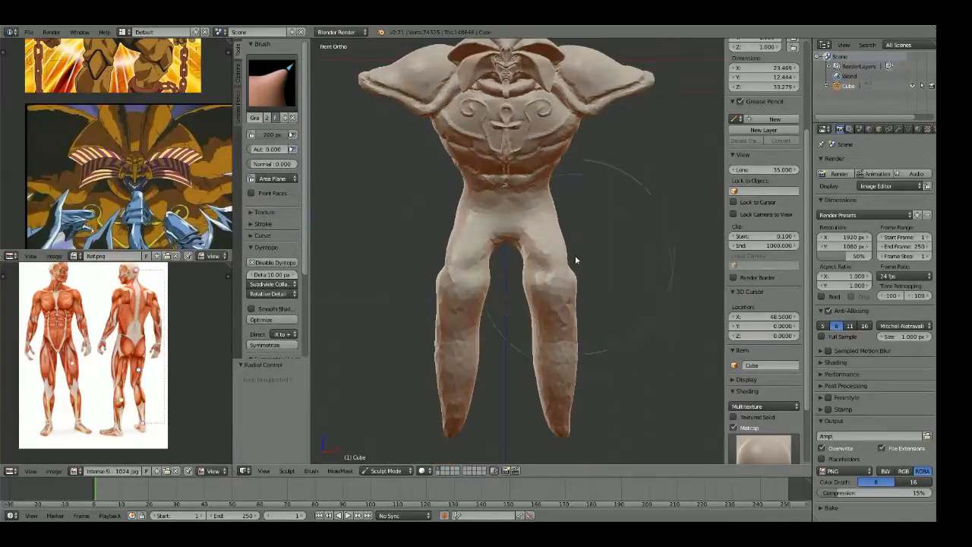
pyautogui.moveTo(575, 255); pyautogui.dragTo(382, 266, button='middle')
pyautogui.moveTo(485, 276); pyautogui.dragTo(462, 278)
pyautogui.moveTo(484, 328); pyautogui.dragTo(476, 329)
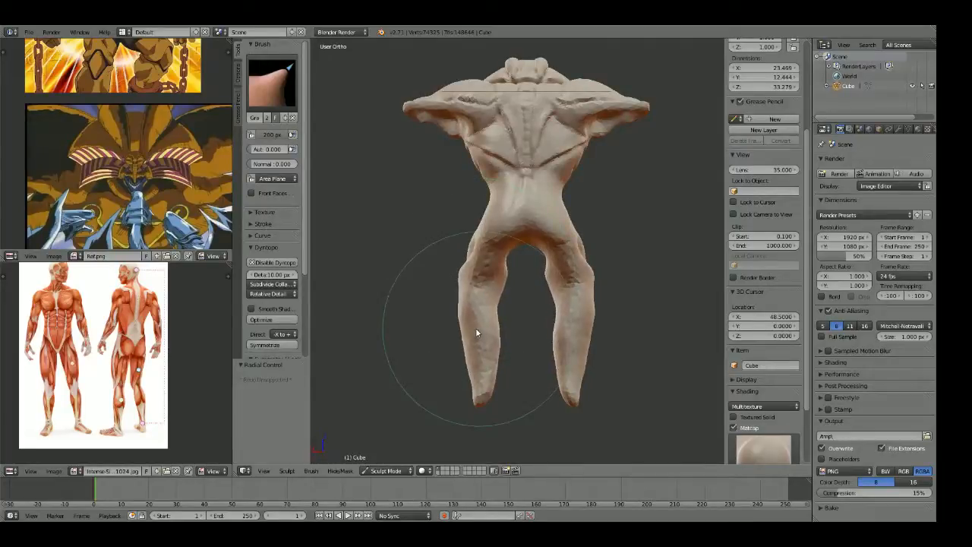
# Step: Reshape the lower leg and ankle outline in front view with a 125 px Grab brush, following the full-figure reference artwork
pyautogui.moveTo(478, 332); pyautogui.dragTo(582, 336, button='middle')
pyautogui.moveTo(557, 346)
pyautogui.keyDown('shift'); pyautogui.mouseDown()
pyautogui.moveTo(540, 302)
pyautogui.moveTo(551, 301)
pyautogui.mouseUp(); pyautogui.keyUp('shift')
pyautogui.scroll(2, 550, 300)
pyautogui.scroll(-1, 562, 303)
pyautogui.press('KP_1')
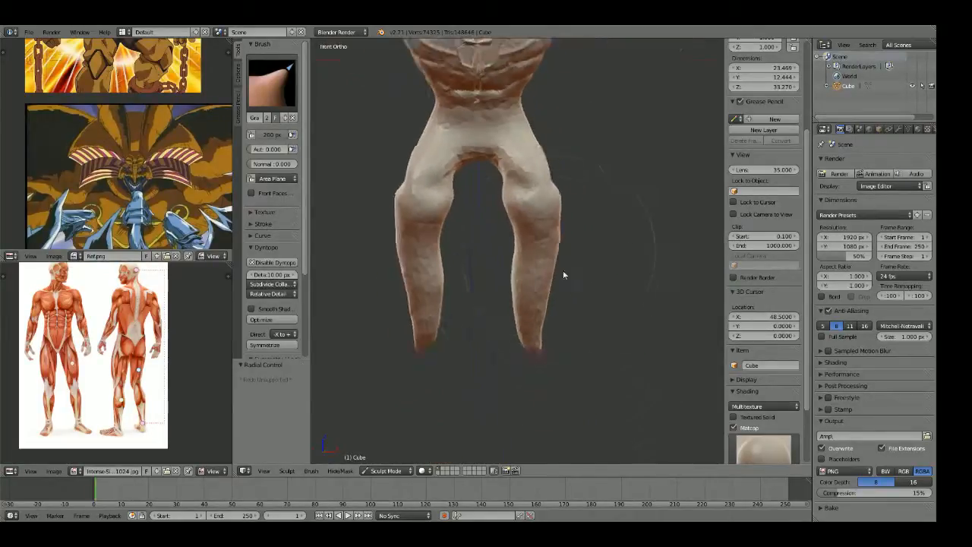
pyautogui.scroll(-2, 564, 275)
pyautogui.press('f')
pyautogui.click(516, 289)
pyautogui.moveTo(527, 285); pyautogui.dragTo(537, 315)
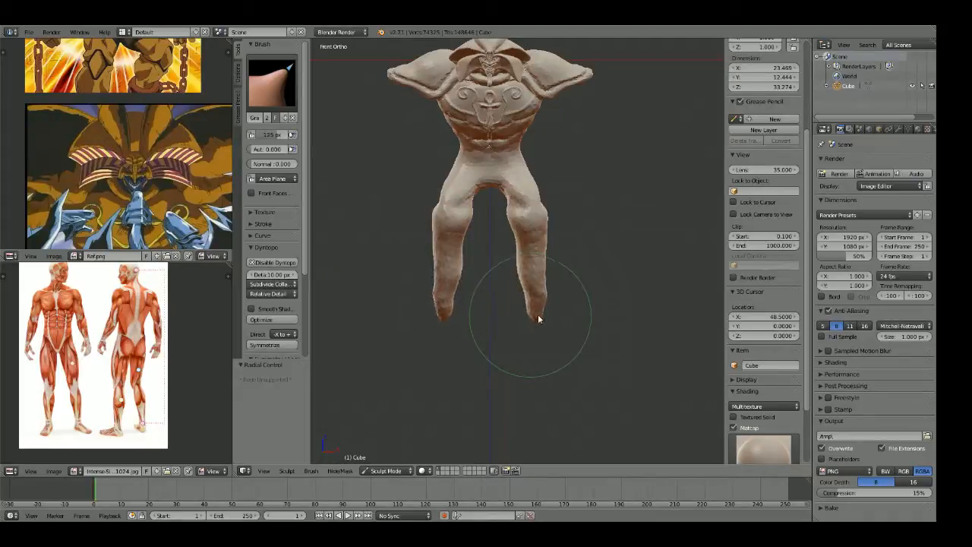
pyautogui.scroll(-3, 157, 151)
pyautogui.moveTo(174, 126); pyautogui.dragTo(43, 38, button='middle')
pyautogui.scroll(3, 527, 278)
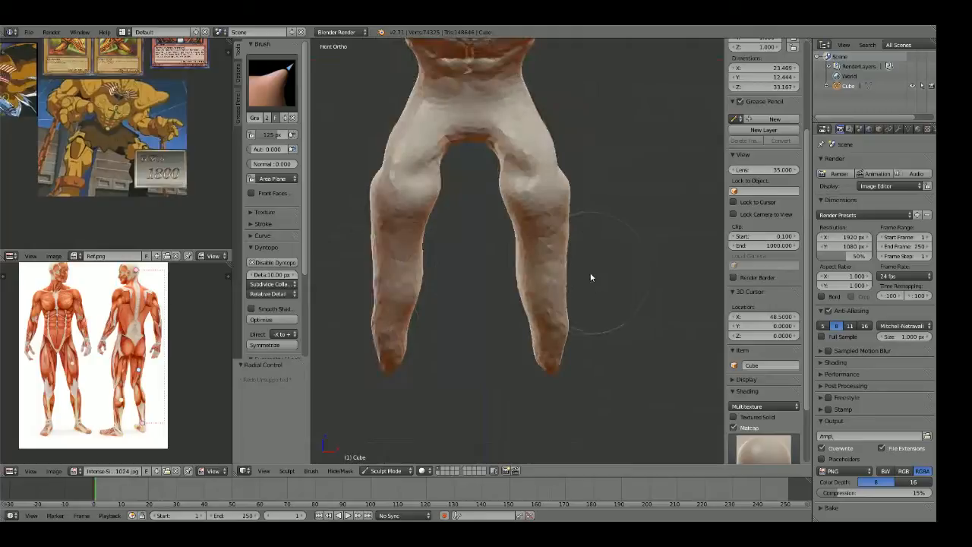
# Step: Bulge the calves and taper the lower legs toward the ankles with the 125 px Grab brush
pyautogui.moveTo(631, 269)
pyautogui.mouseDown(button='middle')
pyautogui.moveTo(471, 263)
pyautogui.moveTo(401, 282)
pyautogui.moveTo(481, 275)
pyautogui.mouseUp(button='middle')
pyautogui.moveTo(481, 275)
pyautogui.mouseDown()
pyautogui.moveTo(474, 260)
pyautogui.moveTo(463, 266)
pyautogui.moveTo(524, 265)
pyautogui.moveTo(521, 237)
pyautogui.moveTo(518, 258)
pyautogui.mouseUp()
pyautogui.moveTo(518, 257); pyautogui.dragTo(571, 281, button='middle')
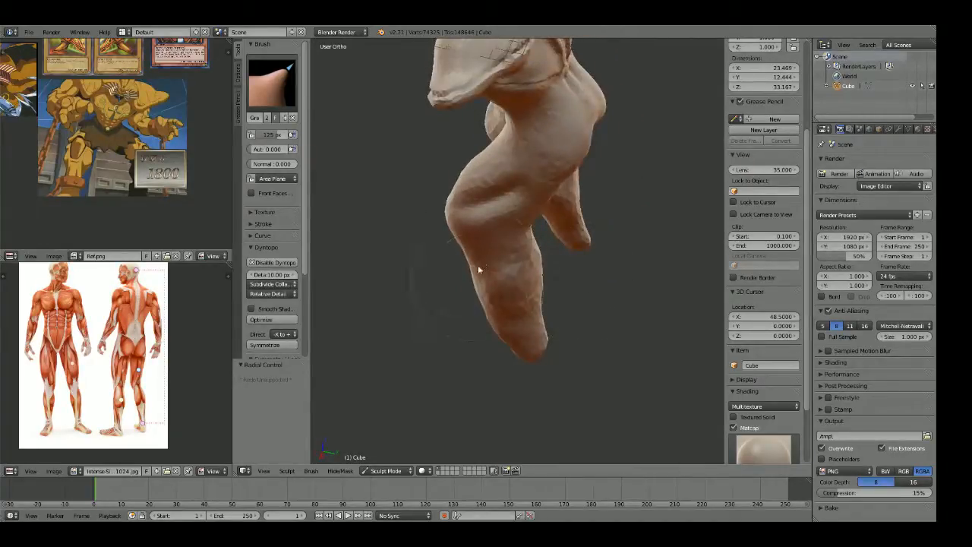
pyautogui.moveTo(485, 311); pyautogui.dragTo(406, 241, button='middle')
pyautogui.moveTo(503, 264); pyautogui.dragTo(517, 295)
pyautogui.moveTo(517, 295); pyautogui.dragTo(609, 273, button='middle')
pyautogui.press('KP_1')
pyautogui.moveTo(528, 325); pyautogui.dragTo(549, 318)
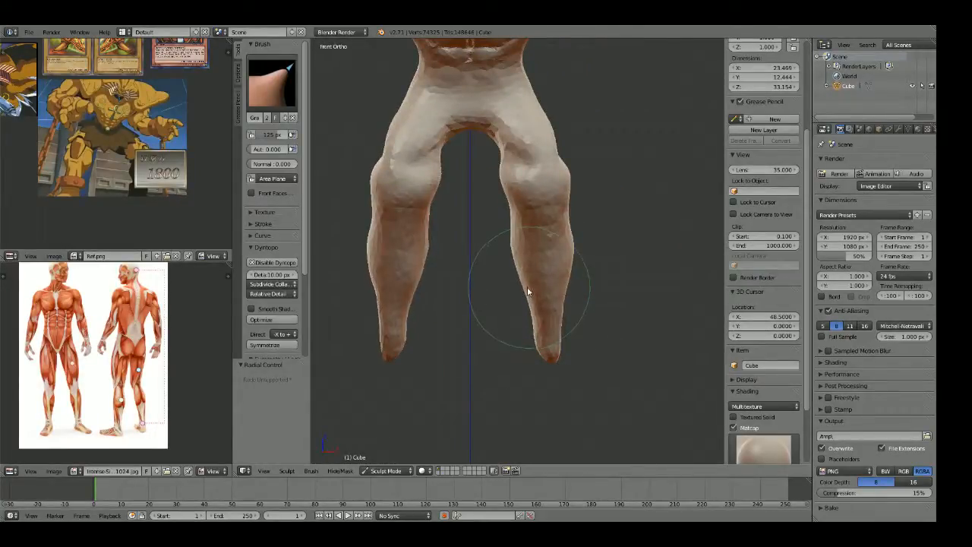
# Step: Carve the sides and underside of the kneecap with a small Crease brush, raising its strength to 0.679
pyautogui.scroll(2, 524, 259)
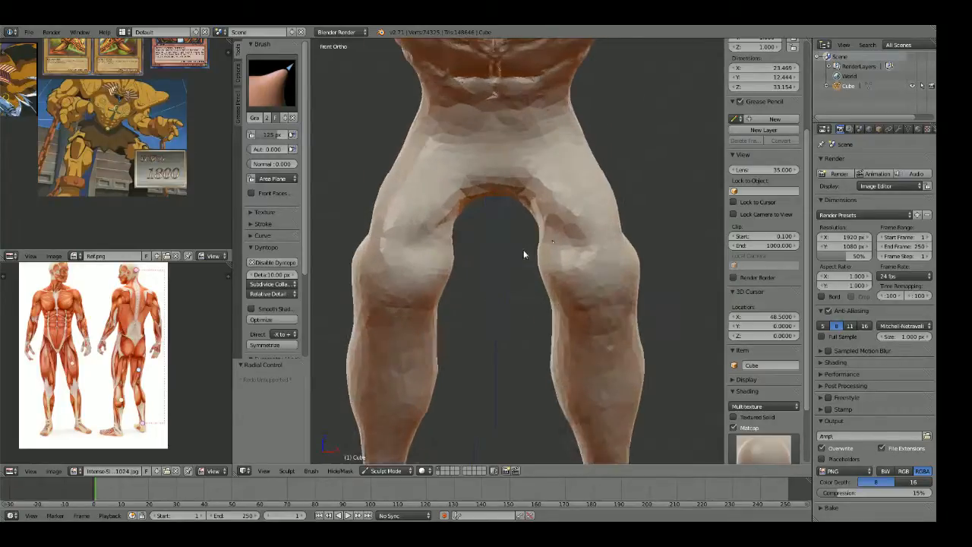
pyautogui.hotkey('shift', 'c')
pyautogui.scroll(2, 502, 243)
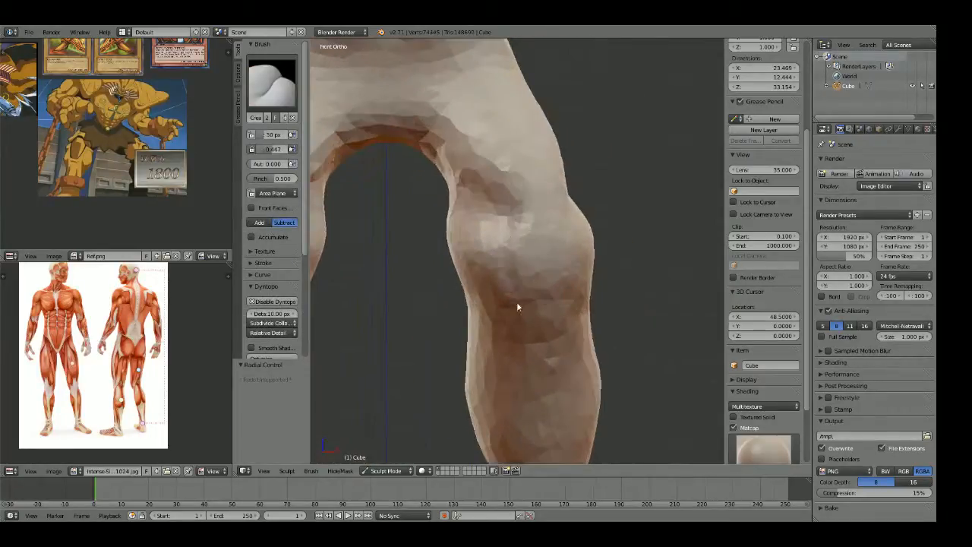
pyautogui.moveTo(550, 325); pyautogui.dragTo(515, 318, button='middle')
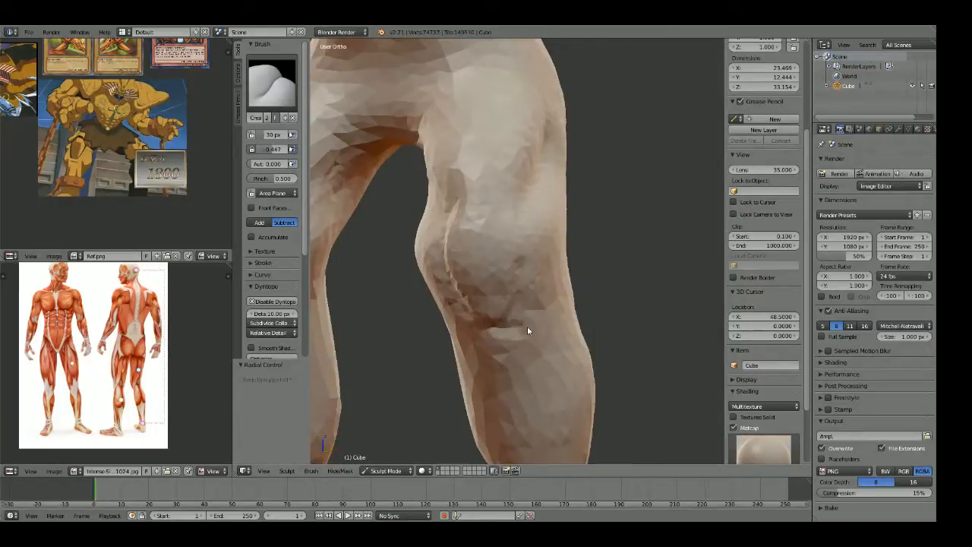
pyautogui.hotkey('shift', 'f')
pyautogui.click(518, 246)
pyautogui.moveTo(502, 332); pyautogui.dragTo(530, 332, button='middle')
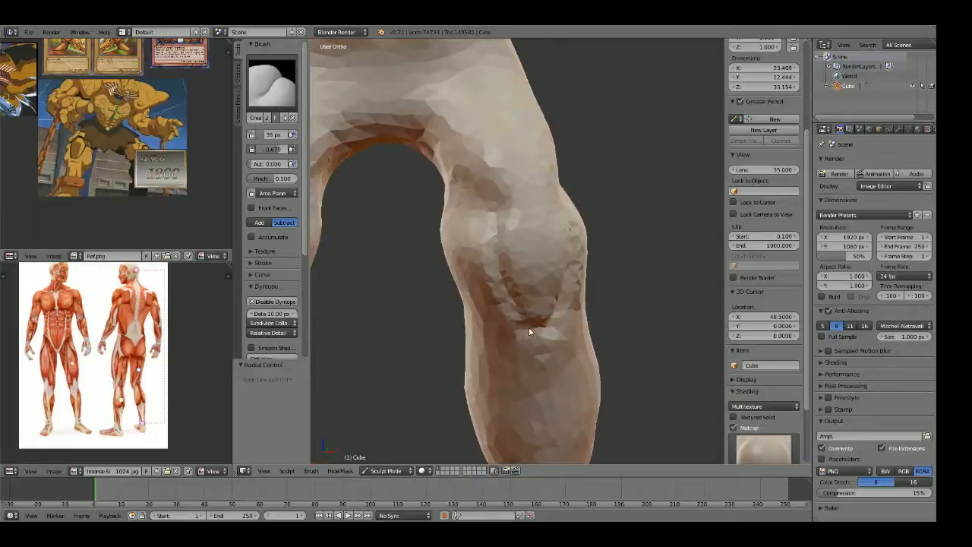
# Step: Close the kneecap outline with a crease across its upper edge below the thigh
pyautogui.moveTo(498, 196); pyautogui.dragTo(503, 218, button='middle')
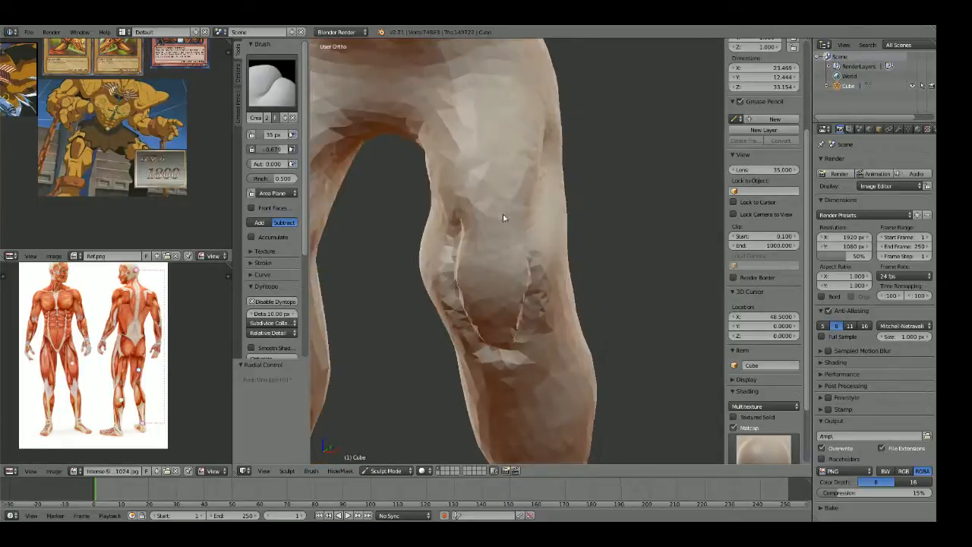
pyautogui.moveTo(523, 213)
pyautogui.mouseDown()
pyautogui.moveTo(449, 234)
pyautogui.moveTo(512, 210)
pyautogui.moveTo(525, 228)
pyautogui.mouseUp()
pyautogui.scroll(-1, 530, 268)
pyautogui.scroll(-5, 530, 268)
pyautogui.moveTo(528, 282)
pyautogui.mouseDown(button='middle')
pyautogui.moveTo(577, 254)
pyautogui.moveTo(534, 264)
pyautogui.mouseUp(button='middle')
pyautogui.scroll(8, 534, 264)
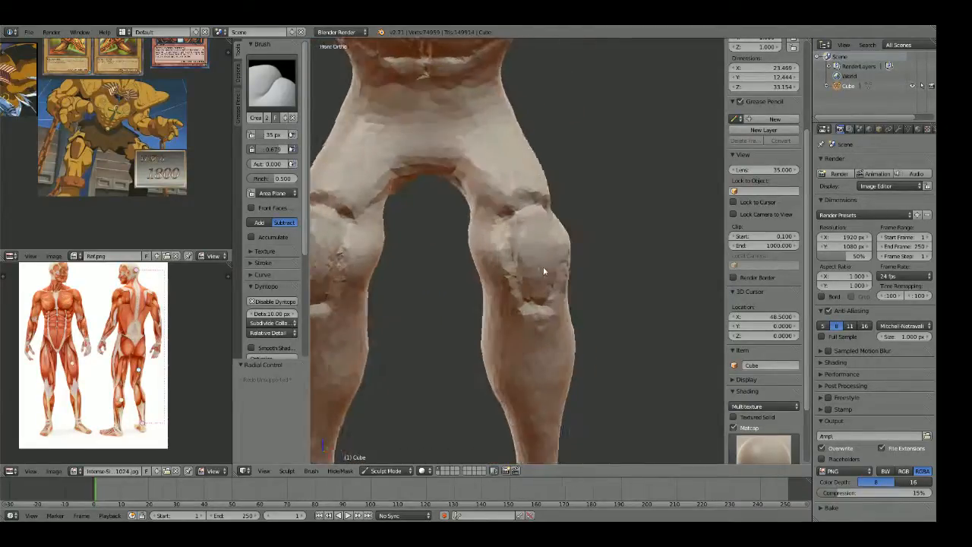
# Step: Inspect the knees and legs from the side and from underneath
pyautogui.press('g')
pyautogui.click(516, 285)
pyautogui.moveTo(508, 249)
pyautogui.mouseDown(button='middle')
pyautogui.moveTo(509, 271)
pyautogui.moveTo(604, 233)
pyautogui.mouseUp(button='middle')
pyautogui.scroll(-4, 495, 270)
pyautogui.moveTo(521, 326)
pyautogui.mouseDown(button='middle')
pyautogui.moveTo(588, 317)
pyautogui.moveTo(512, 326)
pyautogui.moveTo(601, 243)
pyautogui.moveTo(504, 259)
pyautogui.mouseUp(button='middle')
pyautogui.press('f')
pyautogui.click(484, 308)
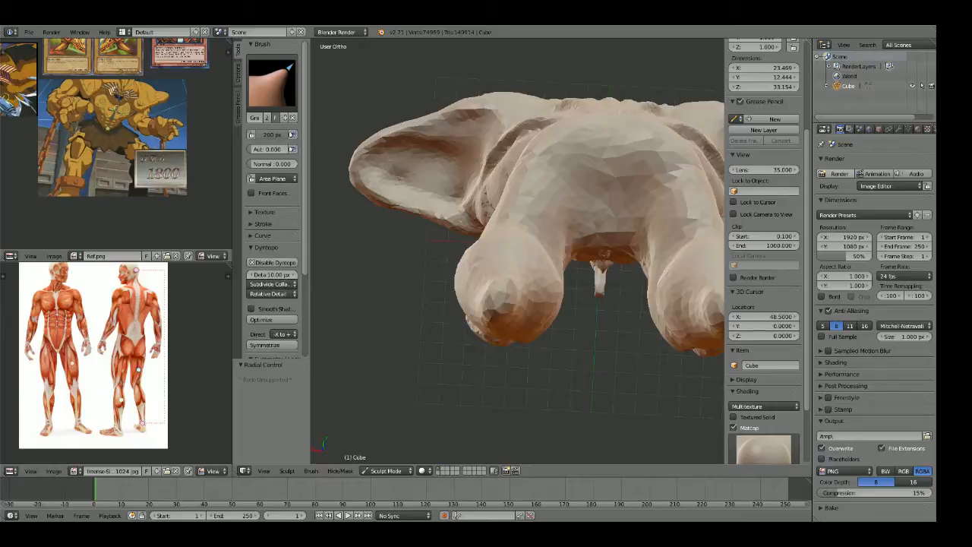
pyautogui.moveTo(636, 173)
pyautogui.mouseDown(button='middle')
pyautogui.moveTo(425, 245)
pyautogui.moveTo(543, 297)
pyautogui.moveTo(522, 315)
pyautogui.mouseUp(button='middle')
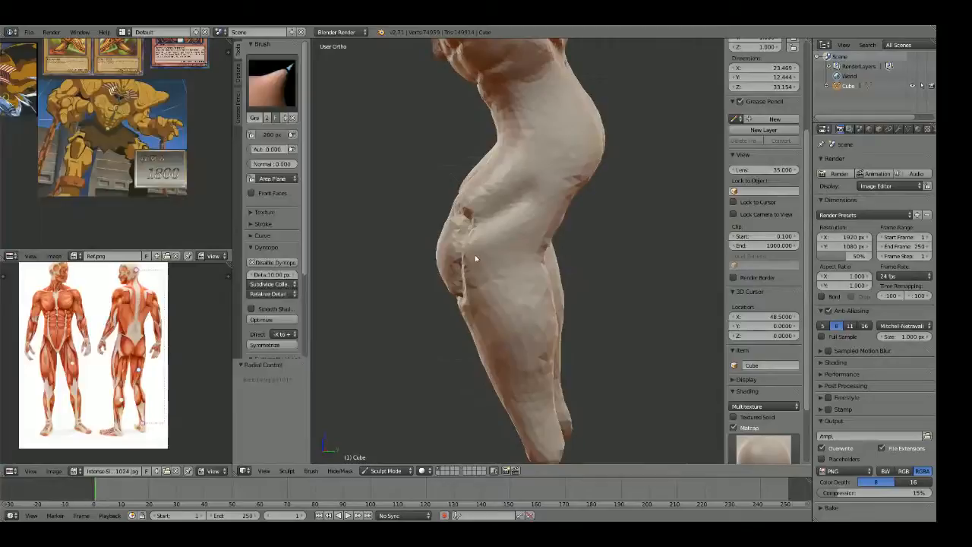
# Step: Carve a crease from the kneecap around the outer side and back of the knee with a 54 px Crease brush
pyautogui.hotkey('shift', 'c')
pyautogui.press('f')
pyautogui.click(383, 265)
pyautogui.moveTo(383, 265); pyautogui.dragTo(481, 251, button='middle')
pyautogui.scroll(2, 481, 251)
pyautogui.moveTo(578, 255); pyautogui.dragTo(477, 263, button='middle')
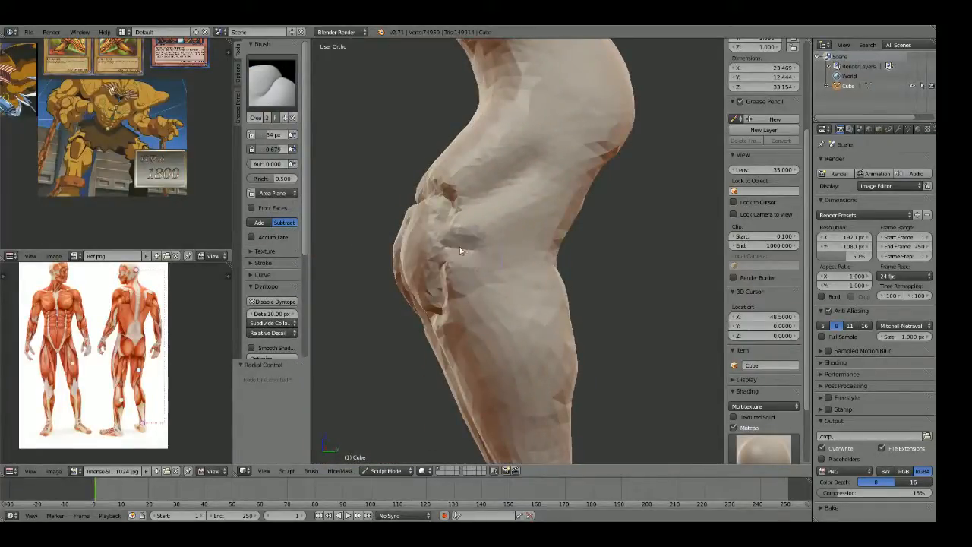
pyautogui.moveTo(460, 246); pyautogui.dragTo(562, 253)
pyautogui.moveTo(562, 252)
pyautogui.mouseDown(button='middle')
pyautogui.moveTo(468, 256)
pyautogui.moveTo(517, 261)
pyautogui.moveTo(484, 247)
pyautogui.mouseUp(button='middle')
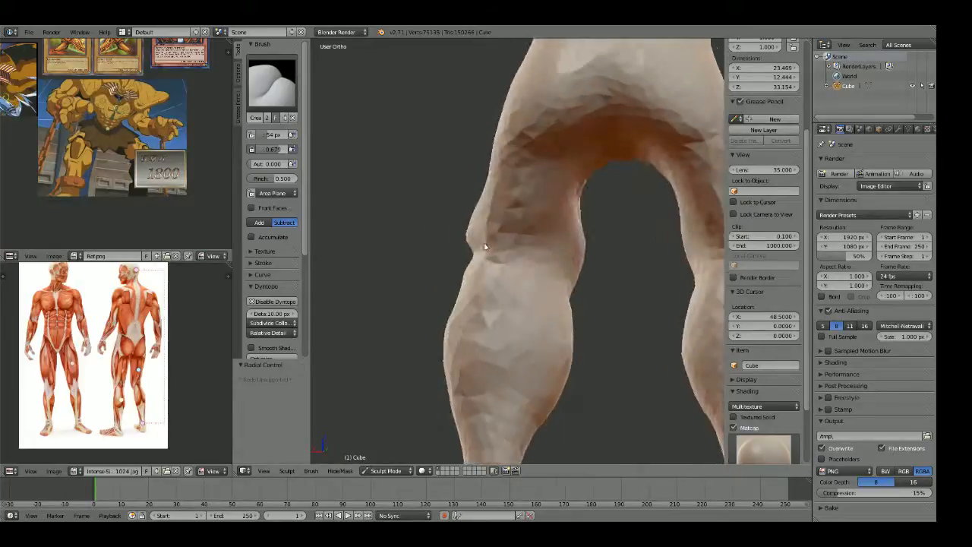
pyautogui.click(559, 259)
pyautogui.moveTo(572, 256); pyautogui.dragTo(518, 259)
pyautogui.moveTo(498, 258); pyautogui.dragTo(589, 255, button='middle')
pyautogui.moveTo(566, 251); pyautogui.dragTo(461, 243)
# Step: Build a raised band along the outer side of the knee and below the kneecap with a 45 px Draw brush
pyautogui.press('x')
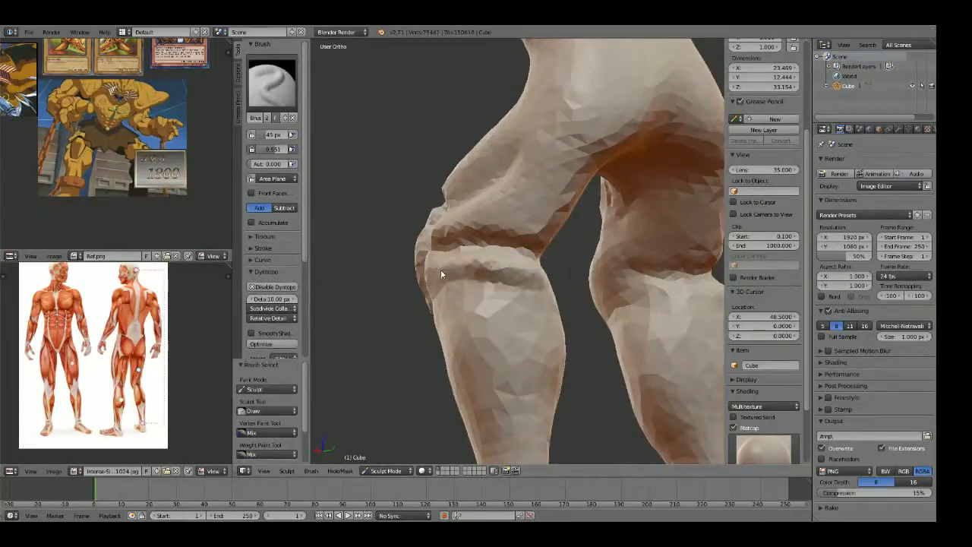
pyautogui.moveTo(442, 274); pyautogui.dragTo(562, 278, button='middle')
pyautogui.moveTo(488, 268); pyautogui.dragTo(539, 255, button='middle')
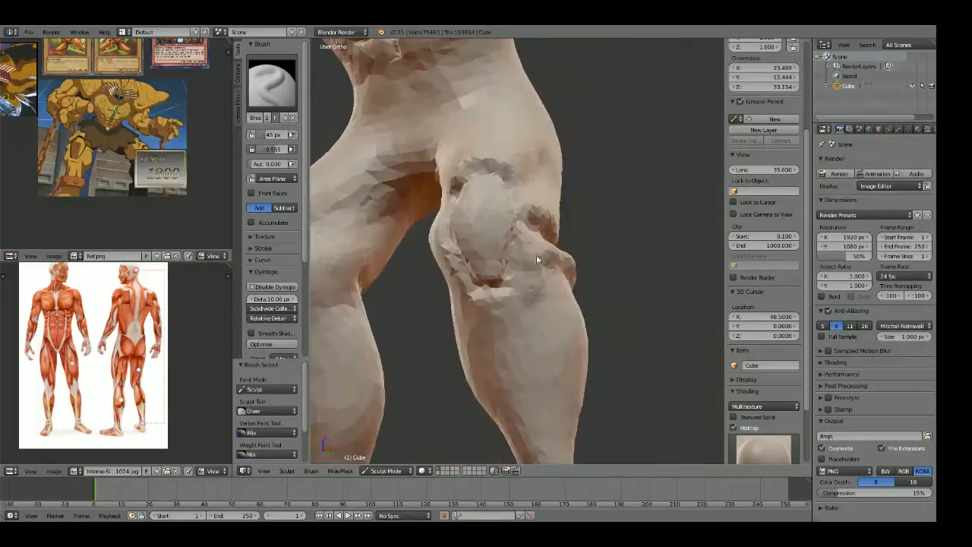
pyautogui.click(520, 306)
pyautogui.moveTo(510, 304); pyautogui.dragTo(551, 296, button='middle')
# Step: Continue the raised band around the back and inner side of the knee with the Draw brush
pyautogui.moveTo(488, 241)
pyautogui.mouseDown(button='middle')
pyautogui.moveTo(585, 251)
pyautogui.moveTo(600, 225)
pyautogui.moveTo(649, 244)
pyautogui.mouseUp(button='middle')
pyautogui.click(574, 255)
pyautogui.moveTo(599, 265)
pyautogui.mouseDown()
pyautogui.moveTo(512, 275)
pyautogui.moveTo(522, 283)
pyautogui.mouseUp()
pyautogui.moveTo(573, 273); pyautogui.dragTo(571, 129, button='middle')
pyautogui.press('g')
pyautogui.moveTo(572, 253); pyautogui.dragTo(605, 250, button='middle')
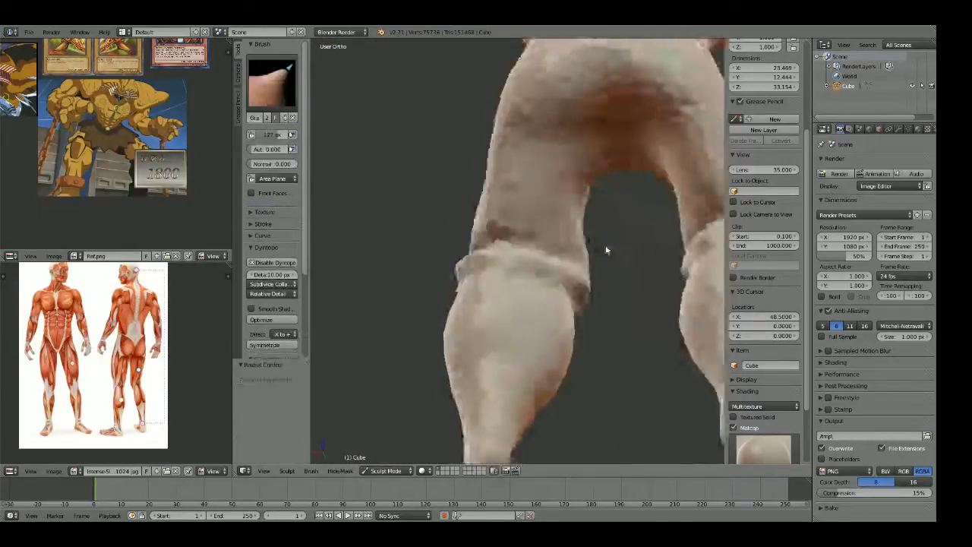
pyautogui.scroll(-5, 606, 250)
pyautogui.moveTo(657, 310); pyautogui.dragTo(615, 265, button='middle')
pyautogui.press('KP_1')
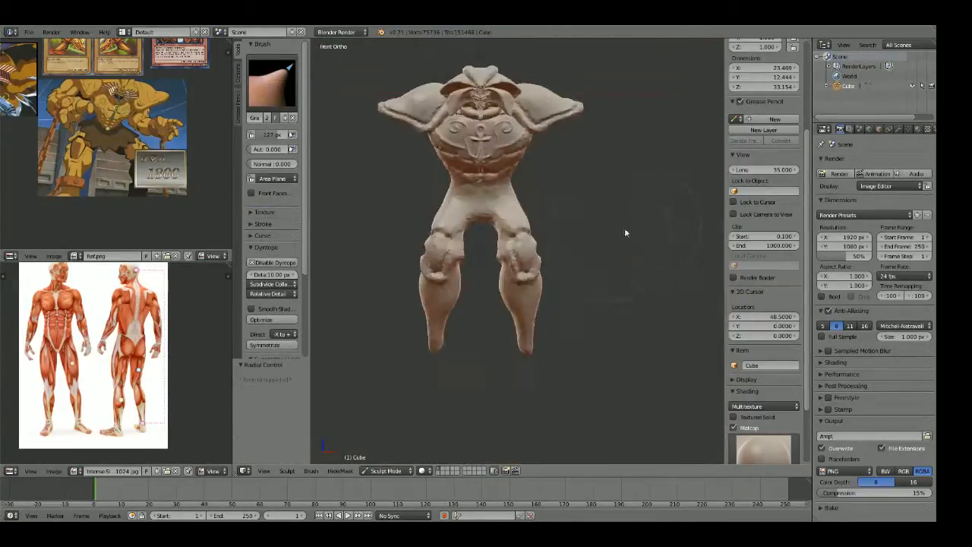
pyautogui.scroll(5, 608, 250)
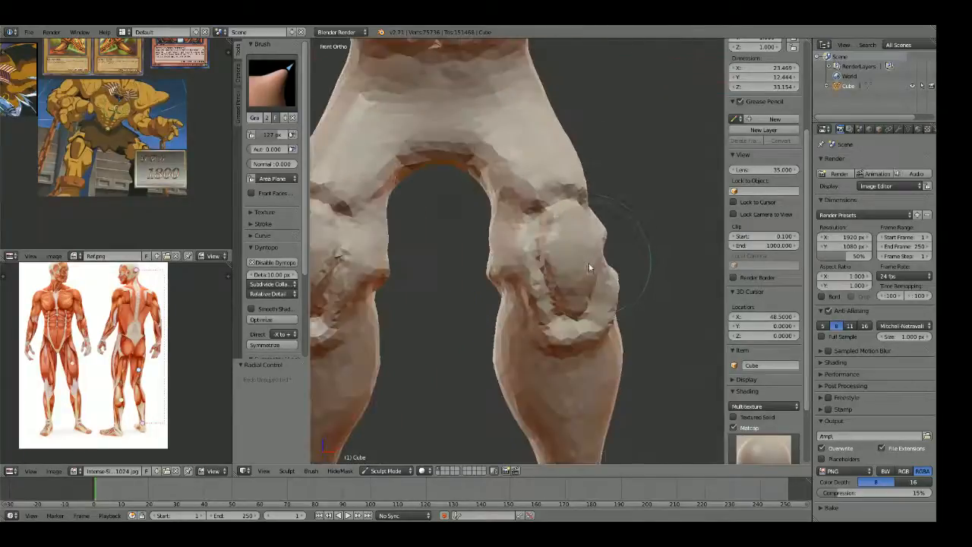
# Step: Carve short creases on both sides of the groin above the crotch with a 53 px Crease brush
pyautogui.scroll(3, 588, 266)
pyautogui.hotkey('shift', 'c')
pyautogui.moveTo(488, 171)
pyautogui.keyDown('shift'); pyautogui.mouseDown(button='middle')
pyautogui.moveTo(509, 270)
pyautogui.moveTo(552, 319)
pyautogui.mouseUp(button='middle'); pyautogui.keyUp('shift')
pyautogui.scroll(-2, 521, 250)
pyautogui.press('g')
pyautogui.press('f')
pyautogui.click(519, 307)
pyautogui.hotkey('shift', 'c')
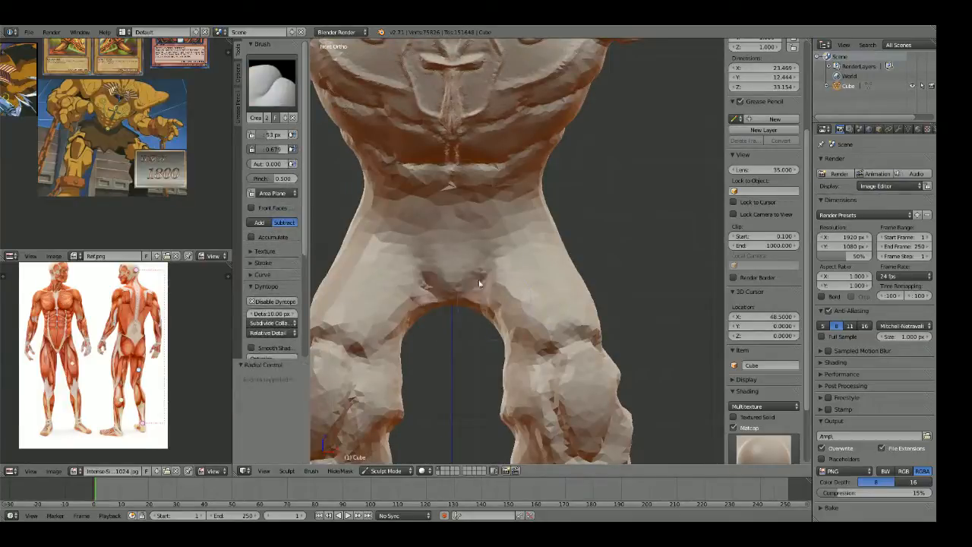
# Step: Push the inner thighs outward just below the crotch with the Grab brush
pyautogui.press('g')
pyautogui.moveTo(466, 326)
pyautogui.mouseDown()
pyautogui.moveTo(488, 316)
pyautogui.moveTo(502, 323)
pyautogui.mouseUp()
pyautogui.moveTo(502, 323)
pyautogui.mouseDown(button='middle')
pyautogui.moveTo(590, 284)
pyautogui.moveTo(527, 284)
pyautogui.moveTo(538, 240)
pyautogui.mouseUp(button='middle')
# Step: Adjust the lower back of the thigh just above the knee with a 160 px Grab brush in side view
pyautogui.press('KP_3')
pyautogui.scroll(-4, 533, 272)
pyautogui.scroll(2, 534, 246)
pyautogui.press('f')
pyautogui.click(534, 267)
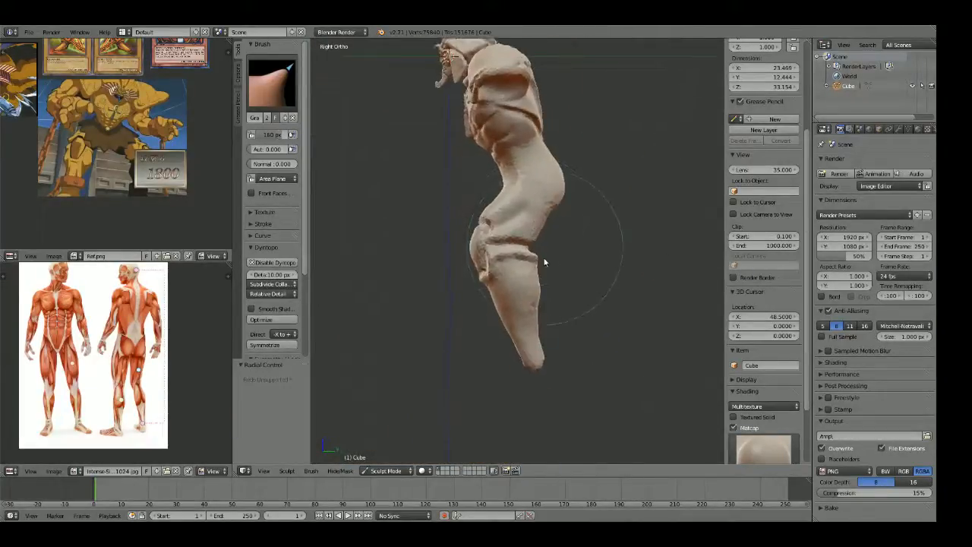
pyautogui.scroll(2, 544, 262)
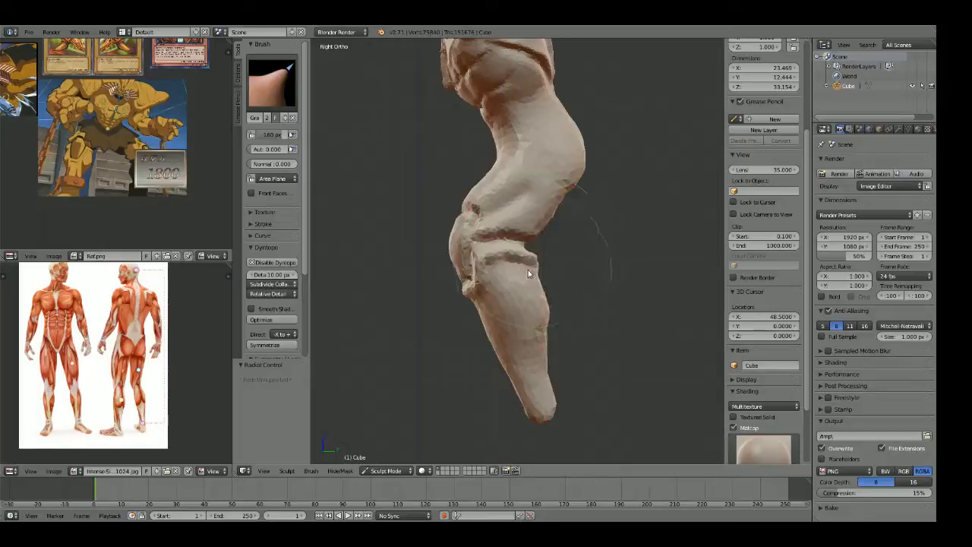
pyautogui.scroll(3, 529, 258)
pyautogui.moveTo(530, 246)
pyautogui.mouseDown()
pyautogui.moveTo(510, 219)
pyautogui.moveTo(535, 215)
pyautogui.mouseUp()
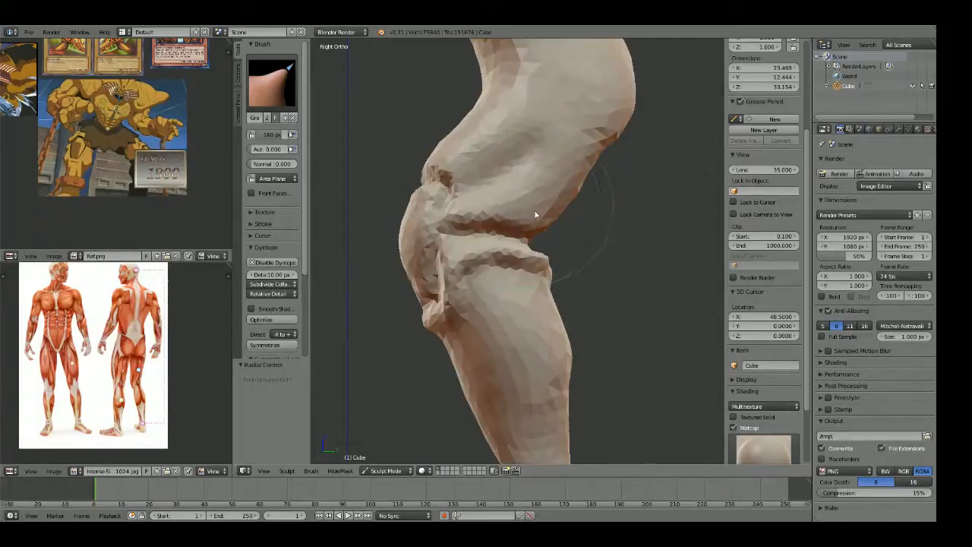
pyautogui.scroll(-6, 550, 204)
pyautogui.scroll(7, 458, 230)
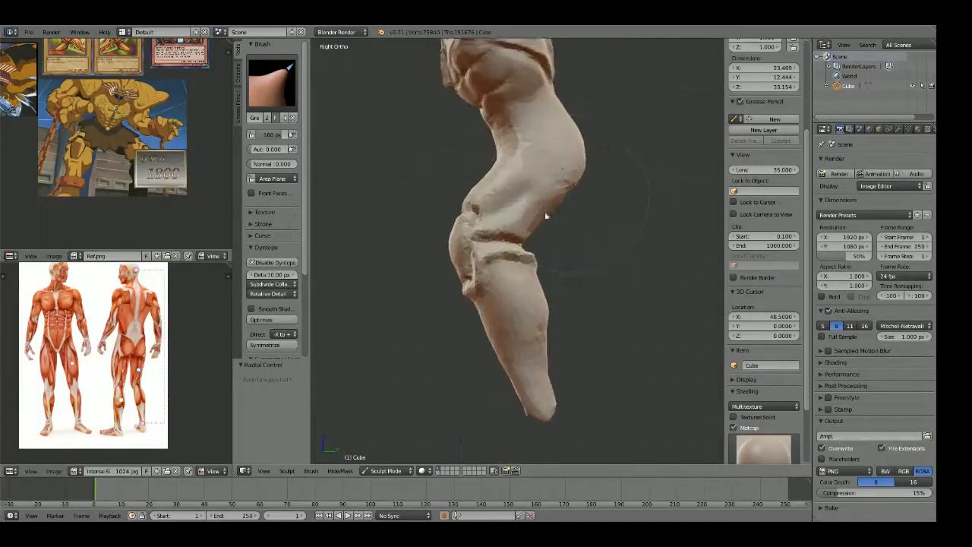
# Step: Carve a crease down the inner thigh toward the top of the knee with the Crease brush
pyautogui.moveTo(569, 241); pyautogui.dragTo(586, 260, button='middle')
pyautogui.scroll(4, 528, 261)
pyautogui.hotkey('shift', 'c')
pyautogui.moveTo(436, 267); pyautogui.dragTo(519, 259, button='middle')
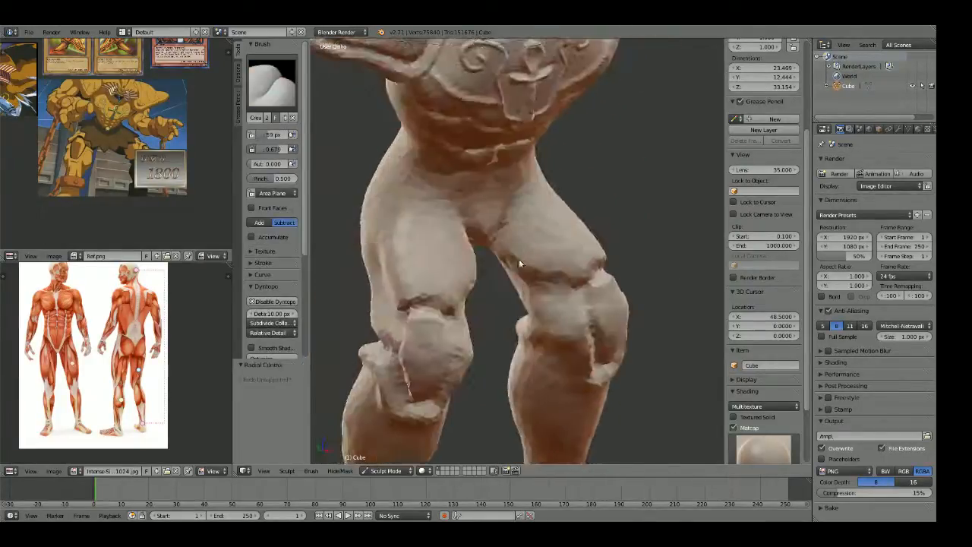
pyautogui.moveTo(520, 249); pyautogui.dragTo(559, 278)
pyautogui.moveTo(541, 268)
pyautogui.mouseDown(button='middle')
pyautogui.moveTo(610, 287)
pyautogui.moveTo(612, 322)
pyautogui.mouseUp(button='middle')
# Step: Nudge the outer thigh slightly outward with a 200 px Grab brush
pyautogui.press('g')
pyautogui.scroll(-4, 553, 247)
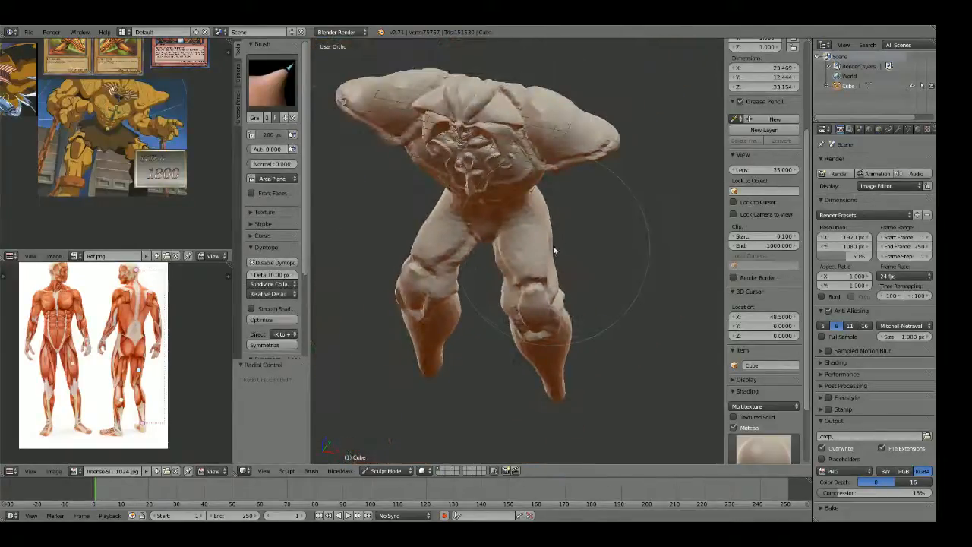
pyautogui.moveTo(553, 251); pyautogui.dragTo(561, 252)
pyautogui.moveTo(559, 252)
pyautogui.mouseDown(button='middle')
pyautogui.moveTo(506, 269)
pyautogui.moveTo(532, 289)
pyautogui.moveTo(511, 300)
pyautogui.moveTo(542, 271)
pyautogui.mouseUp(button='middle')
# Step: Build up the rear inner thighs beside the crotch with a 64 px Draw brush
pyautogui.scroll(3, 536, 258)
pyautogui.press('f')
pyautogui.click(468, 240)
pyautogui.press('x')
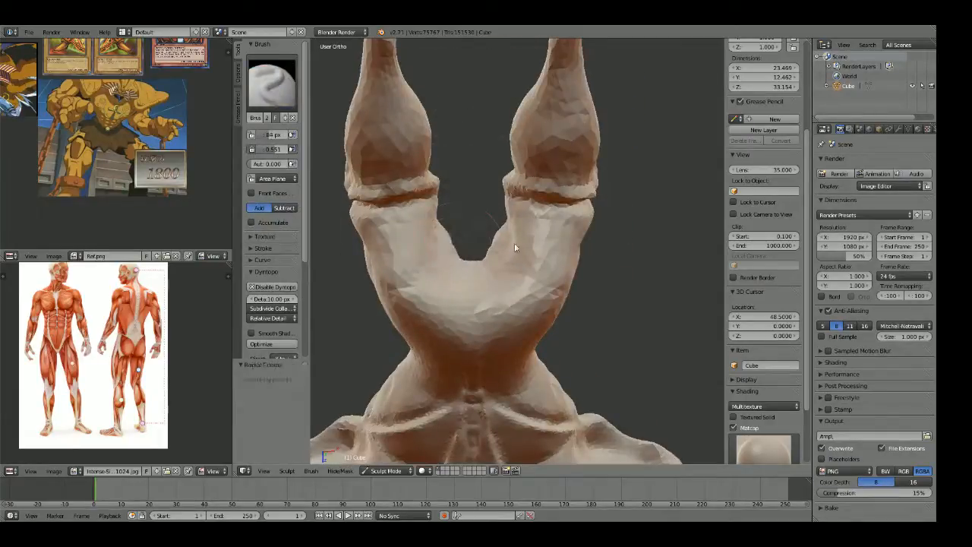
pyautogui.moveTo(515, 226)
pyautogui.mouseDown()
pyautogui.moveTo(518, 263)
pyautogui.moveTo(508, 236)
pyautogui.mouseUp()
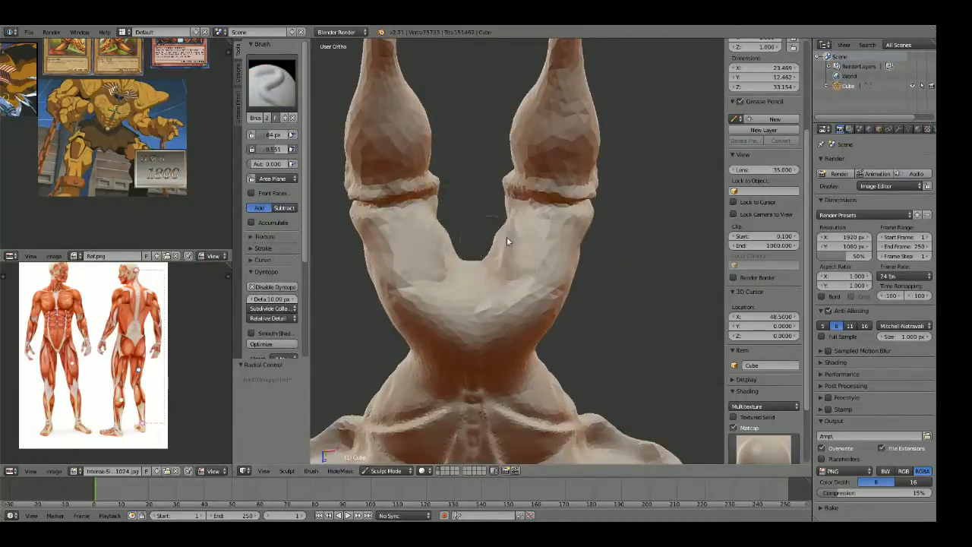
pyautogui.moveTo(508, 236); pyautogui.dragTo(521, 234, button='middle')
pyautogui.moveTo(522, 237); pyautogui.dragTo(501, 248)
pyautogui.moveTo(531, 250)
pyautogui.mouseDown()
pyautogui.moveTo(548, 242)
pyautogui.moveTo(512, 248)
pyautogui.moveTo(536, 248)
pyautogui.mouseUp()
# Step: Start a short horizontal crease across the middle of the kneecap with the Crease brush, undoing the last stroke
pyautogui.scroll(-4, 536, 243)
pyautogui.press('KP_1')
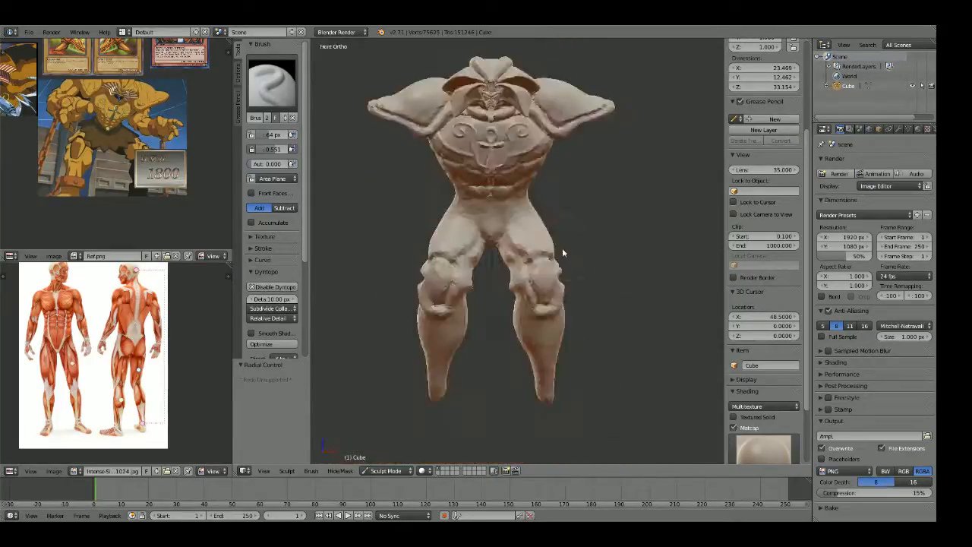
pyautogui.scroll(-2, 587, 246)
pyautogui.scroll(7, 586, 263)
pyautogui.moveTo(586, 263)
pyautogui.mouseDown(button='middle')
pyautogui.moveTo(571, 248)
pyautogui.moveTo(616, 282)
pyautogui.moveTo(513, 304)
pyautogui.moveTo(520, 307)
pyautogui.moveTo(507, 295)
pyautogui.mouseUp(button='middle')
pyautogui.hotkey('shift', 'c')
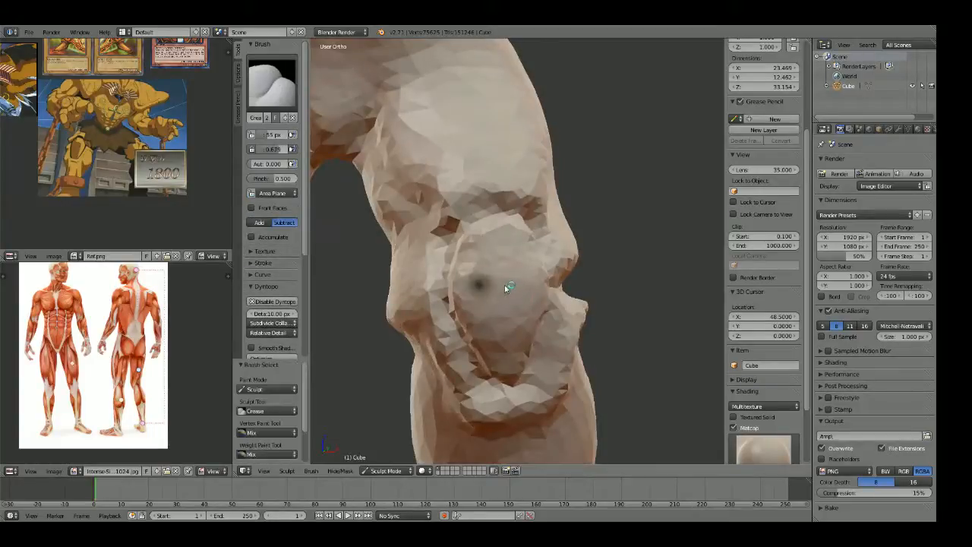
pyautogui.moveTo(483, 283); pyautogui.dragTo(494, 350)
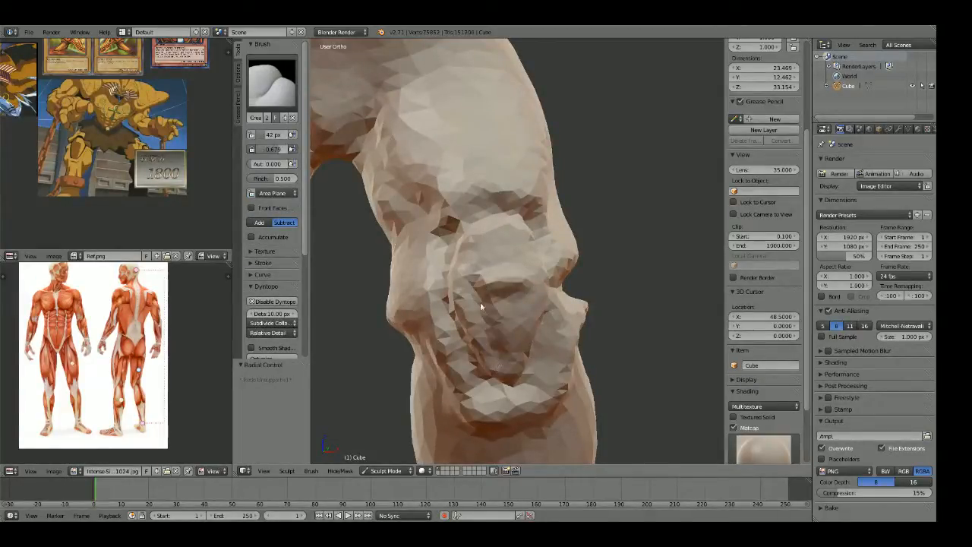
pyautogui.hotkey('ctrl', 'z')
# Step: Crease the kneecap's side edges and extend the horizontal crease across its full width with a 61 px Crease brush
pyautogui.moveTo(463, 243); pyautogui.dragTo(452, 292)
pyautogui.moveTo(452, 292); pyautogui.dragTo(496, 272, button='middle')
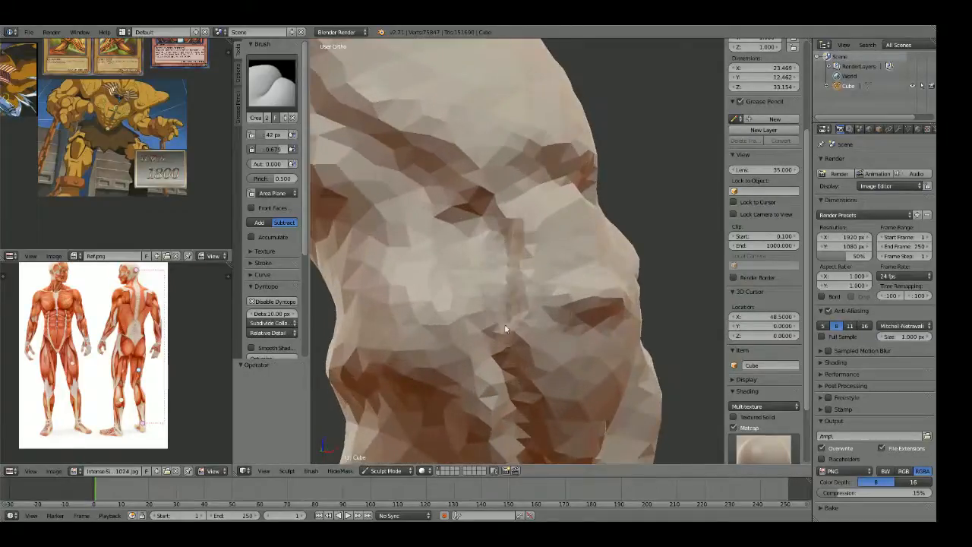
pyautogui.moveTo(498, 237); pyautogui.dragTo(500, 240, button='middle')
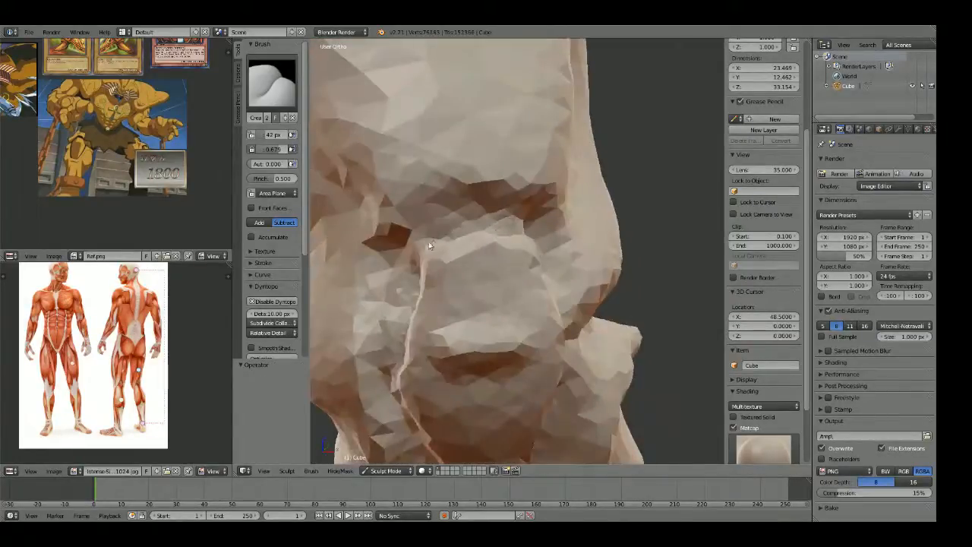
pyautogui.moveTo(486, 340); pyautogui.dragTo(520, 269, button='middle')
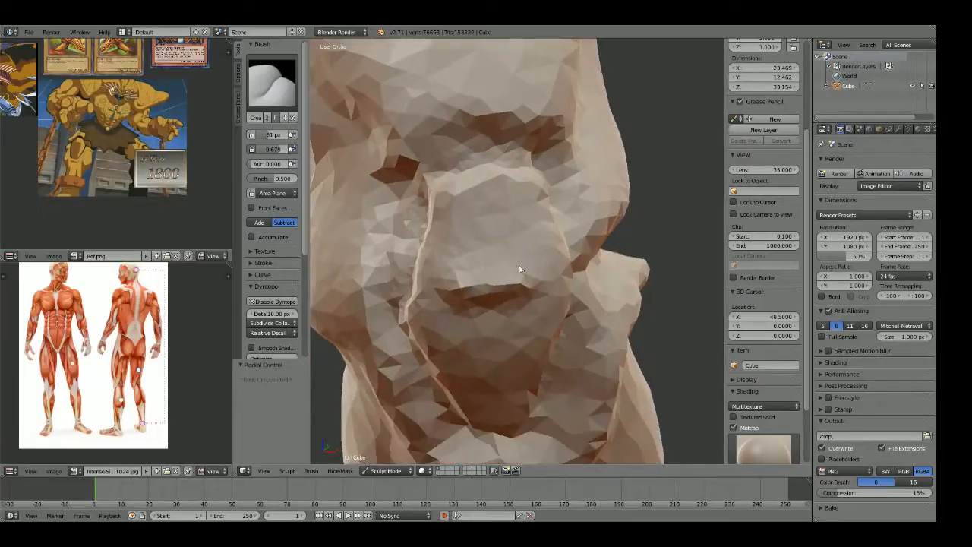
pyautogui.moveTo(567, 284)
pyautogui.mouseDown()
pyautogui.moveTo(434, 306)
pyautogui.moveTo(451, 316)
pyautogui.mouseUp()
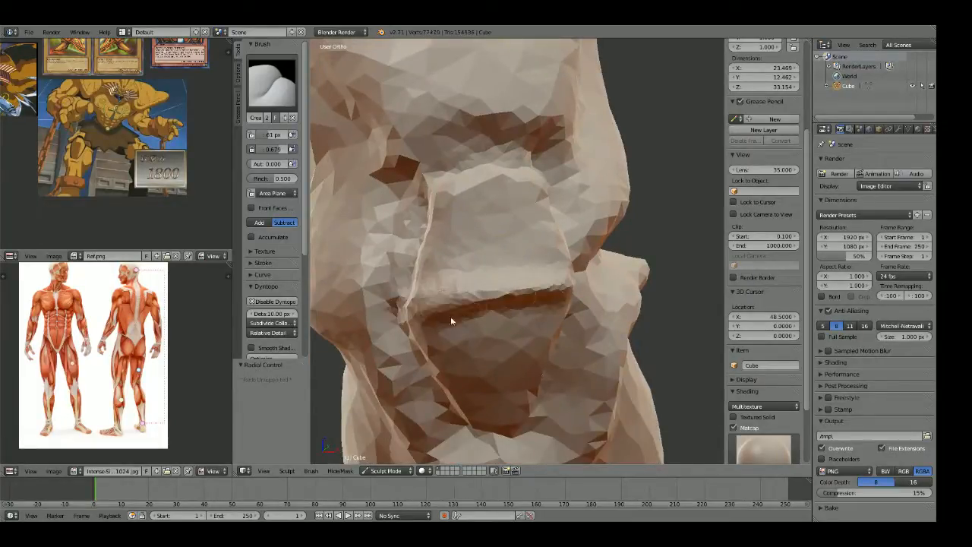
pyautogui.moveTo(532, 318); pyautogui.dragTo(461, 320)
# Step: Even out the kneecap's lower face and its surrounding edges with a 61 px Draw brush
pyautogui.press('x')
pyautogui.moveTo(524, 331); pyautogui.dragTo(541, 300, button='middle')
pyautogui.moveTo(538, 285)
pyautogui.mouseDown()
pyautogui.moveTo(445, 284)
pyautogui.moveTo(495, 304)
pyautogui.moveTo(482, 349)
pyautogui.moveTo(486, 306)
pyautogui.moveTo(503, 315)
pyautogui.moveTo(491, 254)
pyautogui.moveTo(512, 298)
pyautogui.mouseUp()
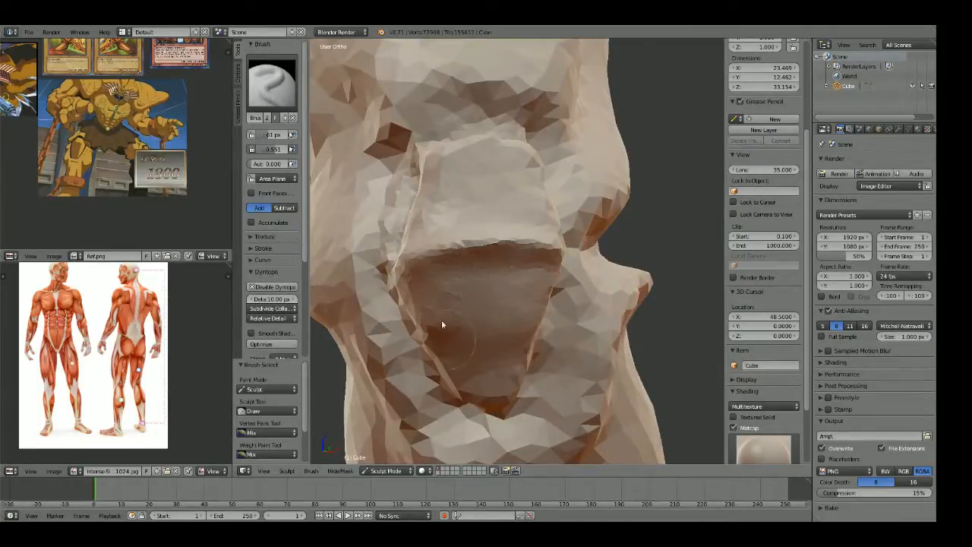
pyautogui.moveTo(441, 321); pyautogui.dragTo(512, 263, button='middle')
pyautogui.moveTo(513, 262)
pyautogui.mouseDown()
pyautogui.moveTo(556, 341)
pyautogui.moveTo(560, 319)
pyautogui.moveTo(498, 299)
pyautogui.moveTo(579, 254)
pyautogui.moveTo(566, 254)
pyautogui.mouseUp()
pyautogui.moveTo(580, 304)
pyautogui.mouseDown()
pyautogui.moveTo(561, 322)
pyautogui.moveTo(543, 254)
pyautogui.mouseUp()
# Step: Outline the kneecap's lower face along its bottom and sides with a 47 px Crease brush
pyautogui.scroll(-6, 542, 254)
pyautogui.moveTo(542, 254)
pyautogui.mouseDown(button='middle')
pyautogui.moveTo(532, 232)
pyautogui.moveTo(554, 210)
pyautogui.moveTo(521, 270)
pyautogui.moveTo(534, 280)
pyautogui.mouseUp(button='middle')
pyautogui.scroll(4, 554, 210)
pyautogui.scroll(2, 521, 271)
pyautogui.hotkey('shift', 'c')
pyautogui.press('f')
pyautogui.click(485, 280)
pyautogui.press('f')
pyautogui.moveTo(503, 274)
pyautogui.mouseDown()
pyautogui.moveTo(504, 331)
pyautogui.moveTo(491, 265)
pyautogui.mouseUp()
pyautogui.moveTo(518, 374); pyautogui.dragTo(568, 372)
pyautogui.moveTo(570, 371); pyautogui.dragTo(512, 365, button='middle')
pyautogui.moveTo(565, 247); pyautogui.dragTo(521, 382)
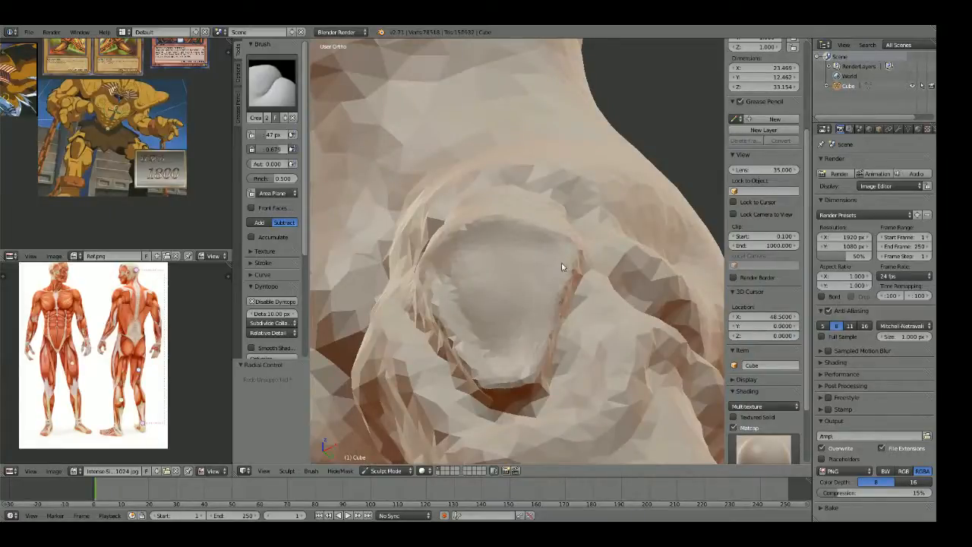
# Step: Deepen the crease along the inner side edge of the upper kneecap with a 62 px Crease brush
pyautogui.moveTo(449, 301)
pyautogui.mouseDown(button='middle')
pyautogui.moveTo(487, 271)
pyautogui.moveTo(552, 354)
pyautogui.moveTo(544, 269)
pyautogui.moveTo(587, 290)
pyautogui.mouseUp(button='middle')
pyautogui.press('g')
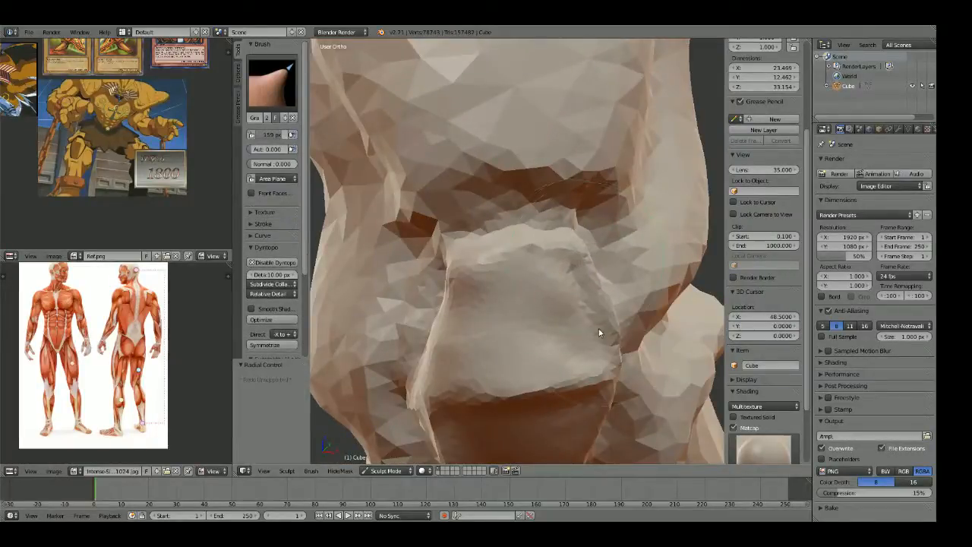
pyautogui.moveTo(485, 286)
pyautogui.mouseDown(button='middle')
pyautogui.moveTo(487, 306)
pyautogui.moveTo(425, 297)
pyautogui.mouseUp(button='middle')
pyautogui.hotkey('shift', 'c')
pyautogui.moveTo(475, 262); pyautogui.dragTo(493, 349)
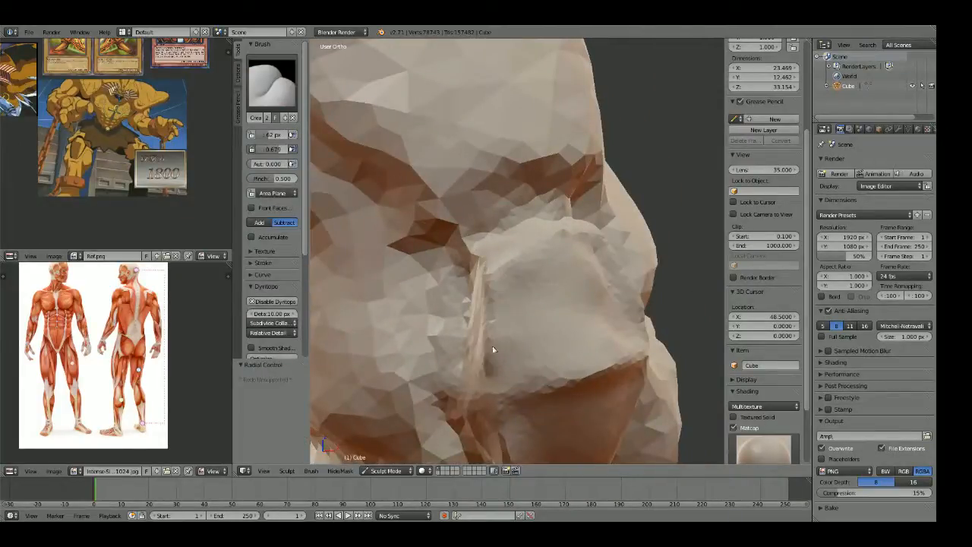
# Step: Carve a parallel crease beside the kneecap's inner edge with a 56 px Crease brush to form a thin rim
pyautogui.moveTo(504, 364)
pyautogui.mouseDown(button='middle')
pyautogui.moveTo(542, 304)
pyautogui.moveTo(593, 316)
pyautogui.moveTo(495, 330)
pyautogui.moveTo(519, 213)
pyautogui.mouseUp(button='middle')
pyautogui.press('f')
pyautogui.click(514, 193)
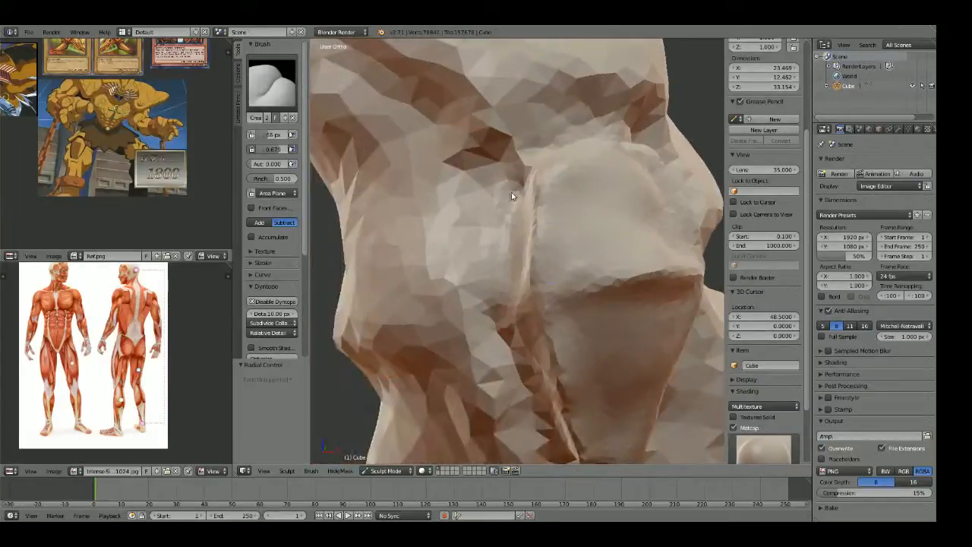
pyautogui.moveTo(513, 227); pyautogui.dragTo(493, 276)
pyautogui.moveTo(517, 171); pyautogui.dragTo(513, 210)
pyautogui.moveTo(504, 249); pyautogui.dragTo(503, 336)
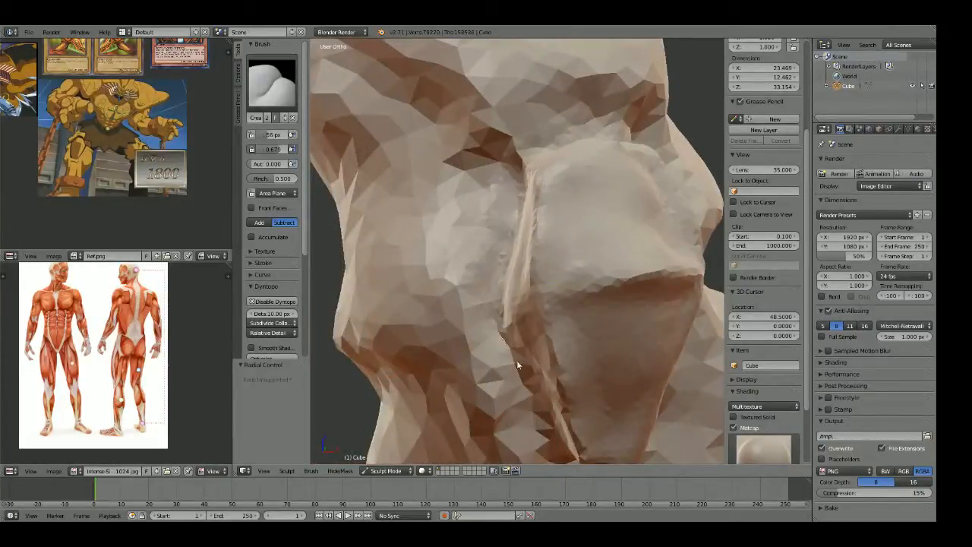
# Step: Continue the creased rim down the side, beneath the kneecap and up its other side
pyautogui.moveTo(517, 365); pyautogui.dragTo(493, 204, button='middle')
pyautogui.moveTo(494, 204); pyautogui.dragTo(556, 365)
pyautogui.moveTo(555, 365); pyautogui.dragTo(515, 389, button='middle')
pyautogui.moveTo(515, 387); pyautogui.dragTo(619, 357)
pyautogui.moveTo(619, 357)
pyautogui.mouseDown(button='middle')
pyautogui.moveTo(647, 330)
pyautogui.moveTo(600, 356)
pyautogui.mouseUp(button='middle')
pyautogui.moveTo(573, 273)
pyautogui.mouseDown()
pyautogui.moveTo(562, 413)
pyautogui.moveTo(582, 238)
pyautogui.mouseUp()
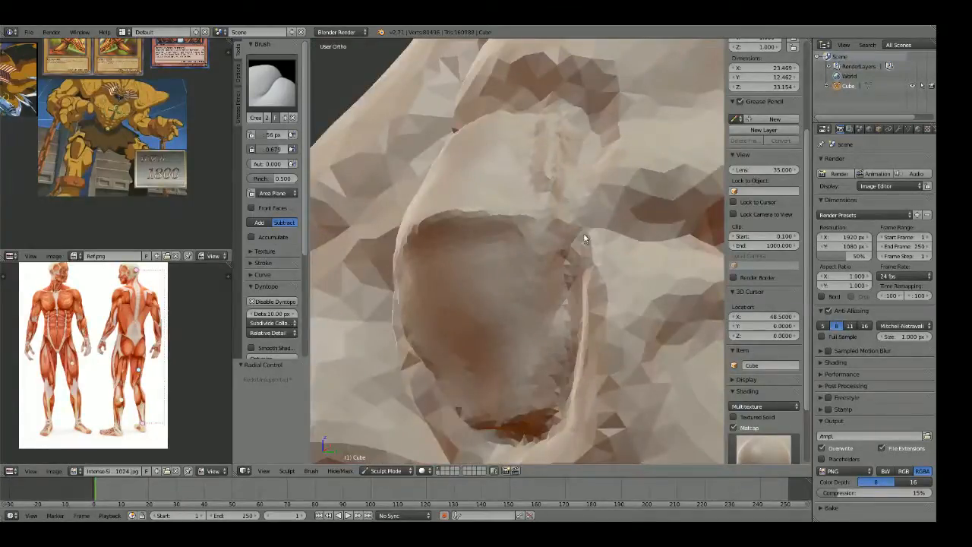
# Step: Build a raised ridge across the lower thigh above the kneecap and around the inner knee with the Draw brush
pyautogui.moveTo(582, 238); pyautogui.dragTo(611, 258, button='middle')
pyautogui.moveTo(608, 167)
pyautogui.mouseDown(button='middle')
pyautogui.moveTo(632, 203)
pyautogui.moveTo(614, 274)
pyautogui.mouseUp(button='middle')
pyautogui.keyDown('ctrl'); pyautogui.moveTo(594, 184); pyautogui.dragTo(626, 198, button='middle'); pyautogui.keyUp('ctrl')
pyautogui.moveTo(613, 285)
pyautogui.mouseDown()
pyautogui.moveTo(605, 187)
pyautogui.moveTo(551, 177)
pyautogui.mouseUp()
pyautogui.press('x')
pyautogui.moveTo(551, 178); pyautogui.dragTo(597, 176, button='middle')
pyautogui.moveTo(597, 175); pyautogui.dragTo(556, 178)
pyautogui.moveTo(555, 178); pyautogui.dragTo(598, 154, button='middle')
pyautogui.moveTo(551, 167)
pyautogui.mouseDown()
pyautogui.moveTo(504, 218)
pyautogui.moveTo(445, 234)
pyautogui.mouseUp()
pyautogui.moveTo(498, 204)
pyautogui.mouseDown()
pyautogui.moveTo(426, 245)
pyautogui.moveTo(455, 234)
pyautogui.mouseUp()
pyautogui.moveTo(454, 234)
pyautogui.mouseDown(button='middle')
pyautogui.moveTo(491, 226)
pyautogui.moveTo(456, 234)
pyautogui.mouseUp(button='middle')
# Step: Carve a groove beneath the new thigh ridge on the inner side of the knee with a 42 px Crease brush
pyautogui.hotkey('shift', 'c')
pyautogui.press('f')
pyautogui.click(521, 250)
pyautogui.moveTo(532, 234)
pyautogui.mouseDown()
pyautogui.moveTo(484, 266)
pyautogui.moveTo(421, 285)
pyautogui.moveTo(456, 266)
pyautogui.mouseUp()
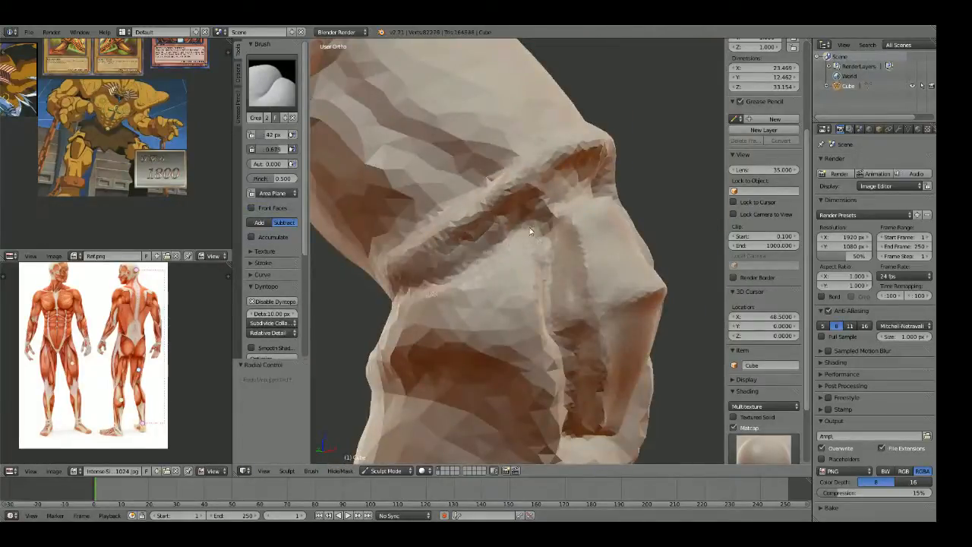
# Step: Examine the golden character's knees in the reference image and compare them with the sculpted legs
pyautogui.scroll(-12, 471, 260)
pyautogui.press('KP_1')
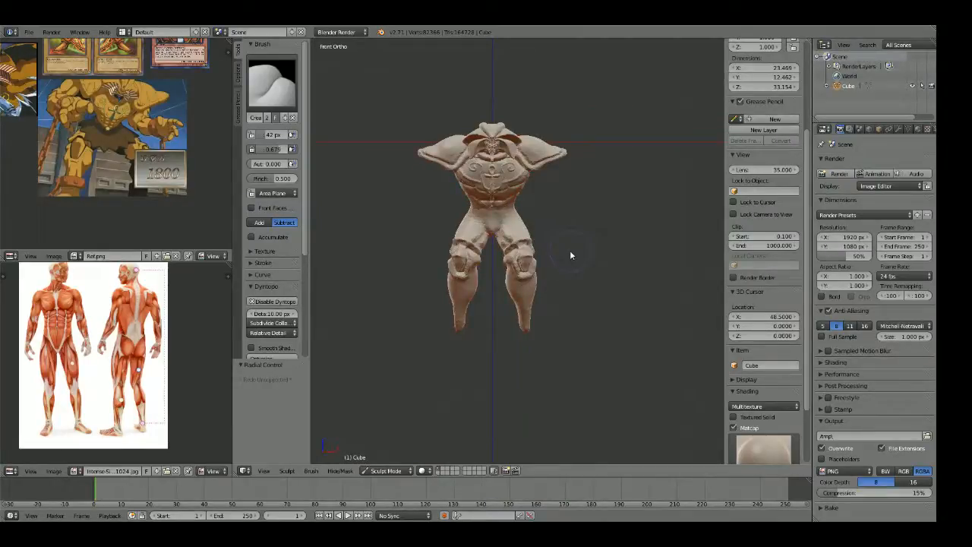
pyautogui.scroll(1, 100, 132)
pyautogui.scroll(-6, 99, 132)
pyautogui.scroll(5, 51, 76)
pyautogui.scroll(5, 96, 114)
pyautogui.keyDown('shift'); pyautogui.moveTo(466, 104); pyautogui.dragTo(469, 173, button='middle'); pyautogui.keyUp('shift')
pyautogui.scroll(3, 472, 175)
pyautogui.keyDown('shift'); pyautogui.moveTo(592, 357); pyautogui.dragTo(585, 226, button='middle'); pyautogui.keyUp('shift')
# Step: Reshape the thigh ridge above the kneecap from several sides with the Grab brush
pyautogui.moveTo(608, 226)
pyautogui.mouseDown(button='middle')
pyautogui.moveTo(528, 228)
pyautogui.moveTo(600, 251)
pyautogui.moveTo(498, 283)
pyautogui.moveTo(514, 254)
pyautogui.moveTo(531, 273)
pyautogui.mouseUp(button='middle')
pyautogui.scroll(2, 528, 228)
pyautogui.scroll(3, 600, 251)
pyautogui.press('g')
pyautogui.press('f')
pyautogui.click(567, 305)
pyautogui.moveTo(532, 301)
pyautogui.mouseDown()
pyautogui.moveTo(512, 297)
pyautogui.moveTo(523, 297)
pyautogui.mouseUp()
pyautogui.moveTo(523, 297)
pyautogui.mouseDown(button='middle')
pyautogui.moveTo(570, 293)
pyautogui.moveTo(434, 291)
pyautogui.mouseUp(button='middle')
pyautogui.moveTo(498, 302); pyautogui.dragTo(513, 310)
pyautogui.moveTo(463, 292)
pyautogui.mouseDown(button='middle')
pyautogui.moveTo(511, 260)
pyautogui.moveTo(559, 292)
pyautogui.mouseUp(button='middle')
pyautogui.moveTo(563, 273); pyautogui.dragTo(550, 287)
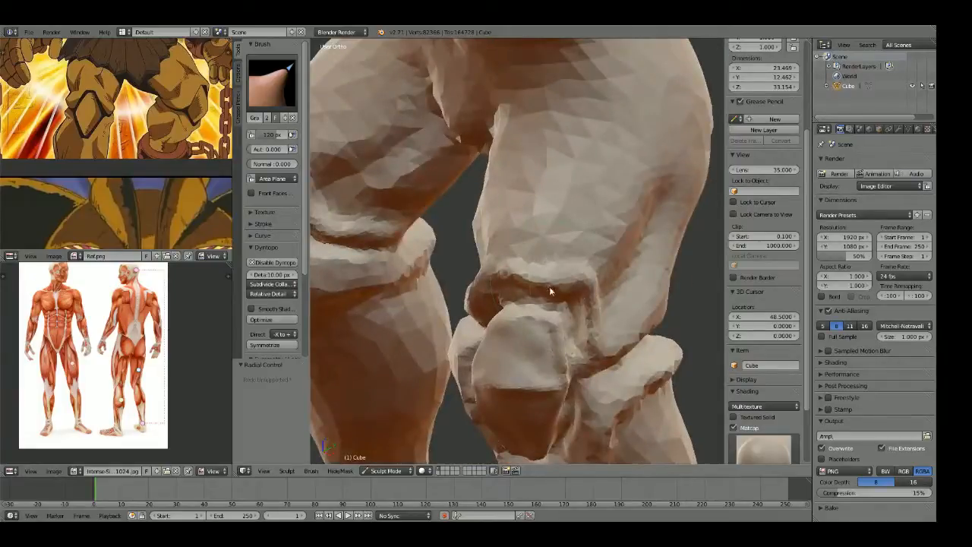
# Step: Carve a crease along the upper edge of the thigh ridge above the kneecap with a 35 px Crease brush
pyautogui.moveTo(491, 283); pyautogui.dragTo(525, 264, button='middle')
pyautogui.hotkey('shift', 'c')
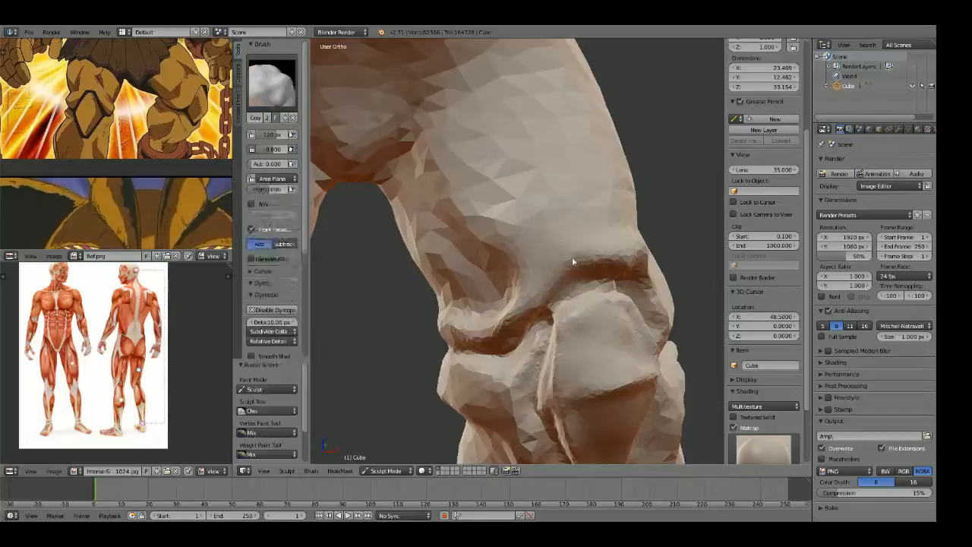
pyautogui.moveTo(585, 247); pyautogui.dragTo(563, 251)
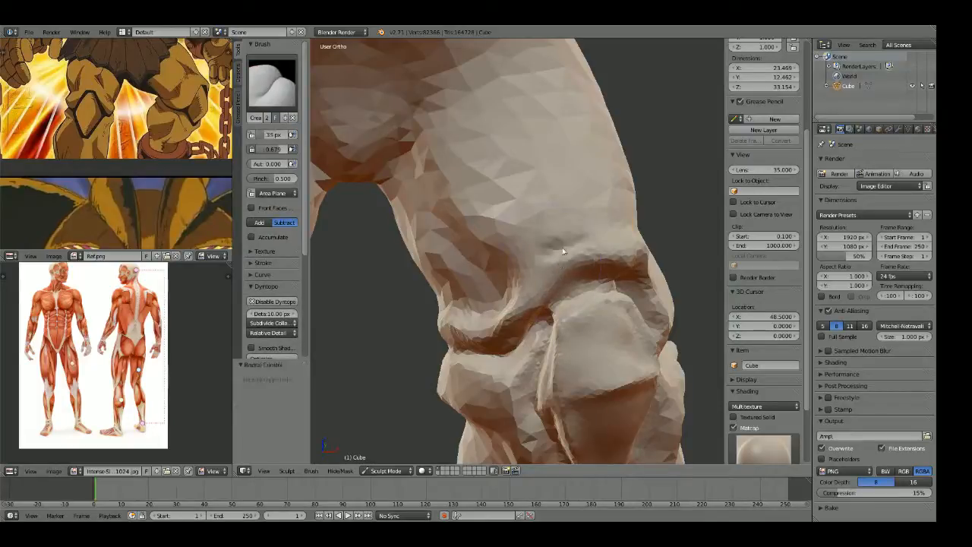
pyautogui.moveTo(512, 287); pyautogui.dragTo(524, 253, button='middle')
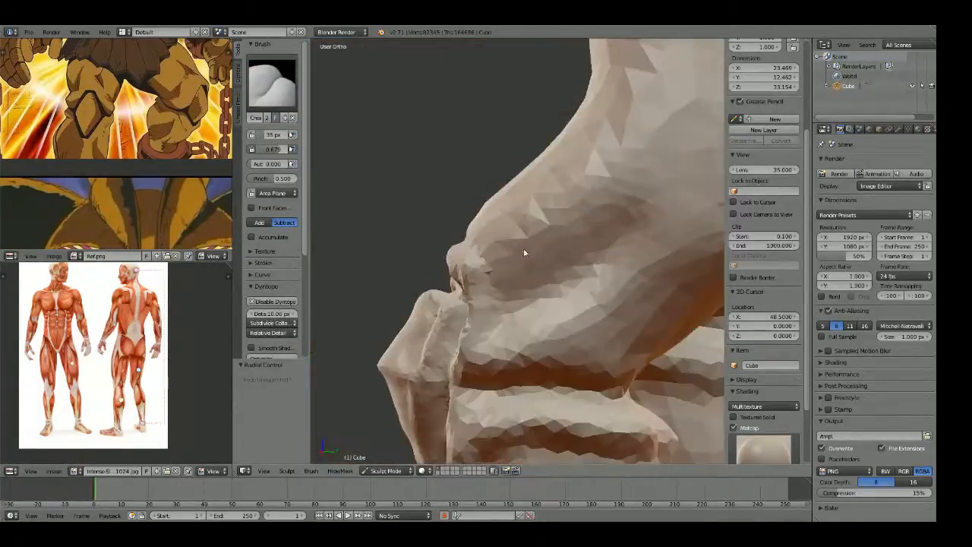
pyautogui.moveTo(497, 308); pyautogui.dragTo(499, 241, button='middle')
# Step: Extend the crease along the ridge's upper edge toward the inner side of the knee
pyautogui.scroll(-4, 542, 247)
pyautogui.press('KP_1')
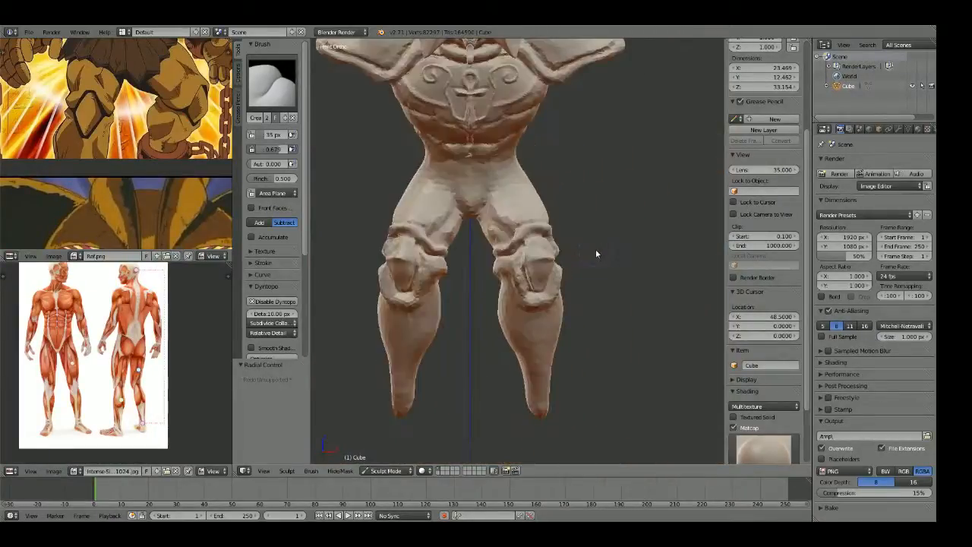
pyautogui.scroll(1, 595, 250)
pyautogui.scroll(10, 567, 243)
pyautogui.moveTo(535, 237)
pyautogui.mouseDown()
pyautogui.moveTo(447, 275)
pyautogui.moveTo(573, 231)
pyautogui.moveTo(465, 260)
pyautogui.mouseUp()
pyautogui.moveTo(571, 241)
pyautogui.mouseDown(button='middle')
pyautogui.moveTo(493, 266)
pyautogui.moveTo(535, 287)
pyautogui.mouseUp(button='middle')
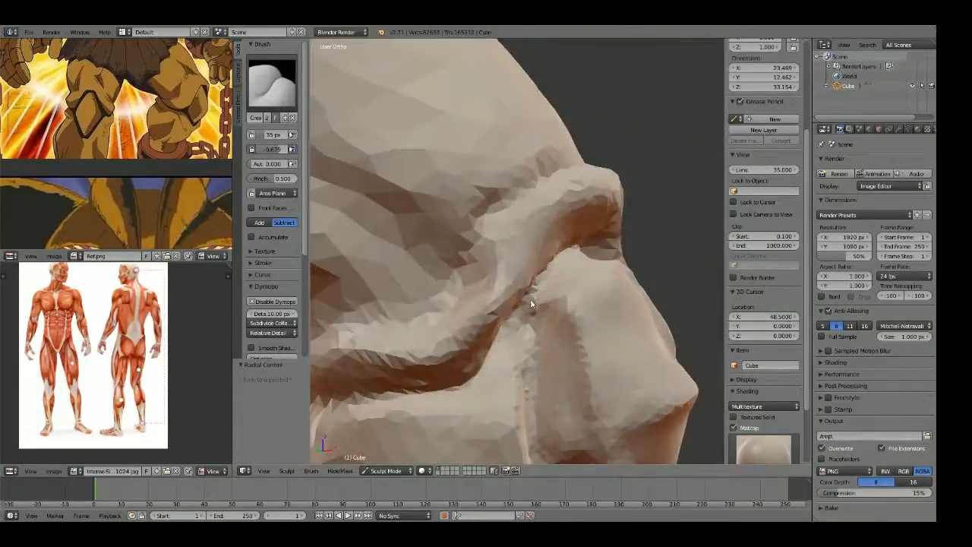
# Step: Sharpen the creases around the thigh ridge at its outer end and inner side with the 35 px Crease brush
pyautogui.scroll(-8, 544, 296)
pyautogui.press('KP_1')
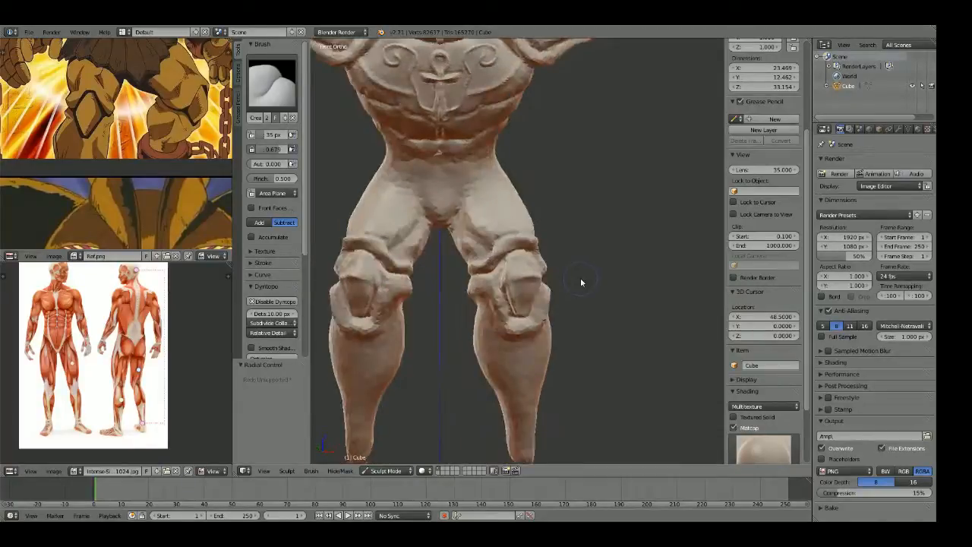
pyautogui.scroll(8, 580, 278)
pyautogui.moveTo(576, 255); pyautogui.dragTo(588, 243)
pyautogui.moveTo(481, 252); pyautogui.dragTo(576, 216, button='middle')
pyautogui.scroll(-1, 576, 218)
pyautogui.moveTo(530, 259); pyautogui.dragTo(456, 270)
# Step: Refine the thigh ridge and its groove around the side of the knee, switching to a 72 px Draw brush
pyautogui.scroll(-4, 518, 247)
pyautogui.moveTo(566, 255); pyautogui.dragTo(512, 269, button='middle')
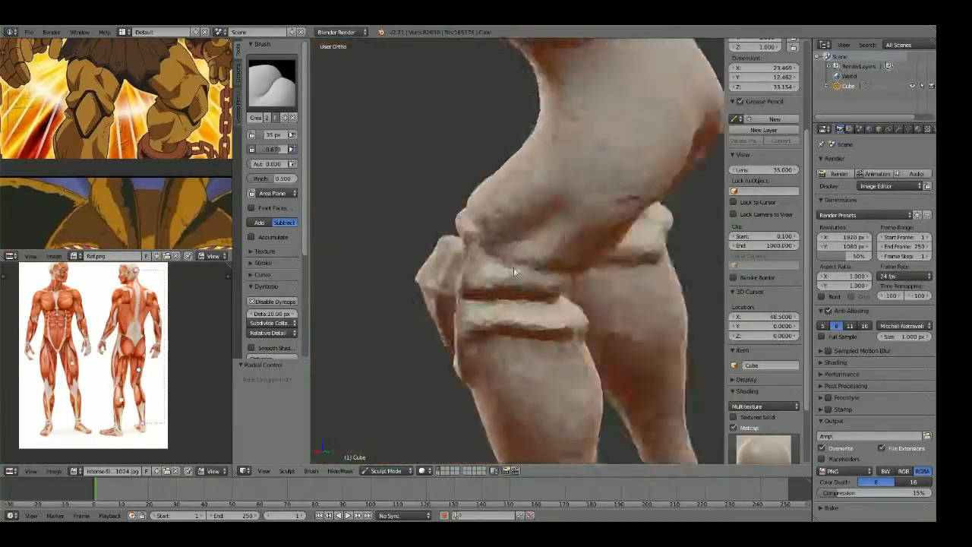
pyautogui.scroll(3, 446, 246)
pyautogui.moveTo(446, 246); pyautogui.dragTo(505, 246, button='middle')
pyautogui.scroll(1, 504, 247)
pyautogui.moveTo(567, 278)
pyautogui.mouseDown()
pyautogui.moveTo(496, 260)
pyautogui.moveTo(419, 273)
pyautogui.moveTo(604, 266)
pyautogui.mouseUp()
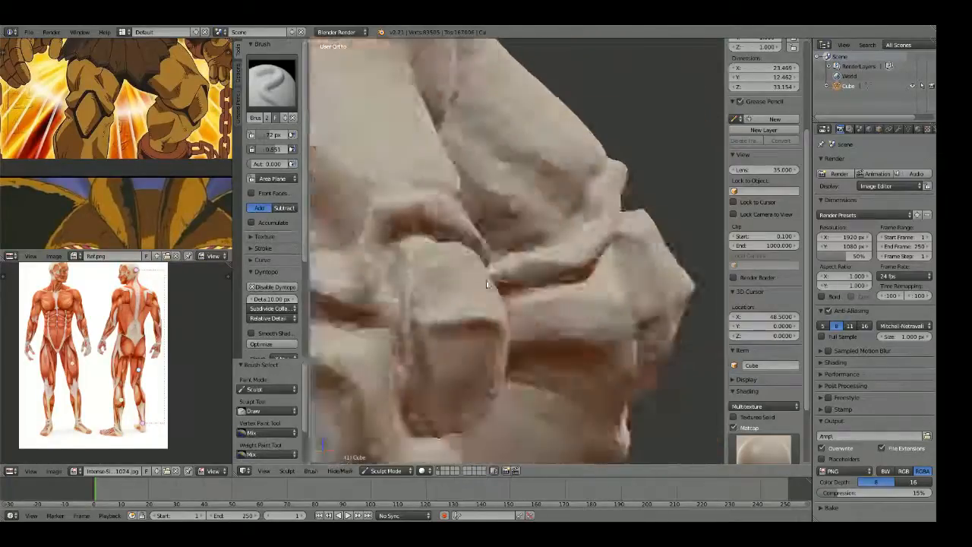
pyautogui.press('KP_1')
pyautogui.scroll(-5, 386, 296)
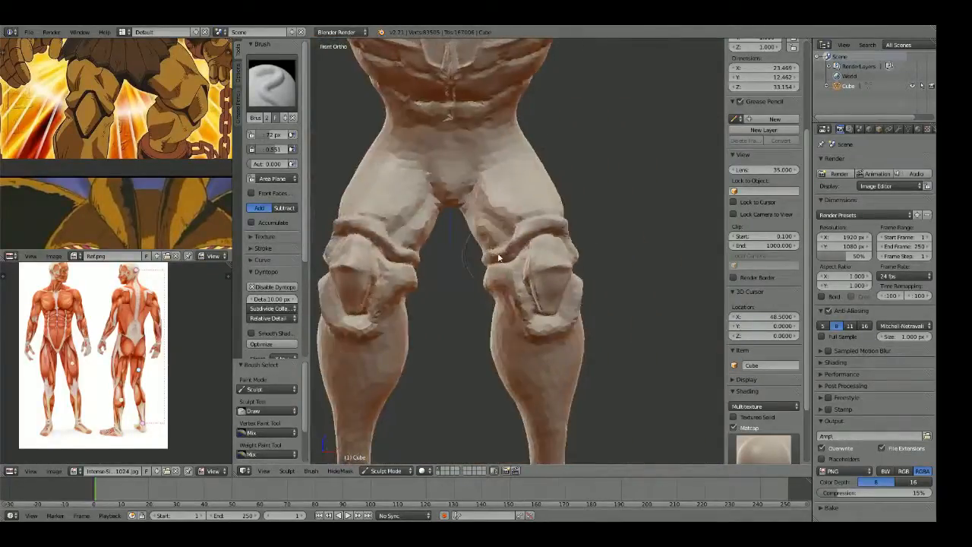
pyautogui.scroll(-6, 499, 258)
pyautogui.keyDown('shift'); pyautogui.moveTo(597, 191); pyautogui.dragTo(612, 206, button='middle'); pyautogui.keyUp('shift')
pyautogui.scroll(-4, 33, 232)
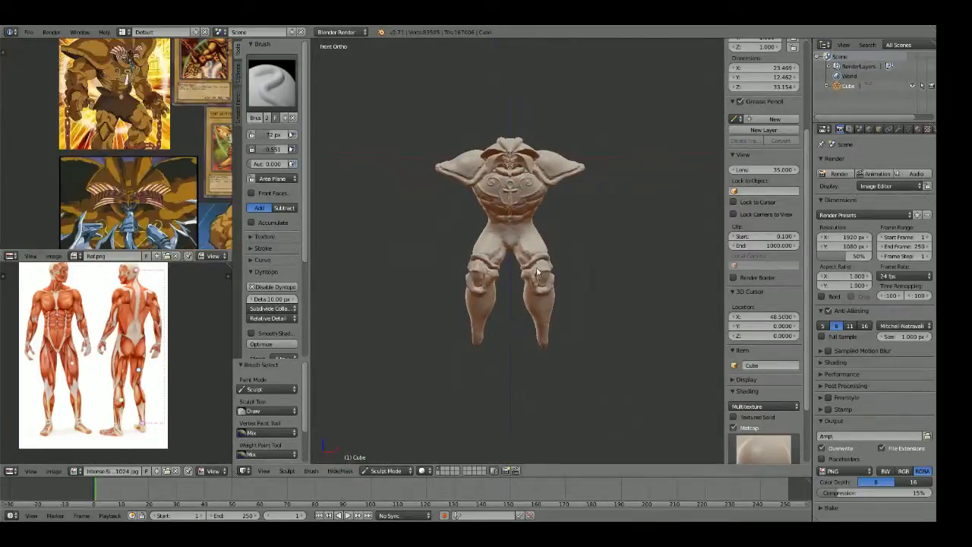
# Step: Switch to the Grab brush and enlarge it to 190 px for work on the lower legs
pyautogui.scroll(3, 536, 269)
pyautogui.press('g')
pyautogui.press('f')
pyautogui.click(608, 308)
pyautogui.scroll(-2, 605, 308)
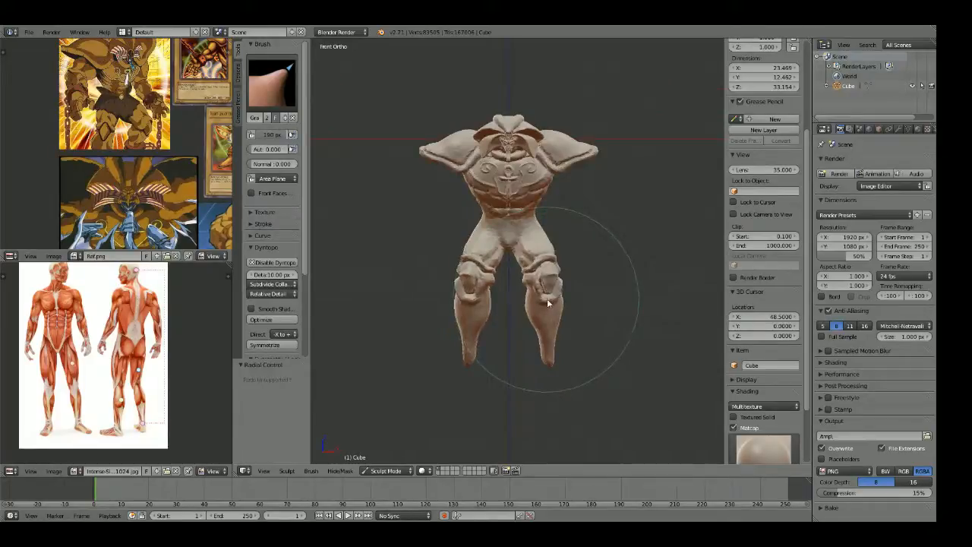
# Step: Try to thicken the lower leg with the 190 px Inflate brush, and undo the stroke
pyautogui.scroll(3, 547, 299)
pyautogui.press('i')
pyautogui.moveTo(542, 294); pyautogui.dragTo(576, 300)
pyautogui.hotkey('ctrl', 'z')
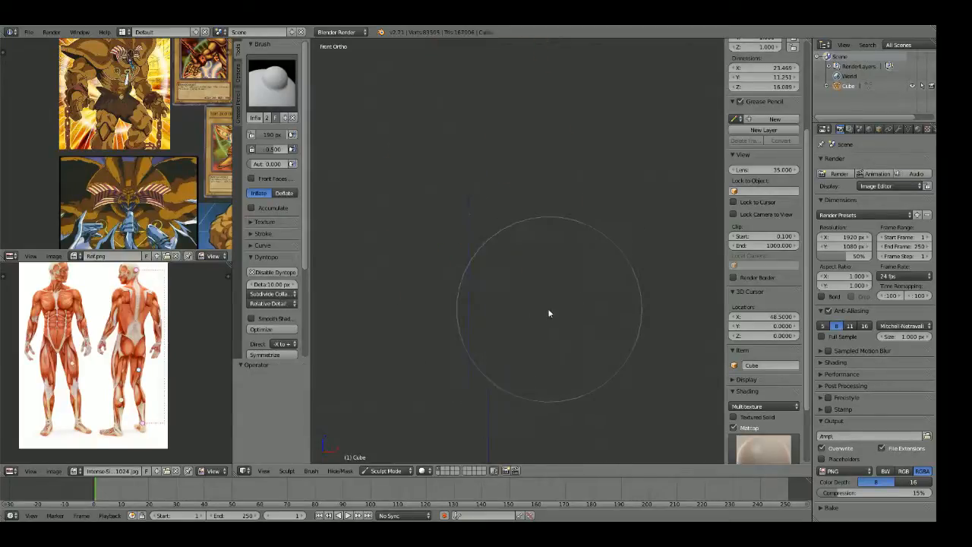
pyautogui.scroll(-3, 549, 308)
pyautogui.scroll(4, 551, 312)
pyautogui.hotkey('ctrl', 'z')
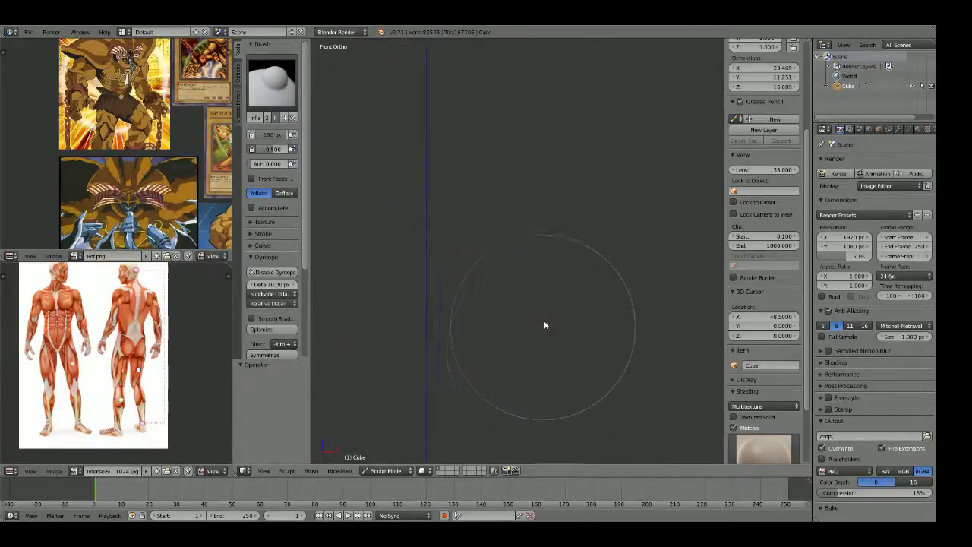
# Step: Restart dynamic topology and change its detail refine method to Subdivide Edges
pyautogui.click(276, 273)
pyautogui.scroll(4, 555, 329)
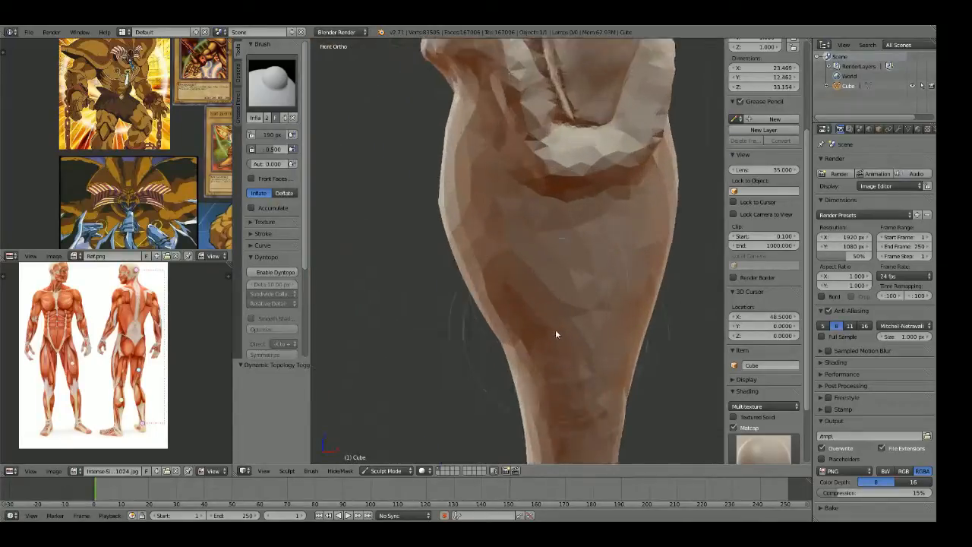
pyautogui.click(270, 275)
pyautogui.scroll(-3, 620, 308)
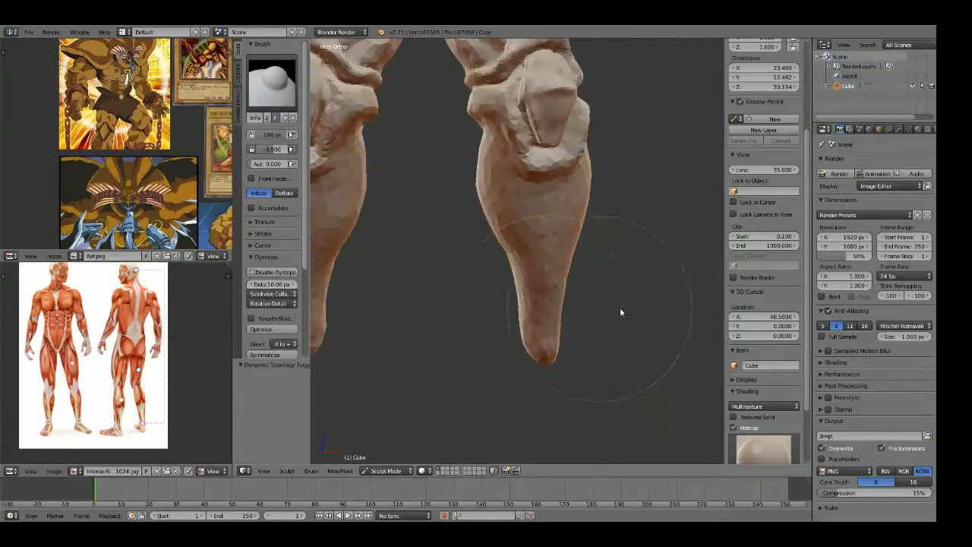
pyautogui.click(280, 294)
pyautogui.click(278, 279)
# Step: Thicken the tapered lower ends of the legs with the 190 px Inflate brush
pyautogui.press('i')
pyautogui.moveTo(539, 301)
pyautogui.mouseDown()
pyautogui.moveTo(508, 255)
pyautogui.moveTo(566, 277)
pyautogui.mouseUp()
pyautogui.moveTo(637, 284); pyautogui.dragTo(542, 307, button='middle')
pyautogui.moveTo(541, 306)
pyautogui.mouseDown()
pyautogui.moveTo(574, 339)
pyautogui.moveTo(570, 278)
pyautogui.moveTo(537, 286)
pyautogui.mouseUp()
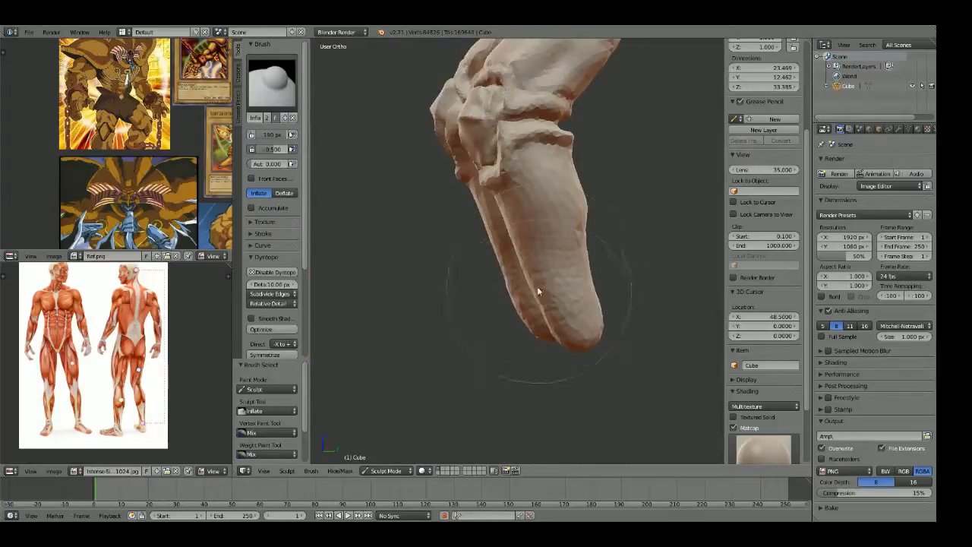
pyautogui.moveTo(549, 291)
pyautogui.mouseDown(button='middle')
pyautogui.moveTo(682, 297)
pyautogui.moveTo(564, 287)
pyautogui.mouseUp(button='middle')
pyautogui.press('KP_1')
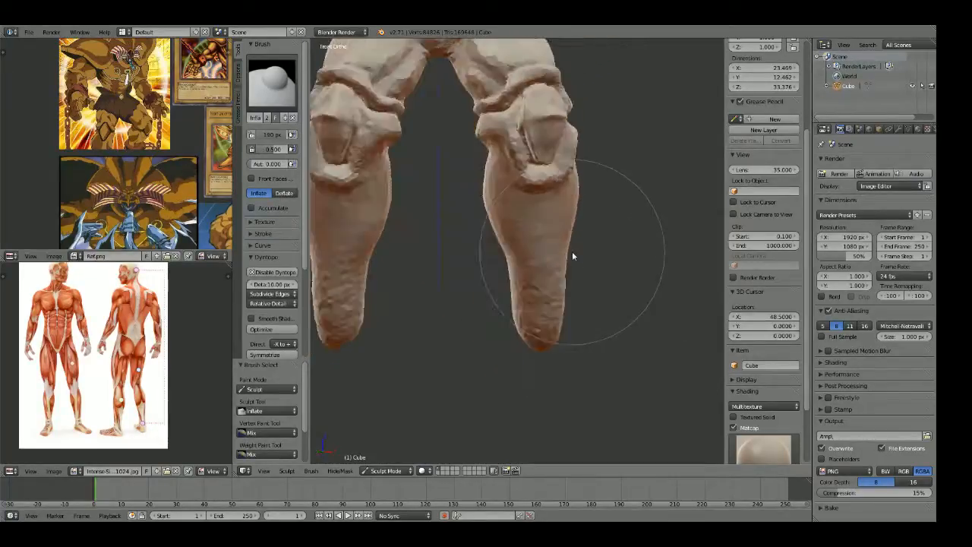
# Step: Frame the golden figure's leg in the reference image and set up a 61 px Crease brush for the lower leg
pyautogui.scroll(-2, 127, 89)
pyautogui.moveTo(164, 150)
pyautogui.mouseDown(button='middle')
pyautogui.moveTo(126, 89)
pyautogui.moveTo(72, 70)
pyautogui.mouseUp(button='middle')
pyautogui.scroll(4, 99, 129)
pyautogui.moveTo(99, 144); pyautogui.dragTo(98, 92, button='middle')
pyautogui.scroll(2, 99, 91)
pyautogui.moveTo(573, 308); pyautogui.dragTo(549, 283, button='middle')
pyautogui.hotkey('shift', 'c')
pyautogui.press('f')
pyautogui.click(477, 278)
# Step: Carve a long crease down the inner side of the lower leg, undoing and redrawing the first stroke
pyautogui.moveTo(479, 271)
pyautogui.mouseDown(button='middle')
pyautogui.moveTo(488, 278)
pyautogui.moveTo(488, 236)
pyautogui.moveTo(542, 199)
pyautogui.mouseUp(button='middle')
pyautogui.scroll(3, 489, 266)
pyautogui.moveTo(541, 196)
pyautogui.mouseDown()
pyautogui.moveTo(497, 252)
pyautogui.moveTo(460, 340)
pyautogui.mouseUp()
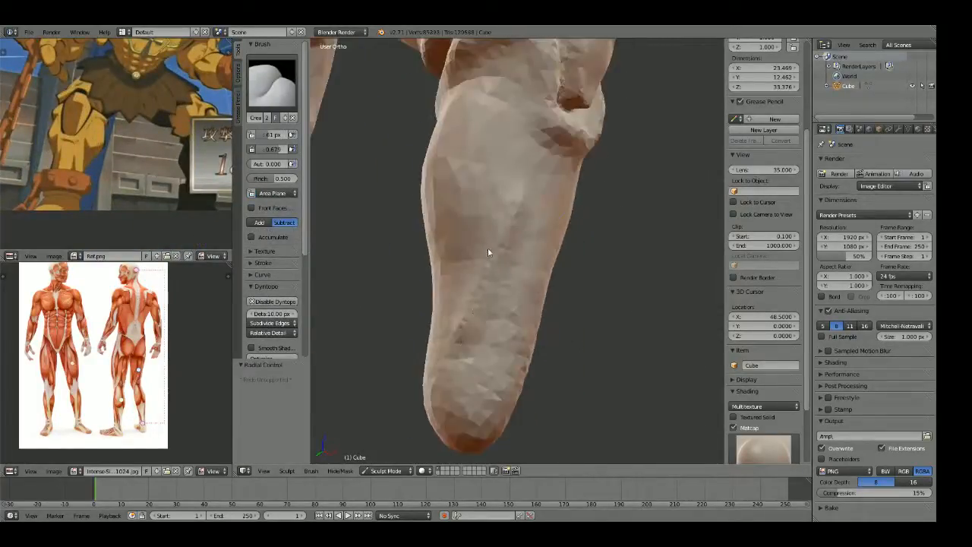
pyautogui.hotkey('ctrl', 'z')
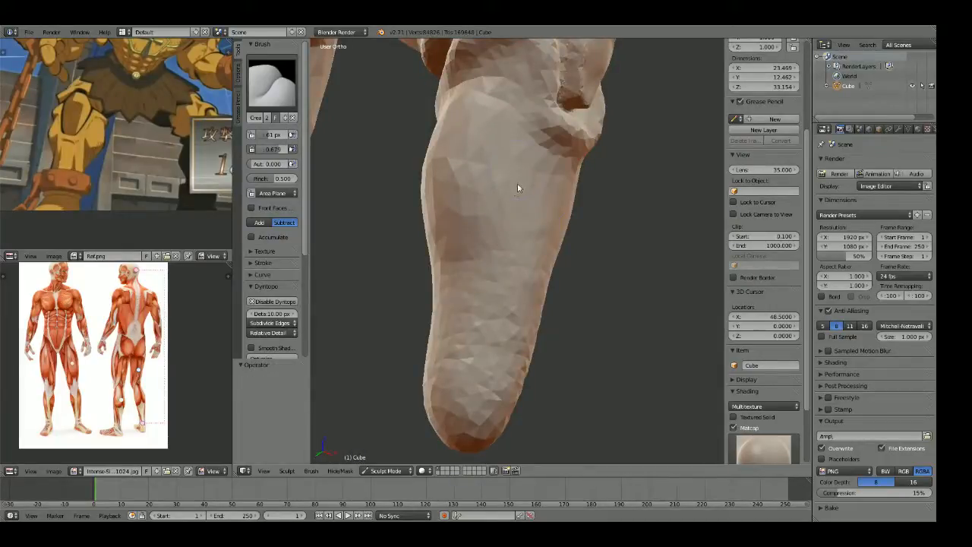
pyautogui.moveTo(514, 193); pyautogui.dragTo(457, 370)
# Step: Carve a matching long crease down the outer side of the lower leg with the 61 px Crease brush
pyautogui.moveTo(457, 369)
pyautogui.mouseDown(button='middle')
pyautogui.moveTo(427, 266)
pyautogui.moveTo(590, 212)
pyautogui.moveTo(523, 210)
pyautogui.mouseUp(button='middle')
pyautogui.scroll(-2, 427, 266)
pyautogui.moveTo(523, 211); pyautogui.dragTo(568, 361)
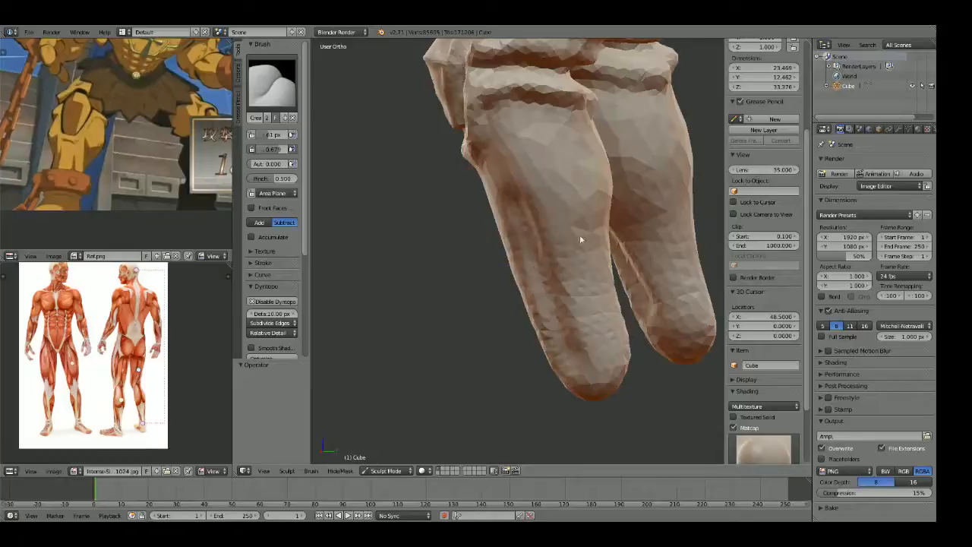
pyautogui.moveTo(580, 240); pyautogui.dragTo(544, 317, button='middle')
# Step: Carve a deep crease around the back of the lower leg beneath the calf muscle with a larger Crease brush
pyautogui.moveTo(503, 238); pyautogui.dragTo(617, 268)
pyautogui.moveTo(617, 267); pyautogui.dragTo(500, 277, button='middle')
pyautogui.moveTo(585, 262); pyautogui.dragTo(506, 246, button='middle')
pyautogui.moveTo(507, 246); pyautogui.dragTo(475, 270)
pyautogui.moveTo(475, 269)
pyautogui.mouseDown(button='middle')
pyautogui.moveTo(481, 250)
pyautogui.moveTo(423, 244)
pyautogui.moveTo(494, 275)
pyautogui.moveTo(561, 262)
pyautogui.mouseUp(button='middle')
pyautogui.moveTo(454, 251); pyautogui.dragTo(577, 277, button='middle')
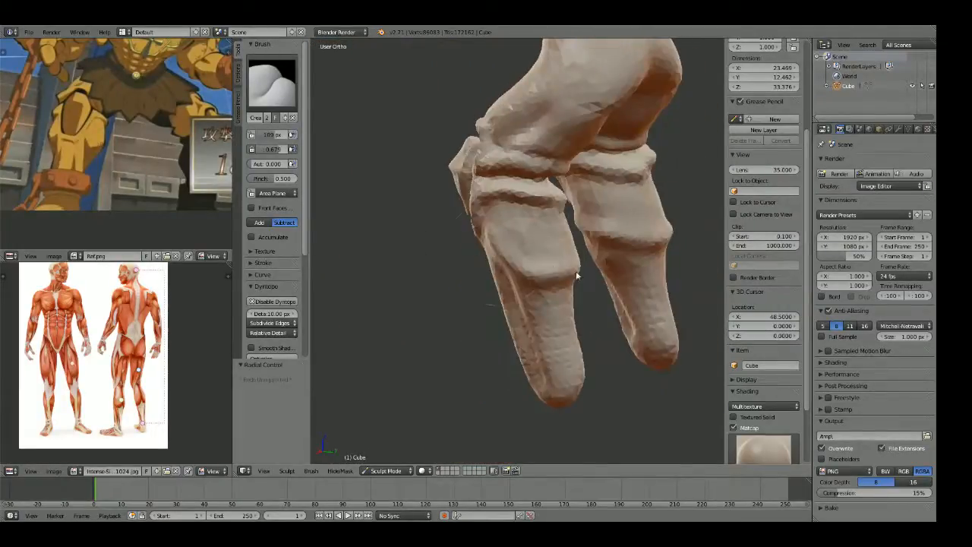
pyautogui.moveTo(505, 251); pyautogui.dragTo(620, 272, button='middle')
pyautogui.scroll(-4, 575, 371)
pyautogui.press('KP_1')
pyautogui.scroll(-2, 634, 318)
pyautogui.scroll(5, 627, 319)
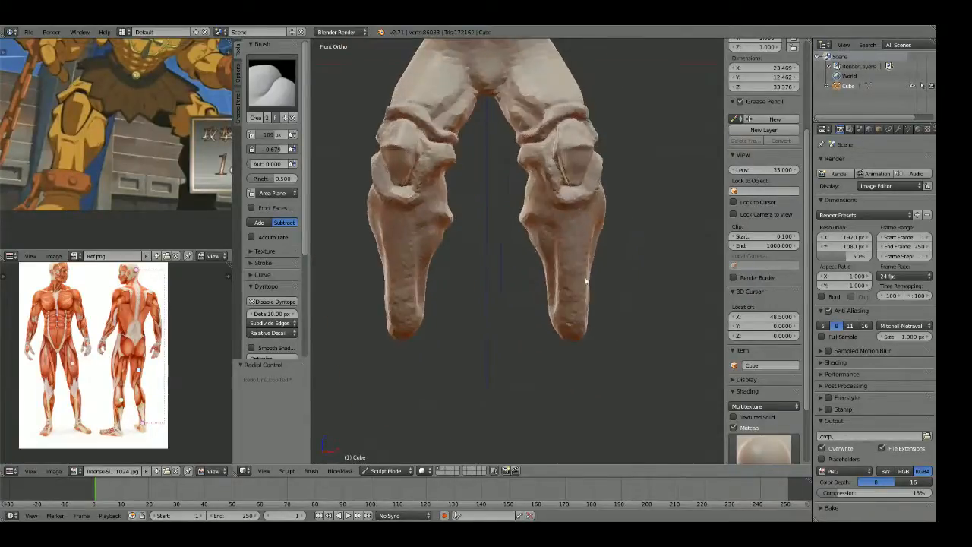
# Step: Extend the crease beneath the calf along the inner side of the leg with a 74 px Crease brush
pyautogui.press('g')
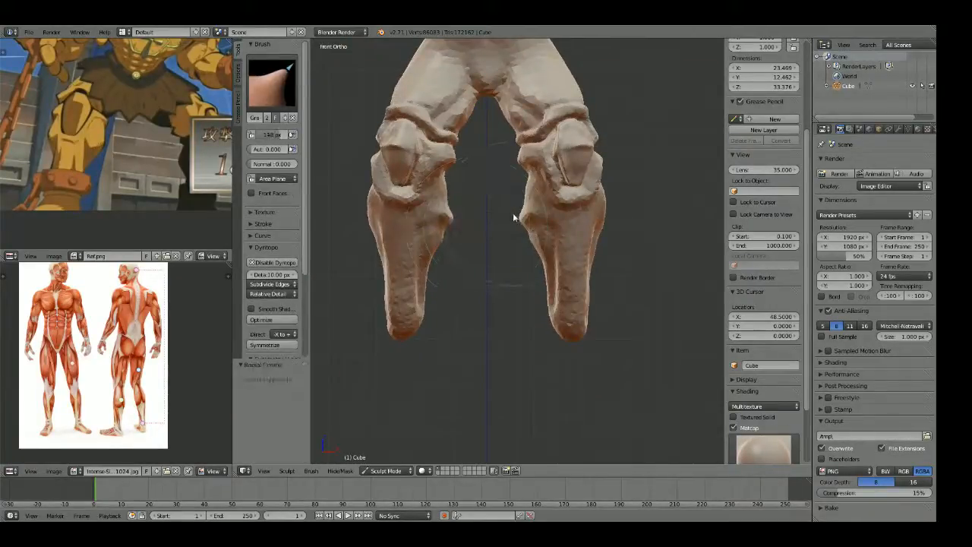
pyautogui.scroll(4, 586, 226)
pyautogui.moveTo(526, 213)
pyautogui.mouseDown(button='middle')
pyautogui.moveTo(578, 224)
pyautogui.moveTo(552, 265)
pyautogui.moveTo(485, 201)
pyautogui.mouseUp(button='middle')
pyautogui.hotkey('shift', 'c')
pyautogui.press('f')
pyautogui.click(413, 202)
pyautogui.moveTo(471, 203)
pyautogui.mouseDown()
pyautogui.moveTo(400, 228)
pyautogui.moveTo(543, 214)
pyautogui.moveTo(502, 196)
pyautogui.moveTo(398, 228)
pyautogui.mouseUp()
pyautogui.moveTo(477, 175); pyautogui.dragTo(510, 172, button='middle')
pyautogui.press('KP_1')
pyautogui.scroll(-5, 525, 167)
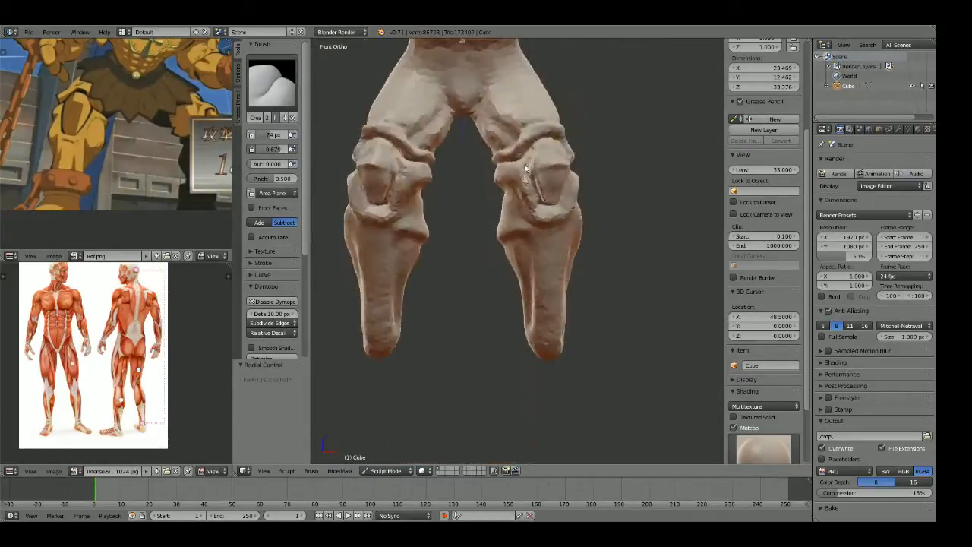
# Step: Carve creases beneath the kneecap rim and along the inner side of the knee, reducing the Crease brush size
pyautogui.scroll(-3, 523, 176)
pyautogui.scroll(8, 521, 187)
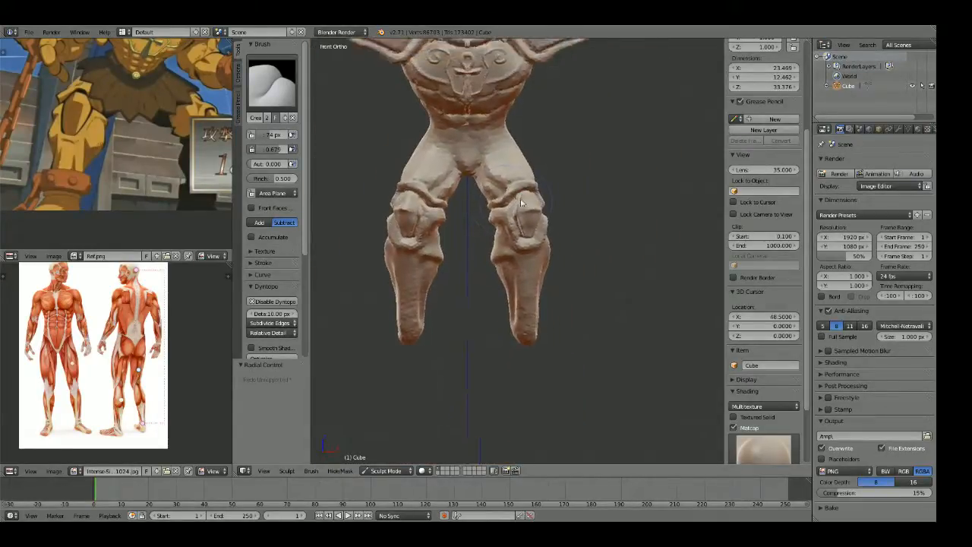
pyautogui.keyDown('shift'); pyautogui.moveTo(504, 276); pyautogui.dragTo(520, 302, button='middle'); pyautogui.keyUp('shift')
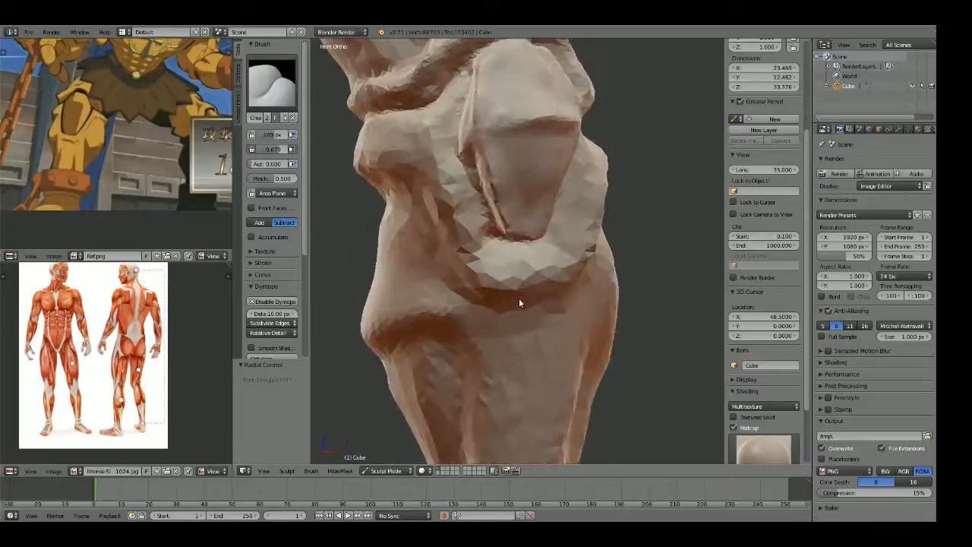
pyautogui.moveTo(427, 216)
pyautogui.mouseDown()
pyautogui.moveTo(488, 281)
pyautogui.moveTo(563, 282)
pyautogui.mouseUp()
pyautogui.press('f')
pyautogui.click(467, 287)
pyautogui.moveTo(493, 262); pyautogui.dragTo(430, 182)
pyautogui.moveTo(517, 180)
pyautogui.mouseDown()
pyautogui.moveTo(560, 292)
pyautogui.moveTo(534, 254)
pyautogui.mouseUp()
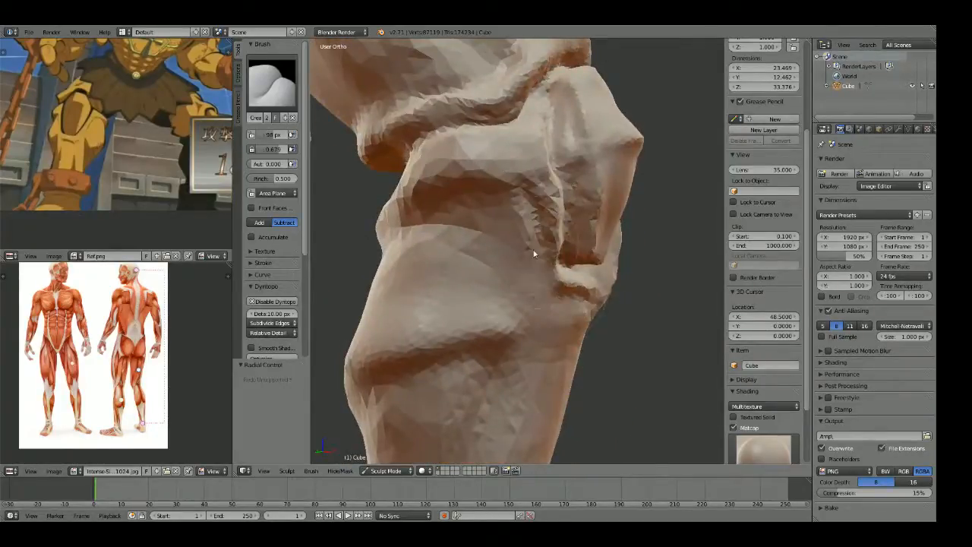
# Step: Build up and smooth the rim around the inner and lower edge of the kneecap with a 79 px Draw brush
pyautogui.moveTo(570, 259); pyautogui.dragTo(461, 261, button='middle')
pyautogui.scroll(1, 462, 260)
pyautogui.press('d')
pyautogui.click(452, 263)
pyautogui.moveTo(449, 270); pyautogui.dragTo(507, 306)
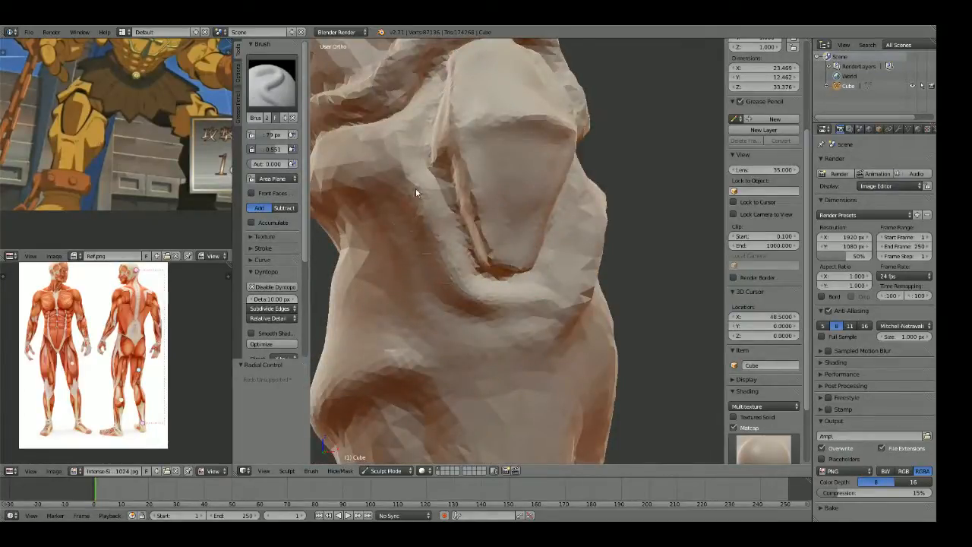
pyautogui.press('KP_1')
pyautogui.scroll(-4, 562, 240)
pyautogui.scroll(-2, 563, 241)
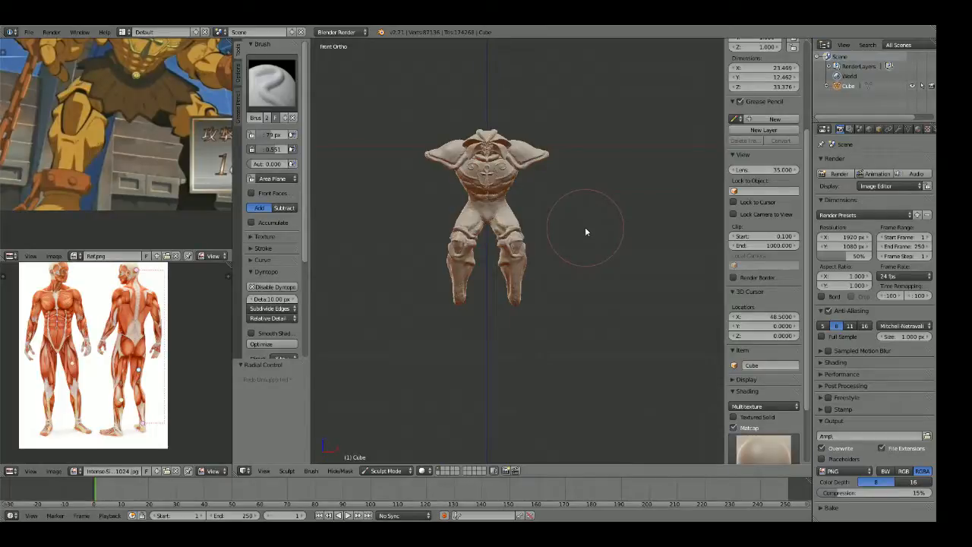
# Step: Compare the legs with the golden reference figure and deepen the inner shin crease with a 156 px Crease brush
pyautogui.scroll(1, 585, 226)
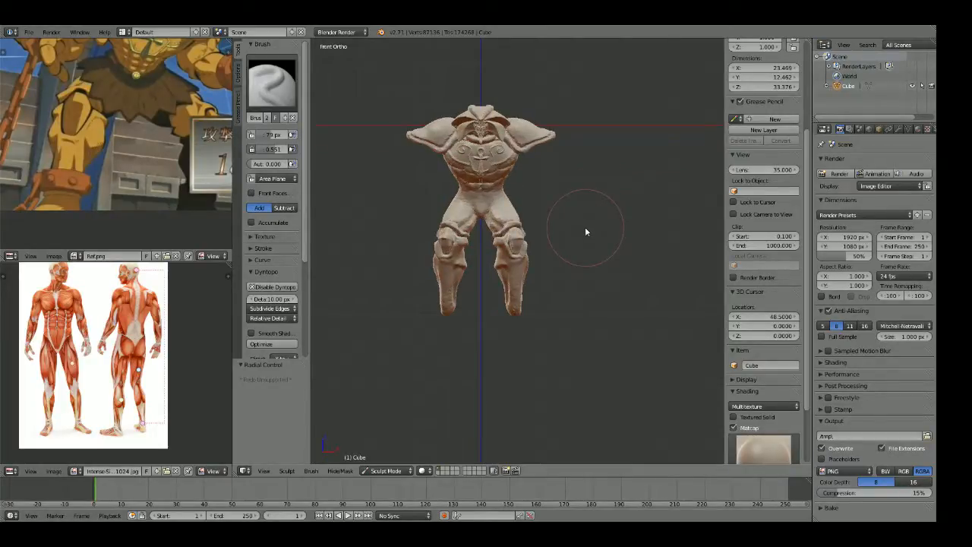
pyautogui.scroll(-2, 129, 41)
pyautogui.moveTo(102, 114); pyautogui.dragTo(87, 184, button='middle')
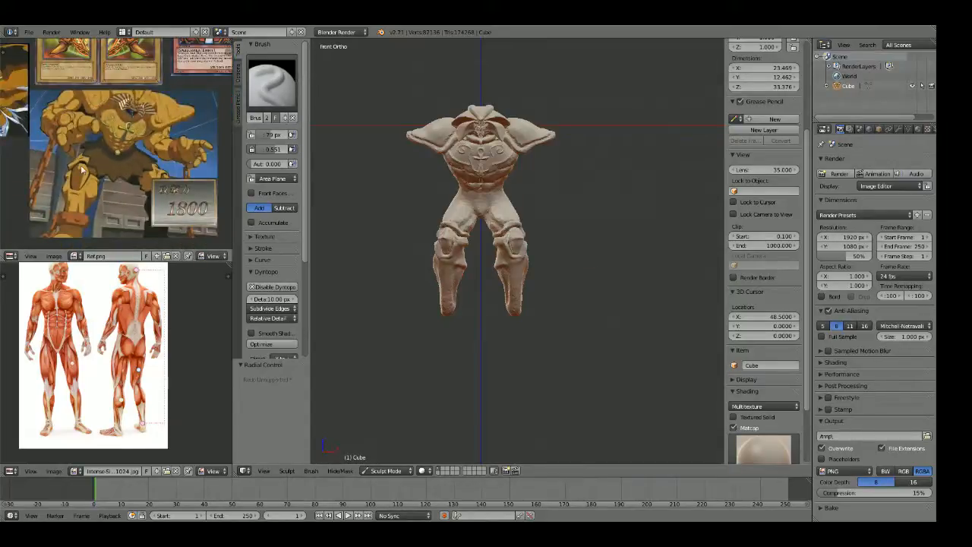
pyautogui.scroll(3, 423, 187)
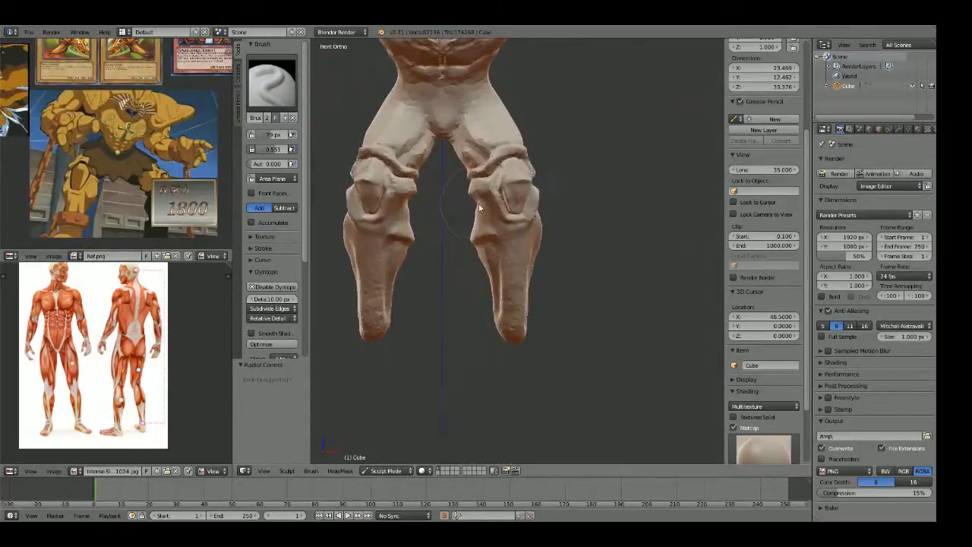
pyautogui.scroll(4, 479, 207)
pyautogui.hotkey('shift', 'c')
pyautogui.press('f')
pyautogui.click(511, 327)
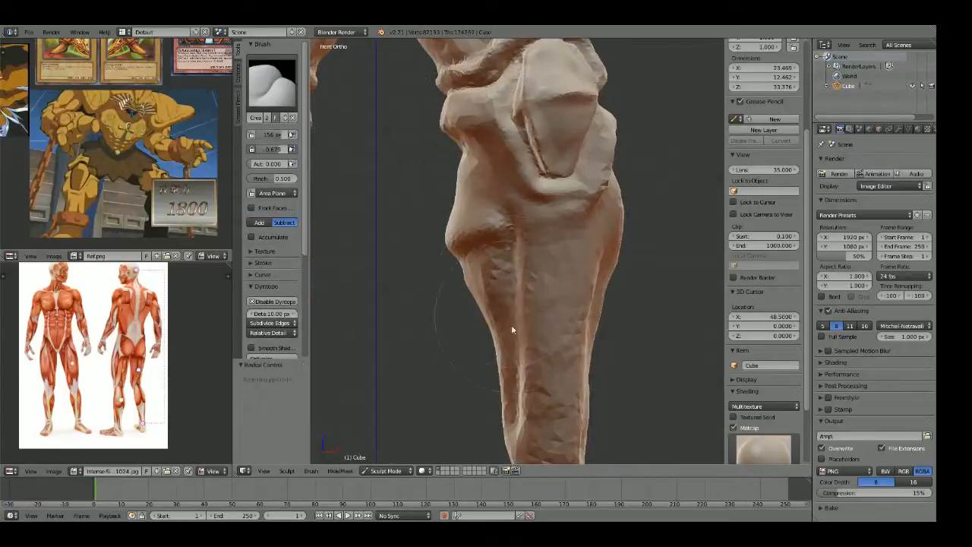
pyautogui.moveTo(501, 232)
pyautogui.mouseDown(button='middle')
pyautogui.moveTo(508, 271)
pyautogui.moveTo(549, 268)
pyautogui.mouseUp(button='middle')
# Step: Build up the calf muscle on the inner side of the leg with a smaller Draw brush
pyautogui.press('x')
pyautogui.press('f')
pyautogui.click(496, 269)
pyautogui.moveTo(493, 266)
pyautogui.mouseDown()
pyautogui.moveTo(454, 278)
pyautogui.moveTo(463, 281)
pyautogui.moveTo(440, 297)
pyautogui.mouseUp()
pyautogui.moveTo(502, 288)
pyautogui.mouseDown()
pyautogui.moveTo(448, 305)
pyautogui.moveTo(442, 295)
pyautogui.mouseUp()
pyautogui.moveTo(474, 265); pyautogui.dragTo(449, 295)
# Step: Continue building up the calf bulge around the back and outer side of the leg with the Draw brush
pyautogui.moveTo(460, 263)
pyautogui.mouseDown(button='middle')
pyautogui.moveTo(636, 254)
pyautogui.moveTo(569, 278)
pyautogui.moveTo(447, 300)
pyautogui.moveTo(495, 289)
pyautogui.mouseUp(button='middle')
pyautogui.scroll(1, 493, 288)
pyautogui.moveTo(498, 291)
pyautogui.mouseDown()
pyautogui.moveTo(434, 301)
pyautogui.moveTo(531, 316)
pyautogui.moveTo(505, 335)
pyautogui.moveTo(453, 322)
pyautogui.mouseUp()
pyautogui.moveTo(446, 320)
pyautogui.mouseDown(button='middle')
pyautogui.moveTo(446, 304)
pyautogui.moveTo(521, 310)
pyautogui.mouseUp(button='middle')
pyautogui.moveTo(577, 298)
pyautogui.mouseDown()
pyautogui.moveTo(541, 280)
pyautogui.moveTo(517, 321)
pyautogui.mouseUp()
pyautogui.moveTo(607, 323)
pyautogui.mouseDown()
pyautogui.moveTo(595, 336)
pyautogui.moveTo(538, 294)
pyautogui.moveTo(529, 322)
pyautogui.moveTo(526, 291)
pyautogui.mouseUp()
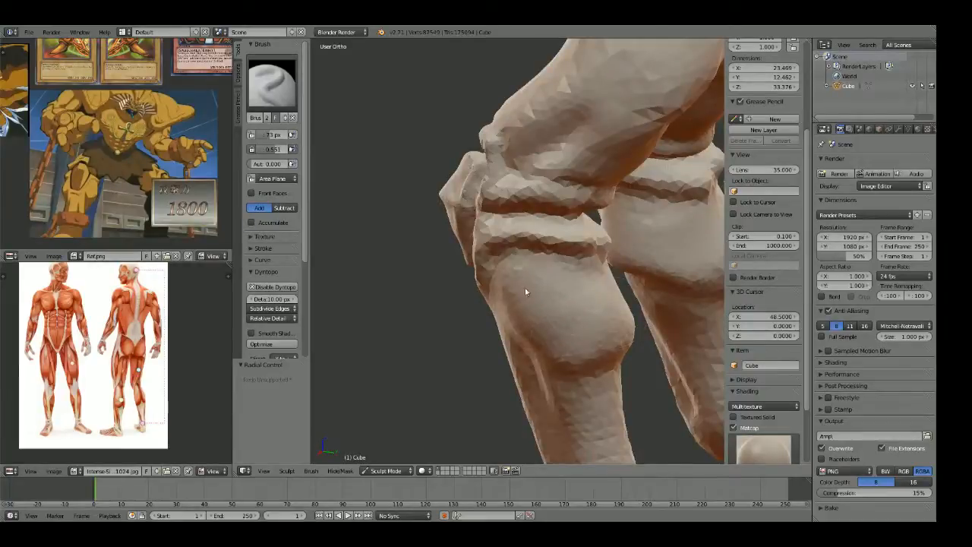
# Step: Deepen the groove along the outer side of the calf with the Crease brush and review the whole figure from the front
pyautogui.press('KP_1')
pyautogui.moveTo(664, 257)
pyautogui.mouseDown(button='middle')
pyautogui.moveTo(630, 243)
pyautogui.moveTo(547, 250)
pyautogui.moveTo(575, 260)
pyautogui.moveTo(549, 255)
pyautogui.mouseUp(button='middle')
pyautogui.hotkey('shift', 'c')
pyautogui.click(553, 260)
pyautogui.scroll(1, 550, 261)
pyautogui.moveTo(547, 267); pyautogui.dragTo(575, 305)
pyautogui.moveTo(576, 305); pyautogui.dragTo(560, 320, button='middle')
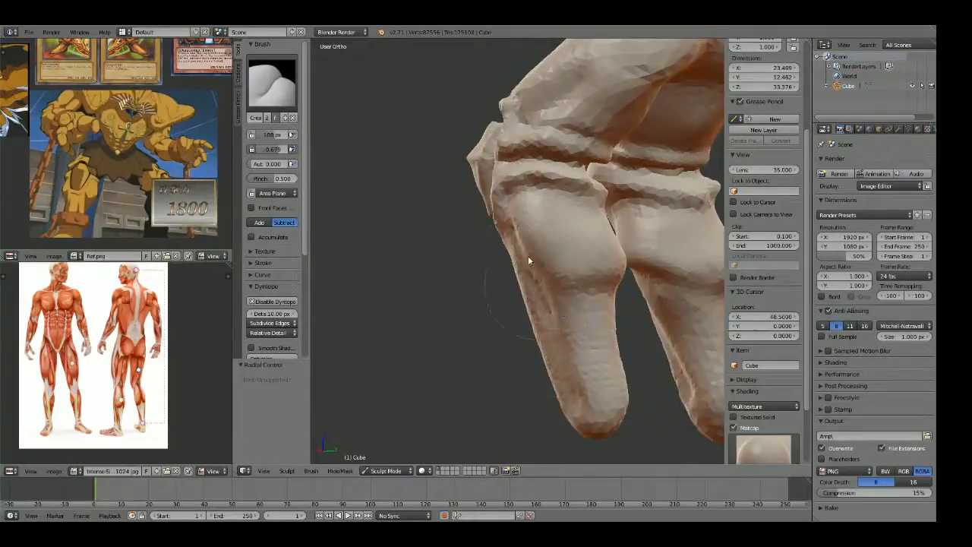
pyautogui.moveTo(586, 358); pyautogui.dragTo(655, 328, button='middle')
pyautogui.scroll(-8, 649, 308)
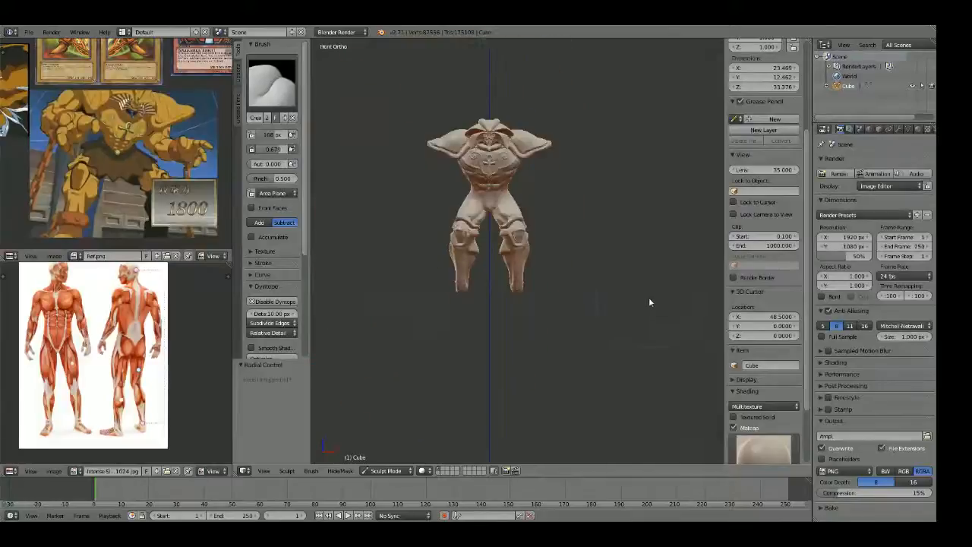
pyautogui.press('KP_1')
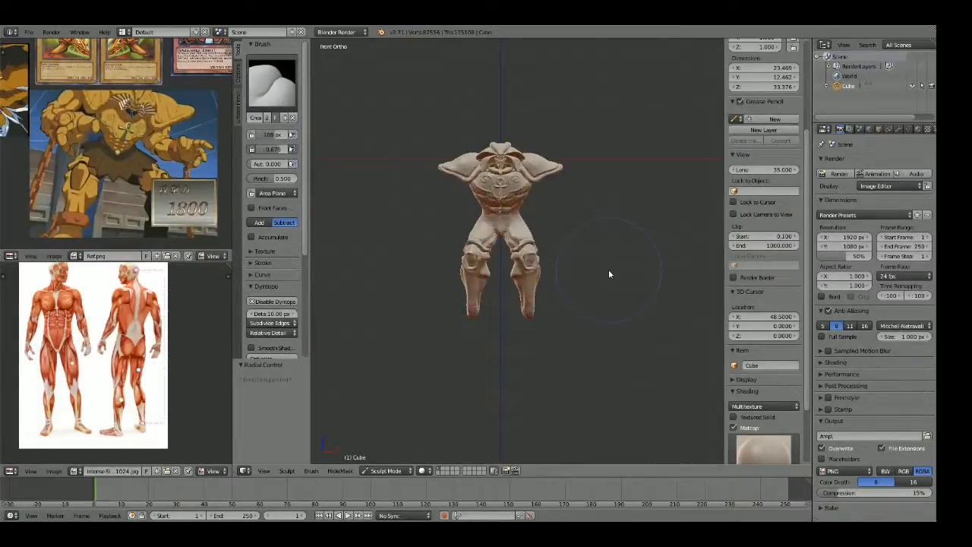
pyautogui.scroll(5, 600, 258)
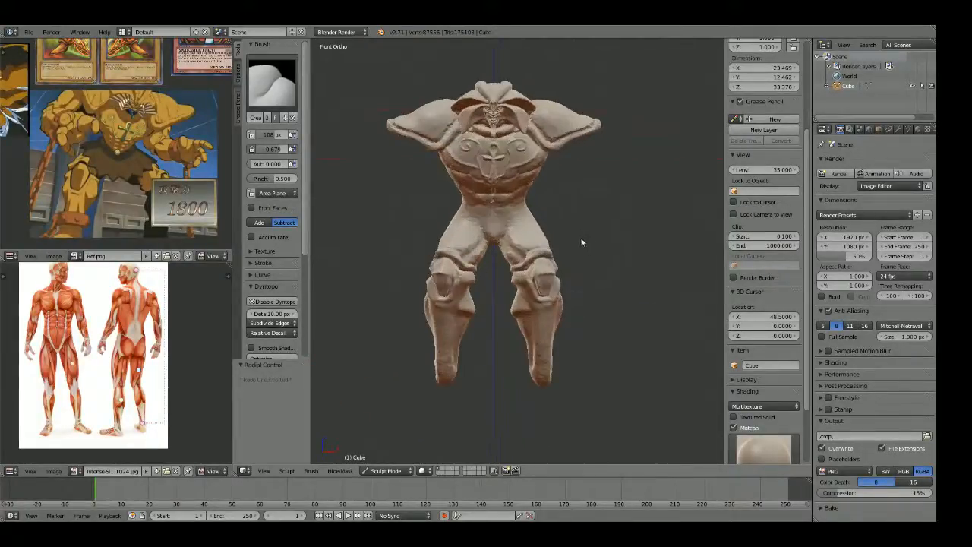
# Step: Switch the sculpted figure from Sculpt Mode to Object Mode
pyautogui.click(389, 471)
pyautogui.click(389, 459)
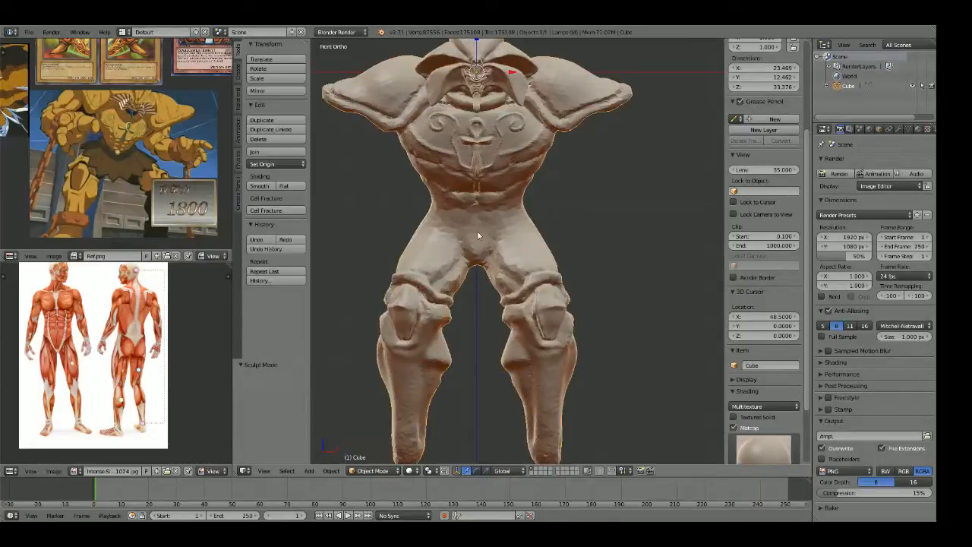
pyautogui.scroll(4, 511, 243)
pyautogui.hotkey('shift', 'a')
pyautogui.moveTo(513, 247)
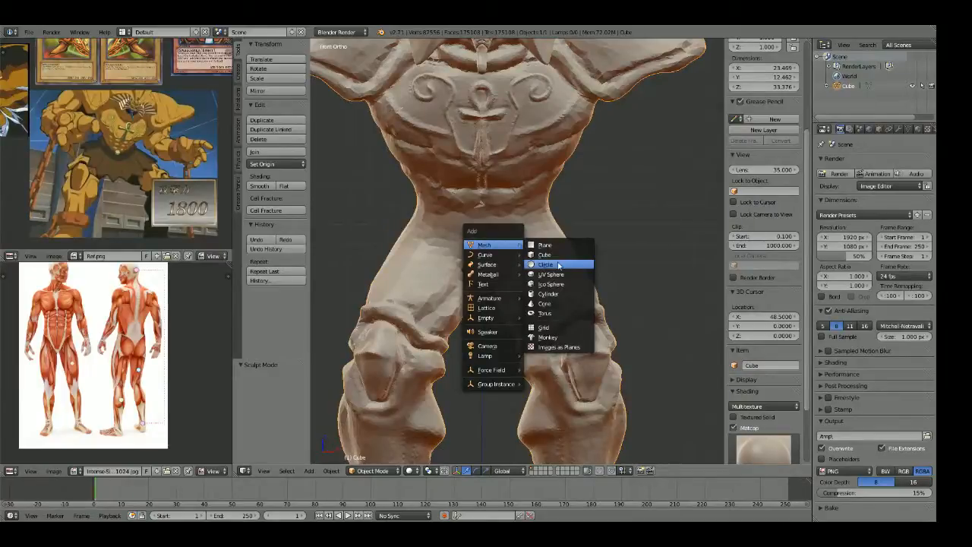
pyautogui.press('z')
pyautogui.press('z')
pyautogui.scroll(-2, 448, 184)
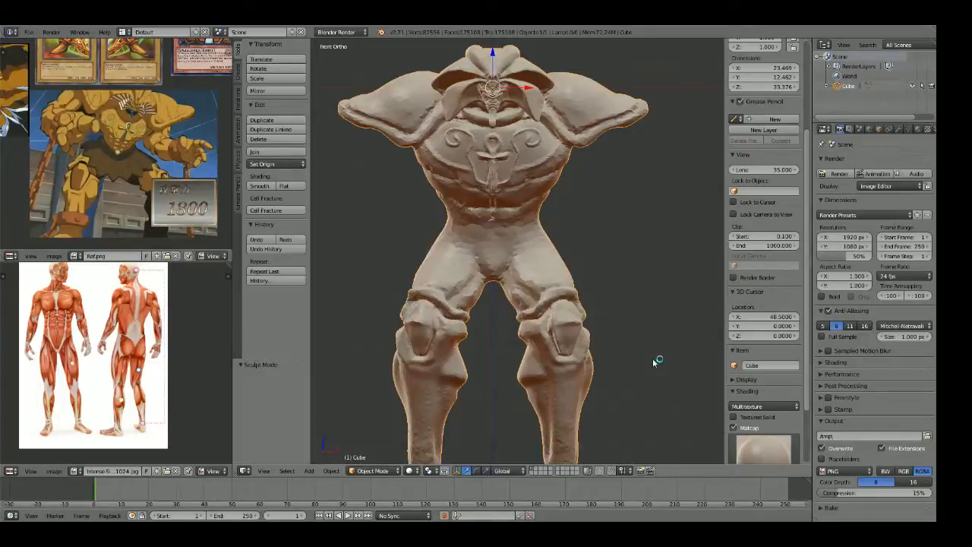
# Step: Open the retopology tools and start drawing contours on the sculpted figure
pyautogui.click(28, 32)
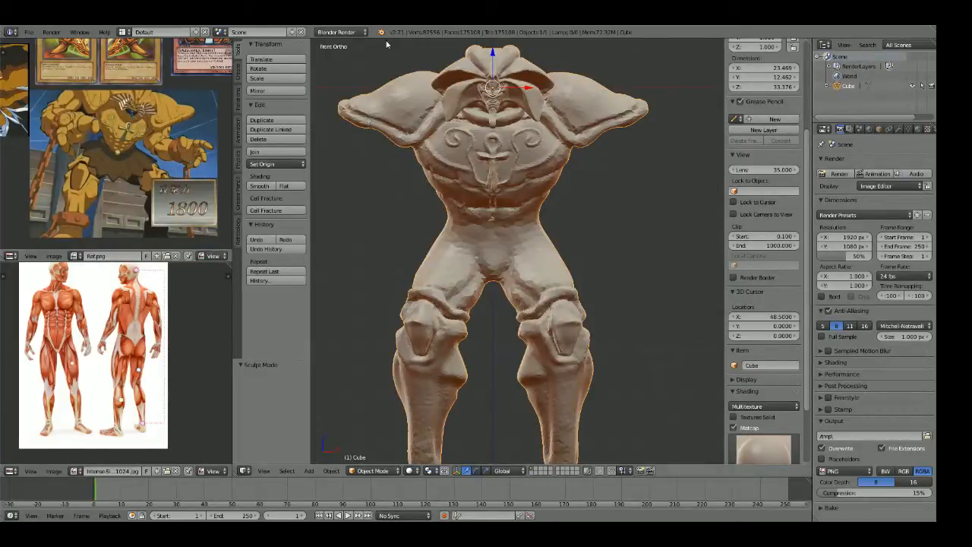
pyautogui.click(238, 232)
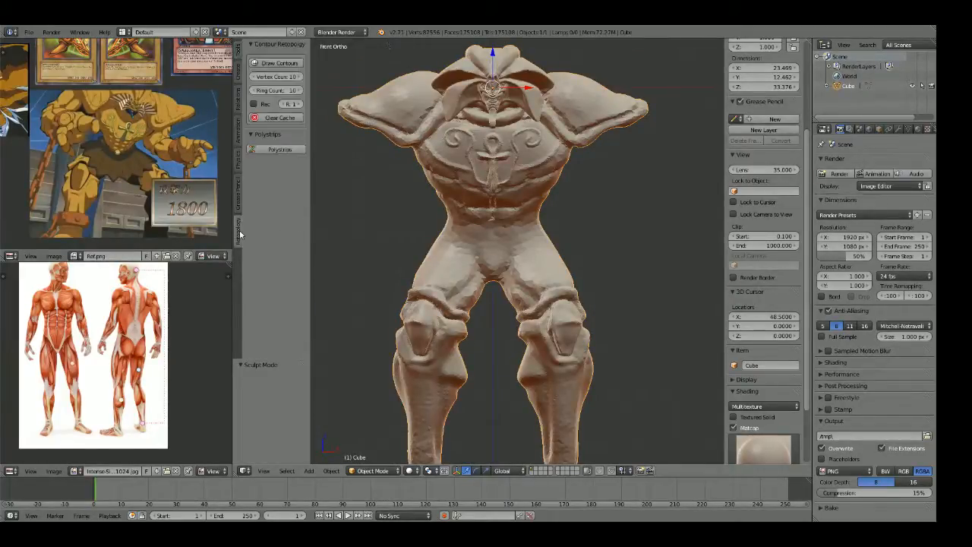
pyautogui.scroll(2, 315, 156)
pyautogui.click(298, 149)
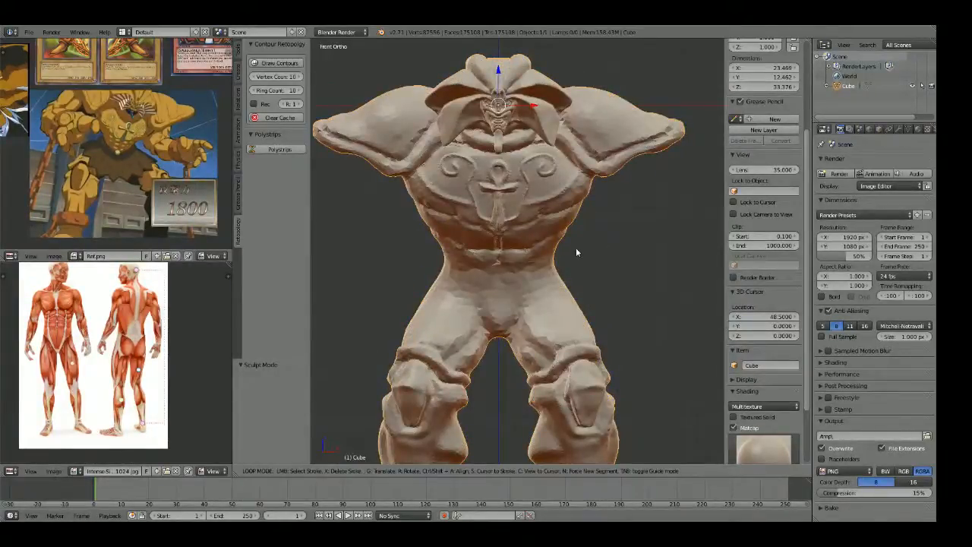
# Step: Draw a contour loop around the figure's waist and set its ring segments to 9
pyautogui.press('KP_3')
pyautogui.moveTo(637, 223)
pyautogui.mouseDown()
pyautogui.moveTo(497, 308)
pyautogui.moveTo(481, 304)
pyautogui.mouseUp()
pyautogui.moveTo(482, 303)
pyautogui.mouseDown(button='middle')
pyautogui.moveTo(530, 280)
pyautogui.moveTo(591, 276)
pyautogui.mouseUp(button='middle')
pyautogui.scroll(2, 585, 262)
pyautogui.press('KP_1')
pyautogui.keyDown('ctrl'); pyautogui.scroll(-1, 557, 293); pyautogui.keyUp('ctrl')
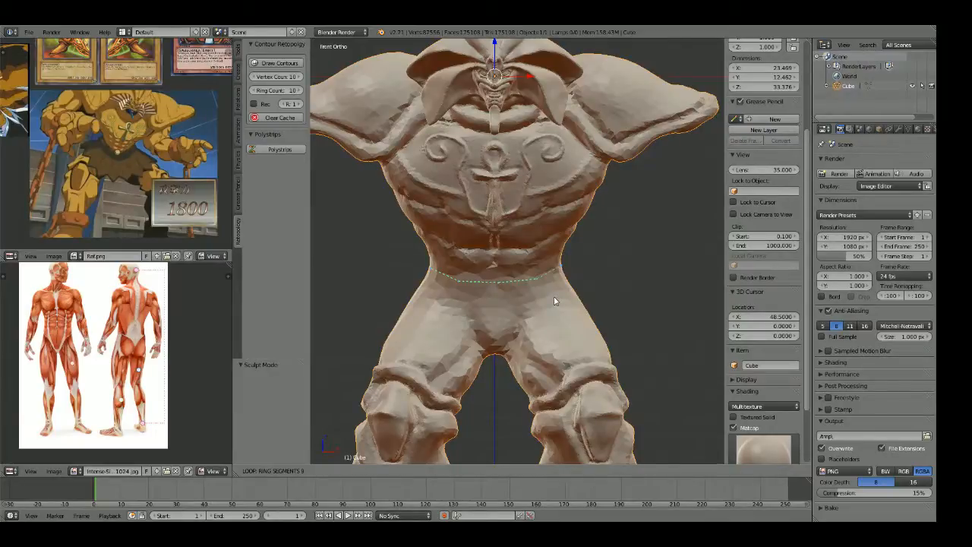
# Step: Try to shift the waist contour loop and confirm it as a retopology mesh, checking the outcome in side and front views
pyautogui.moveTo(496, 281); pyautogui.dragTo(480, 281)
pyautogui.moveTo(478, 281); pyautogui.dragTo(478, 280)
pyautogui.keyDown('shift'); pyautogui.scroll(1, 594, 289); pyautogui.keyUp('shift')
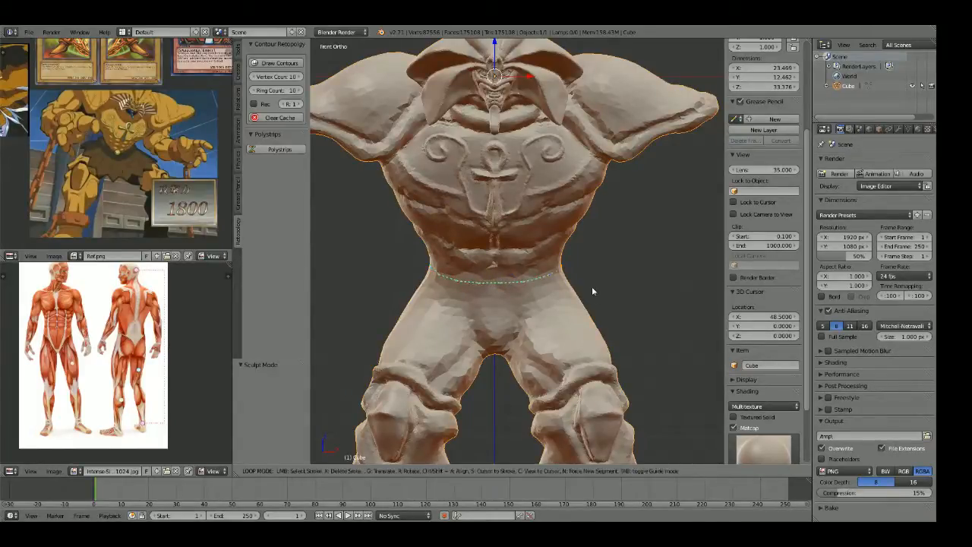
pyautogui.press('Return')
pyautogui.press('KP_3')
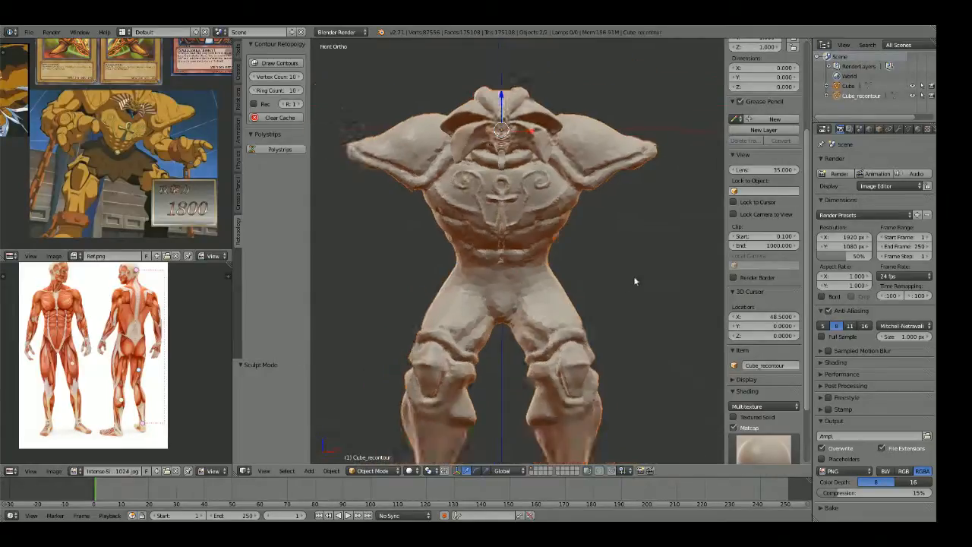
pyautogui.press('Tab')
pyautogui.press('a')
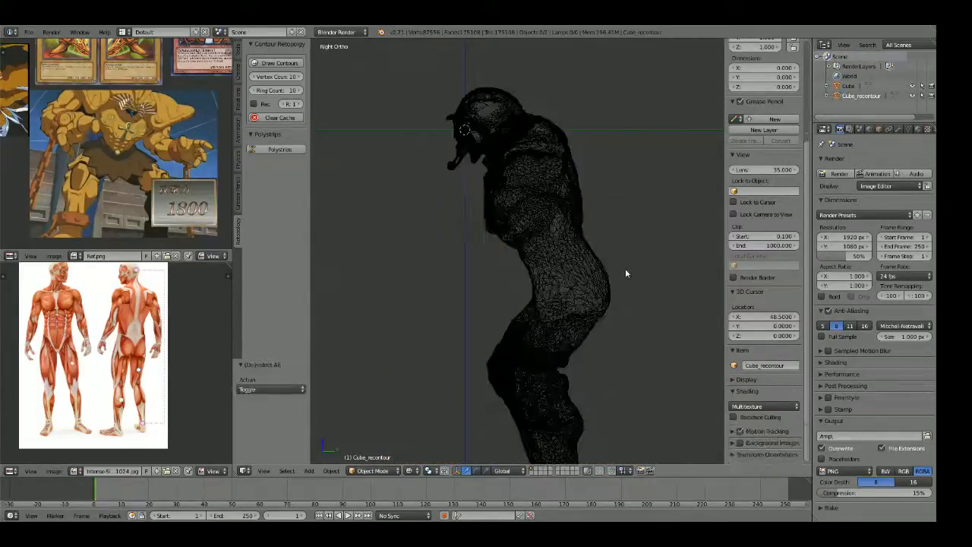
pyautogui.press('Tab')
pyautogui.press('KP_1')
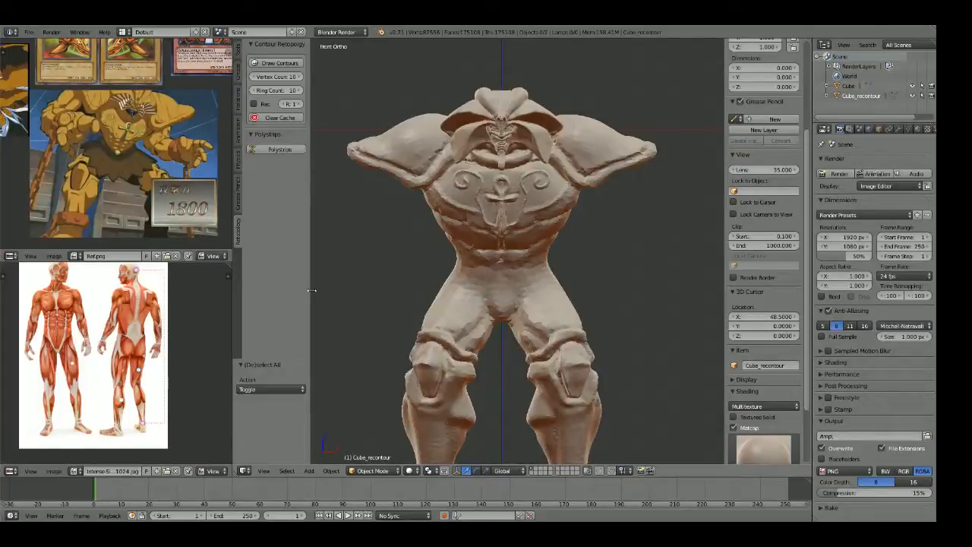
# Step: Reselect the sculpted figure in side view, draw two slanted contour cuts across the waist and confirm them as a new retopology mesh
pyautogui.press('KP_3')
pyautogui.press('z')
pyautogui.rightClick(526, 268)
pyautogui.scroll(4, 600, 242)
pyautogui.press('z')
pyautogui.press('z')
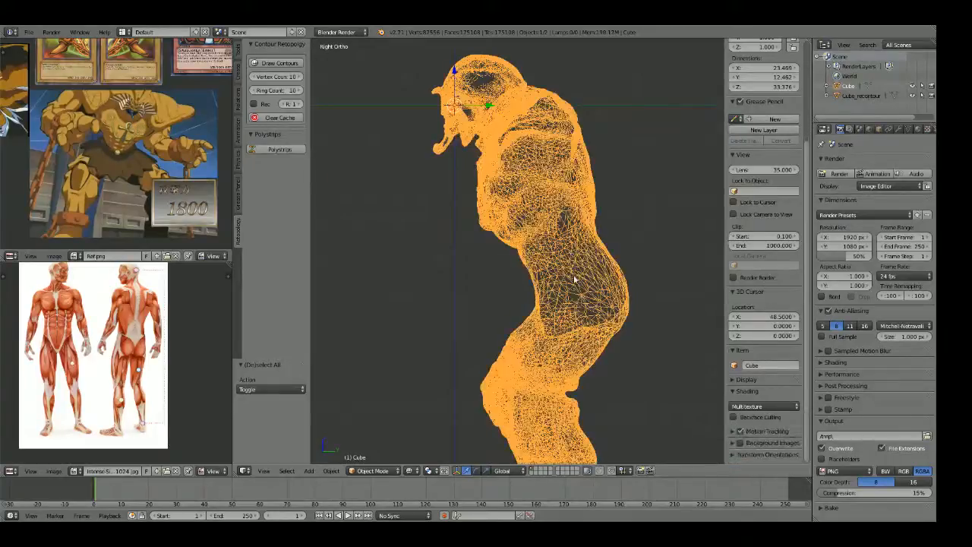
pyautogui.press('z')
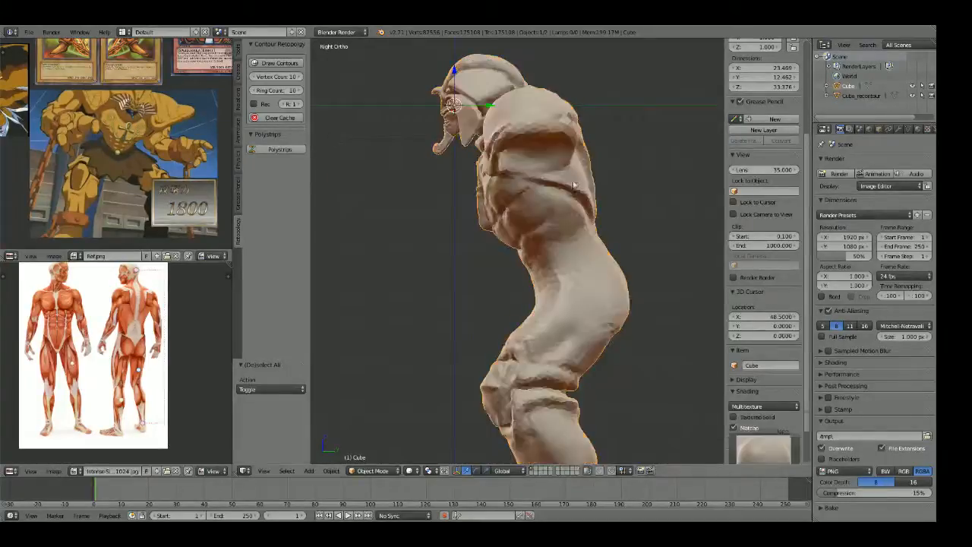
pyautogui.click(280, 63)
pyautogui.moveTo(636, 220)
pyautogui.mouseDown()
pyautogui.moveTo(443, 304)
pyautogui.moveTo(445, 319)
pyautogui.mouseUp()
pyautogui.moveTo(512, 305); pyautogui.dragTo(709, 215)
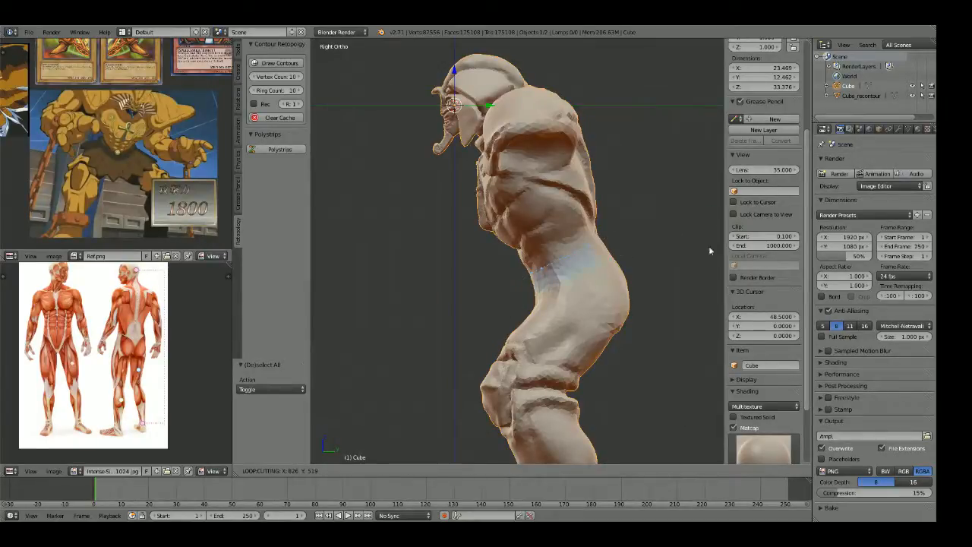
pyautogui.press('Return')
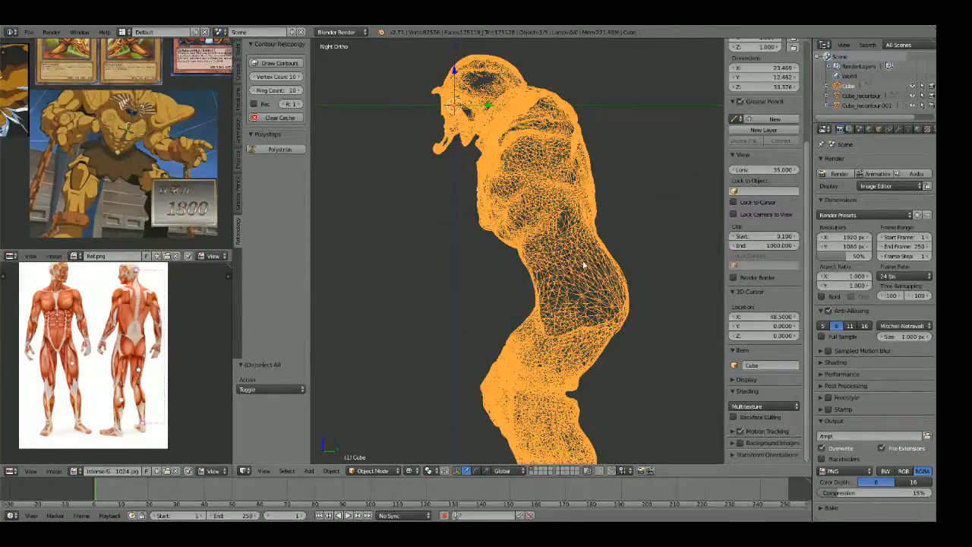
# Step: Select the lower edge loop of the new waist band, scale it up about 1.57 and lower it to flare into a skirt
pyautogui.press('KP_1')
pyautogui.press('Tab')
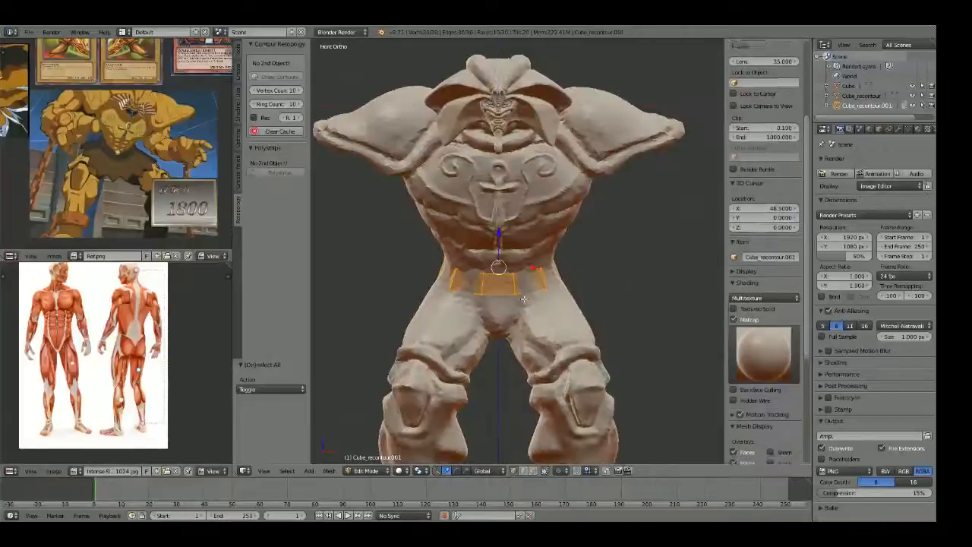
pyautogui.press('z')
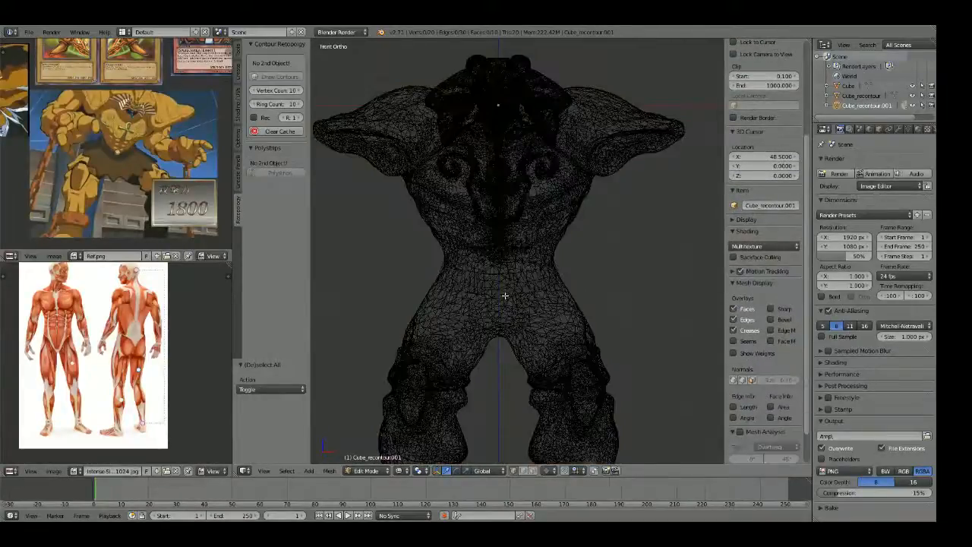
pyautogui.keyDown('alt'); pyautogui.click(505, 296); pyautogui.keyUp('alt')
pyautogui.press('z')
pyautogui.press('s')
pyautogui.click(646, 322)
pyautogui.press('g')
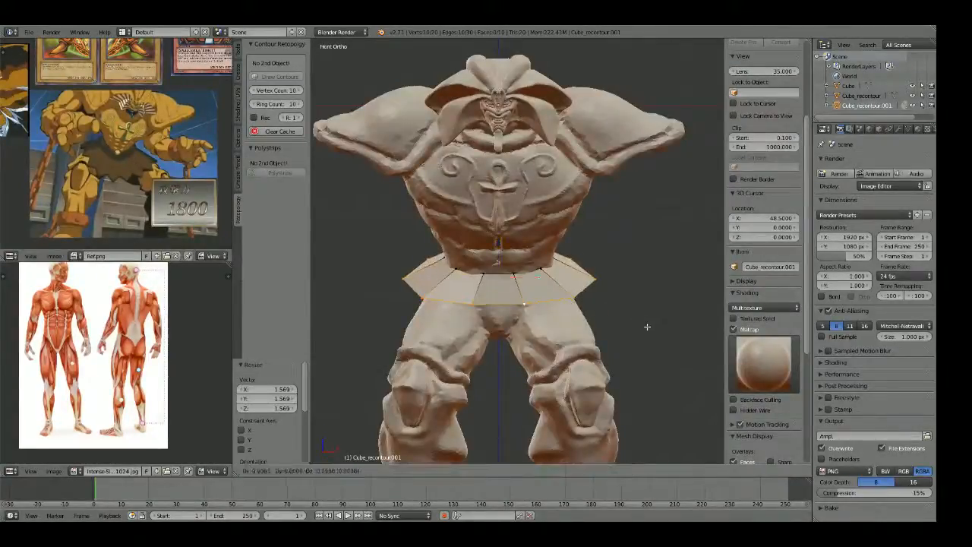
pyautogui.click(655, 352)
# Step: Rotate the skirt's lower edge loop about 5° in side view and lower it to follow the hips
pyautogui.press('KP_3')
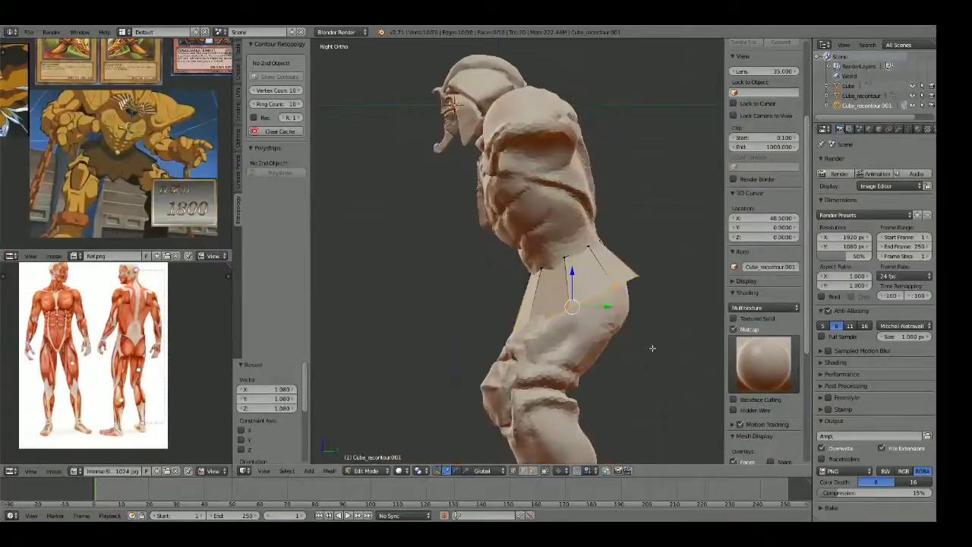
pyautogui.press('r')
pyautogui.click(690, 354)
pyautogui.press('g')
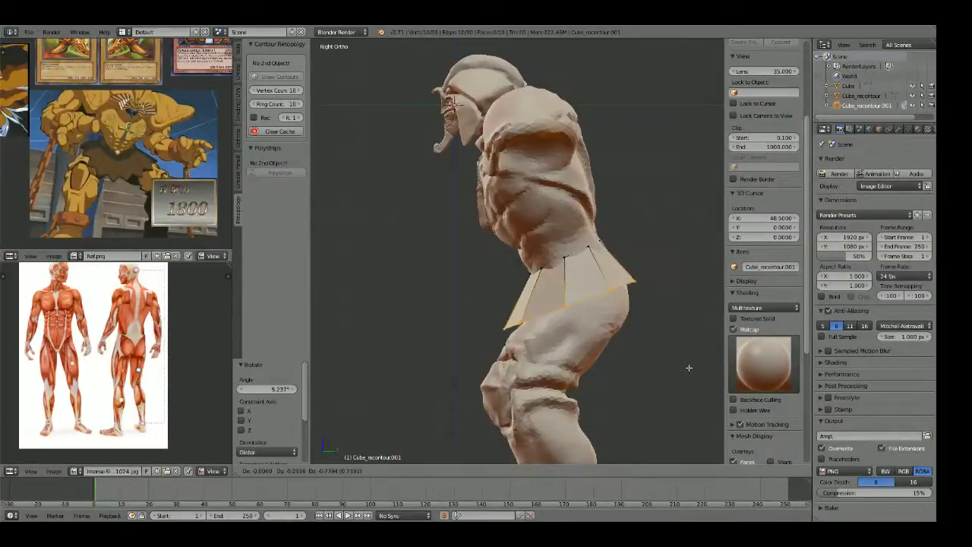
pyautogui.click(689, 368)
# Step: Reselect the skirt's lower edge loop, nudge it backward over the buttocks and fine-tune its tilt and position
pyautogui.press('a')
pyautogui.press('z')
pyautogui.keyDown('alt'); pyautogui.rightClick(632, 285); pyautogui.keyUp('alt')
pyautogui.press('g')
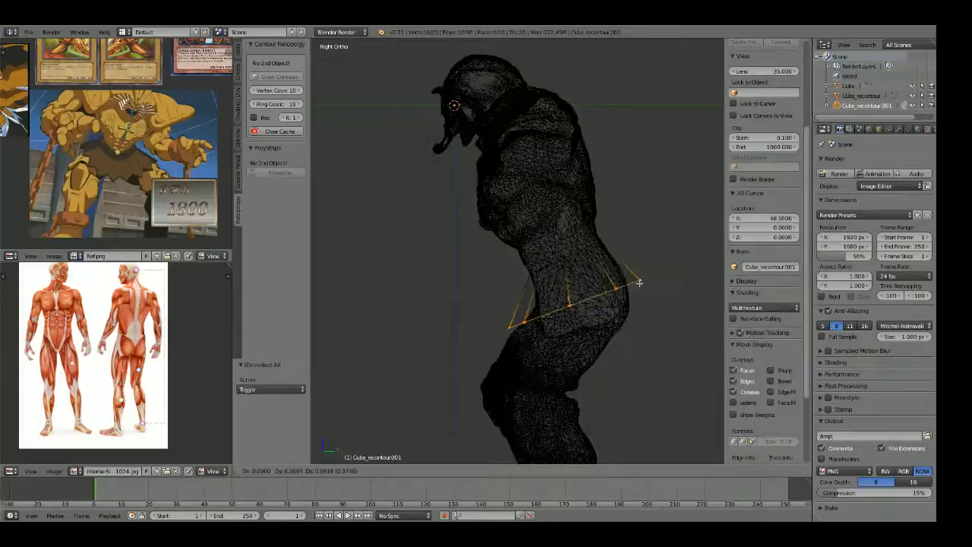
pyautogui.click(643, 282)
pyautogui.press('r')
pyautogui.click(679, 269)
pyautogui.press('g')
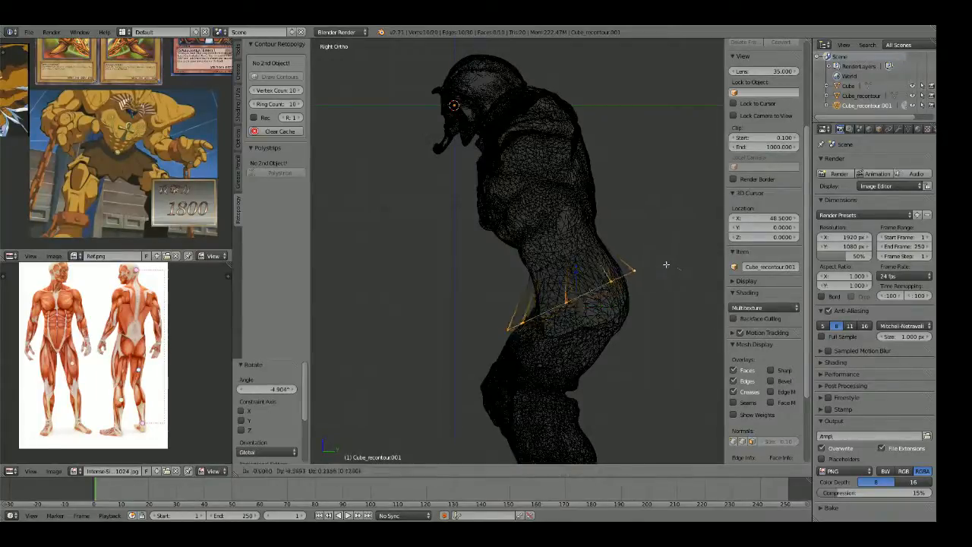
pyautogui.click(673, 267)
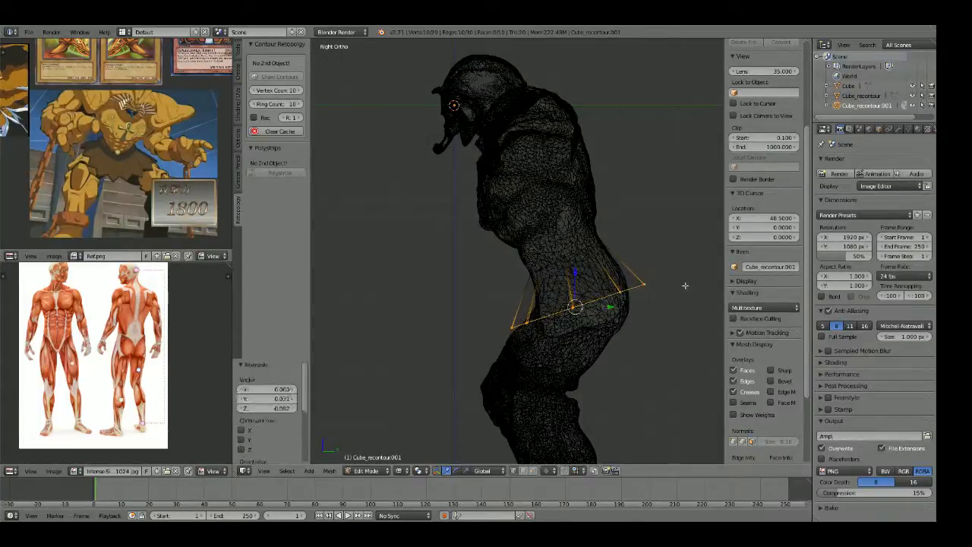
# Step: Scale up the skirt's upper edge loop slightly around the waist
pyautogui.press('z')
pyautogui.press('s')
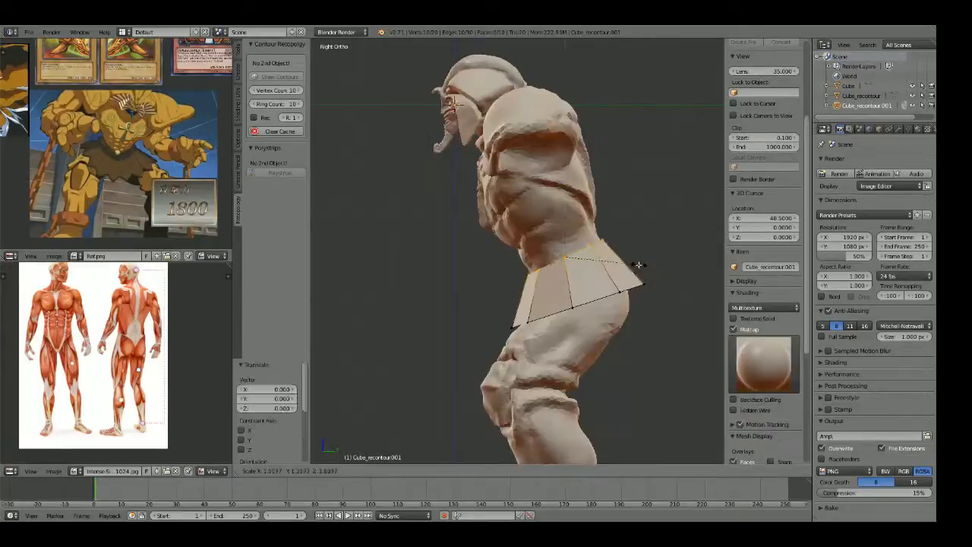
pyautogui.click(639, 266)
# Step: Add an edge loop just below the skirt's waist edge and scale it to about 0.907
pyautogui.press('a')
pyautogui.hotkey('ctrl', 'r')
pyautogui.click(611, 258)
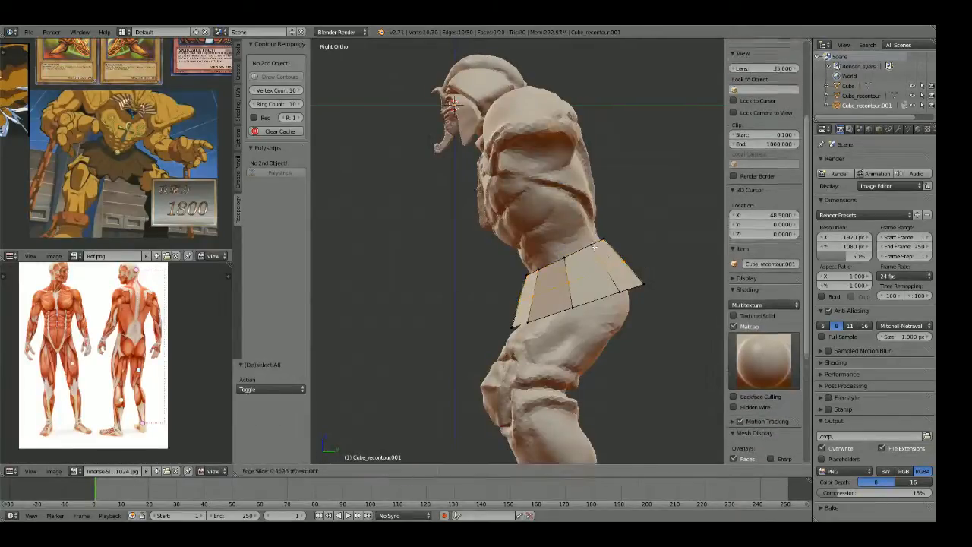
pyautogui.click(594, 245)
pyautogui.press('s')
pyautogui.click(645, 246)
pyautogui.scroll(4, 635, 261)
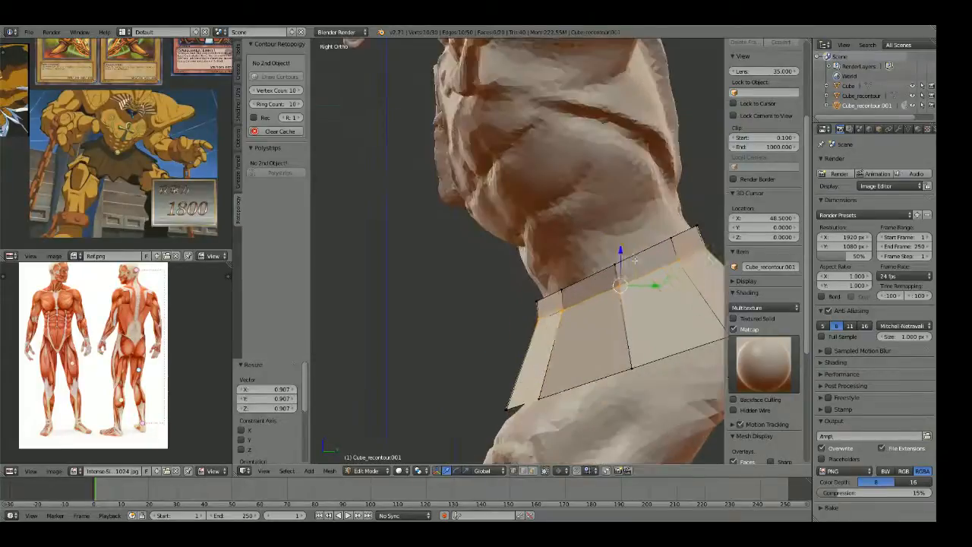
# Step: Add two more edge loops within the waistband and scale each one to shape a raised belt rim
pyautogui.press('a')
pyautogui.hotkey('ctrl', 'r')
pyautogui.click(673, 243)
pyautogui.click(673, 243)
pyautogui.press('s')
pyautogui.click(677, 242)
pyautogui.press('a')
pyautogui.hotkey('ctrl', 'r')
pyautogui.click(673, 241)
pyautogui.click(673, 242)
pyautogui.press('s')
pyautogui.click(685, 244)
# Step: Smooth the skirt with a Subdivision Surface modifier at level 2 and inspect its mesh from the front
pyautogui.press('a')
pyautogui.press('Tab')
pyautogui.scroll(-2, 685, 263)
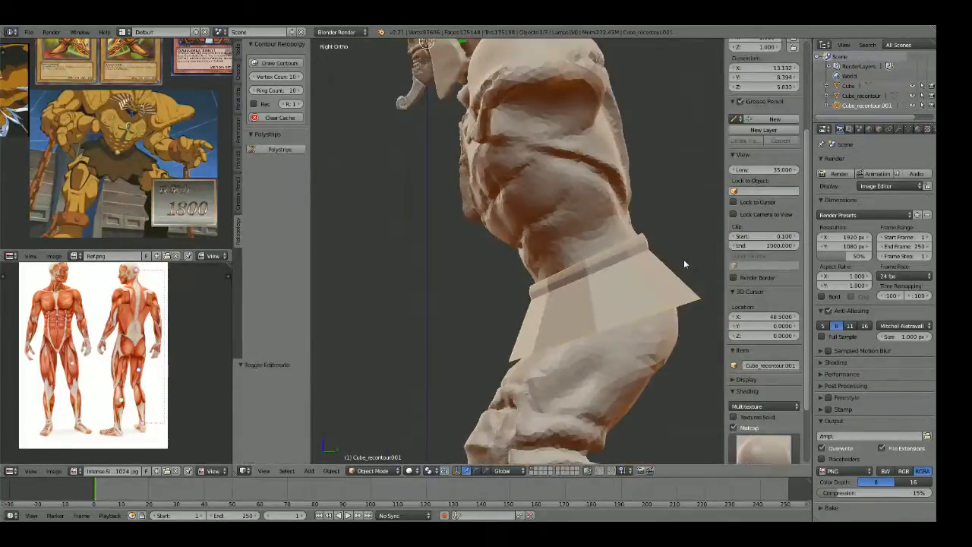
pyautogui.scroll(-3, 684, 265)
pyautogui.moveTo(647, 274); pyautogui.dragTo(551, 322, button='middle')
pyautogui.scroll(3, 551, 323)
pyautogui.press('Tab')
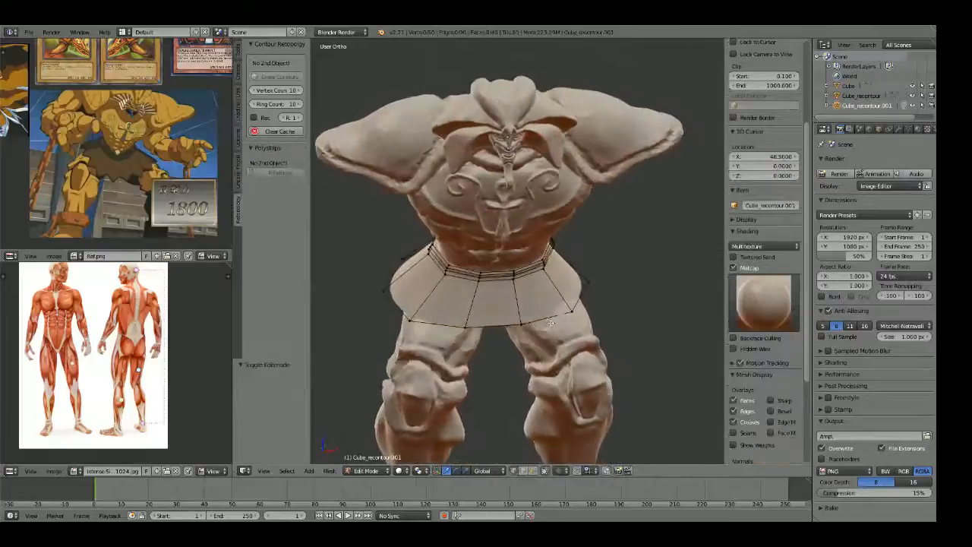
pyautogui.press('a')
pyautogui.press('KP_1')
pyautogui.press('a')
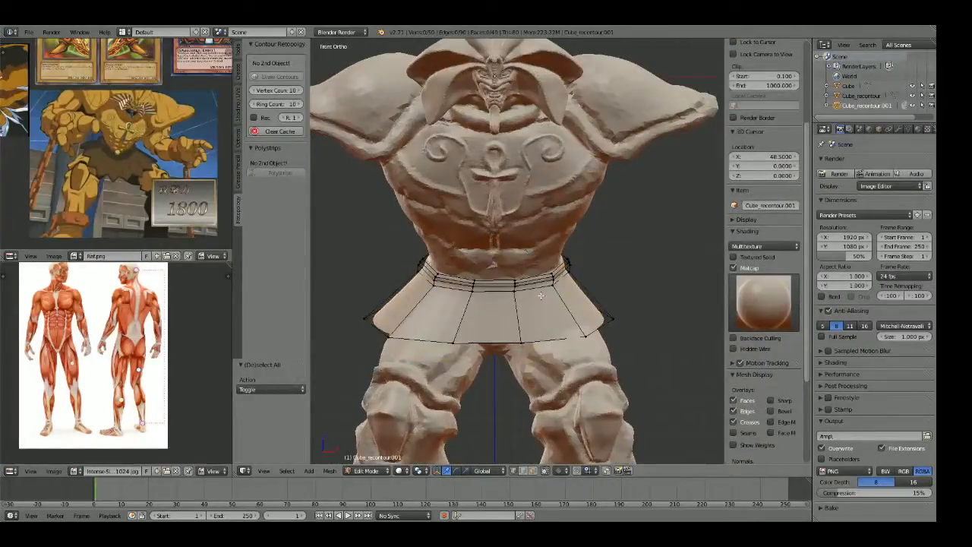
pyautogui.press('Tab')
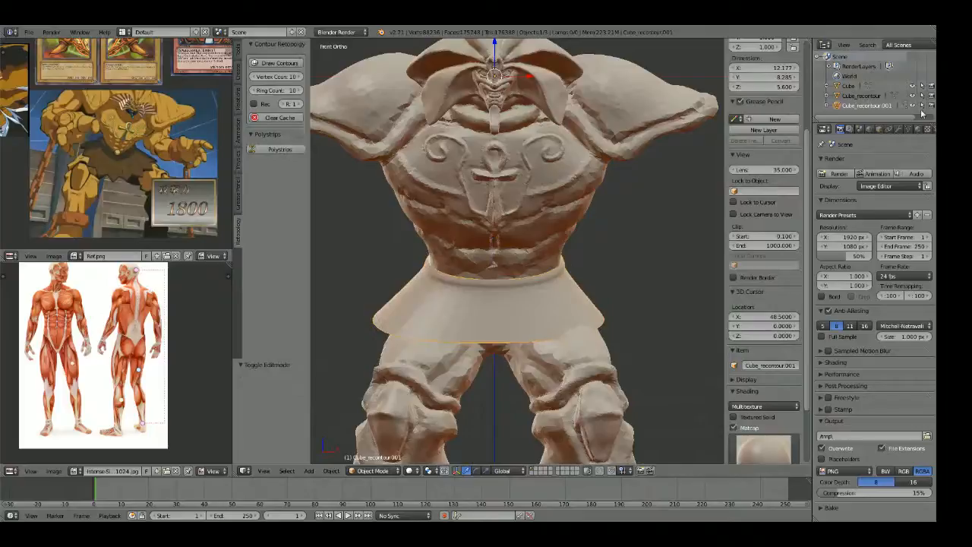
# Step: Add a Mirror modifier to the skirt and open its mesh for editing
pyautogui.click(899, 130)
pyautogui.click(864, 162)
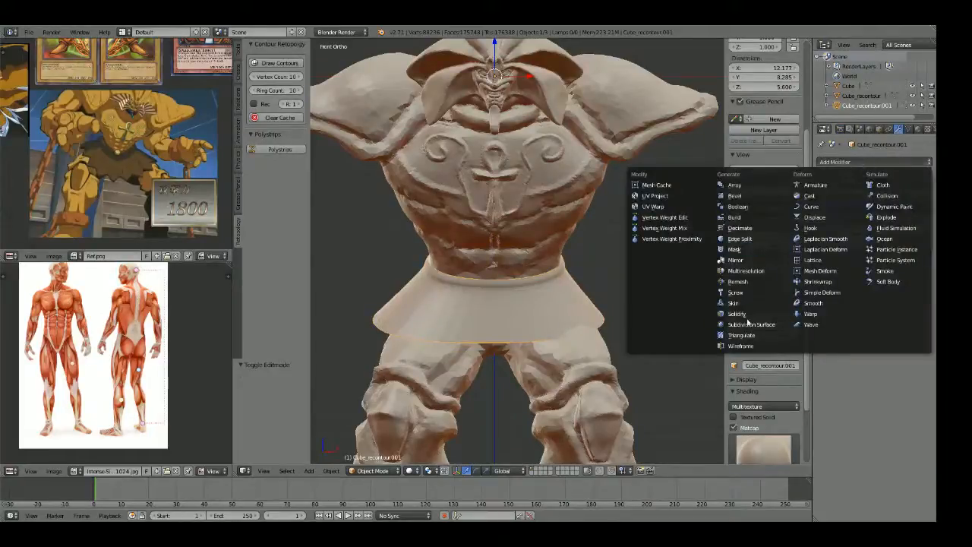
pyautogui.click(735, 259)
pyautogui.press('z')
pyautogui.press('z')
pyautogui.press('Tab')
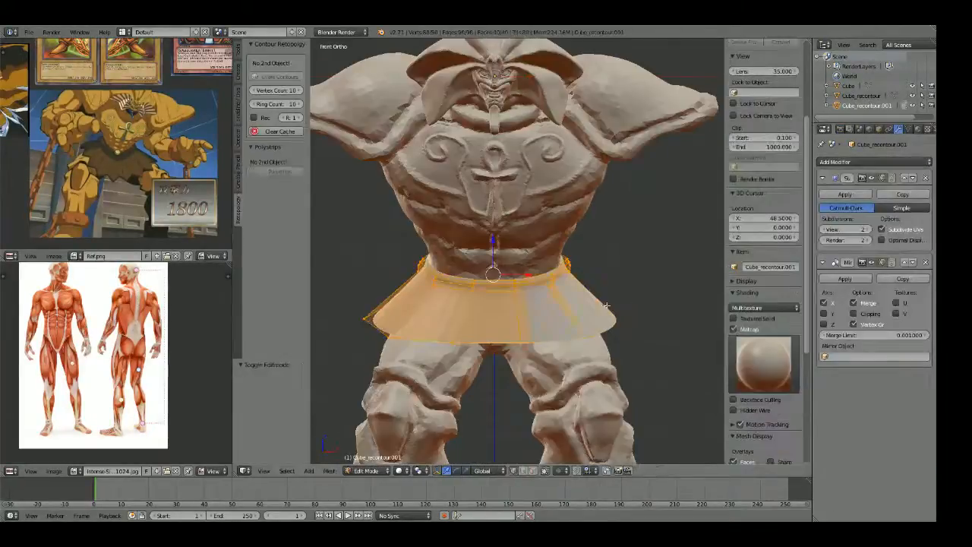
# Step: Box-select the vertices of the skirt's half on the negative X side in wireframe and delete them
pyautogui.press('a')
pyautogui.press('z')
pyautogui.press('z')
pyautogui.press('a')
pyautogui.press('z')
pyautogui.scroll(-2, 493, 288)
pyautogui.press('a')
pyautogui.press('b')
pyautogui.moveTo(379, 192); pyautogui.dragTo(502, 353)
pyautogui.scroll(2, 495, 348)
pyautogui.press('x')
pyautogui.click(488, 326)
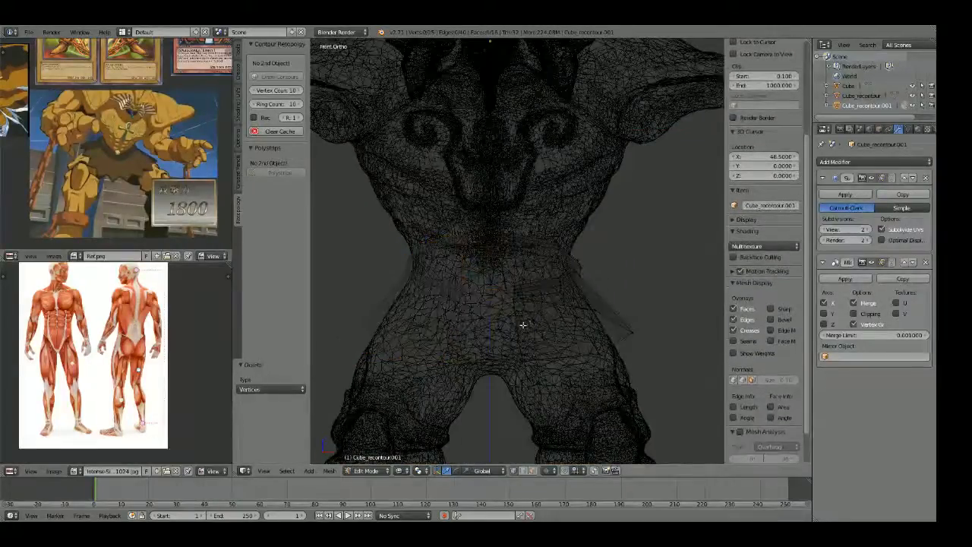
# Step: Extrude the skirt's open centre edges toward the middle and flatten them with an X scale of 0
pyautogui.press('z')
pyautogui.press('a')
pyautogui.press('z')
pyautogui.write('sx')
pyautogui.write('0')
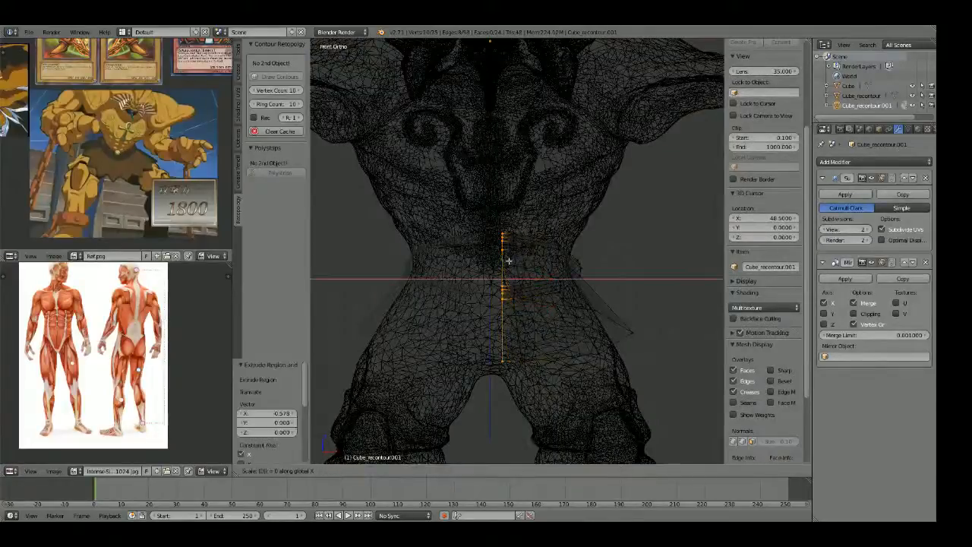
pyautogui.press('Return')
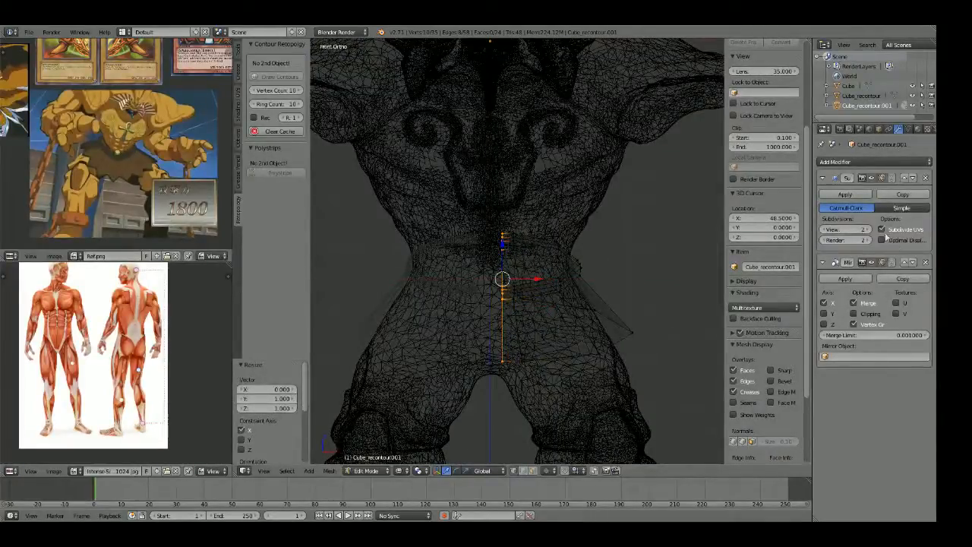
# Step: Enable clipping on the Mirror modifier and move the flattened edges along X onto the centre line
pyautogui.press('g')
pyautogui.press('x')
pyautogui.rightClick(588, 327)
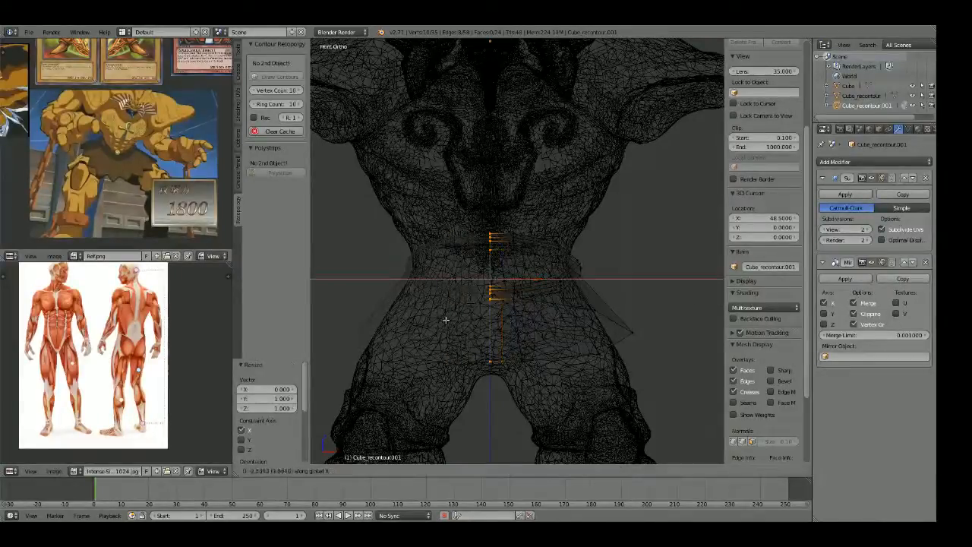
# Step: Move the Mirror modifier above the Subdivision Surface modifier and check the joined skirt from an angle
pyautogui.press('Tab')
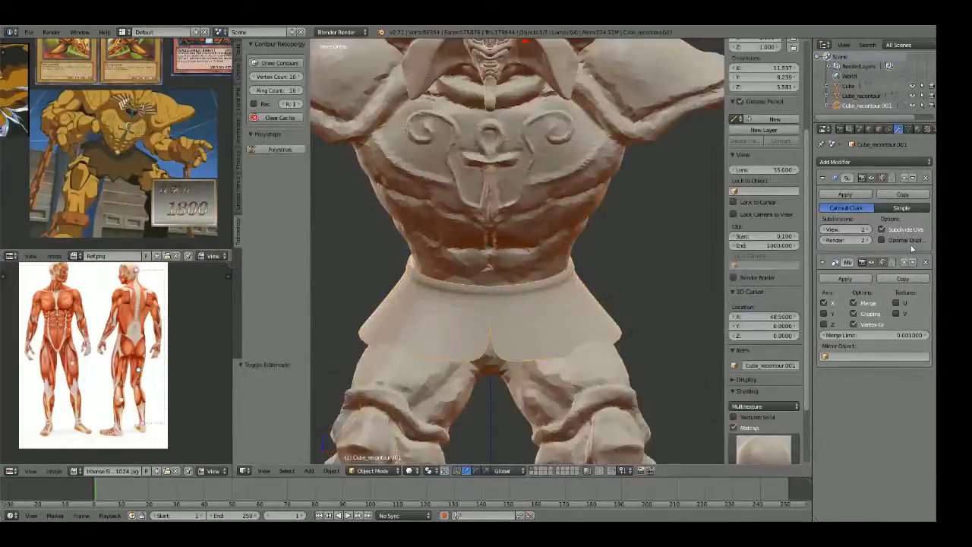
pyautogui.click(905, 262)
pyautogui.moveTo(664, 276); pyautogui.dragTo(623, 322, button='middle')
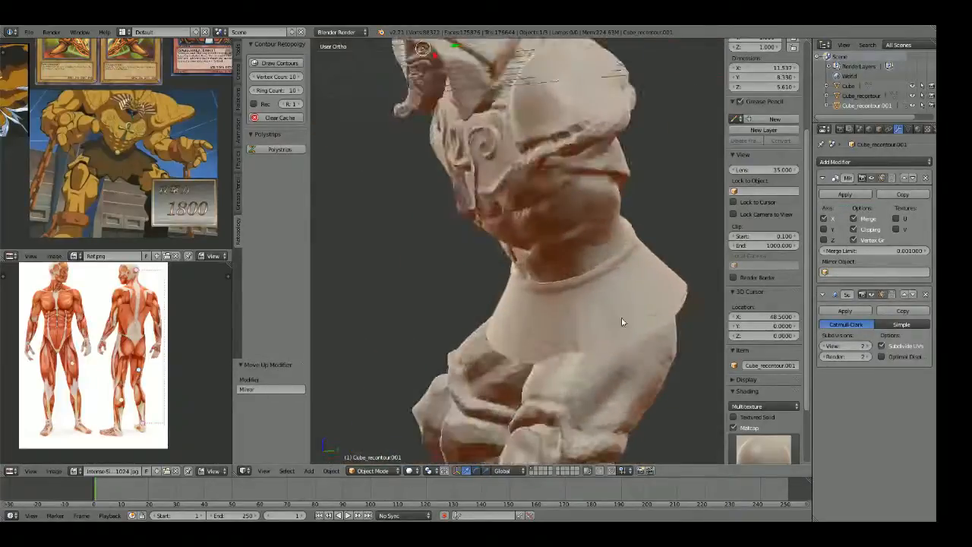
# Step: Select the skirt's lower edge loop in side view, scale it to about 1.378 and reposition it around the hips
pyautogui.press('KP_3')
pyautogui.press('Tab')
pyautogui.press('a')
pyautogui.press('z')
pyautogui.keyDown('alt'); pyautogui.rightClick(614, 326); pyautogui.keyUp('alt')
pyautogui.press('z')
pyautogui.press('g')
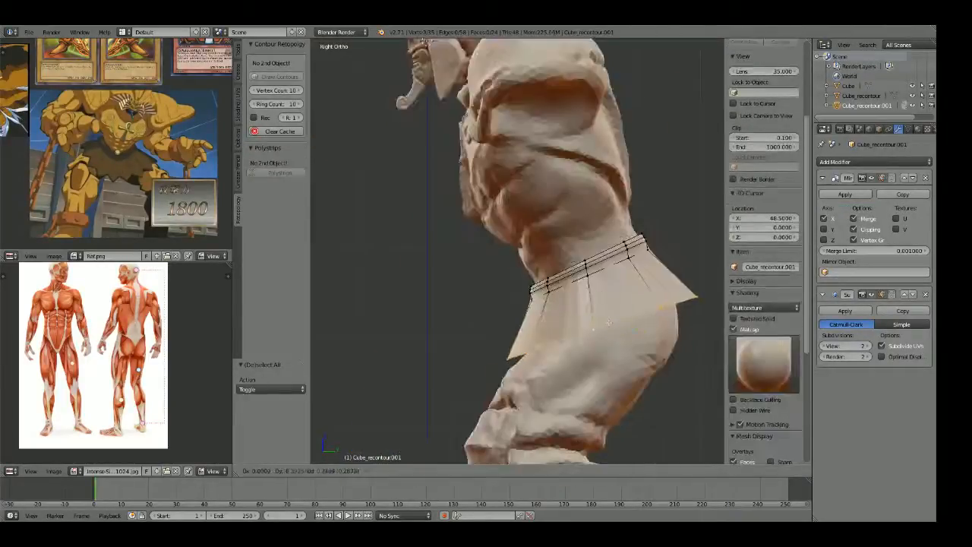
pyautogui.click(696, 327)
pyautogui.press('s')
pyautogui.click(322, 326)
pyautogui.press('g')
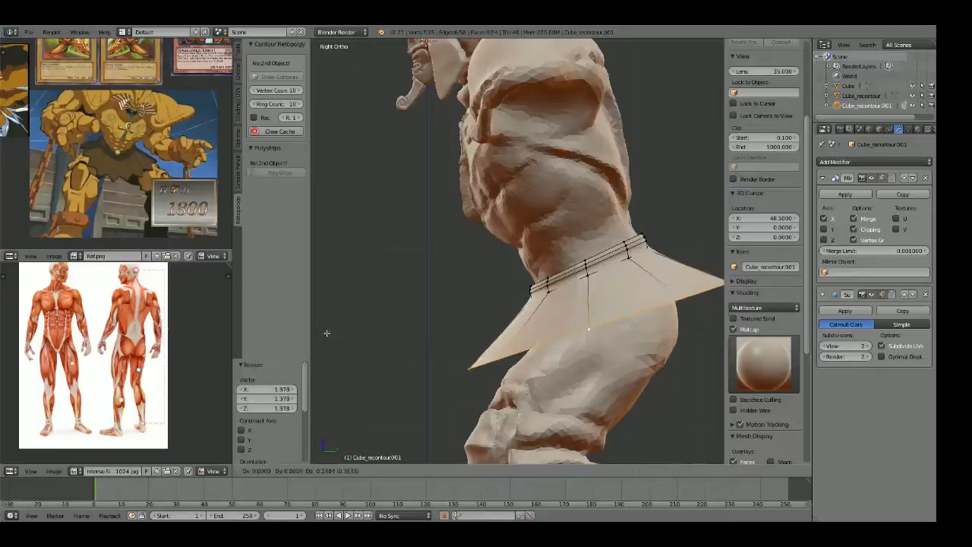
pyautogui.click(327, 338)
# Step: Scale the skirt's hem to about 1.190 along X in front view and raise it about 0.17 along Z
pyautogui.press('KP_1')
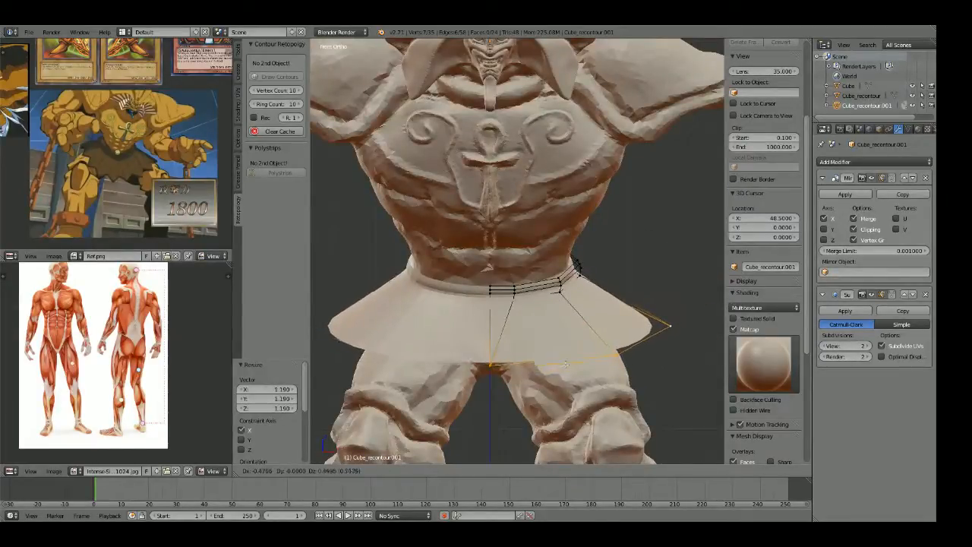
pyautogui.click(566, 365)
pyautogui.hotkey('ctrl', 'z')
pyautogui.press('g')
pyautogui.press('z')
pyautogui.click(562, 363)
# Step: Reposition the skirt's front hem vertices one at a time, checking the wireframe and an angled view
pyautogui.press('z')
pyautogui.rightClick(506, 368)
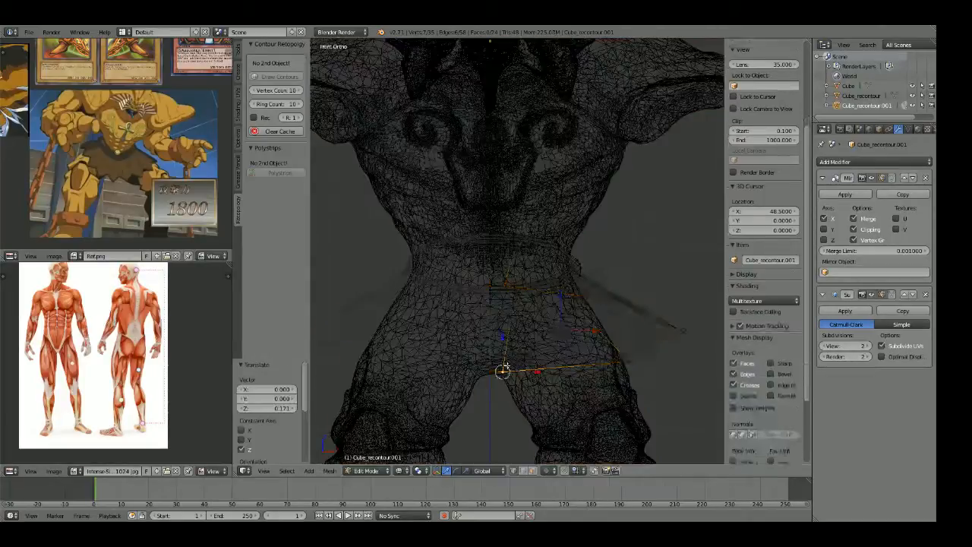
pyautogui.press('z')
pyautogui.press('g')
pyautogui.click(538, 367)
pyautogui.press('z')
pyautogui.moveTo(535, 369)
pyautogui.mouseDown(button='middle')
pyautogui.moveTo(494, 351)
pyautogui.moveTo(512, 337)
pyautogui.moveTo(575, 361)
pyautogui.moveTo(590, 382)
pyautogui.mouseUp(button='middle')
pyautogui.press('z')
pyautogui.press('g')
pyautogui.click(542, 398)
pyautogui.press('a')
pyautogui.scroll(-3, 542, 380)
pyautogui.moveTo(486, 304); pyautogui.dragTo(665, 322, button='middle')
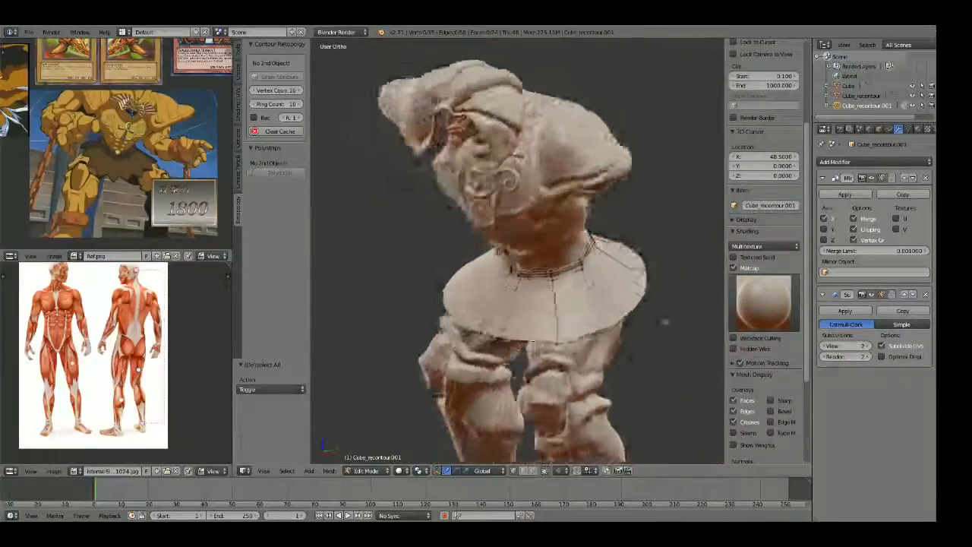
# Step: In front view, pull the outermost hem vertex in about 2.59 along X and up about 0.80, and adjust its neighbouring side vertices
pyautogui.press('KP_1')
pyautogui.rightClick(630, 307)
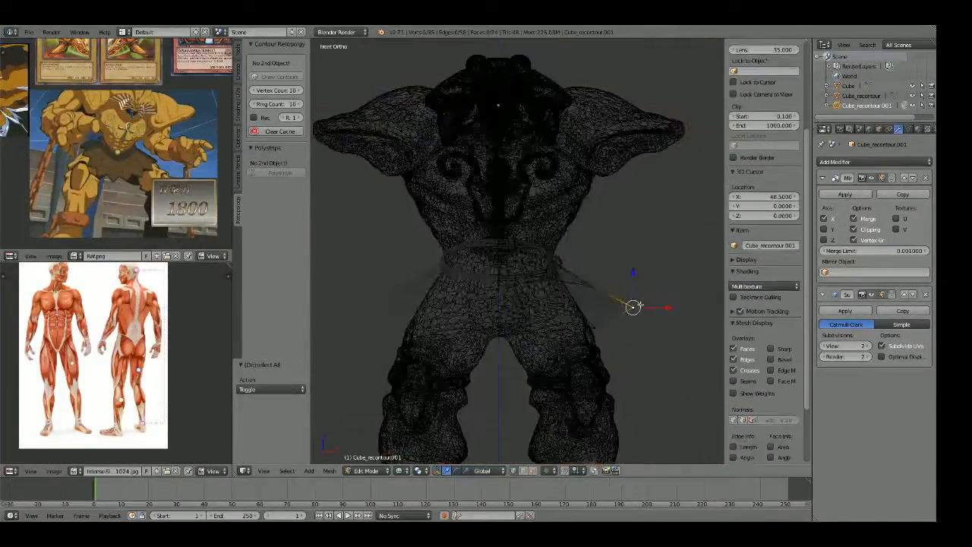
pyautogui.press('g')
pyautogui.click(597, 293)
pyautogui.press('g')
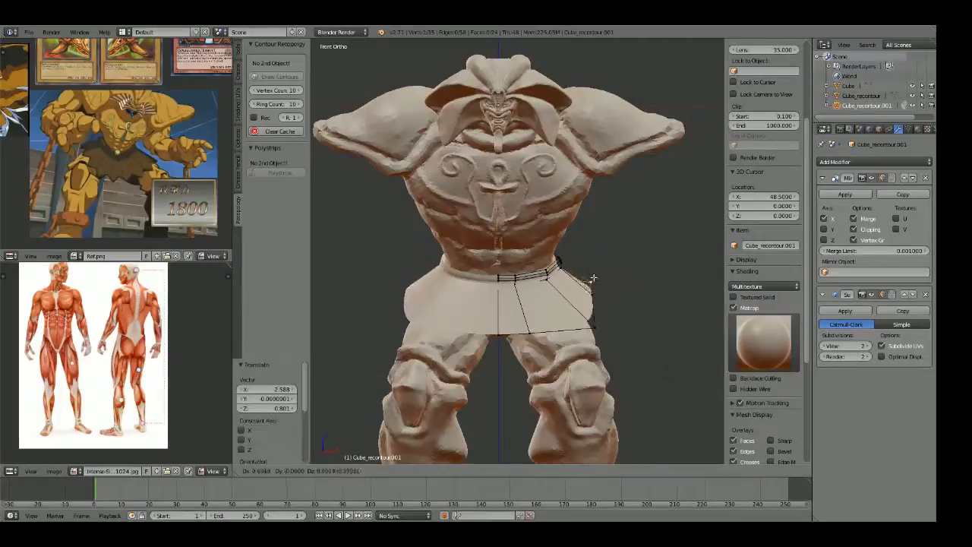
pyautogui.click(586, 278)
pyautogui.press('a')
pyautogui.rightClick(595, 327)
pyautogui.press('g')
pyautogui.click(591, 325)
# Step: Leave mesh editing and check the skirt's silhouette on the whole figure from the front
pyautogui.press('Tab')
pyautogui.scroll(-3, 596, 315)
pyautogui.moveTo(635, 308); pyautogui.dragTo(619, 295, button='middle')
pyautogui.press('KP_1')
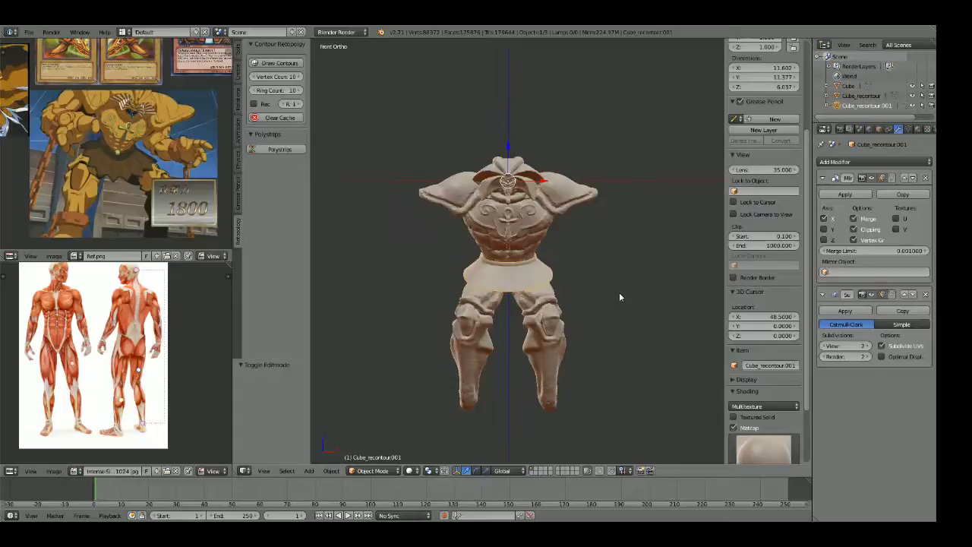
pyautogui.scroll(-2, 616, 293)
pyautogui.scroll(-1, 610, 293)
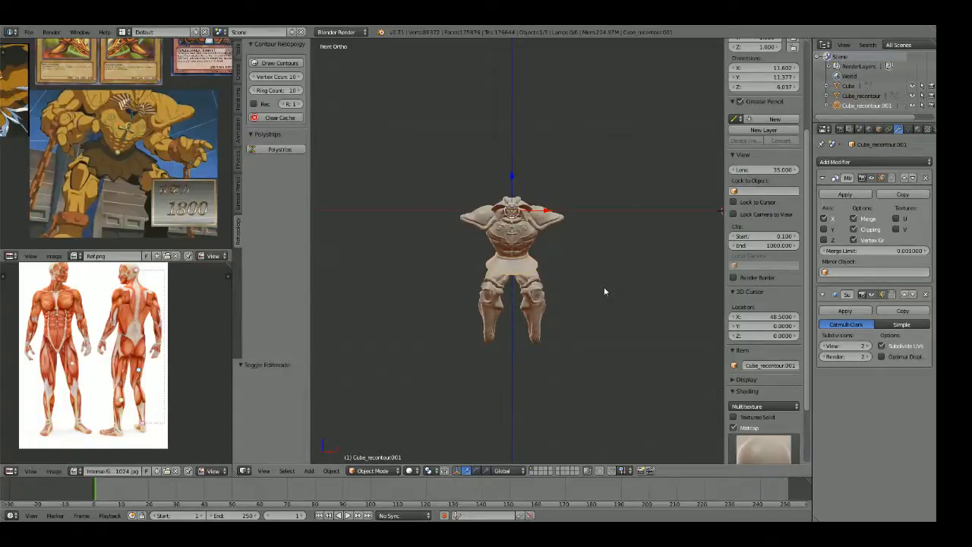
pyautogui.scroll(2, 578, 300)
# Step: Select the skirt object and add a Solidify modifier with a thickness of 0.19 and an offset of 0.7
pyautogui.rightClick(577, 301)
pyautogui.scroll(4, 581, 282)
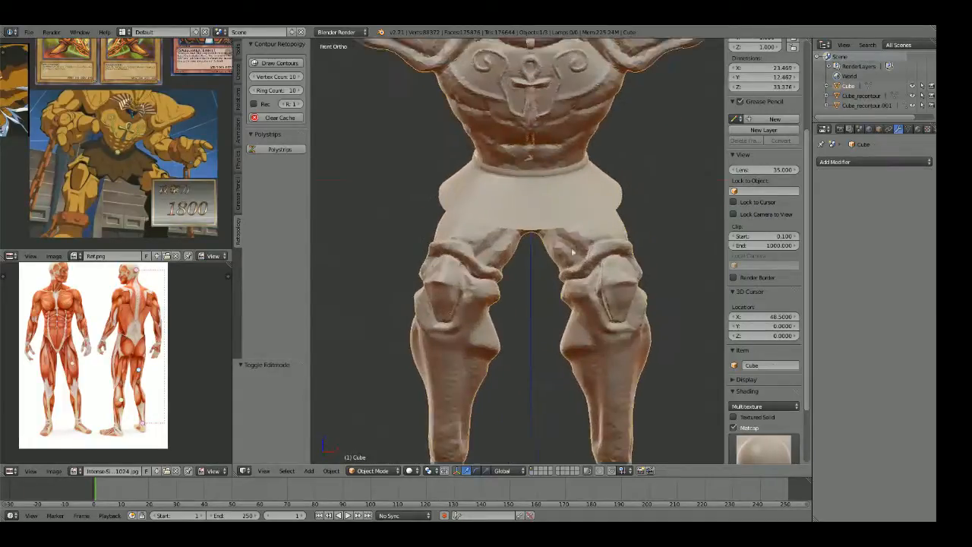
pyautogui.keyDown('shift'); pyautogui.moveTo(573, 252); pyautogui.dragTo(549, 313, button='middle'); pyautogui.keyUp('shift')
pyautogui.press('z')
pyautogui.rightClick(595, 217)
pyautogui.press('z')
pyautogui.keyDown('shift'); pyautogui.moveTo(536, 237); pyautogui.dragTo(634, 238, button='middle'); pyautogui.keyUp('shift')
pyautogui.scroll(3, 538, 256)
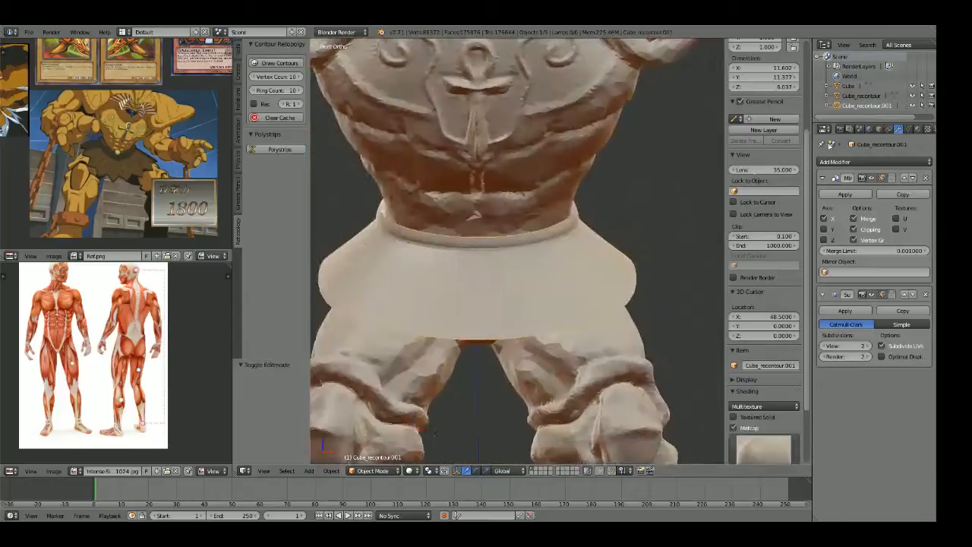
pyautogui.click(861, 162)
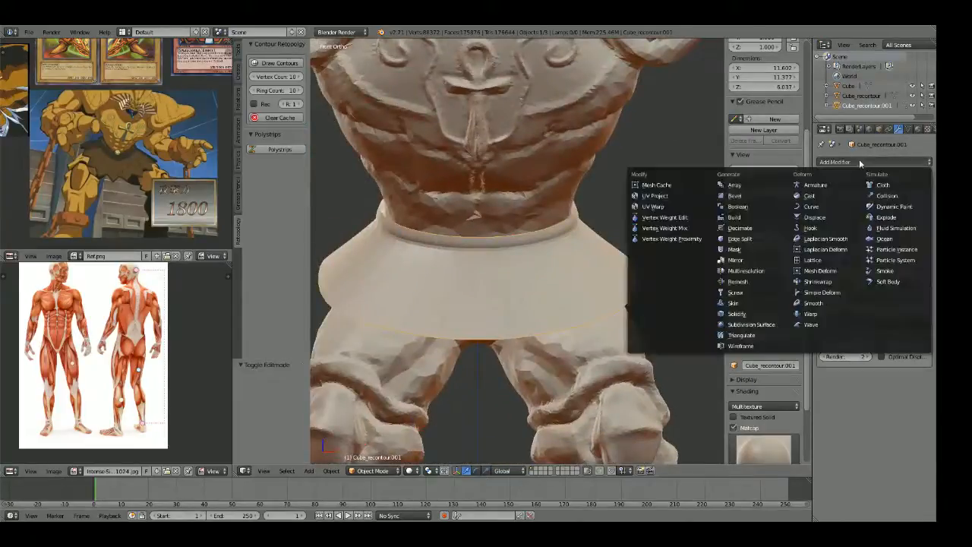
pyautogui.click(748, 314)
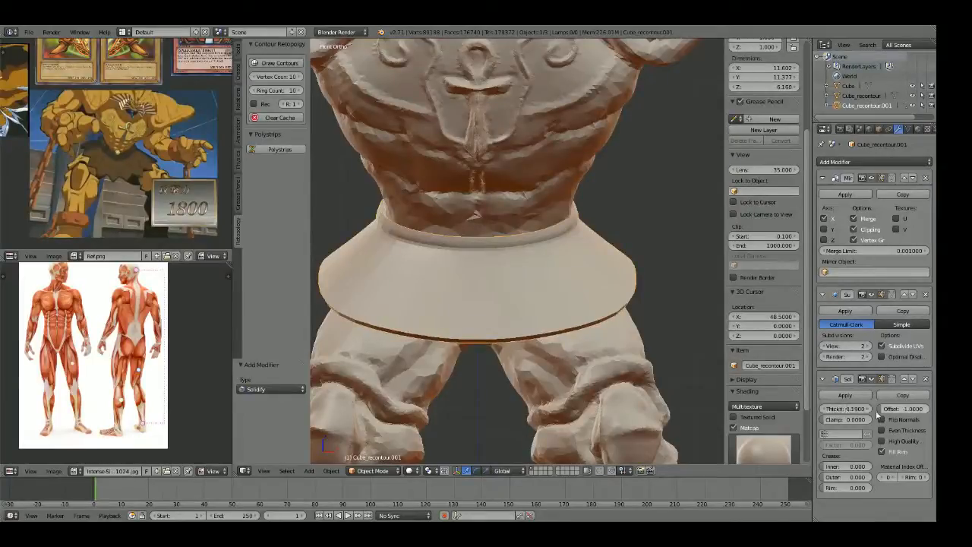
pyautogui.moveTo(892, 408); pyautogui.dragTo(923, 409)
pyautogui.moveTo(692, 343); pyautogui.dragTo(445, 261, button='middle')
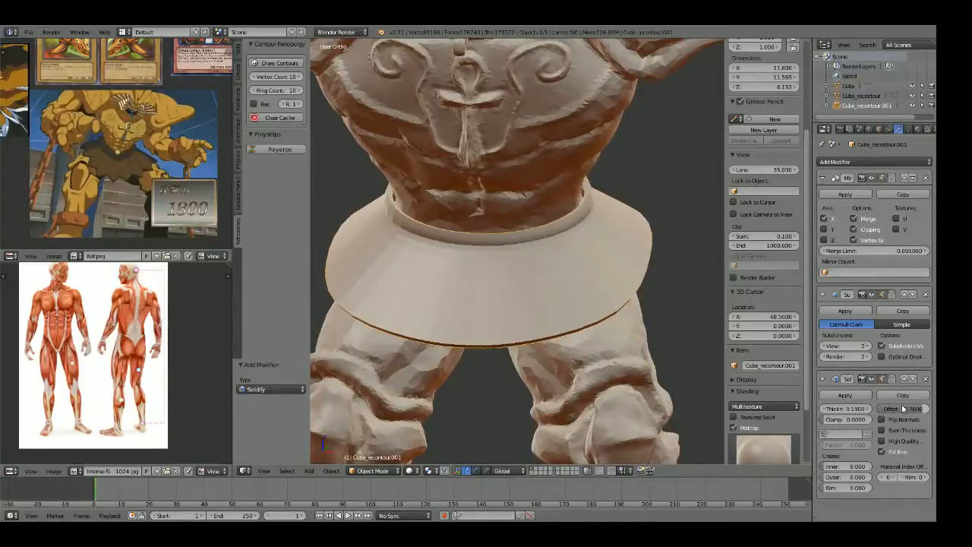
# Step: From a raised front angle, move the hem vertex beside the front centre outward about 0.43 along X and adjust the hem in front
pyautogui.scroll(-3, 473, 228)
pyautogui.moveTo(474, 228); pyautogui.dragTo(465, 270, button='middle')
pyautogui.scroll(1, 465, 271)
pyautogui.press('Tab')
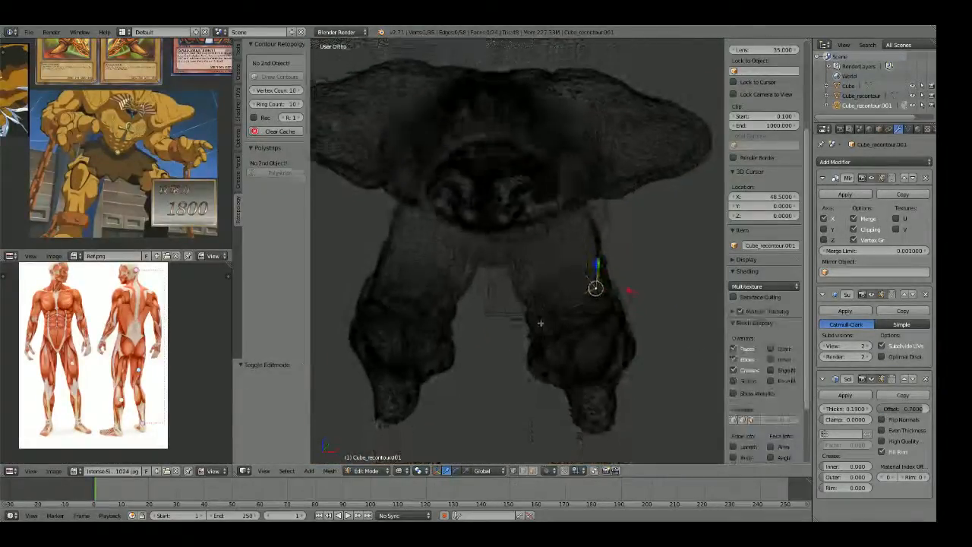
pyautogui.press('a')
pyautogui.rightClick(529, 321)
pyautogui.press('z')
pyautogui.press('g')
pyautogui.click(544, 318)
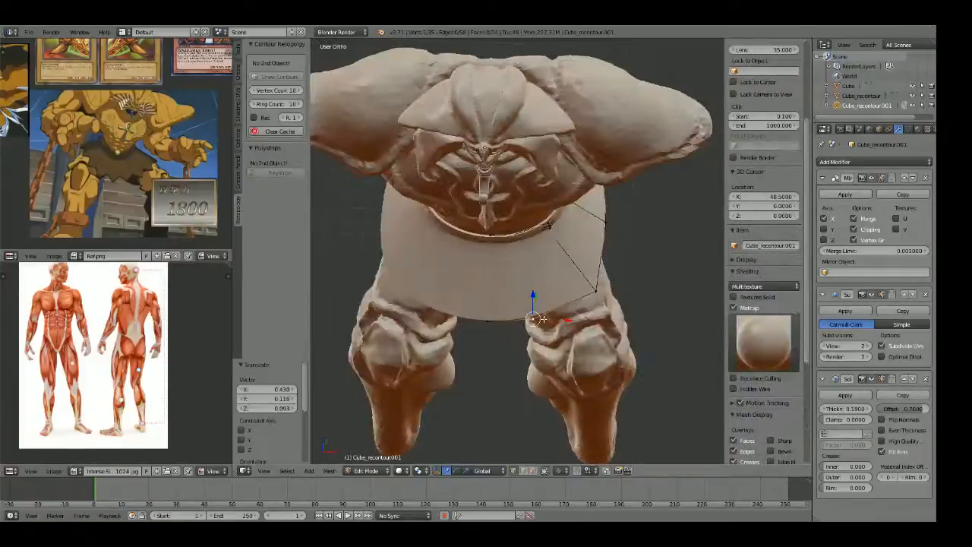
pyautogui.press('g')
pyautogui.click(595, 286)
# Step: Nudge the skirt's side hem vertices from several angles to even out the hem
pyautogui.moveTo(596, 286); pyautogui.dragTo(486, 318, button='middle')
pyautogui.rightClick(595, 309)
pyautogui.press('g')
pyautogui.press('g')
pyautogui.click(597, 313)
pyautogui.press('g')
pyautogui.click(597, 316)
pyautogui.moveTo(597, 316); pyautogui.dragTo(566, 317, button='middle')
pyautogui.rightClick(650, 307)
pyautogui.press('g')
pyautogui.click(645, 300)
# Step: Select the back hem edge in side view and bring it in about 0.41 along Y and down about 0.08
pyautogui.press('KP_3')
pyautogui.press('a')
pyautogui.press('z')
pyautogui.press('b')
pyautogui.moveTo(708, 209); pyautogui.dragTo(662, 264)
pyautogui.press('z')
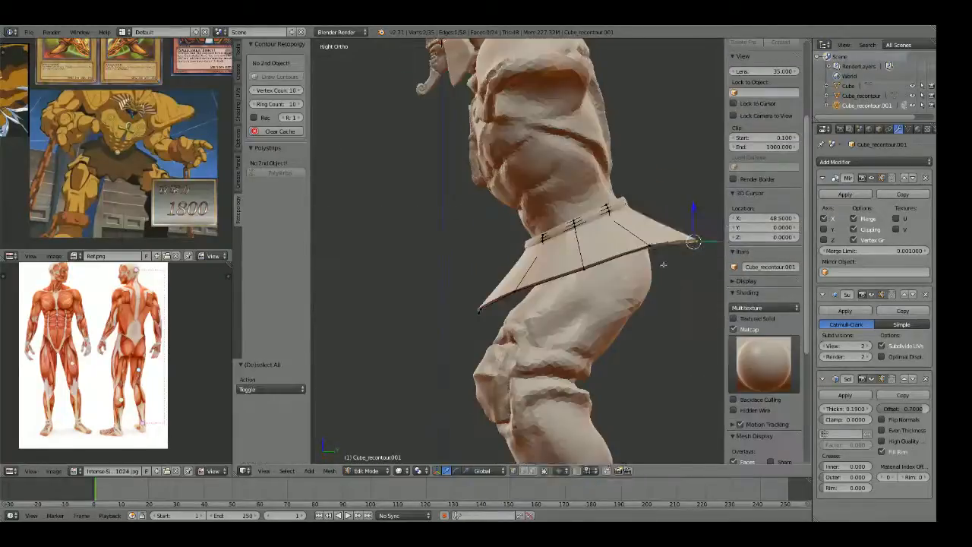
pyautogui.press('g')
pyautogui.click(685, 243)
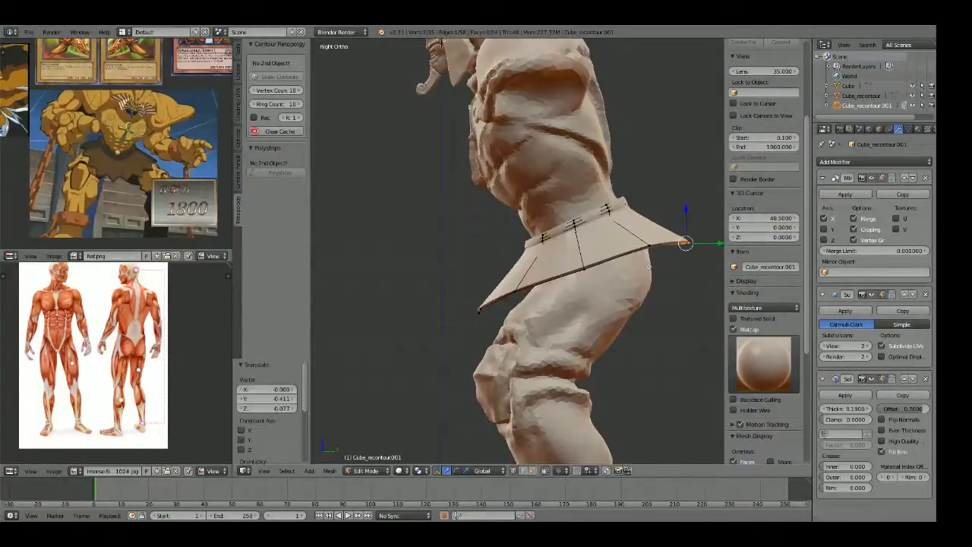
# Step: Bring the full-figure reference picture into view and lower the skirt's back hem and its neighbouring vertices in side view
pyautogui.scroll(-5, 81, 137)
pyautogui.moveTo(81, 137); pyautogui.dragTo(135, 192, button='middle')
pyautogui.scroll(5, 134, 191)
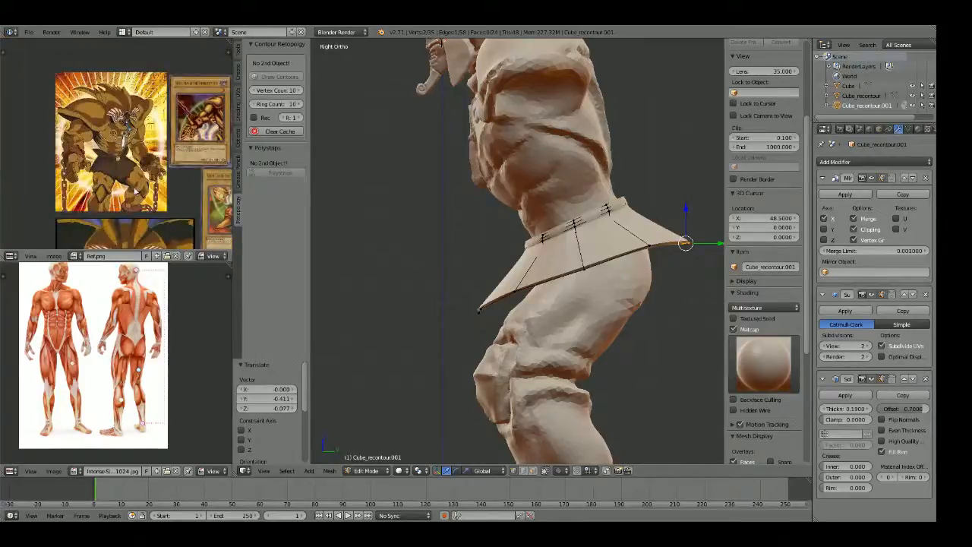
pyautogui.keyDown('shift'); pyautogui.moveTo(719, 284); pyautogui.dragTo(612, 243, button='middle'); pyautogui.keyUp('shift')
pyautogui.press('g')
pyautogui.press('z')
pyautogui.press('a')
pyautogui.press('b')
pyautogui.moveTo(519, 196); pyautogui.dragTo(559, 216)
pyautogui.press('z')
pyautogui.press('g')
pyautogui.click(577, 261)
# Step: Adjust the next hem vertices in side view, and reselect and reposition the rear tip of the skirt
pyautogui.press('z')
pyautogui.press('z')
pyautogui.press('a')
pyautogui.press('z')
pyautogui.press('z')
pyautogui.press('g')
pyautogui.click(439, 304)
pyautogui.press('a')
pyautogui.press('z')
pyautogui.press('b')
pyautogui.moveTo(563, 240); pyautogui.dragTo(613, 275)
pyautogui.press('z')
pyautogui.press('g')
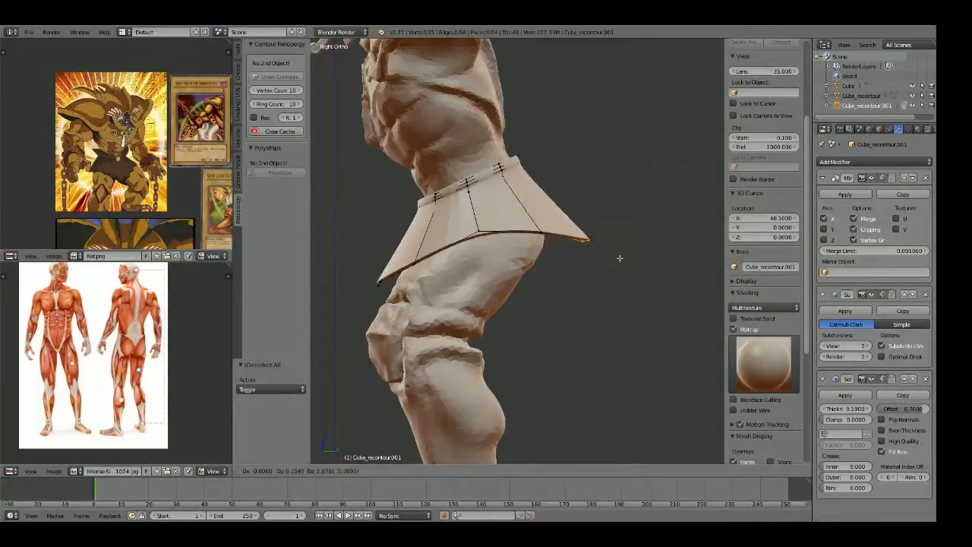
pyautogui.click(620, 255)
# Step: Box-select the hem vertices at the middle of the skirt's side and reposition them in side view
pyautogui.press('a')
pyautogui.press('z')
pyautogui.press('b')
pyautogui.moveTo(465, 219); pyautogui.dragTo(507, 254)
pyautogui.press('z')
pyautogui.press('g')
pyautogui.click(513, 252)
# Step: Box-select the rear hem vertices and reposition them in side view to smooth the back of the hem
pyautogui.press('a')
pyautogui.press('z')
pyautogui.press('b')
pyautogui.press('z')
pyautogui.moveTo(527, 219)
pyautogui.mouseDown()
pyautogui.moveTo(551, 250)
pyautogui.moveTo(595, 254)
pyautogui.mouseUp()
pyautogui.press('g')
pyautogui.click(552, 246)
pyautogui.press('a')
pyautogui.press('z')
pyautogui.press('z')
pyautogui.press('g')
pyautogui.click(574, 242)
# Step: Raise a single hem vertex slightly from an angled view and check the whole skirt outside mesh editing
pyautogui.moveTo(574, 242); pyautogui.dragTo(465, 311, button='middle')
pyautogui.press('g')
pyautogui.press('a')
pyautogui.rightClick(532, 307)
pyautogui.press('g')
pyautogui.click(532, 302)
pyautogui.press('Tab')
pyautogui.scroll(-4, 403, 278)
pyautogui.moveTo(391, 280); pyautogui.dragTo(684, 206, button='middle')
pyautogui.scroll(3, 656, 216)
pyautogui.press('KP_1')
# Step: In front view, box-select the outer side hem vertices and move them in towards the hips
pyautogui.press('Tab')
pyautogui.press('a')
pyautogui.press('z')
pyautogui.rightClick(592, 237)
pyautogui.press('a')
pyautogui.press('b')
pyautogui.moveTo(619, 215); pyautogui.dragTo(585, 251)
pyautogui.press('z')
pyautogui.press('g')
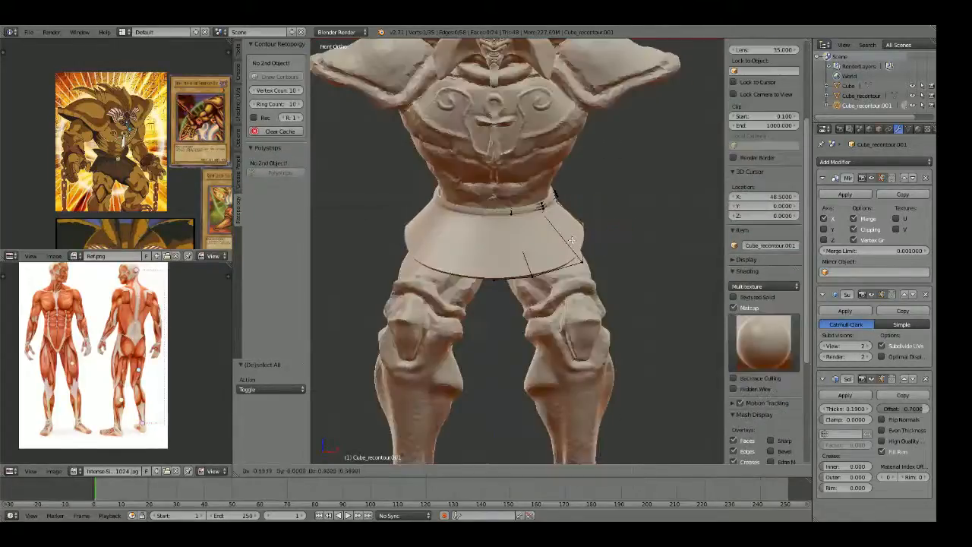
pyautogui.click(572, 239)
# Step: Select the lower front-side hem corner vertex and move it slightly inward and up in front view
pyautogui.press('a')
pyautogui.press('z')
pyautogui.rightClick(582, 263)
pyautogui.press('z')
pyautogui.press('g')
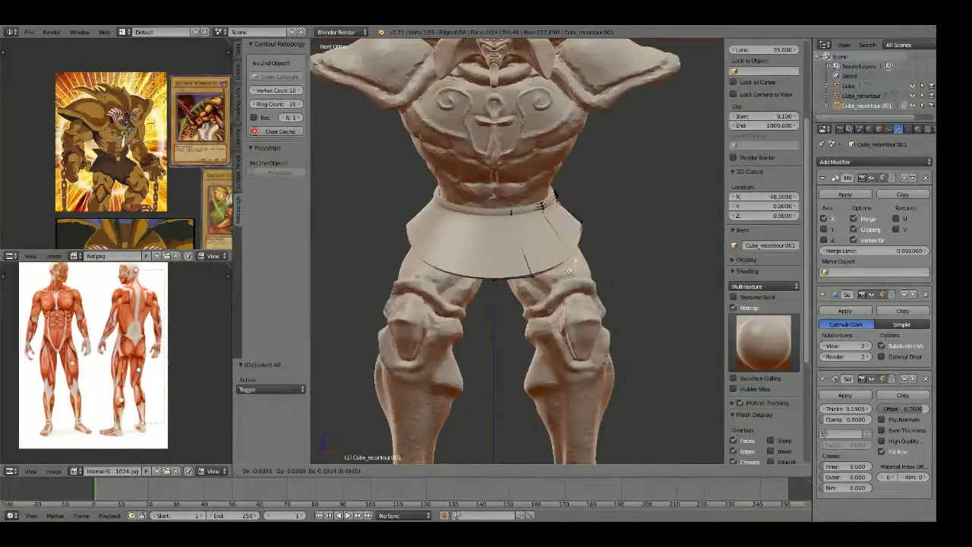
pyautogui.click(576, 266)
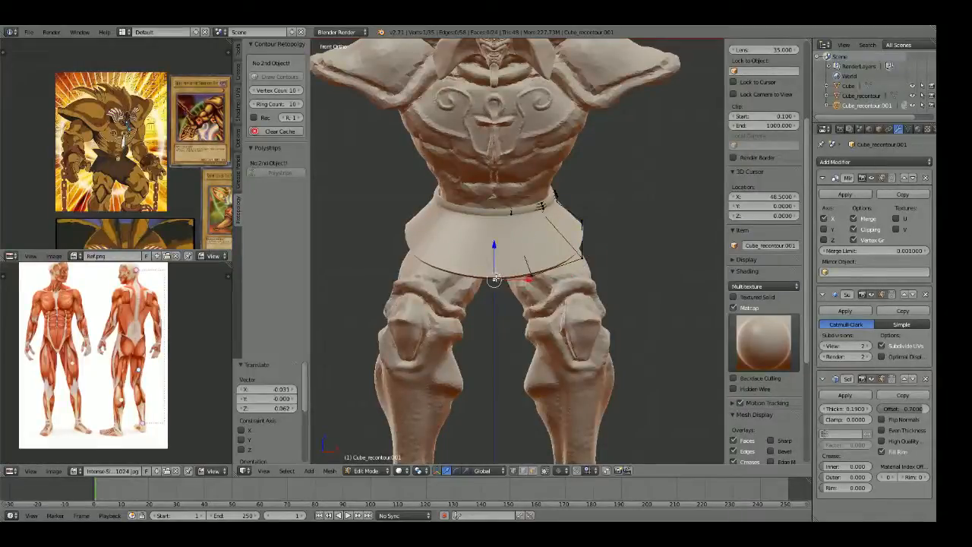
# Step: In front view, box-select the waistband's front-side vertices and move them slightly inward along the X axis
pyautogui.scroll(-3, 523, 237)
pyautogui.scroll(7, 523, 237)
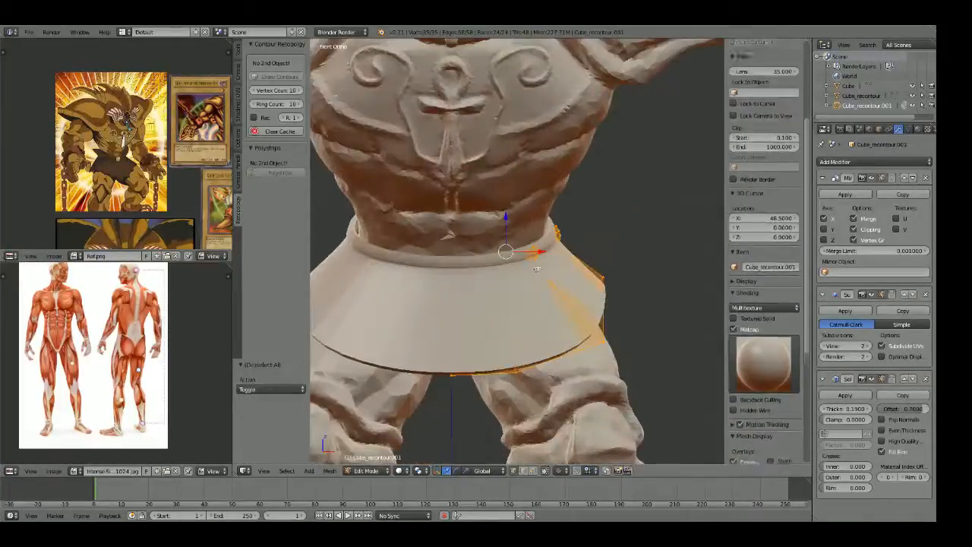
pyautogui.press('a')
pyautogui.press('z')
pyautogui.moveTo(542, 274); pyautogui.dragTo(542, 273)
pyautogui.press('z')
pyautogui.press('g')
pyautogui.press('x')
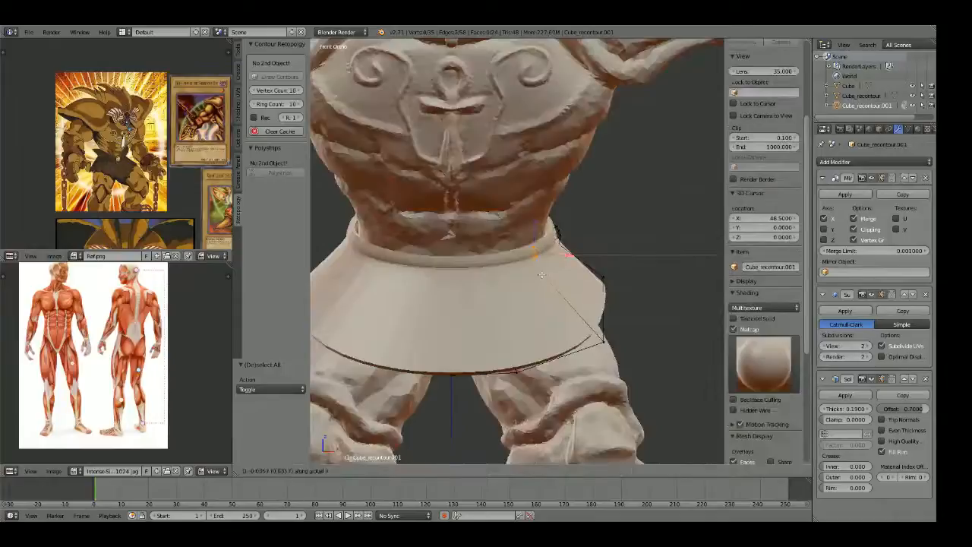
pyautogui.click(542, 275)
# Step: Box-select the waistband's outer side vertices, move them slightly inward along X, and check the skirt outside mesh editing
pyautogui.press('a')
pyautogui.press('z')
pyautogui.press('b')
pyautogui.moveTo(595, 210); pyautogui.dragTo(553, 253)
pyautogui.press('z')
pyautogui.press('g')
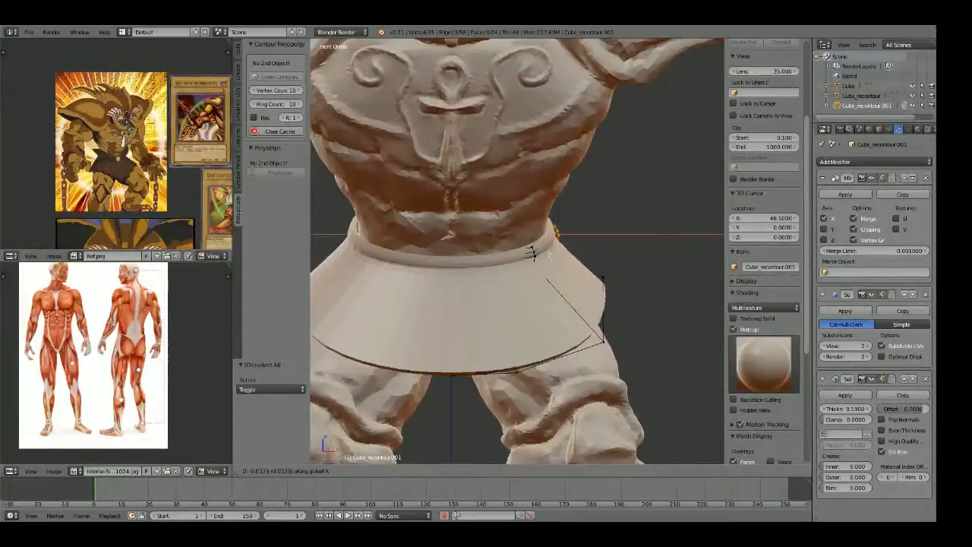
pyautogui.click(532, 253)
pyautogui.press('Tab')
pyautogui.scroll(-3, 575, 234)
pyautogui.moveTo(623, 228)
pyautogui.mouseDown(button='middle')
pyautogui.moveTo(488, 227)
pyautogui.moveTo(648, 211)
pyautogui.mouseUp(button='middle')
pyautogui.scroll(-3, 555, 227)
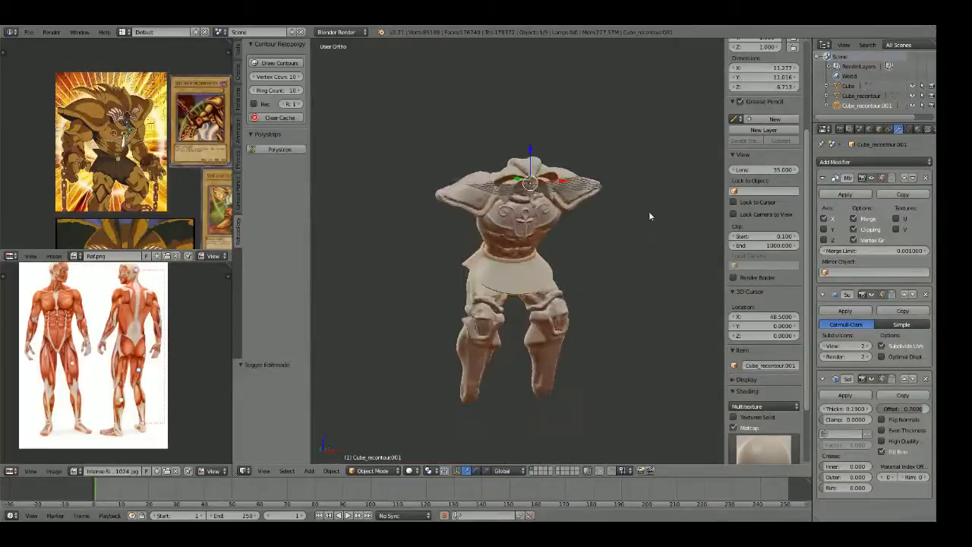
# Step: Reopen the skirt mesh for editing and add one vertical edge loop near the skirt's front centre
pyautogui.scroll(2, 649, 211)
pyautogui.press('Tab')
pyautogui.press('a')
pyautogui.scroll(3, 532, 319)
pyautogui.keyDown('shift'); pyautogui.moveTo(532, 331); pyautogui.dragTo(522, 285, button='middle'); pyautogui.keyUp('shift')
pyautogui.press('z')
pyautogui.press('z')
pyautogui.hotkey('ctrl', 'r')
pyautogui.click(540, 332)
pyautogui.click(540, 332)
# Step: Pull the new loop's hem vertex down to form a front point, and refine the hem vertex position from a low angle
pyautogui.press('z')
pyautogui.press('z')
pyautogui.press('g')
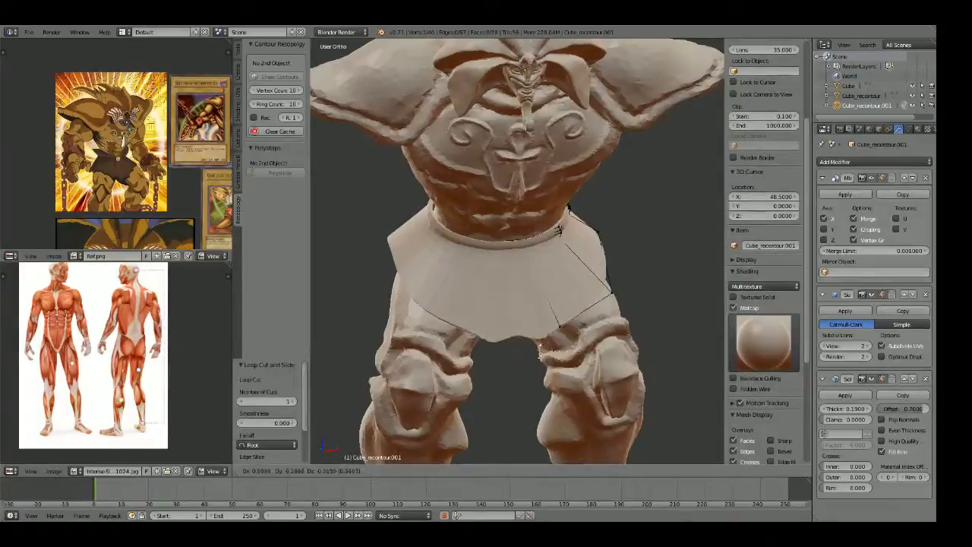
pyautogui.click(542, 364)
pyautogui.moveTo(542, 365); pyautogui.dragTo(540, 273, button='middle')
pyautogui.press('z')
pyautogui.scroll(4, 541, 343)
pyautogui.keyDown('shift'); pyautogui.moveTo(540, 395); pyautogui.dragTo(540, 318, button='middle'); pyautogui.keyUp('shift')
pyautogui.press('z')
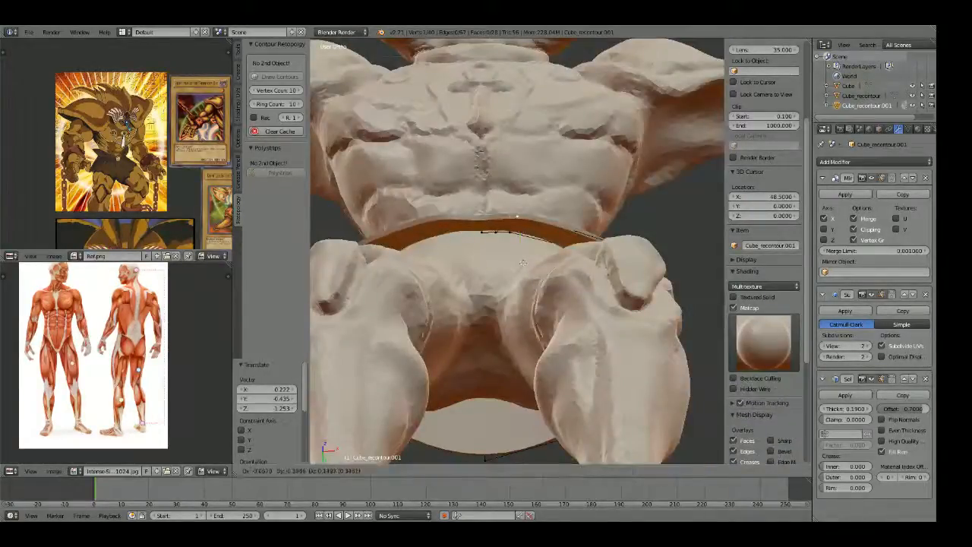
pyautogui.click(523, 262)
# Step: Duplicate the skirt and move the copy to another layer
pyautogui.press('t')
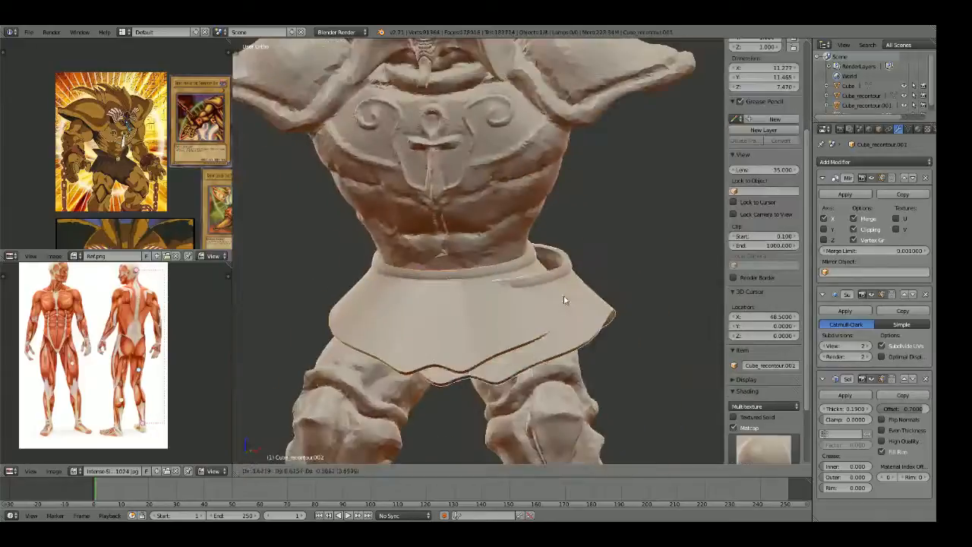
pyautogui.press('m')
pyautogui.click(636, 314)
pyautogui.press('z')
# Step: Select the original skirt and add another vertical edge loop in its front panel over the thigh
pyautogui.rightClick(532, 318)
pyautogui.press('Tab')
pyautogui.press('z')
pyautogui.moveTo(486, 318)
pyautogui.mouseDown(button='middle')
pyautogui.moveTo(506, 318)
pyautogui.moveTo(507, 334)
pyautogui.mouseUp(button='middle')
pyautogui.press('z')
pyautogui.press('z')
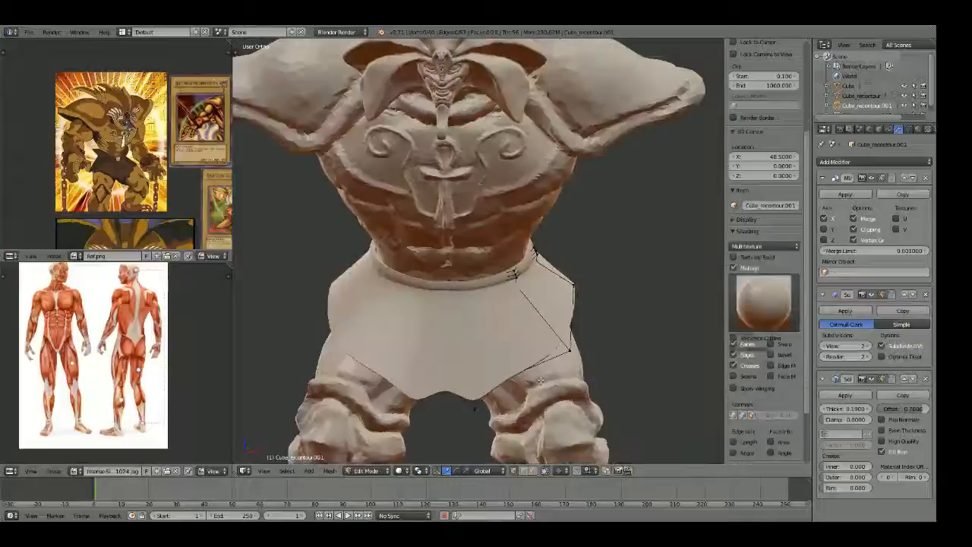
pyautogui.press('z')
pyautogui.hotkey('ctrl', 'r')
pyautogui.click(531, 365)
pyautogui.click(538, 377)
# Step: Move the new hem vertex over the thigh down to form a second hem point
pyautogui.press('z')
pyautogui.press('g')
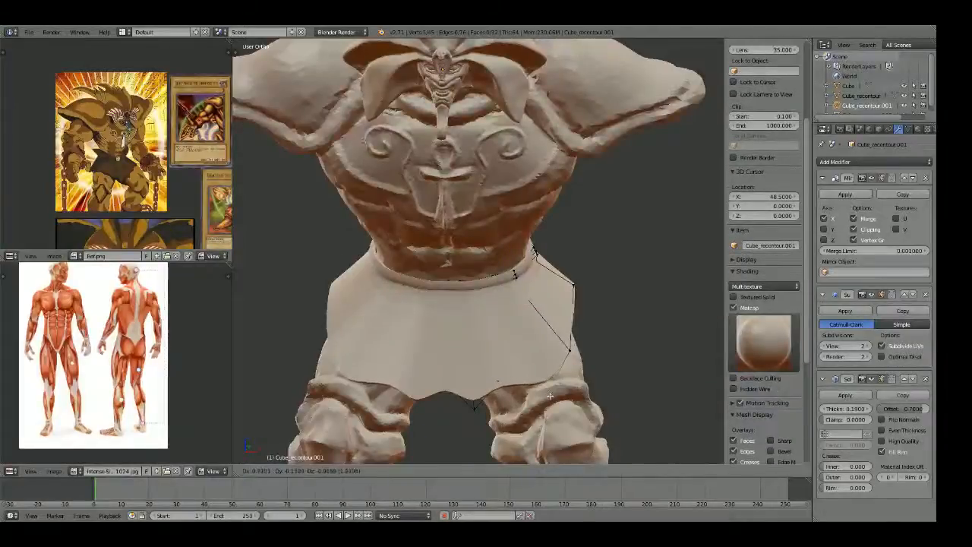
pyautogui.press('z')
pyautogui.moveTo(546, 391); pyautogui.dragTo(549, 378, button='middle')
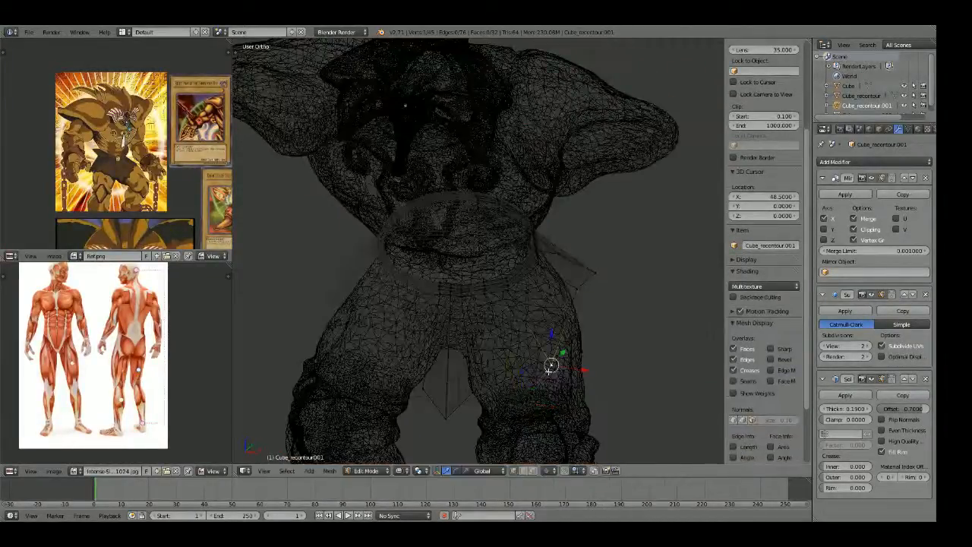
pyautogui.click(519, 408)
pyautogui.press('z')
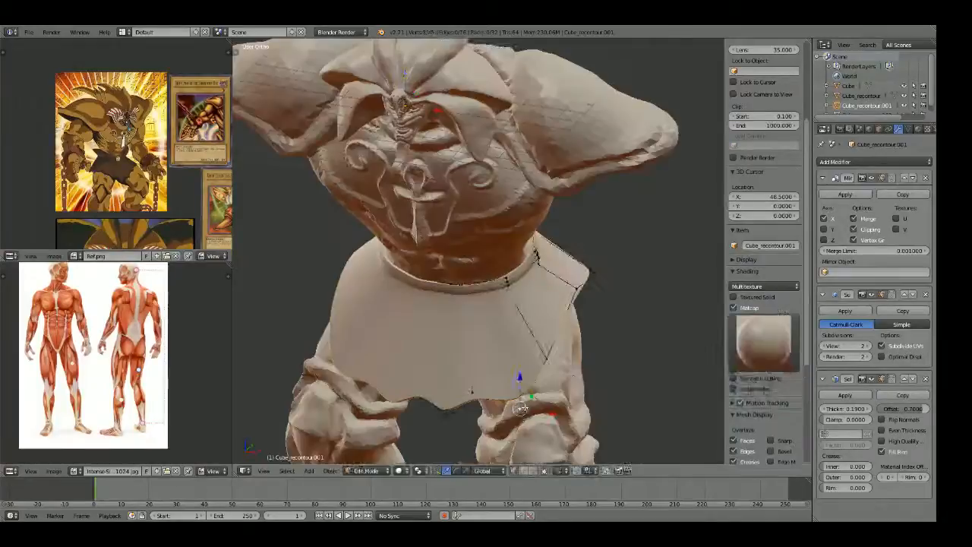
pyautogui.press('z')
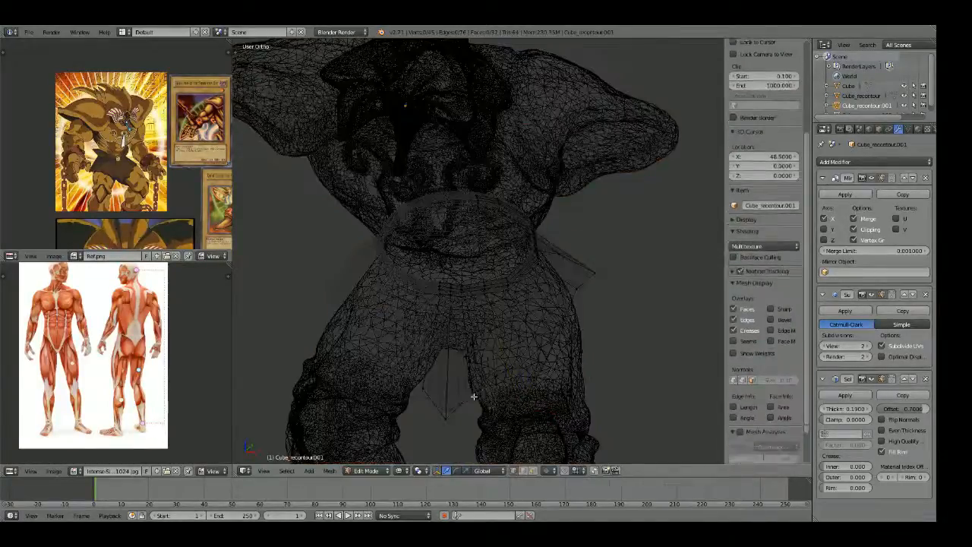
pyautogui.hotkey('ctrl', 'r')
pyautogui.click(474, 397)
pyautogui.rightClick(480, 395)
pyautogui.hotkey('ctrl', 'z')
pyautogui.press('a')
pyautogui.press('z')
pyautogui.press('z')
# Step: Select the whole skirt mesh, set its edge crease to 1, and check the skirt outside mesh editing
pyautogui.rightClick(446, 417)
pyautogui.keyDown('shift'); pyautogui.rightClick(424, 388); pyautogui.keyUp('shift')
pyautogui.keyDown('shift'); pyautogui.rightClick(450, 299); pyautogui.keyUp('shift')
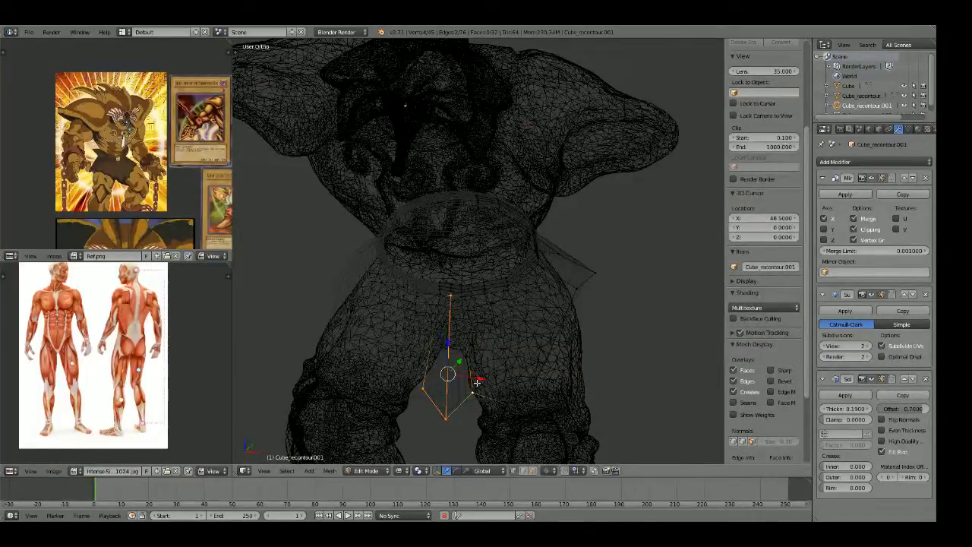
pyautogui.press('a')
pyautogui.hotkey('shift', 'e')
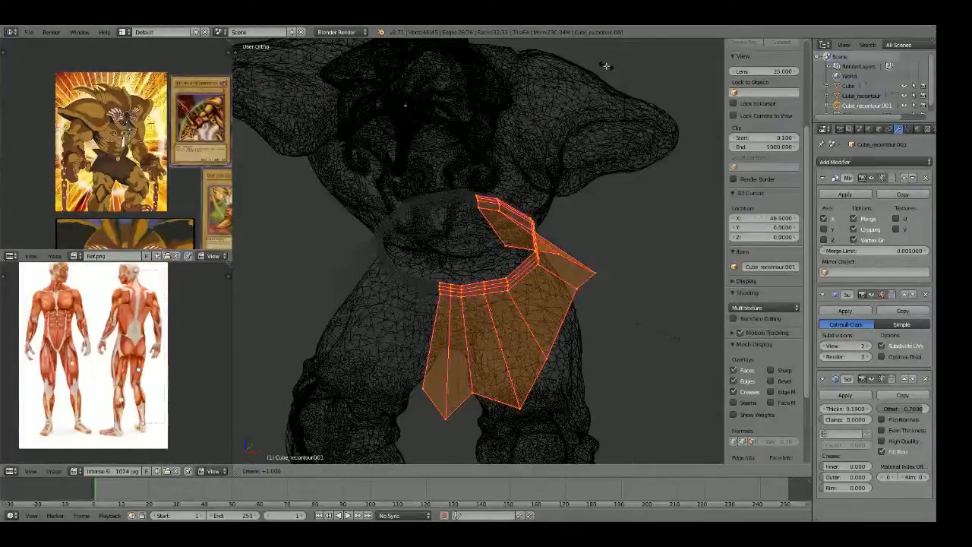
pyautogui.click(606, 66)
pyautogui.press('z')
pyautogui.scroll(-3, 536, 195)
pyautogui.press('Tab')
pyautogui.moveTo(536, 196); pyautogui.dragTo(556, 187, button='middle')
# Step: Switch to edge selection, select the vertical edges at the skirt's front centre, remove their crease, and check the shaded skirt
pyautogui.press('Tab')
pyautogui.scroll(3, 517, 277)
pyautogui.press('a')
pyautogui.press('z')
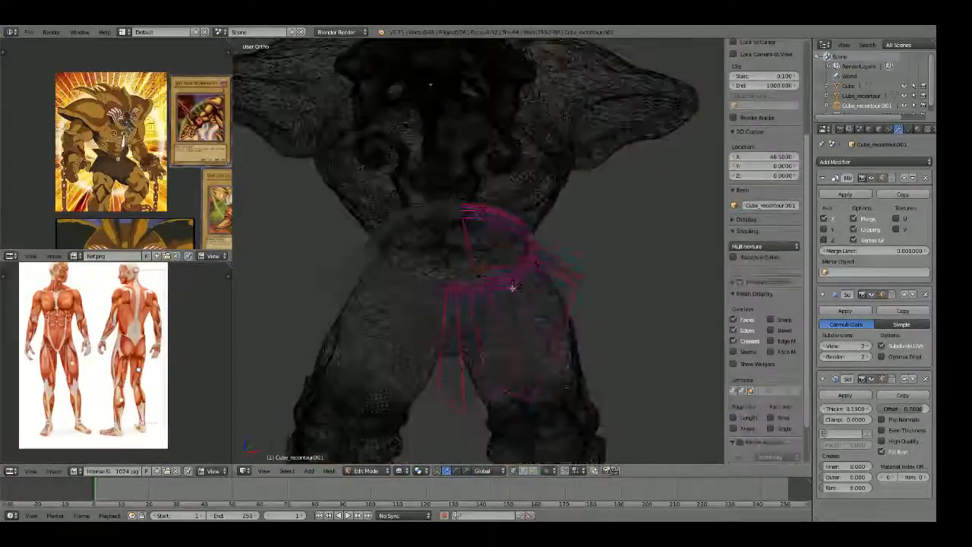
pyautogui.hotkey('ctrl', 'Tab')
pyautogui.click(481, 314)
pyautogui.keyDown('alt'); pyautogui.rightClick(482, 362); pyautogui.keyUp('alt')
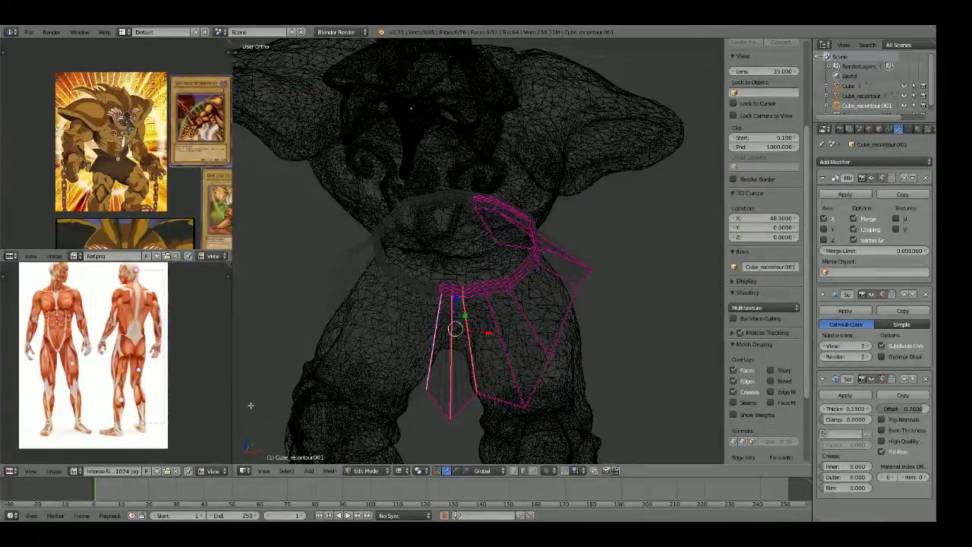
pyautogui.press('Tab')
pyautogui.press('z')
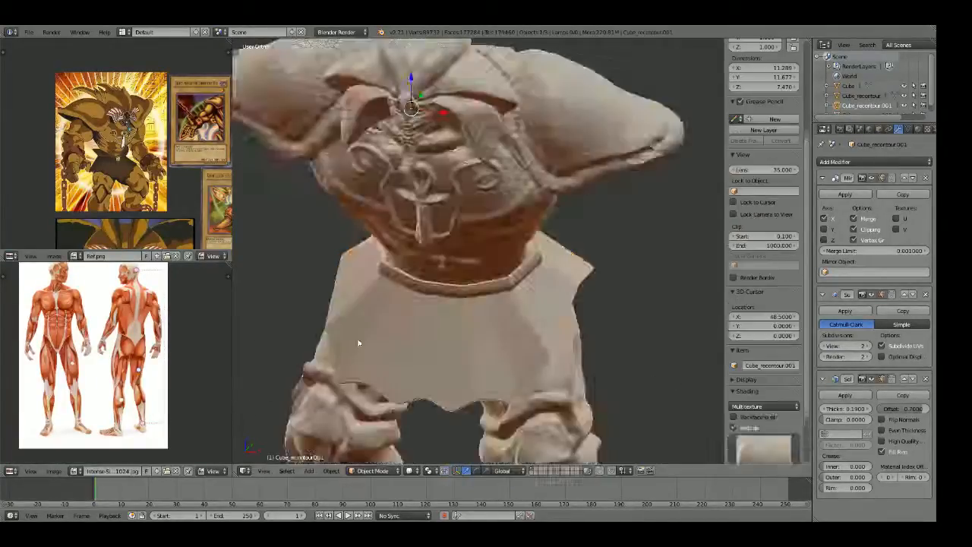
# Step: Select the entire skirt mesh, clear its edge creases, and inspect the skirt outside mesh editing
pyautogui.press('z')
pyautogui.press('Tab')
pyautogui.press('a')
pyautogui.press('a')
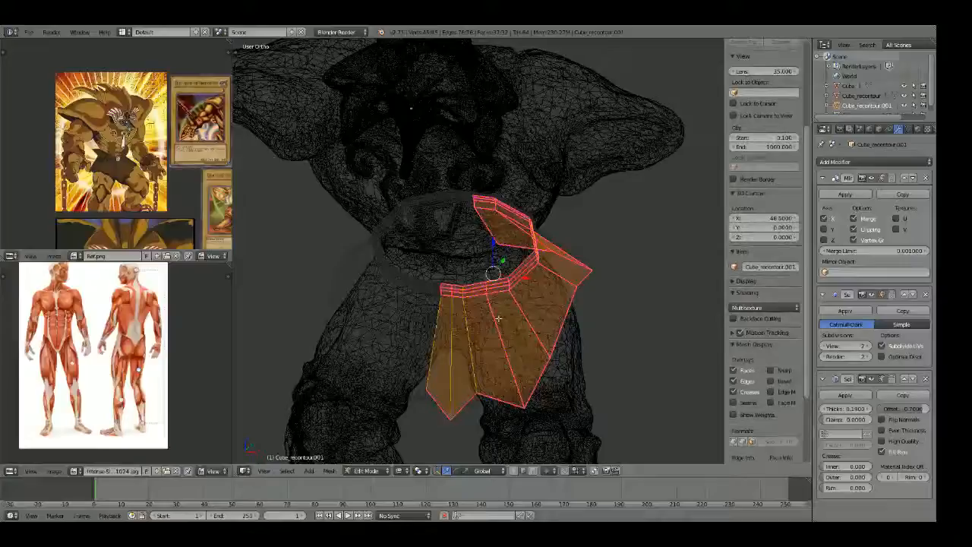
pyautogui.press('Tab')
pyautogui.press('z')
pyautogui.scroll(-3, 499, 323)
pyautogui.moveTo(499, 325)
pyautogui.mouseDown(button='middle')
pyautogui.moveTo(454, 322)
pyautogui.moveTo(480, 320)
pyautogui.moveTo(470, 282)
pyautogui.moveTo(335, 251)
pyautogui.mouseUp(button='middle')
# Step: Add a vertical edge loop in the skirt's front panel and slide it close to the hem point to sharpen it
pyautogui.scroll(2, 481, 320)
pyautogui.press('Tab')
pyautogui.press('a')
pyautogui.press('z')
pyautogui.scroll(1, 480, 320)
pyautogui.press('z')
pyautogui.press('z')
pyautogui.moveTo(395, 334)
pyautogui.mouseDown(button='middle')
pyautogui.moveTo(538, 382)
pyautogui.moveTo(525, 359)
pyautogui.mouseUp(button='middle')
pyautogui.press('z')
pyautogui.scroll(2, 516, 372)
pyautogui.press('z')
pyautogui.press('z')
pyautogui.press('g')
pyautogui.press('g')
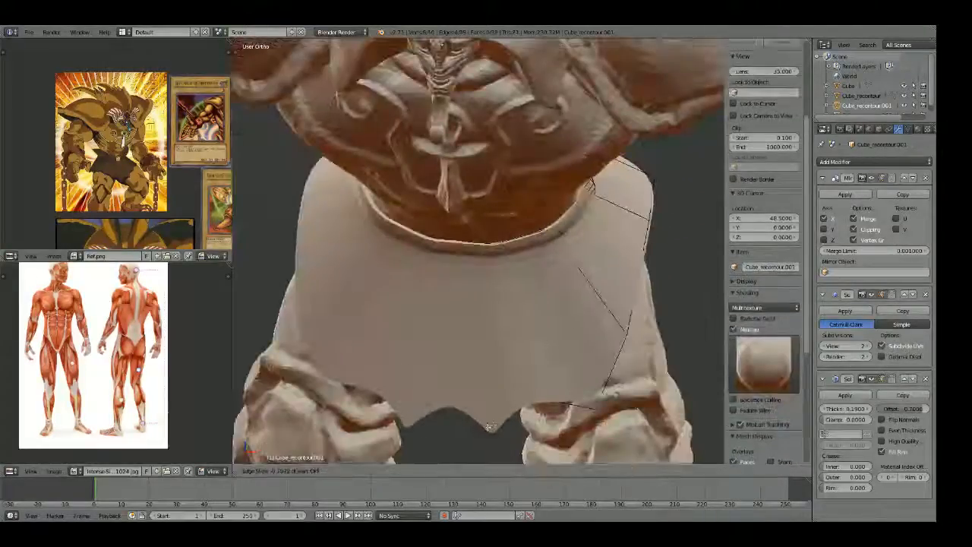
pyautogui.click(487, 426)
# Step: Add and slide further vertical edge loops around the front hem points, and compare the skirt with the enlarged reference in front view
pyautogui.press('z')
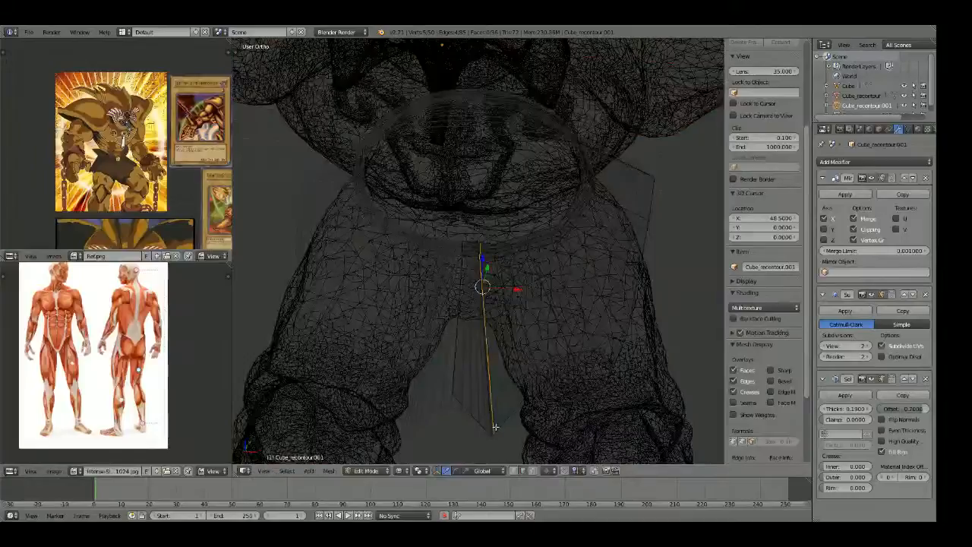
pyautogui.press('g')
pyautogui.press('g')
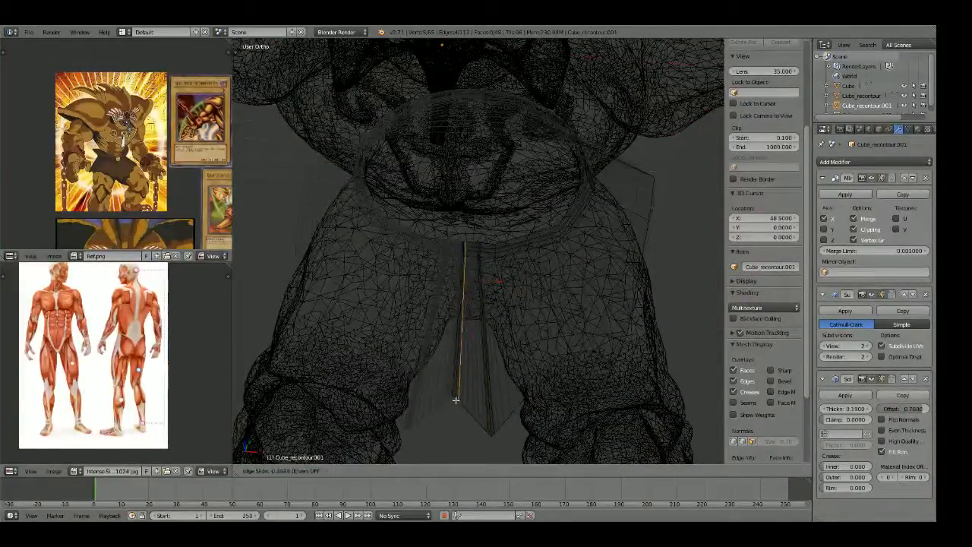
pyautogui.click(455, 400)
pyautogui.press('z')
pyautogui.press('Tab')
pyautogui.scroll(-3, 456, 400)
pyautogui.moveTo(508, 403)
pyautogui.mouseDown(button='middle')
pyautogui.moveTo(503, 357)
pyautogui.moveTo(615, 358)
pyautogui.moveTo(513, 383)
pyautogui.moveTo(532, 377)
pyautogui.moveTo(506, 332)
pyautogui.moveTo(497, 347)
pyautogui.mouseUp(button='middle')
pyautogui.scroll(-3, 532, 378)
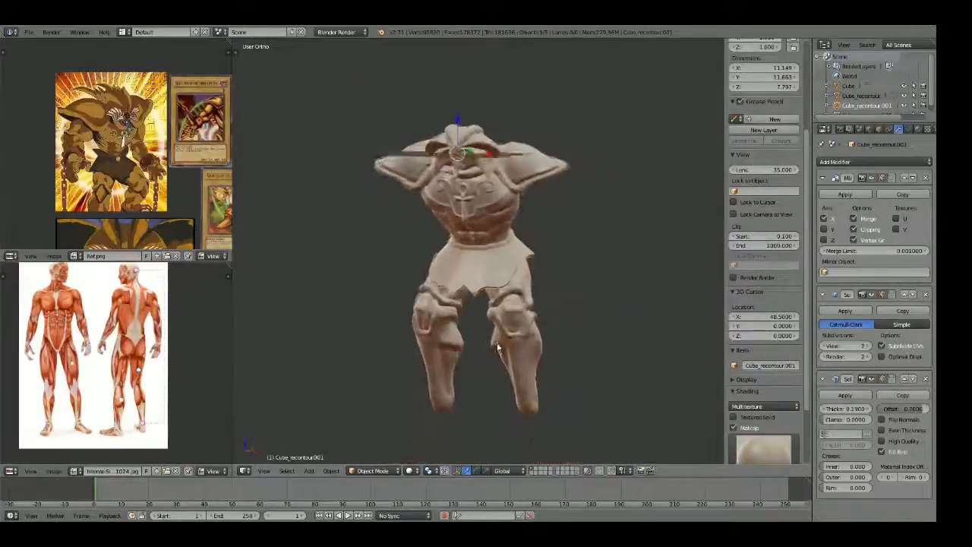
pyautogui.scroll(5, 498, 347)
pyautogui.scroll(4, 173, 217)
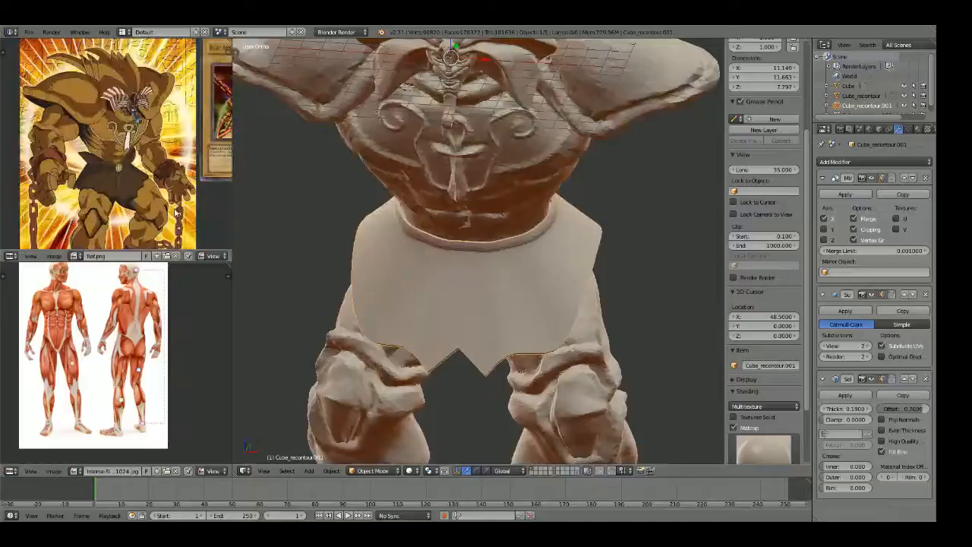
pyautogui.scroll(-2, 458, 280)
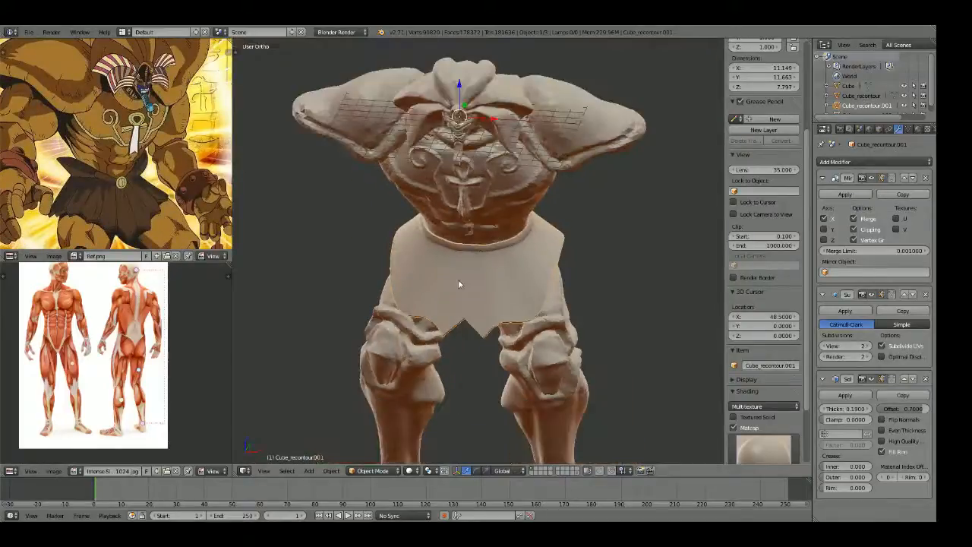
pyautogui.press('KP_1')
pyautogui.rightClick(538, 208)
pyautogui.press('z')
pyautogui.press('z')
pyautogui.press('g')
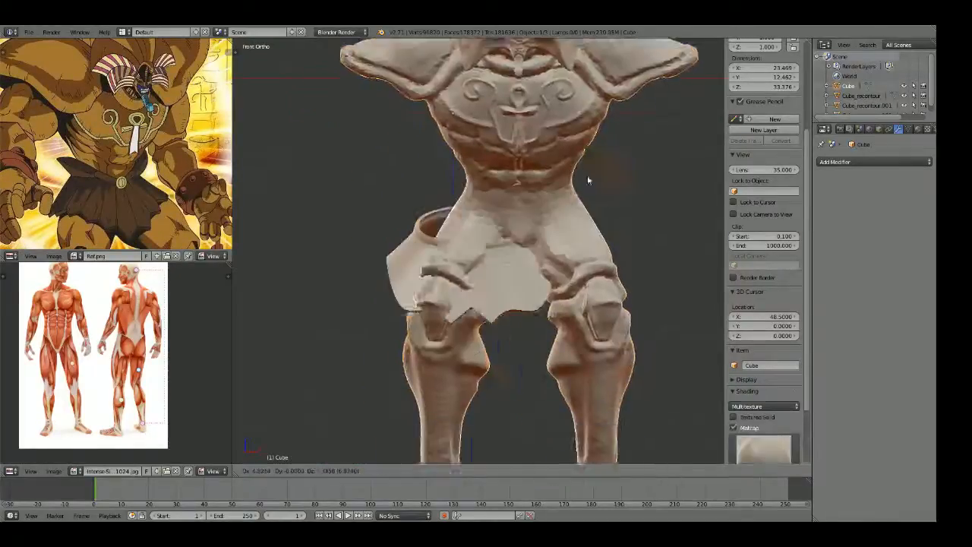
pyautogui.rightClick(516, 159)
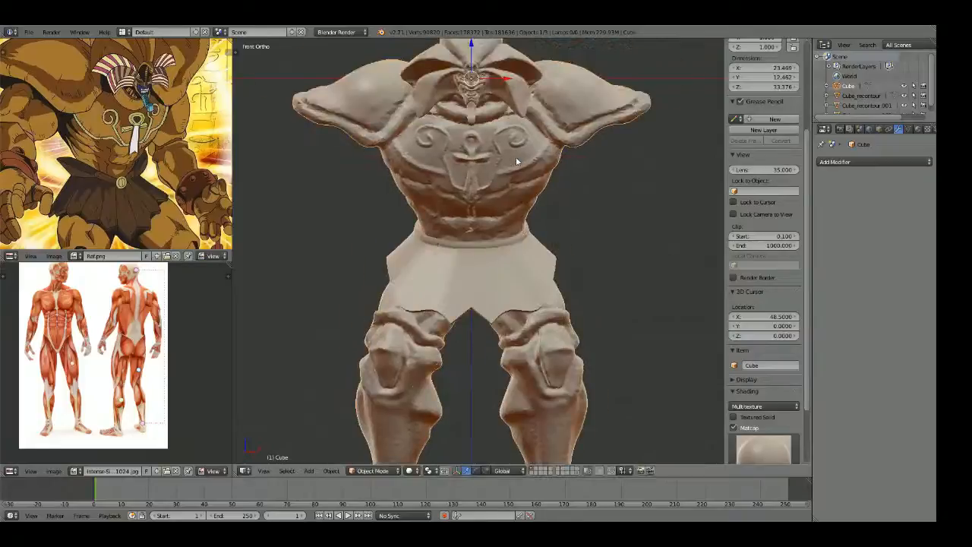
# Step: Add a cylinder mesh object for the belt buckle
pyautogui.scroll(4, 460, 227)
pyautogui.press('z')
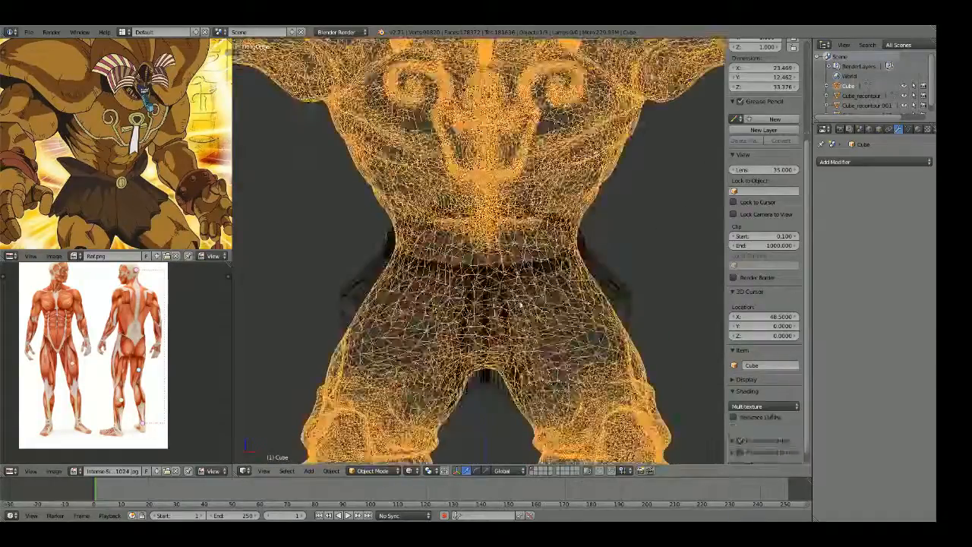
pyautogui.press('z')
pyautogui.hotkey('shift', 'a')
pyautogui.moveTo(494, 293)
pyautogui.click(555, 343)
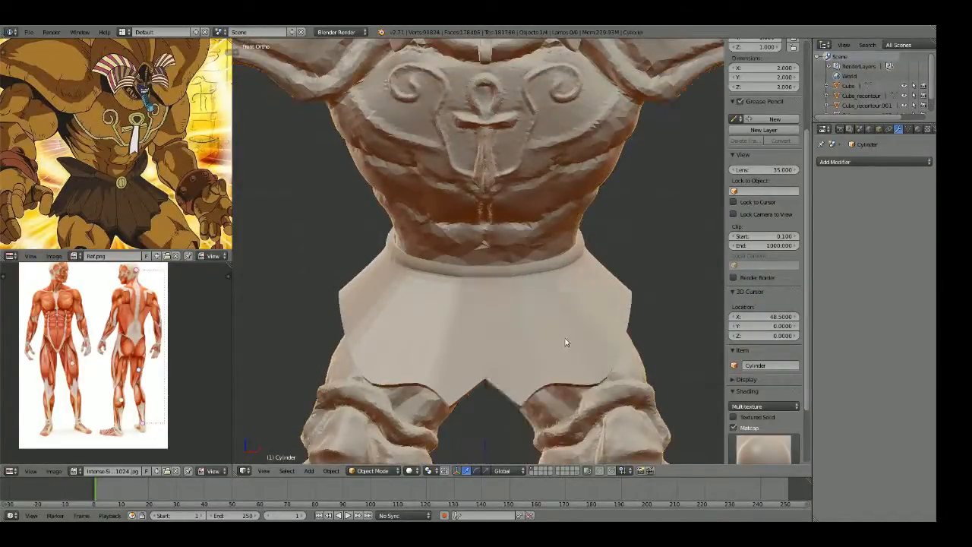
# Step: Locate the new cylinder away from the character and bring it to the waist on the centre line
pyautogui.scroll(-5, 531, 304)
pyautogui.press('z')
pyautogui.scroll(-8, 546, 317)
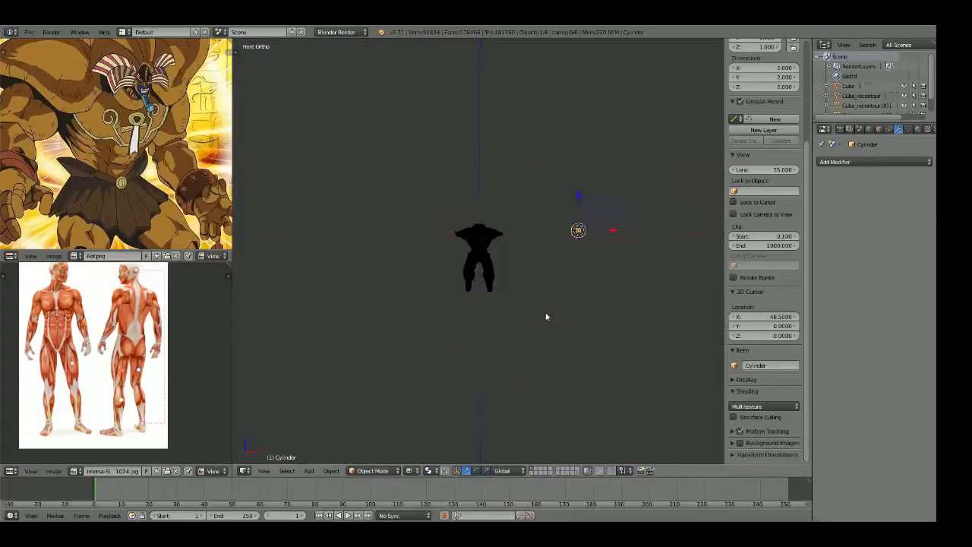
pyautogui.scroll(7, 544, 313)
pyautogui.press('z')
pyautogui.scroll(5, 530, 354)
# Step: Rotate the cylinder 90 degrees around the X axis so its round face points forward
pyautogui.press('r')
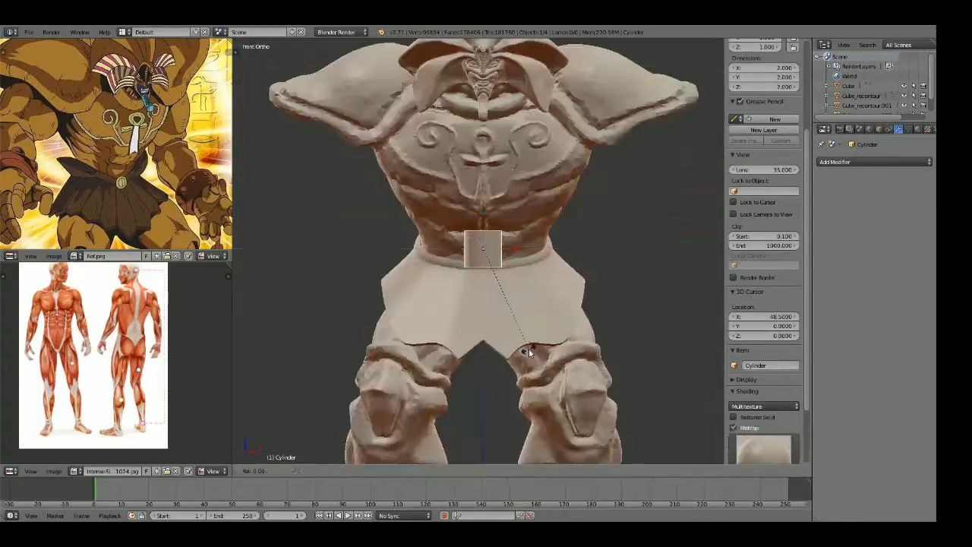
pyautogui.press('Return')
pyautogui.write('rx90')
pyautogui.press('Return')
# Step: Scale the cylinder to about 1.3 units and move it vertically to the middle of the front waistband
pyautogui.scroll(3, 489, 358)
pyautogui.keyDown('shift'); pyautogui.moveTo(489, 358); pyautogui.dragTo(485, 384, button='middle'); pyautogui.keyUp('shift')
pyautogui.scroll(1, 477, 319)
pyautogui.press('s')
pyautogui.click(562, 299)
pyautogui.press('g')
pyautogui.press('z')
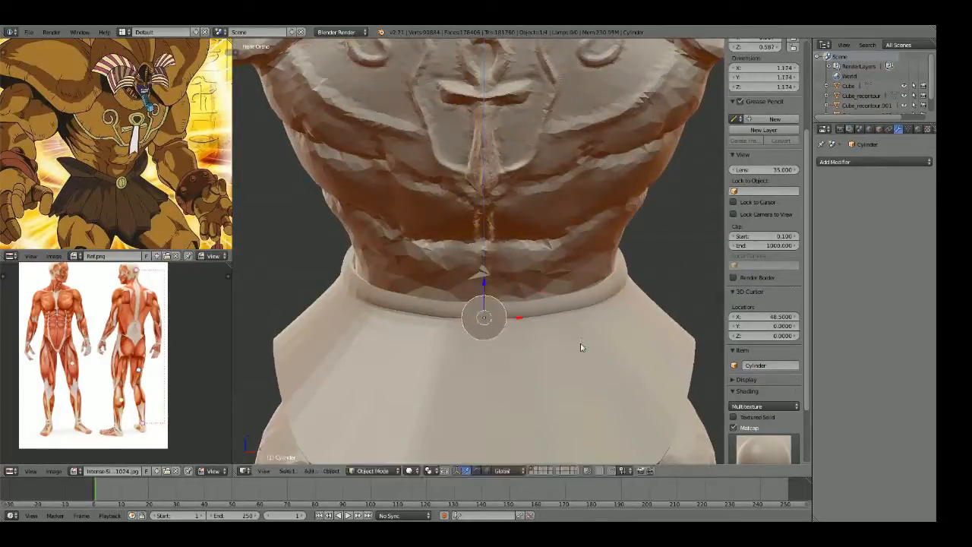
pyautogui.click(586, 339)
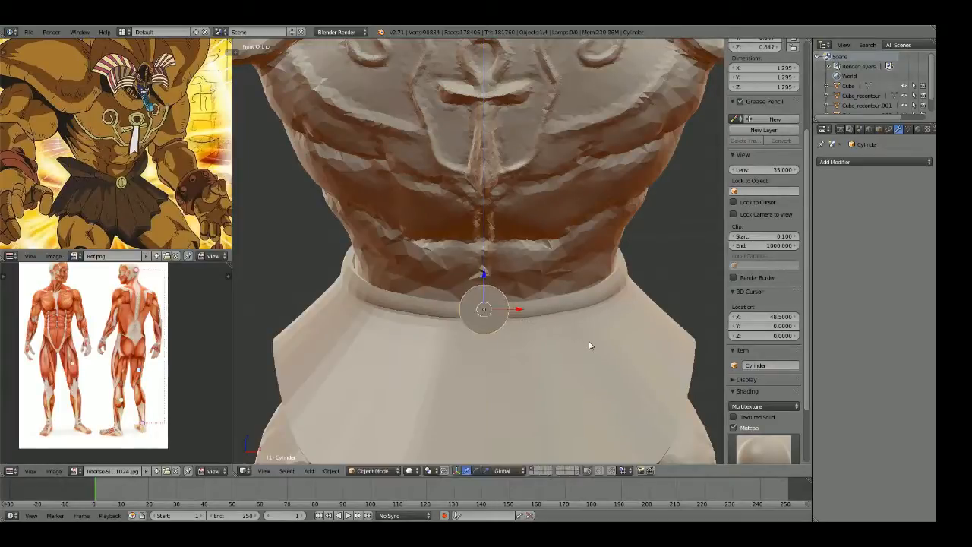
# Step: In side view, move the cylinder along Y to the front of the waistband and rotate it to follow the belt's tilt
pyautogui.press('KP_3')
pyautogui.press('g')
pyautogui.press('y')
pyautogui.click(571, 285)
pyautogui.press('r')
pyautogui.click(607, 315)
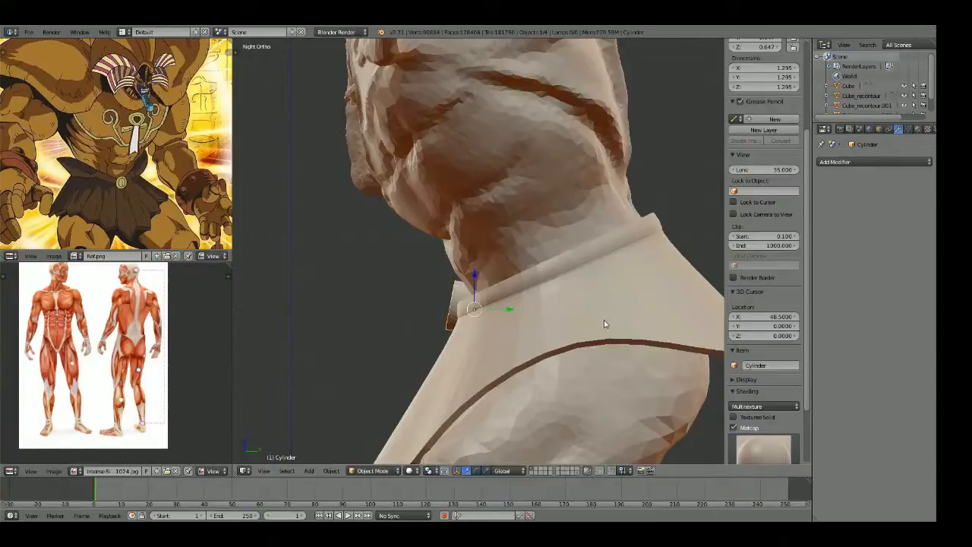
# Step: Select the edge loop around the belt-buckle cylinder's front rim and apply the object's scale
pyautogui.moveTo(604, 324); pyautogui.dragTo(593, 300, button='middle')
pyautogui.press('Tab')
pyautogui.scroll(3, 468, 289)
pyautogui.press('a')
pyautogui.moveTo(327, 300); pyautogui.dragTo(465, 230, button='middle')
pyautogui.scroll(2, 465, 230)
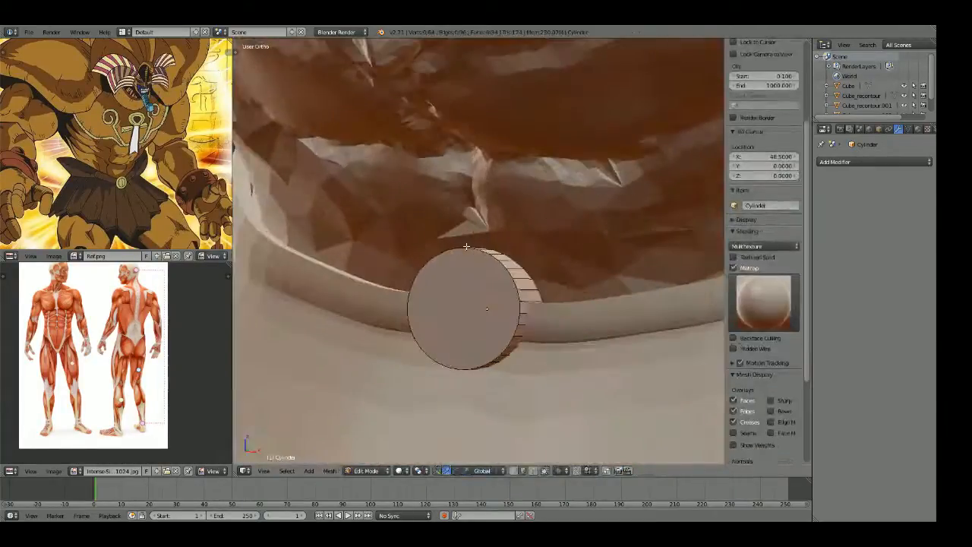
pyautogui.keyDown('alt'); pyautogui.rightClick(466, 248); pyautogui.keyUp('alt')
pyautogui.scroll(2, 467, 247)
pyautogui.hotkey('ctrl', 'b')
pyautogui.click(587, 292)
pyautogui.press('a')
pyautogui.press('Tab')
pyautogui.hotkey('ctrl', 'a')
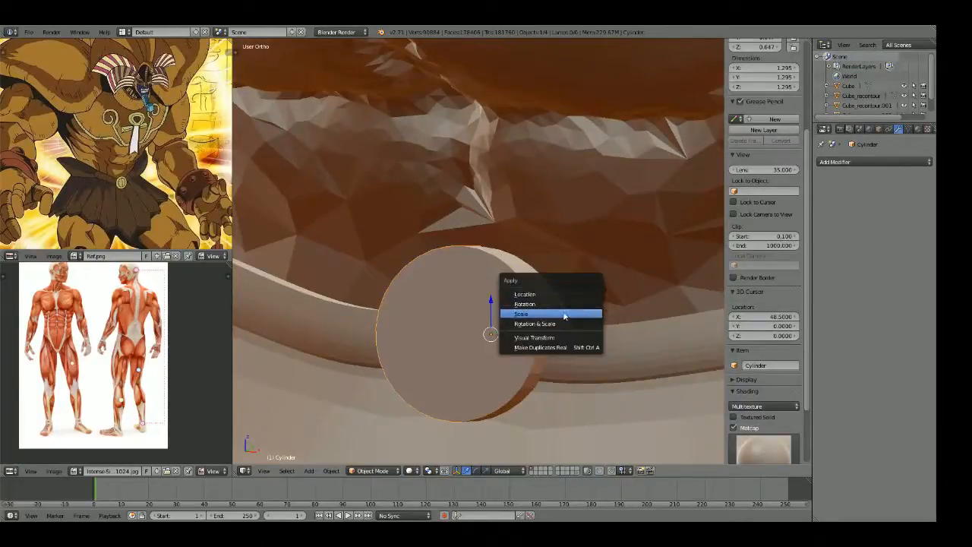
pyautogui.click(564, 314)
# Step: Bevel the buckle's front rim with an offset of about 0.103 and several segments to round it
pyautogui.press('Tab')
pyautogui.hotkey('ctrl', 'b')
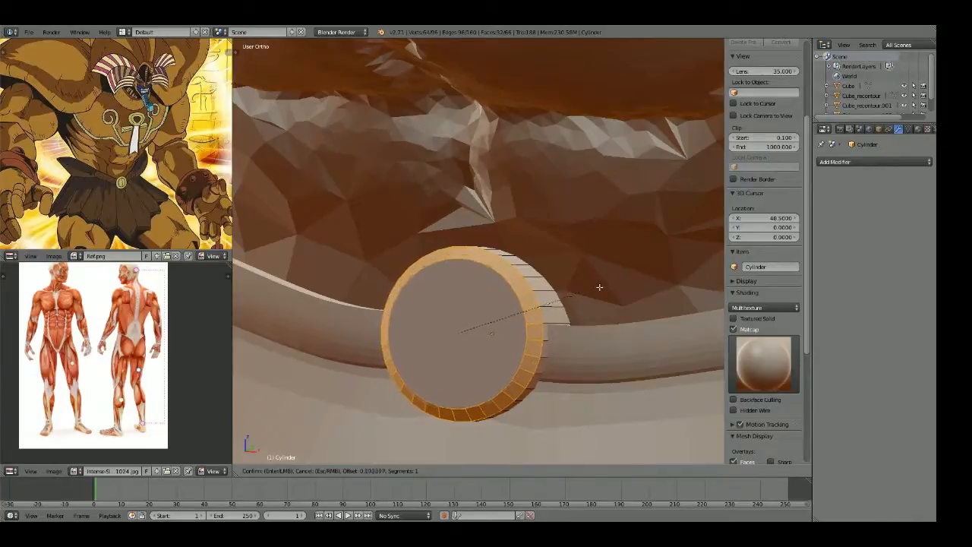
pyautogui.press('t')
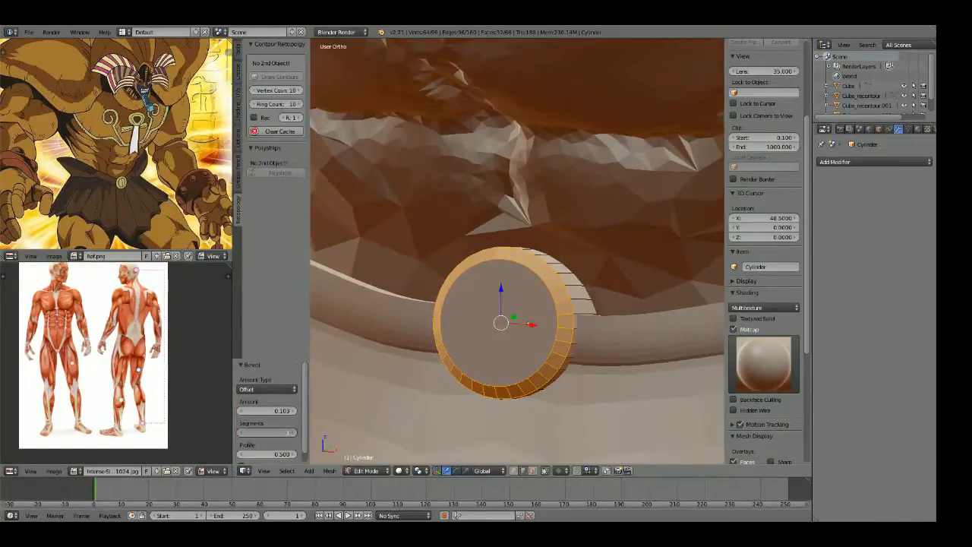
pyautogui.press('Tab')
pyautogui.scroll(-4, 486, 342)
pyautogui.moveTo(486, 342); pyautogui.dragTo(548, 306, button='middle')
# Step: Inset the buckle's round front face to leave a ring of faces around a smaller disc
pyautogui.press('Tab')
pyautogui.scroll(5, 571, 315)
pyautogui.press('a')
pyautogui.press('i')
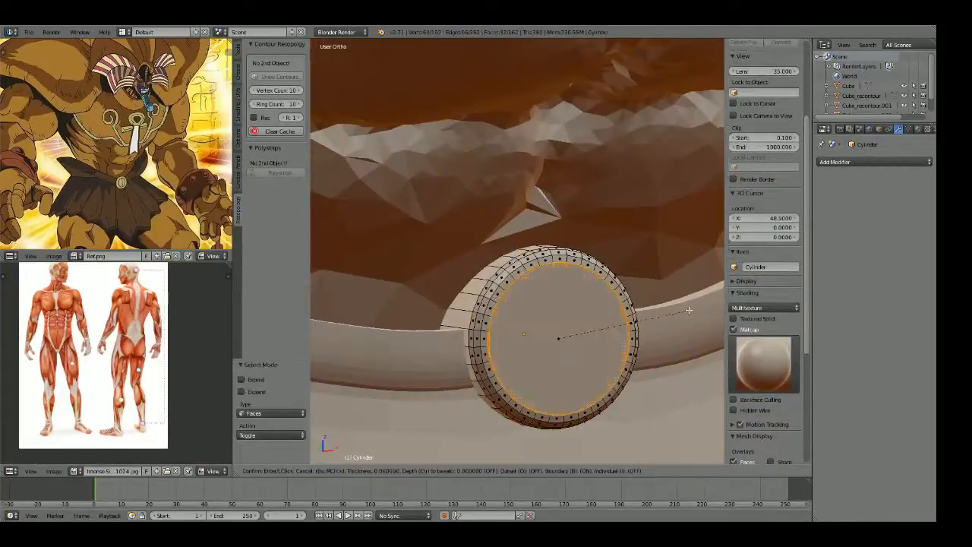
pyautogui.click(672, 317)
pyautogui.press('a')
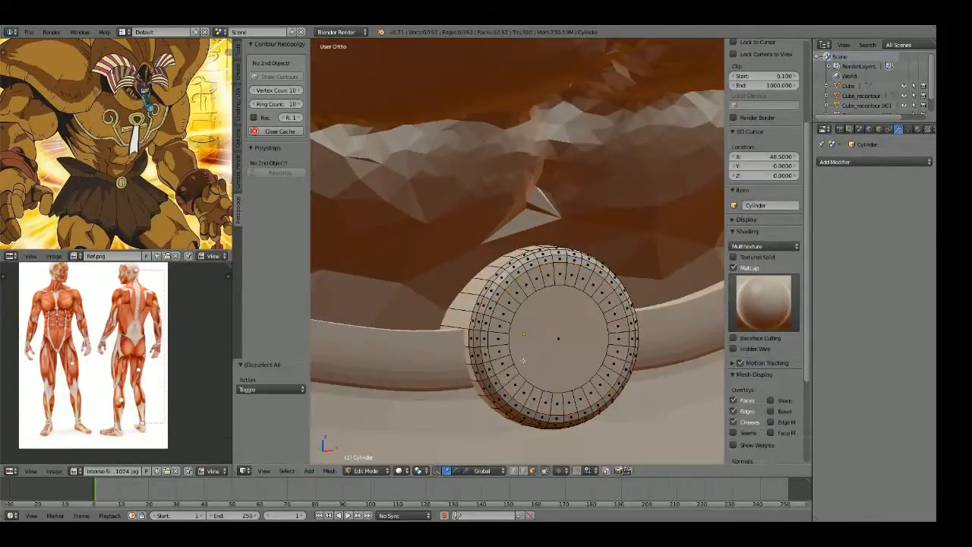
# Step: Select the ring of faces around the buckle's inner disc and move it along Y to give the front relief
pyautogui.click(500, 321)
pyautogui.click(514, 322)
pyautogui.moveTo(514, 323); pyautogui.dragTo(556, 341, button='middle')
pyautogui.press('g')
pyautogui.press('y')
pyautogui.click(551, 339)
pyautogui.press('Tab')
pyautogui.scroll(-5, 609, 307)
pyautogui.press('KP_1')
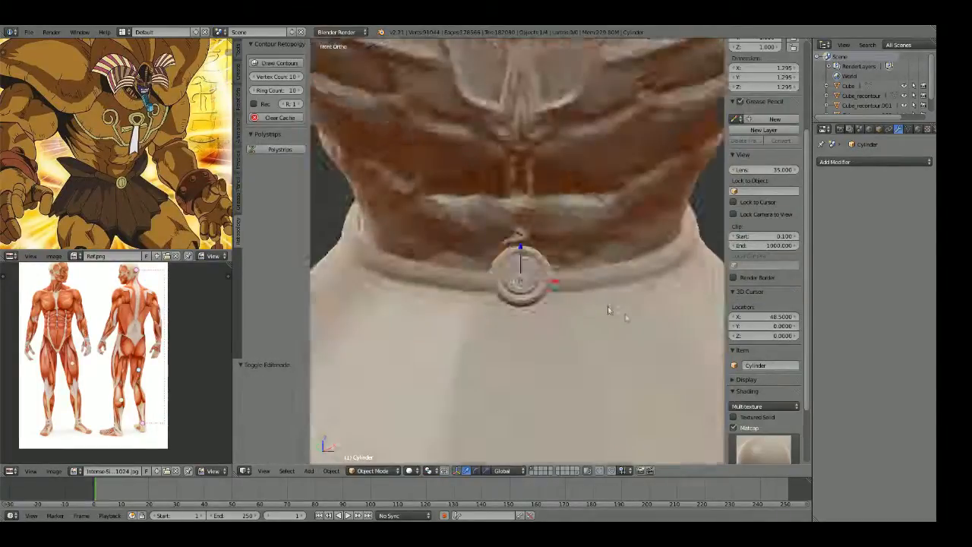
pyautogui.scroll(-8, 608, 307)
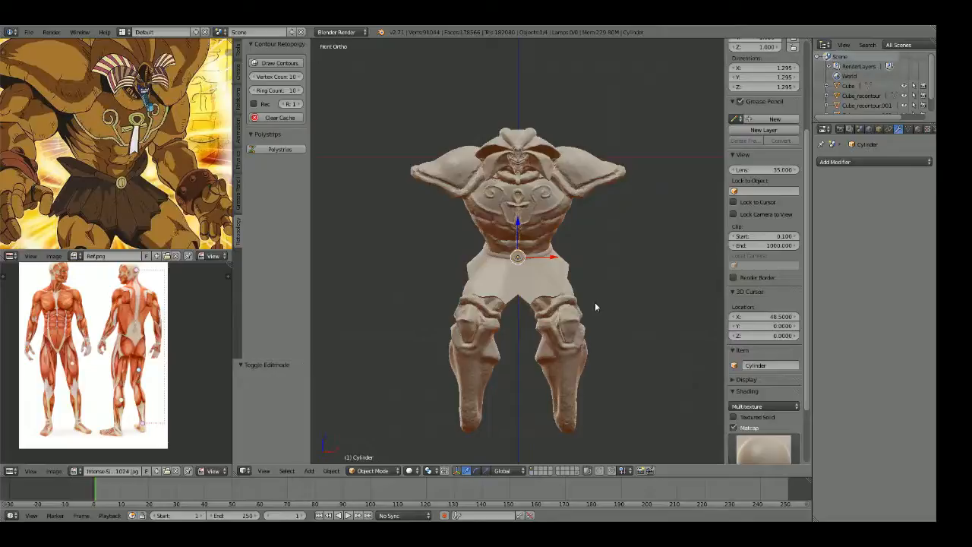
# Step: Select the skirt and open its mesh for editing in vertex selection mode
pyautogui.rightClick(569, 255)
pyautogui.scroll(6, 532, 262)
pyautogui.press('Tab')
pyautogui.press('a')
pyautogui.press('a')
pyautogui.press('a')
pyautogui.hotkey('ctrl', 'Tab')
pyautogui.click(619, 240)
# Step: Box-select the waistband vertices beside the buckle and move them along Z
pyautogui.press('z')
pyautogui.moveTo(618, 238); pyautogui.dragTo(584, 209, button='middle')
pyautogui.moveTo(570, 258); pyautogui.dragTo(549, 263, button='middle')
pyautogui.press('z')
pyautogui.press('b')
pyautogui.moveTo(549, 263); pyautogui.dragTo(590, 297)
pyautogui.press('z')
pyautogui.press('g')
pyautogui.press('z')
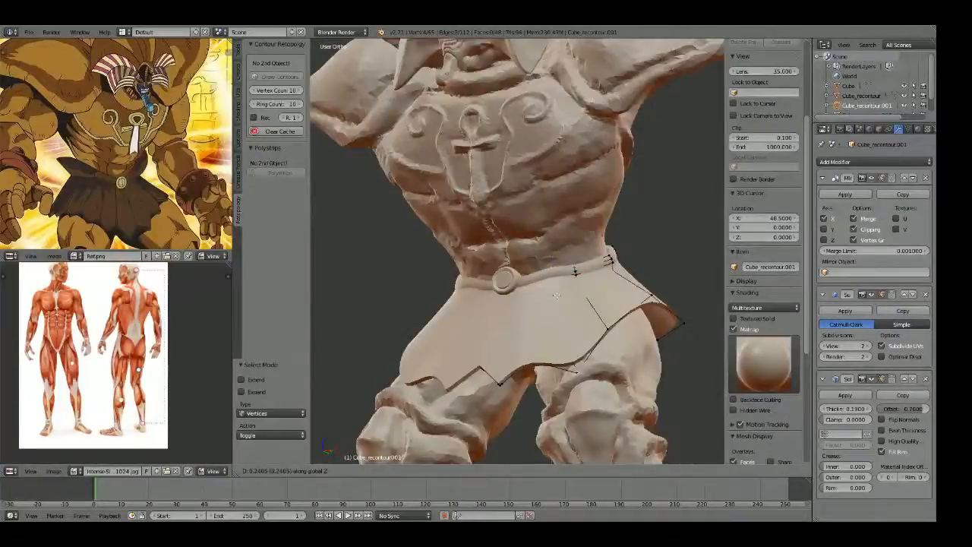
pyautogui.click(556, 296)
# Step: Reselect the front waistband vertices beside the buckle through the mesh and raise them 0.45 along Z
pyautogui.press('a')
pyautogui.press('z')
pyautogui.press('b')
pyautogui.moveTo(579, 291); pyautogui.dragTo(581, 294)
pyautogui.press('z')
pyautogui.press('z')
pyautogui.moveTo(589, 283); pyautogui.dragTo(561, 293, button='middle')
pyautogui.press('z')
pyautogui.press('g')
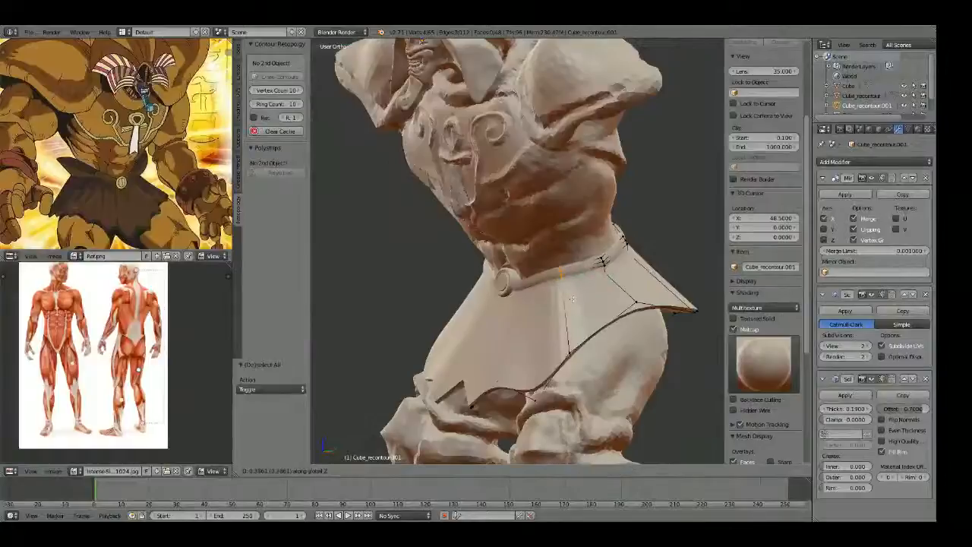
pyautogui.click(572, 299)
pyautogui.moveTo(384, 275); pyautogui.dragTo(587, 269, button='middle')
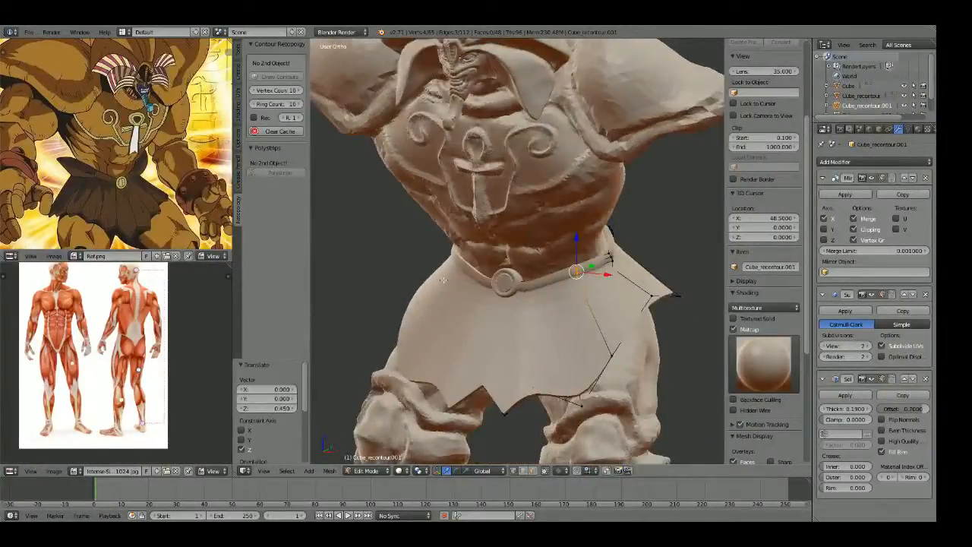
# Step: Select the column of waistband vertices at the character's side and raise it slightly along Z
pyautogui.press('a')
pyautogui.press('Tab')
pyautogui.scroll(-3, 578, 265)
pyautogui.moveTo(510, 269)
pyautogui.mouseDown(button='middle')
pyautogui.moveTo(636, 273)
pyautogui.moveTo(342, 269)
pyautogui.mouseUp(button='middle')
pyautogui.scroll(4, 448, 269)
pyautogui.press('Tab')
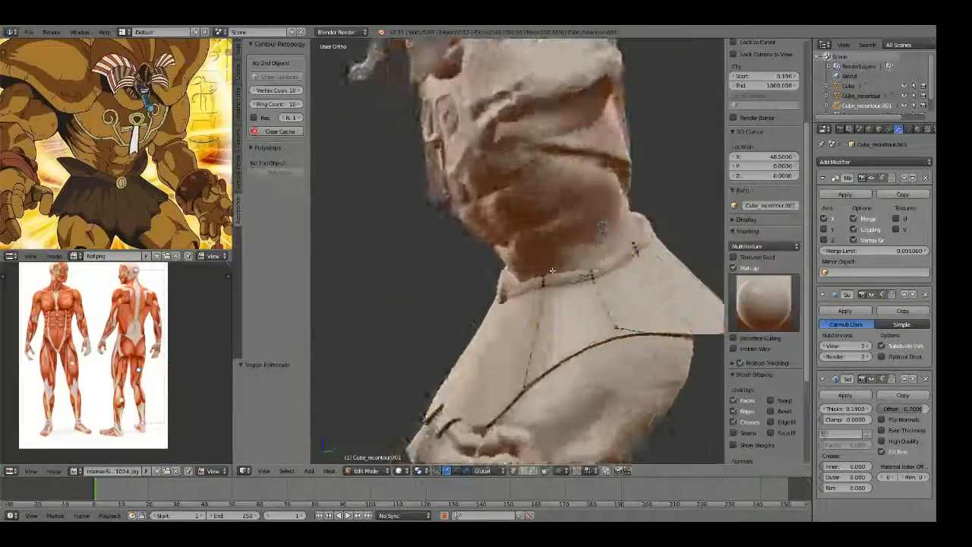
pyautogui.press('z')
pyautogui.press('a')
pyautogui.press('a')
pyautogui.rightClick(595, 271)
pyautogui.press('z')
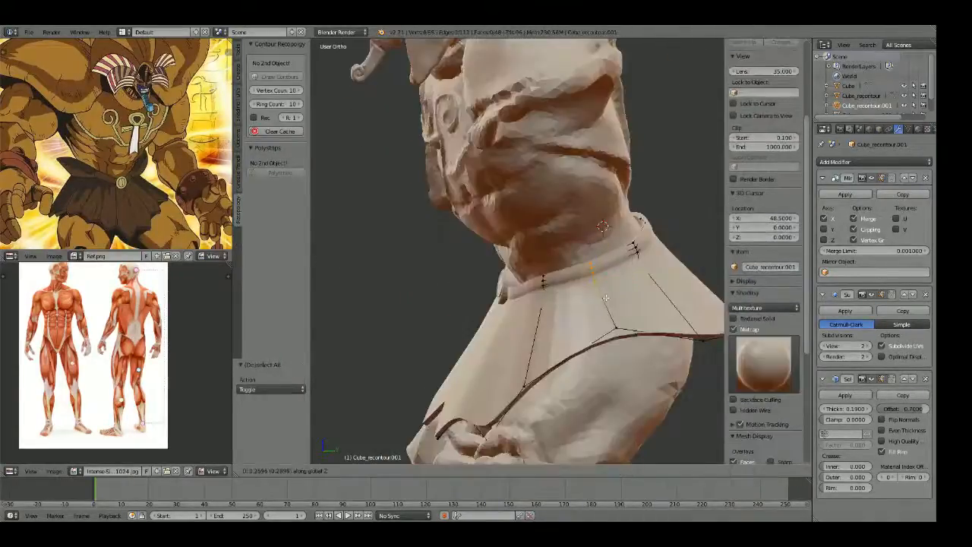
pyautogui.click(605, 295)
# Step: Box-select the waistband vertices between the buckle and the hip and move them to refine the belt's curve
pyautogui.moveTo(605, 295)
pyautogui.mouseDown(button='middle')
pyautogui.moveTo(577, 289)
pyautogui.moveTo(629, 278)
pyautogui.moveTo(551, 289)
pyautogui.mouseUp(button='middle')
pyautogui.press('a')
pyautogui.press('z')
pyautogui.press('b')
pyautogui.moveTo(547, 261); pyautogui.dragTo(599, 307)
pyautogui.press('z')
pyautogui.moveTo(577, 278); pyautogui.dragTo(622, 328, button='middle')
pyautogui.press('g')
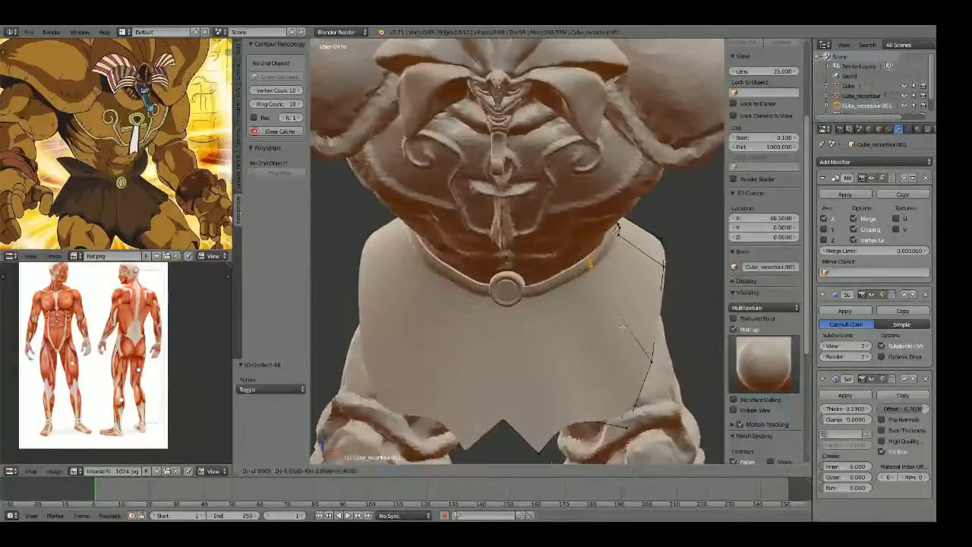
pyautogui.click(623, 330)
pyautogui.press('Tab')
pyautogui.scroll(-7, 622, 330)
pyautogui.press('KP_1')
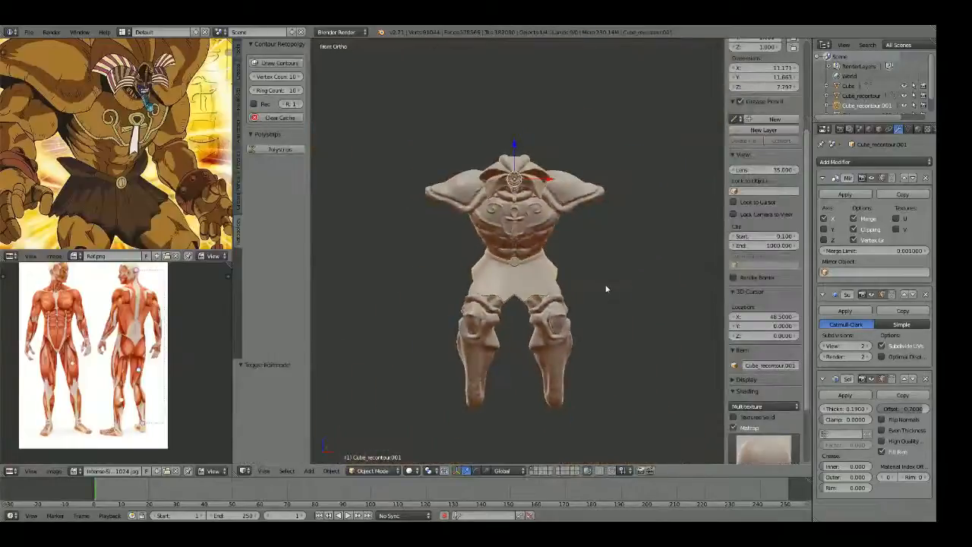
# Step: Add a vertical loop cut through the skirt to provide more geometry for the hem
pyautogui.press('Tab')
pyautogui.moveTo(597, 287); pyautogui.dragTo(517, 347, button='middle')
pyautogui.press('a')
pyautogui.scroll(5, 548, 314)
pyautogui.press('z')
pyautogui.press('z')
pyautogui.hotkey('ctrl', 'r')
pyautogui.click(570, 286)
pyautogui.click(579, 284)
# Step: In wireframe, select a hem vertex over the front of the thigh and move it to shape the jagged hem
pyautogui.press('z')
pyautogui.press('z')
pyautogui.press('z')
pyautogui.press('z')
pyautogui.press('z')
pyautogui.press('a')
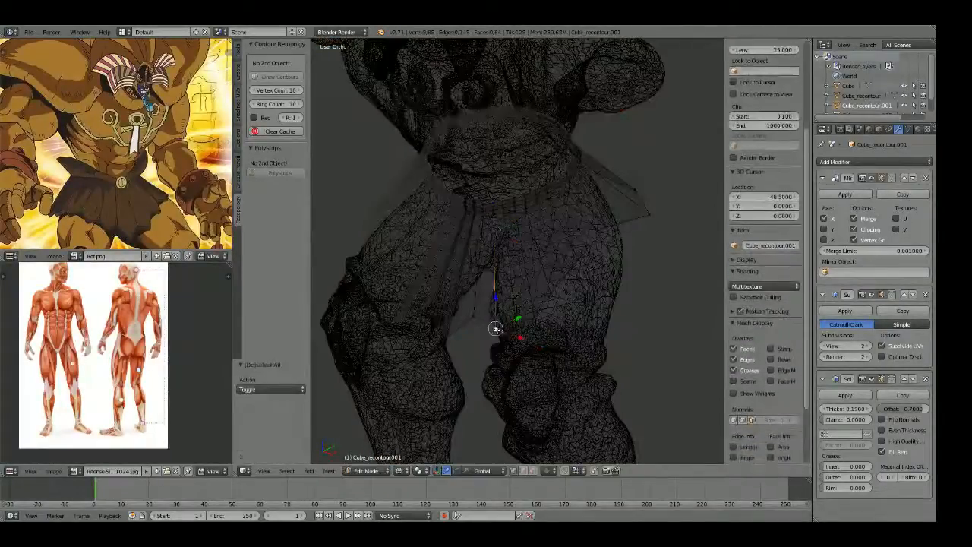
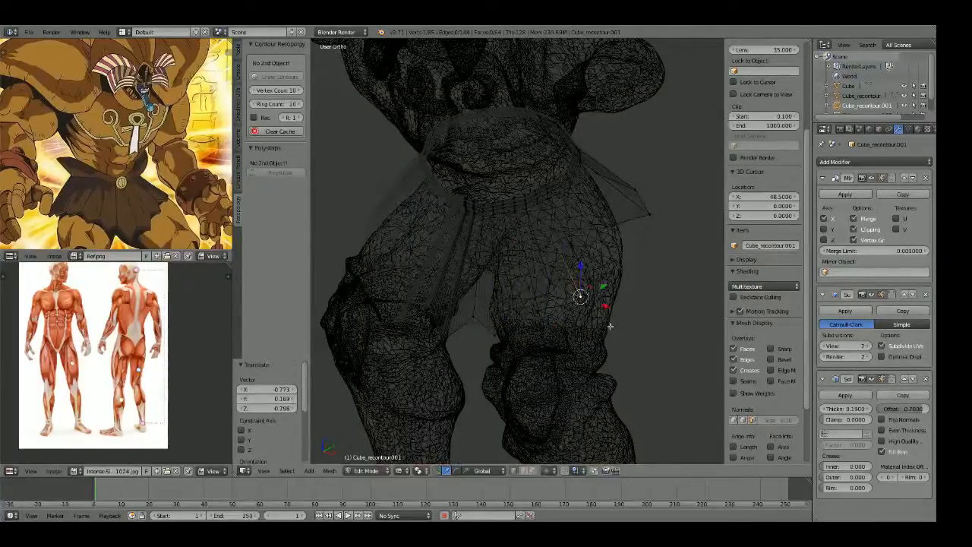
pyautogui.press('z')
pyautogui.click(582, 244)
pyautogui.press('a')
pyautogui.moveTo(582, 244); pyautogui.dragTo(478, 281, button='middle')
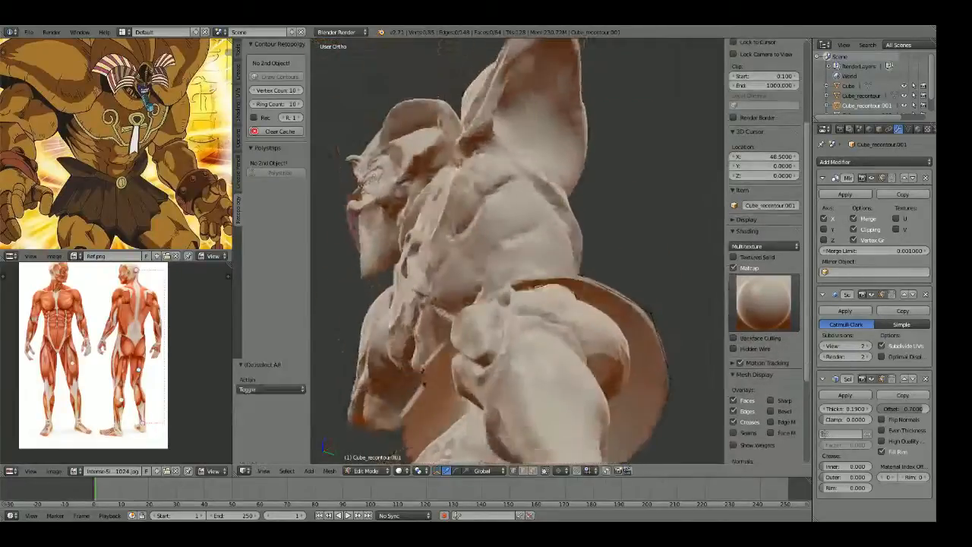
# Step: Nudge a hem vertex at the side of the skirt above the thigh
pyautogui.scroll(4, 514, 304)
pyautogui.moveTo(524, 306); pyautogui.dragTo(513, 311, button='right')
pyautogui.click(513, 311)
pyautogui.moveTo(513, 310)
pyautogui.mouseDown(button='middle')
pyautogui.moveTo(578, 289)
pyautogui.moveTo(542, 295)
pyautogui.mouseUp(button='middle')
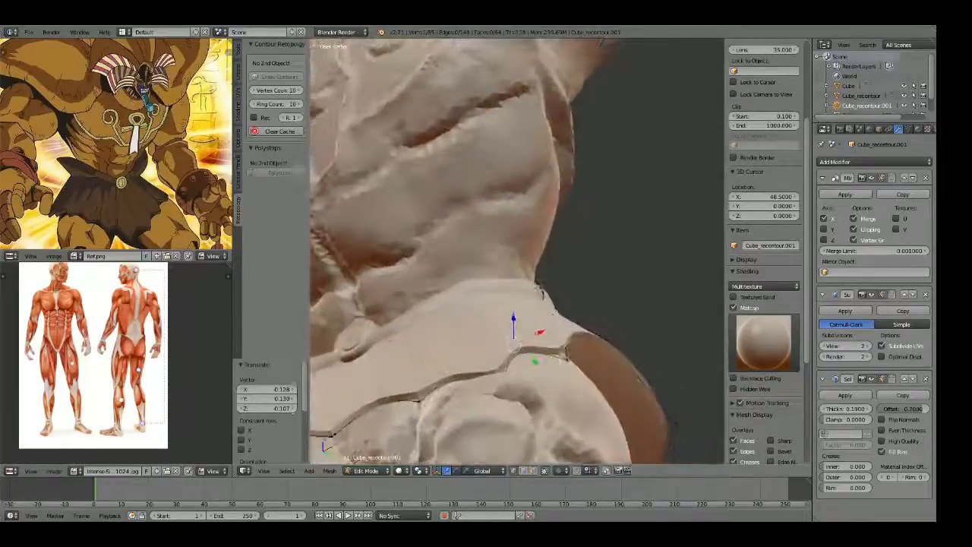
# Step: Select the neighbouring hem vertex over the thigh and move it to reshape the skirt's edge
pyautogui.press('z')
pyautogui.rightClick(503, 377)
pyautogui.press('z')
pyautogui.moveTo(503, 377); pyautogui.dragTo(567, 296, button='middle')
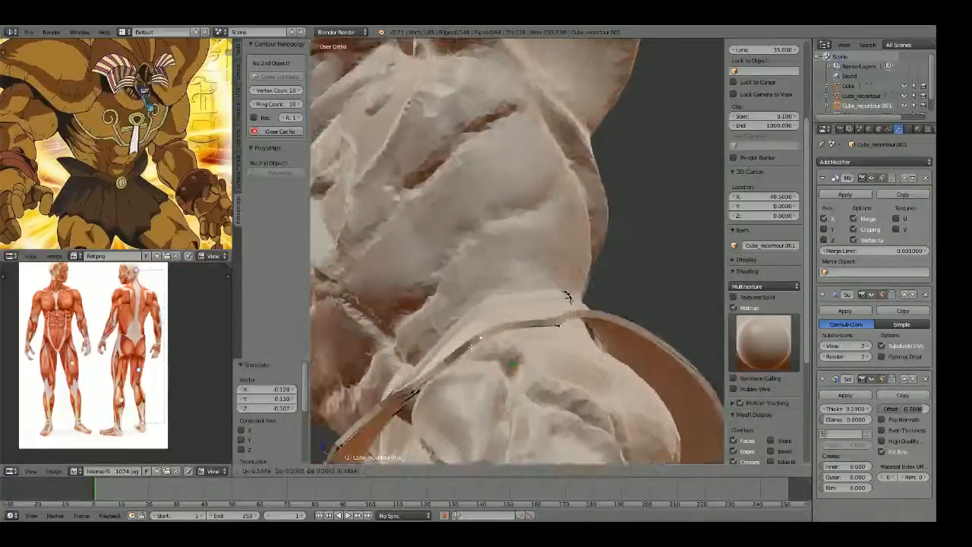
pyautogui.click(471, 347)
pyautogui.press('Tab')
pyautogui.moveTo(474, 344); pyautogui.dragTo(545, 298, button='middle')
# Step: Add a centred vertical loop cut to the skirt panel beside the front middle
pyautogui.press('Tab')
pyautogui.press('a')
pyautogui.scroll(-2, 546, 298)
pyautogui.press('z')
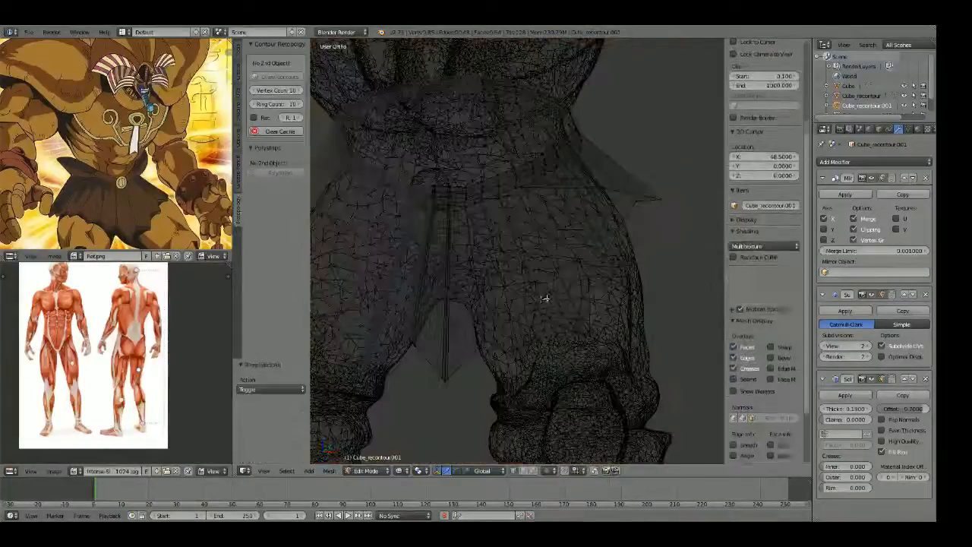
pyautogui.hotkey('ctrl', 'r')
pyautogui.click(477, 338)
pyautogui.rightClick(477, 338)
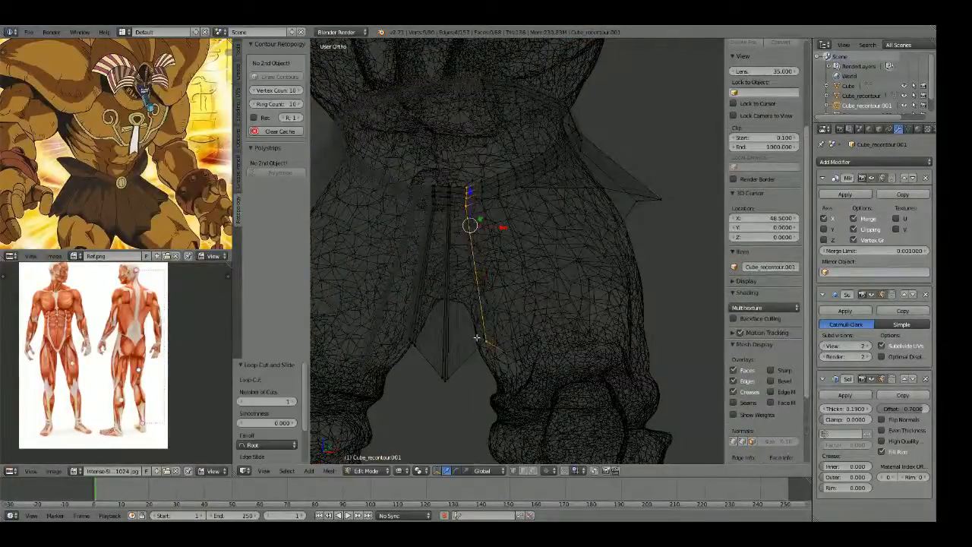
pyautogui.click(525, 363)
# Step: Add another vertical loop cut farther around the front of the skirt and slide it into place
pyautogui.press('z')
pyautogui.moveTo(525, 363); pyautogui.dragTo(534, 351, button='middle')
pyautogui.press('z')
pyautogui.hotkey('ctrl', 'r')
pyautogui.click(530, 337)
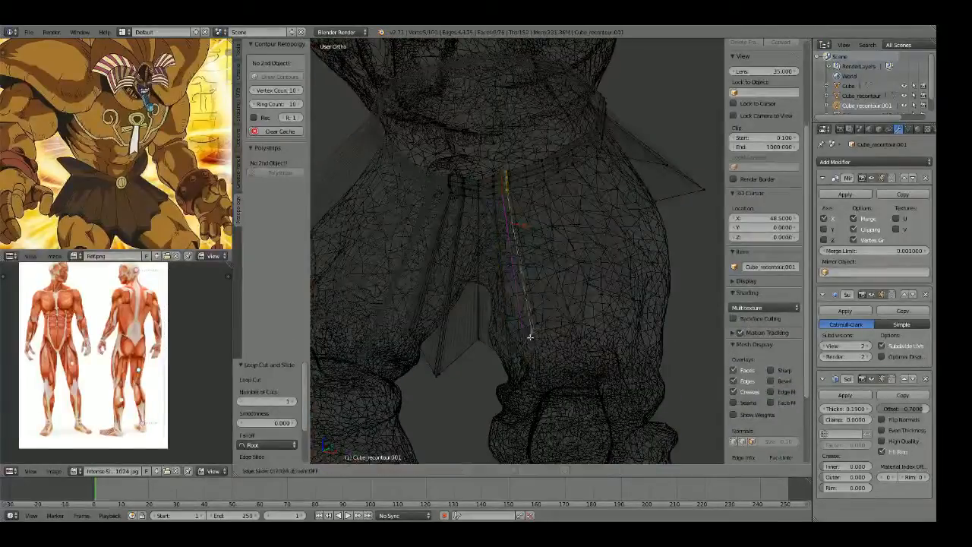
pyautogui.click(611, 302)
# Step: Examine the skirt's shape and its new divisions from the side, in solid and wireframe display
pyautogui.press('Tab')
pyautogui.press('z')
pyautogui.scroll(-4, 615, 296)
pyautogui.moveTo(475, 322)
pyautogui.mouseDown(button='middle')
pyautogui.moveTo(577, 307)
pyautogui.moveTo(555, 371)
pyautogui.mouseUp(button='middle')
pyautogui.scroll(1, 570, 316)
pyautogui.press('KP_3')
pyautogui.press('Tab')
pyautogui.scroll(4, 534, 272)
pyautogui.moveTo(534, 272); pyautogui.dragTo(577, 282, button='middle')
pyautogui.press('a')
pyautogui.press('z')
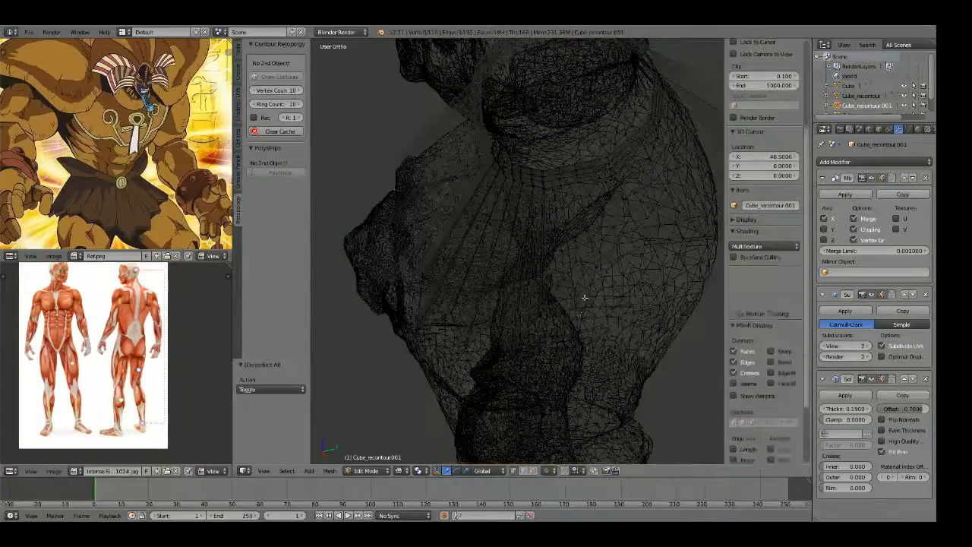
# Step: Add two vertical loop cuts to the skirt panels around the hip and slide them into place
pyautogui.press('z')
pyautogui.hotkey('ctrl', 'r')
pyautogui.click(590, 293)
pyautogui.click(579, 319)
pyautogui.press('z')
pyautogui.moveTo(579, 319)
pyautogui.mouseDown(button='middle')
pyautogui.moveTo(600, 311)
pyautogui.moveTo(608, 326)
pyautogui.moveTo(650, 296)
pyautogui.mouseUp(button='middle')
pyautogui.press('a')
pyautogui.scroll(2, 607, 326)
pyautogui.hotkey('ctrl', 'r')
pyautogui.click(588, 326)
pyautogui.click(625, 301)
# Step: Add another vertical loop cut on the skirt's side and move a hem vertex down into a jagged point
pyautogui.press('a')
pyautogui.hotkey('ctrl', 'r')
pyautogui.click(651, 295)
pyautogui.press('a')
pyautogui.rightClick(639, 300)
pyautogui.press('g')
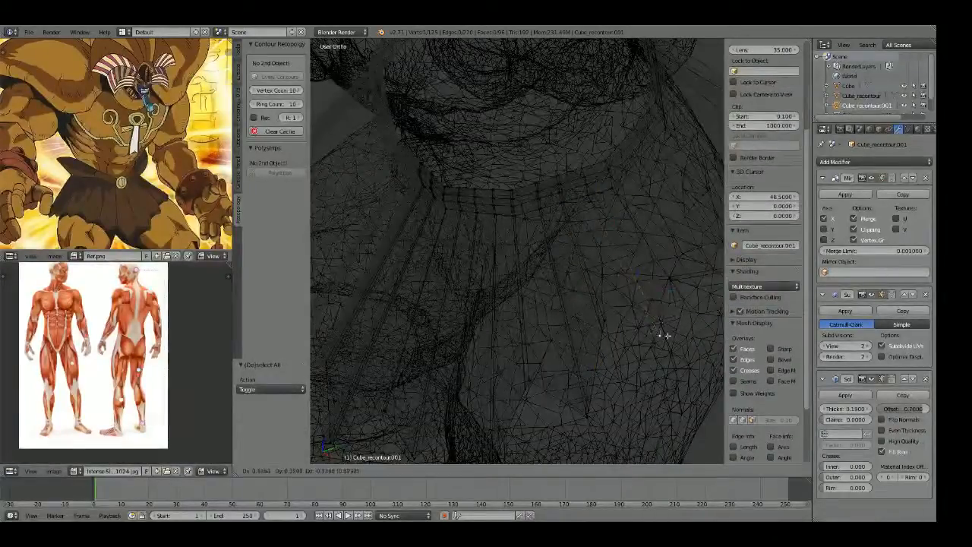
pyautogui.click(670, 363)
# Step: Add one more vertical loop cut to the skirt panel over the side of the thigh and slide it into position
pyautogui.press('z')
pyautogui.scroll(-2, 669, 364)
pyautogui.keyDown('shift'); pyautogui.moveTo(661, 357); pyautogui.dragTo(602, 370, button='middle'); pyautogui.keyUp('shift')
pyautogui.hotkey('ctrl', 'r')
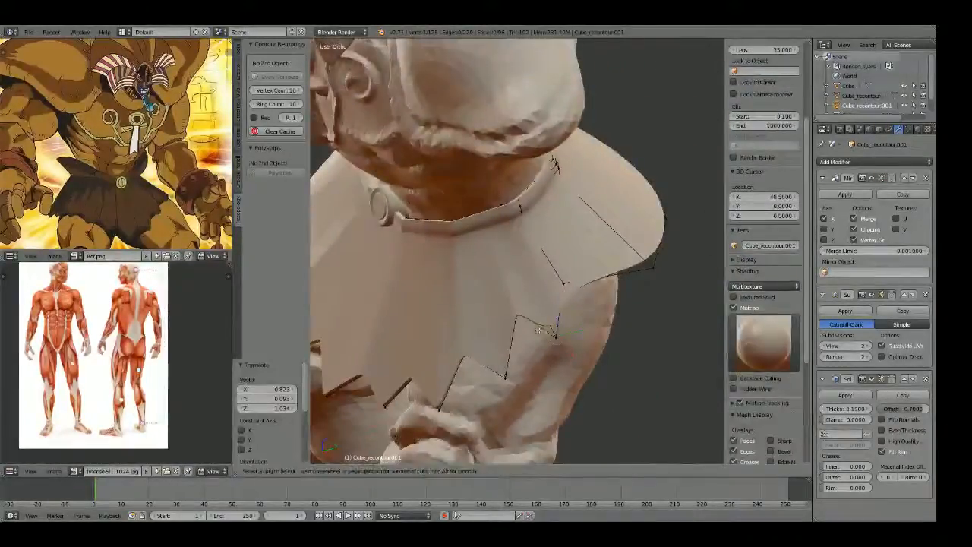
pyautogui.click(544, 331)
pyautogui.click(558, 336)
# Step: Examine the skirt's jagged side hem and overall silhouette from the side and the front
pyautogui.press('Tab')
pyautogui.moveTo(558, 336); pyautogui.dragTo(530, 225, button='middle')
pyautogui.scroll(2, 546, 296)
pyautogui.press('Tab')
pyautogui.scroll(1, 531, 226)
pyautogui.press('z')
pyautogui.press('a')
pyautogui.press('b')
pyautogui.moveTo(469, 255); pyautogui.dragTo(499, 297)
pyautogui.moveTo(499, 297)
pyautogui.mouseDown(button='middle')
pyautogui.moveTo(495, 281)
pyautogui.moveTo(524, 349)
pyautogui.moveTo(580, 354)
pyautogui.moveTo(582, 331)
pyautogui.mouseUp(button='middle')
pyautogui.press('z')
pyautogui.press('Tab')
pyautogui.scroll(-10, 524, 350)
pyautogui.press('KP_1')
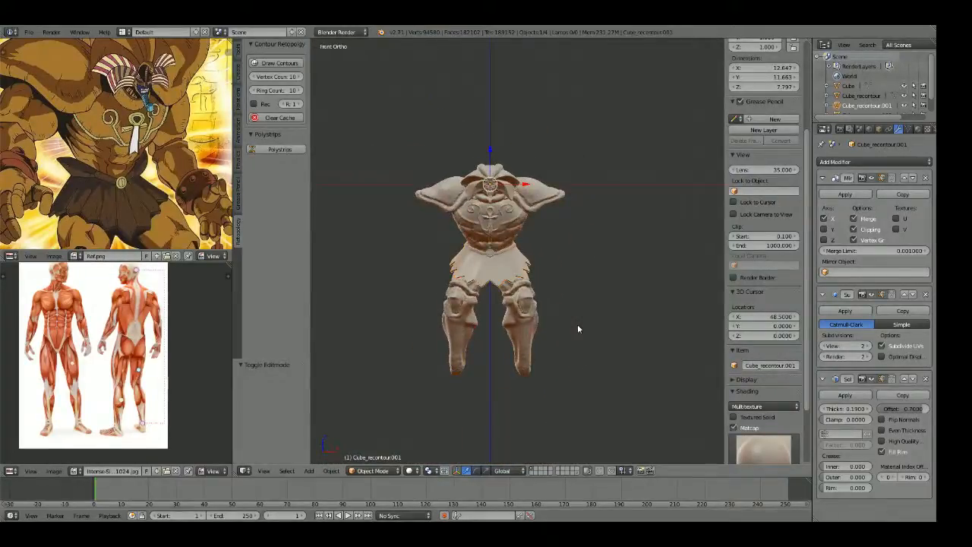
# Step: Select the outer hem vertices at the skirt's side and pull them inward with proportional editing to narrow the silhouette
pyautogui.scroll(7, 577, 328)
pyautogui.press('Tab')
pyautogui.press('a')
pyautogui.press('z')
pyautogui.press('z')
pyautogui.press('b')
pyautogui.moveTo(578, 272); pyautogui.dragTo(549, 311)
pyautogui.press('z')
pyautogui.press('g')
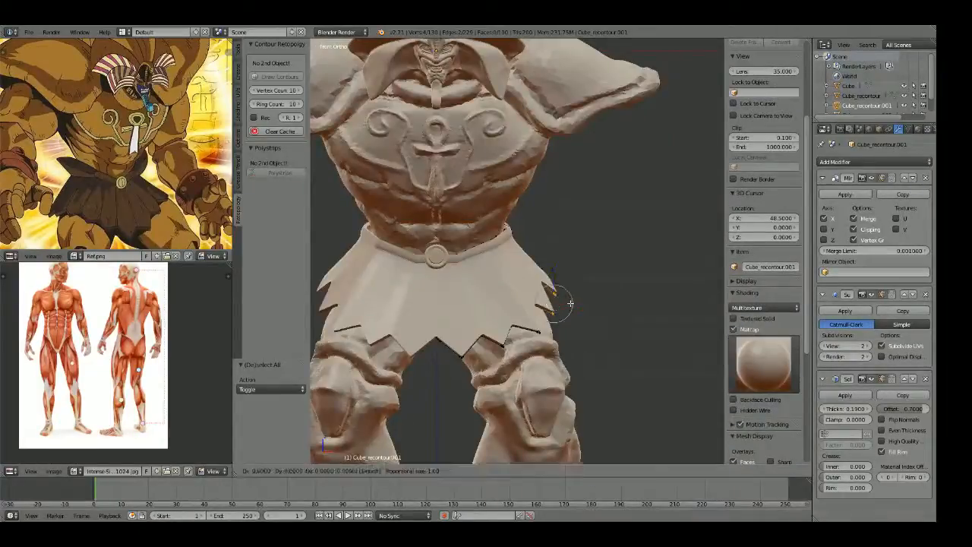
pyautogui.scroll(-5, 559, 284)
pyautogui.scroll(5, 560, 279)
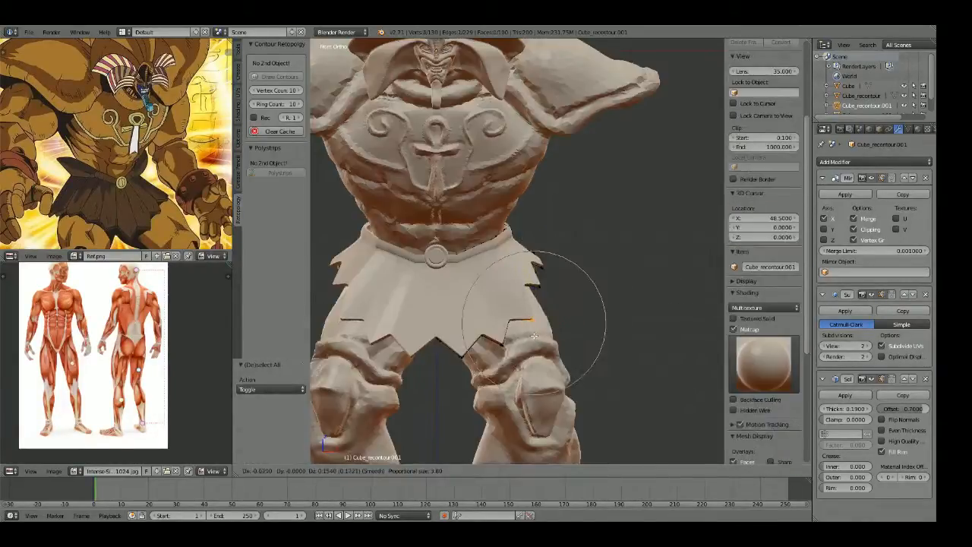
pyautogui.click(530, 333)
# Step: Select the lower jagged tip on the skirt's side edge and move it inward with proportional editing
pyautogui.press('a')
pyautogui.press('z')
pyautogui.scroll(3, 530, 296)
pyautogui.moveTo(525, 310); pyautogui.dragTo(530, 314)
pyautogui.press('z')
pyautogui.press('g')
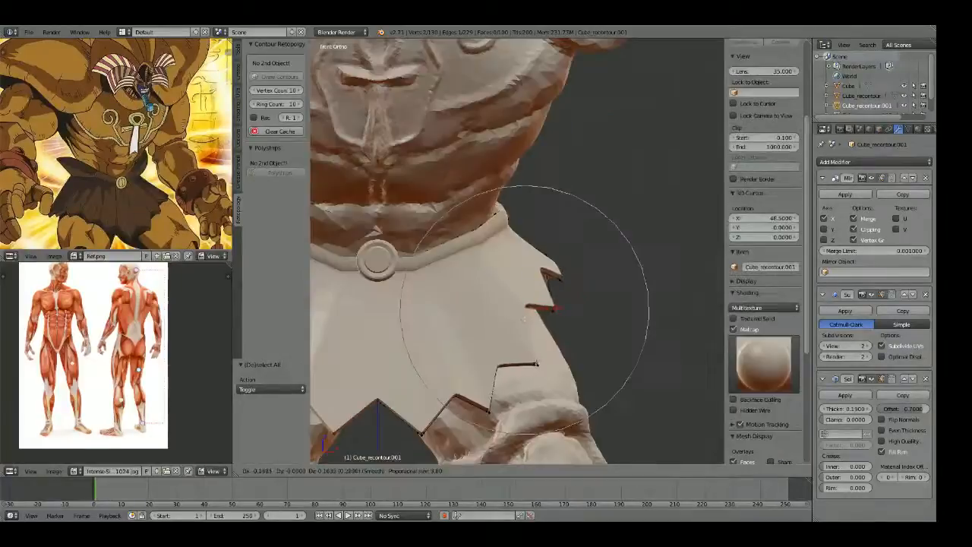
pyautogui.click(517, 311)
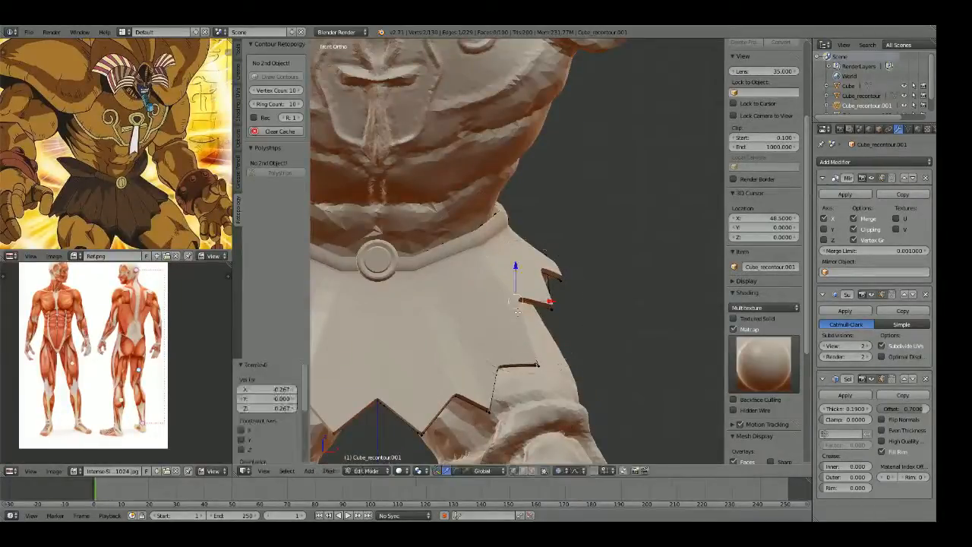
pyautogui.press('Tab')
pyautogui.scroll(-6, 532, 307)
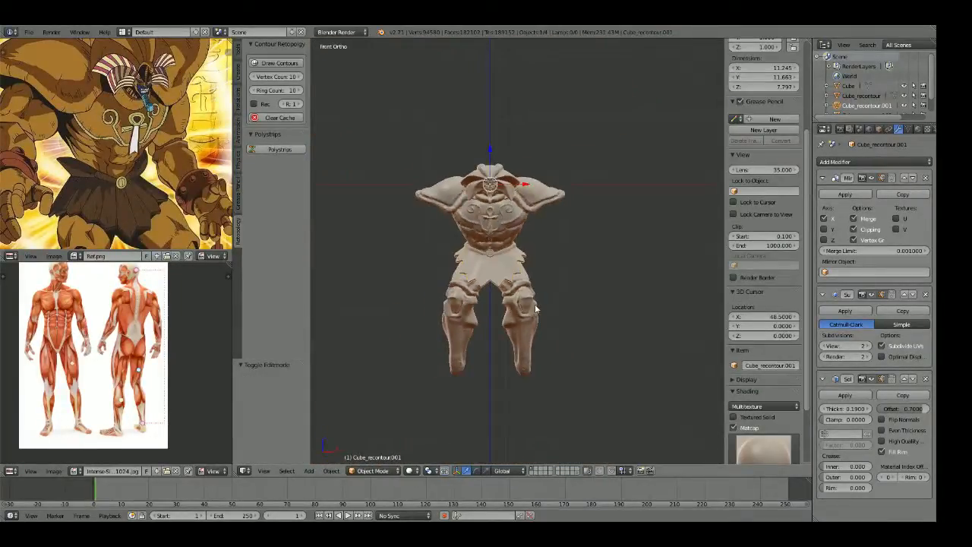
# Step: Select the column of waistband vertices midway between buckle and hip and move it along Z with proportional editing
pyautogui.scroll(8, 536, 308)
pyautogui.press('Tab')
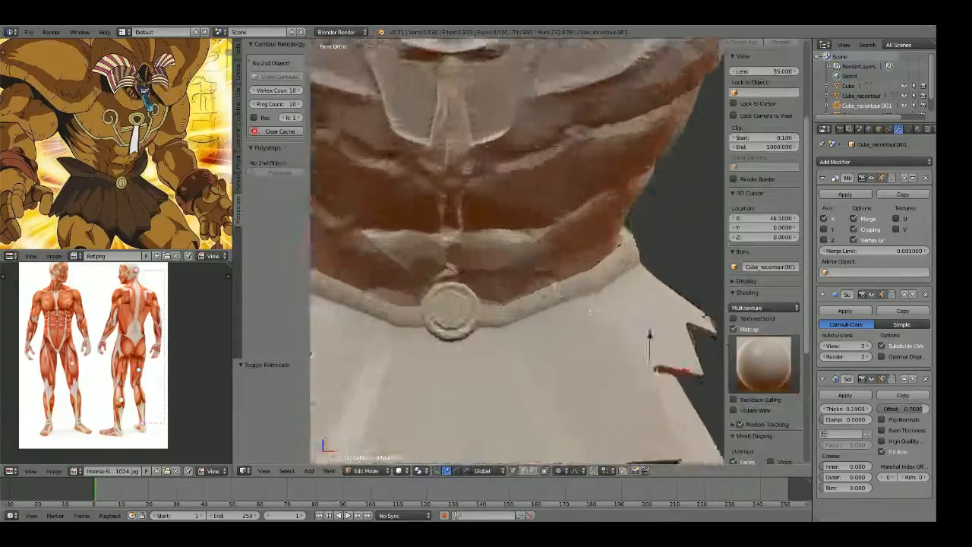
pyautogui.press('a')
pyautogui.press('z')
pyautogui.press('b')
pyautogui.moveTo(542, 282); pyautogui.dragTo(562, 346)
pyautogui.press('z')
pyautogui.press('g')
pyautogui.press('z')
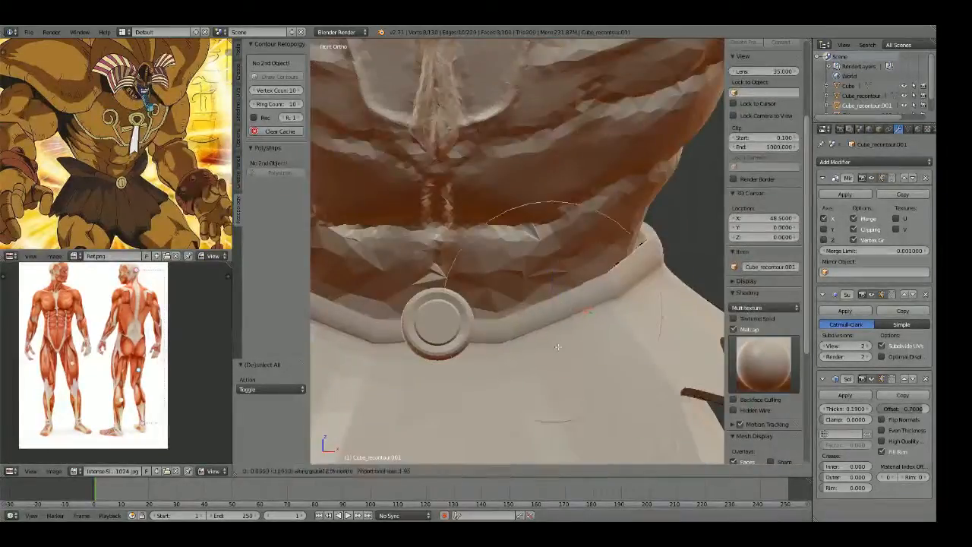
pyautogui.scroll(-4, 564, 347)
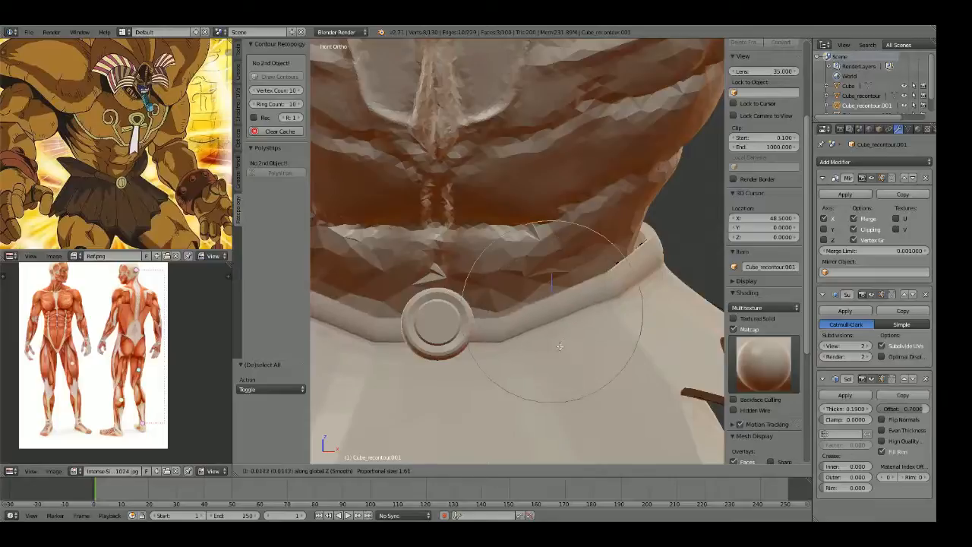
pyautogui.click(562, 347)
# Step: Select the waistband vertices right beside the buckle and adjust their height along Z
pyautogui.press('a')
pyautogui.press('z')
pyautogui.scroll(3, 540, 347)
pyautogui.press('b')
pyautogui.moveTo(479, 411); pyautogui.dragTo(495, 357)
pyautogui.press('z')
pyautogui.press('g')
pyautogui.press('z')
pyautogui.click(471, 433)
# Step: Select the next waistband vertex column outward from the buckle and try moving it along Z
pyautogui.press('a')
pyautogui.press('z')
pyautogui.press('b')
pyautogui.moveTo(514, 320); pyautogui.dragTo(532, 425)
pyautogui.press('z')
pyautogui.press('g')
pyautogui.press('z')
pyautogui.click(532, 425)
pyautogui.press('Tab')
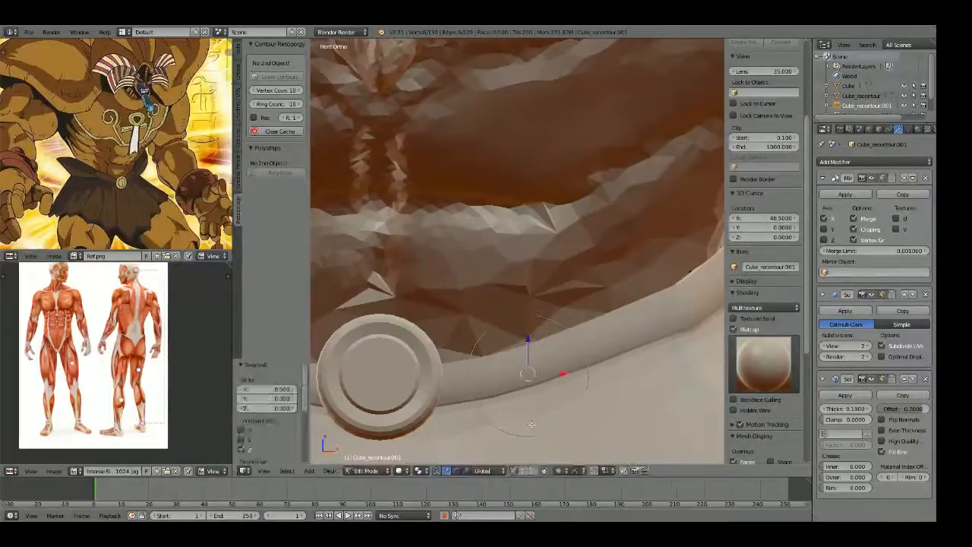
pyautogui.scroll(-10, 574, 380)
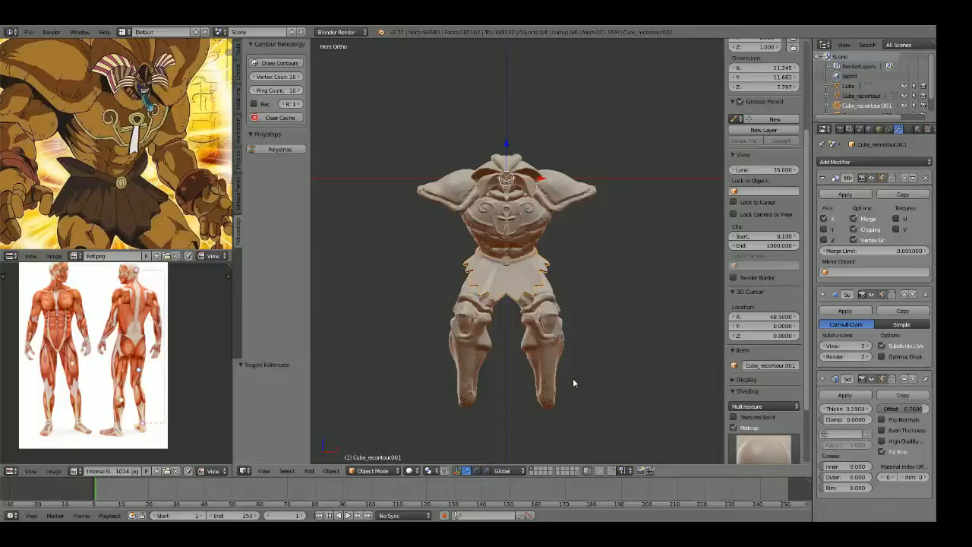
# Step: Compare the skirt and waistband with the enlarged reference image in wireframe and solid display
pyautogui.scroll(2, 85, 175)
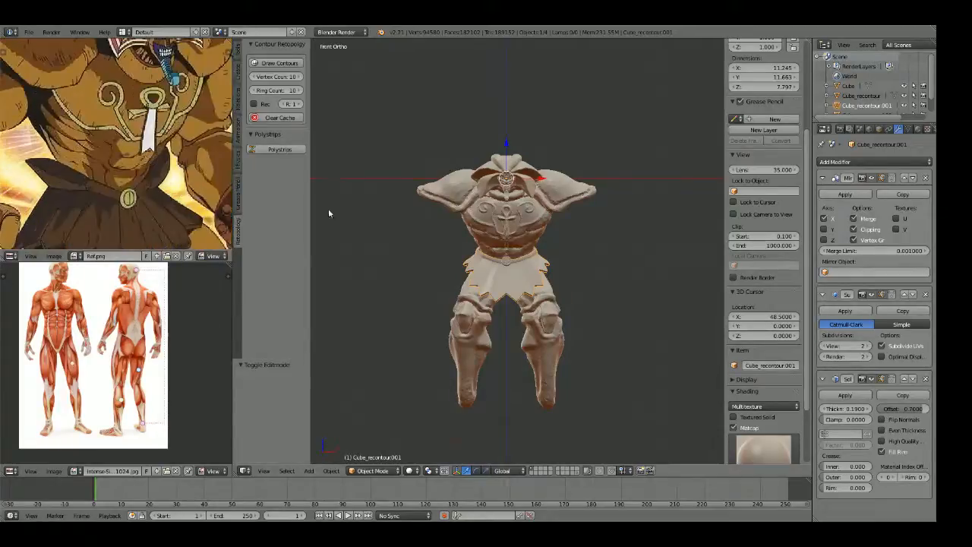
pyautogui.scroll(7, 610, 244)
pyautogui.press('Tab')
pyautogui.scroll(4, 610, 243)
pyautogui.press('z')
pyautogui.scroll(-3, 573, 277)
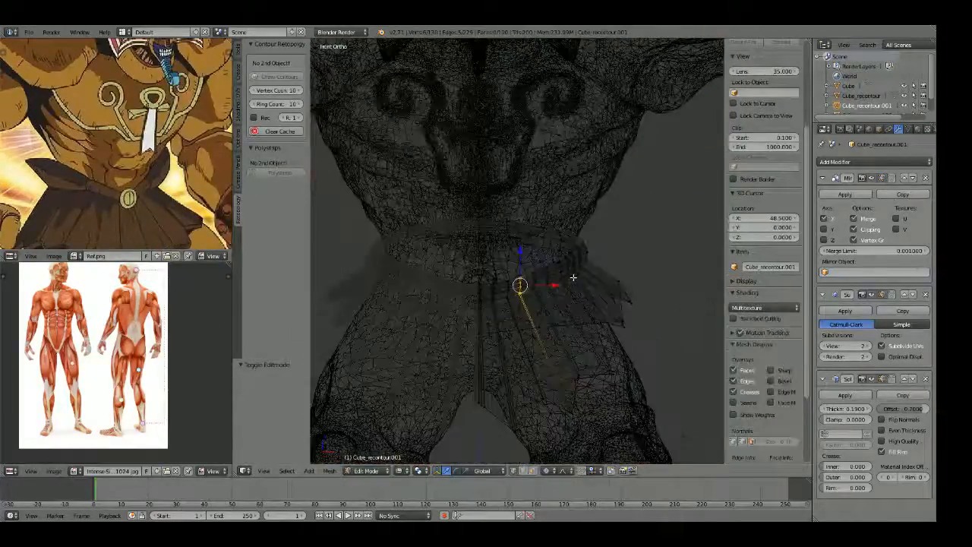
pyautogui.press('z')
pyautogui.press('Tab')
pyautogui.press('a')
pyautogui.moveTo(573, 278)
pyautogui.mouseDown(button='middle')
pyautogui.moveTo(457, 265)
pyautogui.moveTo(441, 300)
pyautogui.moveTo(388, 309)
pyautogui.moveTo(527, 282)
pyautogui.moveTo(591, 285)
pyautogui.moveTo(686, 321)
pyautogui.moveTo(438, 314)
pyautogui.moveTo(490, 295)
pyautogui.mouseUp(button='middle')
pyautogui.scroll(-3, 442, 299)
pyautogui.press('KP_1')
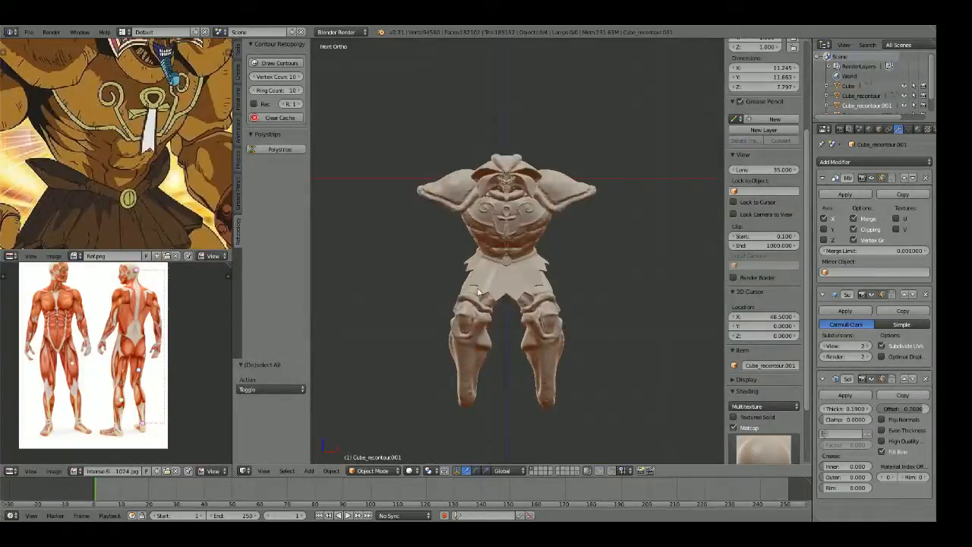
# Step: Add a cube mesh and move it next to the character's waist
pyautogui.scroll(5, 479, 292)
pyautogui.hotkey('shift', 'a')
pyautogui.moveTo(486, 292)
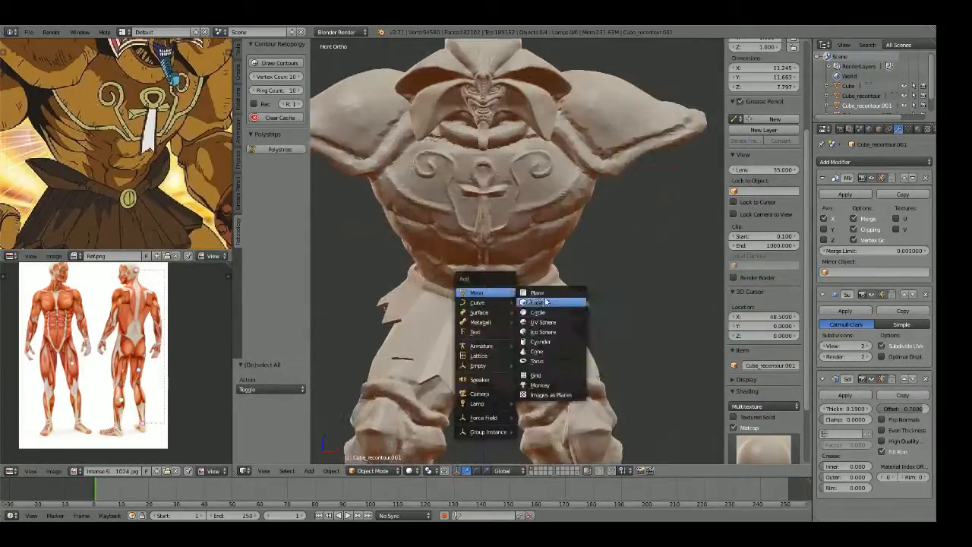
pyautogui.click(538, 303)
pyautogui.scroll(-8, 609, 317)
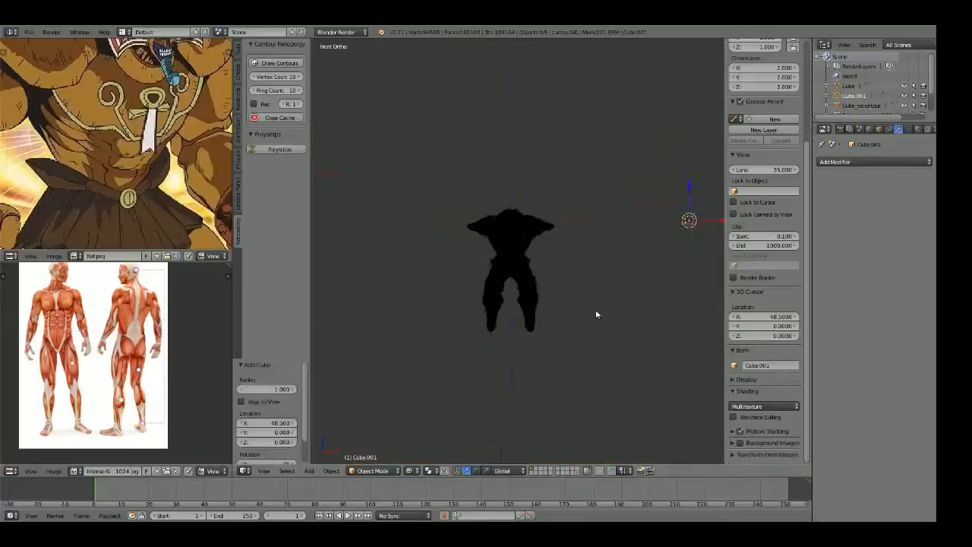
pyautogui.click(571, 279)
pyautogui.scroll(7, 556, 283)
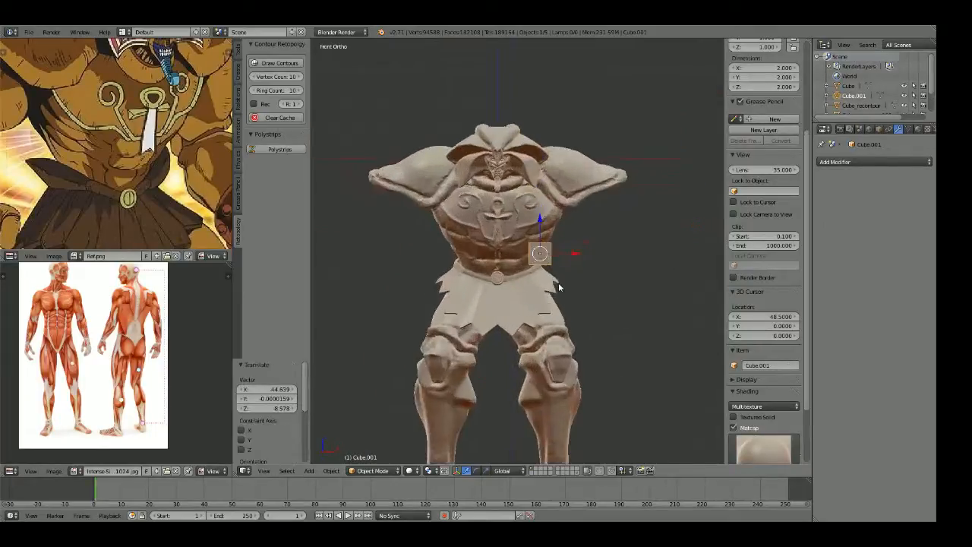
# Step: Reset the cube's location and lower it 10.572 units along Z to waist height
pyautogui.hotkey('alt', 'g')
pyautogui.press('z')
pyautogui.scroll(-3, 557, 256)
pyautogui.press('g')
pyautogui.press('z')
pyautogui.click(578, 301)
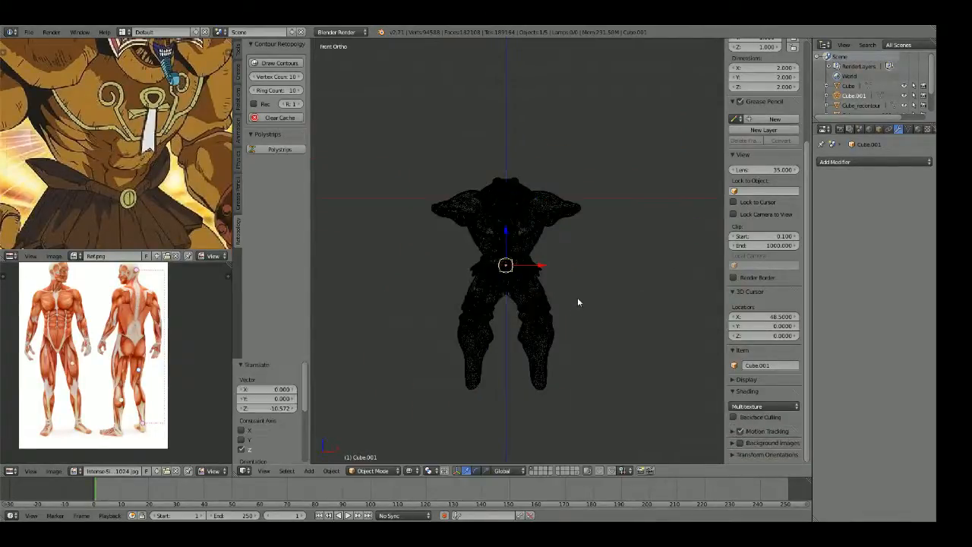
pyautogui.press('z')
# Step: Add a Mirror modifier to the cube and open its whole mesh for editing in side view
pyautogui.click(843, 162)
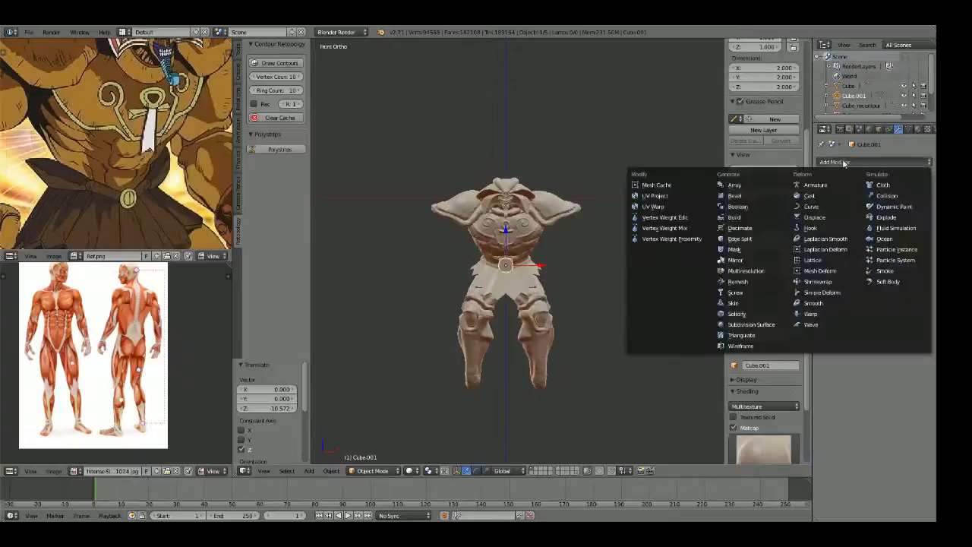
pyautogui.click(737, 260)
pyautogui.scroll(3, 505, 266)
pyautogui.press('KP_3')
pyautogui.press('Tab')
pyautogui.press('a')
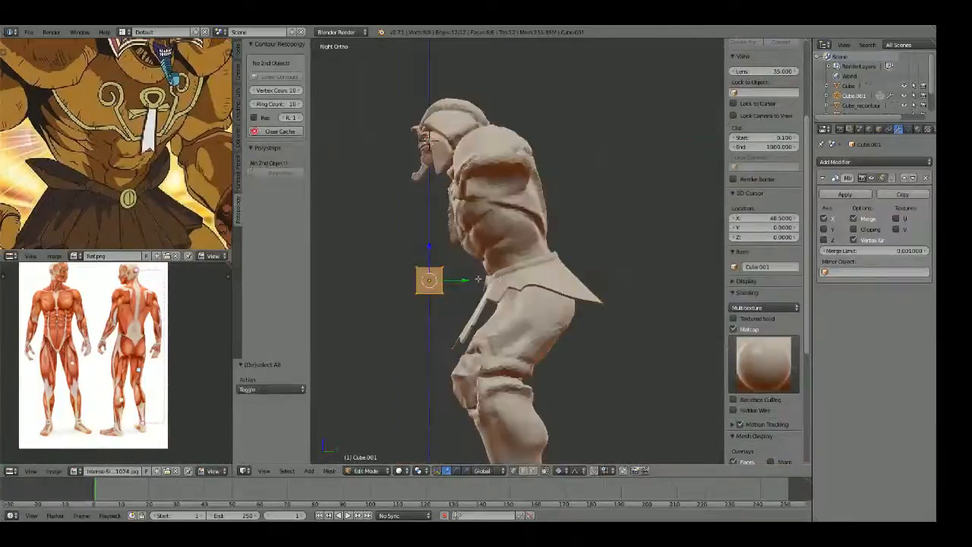
# Step: Move the cube's mesh back along Y and up along Z onto the side of the waist
pyautogui.press('g')
pyautogui.press('y')
pyautogui.click(588, 278)
pyautogui.press('z')
pyautogui.press('g')
pyautogui.press('z')
pyautogui.click(588, 258)
pyautogui.press('g')
pyautogui.press('y')
pyautogui.click(571, 259)
# Step: Rotate the cube's mesh to follow the waistband's slope and scale it by 1.291
pyautogui.press('r')
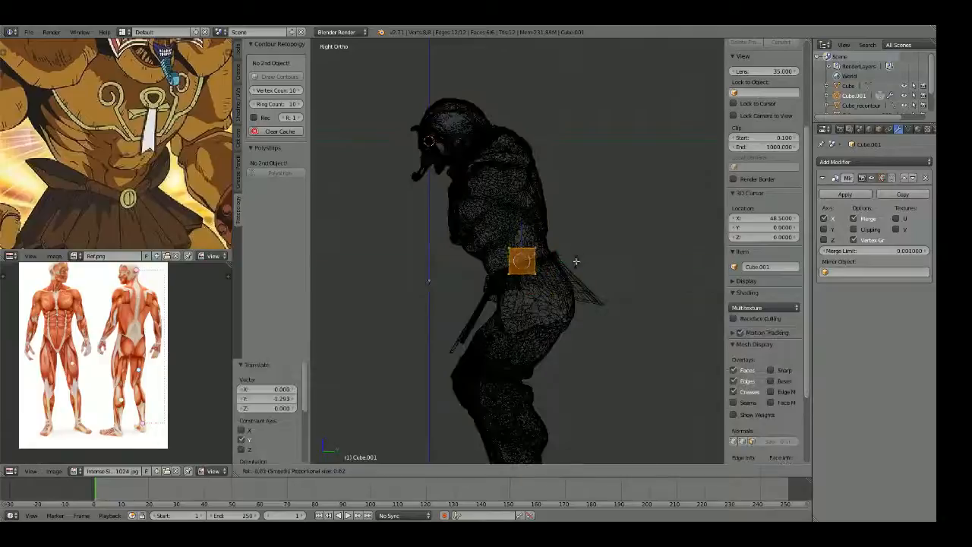
pyautogui.click(579, 242)
pyautogui.press('s')
pyautogui.click(596, 241)
pyautogui.press('s')
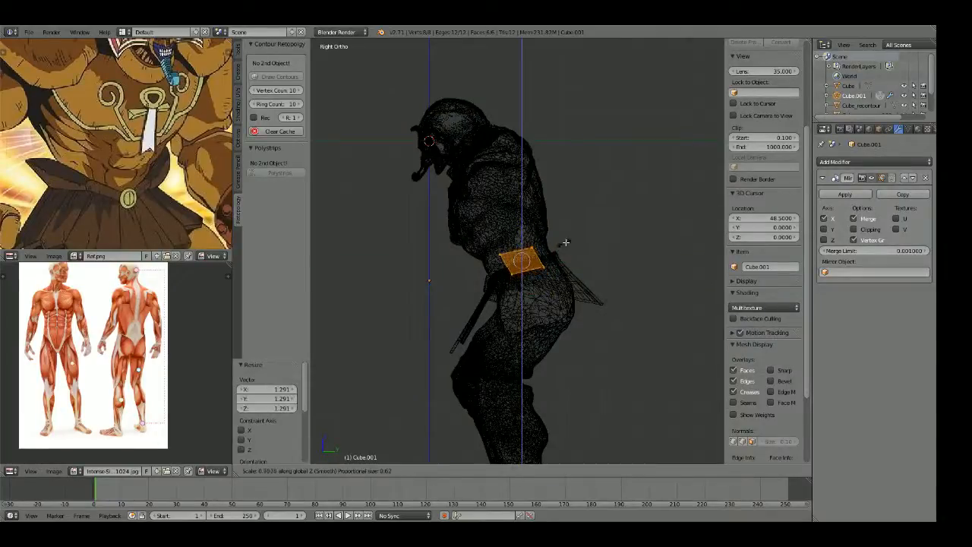
pyautogui.rightClick(566, 243)
pyautogui.press('a')
pyautogui.scroll(3, 575, 245)
pyautogui.press('a')
pyautogui.press('a')
pyautogui.press('a')
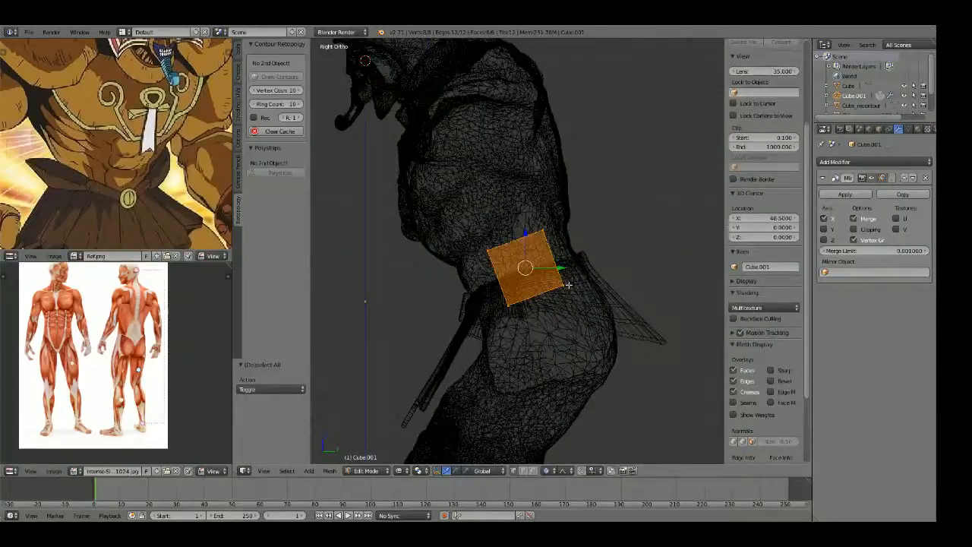
# Step: Move the cube's mesh 3.741 units along X to the outer side of the waist
pyautogui.press('z')
pyautogui.press('KP_1')
pyautogui.press('g')
pyautogui.press('x')
pyautogui.click(708, 294)
# Step: Scale the cube's mesh to 0.281 and lower it 0.214 units along Z onto the waistband
pyautogui.press('s')
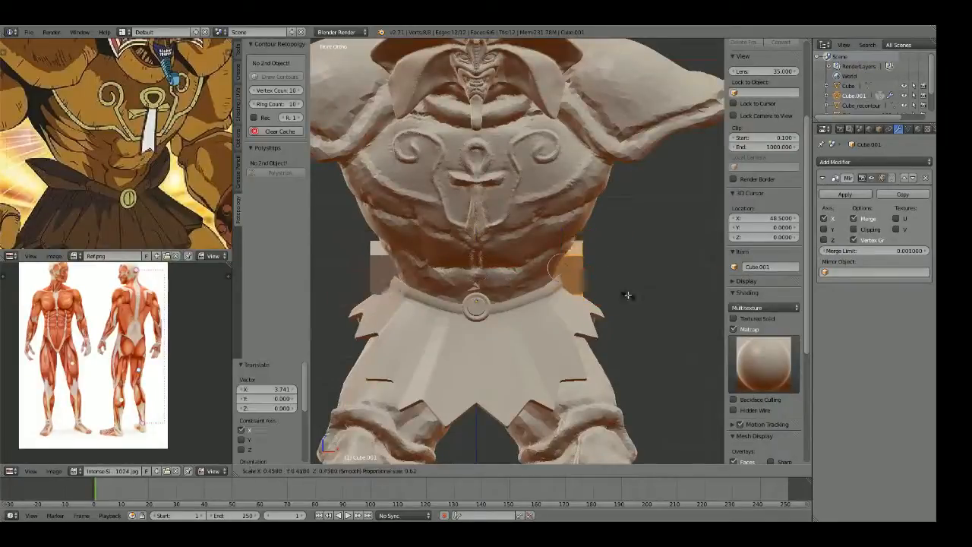
pyautogui.click(577, 299)
pyautogui.press('g')
pyautogui.press('z')
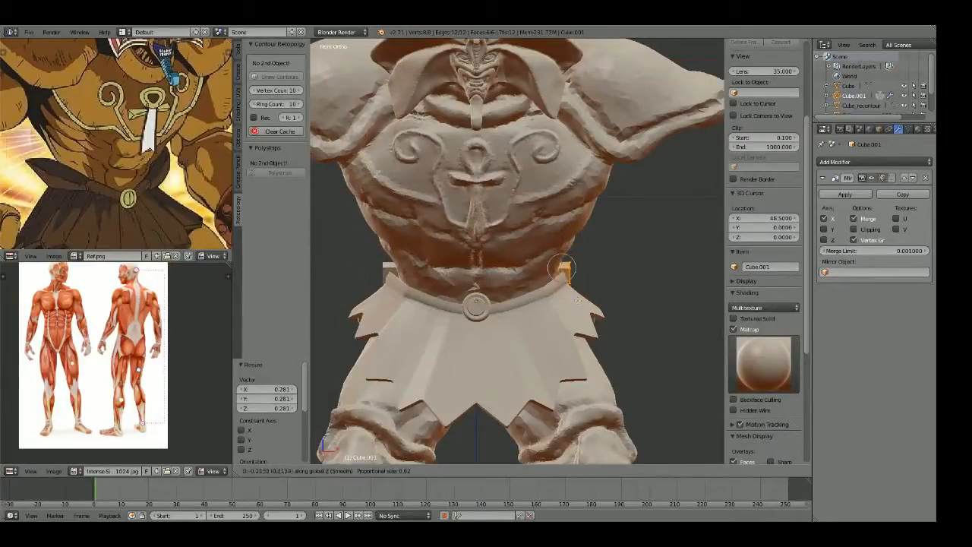
pyautogui.press('KP_3')
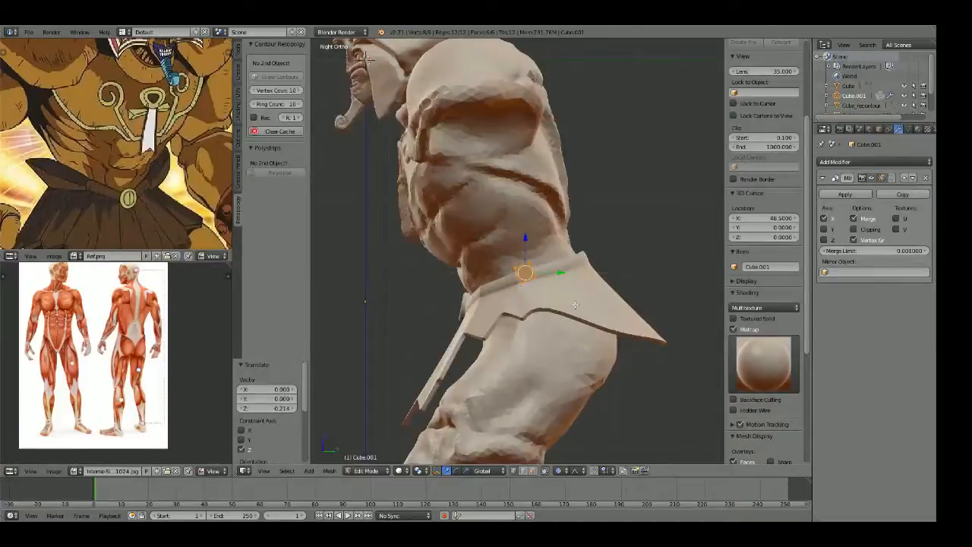
# Step: Select the vertices at the cube's front side and move them forward and down along the waistband
pyautogui.press('a')
pyautogui.hotkey('ctrl', 'Tab')
pyautogui.click(496, 254)
pyautogui.press('z')
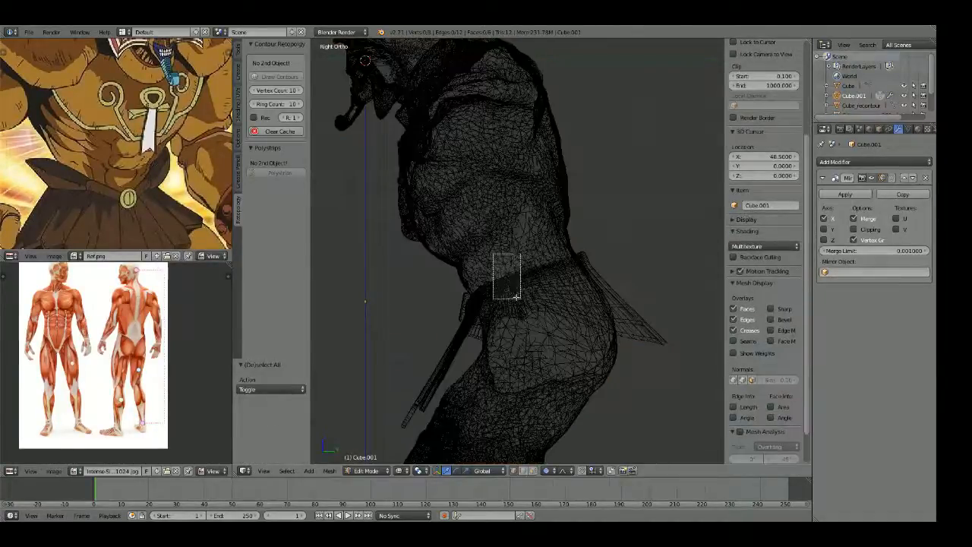
pyautogui.moveTo(524, 301); pyautogui.dragTo(524, 301)
pyautogui.press('z')
pyautogui.press('g')
pyautogui.click(488, 316)
# Step: Select the cube's rear vertices and move them 1.625 units along Y and 0.363 units up along Z
pyautogui.press('a')
pyautogui.press('z')
pyautogui.press('b')
pyautogui.moveTo(554, 235); pyautogui.dragTo(524, 305)
pyautogui.press('z')
pyautogui.press('g')
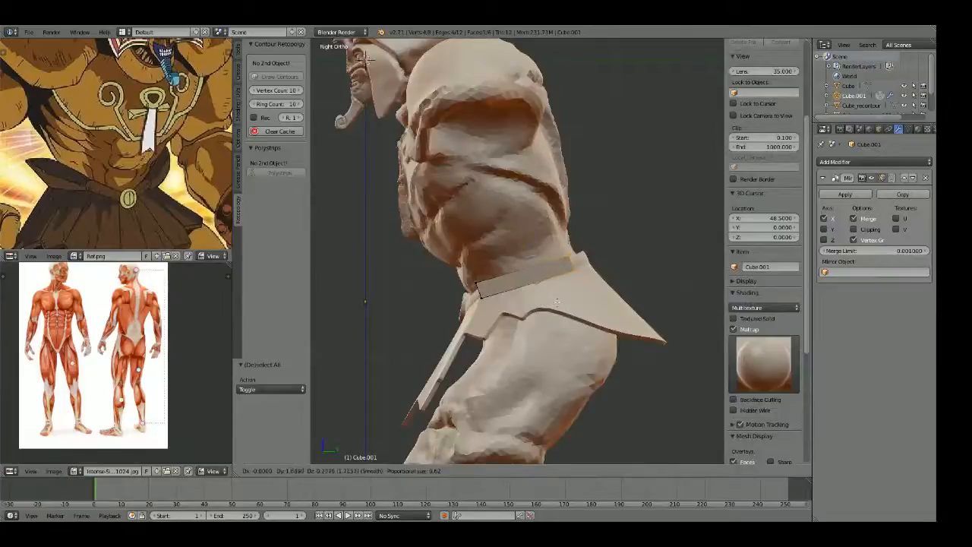
pyautogui.click(556, 302)
# Step: Select the band piece's front-end vertices and move them 1.091 units inward along X toward the belt
pyautogui.press('KP_1')
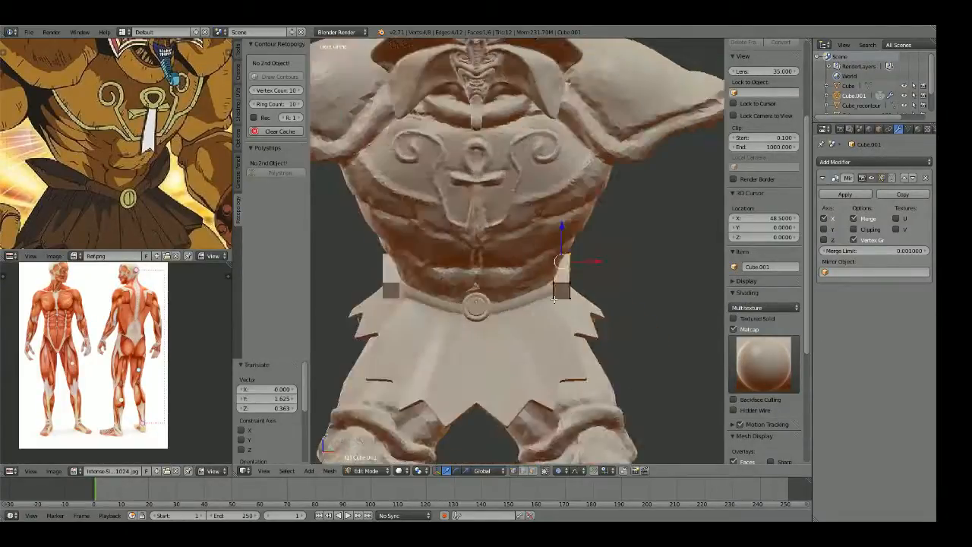
pyautogui.press('a')
pyautogui.press('z')
pyautogui.moveTo(579, 319); pyautogui.dragTo(579, 318)
pyautogui.moveTo(579, 319); pyautogui.dragTo(555, 322, button='middle')
pyautogui.press('z')
pyautogui.press('z')
pyautogui.press('z')
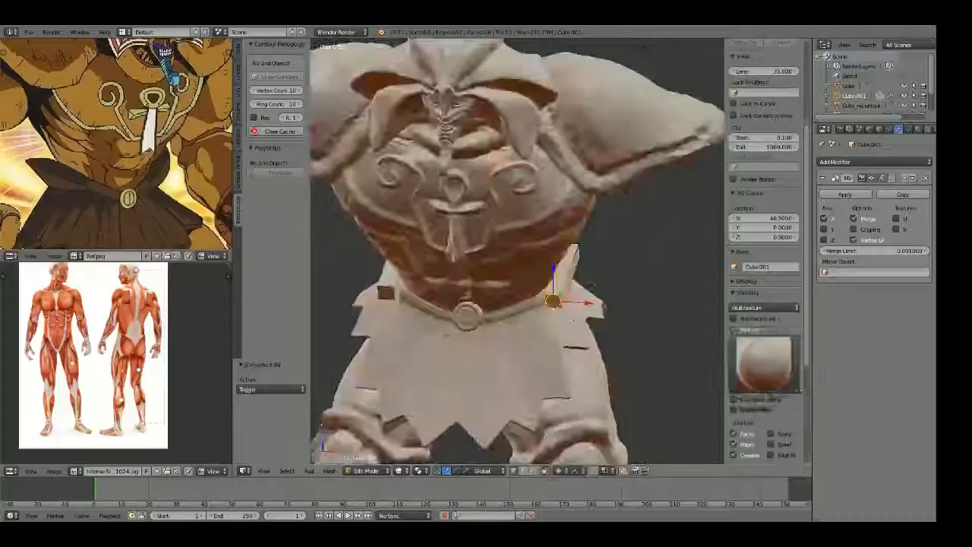
pyautogui.press('g')
pyautogui.press('x')
pyautogui.click(571, 326)
# Step: Rotate the band's front end about the Z axis to follow the curve of the waist
pyautogui.press('r')
pyautogui.press('z')
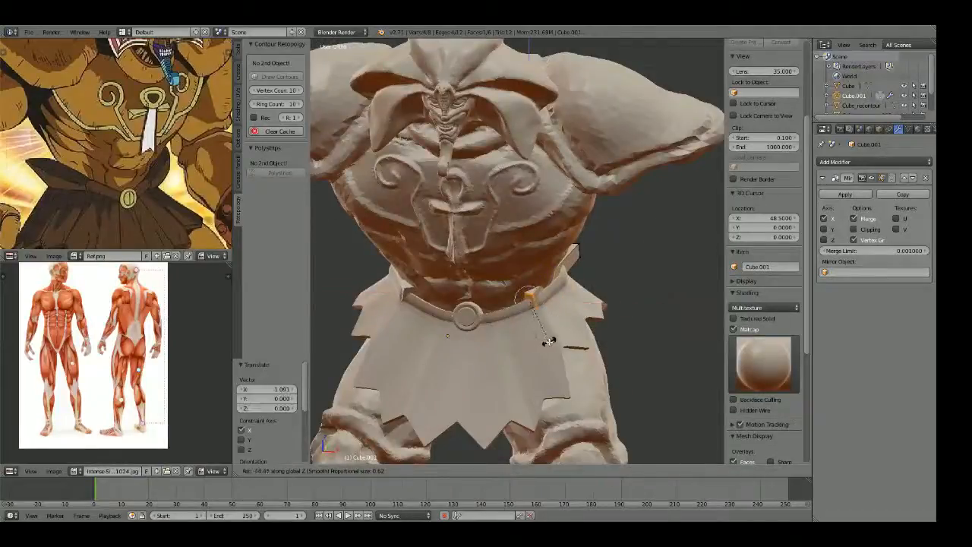
pyautogui.click(550, 344)
pyautogui.press('a')
# Step: Add an edge loop across the middle of the band, move it outward along X and lower it along Z
pyautogui.hotkey('ctrl', 'r')
pyautogui.click(556, 296)
pyautogui.rightClick(557, 295)
pyautogui.press('g')
pyautogui.press('x')
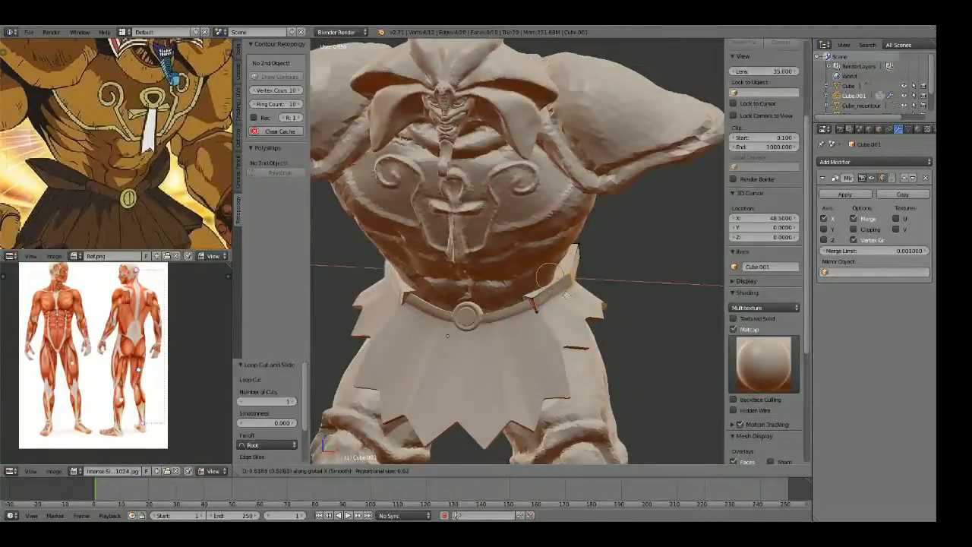
pyautogui.click(568, 295)
pyautogui.press('KP_1')
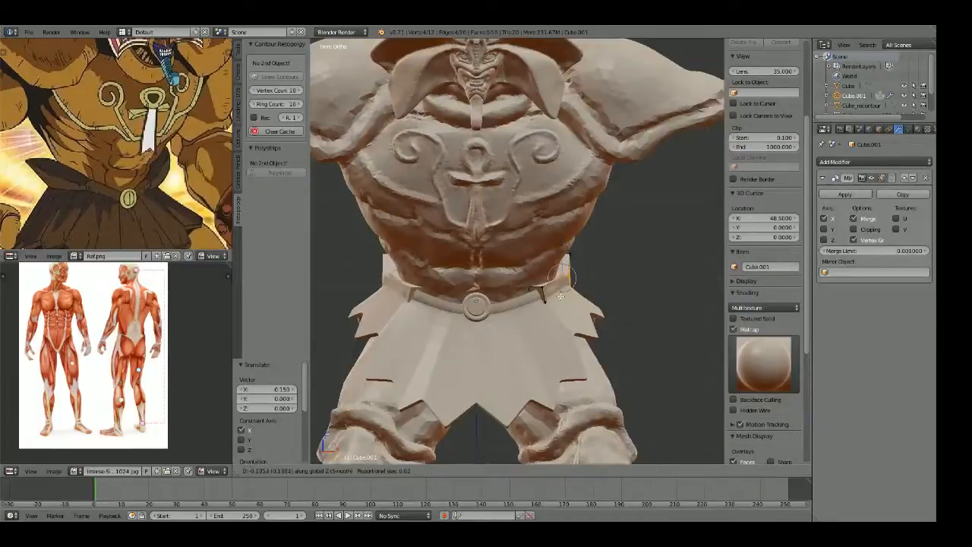
pyautogui.press('a')
# Step: Select the band's rear-end vertices, rotate them about the Z axis and fit them against the back of the waist
pyautogui.press('KP_3')
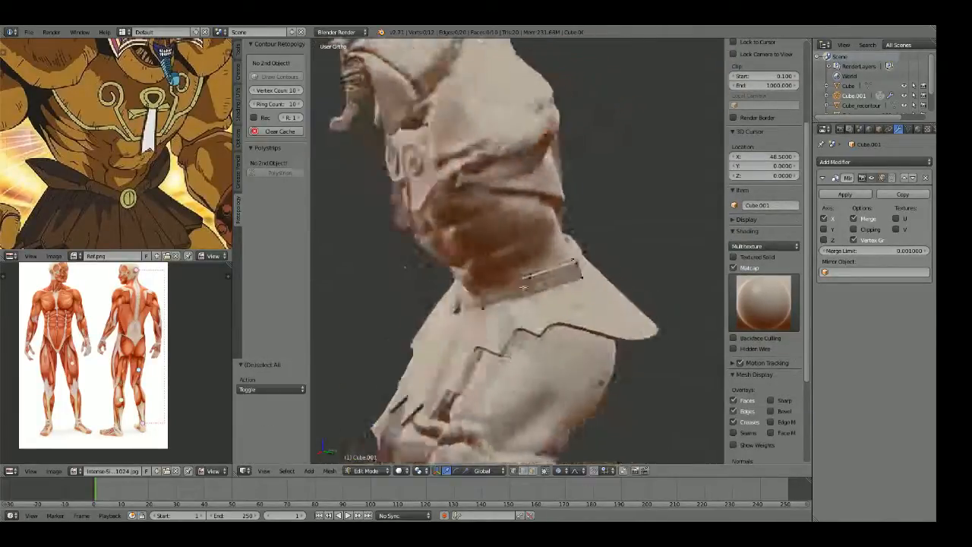
pyautogui.press('z')
pyautogui.press('b')
pyautogui.moveTo(562, 267); pyautogui.dragTo(529, 297)
pyautogui.moveTo(632, 296); pyautogui.dragTo(588, 360, button='middle')
pyautogui.press('z')
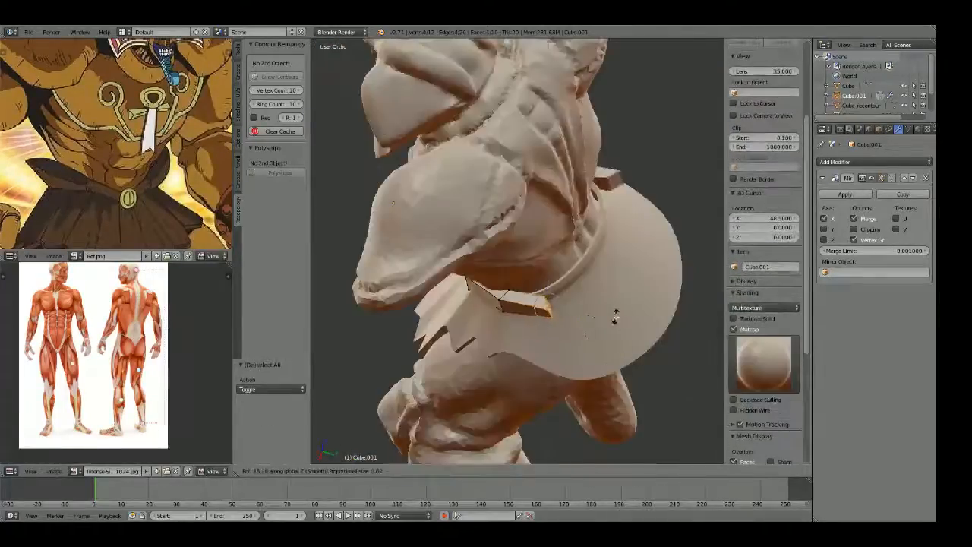
pyautogui.click(616, 275)
pyautogui.moveTo(616, 276)
pyautogui.mouseDown(button='middle')
pyautogui.moveTo(547, 261)
pyautogui.moveTo(575, 258)
pyautogui.moveTo(608, 277)
pyautogui.mouseUp(button='middle')
pyautogui.click(574, 249)
# Step: Add an edge loop across the rear half of the band and move it outward to round the side
pyautogui.press('a')
pyautogui.hotkey('ctrl', 'r')
pyautogui.doubleClick(530, 286)
pyautogui.press('g')
pyautogui.moveTo(530, 286); pyautogui.dragTo(608, 284, button='middle')
pyautogui.click(543, 335)
# Step: Add an edge loop across the front half of the band and move it to follow the waist's curve
pyautogui.press('a')
pyautogui.hotkey('ctrl', 'r')
pyautogui.doubleClick(528, 304)
pyautogui.moveTo(528, 304); pyautogui.dragTo(550, 326, button='middle')
pyautogui.press('g')
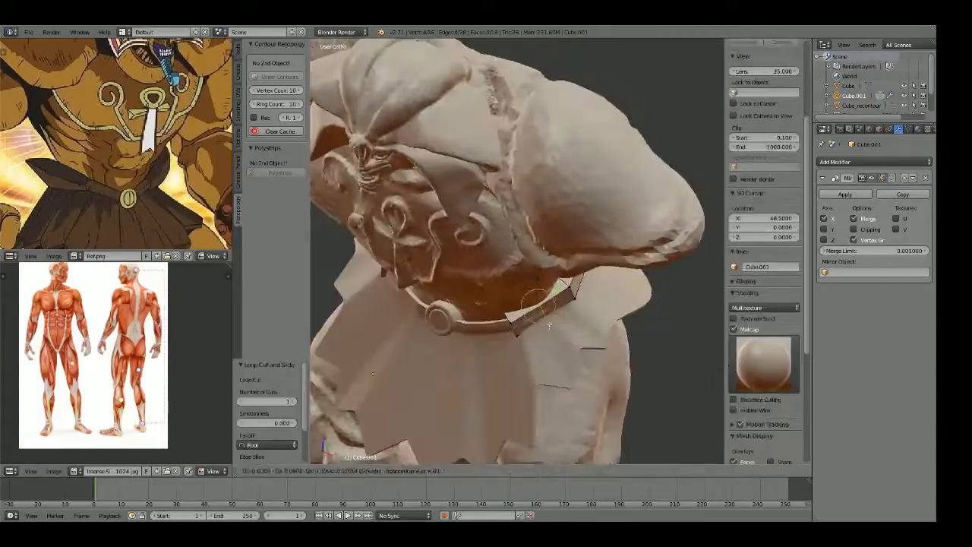
pyautogui.click(550, 328)
# Step: Select the upper vertices at the band's side and pull them outward and up into a flared rim
pyautogui.press('Tab')
pyautogui.moveTo(630, 322)
pyautogui.mouseDown(button='middle')
pyautogui.moveTo(639, 304)
pyautogui.moveTo(632, 307)
pyautogui.mouseUp(button='middle')
pyautogui.press('Tab')
pyautogui.rightClick(582, 274)
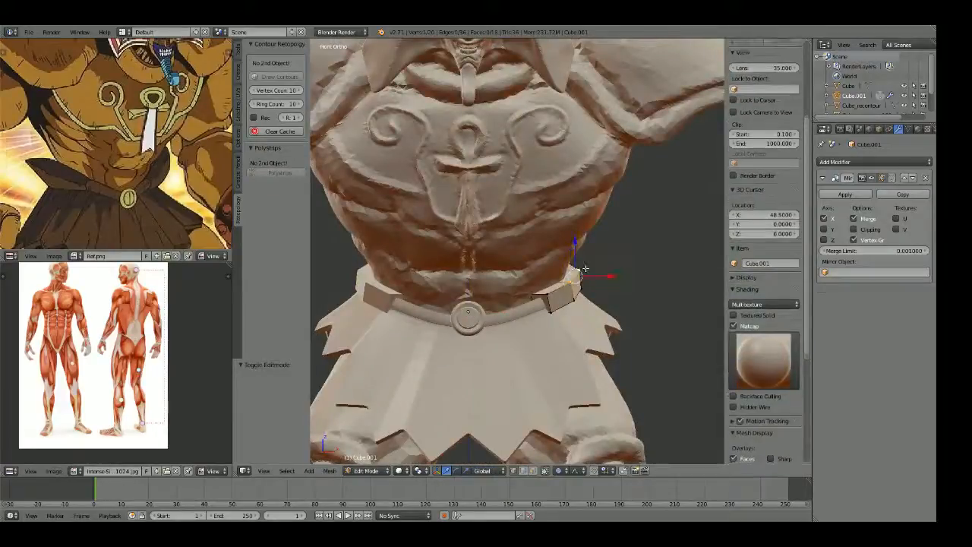
pyautogui.press('z')
pyautogui.keyDown('shift'); pyautogui.rightClick(569, 265); pyautogui.keyUp('shift')
pyautogui.press('z')
pyautogui.press('g')
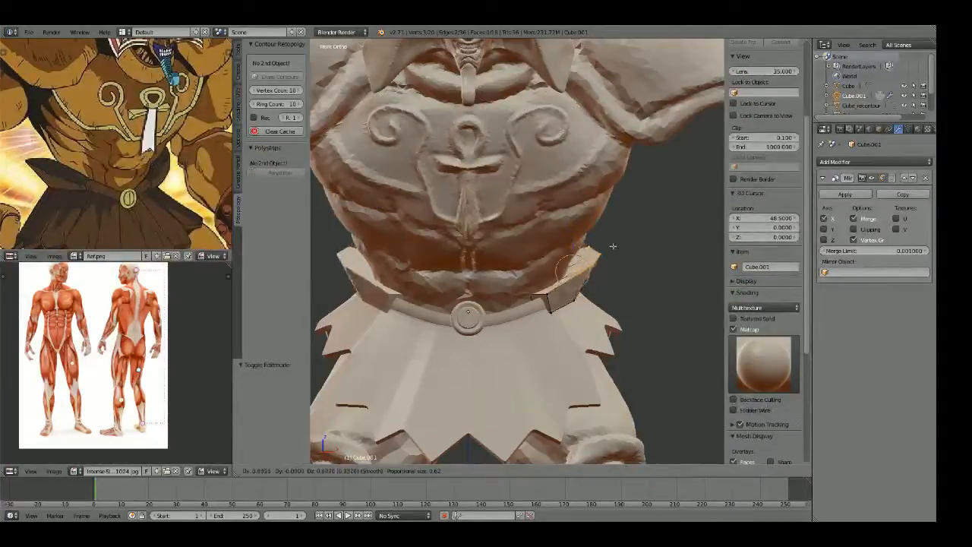
pyautogui.click(619, 246)
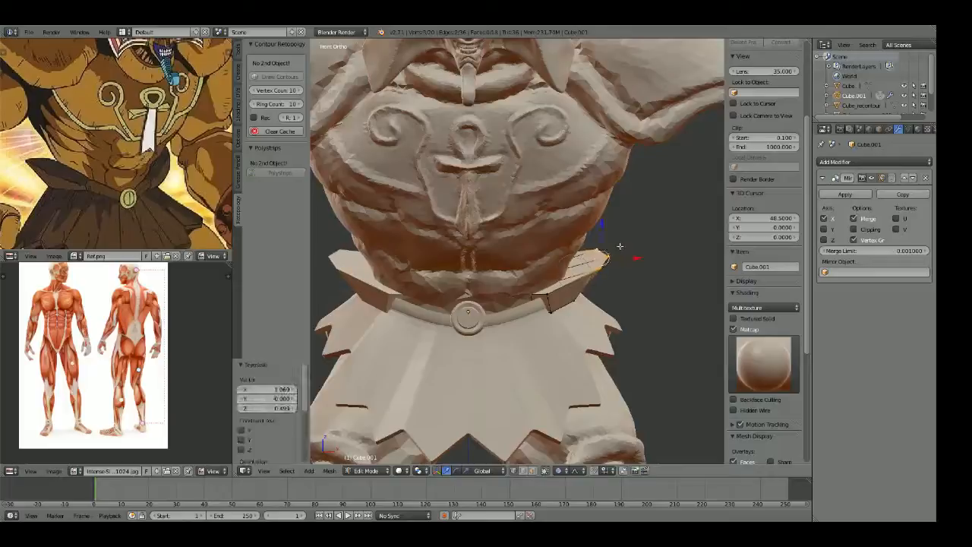
# Step: Move two corner vertices at the band's front end to fit the edge of the belt
pyautogui.press('a')
pyautogui.rightClick(548, 297)
pyautogui.press('g')
pyautogui.click(549, 301)
pyautogui.rightClick(533, 296)
pyautogui.press('g')
pyautogui.click(557, 303)
pyautogui.press('Tab')
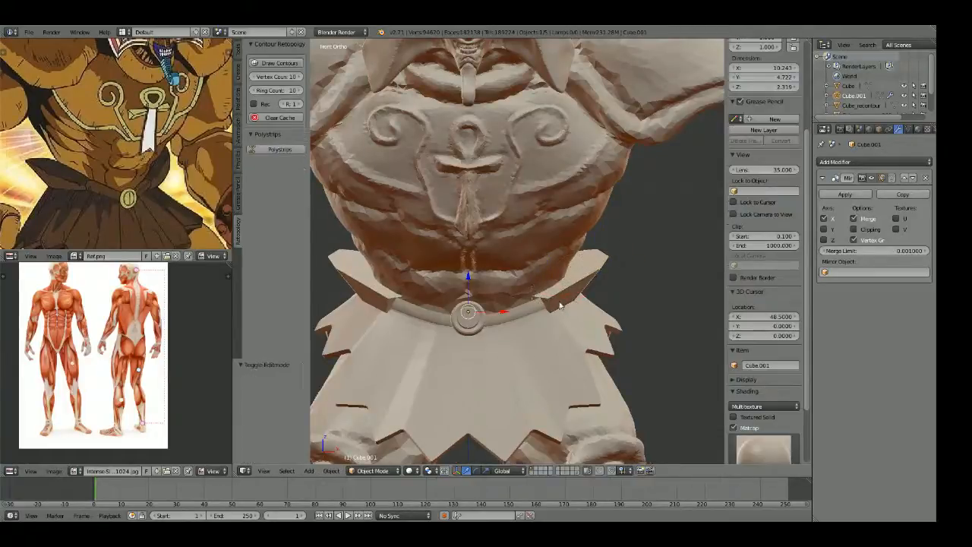
# Step: Add a level 2 Subdivision Surface modifier to the band and an edge loop close to its front end
pyautogui.hotkey('ctrl', '2')
pyautogui.press('Tab')
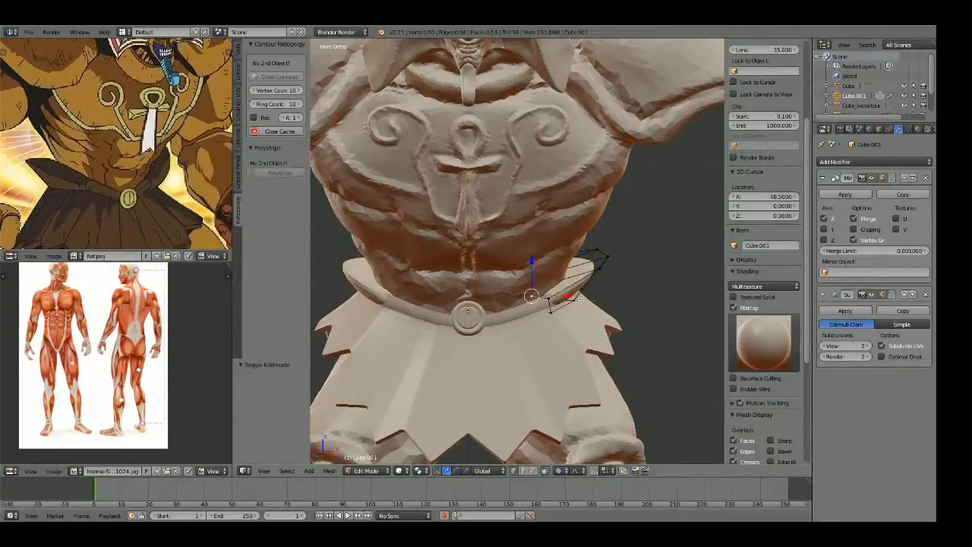
pyautogui.scroll(5, 577, 303)
pyautogui.press('a')
pyautogui.press('z')
pyautogui.press('z')
pyautogui.moveTo(558, 319); pyautogui.dragTo(580, 305, button='middle')
pyautogui.hotkey('ctrl', 'r')
pyautogui.click(580, 305)
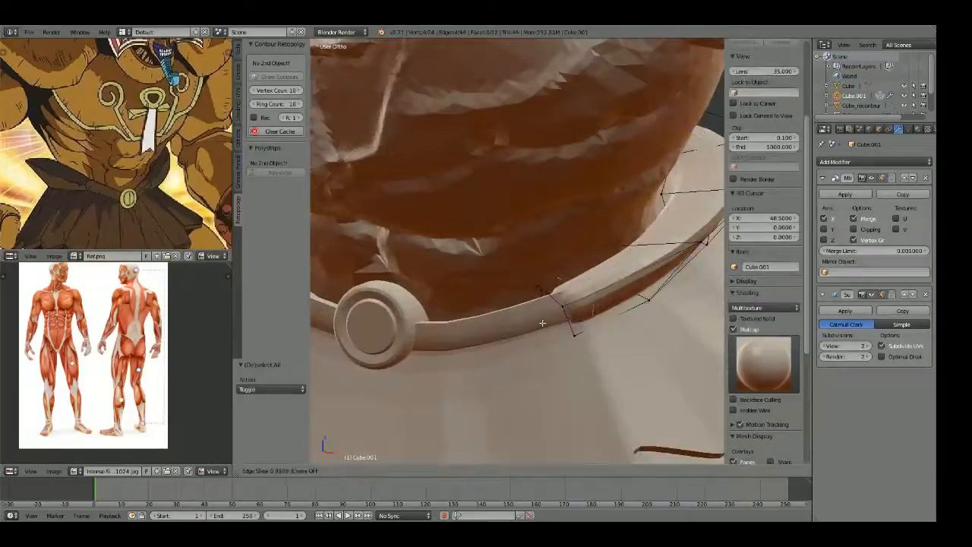
pyautogui.press('a')
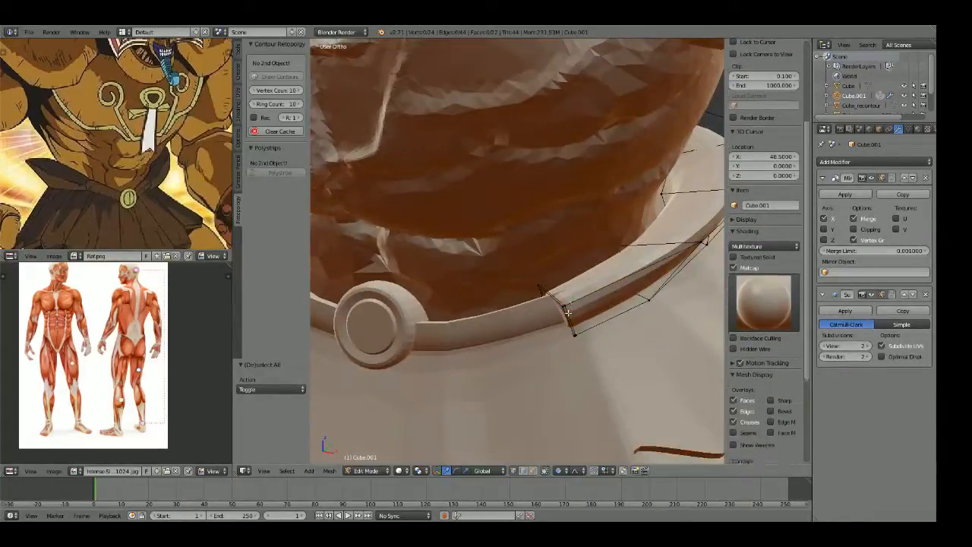
# Step: Select the upper vertices at the band's front end and adjust their height along Z
pyautogui.press('z')
pyautogui.rightClick(565, 306)
pyautogui.keyDown('shift'); pyautogui.rightClick(540, 286); pyautogui.keyUp('shift')
pyautogui.press('z')
pyautogui.press('g')
pyautogui.press('z')
pyautogui.moveTo(565, 286)
pyautogui.mouseDown(button='middle')
pyautogui.moveTo(532, 272)
pyautogui.moveTo(425, 274)
pyautogui.moveTo(643, 280)
pyautogui.moveTo(608, 263)
pyautogui.moveTo(553, 282)
pyautogui.mouseUp(button='middle')
pyautogui.press('Tab')
pyautogui.scroll(-6, 528, 269)
pyautogui.scroll(7, 644, 280)
# Step: Select two vertices at the upper front corner of the band and move them back toward the belt
pyautogui.press('Tab')
pyautogui.press('a')
pyautogui.press('z')
pyautogui.rightClick(553, 284)
pyautogui.keyDown('shift'); pyautogui.rightClick(559, 295); pyautogui.keyUp('shift')
pyautogui.press('z')
pyautogui.press('g')
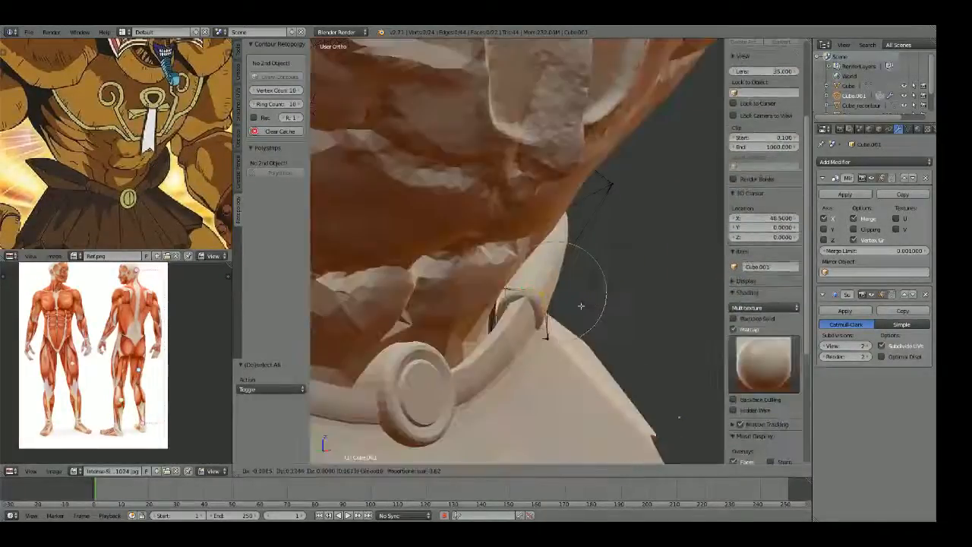
pyautogui.click(579, 304)
pyautogui.press('a')
# Step: Adjust the inner vertex pair at the band's front end and select the outer pair
pyautogui.moveTo(544, 299); pyautogui.dragTo(524, 283, button='middle')
pyautogui.press('z')
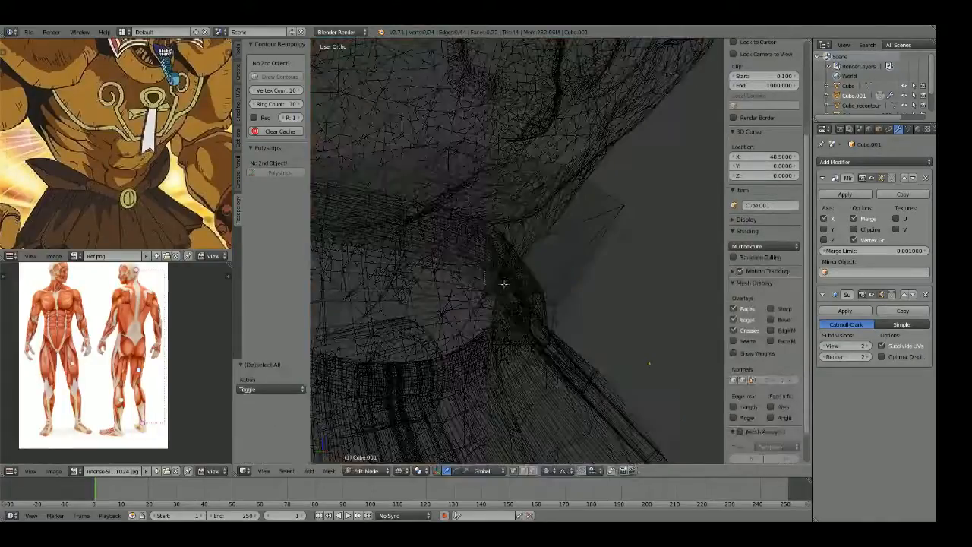
pyautogui.rightClick(503, 283)
pyautogui.keyDown('shift'); pyautogui.rightClick(506, 298); pyautogui.keyUp('shift')
pyautogui.press('z')
pyautogui.click(512, 309)
pyautogui.press('a')
pyautogui.press('z')
pyautogui.rightClick(540, 296)
pyautogui.keyDown('shift'); pyautogui.rightClick(548, 301); pyautogui.keyUp('shift')
pyautogui.press('z')
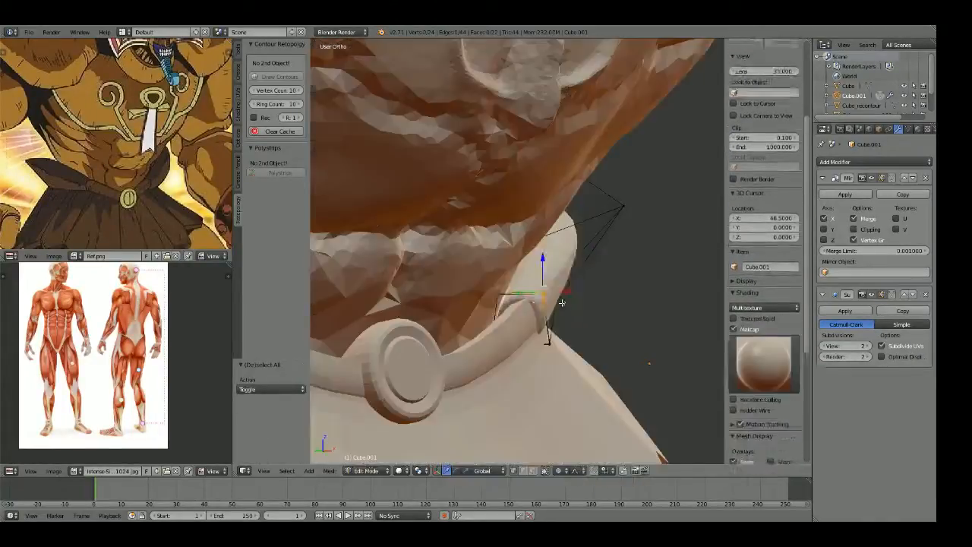
# Step: Add an edge loop close to the band's rear end to sharpen it
pyautogui.press('Tab')
pyautogui.scroll(-4, 561, 288)
pyautogui.moveTo(561, 288); pyautogui.dragTo(638, 284, button='middle')
pyautogui.press('Tab')
pyautogui.press('a')
pyautogui.hotkey('ctrl', 'r')
pyautogui.click(584, 299)
pyautogui.click(612, 301)
pyautogui.press('a')
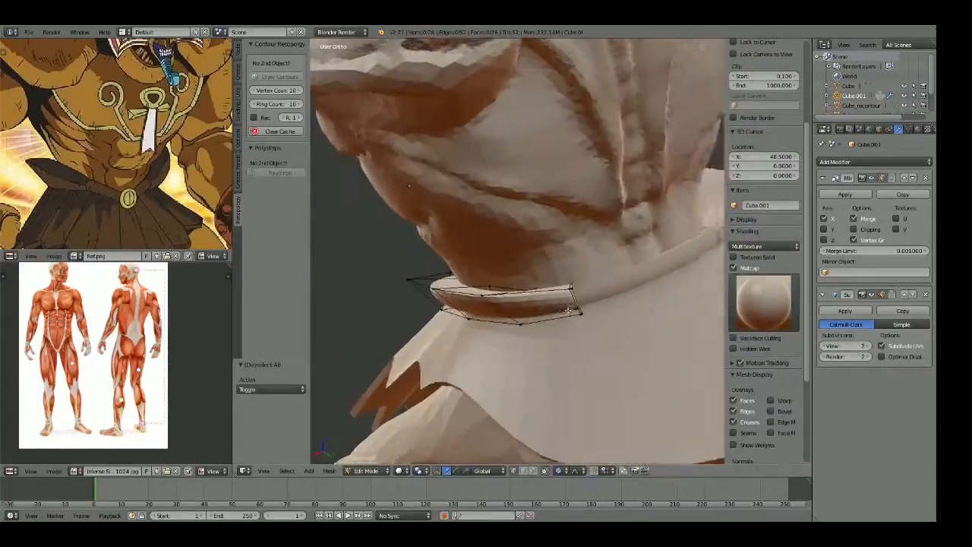
# Step: Select the vertices of the band's rear end and rotate them freely to line up with the waistband
pyautogui.scroll(2, 613, 296)
pyautogui.press('z')
pyautogui.press('b')
pyautogui.moveTo(593, 289); pyautogui.dragTo(634, 372)
pyautogui.press('z')
pyautogui.press('r')
pyautogui.press('r')
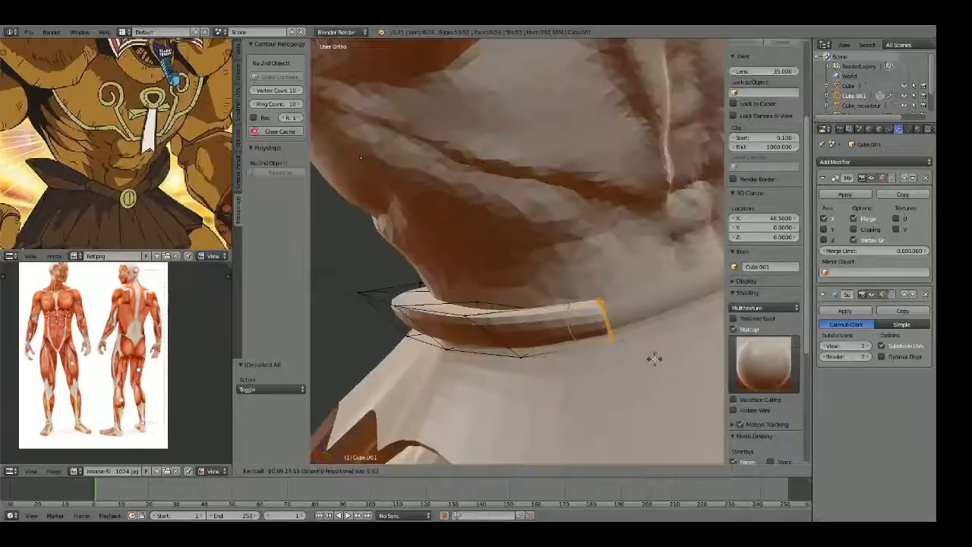
pyautogui.click(655, 358)
# Step: Select the four upper vertices at the band's rear end and nudge them onto the waistband
pyautogui.press('a')
pyautogui.press('z')
pyautogui.press('b')
pyautogui.moveTo(621, 283); pyautogui.dragTo(591, 314)
pyautogui.press('z')
pyautogui.press('g')
pyautogui.click(587, 308)
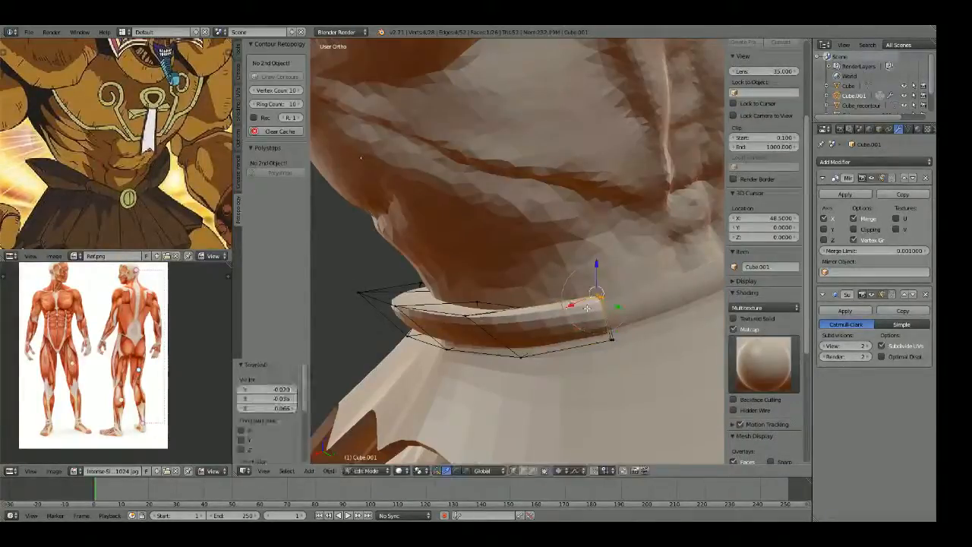
pyautogui.press('Tab')
pyautogui.scroll(-4, 587, 308)
pyautogui.moveTo(536, 330); pyautogui.dragTo(639, 299, button='middle')
pyautogui.press('KP_1')
pyautogui.press('Tab')
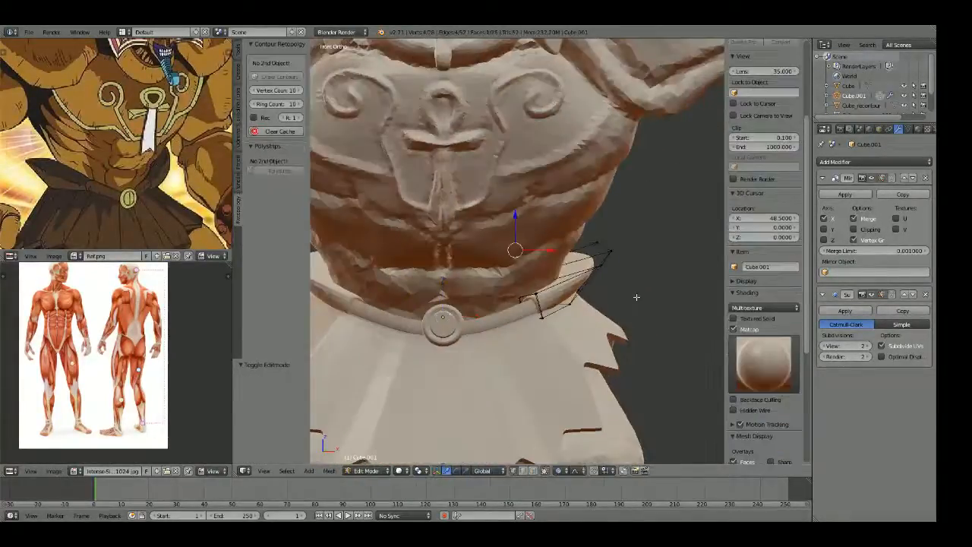
# Step: Add an edge loop running lengthwise around the band
pyautogui.moveTo(637, 297); pyautogui.dragTo(575, 256, button='middle')
pyautogui.press('a')
pyautogui.keyDown('alt'); pyautogui.rightClick(575, 256); pyautogui.keyUp('alt')
pyautogui.press('g')
pyautogui.rightClick(575, 257)
pyautogui.press('z')
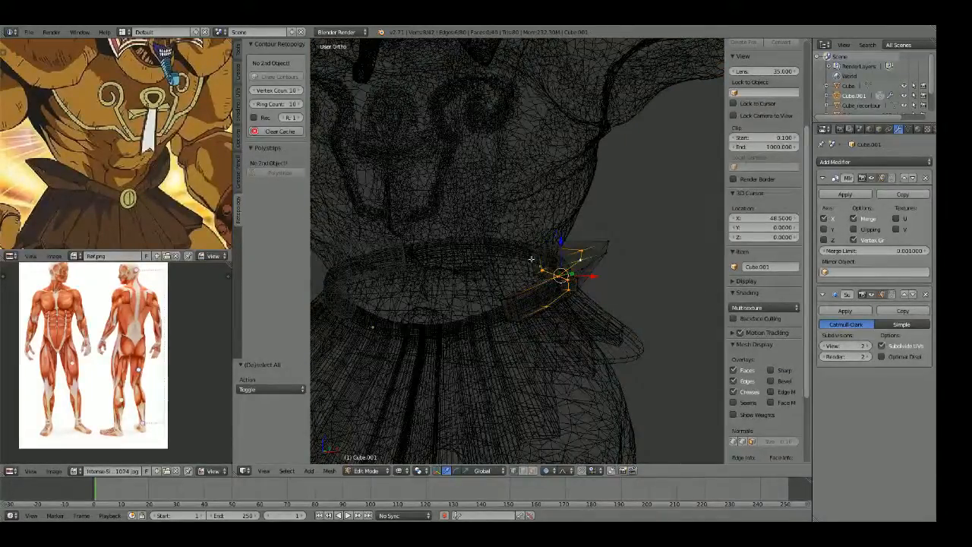
# Step: Select three vertices at the band's upper side and raise them 0.537 units along Z
pyautogui.press('z')
pyautogui.press('z')
pyautogui.moveTo(647, 282); pyautogui.dragTo(598, 278, button='middle')
pyautogui.press('b')
pyautogui.press('z')
pyautogui.moveTo(520, 310)
pyautogui.mouseDown(button='middle')
pyautogui.moveTo(497, 322)
pyautogui.moveTo(555, 318)
pyautogui.mouseUp(button='middle')
pyautogui.press('g')
pyautogui.press('z')
pyautogui.click(554, 309)
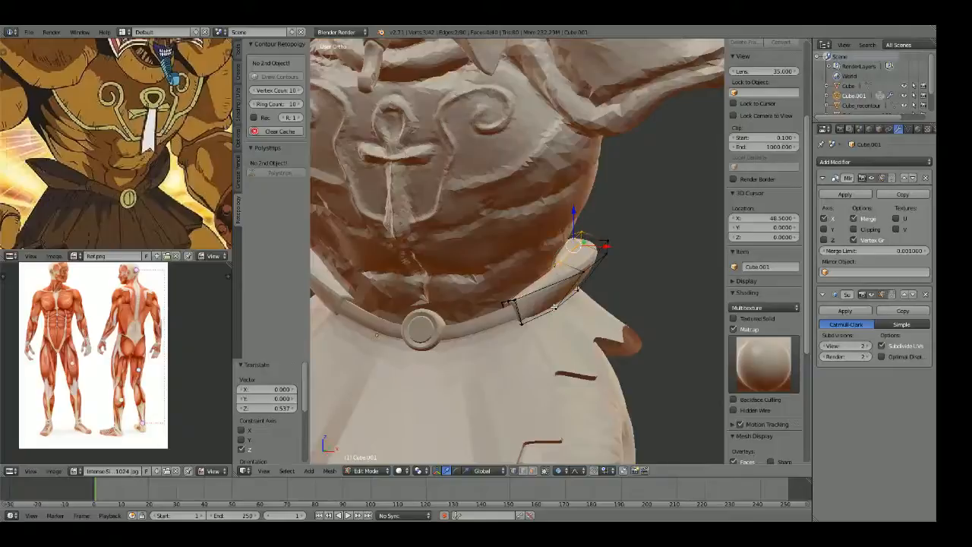
# Step: Raise one vertex on the band's upper side 0.164 units along Z and shift its neighbour along Z
pyautogui.rightClick(559, 267)
pyautogui.press('g')
pyautogui.press('z')
pyautogui.click(561, 262)
pyautogui.rightClick(584, 242)
pyautogui.press('g')
pyautogui.press('z')
pyautogui.click(588, 238)
pyautogui.press('Tab')
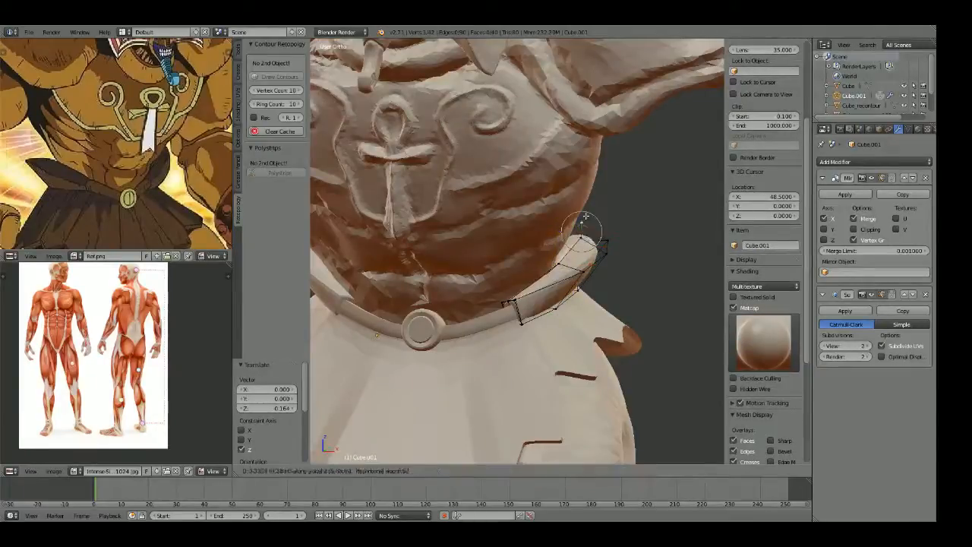
# Step: Finish editing the band and open the skirt mesh for editing in front view
pyautogui.scroll(-5, 615, 272)
pyautogui.press('KP_1')
pyautogui.scroll(-3, 614, 272)
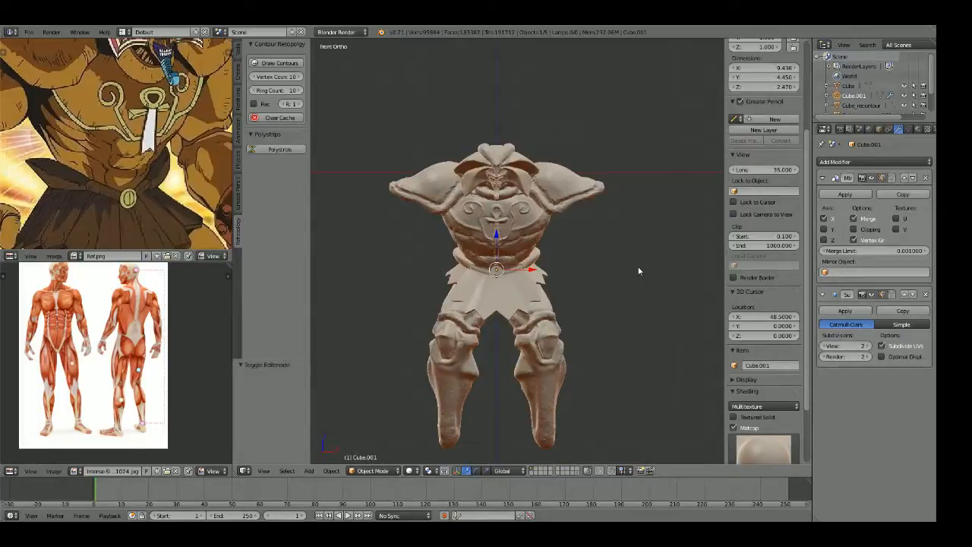
pyautogui.scroll(3, 632, 259)
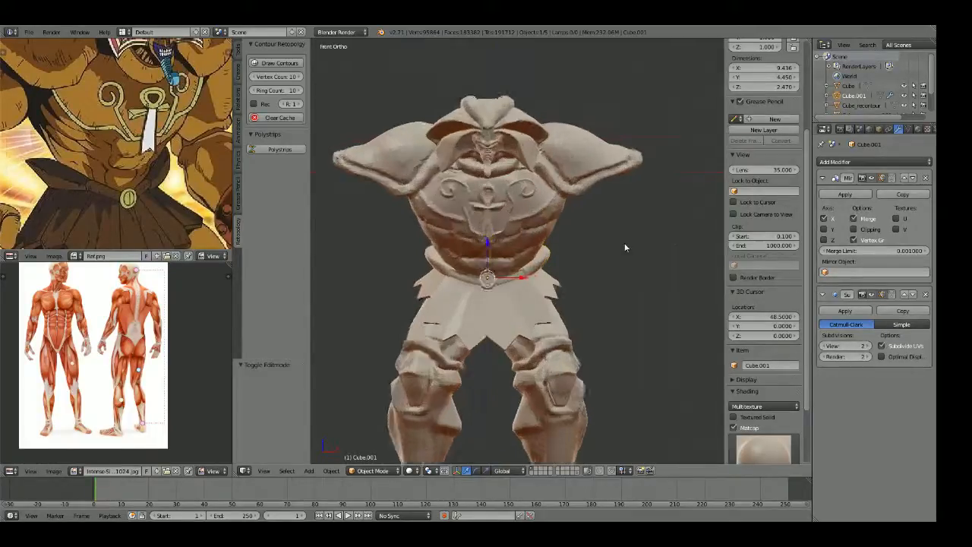
pyautogui.press('Tab')
pyautogui.keyDown('shift'); pyautogui.moveTo(621, 315); pyautogui.dragTo(586, 267, button='middle'); pyautogui.keyUp('shift')
pyautogui.scroll(2, 585, 268)
pyautogui.press('Tab')
pyautogui.rightClick(554, 270)
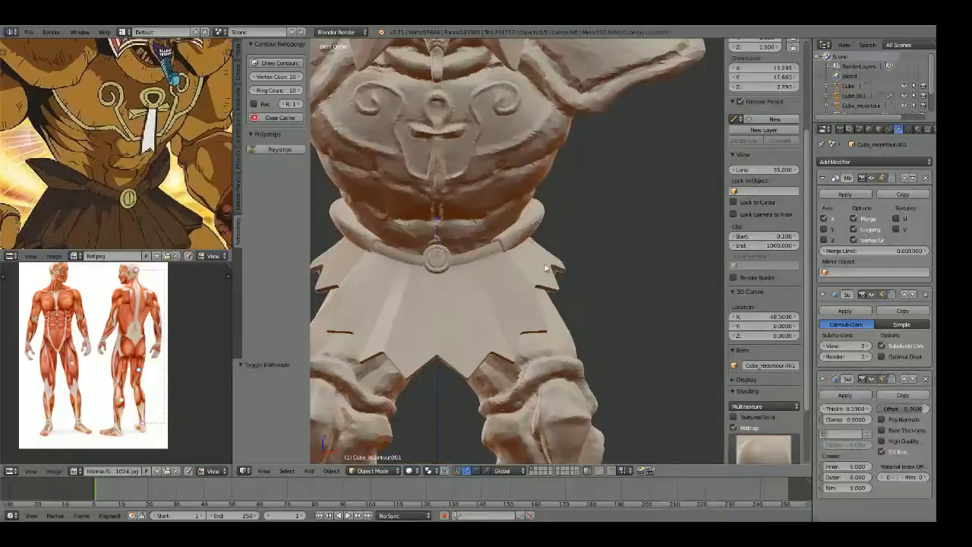
pyautogui.press('Tab')
# Step: Box-select the outer corner of the skirt's side and move it inward and down with proportional editing
pyautogui.press('z')
pyautogui.scroll(2, 643, 287)
pyautogui.press('a')
pyautogui.press('a')
pyautogui.press('a')
pyautogui.press('b')
pyautogui.moveTo(631, 244); pyautogui.dragTo(605, 291)
pyautogui.press('z')
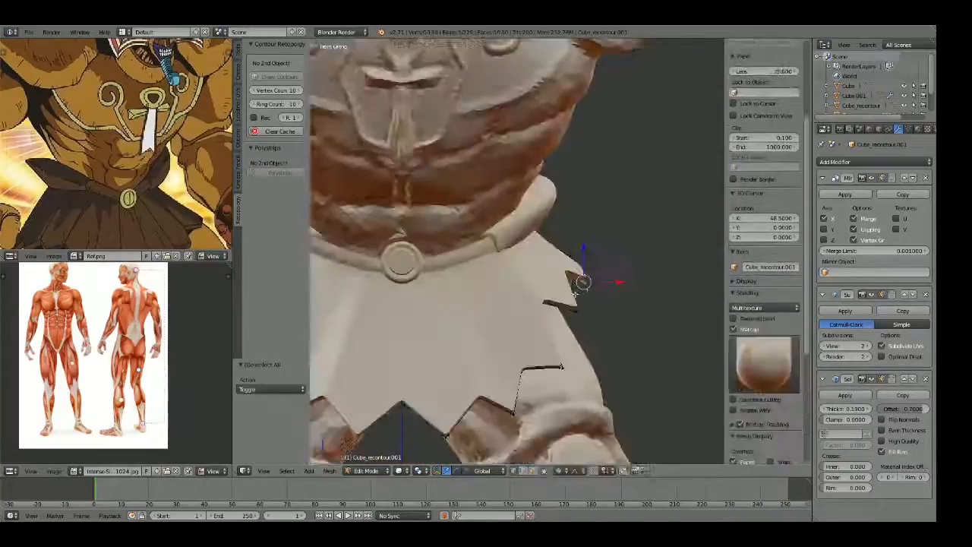
pyautogui.press('g')
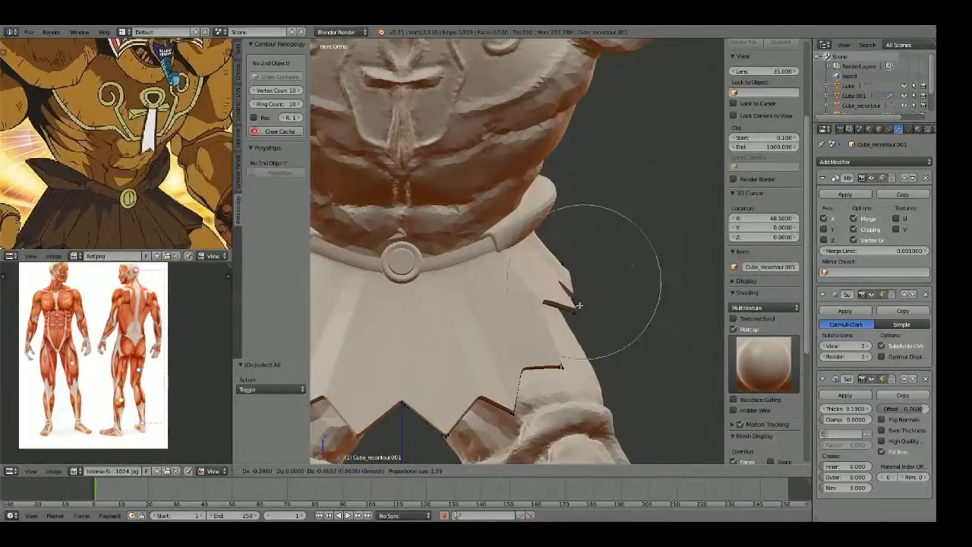
pyautogui.click(582, 307)
# Step: Box-select the next side tip of the skirt below it and move it down and inward with proportional editing
pyautogui.press('a')
pyautogui.press('z')
pyautogui.press('b')
pyautogui.moveTo(586, 307); pyautogui.dragTo(565, 318)
pyautogui.press('z')
pyautogui.press('g')
pyautogui.click(561, 333)
pyautogui.press('a')
pyautogui.press('z')
# Step: Examine the whole figure and compare the skirt's outline with the full reference artwork
pyautogui.scroll(-5, 611, 290)
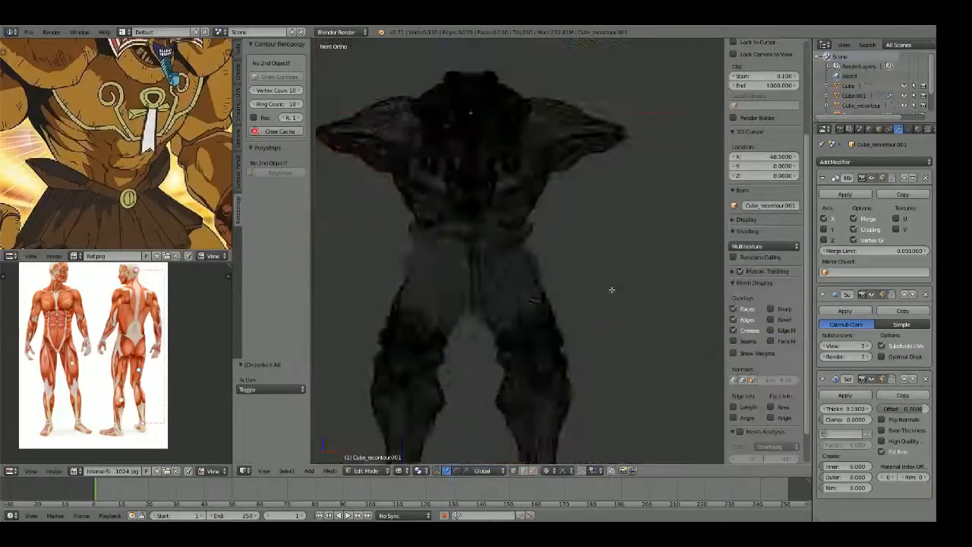
pyautogui.press('z')
pyautogui.press('Tab')
pyautogui.scroll(-3, 612, 294)
pyautogui.moveTo(614, 295); pyautogui.dragTo(668, 294, button='middle')
pyautogui.scroll(-3, 183, 163)
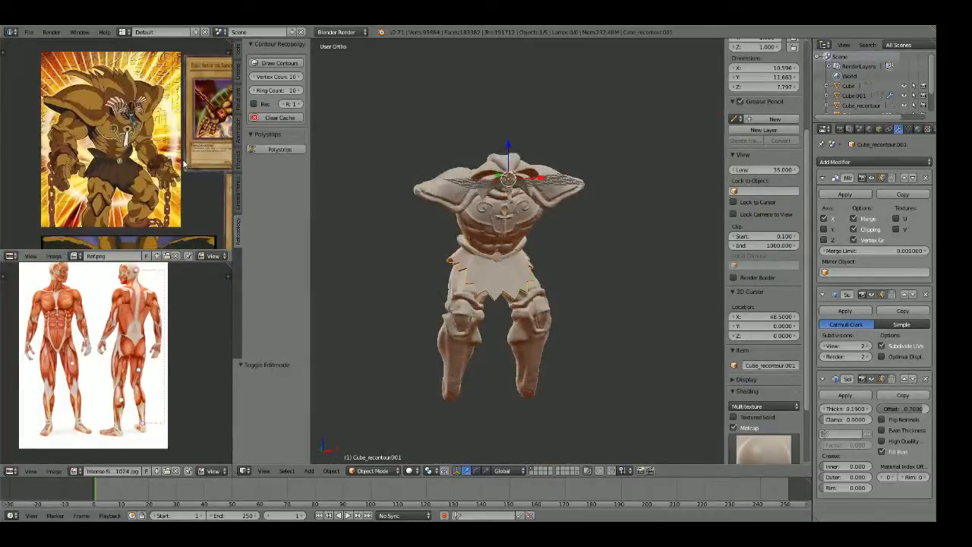
pyautogui.scroll(6, 528, 324)
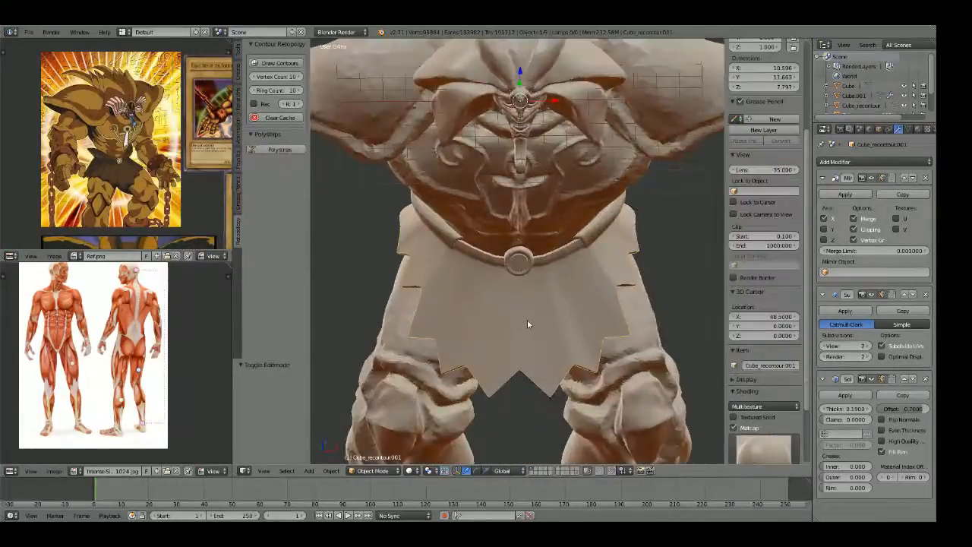
pyautogui.scroll(-4, 528, 325)
pyautogui.scroll(2, 503, 324)
pyautogui.moveTo(504, 324); pyautogui.dragTo(668, 281, button='middle')
# Step: Add a vertical edge loop to the plain back panel of the skirt
pyautogui.press('Tab')
pyautogui.scroll(4, 556, 315)
pyautogui.press('z')
pyautogui.moveTo(555, 314); pyautogui.dragTo(530, 324, button='middle')
pyautogui.press('z')
pyautogui.hotkey('ctrl', 'r')
pyautogui.press('Escape')
pyautogui.press('a')
pyautogui.press('z')
pyautogui.press('z')
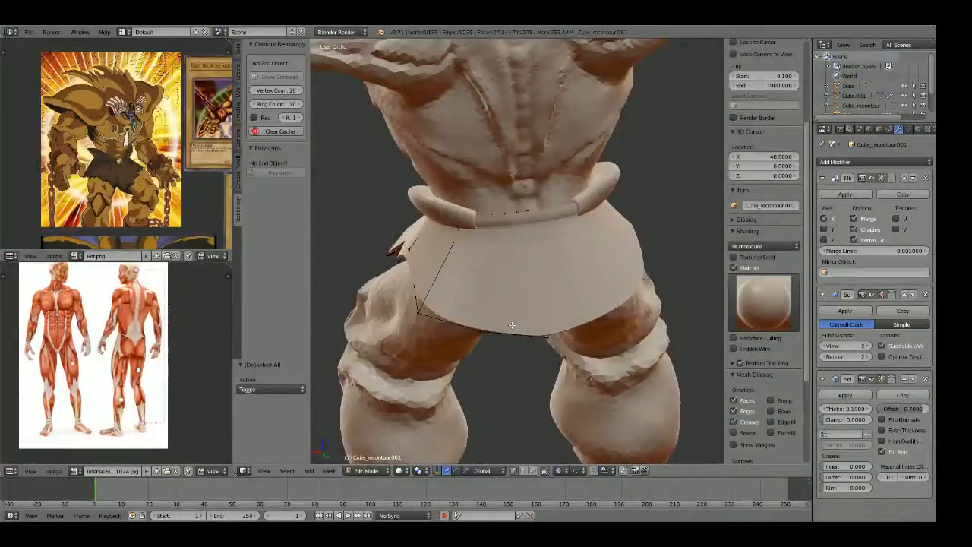
pyautogui.press('z')
pyautogui.press('z')
# Step: Turn off proportional editing and move the back hem vertices individually to form a central point between two raised notches
pyautogui.press('g')
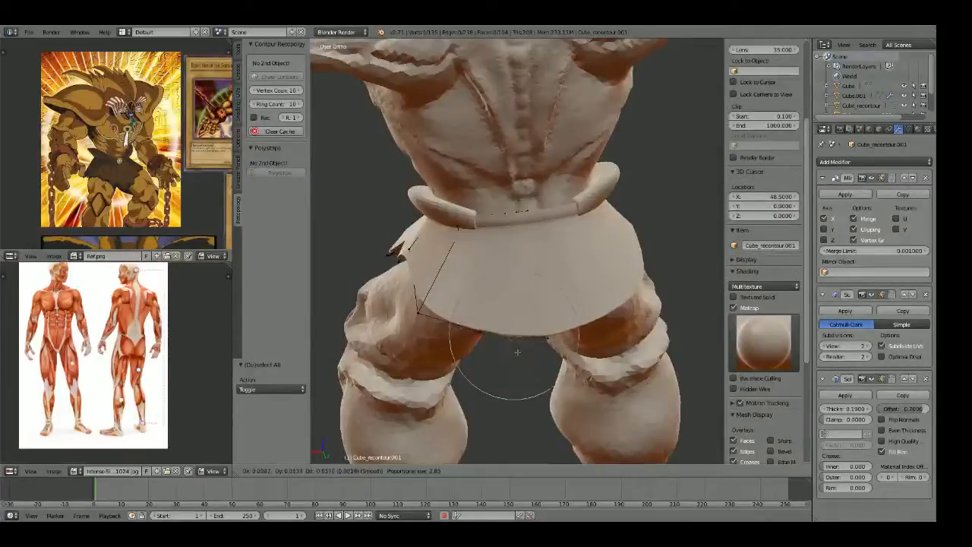
pyautogui.press('Escape')
pyautogui.press('i')
pyautogui.rightClick(531, 345)
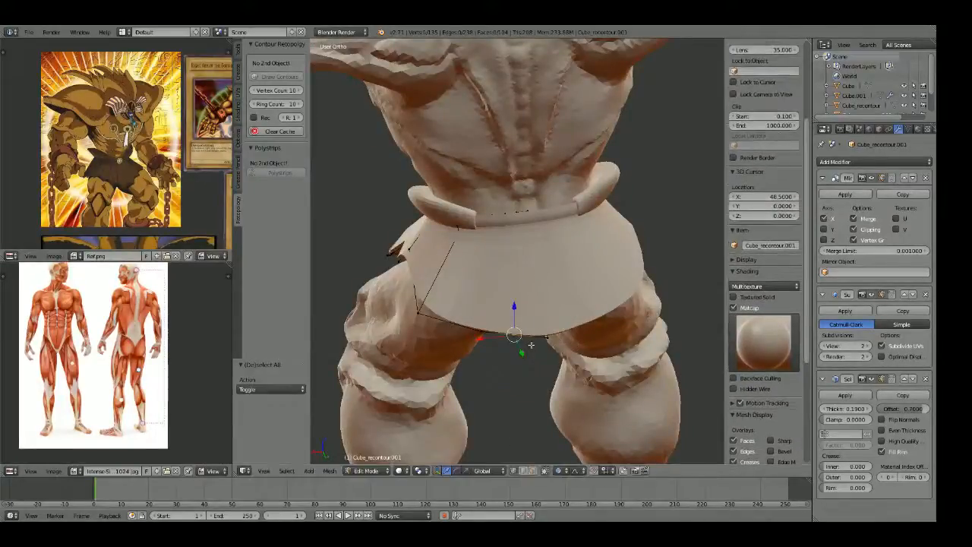
pyautogui.click(536, 352)
pyautogui.press('z')
pyautogui.rightClick(544, 351)
pyautogui.press('z')
pyautogui.press('g')
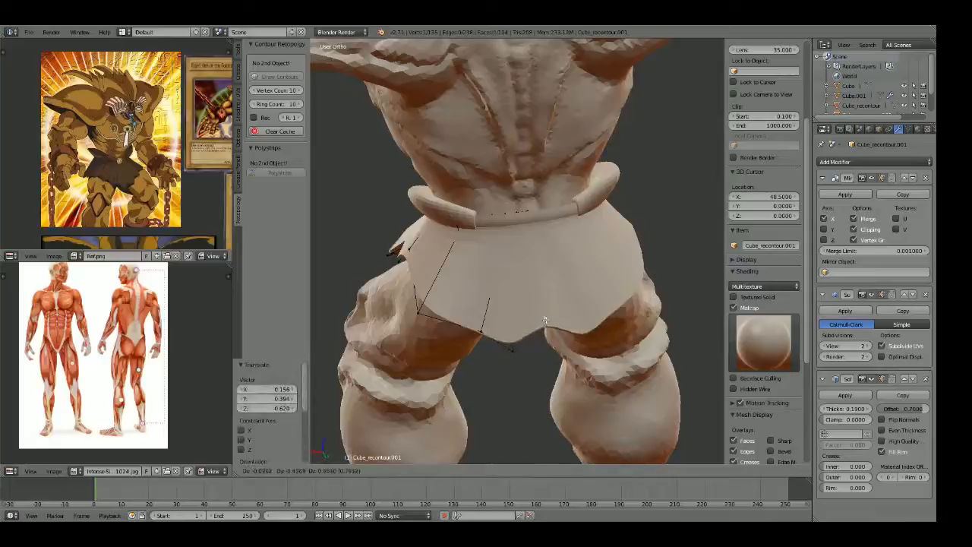
pyautogui.click(514, 355)
pyautogui.press('a')
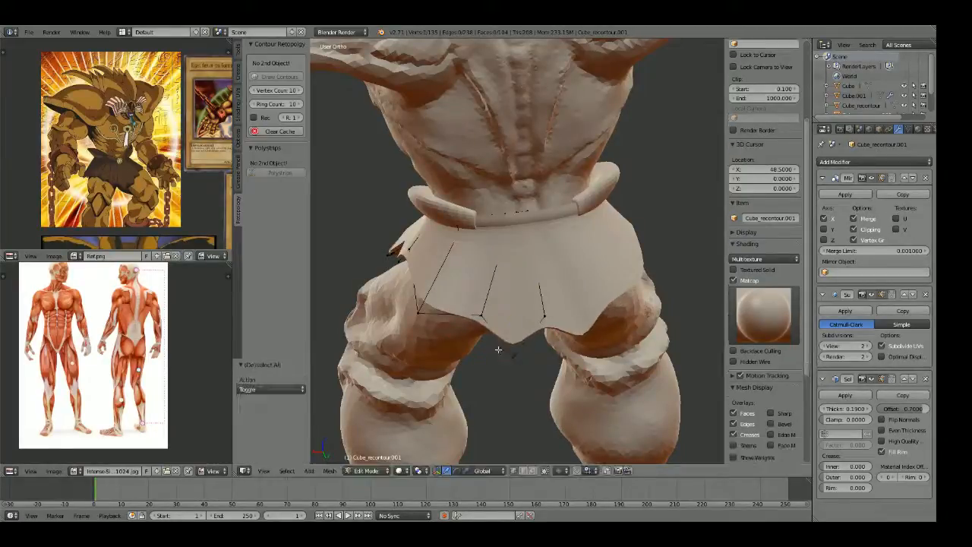
# Step: Add a vertical edge loop on the rear side of the skirt and reposition its hem vertex
pyautogui.moveTo(497, 349); pyautogui.dragTo(549, 342, button='middle')
pyautogui.hotkey('ctrl', 'r')
pyautogui.click(544, 309)
pyautogui.rightClick(544, 309)
pyautogui.moveTo(543, 305); pyautogui.dragTo(544, 331, button='right')
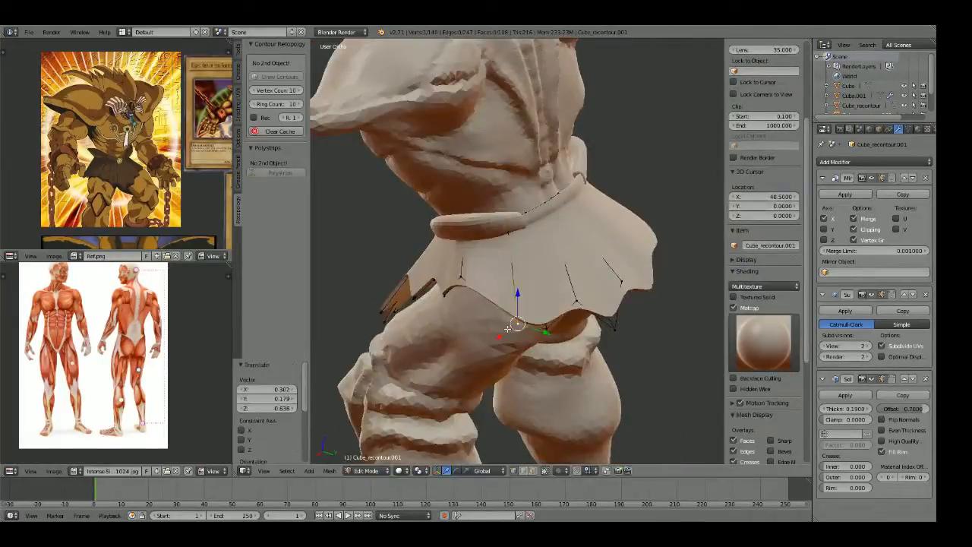
# Step: Add another vertical edge loop nearer the skirt's side and move a hem vertex up into a notch
pyautogui.hotkey('ctrl', 'r')
pyautogui.click(508, 296)
pyautogui.click(483, 320)
pyautogui.moveTo(483, 321); pyautogui.dragTo(514, 296, button='middle')
pyautogui.rightClick(496, 289)
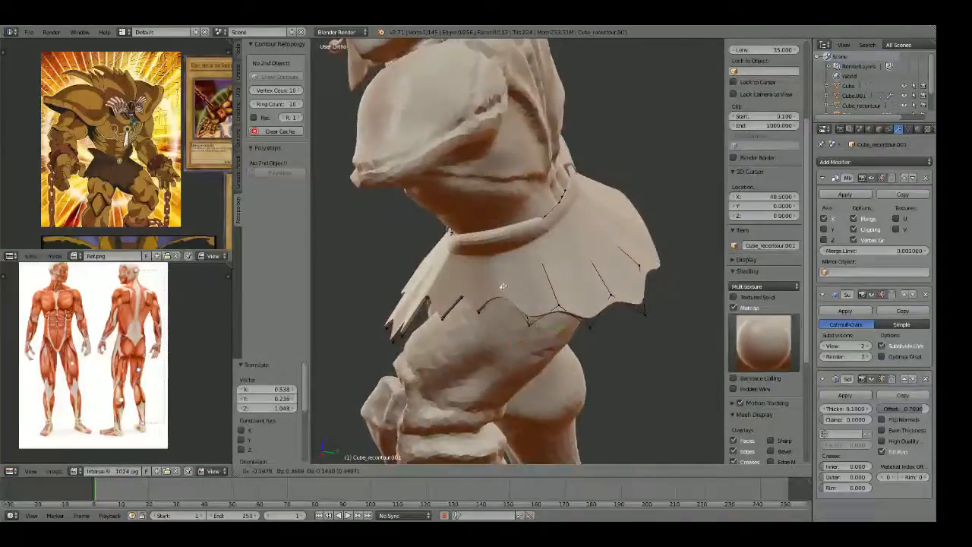
pyautogui.click(503, 286)
# Step: Select the remaining vertex at the side hem notch and nudge it into place
pyautogui.press('z')
pyautogui.press('a')
pyautogui.rightClick(496, 293)
pyautogui.press('z')
pyautogui.press('g')
pyautogui.click(497, 295)
pyautogui.press('a')
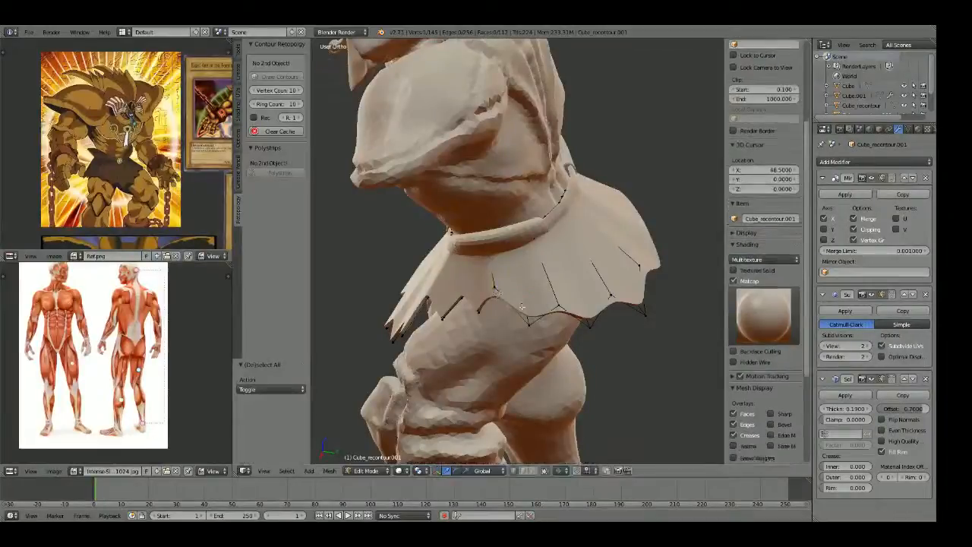
# Step: Pull the hem vertex behind the side notch slightly downward to form a point
pyautogui.press('z')
pyautogui.rightClick(530, 326)
pyautogui.press('g')
pyautogui.click(537, 331)
pyautogui.press('a')
# Step: Raise the next rear-side hem vertex into a notch and slide an edge loop close to the adjacent point
pyautogui.press('z')
pyautogui.rightClick(561, 308)
pyautogui.press('g')
pyautogui.press('g')
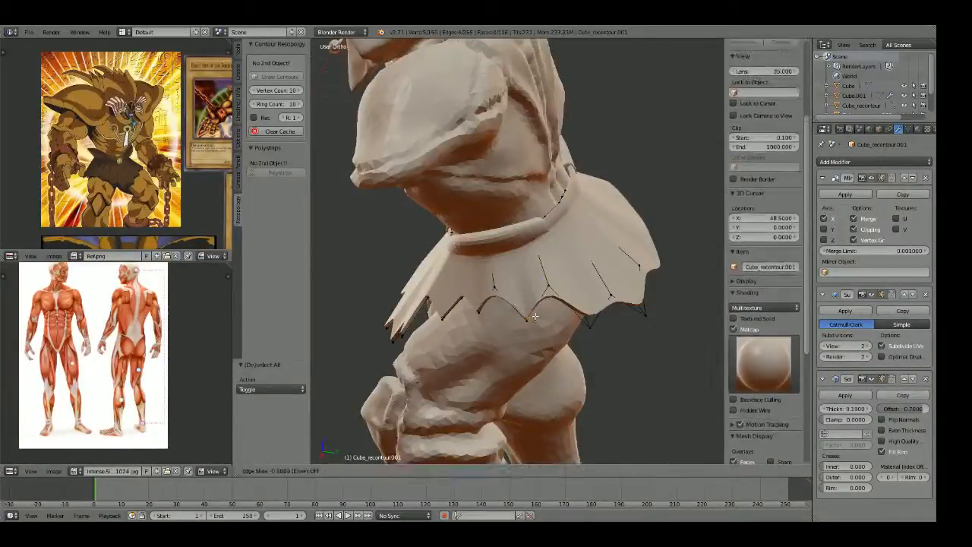
pyautogui.click(587, 315)
# Step: Add edge loops slid tightly against the back hem's central tip and its neighbouring notch to sharpen them
pyautogui.moveTo(586, 315); pyautogui.dragTo(467, 334, button='middle')
pyautogui.hotkey('ctrl', 'r')
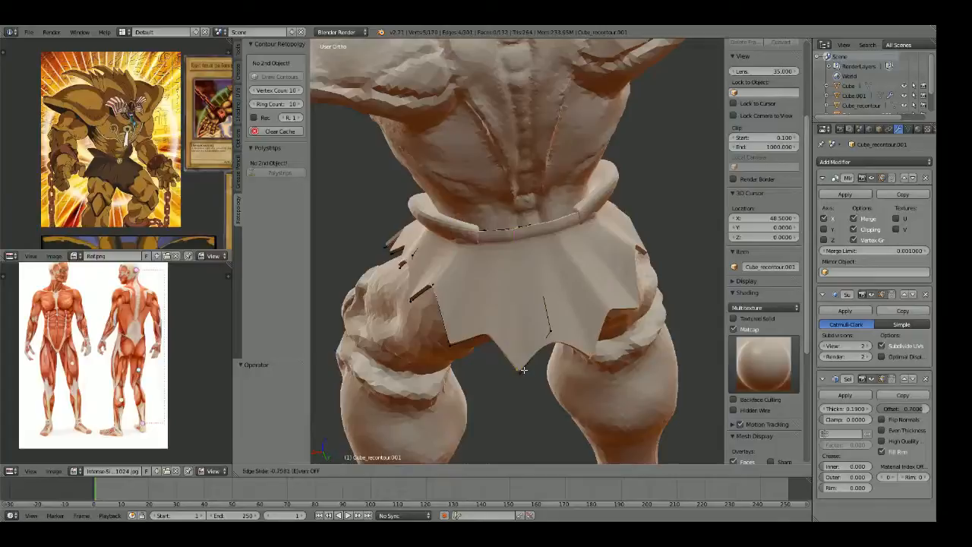
pyautogui.click(524, 370)
pyautogui.press('Tab')
pyautogui.scroll(-3, 547, 363)
pyautogui.press('Tab')
pyautogui.scroll(4, 533, 341)
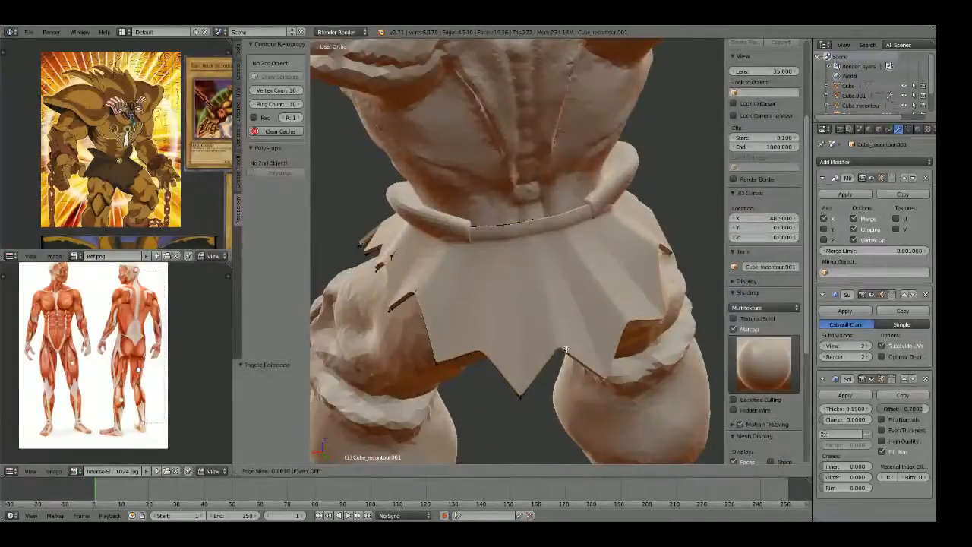
pyautogui.click(566, 350)
# Step: Box-select the skirt's rear hem vertices in right side view and move them about 0.45 units toward the legs
pyautogui.moveTo(538, 235); pyautogui.dragTo(434, 306, button='middle')
pyautogui.press('KP_3')
pyautogui.press('a')
pyautogui.press('z')
pyautogui.press('b')
pyautogui.moveTo(639, 332); pyautogui.dragTo(533, 395)
pyautogui.press('z')
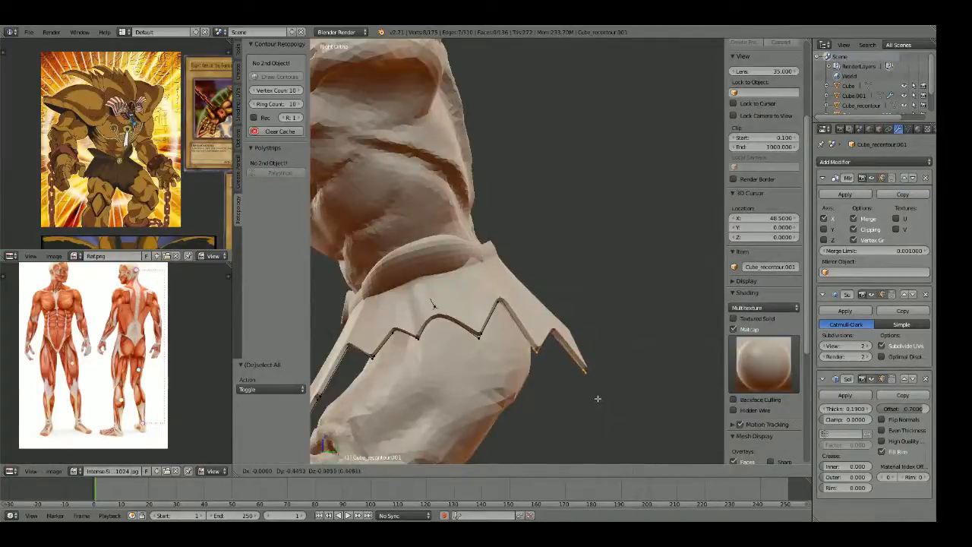
pyautogui.click(598, 399)
# Step: Box-select a taller group of rear hem vertices and move it closer to the legs and slightly down
pyautogui.press('a')
pyautogui.press('z')
pyautogui.press('b')
pyautogui.moveTo(641, 291); pyautogui.dragTo(545, 406)
pyautogui.press('z')
pyautogui.press('g')
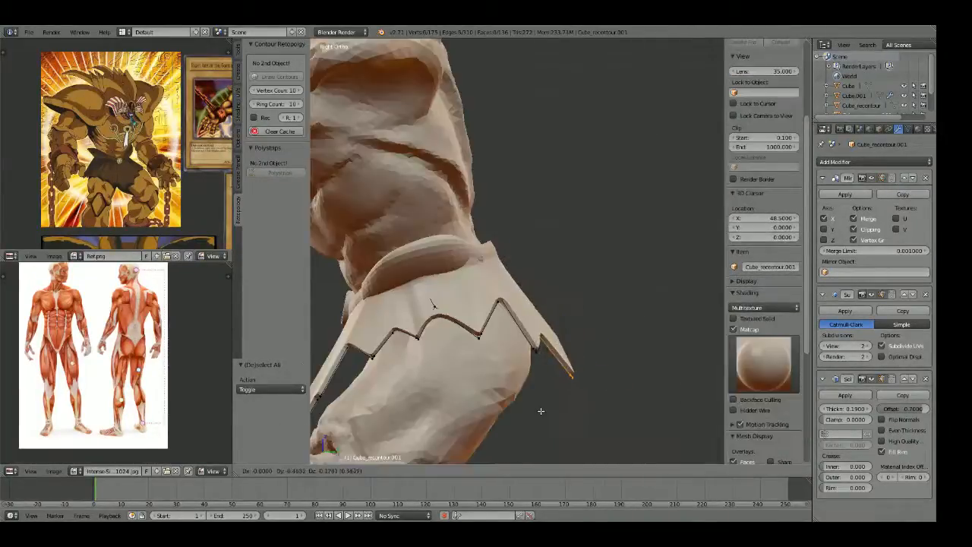
pyautogui.click(541, 411)
# Step: Box-select the rearmost hem tip, nudge it toward the legs and rotate it to follow the skirt's slope
pyautogui.press('a')
pyautogui.press('z')
pyautogui.press('b')
pyautogui.moveTo(605, 298); pyautogui.dragTo(549, 402)
pyautogui.press('z')
pyautogui.press('g')
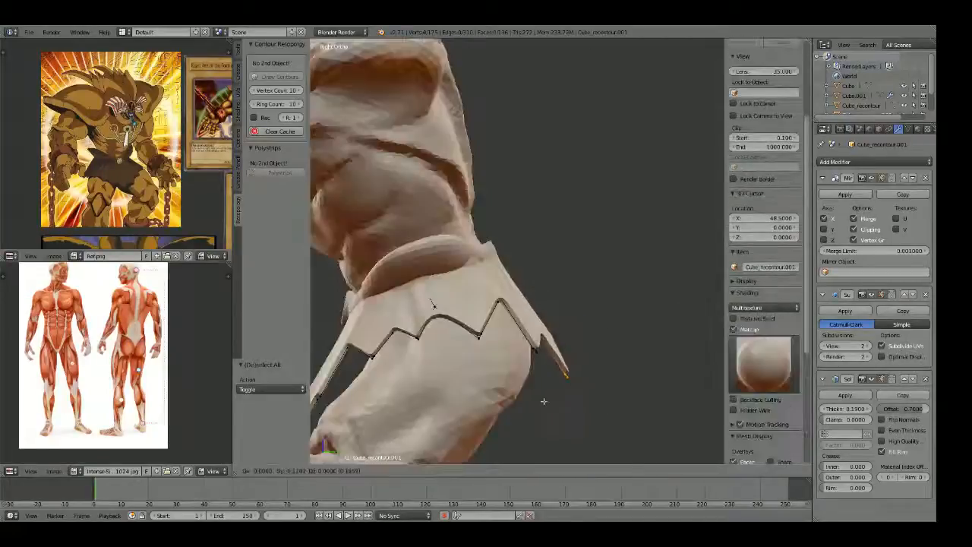
pyautogui.click(544, 401)
pyautogui.press('r')
pyautogui.click(649, 415)
# Step: Add a horizontal edge loop around the skirt between the waistband and the hem
pyautogui.press('a')
pyautogui.hotkey('ctrl', 'r')
pyautogui.click(531, 288)
pyautogui.click(531, 288)
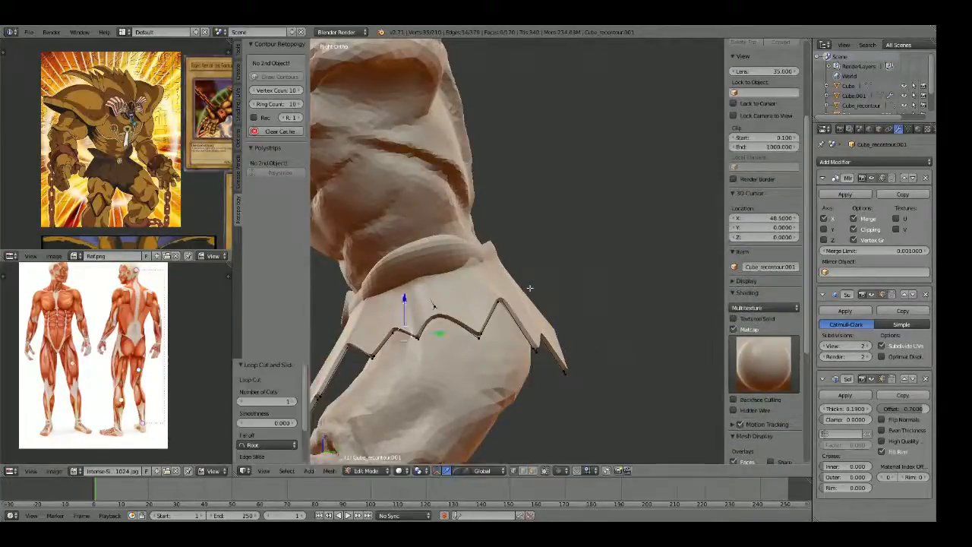
# Step: Box-select the new loop's rear vertices and move them about 0.5 units outward and up in right side view
pyautogui.moveTo(530, 288); pyautogui.dragTo(522, 327, button='middle')
pyautogui.press('z')
pyautogui.press('a')
pyautogui.press('z')
pyautogui.press('z')
pyautogui.press('b')
pyautogui.moveTo(538, 278); pyautogui.dragTo(525, 309)
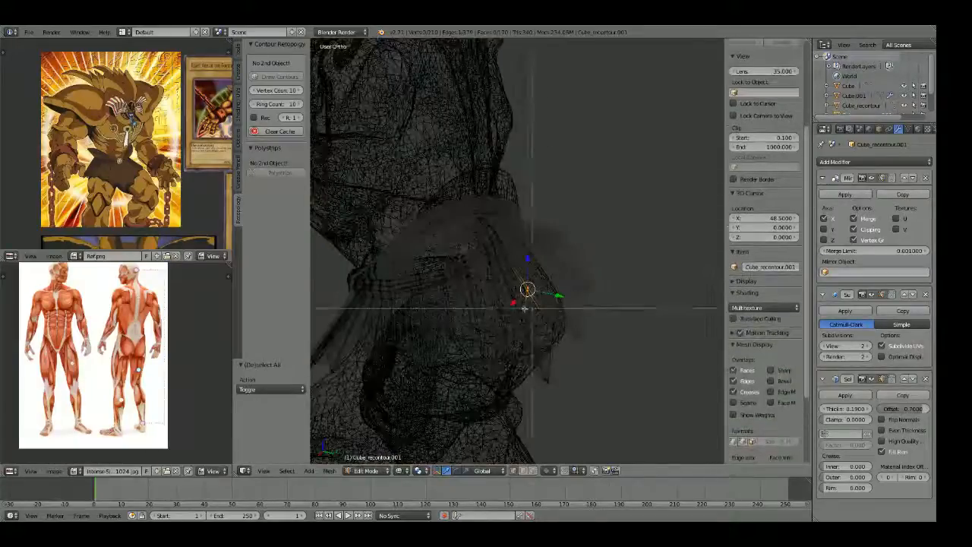
pyautogui.press('z')
pyautogui.press('KP_3')
pyautogui.press('z')
pyautogui.press('g')
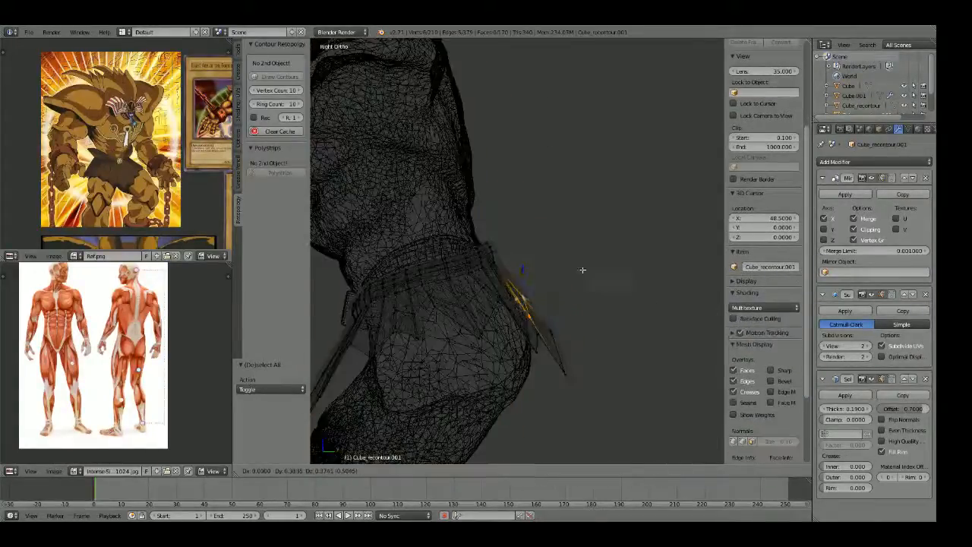
pyautogui.click(581, 267)
# Step: Box-select the rear hem tips in right side view and reposition them along the back of the legs
pyautogui.press('a')
pyautogui.press('z')
pyautogui.press('z')
pyautogui.press('b')
pyautogui.moveTo(580, 353); pyautogui.dragTo(607, 311)
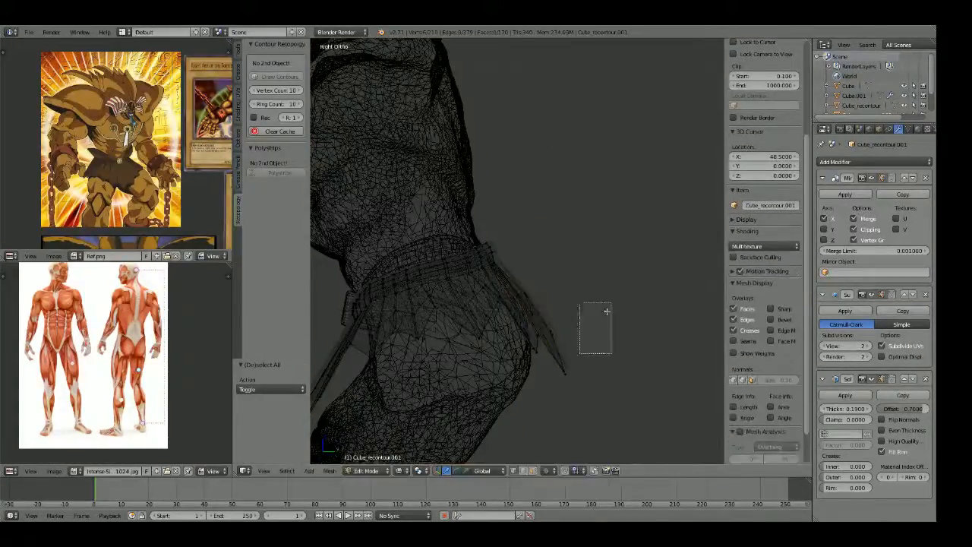
pyautogui.moveTo(536, 385); pyautogui.dragTo(535, 385)
pyautogui.press('g')
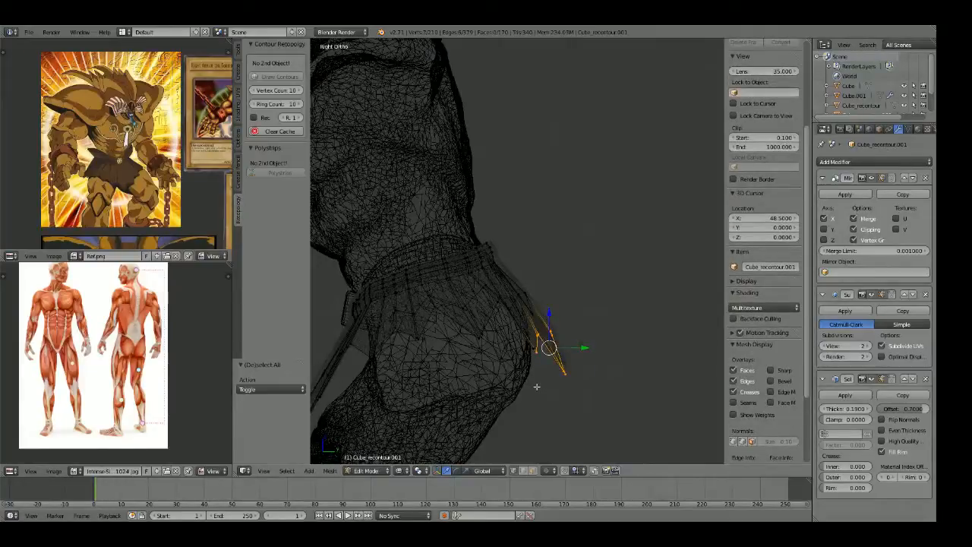
pyautogui.click(559, 374)
pyautogui.press('a')
pyautogui.press('z')
pyautogui.press('Tab')
# Step: Box-select a small group of vertices at the back of the skirt, then move and freely rotate it to even out the shape
pyautogui.scroll(-7, 548, 280)
pyautogui.moveTo(563, 290)
pyautogui.mouseDown(button='middle')
pyautogui.moveTo(552, 329)
pyautogui.moveTo(504, 342)
pyautogui.moveTo(568, 260)
pyautogui.moveTo(515, 213)
pyautogui.moveTo(545, 245)
pyautogui.moveTo(516, 281)
pyautogui.moveTo(554, 360)
pyautogui.mouseUp(button='middle')
pyautogui.scroll(2, 568, 260)
pyautogui.scroll(3, 545, 245)
pyautogui.scroll(3, 516, 281)
pyautogui.press('Tab')
pyautogui.press('z')
pyautogui.press('a')
pyautogui.press('a')
pyautogui.press('b')
pyautogui.moveTo(534, 345); pyautogui.dragTo(540, 351)
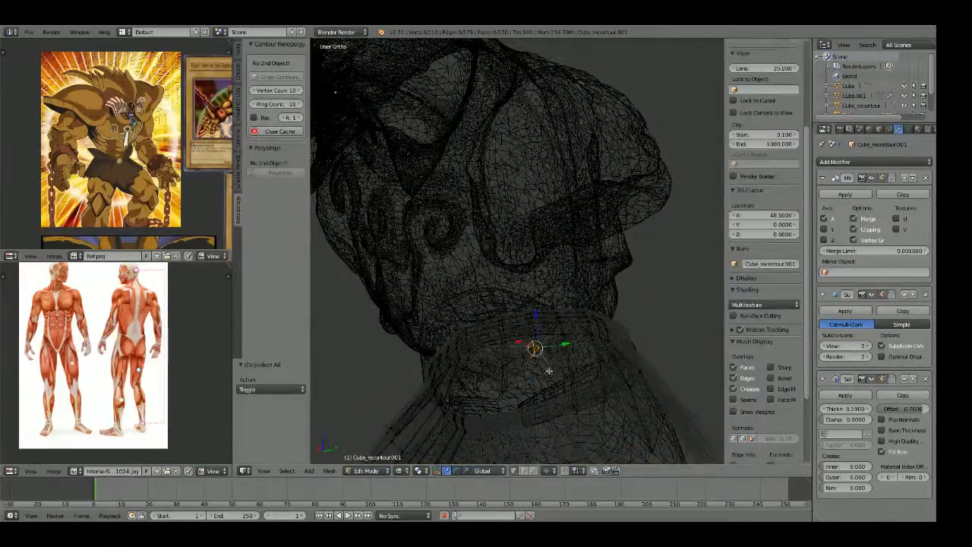
pyautogui.press('z')
pyautogui.moveTo(540, 349); pyautogui.dragTo(553, 342, button='middle')
pyautogui.press('g')
pyautogui.click(554, 363)
pyautogui.press('r')
pyautogui.press('r')
pyautogui.click(553, 368)
pyautogui.press('a')
pyautogui.press('z')
# Step: Move a rear hem point about 0.12 units down, then leave mesh editing
pyautogui.moveTo(553, 366); pyautogui.dragTo(549, 345, button='middle')
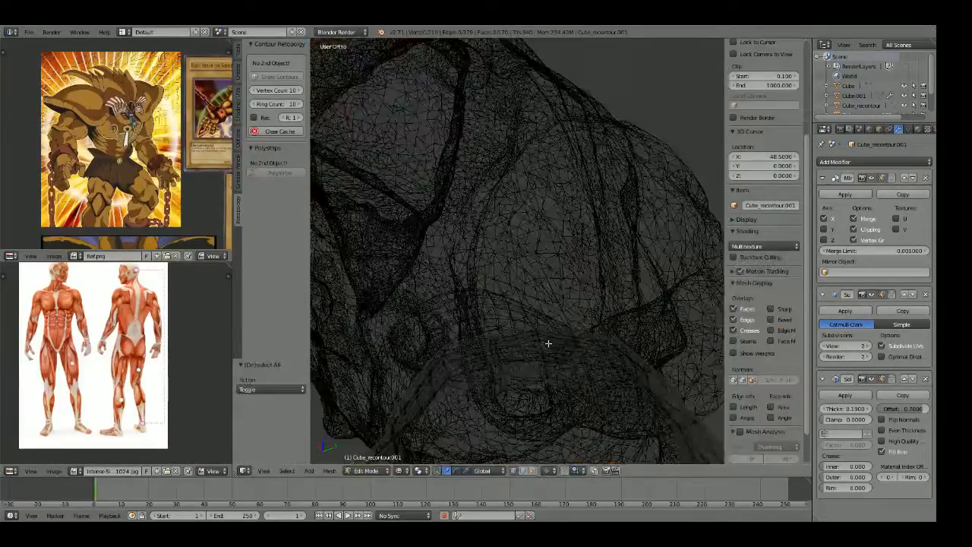
pyautogui.press('z')
pyautogui.press('g')
pyautogui.click(544, 392)
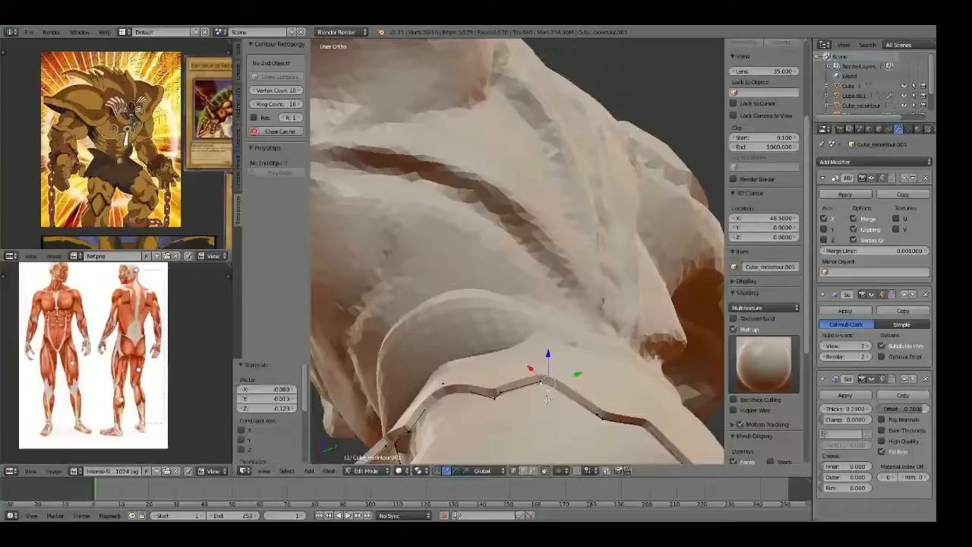
pyautogui.press('Tab')
# Step: Examine the whole skirt from several angles and check its mesh in front view wireframe
pyautogui.scroll(-5, 538, 341)
pyautogui.moveTo(539, 326); pyautogui.dragTo(487, 394, button='middle')
pyautogui.scroll(-6, 478, 364)
pyautogui.moveTo(471, 341); pyautogui.dragTo(605, 292, button='middle')
pyautogui.scroll(3, 605, 291)
pyautogui.press('KP_1')
pyautogui.press('Tab')
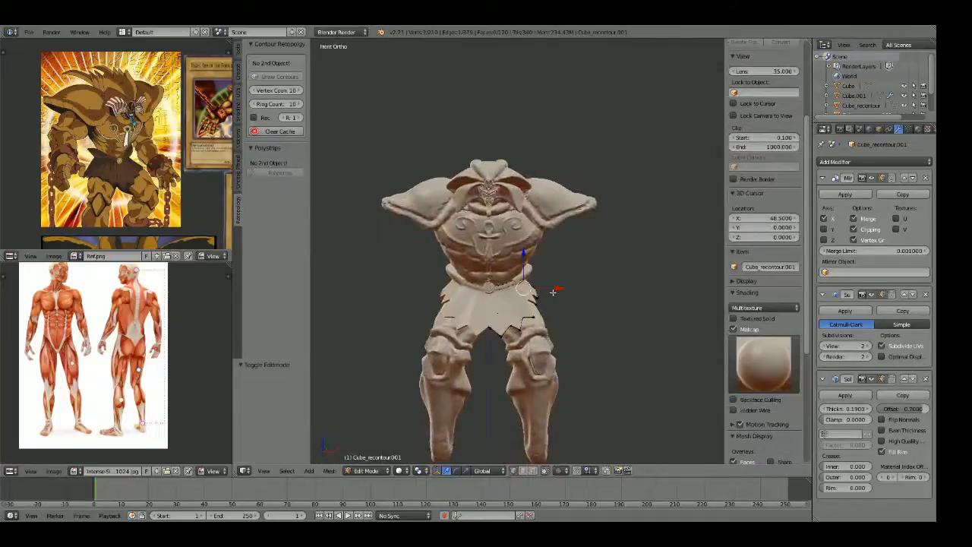
pyautogui.press('a')
pyautogui.scroll(5, 553, 292)
pyautogui.scroll(2, 514, 308)
pyautogui.press('a')
pyautogui.keyDown('shift'); pyautogui.moveTo(489, 369); pyautogui.dragTo(523, 287, button='middle'); pyautogui.keyUp('shift')
pyautogui.scroll(1, 524, 286)
pyautogui.press('z')
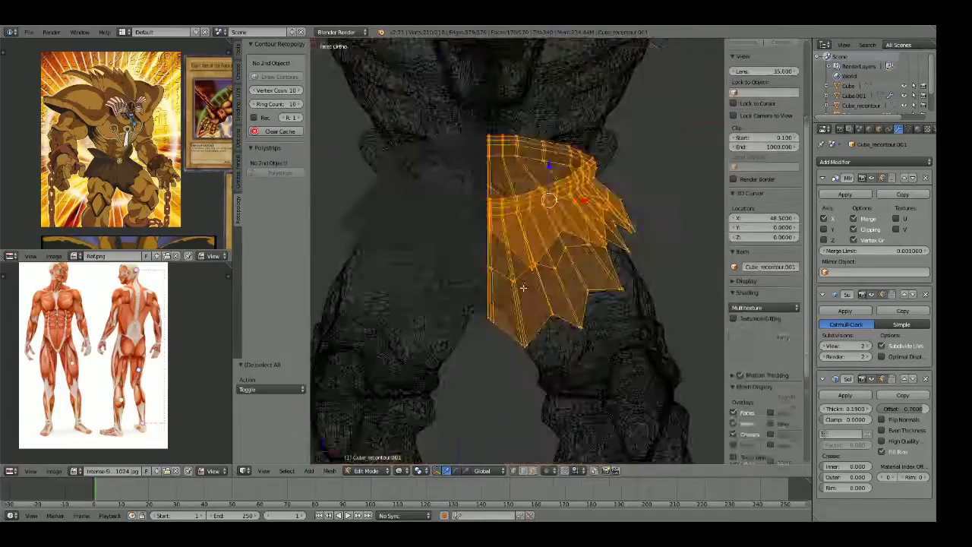
pyautogui.press('a')
pyautogui.press('z')
pyautogui.scroll(-3, 522, 289)
pyautogui.press('Tab')
pyautogui.scroll(-1, 522, 289)
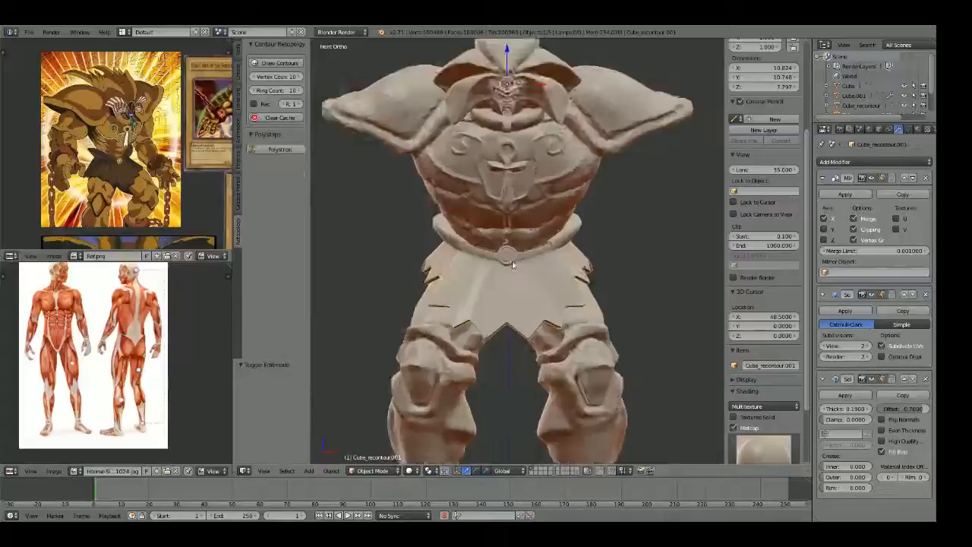
# Step: Select the round belt buckle and lower it slightly along the Z axis to sit on the belt
pyautogui.scroll(3, 513, 263)
pyautogui.rightClick(513, 263)
pyautogui.press('z')
pyautogui.press('z')
pyautogui.press('g')
pyautogui.press('z')
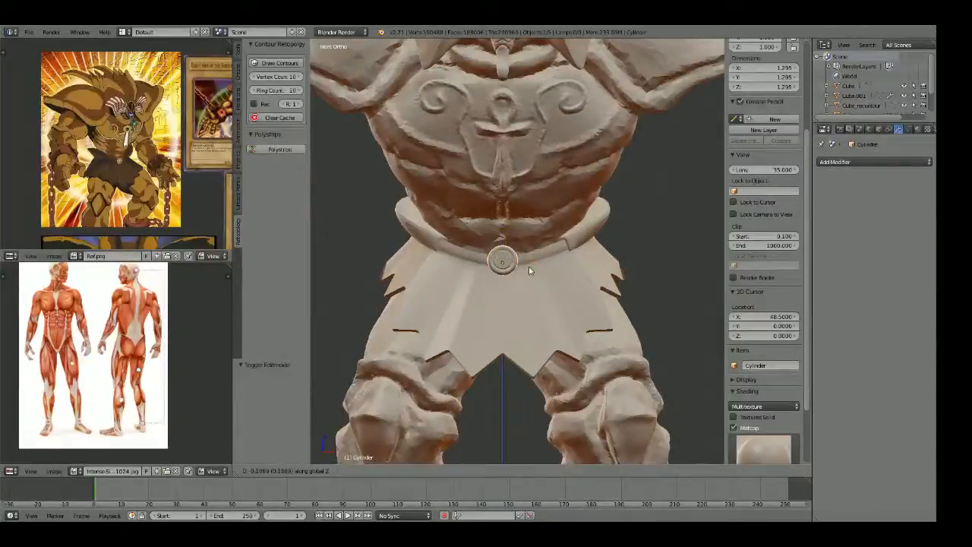
pyautogui.click(531, 271)
pyautogui.scroll(-5, 530, 271)
pyautogui.press('a')
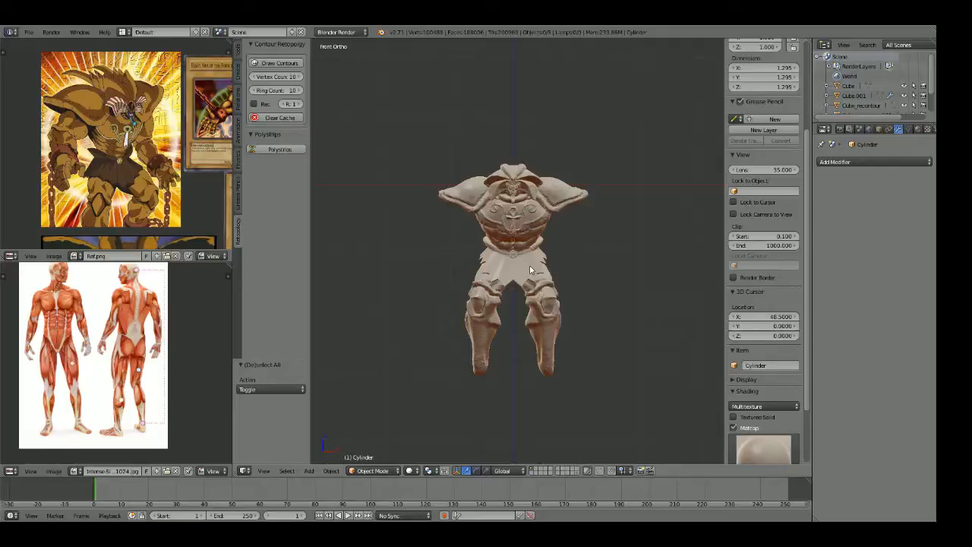
# Step: Select the belt, skirt and buckle together and move them about 0.385 units down along Z
pyautogui.scroll(6, 530, 271)
pyautogui.press('z')
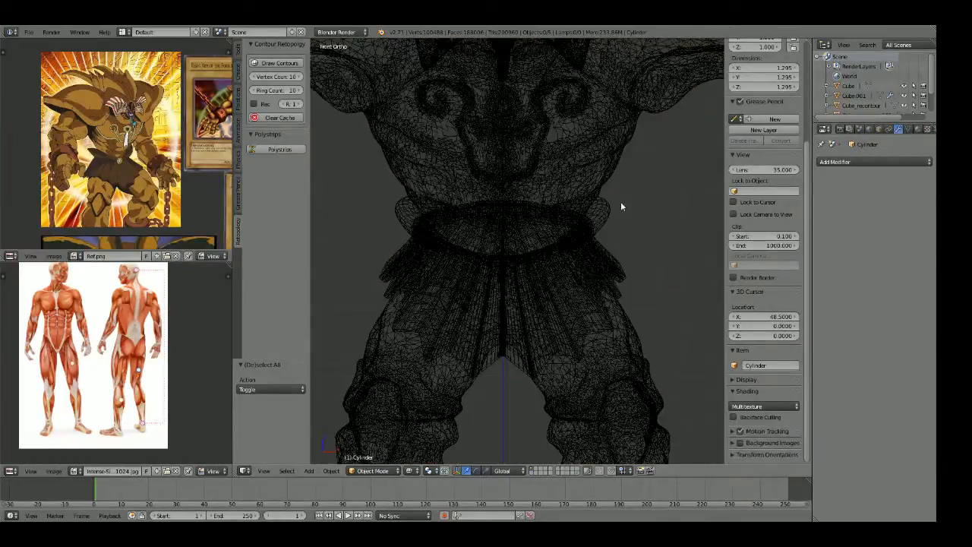
pyautogui.rightClick(617, 203)
pyautogui.keyDown('shift'); pyautogui.rightClick(628, 276); pyautogui.keyUp('shift')
pyautogui.press('z')
pyautogui.keyDown('shift'); pyautogui.rightClick(515, 266); pyautogui.keyUp('shift')
pyautogui.press('g')
pyautogui.press('z')
pyautogui.rightClick(529, 269)
pyautogui.press('z')
pyautogui.press('z')
pyautogui.press('g')
pyautogui.press('z')
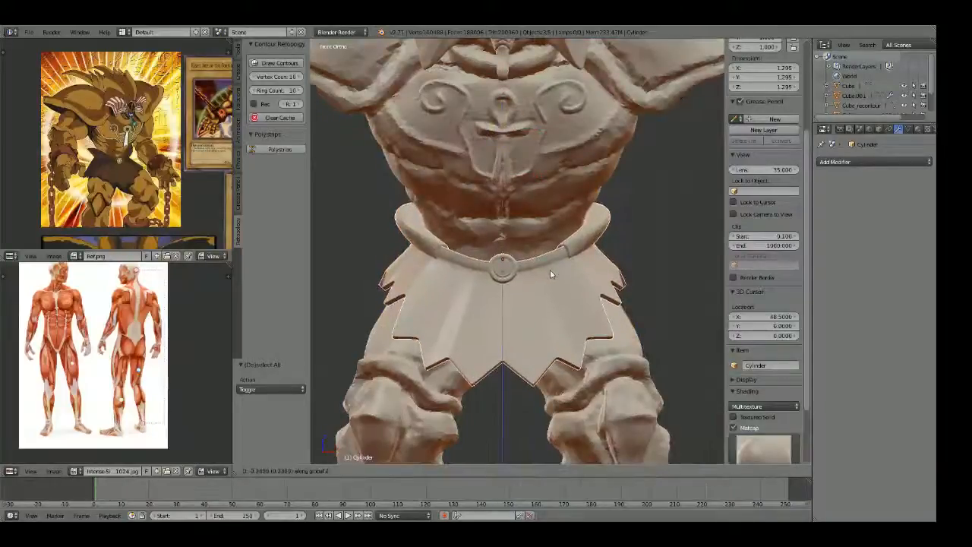
pyautogui.click(659, 279)
# Step: Scale the belt, skirt and buckle up together to about 1.028, check against the reference image and deselect them
pyautogui.press('s')
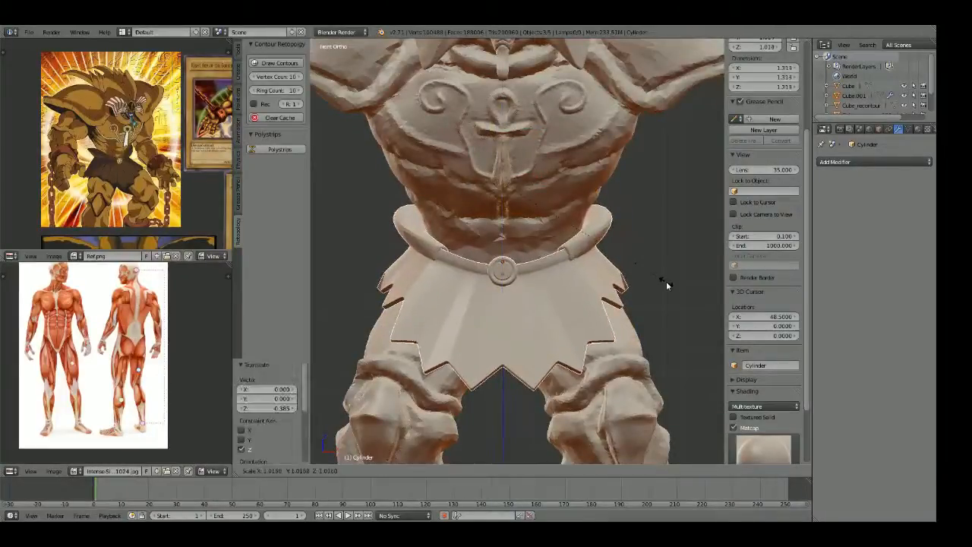
pyautogui.click(669, 282)
pyautogui.press('s')
pyautogui.press('x')
pyautogui.click(668, 282)
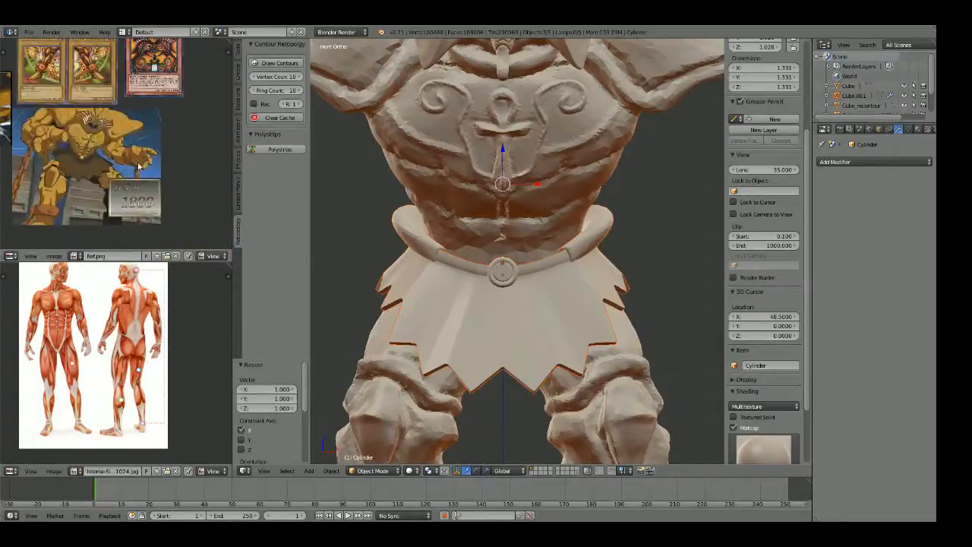
pyautogui.scroll(1, 138, 166)
pyautogui.scroll(-3, 512, 238)
pyautogui.press('a')
# Step: Select the body mesh and switch it to Sculpt Mode
pyautogui.moveTo(512, 239)
pyautogui.mouseDown(button='middle')
pyautogui.moveTo(599, 246)
pyautogui.moveTo(578, 248)
pyautogui.moveTo(575, 261)
pyautogui.moveTo(702, 263)
pyautogui.moveTo(391, 267)
pyautogui.moveTo(311, 220)
pyautogui.moveTo(693, 176)
pyautogui.moveTo(706, 243)
pyautogui.moveTo(569, 265)
pyautogui.moveTo(658, 278)
pyautogui.mouseUp(button='middle')
pyautogui.press('KP_1')
pyautogui.scroll(3, 608, 279)
pyautogui.keyDown('shift'); pyautogui.moveTo(569, 381); pyautogui.dragTo(555, 239, button='middle'); pyautogui.keyUp('shift')
pyautogui.rightClick(542, 283)
pyautogui.click(372, 470)
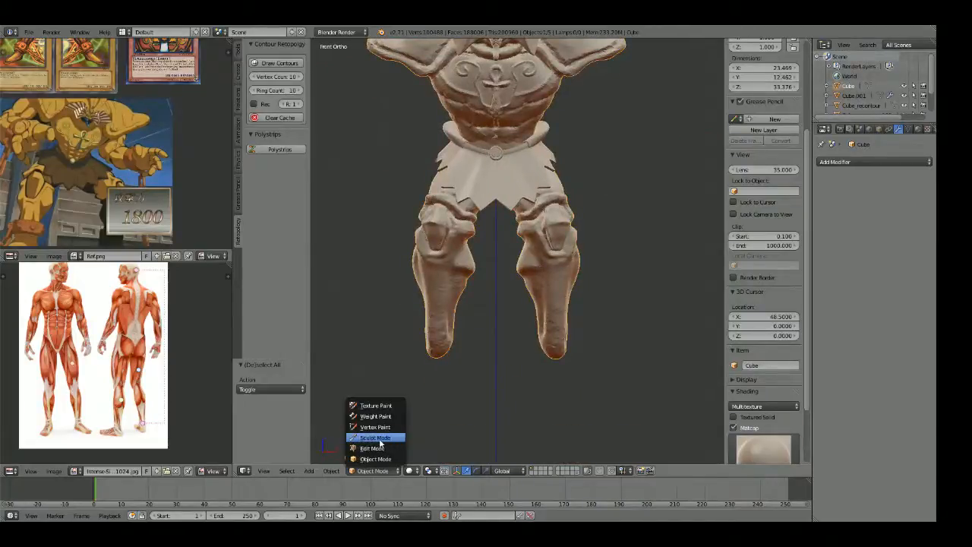
pyautogui.click(375, 438)
# Step: Build up the back of the lower leg beneath the calf with the Clay brush
pyautogui.scroll(4, 554, 300)
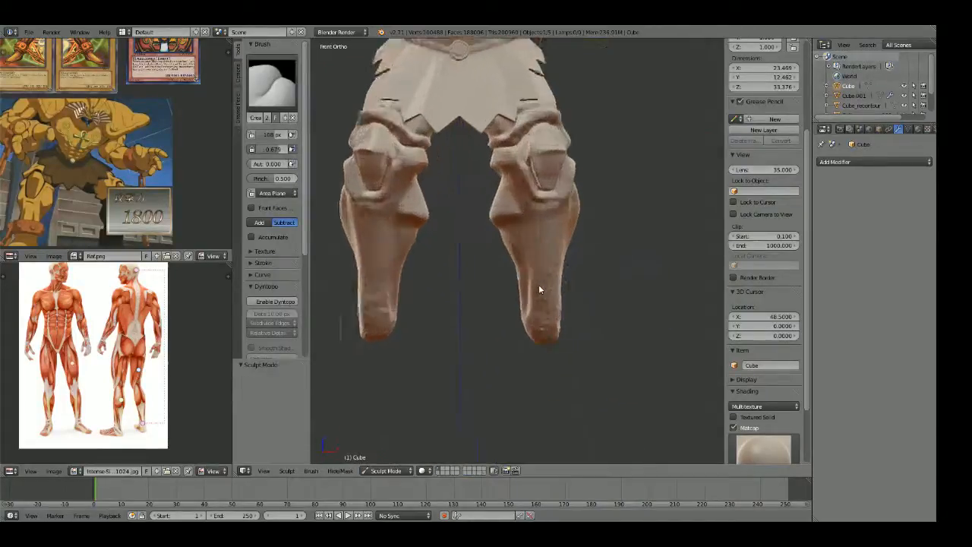
pyautogui.scroll(4, 538, 289)
pyautogui.moveTo(477, 301); pyautogui.dragTo(587, 251, button='middle')
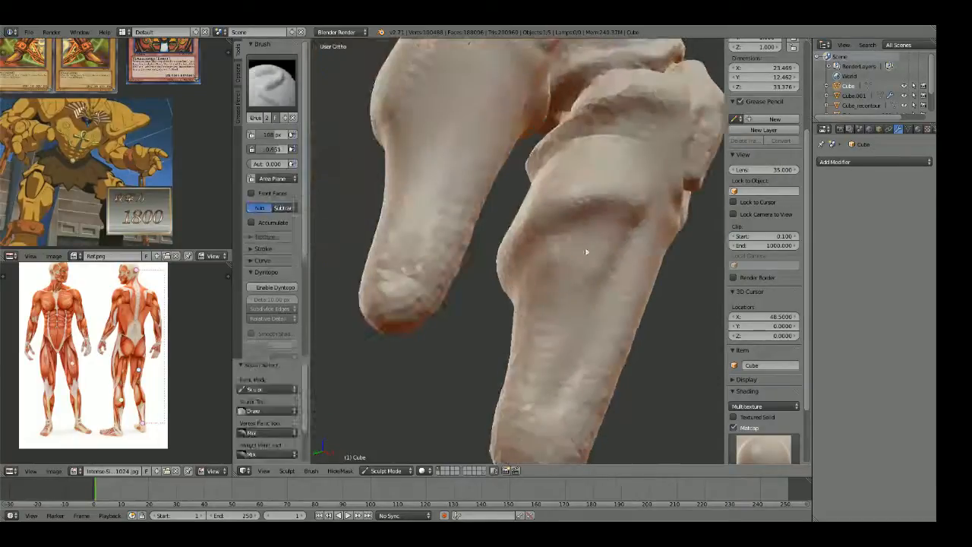
pyautogui.press('c')
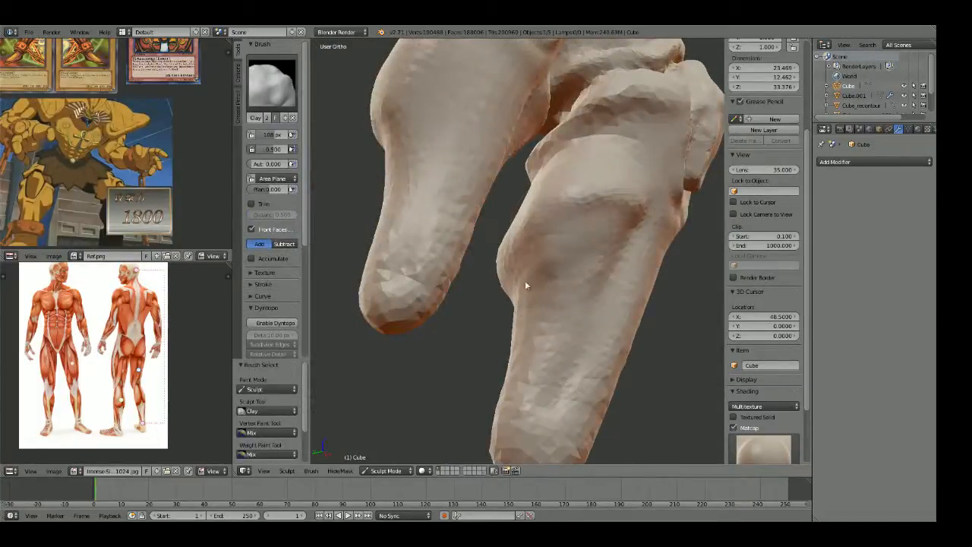
pyautogui.moveTo(494, 265)
pyautogui.mouseDown(button='middle')
pyautogui.moveTo(633, 309)
pyautogui.moveTo(522, 296)
pyautogui.mouseUp(button='middle')
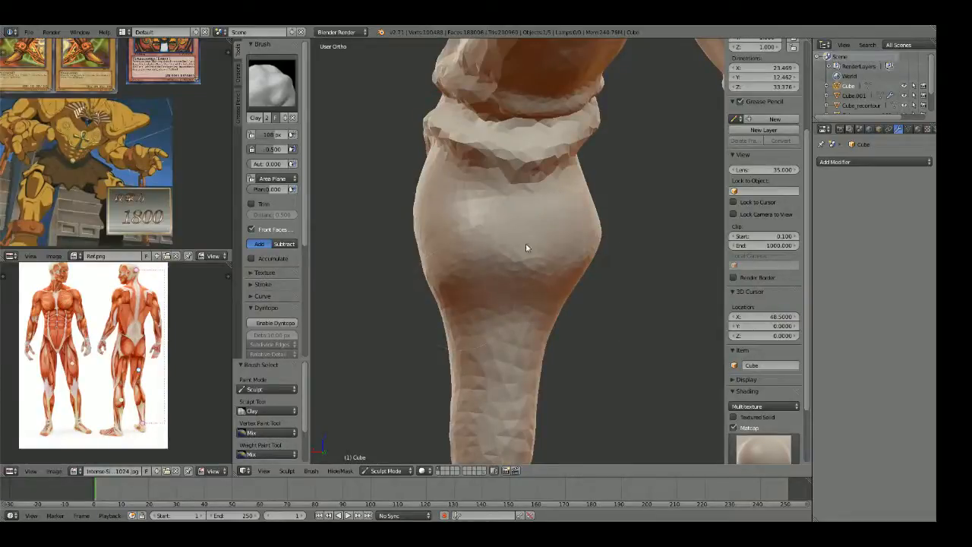
# Step: Set the Crease brush to a 59 px radius and carve the crease beneath the calf muscle
pyautogui.hotkey('shift', 'c')
pyautogui.press('f')
pyautogui.click(562, 257)
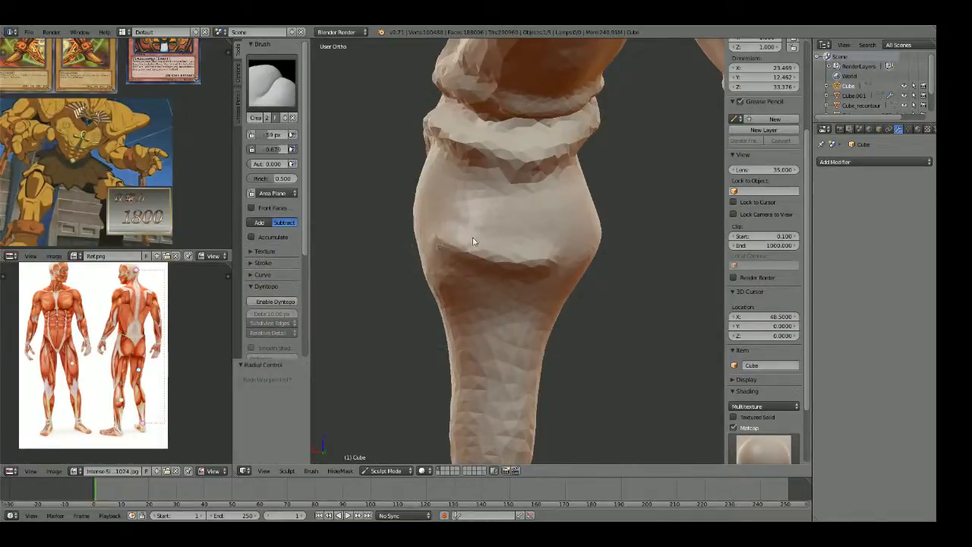
pyautogui.moveTo(473, 242); pyautogui.dragTo(512, 261, button='middle')
pyautogui.moveTo(492, 301)
pyautogui.mouseDown(button='middle')
pyautogui.moveTo(521, 253)
pyautogui.moveTo(430, 300)
pyautogui.mouseUp(button='middle')
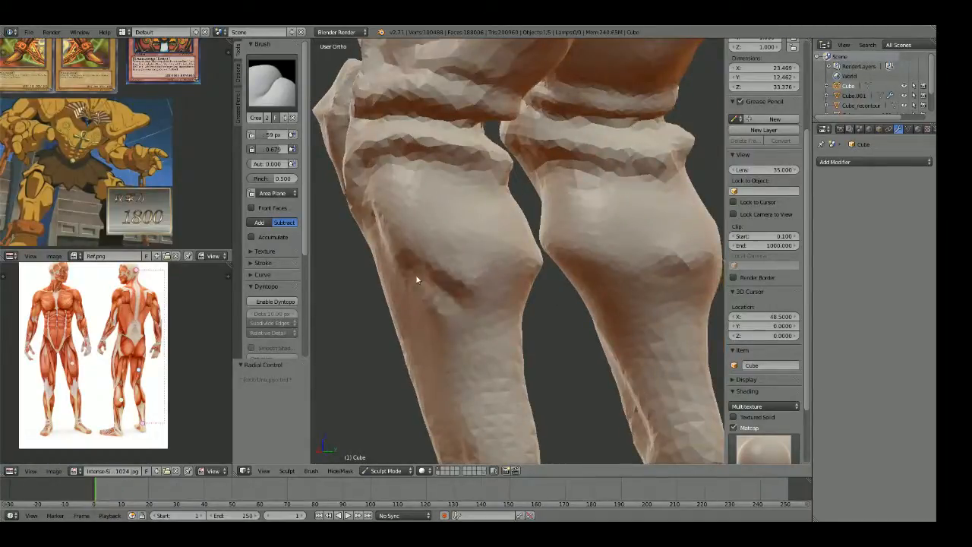
pyautogui.moveTo(448, 288); pyautogui.dragTo(517, 294)
pyautogui.scroll(-8, 440, 312)
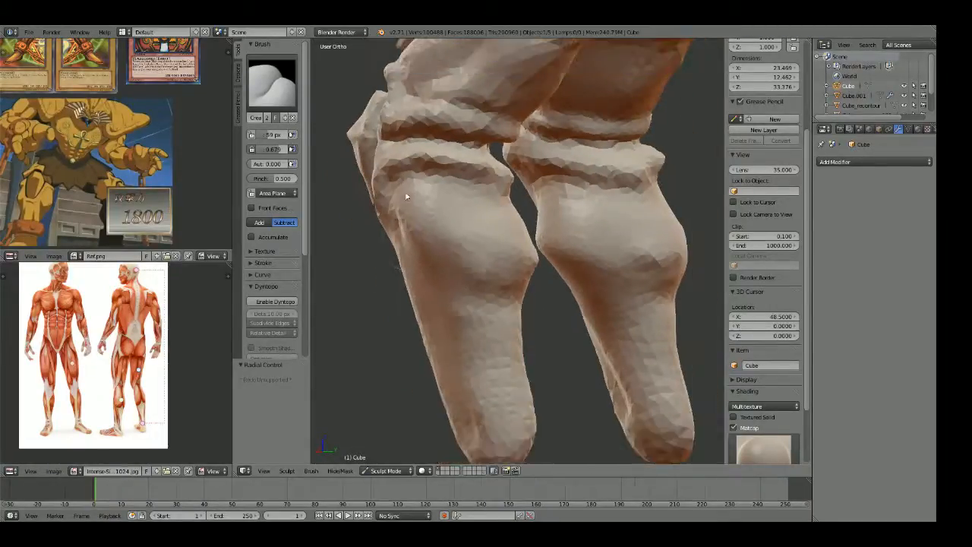
# Step: Return the body to Object Mode and save the project as a new incremented Exodia .blend file
pyautogui.press('KP_1')
pyautogui.scroll(-3, 637, 146)
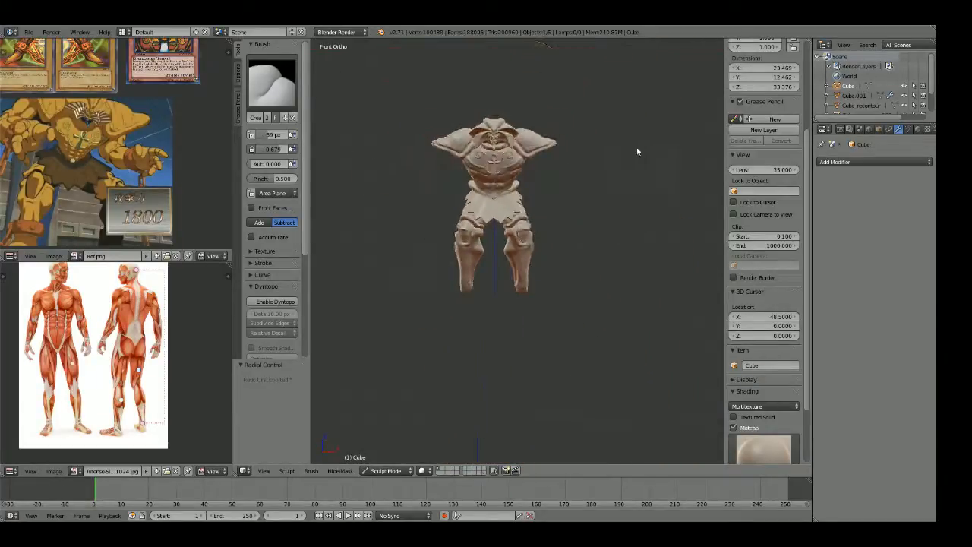
pyautogui.keyDown('shift'); pyautogui.moveTo(642, 146); pyautogui.dragTo(613, 180, button='middle'); pyautogui.keyUp('shift')
pyautogui.scroll(3, 609, 191)
pyautogui.scroll(2, 610, 187)
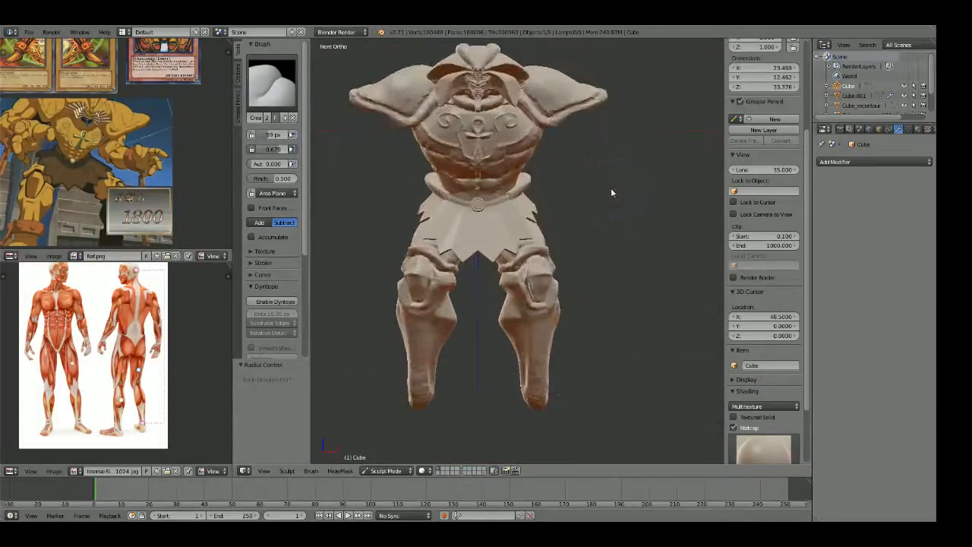
pyautogui.scroll(-1, 582, 196)
pyautogui.click(386, 470)
pyautogui.click(411, 458)
pyautogui.hotkey('ctrl', 'shift', 's')
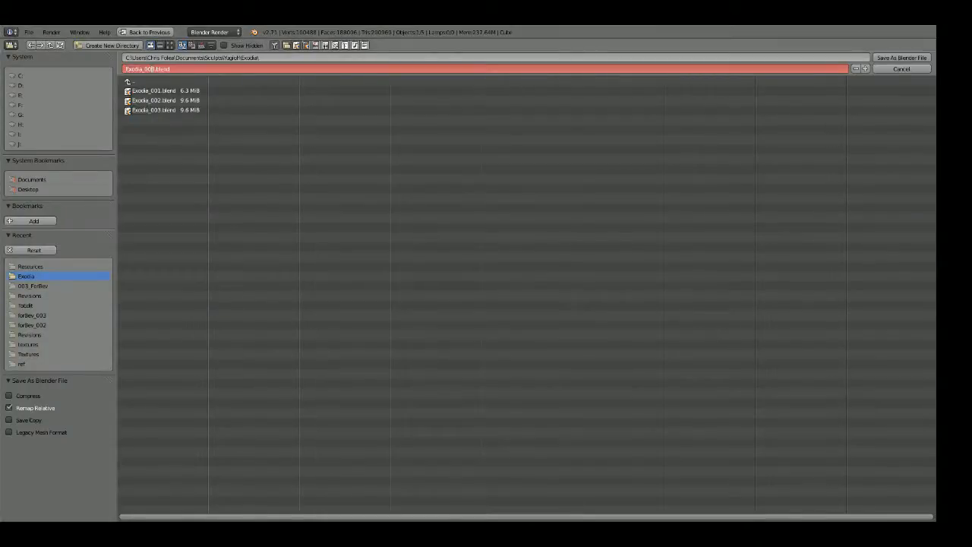
pyautogui.press('Return')
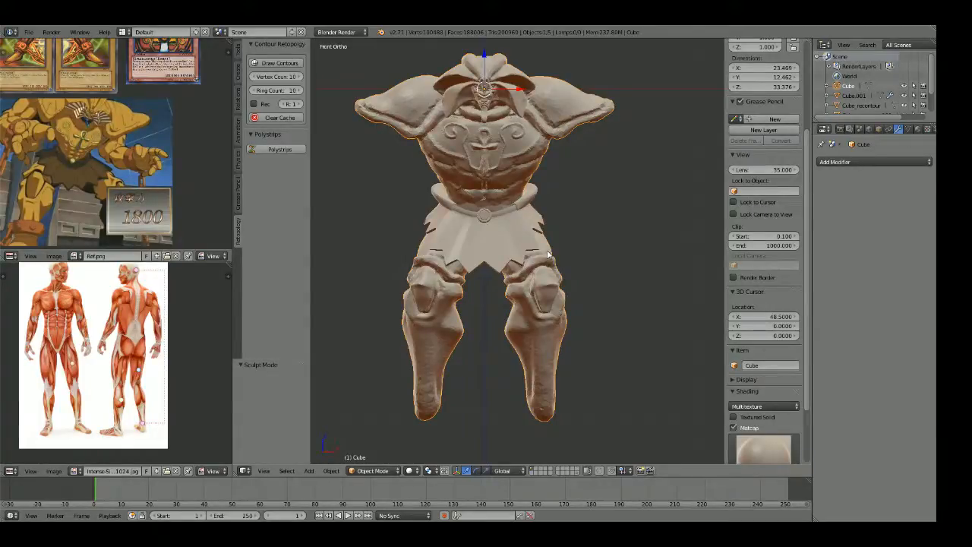
# Step: Check the skirt from the side and front, then save the project over its current file
pyautogui.moveTo(636, 238); pyautogui.dragTo(551, 270, button='middle')
pyautogui.scroll(3, 546, 275)
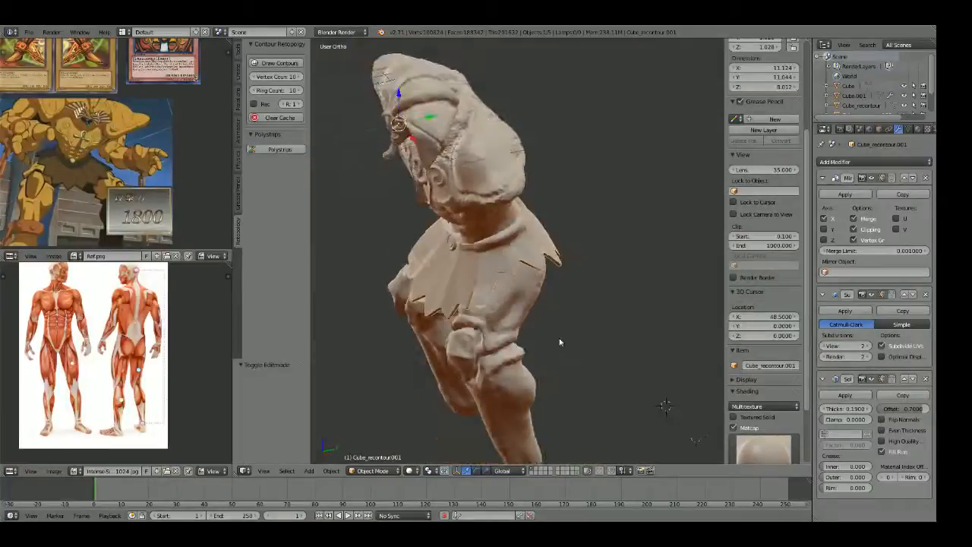
pyautogui.press('KP_1')
pyautogui.hotkey('ctrl', 's')
pyautogui.click(545, 307)
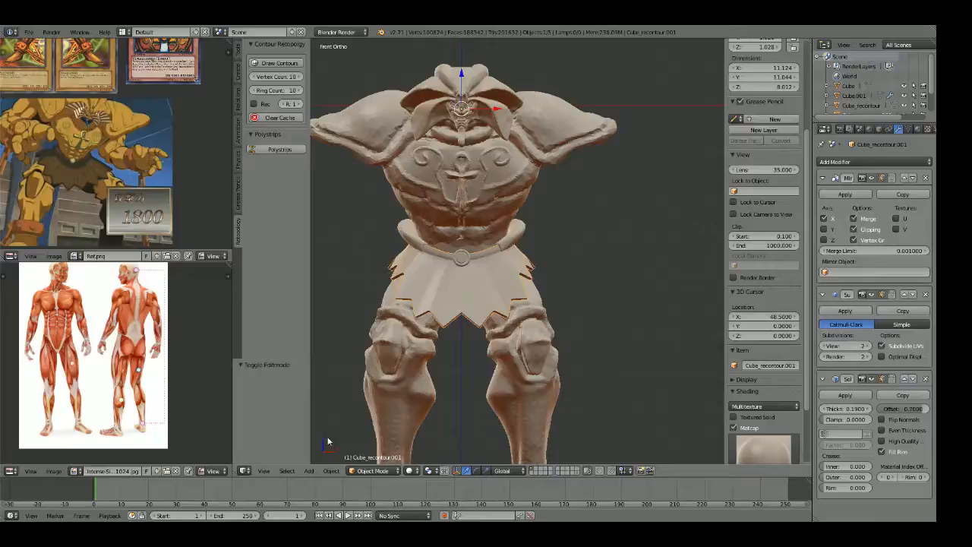
pyautogui.scroll(-2, 498, 257)
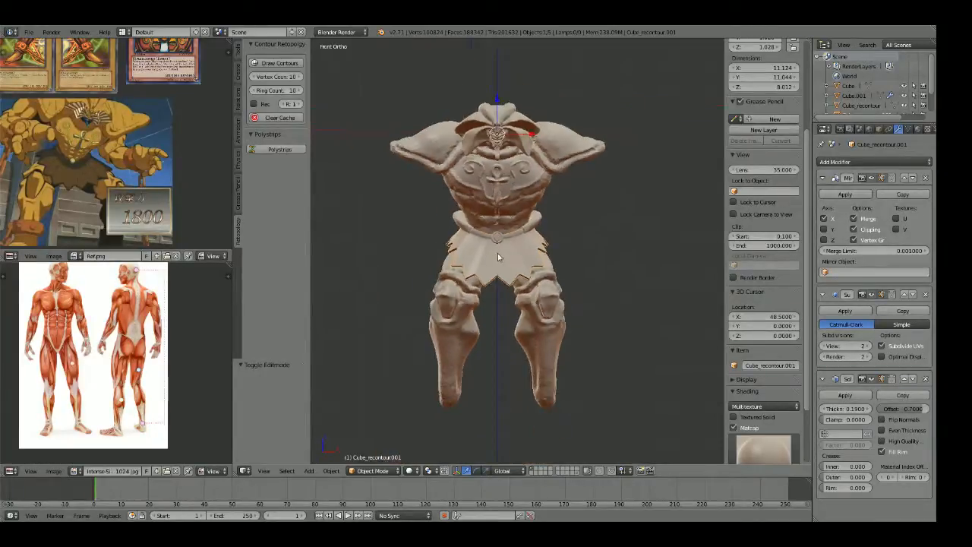